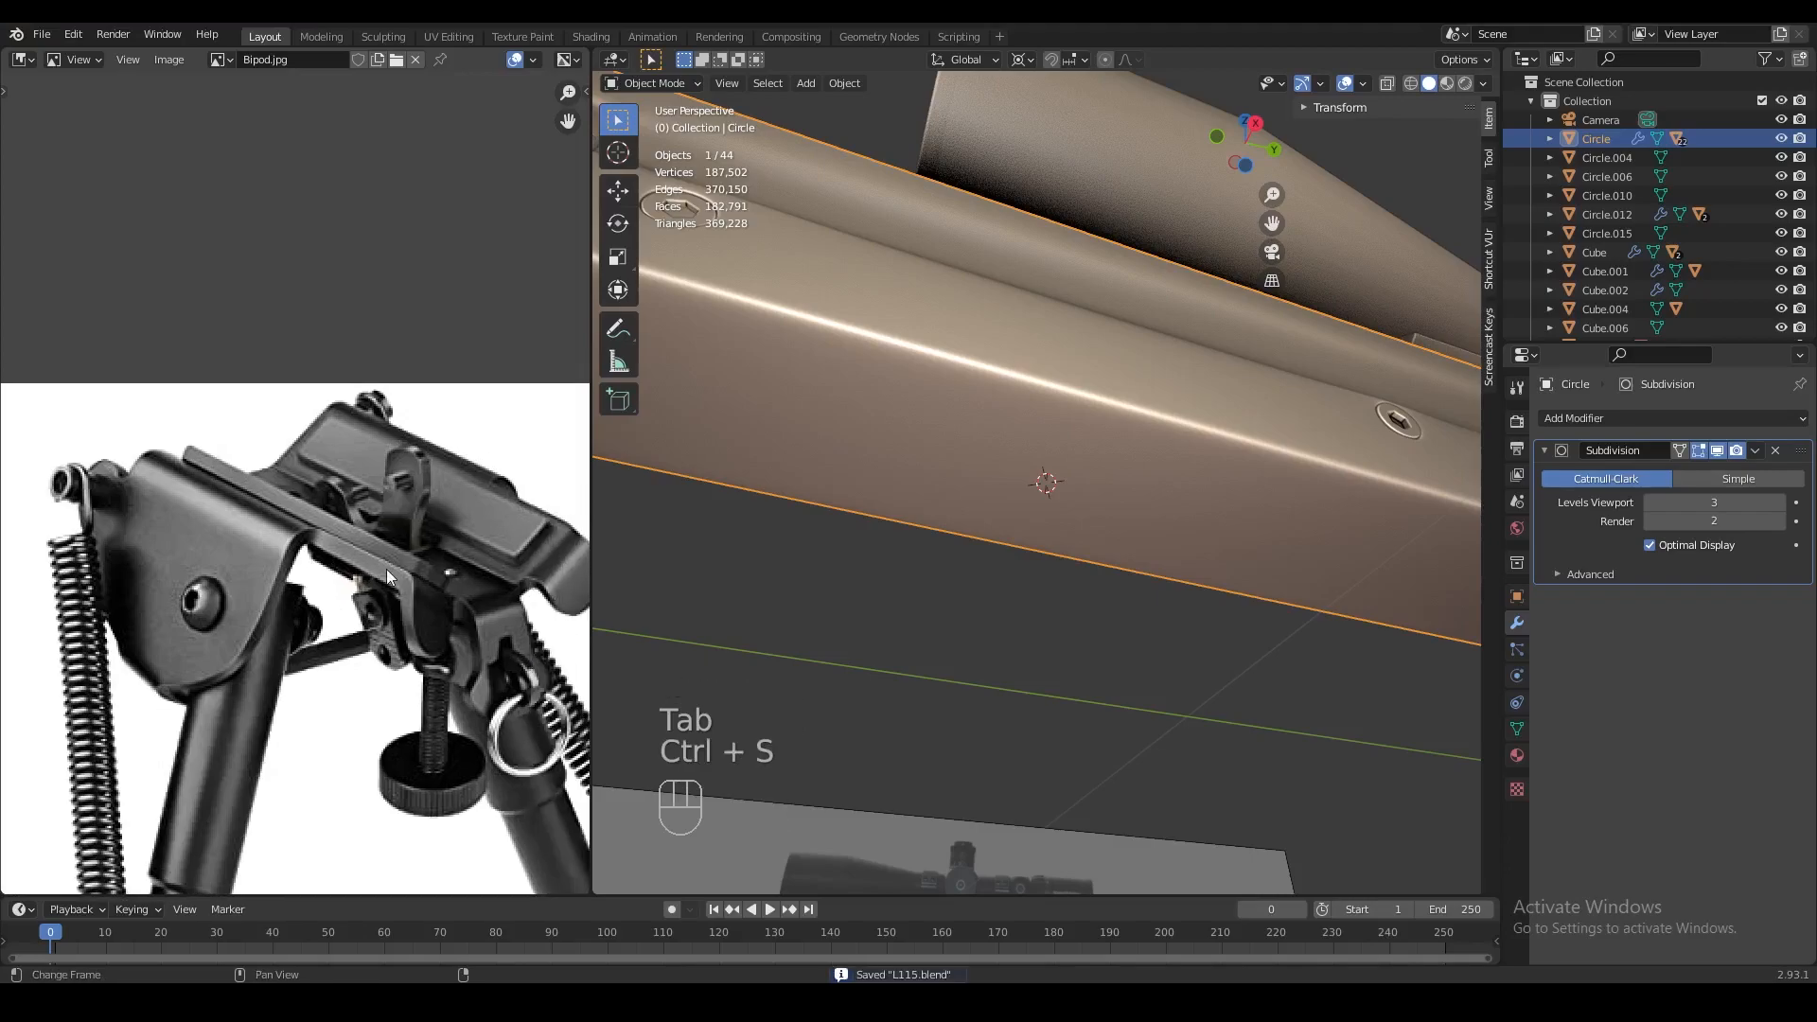
Add a plane mesh and scale it down in Edit Mode, first to 0.171 and then smaller
{"action": "middle_click_drag", "start_coordinate": [663, 572], "coordinate": [975, 561]}
{"action": "key", "text": "Tab"}
{"action": "key", "text": "Tab"}
{"action": "key", "text": "shift+a"}
{"action": "mouse_move", "coordinate": [1087, 535]}
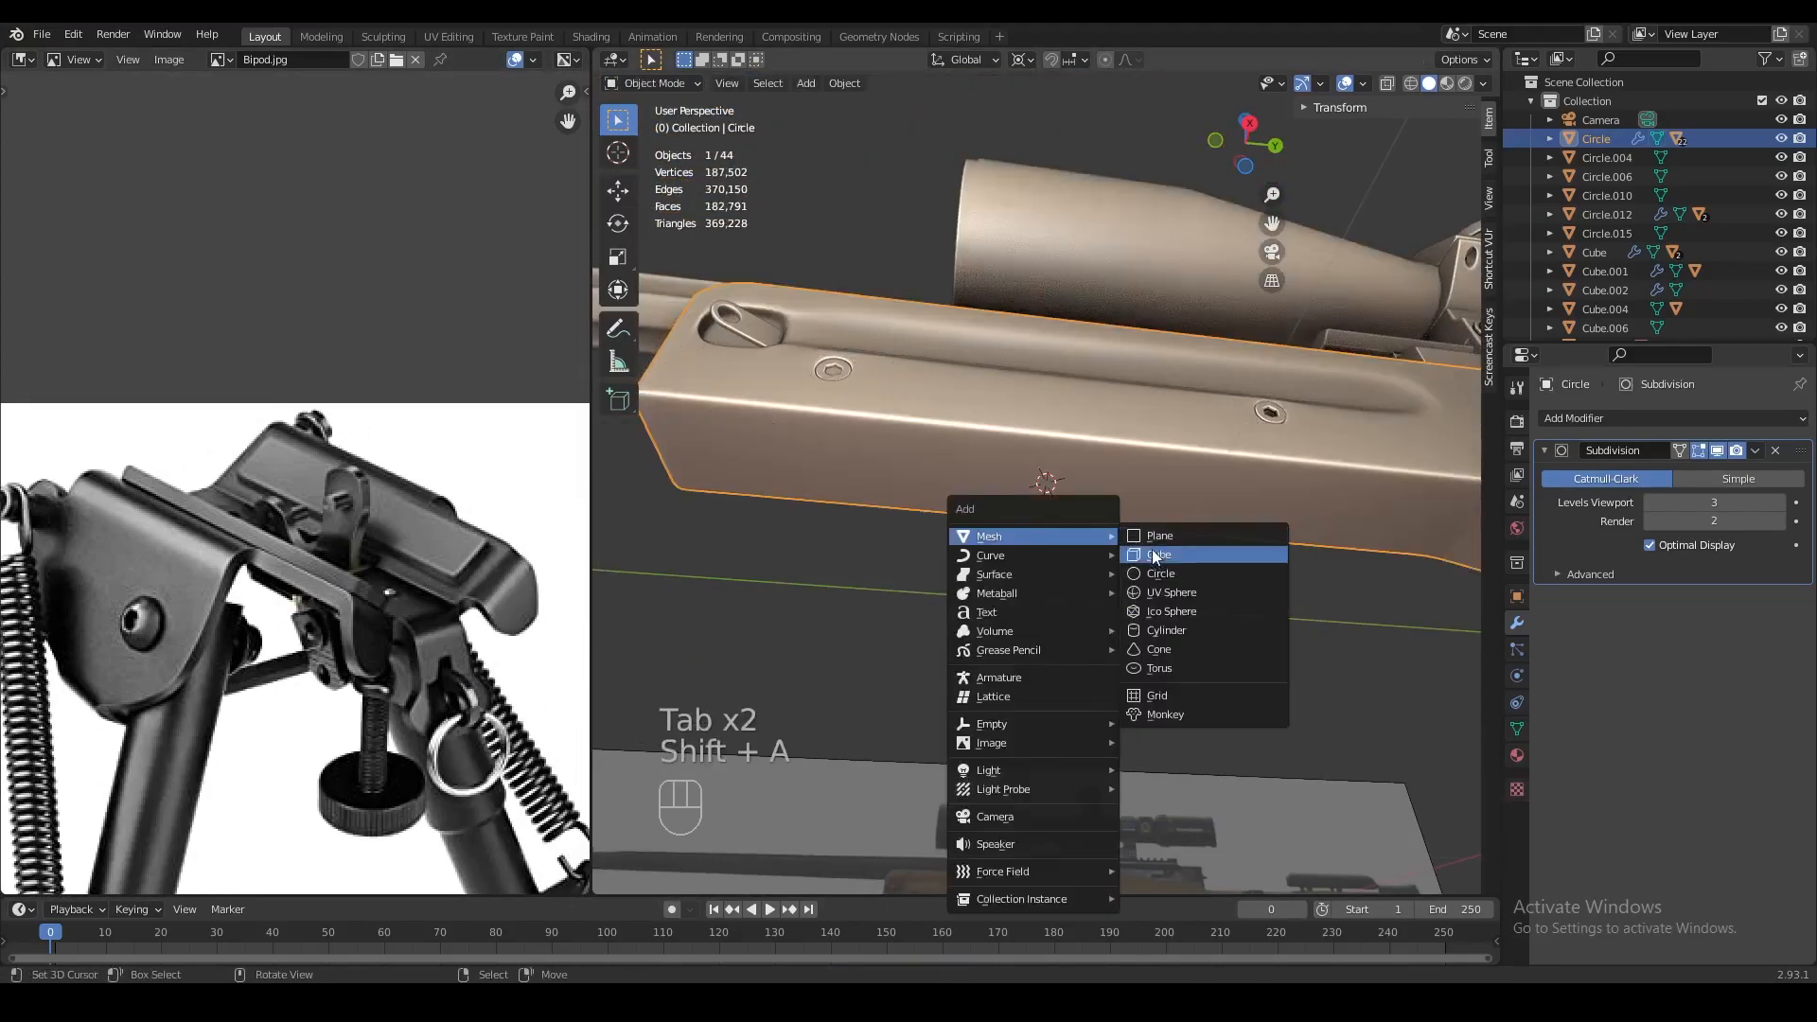
{"action": "left_click", "coordinate": [1150, 538]}
{"action": "scroll", "coordinate": [1149, 537], "scroll_direction": "down", "scroll_amount": 4}
{"action": "key", "text": "Tab"}
{"action": "key", "text": "s"}
{"action": "left_click", "coordinate": [1079, 507]}
{"action": "scroll", "coordinate": [1290, 576], "scroll_direction": "up", "scroll_amount": 1}
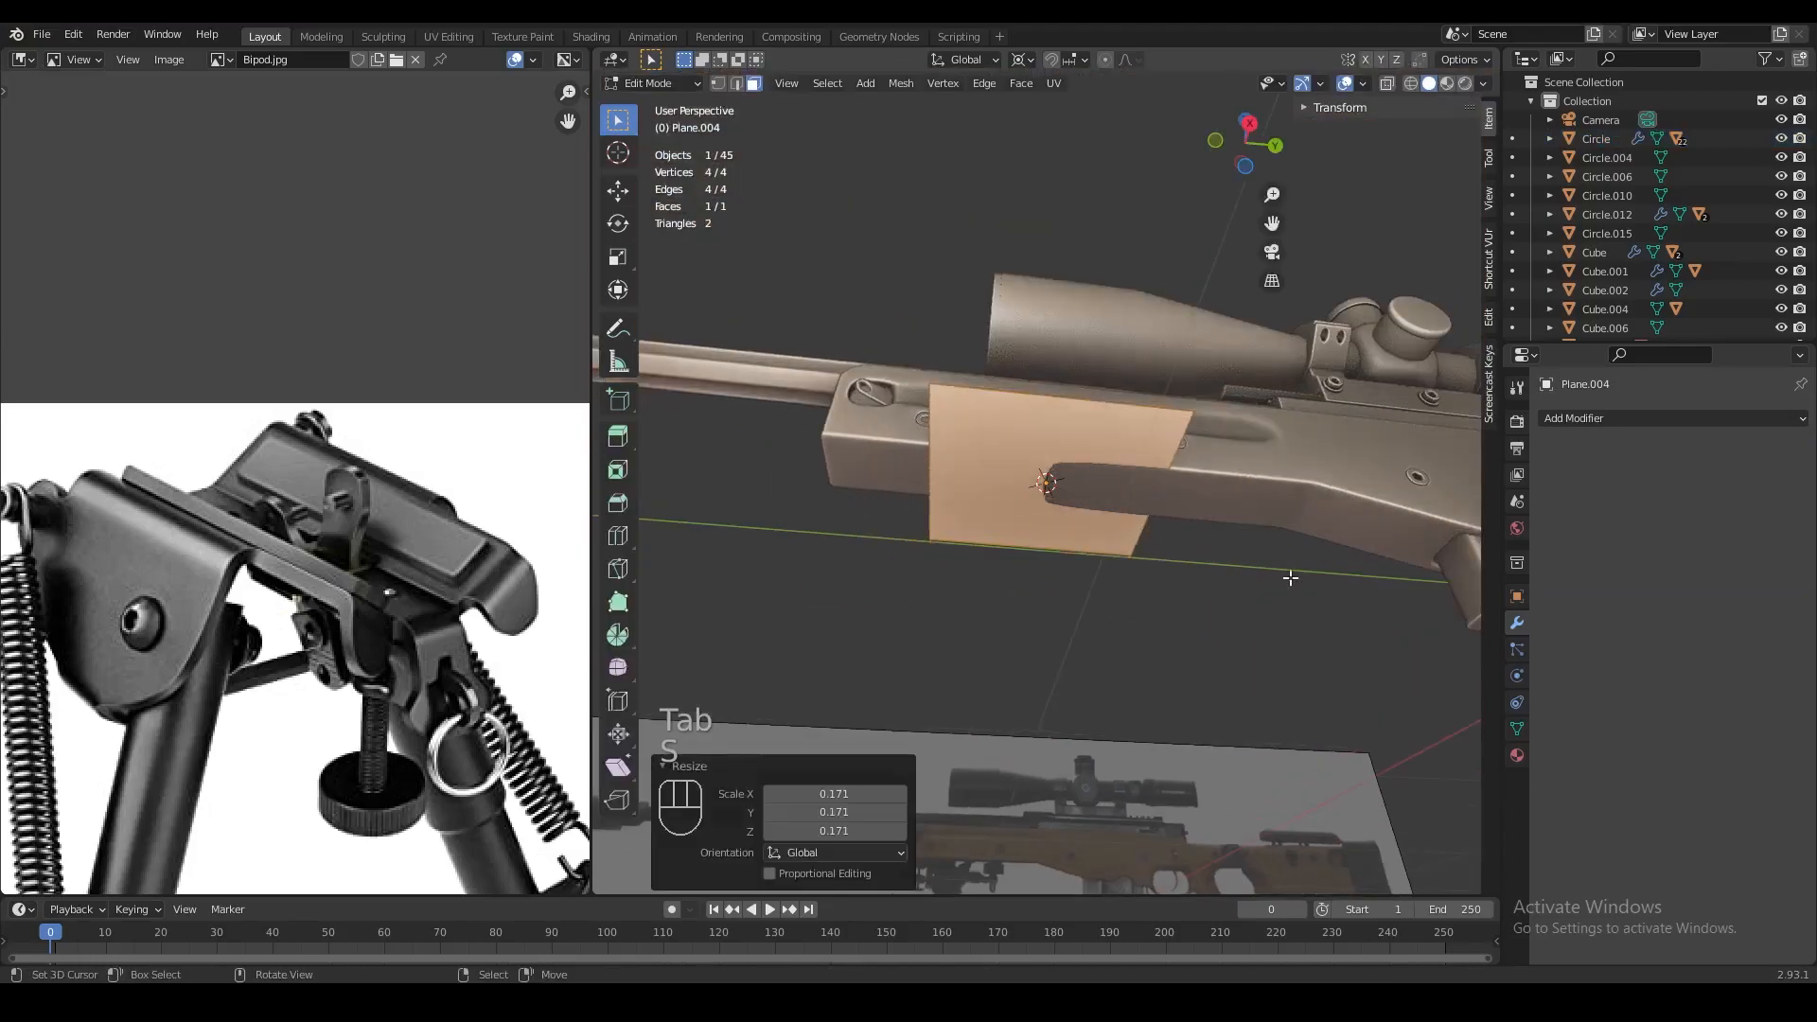
{"action": "key", "text": "s"}
{"action": "left_click", "coordinate": [1149, 518]}
Move the plane vertically to the fore-end's underside, snap the 3D cursor to it, and scale its mesh to fit
{"action": "scroll", "coordinate": [1162, 534], "scroll_direction": "up", "scroll_amount": 2}
{"action": "key", "text": "Tab"}
{"action": "middle_click_drag", "start_coordinate": [1150, 519], "coordinate": [1204, 574]}
{"action": "key", "text": "g"}
{"action": "key", "text": "z"}
{"action": "left_click", "coordinate": [1162, 545]}
{"action": "key", "text": "shift+s"}
{"action": "left_click", "coordinate": [1164, 605]}
{"action": "key", "text": "Tab"}
{"action": "key", "text": "s"}
{"action": "left_click", "coordinate": [1124, 572]}
{"action": "key", "text": "Tab"}
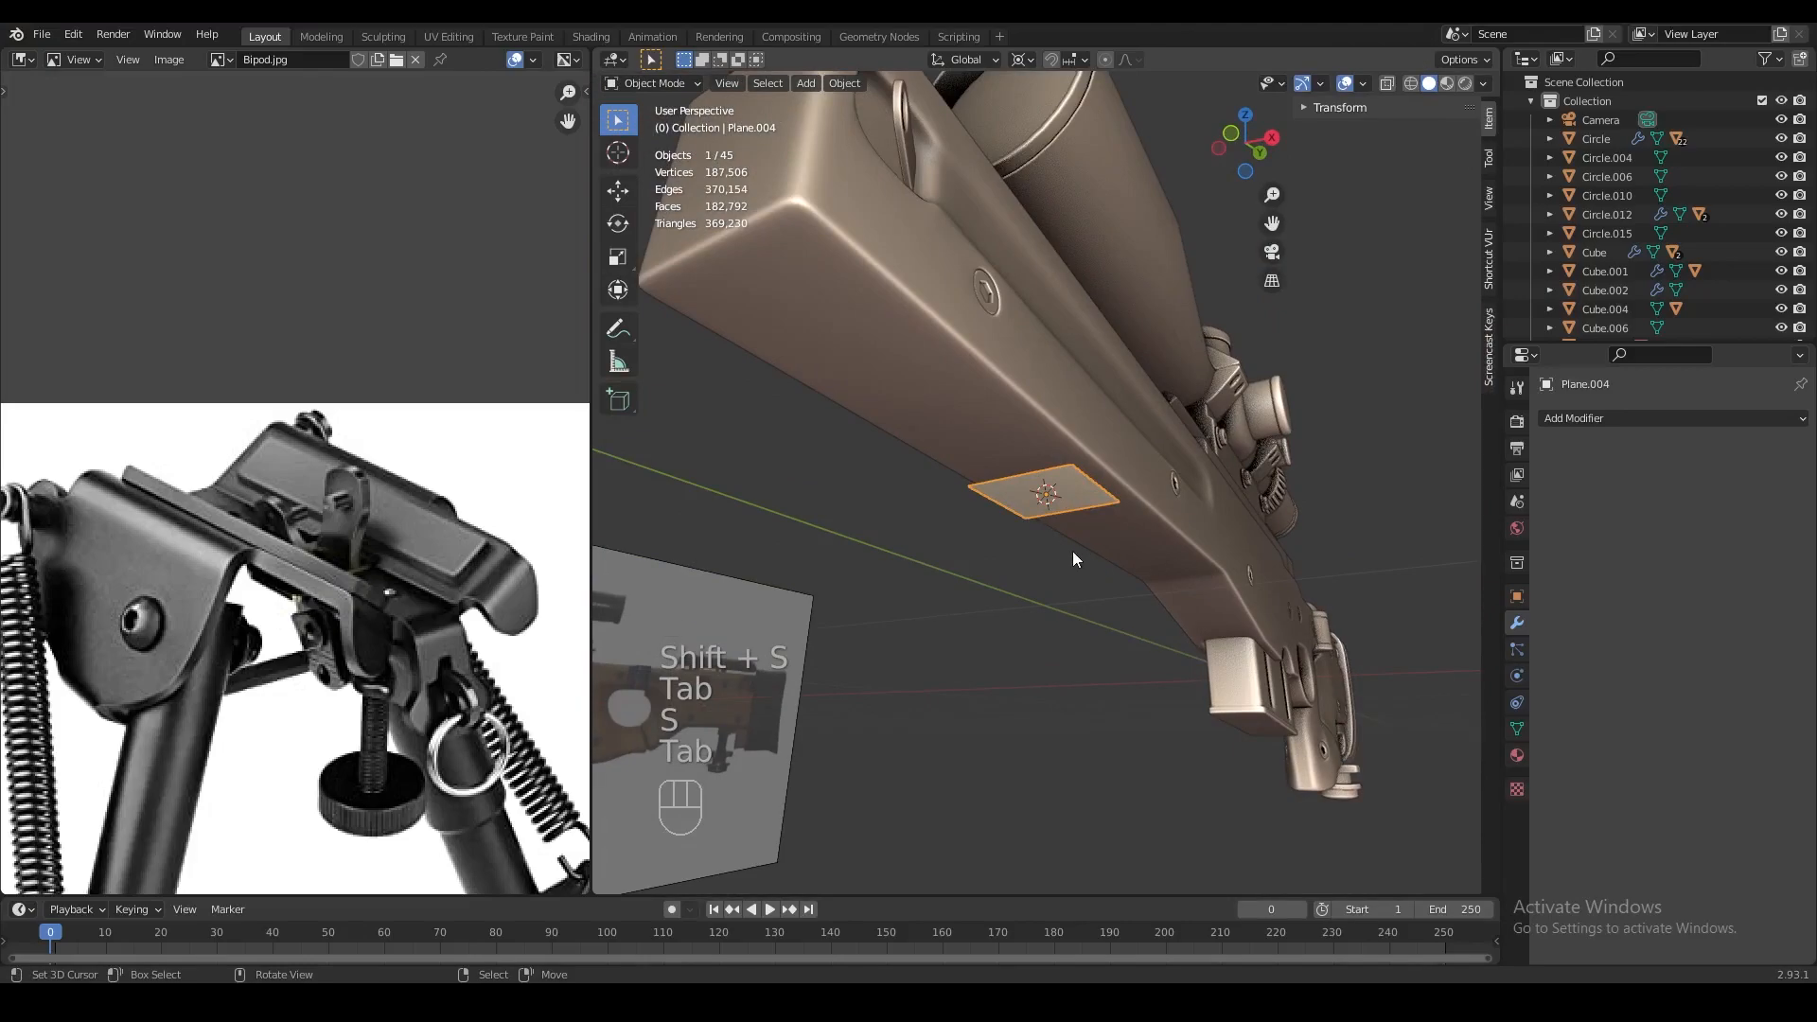
Cut the plane down its middle with a loop cut, delete one half, and save the file
{"action": "key", "text": "Tab"}
{"action": "key", "text": "ctrl+r"}
{"action": "left_click", "coordinate": [1047, 511]}
{"action": "key", "text": "3"}
{"action": "middle_click_drag", "start_coordinate": [1041, 520], "coordinate": [1583, 531]}
{"action": "right_click", "coordinate": [1019, 509]}
{"action": "key", "text": "x"}
{"action": "left_click", "coordinate": [1019, 509]}
{"action": "key", "text": "Tab"}
{"action": "key", "text": "ctrl+s"}
Add an X-axis Mirror modifier and a Solidify modifier to the halved plane
{"action": "left_click", "coordinate": [1590, 419]}
{"action": "left_click", "coordinate": [1446, 636]}
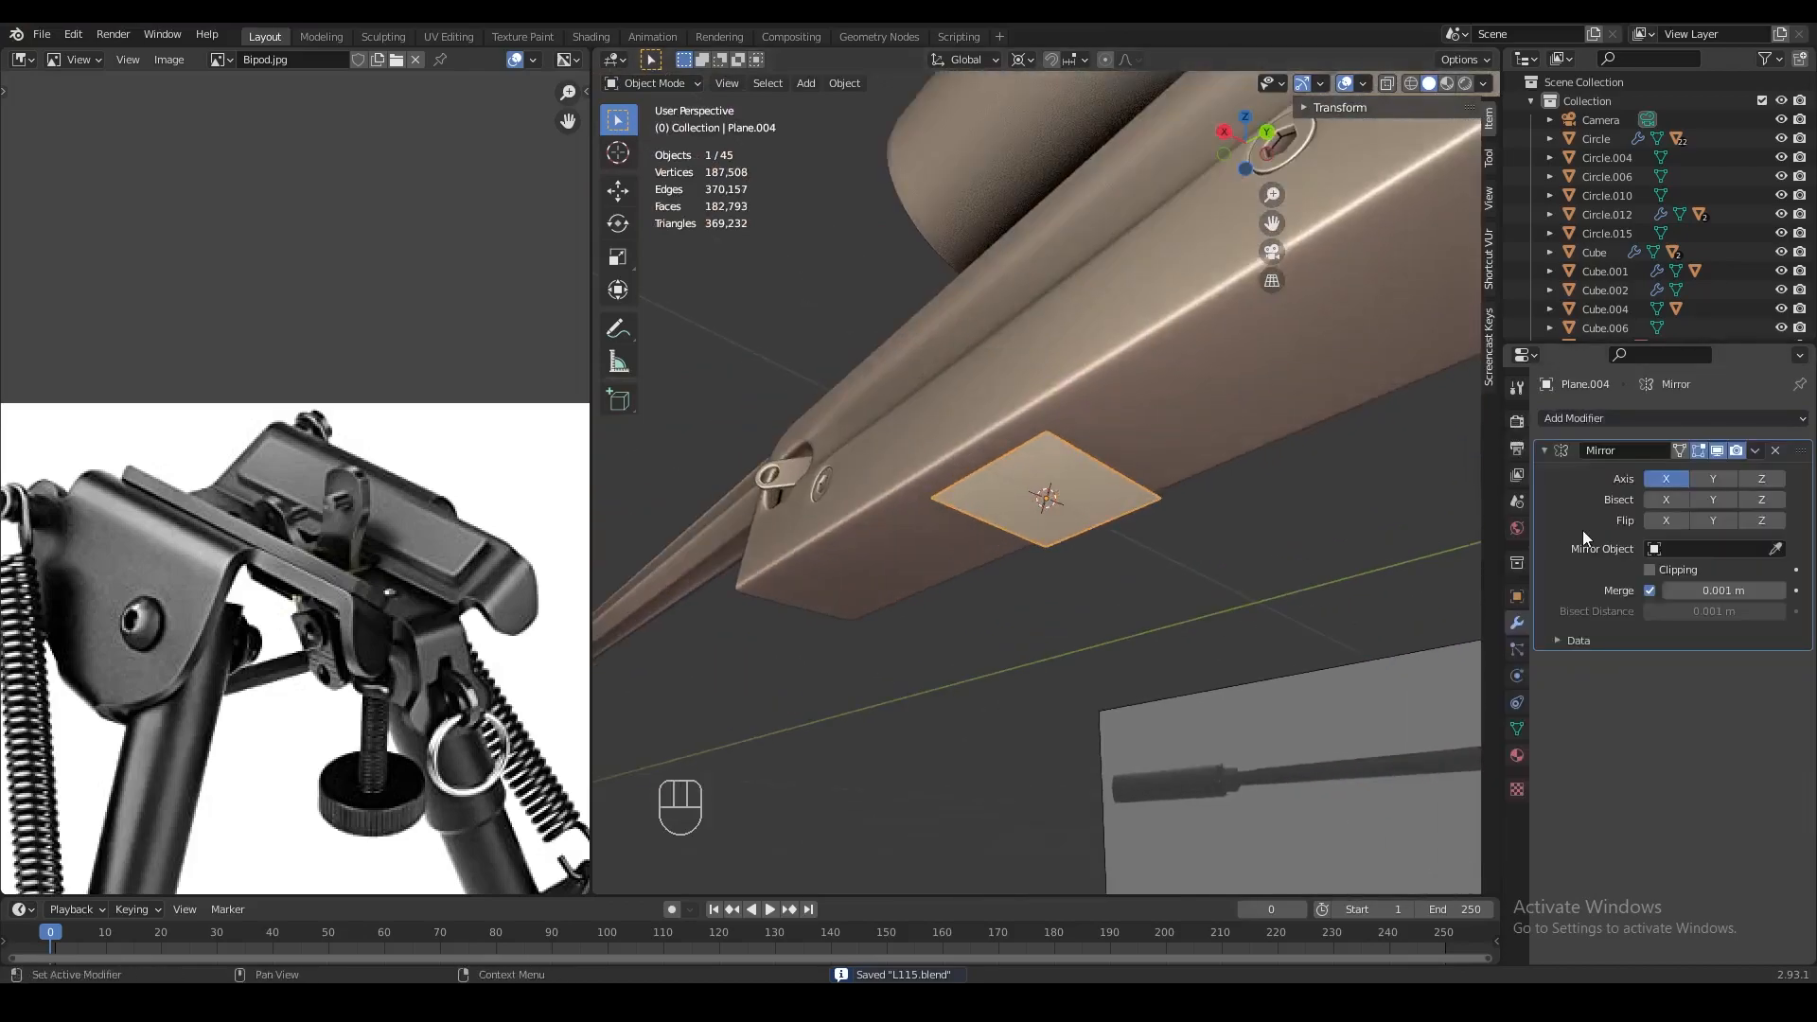
{"action": "left_click", "coordinate": [1575, 424]}
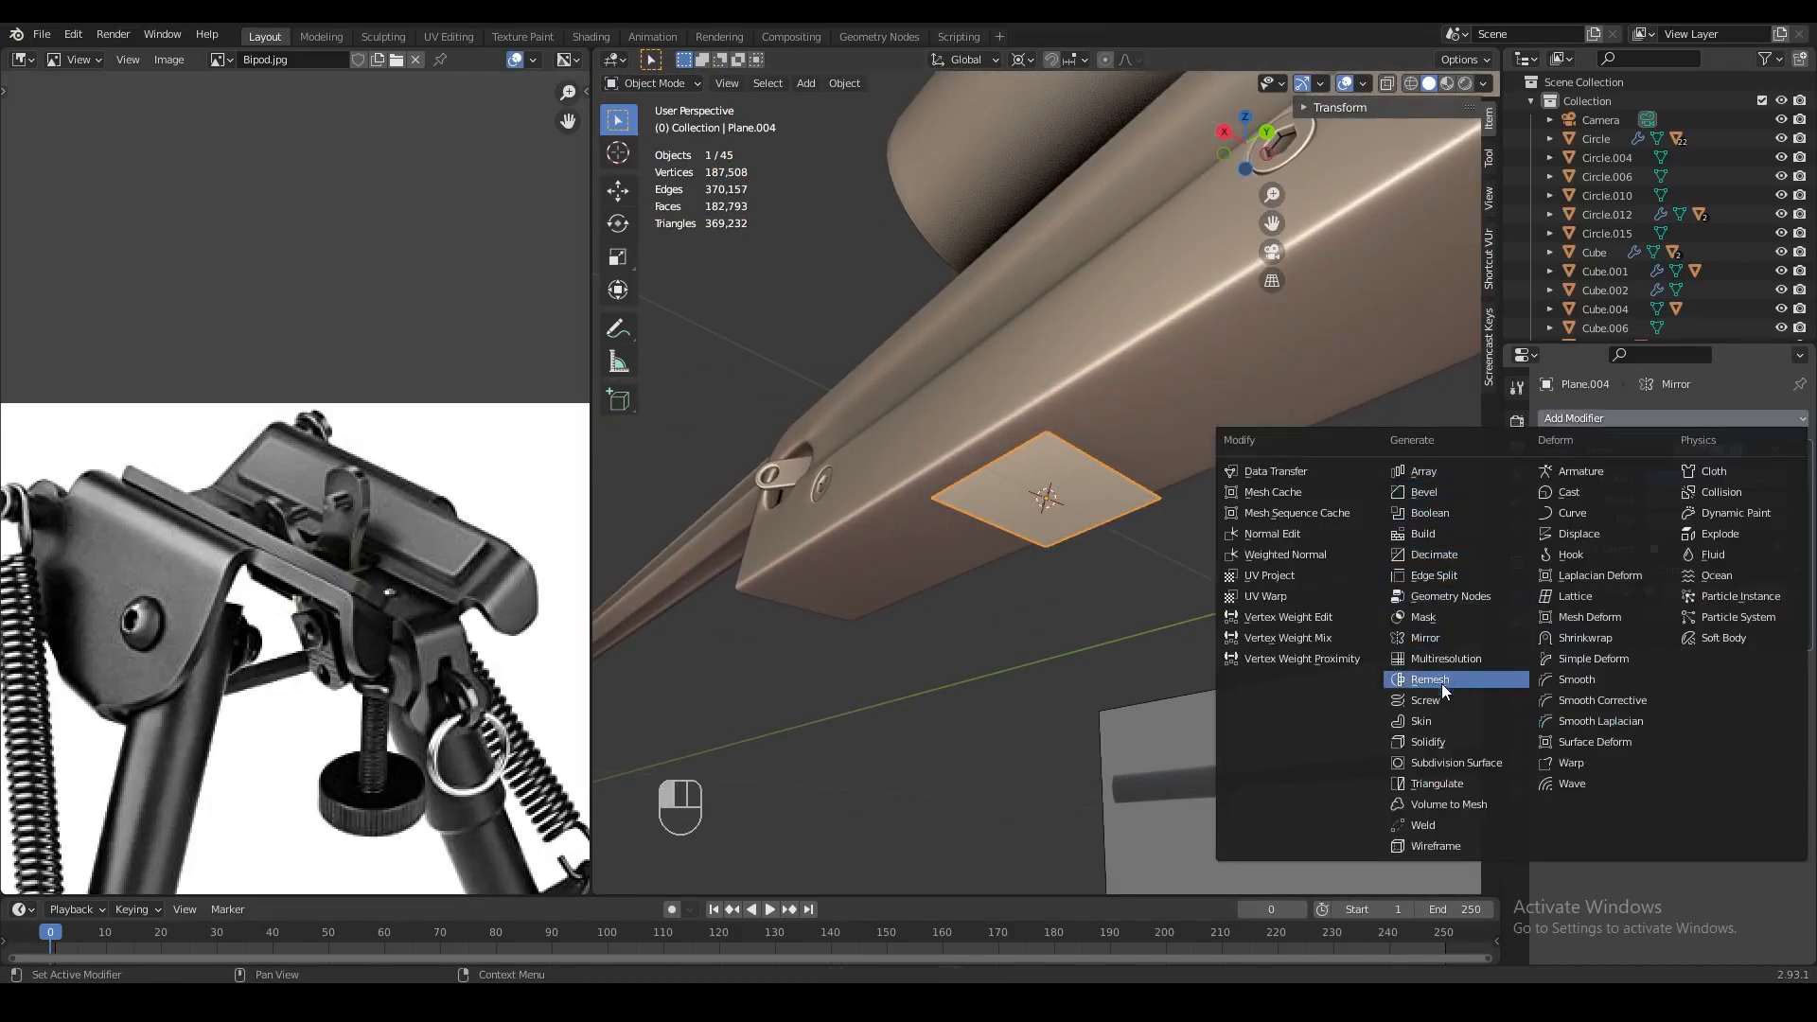
{"action": "left_click", "coordinate": [1441, 740]}
{"action": "middle_click_drag", "start_coordinate": [1180, 611], "coordinate": [470, 624]}
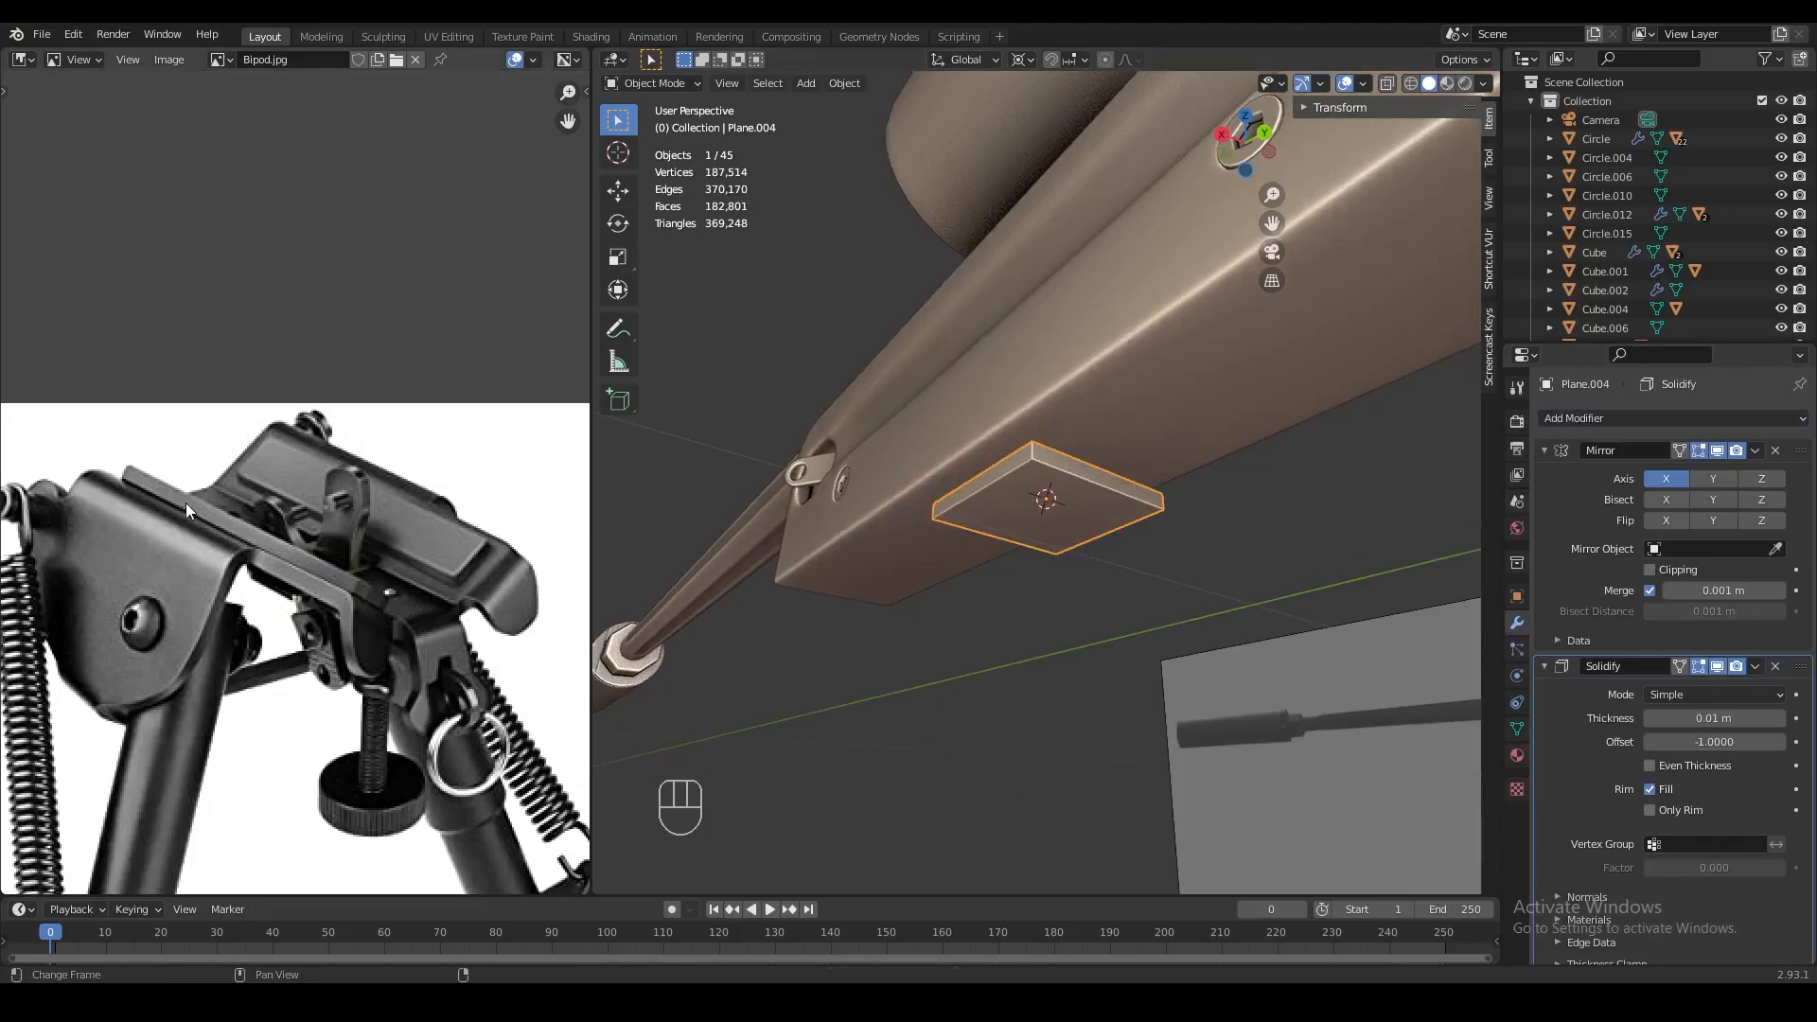
{"action": "middle_click_drag", "start_coordinate": [175, 592], "coordinate": [210, 573]}
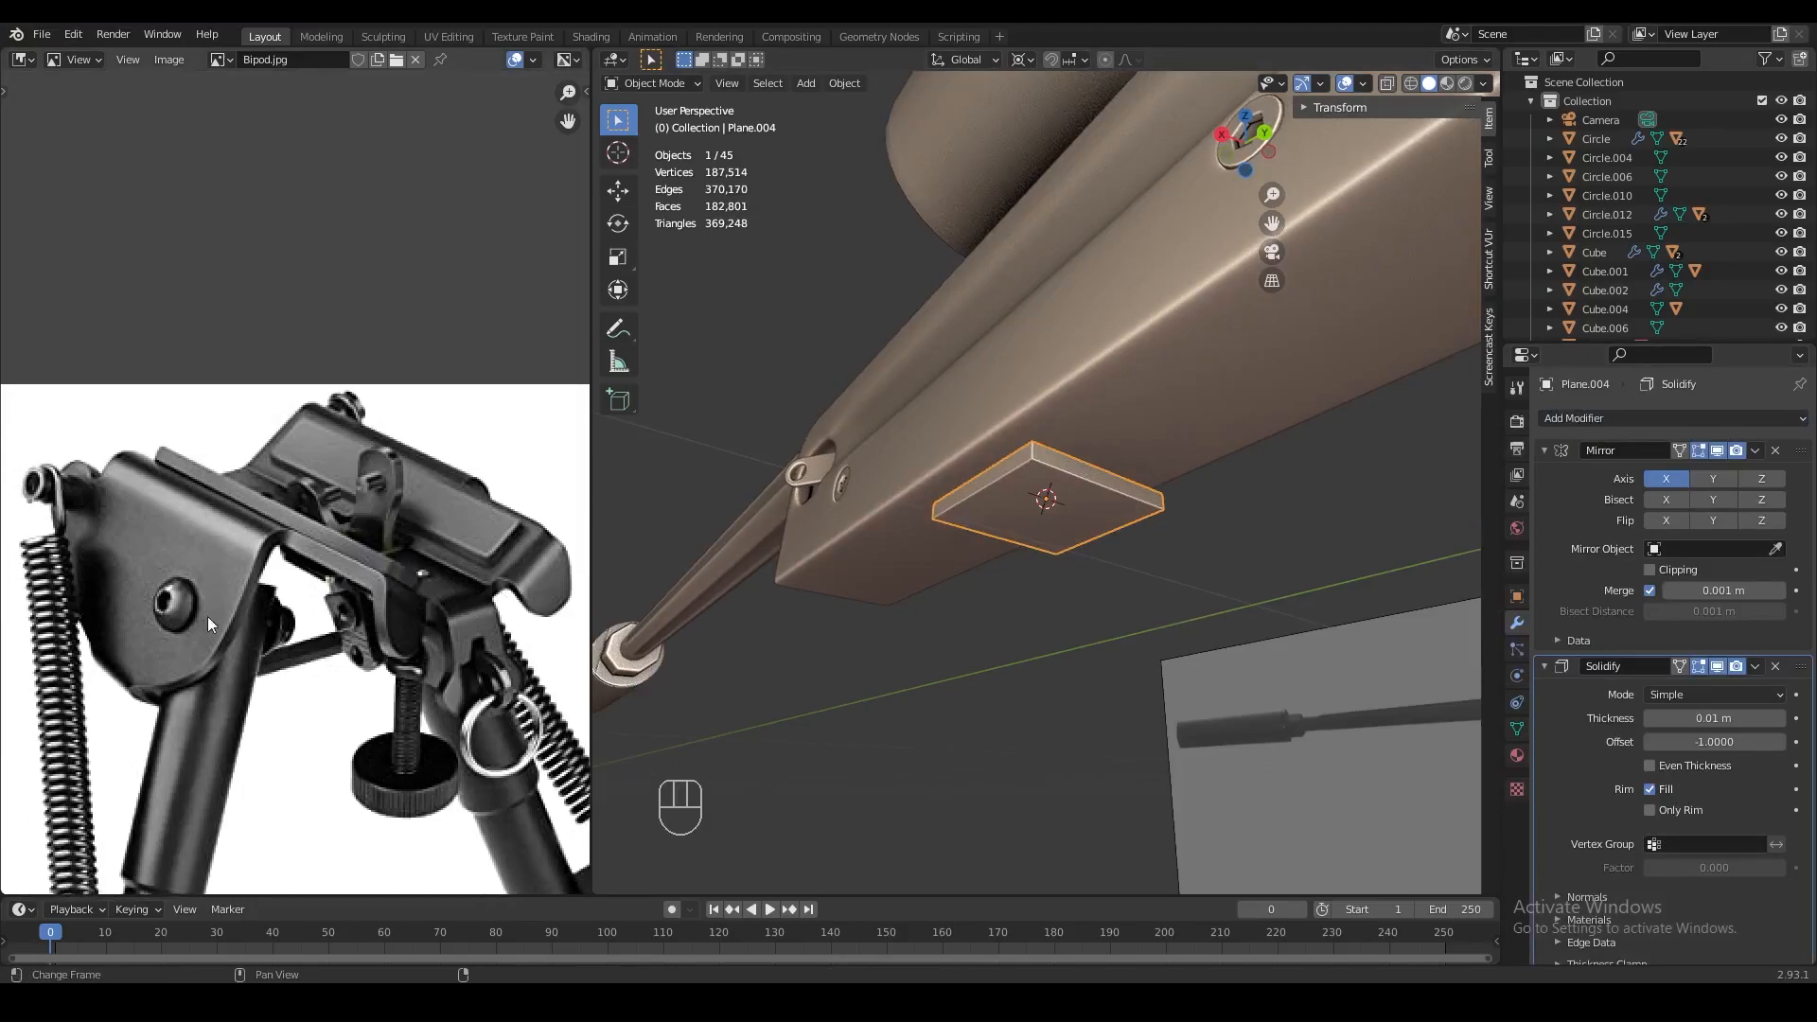
{"action": "mouse_move", "coordinate": [837, 651]}
{"action": "middle_mouse_down"}
{"action": "mouse_move", "coordinate": [1135, 616]}
{"action": "mouse_move", "coordinate": [1205, 662]}
{"action": "mouse_move", "coordinate": [1230, 564]}
{"action": "middle_mouse_up"}
Shift the plate's whole mesh along the Y axis beneath the stock
{"action": "key", "text": "Tab"}
{"action": "key", "text": "z"}
{"action": "mouse_move", "coordinate": [1038, 516]}
{"action": "middle_mouse_down"}
{"action": "mouse_move", "coordinate": [939, 506]}
{"action": "mouse_move", "coordinate": [1155, 581]}
{"action": "mouse_move", "coordinate": [1150, 496]}
{"action": "mouse_move", "coordinate": [1035, 531]}
{"action": "mouse_move", "coordinate": [1091, 556]}
{"action": "mouse_move", "coordinate": [1060, 487]}
{"action": "mouse_move", "coordinate": [980, 561]}
{"action": "middle_mouse_up"}
{"action": "key", "text": "a"}
{"action": "key", "text": "z"}
{"action": "key", "text": "z"}
{"action": "key", "text": "z"}
{"action": "key", "text": "g"}
{"action": "key", "text": "y"}
{"action": "key", "text": "g"}
{"action": "left_click", "coordinate": [1139, 497]}
Move one end edge of the plate along the Y axis to adjust its length
{"action": "key", "text": "2"}
{"action": "left_click", "coordinate": [1074, 465]}
{"action": "key", "text": "g"}
{"action": "key", "text": "y"}
{"action": "left_click", "coordinate": [957, 511]}
{"action": "key", "text": "2"}
{"action": "key", "text": "z"}
{"action": "right_click", "coordinate": [1010, 527]}
{"action": "key", "text": "Tab"}
Lower the plate along the Z axis clear of the stock and frame it in the viewport
{"action": "key", "text": "z"}
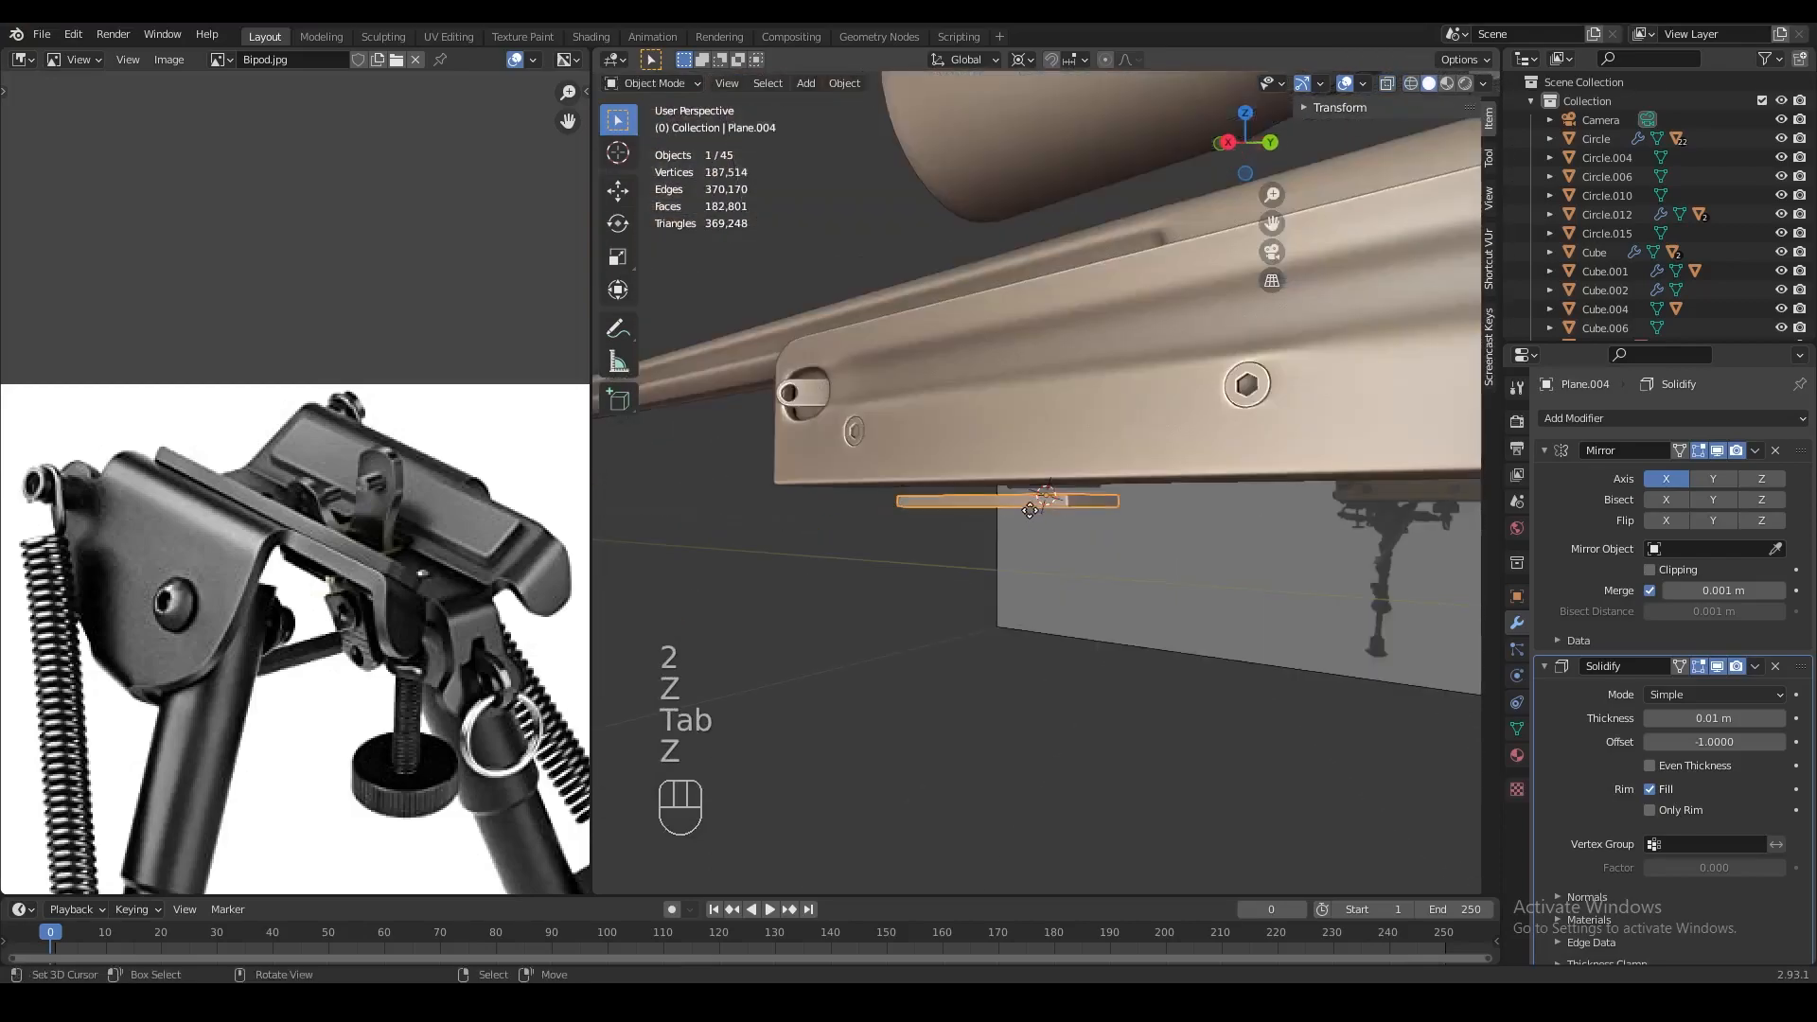
{"action": "key", "text": "g"}
{"action": "key", "text": "z"}
{"action": "left_click", "coordinate": [1044, 638]}
{"action": "middle_click_drag", "start_coordinate": [1044, 638], "coordinate": [940, 519]}
{"action": "key", "text": "KP_Decimal"}
Extrude the plate's side edge outward along X and raise it along Z into a slanted flange
{"action": "key", "text": "Tab"}
{"action": "key", "text": "2"}
{"action": "key", "text": "e"}
{"action": "key", "text": "g"}
{"action": "key", "text": "y"}
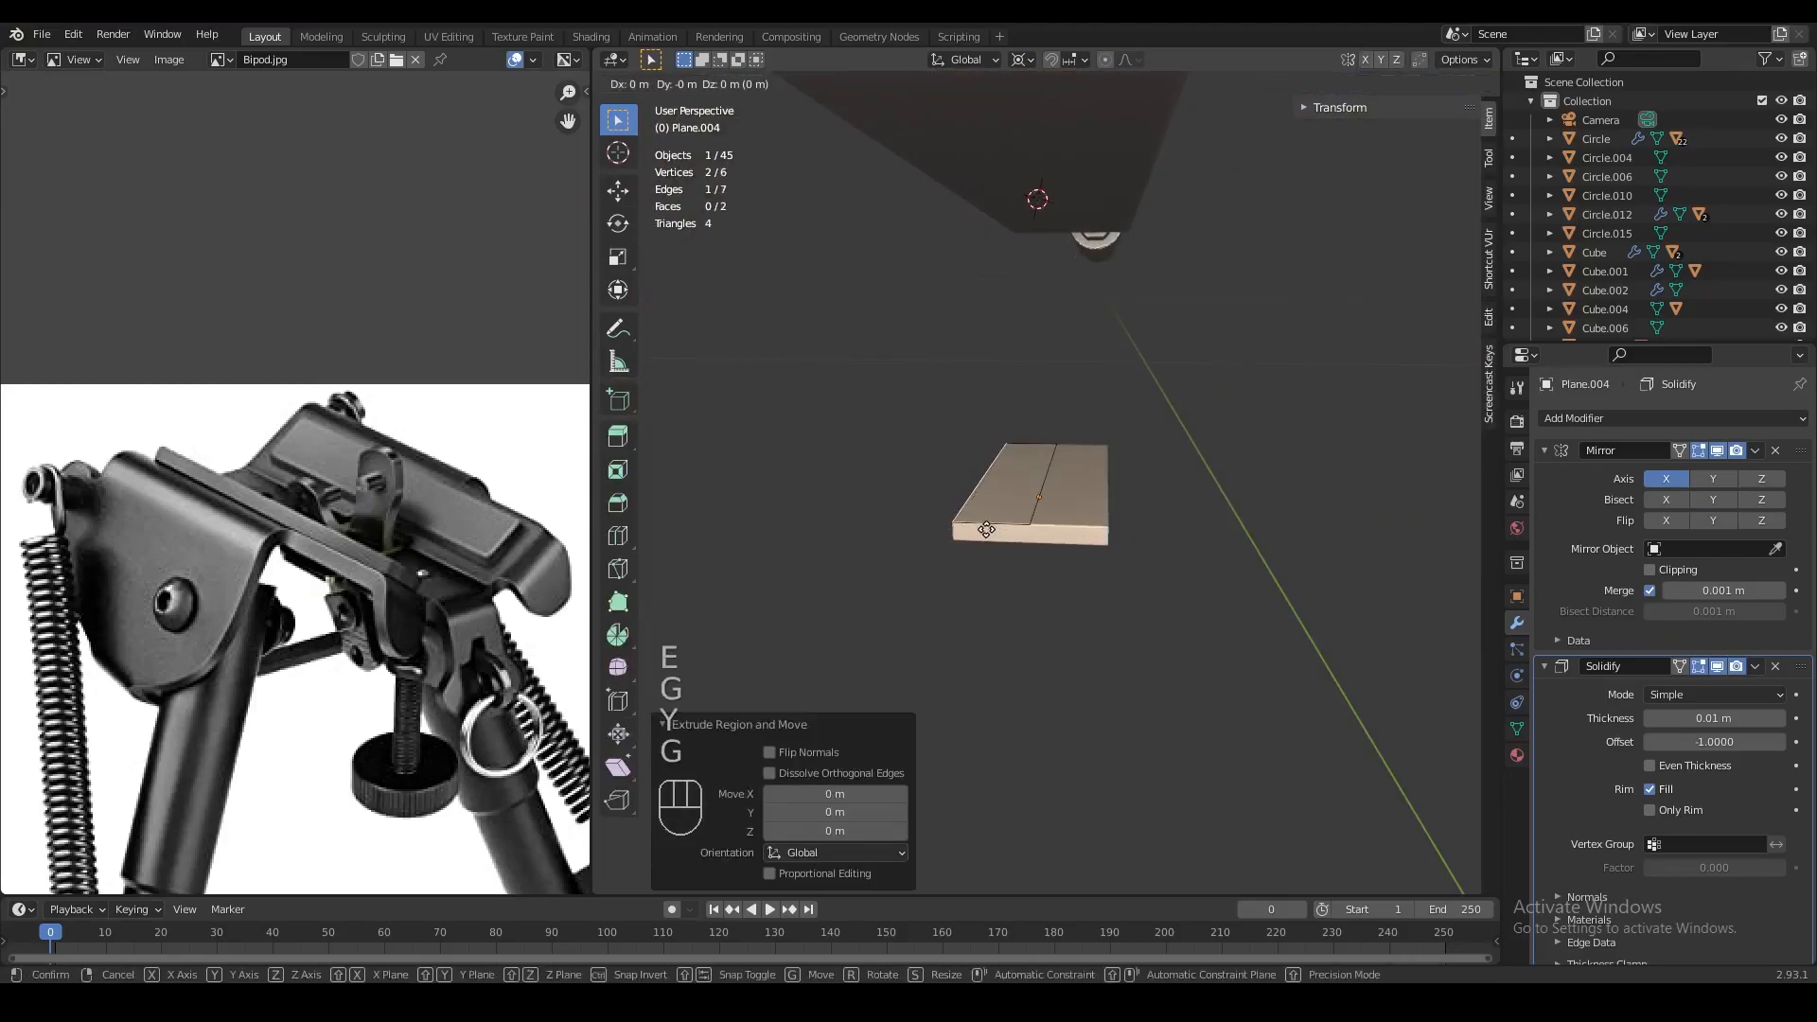
{"action": "key", "text": "x"}
{"action": "left_click", "coordinate": [941, 525]}
{"action": "key", "text": "g"}
{"action": "key", "text": "z"}
{"action": "left_click", "coordinate": [941, 490]}
Enable Even Thickness on the Solidify modifier and raise the flange's outer edge about 0.008 m along Z
{"action": "key", "text": "Tab"}
{"action": "left_click", "coordinate": [1677, 762]}
{"action": "key", "text": "Tab"}
{"action": "key", "text": "g"}
{"action": "left_click", "coordinate": [1103, 537]}
{"action": "key", "text": "g"}
{"action": "key", "text": "y"}
{"action": "key", "text": "z"}
{"action": "left_click", "coordinate": [1107, 522]}
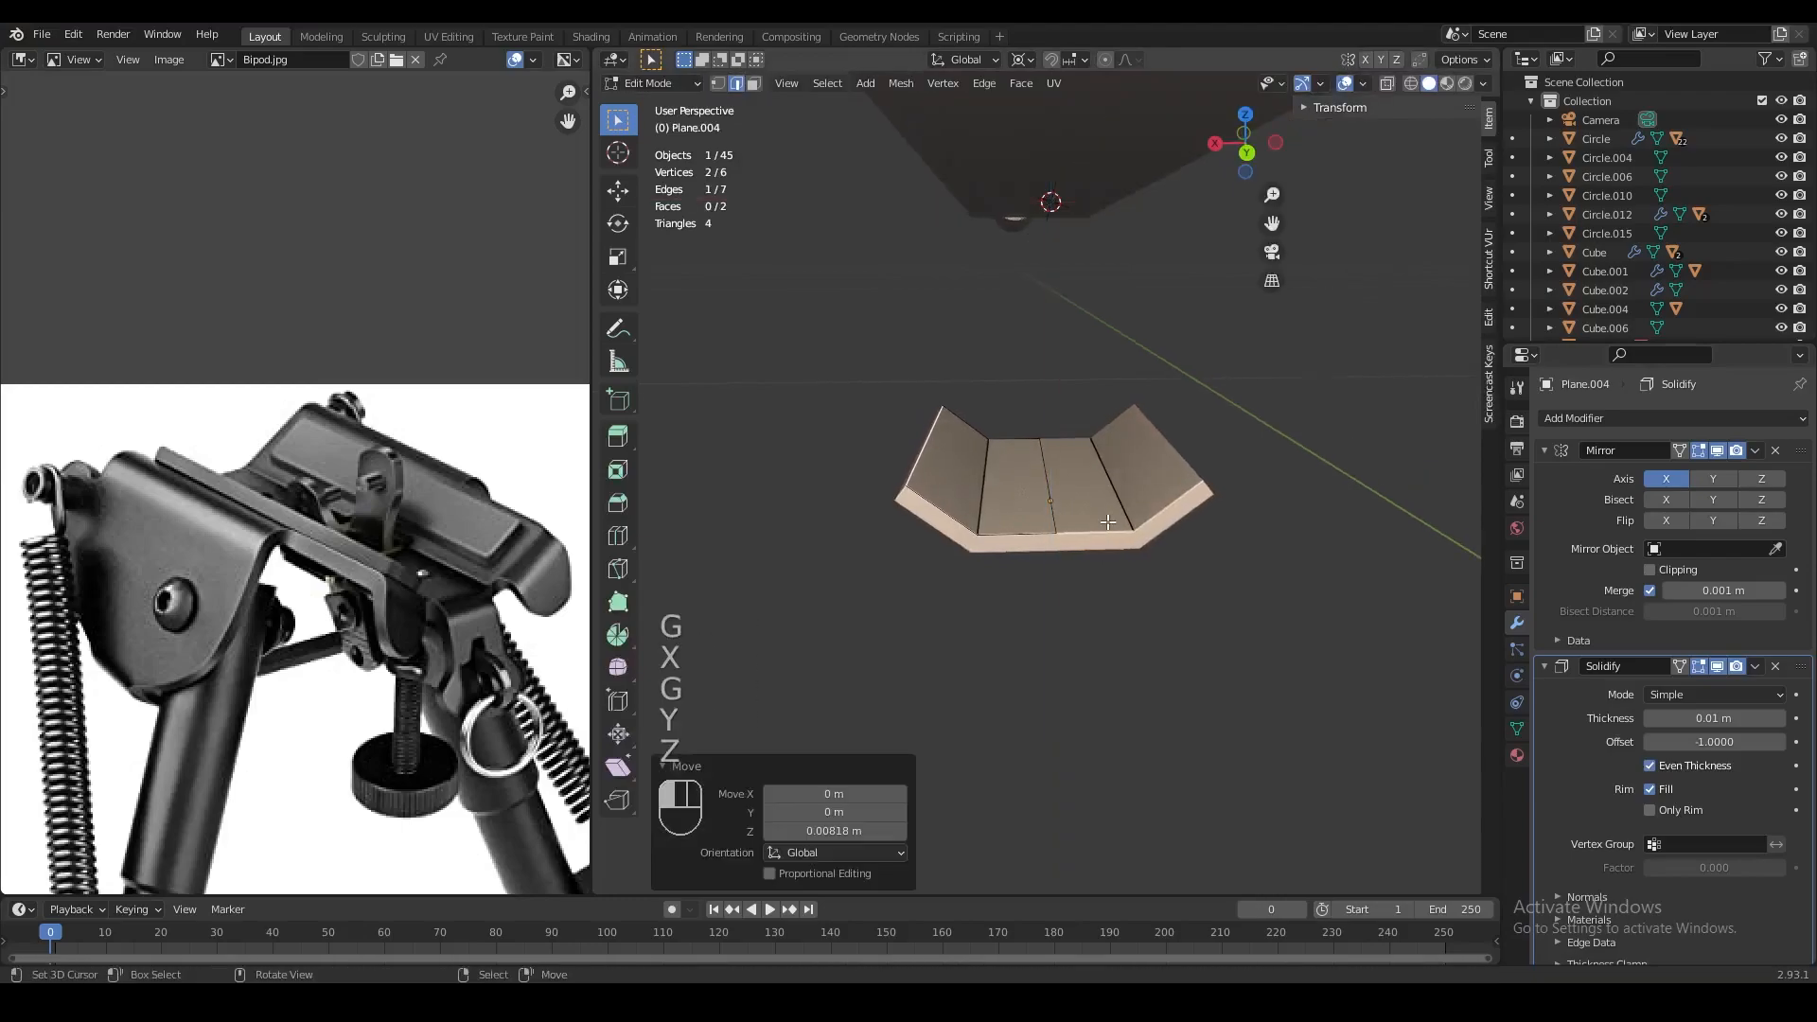
Change the transform pivot point and save the file
{"action": "left_click", "coordinate": [1026, 60]}
{"action": "left_click", "coordinate": [1041, 144]}
{"action": "key", "text": "ctrl+s"}
In the right orthographic wireframe view, raise the plate about 0.069 m along the Z axis
{"action": "middle_click_drag", "start_coordinate": [1088, 398], "coordinate": [1311, 474]}
{"action": "middle_click_drag", "start_coordinate": [435, 552], "coordinate": [356, 566]}
{"action": "middle_click_drag", "start_coordinate": [1022, 512], "coordinate": [757, 516]}
{"action": "right_click", "coordinate": [960, 452], "text": "shift"}
{"action": "key", "text": "KP_3"}
{"action": "key", "text": "z"}
{"action": "key", "text": "Tab"}
{"action": "key", "text": "g"}
{"action": "key", "text": "z"}
{"action": "left_click", "coordinate": [1132, 441]}
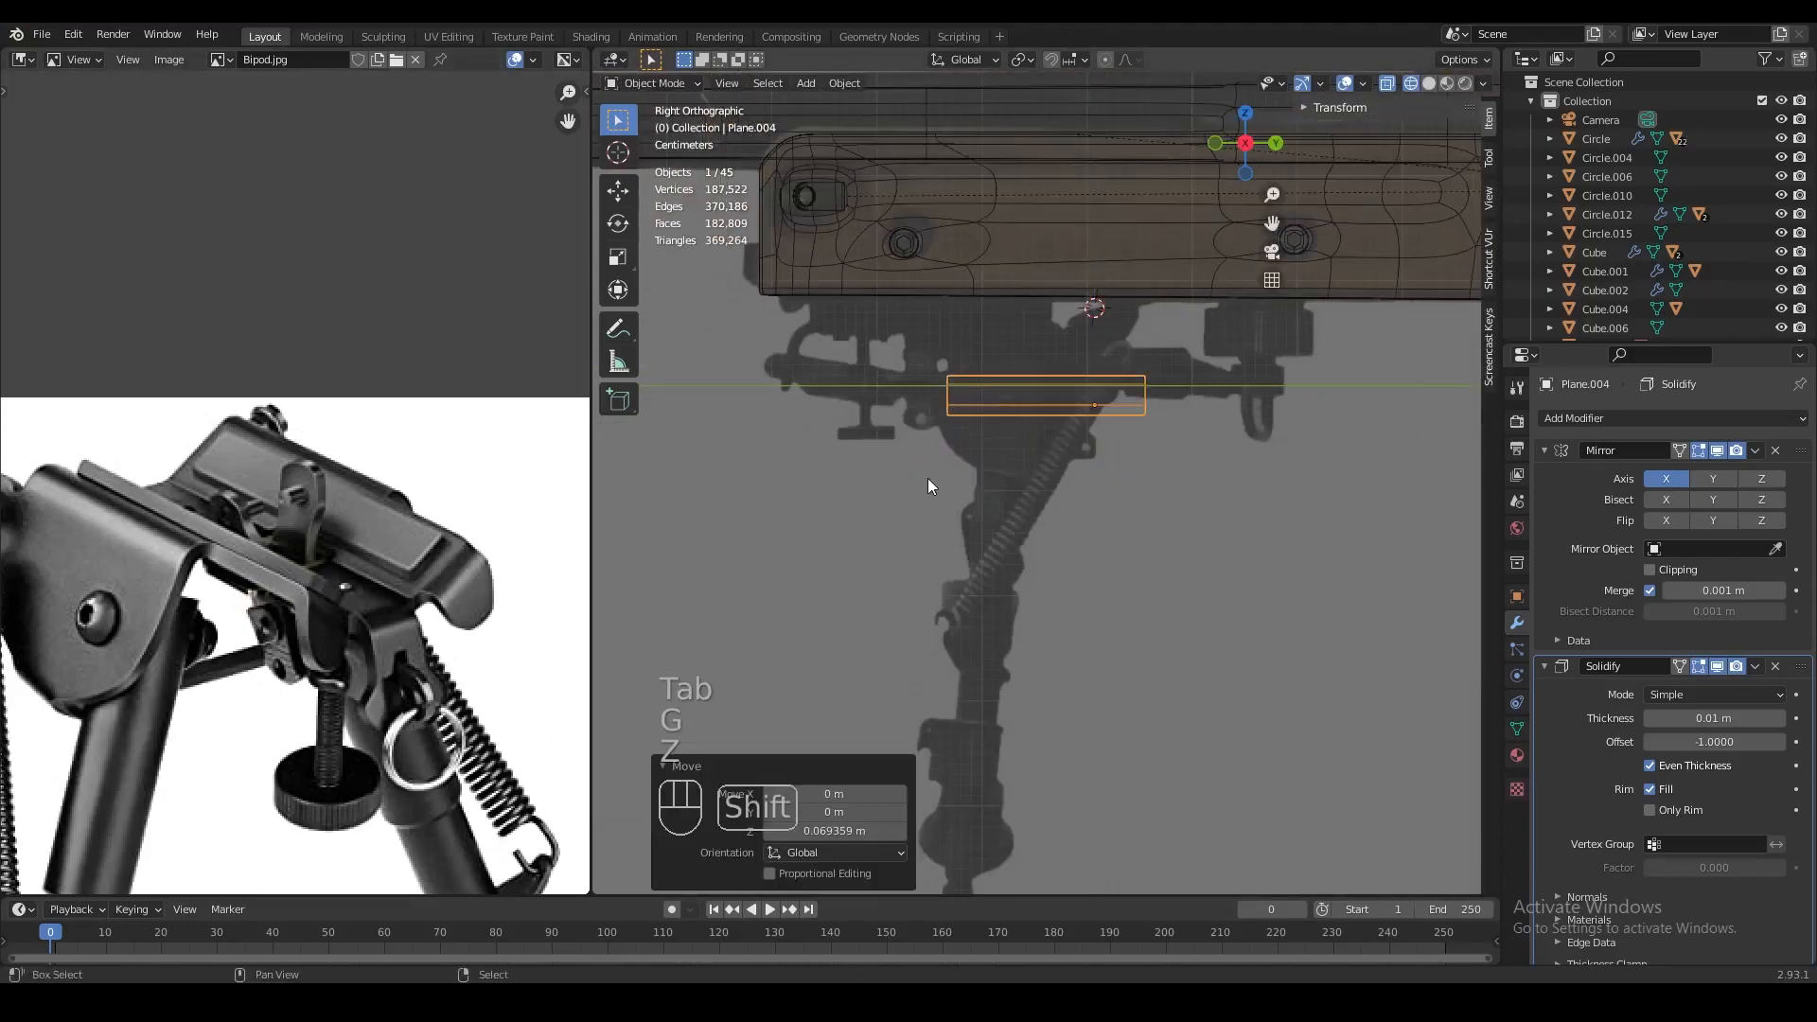
Move the plate forward and up against the stock's underside, above the bipod in the reference image
{"action": "middle_click_drag", "start_coordinate": [928, 477], "coordinate": [905, 525], "text": "shift"}
{"action": "key", "text": "g"}
{"action": "left_click", "coordinate": [903, 507]}
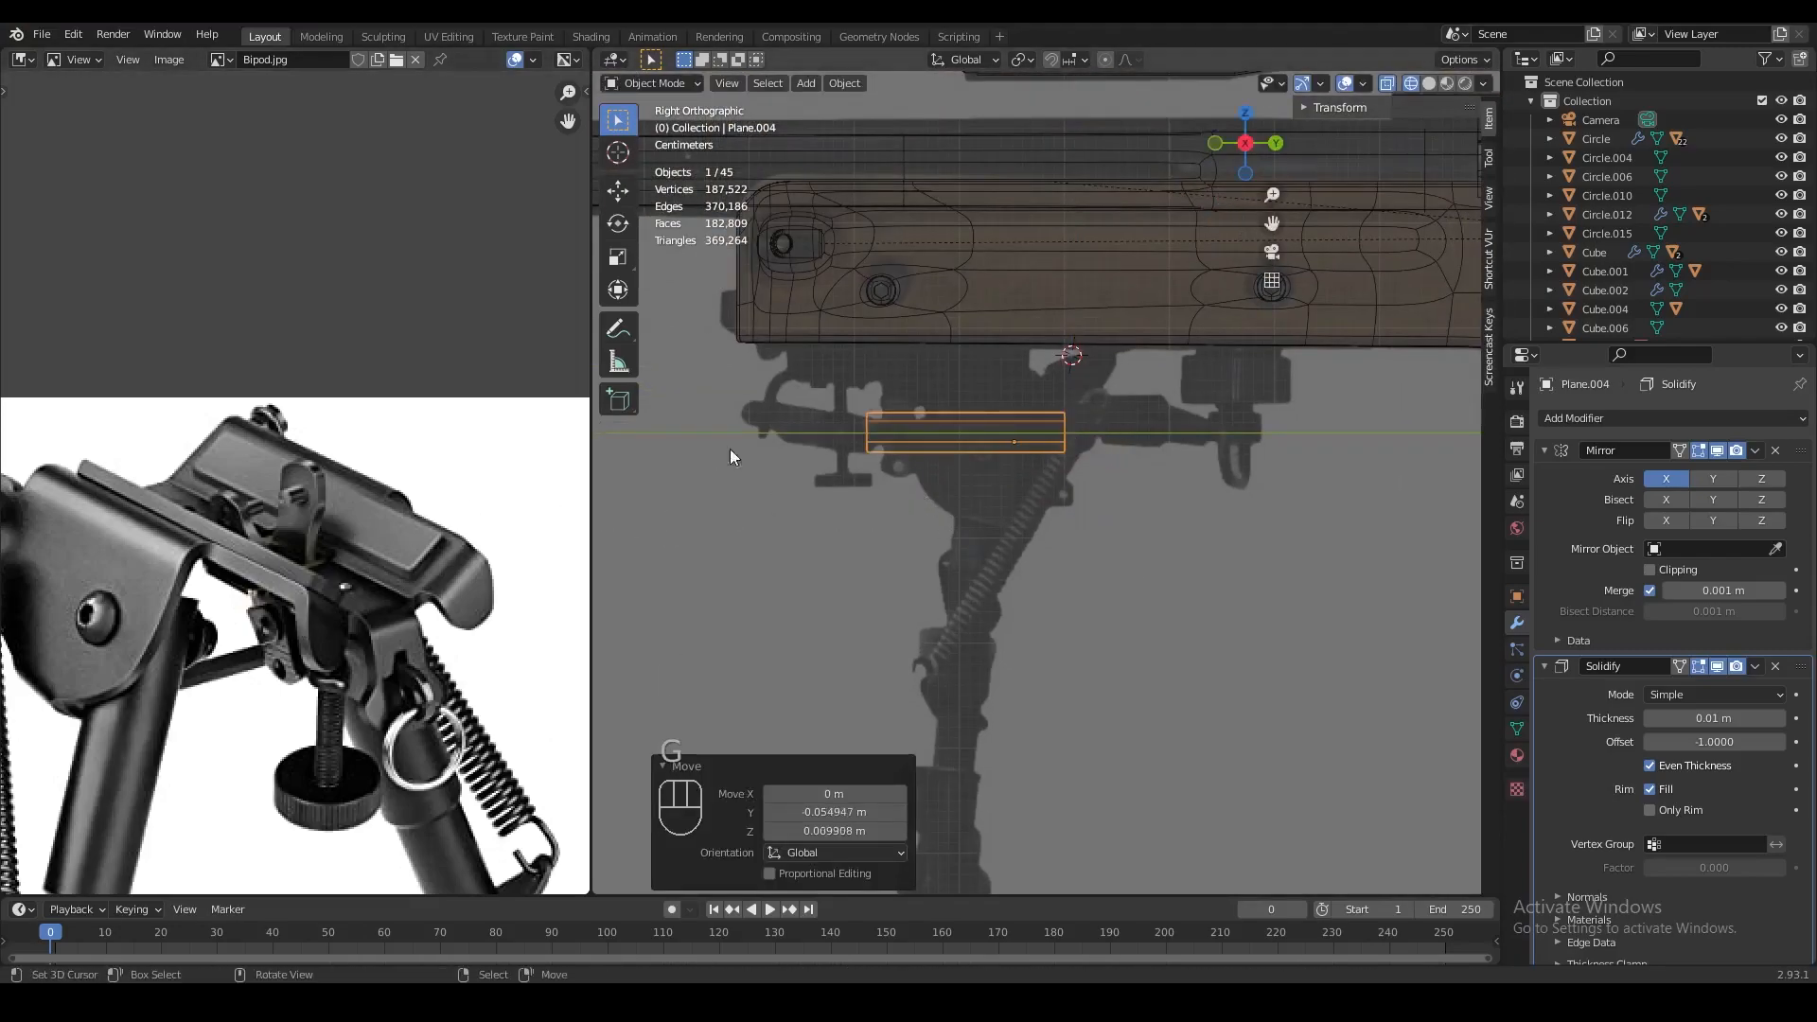
{"action": "middle_click_drag", "start_coordinate": [715, 458], "coordinate": [727, 468], "text": "shift"}
{"action": "key", "text": "g"}
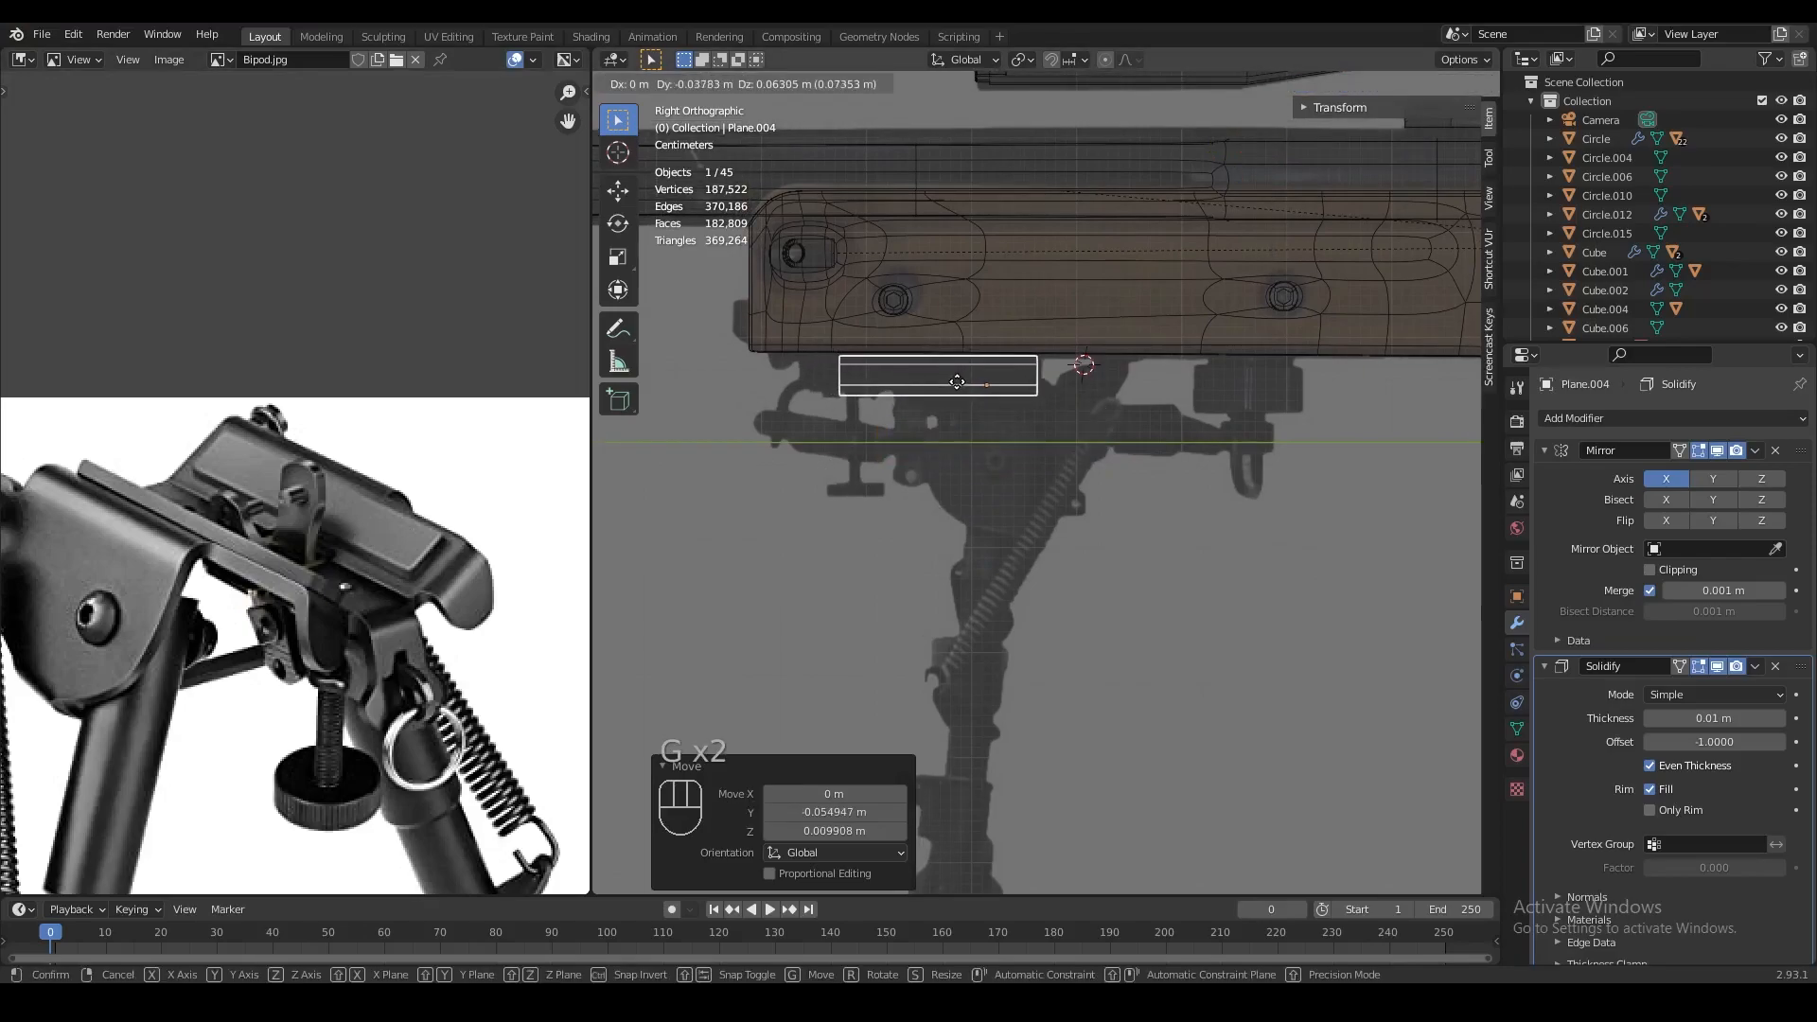
{"action": "left_click", "coordinate": [957, 382]}
Box-select the plate's front-end vertices and move them about 0.024 m forward along the Y axis
{"action": "key", "text": "1"}
{"action": "key", "text": "Tab"}
{"action": "key", "text": "a"}
{"action": "key", "text": "a"}
{"action": "key", "text": "b"}
{"action": "left_click_drag", "start_coordinate": [805, 336], "coordinate": [912, 422]}
{"action": "key", "text": "g"}
{"action": "key", "text": "y"}
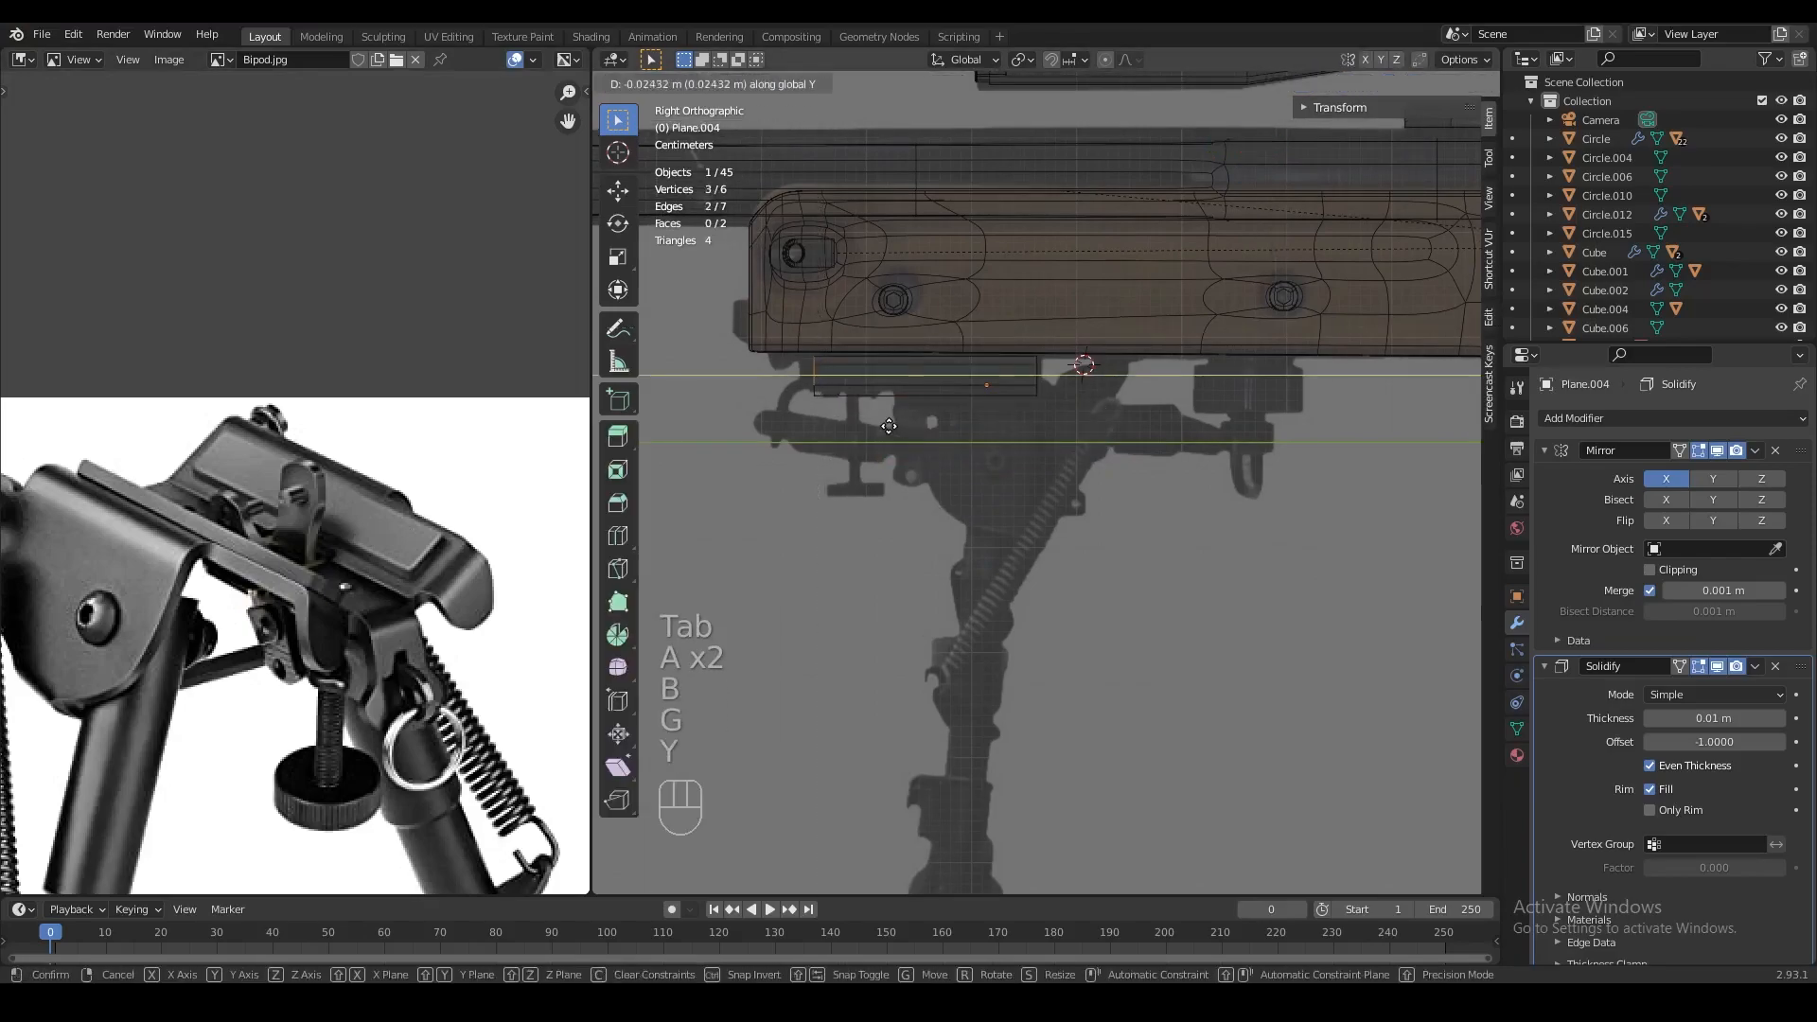
{"action": "left_click", "coordinate": [889, 427]}
Lower the plate about 0.257 m along the Z axis for a clear view and save the file
{"action": "key", "text": "Tab"}
{"action": "key", "text": "g"}
{"action": "key", "text": "z"}
{"action": "key", "text": "z"}
{"action": "left_click", "coordinate": [1034, 695]}
{"action": "key", "text": "KP_Decimal"}
{"action": "middle_click_drag", "start_coordinate": [1027, 697], "coordinate": [939, 505]}
{"action": "key", "text": "ctrl+s"}
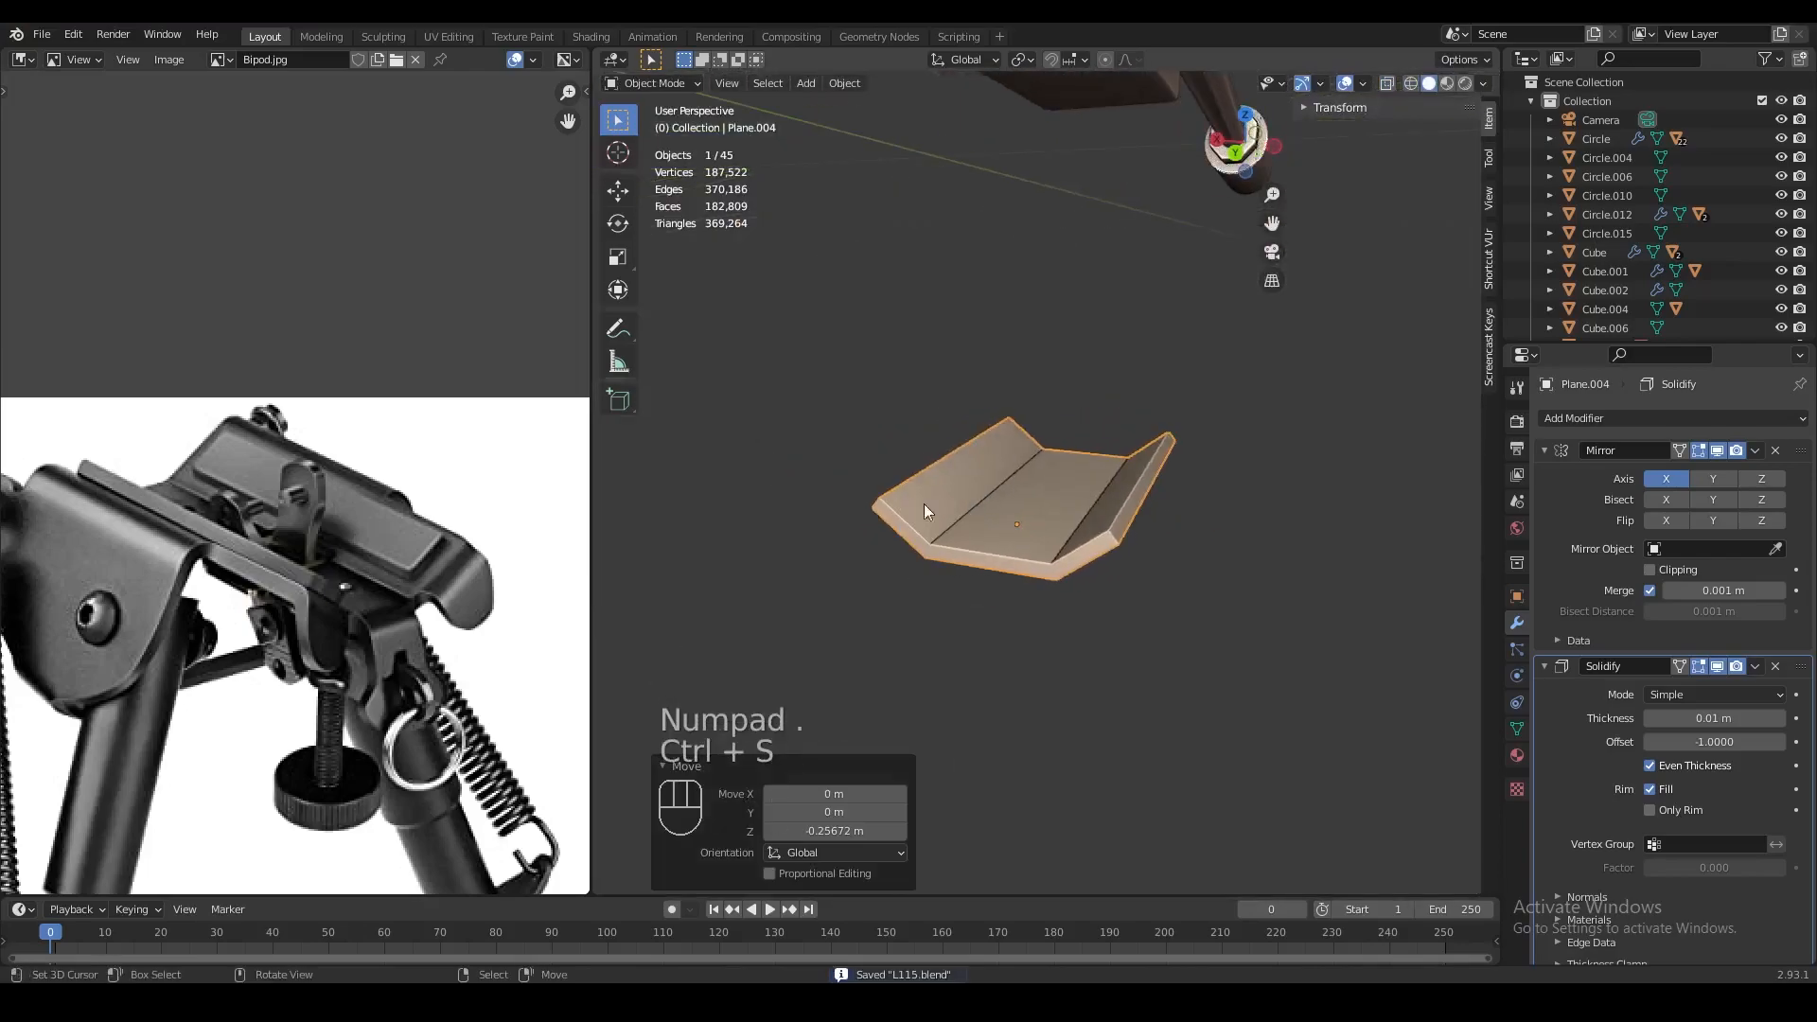
{"action": "scroll", "coordinate": [397, 515], "scroll_direction": "down", "scroll_amount": 3}
{"action": "key", "text": "ctrl+s"}
Select the short front-end edge of the plate's slanted flange in Edit Mode
{"action": "key", "text": "Tab"}
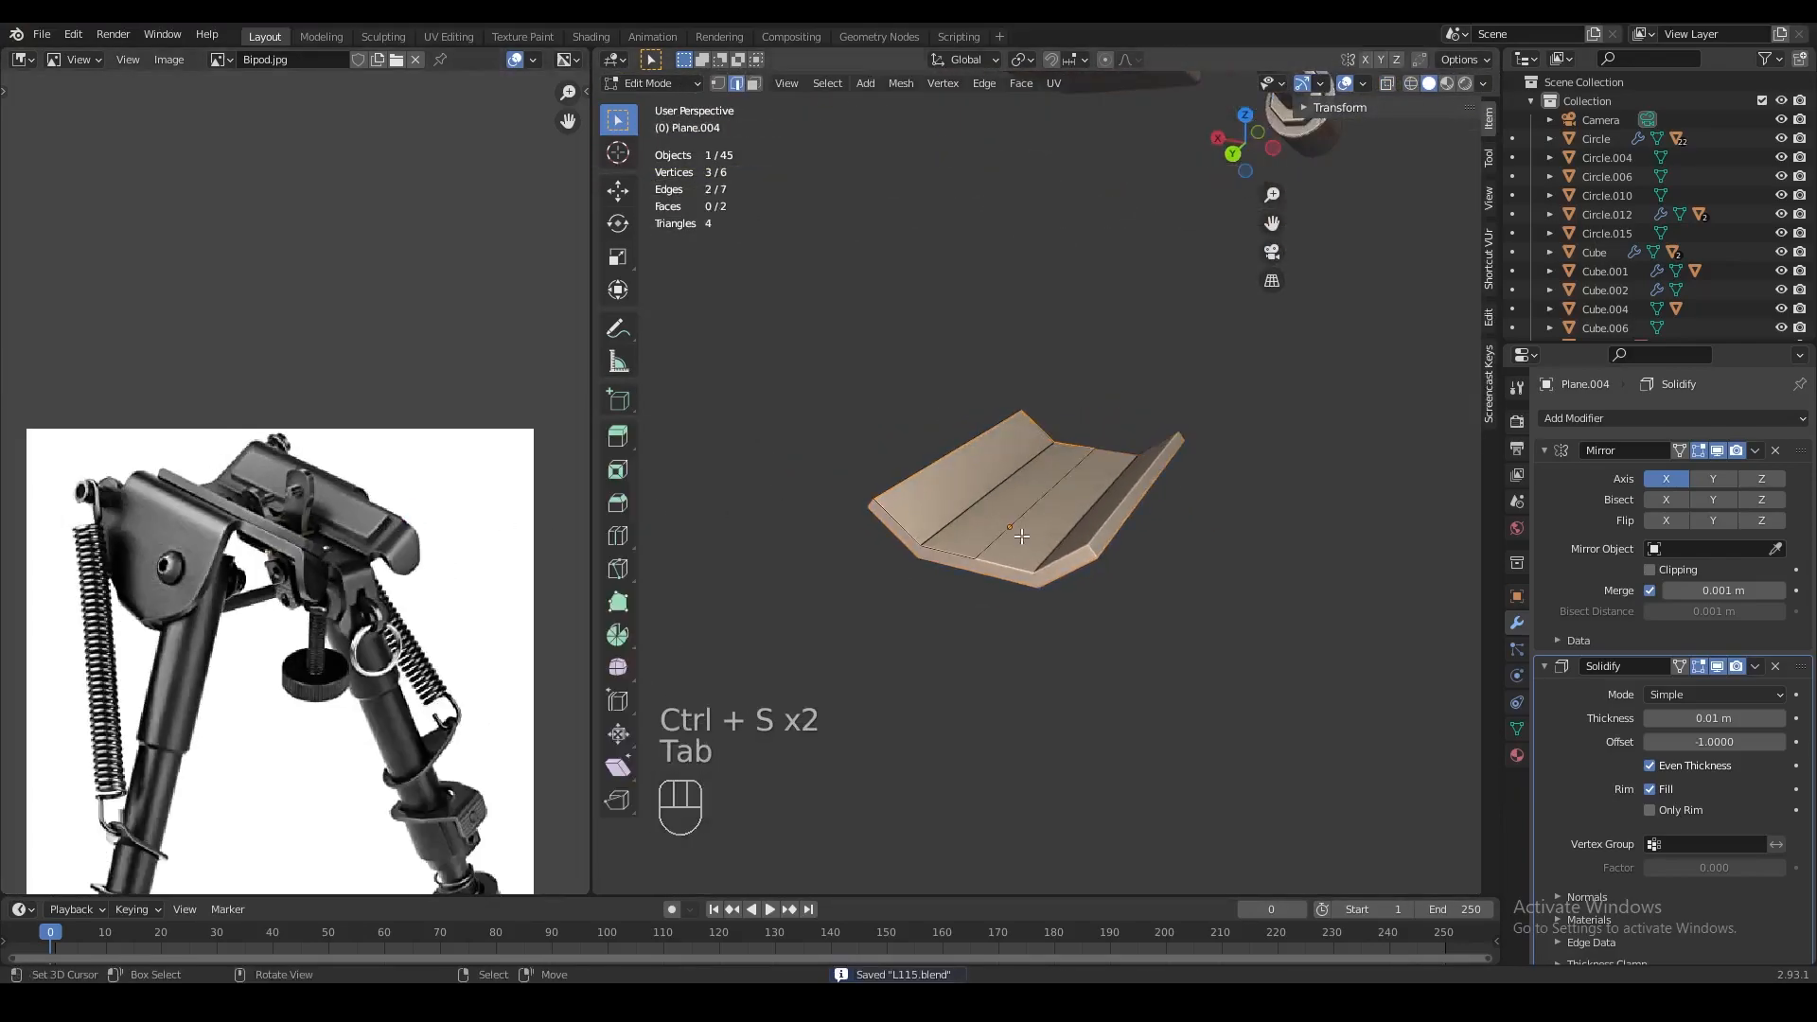
{"action": "mouse_move", "coordinate": [1080, 437]}
{"action": "middle_mouse_down"}
{"action": "mouse_move", "coordinate": [1150, 555]}
{"action": "mouse_move", "coordinate": [1079, 516]}
{"action": "middle_mouse_up"}
{"action": "key", "text": "z"}
{"action": "left_click", "coordinate": [1015, 485]}
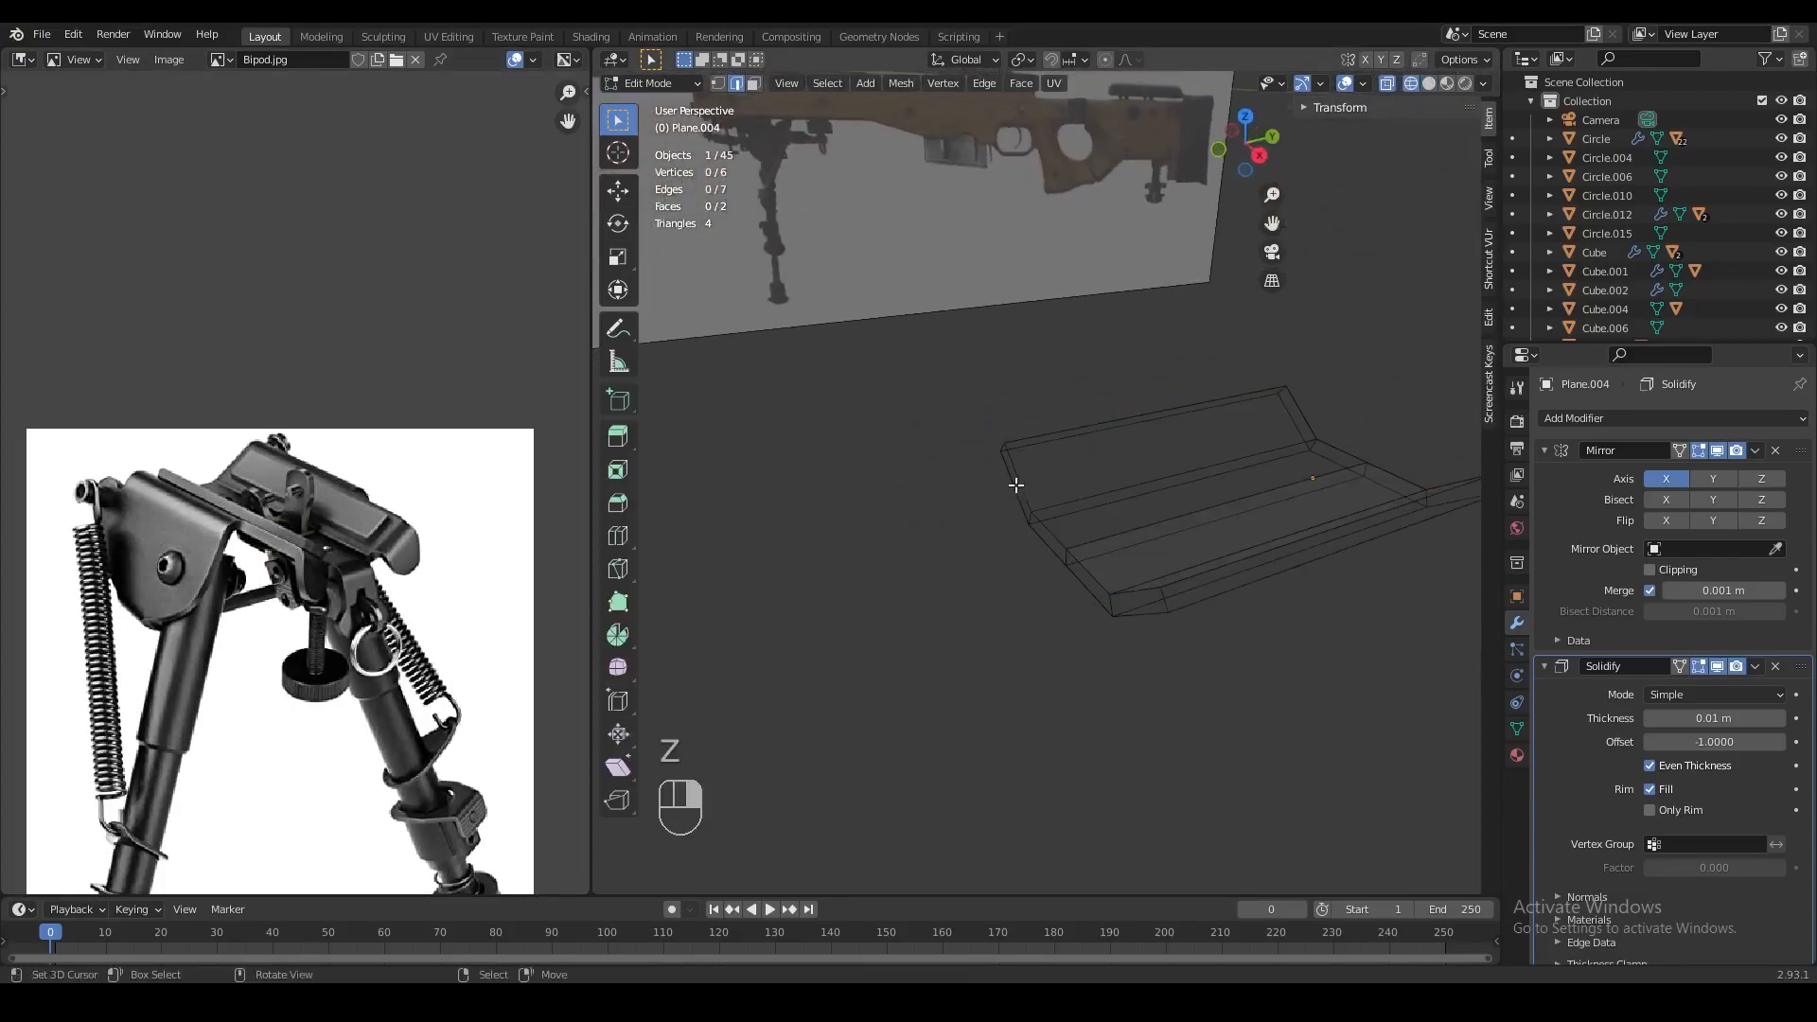
{"action": "key", "text": "z"}
{"action": "mouse_move", "coordinate": [1137, 597]}
{"action": "middle_mouse_down"}
{"action": "mouse_move", "coordinate": [1213, 593]}
{"action": "mouse_move", "coordinate": [1217, 556]}
{"action": "middle_mouse_up"}
{"action": "scroll", "coordinate": [1217, 555], "scroll_direction": "up", "scroll_amount": 2}
{"action": "left_click", "coordinate": [1085, 464]}
{"action": "key", "text": "e"}
{"action": "right_click", "coordinate": [1083, 580]}
{"action": "key", "text": "g"}
{"action": "key", "text": "x"}
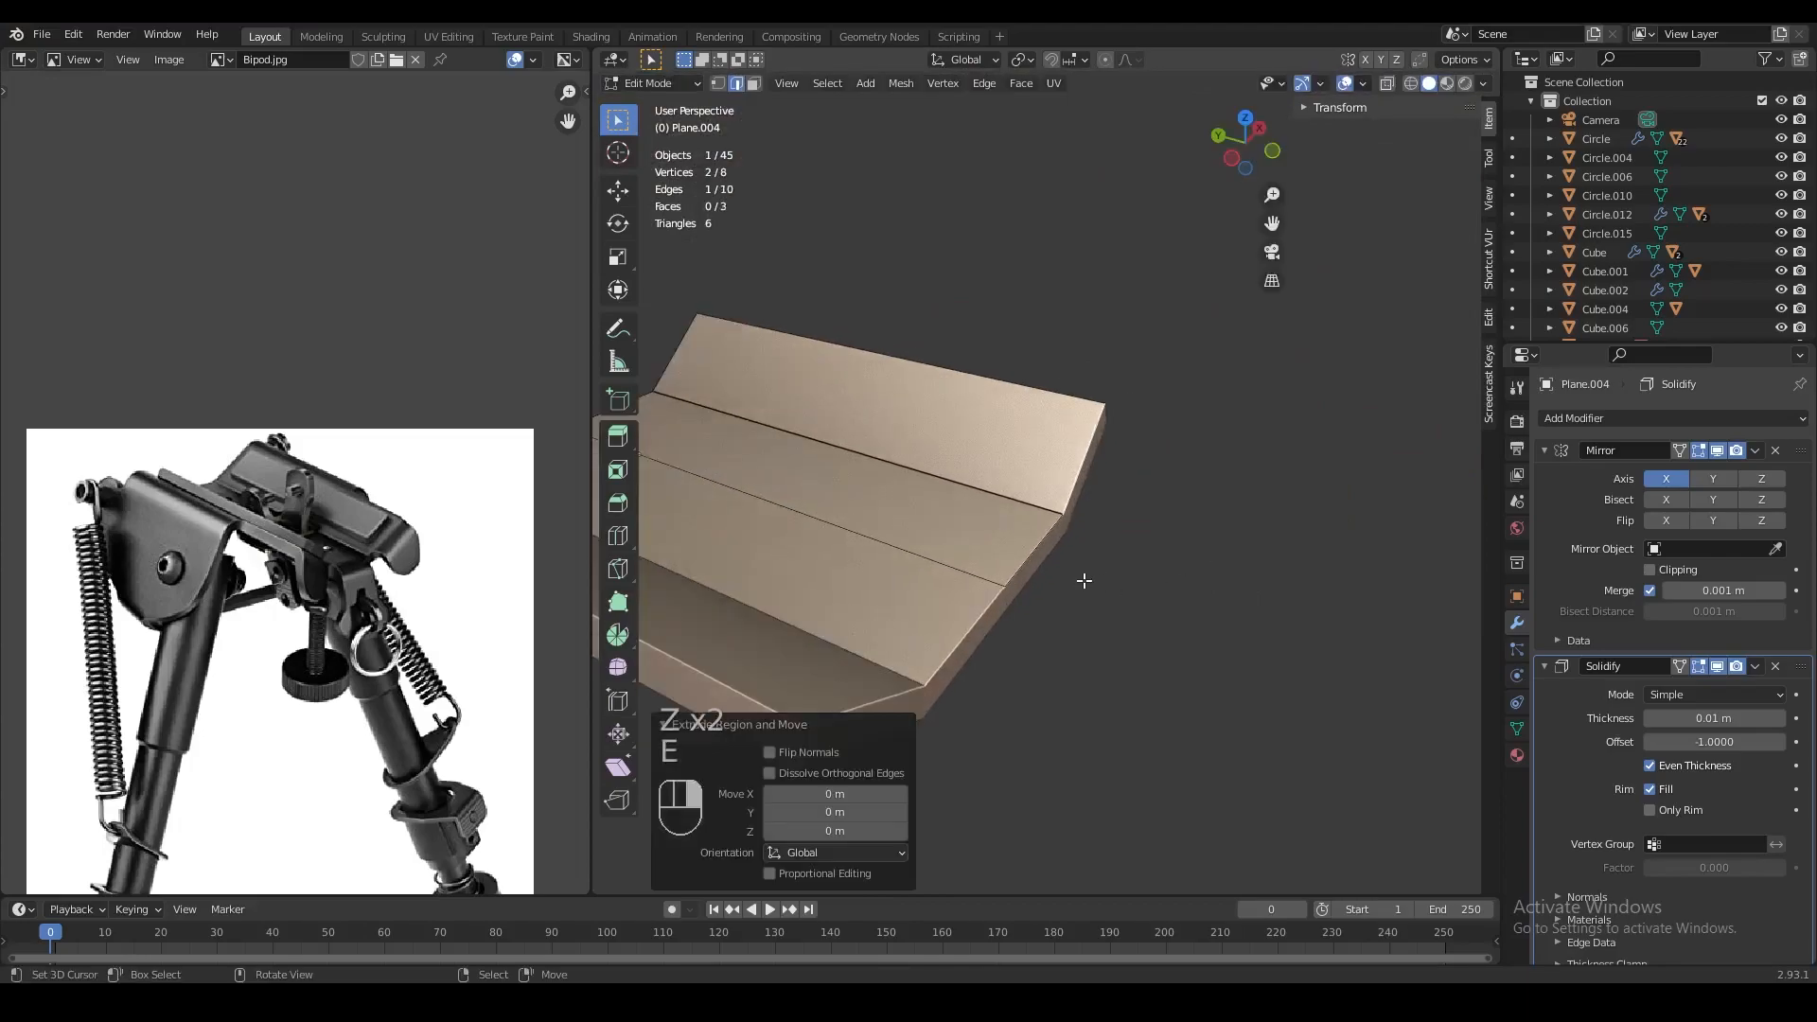
{"action": "key", "text": "g"}
{"action": "key", "text": "y"}
{"action": "key", "text": "ctrl+z"}
{"action": "key", "text": "ctrl+r"}
{"action": "left_click", "coordinate": [1090, 476]}
{"action": "left_click", "coordinate": [1104, 464]}
{"action": "key", "text": "ctrl+z"}
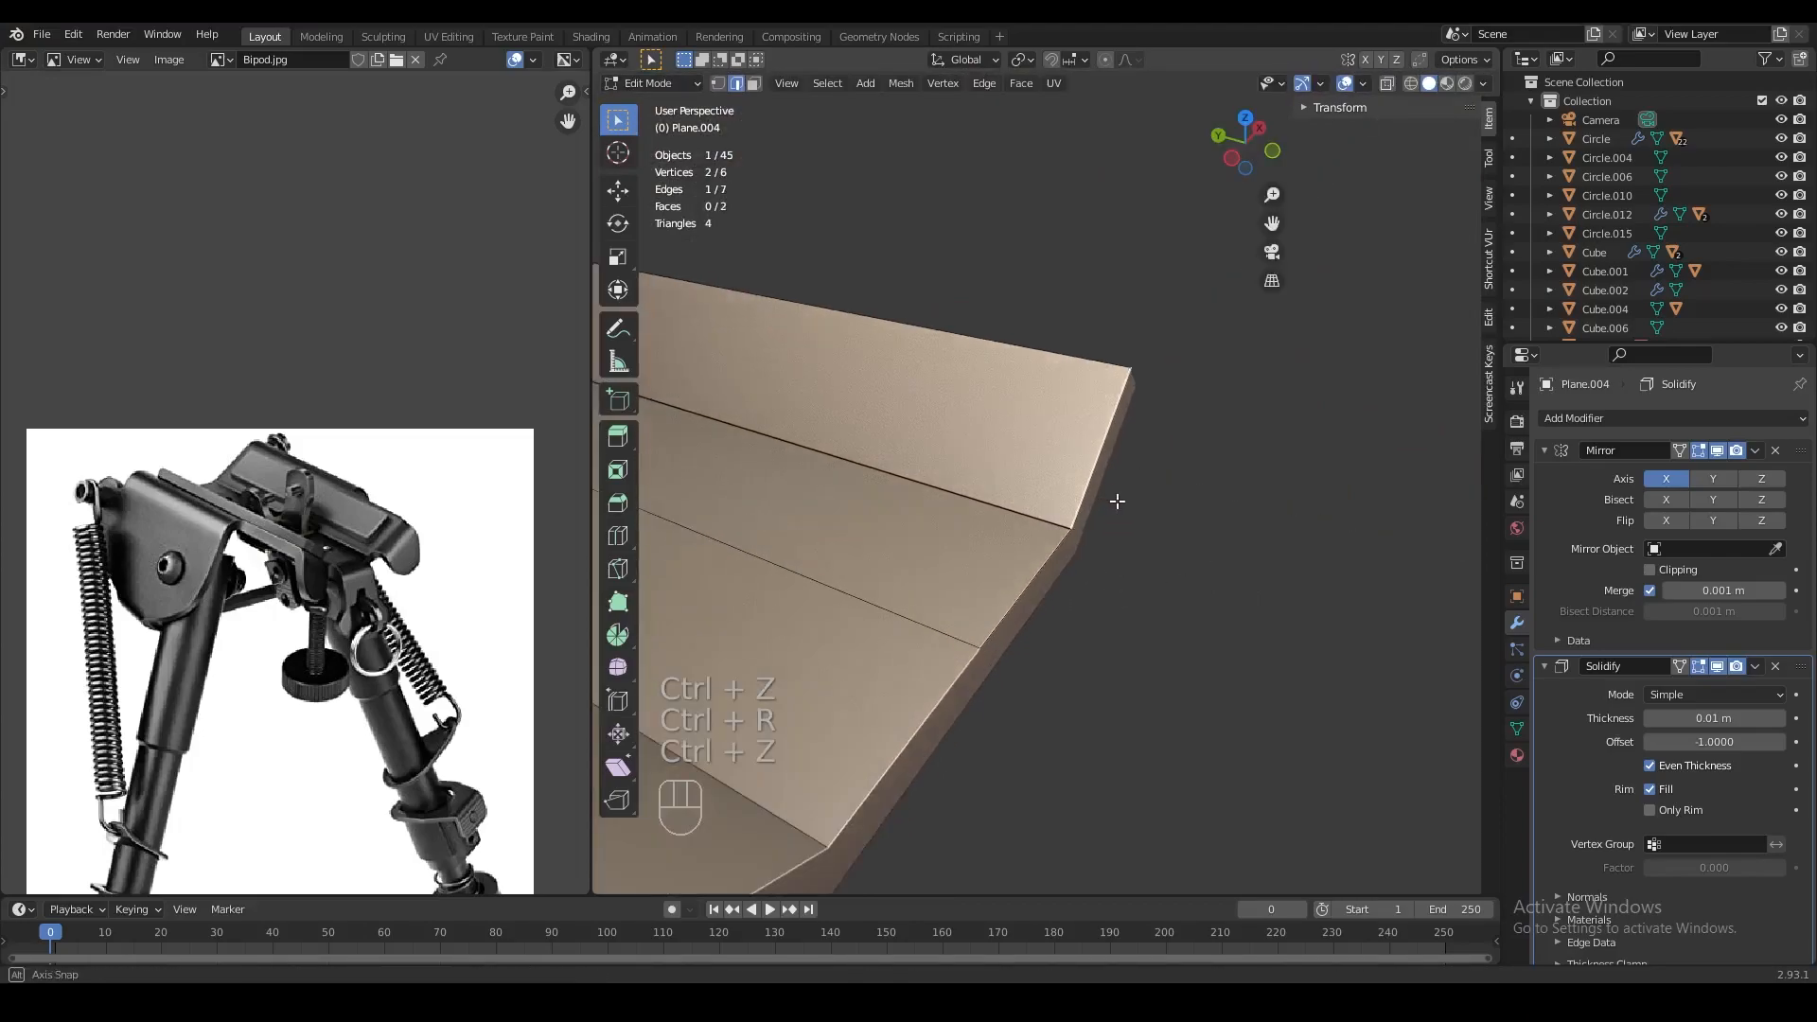
Extrude the flange's short end edge a little forward along the Y axis
{"action": "key", "text": "z"}
{"action": "key", "text": "z"}
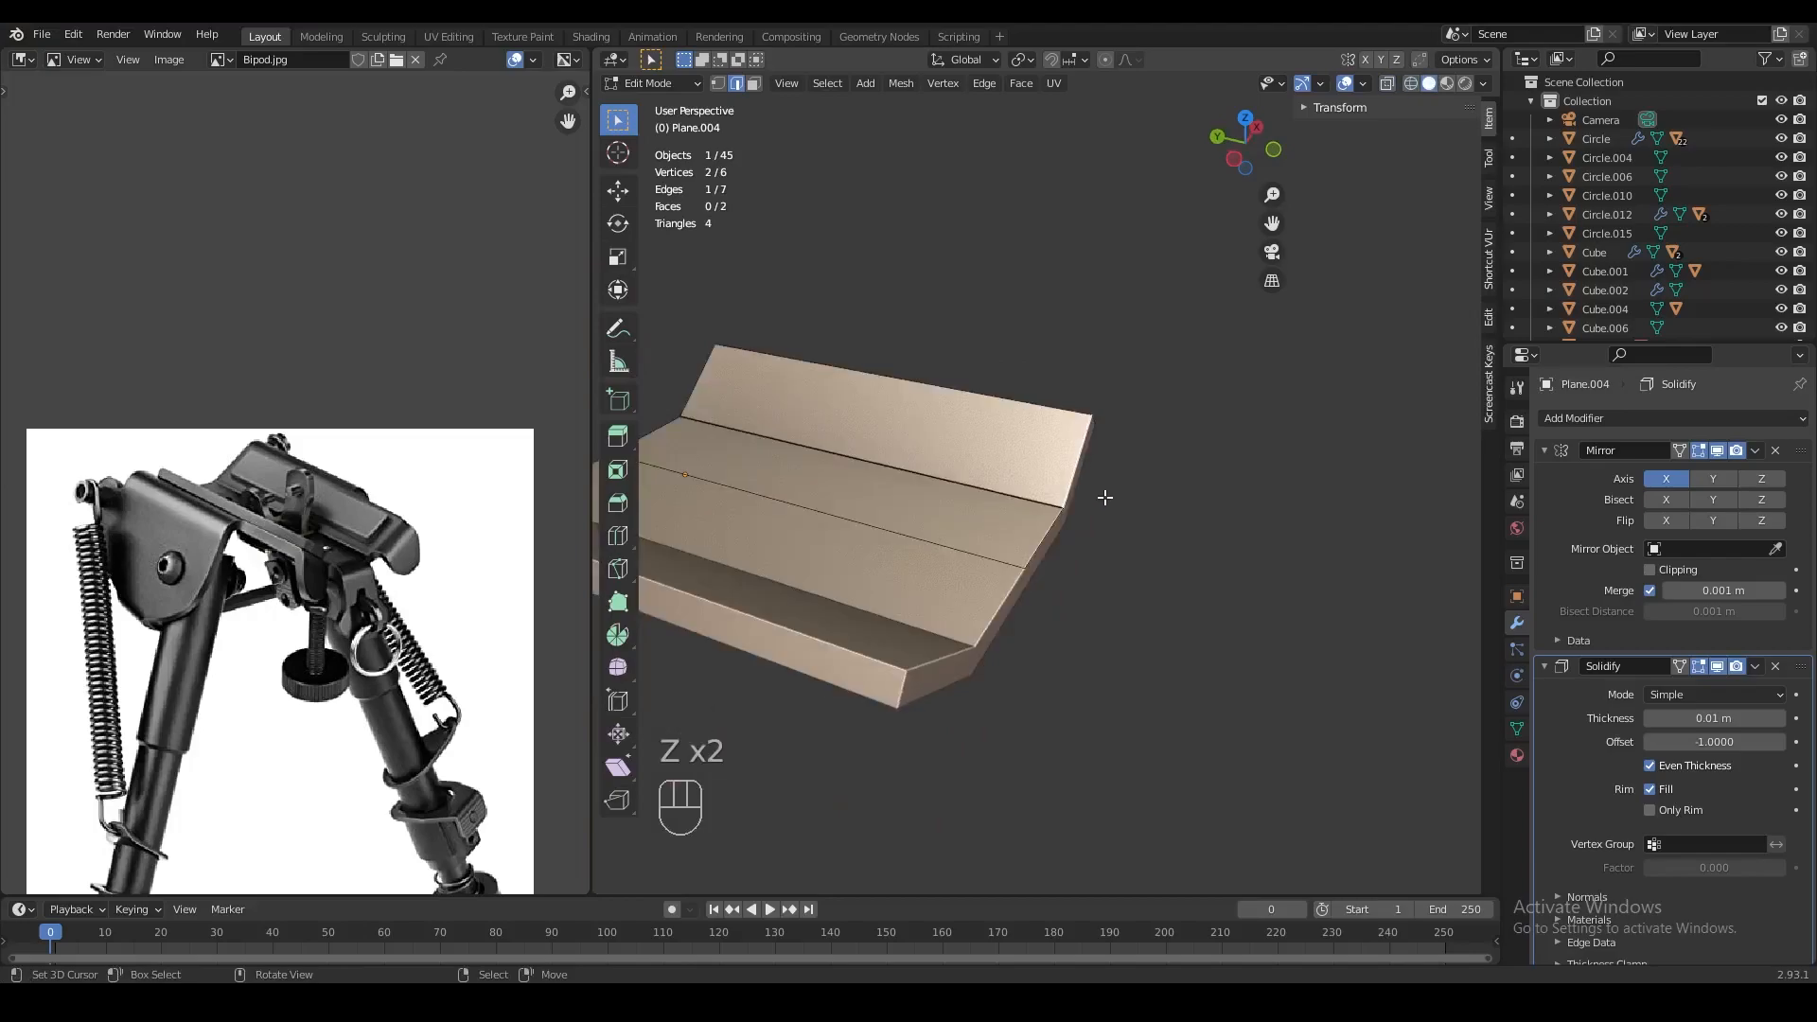
{"action": "key", "text": "z"}
{"action": "key", "text": "z"}
{"action": "key", "text": "e"}
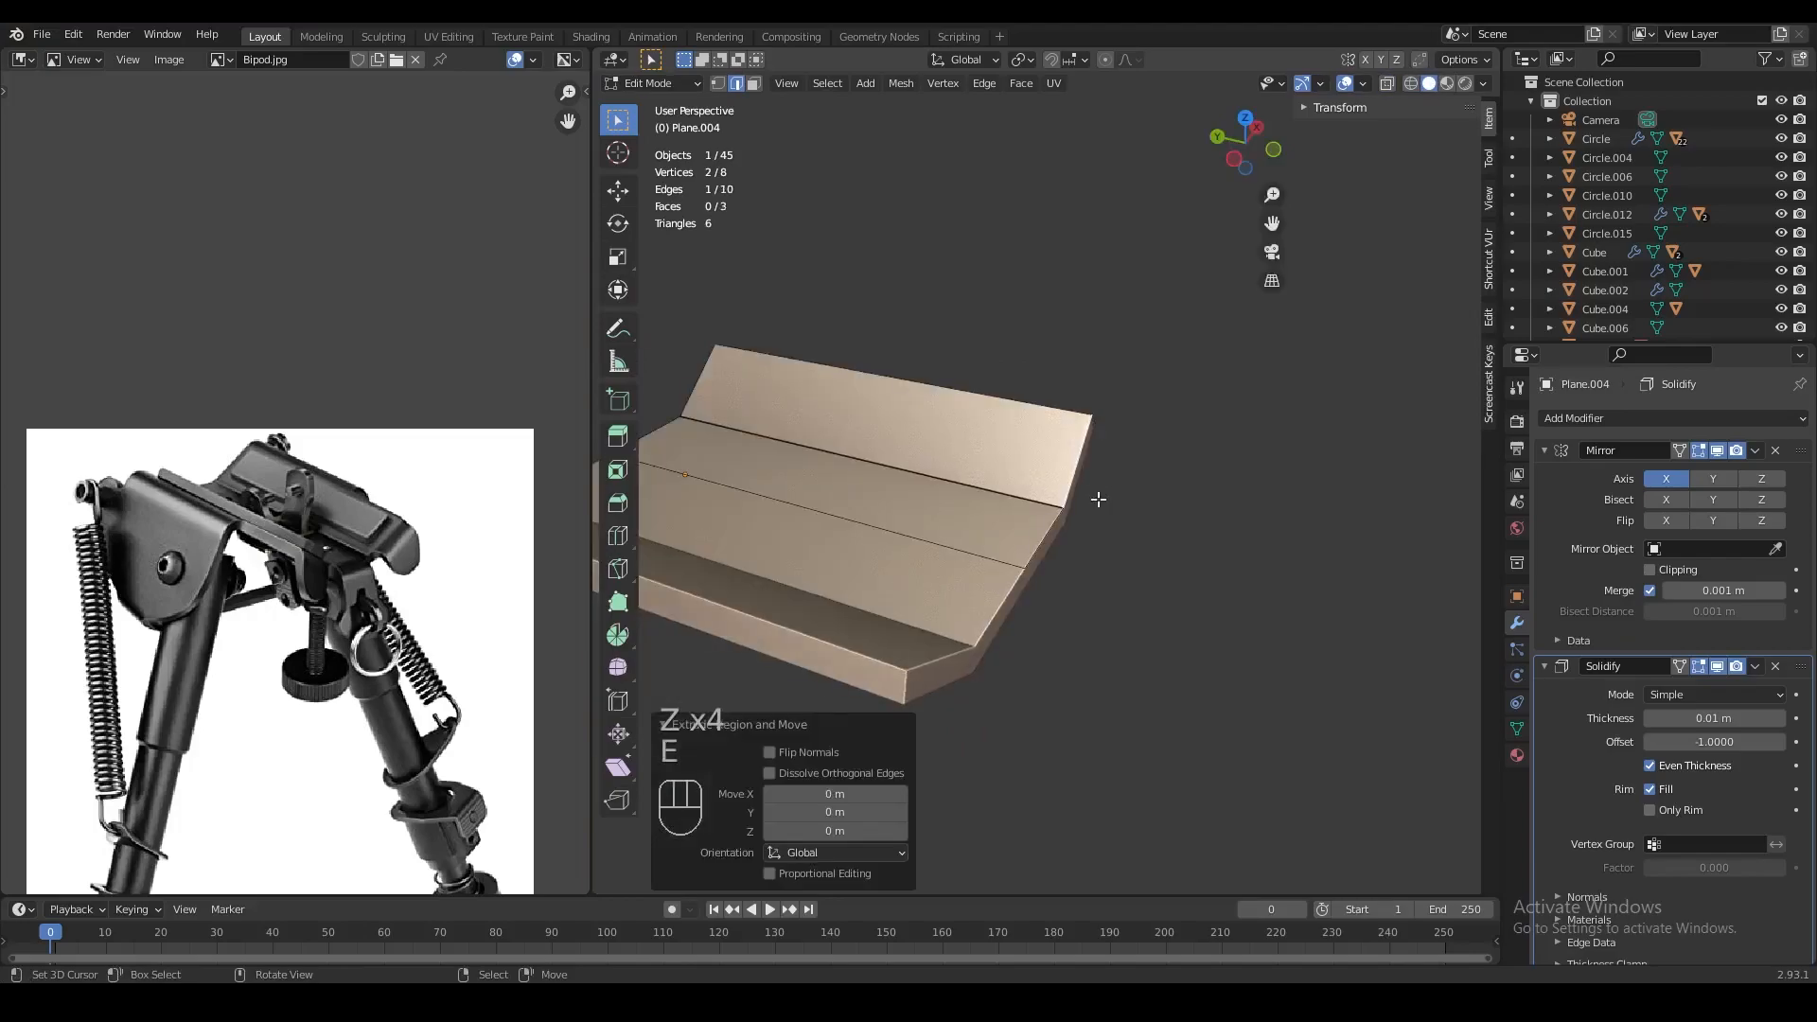
{"action": "key", "text": "g"}
{"action": "key", "text": "y"}
{"action": "left_click", "coordinate": [1125, 509]}
Snap the 3D cursor to the extruded edge and scale the edge to about 0.7
{"action": "key", "text": "shift+s"}
{"action": "key", "text": "s"}
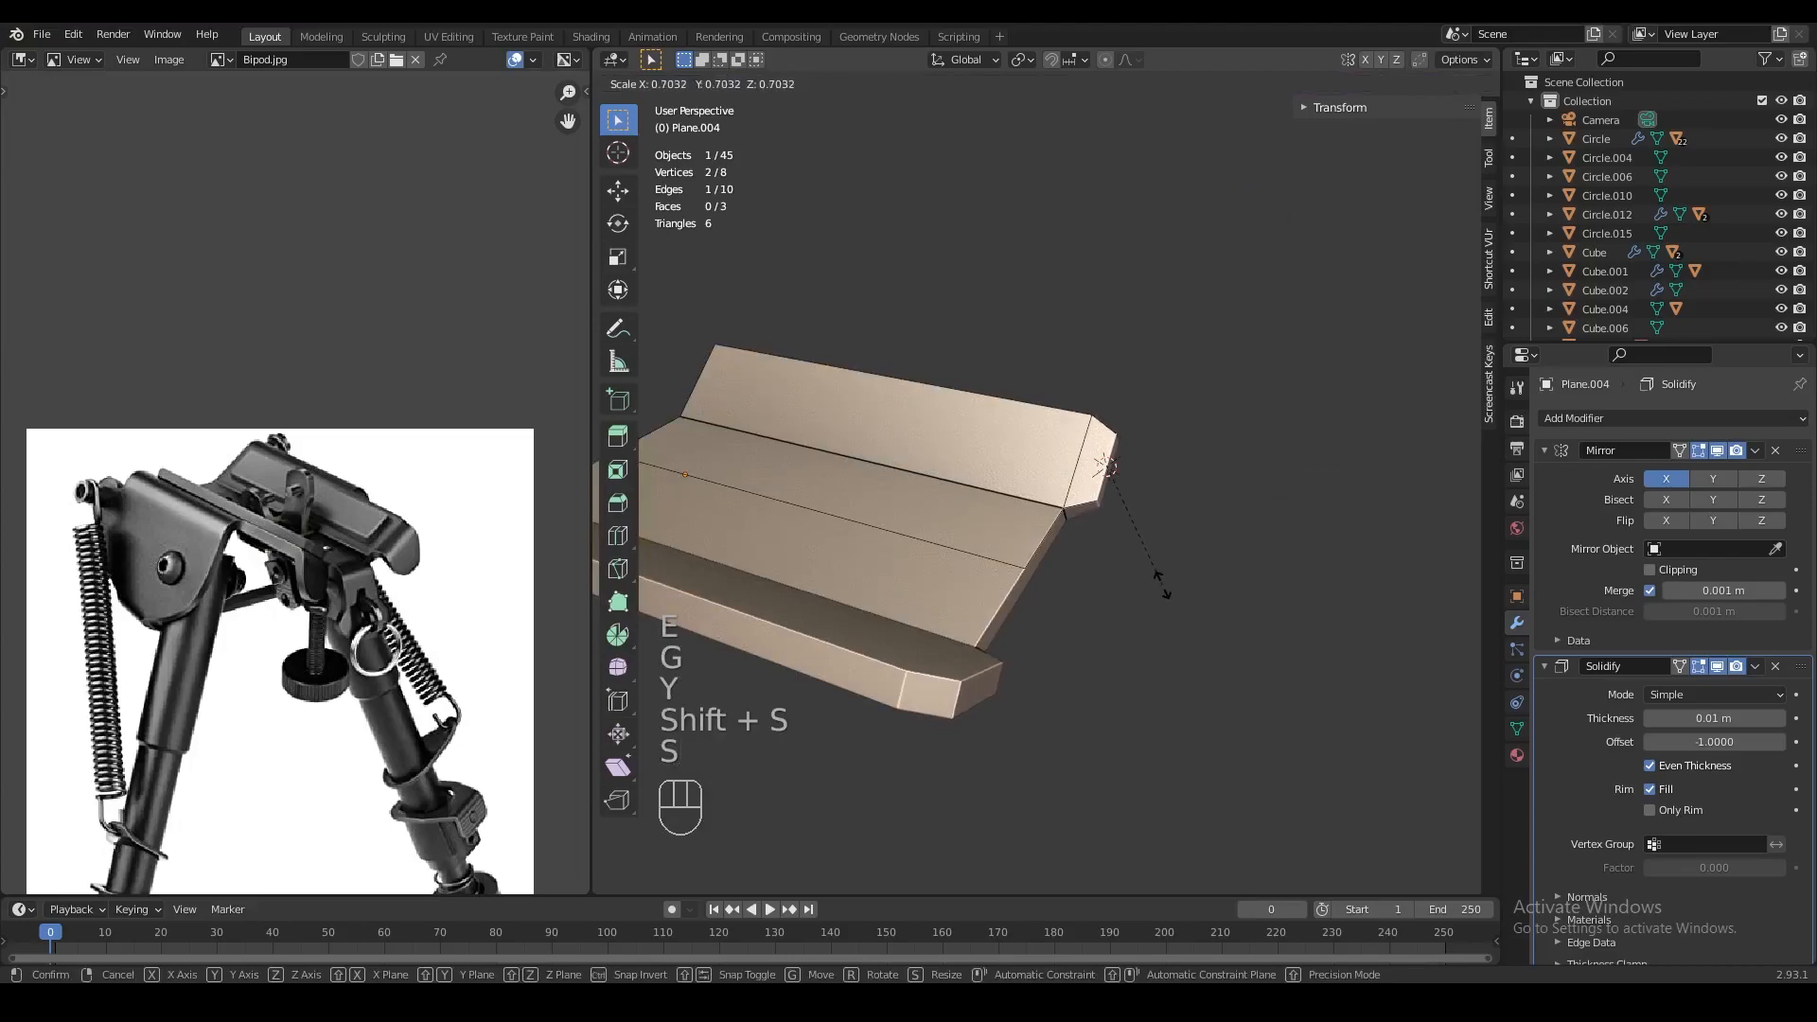
{"action": "left_click", "coordinate": [1164, 580]}
Extrude the narrowed flange end edge about 0.024 m forward along the Y axis and fine-tune its Y position
{"action": "key", "text": "e"}
{"action": "key", "text": "g"}
{"action": "key", "text": "y"}
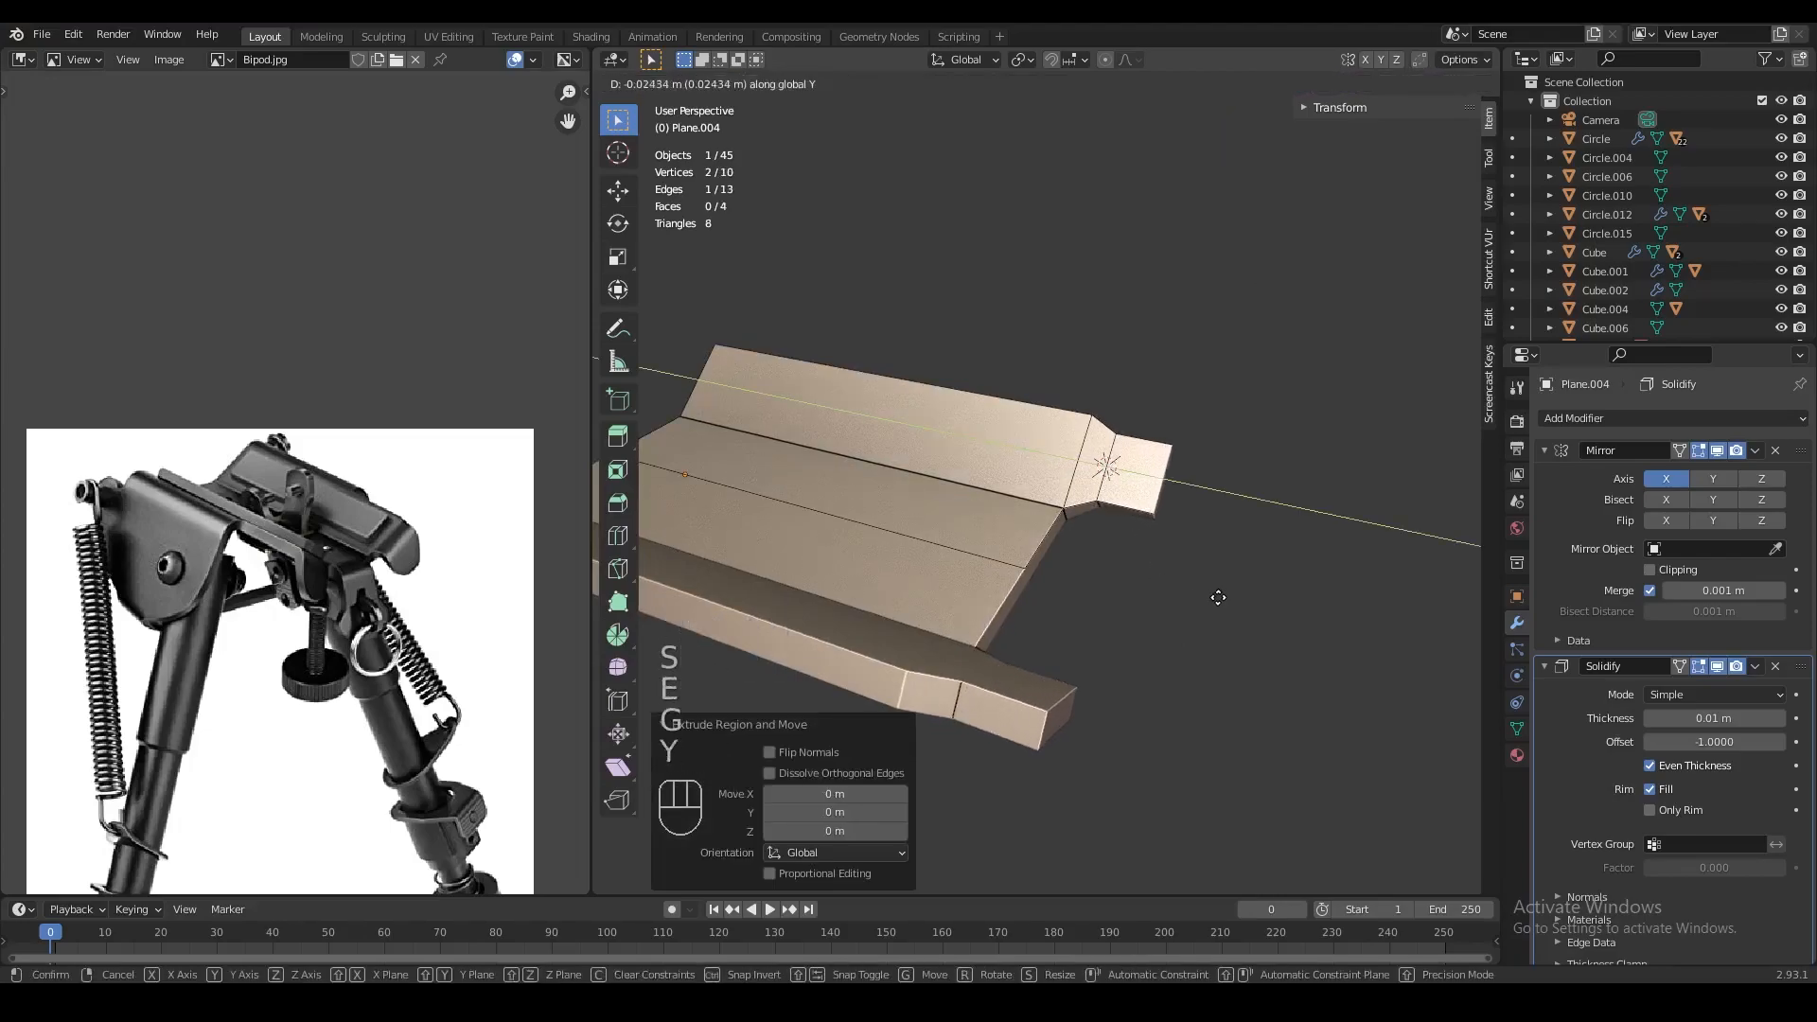
{"action": "left_click", "coordinate": [1218, 597]}
{"action": "middle_click_drag", "start_coordinate": [1218, 596], "coordinate": [1174, 576]}
{"action": "key", "text": "g"}
{"action": "key", "text": "y"}
{"action": "left_click", "coordinate": [1181, 579]}
Extrude the arm's end downward along the Z axis to start its hook and adjust it along Y
{"action": "middle_click_drag", "start_coordinate": [1051, 530], "coordinate": [839, 559]}
{"action": "key", "text": "3"}
{"action": "left_click", "coordinate": [1122, 497]}
{"action": "scroll", "coordinate": [840, 560], "scroll_direction": "up", "scroll_amount": 2}
{"action": "key", "text": "e"}
{"action": "left_click", "coordinate": [997, 559]}
{"action": "key", "text": "z"}
{"action": "mouse_move", "coordinate": [997, 558]}
{"action": "middle_mouse_down"}
{"action": "mouse_move", "coordinate": [1010, 520]}
{"action": "mouse_move", "coordinate": [988, 545]}
{"action": "mouse_move", "coordinate": [1018, 575]}
{"action": "middle_mouse_up"}
{"action": "key", "text": "g"}
{"action": "key", "text": "y"}
{"action": "right_click", "coordinate": [1006, 532]}
{"action": "key", "text": "e"}
{"action": "left_click", "coordinate": [1004, 559]}
Delete the unneeded geometry at the arm's end and slide the remaining selection along its edge
{"action": "key", "text": "1"}
{"action": "key", "text": "x"}
{"action": "left_click", "coordinate": [992, 496]}
{"action": "right_click", "coordinate": [848, 532], "text": "alt"}
{"action": "key", "text": "g"}
{"action": "key", "text": "g"}
{"action": "left_click", "coordinate": [889, 651]}
Fill the missing face on the arm, then clean up the mesh by merging vertices and recalculating normals
{"action": "key", "text": "a"}
{"action": "key", "text": "shift+w"}
{"action": "key", "text": "z"}
{"action": "mouse_move", "coordinate": [1007, 580]}
{"action": "middle_mouse_down"}
{"action": "mouse_move", "coordinate": [1177, 593]}
{"action": "mouse_move", "coordinate": [1158, 543]}
{"action": "mouse_move", "coordinate": [1183, 530]}
{"action": "mouse_move", "coordinate": [1068, 606]}
{"action": "middle_mouse_up"}
{"action": "key", "text": "2"}
{"action": "key", "text": "f"}
{"action": "key", "text": "a"}
{"action": "key", "text": "shift+w"}
{"action": "key", "text": "shift+n"}
Bevel the bend edge of the arm's hook with 4 segments and merge the mesh's duplicate vertices
{"action": "key", "text": "2"}
{"action": "right_click", "coordinate": [1053, 525]}
{"action": "mouse_move", "coordinate": [1053, 526]}
{"action": "middle_mouse_down"}
{"action": "mouse_move", "coordinate": [982, 563]}
{"action": "mouse_move", "coordinate": [1051, 549]}
{"action": "middle_mouse_up"}
{"action": "key", "text": "ctrl+b"}
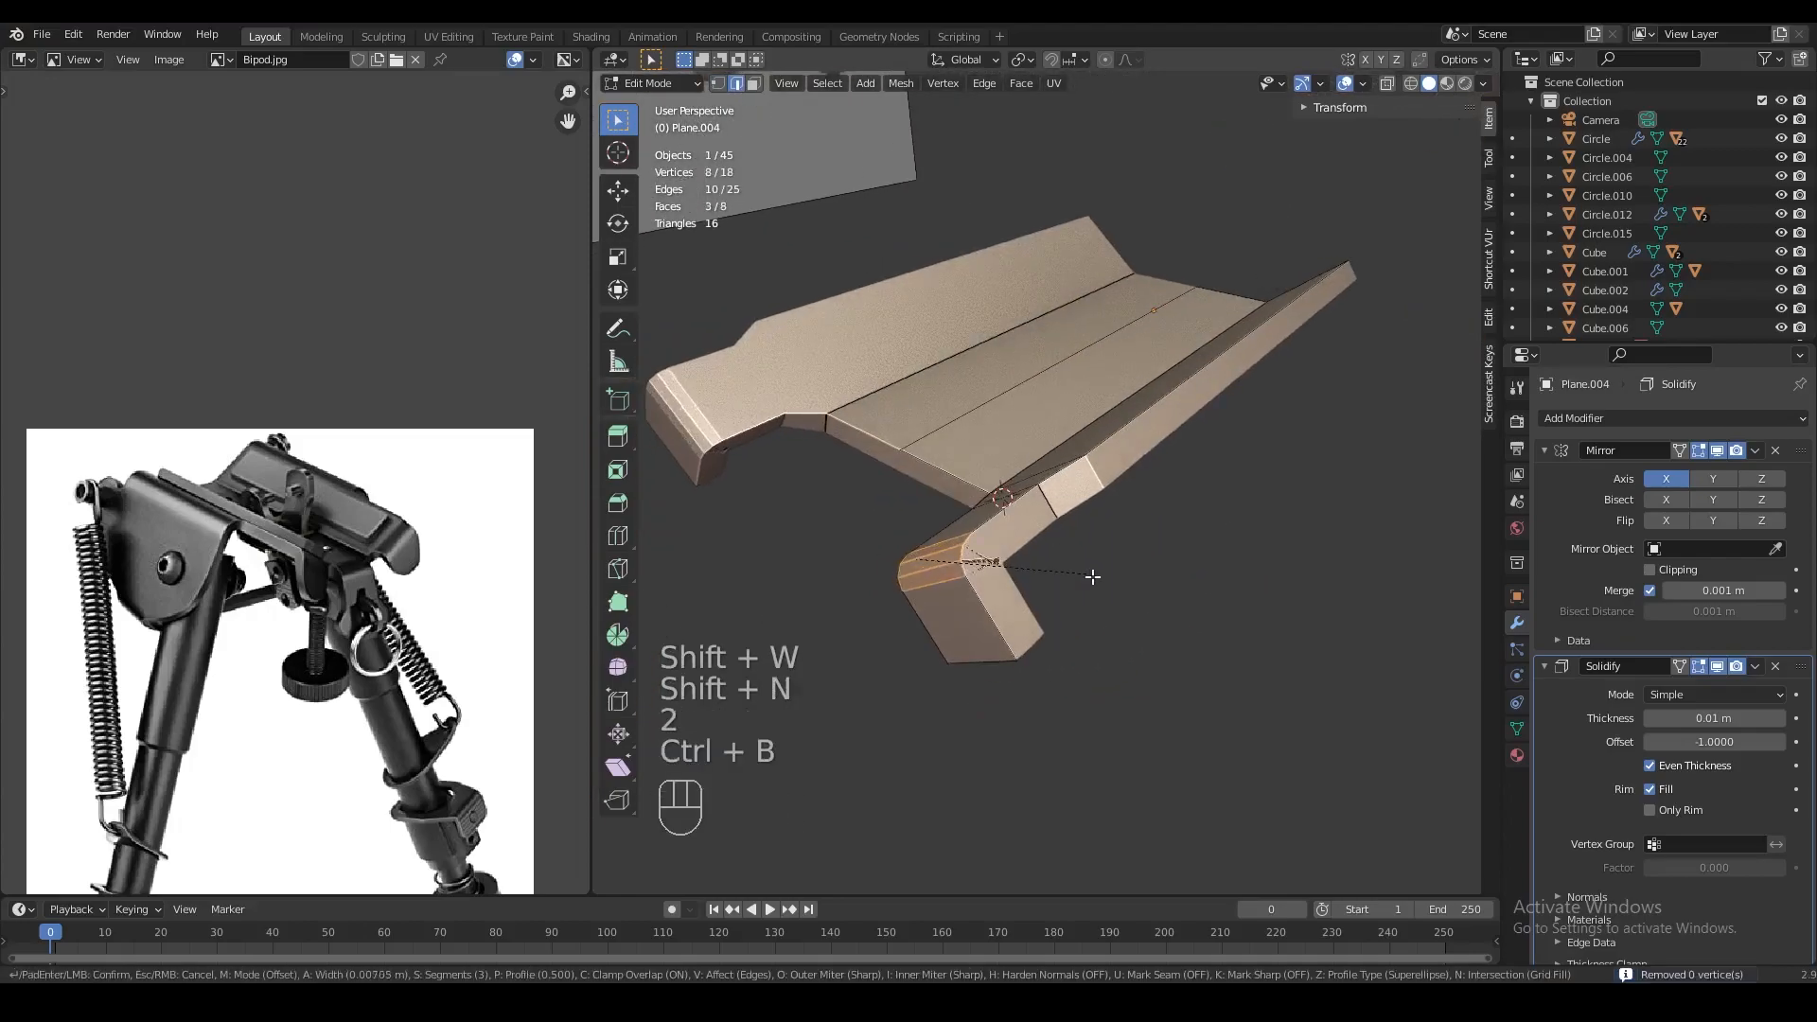
{"action": "left_click", "coordinate": [1143, 596]}
{"action": "key", "text": "a"}
{"action": "key", "text": "shift+w"}
Examine the rounded hook and compare it with the plate and arms in the bipod reference photo
{"action": "key", "text": "Tab"}
{"action": "middle_click_drag", "start_coordinate": [1189, 575], "coordinate": [999, 548]}
{"action": "key", "text": "Tab"}
{"action": "key", "text": "Tab"}
{"action": "key", "text": "Tab"}
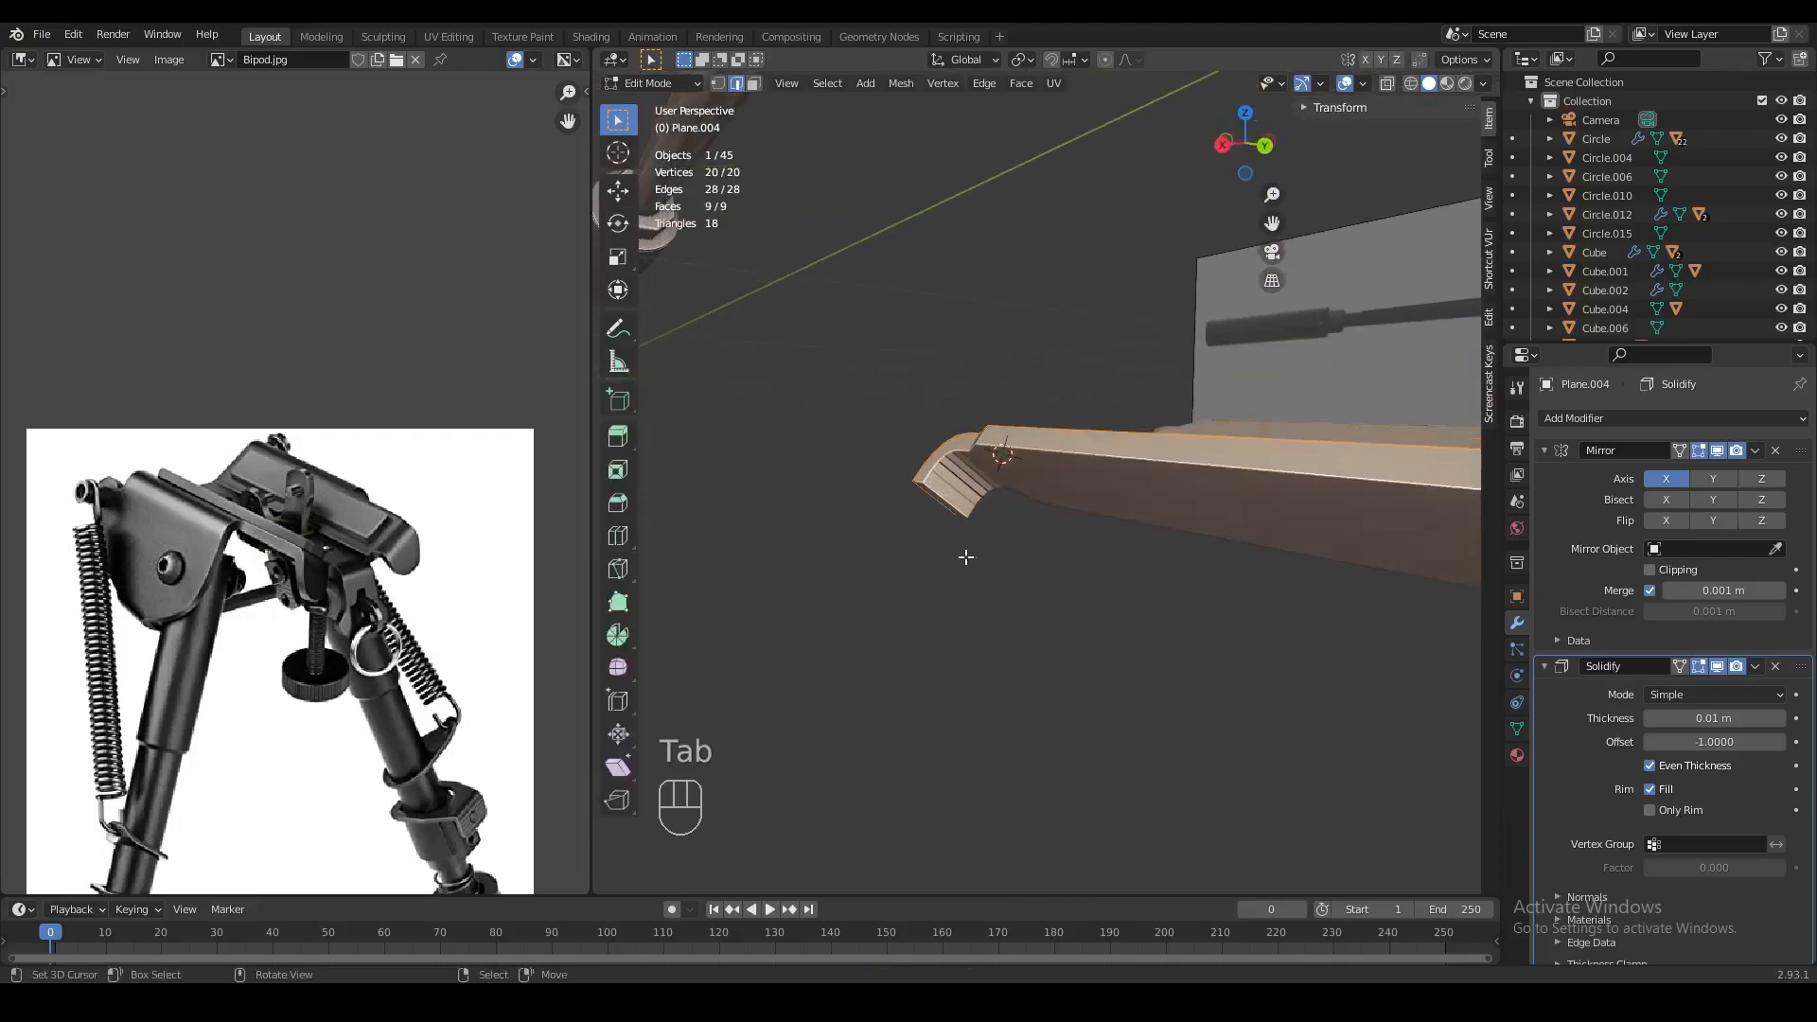
{"action": "key", "text": "Tab"}
{"action": "scroll", "coordinate": [306, 604], "scroll_direction": "up", "scroll_amount": 3}
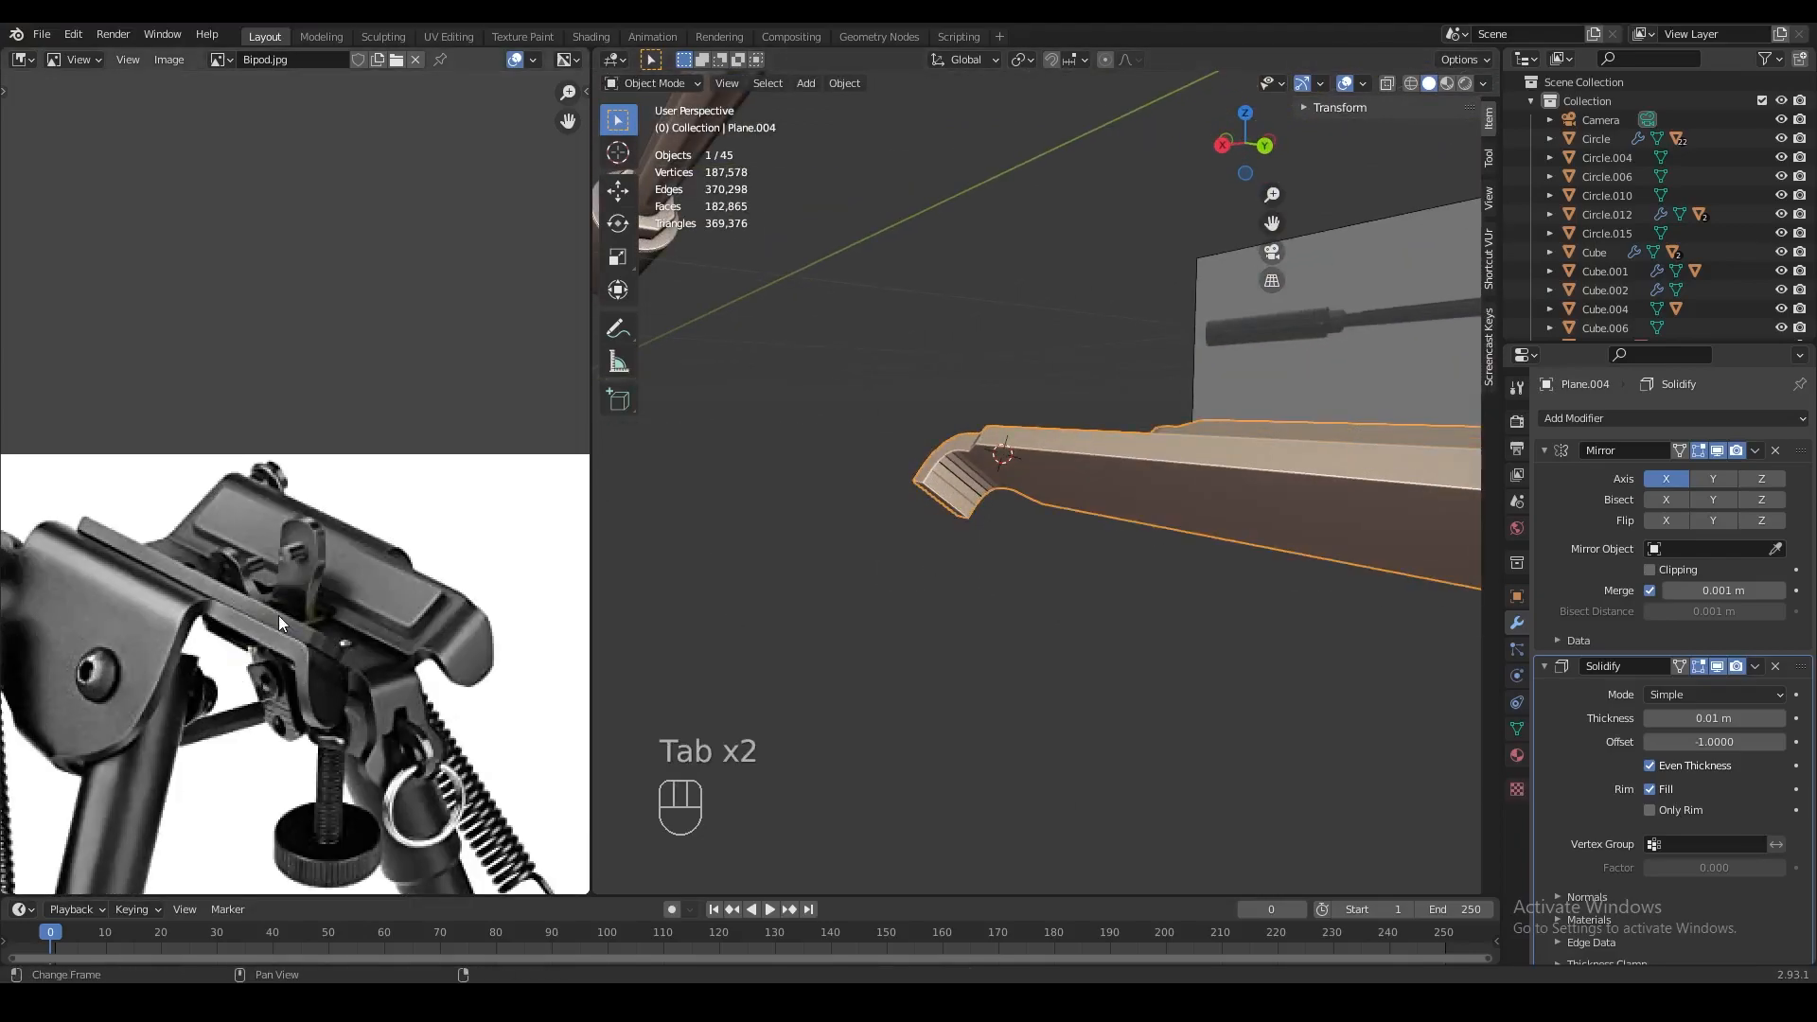
{"action": "scroll", "coordinate": [428, 640], "scroll_direction": "up", "scroll_amount": 2}
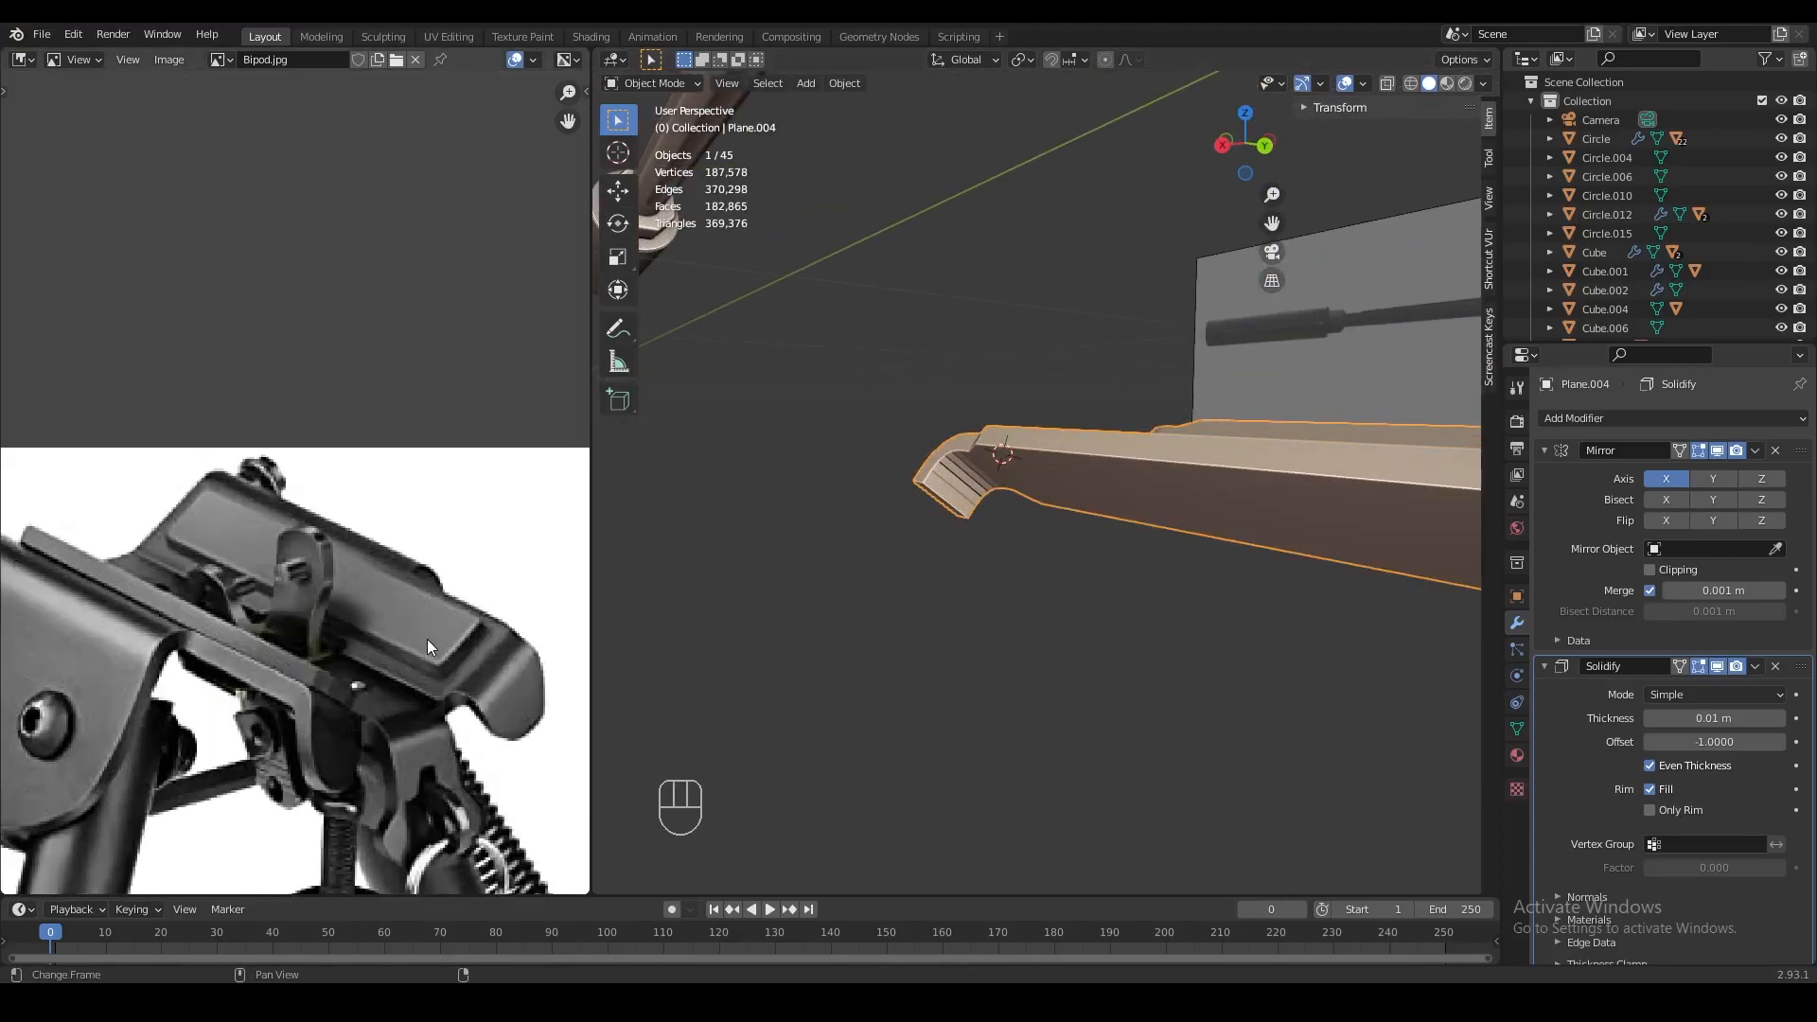
{"action": "scroll", "coordinate": [385, 608], "scroll_direction": "down", "scroll_amount": 2}
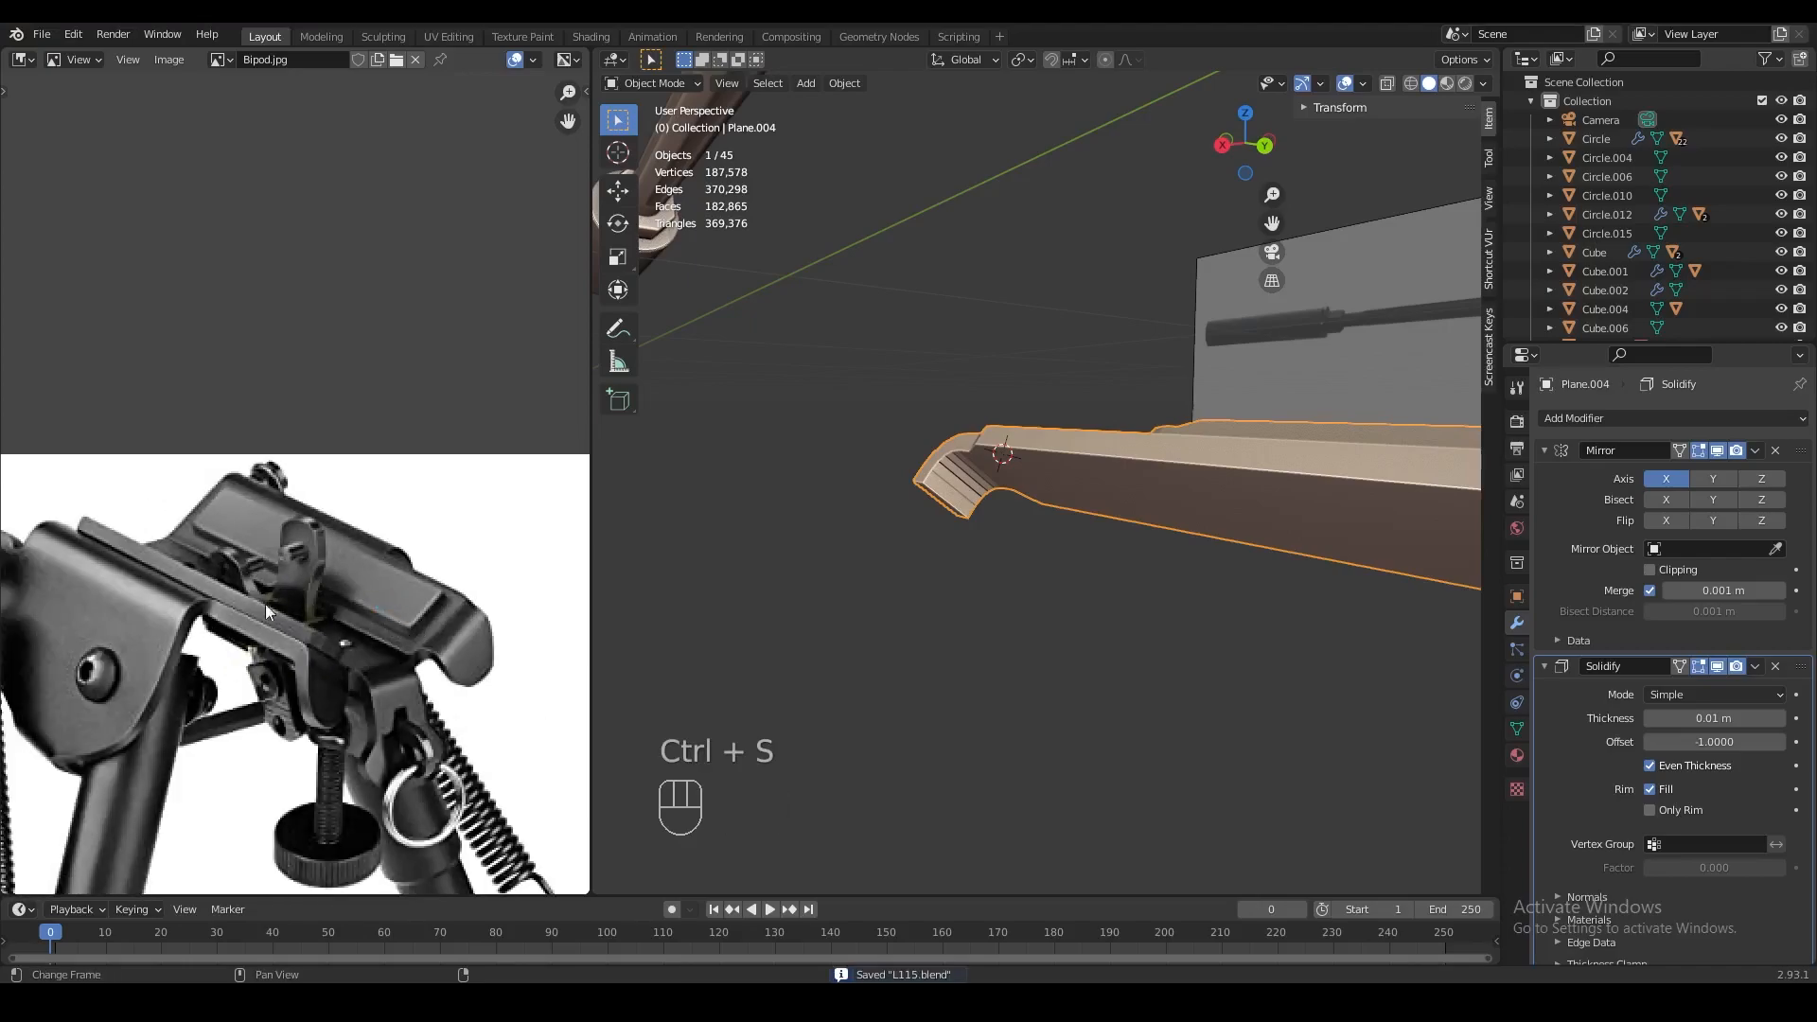
Add a single loop cut across the plate and flange near the front end, with a slide factor of -0.615
{"action": "key", "text": "Tab"}
{"action": "middle_click_drag", "start_coordinate": [1013, 528], "coordinate": [1064, 442]}
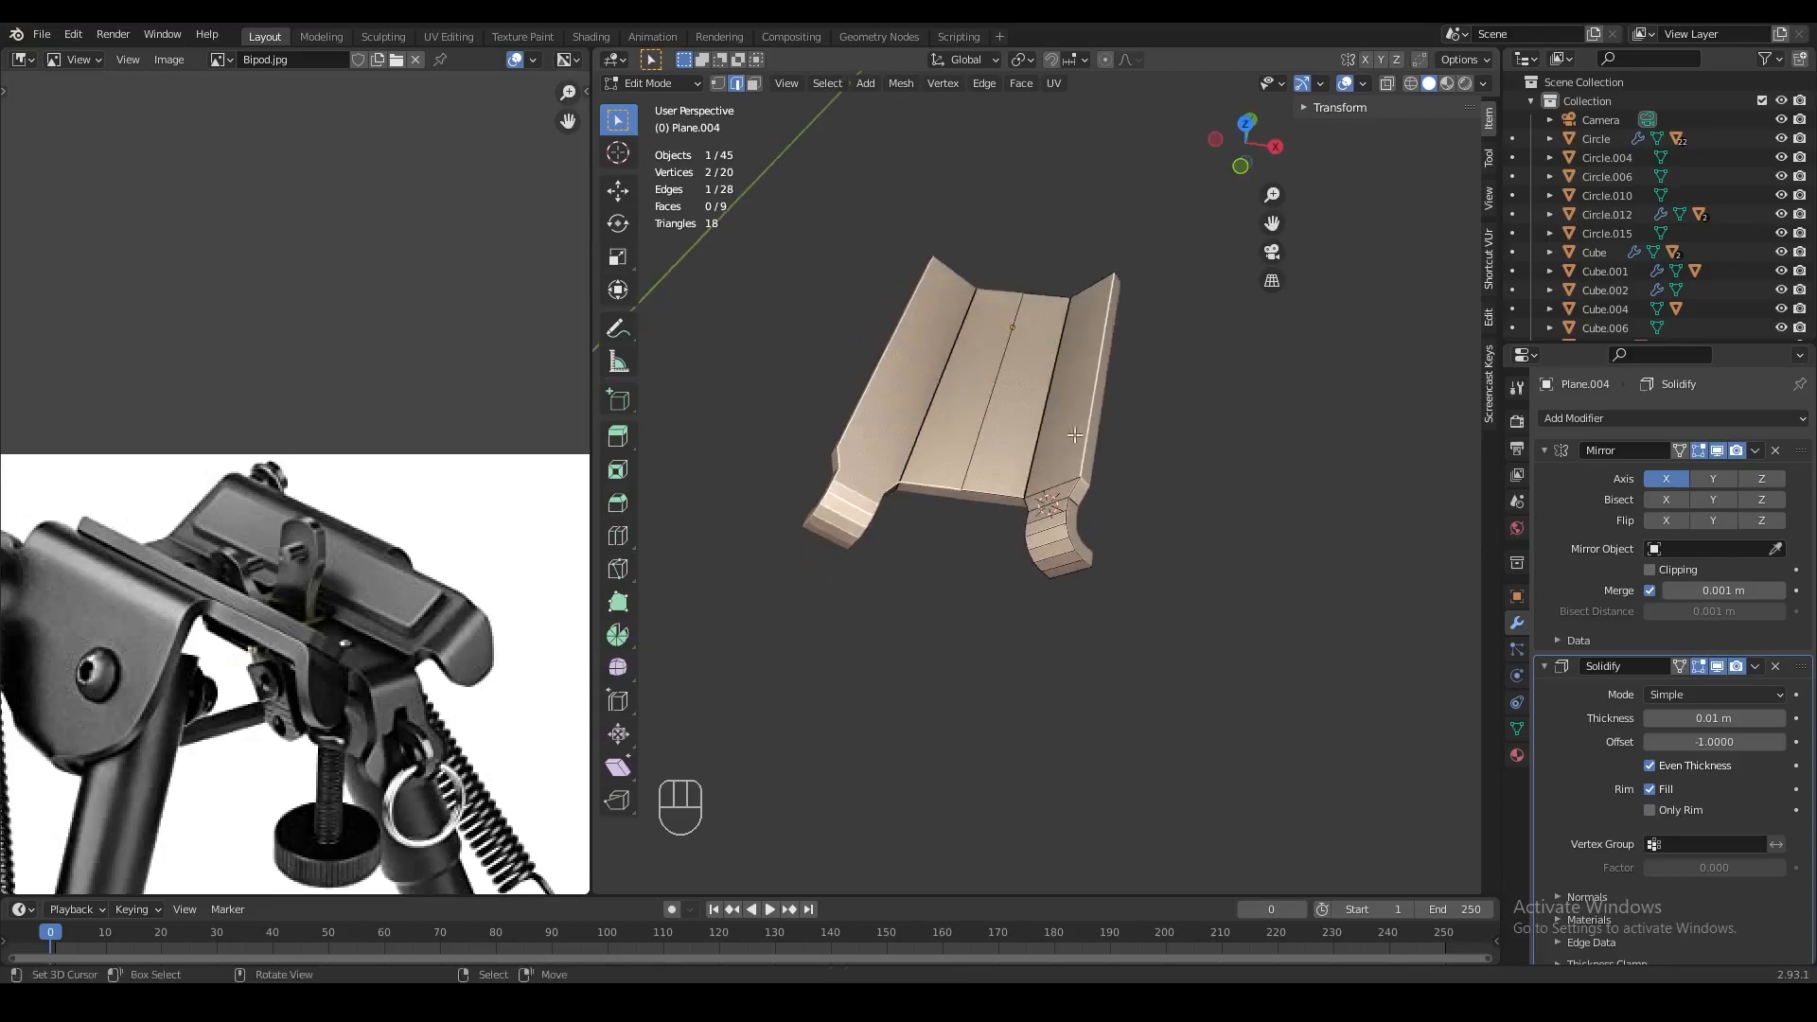
{"action": "left_click", "coordinate": [1052, 461]}
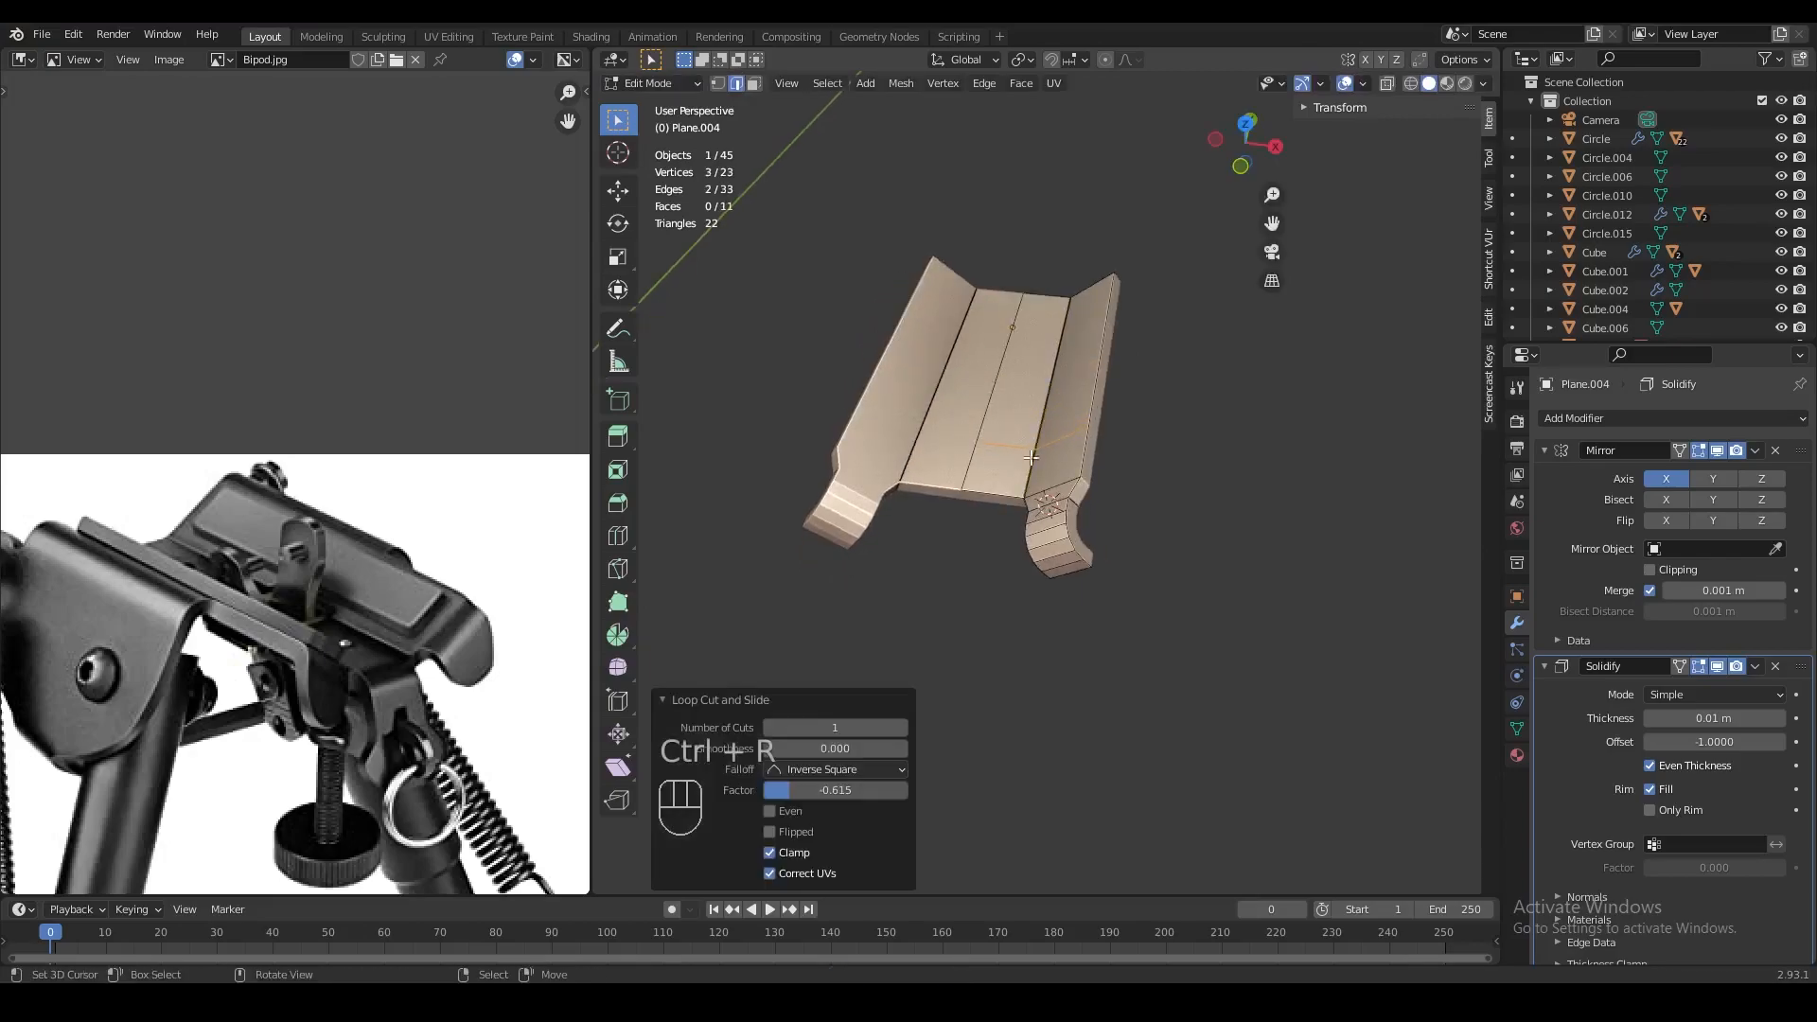
Save the file and extrude the flange's long outer edge behind the loop cut in place
{"action": "left_click", "coordinate": [1088, 381]}
{"action": "scroll", "coordinate": [1089, 380], "scroll_direction": "down", "scroll_amount": 1}
{"action": "middle_click_drag", "start_coordinate": [1089, 380], "coordinate": [1112, 328]}
{"action": "scroll", "coordinate": [214, 640], "scroll_direction": "down", "scroll_amount": 1}
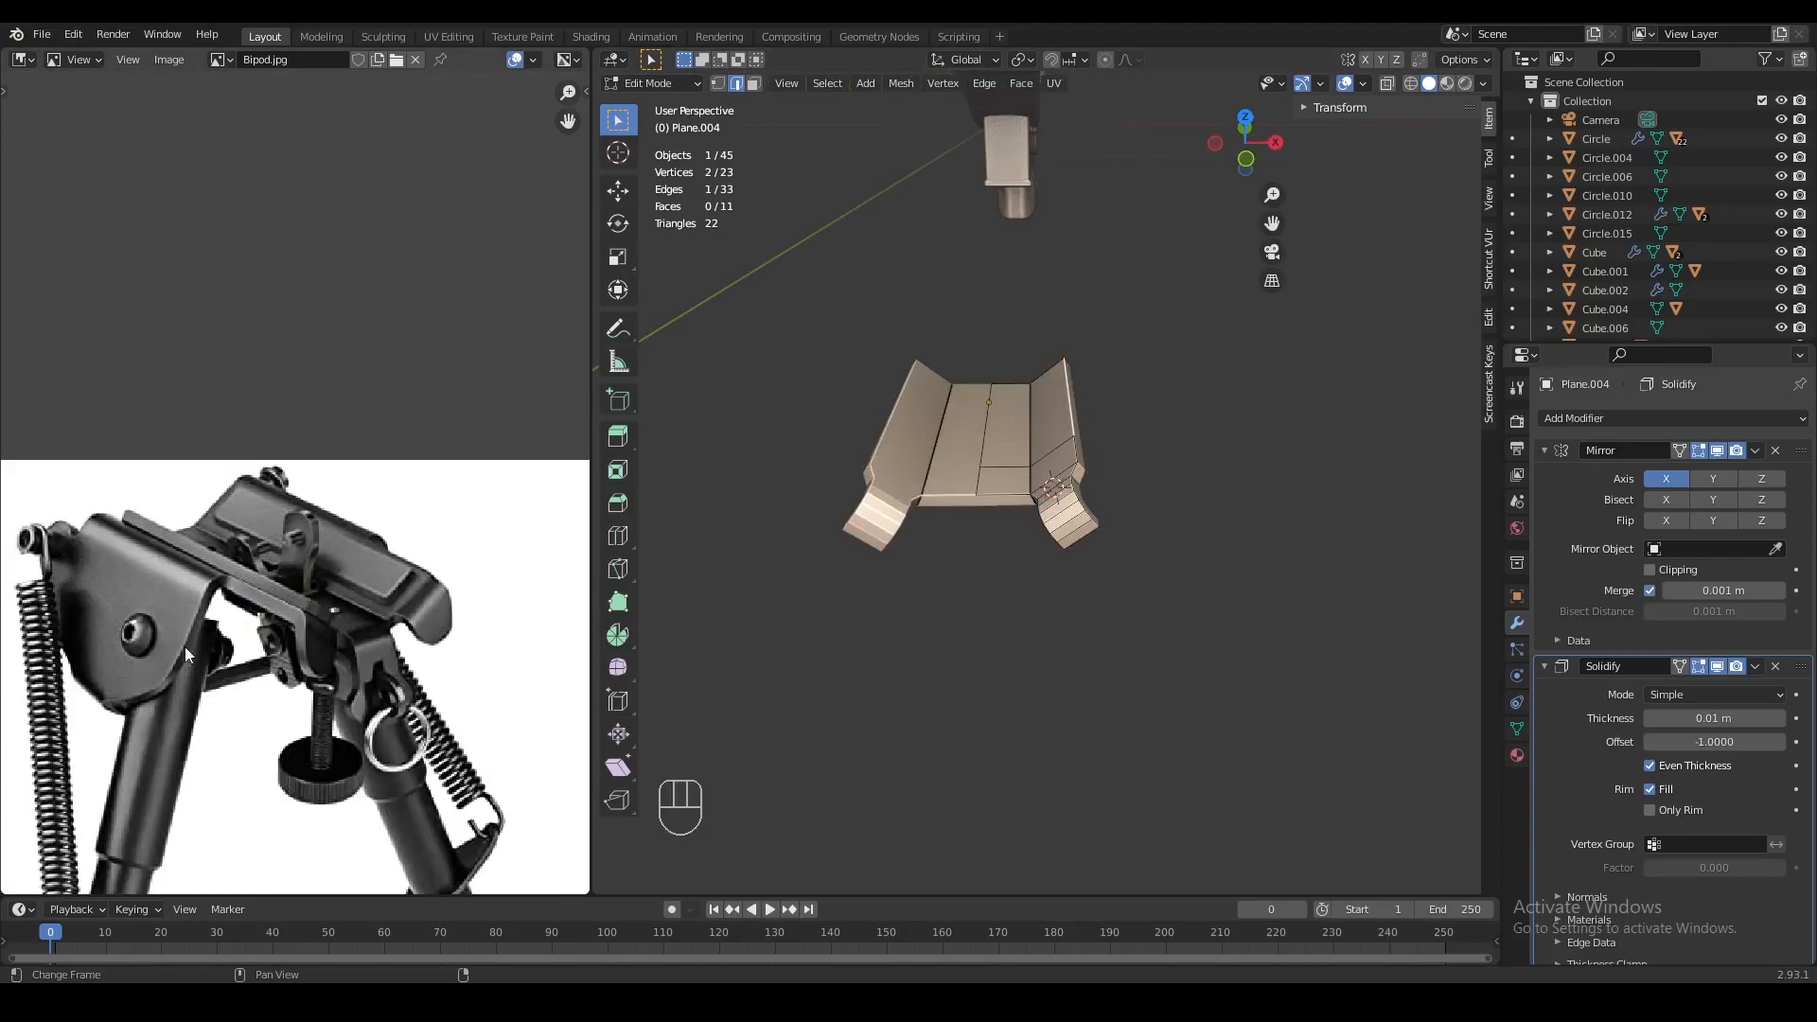
{"action": "key", "text": "ctrl+s"}
{"action": "middle_click_drag", "start_coordinate": [923, 503], "coordinate": [1148, 463]}
{"action": "scroll", "coordinate": [1112, 495], "scroll_direction": "up", "scroll_amount": 2}
{"action": "key", "text": "e"}
{"action": "right_click", "coordinate": [1112, 495]}
Try to move the extruded flange edge outward along X and down along Z
{"action": "key", "text": "g"}
{"action": "key", "text": "x"}
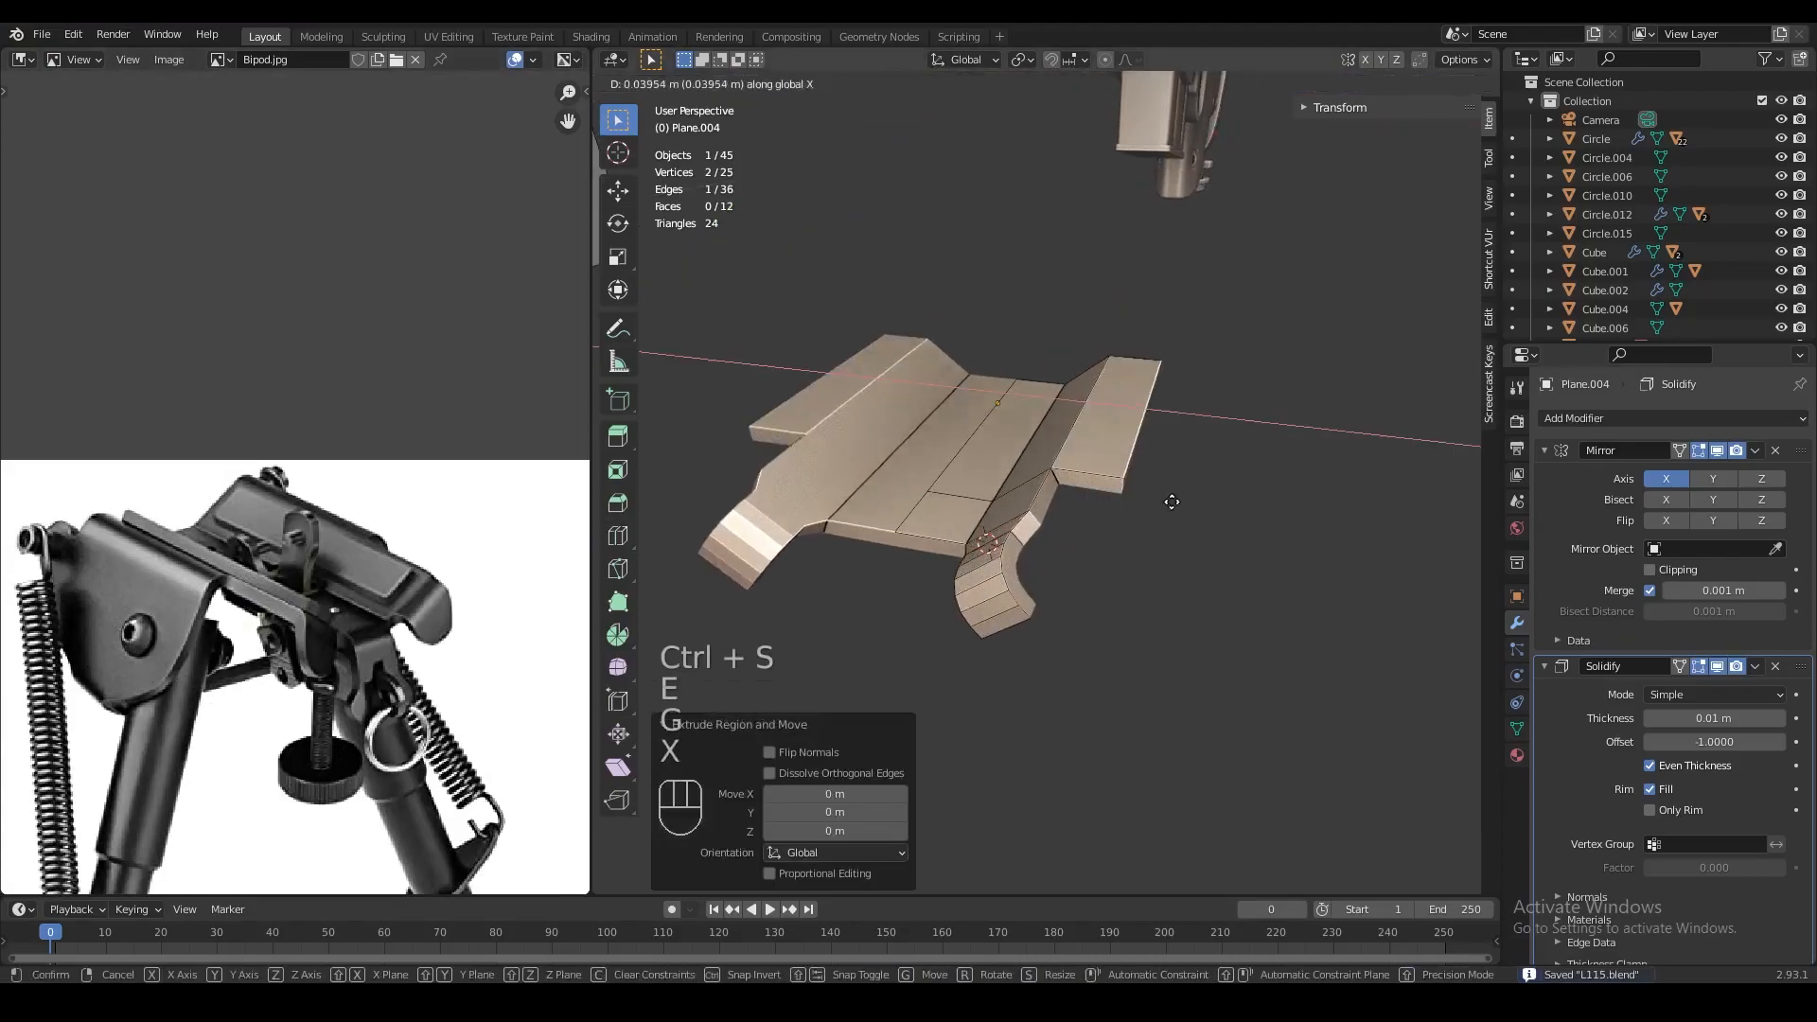
{"action": "left_click", "coordinate": [1228, 513]}
{"action": "key", "text": "g"}
{"action": "key", "text": "z"}
{"action": "left_click", "coordinate": [1200, 577]}
{"action": "middle_click_drag", "start_coordinate": [1200, 577], "coordinate": [1087, 515]}
{"action": "key", "text": "ctrl+z"}
{"action": "key", "text": "ctrl+z"}
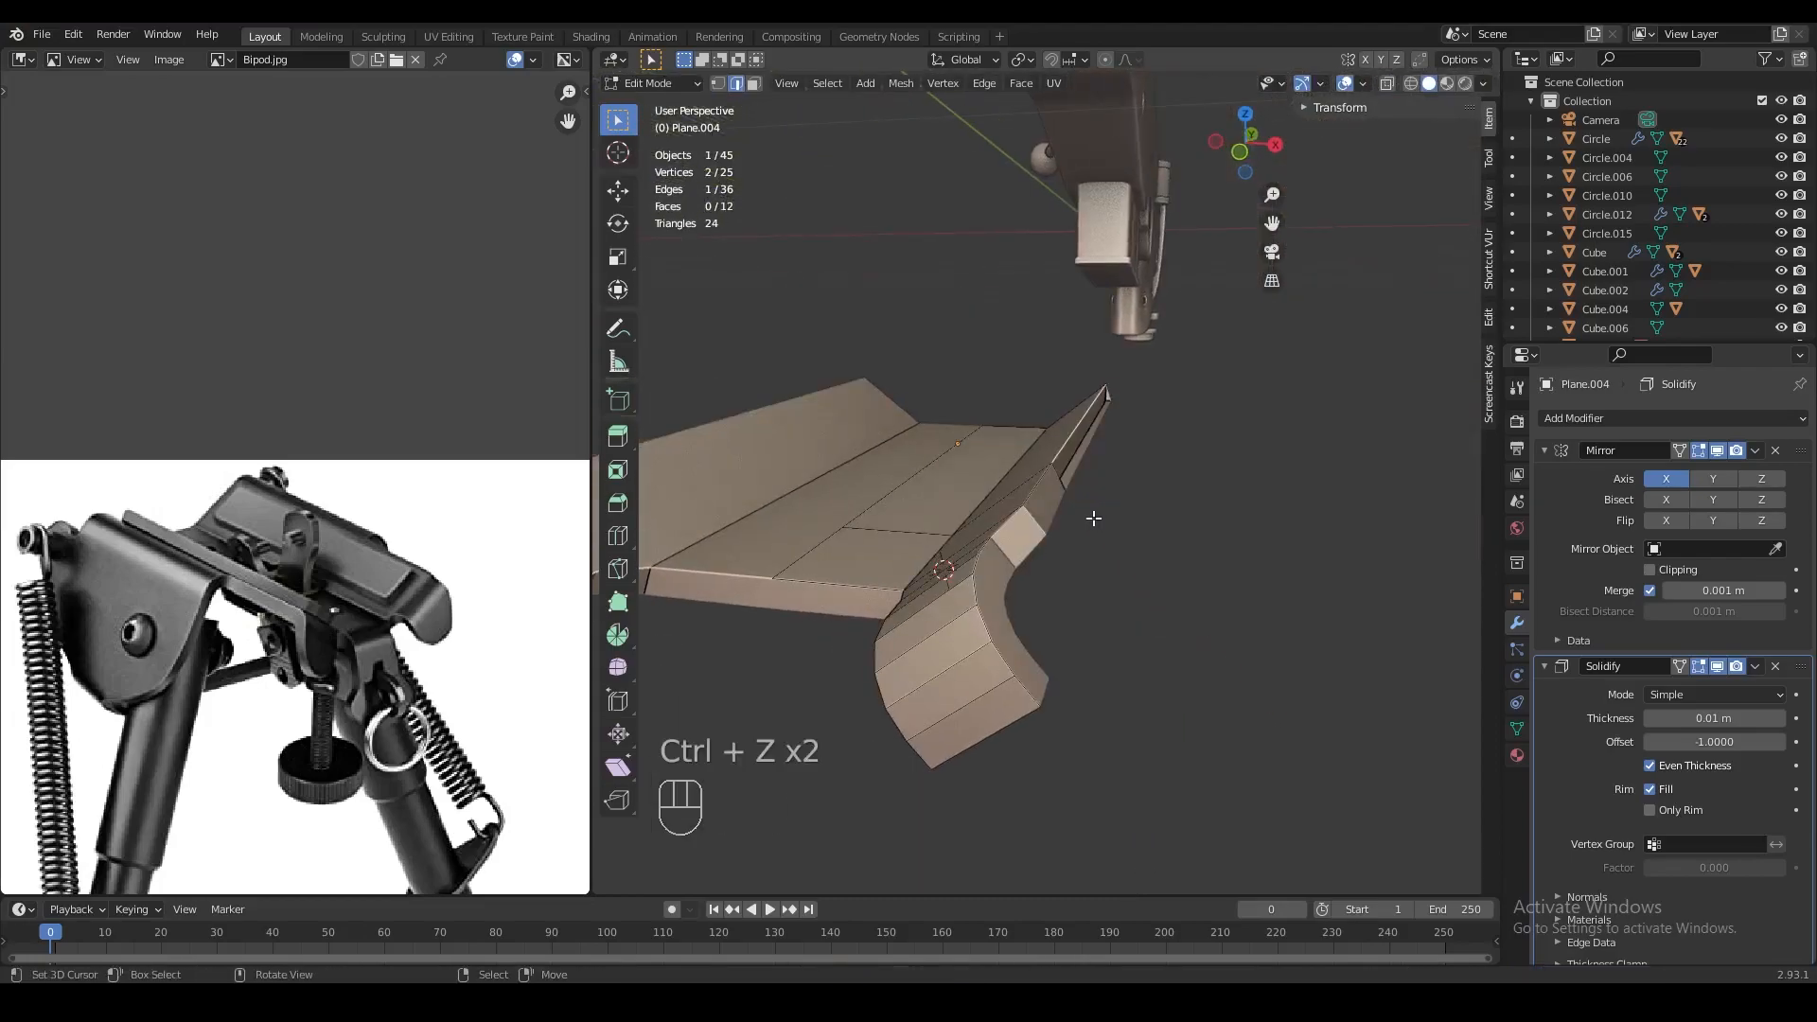
Raise the extruded flange edge about 0.009 m along Z and move it about 0.008 m outward along X
{"action": "key", "text": "g"}
{"action": "key", "text": "z"}
{"action": "left_click", "coordinate": [1098, 503]}
{"action": "key", "text": "g"}
{"action": "key", "text": "x"}
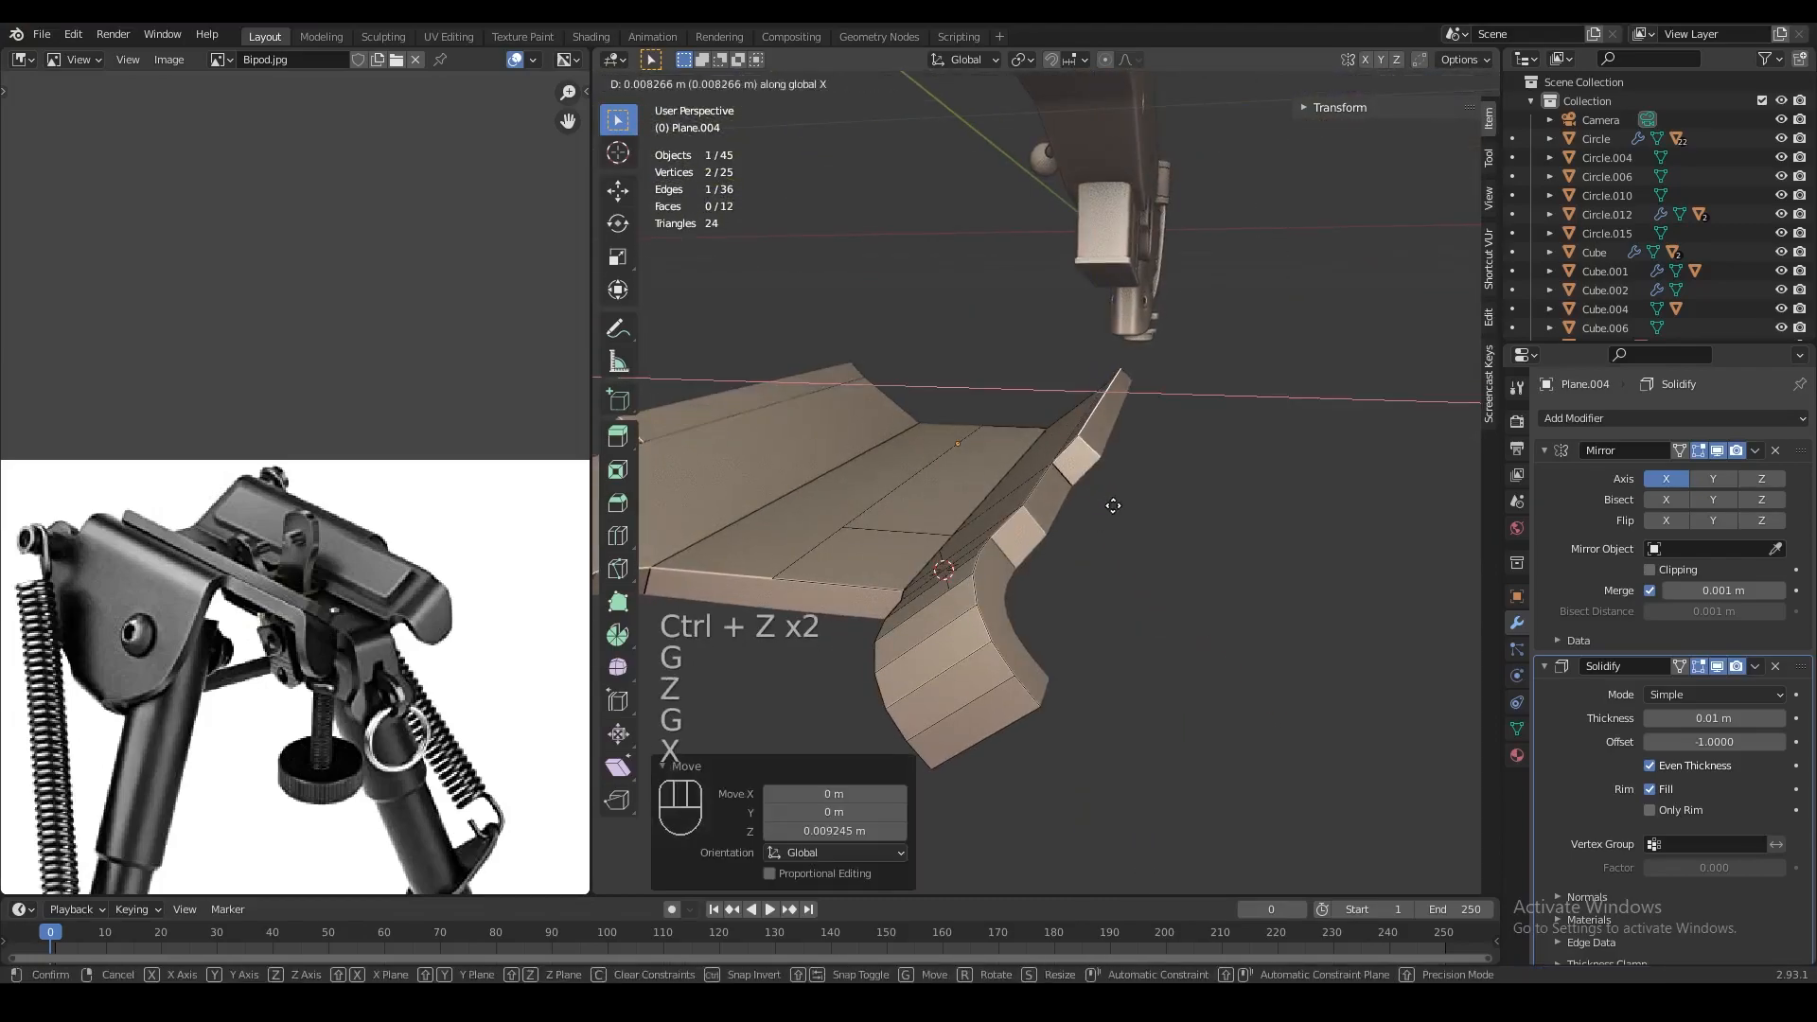
{"action": "left_click", "coordinate": [1115, 507]}
{"action": "key", "text": "g"}
{"action": "key", "text": "g"}
Extrude the flange's outer edge into a side panel, about 0.065 m down along Z and 0.057 m outward along X
{"action": "key", "text": "e"}
{"action": "left_click", "coordinate": [1149, 504]}
{"action": "key", "text": "g"}
{"action": "key", "text": "z"}
{"action": "left_click", "coordinate": [1164, 641]}
{"action": "key", "text": "g"}
{"action": "key", "text": "x"}
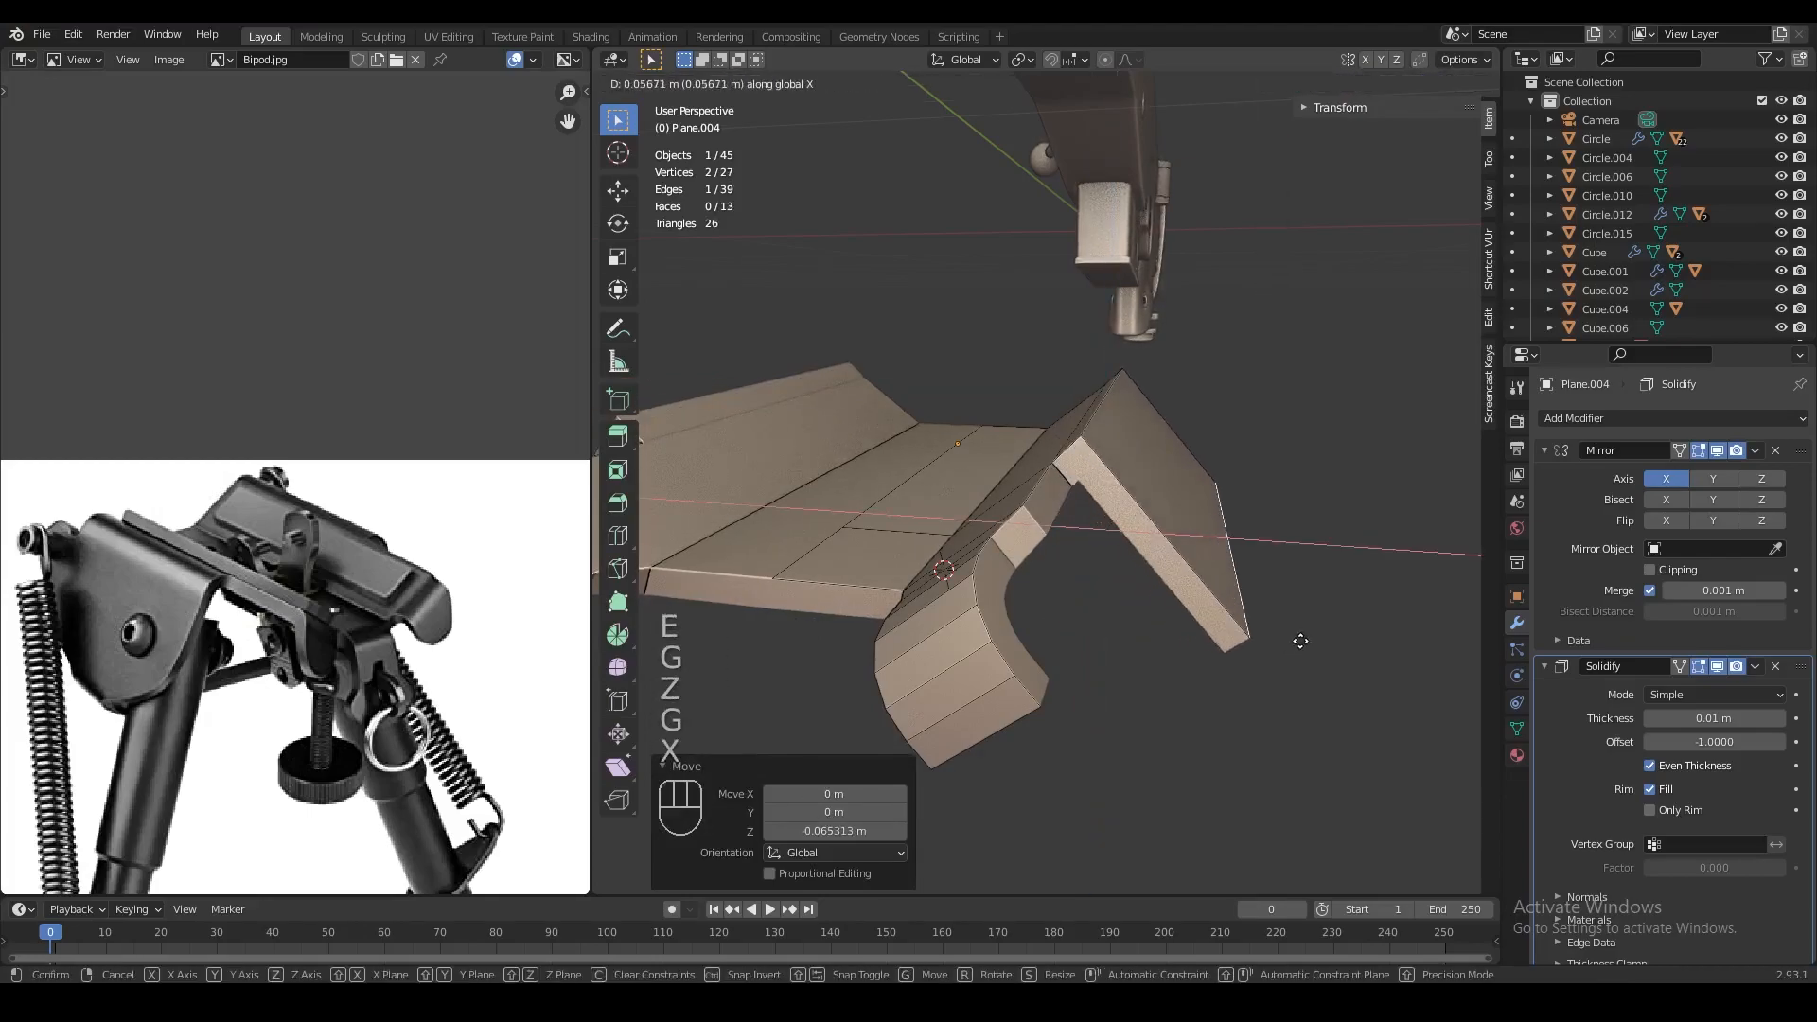
{"action": "left_click", "coordinate": [1061, 482]}
Lower the side panel along Z by about 0.009 m, and its bottom edge by about 0.03 m more
{"action": "mouse_move", "coordinate": [1062, 483]}
{"action": "middle_mouse_down"}
{"action": "mouse_move", "coordinate": [1065, 559]}
{"action": "mouse_move", "coordinate": [998, 463]}
{"action": "mouse_move", "coordinate": [932, 468]}
{"action": "mouse_move", "coordinate": [1046, 473]}
{"action": "middle_mouse_up"}
{"action": "key", "text": "g"}
{"action": "key", "text": "z"}
{"action": "left_click", "coordinate": [1202, 524]}
{"action": "scroll", "coordinate": [1202, 525], "scroll_direction": "down", "scroll_amount": 1}
{"action": "middle_click_drag", "start_coordinate": [1183, 524], "coordinate": [1229, 499]}
{"action": "key", "text": "g"}
{"action": "key", "text": "z"}
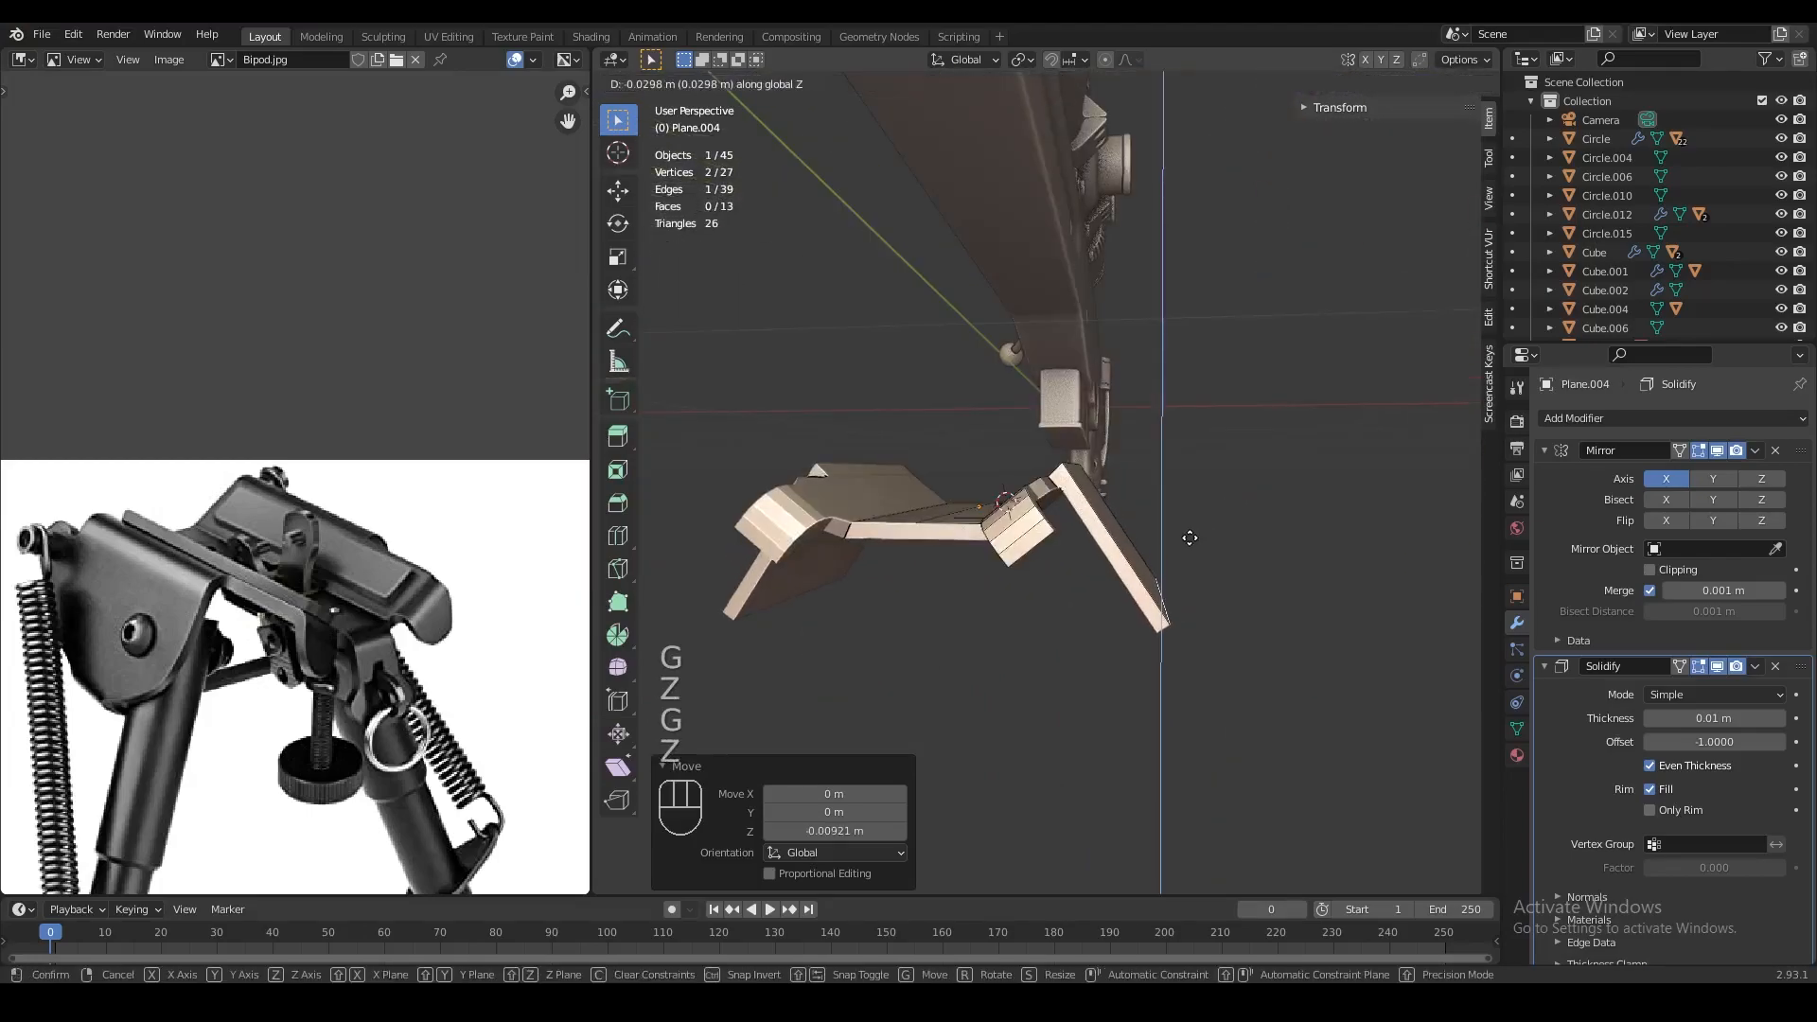
{"action": "left_click", "coordinate": [1189, 535]}
Shift the ridge edge between flange and side panel slightly outward along X and bevel it with 4 segments
{"action": "middle_click_drag", "start_coordinate": [1086, 483], "coordinate": [1145, 474]}
{"action": "key", "text": "g"}
{"action": "key", "text": "x"}
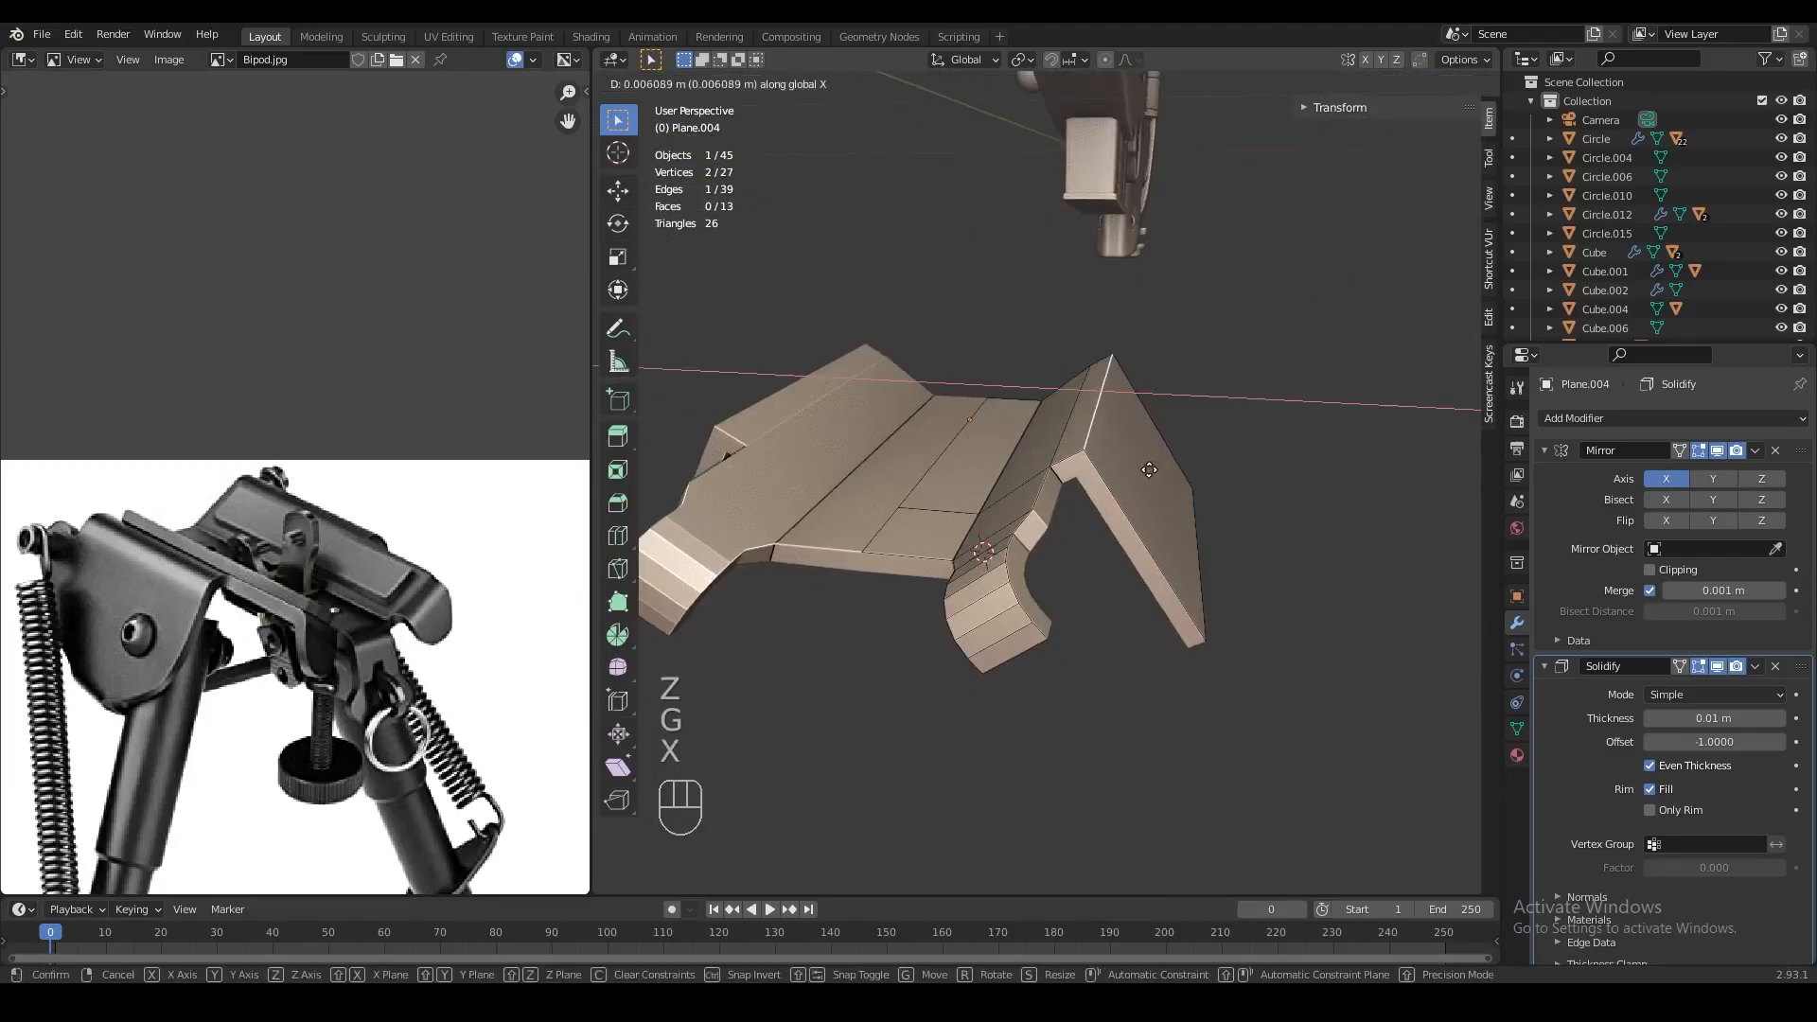
{"action": "left_click", "coordinate": [1147, 470]}
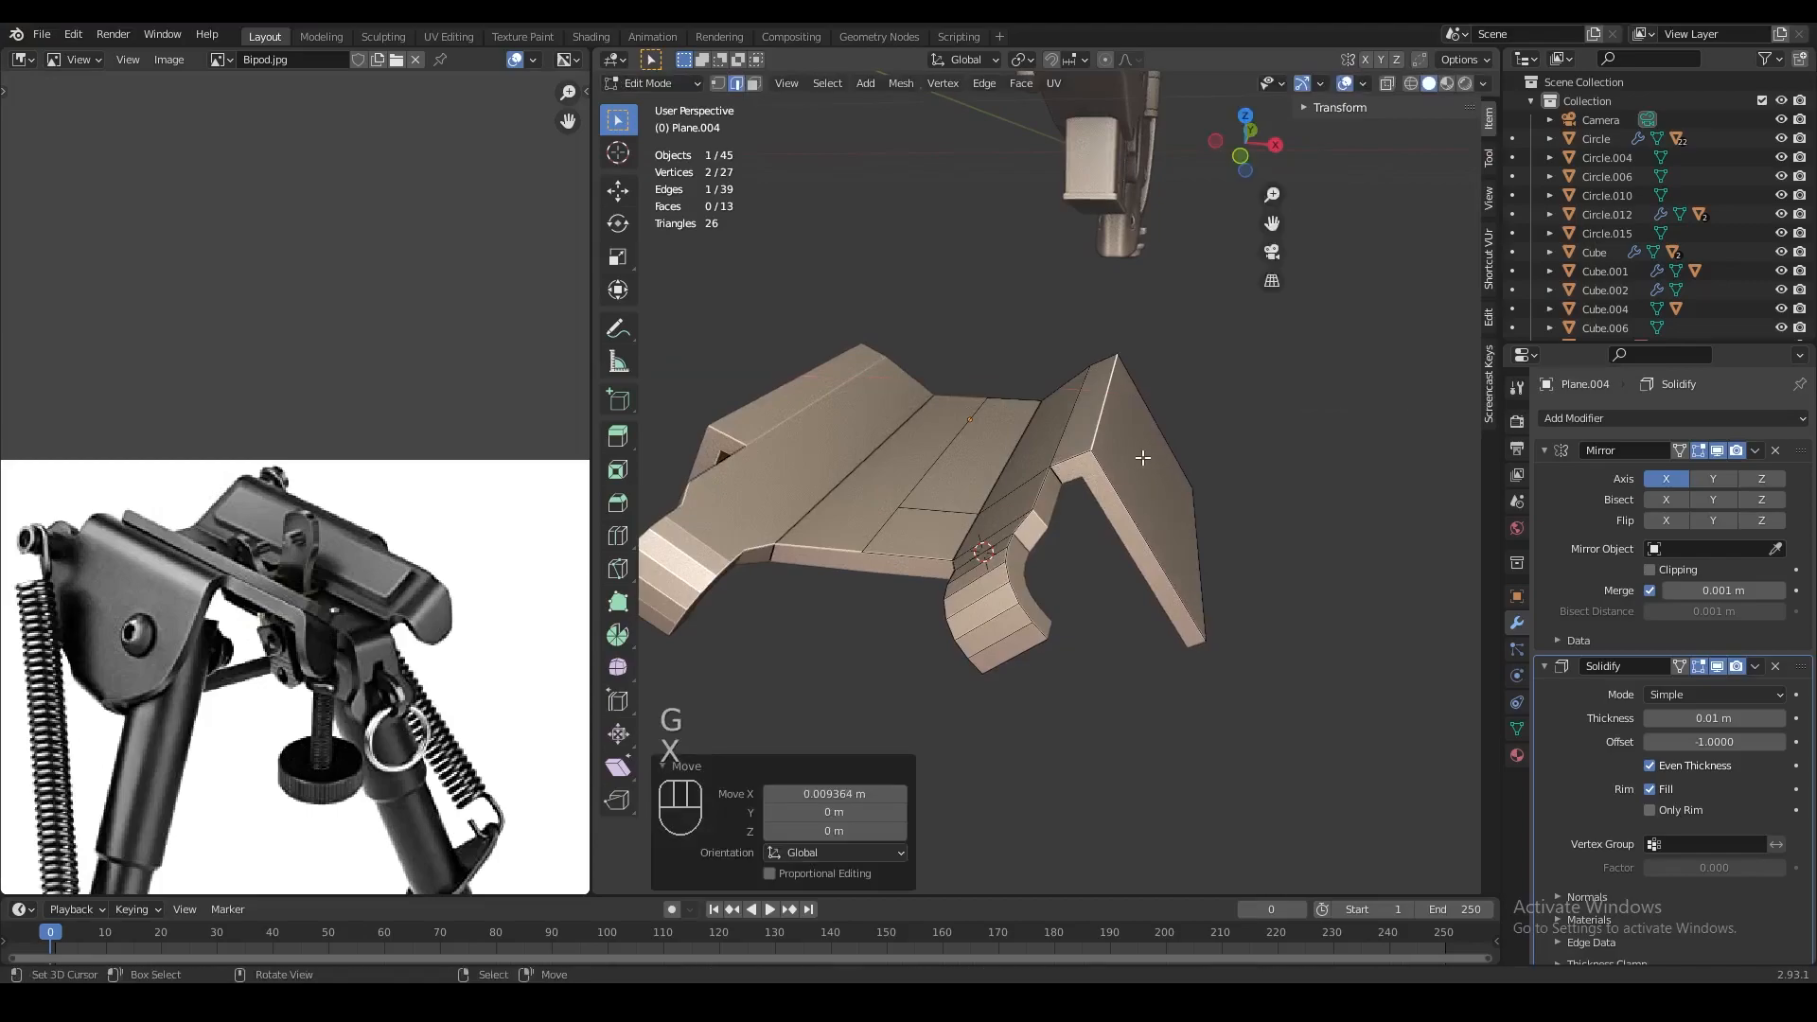
{"action": "key", "text": "ctrl+b"}
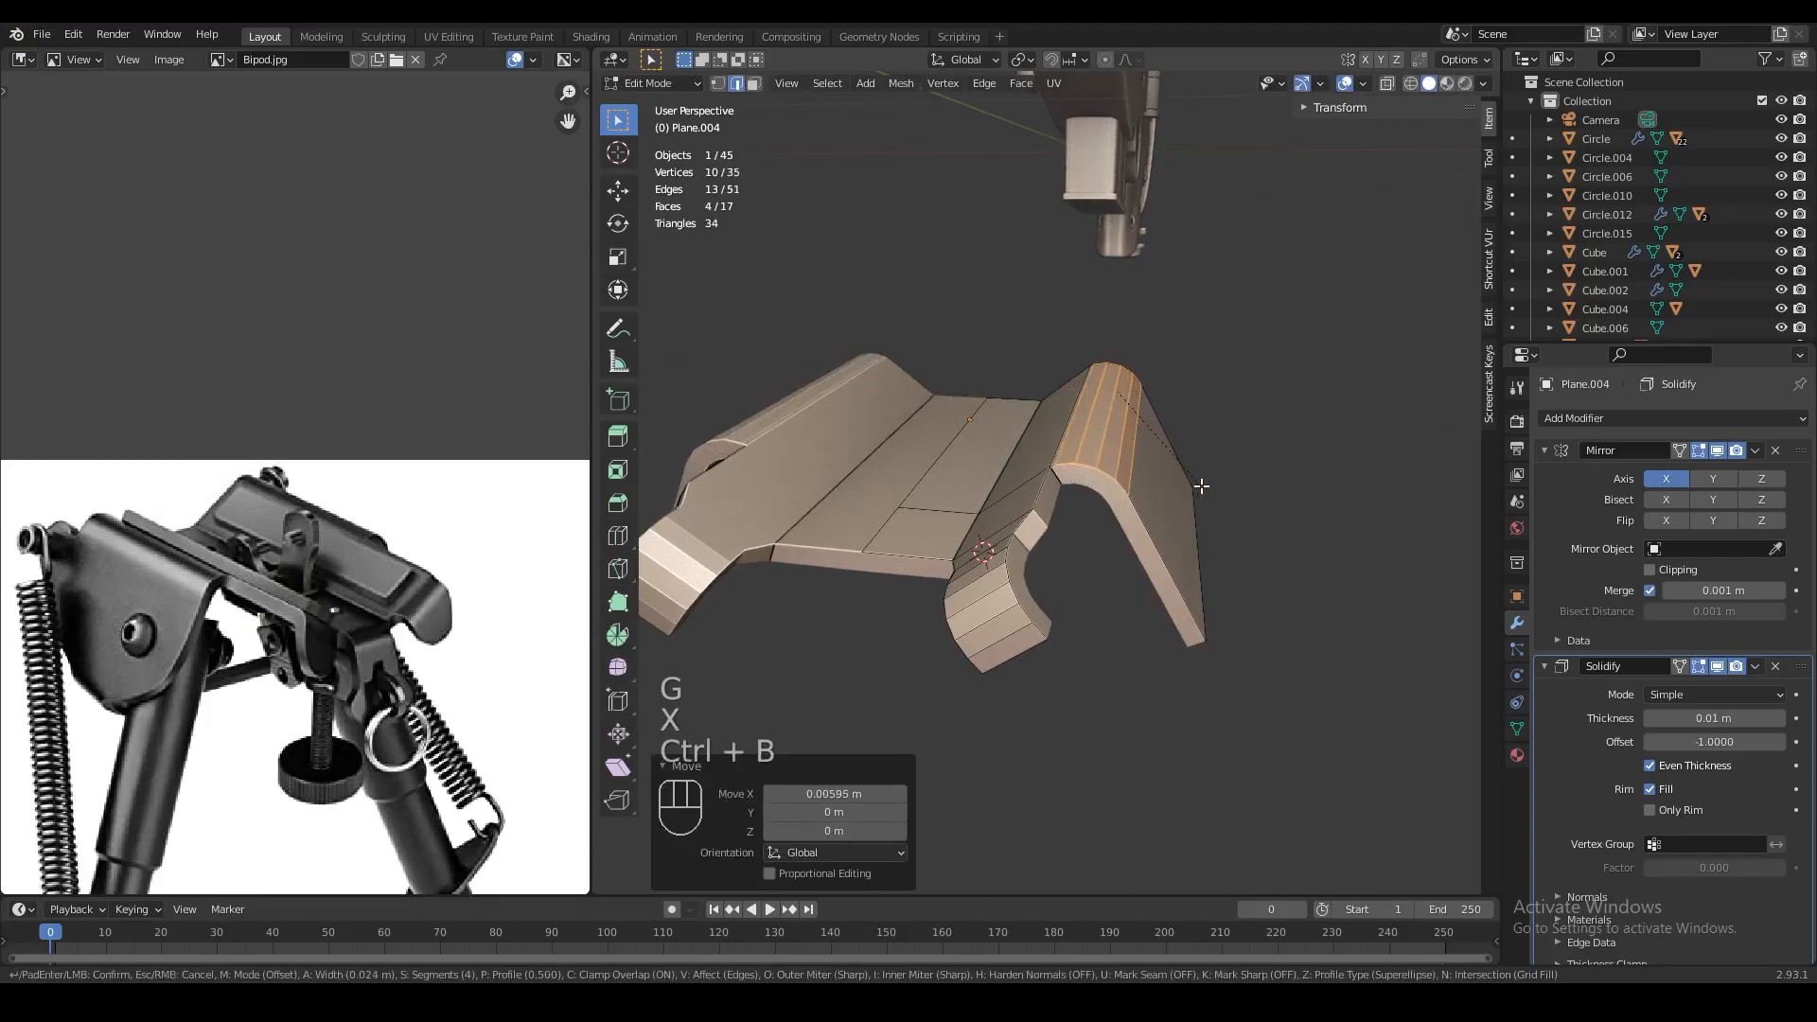
{"action": "left_click", "coordinate": [1184, 486]}
Check the plate's shape and compare it with the rifle's bipod reference in a right-side wireframe view
{"action": "key", "text": "Tab"}
{"action": "middle_click_drag", "start_coordinate": [1172, 503], "coordinate": [1109, 549]}
{"action": "key", "text": "Tab"}
{"action": "key", "text": "Tab"}
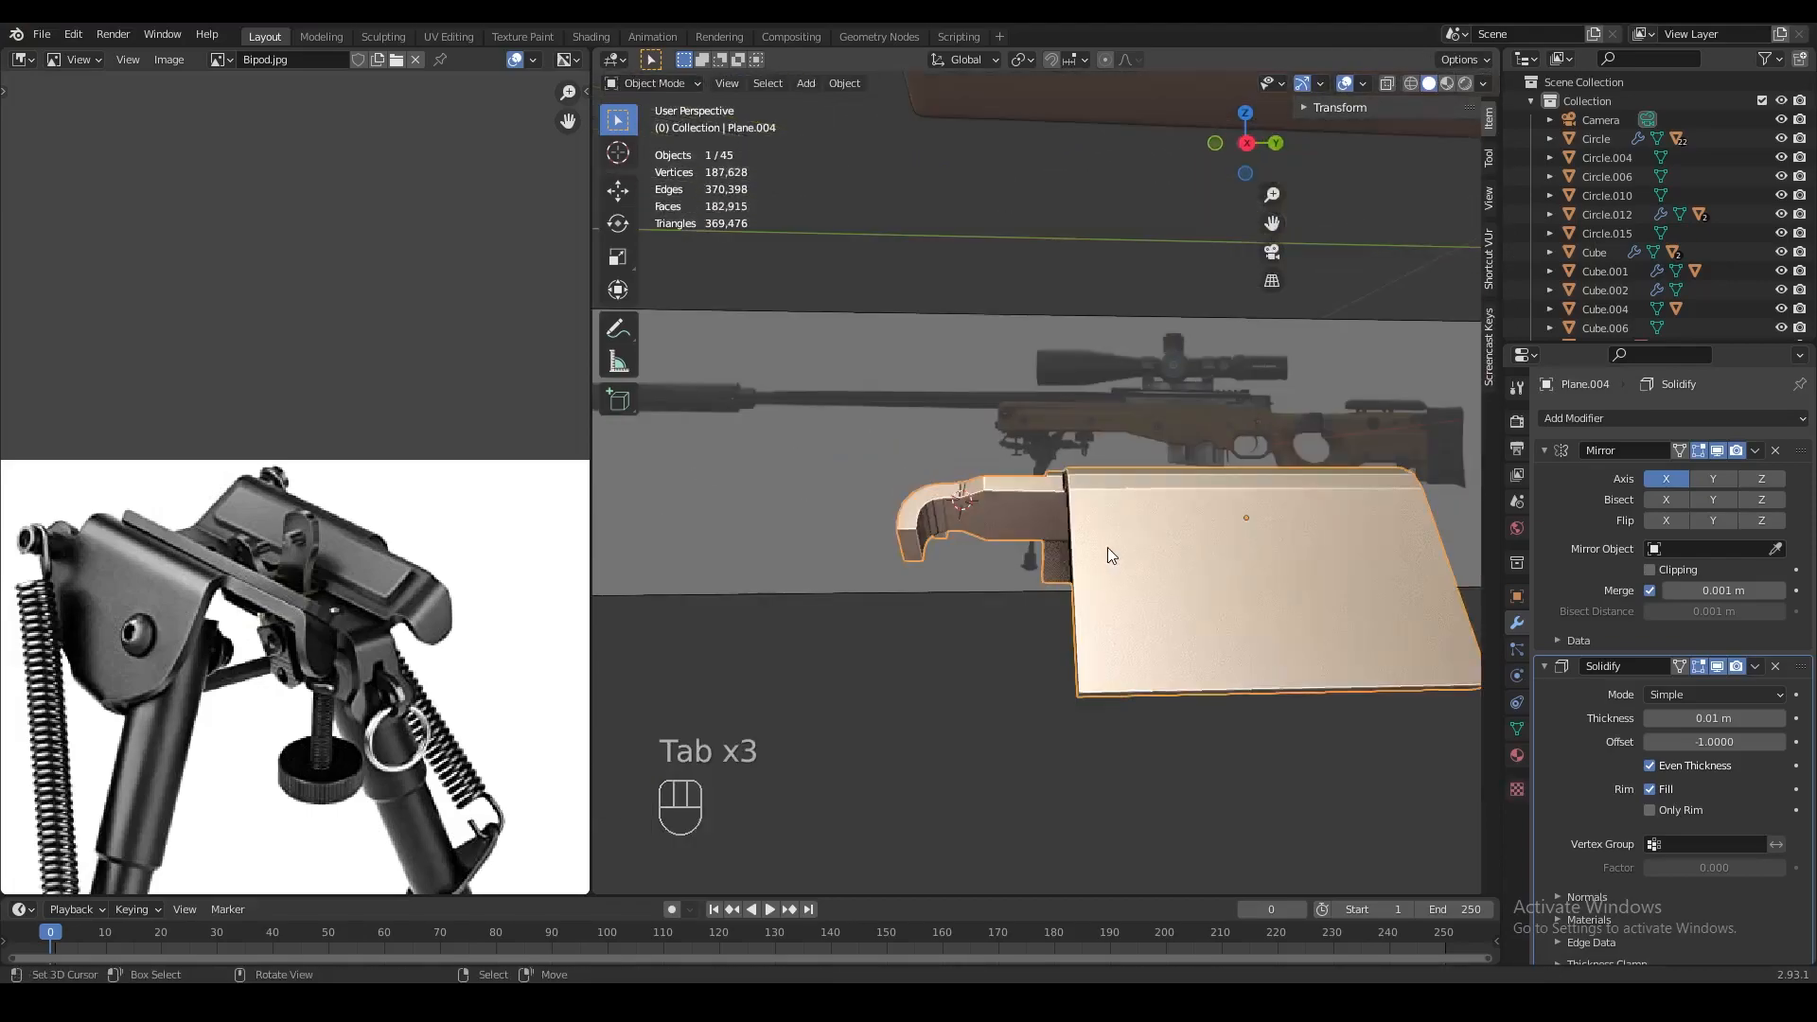
{"action": "key", "text": "KP_3"}
{"action": "key", "text": "z"}
{"action": "scroll", "coordinate": [1143, 511], "scroll_direction": "up", "scroll_amount": 2}
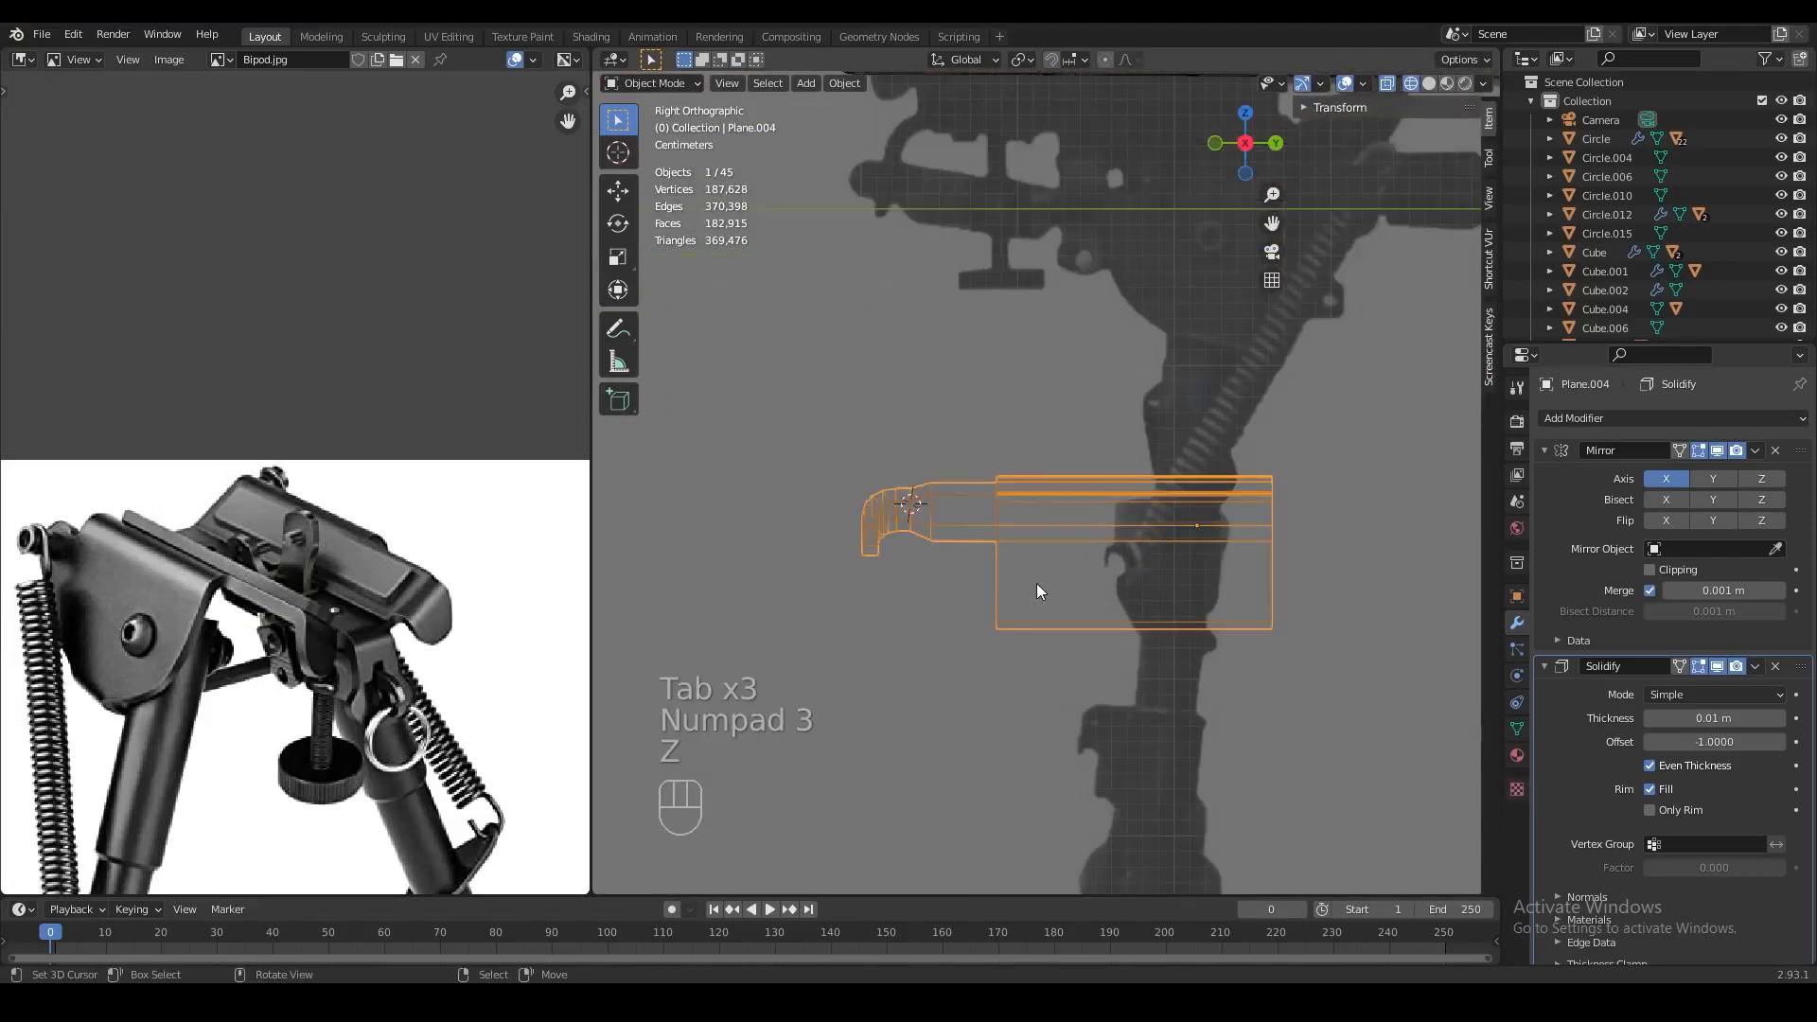
{"action": "scroll", "coordinate": [1035, 580], "scroll_direction": "down", "scroll_amount": 2}
{"action": "middle_click_drag", "start_coordinate": [1167, 424], "coordinate": [1077, 560]}
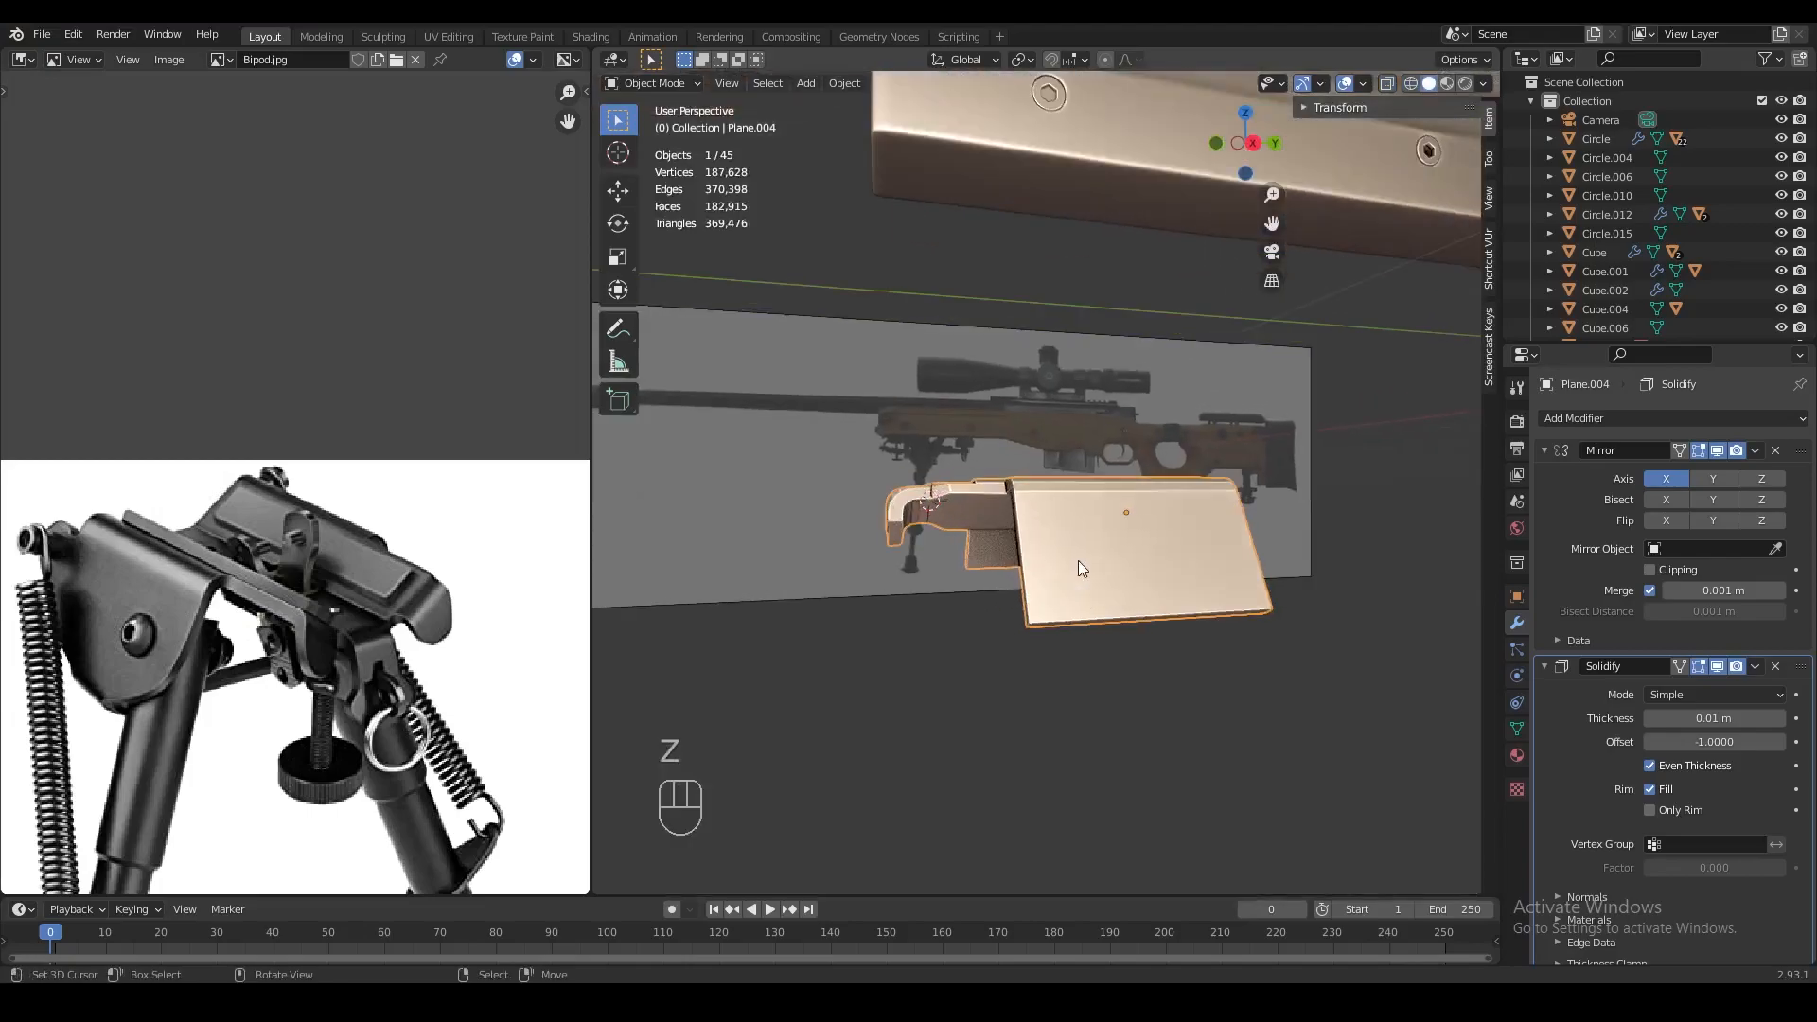
Inspect the side panel's corners in wireframe and solid shading and save the file
{"action": "key", "text": "Tab"}
{"action": "key", "text": "1"}
{"action": "key", "text": "z"}
{"action": "key", "text": "z"}
{"action": "key", "text": "z"}
{"action": "mouse_move", "coordinate": [1063, 650]}
{"action": "middle_mouse_down"}
{"action": "mouse_move", "coordinate": [1144, 622]}
{"action": "mouse_move", "coordinate": [1172, 667]}
{"action": "mouse_move", "coordinate": [1067, 589]}
{"action": "mouse_move", "coordinate": [1056, 619]}
{"action": "mouse_move", "coordinate": [997, 622]}
{"action": "mouse_move", "coordinate": [1060, 626]}
{"action": "middle_mouse_up"}
{"action": "key", "text": "z"}
{"action": "key", "text": "ctrl+s"}
Bevel the side panel's lower front corner vertex with a width of 0.0509 m and 7 segments
{"action": "key", "text": "Tab"}
{"action": "key", "text": "z"}
{"action": "key", "text": "1"}
{"action": "key", "text": "Tab"}
{"action": "right_click", "coordinate": [1055, 668]}
{"action": "key", "text": "ctrl+b"}
{"action": "left_click", "coordinate": [1194, 714]}
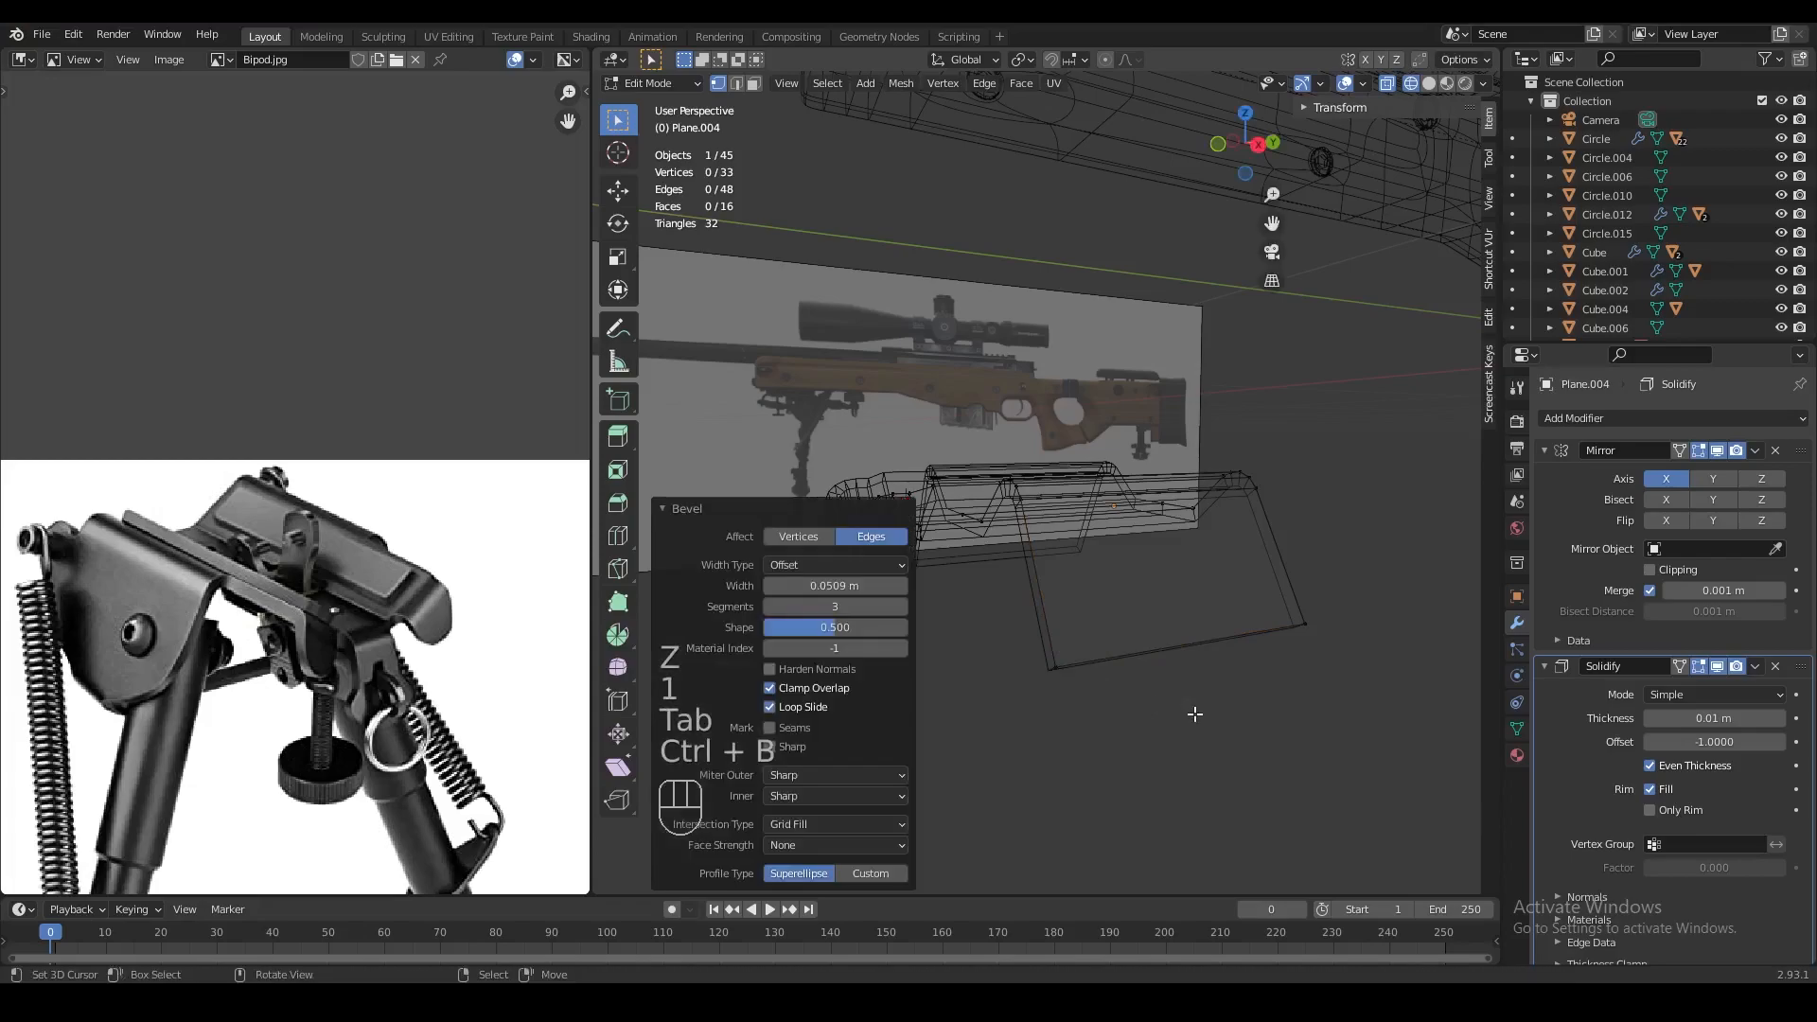
{"action": "left_click", "coordinate": [802, 541]}
{"action": "mouse_move", "coordinate": [1085, 596]}
{"action": "middle_mouse_down"}
{"action": "mouse_move", "coordinate": [1014, 624]}
{"action": "mouse_move", "coordinate": [1053, 603]}
{"action": "middle_mouse_up"}
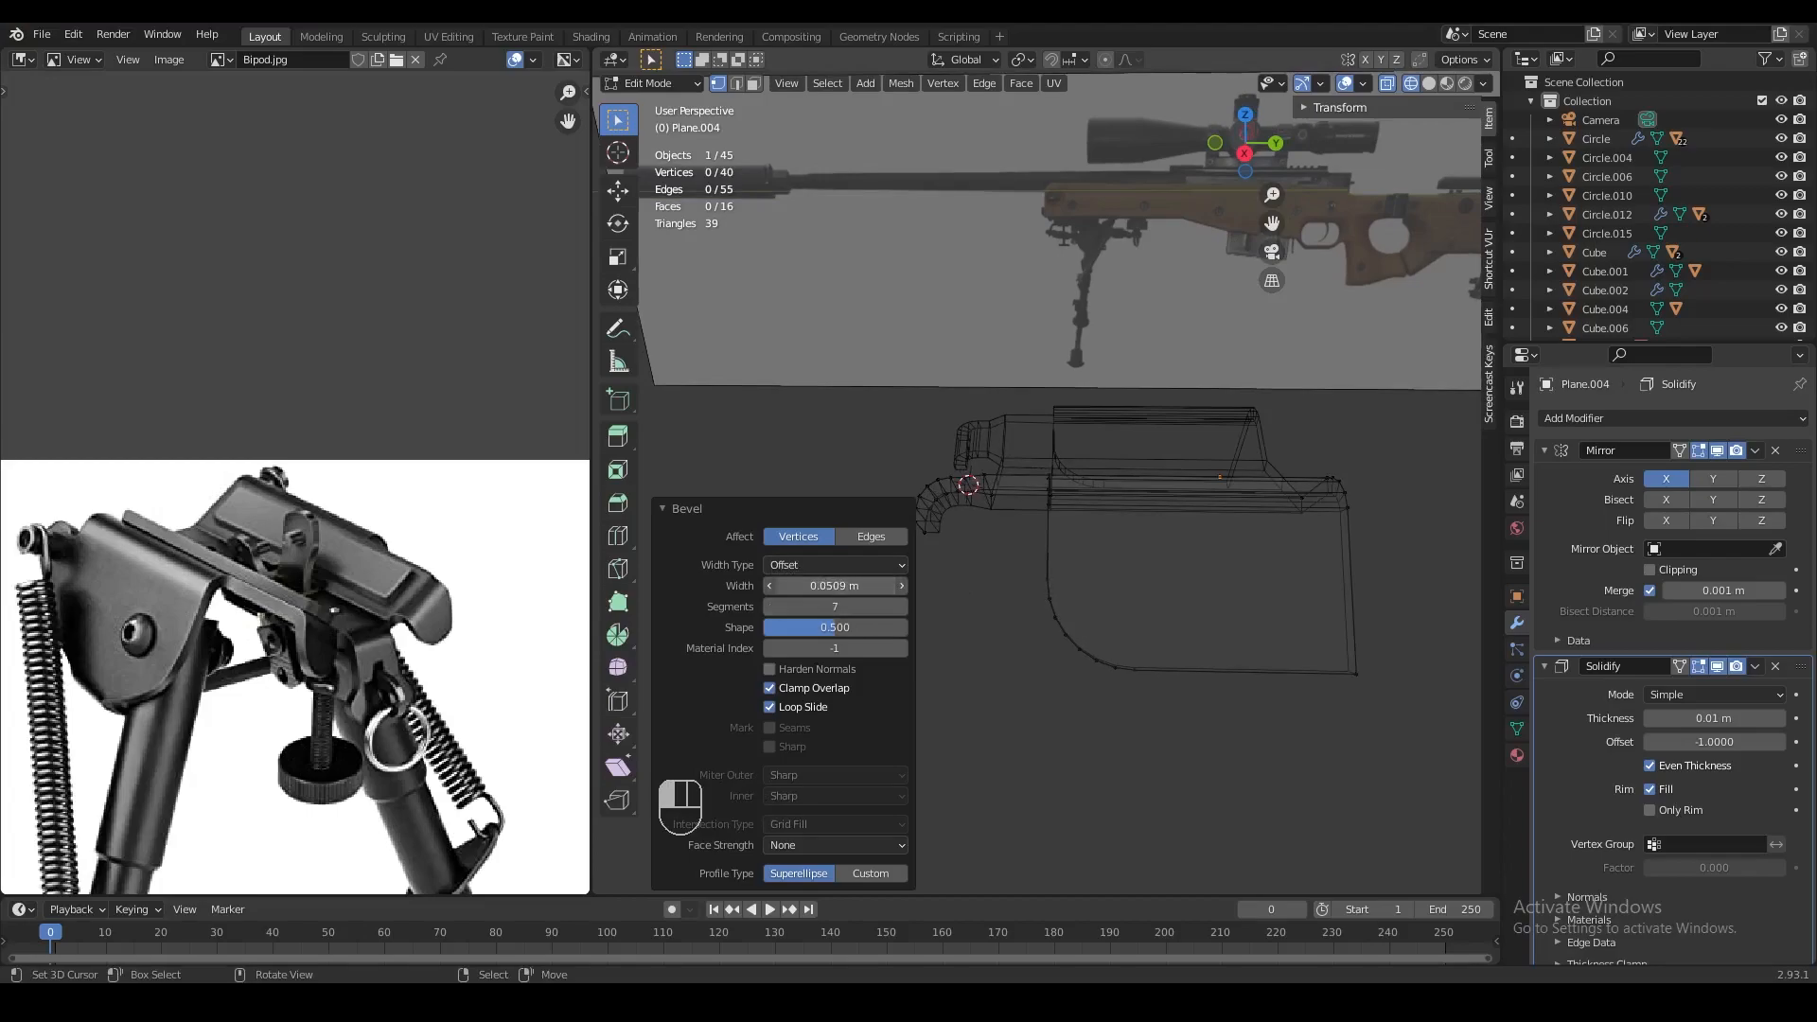
Increase the front corner's bevel to a width of 0.0809 m with 9 segments and save the file
{"action": "middle_click_drag", "start_coordinate": [1174, 642], "coordinate": [978, 608]}
{"action": "left_click", "coordinate": [903, 602]}
{"action": "left_click", "coordinate": [903, 602]}
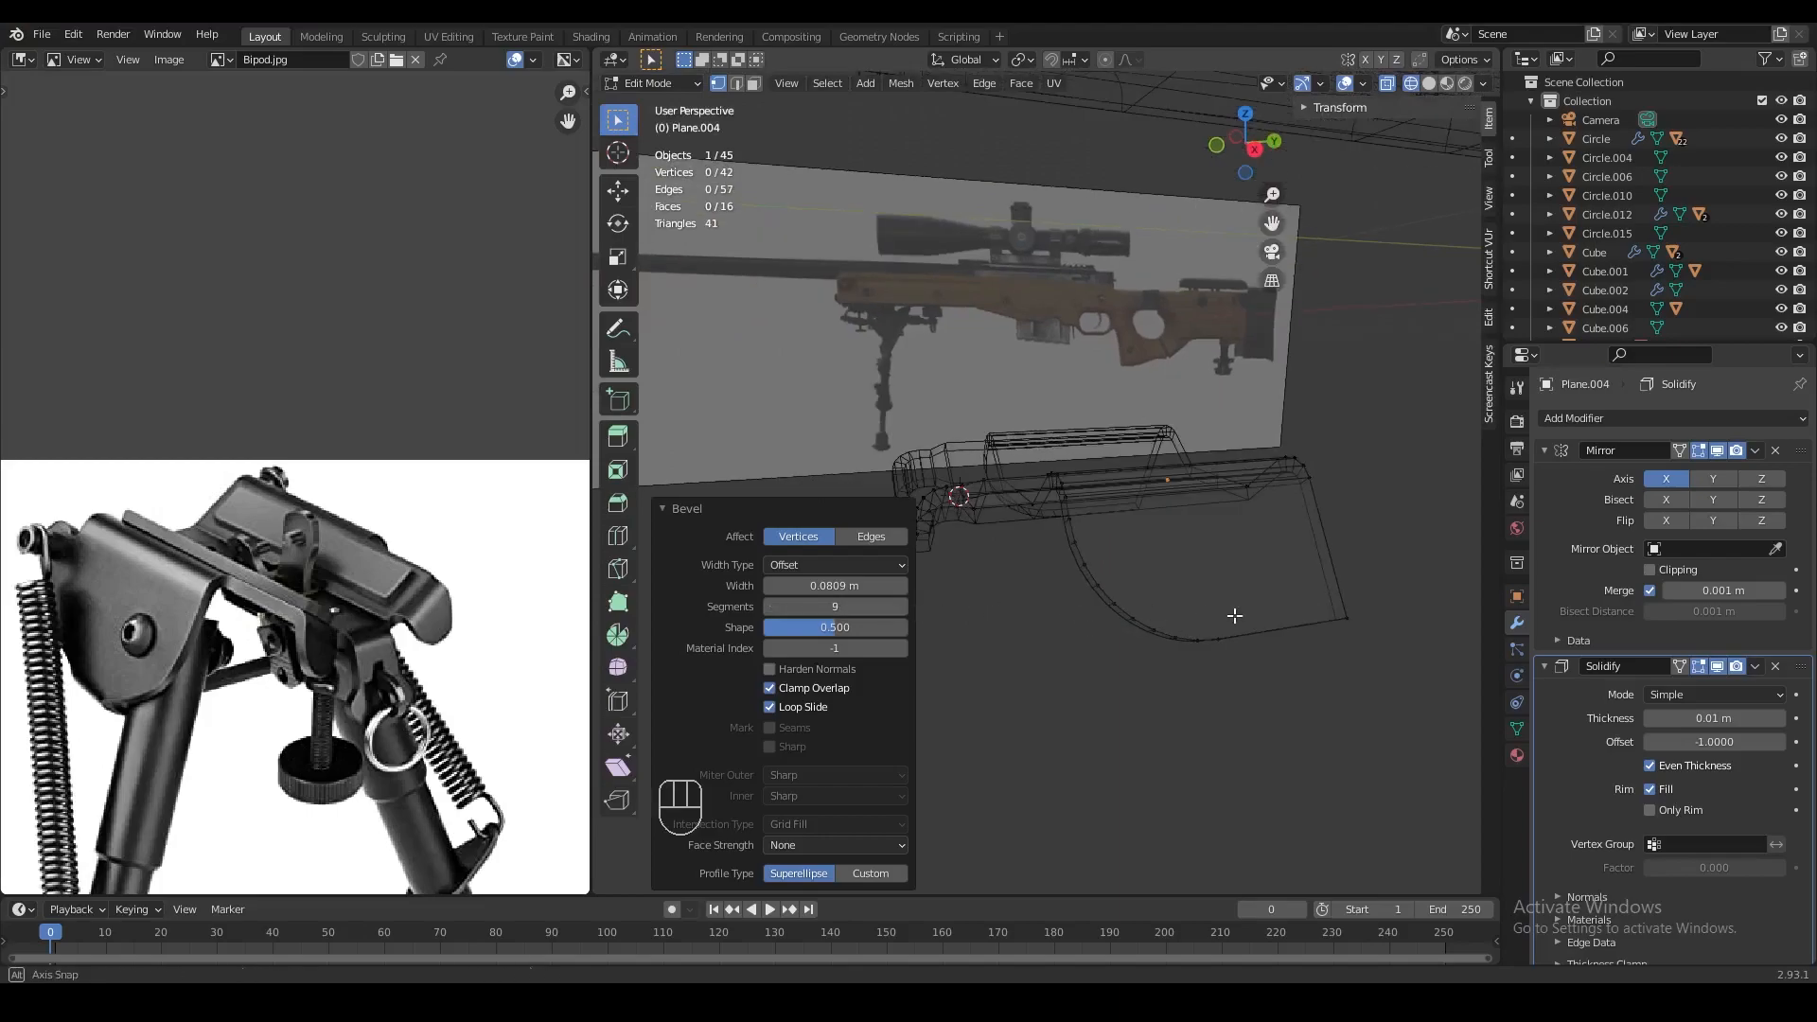
{"action": "middle_click_drag", "start_coordinate": [1236, 615], "coordinate": [1177, 625]}
{"action": "key", "text": "ctrl+s"}
Bevel the side panel's lower rear corner vertex with a width of 0.0482 m and 7 segments
{"action": "mouse_move", "coordinate": [1295, 635]}
{"action": "middle_mouse_down"}
{"action": "mouse_move", "coordinate": [1159, 640]}
{"action": "mouse_move", "coordinate": [1287, 625]}
{"action": "middle_mouse_up"}
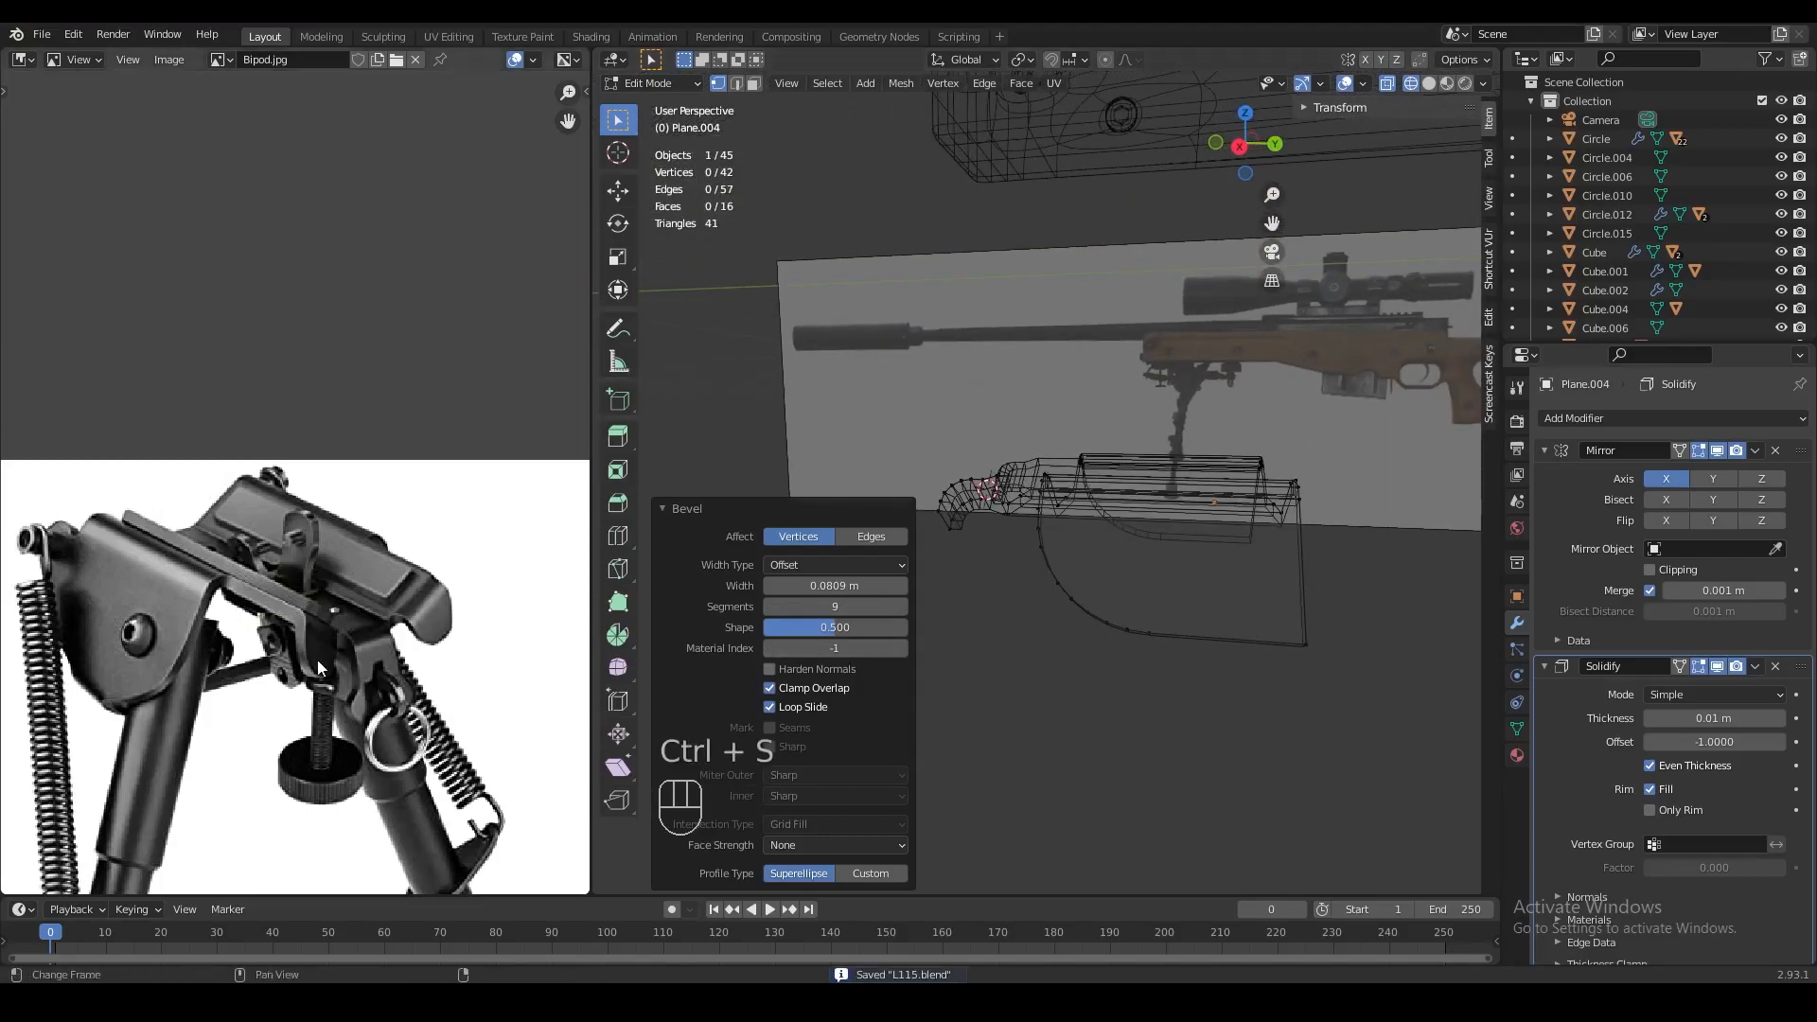
{"action": "left_click", "coordinate": [1204, 614]}
{"action": "middle_click_drag", "start_coordinate": [1167, 667], "coordinate": [1259, 653]}
{"action": "key", "text": "ctrl+b"}
{"action": "left_click", "coordinate": [1337, 724]}
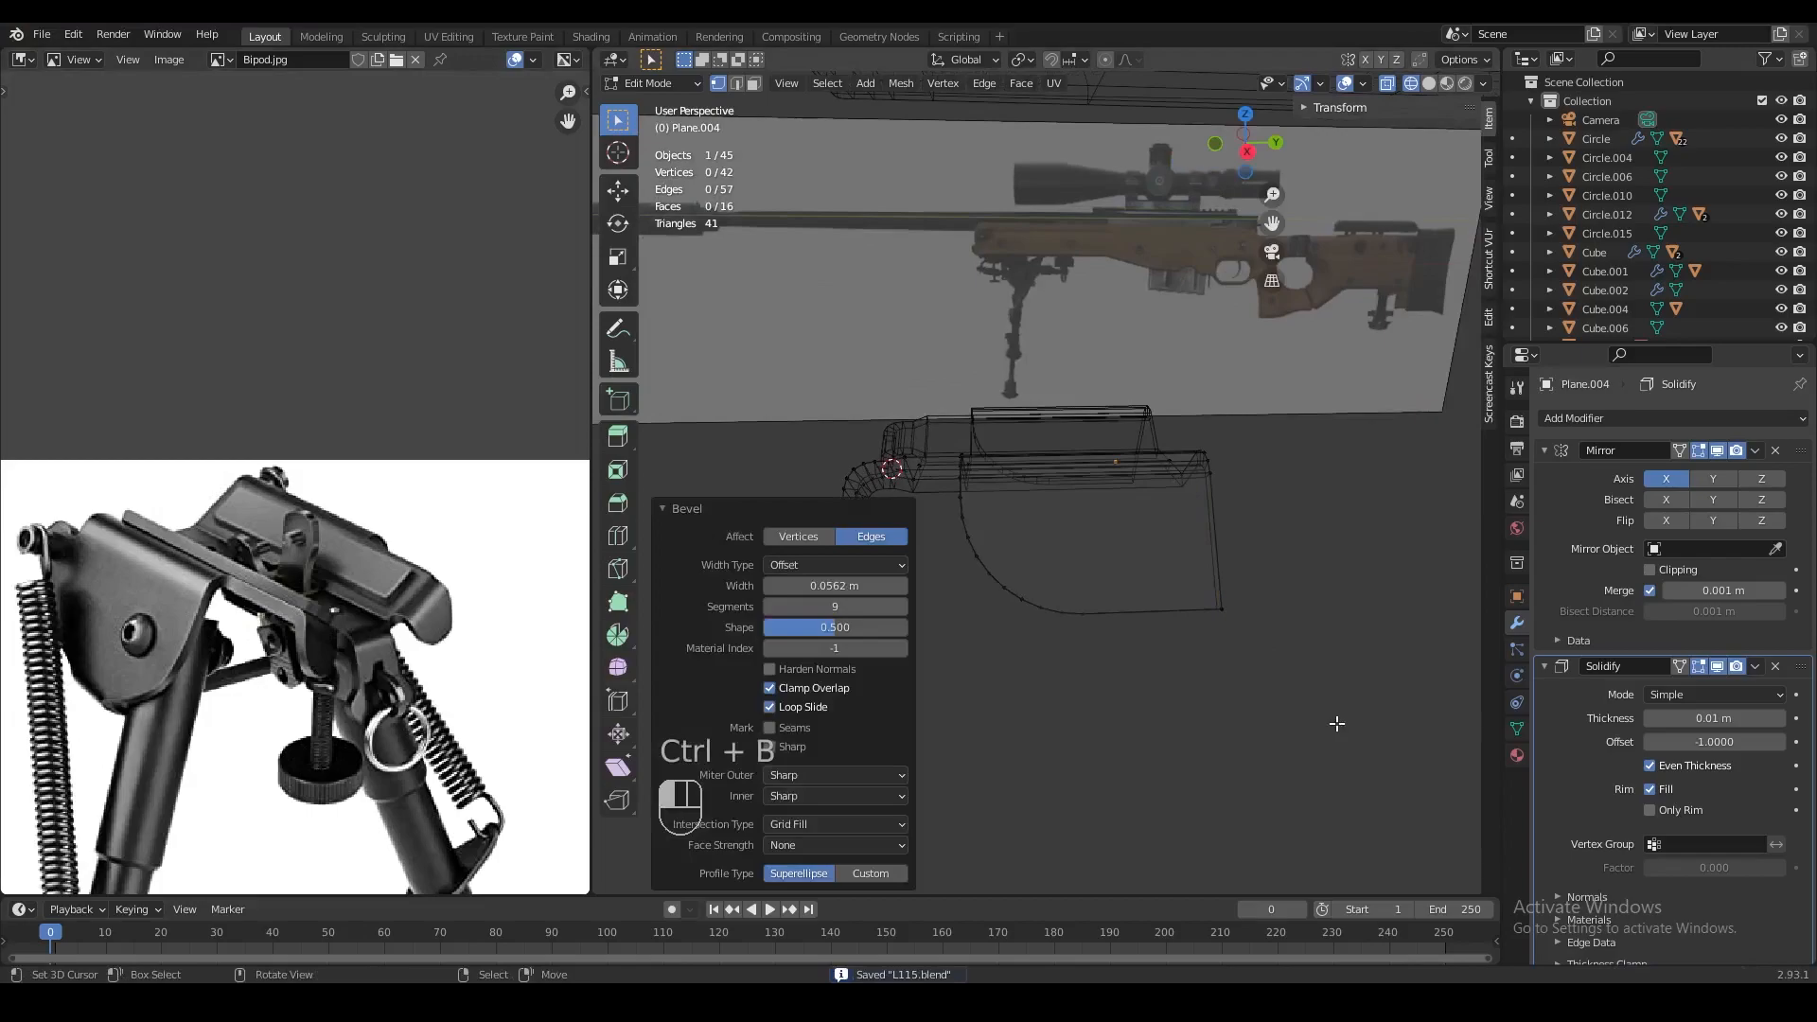
{"action": "middle_click_drag", "start_coordinate": [932, 567], "coordinate": [908, 620]}
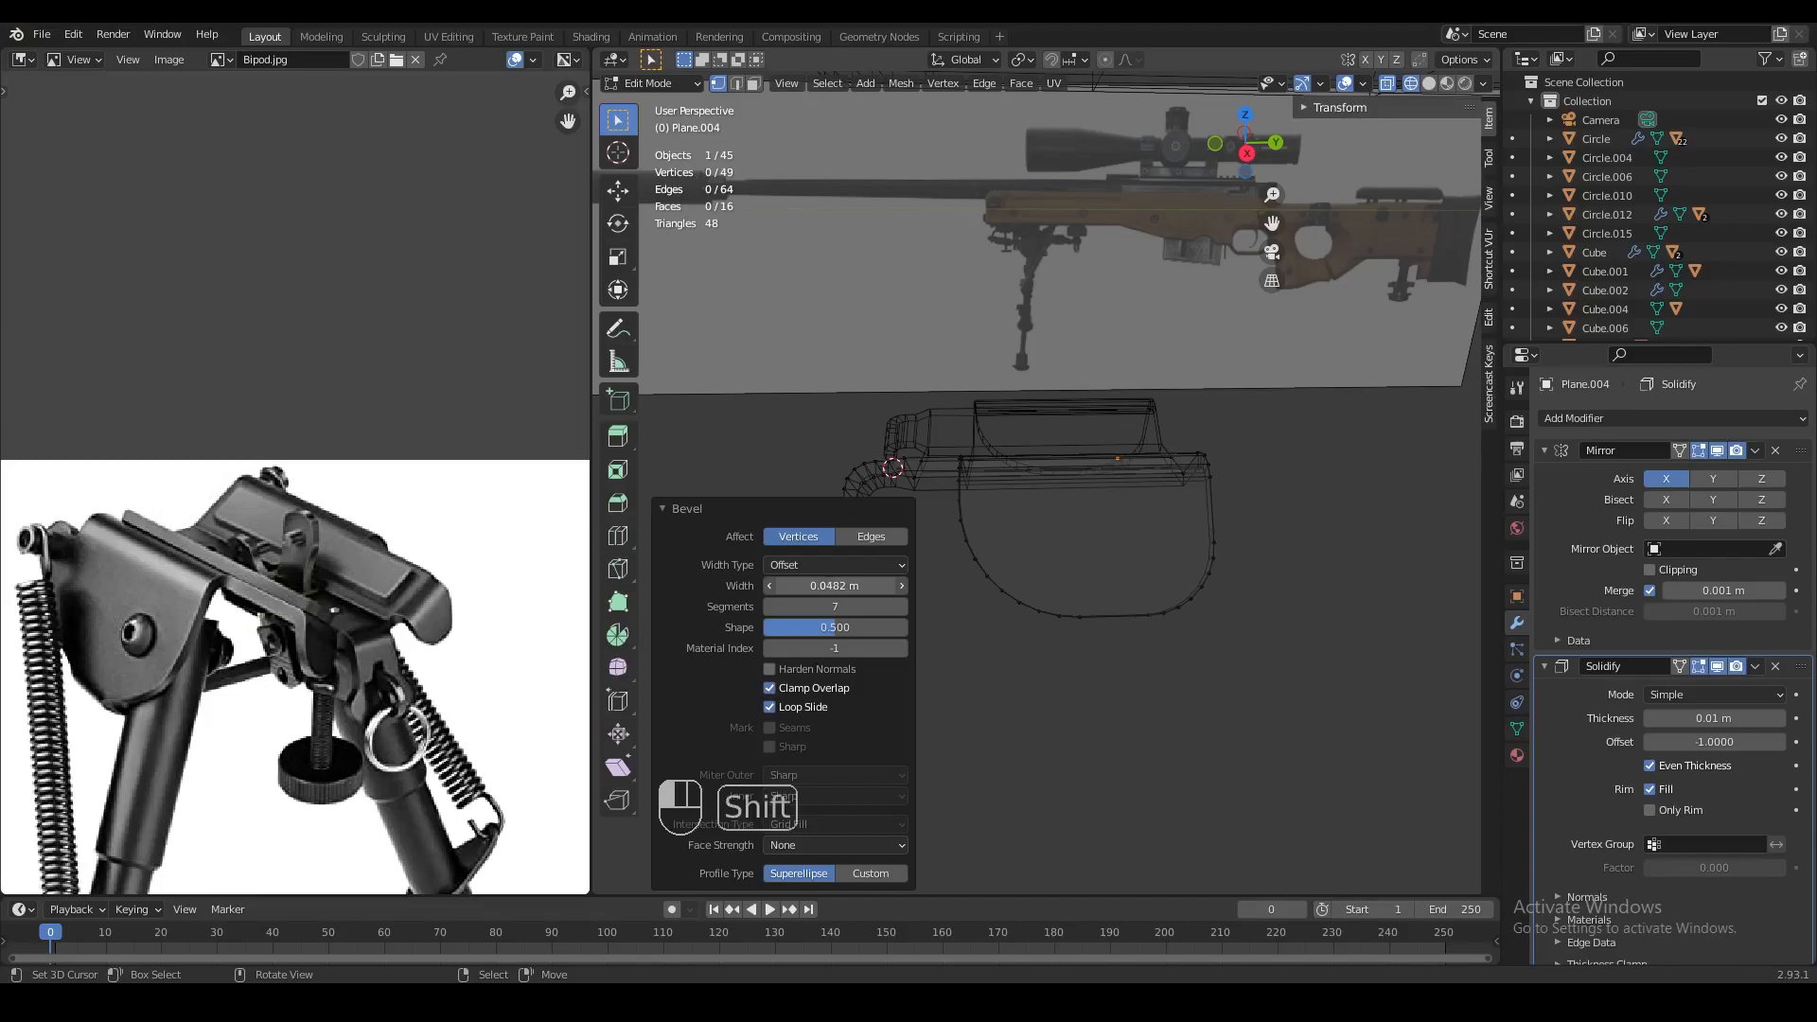
Return to solid shading, review the rounded side panels in Object Mode and save the file
{"action": "key", "text": "z"}
{"action": "middle_click_drag", "start_coordinate": [1202, 588], "coordinate": [1355, 589]}
{"action": "key", "text": "Tab"}
{"action": "mouse_move", "coordinate": [1088, 559]}
{"action": "middle_mouse_down"}
{"action": "mouse_move", "coordinate": [1236, 527]}
{"action": "mouse_move", "coordinate": [1041, 528]}
{"action": "mouse_move", "coordinate": [1106, 541]}
{"action": "mouse_move", "coordinate": [1101, 558]}
{"action": "mouse_move", "coordinate": [1121, 540]}
{"action": "mouse_move", "coordinate": [1108, 525]}
{"action": "mouse_move", "coordinate": [1302, 559]}
{"action": "middle_mouse_up"}
{"action": "key", "text": "ctrl+s"}
{"action": "key", "text": "Tab"}
{"action": "key", "text": "Tab"}
{"action": "key", "text": "ctrl+s"}
Snap the 3D cursor to the side panel's upper edge and select the panel's large rounded face
{"action": "key", "text": "Tab"}
{"action": "key", "text": "3"}
{"action": "key", "text": "s"}
{"action": "key", "text": "x"}
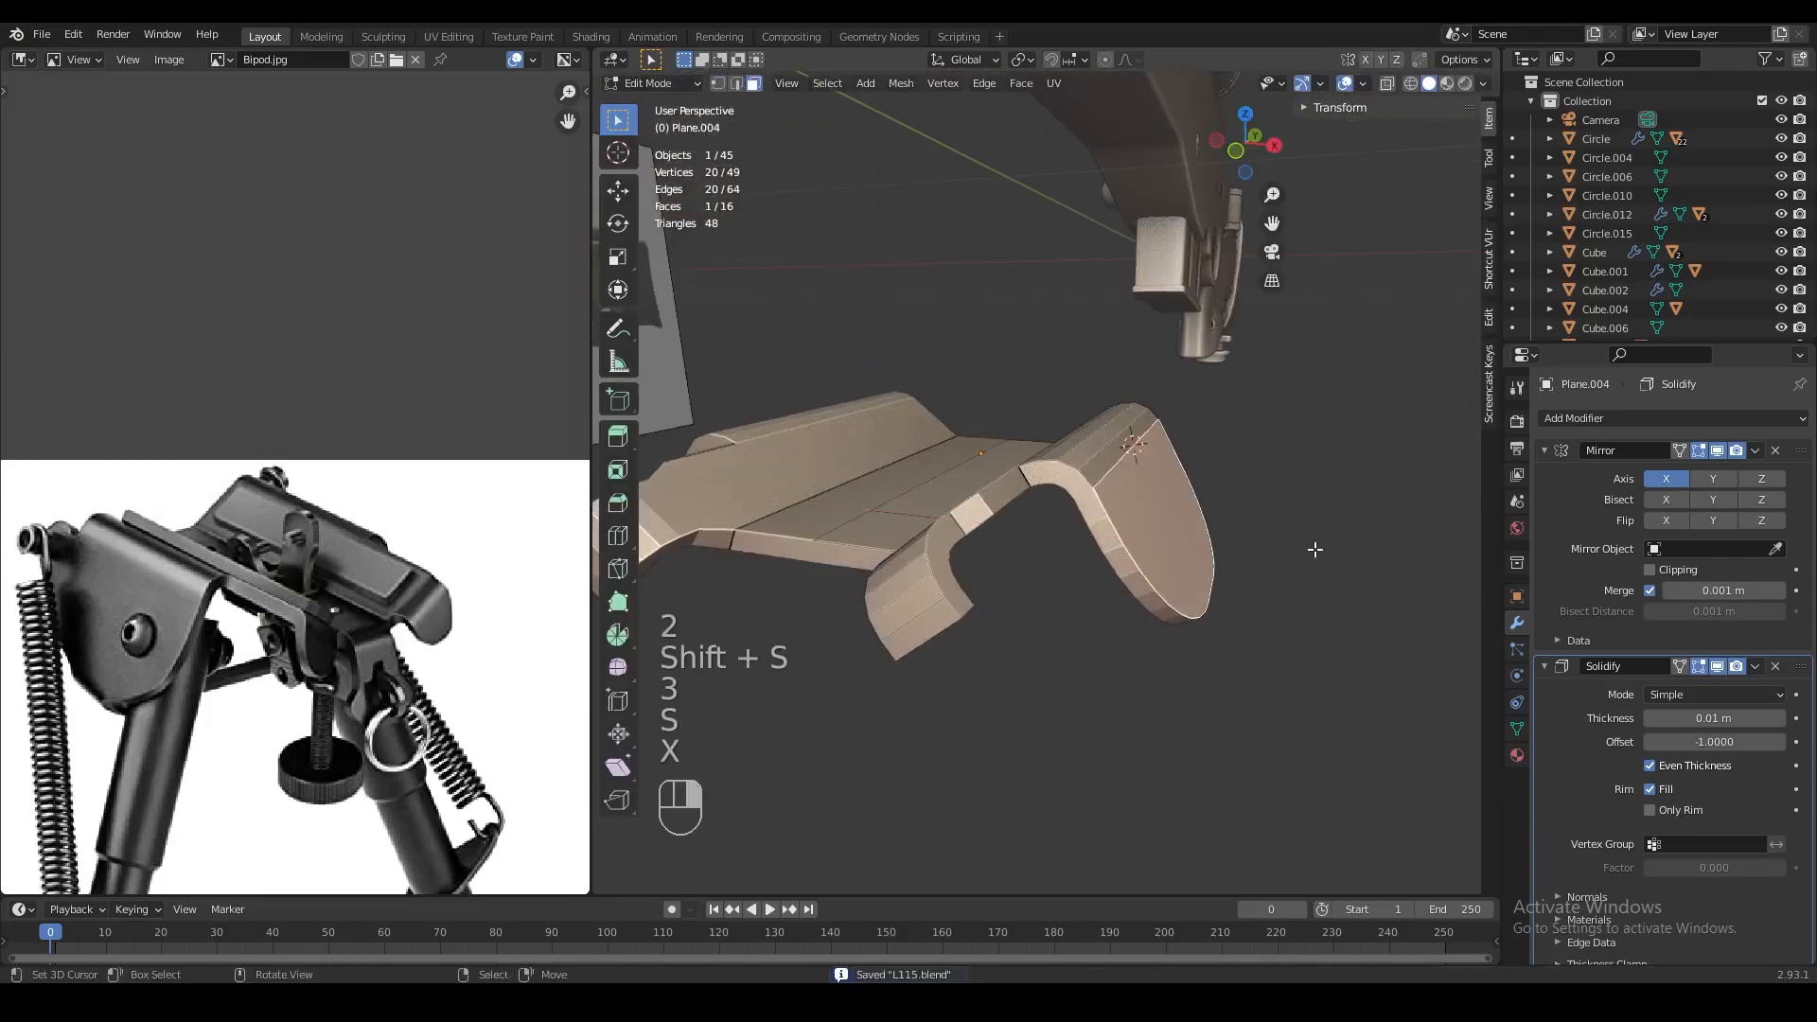
Set the transform pivot to the 3D cursor, rotate the side panel's large rounded face about the Y axis and save the file
{"action": "left_click", "coordinate": [1030, 60]}
{"action": "left_click", "coordinate": [1050, 99]}
{"action": "key", "text": "r"}
{"action": "key", "text": "y"}
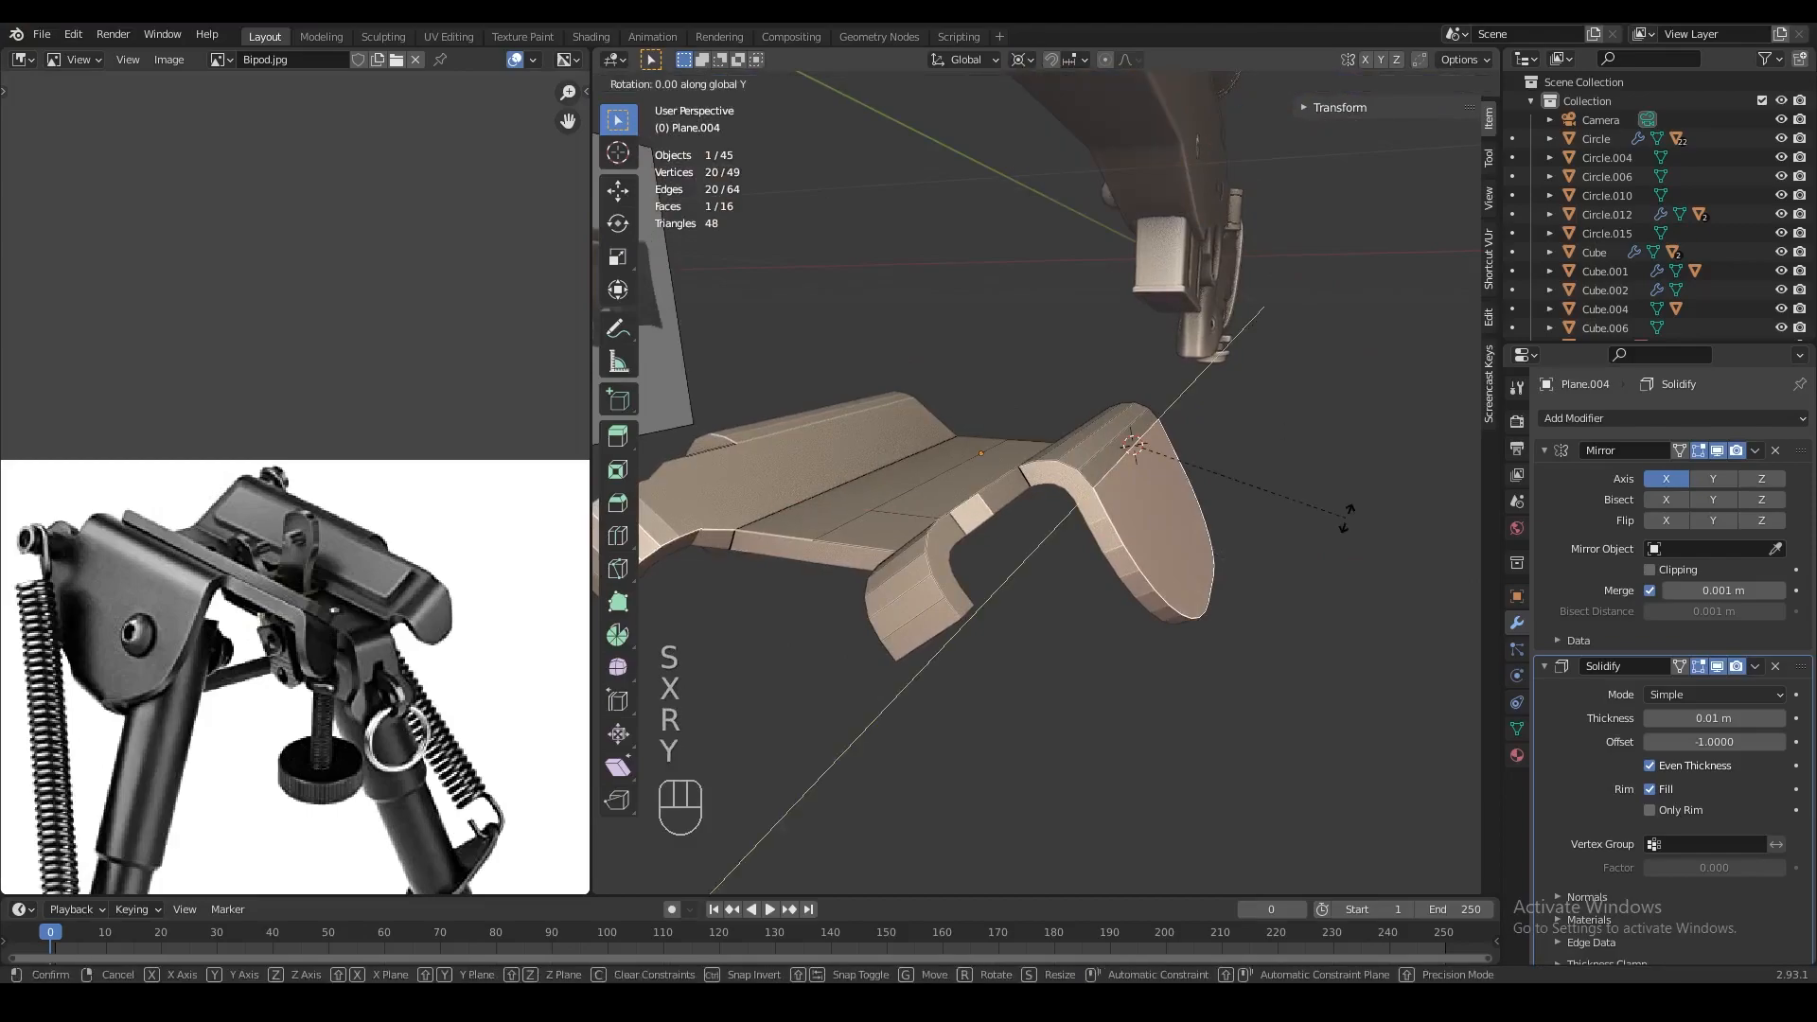
{"action": "key", "text": "Tab"}
{"action": "middle_click_drag", "start_coordinate": [1284, 528], "coordinate": [1234, 492]}
{"action": "scroll", "coordinate": [899, 515], "scroll_direction": "down", "scroll_amount": 2}
{"action": "key", "text": "ctrl+s"}
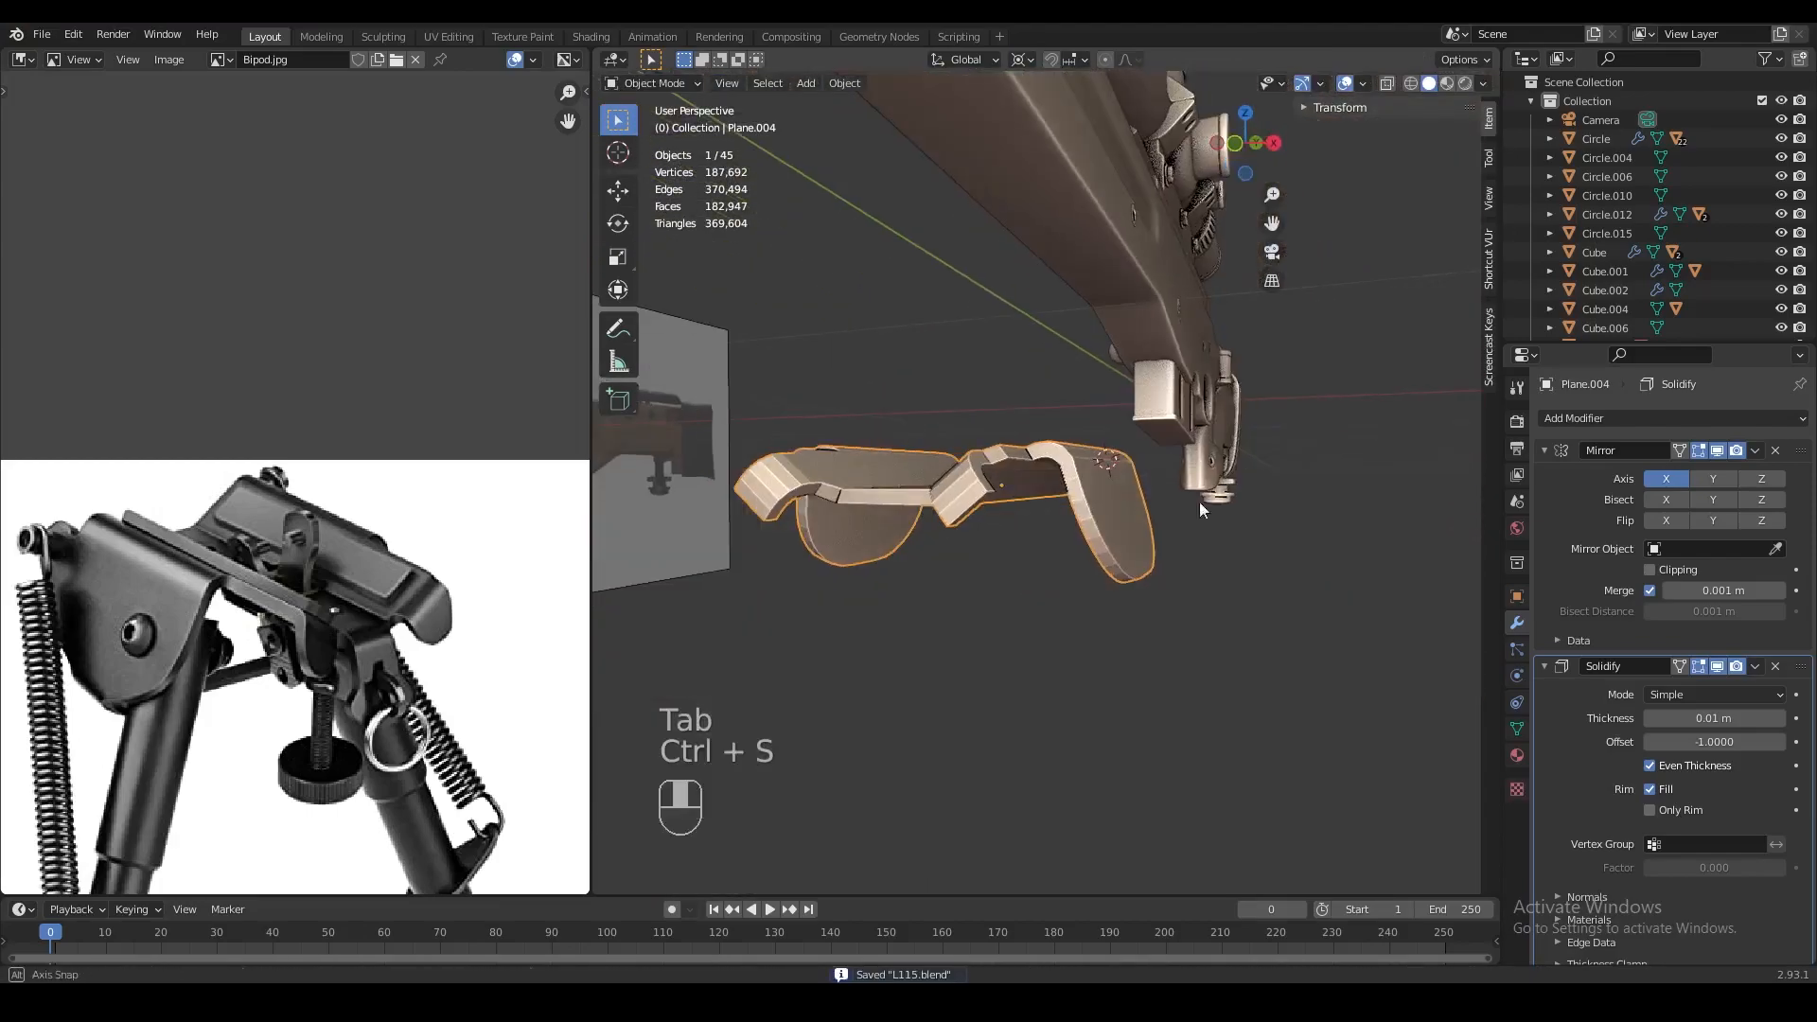
{"action": "key", "text": "Tab"}
{"action": "key", "text": "r"}
{"action": "left_click", "coordinate": [1272, 587]}
Scale the side panel's rounded face around the 3D cursor with the Y axis locked
{"action": "key", "text": "s"}
{"action": "middle_click_drag", "start_coordinate": [1272, 587], "coordinate": [1092, 576]}
{"action": "key", "text": "shift+x"}
{"action": "right_click", "coordinate": [1217, 591]}
{"action": "key", "text": "s"}
{"action": "key", "text": "shift+h"}
{"action": "key", "text": "shift+y"}
{"action": "left_click", "coordinate": [1258, 604]}
Refine the rounded face's size with another scale in X and Z only, and save the file
{"action": "key", "text": "Tab"}
{"action": "key", "text": "Tab"}
{"action": "key", "text": "s"}
{"action": "key", "text": "shift+y"}
{"action": "left_click", "coordinate": [1271, 588]}
{"action": "key", "text": "Tab"}
{"action": "key", "text": "ctrl+s"}
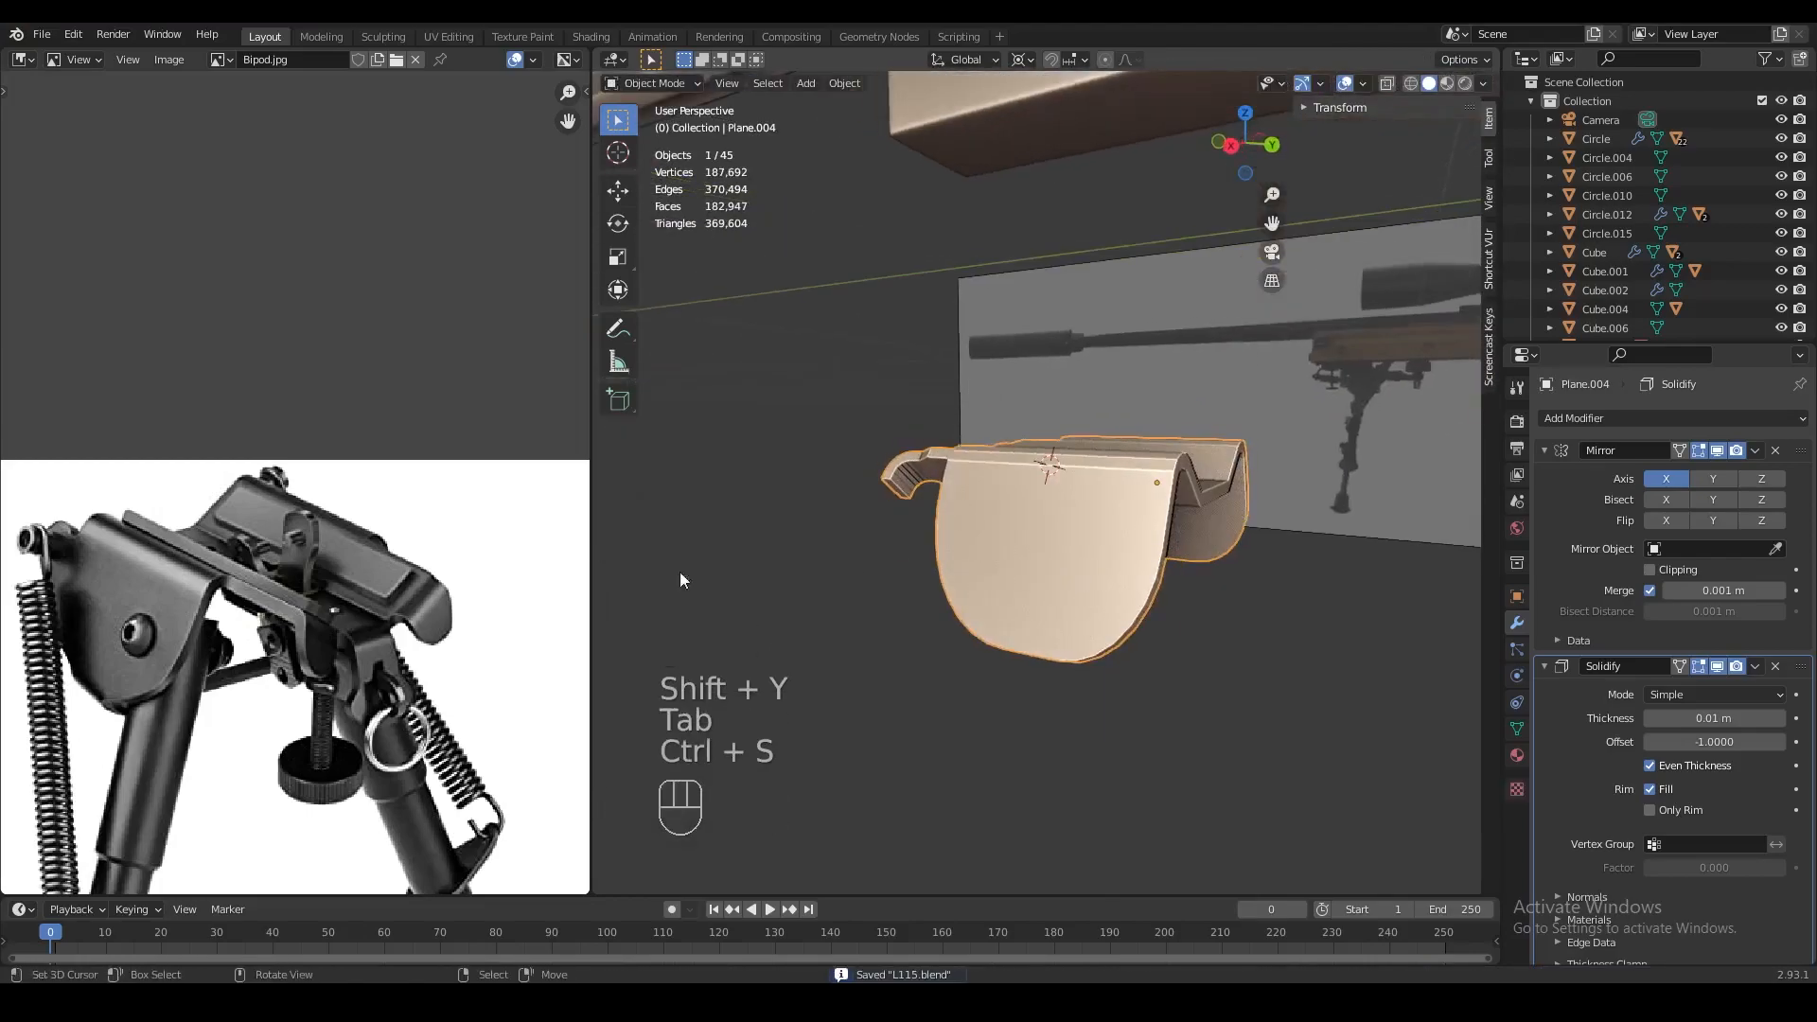
Edit Plane.004 in wireframe with edge selection and select the upper edge on the front side of the side panel
{"action": "scroll", "coordinate": [303, 616], "scroll_direction": "down", "scroll_amount": 2}
{"action": "scroll", "coordinate": [199, 577], "scroll_direction": "up", "scroll_amount": 2}
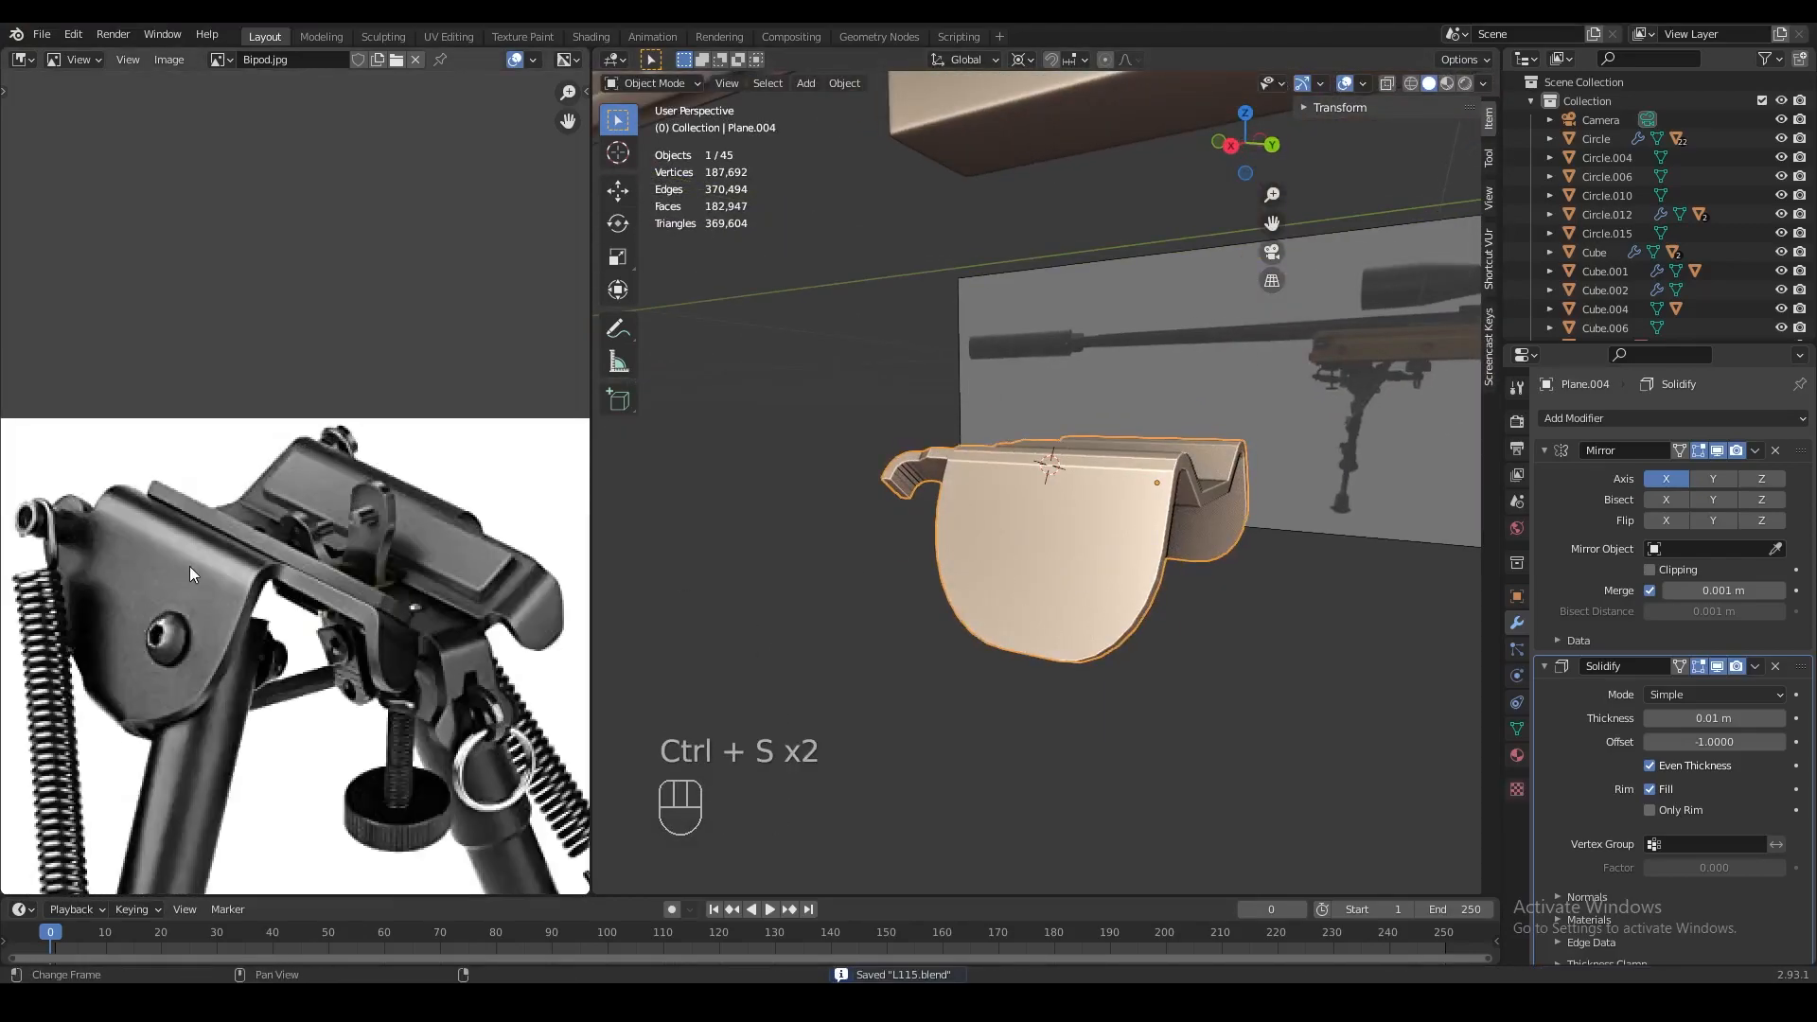
{"action": "mouse_move", "coordinate": [1072, 568]}
{"action": "middle_mouse_down"}
{"action": "mouse_move", "coordinate": [1143, 559]}
{"action": "mouse_move", "coordinate": [1107, 528]}
{"action": "middle_mouse_up"}
{"action": "scroll", "coordinate": [445, 543], "scroll_direction": "down", "scroll_amount": 1}
{"action": "key", "text": "Tab"}
{"action": "mouse_move", "coordinate": [1230, 521]}
{"action": "middle_mouse_down"}
{"action": "mouse_move", "coordinate": [1160, 521]}
{"action": "mouse_move", "coordinate": [1131, 561]}
{"action": "middle_mouse_up"}
{"action": "key", "text": "z"}
{"action": "key", "text": "2"}
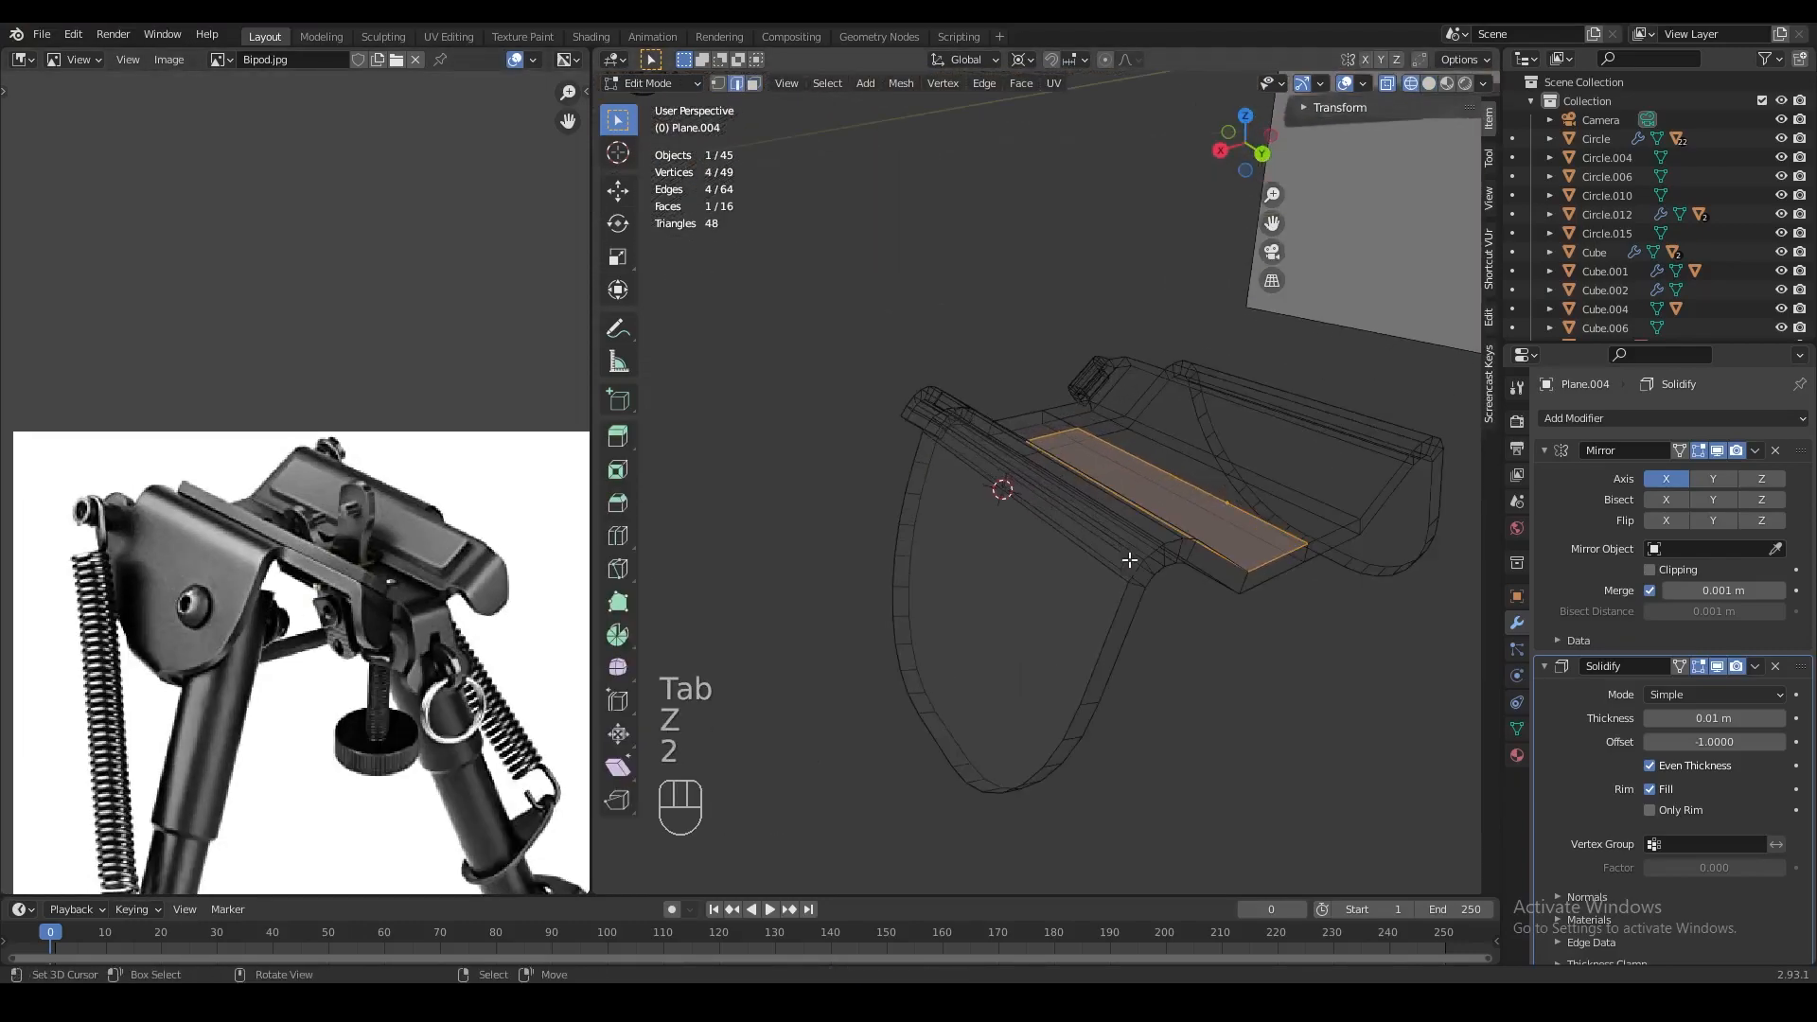
{"action": "key", "text": "a"}
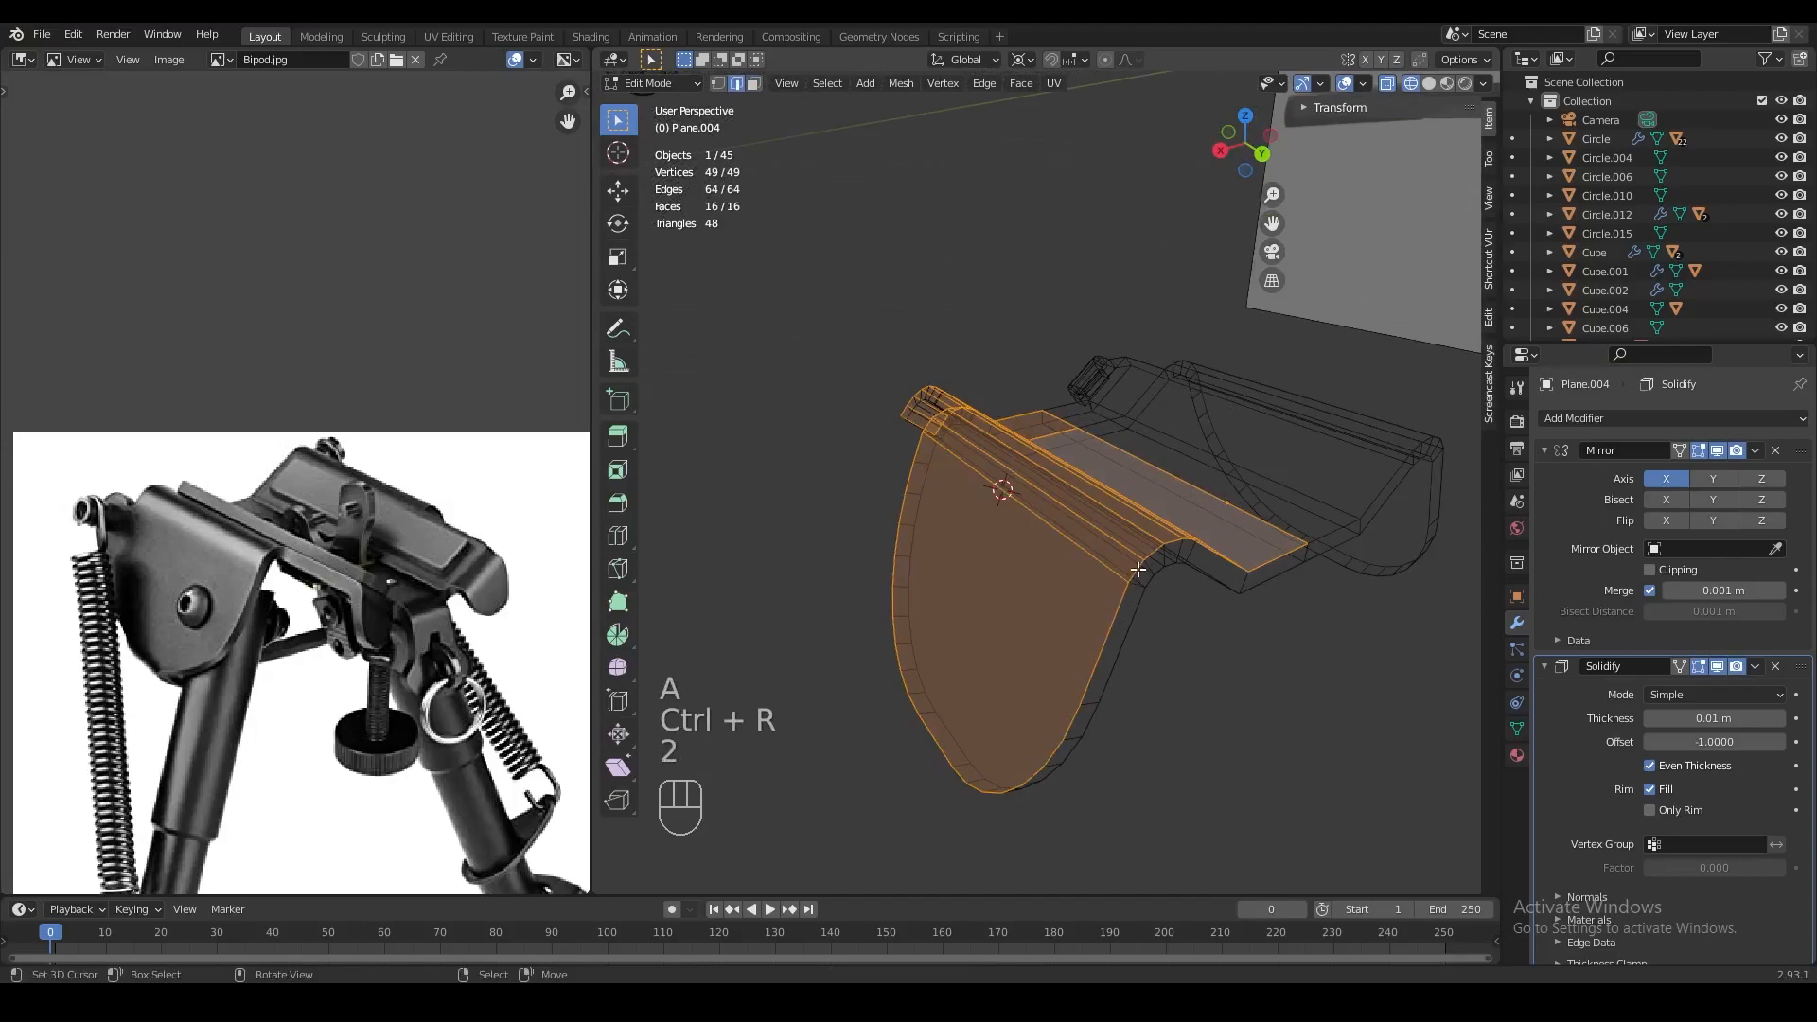
{"action": "left_click", "coordinate": [1138, 569]}
{"action": "left_click", "coordinate": [1156, 558], "text": "shift"}
{"action": "mouse_move", "coordinate": [1032, 626]}
{"action": "middle_mouse_down"}
{"action": "mouse_move", "coordinate": [1184, 637]}
{"action": "mouse_move", "coordinate": [1127, 609]}
{"action": "middle_mouse_up"}
{"action": "left_click", "coordinate": [1115, 632]}
Extrude the selected side panel edge about 0.055 m along the Y axis to start a tab
{"action": "key", "text": "z"}
{"action": "key", "text": "e"}
{"action": "right_click", "coordinate": [1131, 610]}
{"action": "key", "text": "g"}
{"action": "key", "text": "x"}
{"action": "key", "text": "g"}
{"action": "key", "text": "y"}
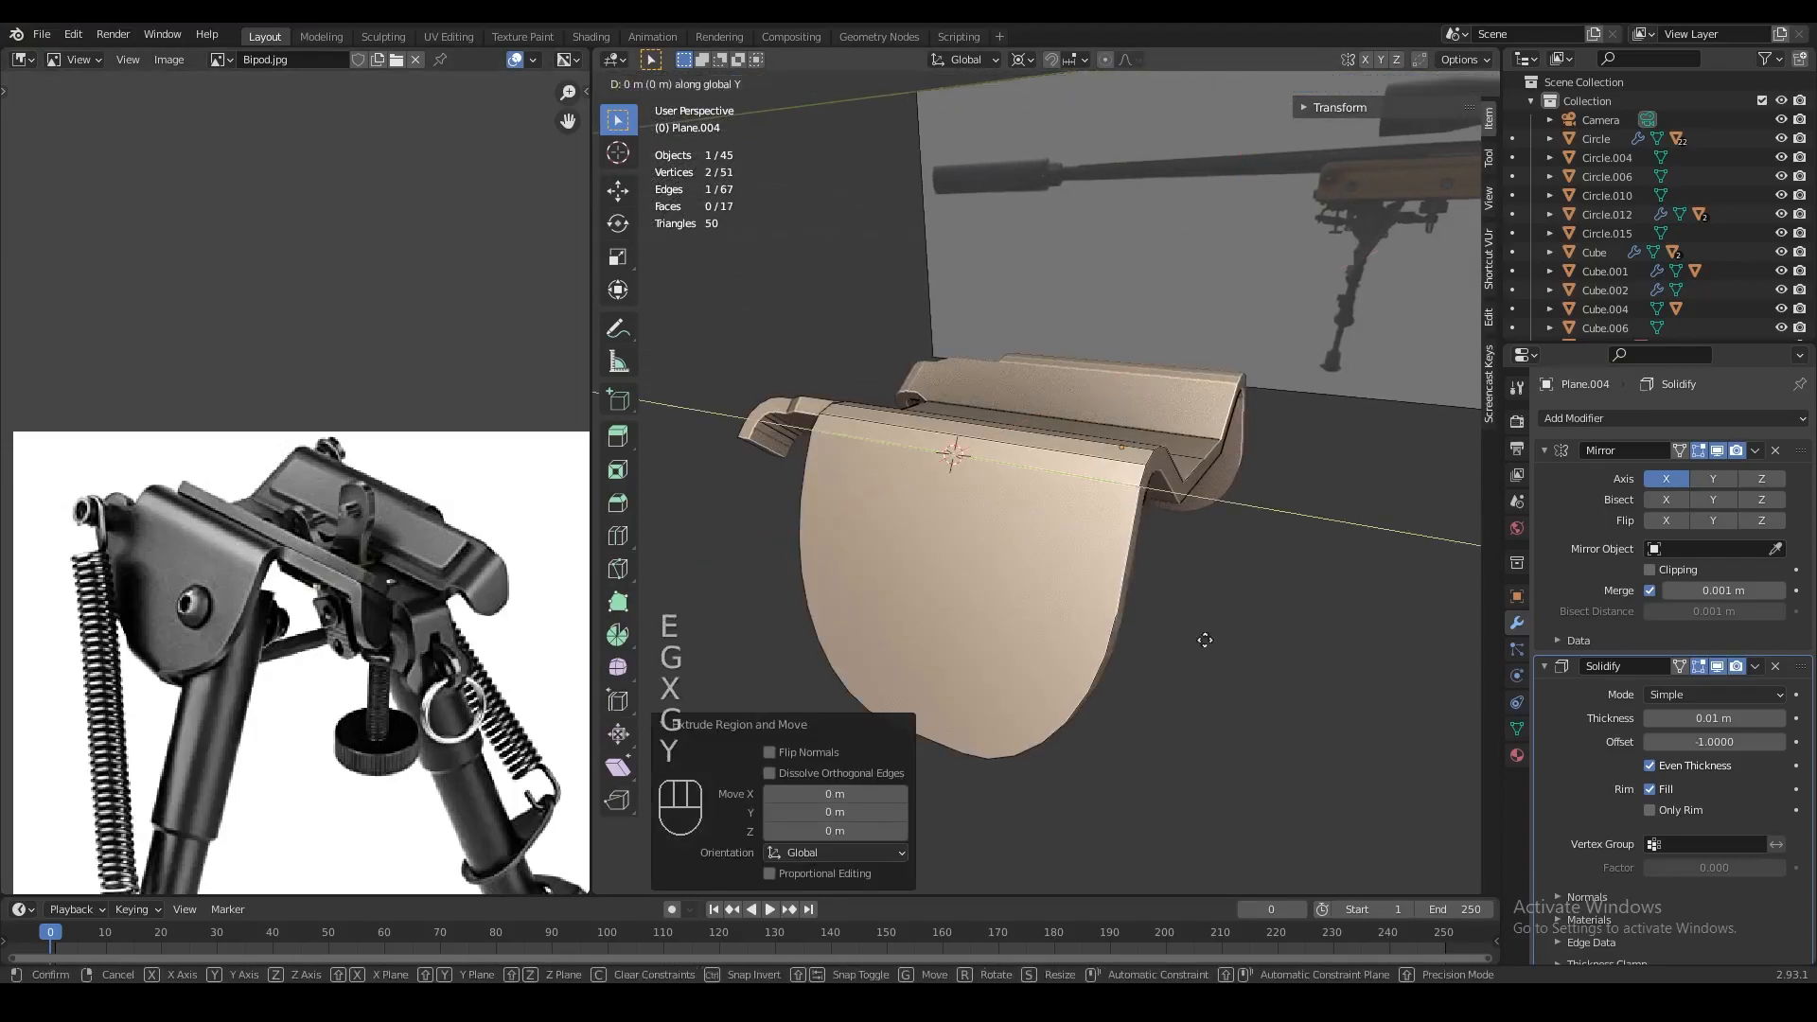
{"action": "left_click", "coordinate": [1185, 630]}
Shorten the tab along the Y axis in wireframe view and slide its lower outer corner vertex upward
{"action": "key", "text": "shift+z"}
{"action": "middle_click_drag", "start_coordinate": [1189, 609], "coordinate": [1127, 601]}
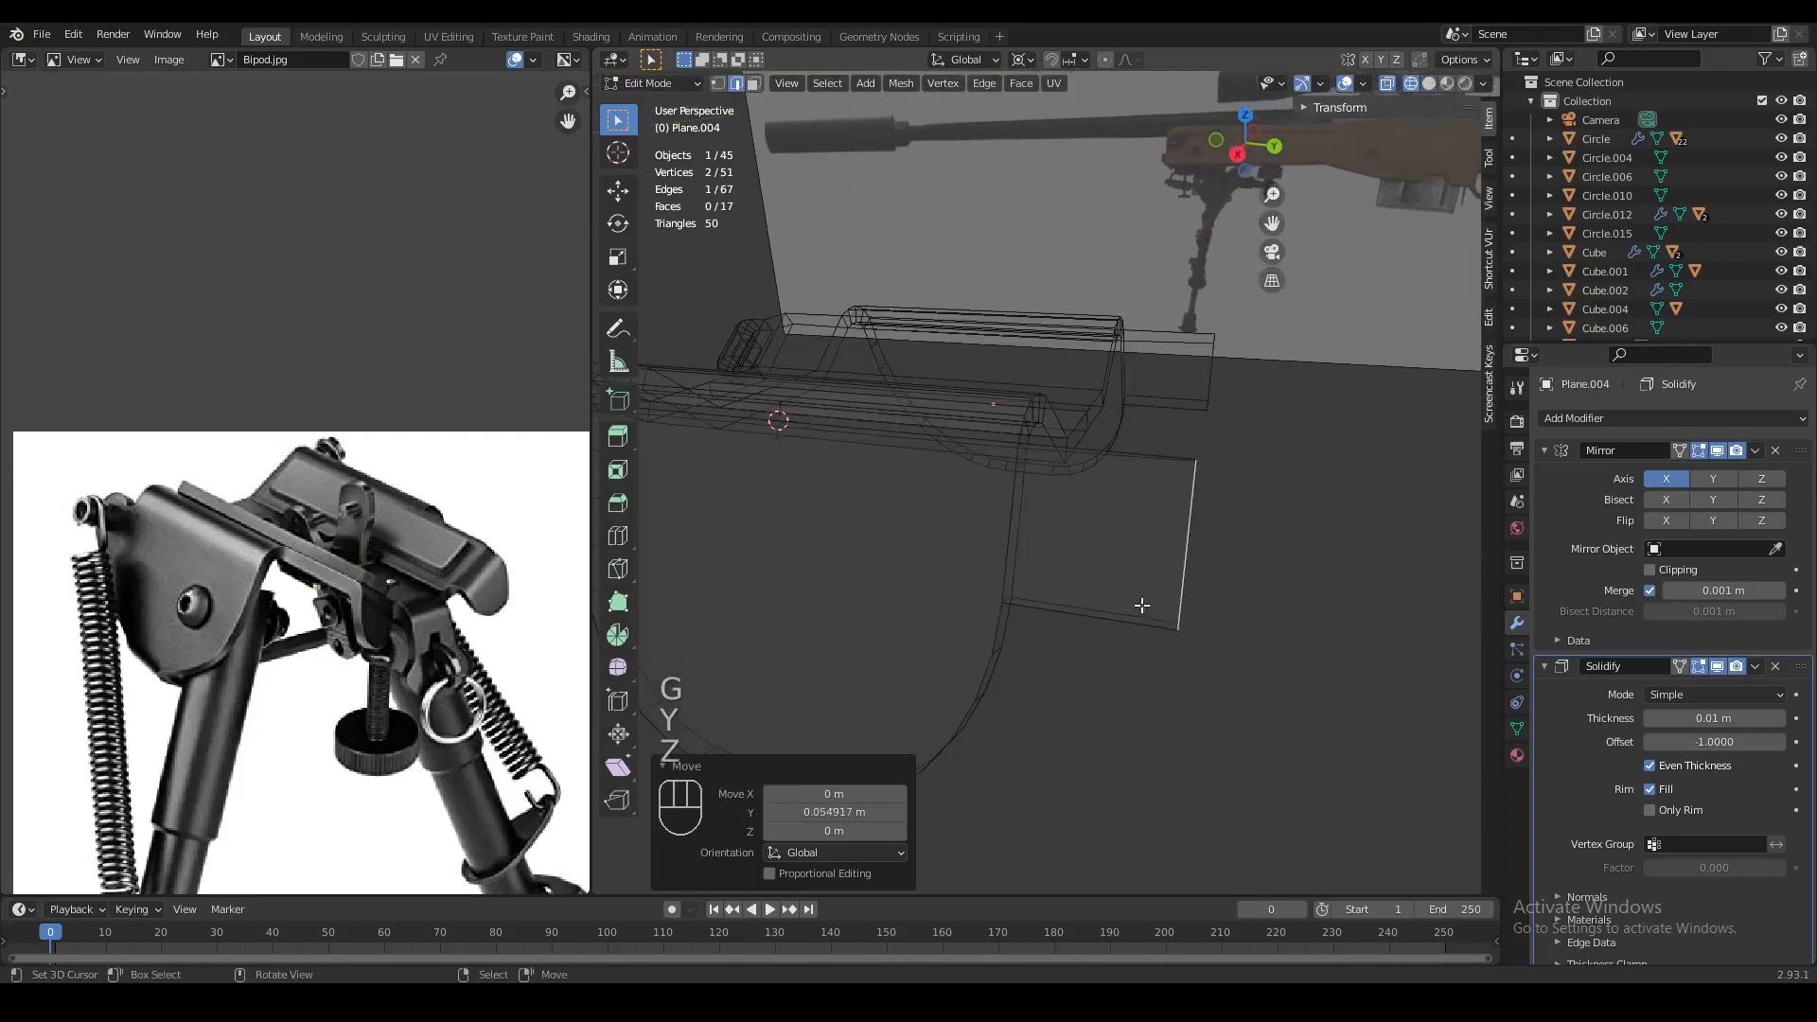
{"action": "key", "text": "g"}
{"action": "key", "text": "y"}
{"action": "left_click", "coordinate": [1071, 588]}
{"action": "key", "text": "1"}
{"action": "right_click", "coordinate": [1039, 612]}
{"action": "key", "text": "g"}
{"action": "key", "text": "g"}
{"action": "left_click", "coordinate": [1044, 570]}
Extrude the tab's end edge further outward along the Y axis
{"action": "key", "text": "2"}
{"action": "right_click", "coordinate": [1067, 544]}
{"action": "key", "text": "e"}
{"action": "key", "text": "g"}
{"action": "key", "text": "y"}
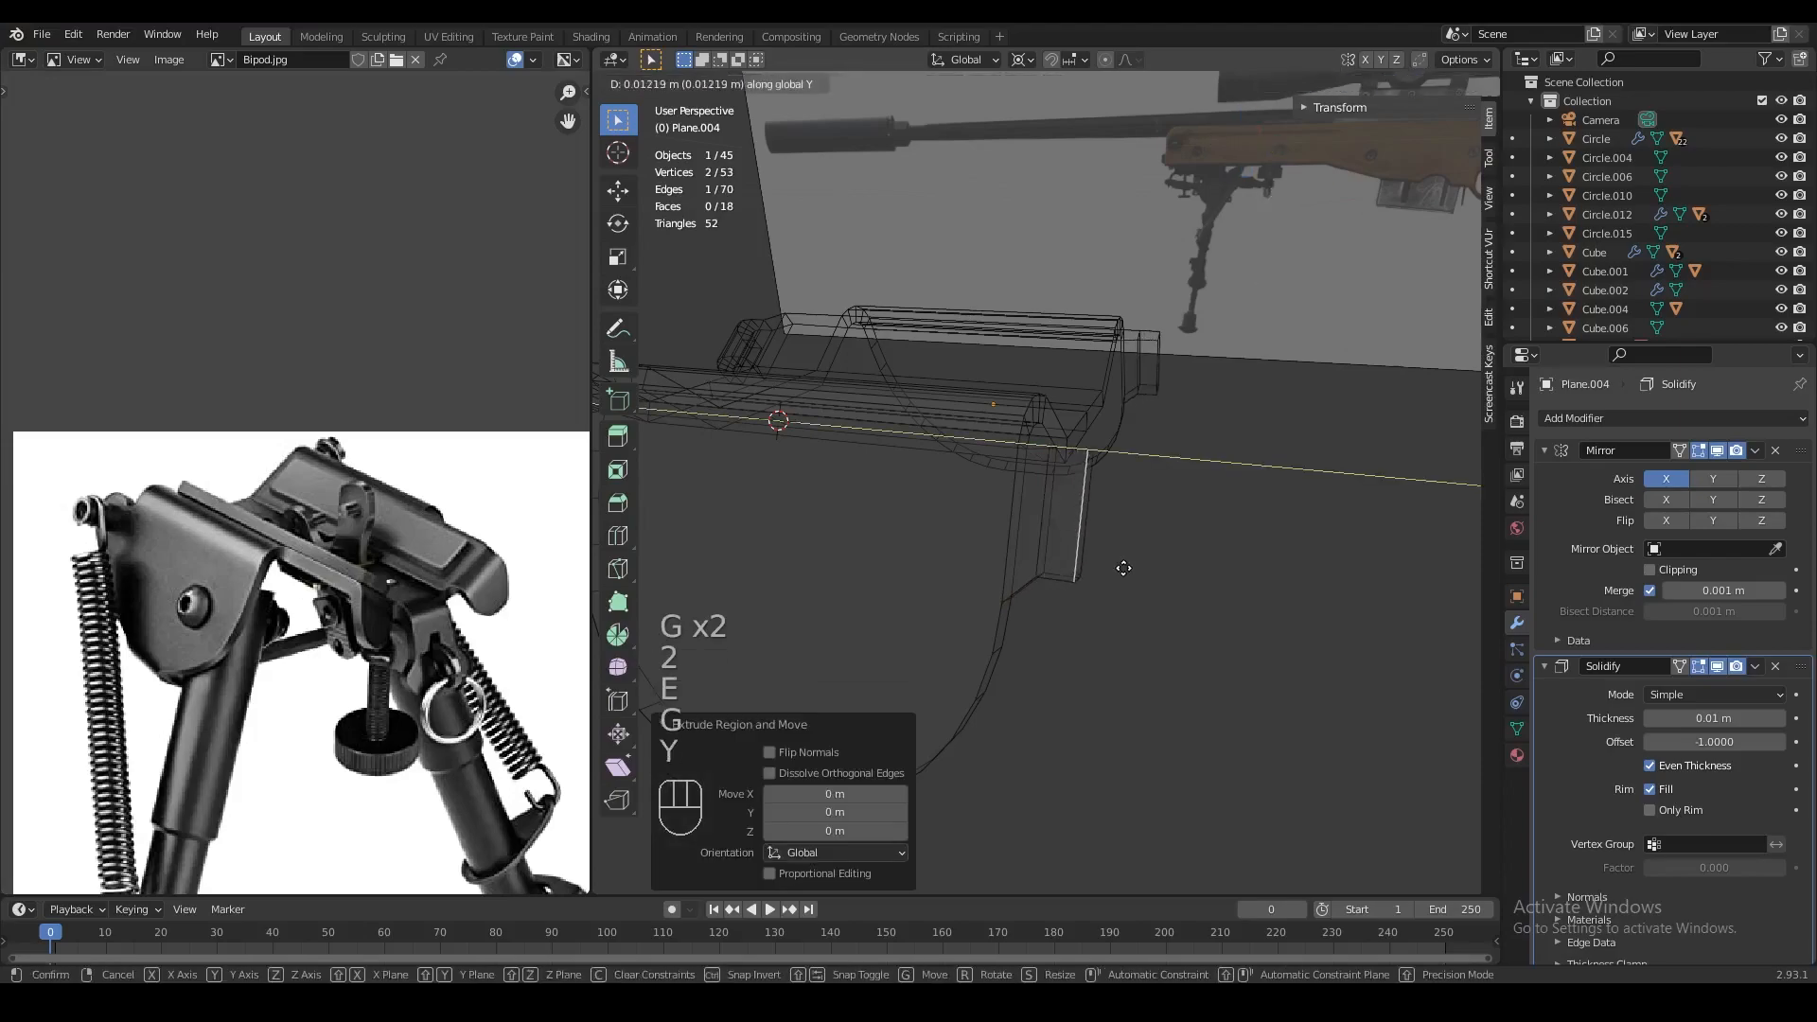
{"action": "left_click", "coordinate": [1163, 582]}
Slide the tab's inner edge toward the panel and bevel it with a width of 0.00485 m and 4 segments
{"action": "key", "text": "z"}
{"action": "key", "text": "2"}
{"action": "key", "text": "g"}
{"action": "key", "text": "g"}
{"action": "left_click", "coordinate": [1086, 572]}
{"action": "key", "text": "g"}
{"action": "key", "text": "g"}
{"action": "left_click", "coordinate": [1061, 516]}
{"action": "key", "text": "ctrl+b"}
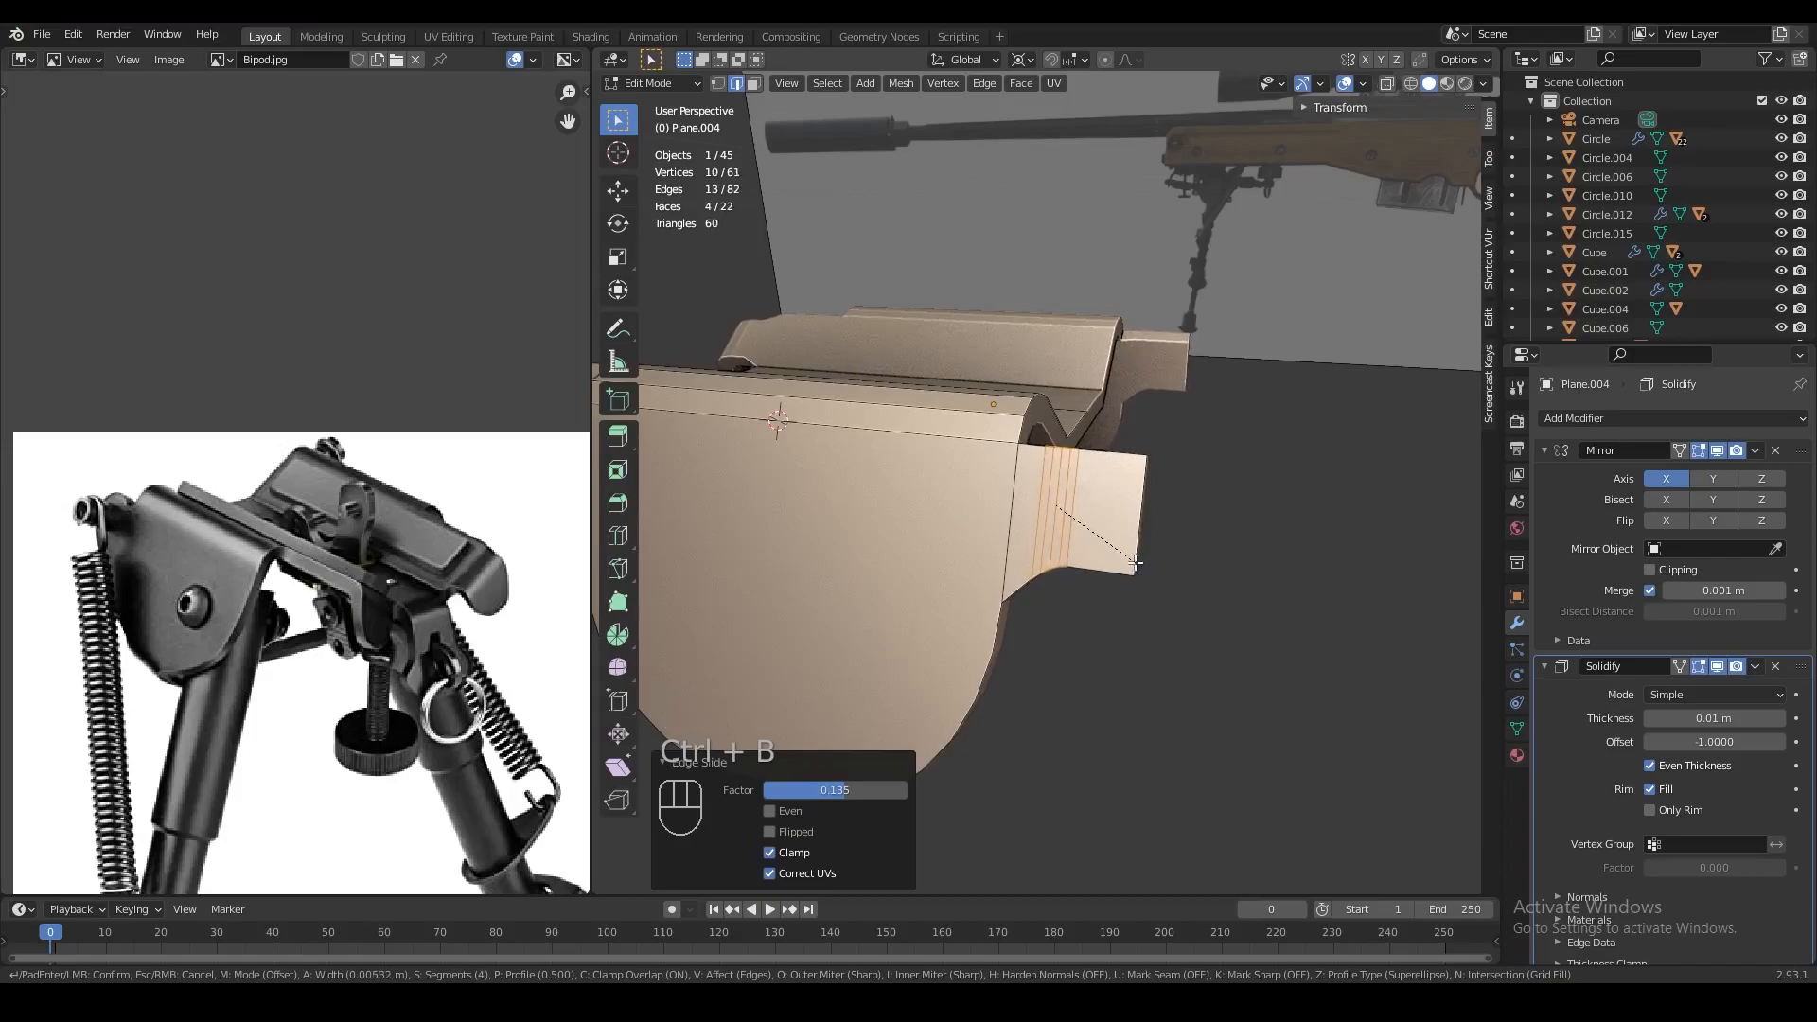
{"action": "left_click", "coordinate": [1136, 562]}
Move the beveled edges toward the panel along Y and slide the tab's end edge inward by a factor of 0.667
{"action": "key", "text": "g"}
{"action": "key", "text": "x"}
{"action": "key", "text": "g"}
{"action": "key", "text": "y"}
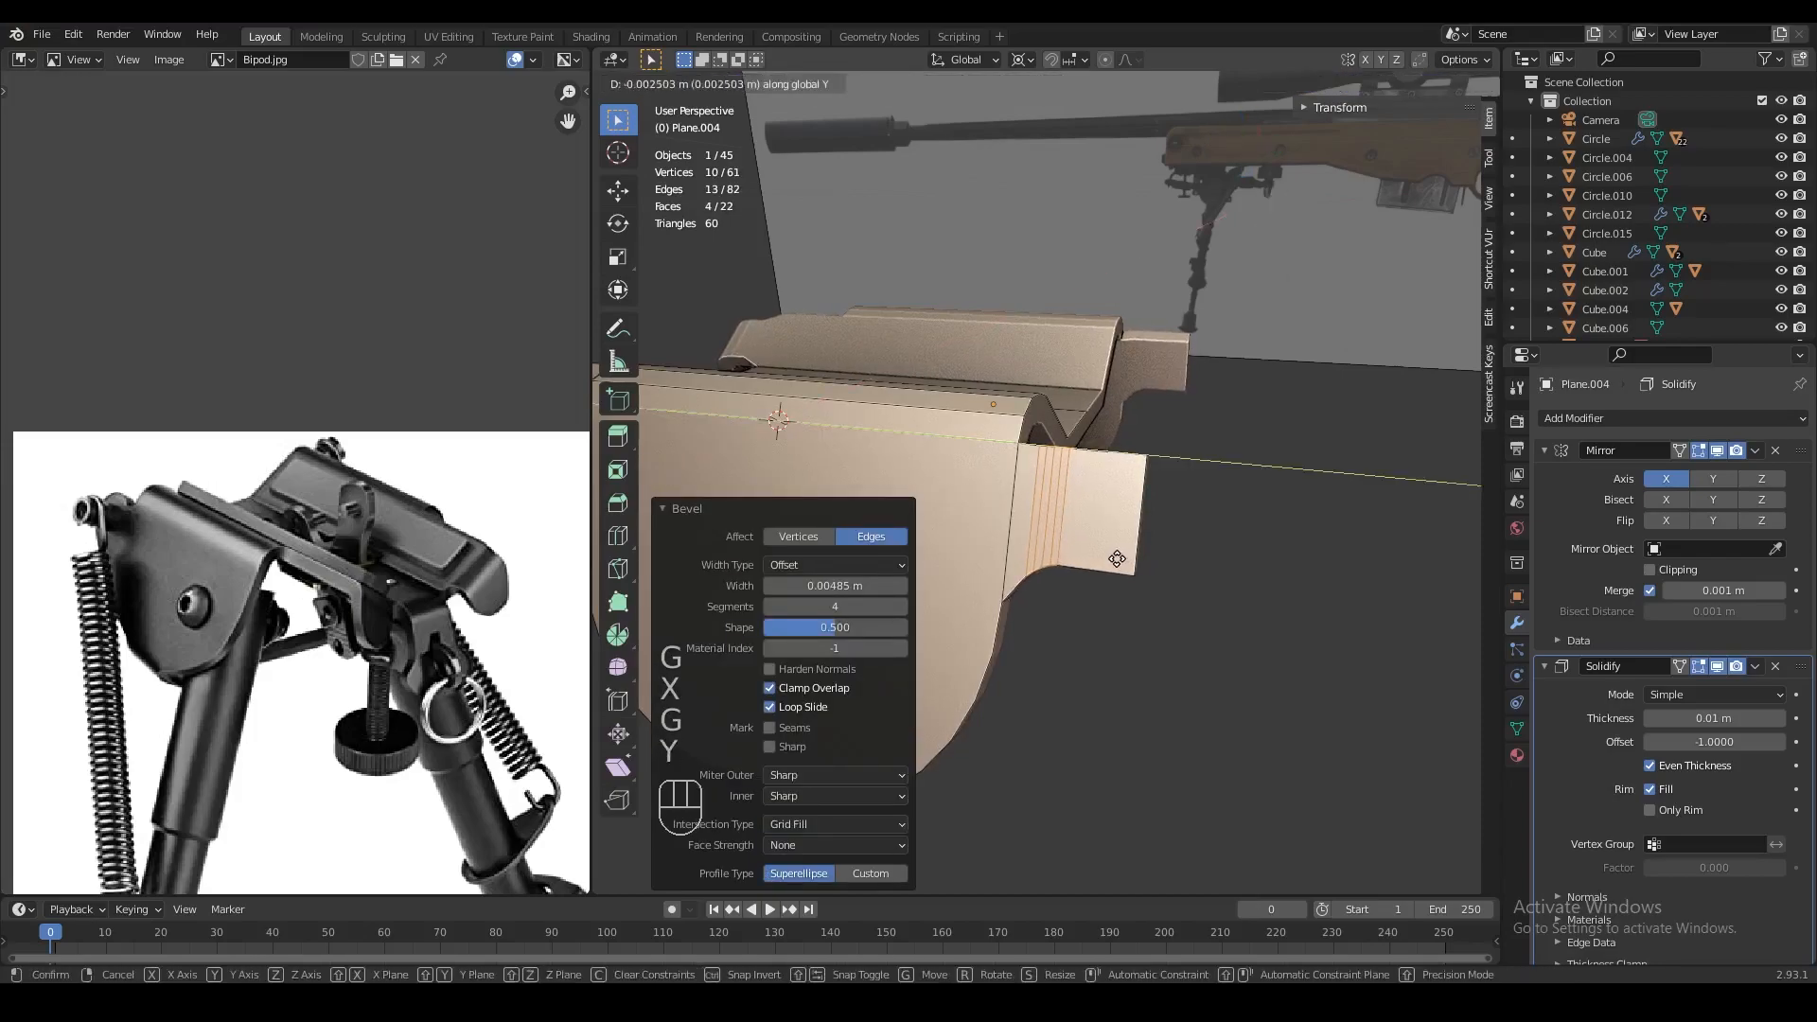
{"action": "left_click", "coordinate": [1099, 572]}
{"action": "right_click", "coordinate": [1133, 528]}
{"action": "key", "text": "g"}
{"action": "key", "text": "g"}
{"action": "left_click", "coordinate": [1120, 528]}
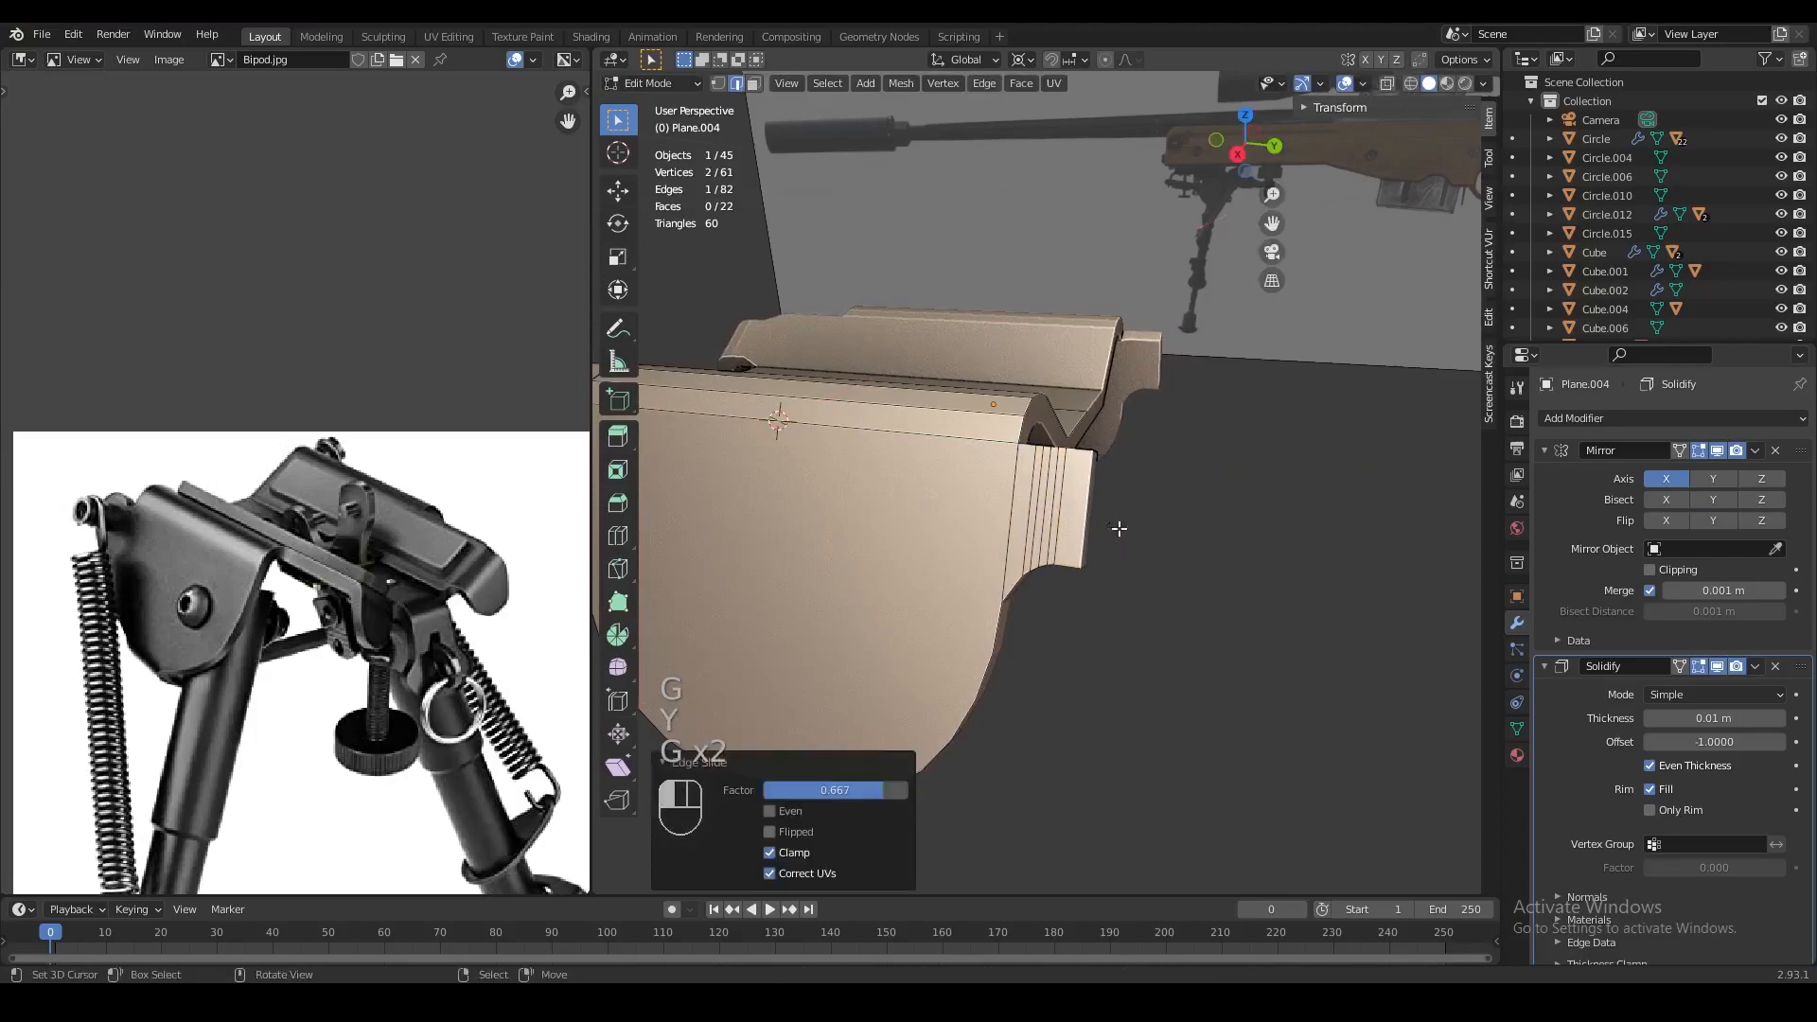
Extrude the tab's end edge about 0.036 m along the Y axis
{"action": "key", "text": "e"}
{"action": "right_click", "coordinate": [1120, 529]}
{"action": "key", "text": "g"}
{"action": "key", "text": "y"}
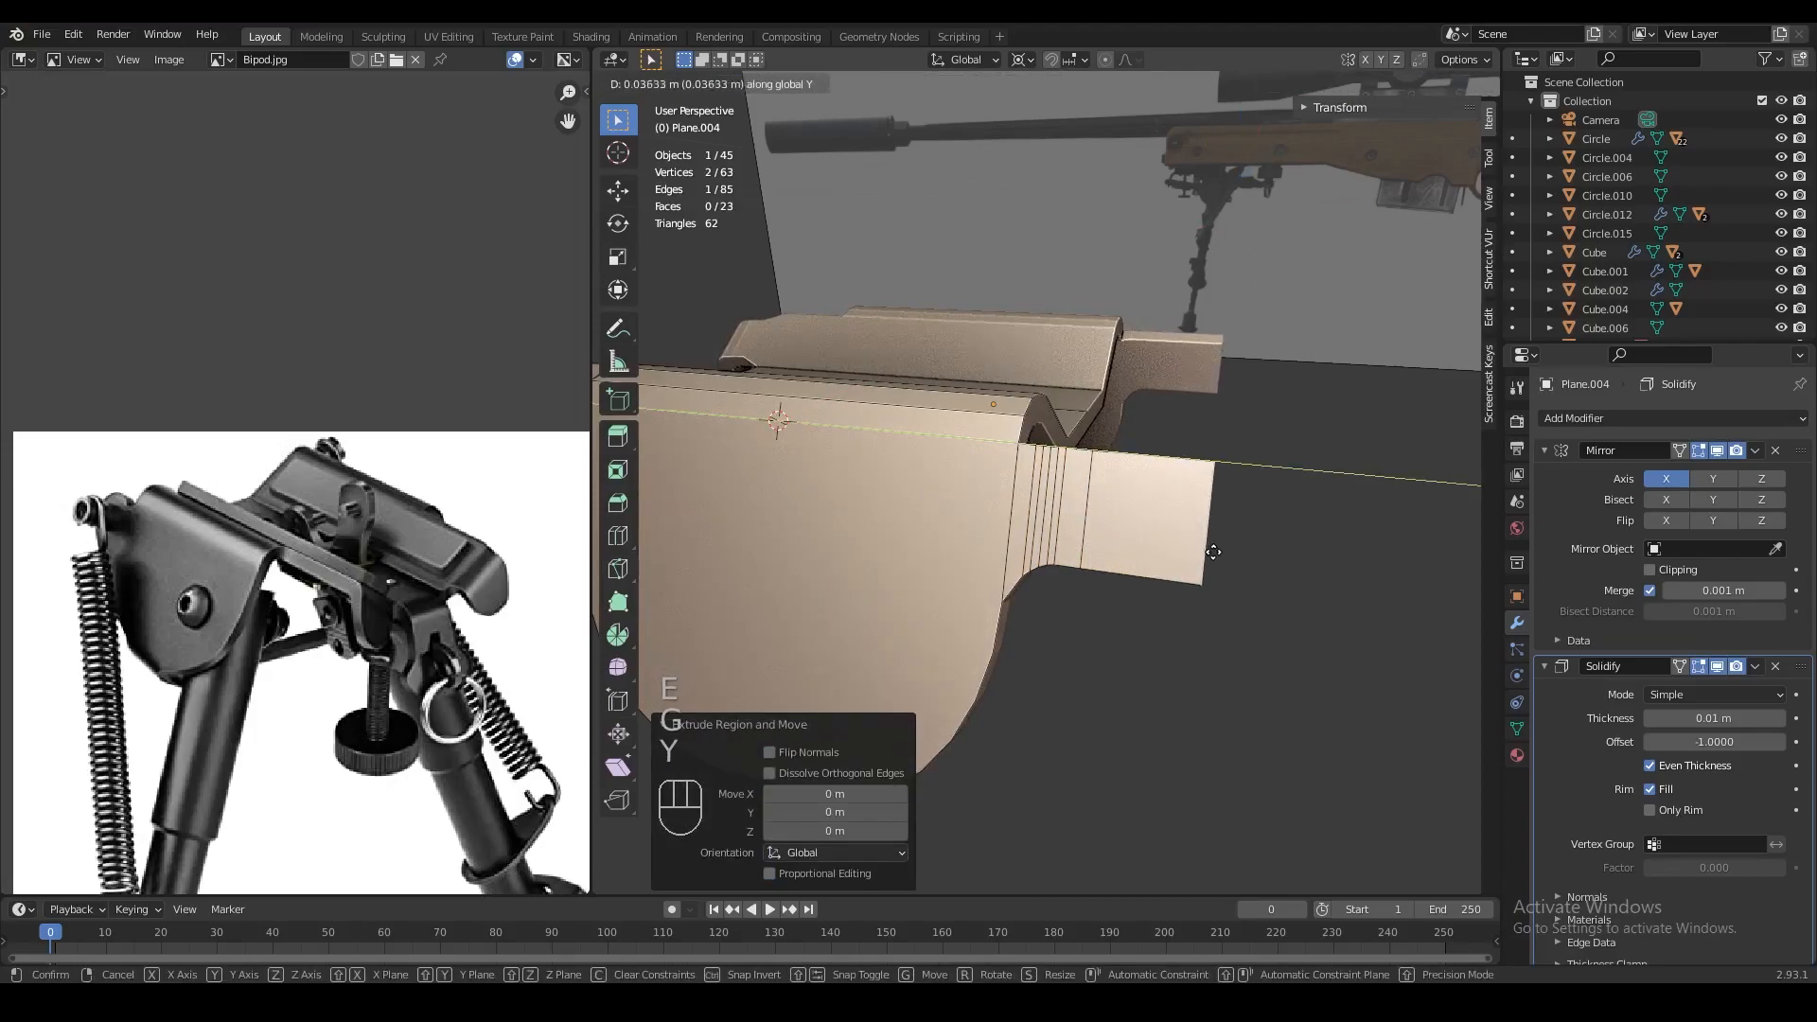
{"action": "left_click", "coordinate": [1215, 552]}
{"action": "key", "text": "2"}
{"action": "middle_click_drag", "start_coordinate": [1214, 551], "coordinate": [1107, 530]}
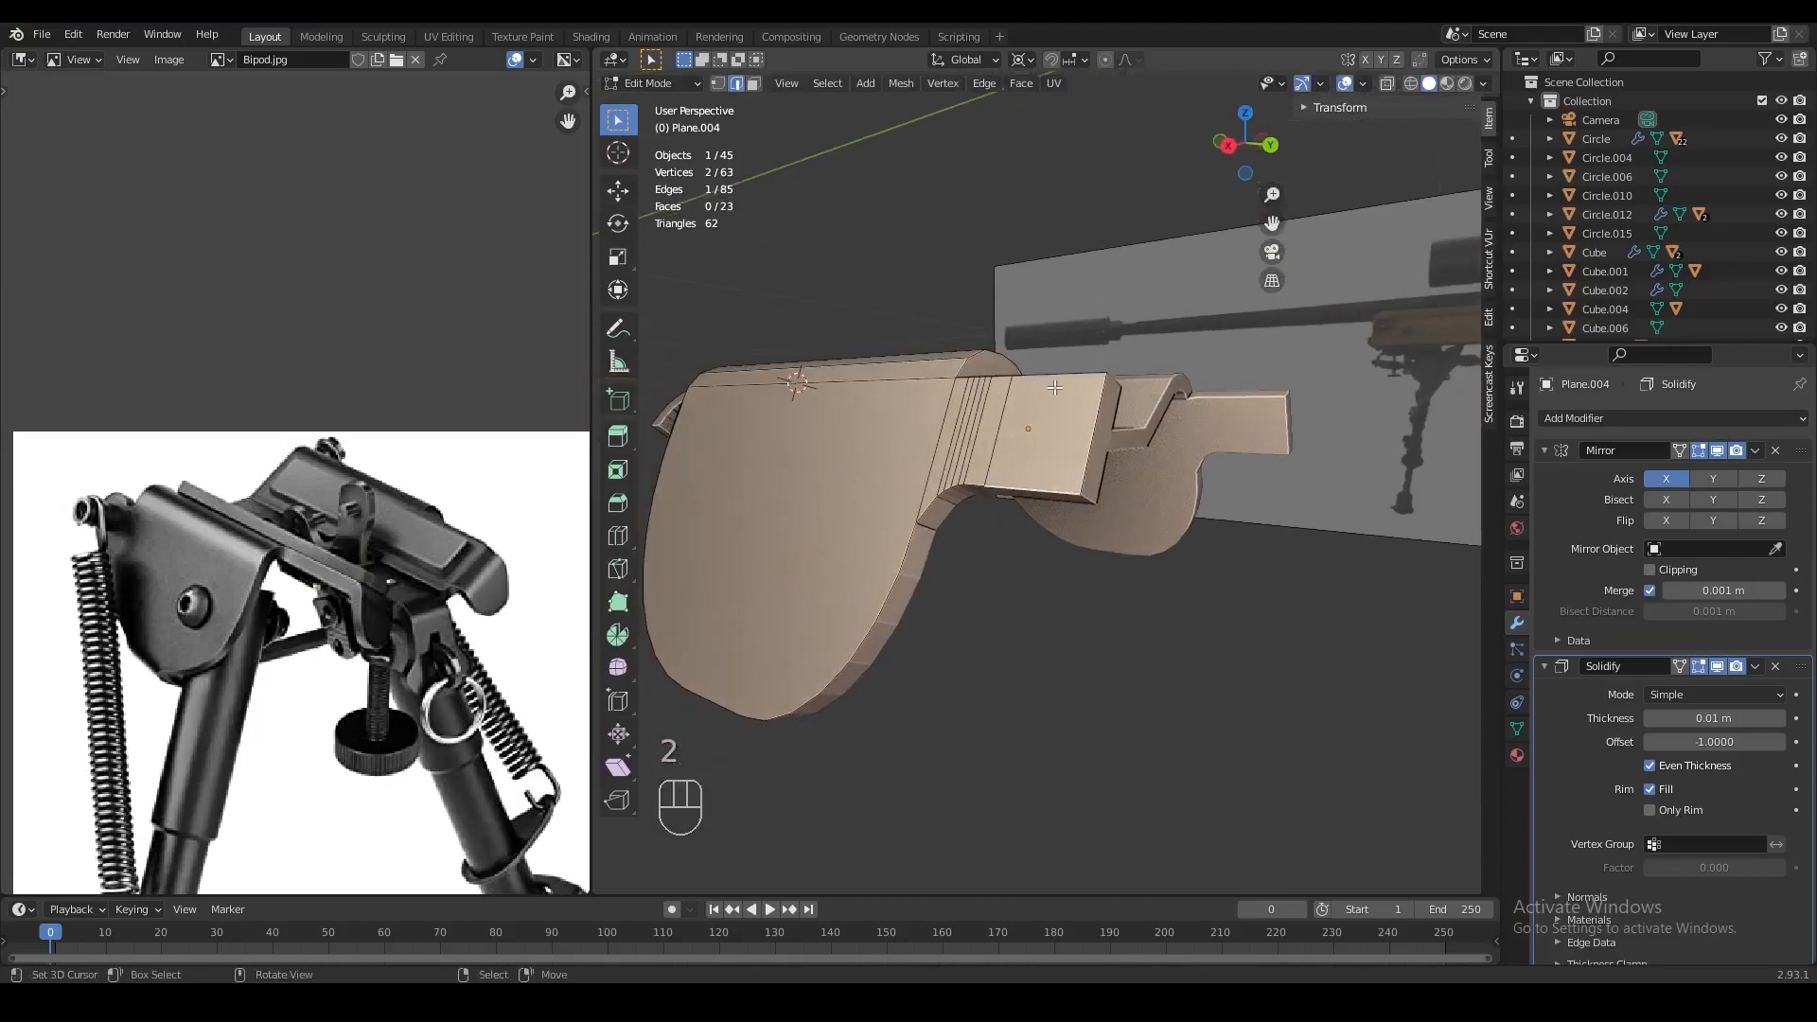
Snap the 3D cursor to the center of the tab's outer face
{"action": "key", "text": "shift+s"}
{"action": "key", "text": "2"}
{"action": "middle_click_drag", "start_coordinate": [1047, 432], "coordinate": [1117, 530]}
Try to extrude the tab's outer face and scale it around the 3D cursor
{"action": "key", "text": "e"}
{"action": "key", "text": "s"}
{"action": "key", "text": "shift+x"}
{"action": "right_click", "coordinate": [1183, 598]}
{"action": "key", "text": "s"}
{"action": "middle_click_drag", "start_coordinate": [1183, 599], "coordinate": [1041, 473]}
{"action": "key", "text": "shift+x"}
{"action": "key", "text": "shift+y"}
{"action": "left_click", "coordinate": [1240, 641]}
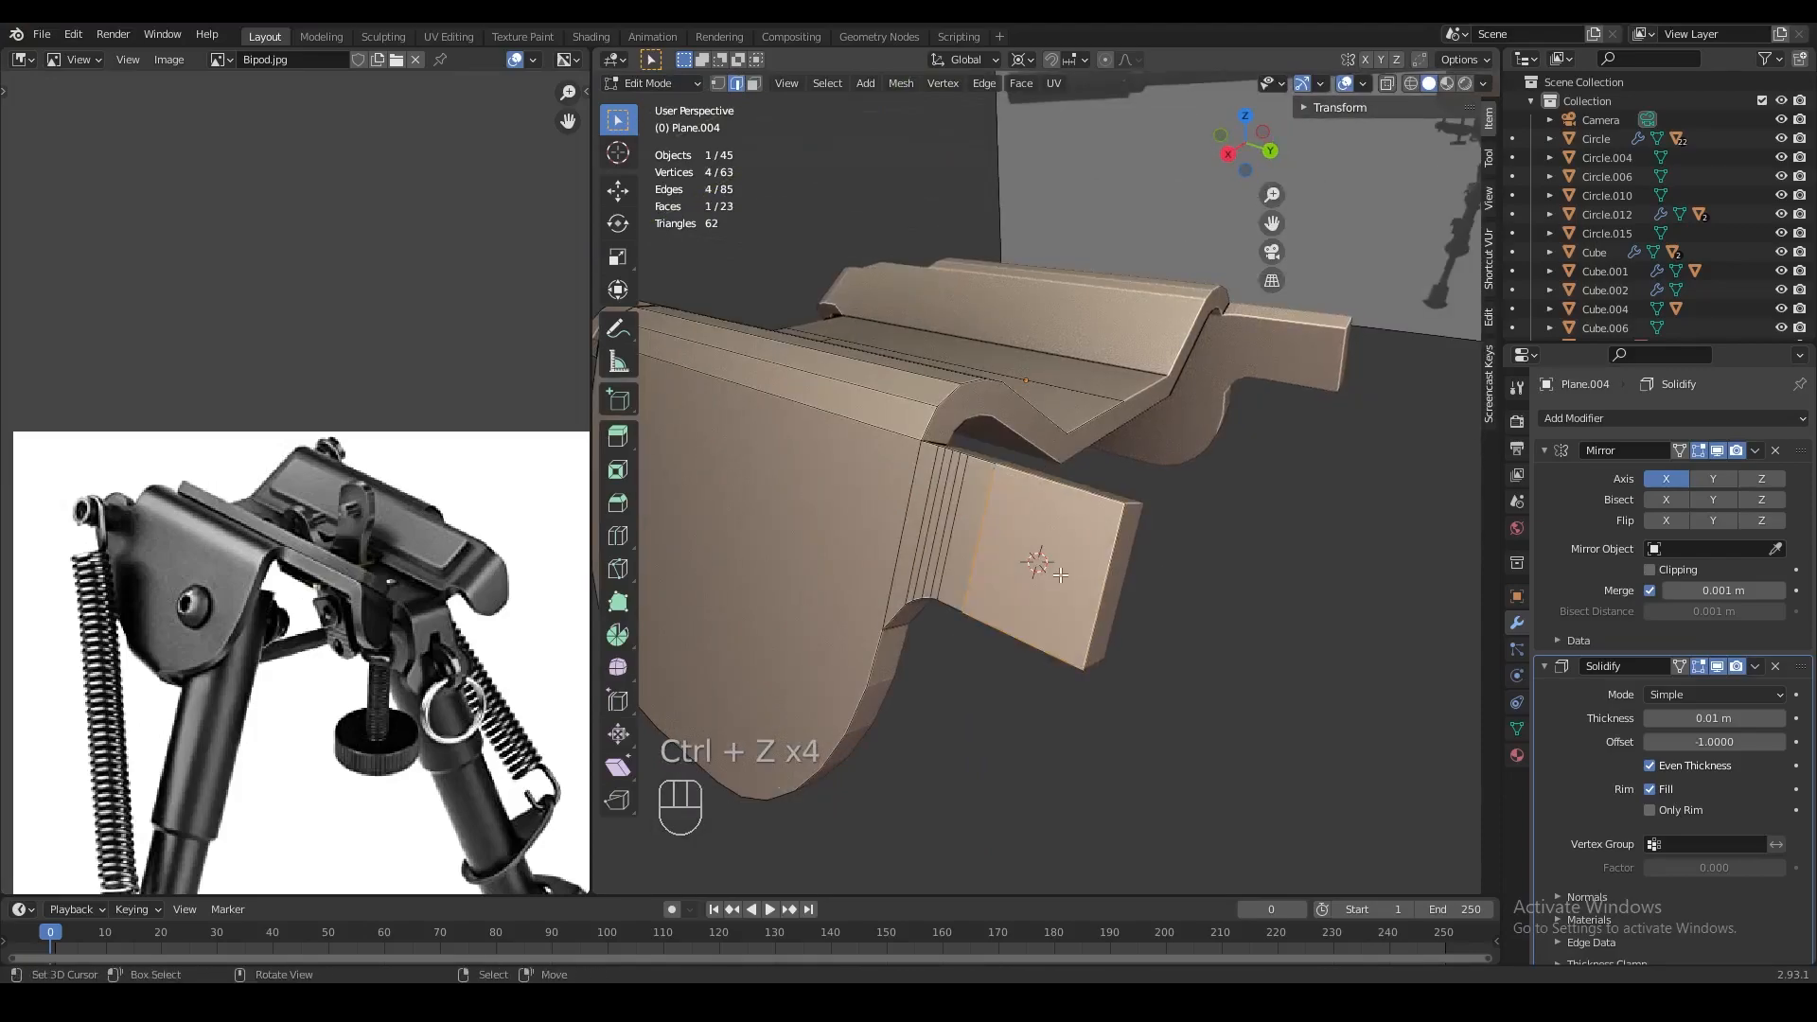
Extrude the upper and lower edges of the tab's outer face and scale them about 1.29 with the Y axis locked
{"action": "key", "text": "z"}
{"action": "key", "text": "z"}
{"action": "key", "text": "shift+s"}
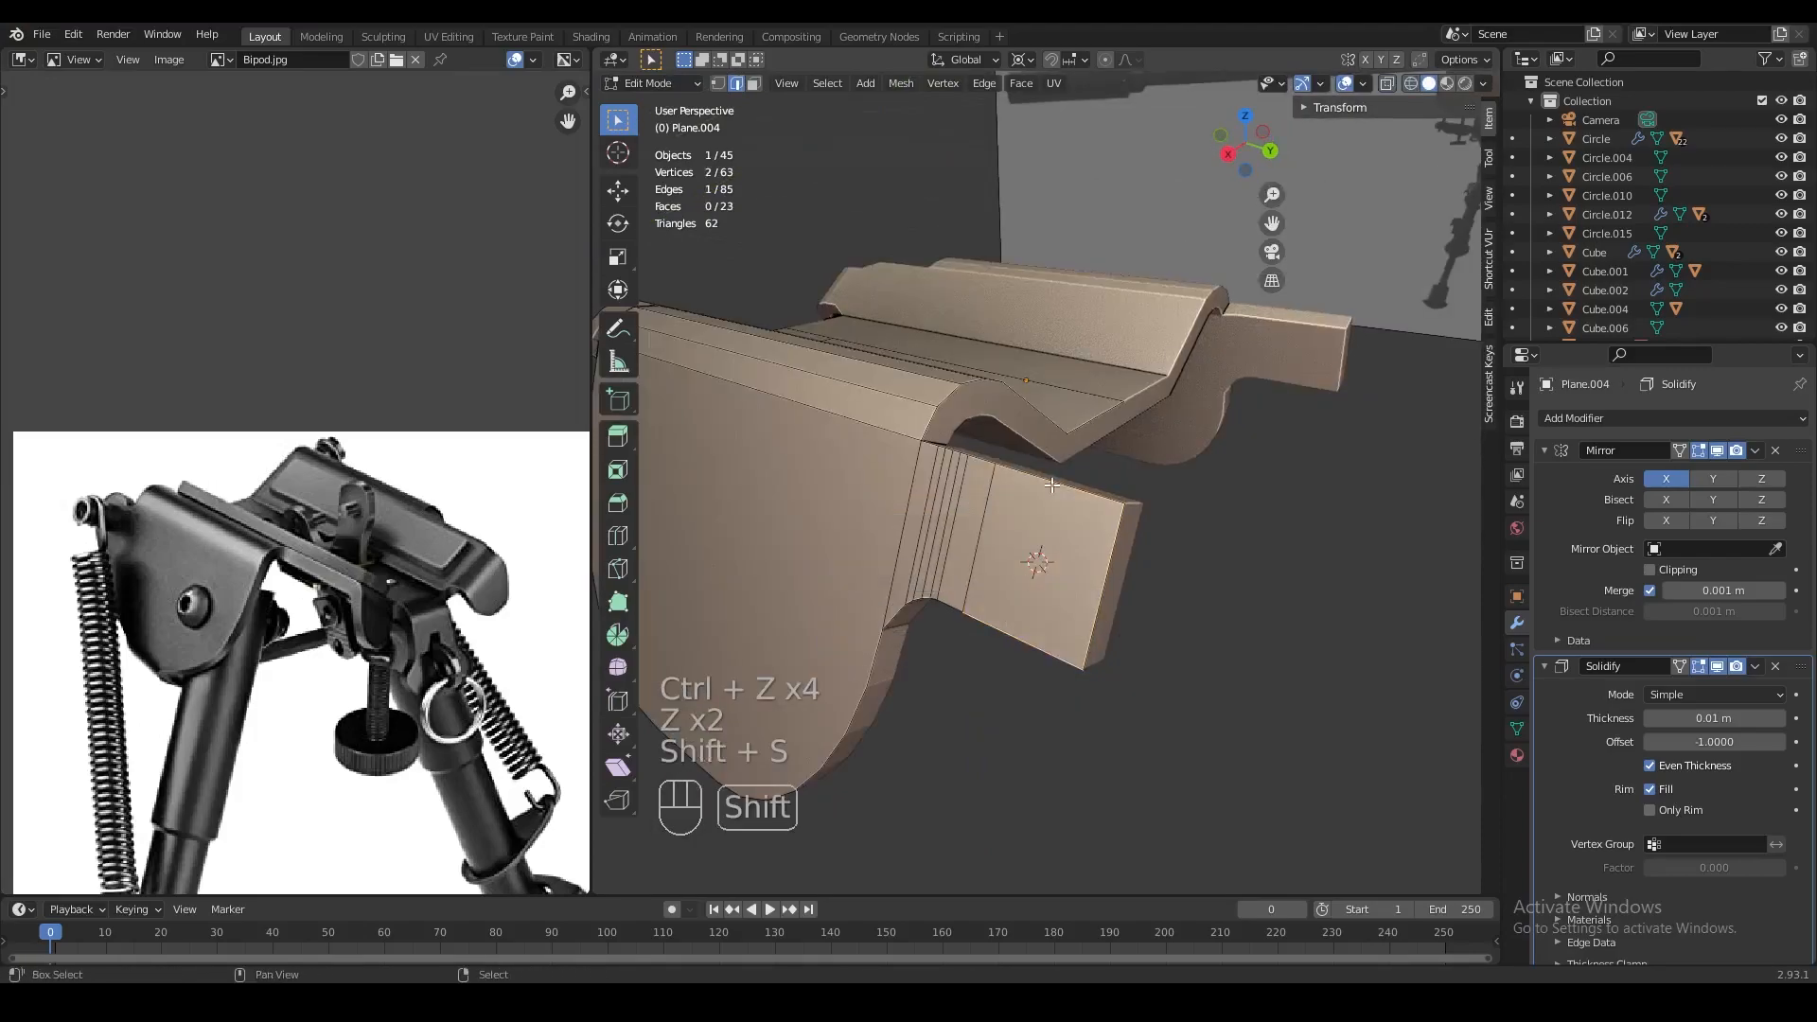
{"action": "key", "text": "e"}
{"action": "key", "text": "s"}
{"action": "key", "text": "shift+x"}
{"action": "key", "text": "shift+y"}
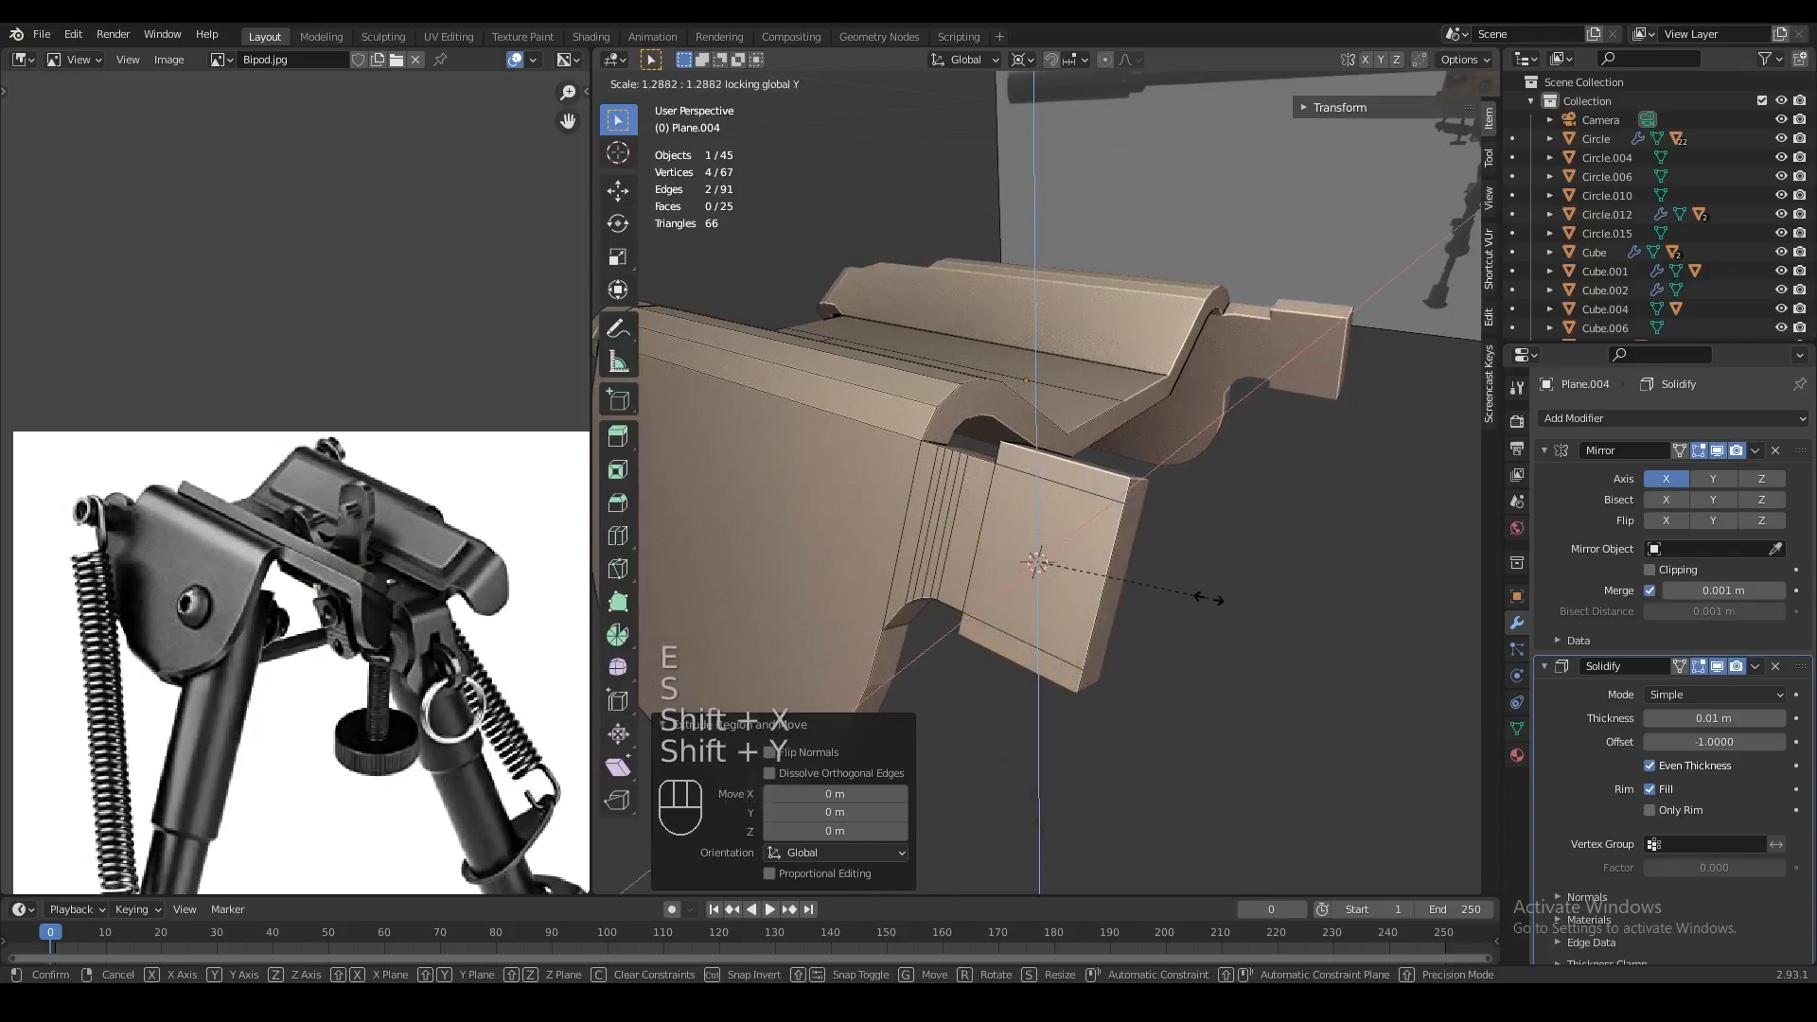
{"action": "left_click", "coordinate": [1218, 603]}
Select the corner vertices of the widened tab end and round them with a vertex bevel
{"action": "key", "text": "Tab"}
{"action": "middle_click_drag", "start_coordinate": [1180, 582], "coordinate": [1359, 621]}
{"action": "key", "text": "Tab"}
{"action": "key", "text": "1"}
{"action": "key", "text": "z"}
{"action": "right_click", "coordinate": [1378, 396], "text": "shift"}
{"action": "key", "text": "ctrl+b"}
{"action": "left_click", "coordinate": [1232, 636]}
{"action": "left_click", "coordinate": [799, 537]}
Return to solid shading in Object Mode and save the file with the rounded tab
{"action": "mouse_move", "coordinate": [1168, 574]}
{"action": "middle_mouse_down"}
{"action": "mouse_move", "coordinate": [1018, 553]}
{"action": "mouse_move", "coordinate": [645, 553]}
{"action": "middle_mouse_up"}
{"action": "key", "text": "z"}
{"action": "key", "text": "z"}
{"action": "key", "text": "Tab"}
{"action": "key", "text": "z"}
{"action": "key", "text": "ctrl+s"}
Compare the mount's side panels and tabs with the bipod reference photo, saving the file along the way
{"action": "middle_click_drag", "start_coordinate": [123, 525], "coordinate": [259, 427], "text": "shift"}
{"action": "scroll", "coordinate": [252, 423], "scroll_direction": "down", "scroll_amount": 2}
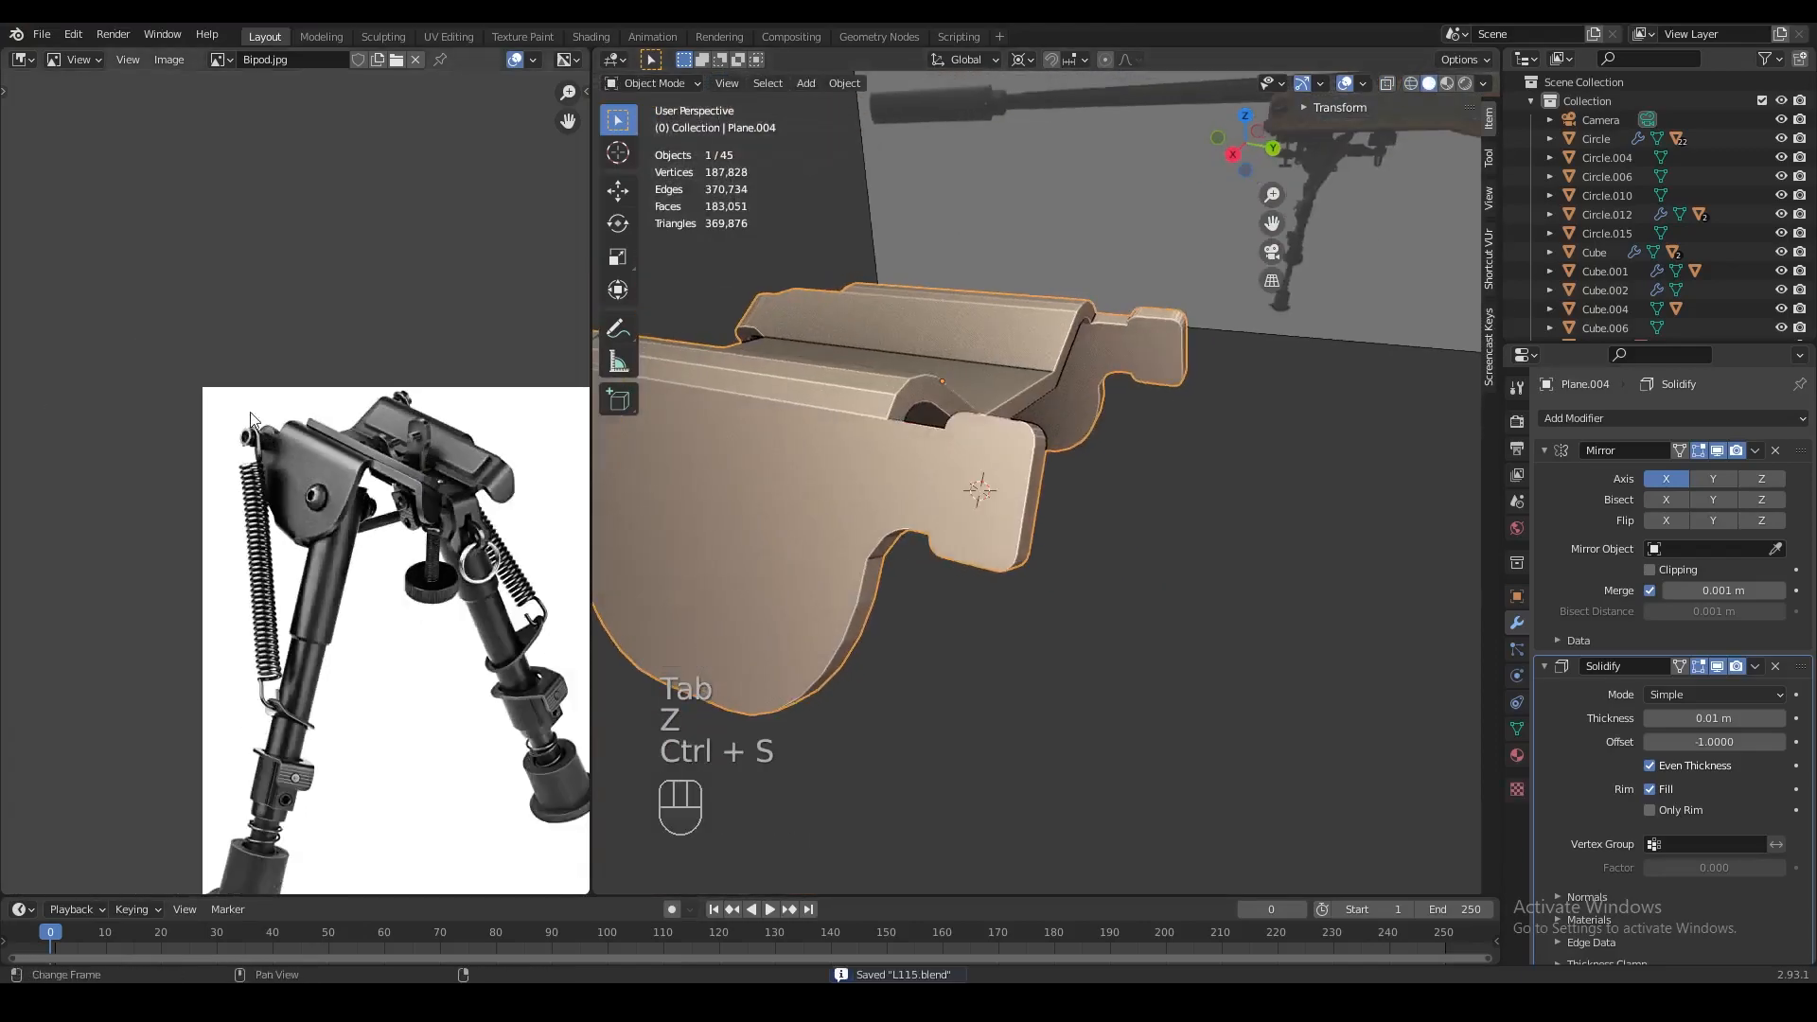
{"action": "scroll", "coordinate": [1009, 543], "scroll_direction": "down", "scroll_amount": 4}
{"action": "middle_click_drag", "start_coordinate": [1009, 543], "coordinate": [909, 586]}
{"action": "scroll", "coordinate": [424, 592], "scroll_direction": "down", "scroll_amount": 1}
{"action": "key", "text": "ctrl+s"}
{"action": "scroll", "coordinate": [914, 567], "scroll_direction": "down", "scroll_amount": 3}
{"action": "scroll", "coordinate": [903, 568], "scroll_direction": "up", "scroll_amount": 2}
{"action": "scroll", "coordinate": [384, 536], "scroll_direction": "up", "scroll_amount": 4}
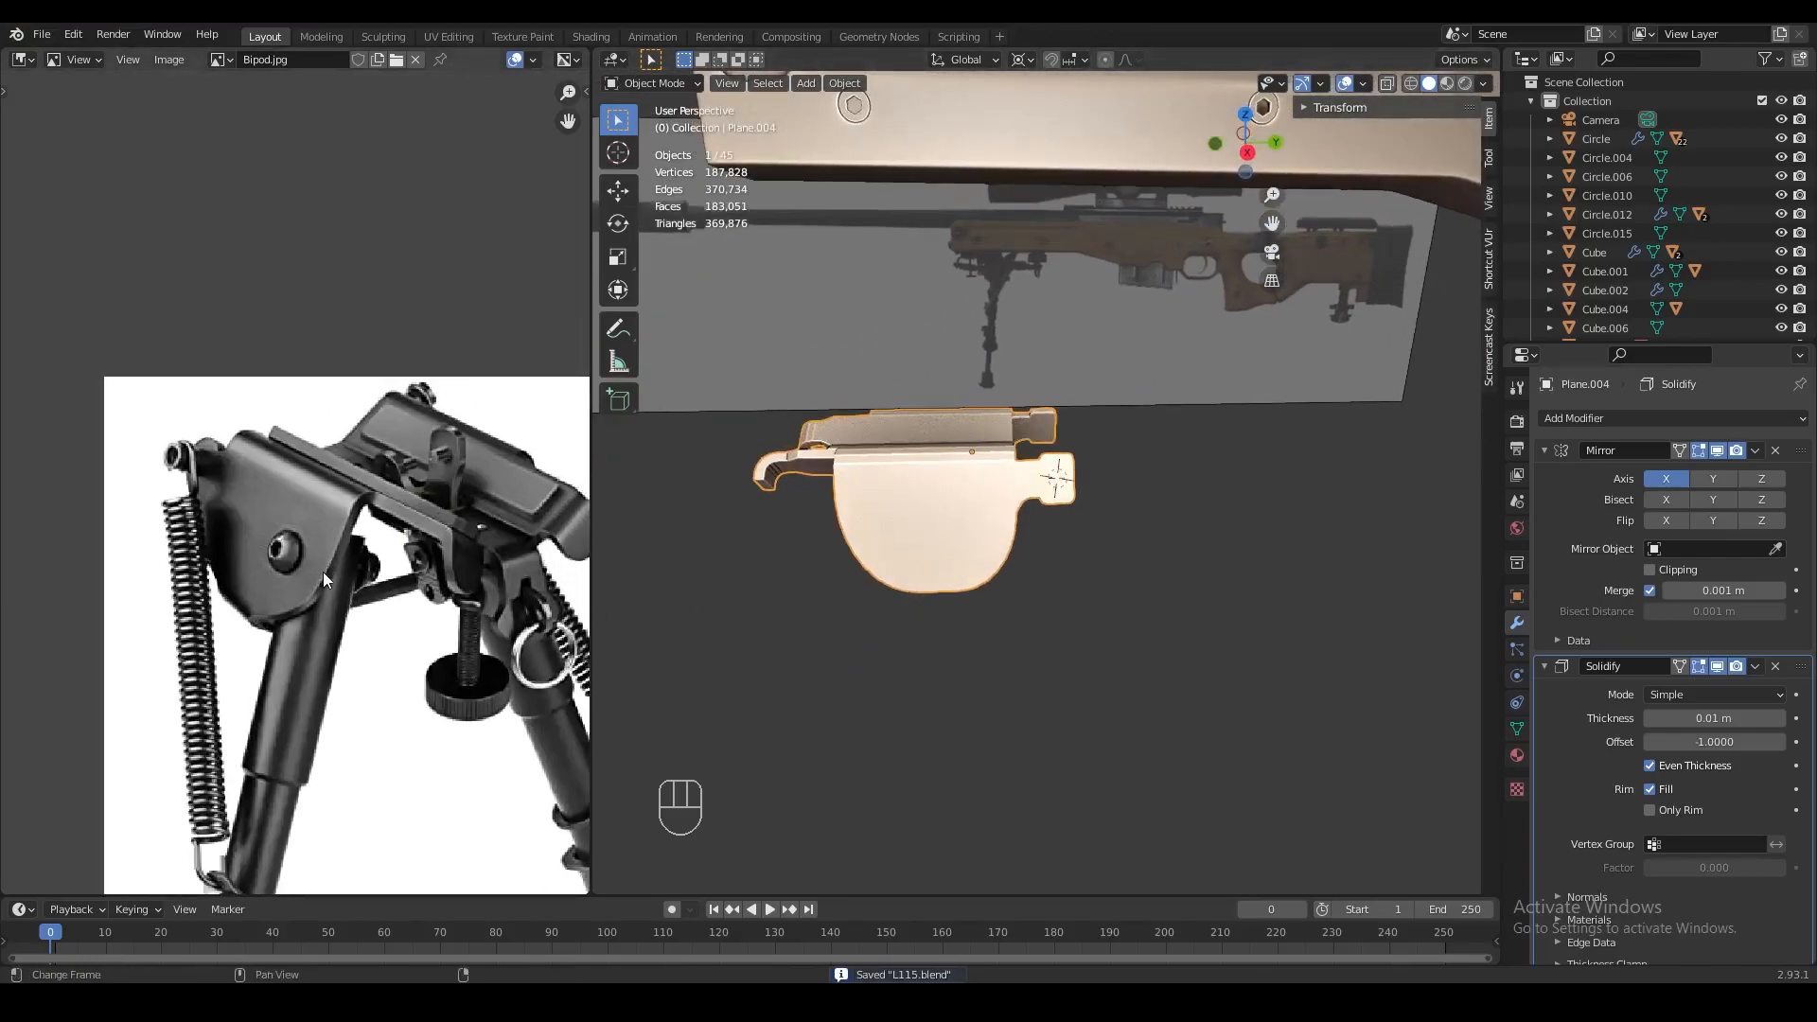
{"action": "middle_click_drag", "start_coordinate": [502, 626], "coordinate": [451, 613], "text": "shift"}
{"action": "middle_click_drag", "start_coordinate": [478, 536], "coordinate": [446, 544]}
{"action": "middle_click_drag", "start_coordinate": [993, 546], "coordinate": [1006, 583]}
{"action": "scroll", "coordinate": [969, 530], "scroll_direction": "up", "scroll_amount": 5}
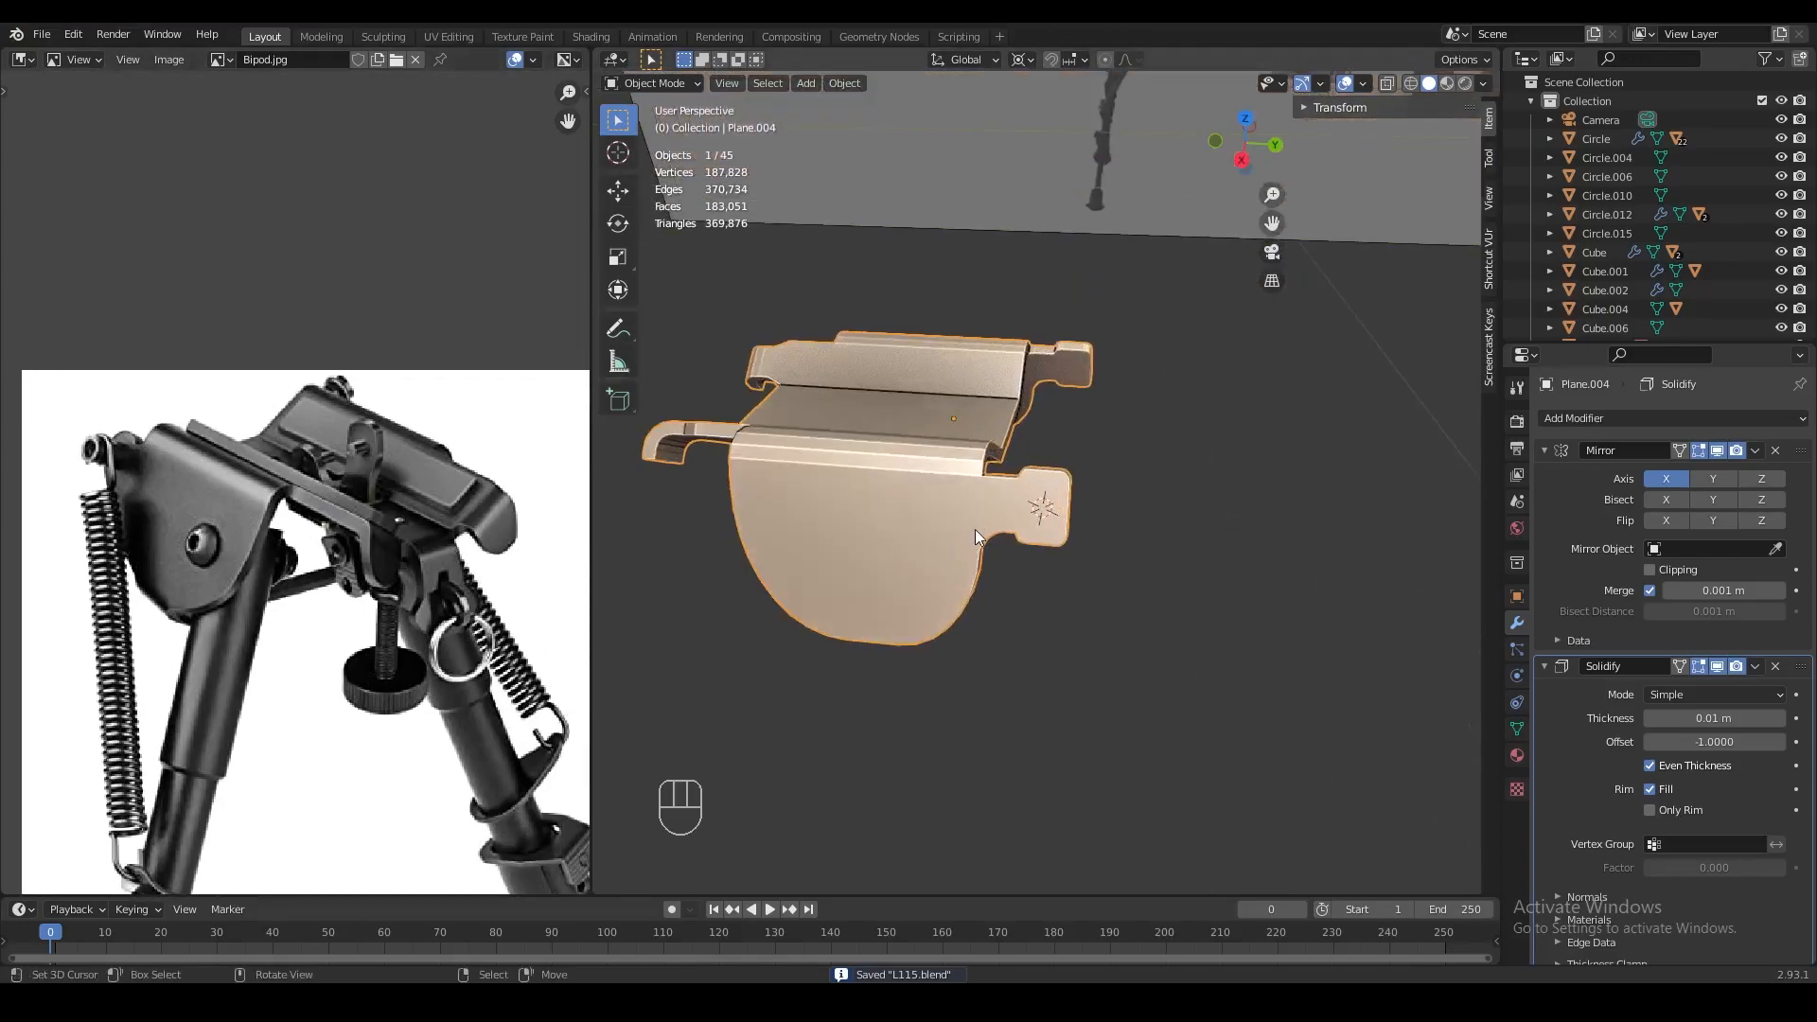
Snap the 3D cursor to the middle of the base plate and return to Object Mode
{"action": "key", "text": "Tab"}
{"action": "scroll", "coordinate": [455, 506], "scroll_direction": "up", "scroll_amount": 2}
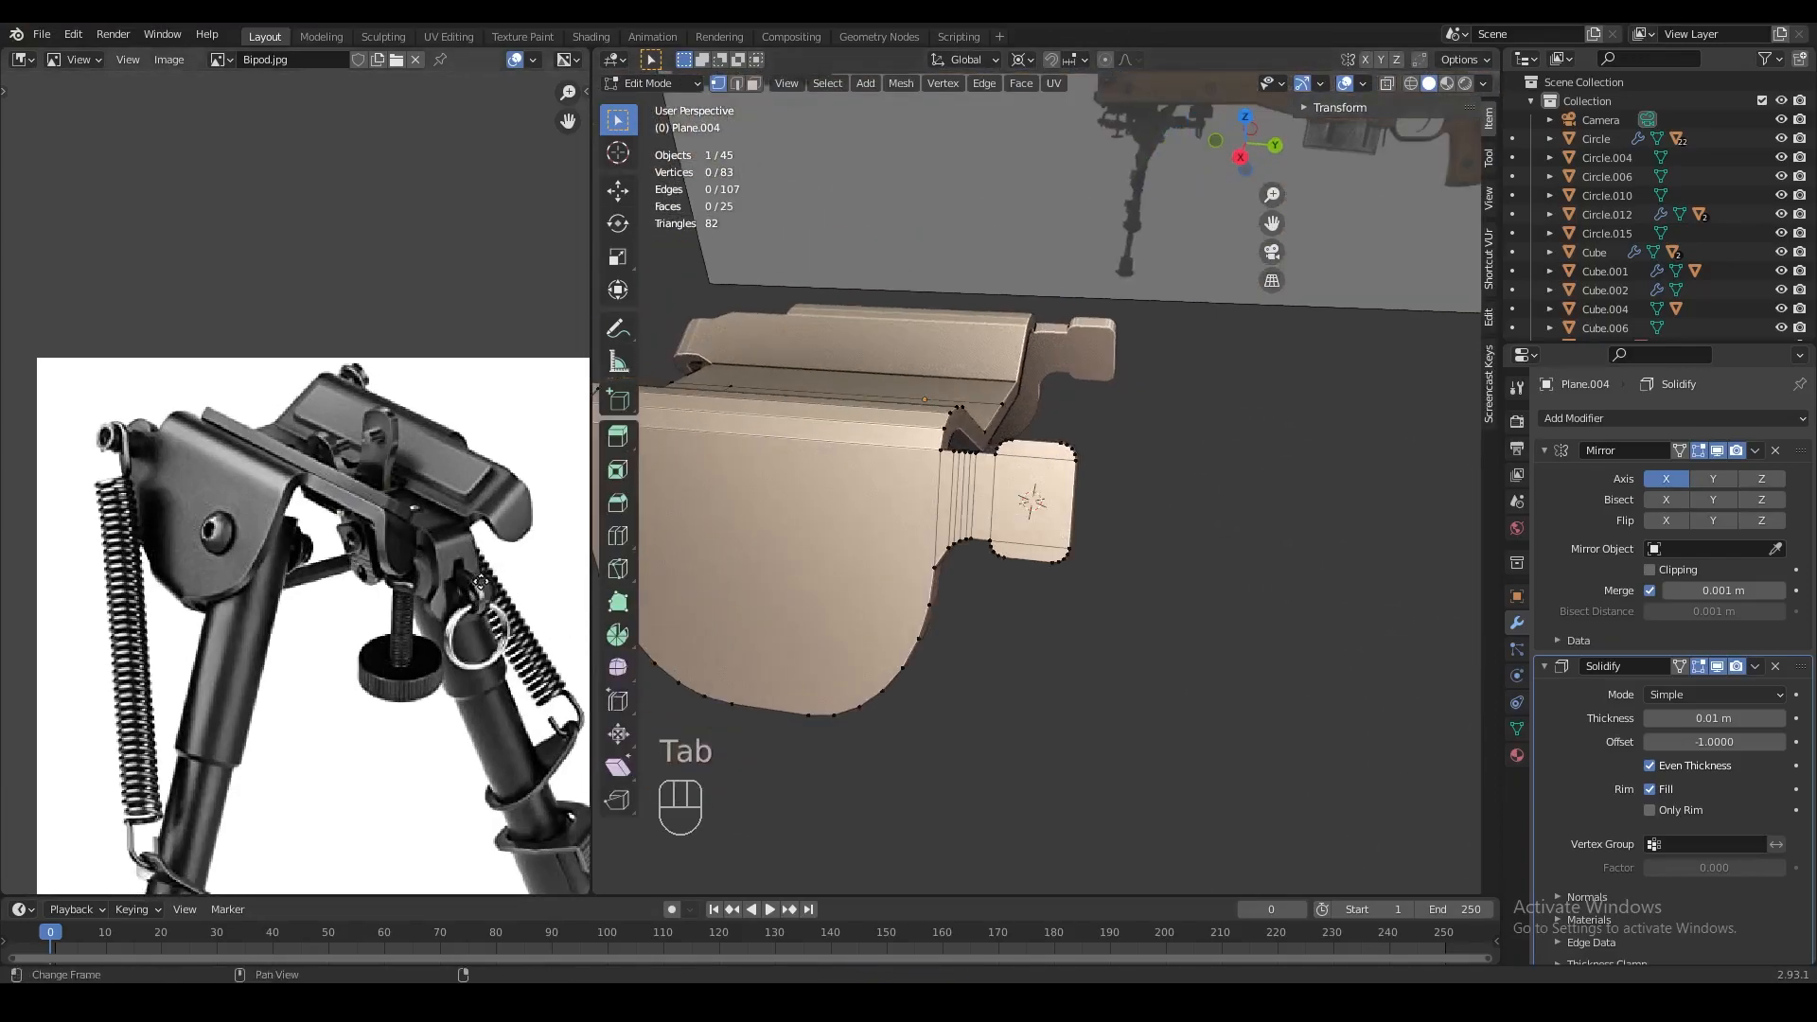
{"action": "scroll", "coordinate": [451, 540], "scroll_direction": "up", "scroll_amount": 1}
{"action": "middle_click_drag", "start_coordinate": [822, 452], "coordinate": [844, 467]}
{"action": "scroll", "coordinate": [904, 461], "scroll_direction": "up", "scroll_amount": 3}
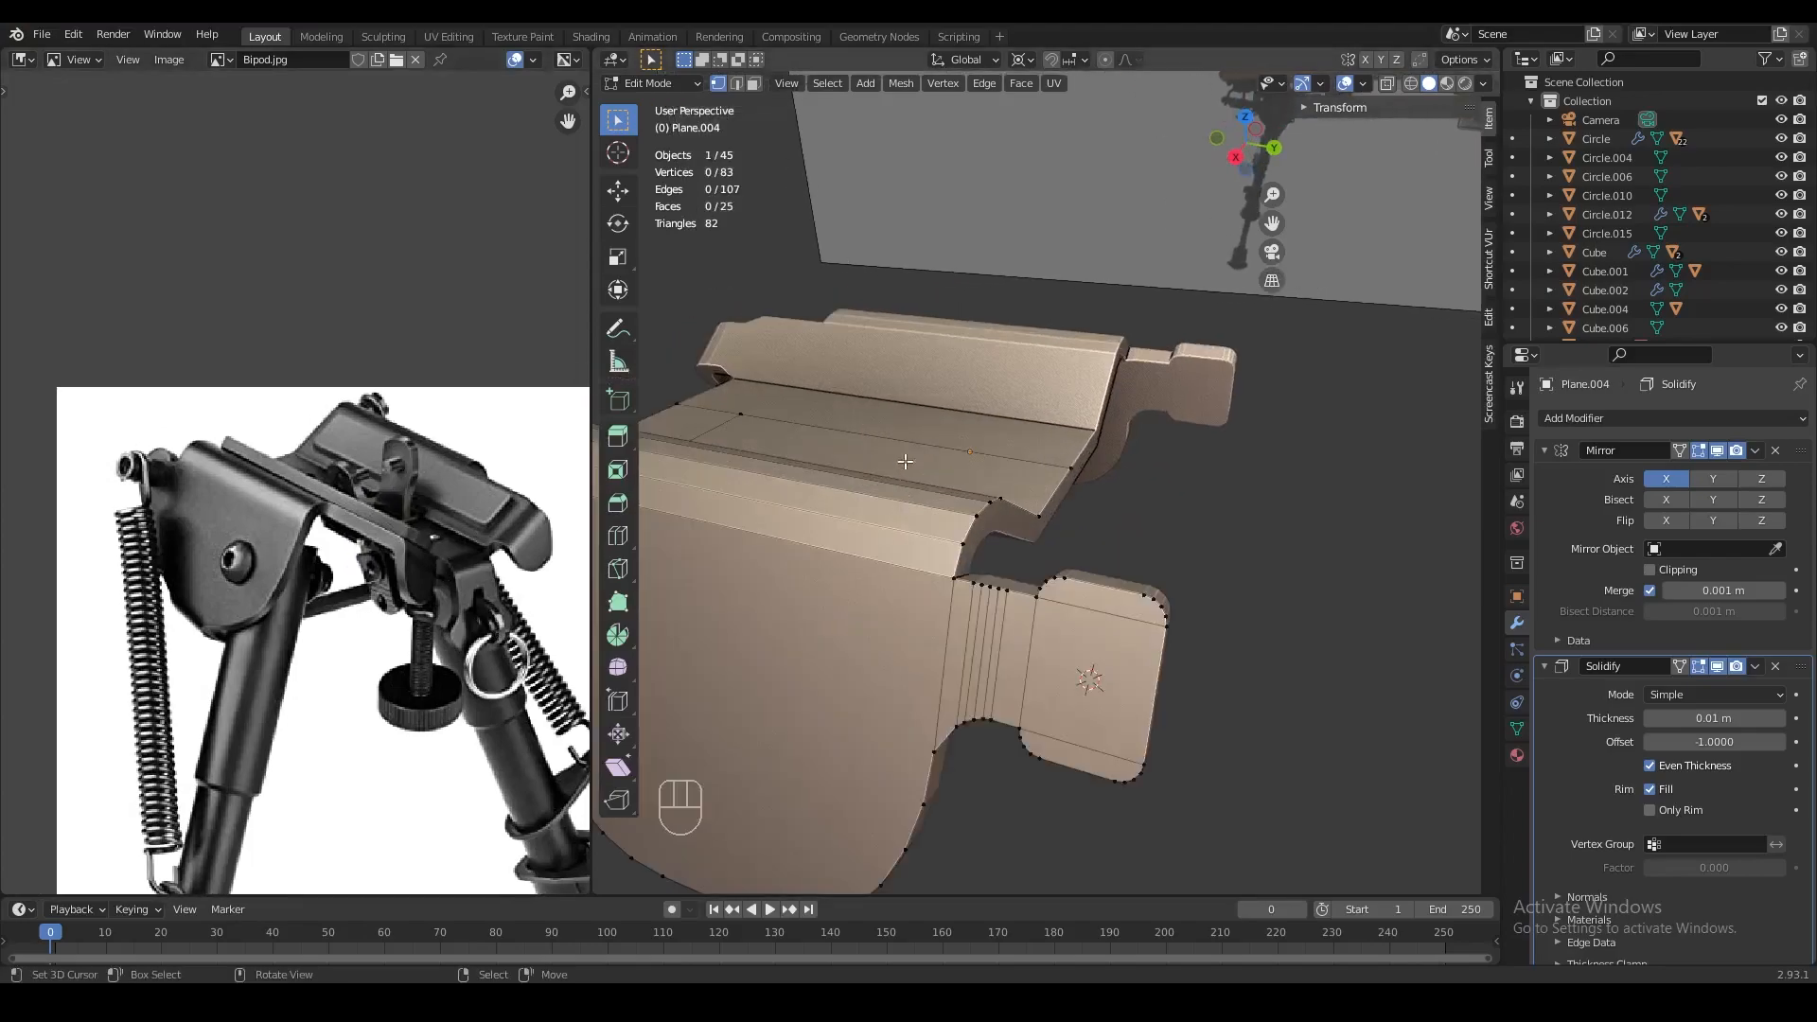
{"action": "key", "text": "Tab"}
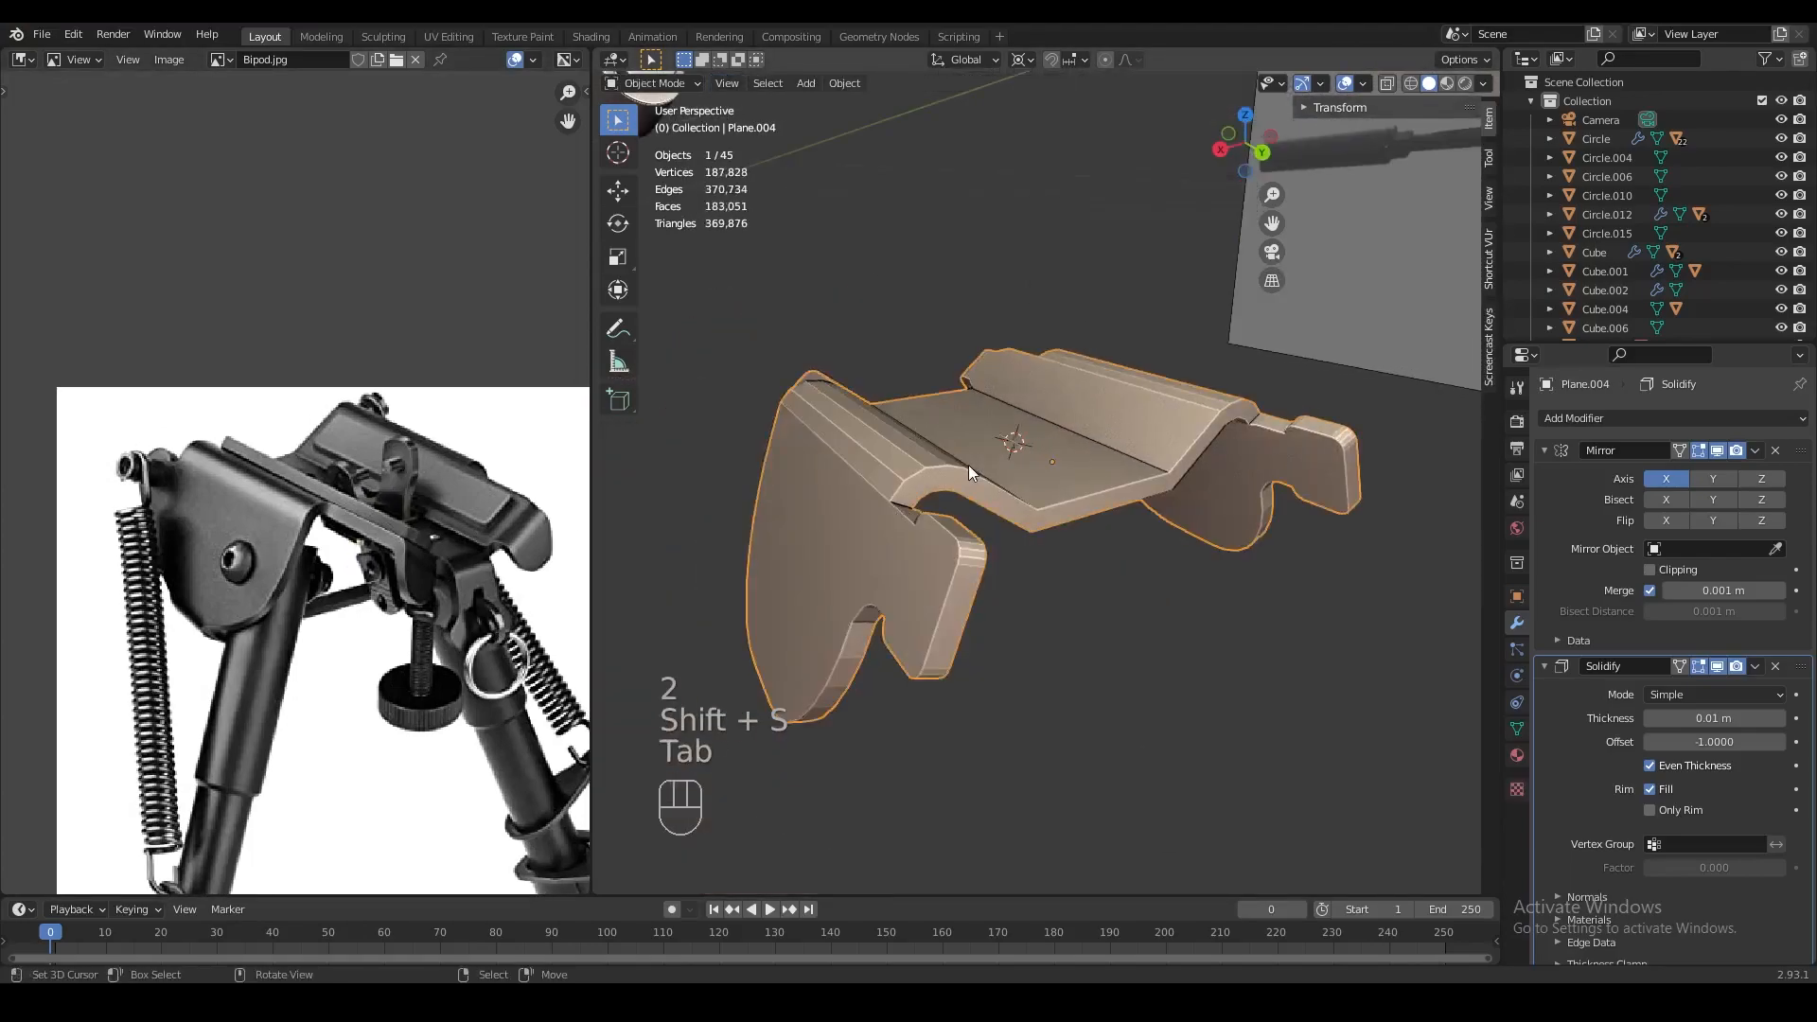
Examine the mount's shape in Edit Mode and Object Mode and save the file
{"action": "middle_click_drag", "start_coordinate": [752, 470], "coordinate": [873, 611]}
{"action": "key", "text": "Tab"}
{"action": "key", "text": "Tab"}
{"action": "scroll", "coordinate": [909, 585], "scroll_direction": "up", "scroll_amount": 1}
{"action": "key", "text": "Tab"}
{"action": "scroll", "coordinate": [944, 561], "scroll_direction": "down", "scroll_amount": 2}
{"action": "scroll", "coordinate": [946, 566], "scroll_direction": "down", "scroll_amount": 1}
{"action": "key", "text": "ctrl+s"}
{"action": "key", "text": "Tab"}
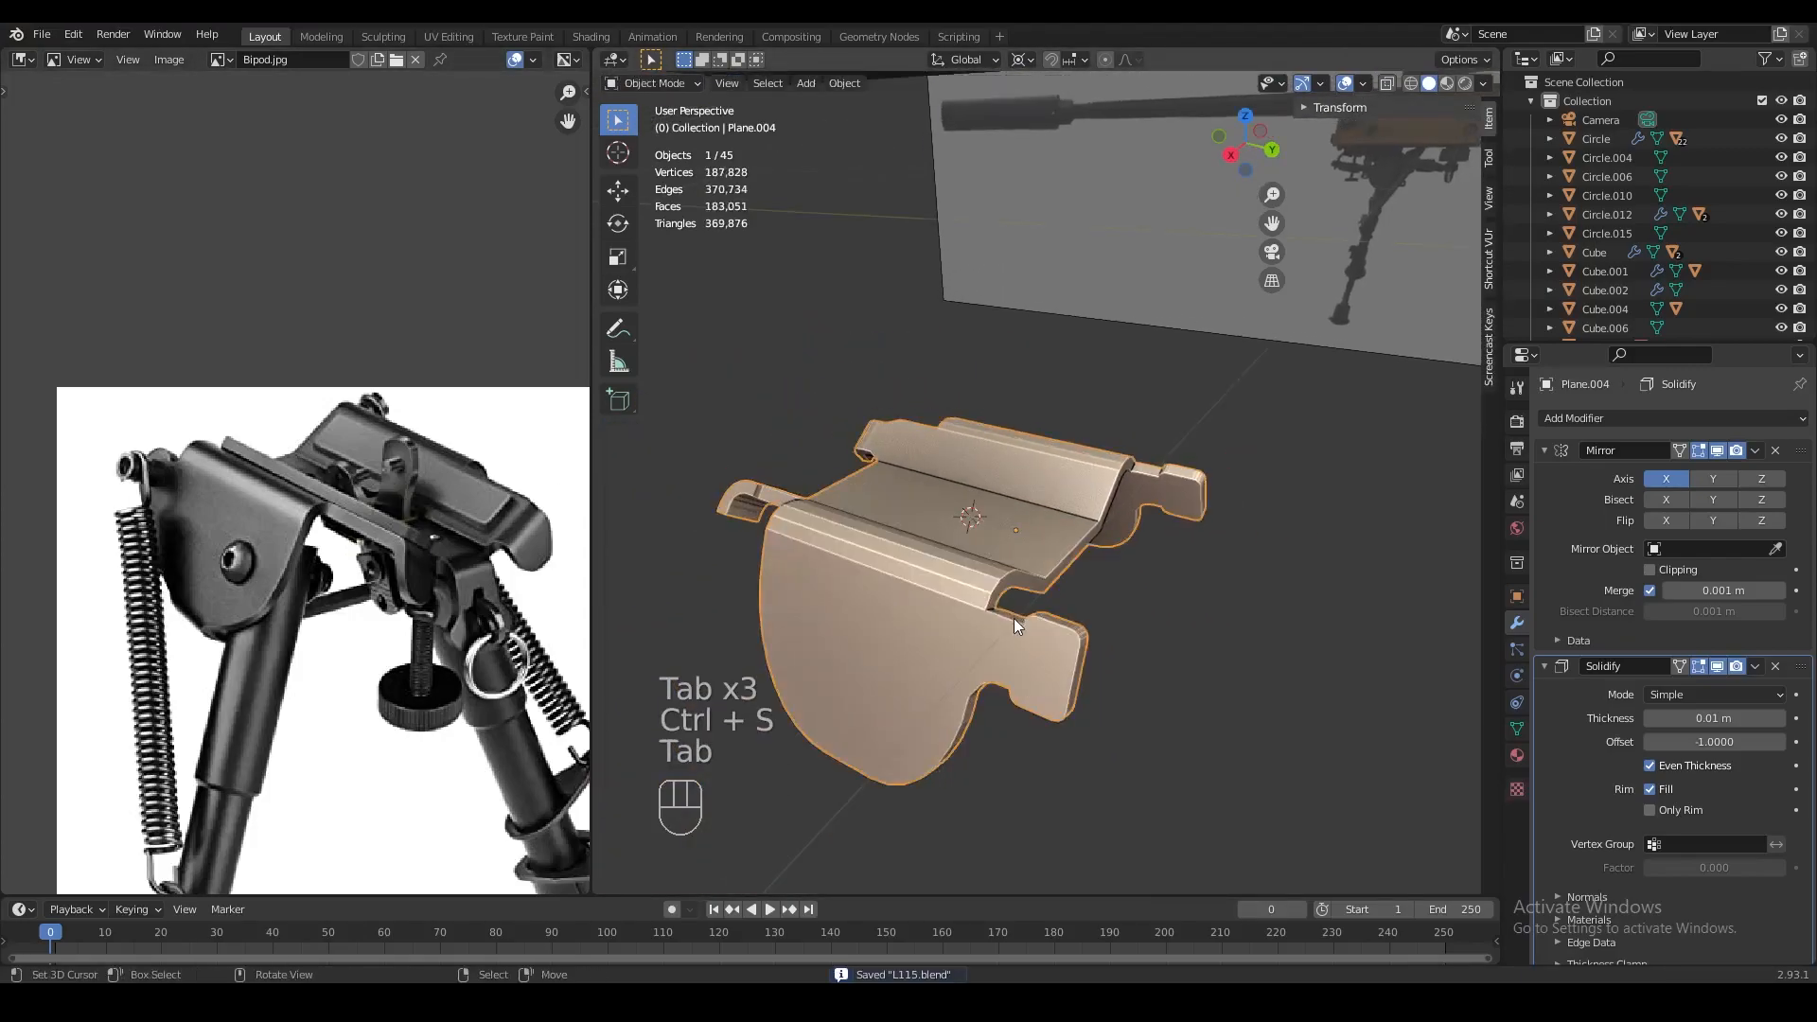
Examine the reference photo around the adjusting screw and ring bracket against the modeled mount
{"action": "middle_click_drag", "start_coordinate": [1013, 617], "coordinate": [1007, 536], "text": "shift"}
{"action": "scroll", "coordinate": [974, 608], "scroll_direction": "down", "scroll_amount": 2}
{"action": "scroll", "coordinate": [447, 538], "scroll_direction": "down", "scroll_amount": 2, "text": "shift"}
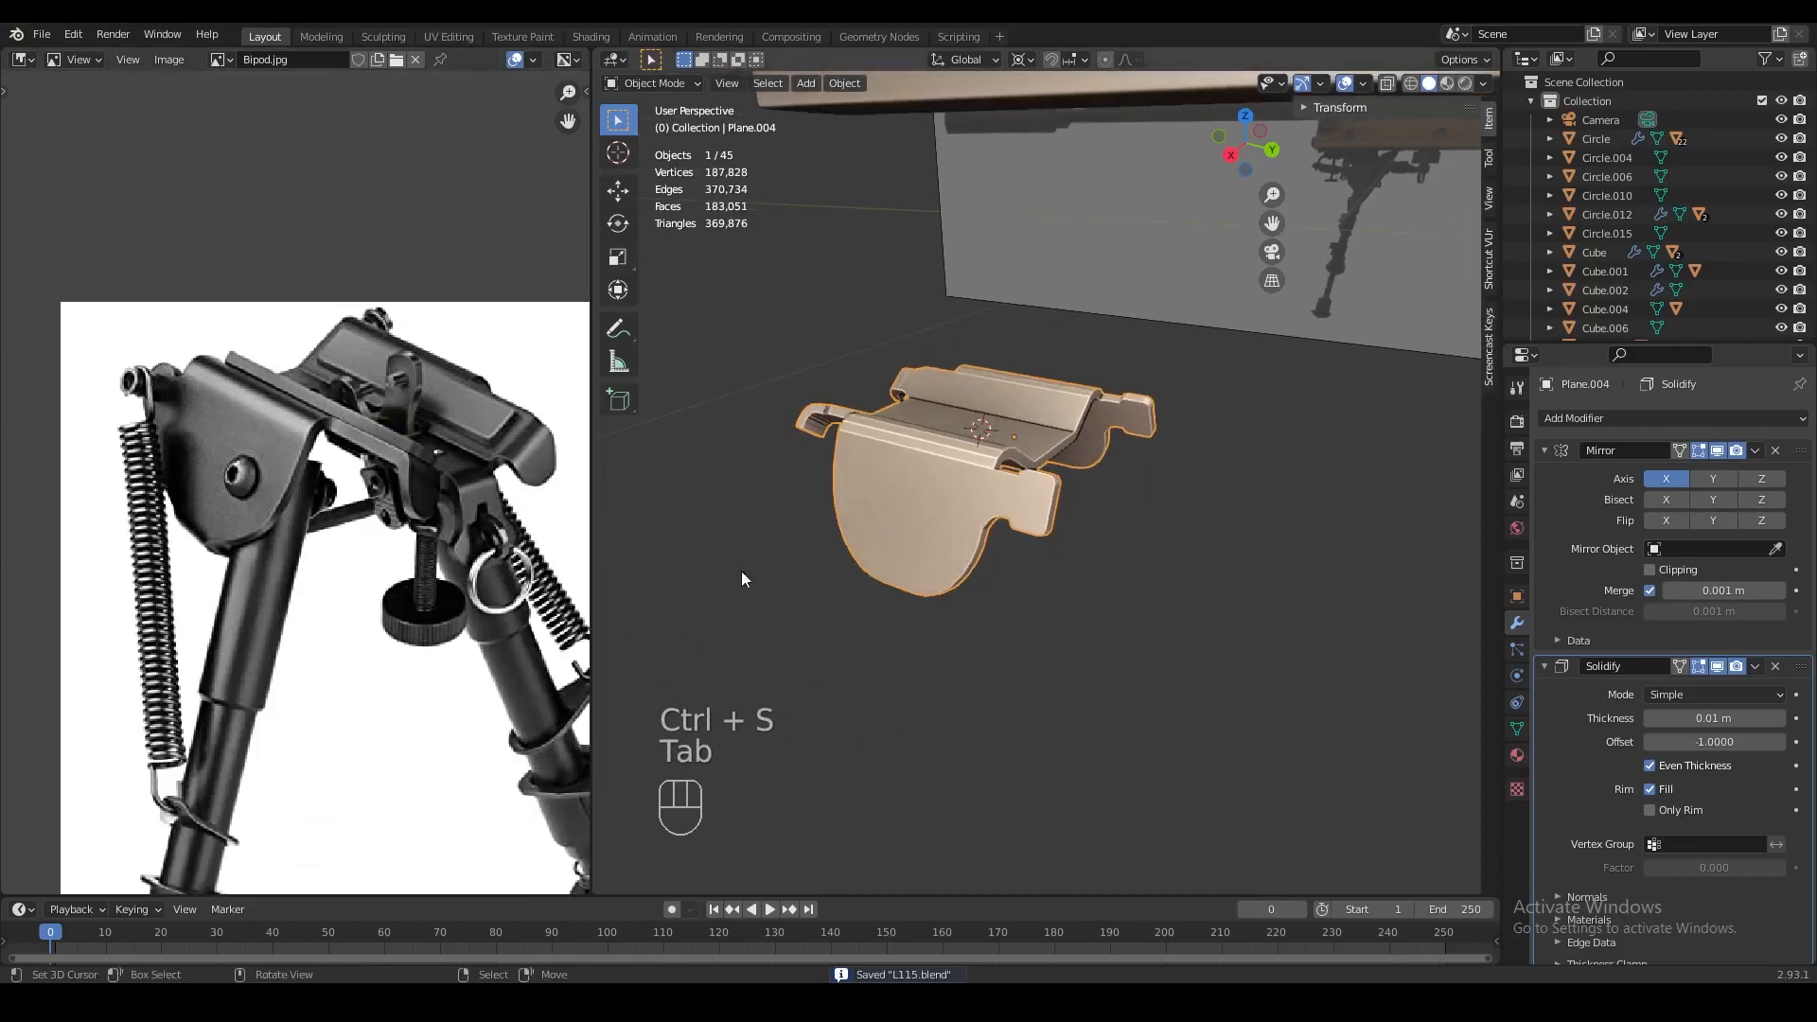
{"action": "middle_click_drag", "start_coordinate": [402, 563], "coordinate": [377, 552]}
{"action": "middle_click_drag", "start_coordinate": [939, 542], "coordinate": [947, 452]}
{"action": "middle_click_drag", "start_coordinate": [432, 487], "coordinate": [406, 497], "text": "shift"}
{"action": "scroll", "coordinate": [406, 503], "scroll_direction": "up", "scroll_amount": 2}
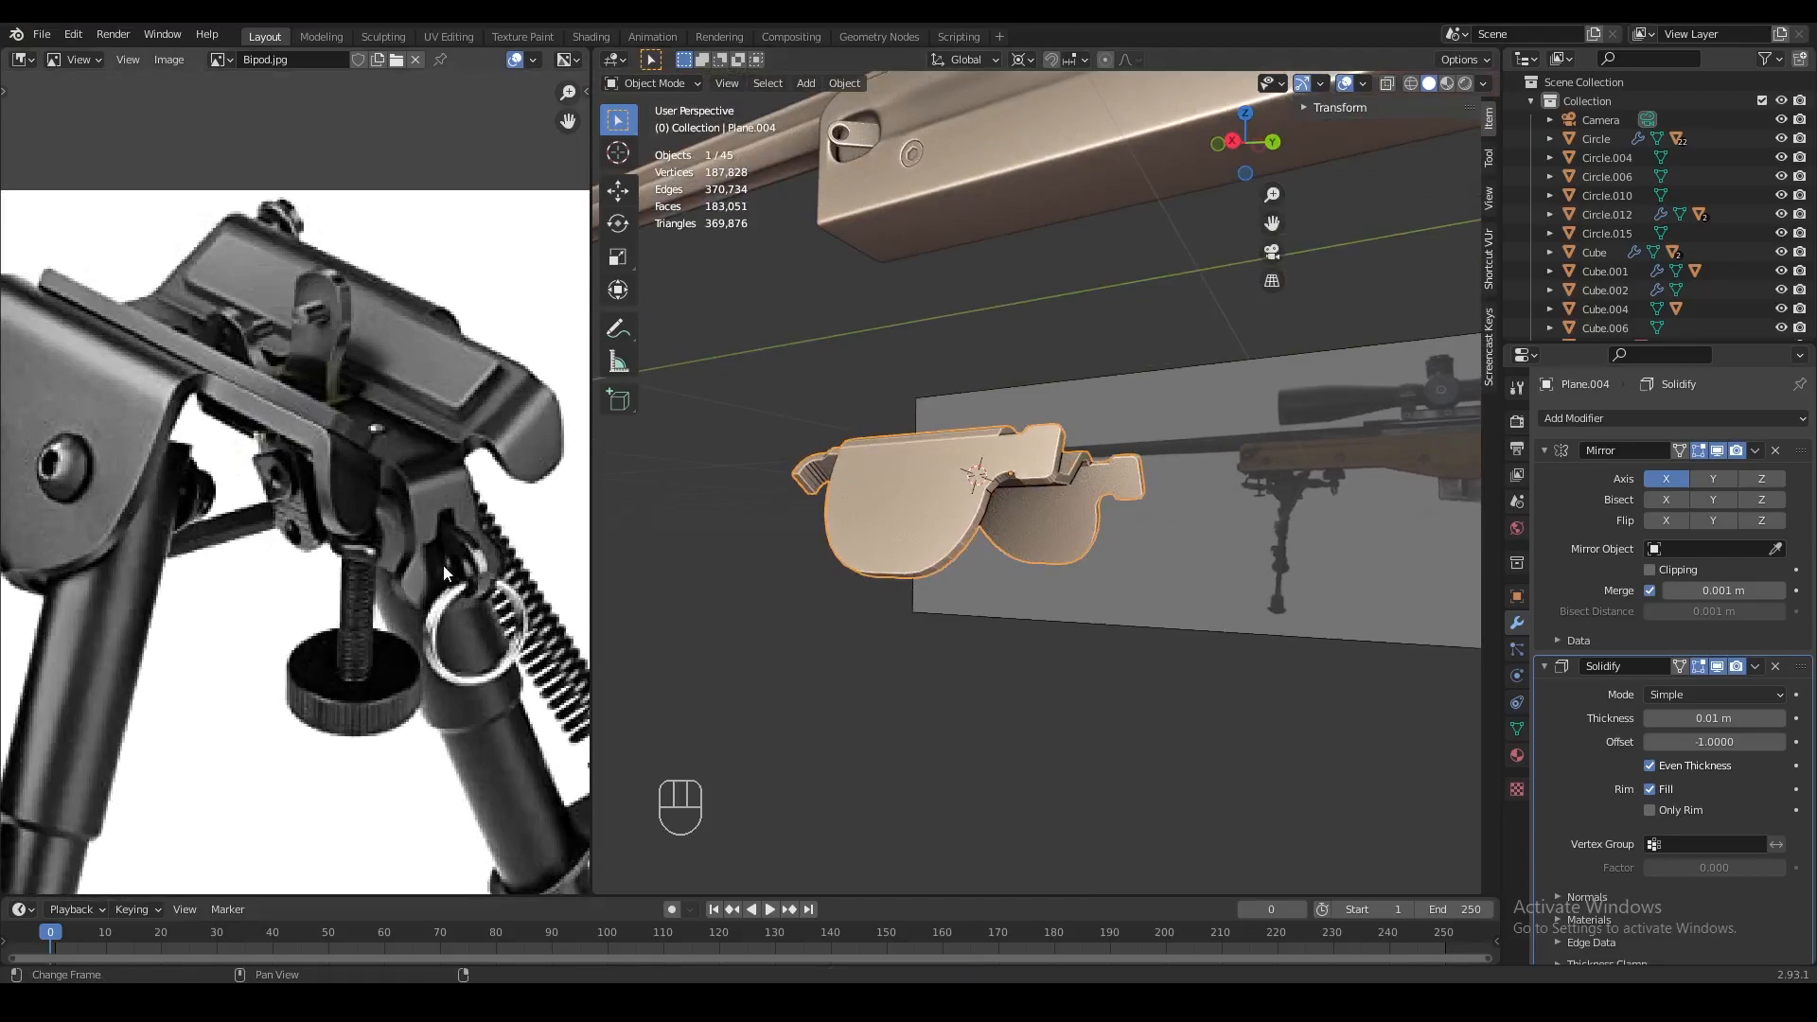
Extrude the front edge of the mount's base plate outward along Y
{"action": "middle_click_drag", "start_coordinate": [850, 534], "coordinate": [1032, 677]}
{"action": "key", "text": "Tab"}
{"action": "key", "text": "2"}
{"action": "middle_click_drag", "start_coordinate": [1055, 516], "coordinate": [1117, 537]}
{"action": "key", "text": "shift+s"}
{"action": "scroll", "coordinate": [1027, 490], "scroll_direction": "up", "scroll_amount": 3}
{"action": "scroll", "coordinate": [1102, 511], "scroll_direction": "up", "scroll_amount": 3}
{"action": "left_click", "coordinate": [1058, 481]}
{"action": "key", "text": "e"}
{"action": "right_click", "coordinate": [1102, 521]}
{"action": "key", "text": "g"}
{"action": "key", "text": "y"}
{"action": "left_click", "coordinate": [1064, 537]}
Adjust the extruded section's corner vertex along Y and X to angle the base plate's front side
{"action": "key", "text": "1"}
{"action": "left_click", "coordinate": [1060, 543]}
{"action": "key", "text": "g"}
{"action": "key", "text": "y"}
{"action": "left_click", "coordinate": [1064, 539]}
{"action": "key", "text": "g"}
{"action": "key", "text": "x"}
{"action": "left_click", "coordinate": [1061, 534]}
Reposition the narrow front edge of the base plate along X and Y
{"action": "key", "text": "2"}
{"action": "left_click", "coordinate": [1014, 529]}
{"action": "key", "text": "g"}
{"action": "key", "text": "x"}
{"action": "left_click", "coordinate": [1032, 528]}
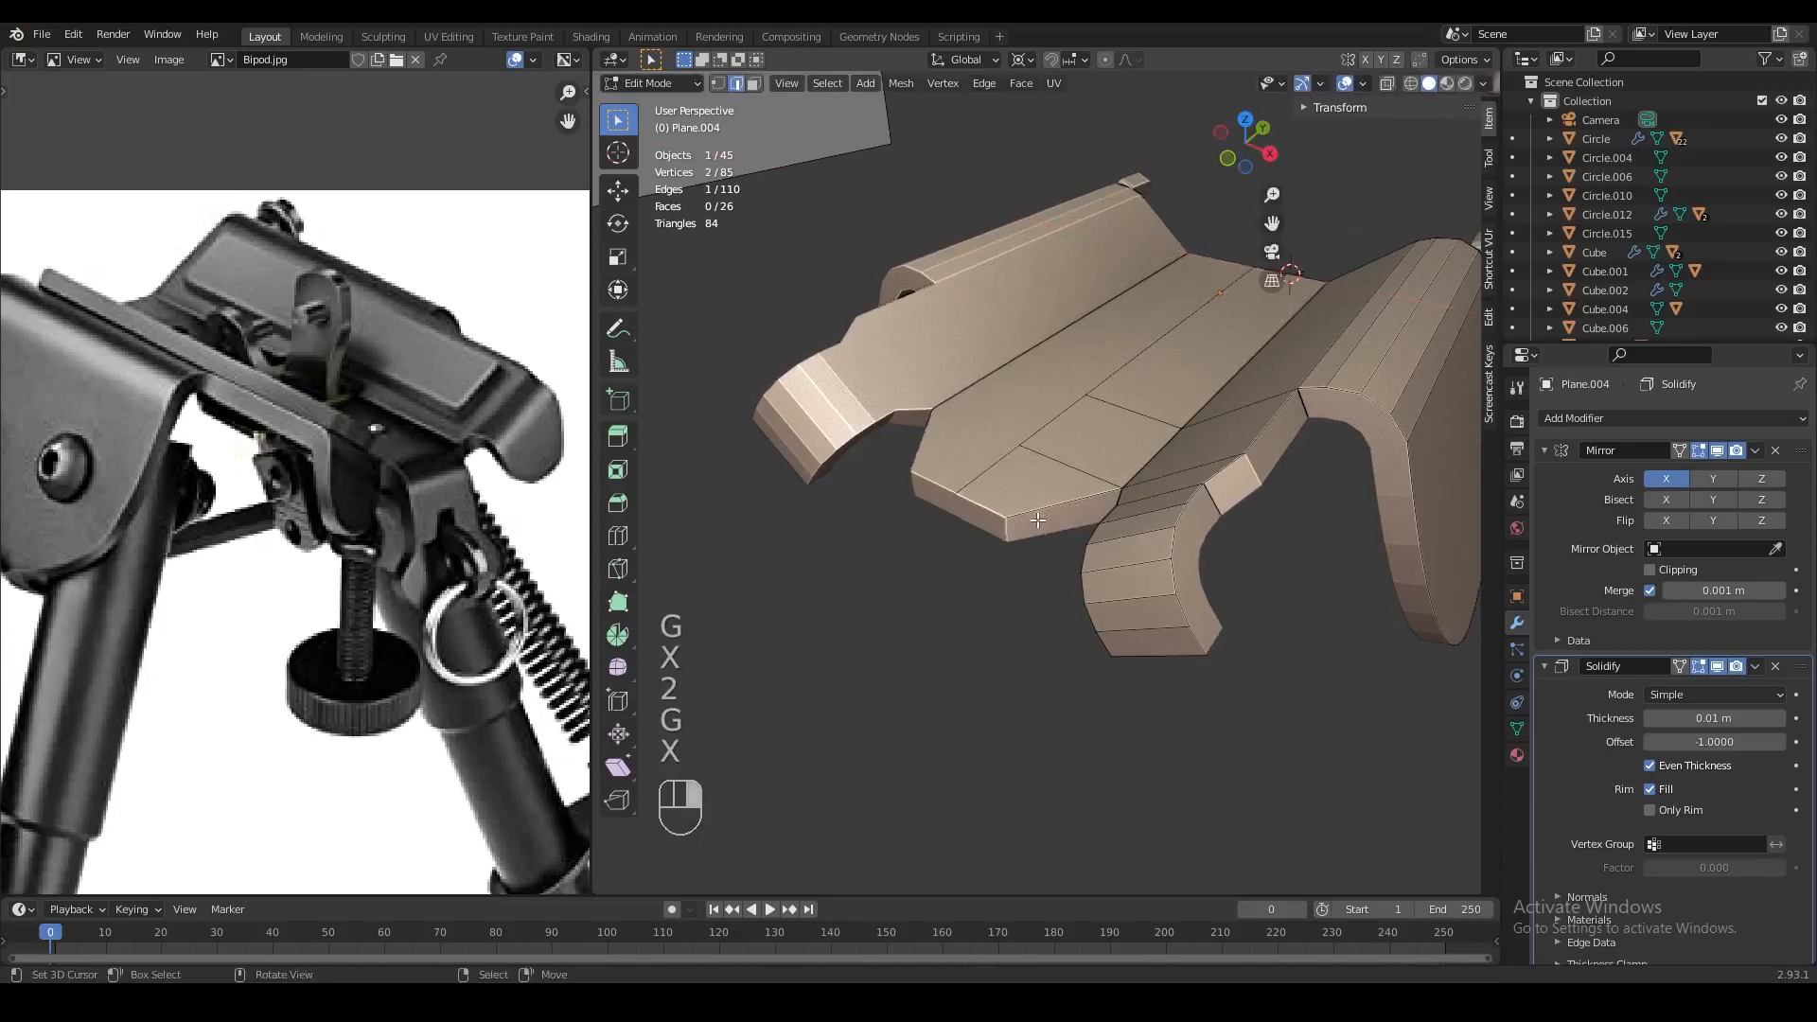
{"action": "key", "text": "g"}
{"action": "key", "text": "y"}
{"action": "left_click", "coordinate": [1054, 509]}
Extrude the base plate's front edge about 0.03 m forward along Y as a narrow tongue
{"action": "key", "text": "e"}
{"action": "key", "text": "g"}
{"action": "key", "text": "y"}
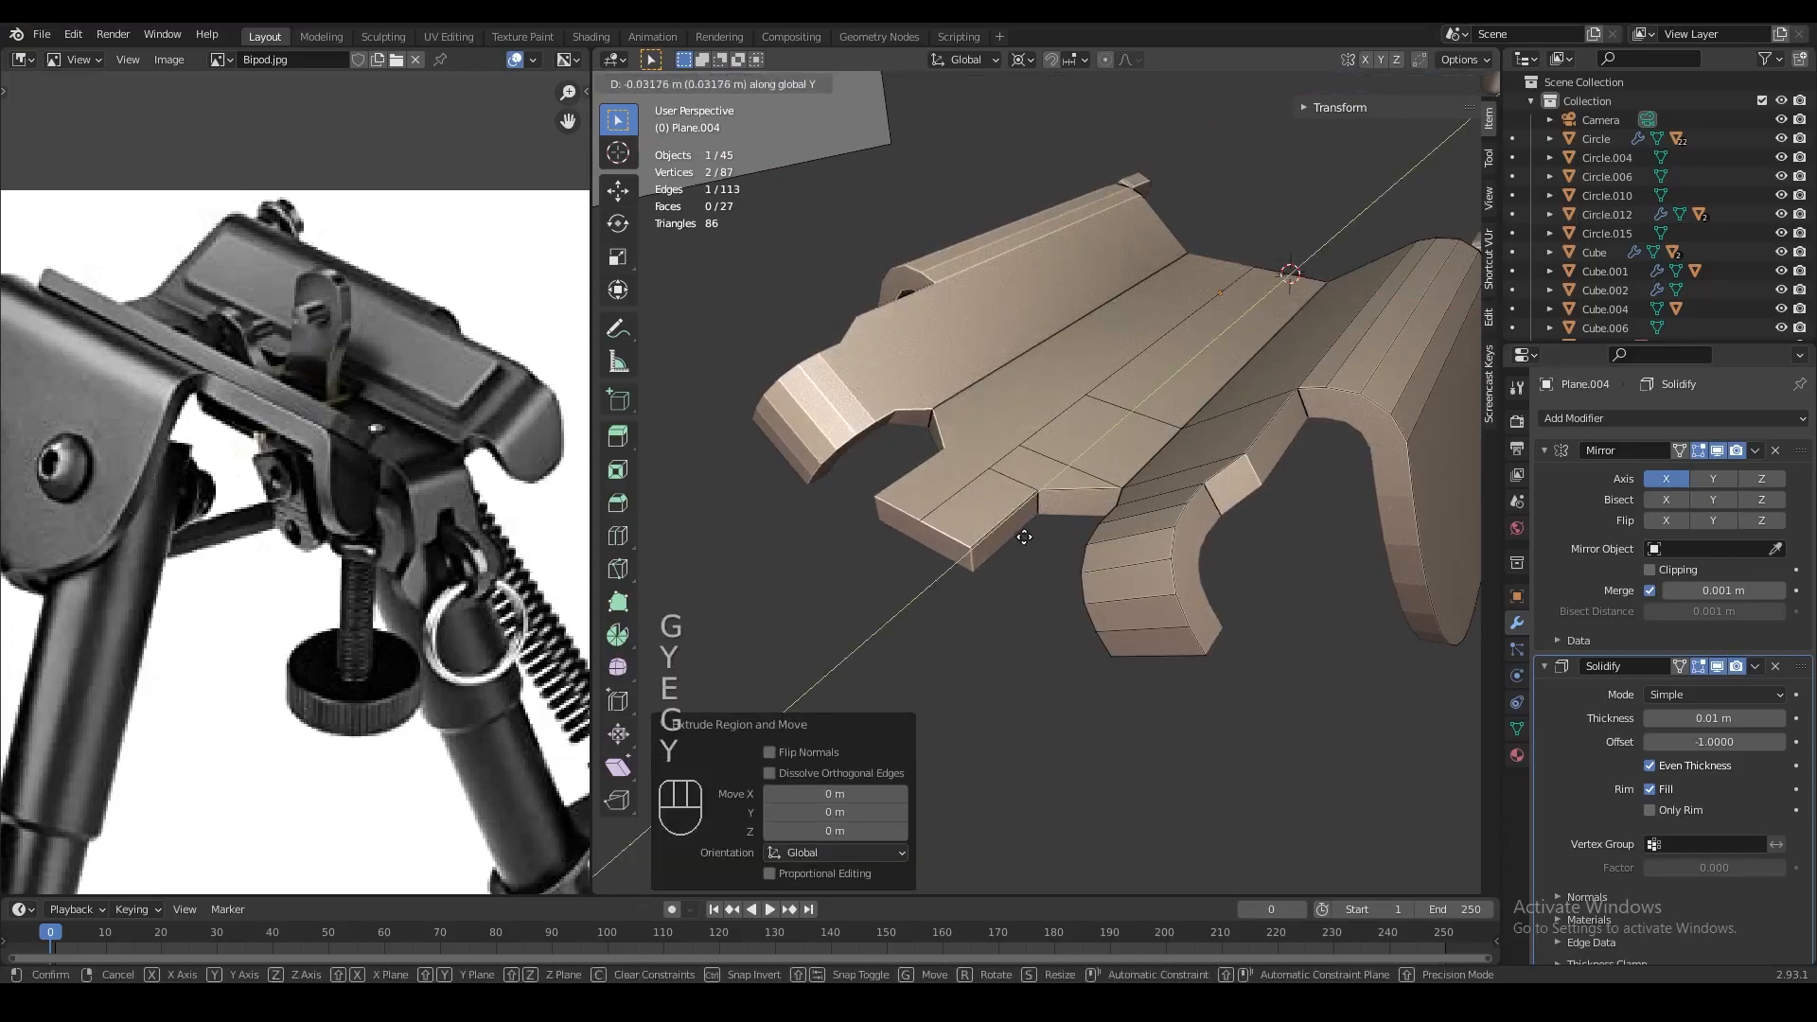
{"action": "left_click", "coordinate": [1021, 538]}
Extrude the tongue's end edge downward along Z and adjust its height to form a hanging front tab
{"action": "middle_click_drag", "start_coordinate": [1021, 538], "coordinate": [1028, 526]}
{"action": "key", "text": "e"}
{"action": "key", "text": "g"}
{"action": "key", "text": "z"}
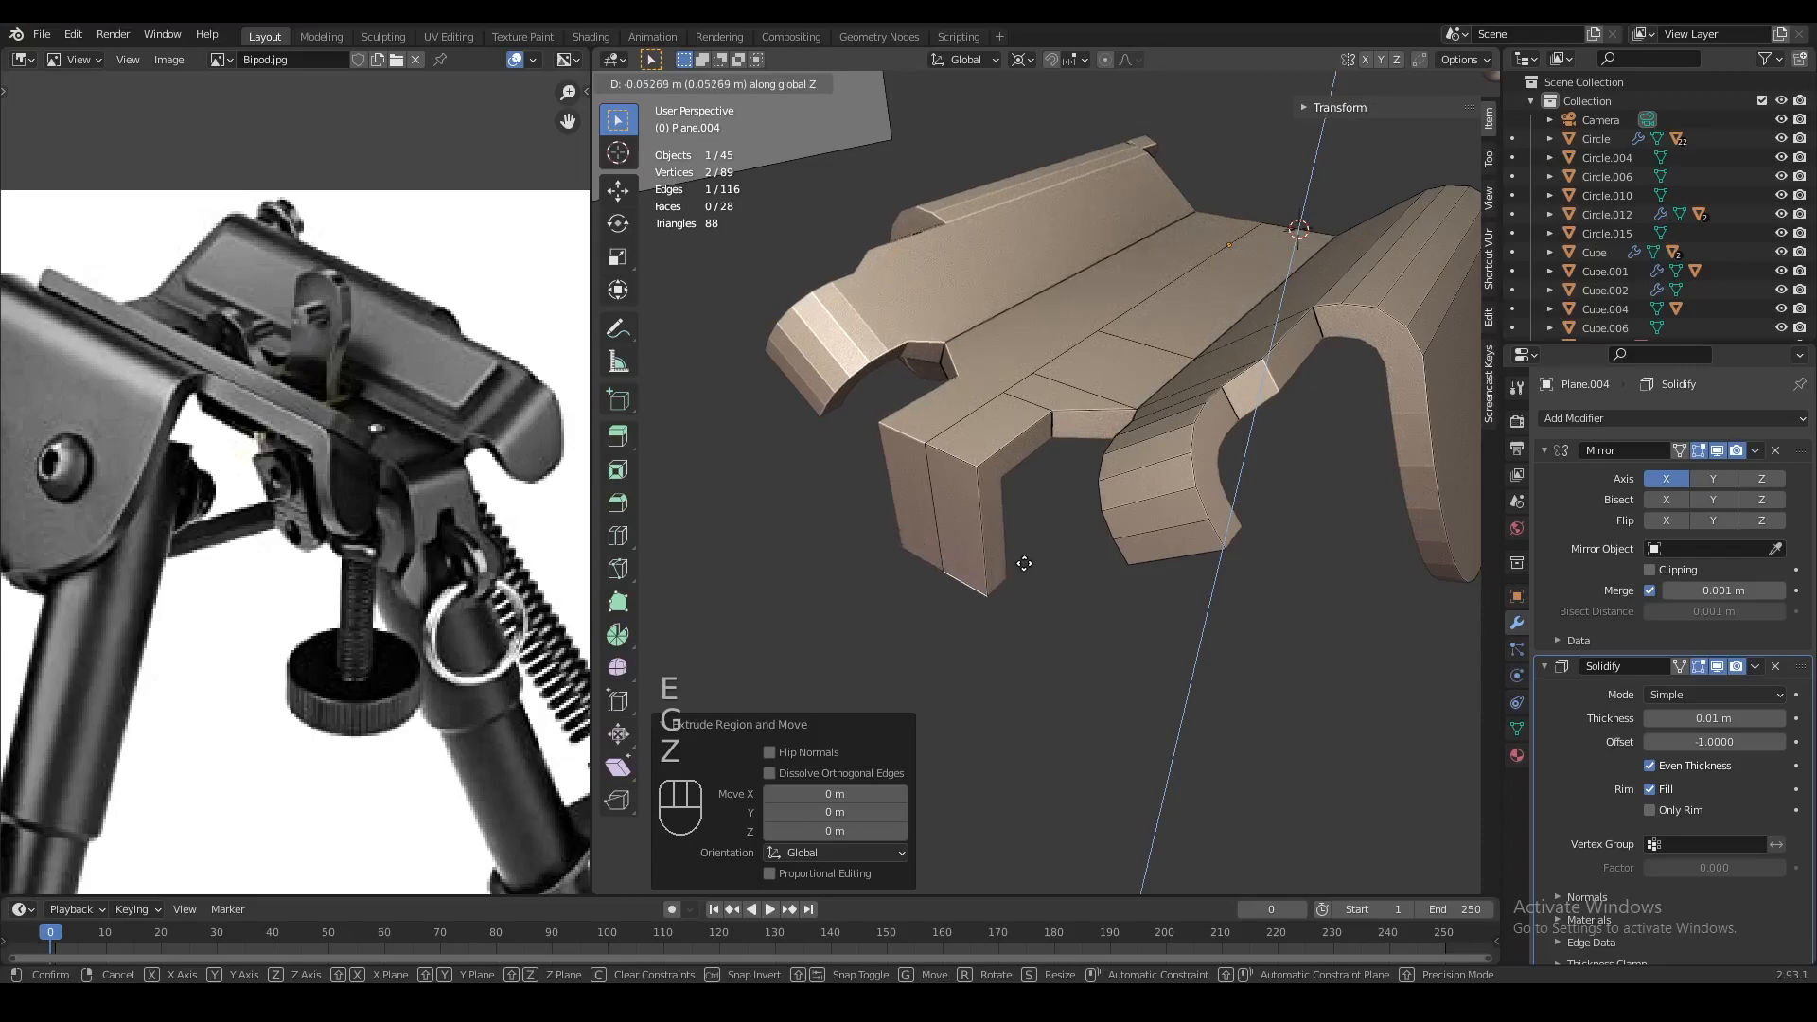
{"action": "left_click", "coordinate": [1021, 574]}
{"action": "middle_click_drag", "start_coordinate": [1021, 573], "coordinate": [1021, 469]}
{"action": "key", "text": "g"}
{"action": "key", "text": "z"}
{"action": "left_click", "coordinate": [1012, 459]}
Add two horizontal loop cuts across the hanging front tab
{"action": "left_click", "coordinate": [1009, 454]}
{"action": "key", "text": "ctrl+r"}
{"action": "left_click", "coordinate": [1012, 473]}
{"action": "left_click", "coordinate": [1012, 480]}
Move the lower loop's outer vertex outward along X to widen the bottom of the front tab
{"action": "key", "text": "1"}
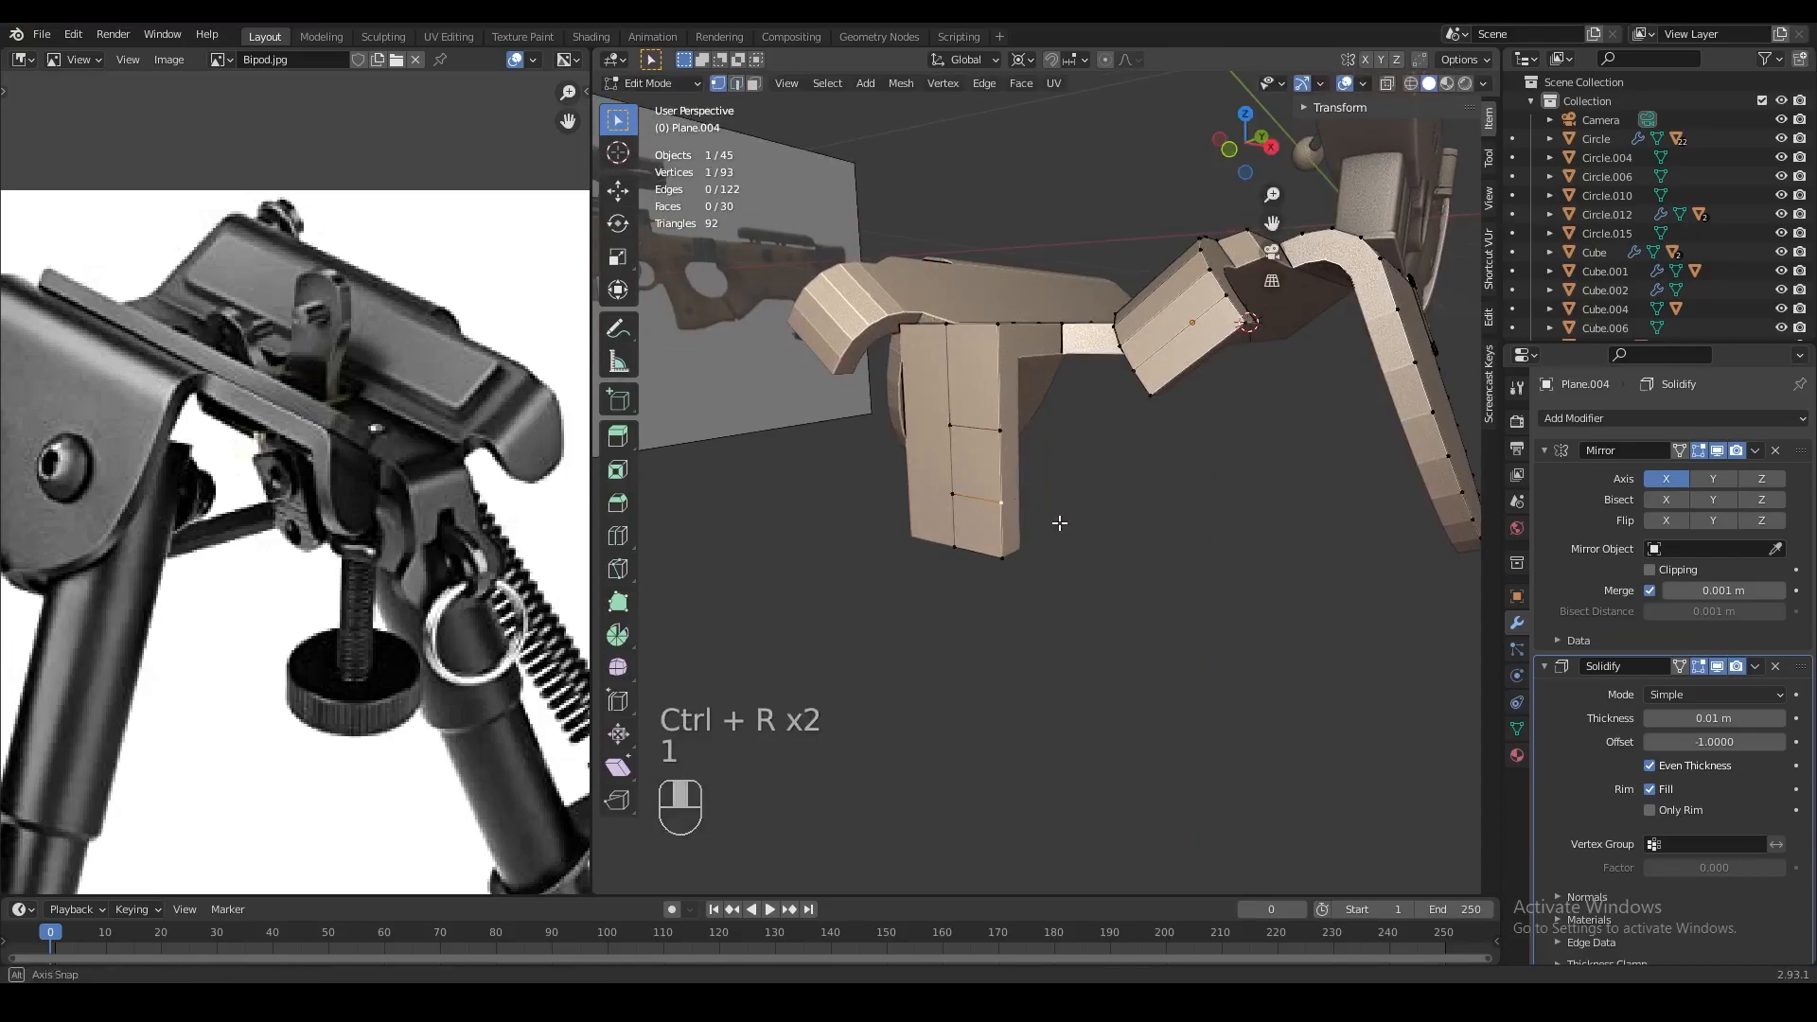
{"action": "left_click", "coordinate": [1017, 502]}
{"action": "key", "text": "g"}
{"action": "key", "text": "x"}
{"action": "left_click", "coordinate": [1082, 525]}
{"action": "key", "text": "Tab"}
{"action": "middle_click_drag", "start_coordinate": [1082, 531], "coordinate": [1064, 440]}
Bevel the bend edge where the front tab turns down from the base plate
{"action": "key", "text": "Tab"}
{"action": "key", "text": "2"}
{"action": "left_click", "coordinate": [956, 416]}
{"action": "key", "text": "ctrl+b"}
{"action": "left_click", "coordinate": [1122, 485]}
Bevel the horizontal edge at the front tab's widest part with four segments
{"action": "key", "text": "Tab"}
{"action": "key", "text": "Tab"}
{"action": "key", "text": "2"}
{"action": "left_click", "coordinate": [1047, 507]}
{"action": "scroll", "coordinate": [1051, 507], "scroll_direction": "up", "scroll_amount": 2}
{"action": "key", "text": "ctrl+b"}
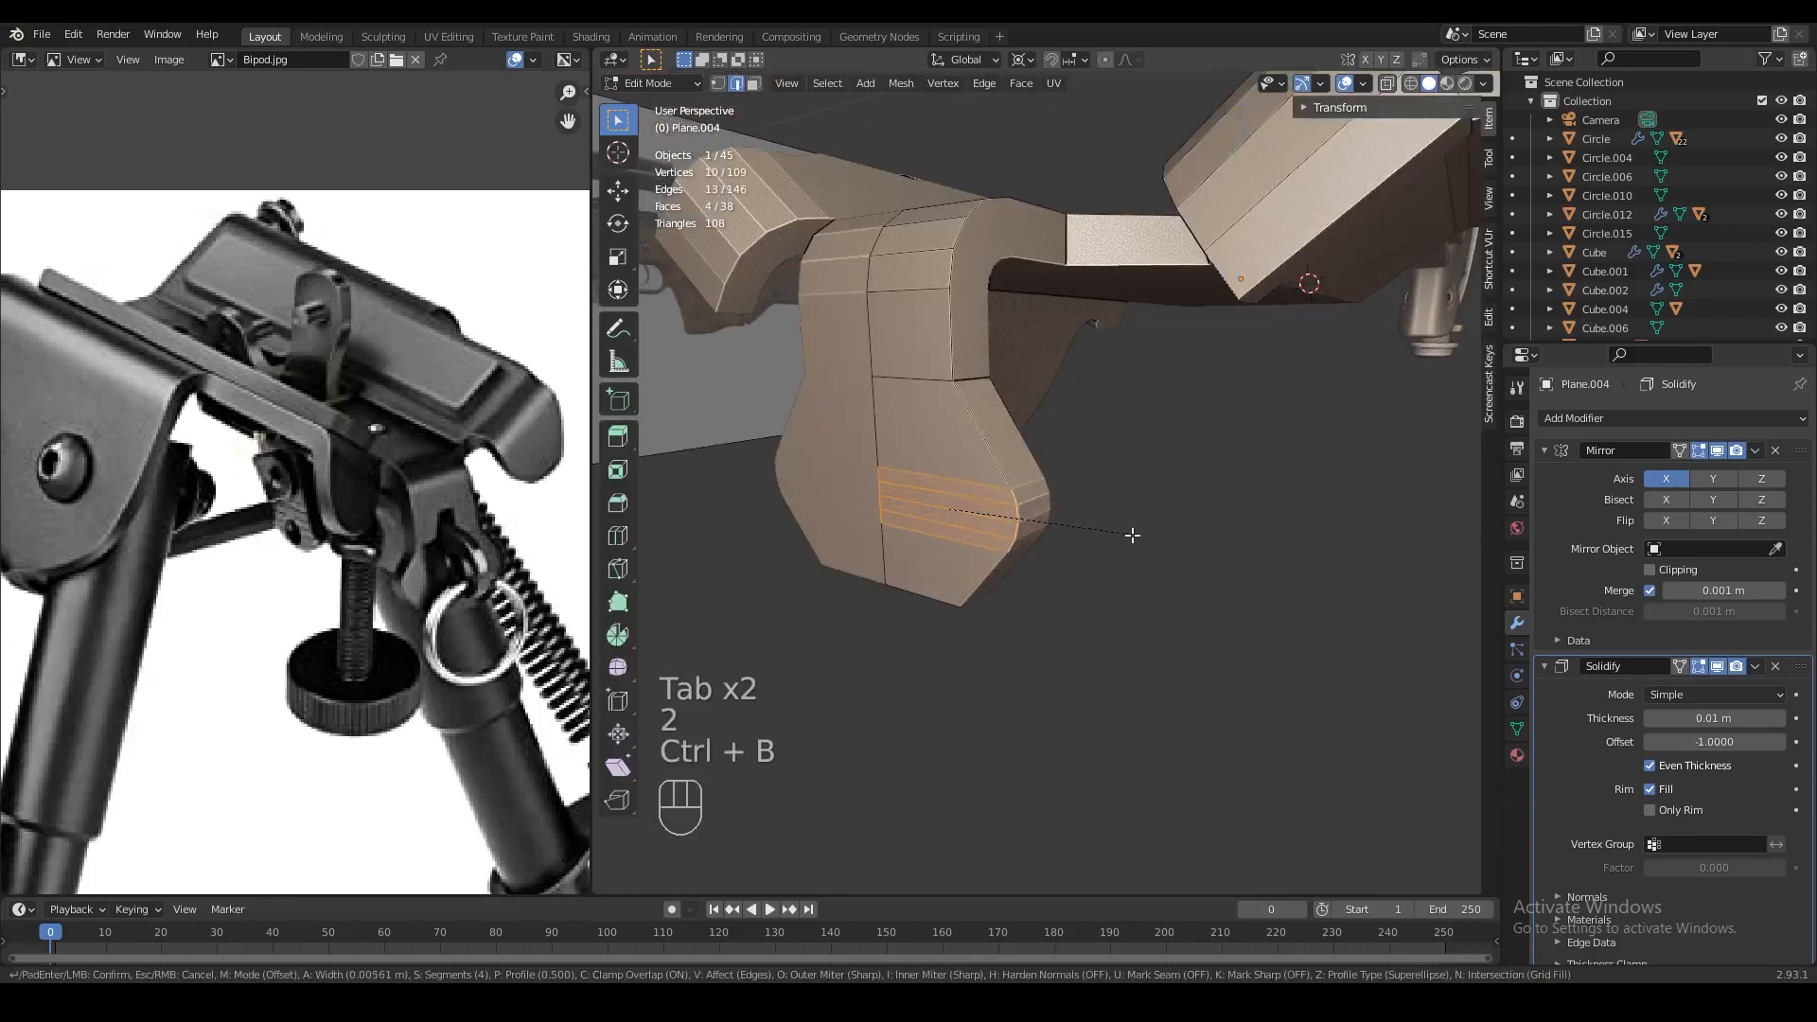
{"action": "left_click", "coordinate": [1135, 536]}
Round the front tab's bottom corner with a four-segment vertex bevel, 0.0762 m wide
{"action": "key", "text": "2"}
{"action": "key", "text": "1"}
{"action": "left_click", "coordinate": [961, 604]}
{"action": "middle_click_drag", "start_coordinate": [984, 607], "coordinate": [871, 608]}
{"action": "key", "text": "z"}
{"action": "key", "text": "z"}
{"action": "key", "text": "ctrl+b"}
{"action": "left_click", "coordinate": [1080, 584]}
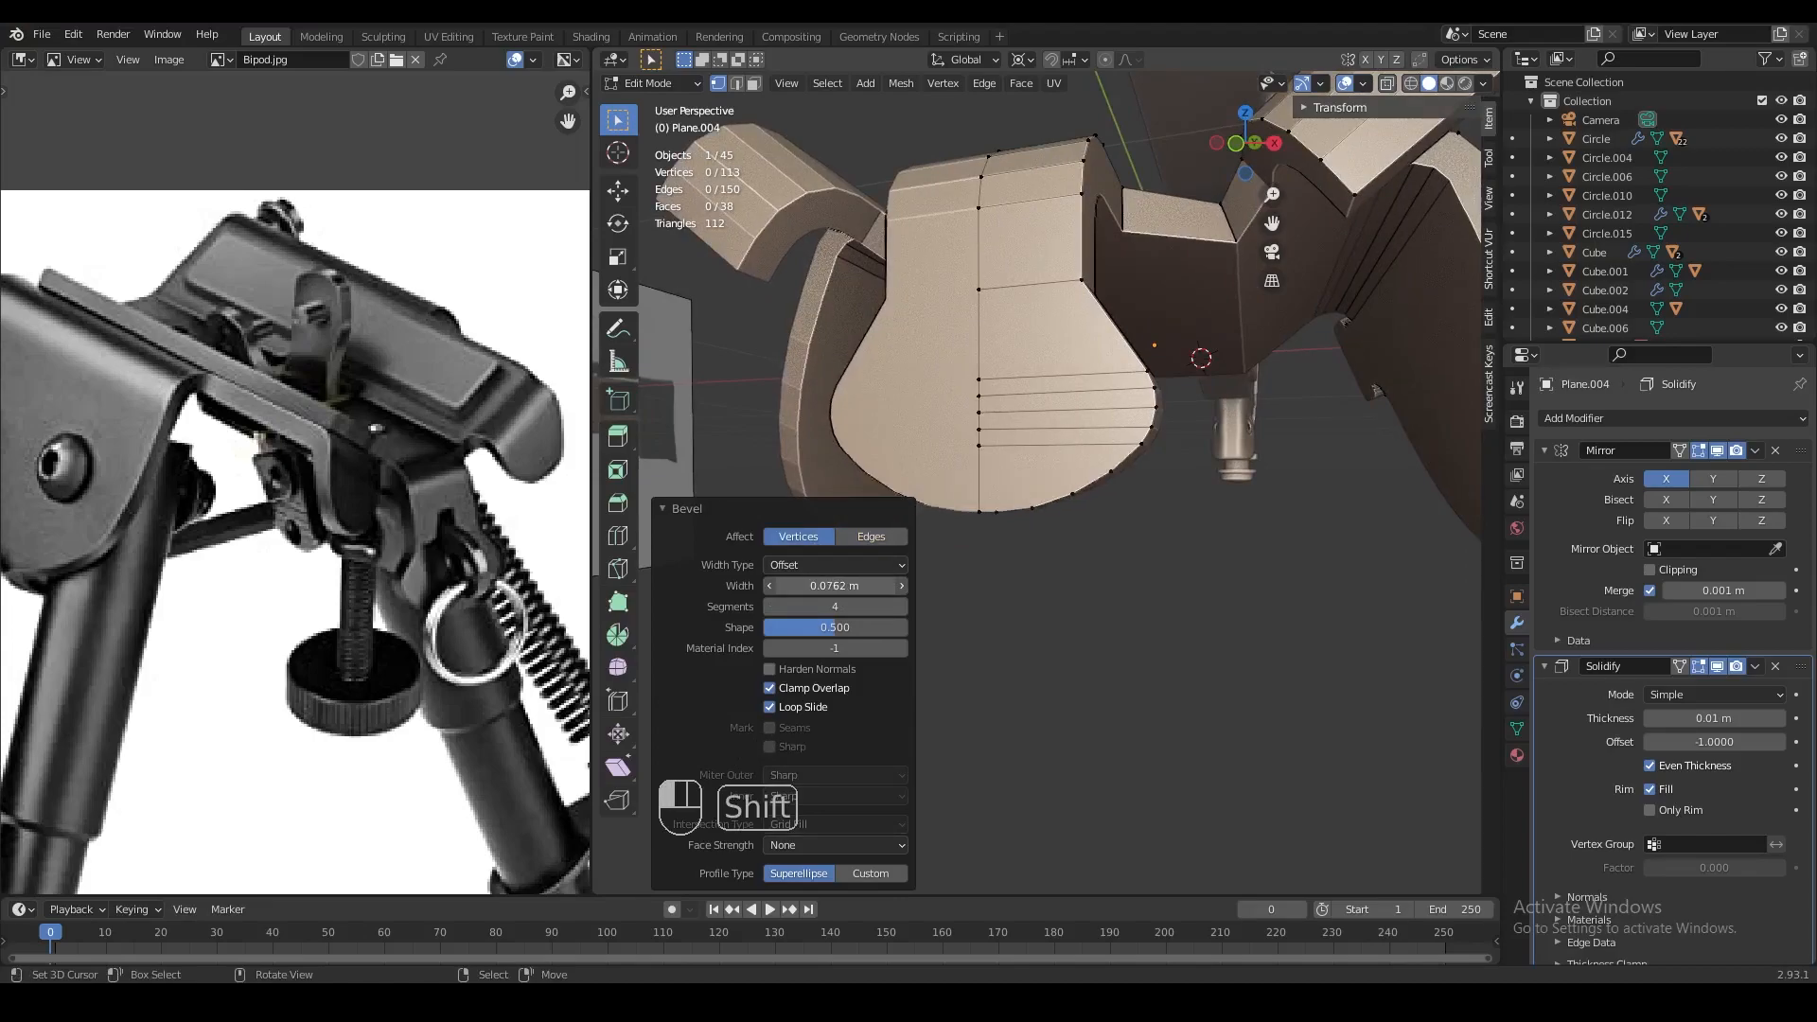
Bevel the horizontal edge at the front tab's neck with four segments to smooth the flare
{"action": "middle_click_drag", "start_coordinate": [1117, 528], "coordinate": [1063, 556]}
{"action": "key", "text": "Tab"}
{"action": "key", "text": "Tab"}
{"action": "key", "text": "Tab"}
{"action": "key", "text": "Tab"}
{"action": "middle_click_drag", "start_coordinate": [1052, 467], "coordinate": [1088, 478]}
{"action": "key", "text": "ctrl+b"}
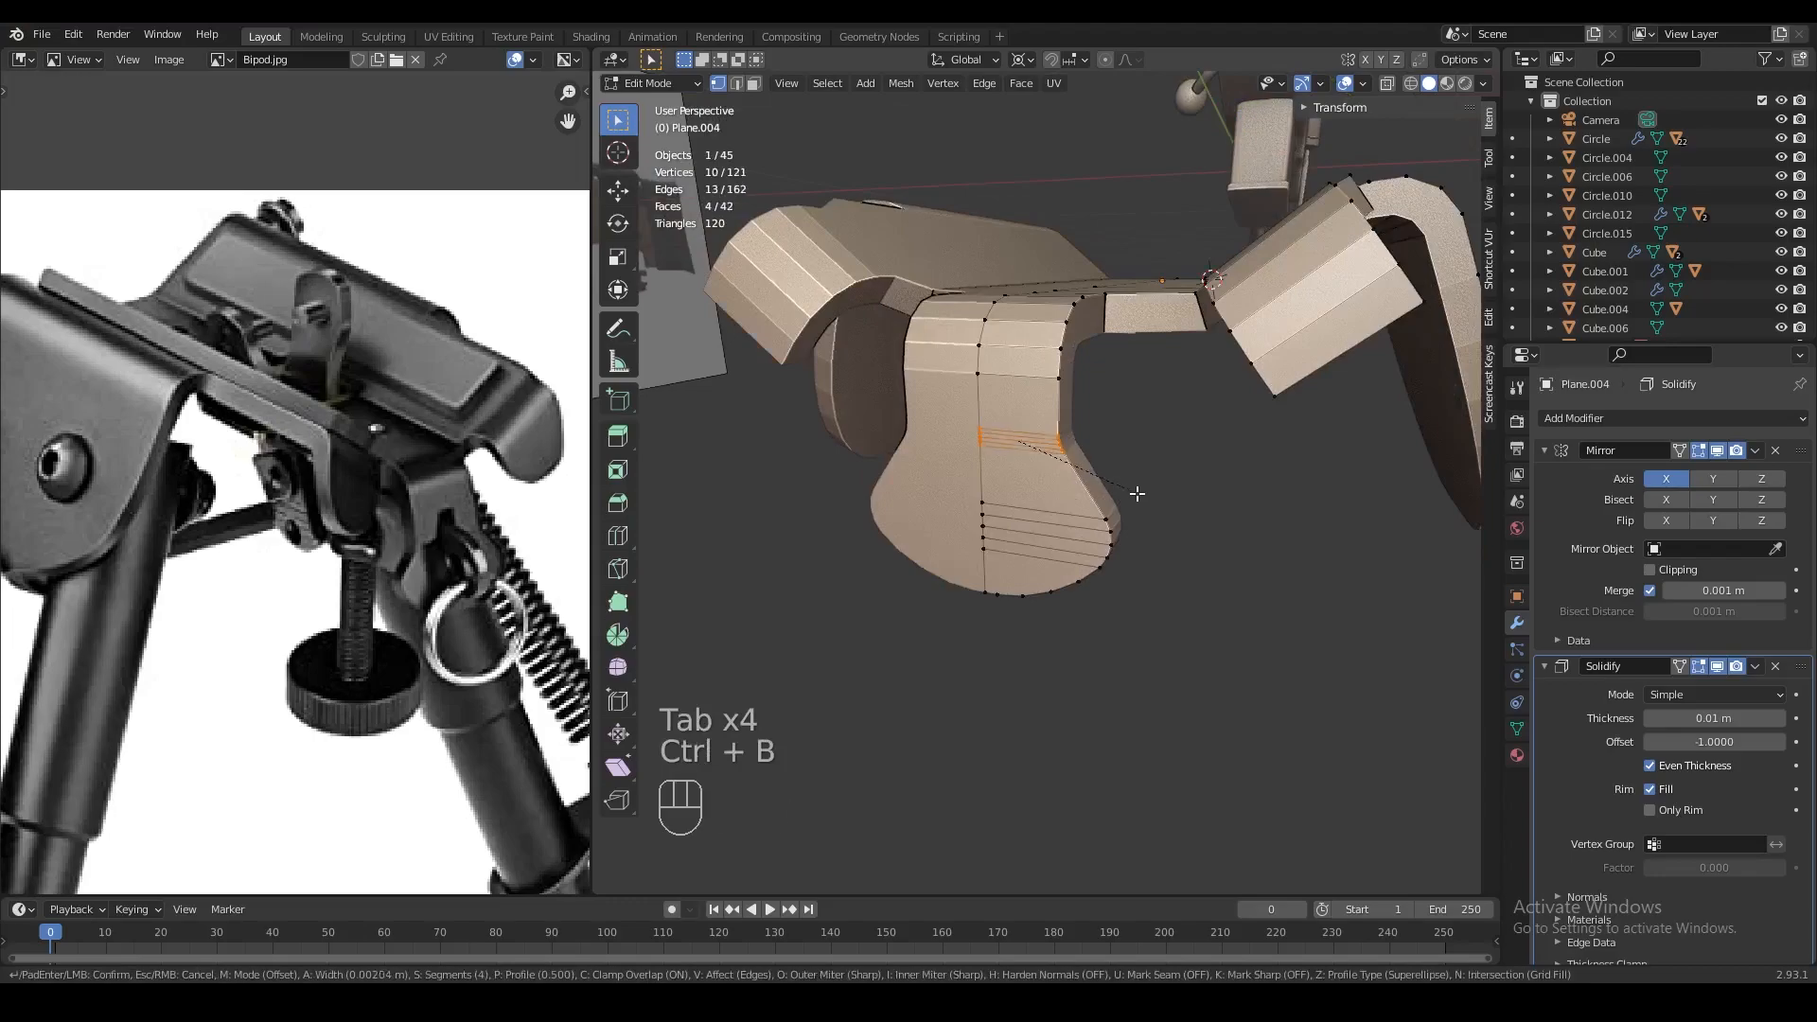
{"action": "key", "text": "Tab"}
Box-select the lower vertices of the front tab and move them along Z
{"action": "mouse_move", "coordinate": [1225, 535]}
{"action": "middle_mouse_down"}
{"action": "mouse_move", "coordinate": [1280, 515]}
{"action": "mouse_move", "coordinate": [1183, 561]}
{"action": "mouse_move", "coordinate": [1094, 486]}
{"action": "mouse_move", "coordinate": [1039, 503]}
{"action": "middle_mouse_up"}
{"action": "key", "text": "Tab"}
{"action": "key", "text": "1"}
{"action": "key", "text": "z"}
{"action": "key", "text": "a"}
{"action": "key", "text": "a"}
{"action": "key", "text": "b"}
{"action": "left_click_drag", "start_coordinate": [881, 399], "coordinate": [960, 530]}
{"action": "key", "text": "z"}
{"action": "key", "text": "g"}
{"action": "key", "text": "z"}
{"action": "middle_click_drag", "start_coordinate": [1058, 539], "coordinate": [1166, 498]}
{"action": "left_click", "coordinate": [1068, 568]}
{"action": "key", "text": "Tab"}
Save the file and compare the front tab's shape with the bipod reference photo
{"action": "key", "text": "ctrl+s"}
{"action": "key", "text": "Tab"}
{"action": "key", "text": "Tab"}
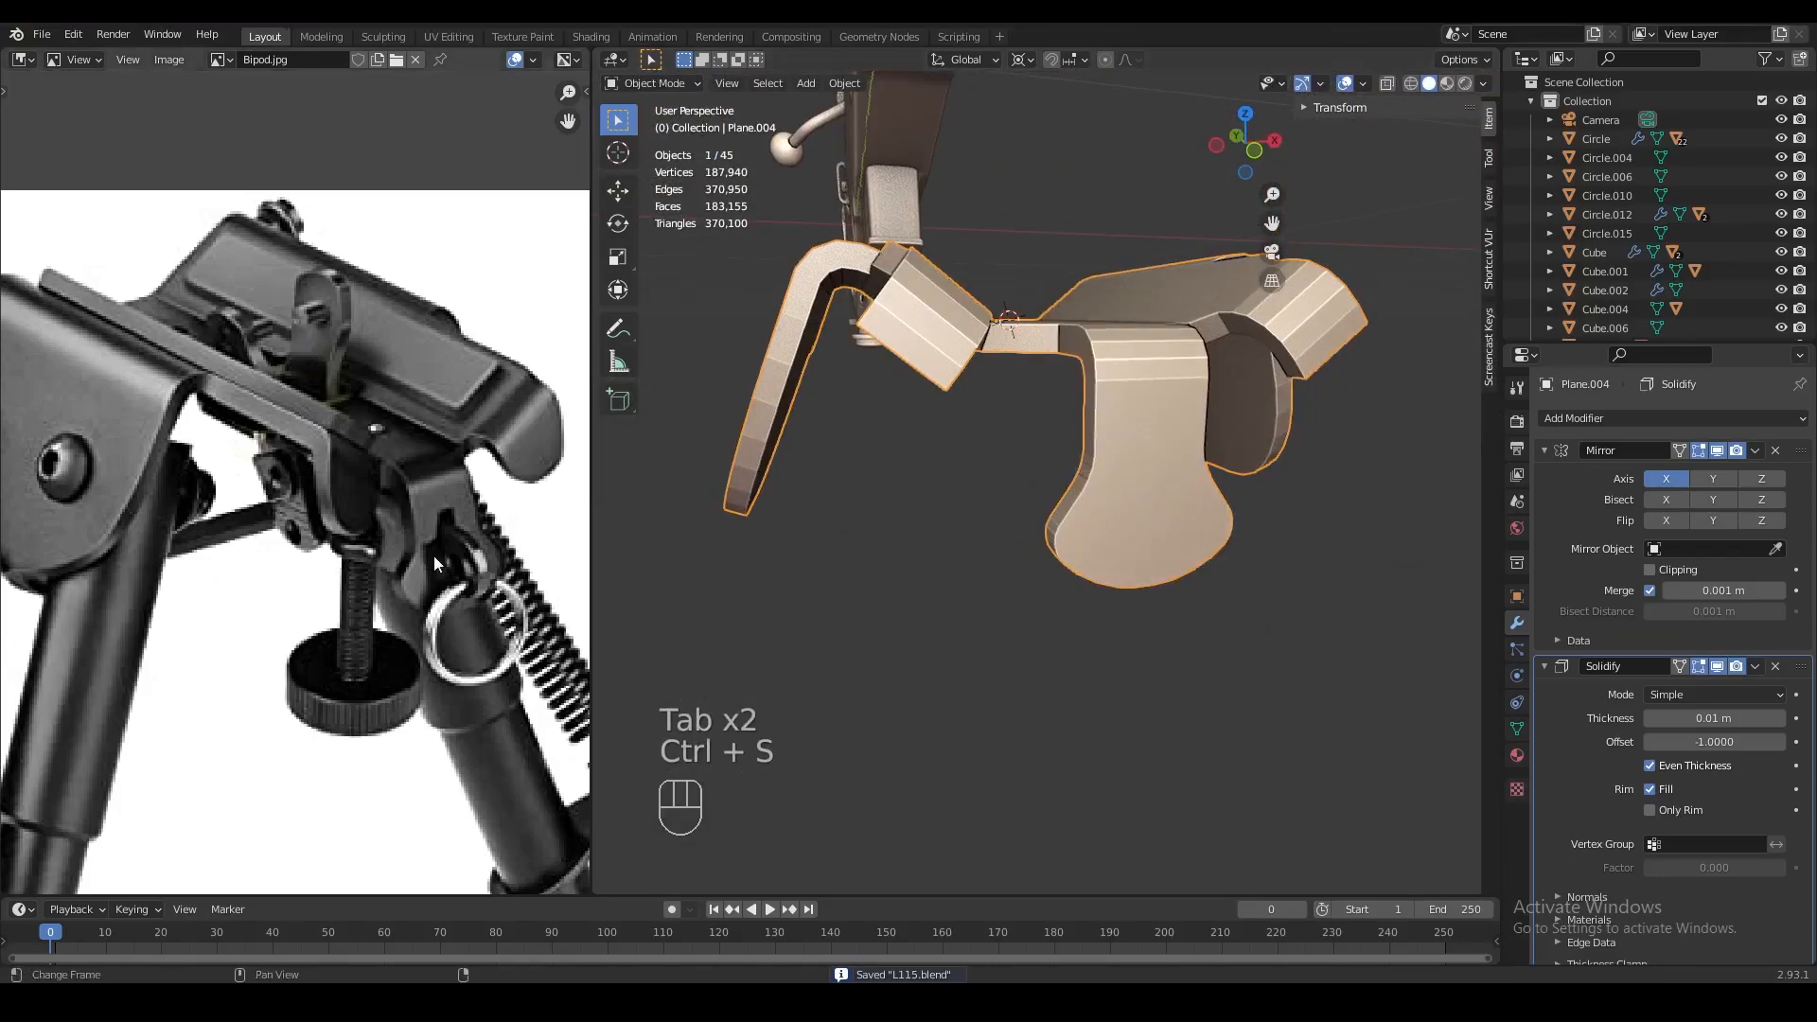
{"action": "middle_click_drag", "start_coordinate": [959, 559], "coordinate": [889, 559]}
{"action": "key", "text": "Tab"}
{"action": "key", "text": "1"}
{"action": "key", "text": "Tab"}
{"action": "middle_click_drag", "start_coordinate": [1031, 524], "coordinate": [1016, 540]}
{"action": "scroll", "coordinate": [1017, 539], "scroll_direction": "down", "scroll_amount": 2}
{"action": "key", "text": "ctrl+s"}
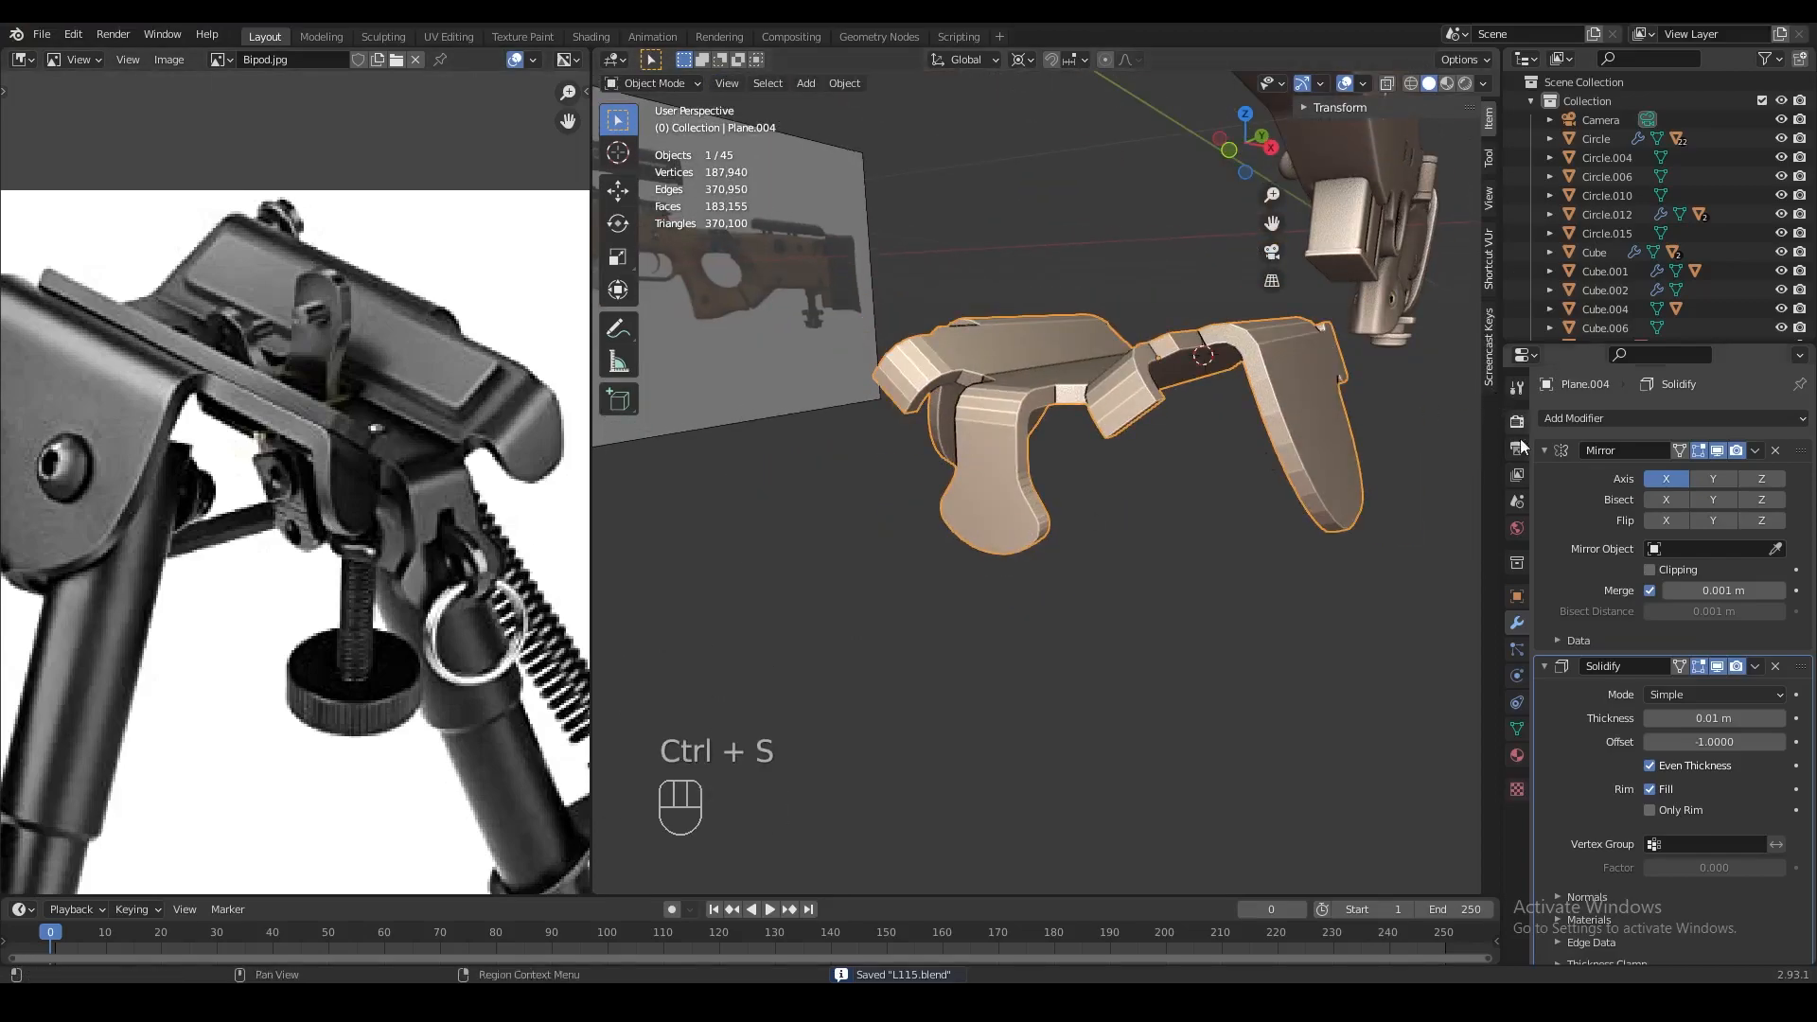
Apply the mount's Mirror modifier and merge the overlapping vertices of the whole mesh
{"action": "key", "text": "ctrl+a"}
{"action": "key", "text": "Tab"}
{"action": "middle_click_drag", "start_coordinate": [1448, 517], "coordinate": [1306, 580]}
{"action": "key", "text": "a"}
{"action": "key", "text": "shift+w"}
{"action": "key", "text": "Tab"}
Examine the merged mount against the reference photo and save the file
{"action": "scroll", "coordinate": [382, 552], "scroll_direction": "down", "scroll_amount": 1}
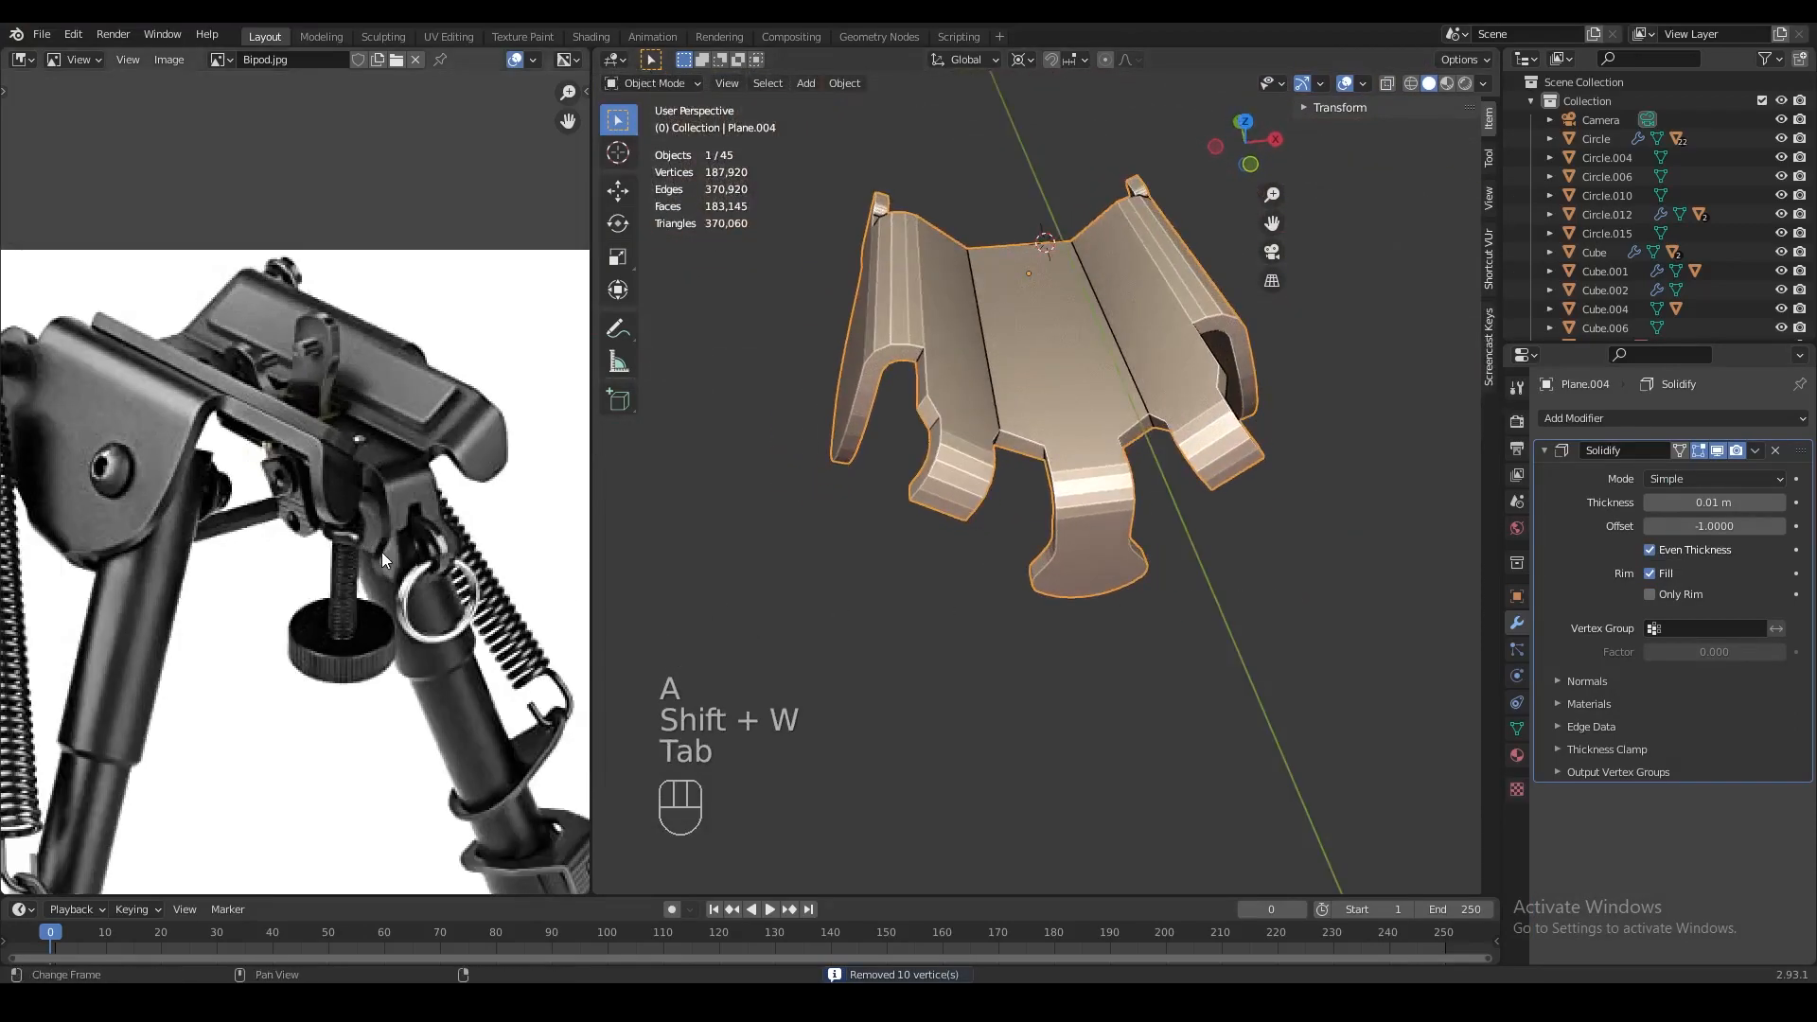
{"action": "scroll", "coordinate": [379, 549], "scroll_direction": "up", "scroll_amount": 2}
{"action": "middle_click_drag", "start_coordinate": [1062, 457], "coordinate": [1110, 475]}
{"action": "key", "text": "ctrl+s"}
{"action": "key", "text": "Tab"}
{"action": "key", "text": "Tab"}
{"action": "scroll", "coordinate": [1121, 453], "scroll_direction": "up", "scroll_amount": 2}
{"action": "key", "text": "ctrl+s"}
Round the end corners of the hooked arms with a three-segment vertex bevel, 0.00565 m wide
{"action": "key", "text": "Tab"}
{"action": "right_click", "coordinate": [1127, 466]}
{"action": "right_click", "coordinate": [1088, 481], "text": "shift"}
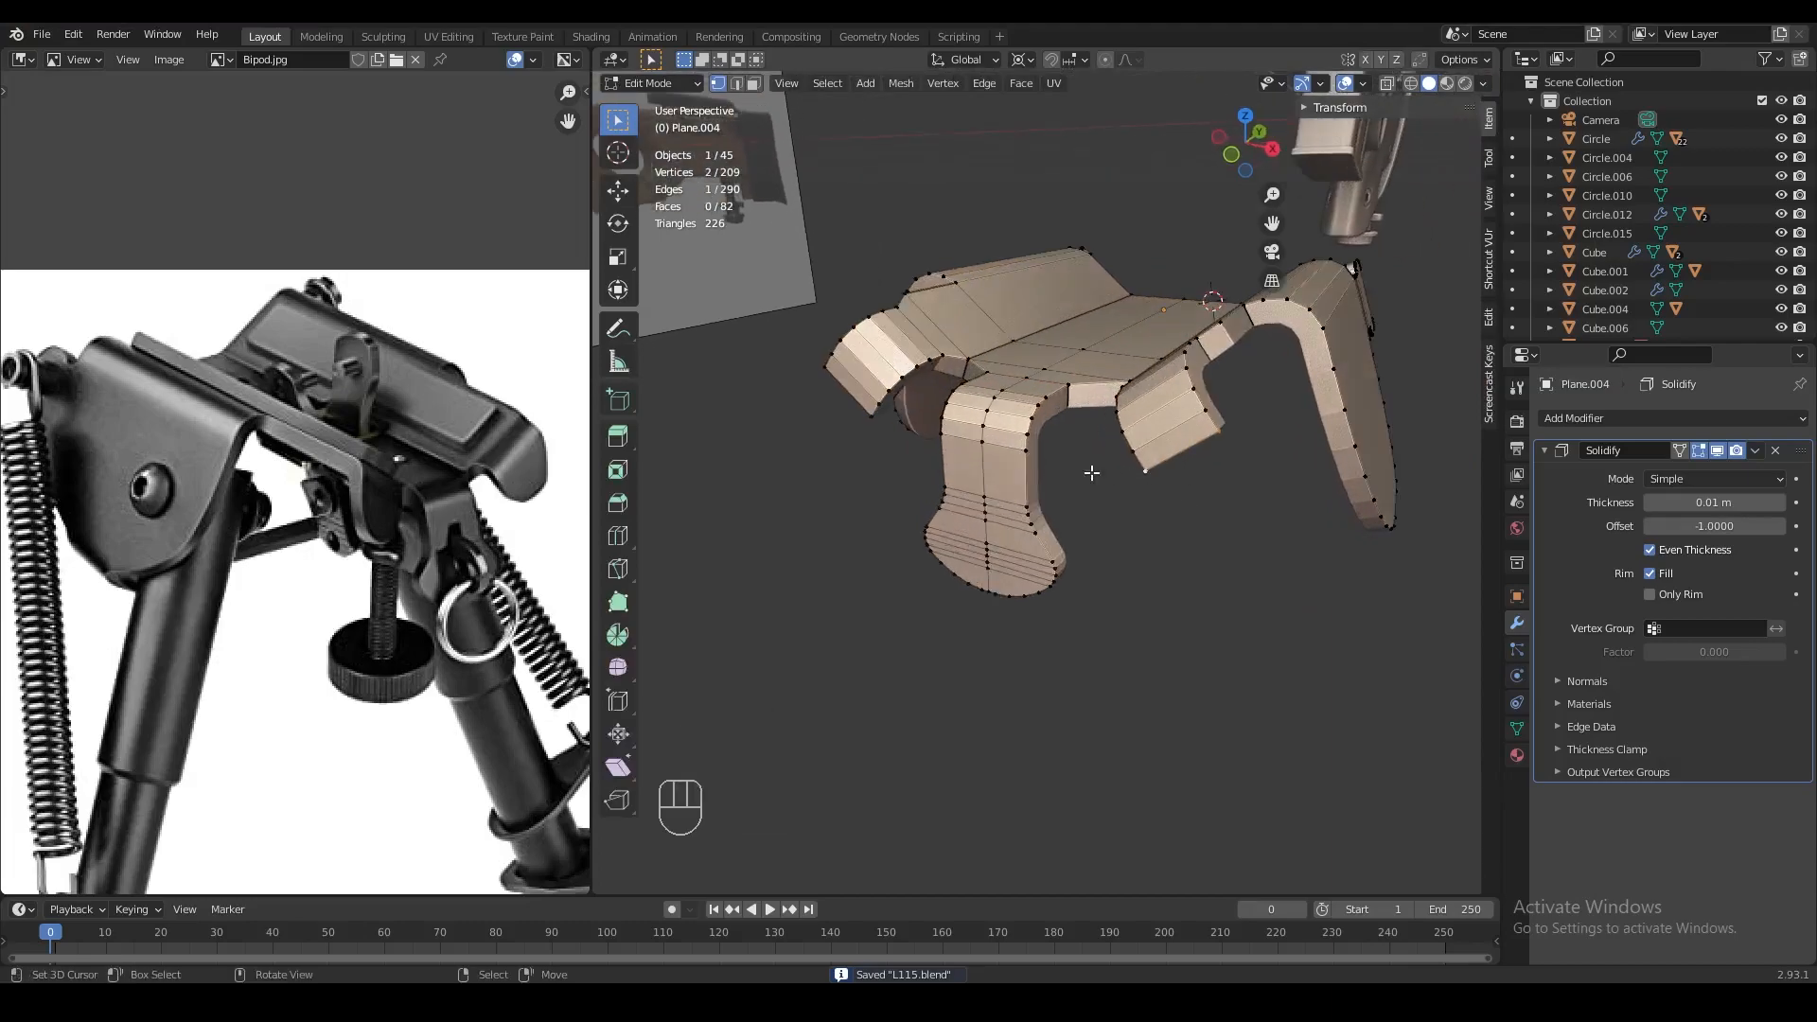
{"action": "key", "text": "z"}
{"action": "middle_click_drag", "start_coordinate": [850, 409], "coordinate": [1237, 519]}
{"action": "key", "text": "z"}
{"action": "key", "text": "ctrl+b"}
{"action": "left_click", "coordinate": [1249, 549]}
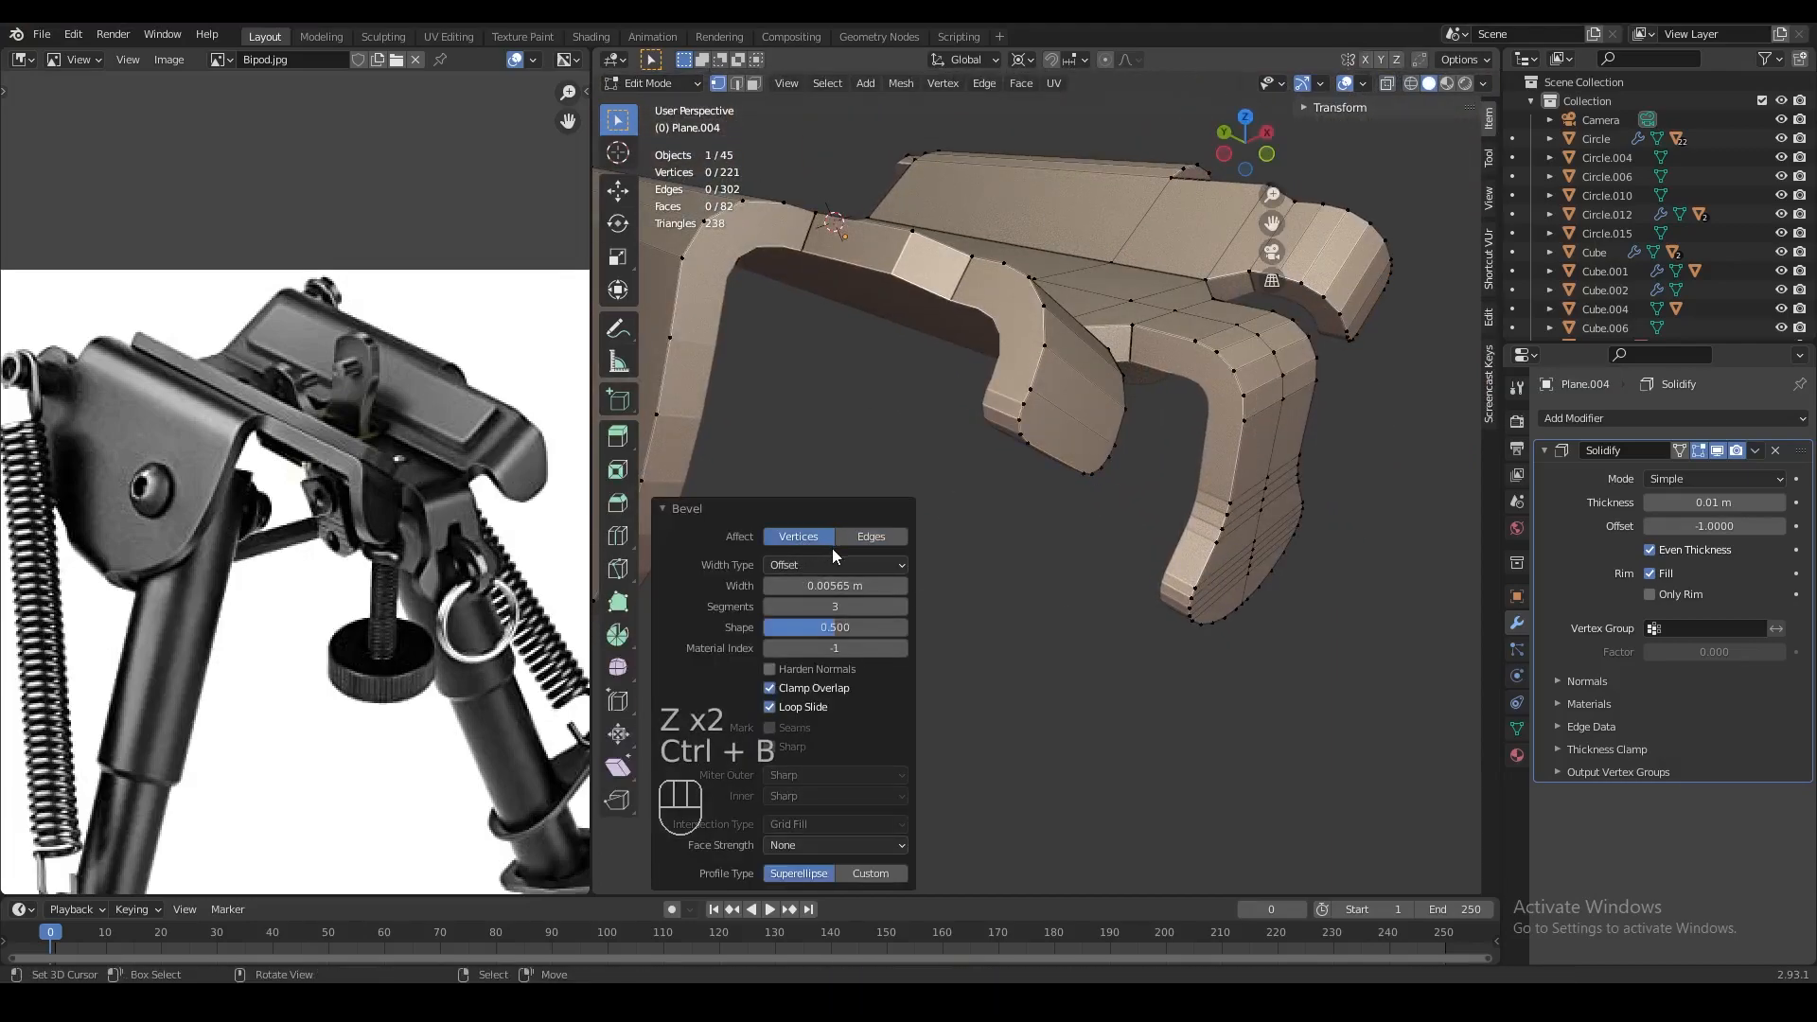
Save the file and snap the 3D cursor to a center-line vertex on the front tab
{"action": "middle_click_drag", "start_coordinate": [1003, 559], "coordinate": [949, 472]}
{"action": "key", "text": "Tab"}
{"action": "key", "text": "ctrl+s"}
{"action": "key", "text": "Tab"}
{"action": "key", "text": "Tab"}
{"action": "key", "text": "Tab"}
{"action": "key", "text": "1"}
{"action": "left_click", "coordinate": [948, 471]}
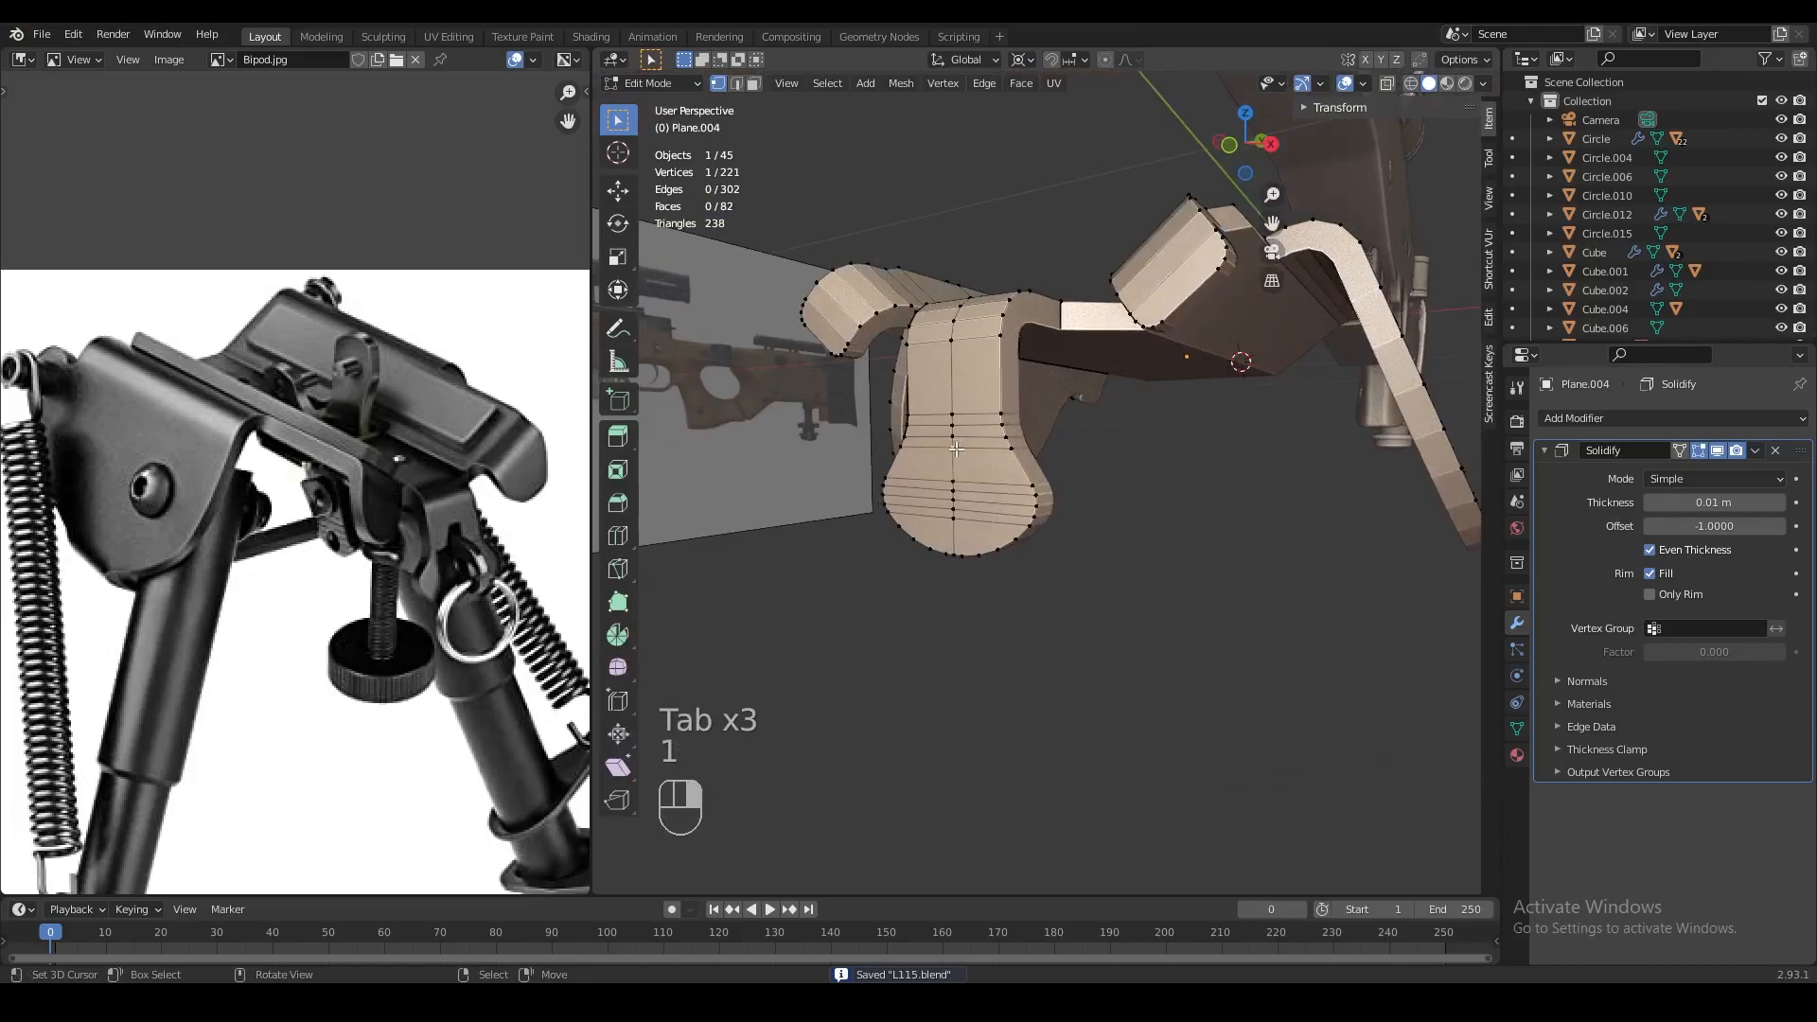
{"action": "key", "text": "shift+s"}
{"action": "left_click", "coordinate": [957, 568]}
Add a plane at the 3D cursor and rotate it 90° about the Y axis in Edit Mode
{"action": "key", "text": "Tab"}
{"action": "key", "text": "shift+a"}
{"action": "left_click", "coordinate": [1126, 522]}
{"action": "key", "text": "Tab"}
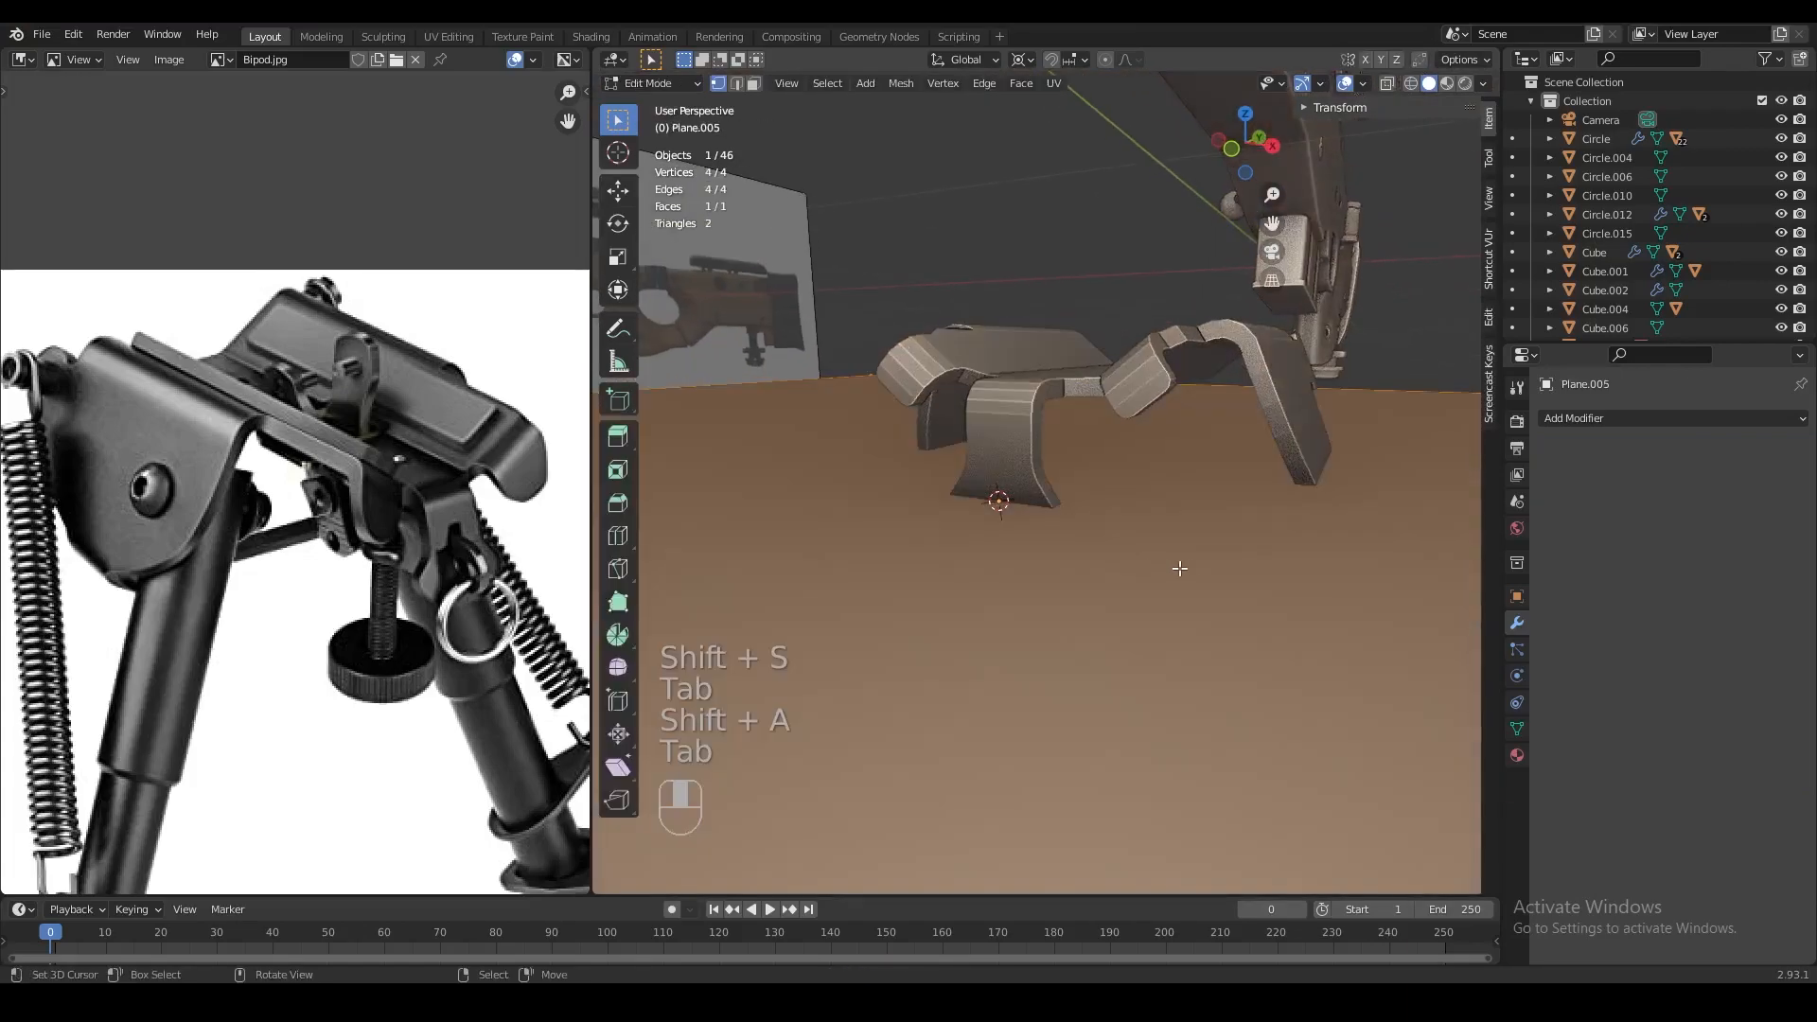
{"action": "key", "text": "r"}
{"action": "key", "text": "y"}
{"action": "key", "text": "9"}
{"action": "key", "text": "0"}
{"action": "key", "text": "Return"}
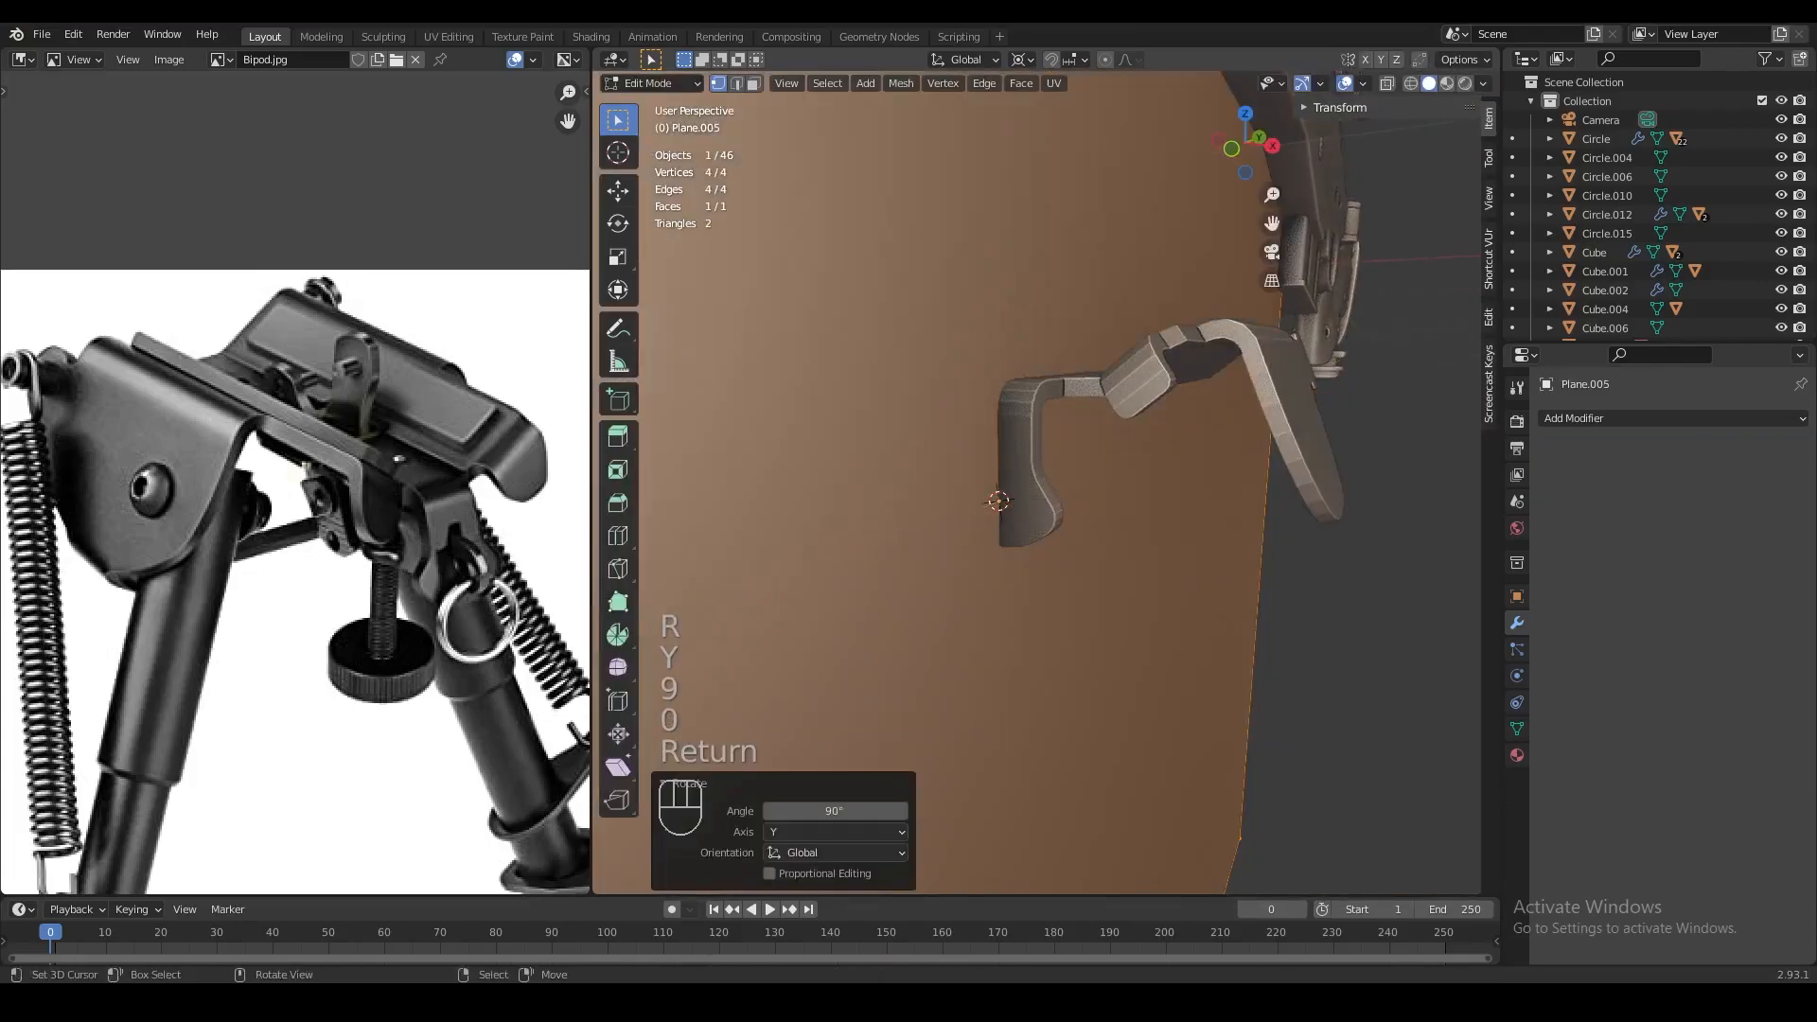
Scale the plane by 0.1, shrink it further to the front tab's size and shift it along Z
{"action": "key", "text": "s"}
{"action": "key", "text": "period"}
{"action": "key", "text": "1"}
{"action": "key", "text": "Return"}
{"action": "key", "text": "s"}
{"action": "left_click", "coordinate": [1089, 577]}
{"action": "scroll", "coordinate": [1089, 577], "scroll_direction": "up", "scroll_amount": 3}
{"action": "mouse_move", "coordinate": [1088, 577]}
{"action": "middle_mouse_down"}
{"action": "mouse_move", "coordinate": [1162, 585]}
{"action": "mouse_move", "coordinate": [1098, 582]}
{"action": "mouse_move", "coordinate": [1114, 575]}
{"action": "middle_mouse_up"}
{"action": "key", "text": "Tab"}
{"action": "scroll", "coordinate": [1162, 585], "scroll_direction": "up", "scroll_amount": 2}
{"action": "scroll", "coordinate": [1161, 585], "scroll_direction": "down", "scroll_amount": 5}
{"action": "scroll", "coordinate": [1103, 584], "scroll_direction": "up", "scroll_amount": 3}
{"action": "key", "text": "Tab"}
{"action": "key", "text": "g"}
{"action": "key", "text": "z"}
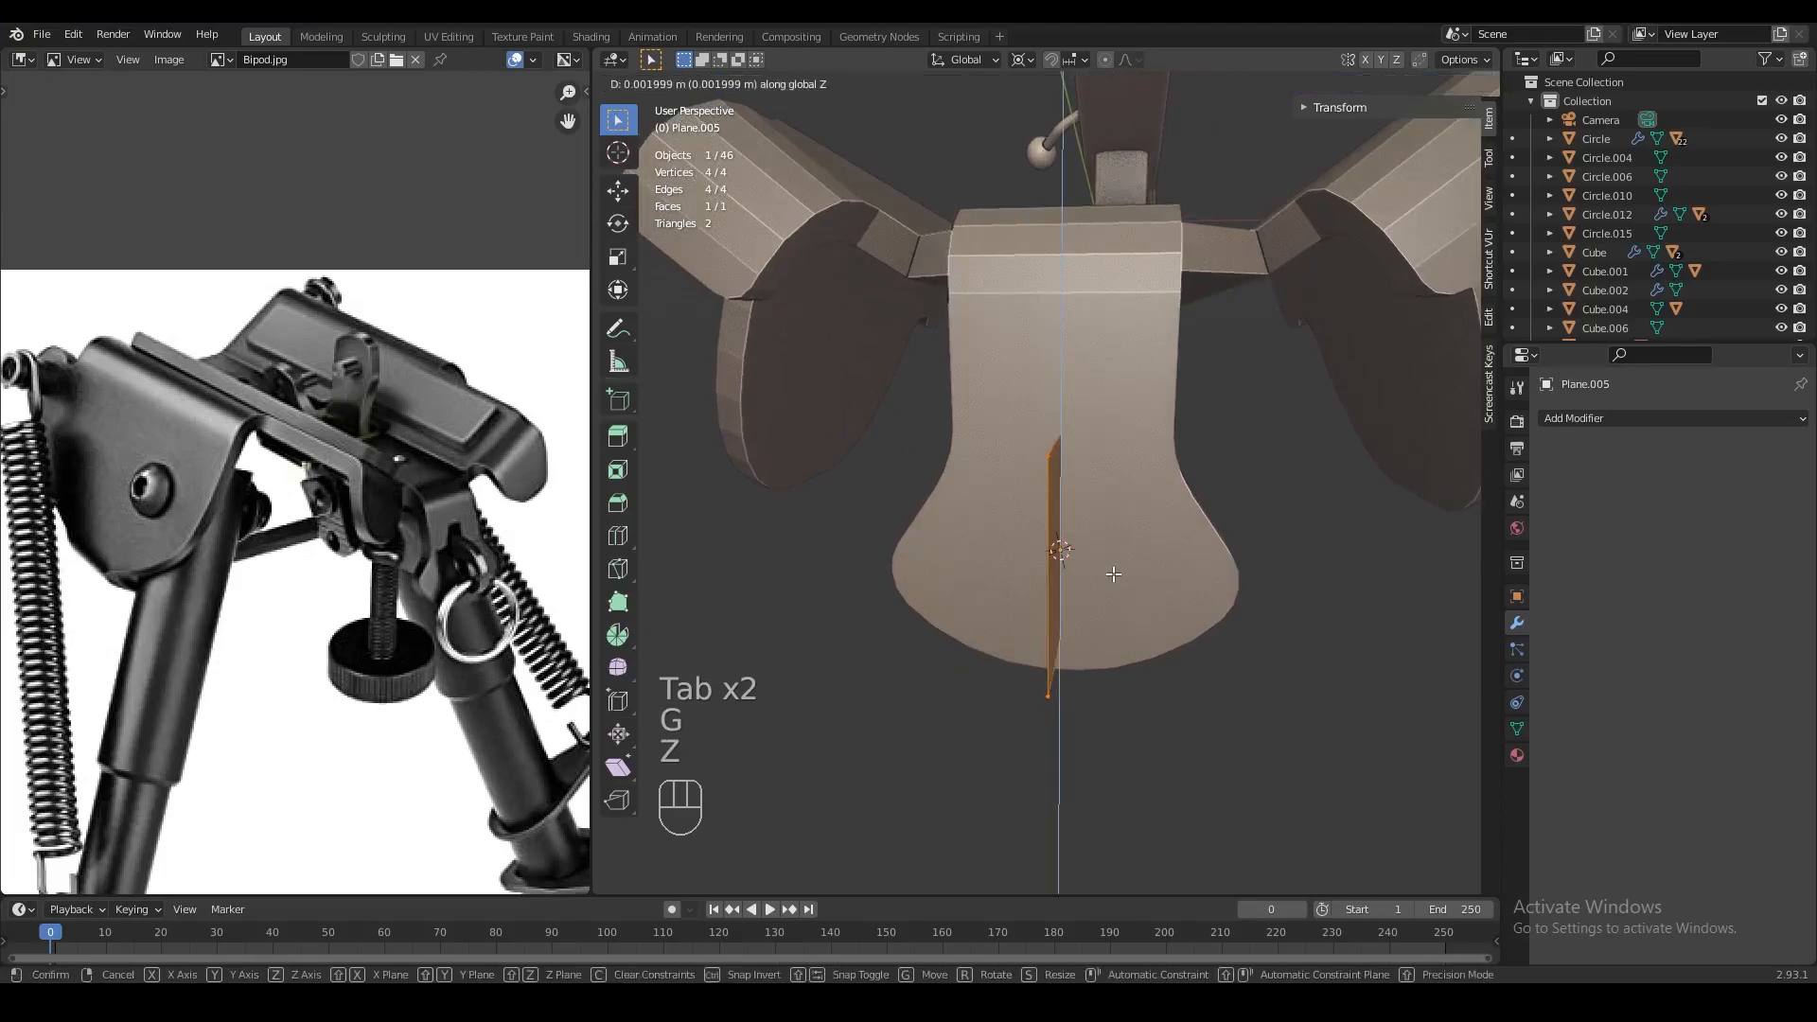
{"action": "left_click", "coordinate": [1114, 569]}
Try moving the plane object along Z and delete it
{"action": "key", "text": "Tab"}
{"action": "key", "text": "g"}
{"action": "key", "text": "z"}
{"action": "left_click", "coordinate": [1111, 541]}
{"action": "key", "text": "x"}
{"action": "left_click", "coordinate": [1111, 541]}
{"action": "scroll", "coordinate": [1111, 541], "scroll_direction": "down", "scroll_amount": 3}
{"action": "key", "text": "shift+a"}
{"action": "mouse_move", "coordinate": [1112, 541]}
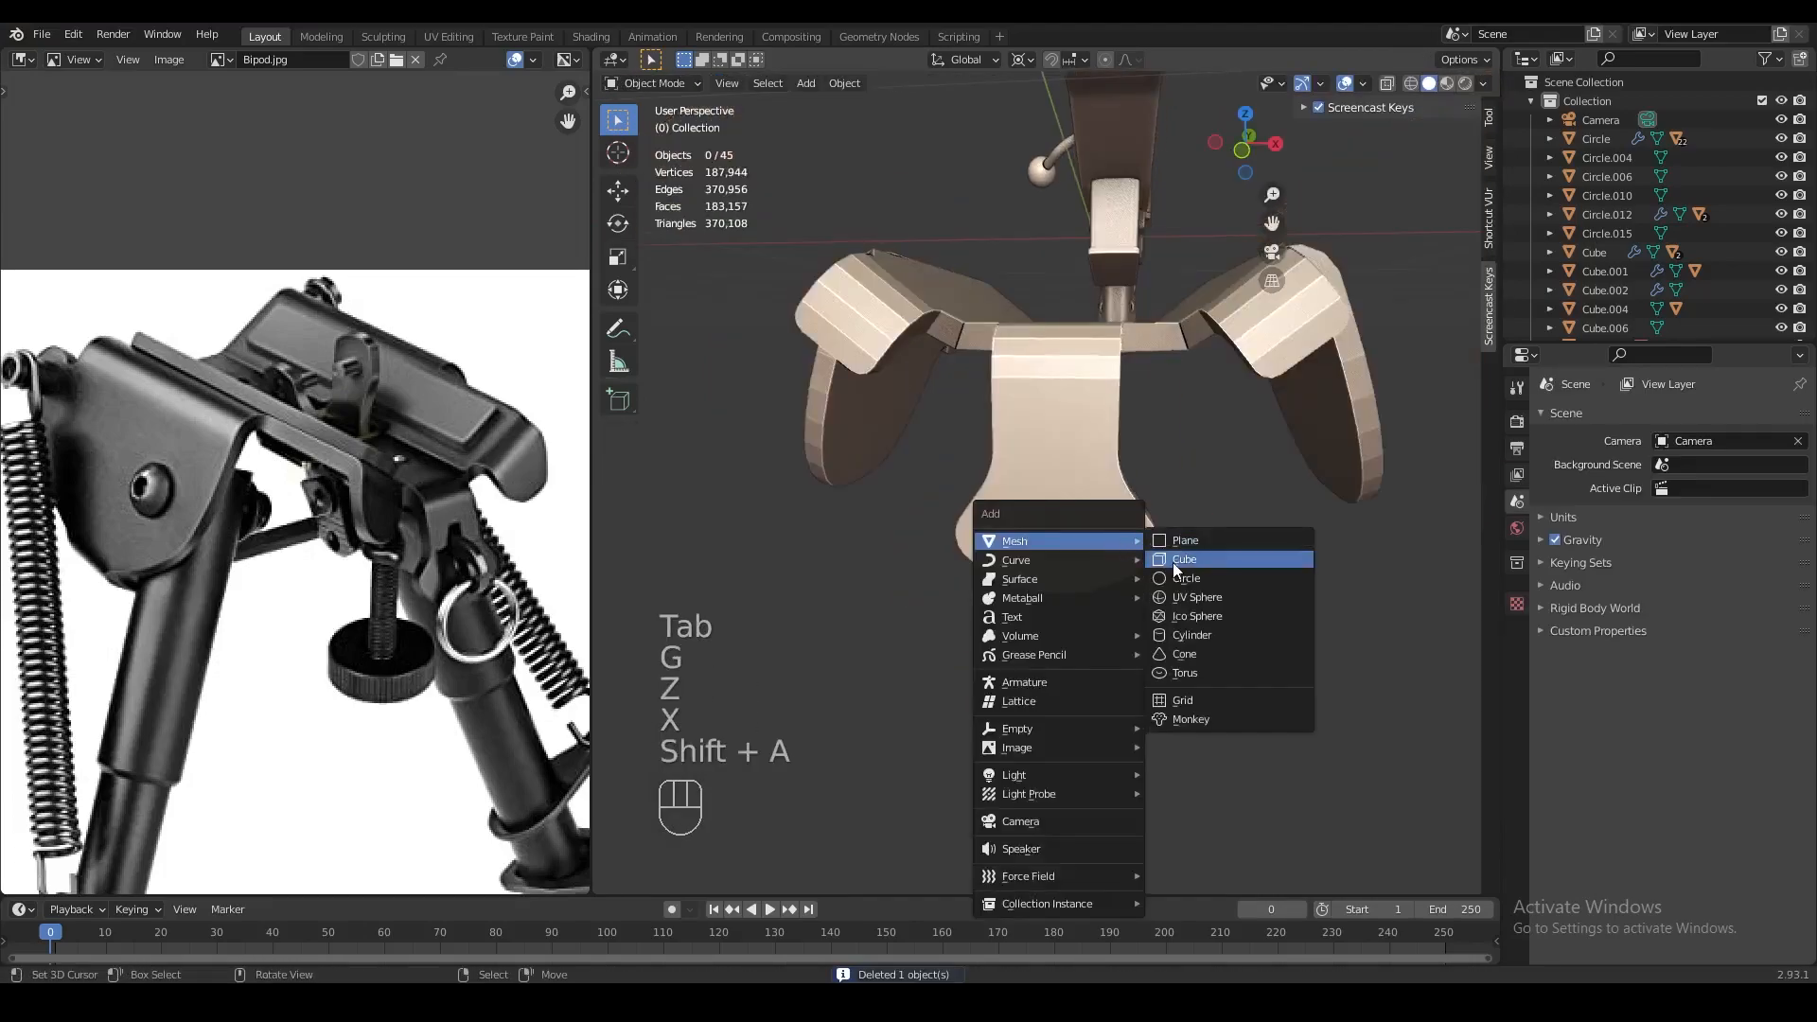
{"action": "left_click", "coordinate": [1184, 559]}
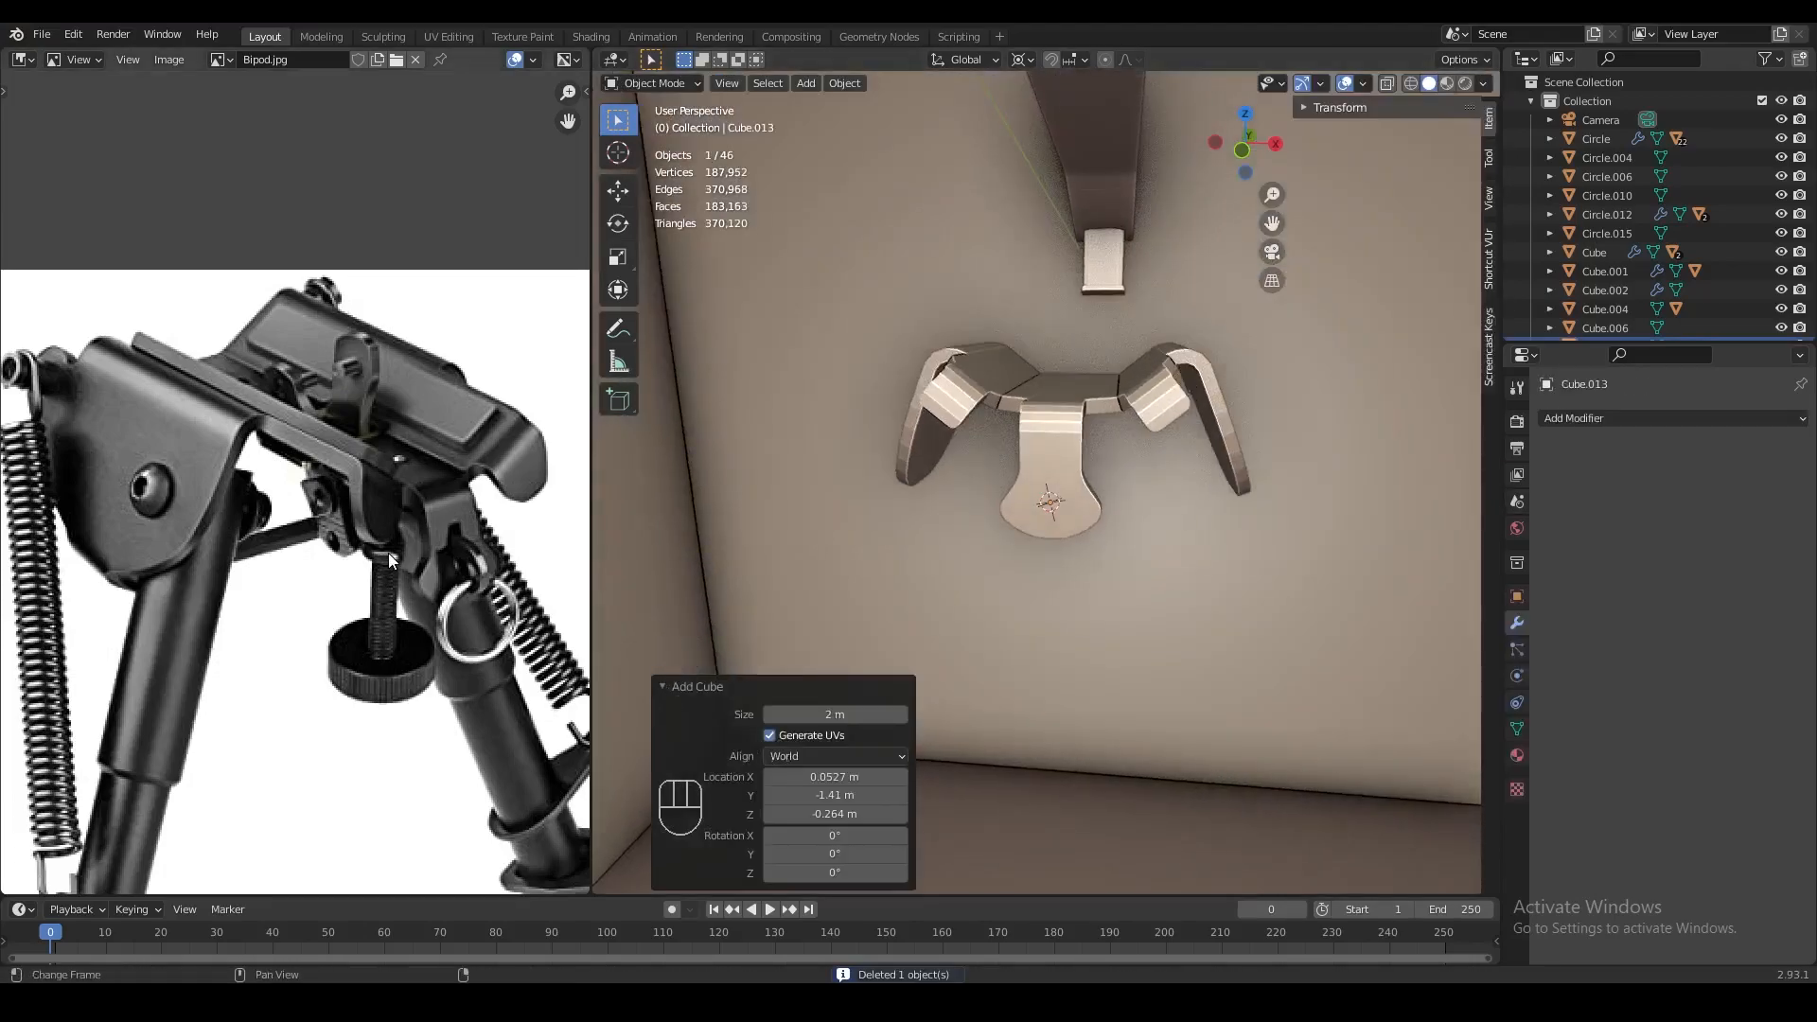
{"action": "key", "text": "x"}
{"action": "left_click", "coordinate": [1014, 581]}
Add a new plane at the 3D cursor and rotate it 90° about the Y axis in Edit Mode
{"action": "key", "text": "shift+a"}
{"action": "left_click", "coordinate": [1123, 542]}
{"action": "key", "text": "Tab"}
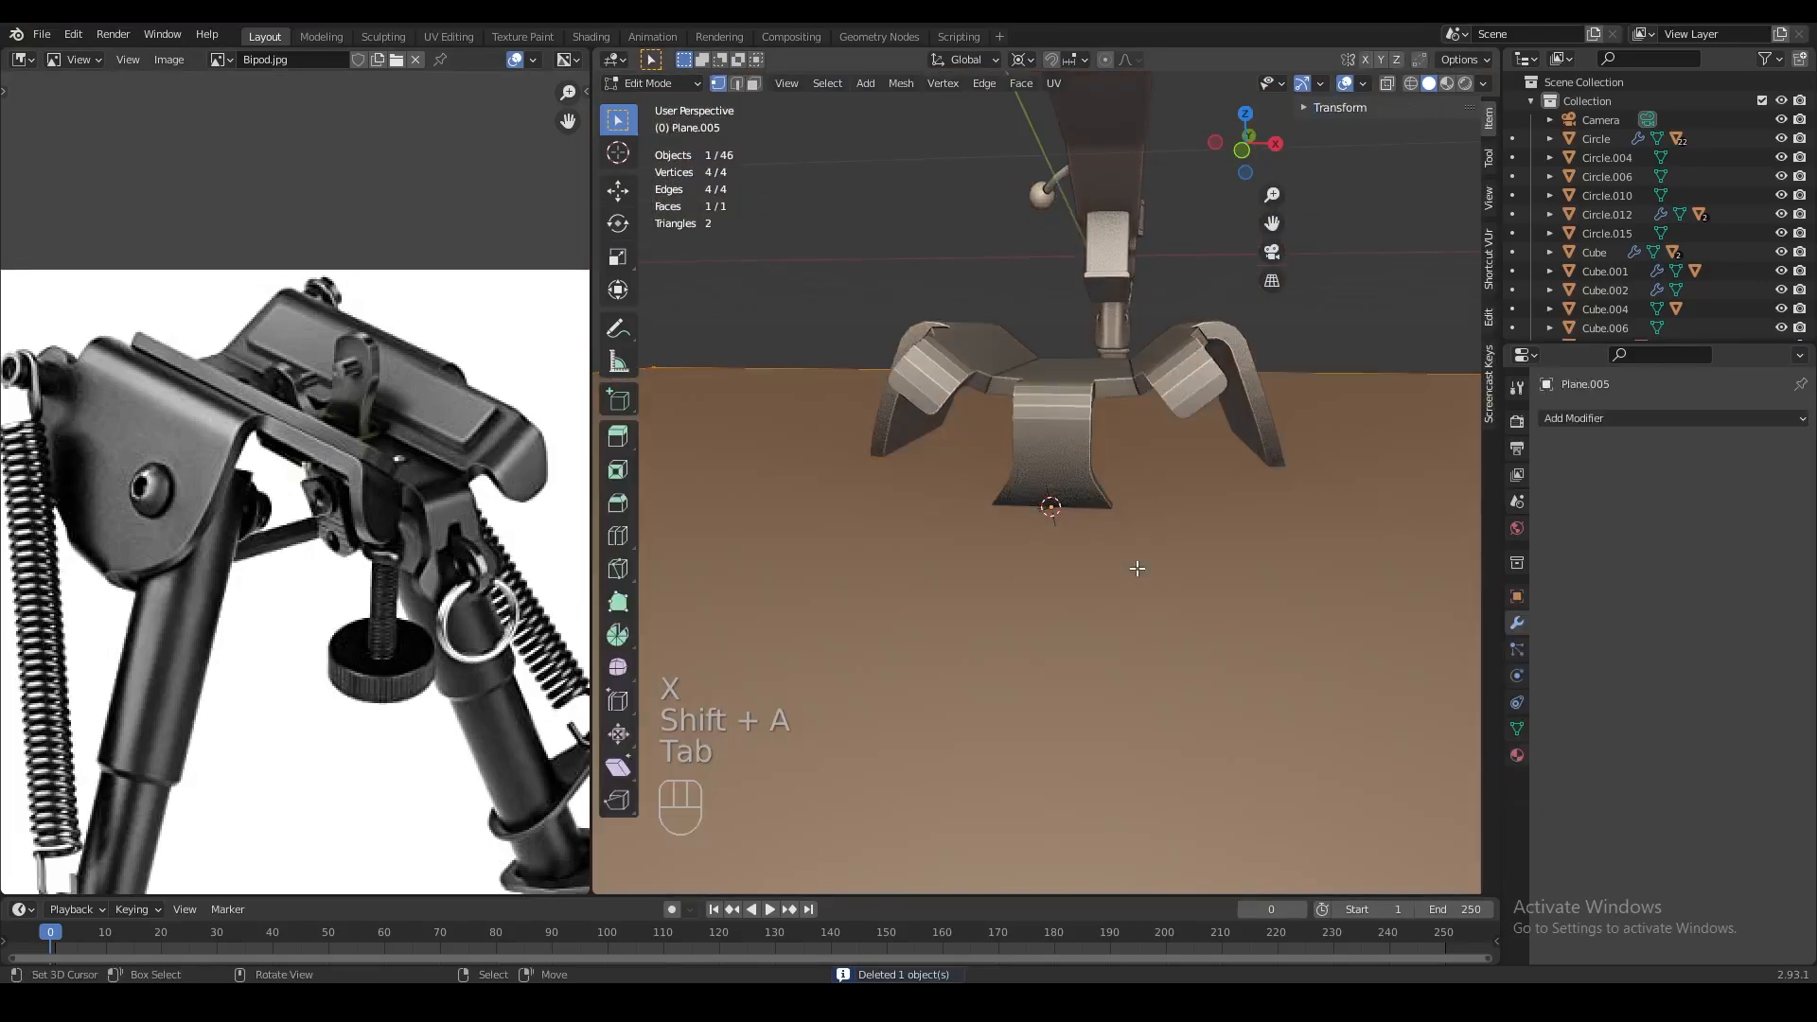
{"action": "type", "text": "ry90"}
{"action": "key", "text": "Return"}
Scale the plane by 0.1 and again by 0.51 to fit within the front tab
{"action": "type", "text": "s.1"}
{"action": "key", "text": "Return"}
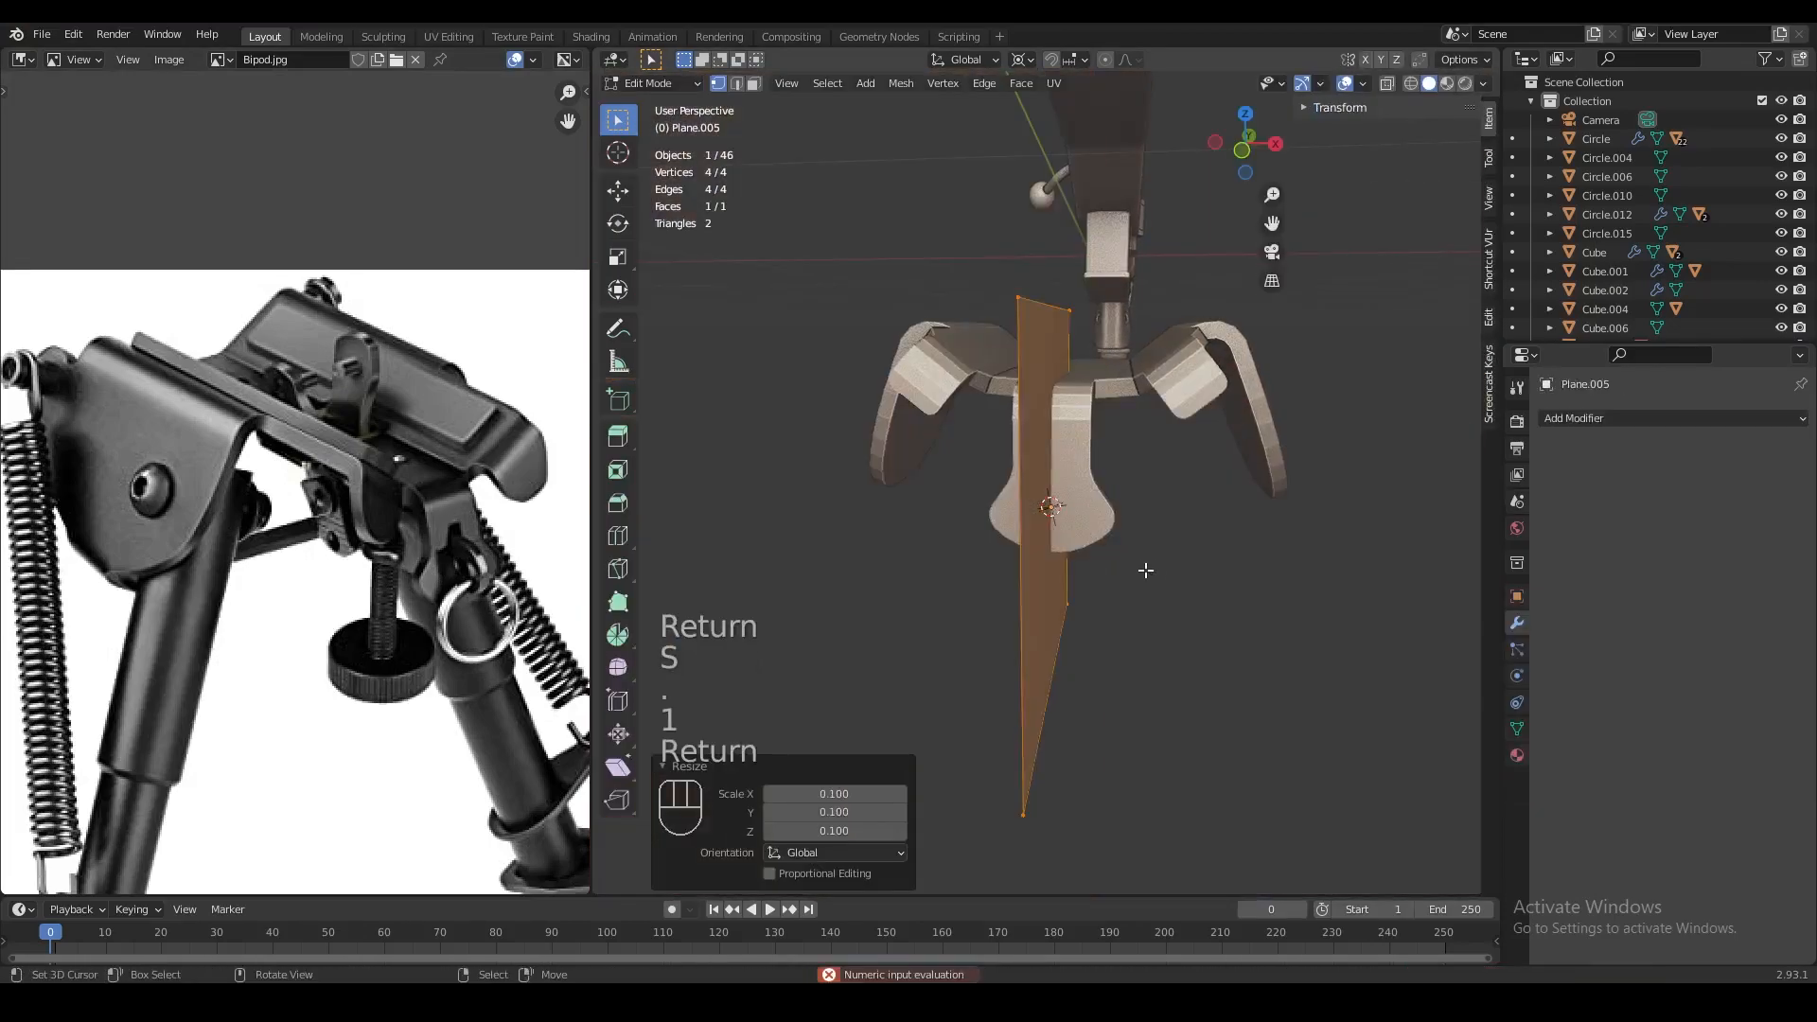
{"action": "key", "text": "s"}
{"action": "left_click", "coordinate": [1120, 556]}
{"action": "middle_click_drag", "start_coordinate": [1120, 556], "coordinate": [1052, 520]}
{"action": "scroll", "coordinate": [1053, 521], "scroll_direction": "up", "scroll_amount": 2}
Give the plane a Solidify modifier and shift it along X to center it on the front tab
{"action": "left_click", "coordinate": [1656, 418]}
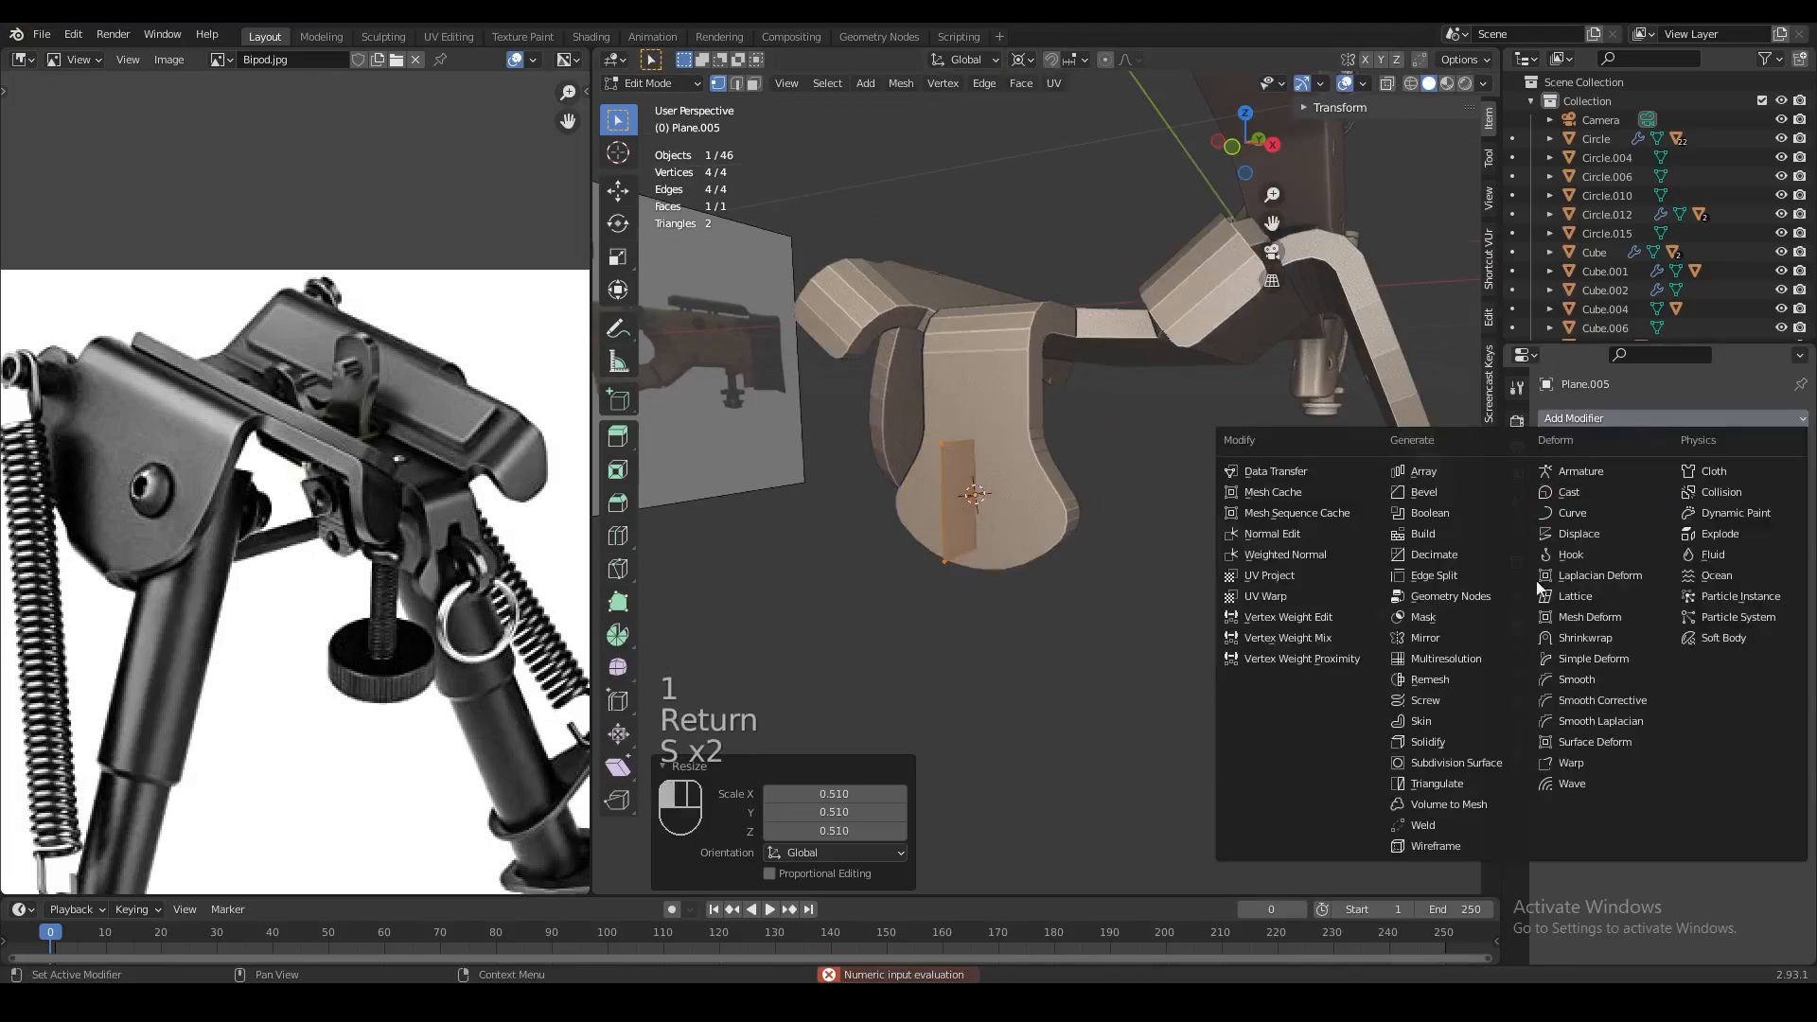
{"action": "left_click", "coordinate": [1429, 743]}
{"action": "middle_click_drag", "start_coordinate": [1237, 616], "coordinate": [908, 535]}
{"action": "key", "text": "g"}
{"action": "key", "text": "x"}
{"action": "left_click", "coordinate": [1184, 605]}
{"action": "key", "text": "g"}
{"action": "key", "text": "x"}
{"action": "left_click", "coordinate": [1221, 632]}
Move the plate along Y so it projects in front of the tab and raise it about 0.002 m
{"action": "key", "text": "3"}
{"action": "key", "text": "z"}
{"action": "left_click", "coordinate": [865, 537]}
{"action": "key", "text": "g"}
{"action": "key", "text": "z"}
{"action": "key", "text": "z"}
{"action": "key", "text": "a"}
{"action": "key", "text": "z"}
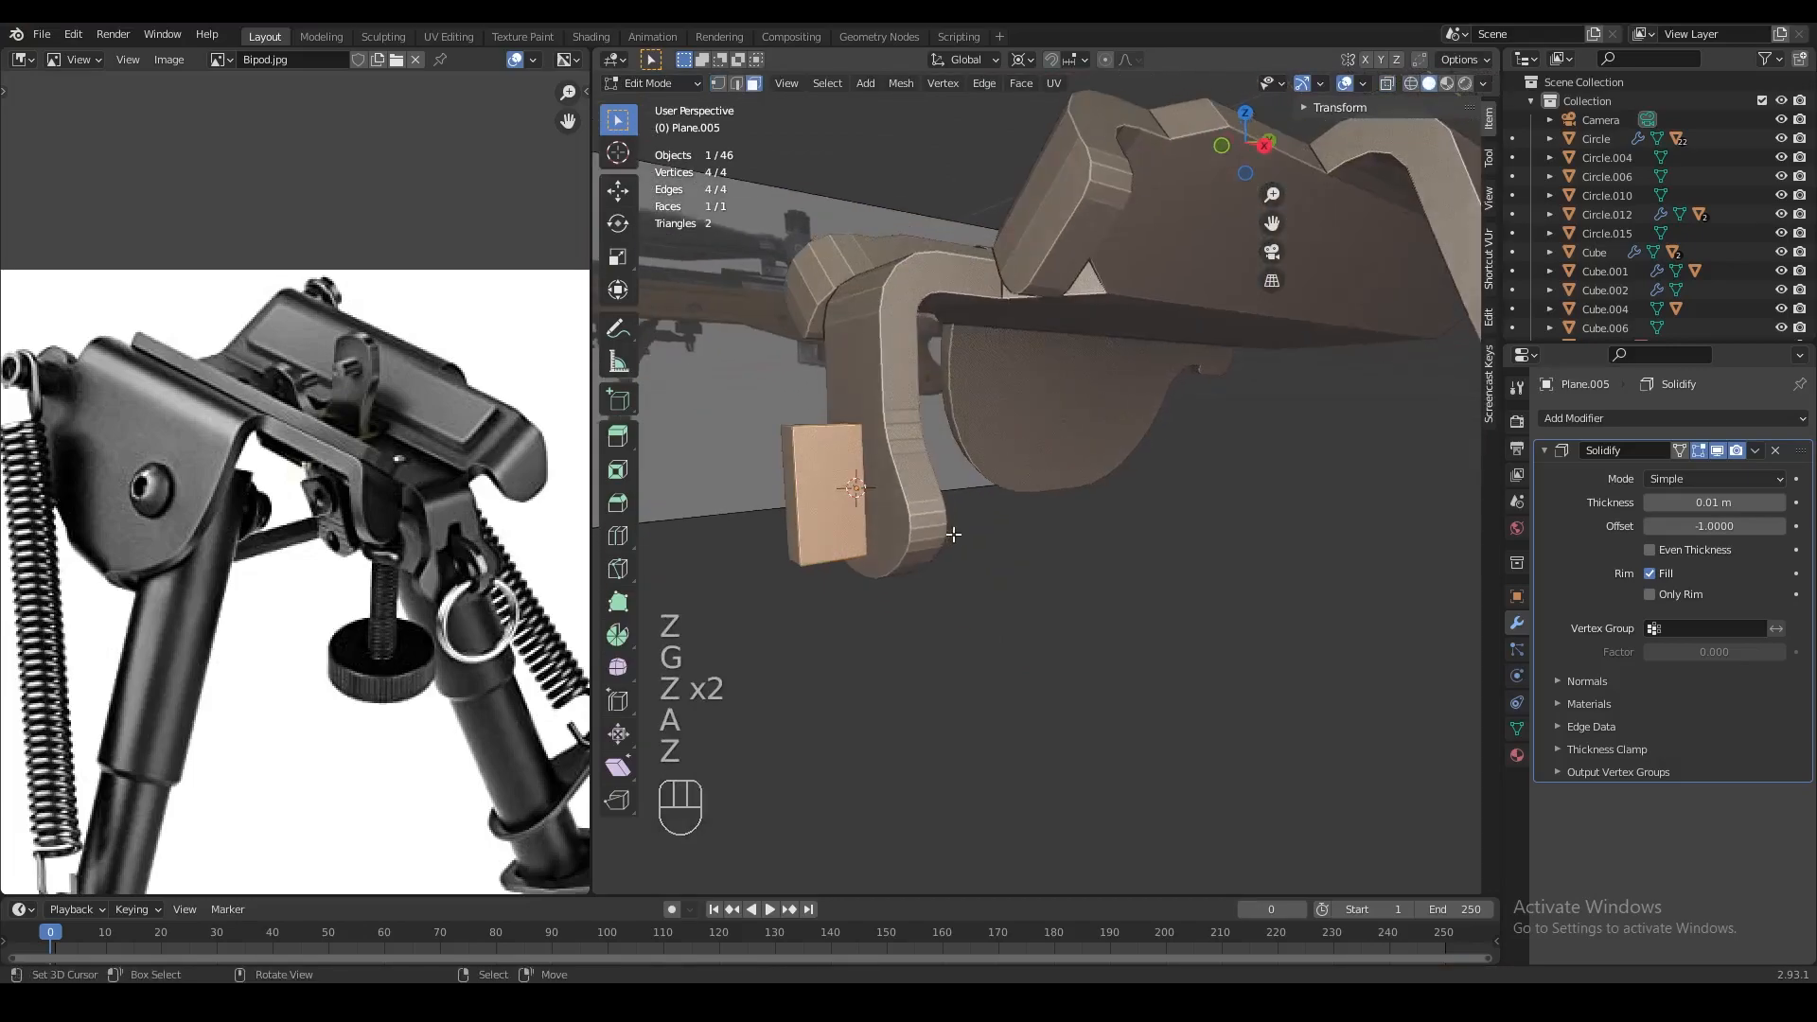
{"action": "key", "text": "g"}
{"action": "key", "text": "y"}
{"action": "key", "text": "z"}
{"action": "left_click", "coordinate": [919, 527]}
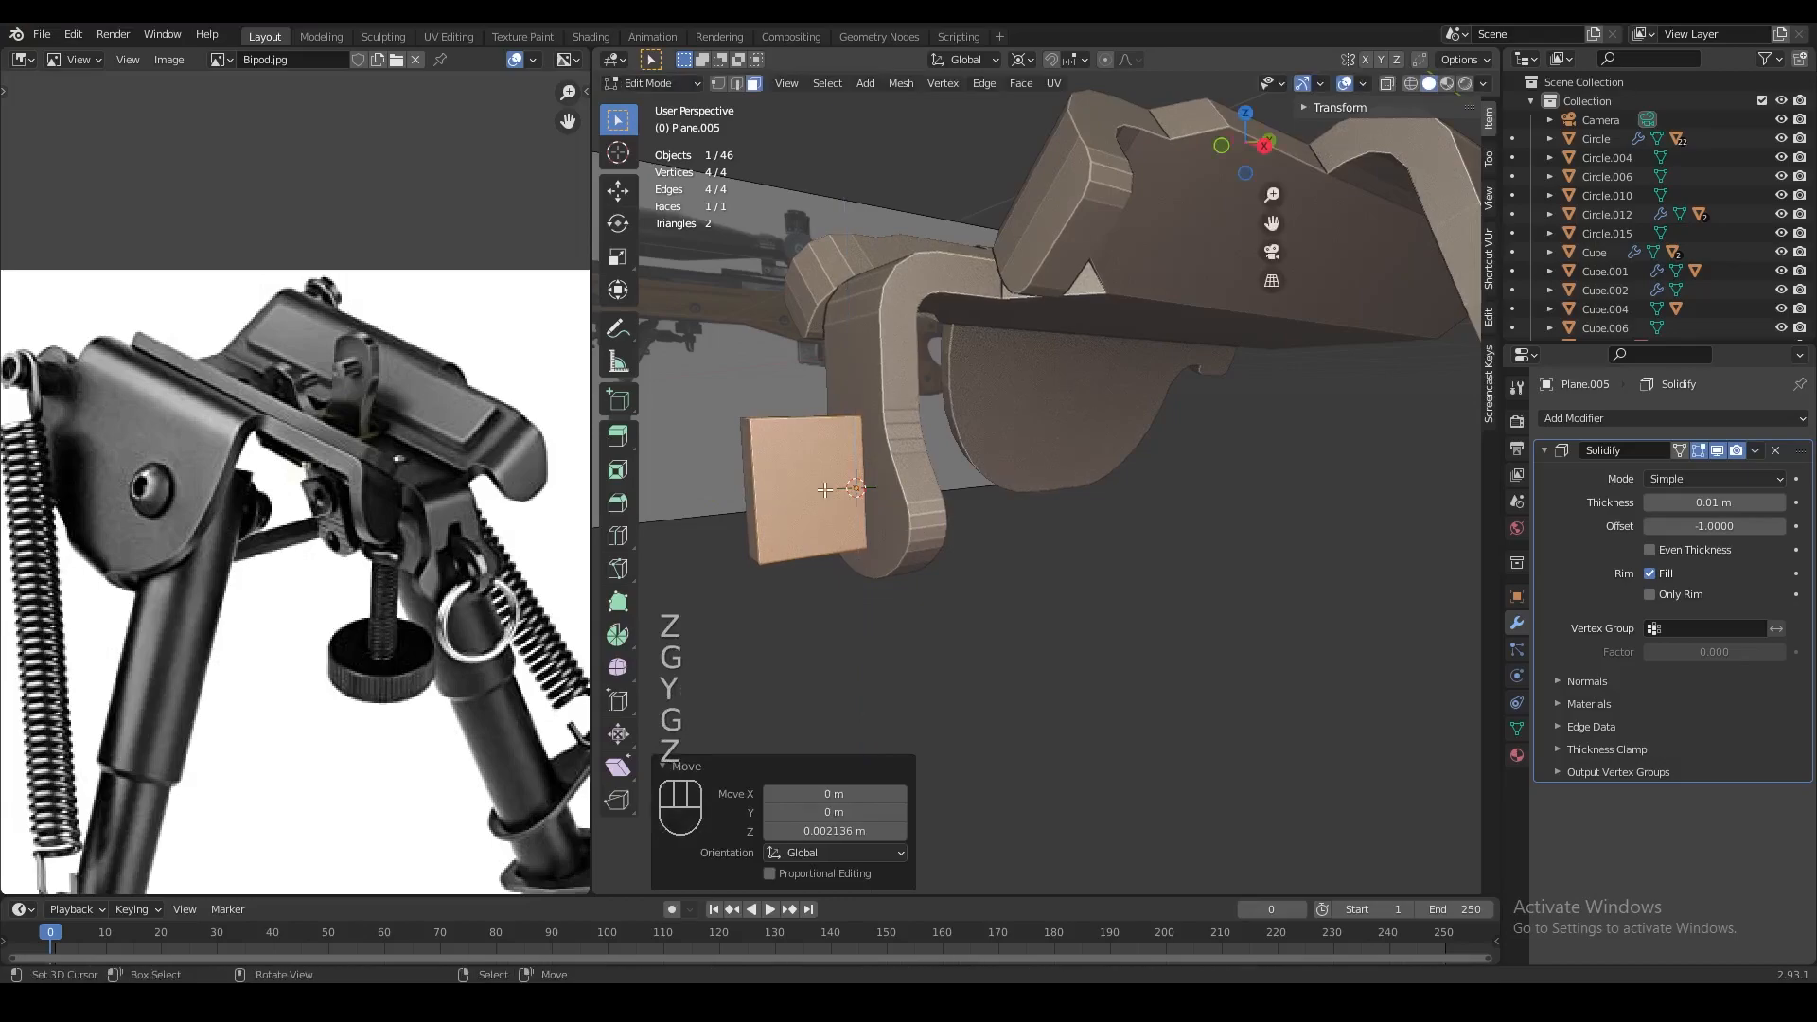
Inset the plate's face by about 0.011 m and delete the inner face to open a hole
{"action": "key", "text": "3"}
{"action": "key", "text": "z"}
{"action": "key", "text": "z"}
{"action": "key", "text": "i"}
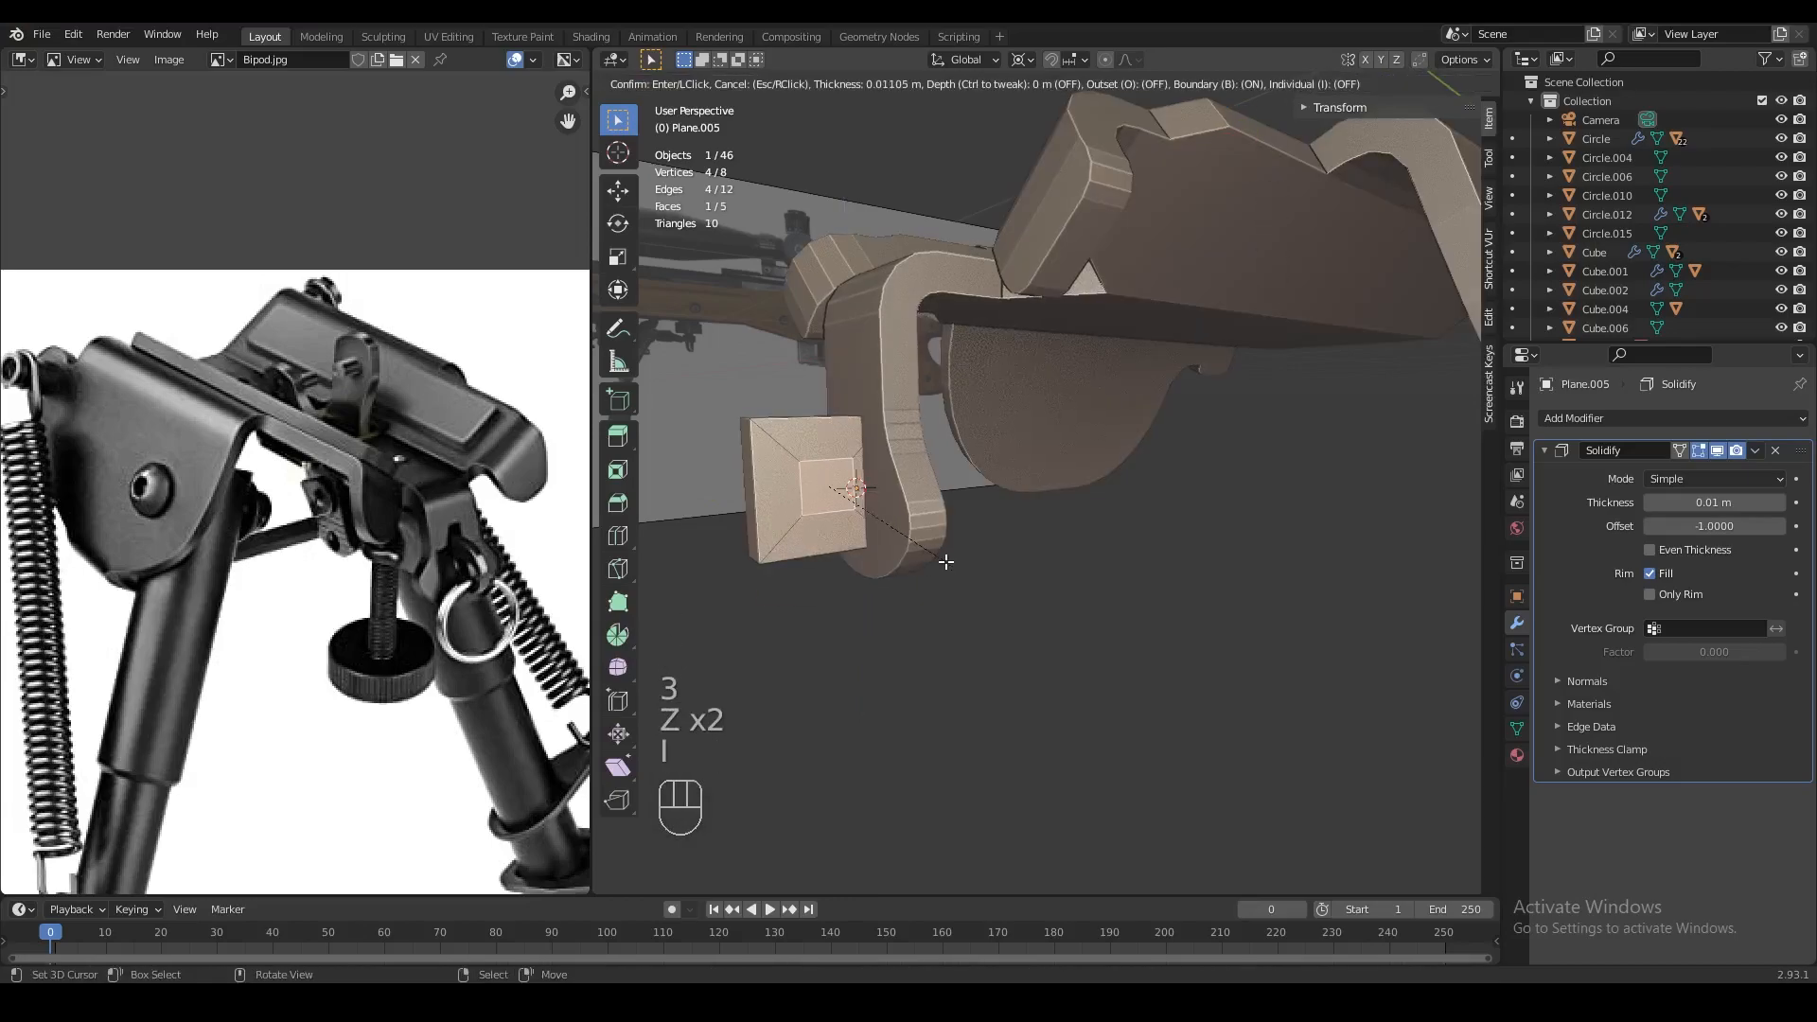
{"action": "left_click", "coordinate": [953, 565]}
{"action": "key", "text": "x"}
{"action": "left_click", "coordinate": [908, 614]}
Round the loop's front corners with a three-segment edge bevel about 0.0053 m wide
{"action": "middle_click_drag", "start_coordinate": [908, 614], "coordinate": [891, 506]}
{"action": "key", "text": "z"}
{"action": "key", "text": "z"}
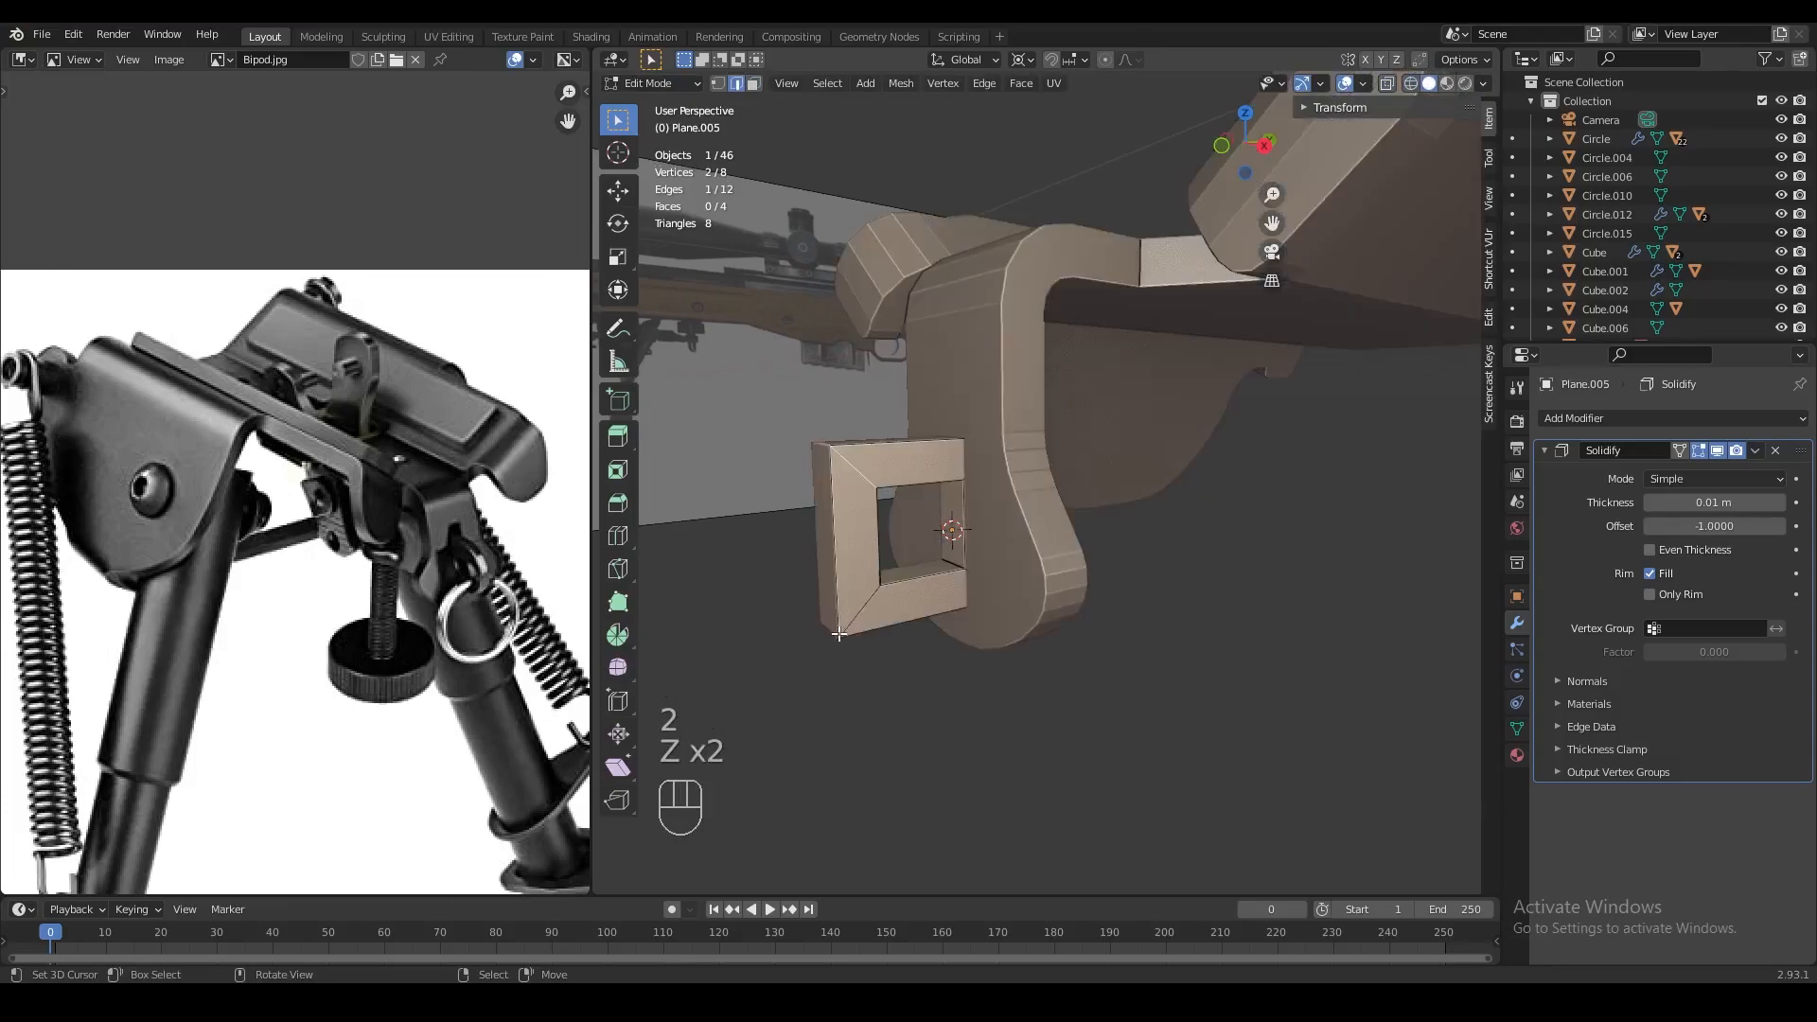
{"action": "key", "text": "ctrl+b"}
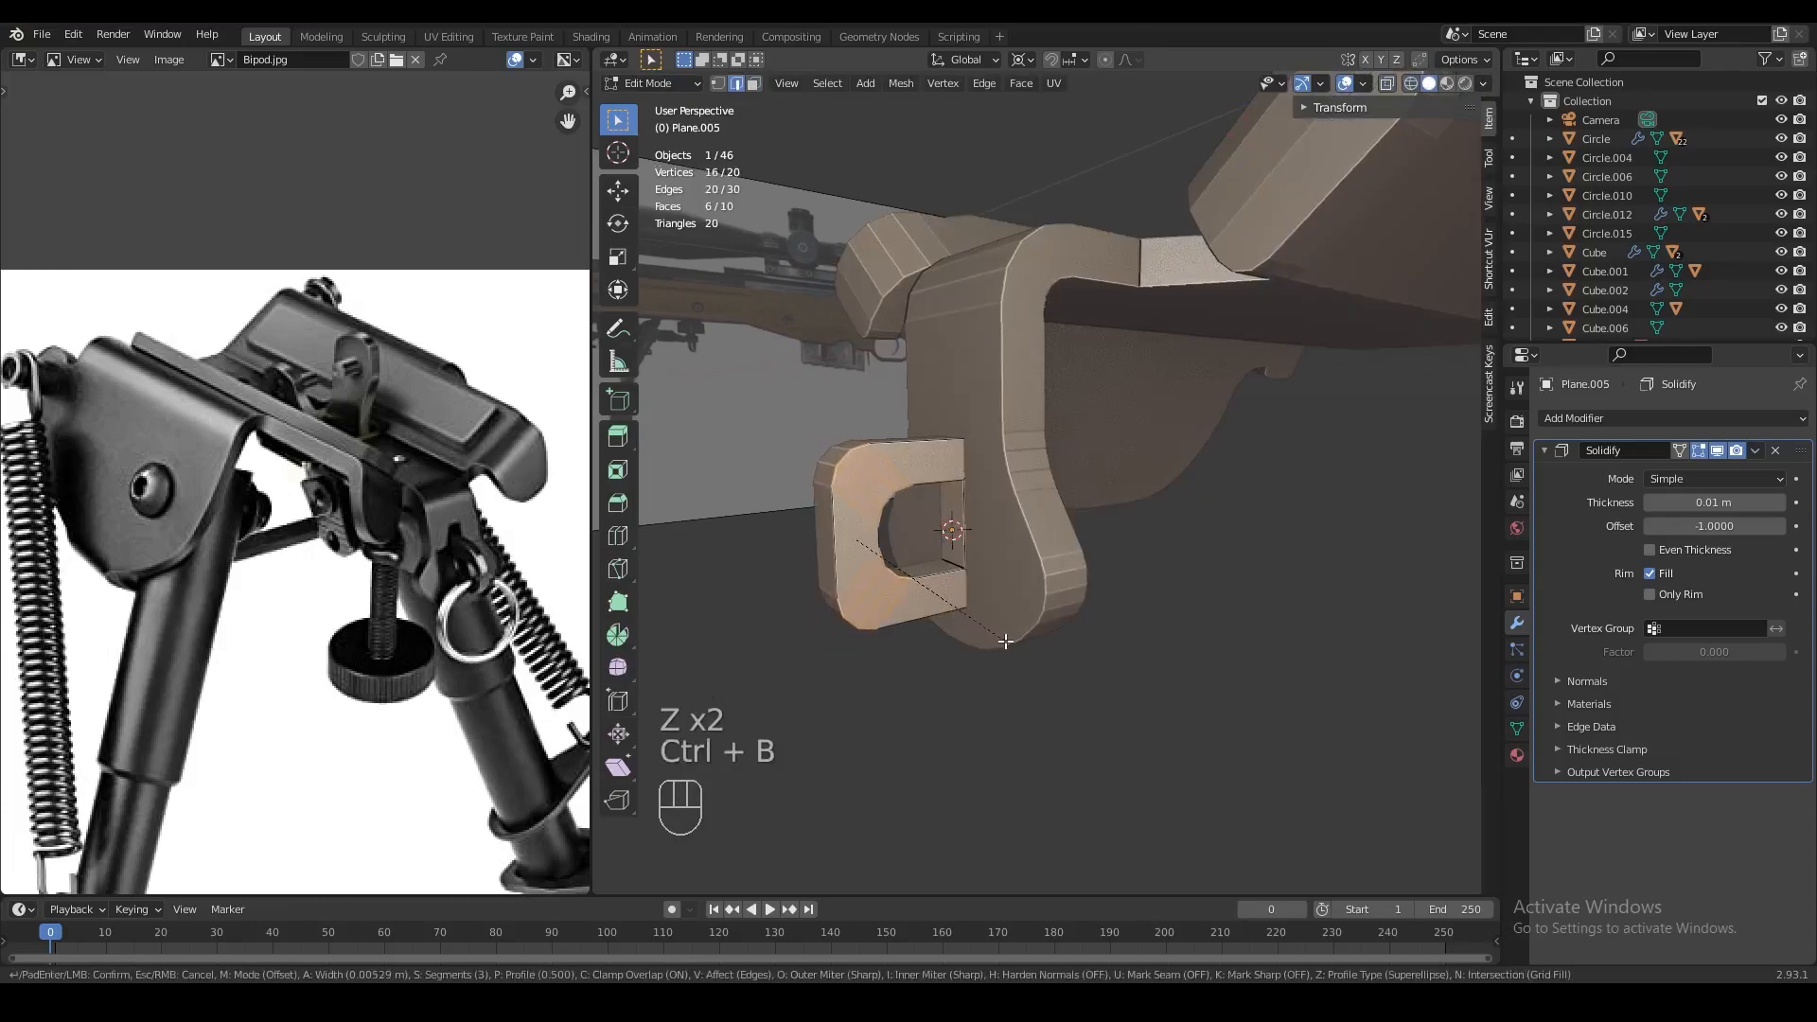
{"action": "left_click", "coordinate": [1014, 647]}
{"action": "key", "text": "Tab"}
{"action": "key", "text": "Tab"}
Box-select the loop's vertices beside the tab and move them about 0.0026 m along Y
{"action": "key", "text": "1"}
{"action": "key", "text": "z"}
{"action": "key", "text": "a"}
{"action": "key", "text": "a"}
{"action": "key", "text": "b"}
{"action": "left_click_drag", "start_coordinate": [947, 428], "coordinate": [1039, 628]}
{"action": "key", "text": "g"}
{"action": "key", "text": "y"}
{"action": "left_click", "coordinate": [995, 536]}
Try adding two loop cuts across the loop's rear side and scaling them along Z
{"action": "key", "text": "z"}
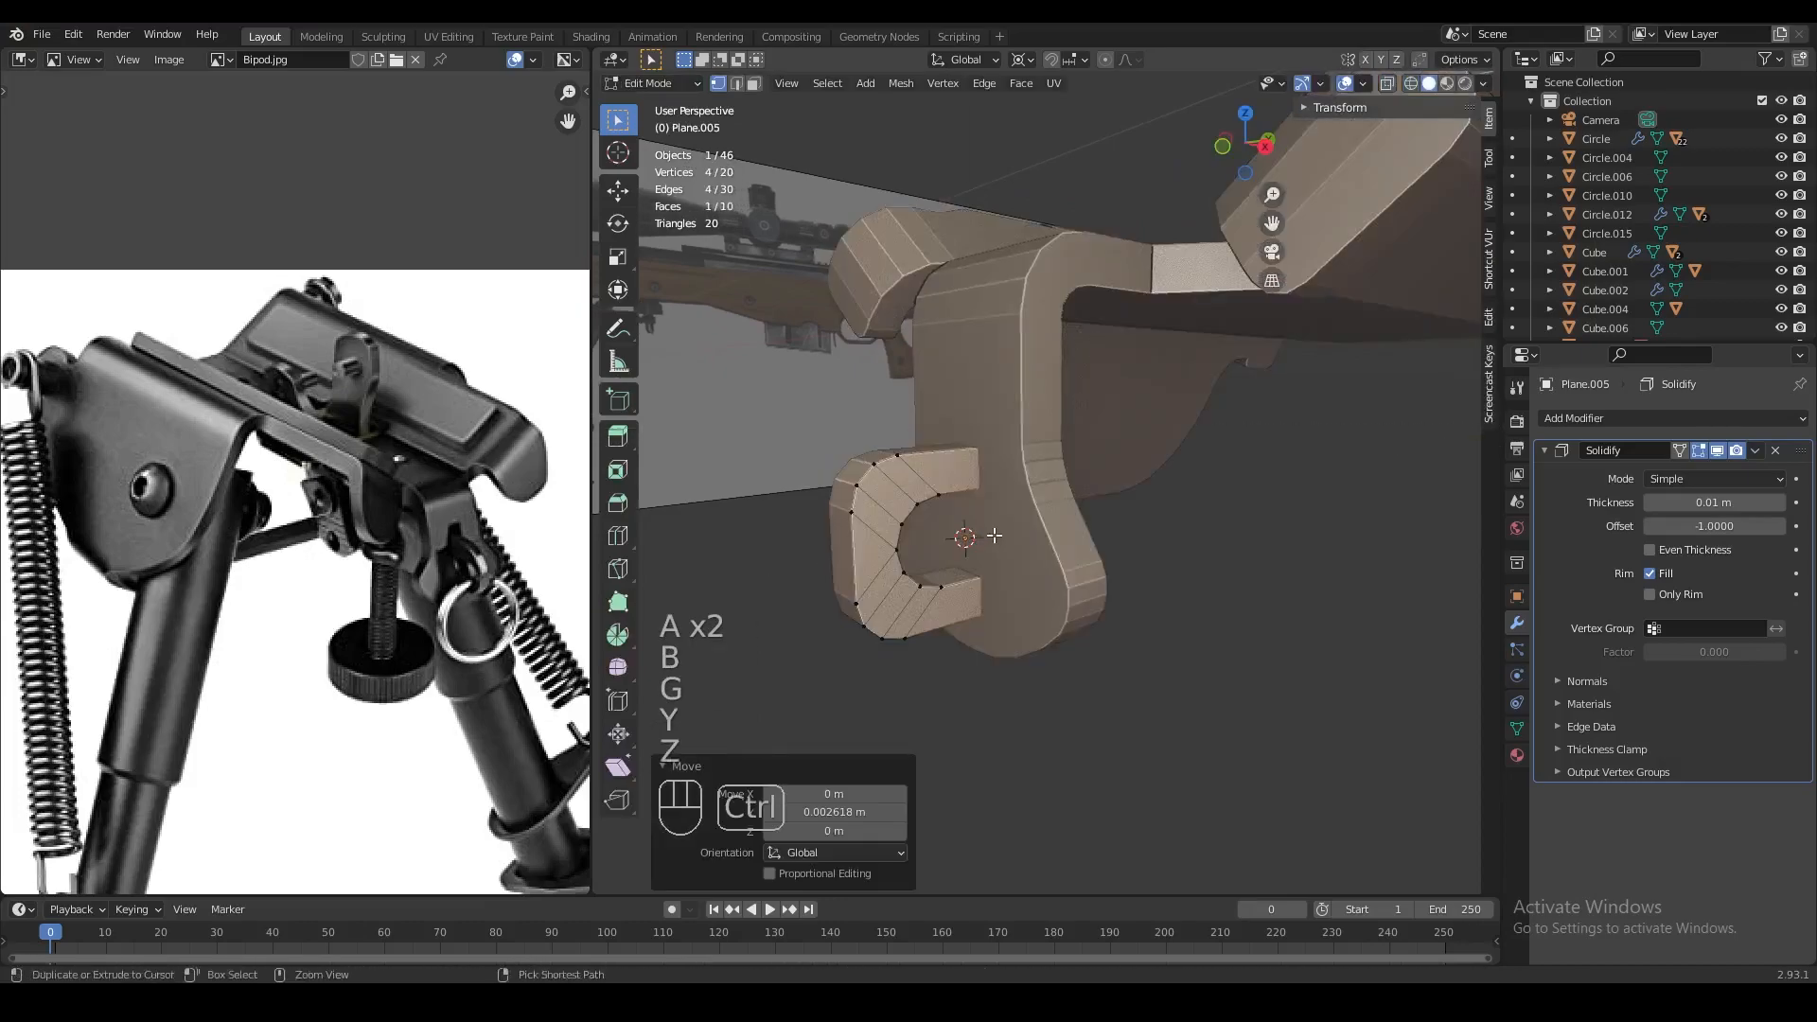
{"action": "scroll", "coordinate": [994, 535], "scroll_direction": "up", "scroll_amount": 1}
{"action": "left_click", "coordinate": [995, 536]}
{"action": "right_click", "coordinate": [994, 536]}
{"action": "key", "text": "z"}
{"action": "key", "text": "s"}
{"action": "key", "text": "z"}
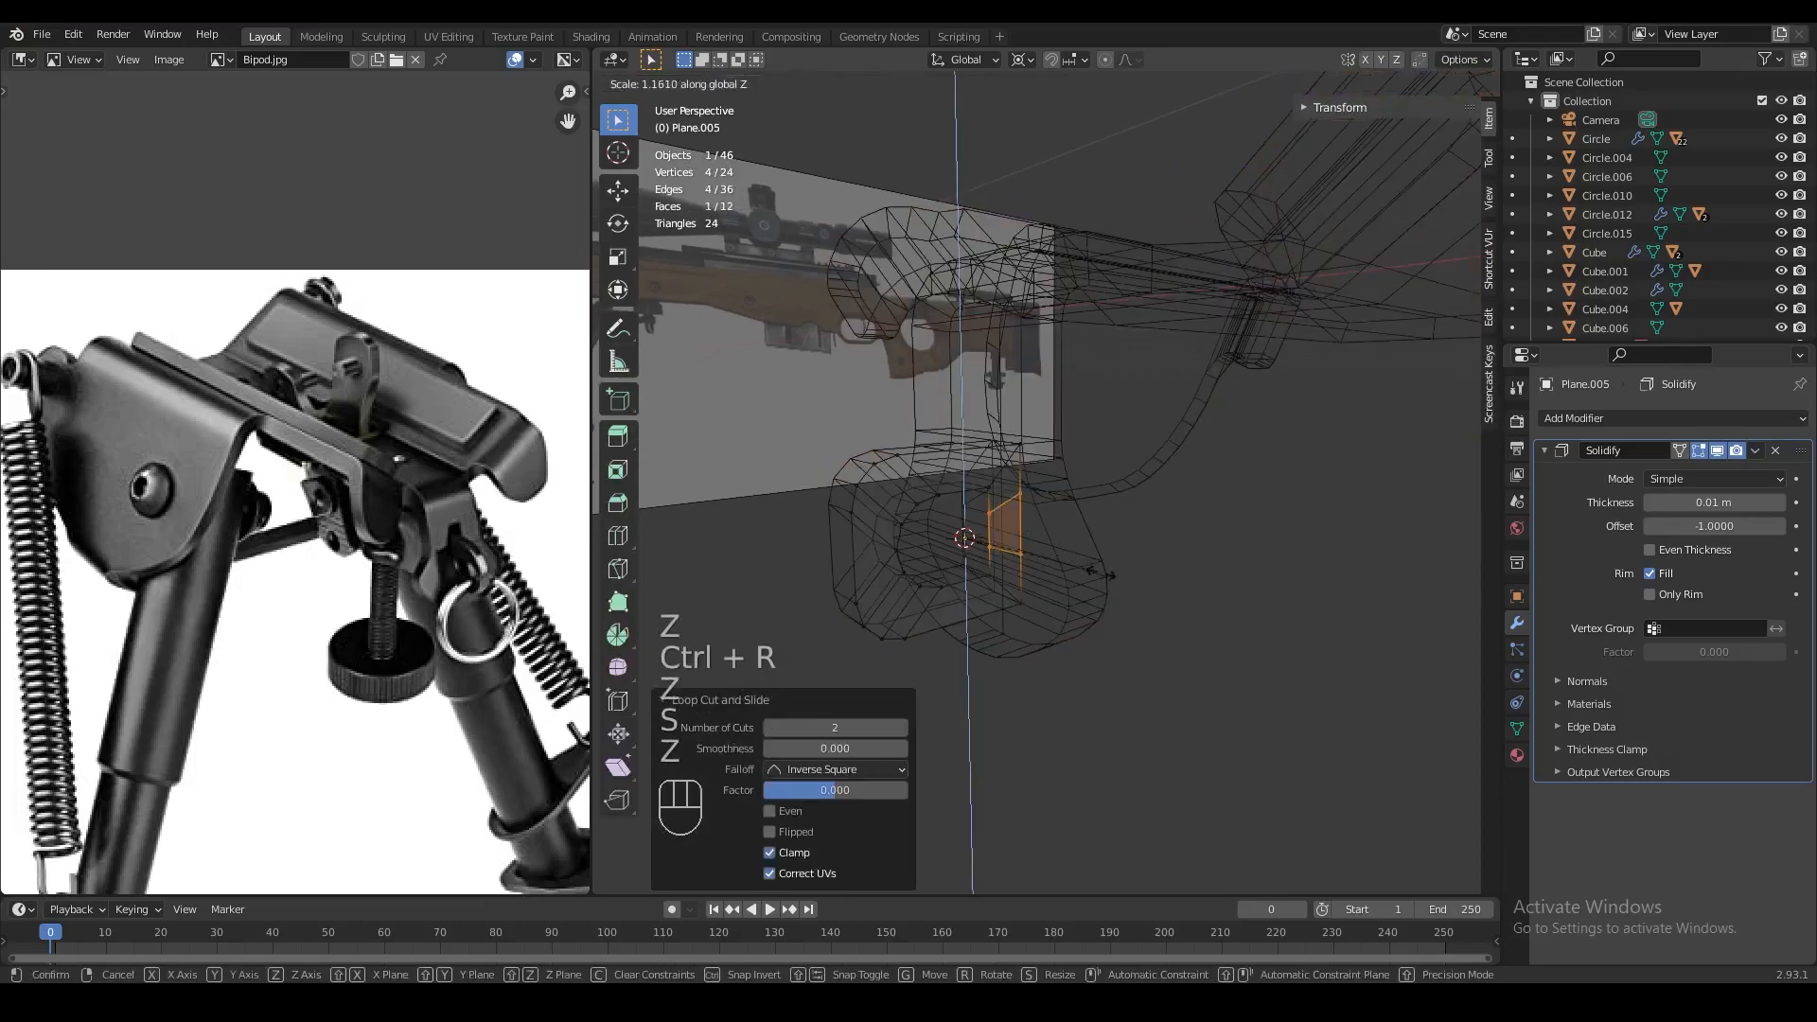
{"action": "key", "text": "ctrl+z"}
{"action": "key", "text": "ctrl+z"}
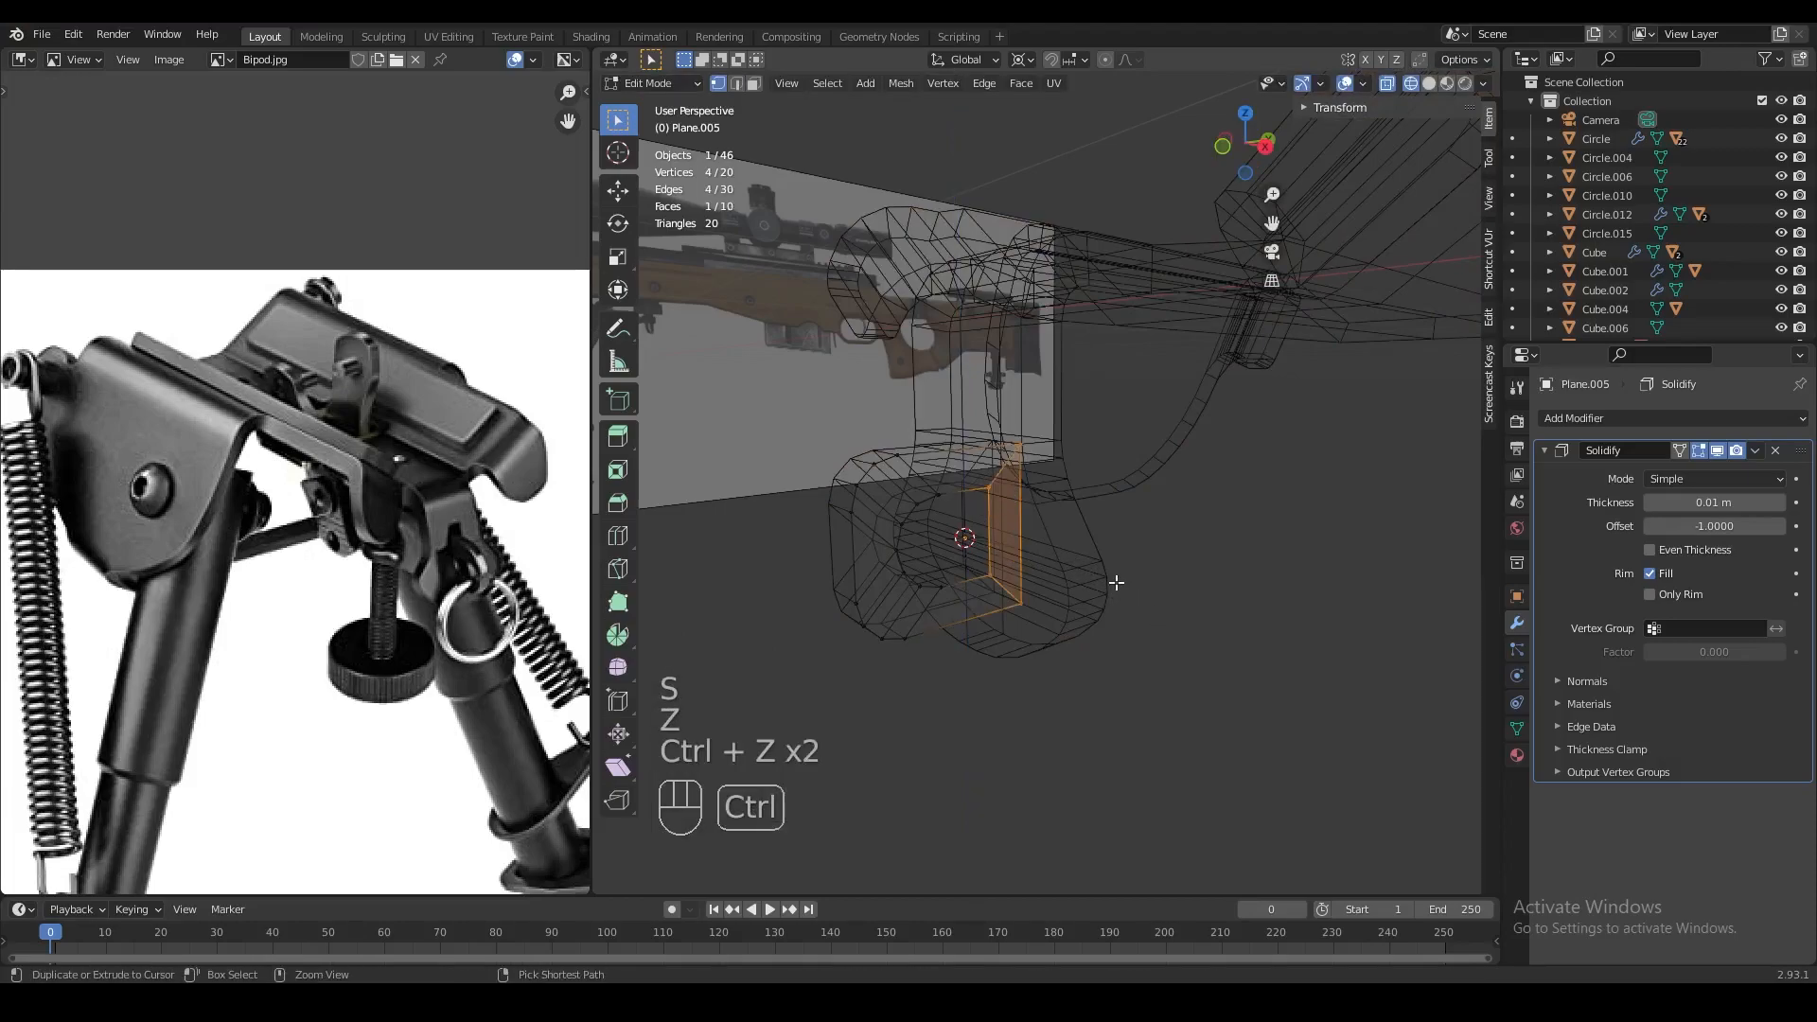
Extrude the loop's rear edge along Y to the back side of the front tab
{"action": "key", "text": "2"}
{"action": "right_click", "coordinate": [1029, 514]}
{"action": "middle_click_drag", "start_coordinate": [1030, 516], "coordinate": [966, 539]}
{"action": "key", "text": "z"}
{"action": "key", "text": "e"}
{"action": "right_click", "coordinate": [966, 540]}
{"action": "key", "text": "g"}
{"action": "key", "text": "y"}
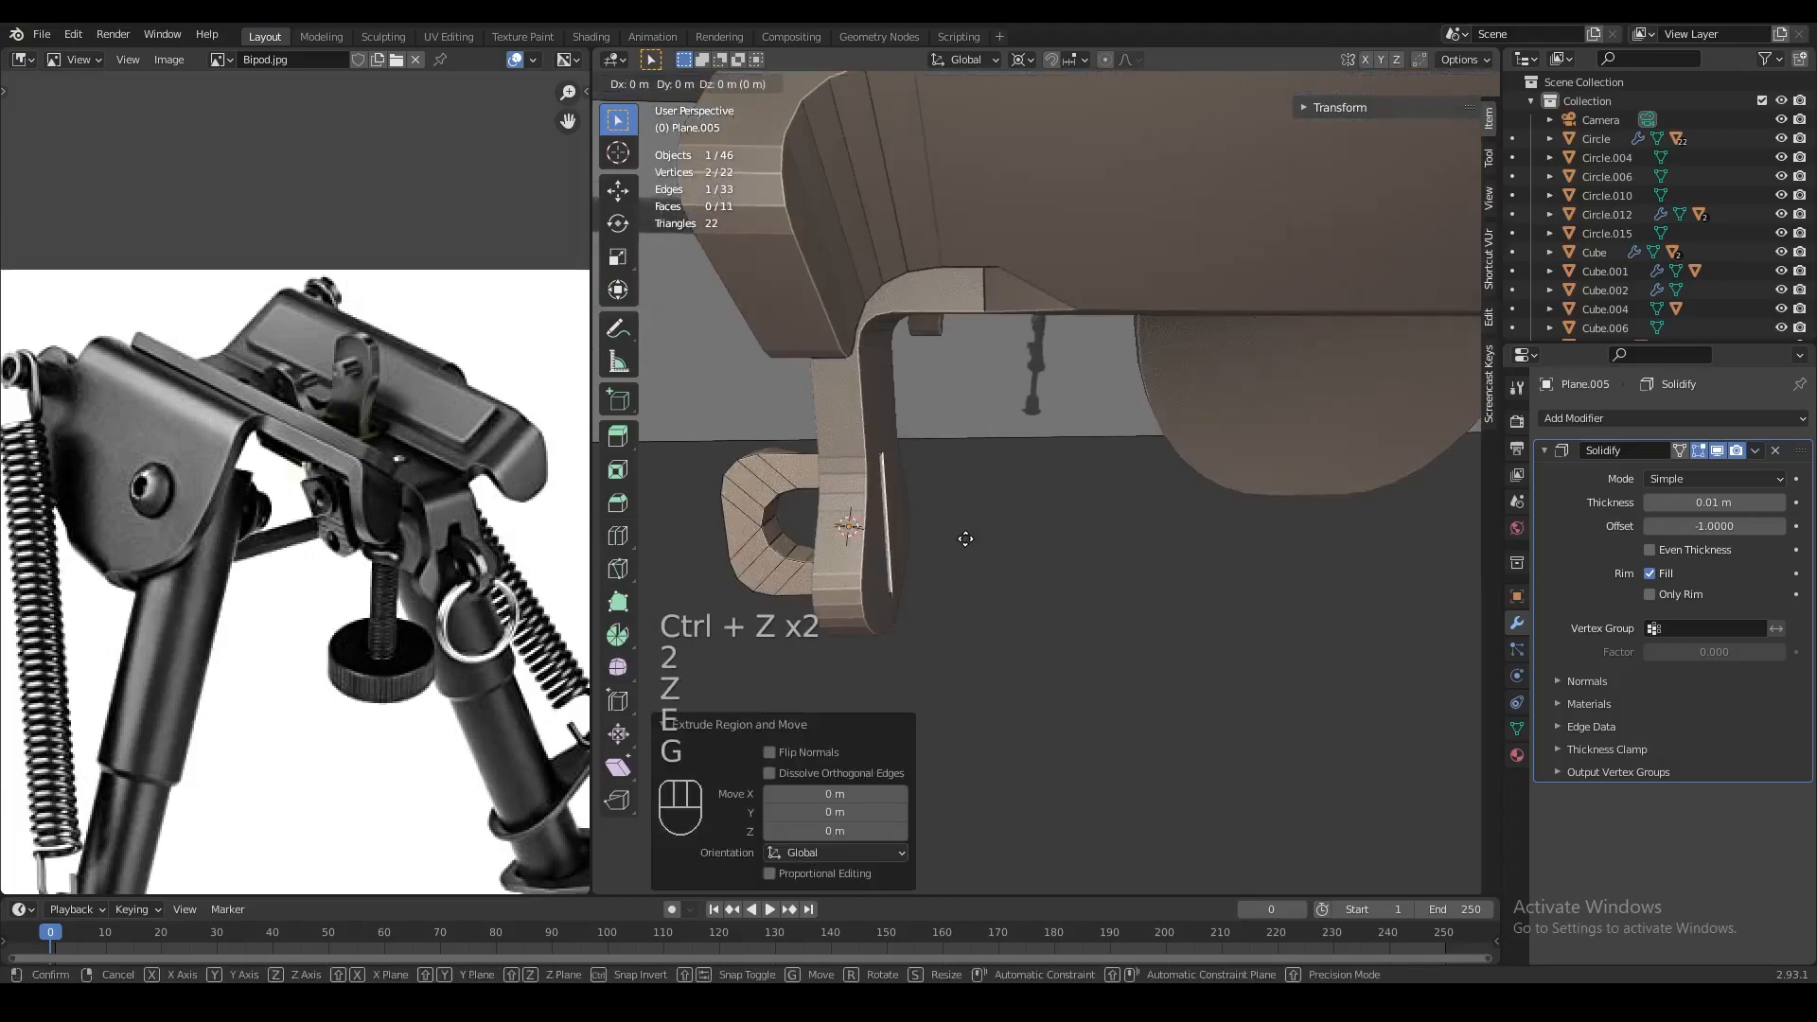
{"action": "left_click", "coordinate": [1066, 555]}
Snap the 3D cursor to the extruded end edge and scale that edge down along Z
{"action": "key", "text": "shift+s"}
{"action": "left_click", "coordinate": [1120, 682]}
{"action": "key", "text": "s"}
{"action": "key", "text": "z"}
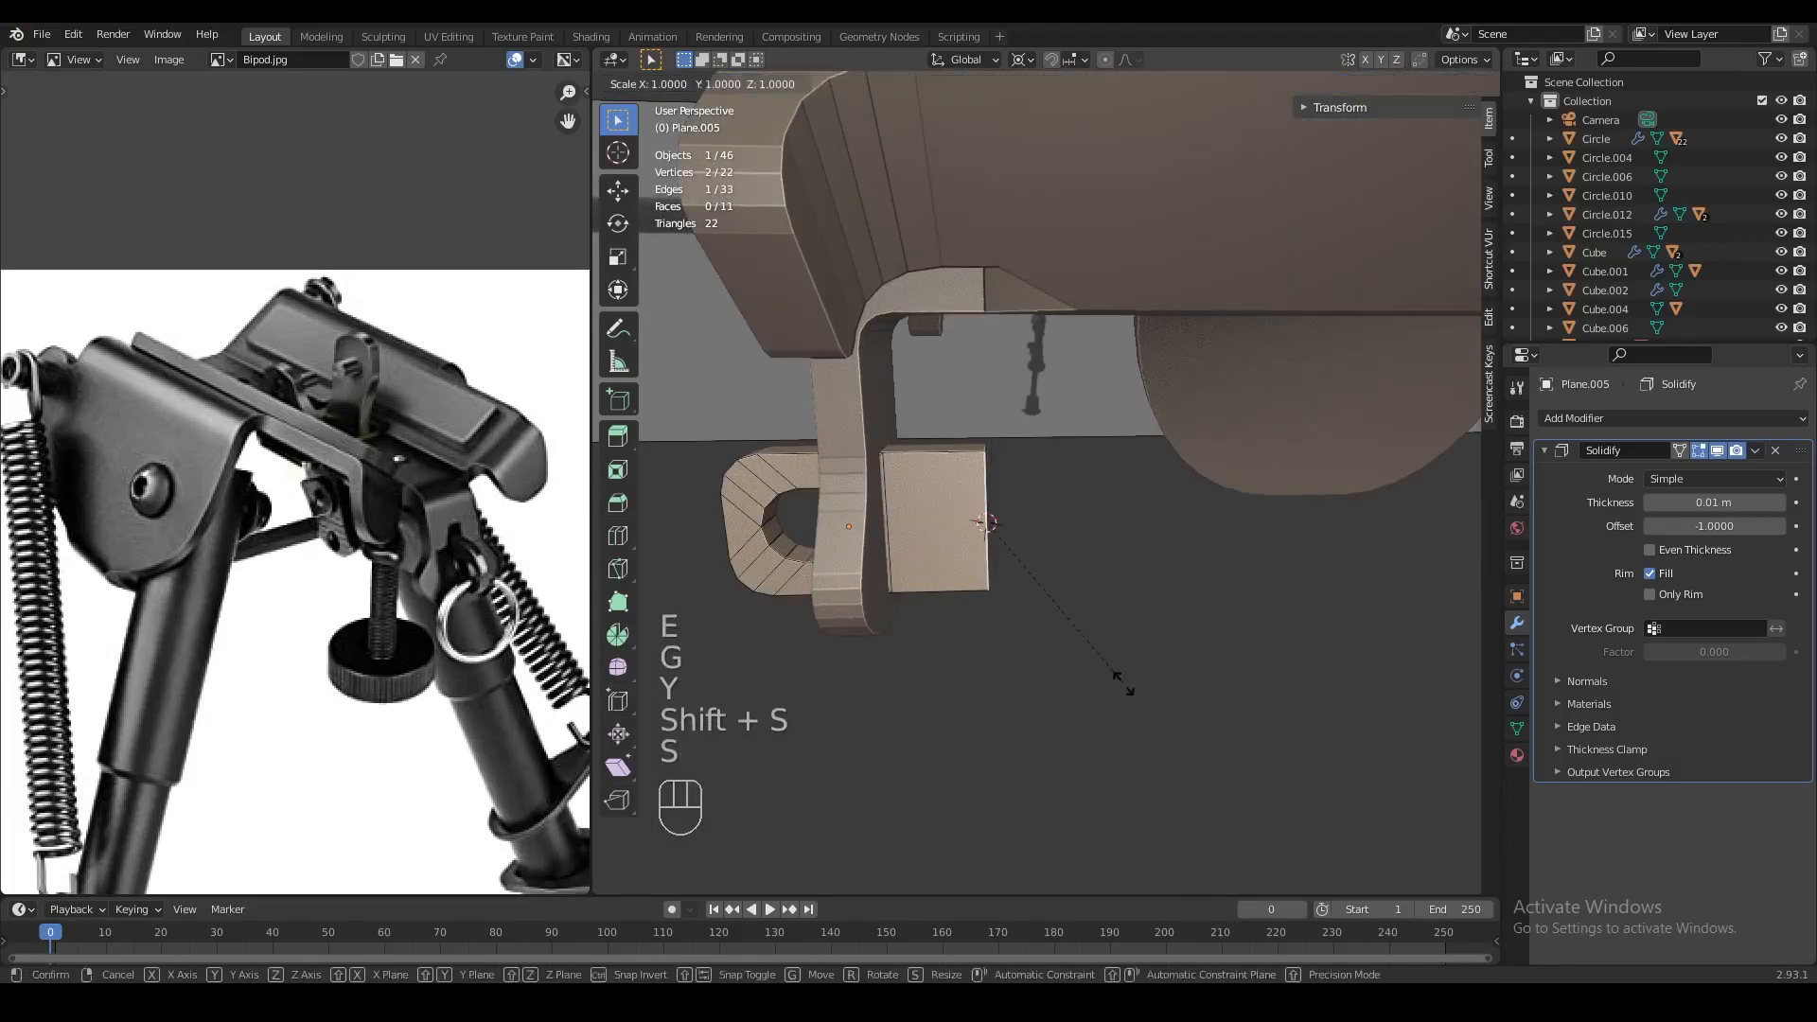
{"action": "left_click", "coordinate": [1093, 662]}
Extrude the narrowed end edge farther along Y to form a longer arm beneath the mount
{"action": "key", "text": "e"}
{"action": "right_click", "coordinate": [1136, 662]}
{"action": "key", "text": "g"}
{"action": "key", "text": "y"}
{"action": "left_click", "coordinate": [1201, 663]}
Shift the whole looped arm slightly forward along Y, check the reference photo and save the file
{"action": "middle_click_drag", "start_coordinate": [1201, 662], "coordinate": [1132, 637]}
{"action": "key", "text": "Tab"}
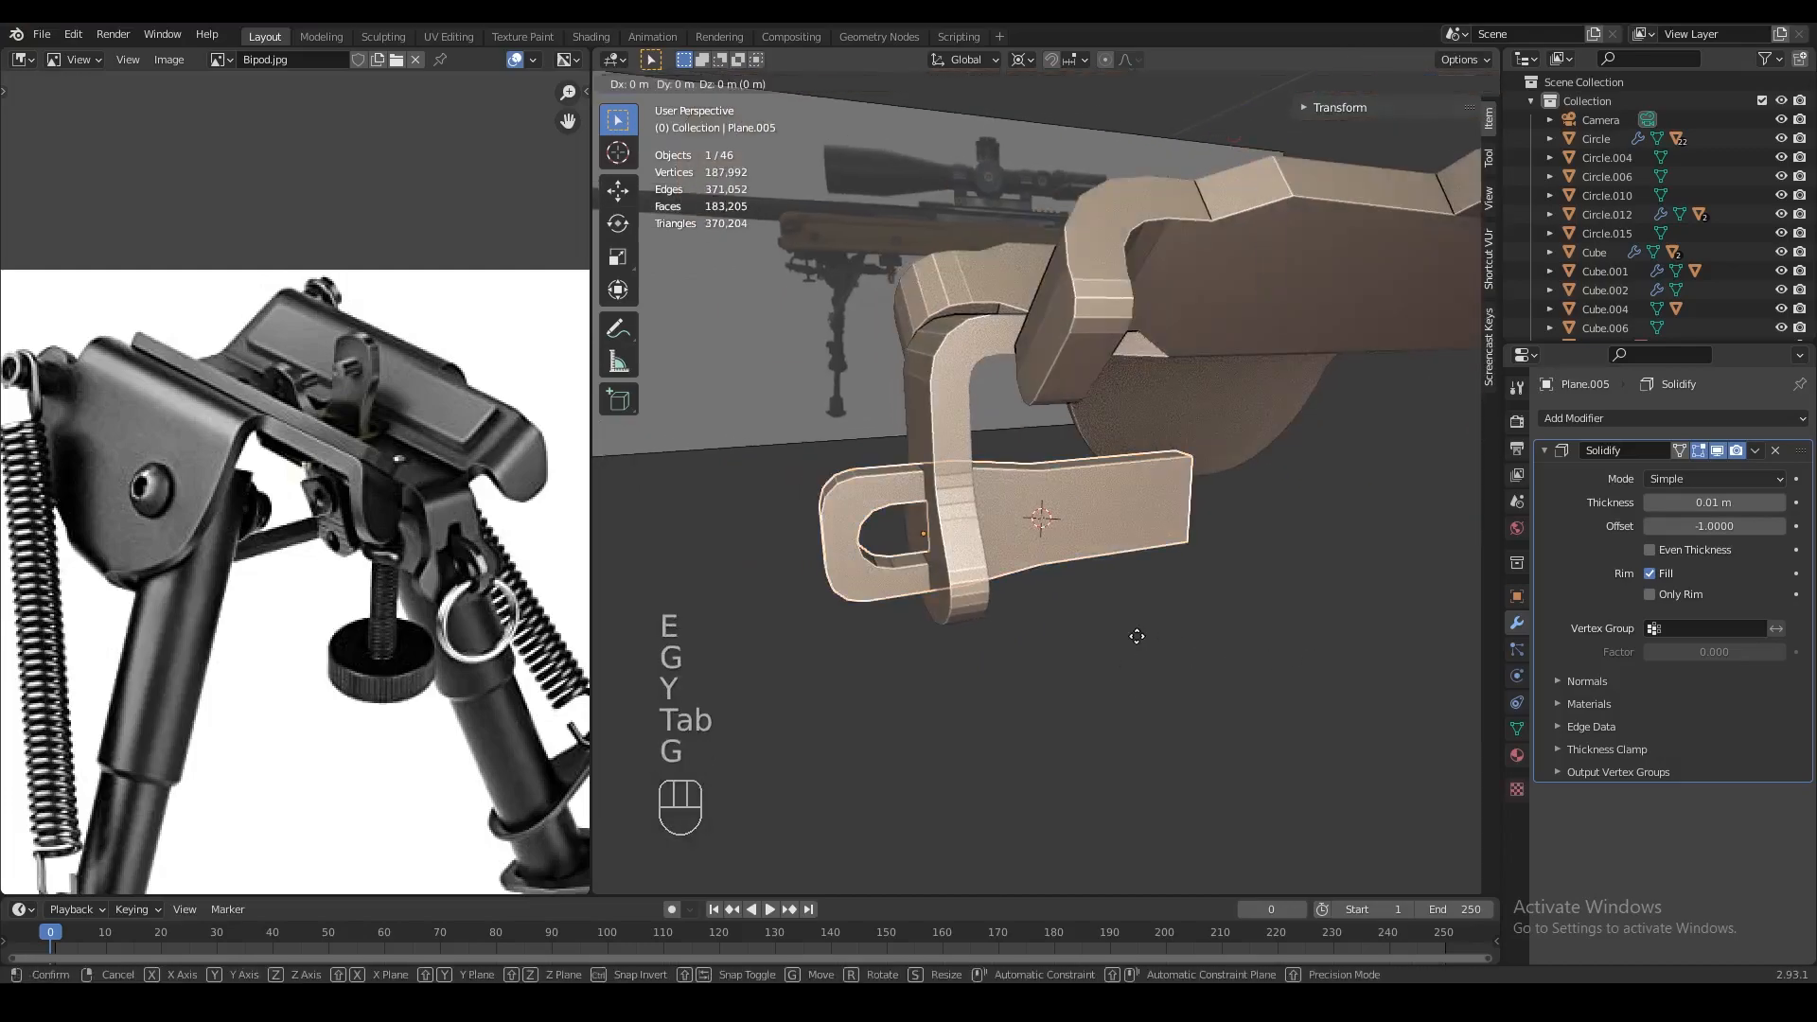
{"action": "key", "text": "g"}
{"action": "key", "text": "y"}
{"action": "left_click", "coordinate": [1118, 634]}
{"action": "key", "text": "Tab"}
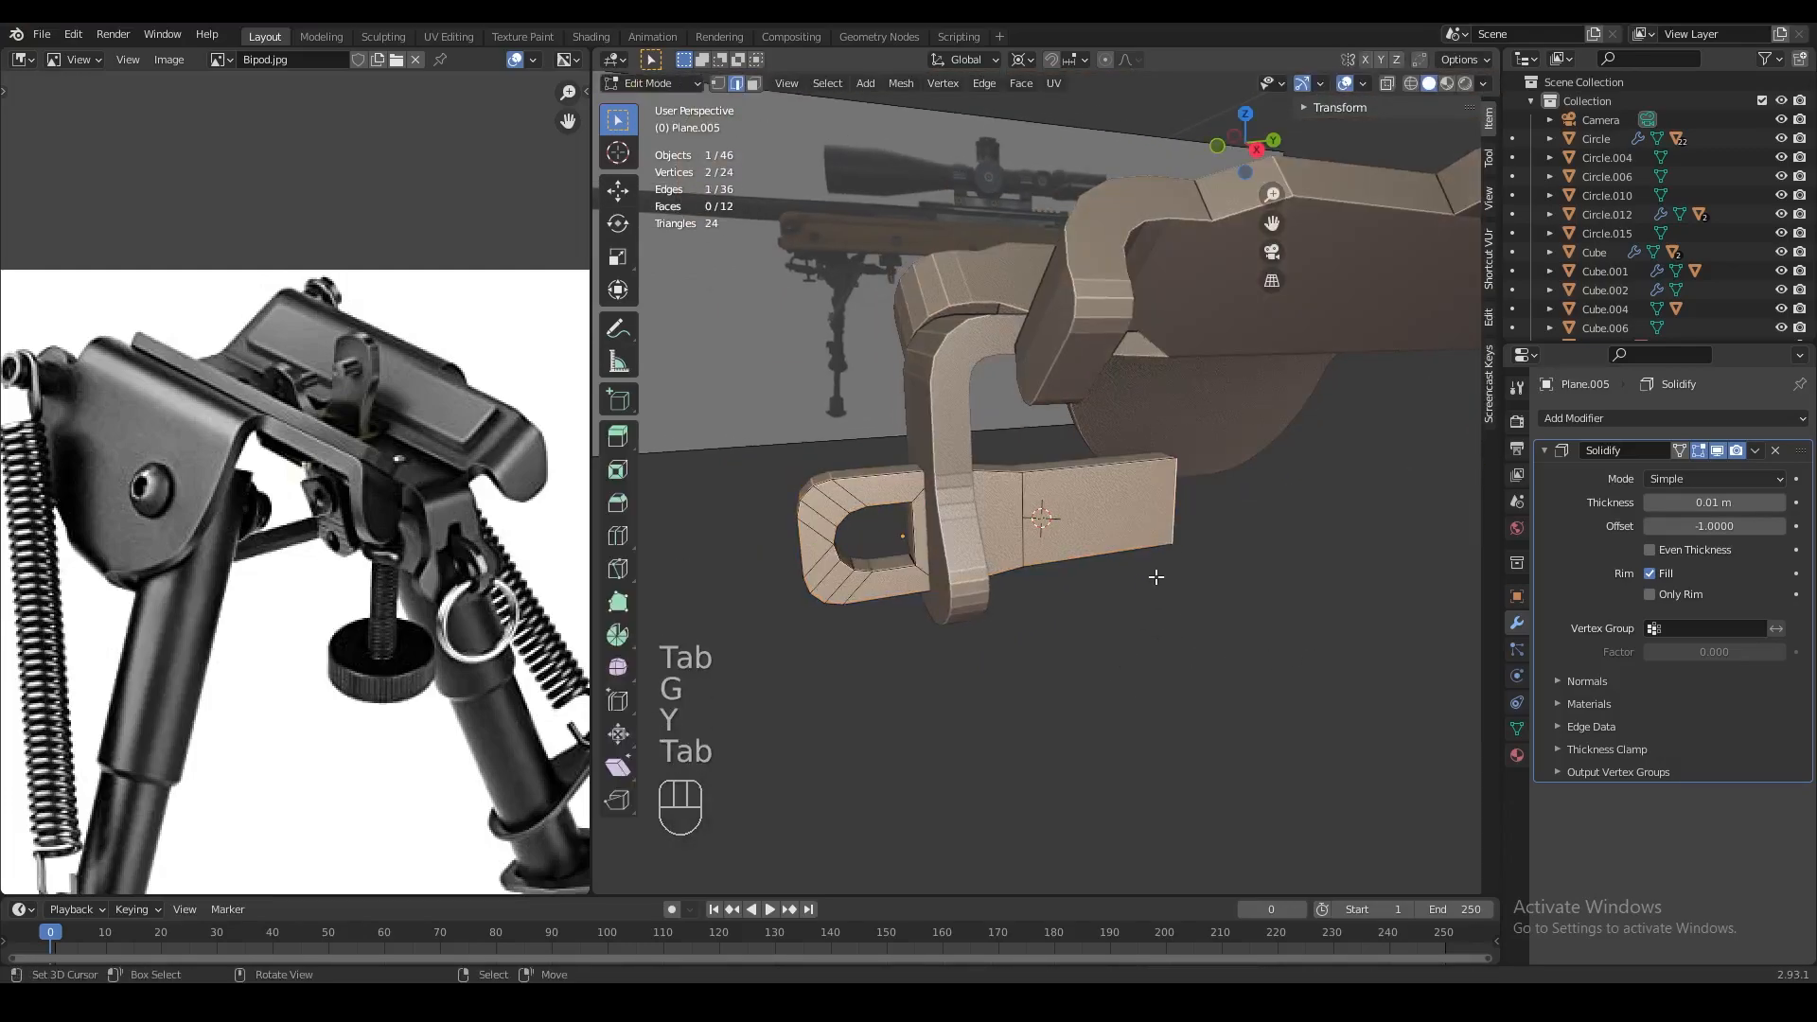
{"action": "scroll", "coordinate": [393, 566], "scroll_direction": "down", "scroll_amount": 1}
{"action": "middle_click_drag", "start_coordinate": [392, 566], "coordinate": [417, 591], "text": "shift"}
{"action": "scroll", "coordinate": [418, 591], "scroll_direction": "up", "scroll_amount": 1}
{"action": "key", "text": "ctrl+s"}
Lengthen the arm beneath the mount by moving its end edge along Y
{"action": "middle_click_drag", "start_coordinate": [992, 534], "coordinate": [917, 520]}
{"action": "key", "text": "Tab"}
{"action": "mouse_move", "coordinate": [917, 520]}
{"action": "middle_mouse_down"}
{"action": "mouse_move", "coordinate": [1025, 512]}
{"action": "mouse_move", "coordinate": [1042, 446]}
{"action": "mouse_move", "coordinate": [1054, 523]}
{"action": "mouse_move", "coordinate": [1114, 545]}
{"action": "middle_mouse_up"}
{"action": "key", "text": "Tab"}
{"action": "key", "text": "z"}
{"action": "key", "text": "z"}
{"action": "key", "text": "g"}
{"action": "key", "text": "y"}
{"action": "left_click", "coordinate": [1163, 521]}
Slant the arm's end by moving its lower corner vertex along Y
{"action": "key", "text": "1"}
{"action": "right_click", "coordinate": [1112, 554]}
{"action": "key", "text": "g"}
{"action": "key", "text": "y"}
{"action": "left_click", "coordinate": [1155, 549]}
Extrude the arm's slanted end edge upward along Z and shift the new edge along Y
{"action": "key", "text": "2"}
{"action": "right_click", "coordinate": [1135, 521]}
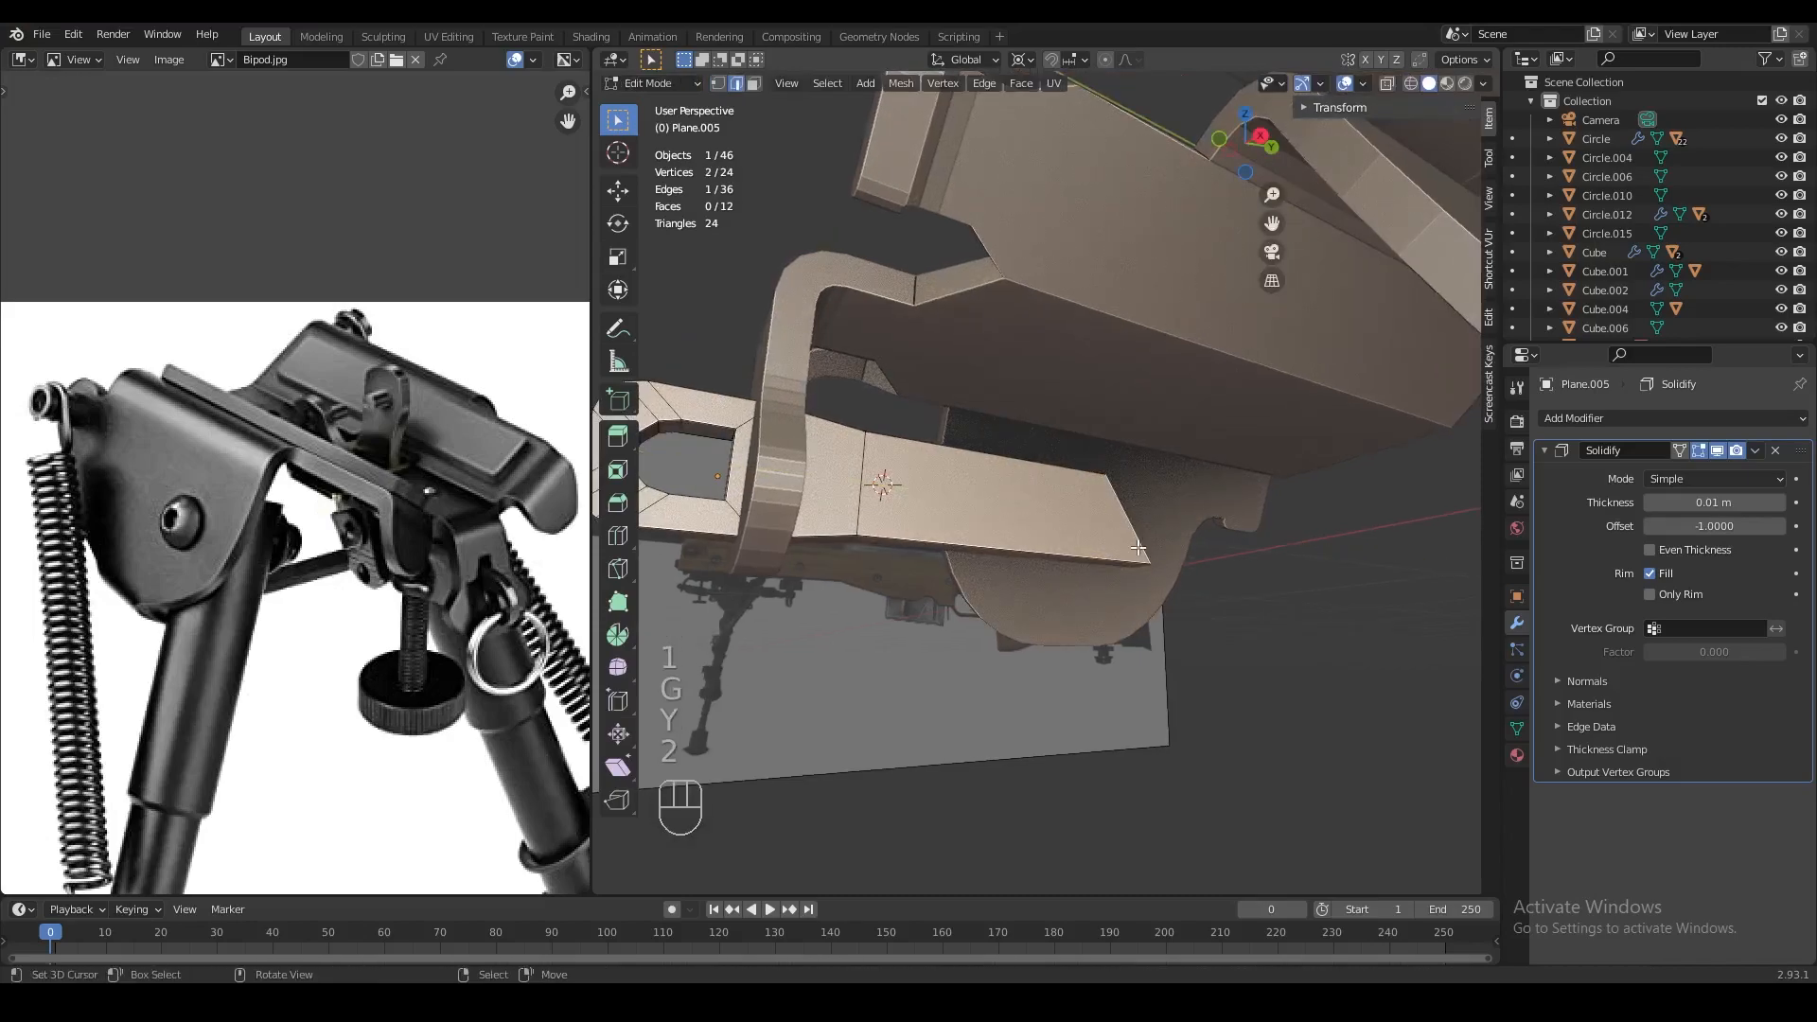
{"action": "key", "text": "e"}
{"action": "right_click", "coordinate": [1143, 519]}
{"action": "key", "text": "g"}
{"action": "key", "text": "z"}
{"action": "left_click", "coordinate": [1183, 384]}
{"action": "key", "text": "g"}
{"action": "key", "text": "y"}
{"action": "left_click", "coordinate": [1279, 398]}
Fine-tune the extruded edge's height along Z and its position along Y above the mount plate
{"action": "key", "text": "g"}
{"action": "key", "text": "z"}
{"action": "left_click", "coordinate": [1227, 412]}
{"action": "key", "text": "g"}
{"action": "key", "text": "z"}
{"action": "left_click", "coordinate": [1221, 414]}
{"action": "mouse_move", "coordinate": [1221, 414]}
{"action": "middle_mouse_down"}
{"action": "mouse_move", "coordinate": [1127, 535]}
{"action": "mouse_move", "coordinate": [1079, 526]}
{"action": "mouse_move", "coordinate": [1096, 496]}
{"action": "mouse_move", "coordinate": [1062, 528]}
{"action": "mouse_move", "coordinate": [1112, 507]}
{"action": "mouse_move", "coordinate": [1087, 459]}
{"action": "middle_mouse_up"}
{"action": "key", "text": "g"}
{"action": "key", "text": "z"}
{"action": "left_click", "coordinate": [1075, 483]}
{"action": "key", "text": "g"}
{"action": "key", "text": "y"}
{"action": "left_click", "coordinate": [1169, 521]}
Slide a corner vertex of the raised end edge along its adjoining edge
{"action": "key", "text": "z"}
{"action": "key", "text": "z"}
{"action": "key", "text": "1"}
{"action": "key", "text": "z"}
{"action": "left_click", "coordinate": [1067, 418]}
{"action": "key", "text": "g"}
{"action": "key", "text": "g"}
{"action": "left_click", "coordinate": [1055, 486]}
Adjust the raised end edge along Z and align one of its corner vertices in height
{"action": "key", "text": "2"}
{"action": "left_click", "coordinate": [1084, 452]}
{"action": "key", "text": "g"}
{"action": "key", "text": "z"}
{"action": "left_click", "coordinate": [1089, 479]}
{"action": "key", "text": "1"}
{"action": "left_click", "coordinate": [1126, 480]}
{"action": "key", "text": "g"}
{"action": "key", "text": "z"}
{"action": "left_click", "coordinate": [1126, 484]}
Flatten the arm's end edge by scaling it to 0 along Z and snap the 3D cursor to it
{"action": "key", "text": "z"}
{"action": "key", "text": "z"}
{"action": "right_click", "coordinate": [1040, 476]}
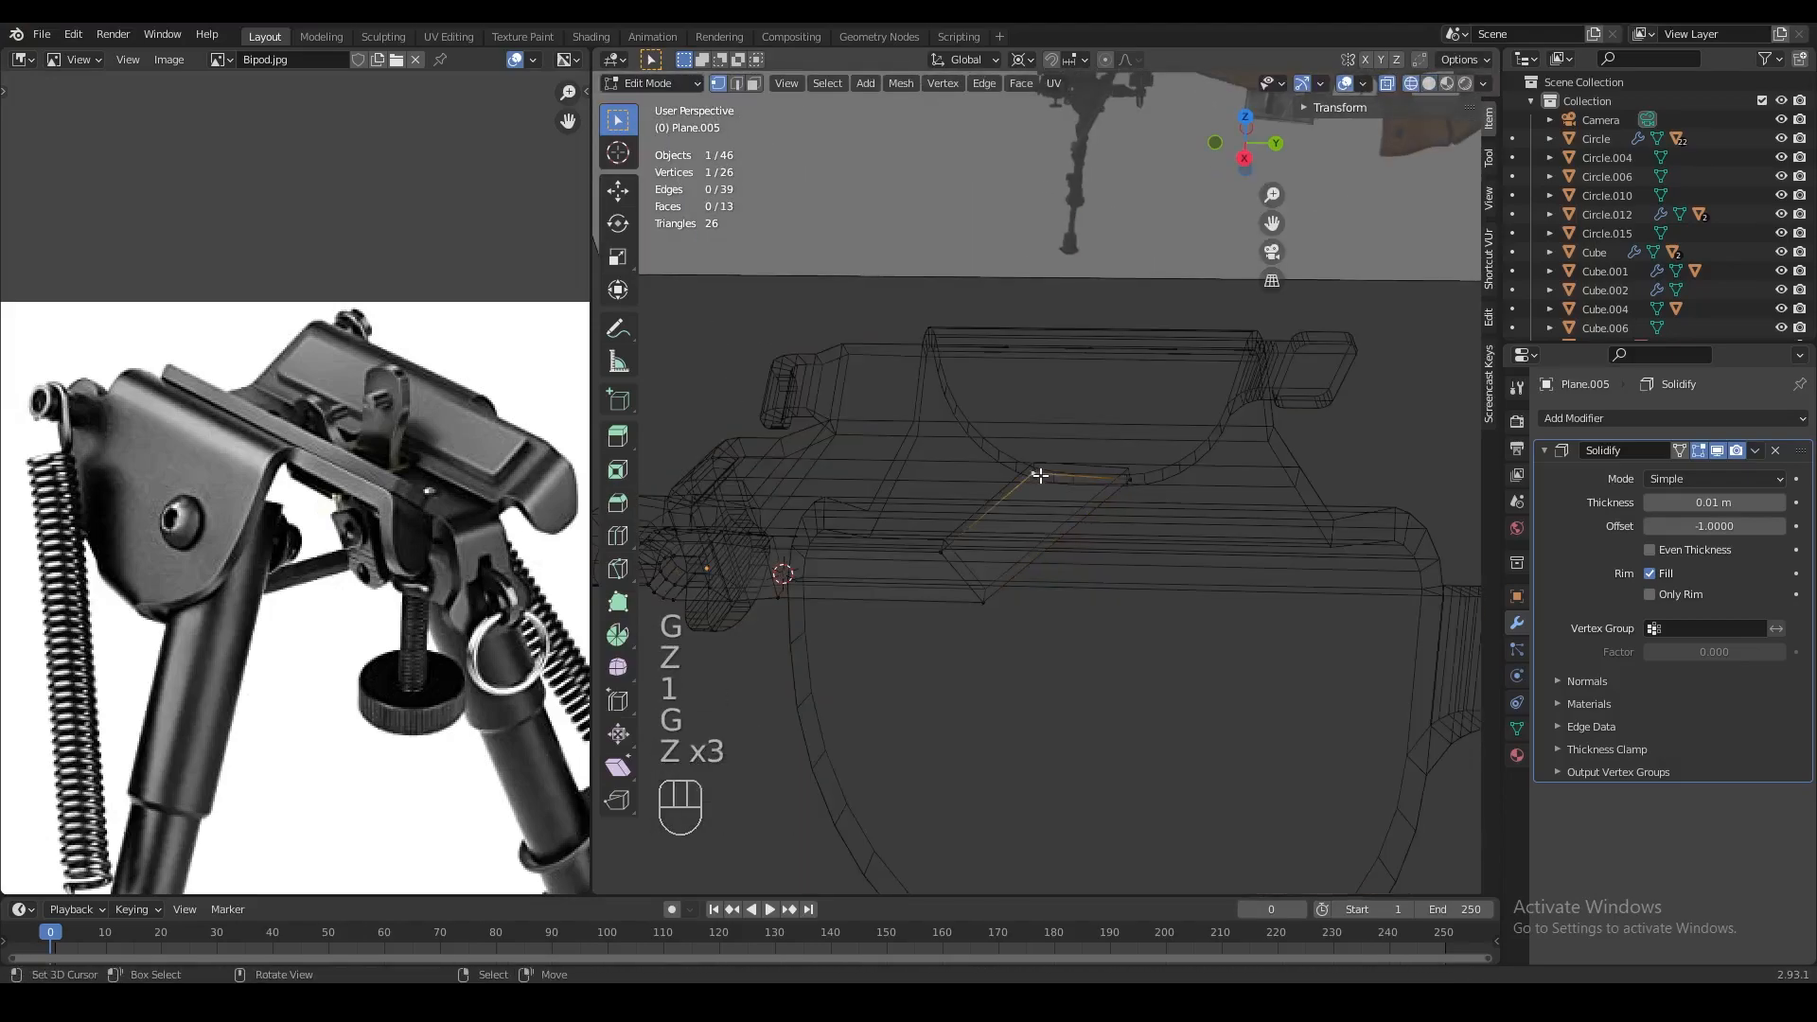
{"action": "key", "text": "shift+s"}
{"action": "key", "text": "s"}
{"action": "key", "text": "z"}
{"action": "key", "text": "0"}
{"action": "left_click", "coordinate": [1082, 552]}
{"action": "key", "text": "z"}
{"action": "key", "text": "z"}
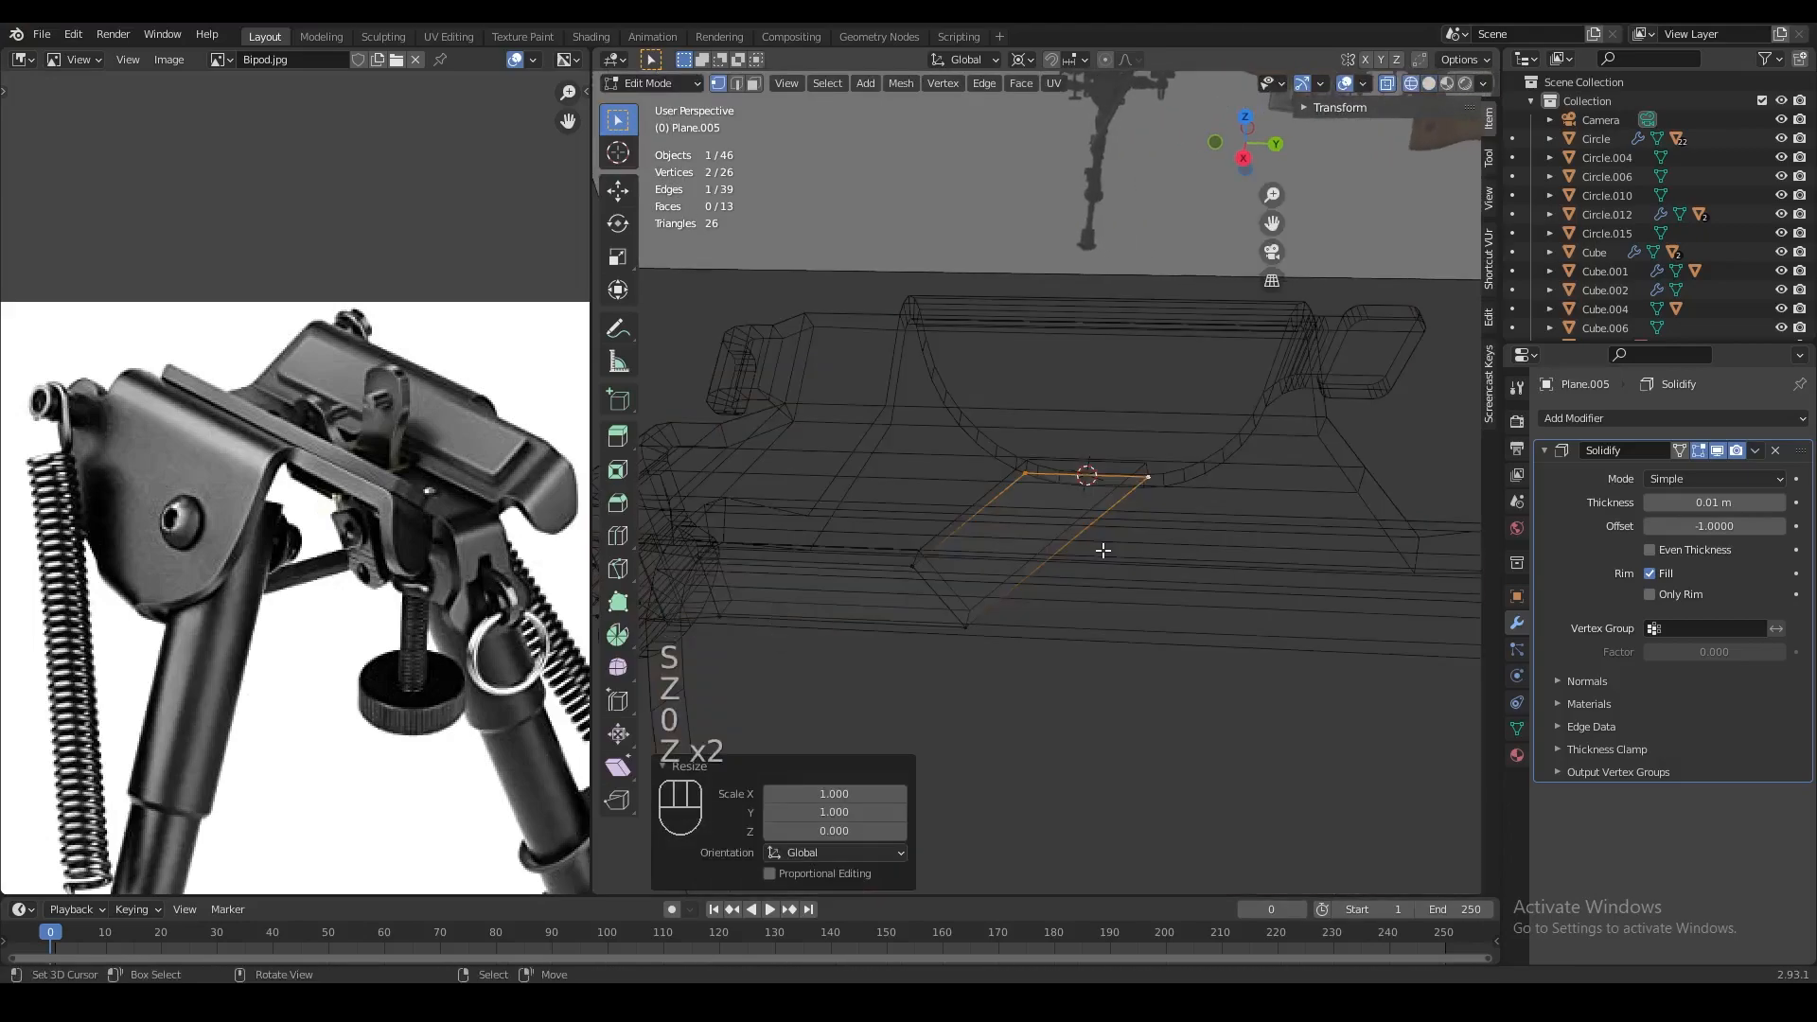
Extrude the flattened end edge straight up along Z to form an upright tab above the plate
{"action": "key", "text": "e"}
{"action": "right_click", "coordinate": [1103, 551]}
{"action": "key", "text": "g"}
{"action": "key", "text": "z"}
{"action": "left_click", "coordinate": [1095, 439]}
{"action": "key", "text": "z"}
{"action": "mouse_move", "coordinate": [1095, 438]}
{"action": "middle_mouse_down"}
{"action": "mouse_move", "coordinate": [1121, 450]}
{"action": "mouse_move", "coordinate": [1112, 414]}
{"action": "middle_mouse_up"}
{"action": "key", "text": "z"}
Round the upright tab's top corners with a three-segment vertex bevel 0.0259 m wide and inspect the shape in Object Mode
{"action": "right_click", "coordinate": [1086, 365]}
{"action": "key", "text": "ctrl+b"}
{"action": "left_click", "coordinate": [1213, 516]}
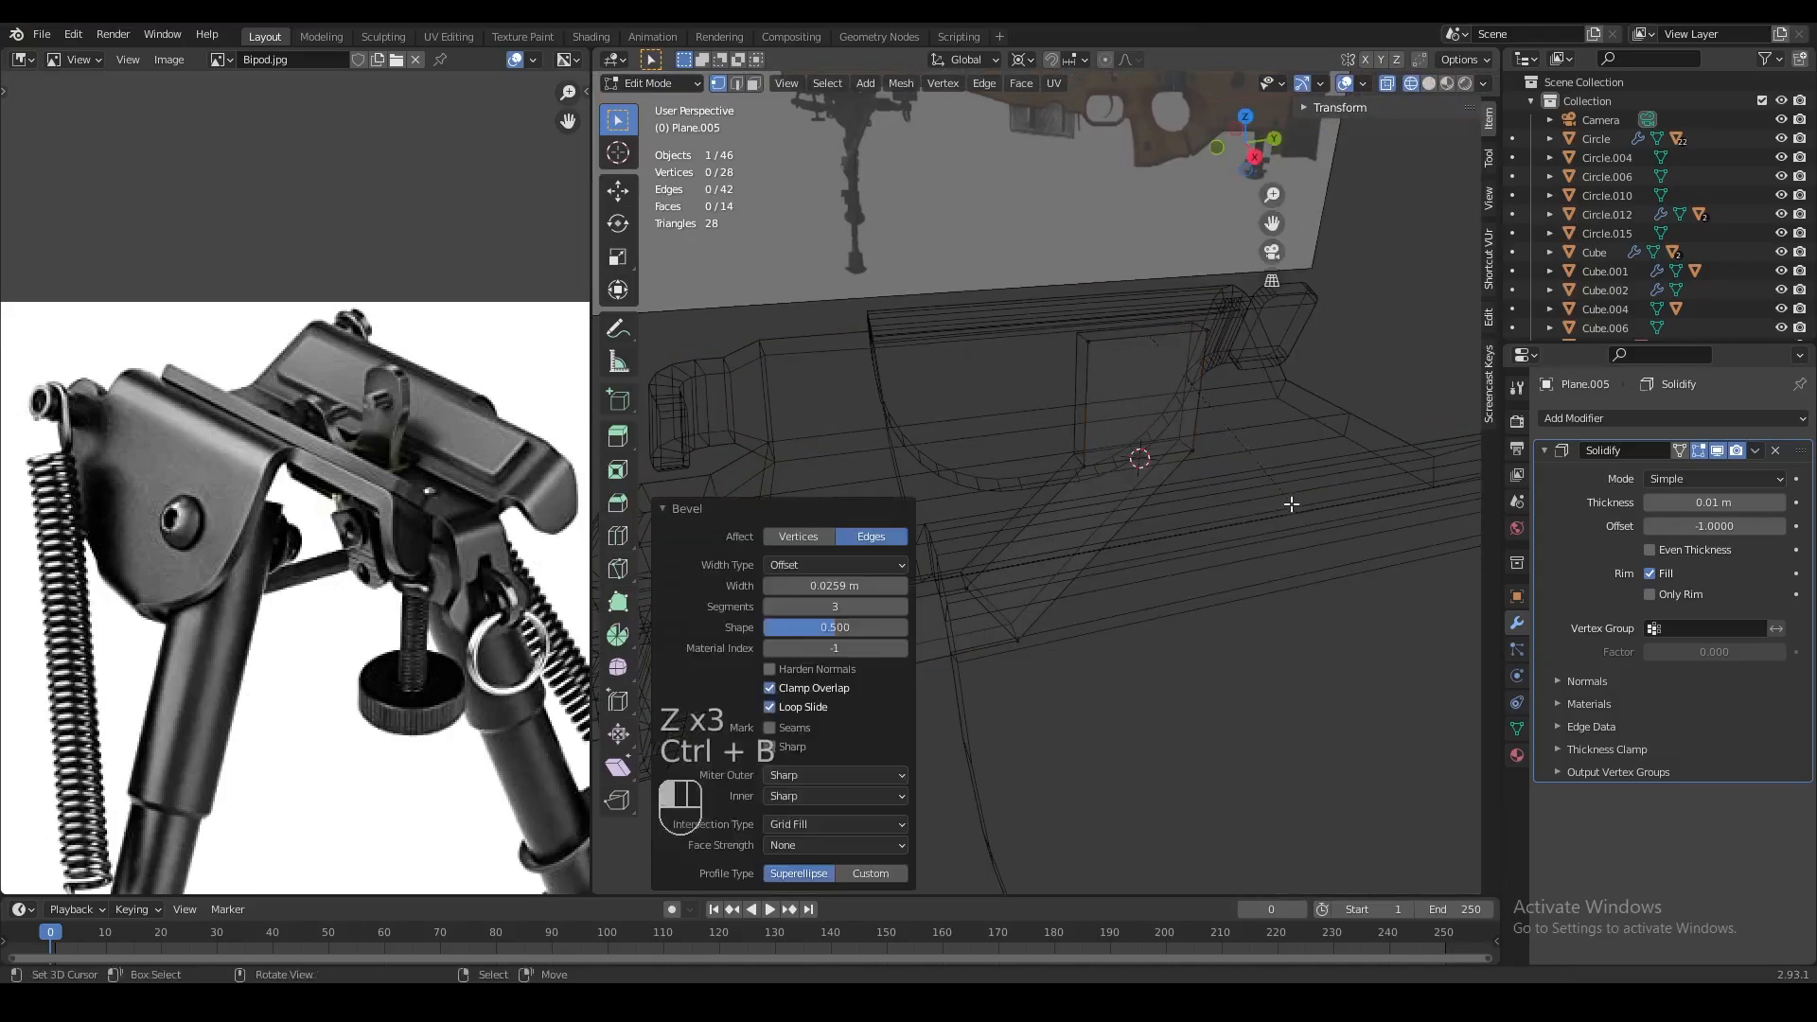
{"action": "key", "text": "z"}
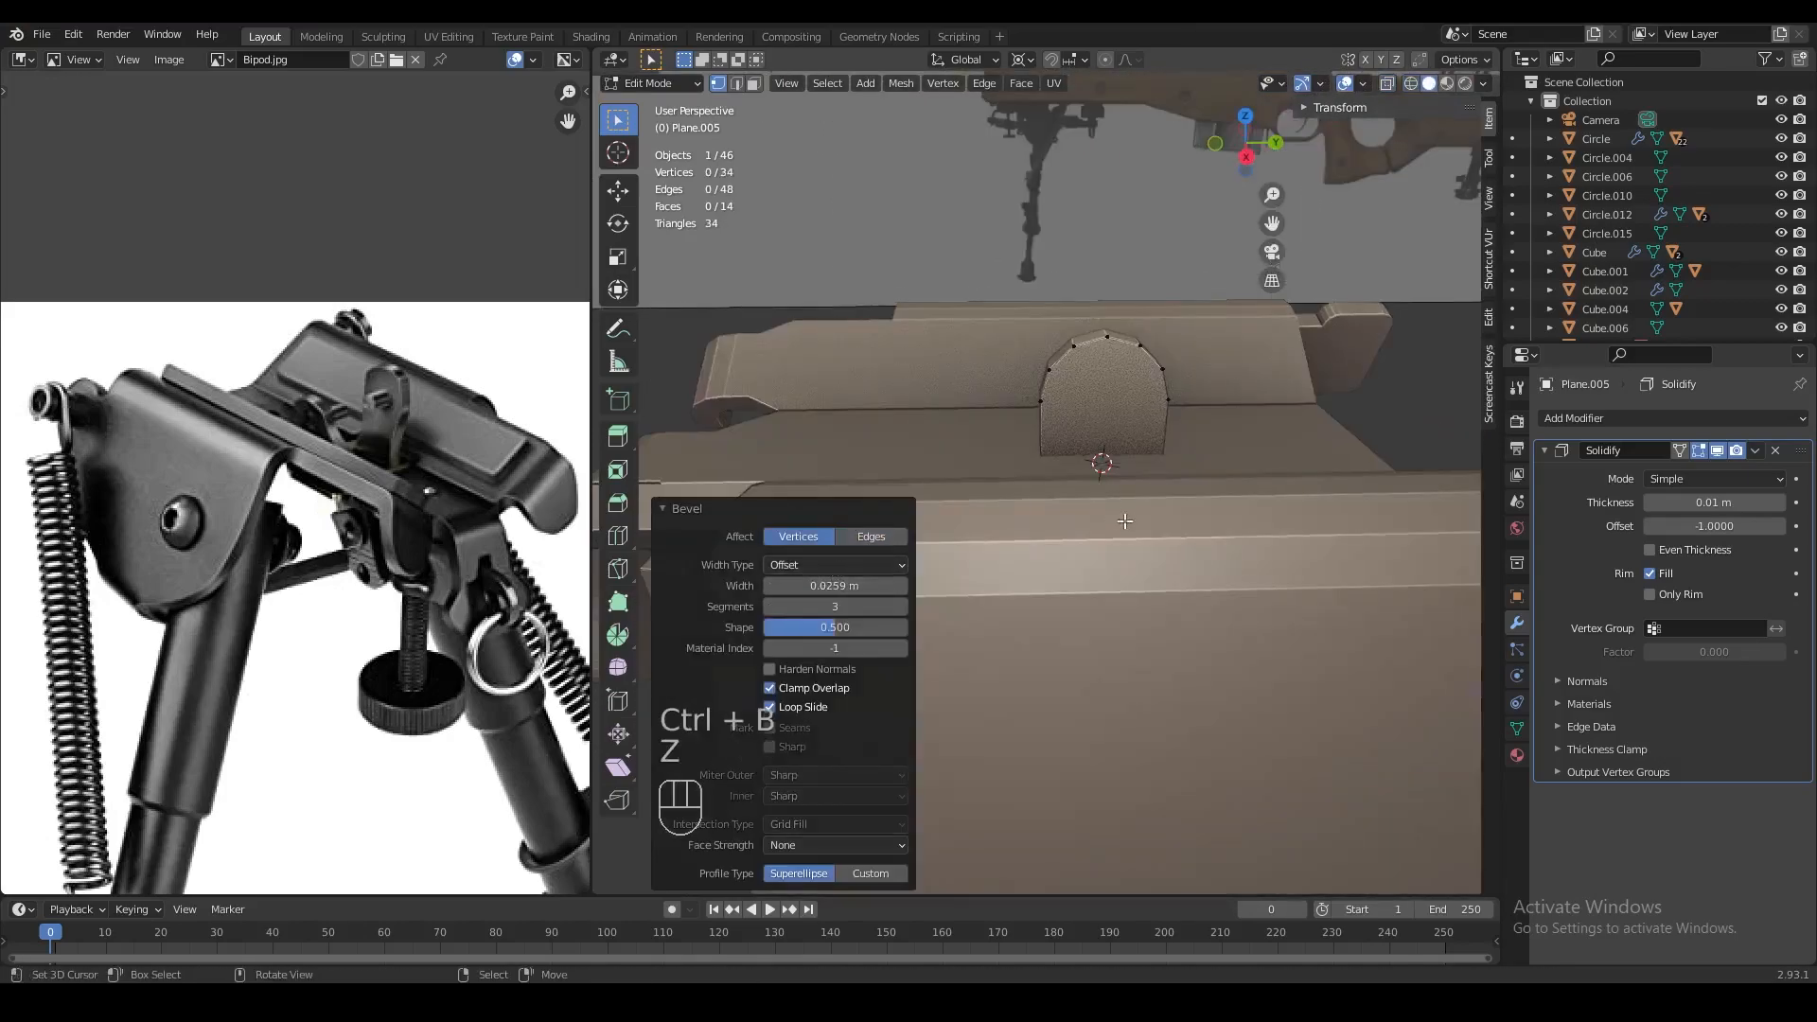
{"action": "key", "text": "Tab"}
{"action": "mouse_move", "coordinate": [1144, 519]}
{"action": "middle_mouse_down"}
{"action": "mouse_move", "coordinate": [1319, 487]}
{"action": "mouse_move", "coordinate": [1137, 543]}
{"action": "middle_mouse_up"}
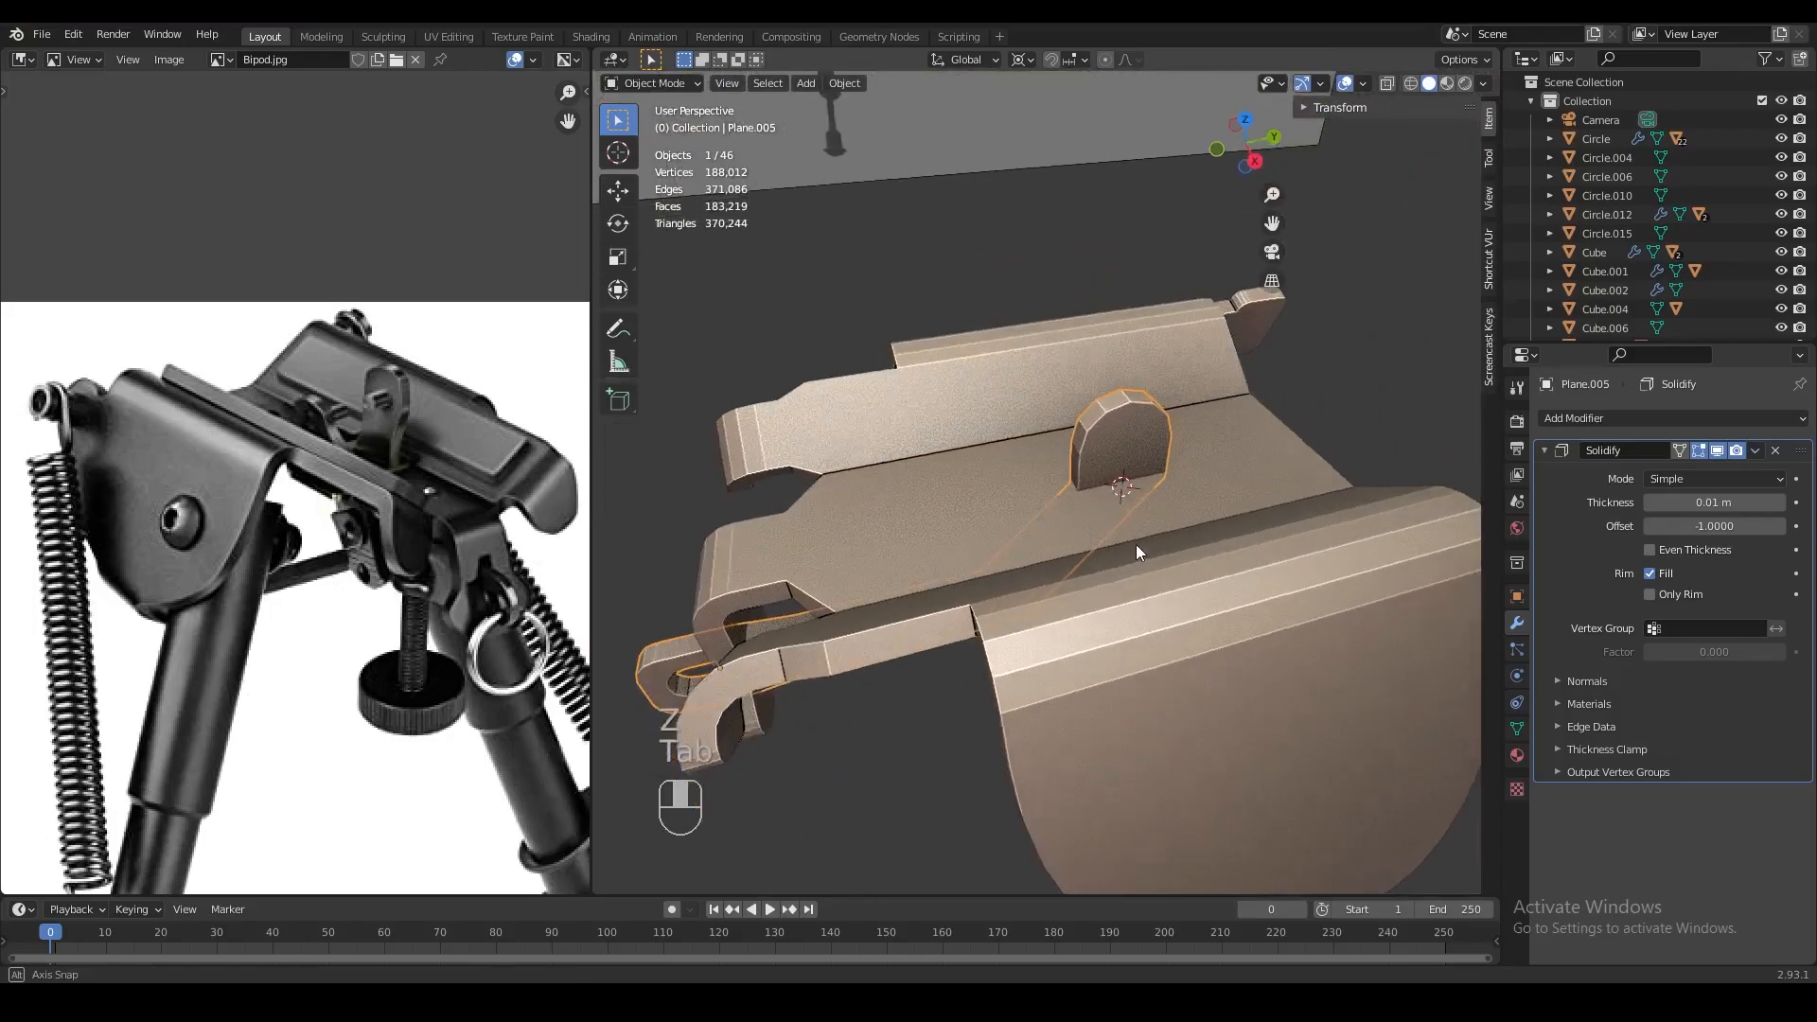
Add a loop cut across the arm's sloped section and slide the new edge toward the upright tab
{"action": "key", "text": "Tab"}
{"action": "key", "text": "z"}
{"action": "key", "text": "ctrl+r"}
{"action": "left_click", "coordinate": [1032, 520]}
{"action": "key", "text": "3"}
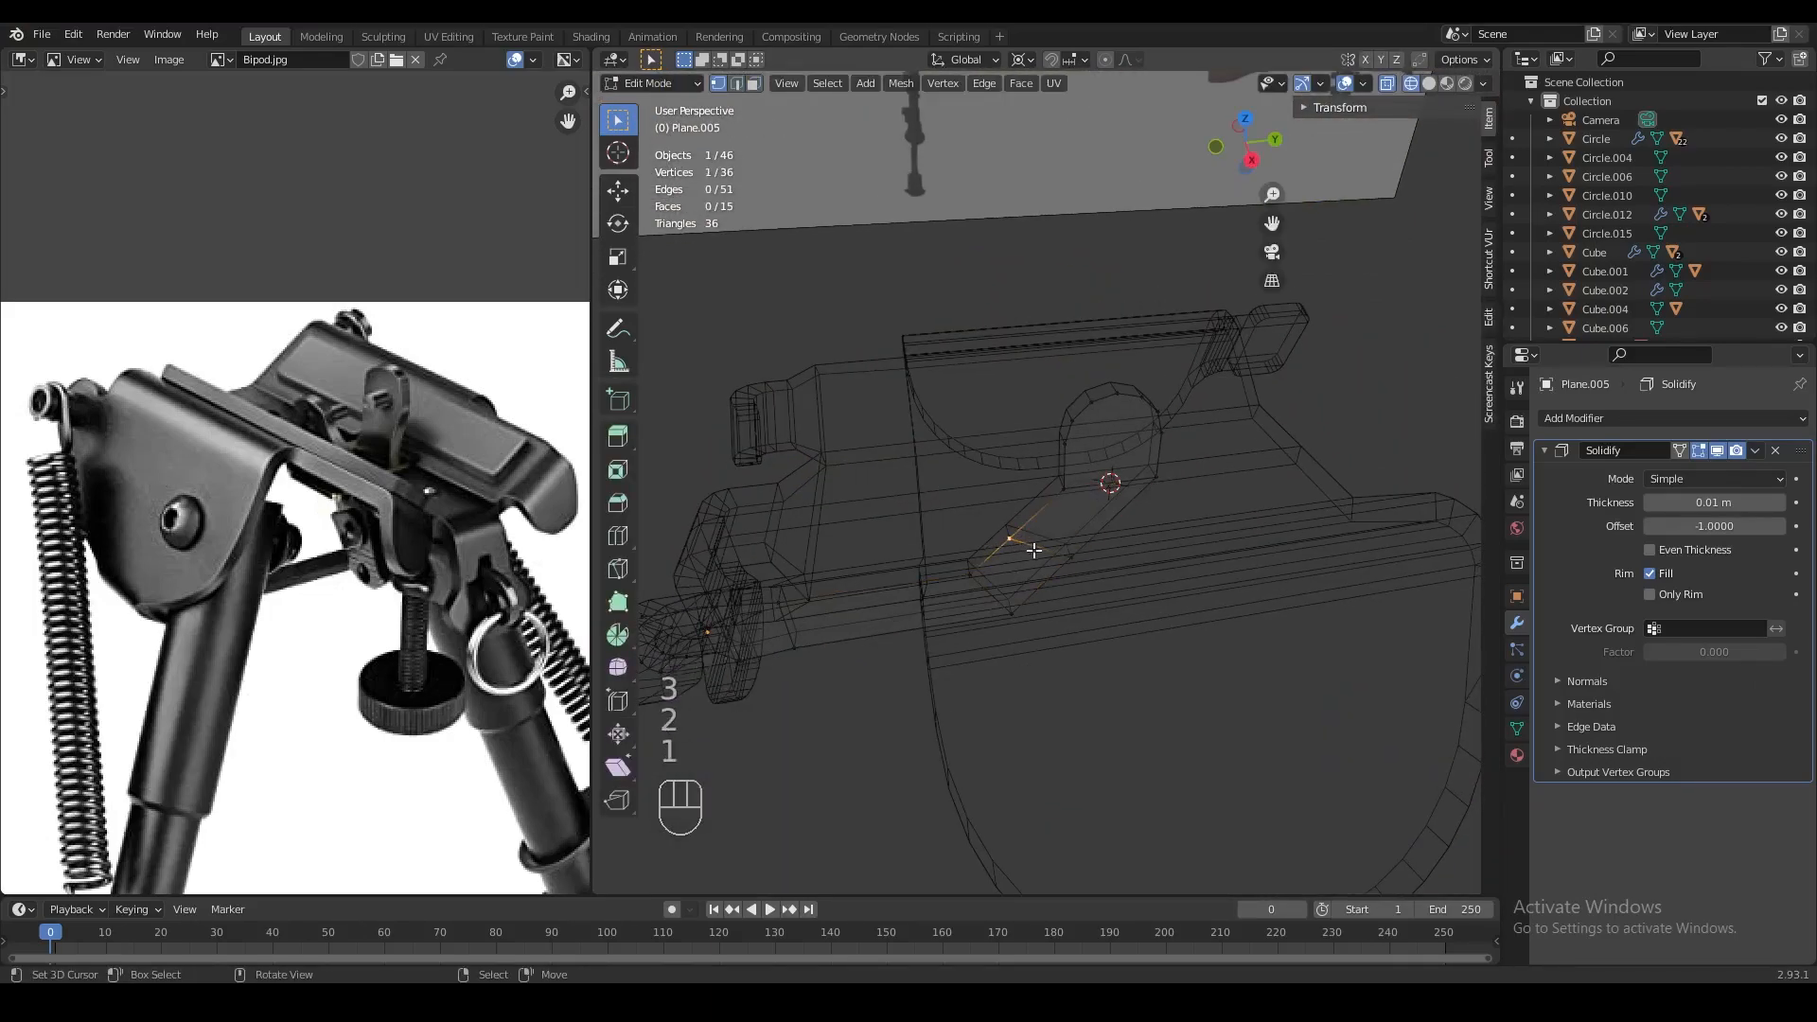
{"action": "right_click", "coordinate": [1067, 555], "text": "shift"}
{"action": "key", "text": "g"}
{"action": "key", "text": "g"}
{"action": "left_click", "coordinate": [1076, 524]}
Add a second loop cut across the sloped section, extrude its side edge about 0.041 m up along Z and snap the 3D cursor to it
{"action": "key", "text": "ctrl+r"}
{"action": "left_click", "coordinate": [1003, 535]}
{"action": "key", "text": "2"}
{"action": "key", "text": "e"}
{"action": "key", "text": "g"}
{"action": "key", "text": "z"}
{"action": "left_click", "coordinate": [1006, 528]}
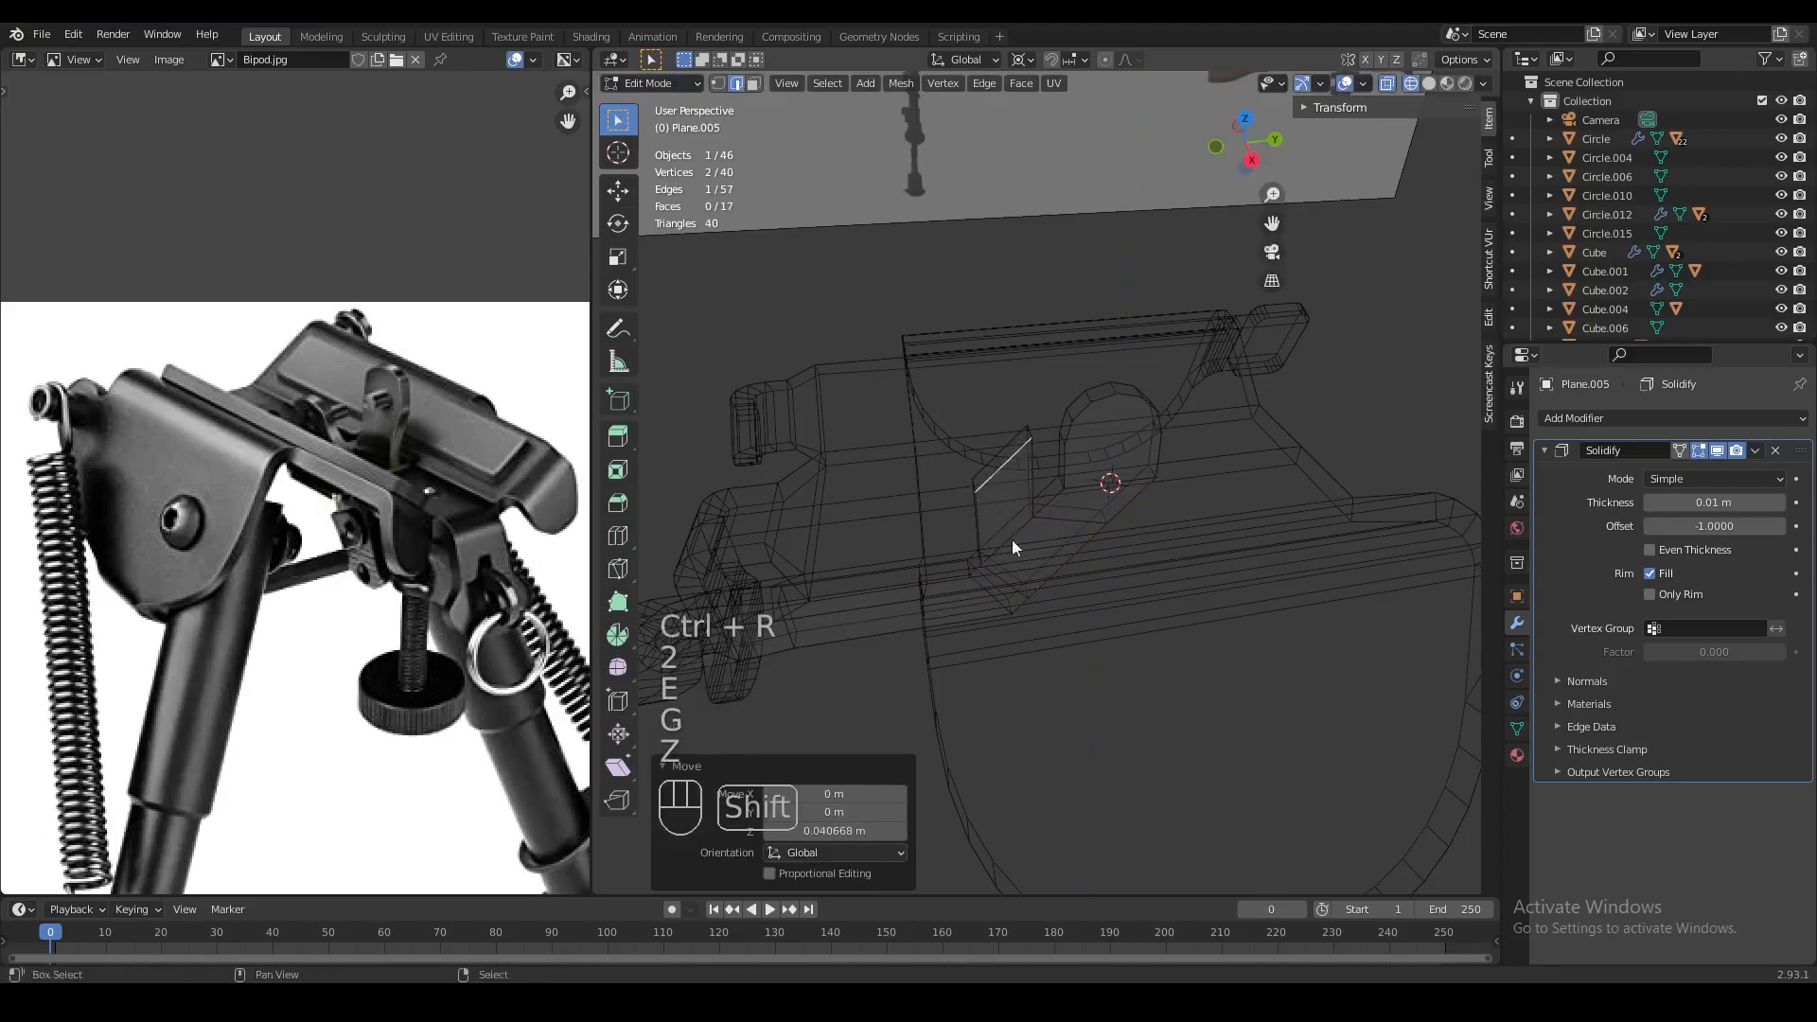
{"action": "key", "text": "shift+s"}
{"action": "key", "text": "g"}
{"action": "key", "text": "x"}
{"action": "left_click", "coordinate": [1093, 531]}
{"action": "key", "text": "ctrl+z"}
Move the extruded side edge about -0.018 m along Y and raise it about 0.007 m along Z
{"action": "key", "text": "g"}
{"action": "key", "text": "y"}
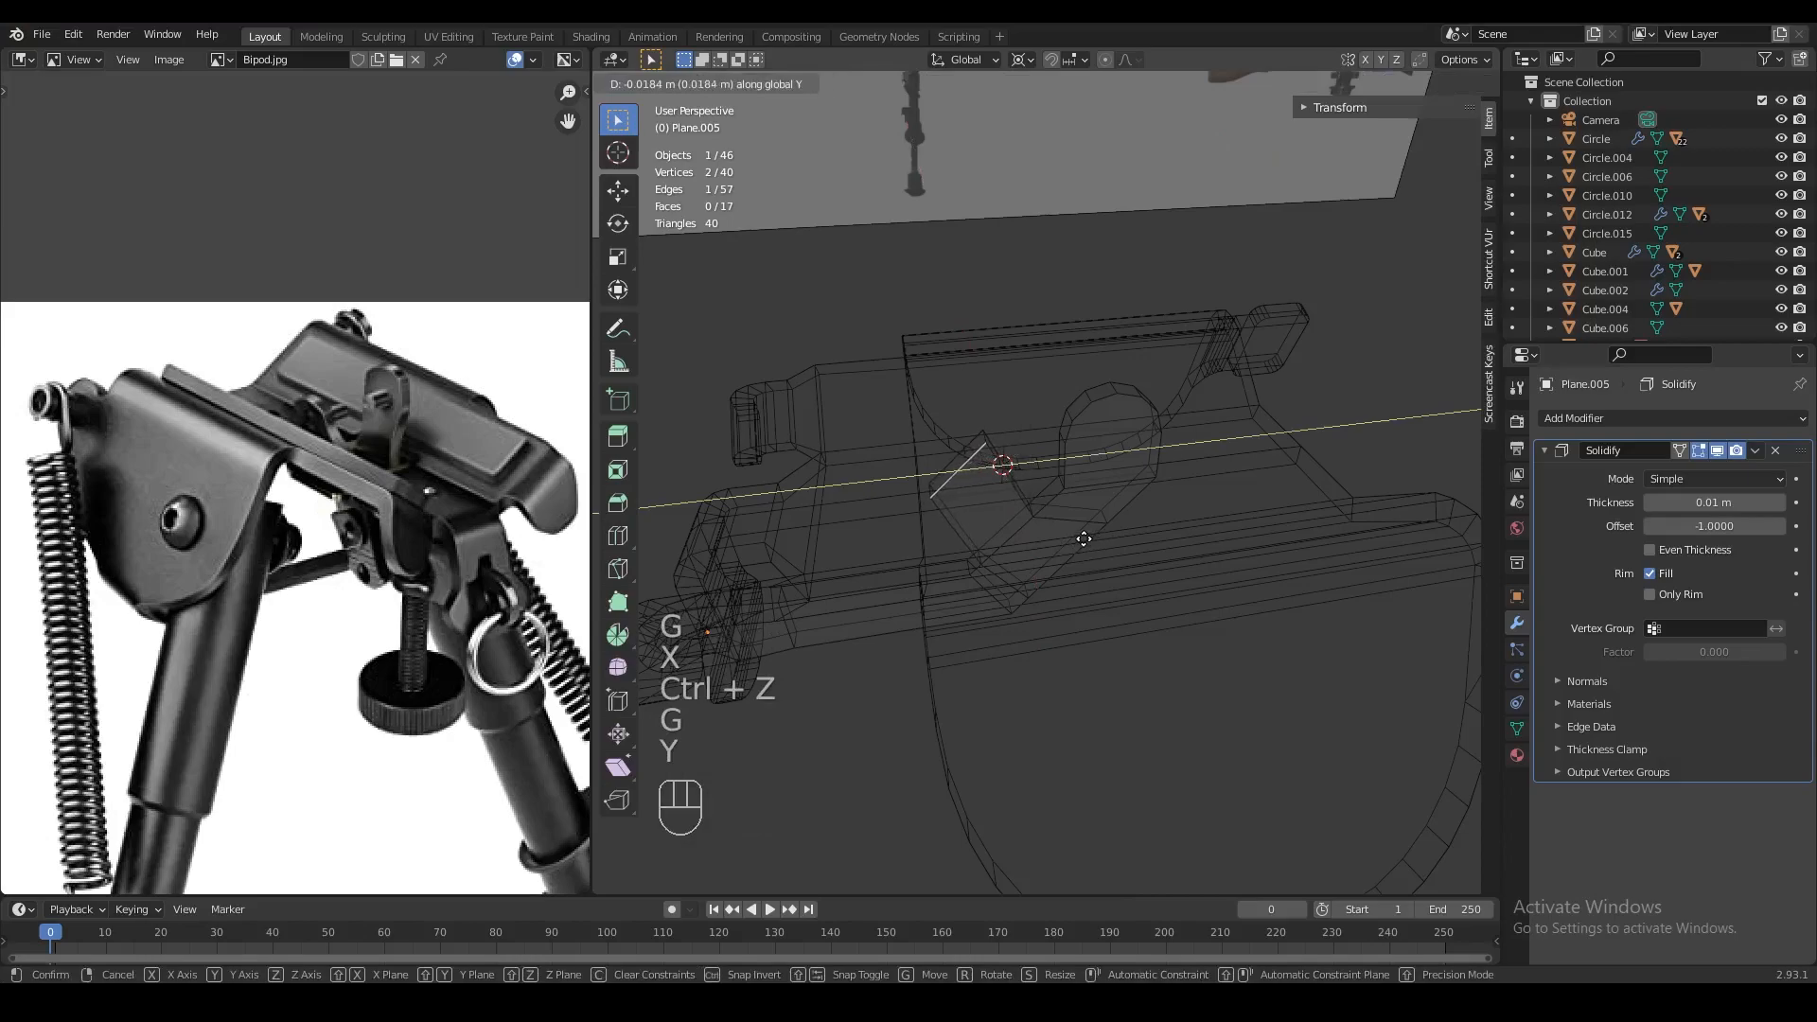
{"action": "left_click", "coordinate": [1083, 538]}
{"action": "key", "text": "z"}
{"action": "key", "text": "g"}
{"action": "key", "text": "z"}
{"action": "left_click", "coordinate": [1078, 526]}
{"action": "key", "text": "z"}
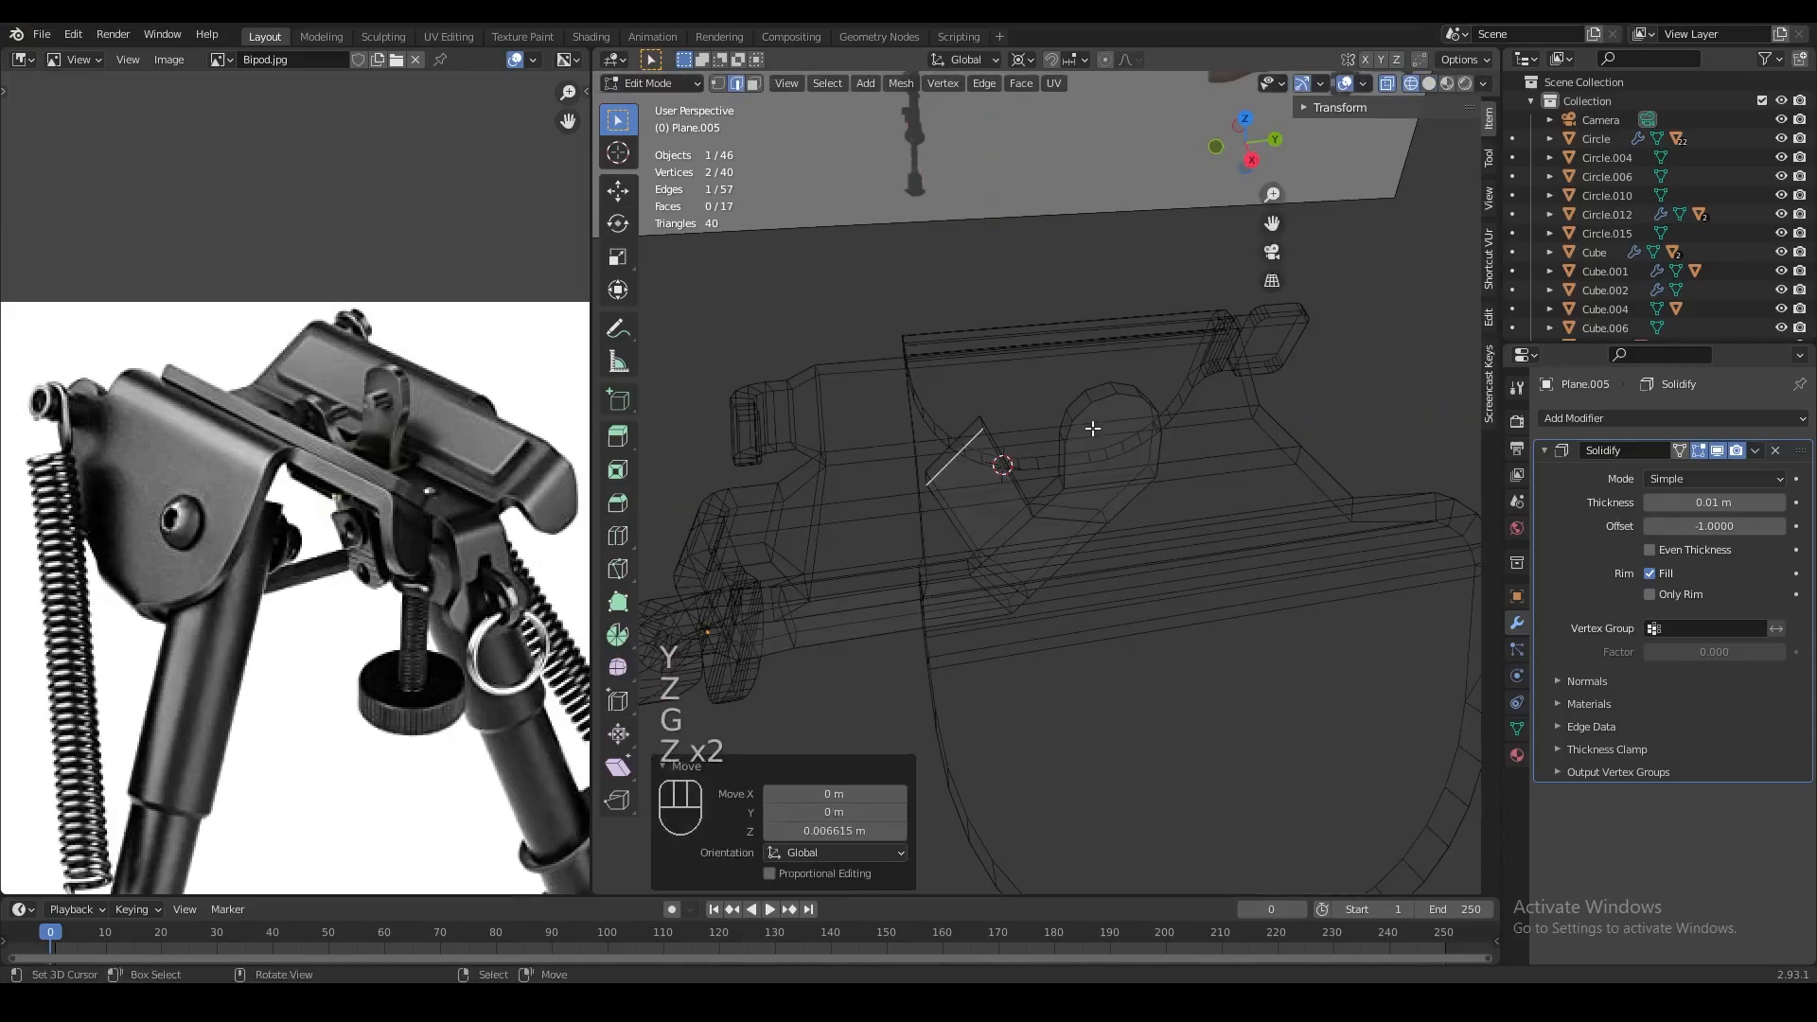
Select the rounded top of the upright tab and raise it along Z to make the tab taller
{"action": "key", "text": "1"}
{"action": "key", "text": "a"}
{"action": "key", "text": "a"}
{"action": "key", "text": "b"}
{"action": "left_click_drag", "start_coordinate": [1039, 358], "coordinate": [1184, 450]}
{"action": "key", "text": "g"}
{"action": "key", "text": "z"}
{"action": "left_click", "coordinate": [1178, 399]}
{"action": "key", "text": "z"}
Slide an upper corner vertex of the small side flap along its edge and raise the flap's top corners about 0.005 m along Z
{"action": "key", "text": "1"}
{"action": "left_click", "coordinate": [984, 429]}
{"action": "key", "text": "z"}
{"action": "key", "text": "g"}
{"action": "key", "text": "g"}
{"action": "left_click", "coordinate": [1002, 464]}
{"action": "left_click", "coordinate": [928, 473], "text": "shift"}
{"action": "key", "text": "g"}
{"action": "key", "text": "z"}
{"action": "left_click", "coordinate": [1003, 465]}
{"action": "key", "text": "z"}
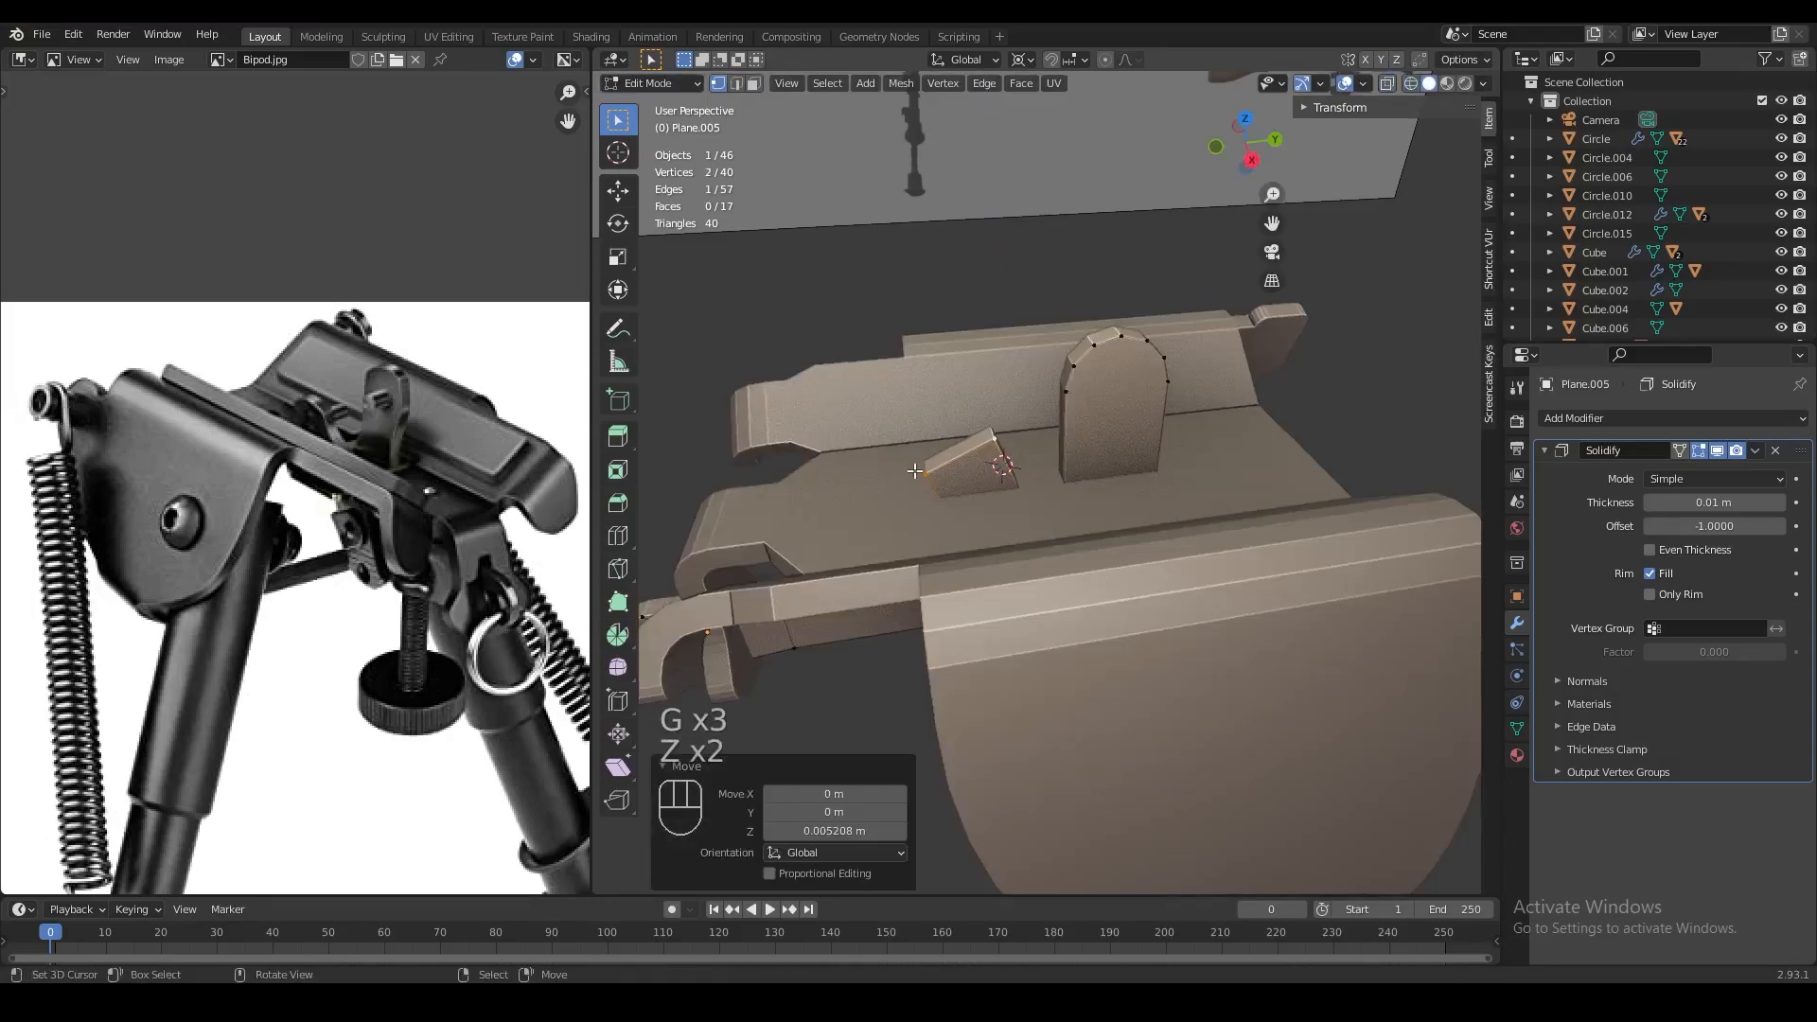
Round the small side flap's two top corners with a three-segment vertex bevel about 0.006 m wide
{"action": "key", "text": "ctrl+b"}
{"action": "left_click", "coordinate": [1097, 493]}
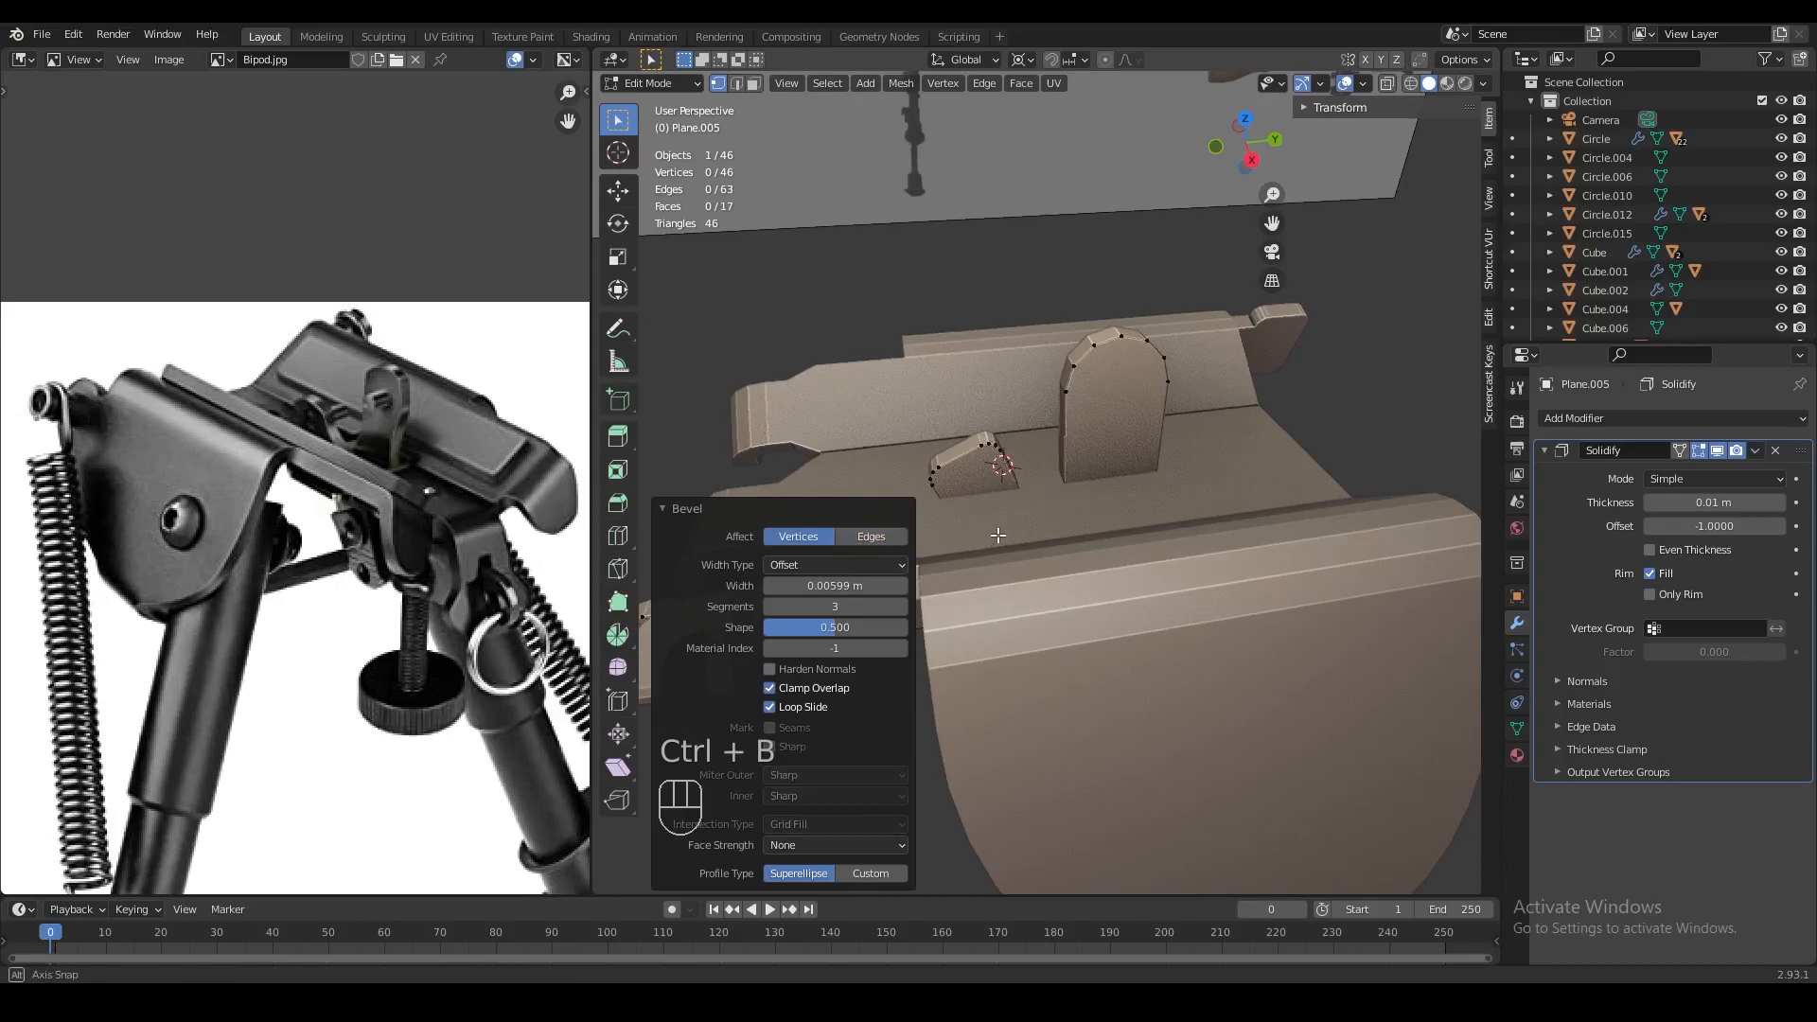
{"action": "middle_click_drag", "start_coordinate": [997, 537], "coordinate": [966, 544]}
Select the small side flap's rounded top vertices in wireframe and raise them about 0.008 m along Z
{"action": "key", "text": "z"}
{"action": "key", "text": "1"}
{"action": "key", "text": "a"}
{"action": "key", "text": "a"}
{"action": "key", "text": "a"}
{"action": "key", "text": "b"}
{"action": "left_click_drag", "start_coordinate": [914, 408], "coordinate": [1031, 520]}
{"action": "key", "text": "g"}
{"action": "key", "text": "z"}
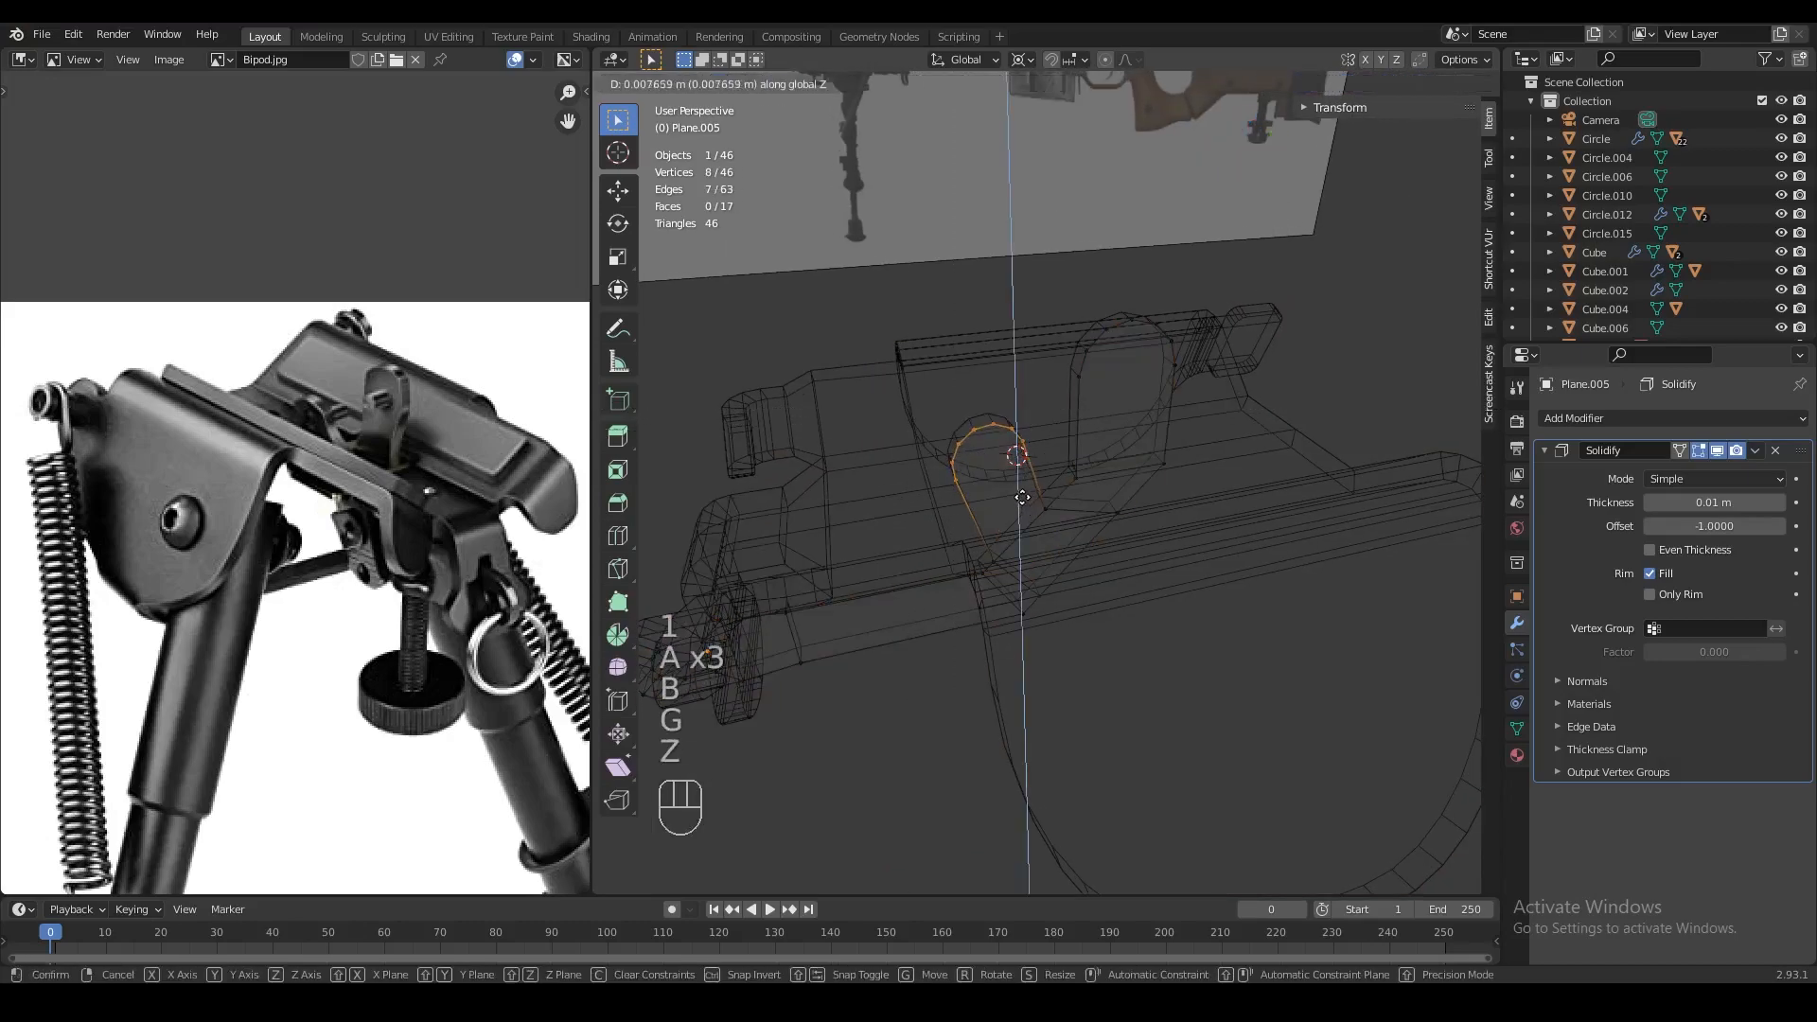
{"action": "left_click", "coordinate": [1022, 495]}
Shift the flap's rounded top along Y, return to solid display and save the file
{"action": "key", "text": "g"}
{"action": "key", "text": "x"}
{"action": "right_click", "coordinate": [1083, 517]}
{"action": "key", "text": "g"}
{"action": "key", "text": "y"}
{"action": "left_click", "coordinate": [1064, 522]}
{"action": "key", "text": "z"}
{"action": "key", "text": "ctrl+s"}
{"action": "key", "text": "Tab"}
{"action": "key", "text": "a"}
{"action": "key", "text": "a"}
{"action": "mouse_move", "coordinate": [1110, 515]}
{"action": "middle_mouse_down"}
{"action": "mouse_move", "coordinate": [1218, 507]}
{"action": "mouse_move", "coordinate": [990, 428]}
{"action": "mouse_move", "coordinate": [1055, 528]}
{"action": "mouse_move", "coordinate": [1157, 519]}
{"action": "mouse_move", "coordinate": [1055, 513]}
{"action": "mouse_move", "coordinate": [1016, 534]}
{"action": "mouse_move", "coordinate": [1117, 479]}
{"action": "mouse_move", "coordinate": [1065, 496]}
{"action": "middle_mouse_up"}
{"action": "left_click", "coordinate": [1008, 480]}
{"action": "key", "text": "ctrl+s"}
Snap the 3D cursor to a vertex on the lower edge of the mount's rounded side plate
{"action": "left_click", "coordinate": [1074, 473]}
{"action": "key", "text": "Tab"}
{"action": "middle_click_drag", "start_coordinate": [1240, 445], "coordinate": [1075, 461]}
{"action": "key", "text": "ctrl+s"}
{"action": "key", "text": "Tab"}
{"action": "scroll", "coordinate": [1075, 462], "scroll_direction": "down", "scroll_amount": 3}
{"action": "key", "text": "Tab"}
{"action": "key", "text": "1"}
{"action": "left_click", "coordinate": [1009, 494]}
{"action": "key", "text": "Tab"}
{"action": "middle_click_drag", "start_coordinate": [1046, 587], "coordinate": [1159, 610]}
{"action": "scroll", "coordinate": [382, 629], "scroll_direction": "down", "scroll_amount": 3}
{"action": "middle_click_drag", "start_coordinate": [382, 629], "coordinate": [420, 513]}
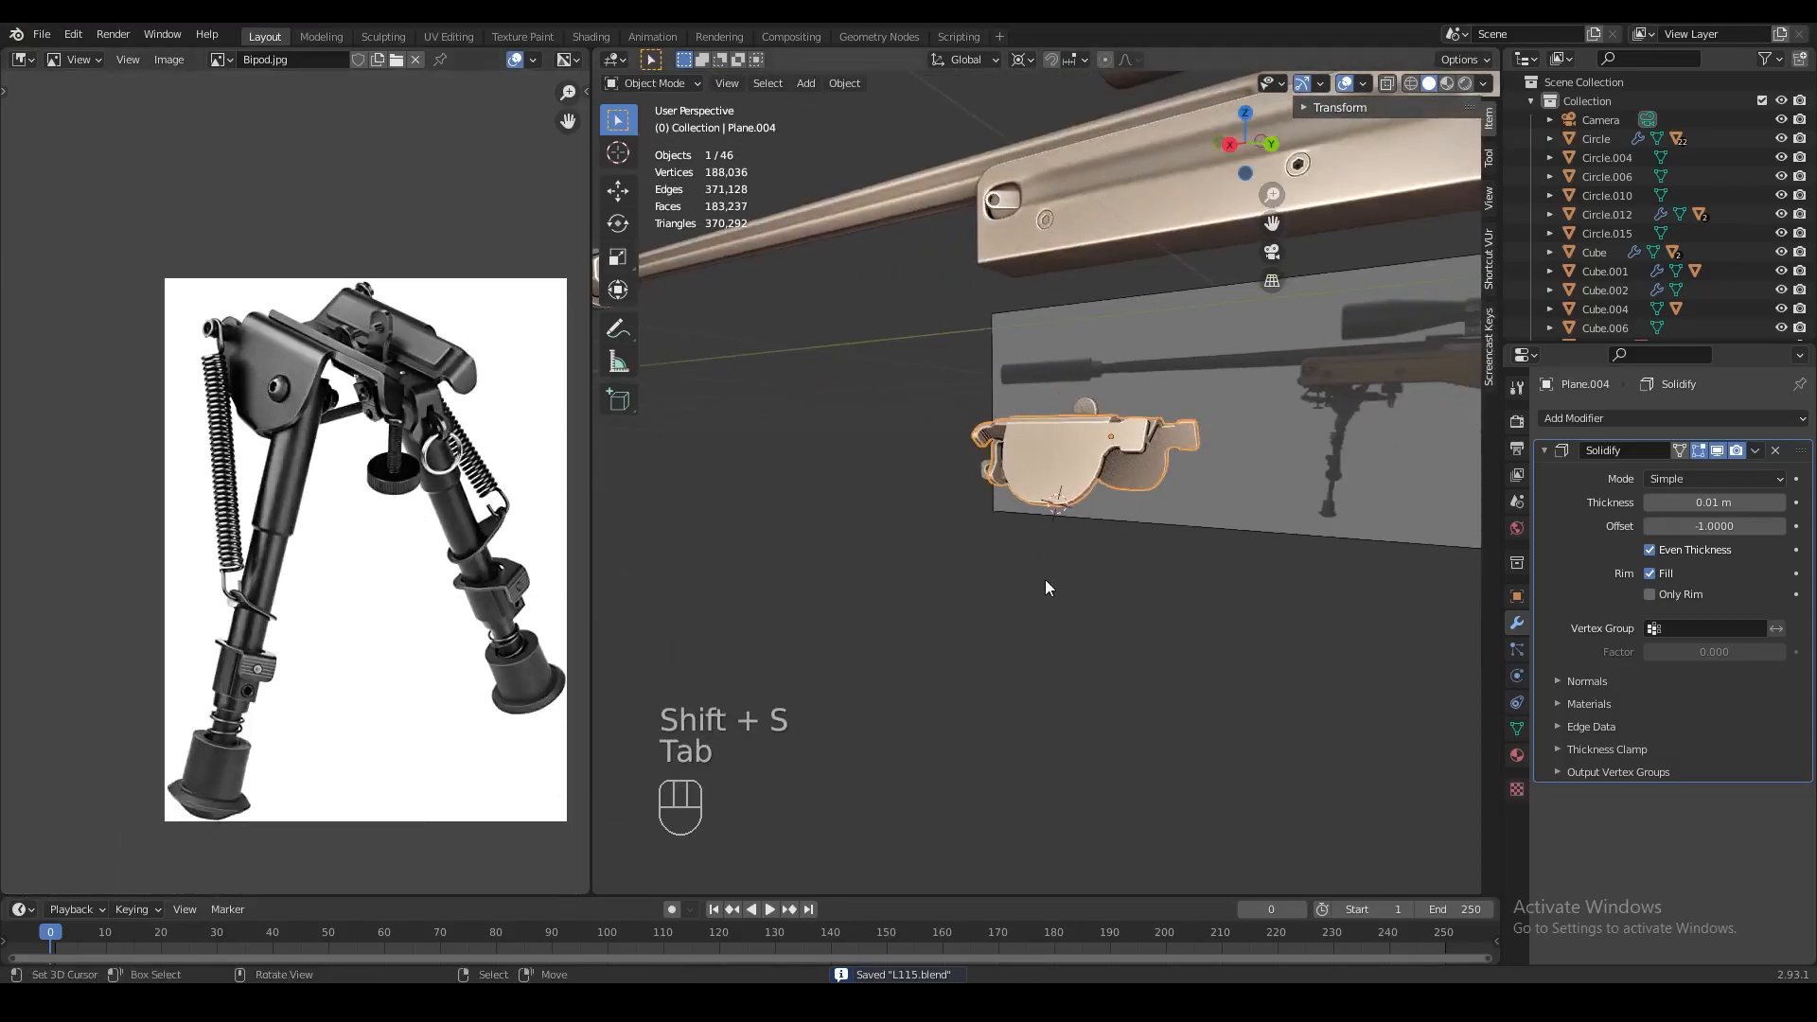
Add a 32-vertex circle at the 3D cursor and scale it to 0.1, then by about 0.484
{"action": "scroll", "coordinate": [1041, 578], "scroll_direction": "up", "scroll_amount": 1}
{"action": "middle_click_drag", "start_coordinate": [1037, 544], "coordinate": [1024, 583]}
{"action": "key", "text": "shift+a"}
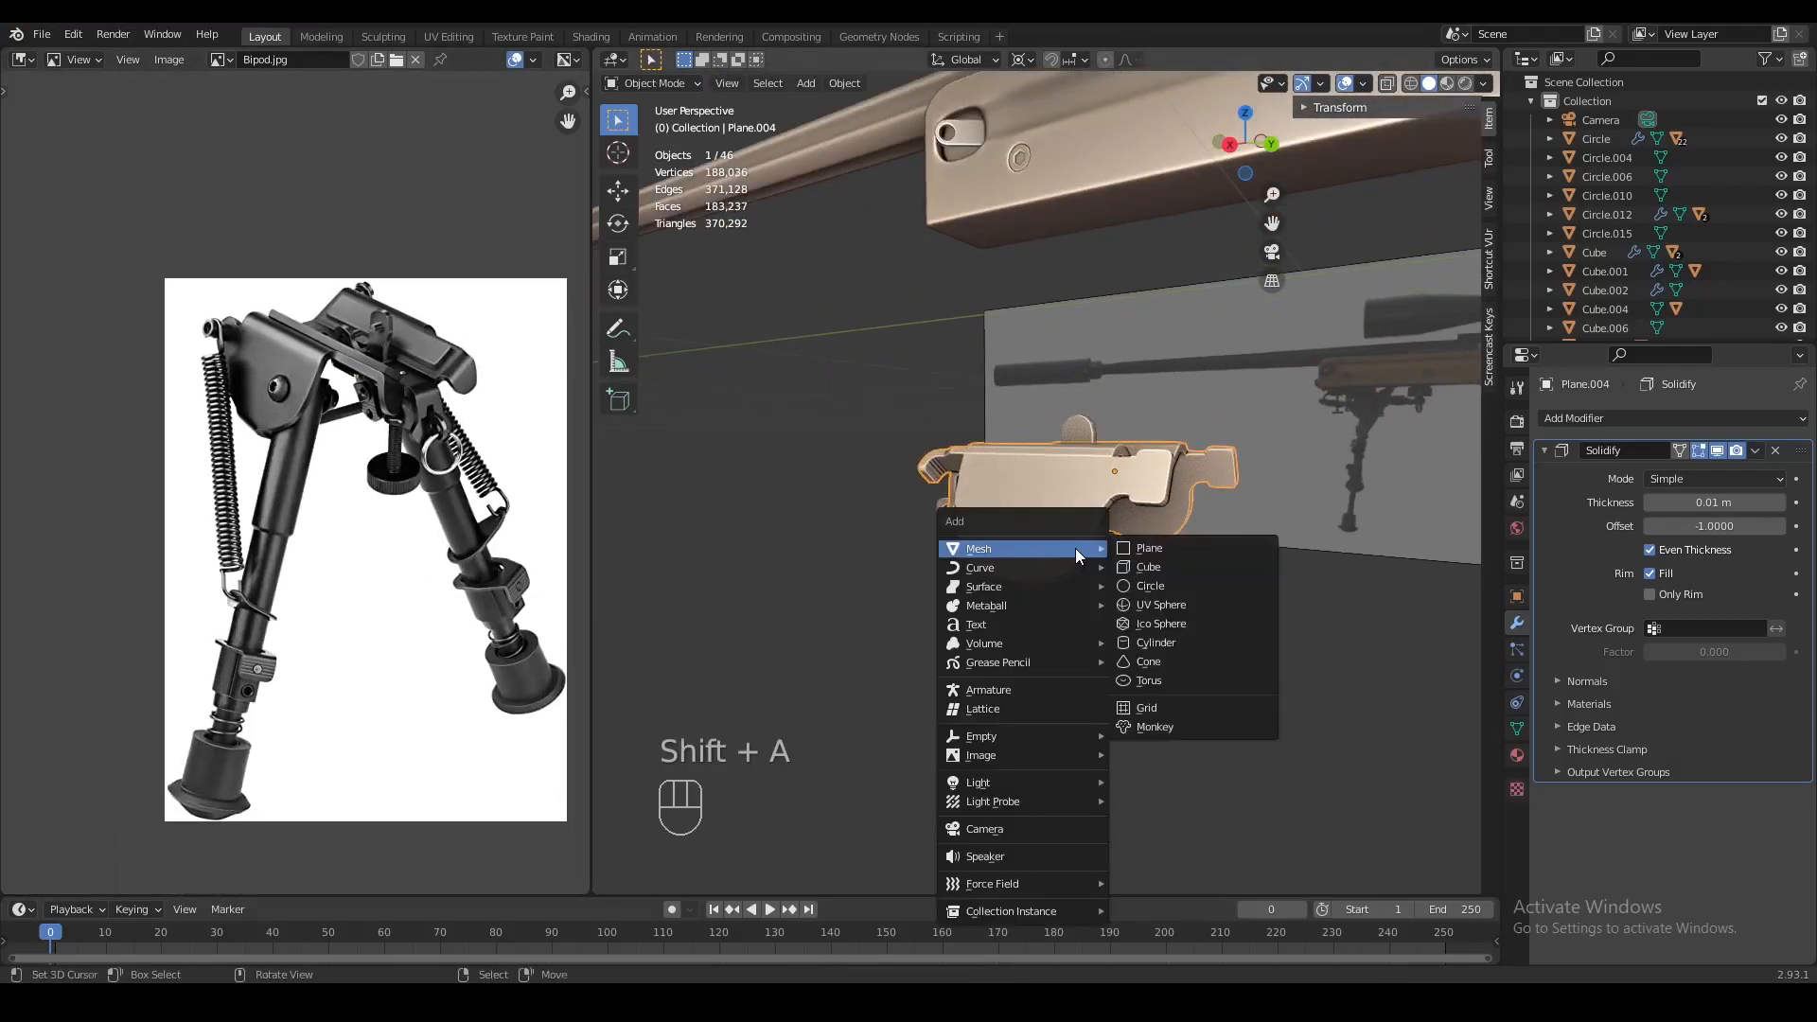
{"action": "left_click", "coordinate": [1115, 587]}
{"action": "scroll", "coordinate": [1055, 606], "scroll_direction": "down", "scroll_amount": 5}
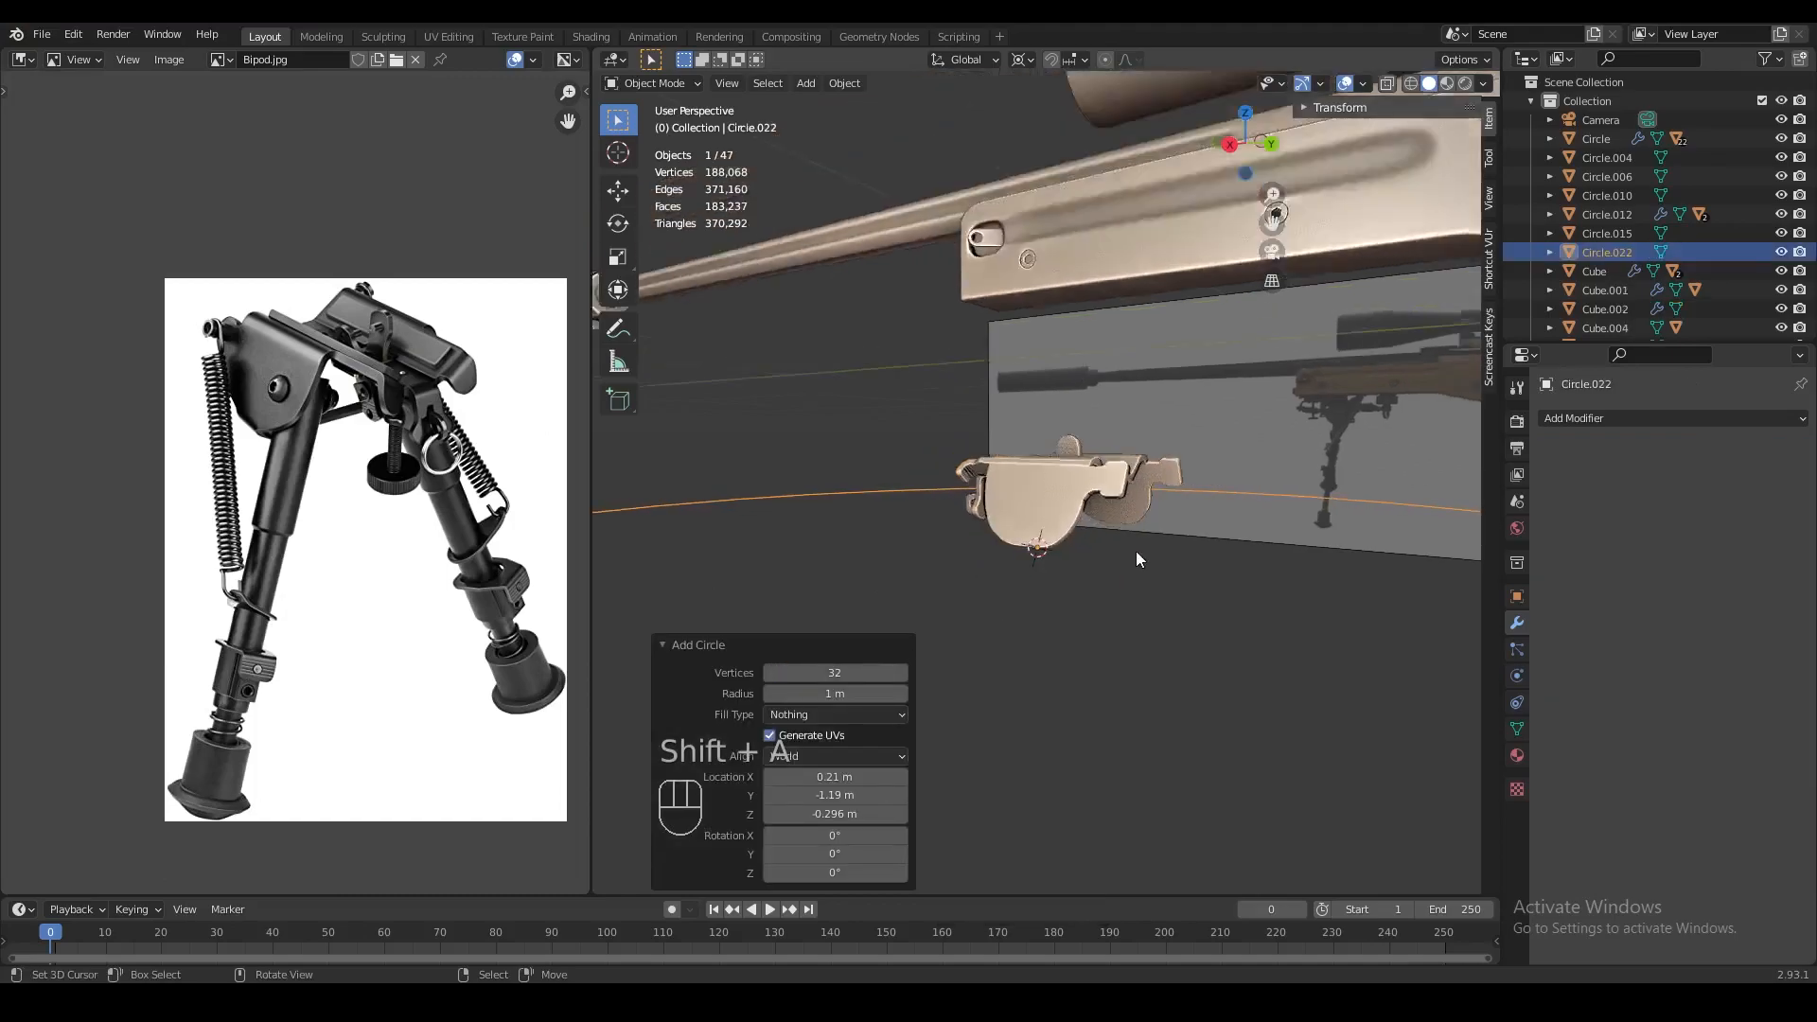
{"action": "key", "text": "Tab"}
{"action": "type", "text": "s.1"}
{"action": "key", "text": "Return"}
{"action": "scroll", "coordinate": [1180, 571], "scroll_direction": "up", "scroll_amount": 2}
{"action": "key", "text": "s"}
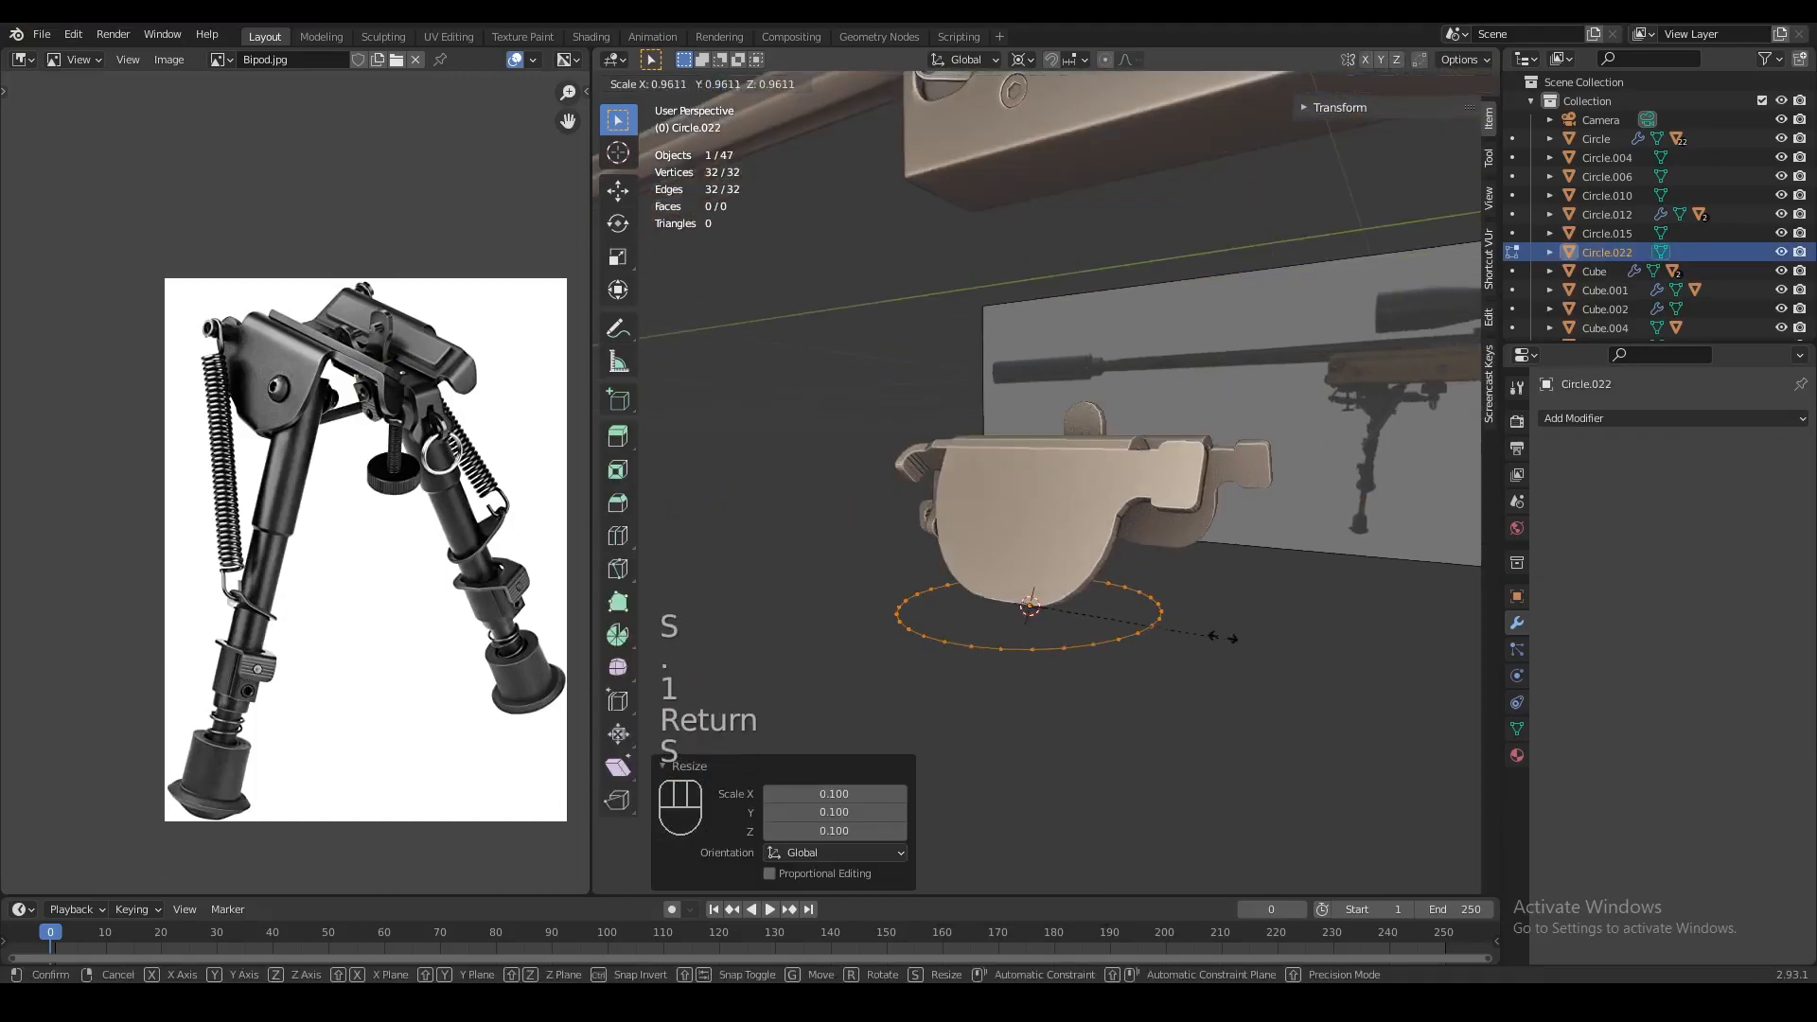
{"action": "left_click", "coordinate": [1139, 628]}
Move the circle object in right wireframe view to the top of the reference bipod leg
{"action": "key", "text": "KP_3"}
{"action": "key", "text": "z"}
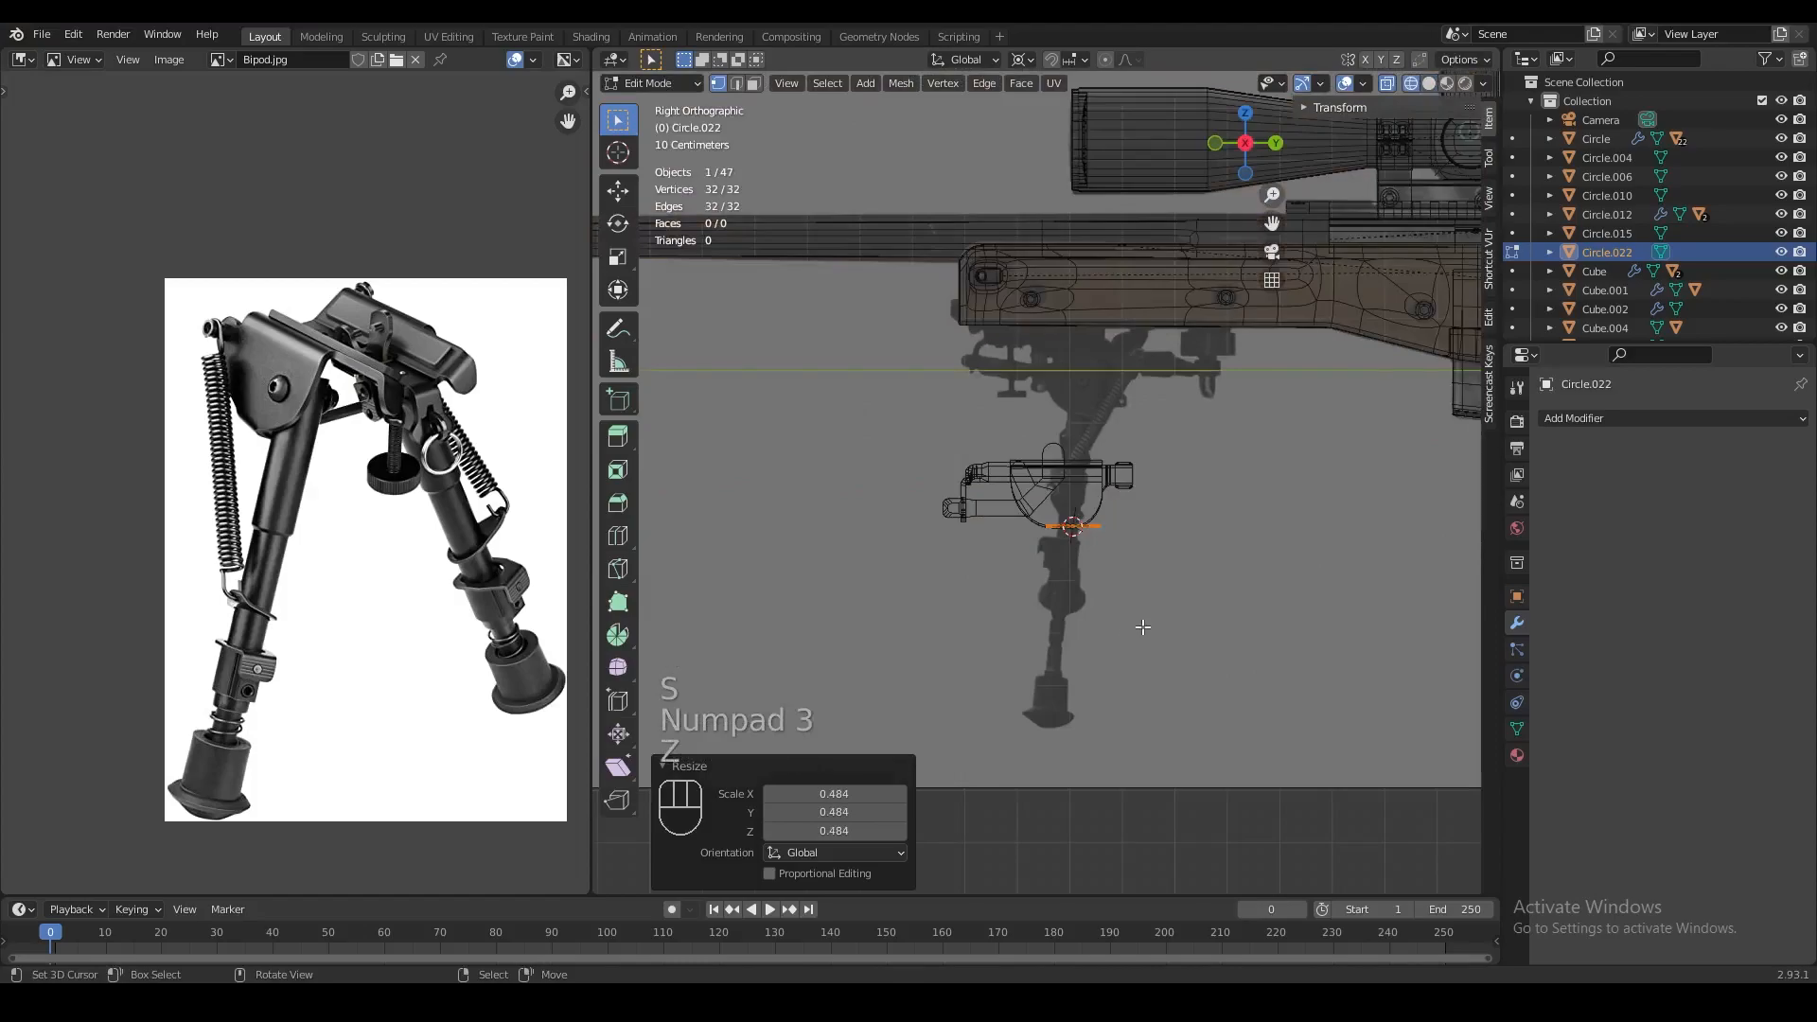
{"action": "key", "text": "Tab"}
{"action": "middle_click_drag", "start_coordinate": [1097, 688], "coordinate": [1055, 712], "text": "shift"}
{"action": "scroll", "coordinate": [1096, 573], "scroll_direction": "up", "scroll_amount": 3}
{"action": "key", "text": "g"}
{"action": "left_click", "coordinate": [1078, 451]}
Fill the circle and extrude it downward into the upper leg tube
{"action": "key", "text": "Tab"}
{"action": "key", "text": "shift+s"}
{"action": "key", "text": "f"}
{"action": "key", "text": "e"}
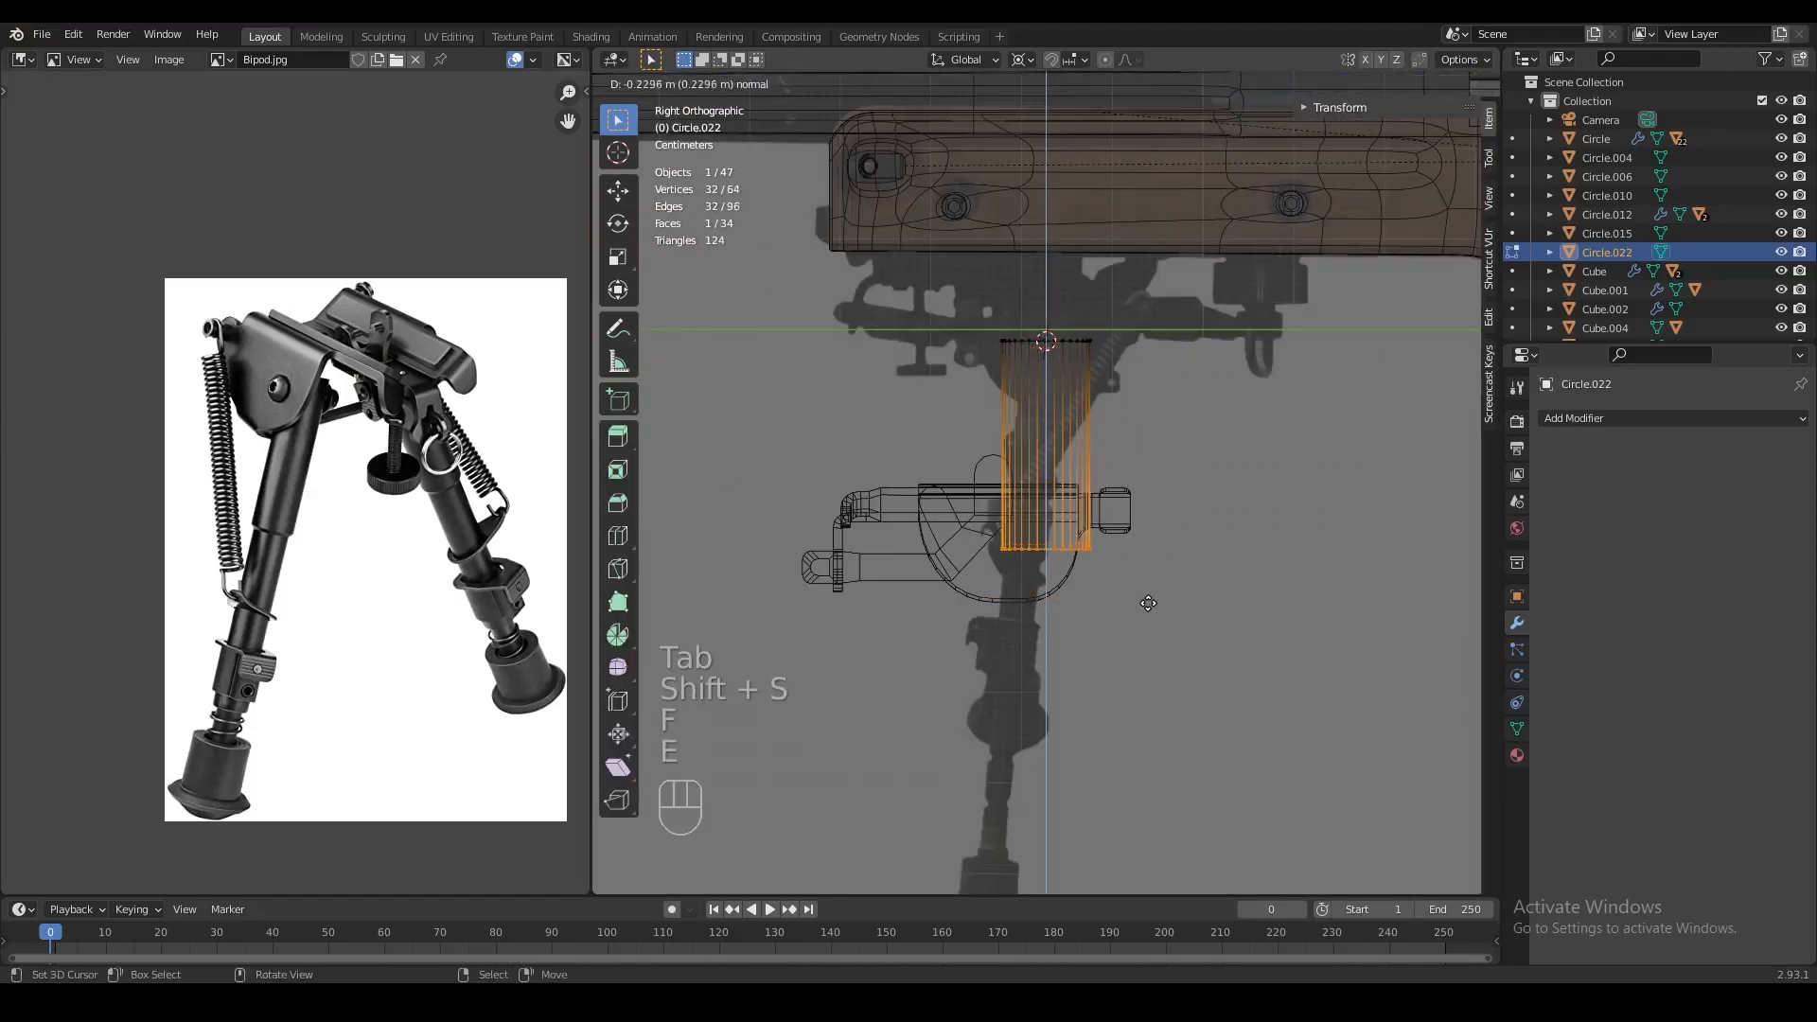
{"action": "left_click", "coordinate": [1135, 631]}
Slim the whole leg tube in X and Y by factors of about 0.585, 0.814 and 0.94, keeping its height
{"action": "key", "text": "a"}
{"action": "key", "text": "s"}
{"action": "key", "text": "shift+z"}
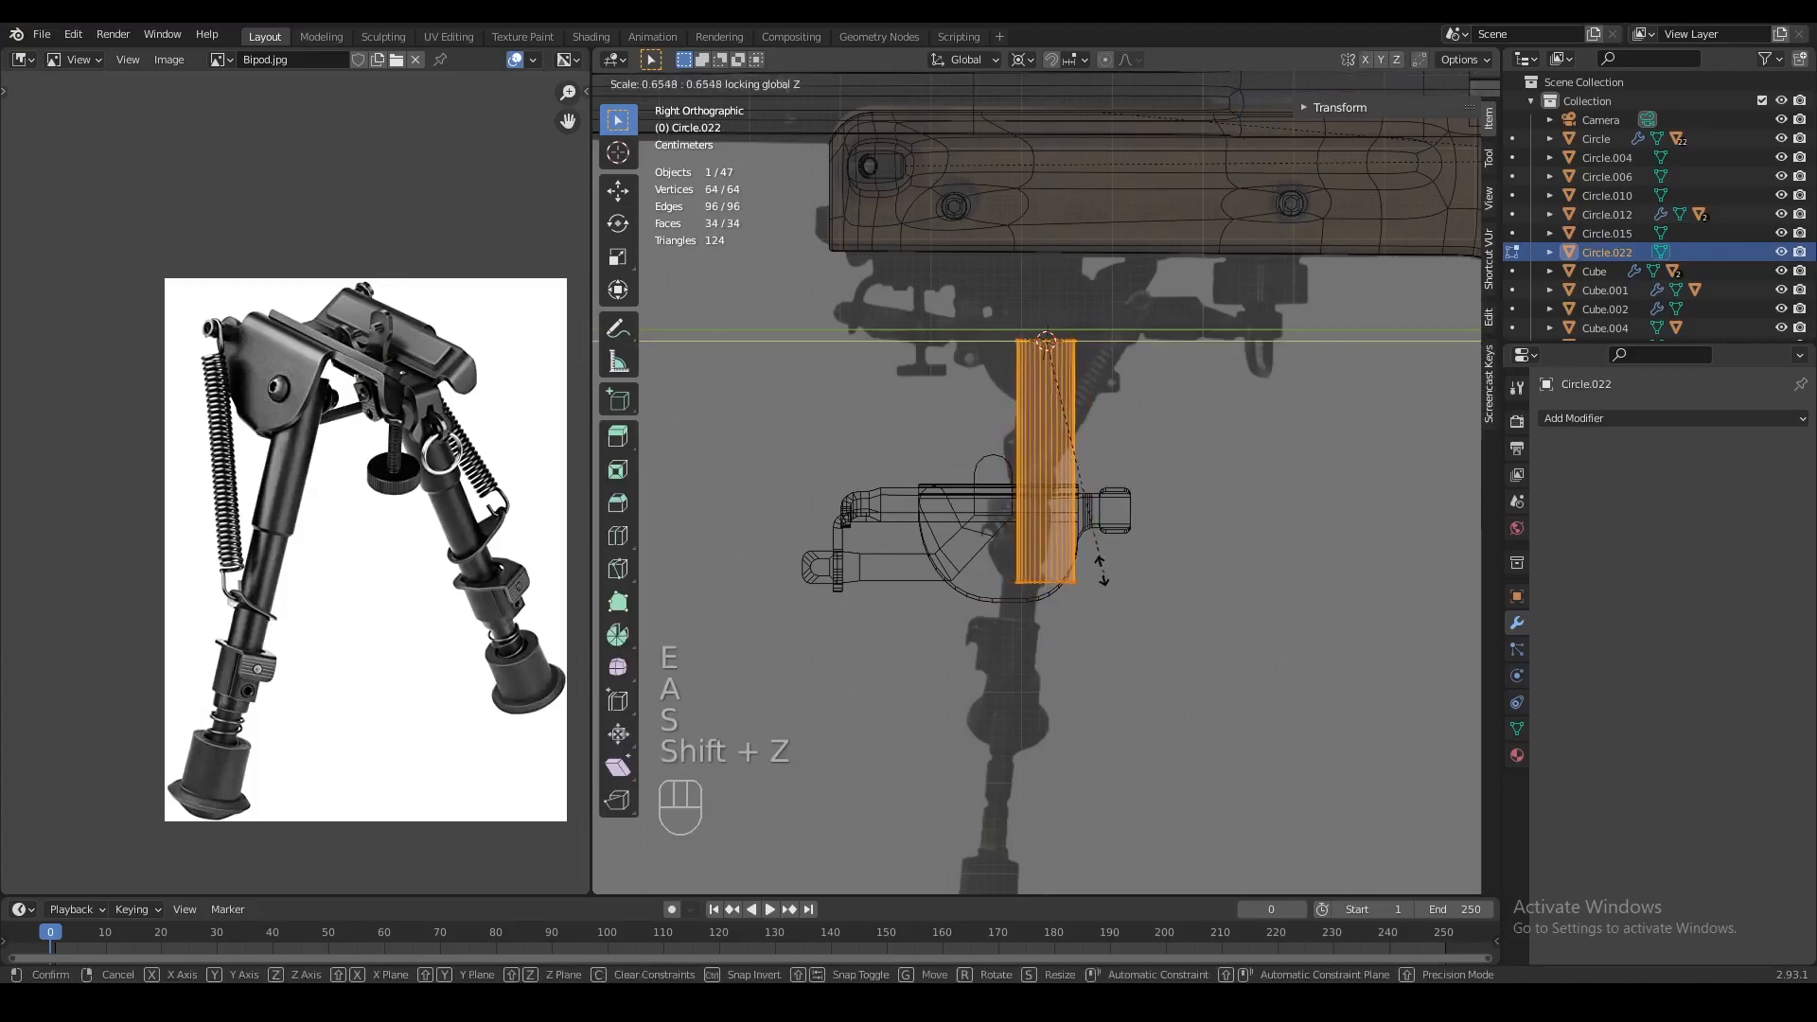
{"action": "left_click", "coordinate": [1088, 551]}
{"action": "key", "text": "s"}
{"action": "key", "text": "shift+z"}
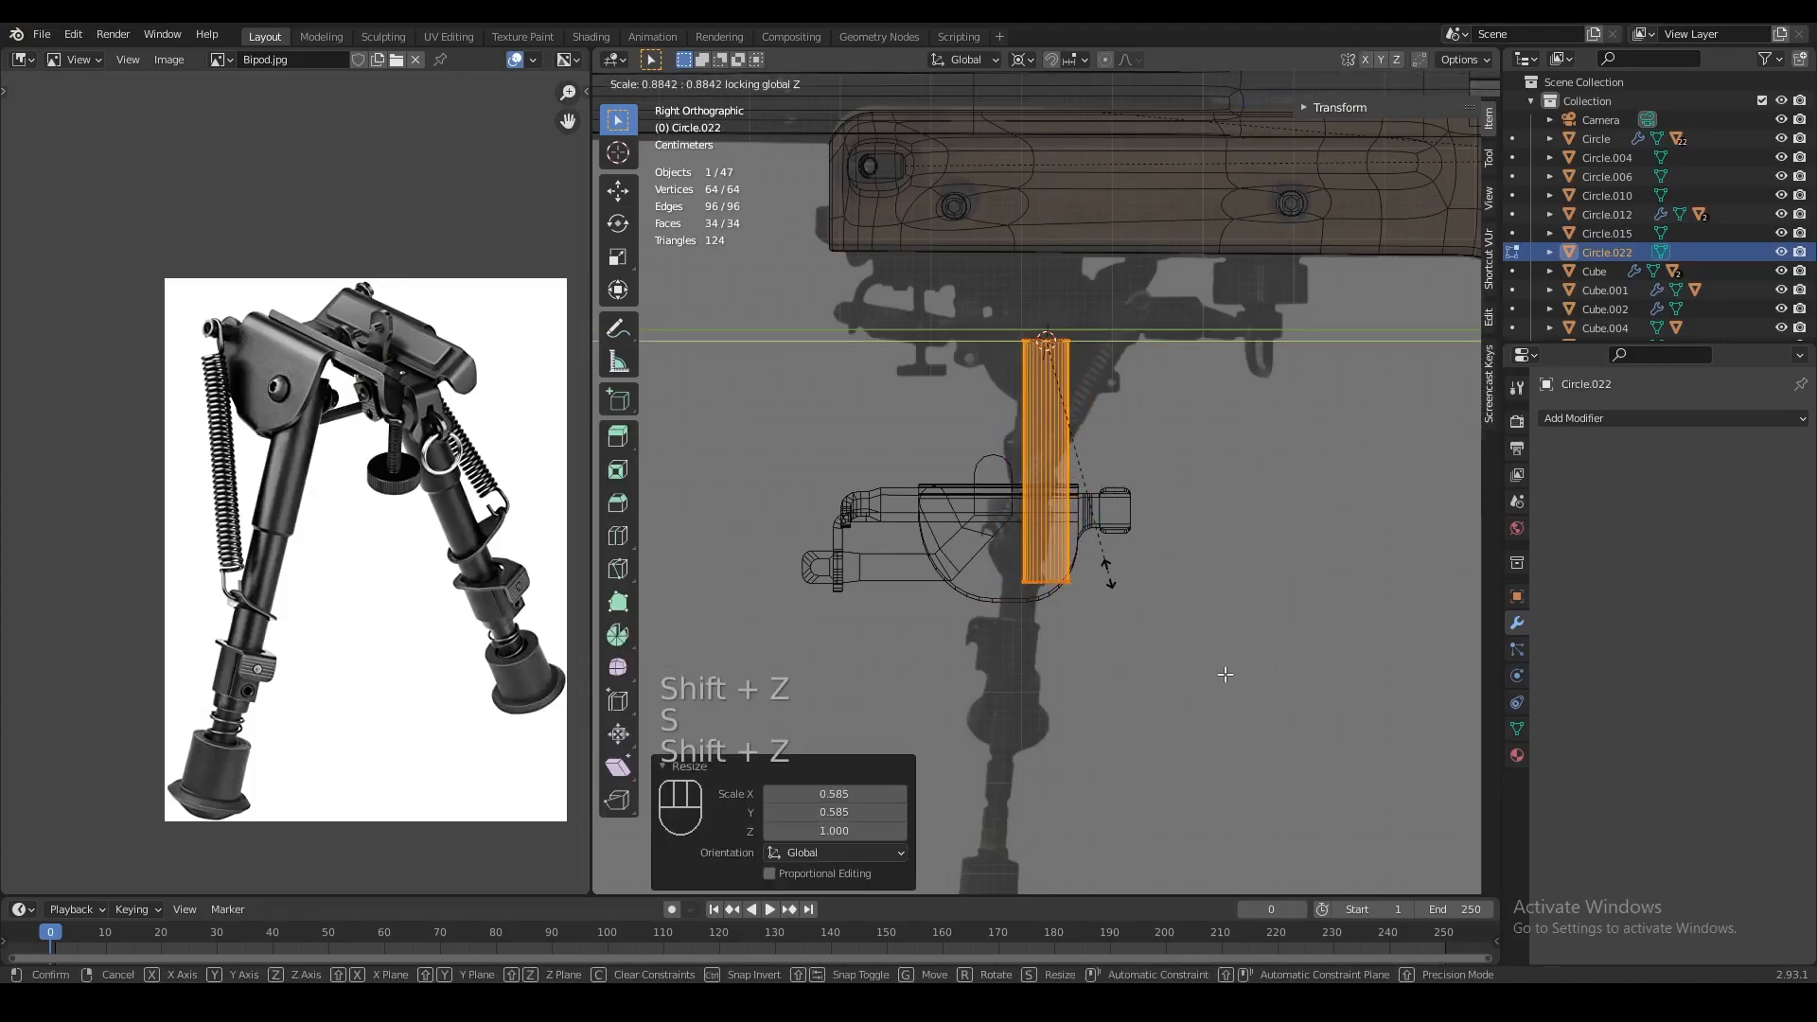
{"action": "scroll", "coordinate": [1170, 625], "scroll_direction": "up", "scroll_amount": 4}
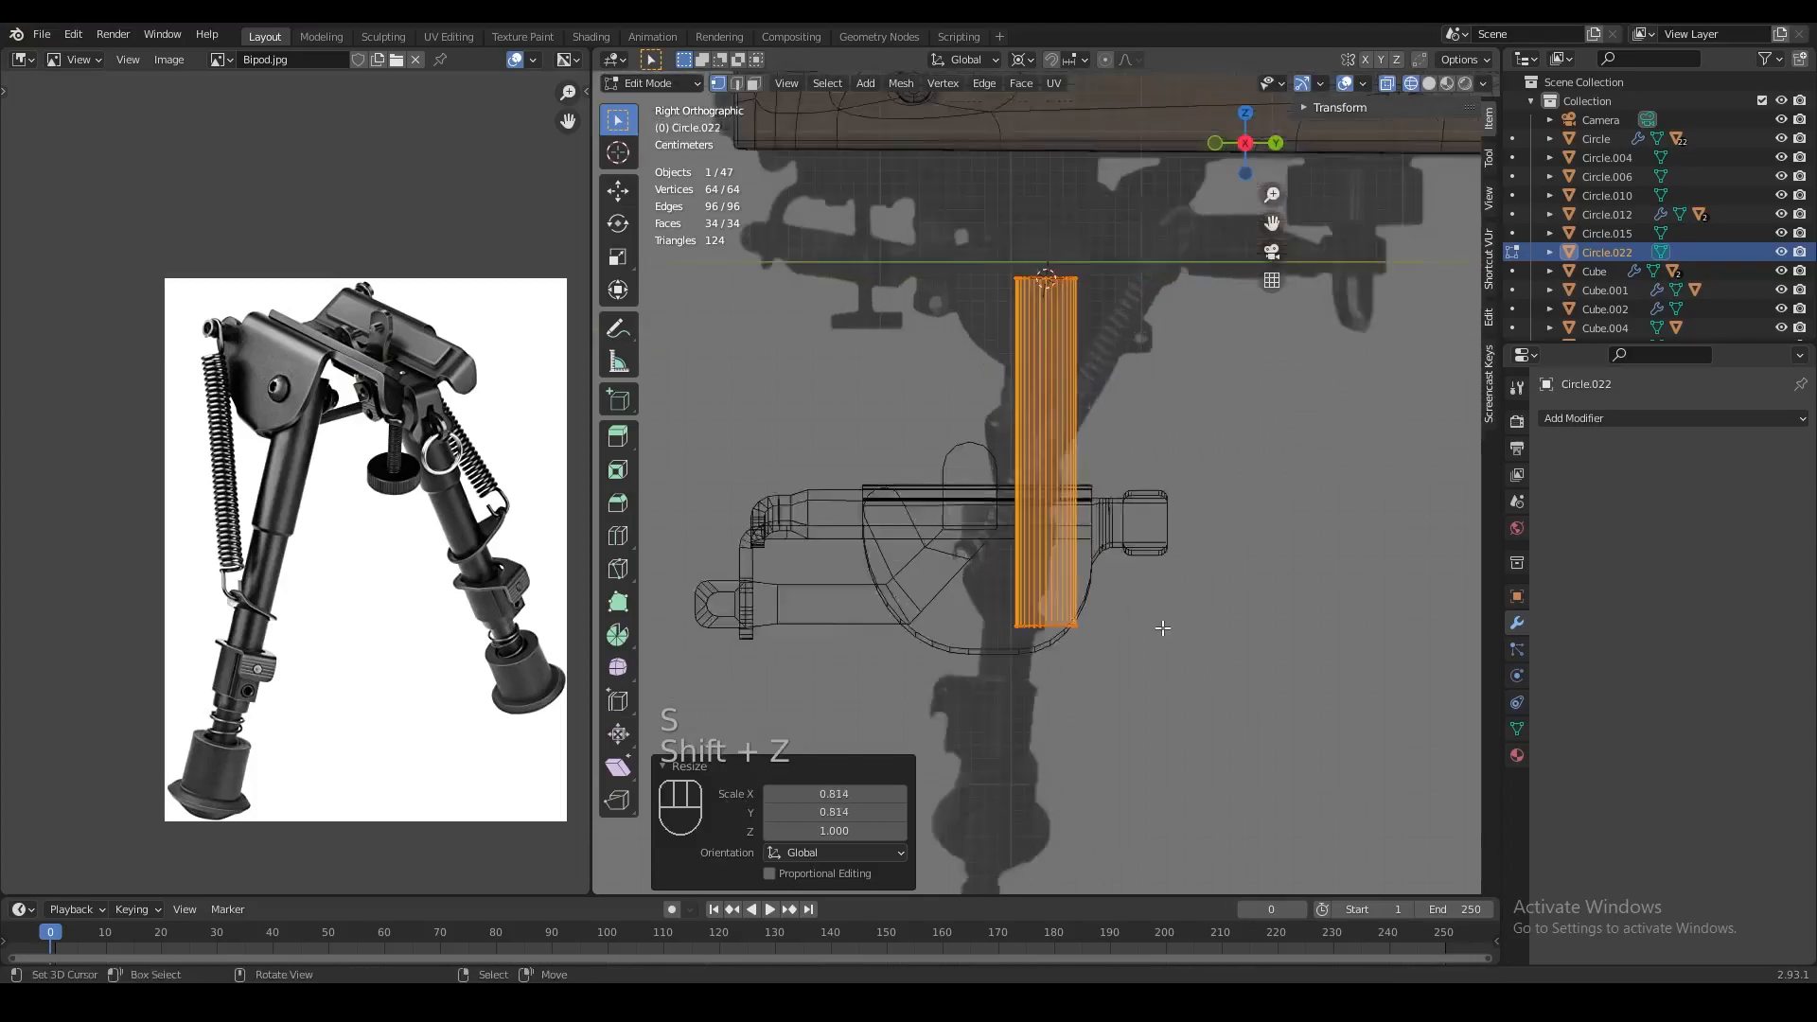
{"action": "left_click", "coordinate": [1167, 625]}
Select the leg tube's bottom ring and snap the 3D cursor to its centre
{"action": "key", "text": "1"}
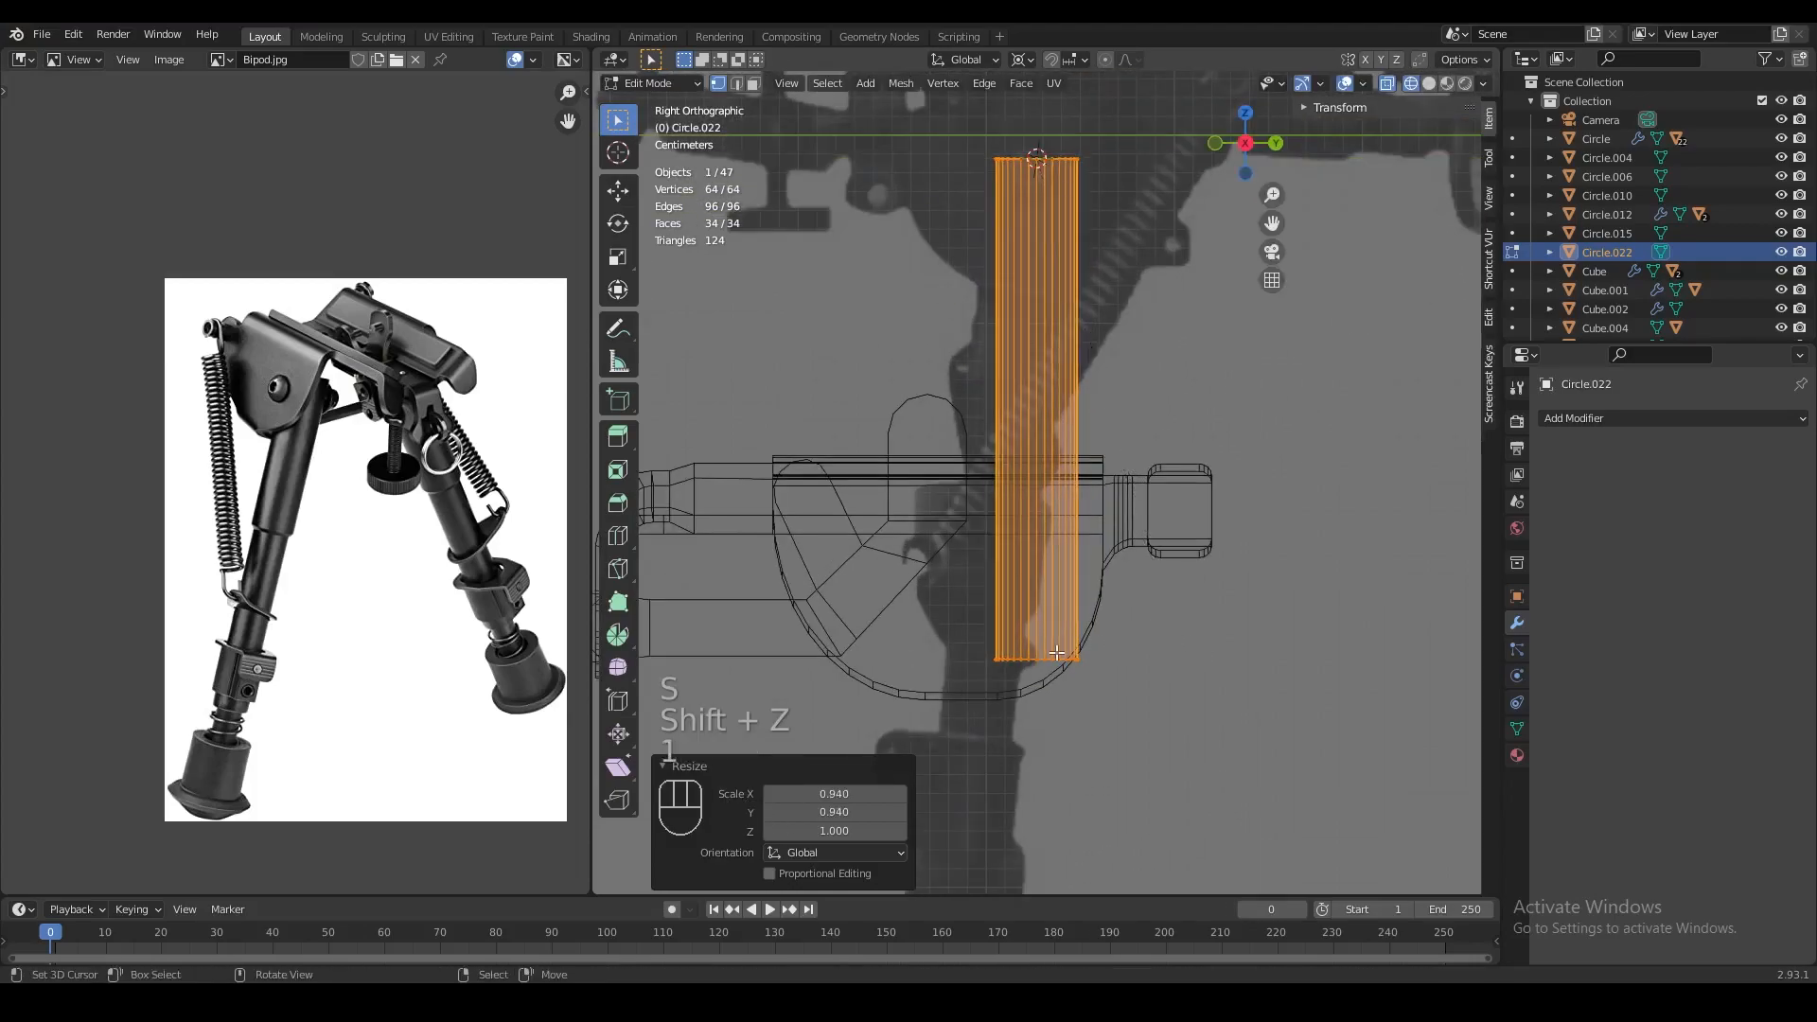
{"action": "left_click", "coordinate": [1064, 660]}
{"action": "middle_click_drag", "start_coordinate": [1064, 663], "coordinate": [1053, 601], "text": "shift"}
{"action": "left_click", "coordinate": [1011, 598], "text": "alt"}
{"action": "scroll", "coordinate": [1109, 663], "scroll_direction": "up", "scroll_amount": 2}
{"action": "middle_click_drag", "start_coordinate": [1112, 667], "coordinate": [1107, 605], "text": "shift"}
{"action": "key", "text": "shift+s"}
{"action": "left_click", "coordinate": [1098, 710]}
{"action": "scroll", "coordinate": [1067, 723], "scroll_direction": "up", "scroll_amount": 2}
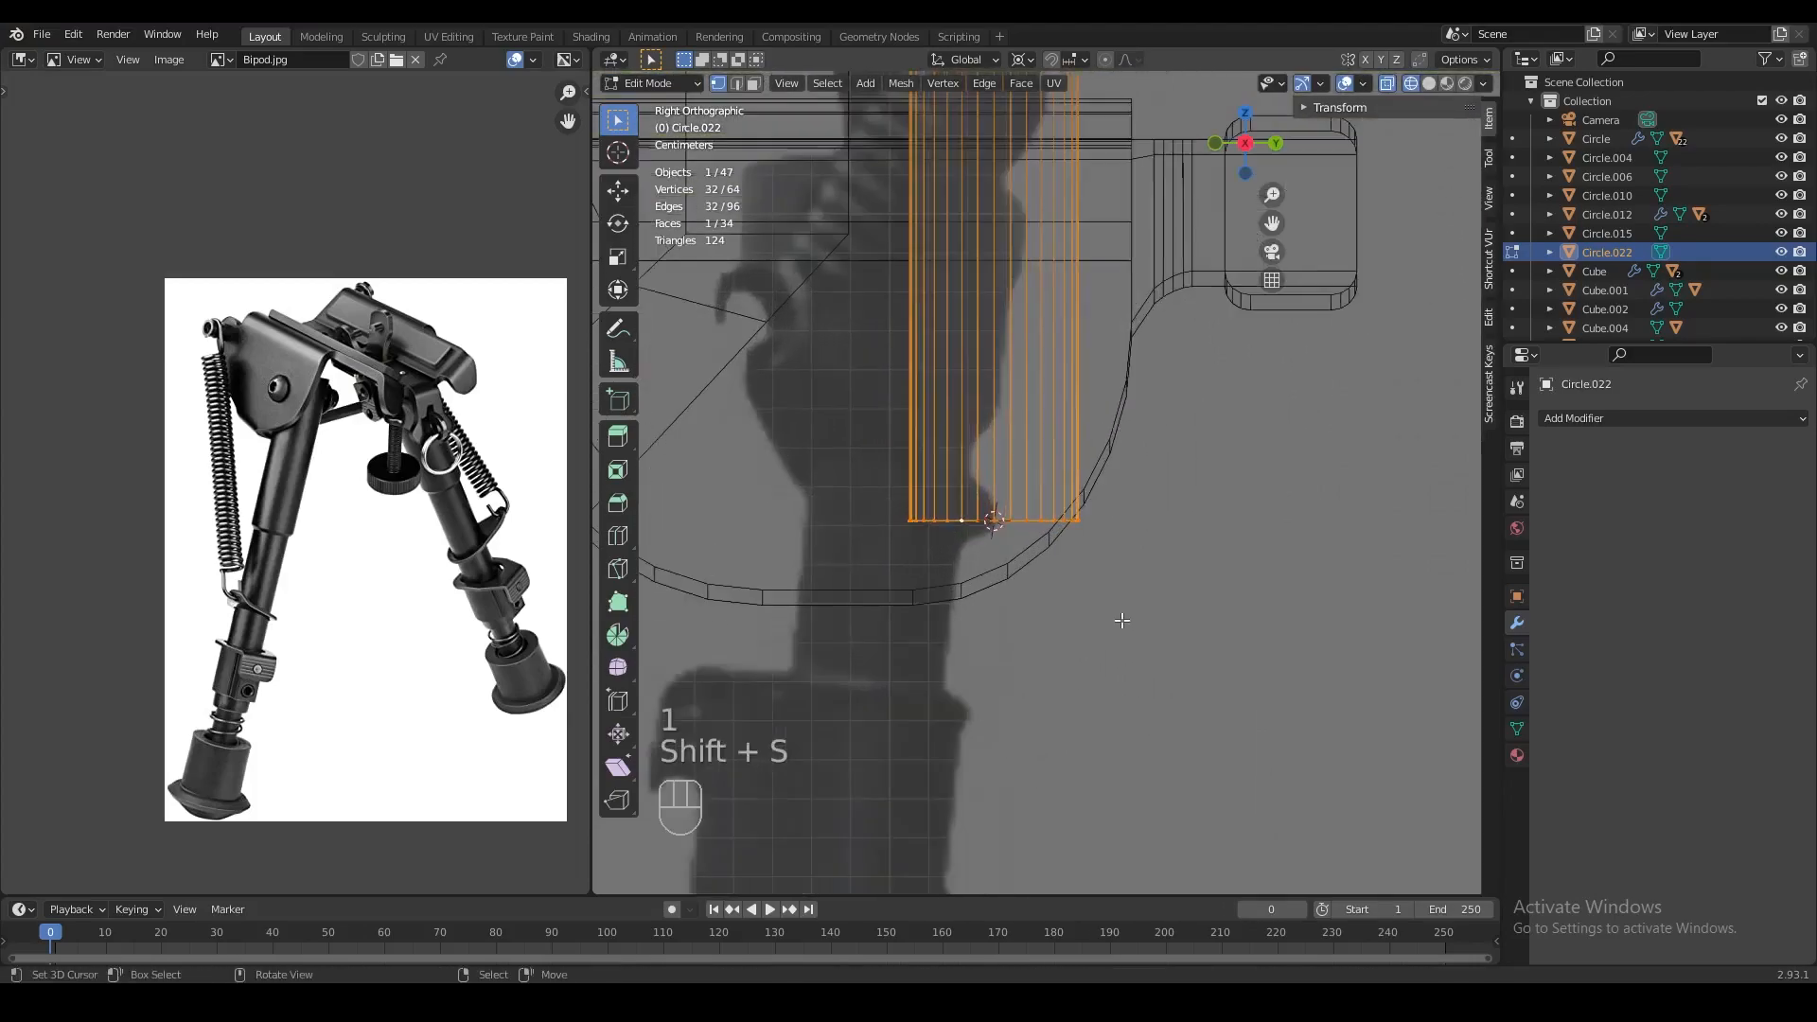
Duplicate the bottom face in place, scale it to about 0.88 and extrude it down about 0.044 m
{"action": "key", "text": "z"}
{"action": "key", "text": "z"}
{"action": "key", "text": "shift+d"}
{"action": "right_click", "coordinate": [1144, 635]}
{"action": "key", "text": "s"}
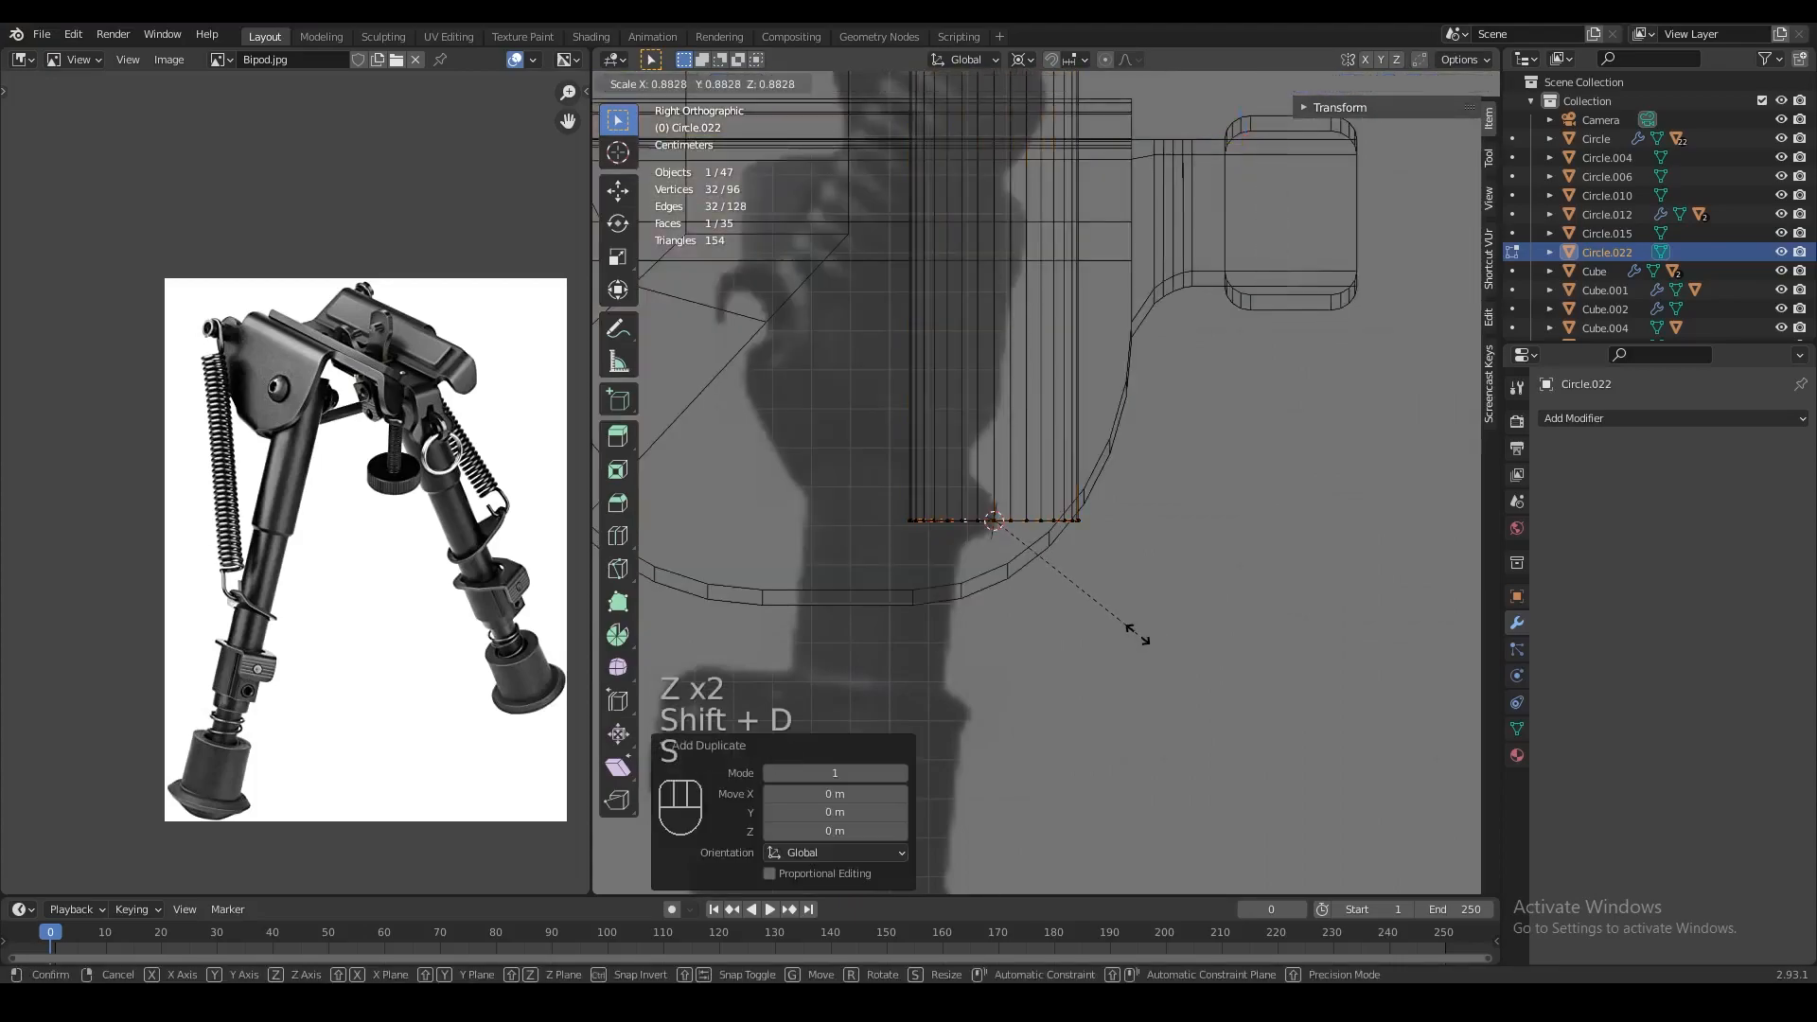
{"action": "left_click", "coordinate": [1136, 632]}
{"action": "key", "text": "e"}
{"action": "left_click", "coordinate": [1140, 714]}
Lengthen the second tube section by moving its bottom ring about -0.122 m along Z
{"action": "scroll", "coordinate": [1140, 713], "scroll_direction": "down", "scroll_amount": 2}
{"action": "middle_click_drag", "start_coordinate": [1140, 697], "coordinate": [1144, 556], "text": "shift"}
{"action": "scroll", "coordinate": [1131, 584], "scroll_direction": "down", "scroll_amount": 3}
{"action": "middle_click_drag", "start_coordinate": [1112, 483], "coordinate": [1158, 441], "text": "shift"}
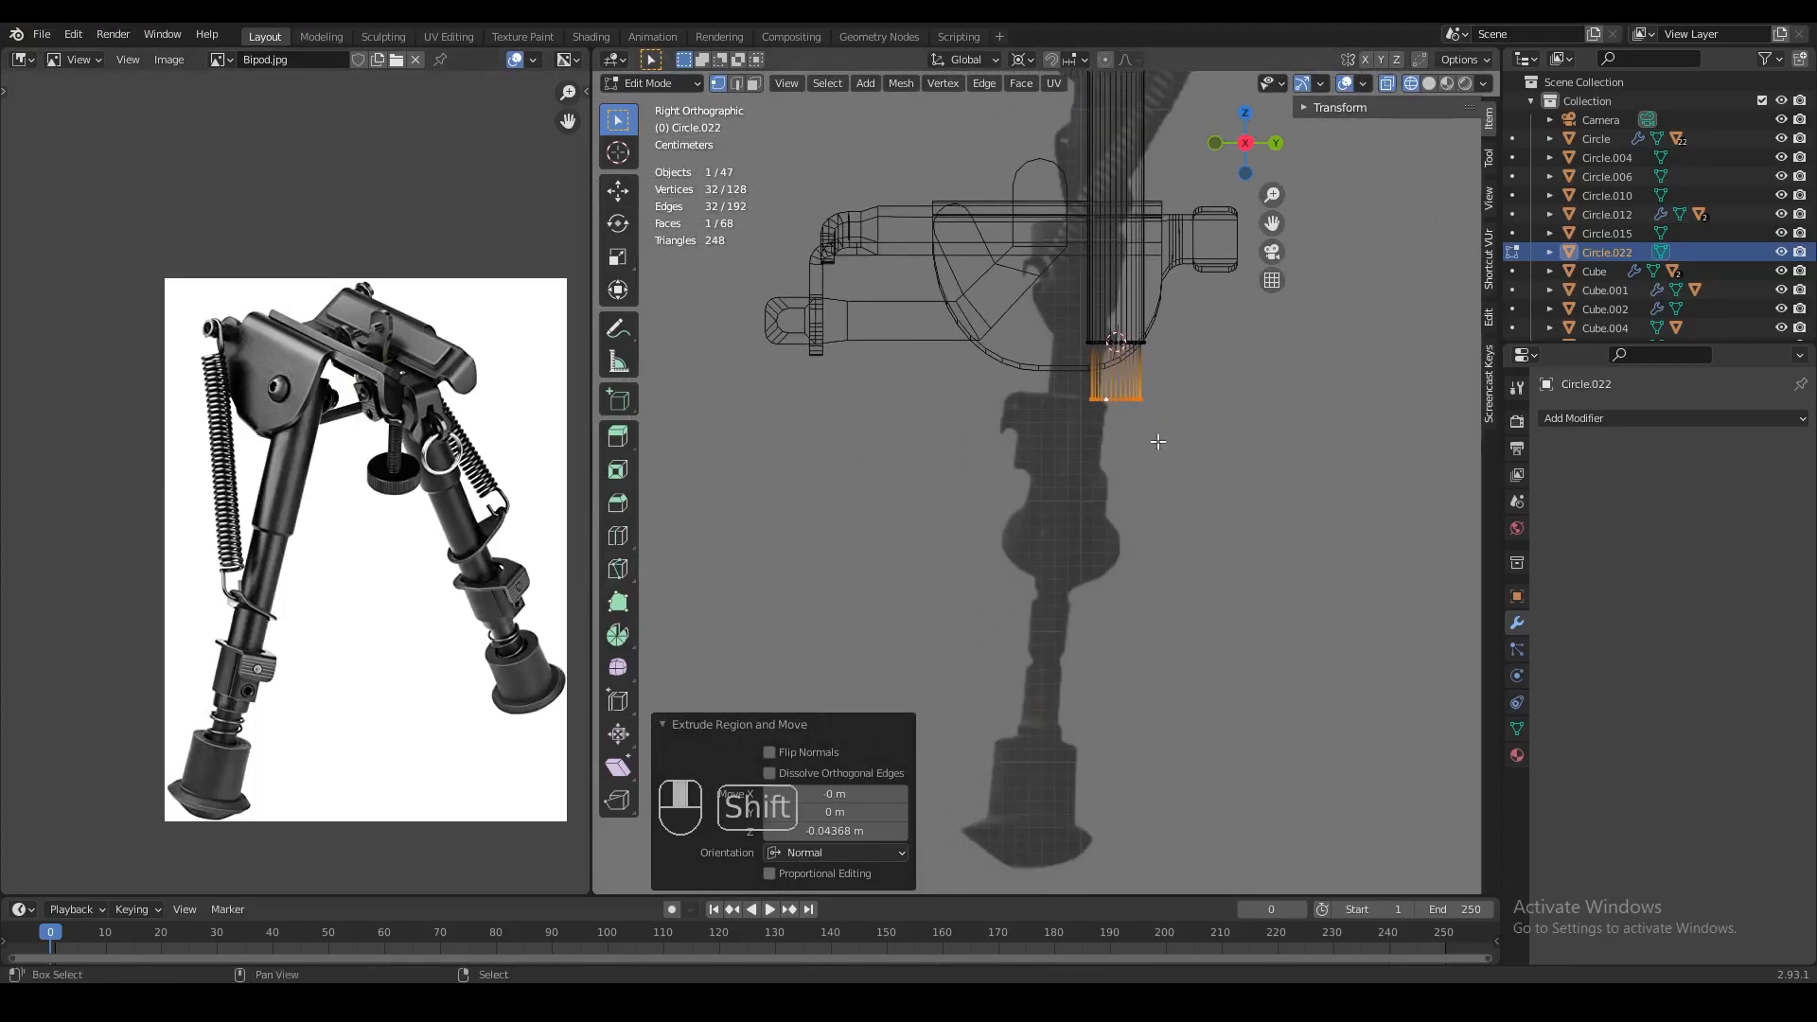
{"action": "key", "text": "g"}
{"action": "key", "text": "z"}
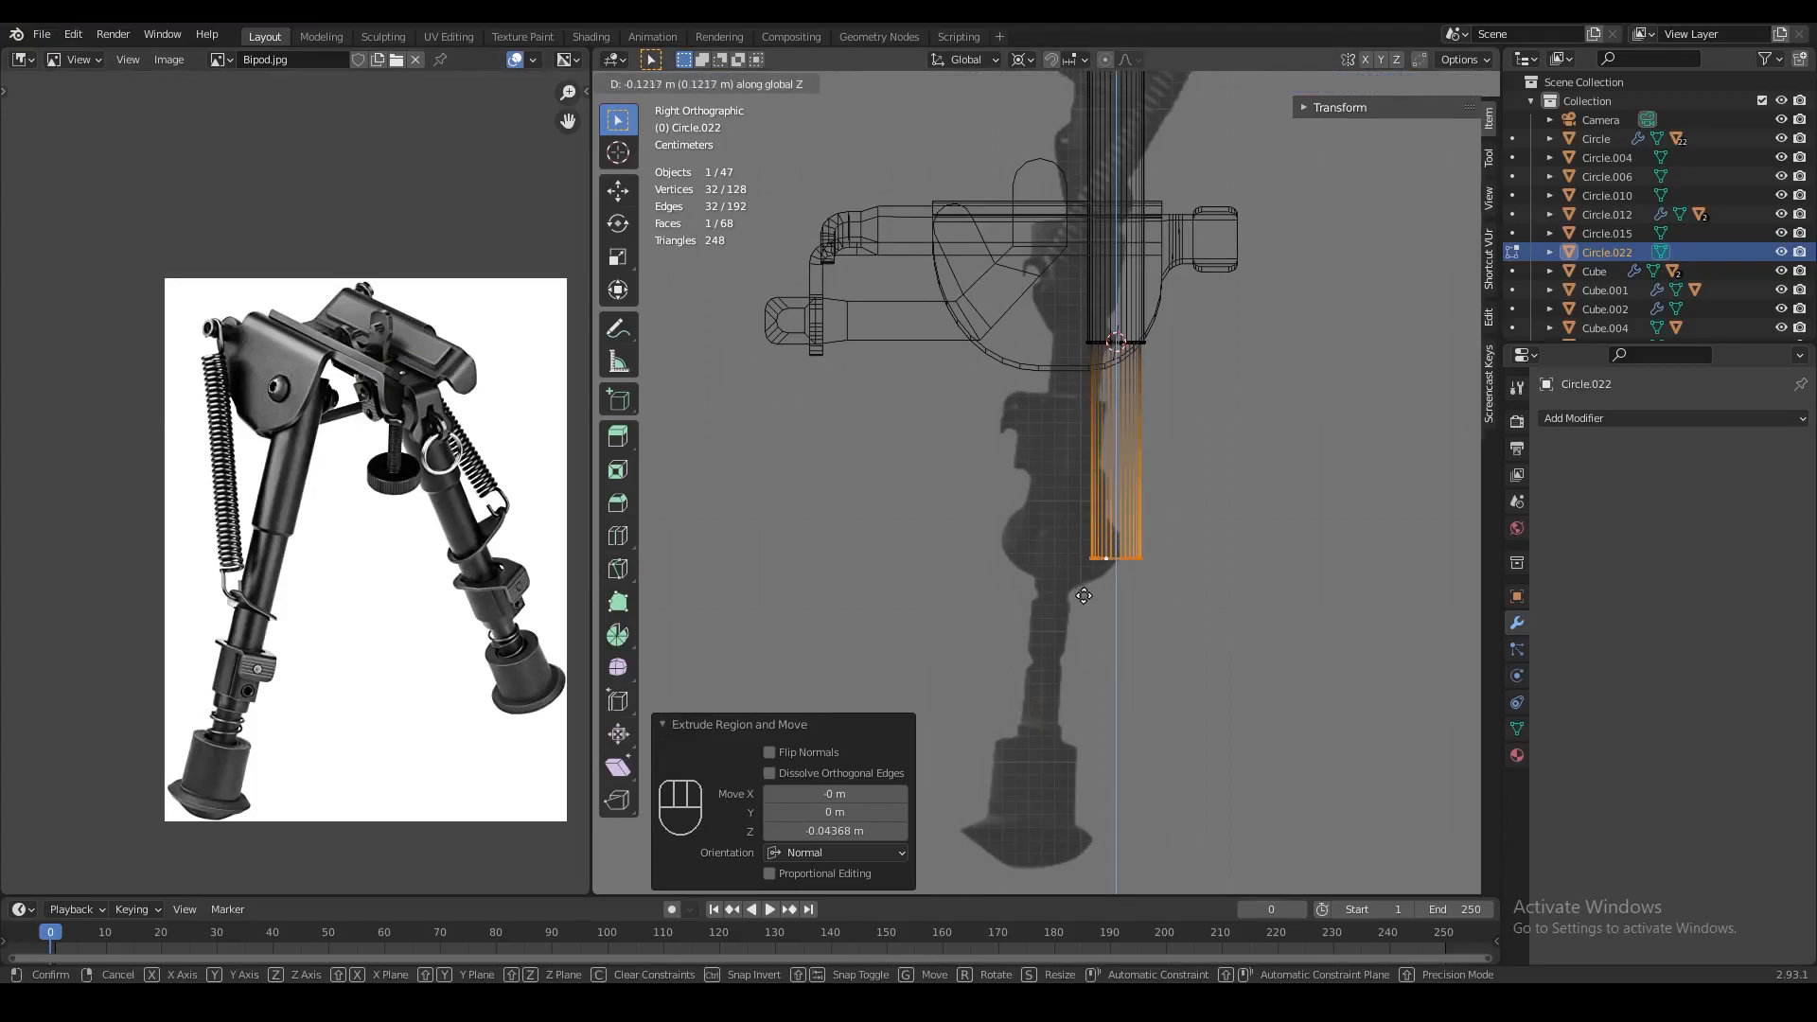
{"action": "left_click", "coordinate": [1085, 594]}
Duplicate the second section's bottom face in place and scale the copy to about 0.695
{"action": "key", "text": "shift+s"}
{"action": "scroll", "coordinate": [1189, 649], "scroll_direction": "up", "scroll_amount": 4}
{"action": "key", "text": "shift+d"}
{"action": "key", "text": "s"}
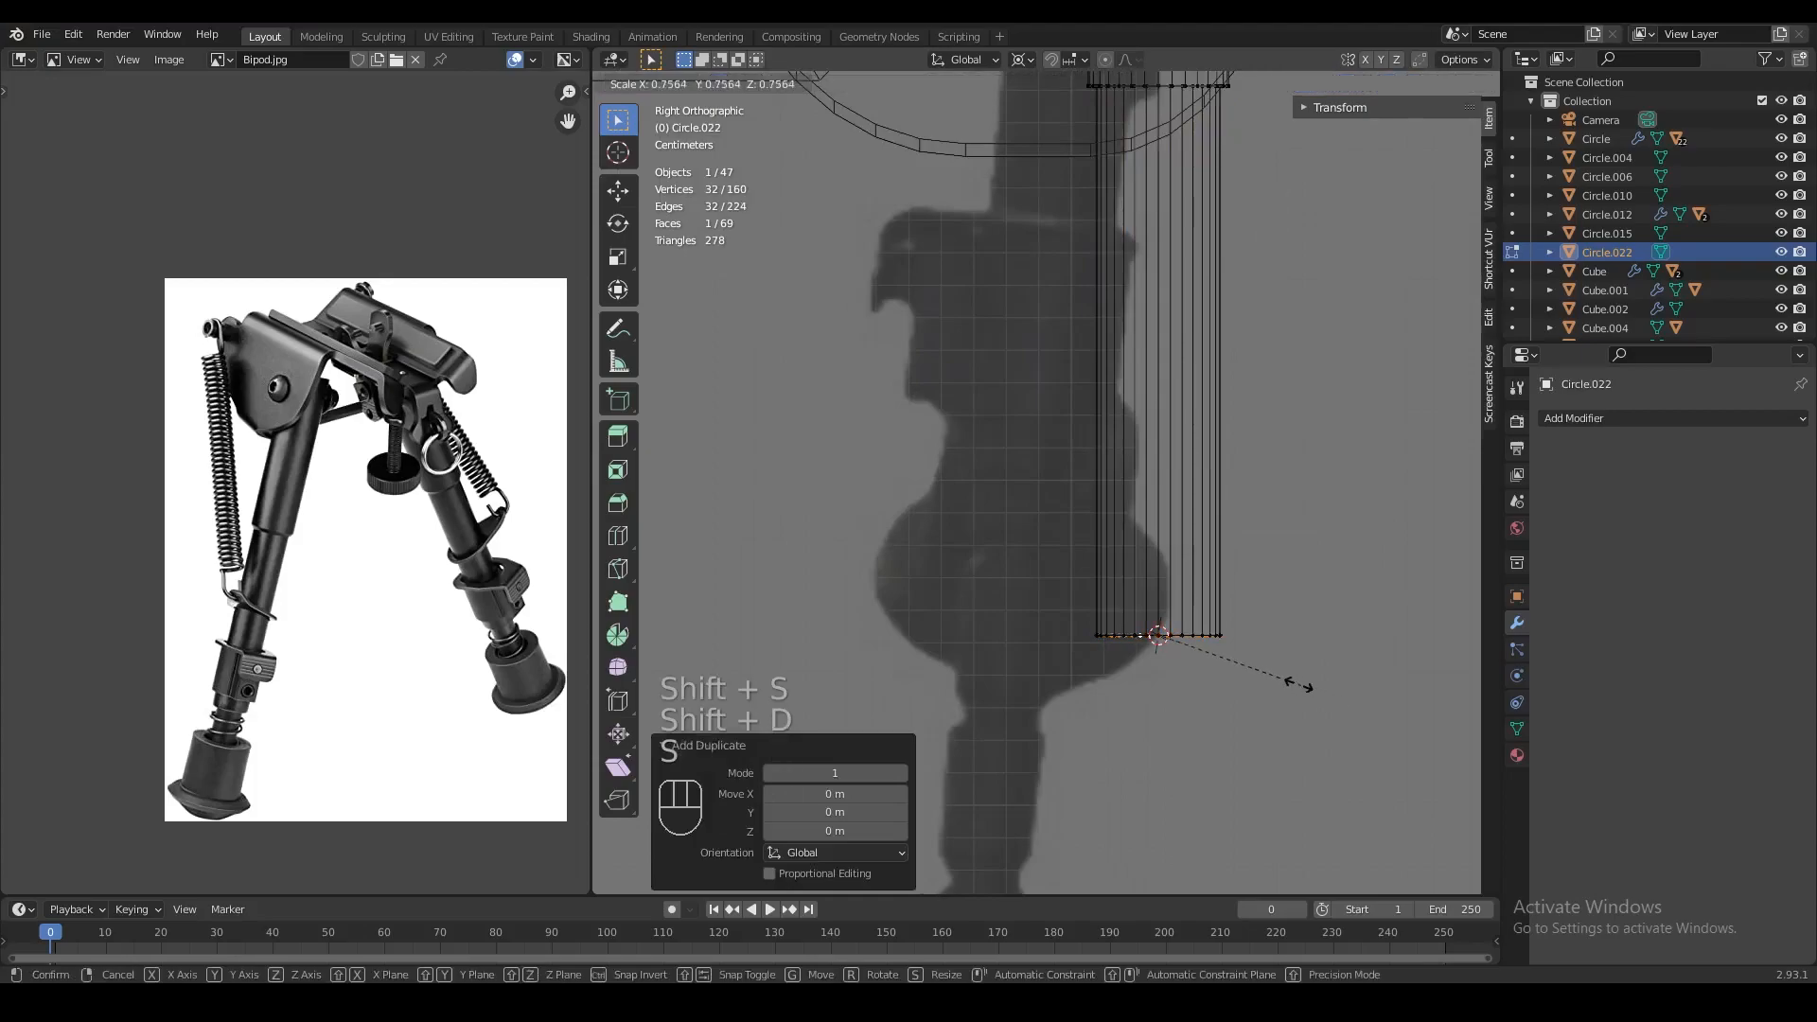
{"action": "left_click", "coordinate": [1290, 682]}
Extrude the narrower face down about 0.136 m and extend its bottom ring further down along Z
{"action": "scroll", "coordinate": [1289, 682], "scroll_direction": "down", "scroll_amount": 3}
{"action": "middle_click_drag", "start_coordinate": [1282, 672], "coordinate": [1266, 580], "text": "shift"}
{"action": "key", "text": "e"}
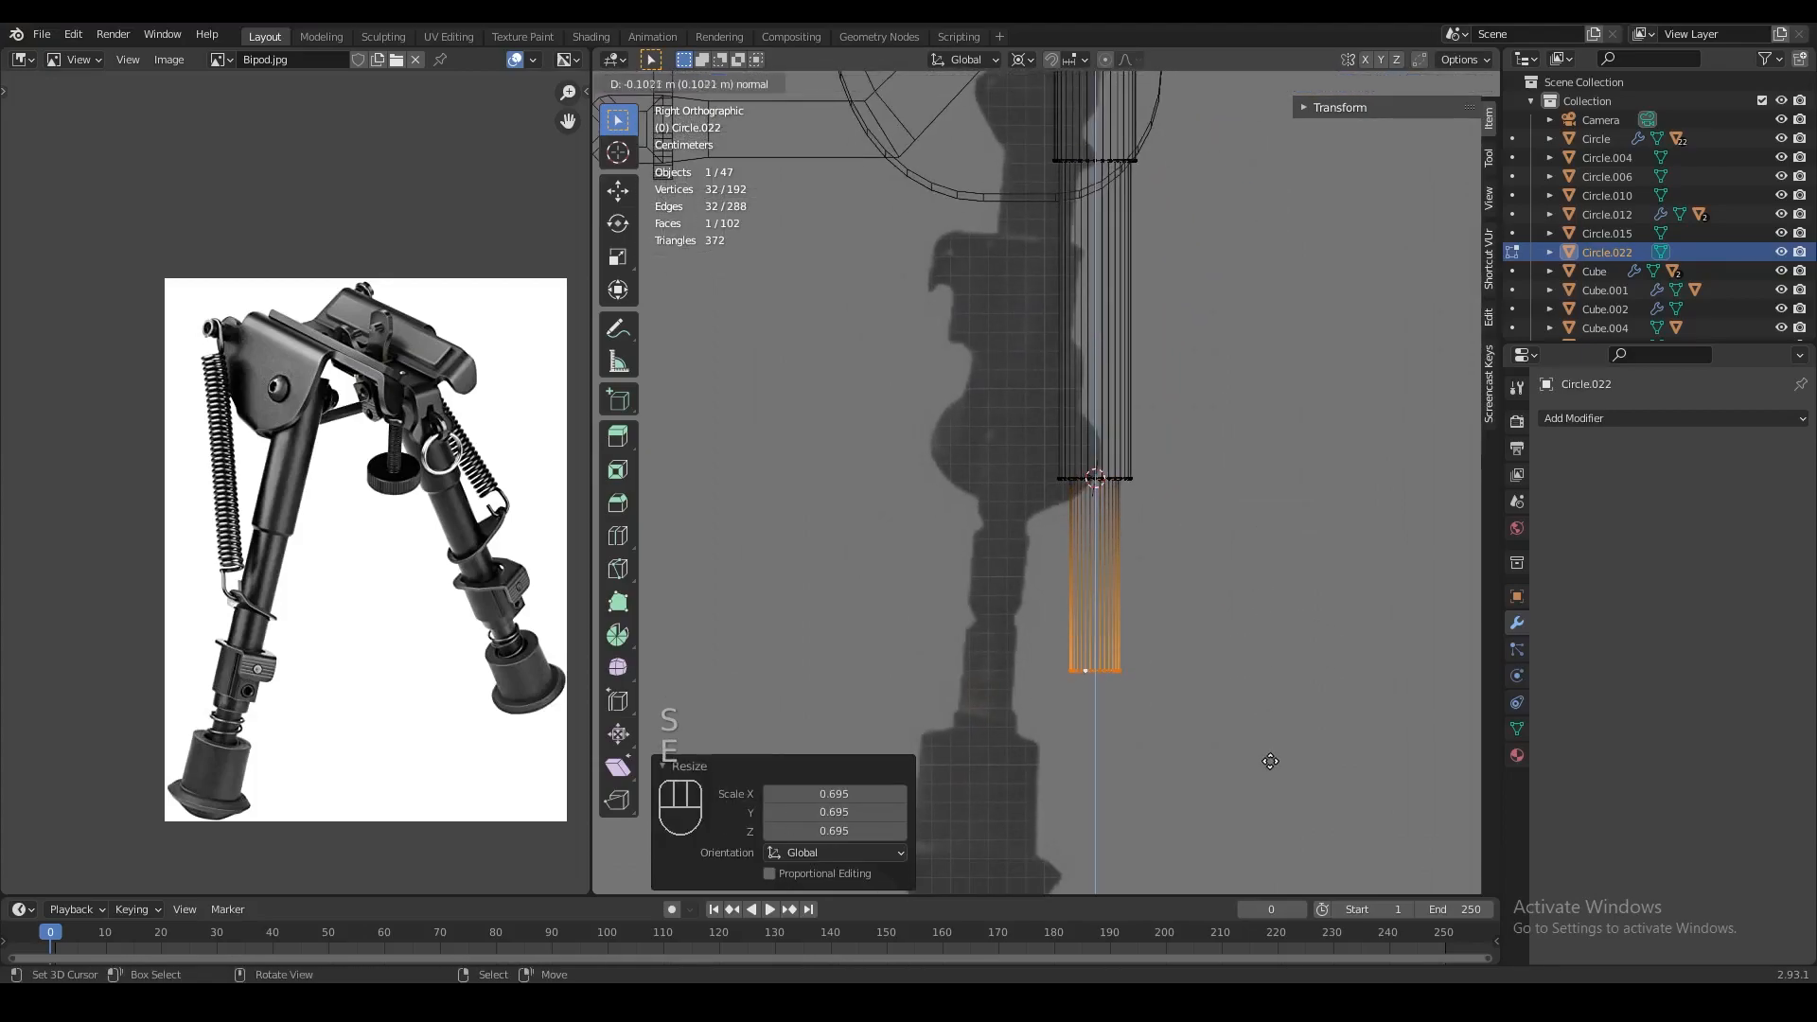
{"action": "left_click", "coordinate": [1270, 818]}
{"action": "middle_click_drag", "start_coordinate": [1211, 715], "coordinate": [1207, 596], "text": "shift"}
{"action": "key", "text": "g"}
{"action": "key", "text": "z"}
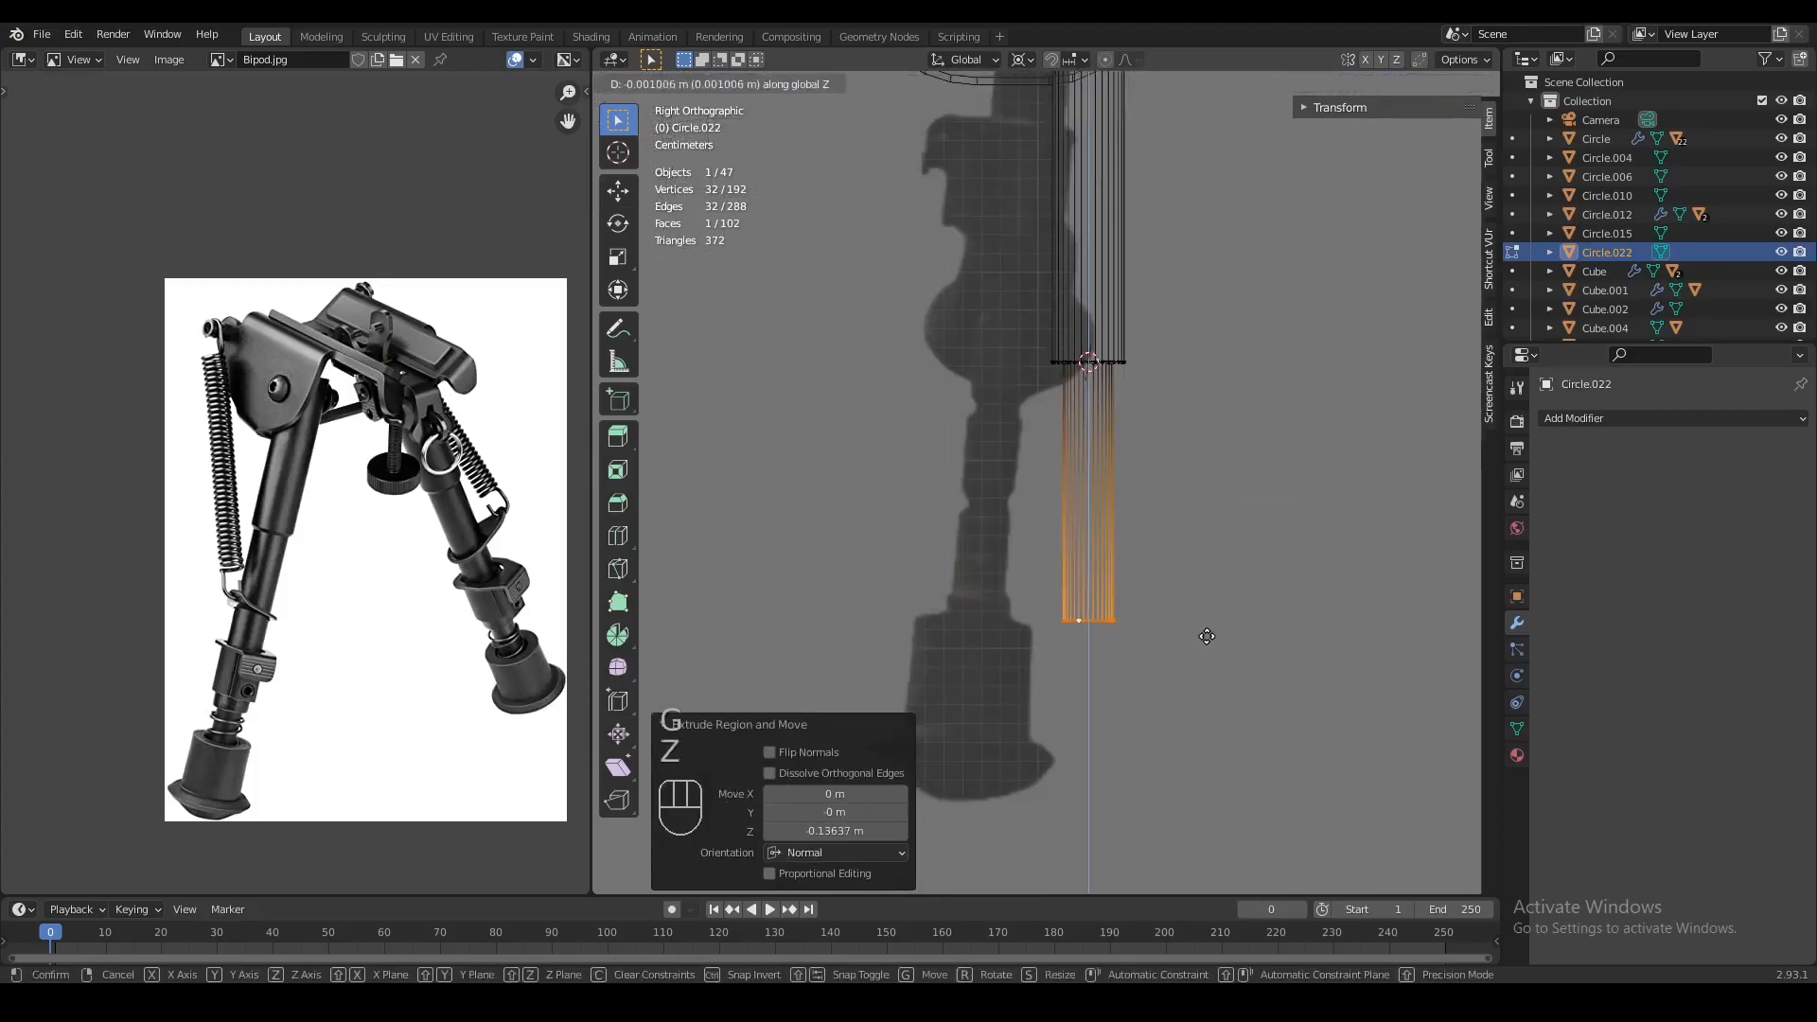
{"action": "left_click", "coordinate": [1213, 735]}
Duplicate the narrow section's bottom face, scale it up about 2.53 times and then shrink it slightly for the foot
{"action": "key", "text": "shift+s"}
{"action": "scroll", "coordinate": [1227, 721], "scroll_direction": "up", "scroll_amount": 2}
{"action": "key", "text": "shift+d"}
{"action": "key", "text": "s"}
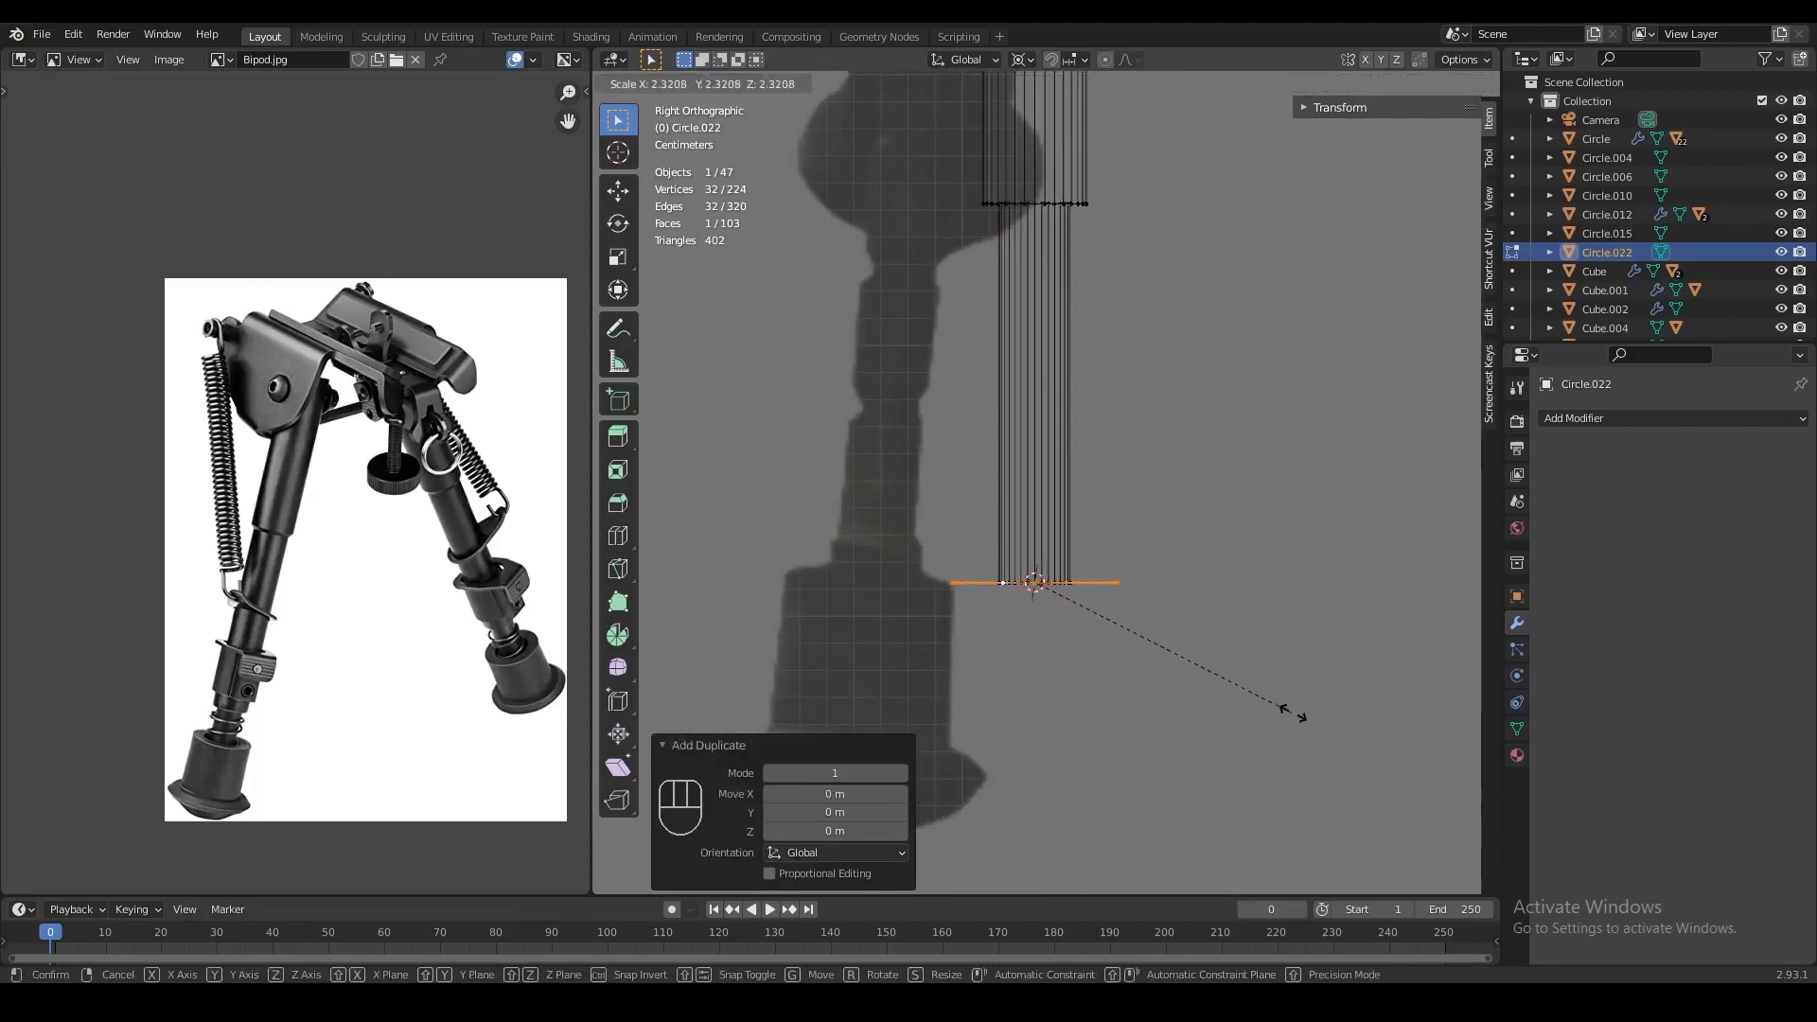
{"action": "left_click", "coordinate": [1315, 724]}
{"action": "middle_click_drag", "start_coordinate": [1124, 618], "coordinate": [1116, 511], "text": "shift"}
{"action": "key", "text": "s"}
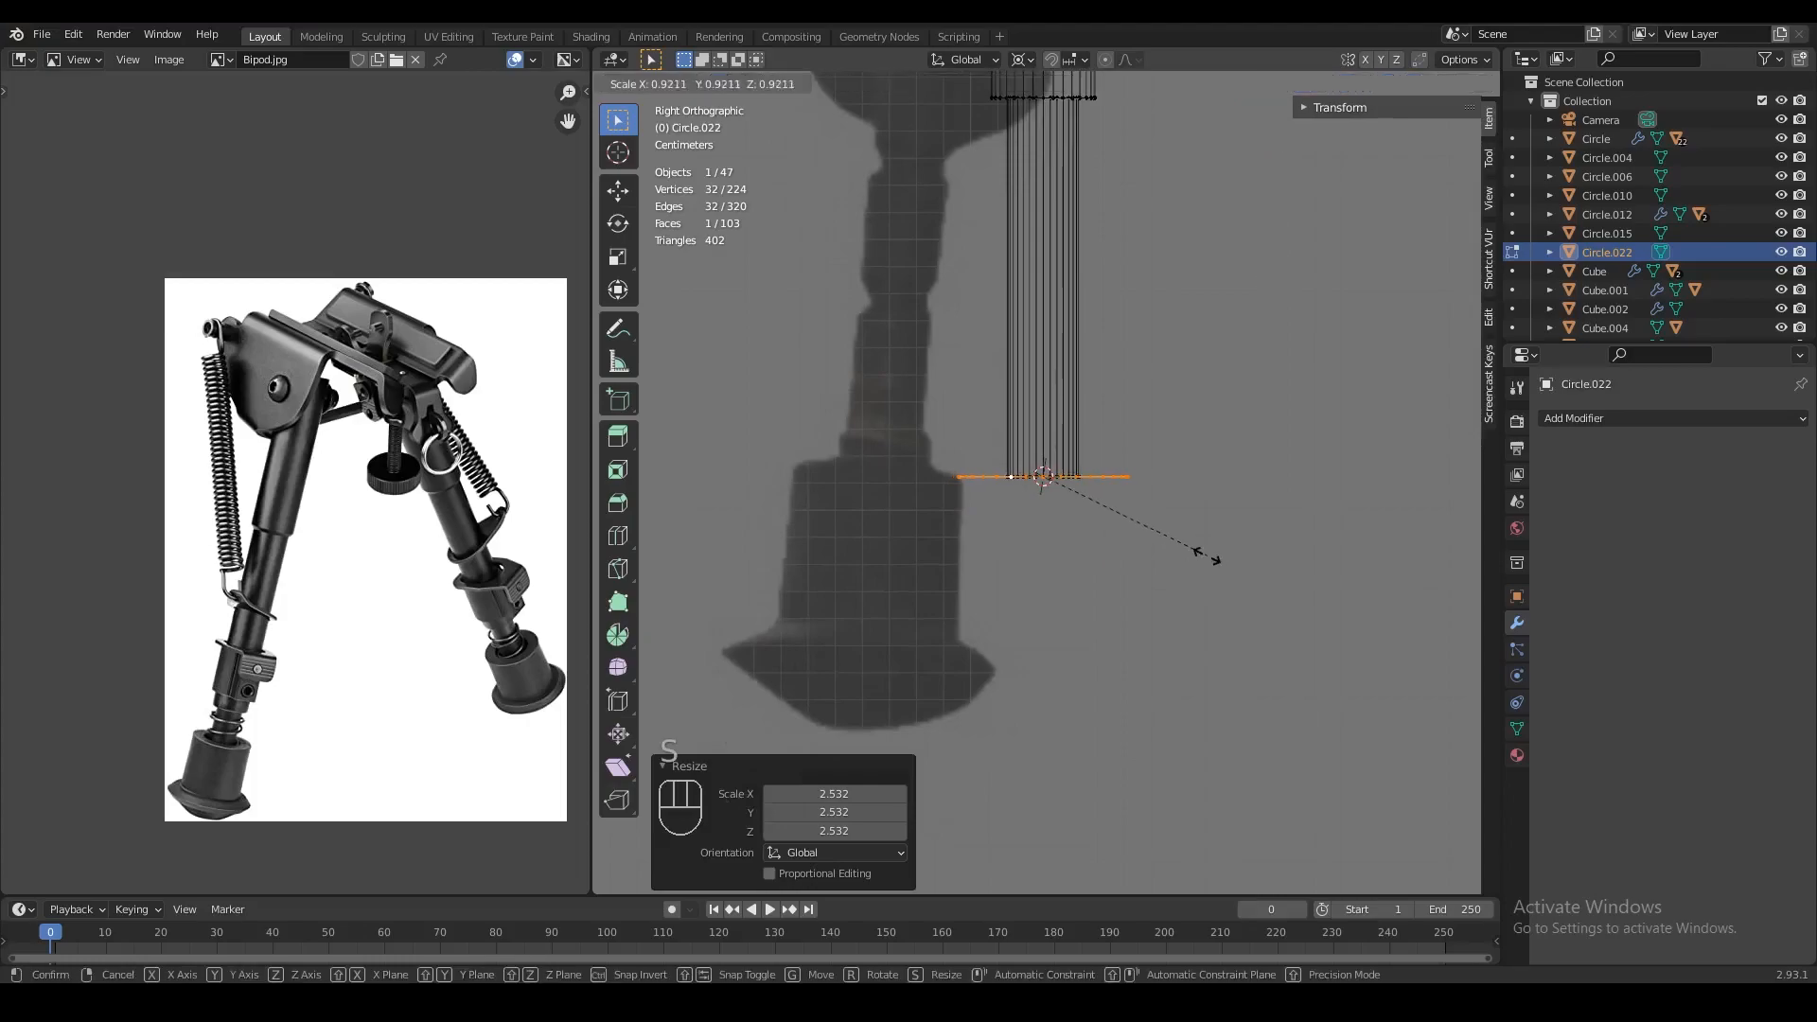
{"action": "left_click", "coordinate": [1195, 556]}
Extrude the foot face down about 0.065 m and snap the 3D cursor to its bottom ring
{"action": "key", "text": "e"}
{"action": "left_click", "coordinate": [1127, 677]}
{"action": "key", "text": "shift+s"}
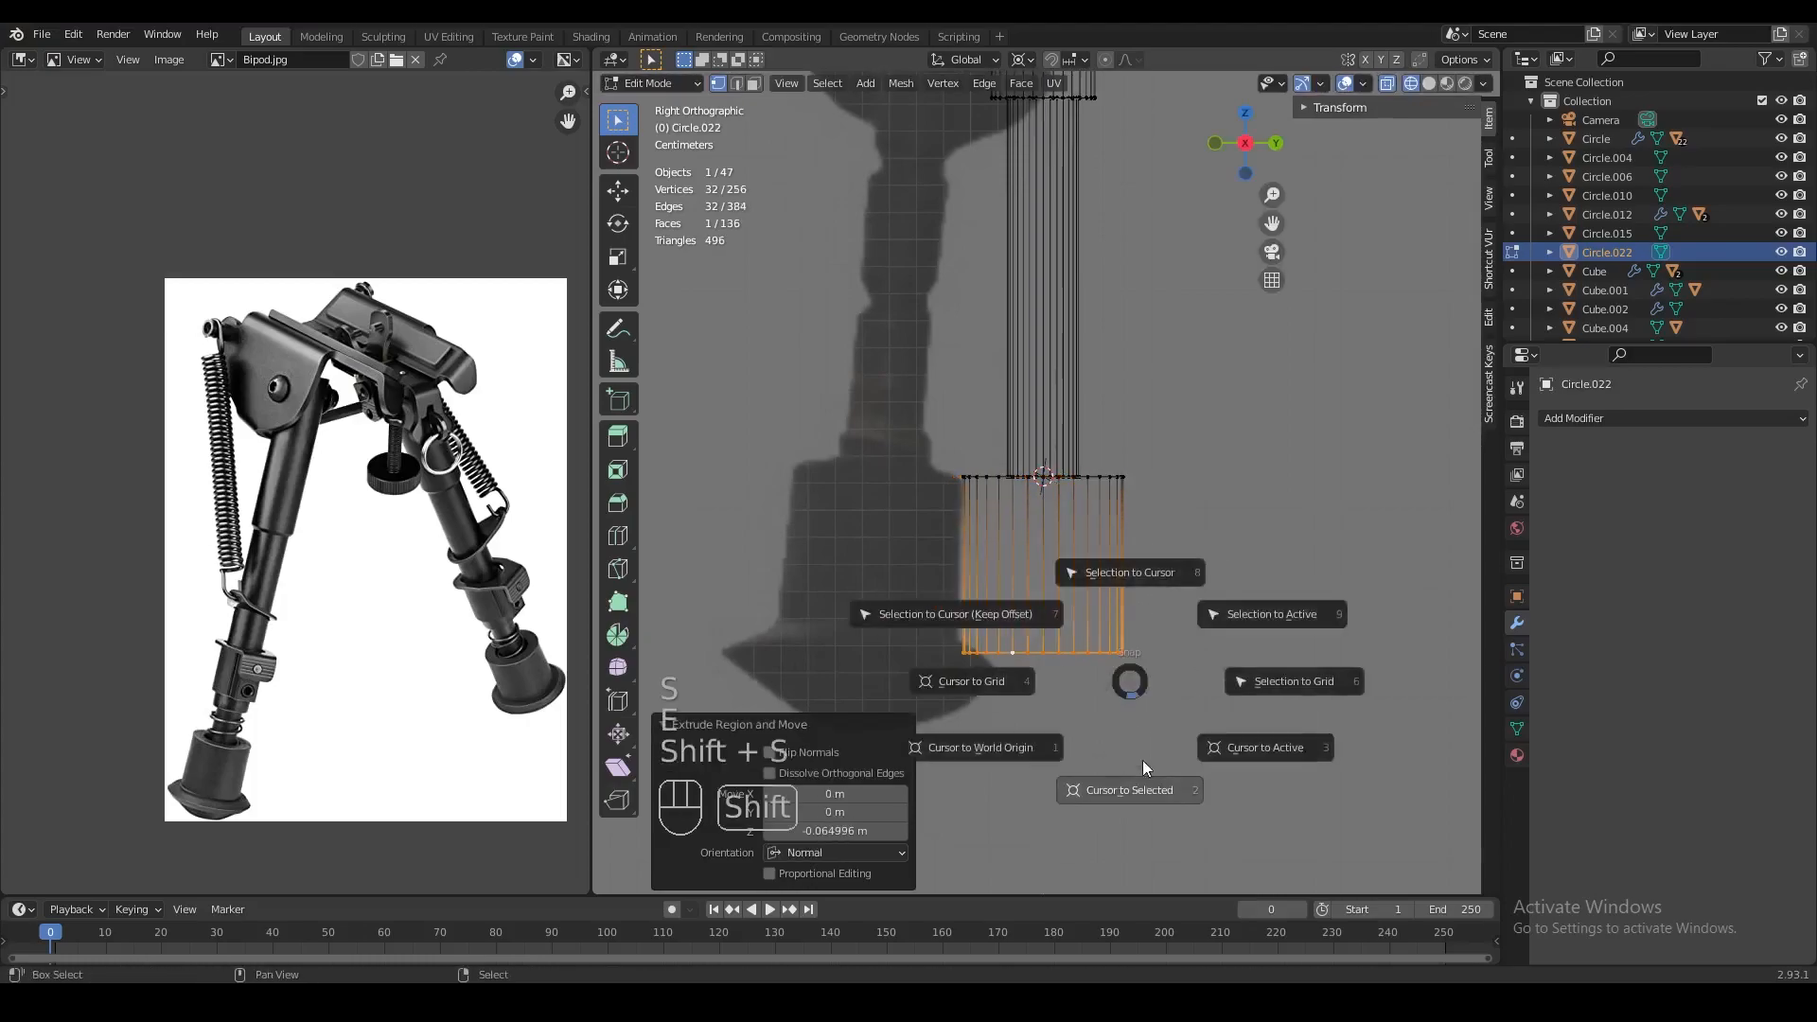
{"action": "left_click", "coordinate": [1044, 792]}
Extrude the foot's bottom face outward to about 1.063 scale and extrude it down about 0.002 m as a lip
{"action": "middle_click_drag", "start_coordinate": [1142, 716], "coordinate": [1105, 589], "text": "shift"}
{"action": "middle_click_drag", "start_coordinate": [203, 737], "coordinate": [268, 511], "text": "shift"}
{"action": "scroll", "coordinate": [298, 573], "scroll_direction": "up", "scroll_amount": 4}
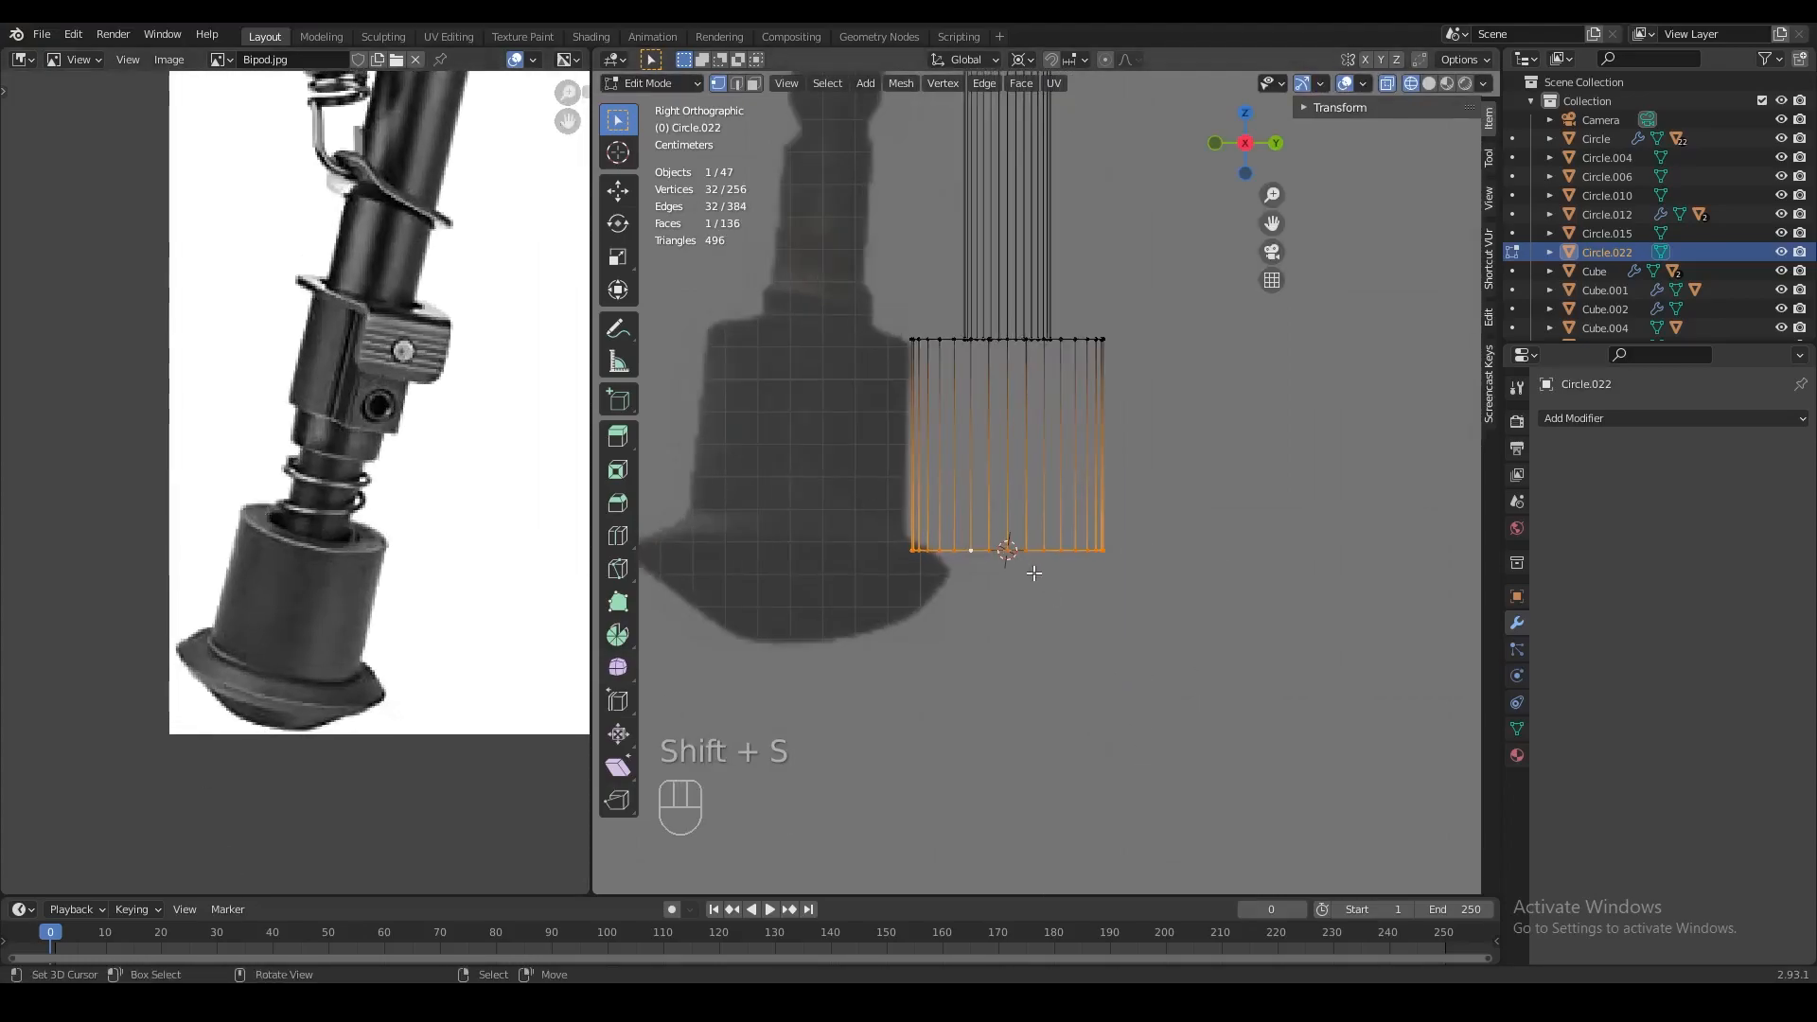
{"action": "scroll", "coordinate": [1033, 572], "scroll_direction": "up", "scroll_amount": 1}
{"action": "key", "text": "z"}
{"action": "key", "text": "KP_3"}
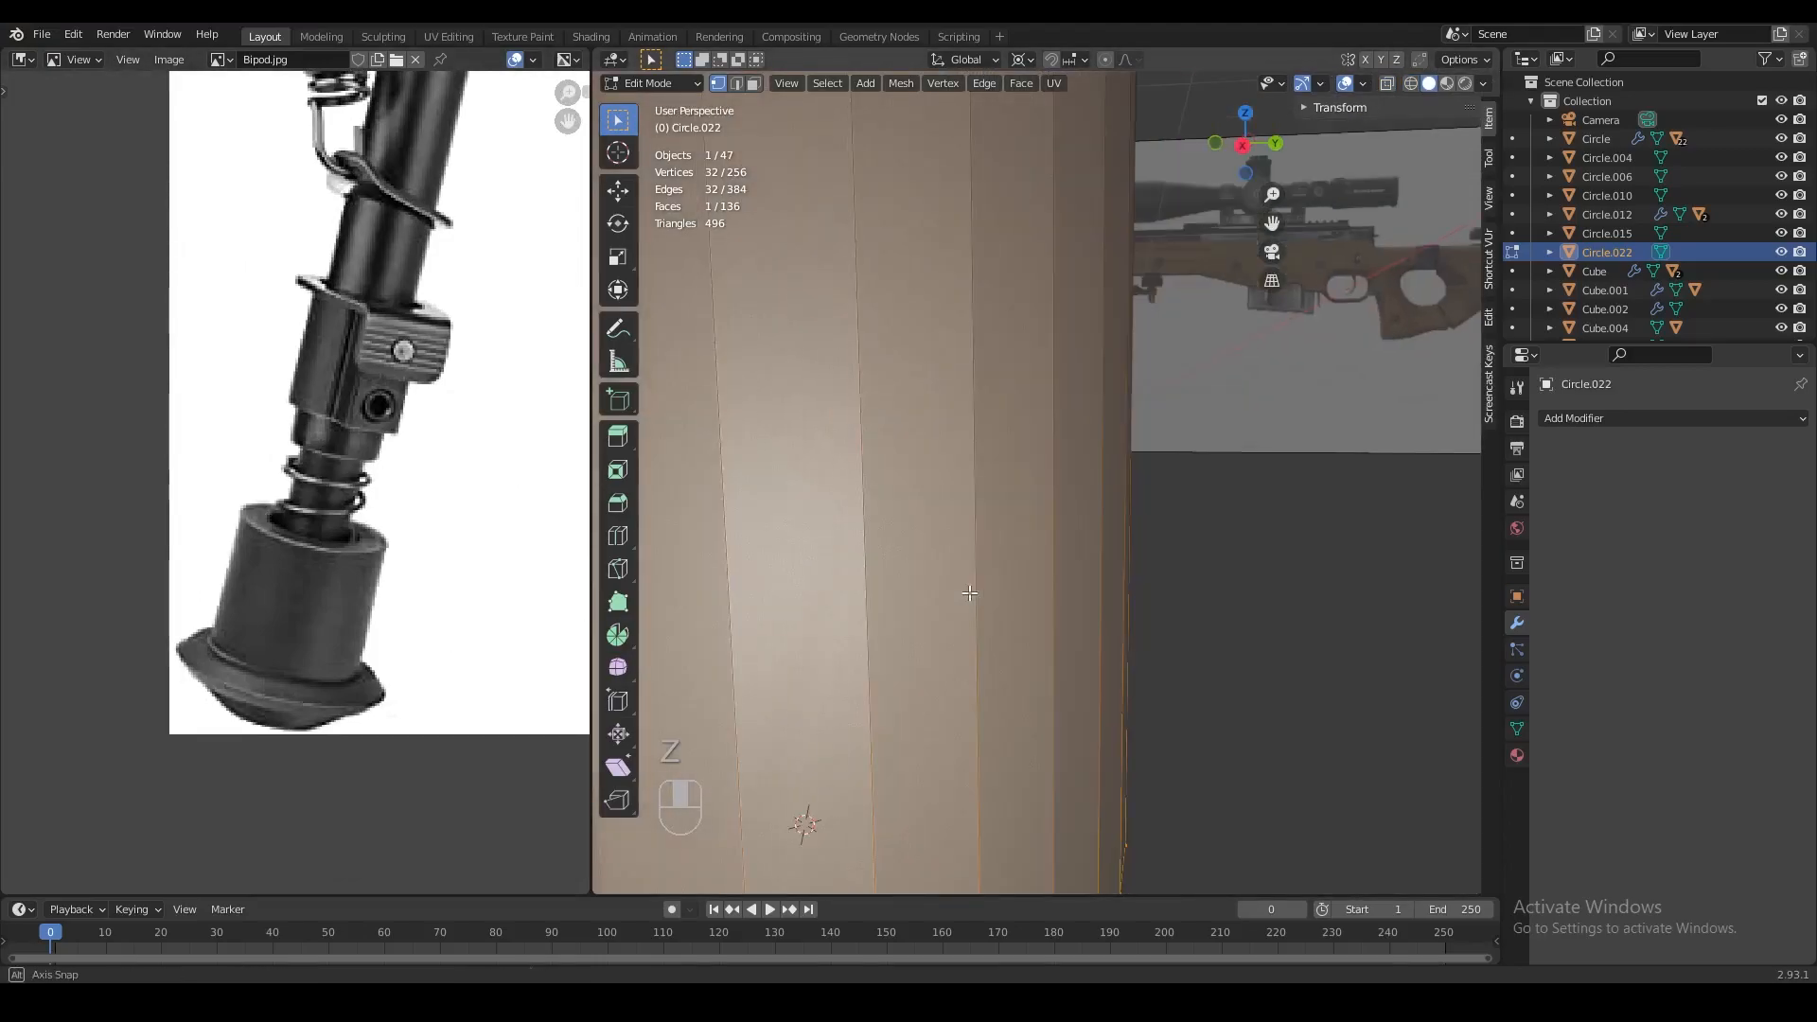
{"action": "key", "text": "z"}
{"action": "scroll", "coordinate": [1055, 575], "scroll_direction": "up", "scroll_amount": 1}
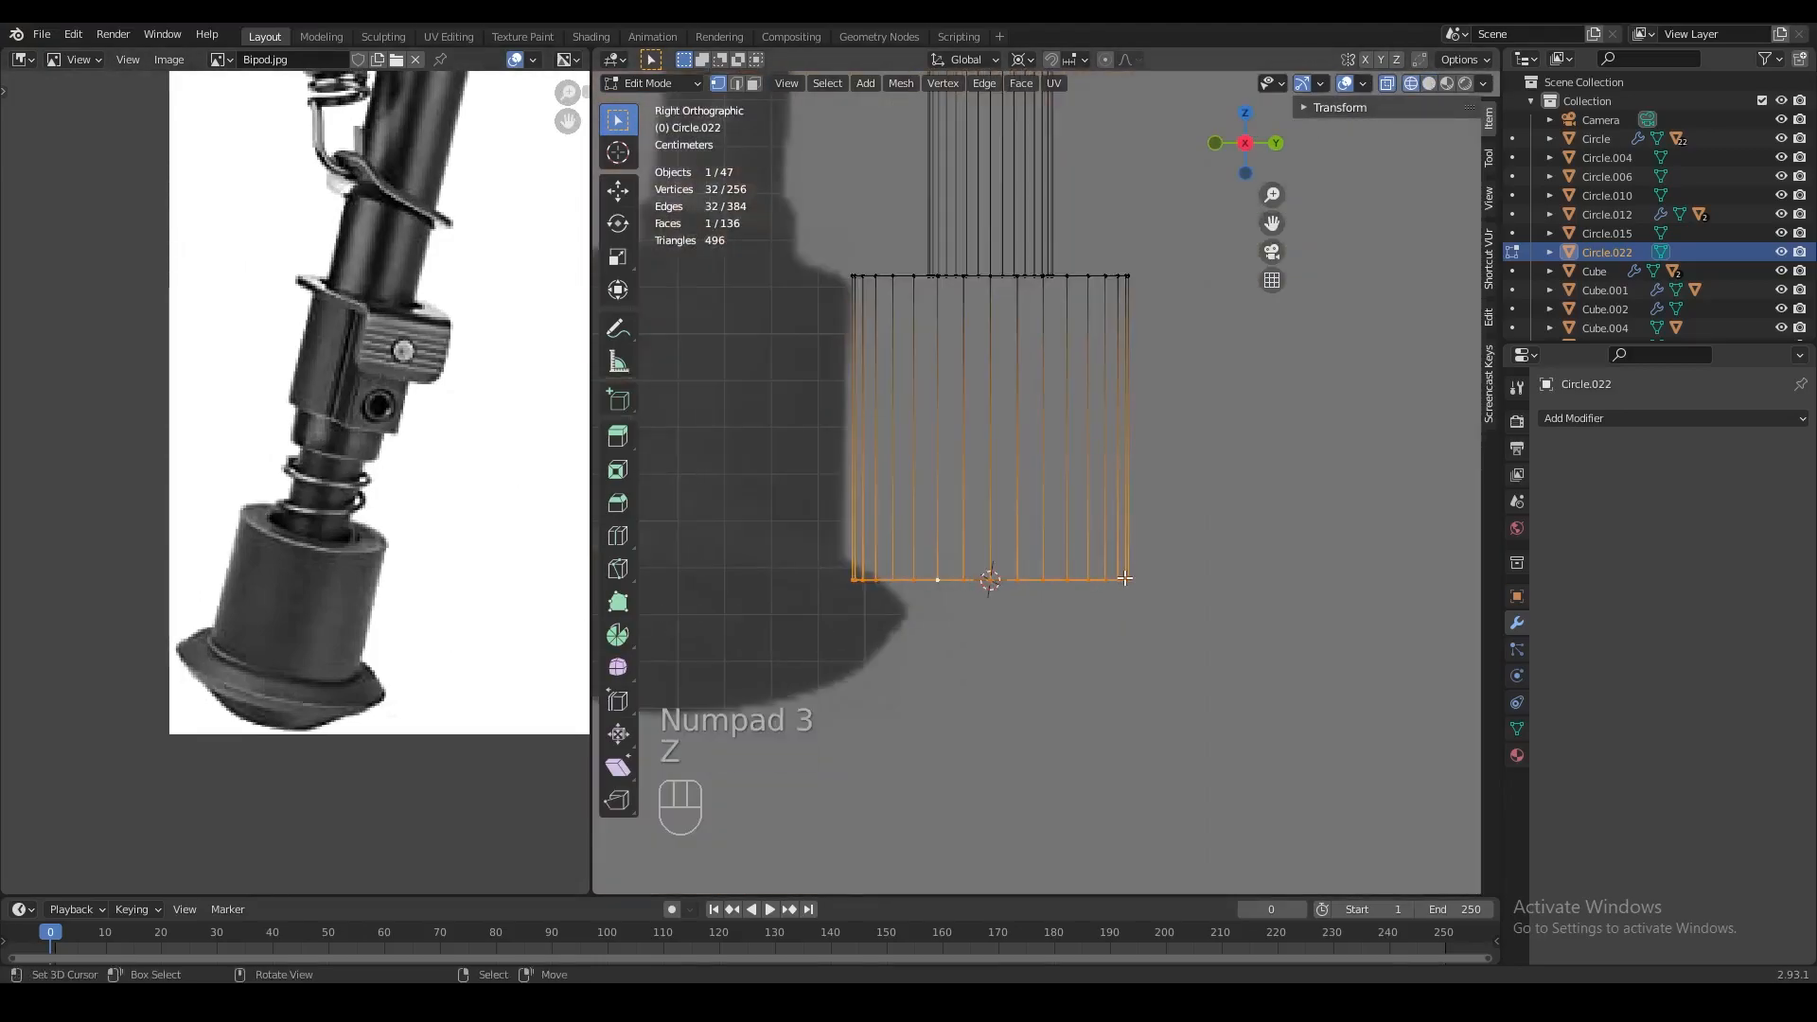
{"action": "key", "text": "e"}
{"action": "key", "text": "s"}
{"action": "left_click", "coordinate": [1155, 642]}
{"action": "key", "text": "e"}
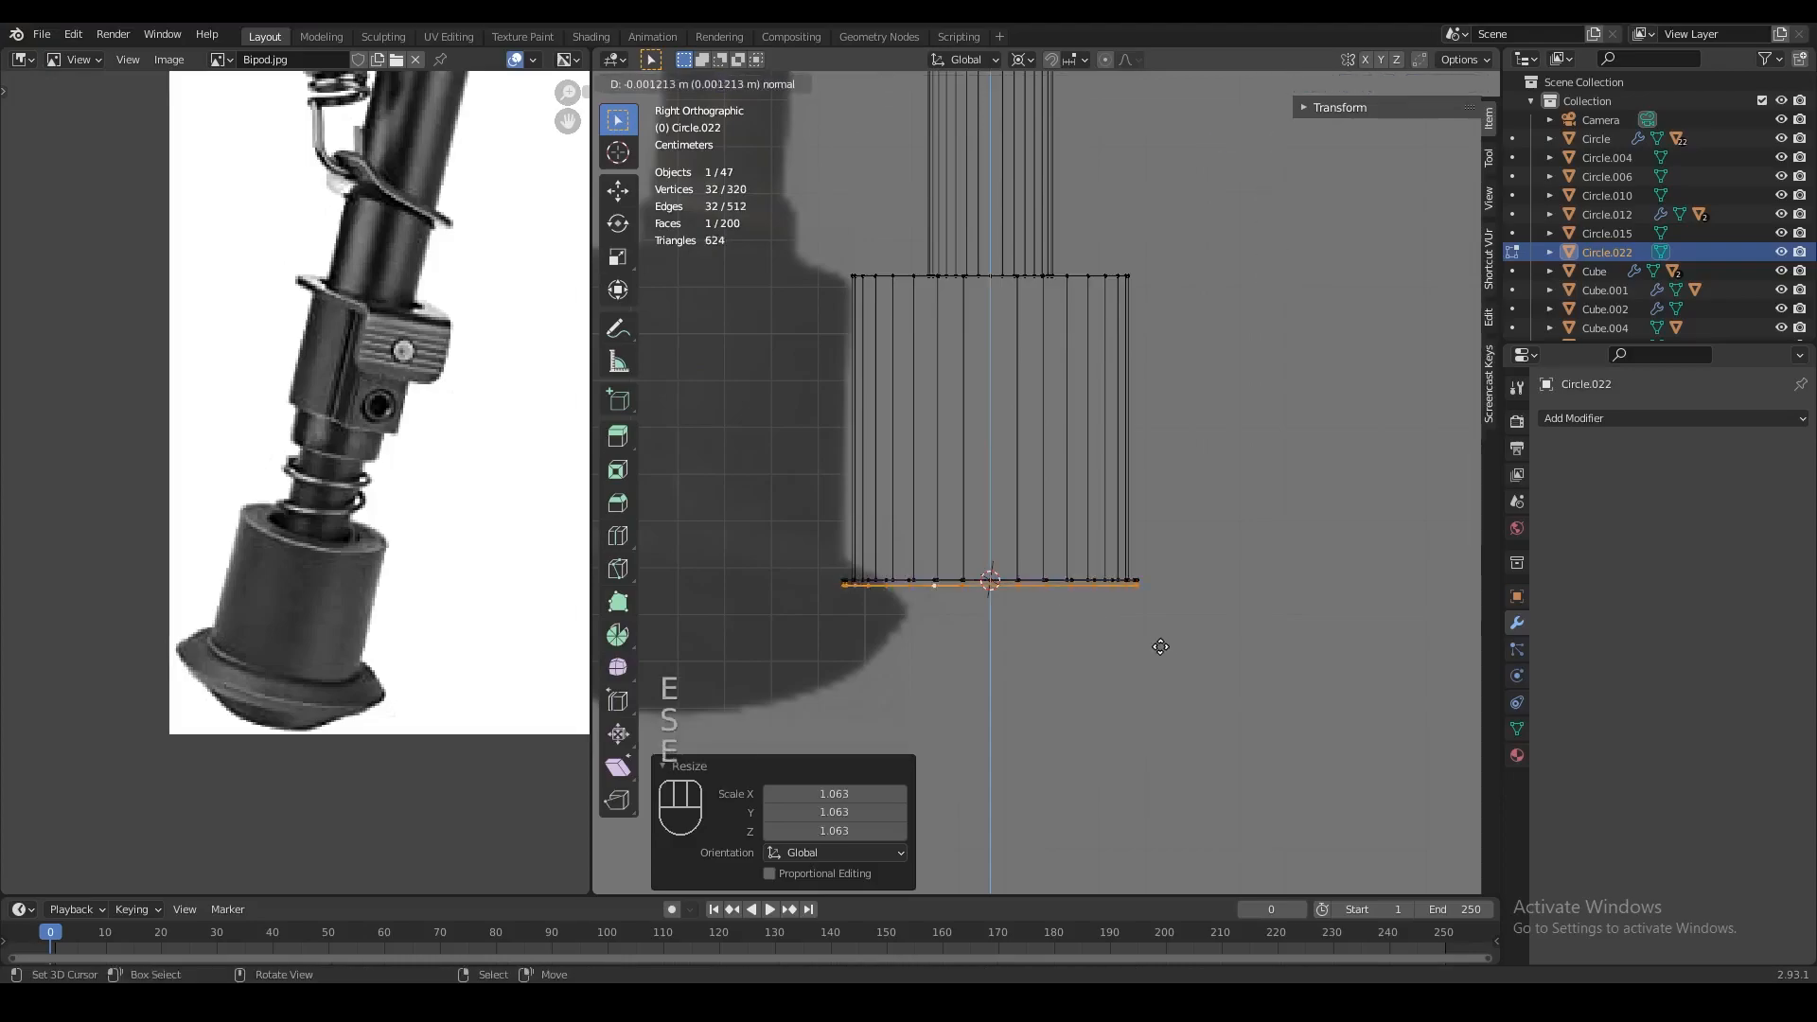
{"action": "left_click", "coordinate": [1160, 650]}
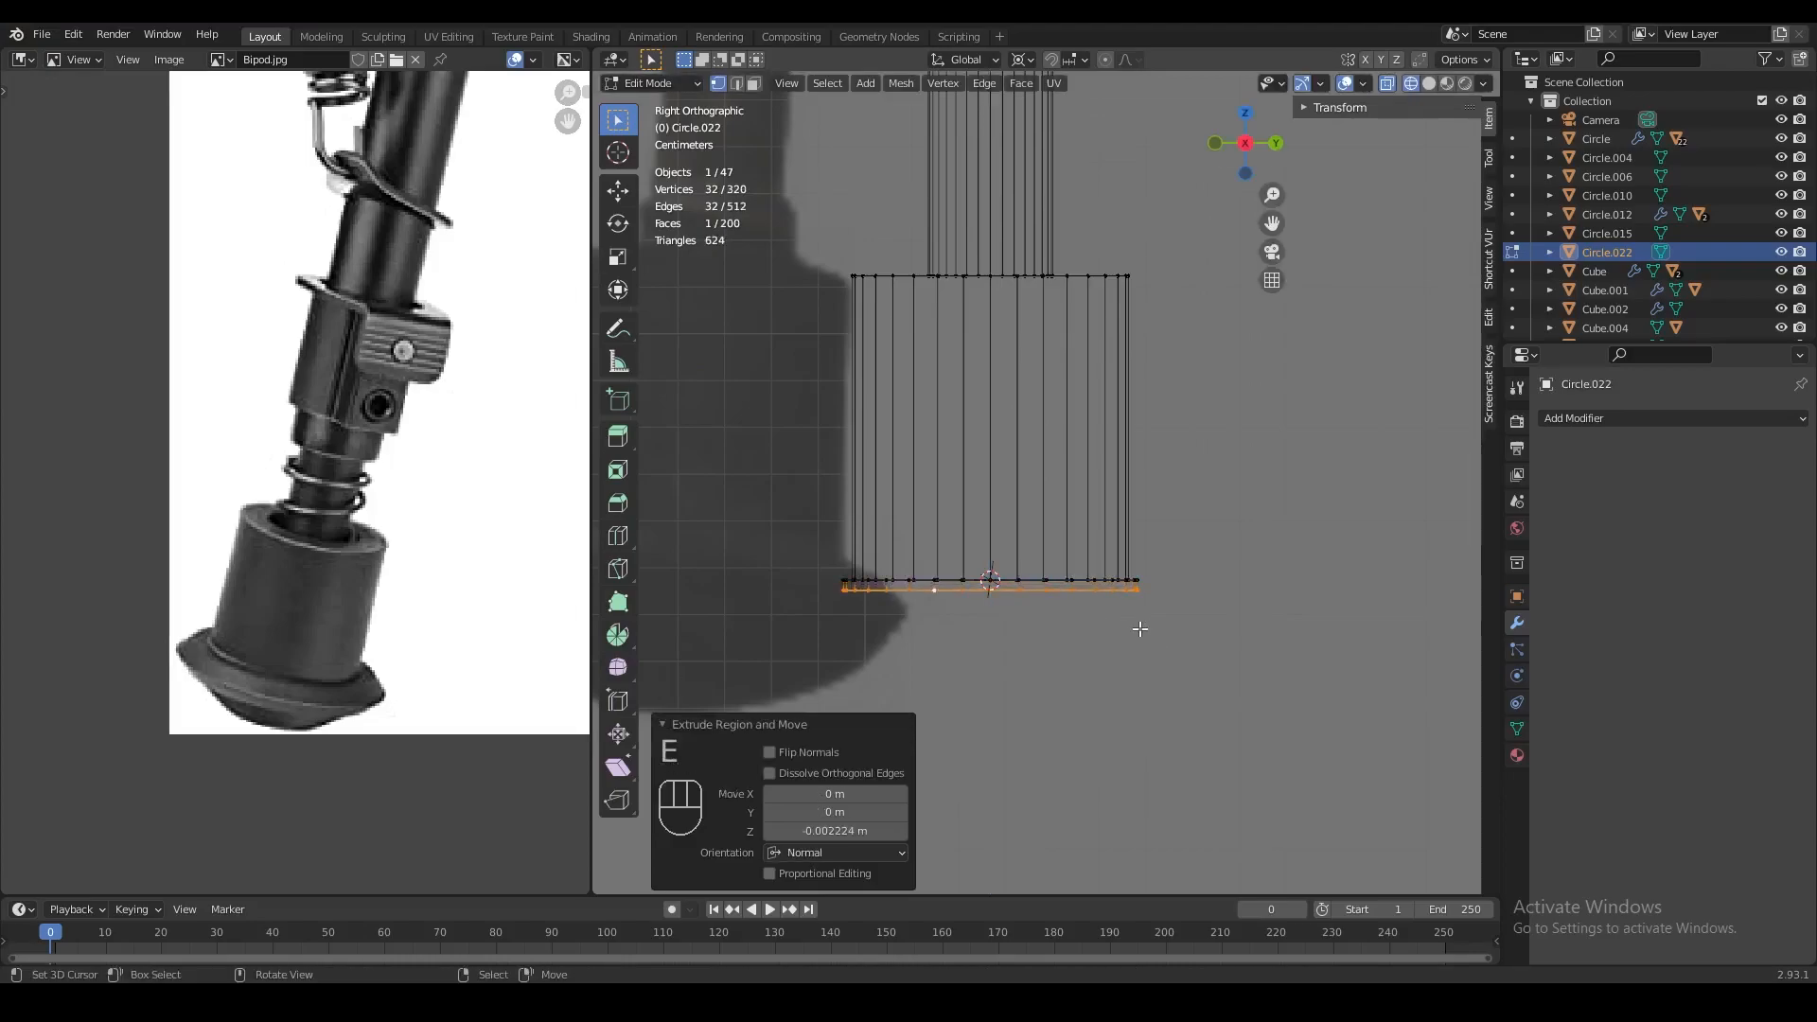
Extrude the foot's bottom face down again and add a centred loop cut around the new band
{"action": "key", "text": "e"}
{"action": "left_click", "coordinate": [1126, 700]}
{"action": "key", "text": "ctrl+r"}
{"action": "left_click", "coordinate": [1135, 627]}
{"action": "right_click", "coordinate": [1191, 657]}
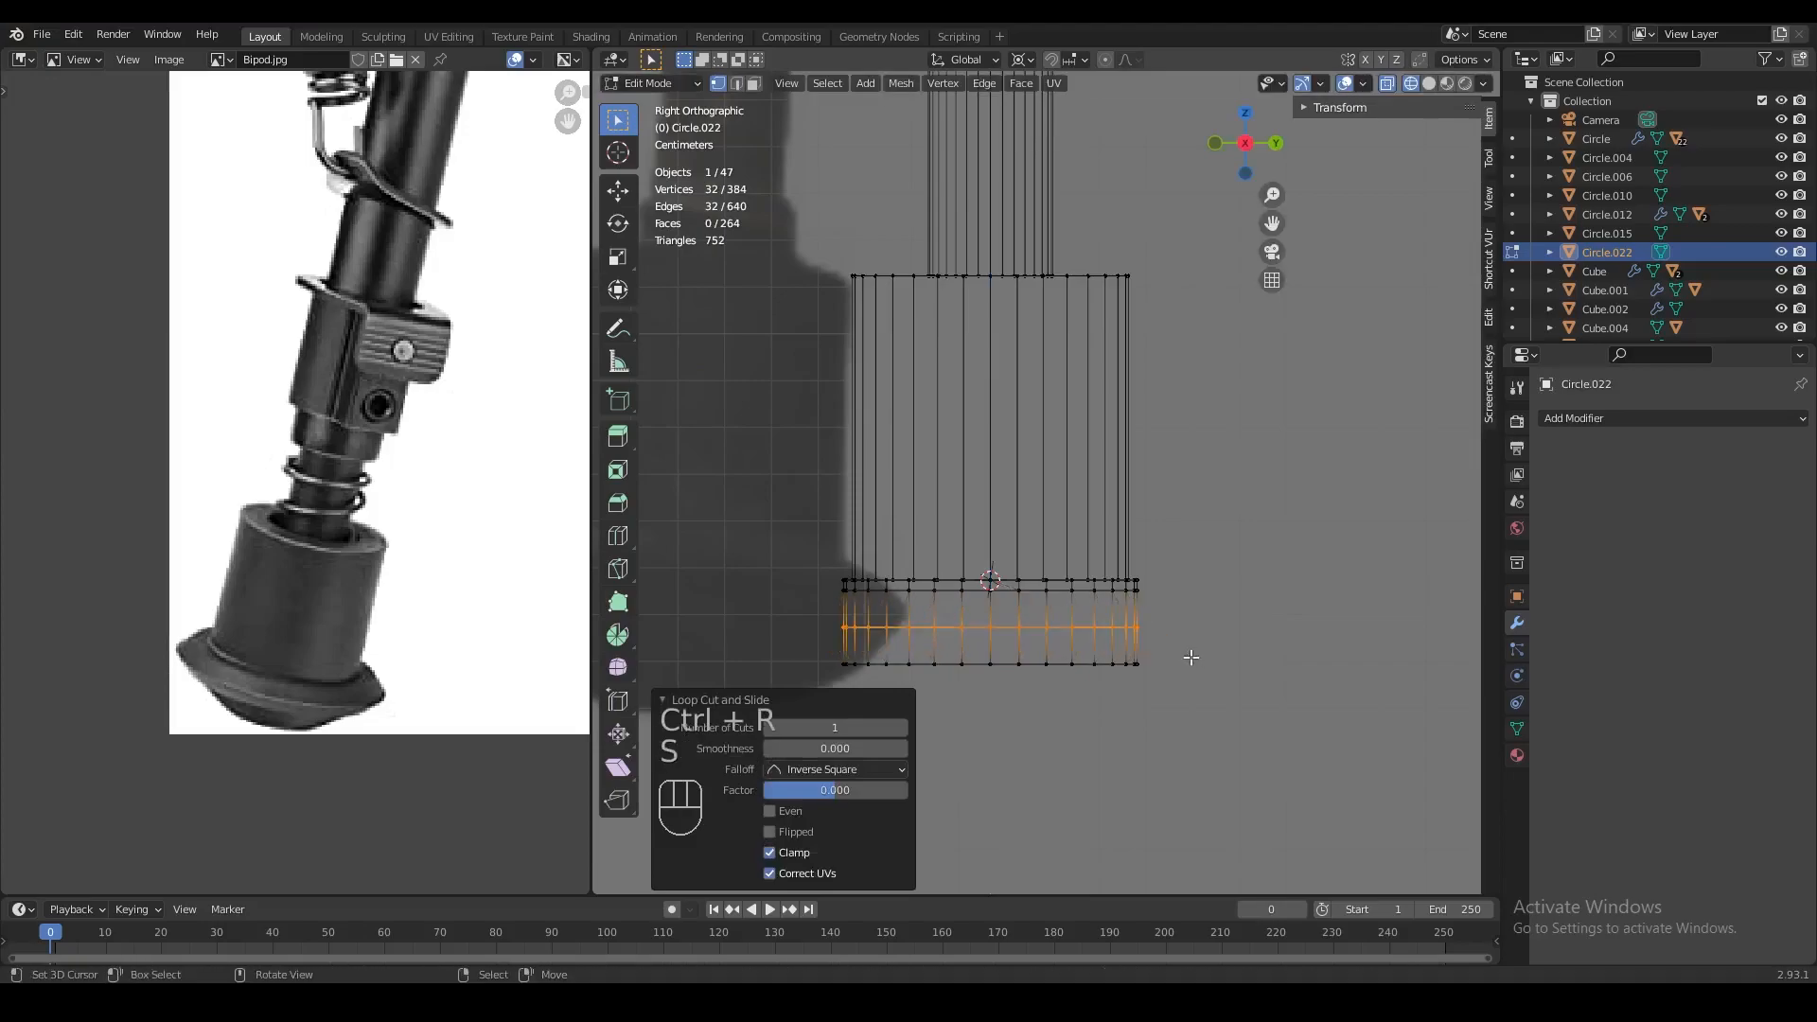
Scale the band's middle loop outward to about 1.59 to form the flared foot rim
{"action": "key", "text": "shift+s"}
{"action": "key", "text": "s"}
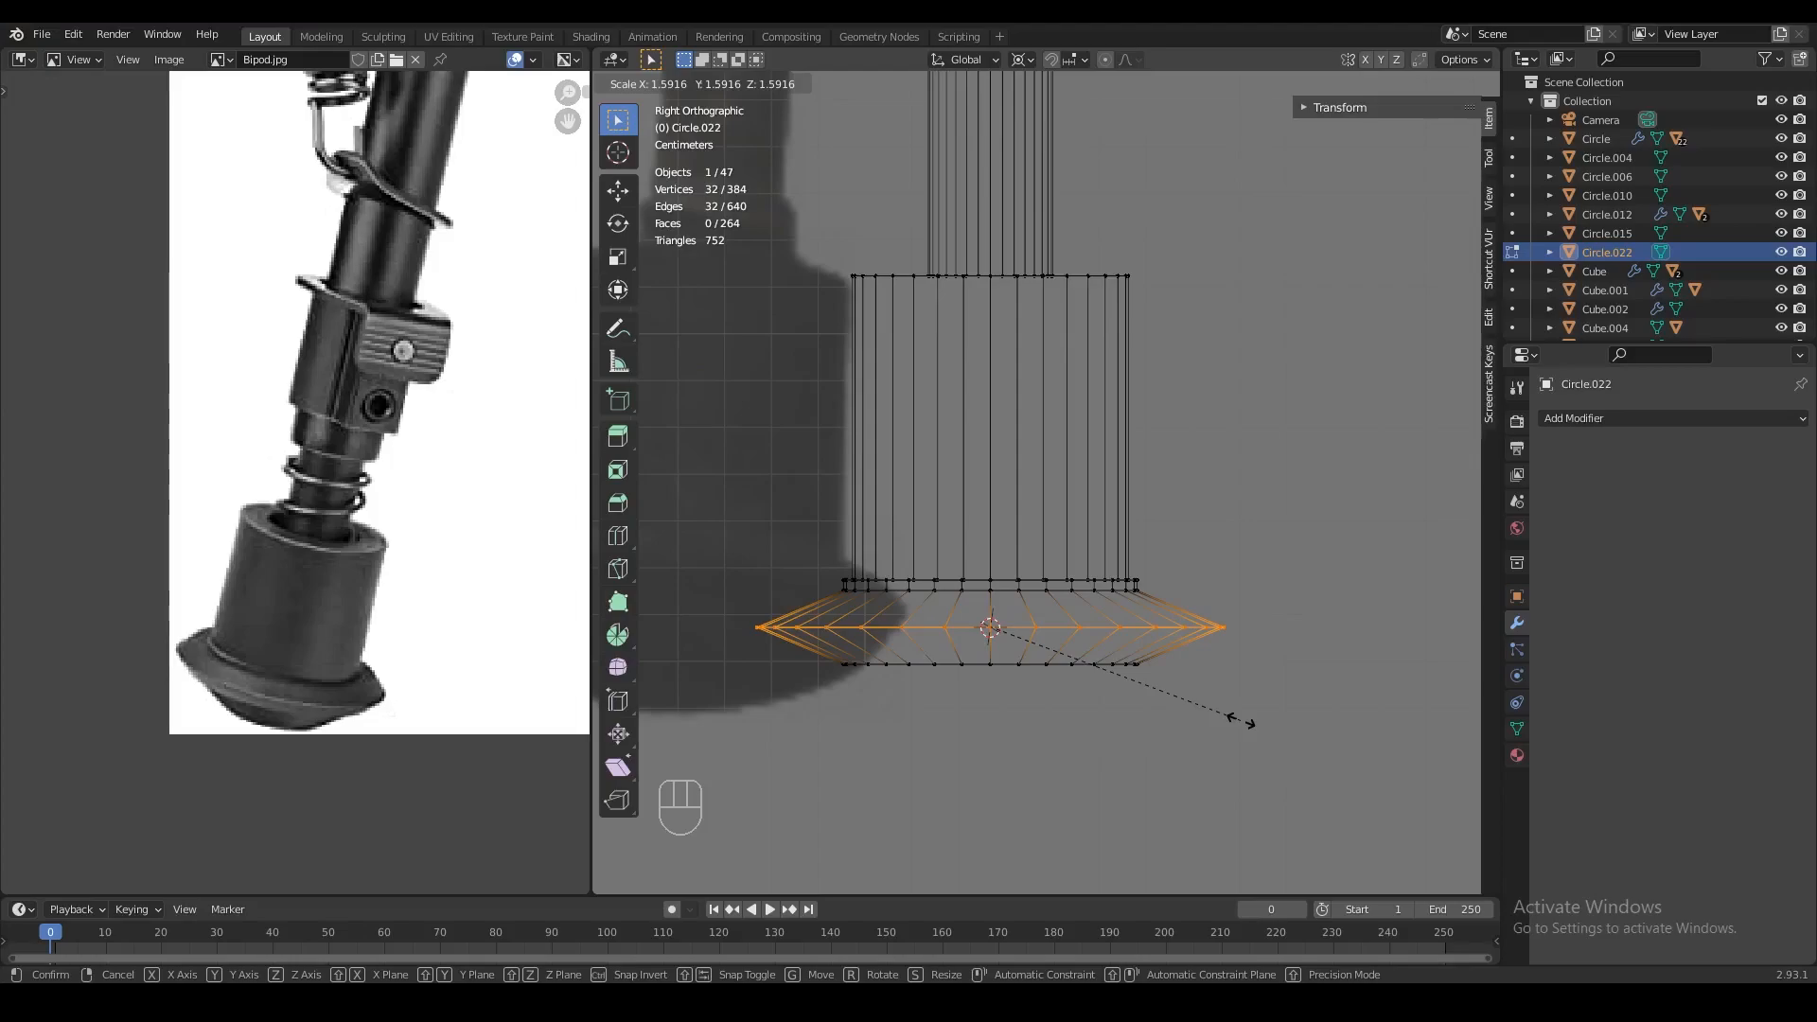
{"action": "left_click", "coordinate": [1241, 720]}
Add one centred loop cut above and one below the flared rim
{"action": "left_click", "coordinate": [847, 608]}
{"action": "right_click", "coordinate": [847, 608]}
{"action": "key", "text": "ctrl+r"}
{"action": "left_click", "coordinate": [856, 641]}
{"action": "right_click", "coordinate": [852, 636]}
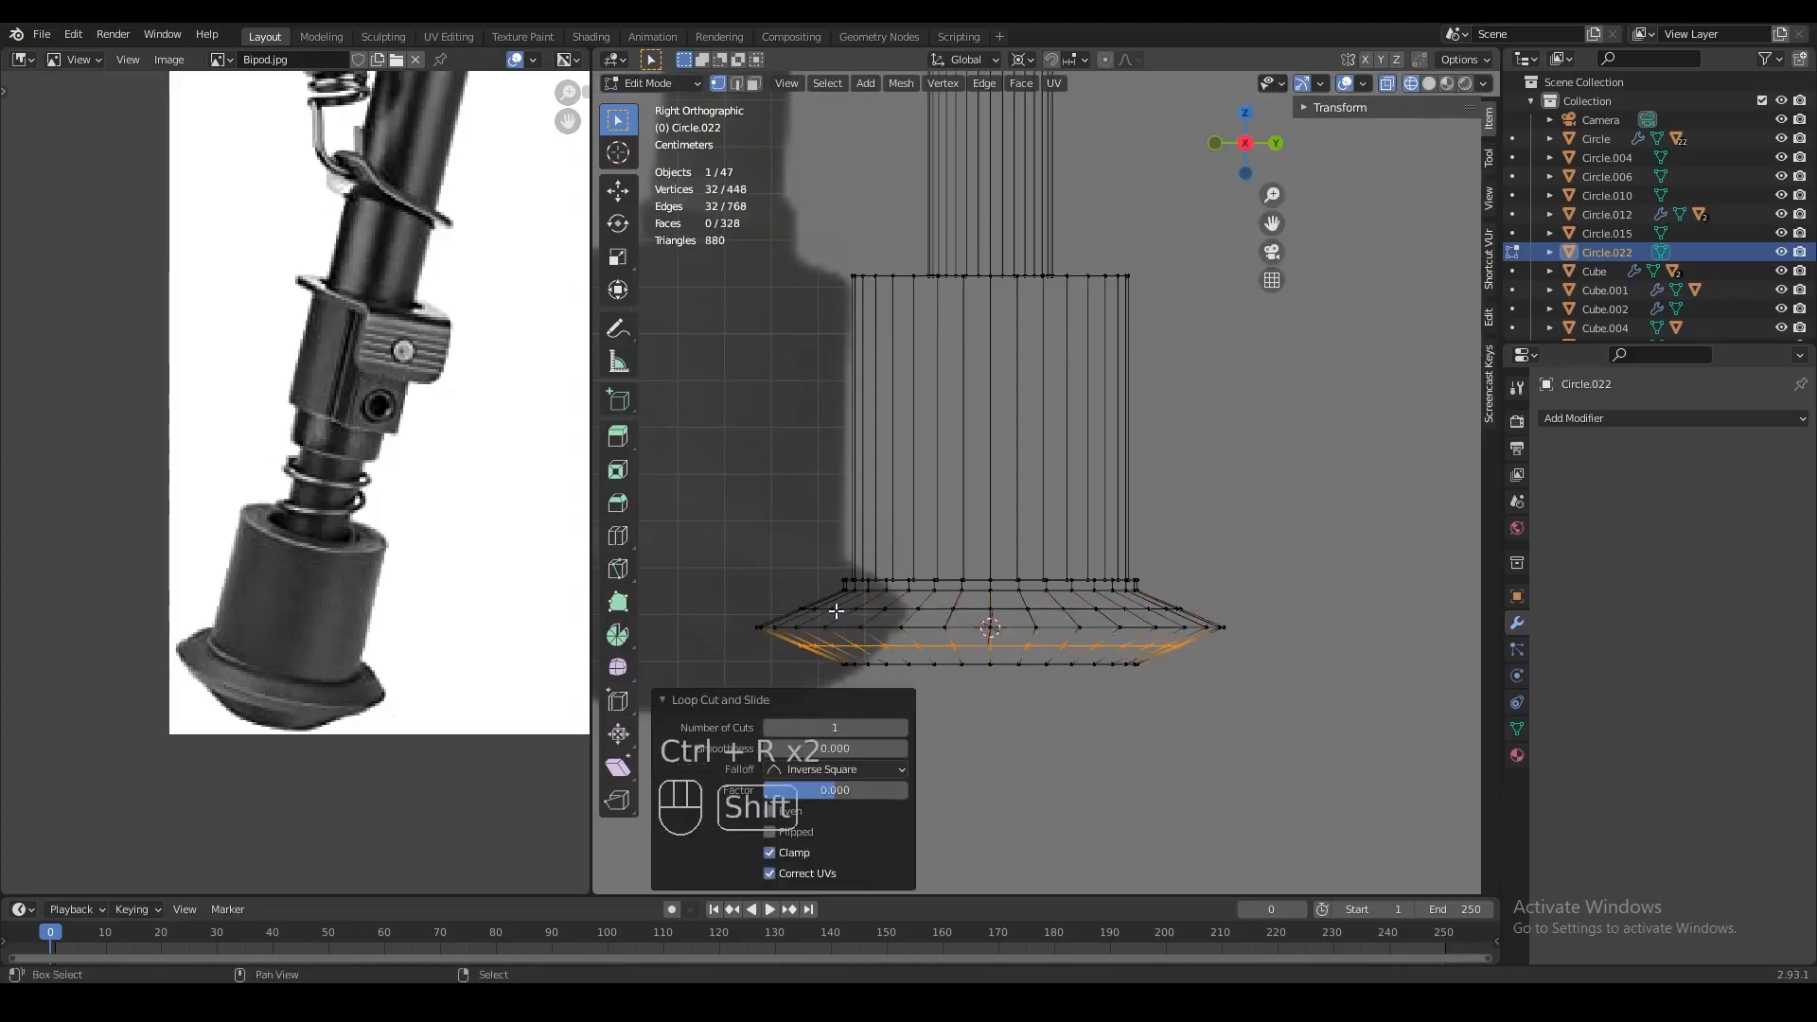
Select both new loops, scale them along Z, and widen them to about 1.053 in X and Y
{"action": "left_click", "coordinate": [834, 608], "text": "alt+shift"}
{"action": "key", "text": "s"}
{"action": "key", "text": "z"}
{"action": "left_click", "coordinate": [1156, 685]}
{"action": "key", "text": "s"}
{"action": "key", "text": "shift+z"}
{"action": "left_click", "coordinate": [1212, 697]}
Bevel the two loops around the foot rim with three segments, about 0.003 m wide
{"action": "key", "text": "z"}
{"action": "key", "text": "ctrl+b"}
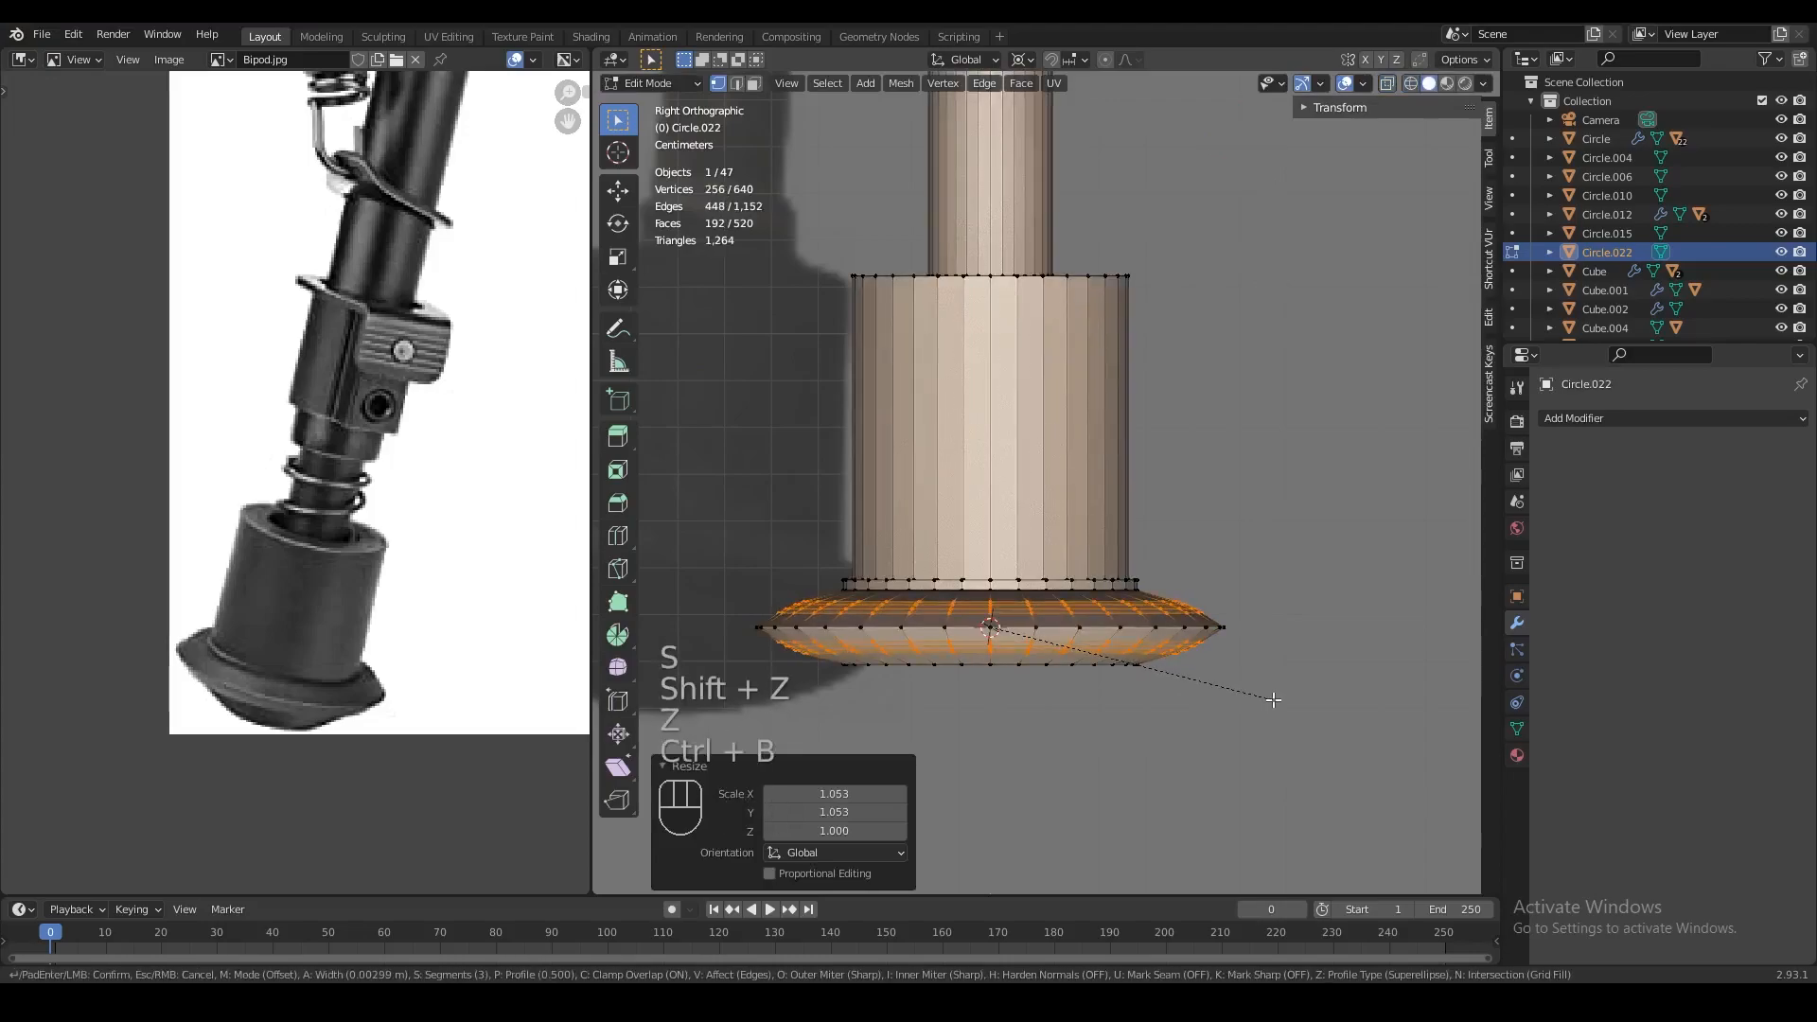
{"action": "left_click", "coordinate": [1258, 683]}
Bevel the widest edge loop of the foot's flared rim with three segments, about 0.0025 m wide
{"action": "left_click", "coordinate": [833, 628], "text": "alt"}
{"action": "scroll", "coordinate": [825, 689], "scroll_direction": "up", "scroll_amount": 3}
{"action": "key", "text": "ctrl+b"}
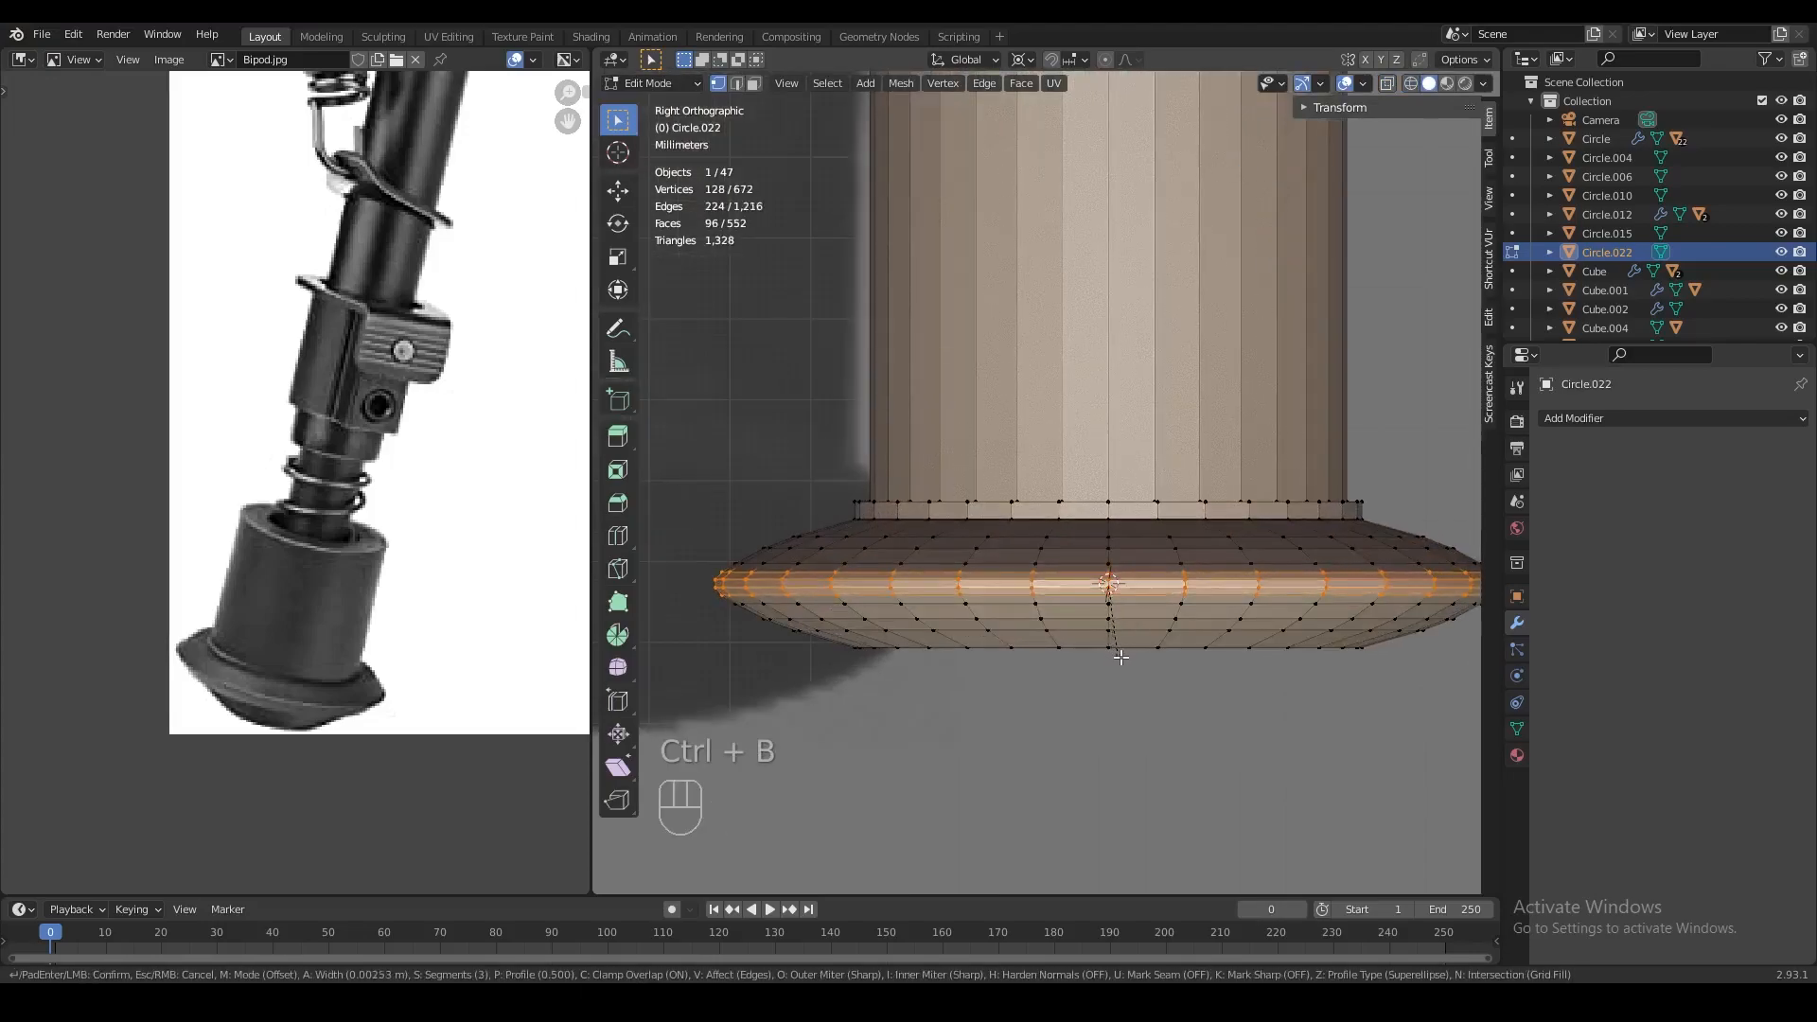
{"action": "left_click", "coordinate": [1121, 657]}
Extrude the foot's bottom face downward and scale it to about 0.68 to form a tapered base
{"action": "scroll", "coordinate": [1121, 657], "scroll_direction": "down", "scroll_amount": 2}
{"action": "right_click", "coordinate": [1096, 607], "text": "alt"}
{"action": "key", "text": "z"}
{"action": "middle_click_drag", "start_coordinate": [1130, 568], "coordinate": [1092, 477], "text": "shift"}
{"action": "key", "text": "e"}
{"action": "left_click", "coordinate": [1193, 621]}
{"action": "key", "text": "shift+s"}
{"action": "key", "text": "s"}
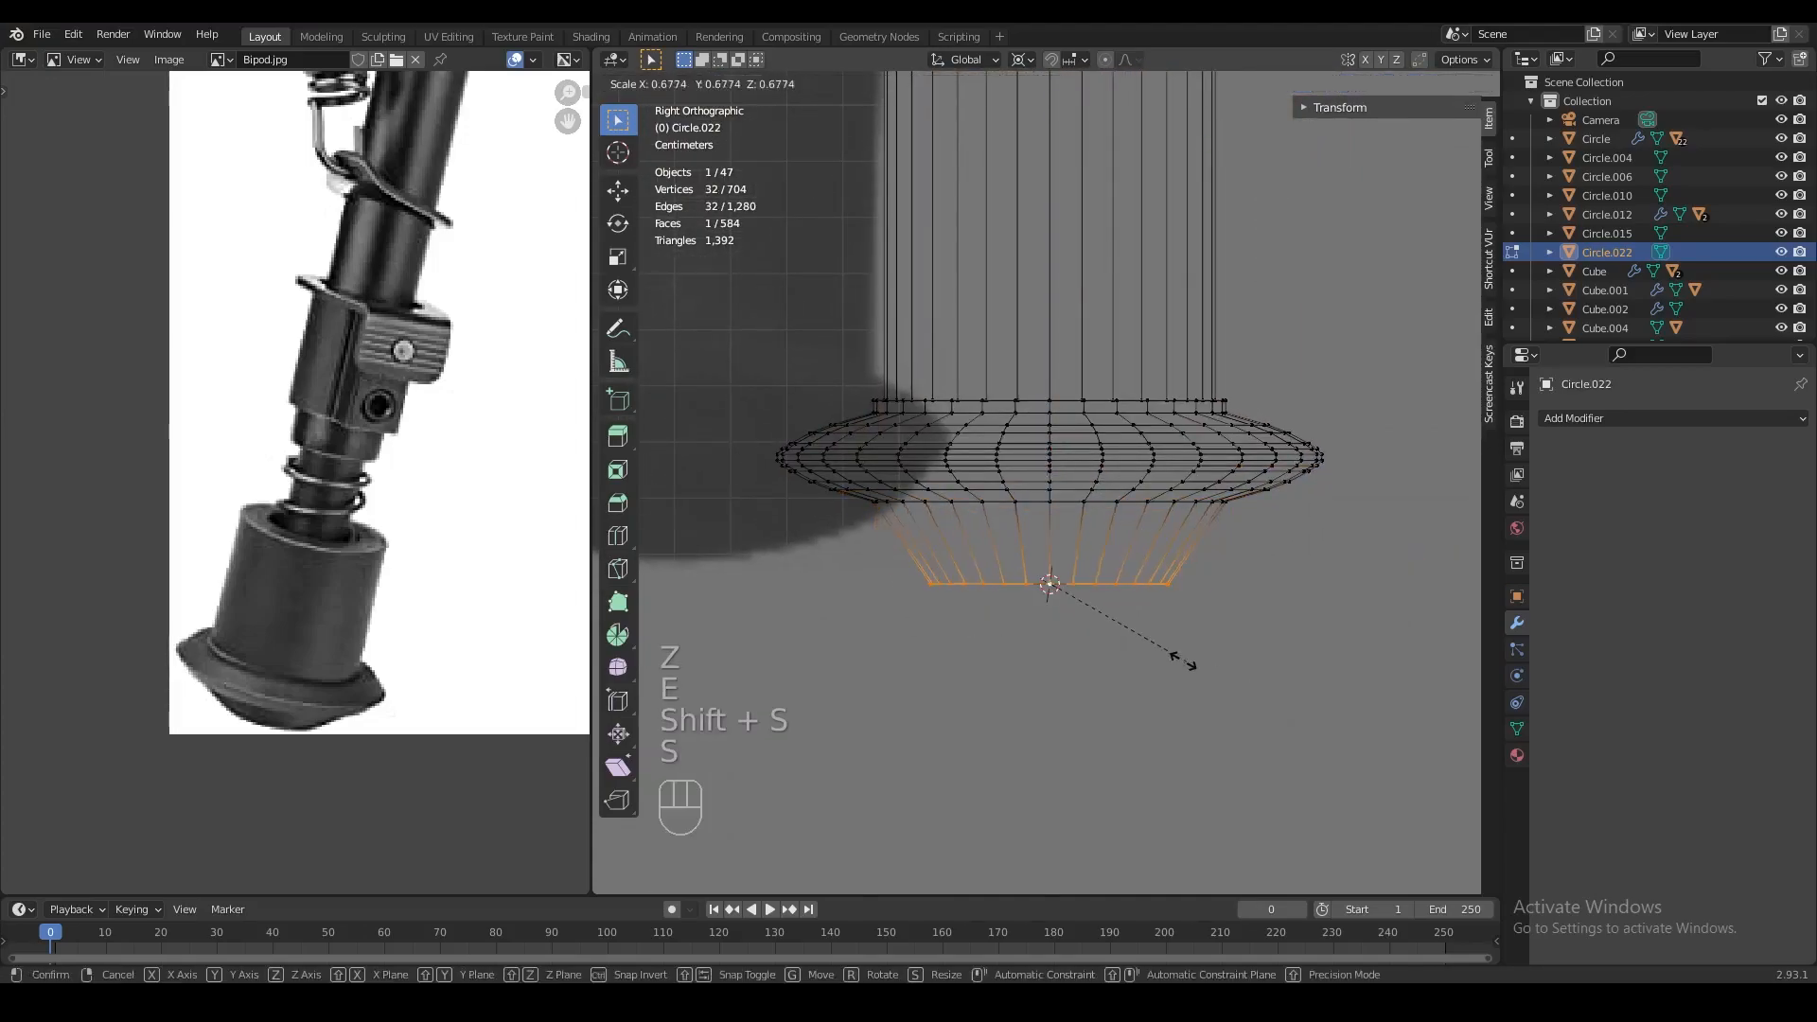
{"action": "left_click", "coordinate": [1184, 661]}
Raise the tapered base's bottom face about 0.003 m along Z and fine-tune its height by moving it slightly down
{"action": "key", "text": "g"}
{"action": "key", "text": "z"}
{"action": "left_click", "coordinate": [1184, 644]}
{"action": "key", "text": "z"}
{"action": "middle_click_drag", "start_coordinate": [1075, 568], "coordinate": [1071, 524]}
{"action": "scroll", "coordinate": [1051, 474], "scroll_direction": "down", "scroll_amount": 3}
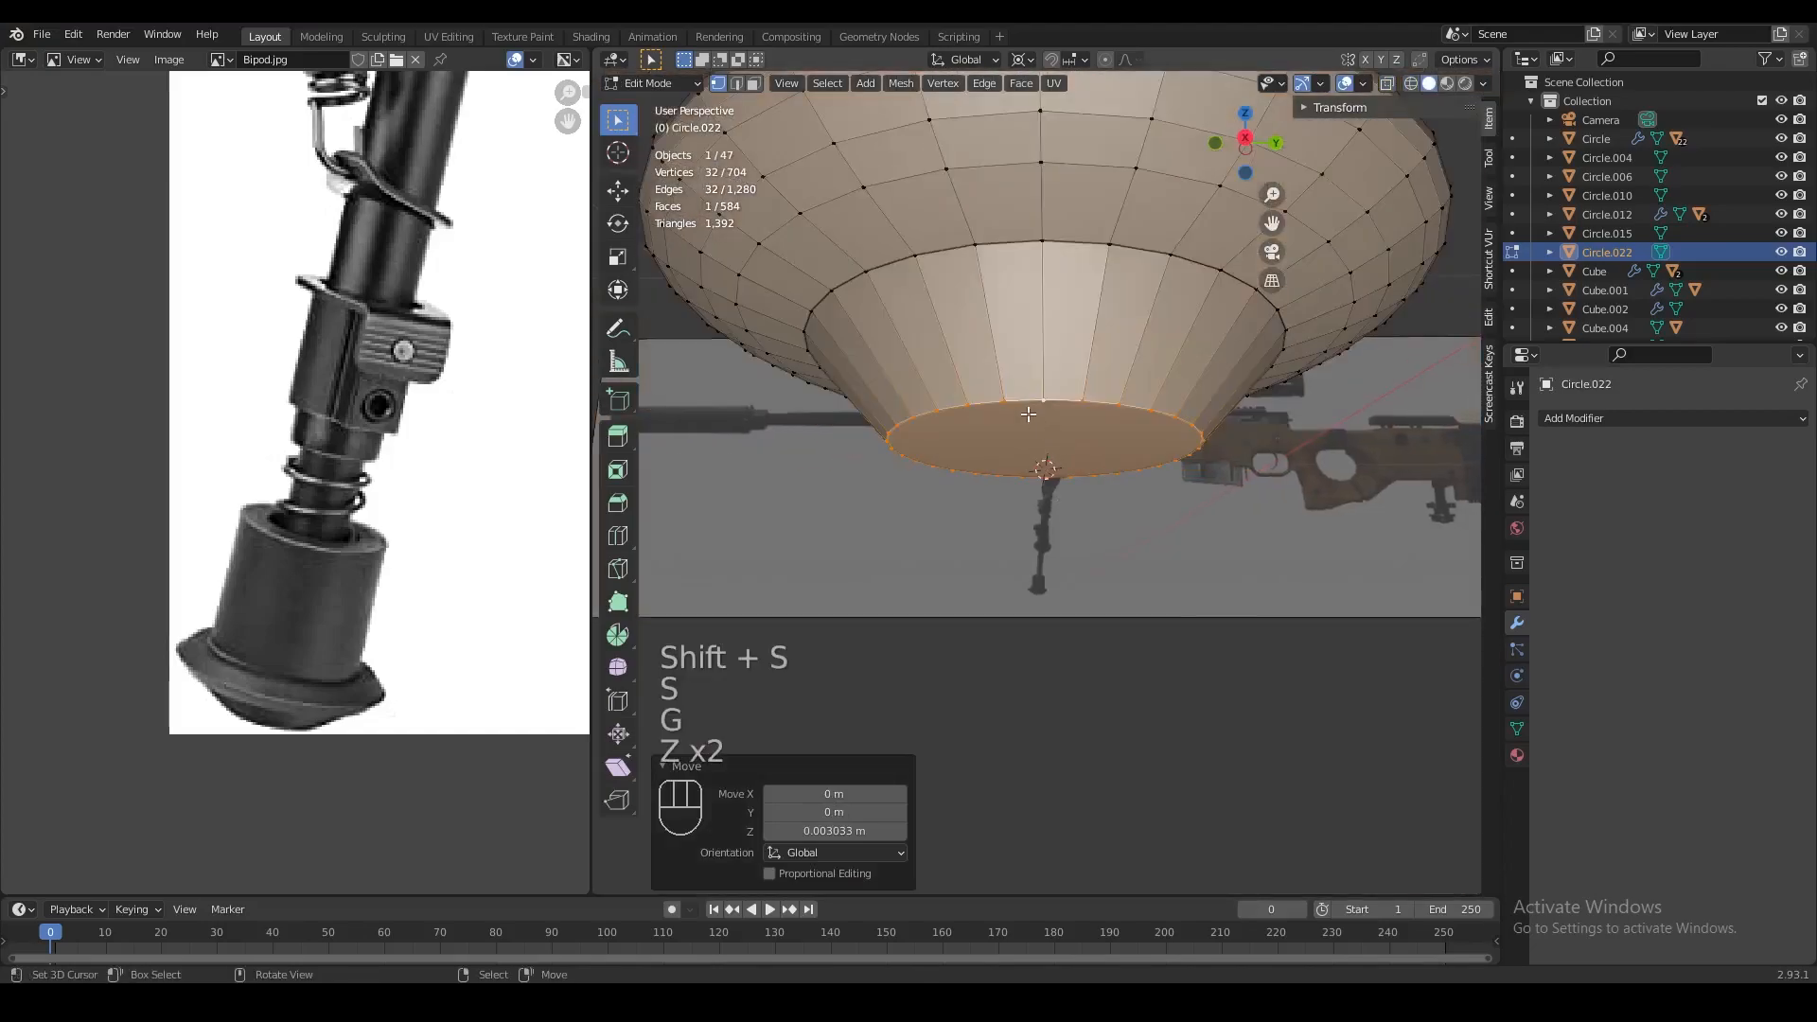
{"action": "key", "text": "2"}
{"action": "key", "text": "3"}
{"action": "left_click", "coordinate": [1031, 422]}
{"action": "key", "text": "g"}
{"action": "key", "text": "z"}
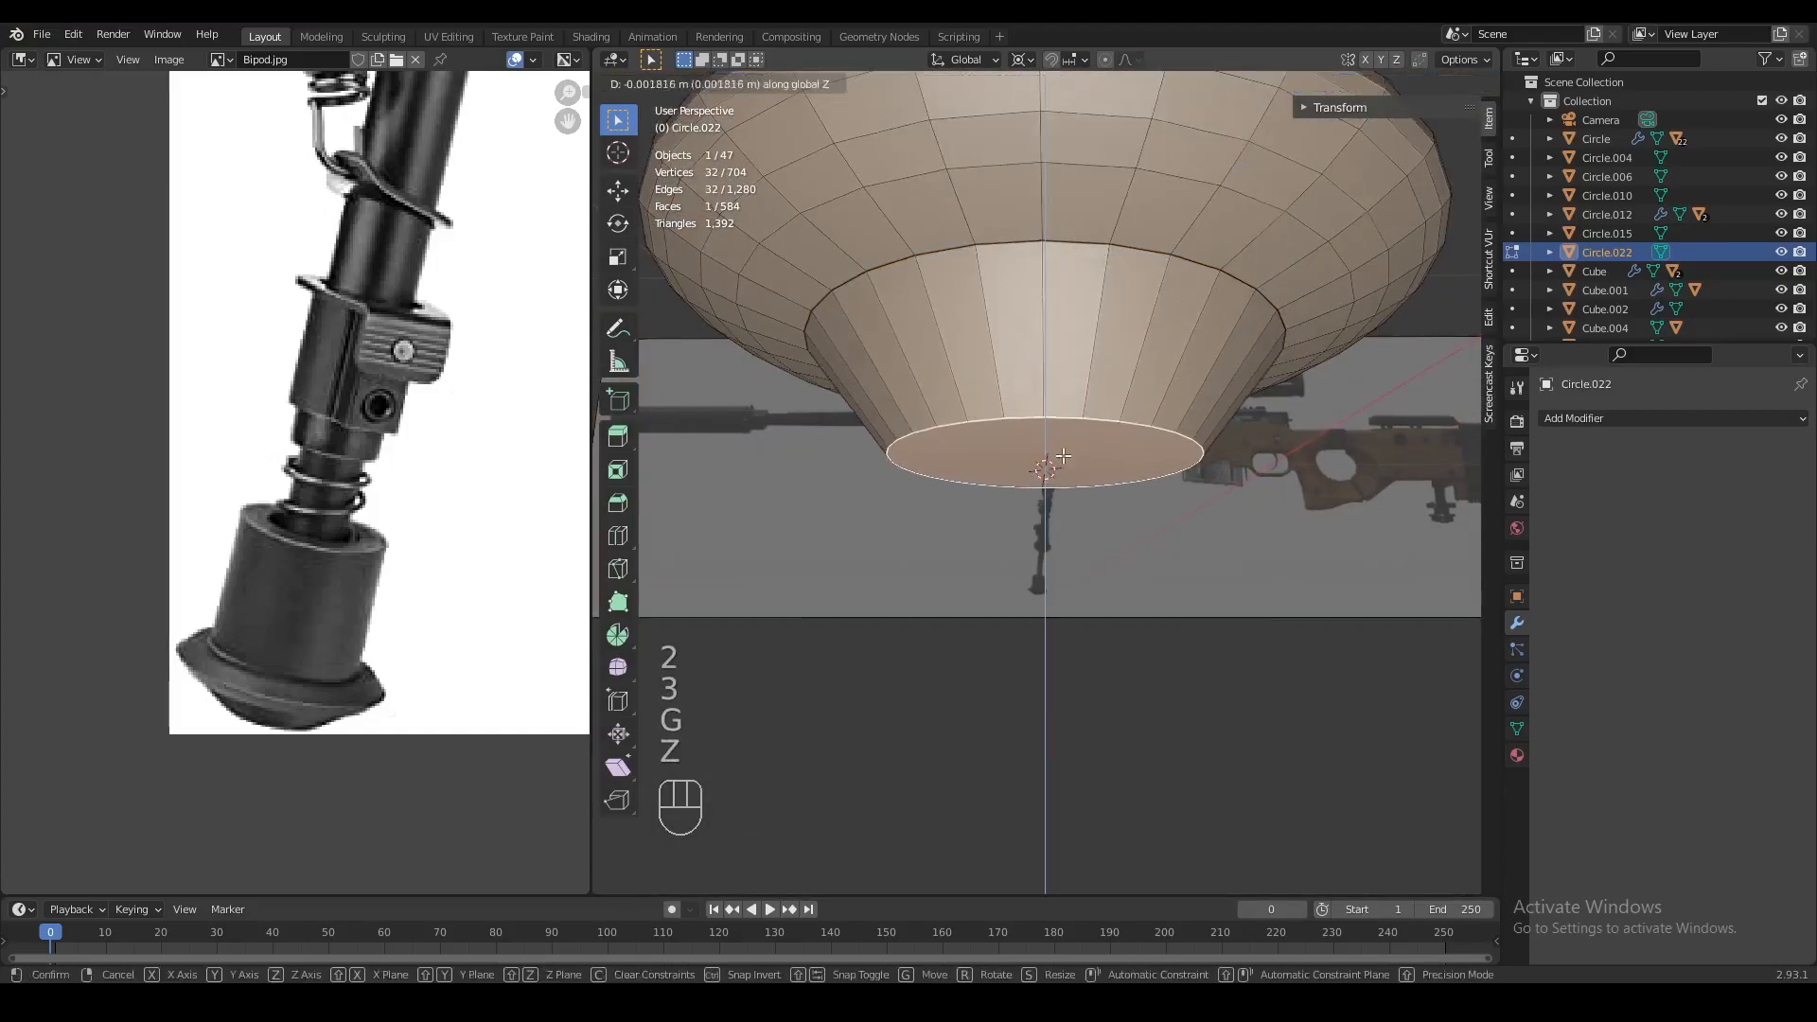
{"action": "left_click", "coordinate": [1034, 438]}
Bevel the loop where the tapered base begins and its bottom edge with three segments, the latter about 0.005 m wide
{"action": "key", "text": "2"}
{"action": "left_click", "coordinate": [1009, 244]}
{"action": "scroll", "coordinate": [1072, 381], "scroll_direction": "down", "scroll_amount": 4}
{"action": "left_click", "coordinate": [1072, 381], "text": "alt"}
{"action": "key", "text": "1"}
{"action": "scroll", "coordinate": [1072, 380], "scroll_direction": "up", "scroll_amount": 2}
{"action": "key", "text": "ctrl+b"}
{"action": "left_click", "coordinate": [1087, 442]}
{"action": "key", "text": "ctrl+b"}
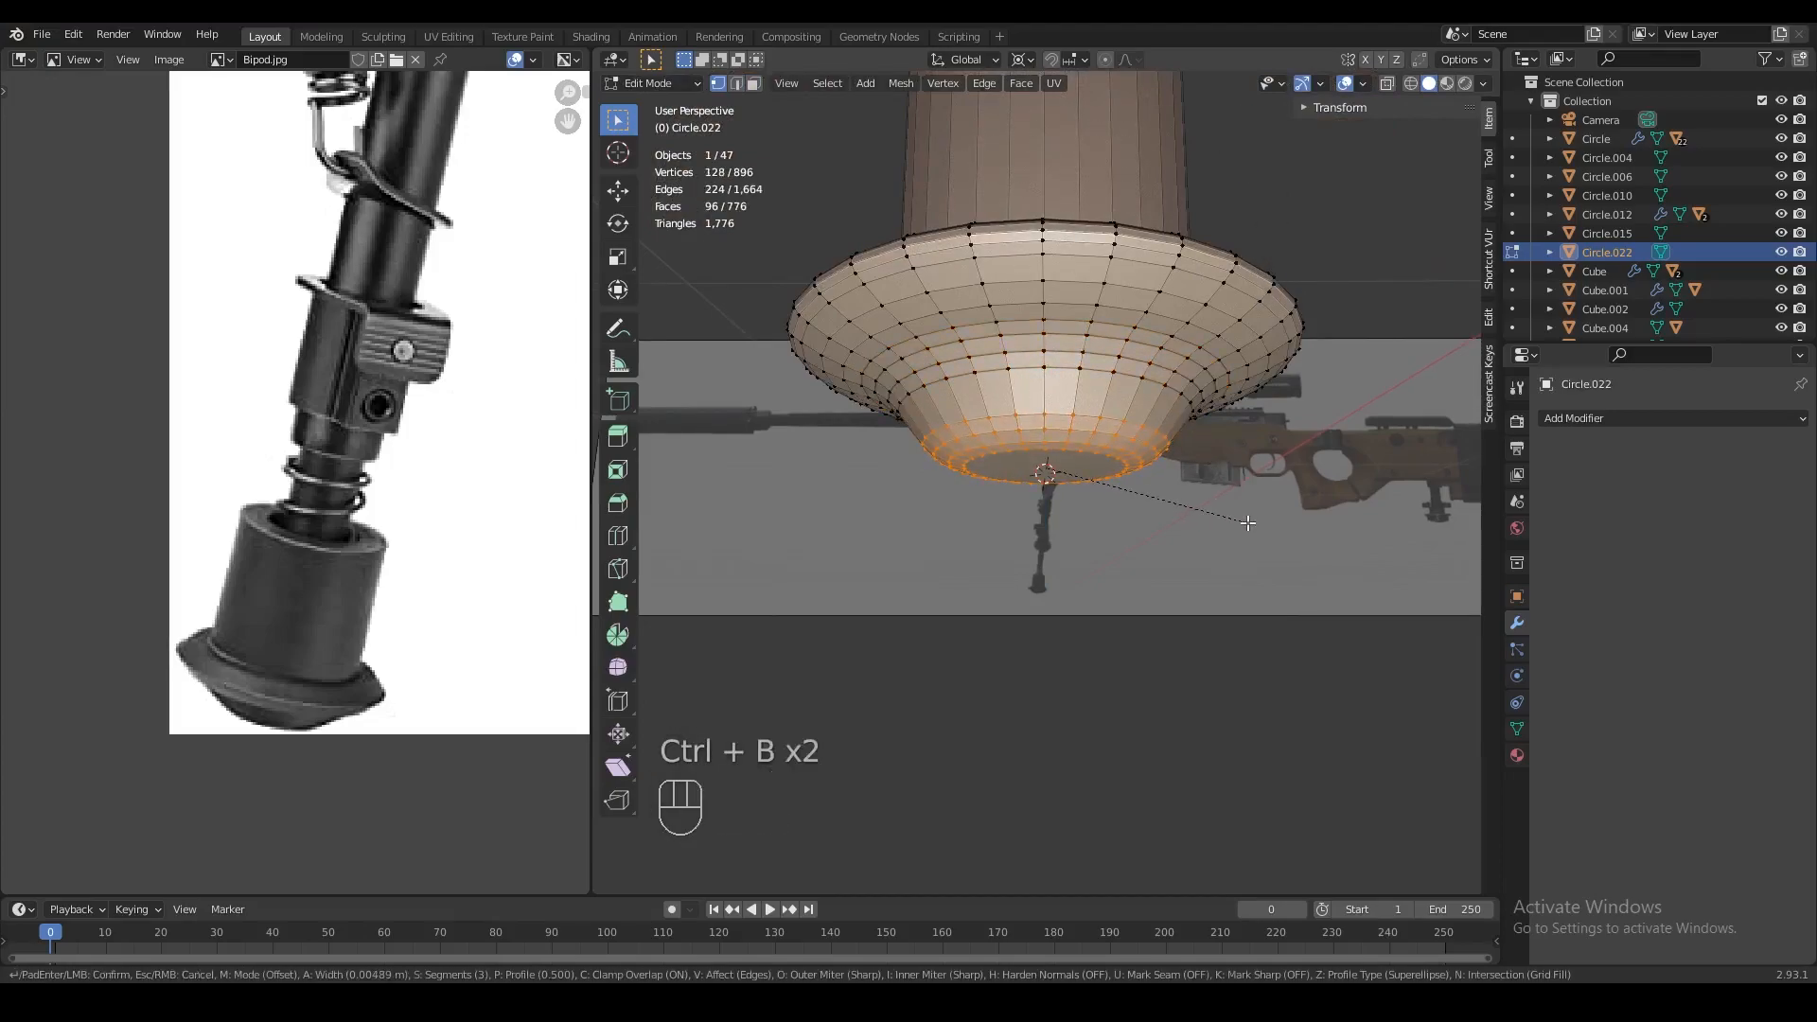
{"action": "left_click", "coordinate": [1251, 523]}
Recalculate the normals of the whole leg mesh and return to Object Mode
{"action": "key", "text": "Tab"}
{"action": "middle_click_drag", "start_coordinate": [1251, 523], "coordinate": [1145, 554]}
{"action": "scroll", "coordinate": [1026, 527], "scroll_direction": "down", "scroll_amount": 3}
{"action": "key", "text": "Tab"}
{"action": "key", "text": "a"}
{"action": "key", "text": "shift+n"}
{"action": "key", "text": "Tab"}
{"action": "middle_click_drag", "start_coordinate": [1026, 528], "coordinate": [1130, 569]}
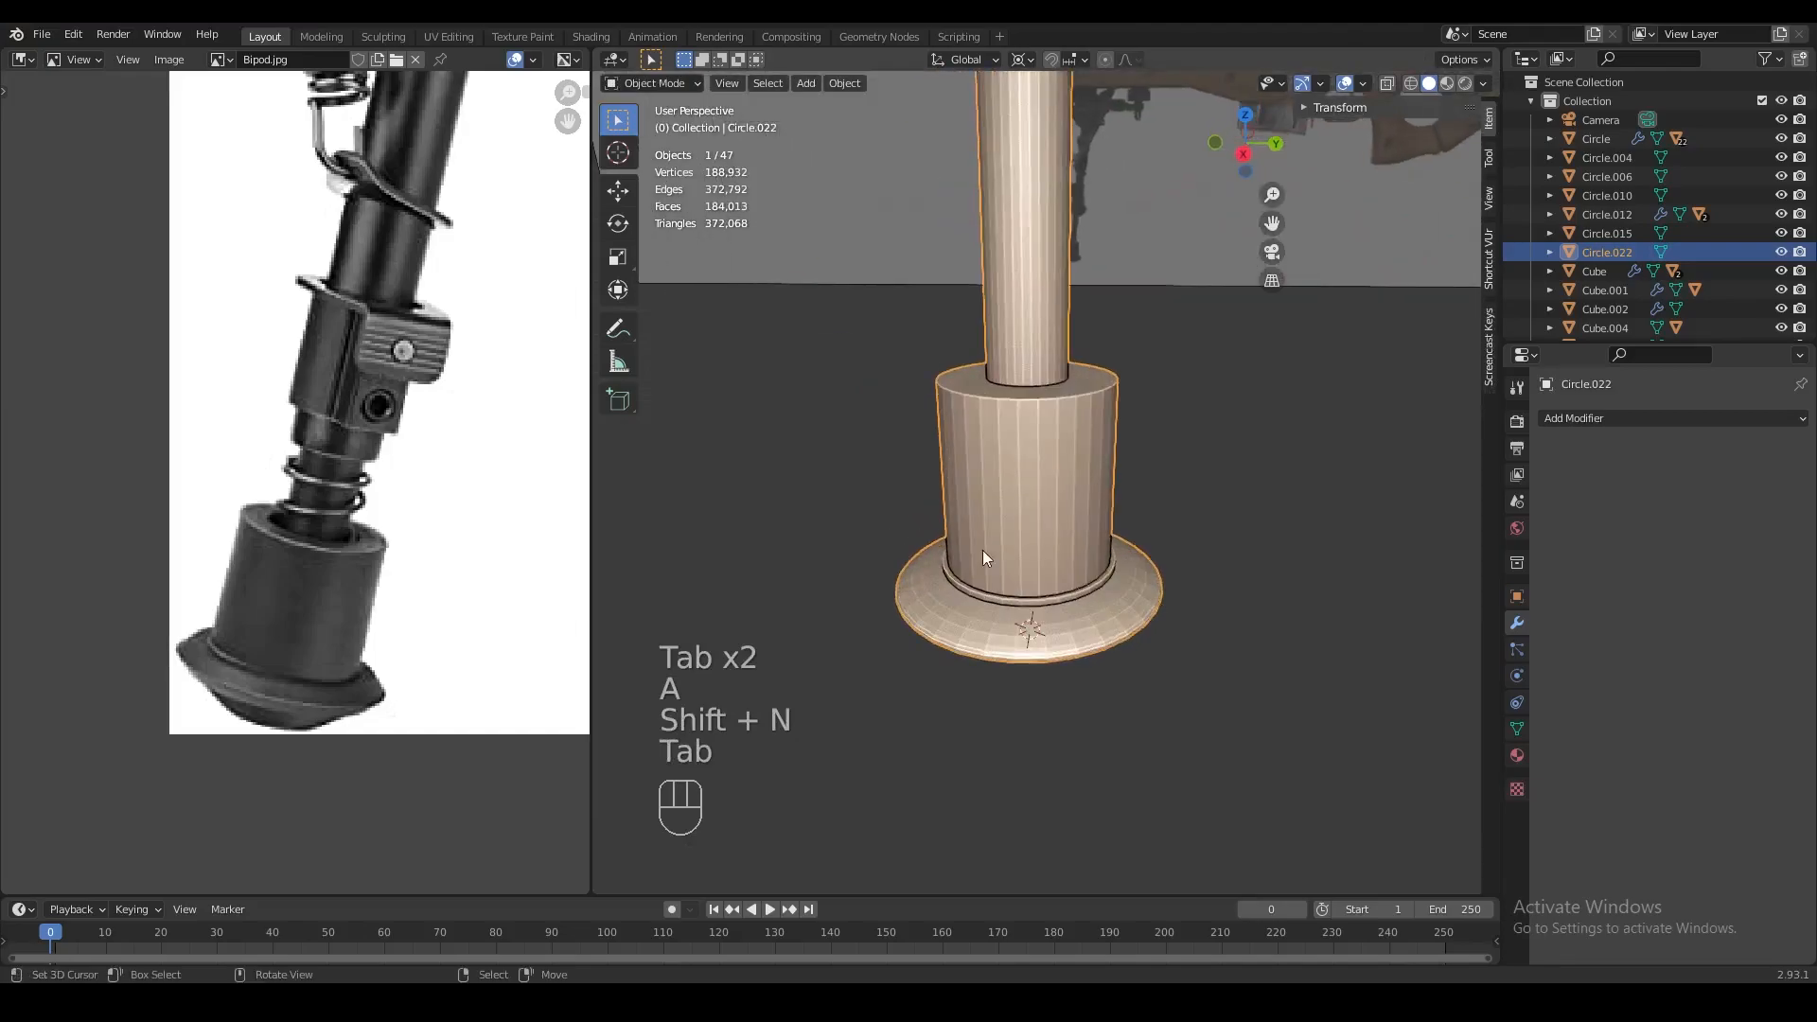
Snap the 3D cursor to the centre of the foot cylinder's top face
{"action": "middle_click_drag", "start_coordinate": [983, 549], "coordinate": [1012, 640]}
{"action": "key", "text": "Tab"}
{"action": "key", "text": "3"}
{"action": "left_click", "coordinate": [990, 527]}
{"action": "key", "text": "shift+s"}
{"action": "left_click", "coordinate": [990, 633]}
{"action": "scroll", "coordinate": [1088, 587], "scroll_direction": "up", "scroll_amount": 4}
Inset the foot's top face by extruding and scaling it to about 0.60, and extrude it down into a recess
{"action": "key", "text": "e"}
{"action": "right_click", "coordinate": [1185, 649]}
{"action": "key", "text": "shift+s"}
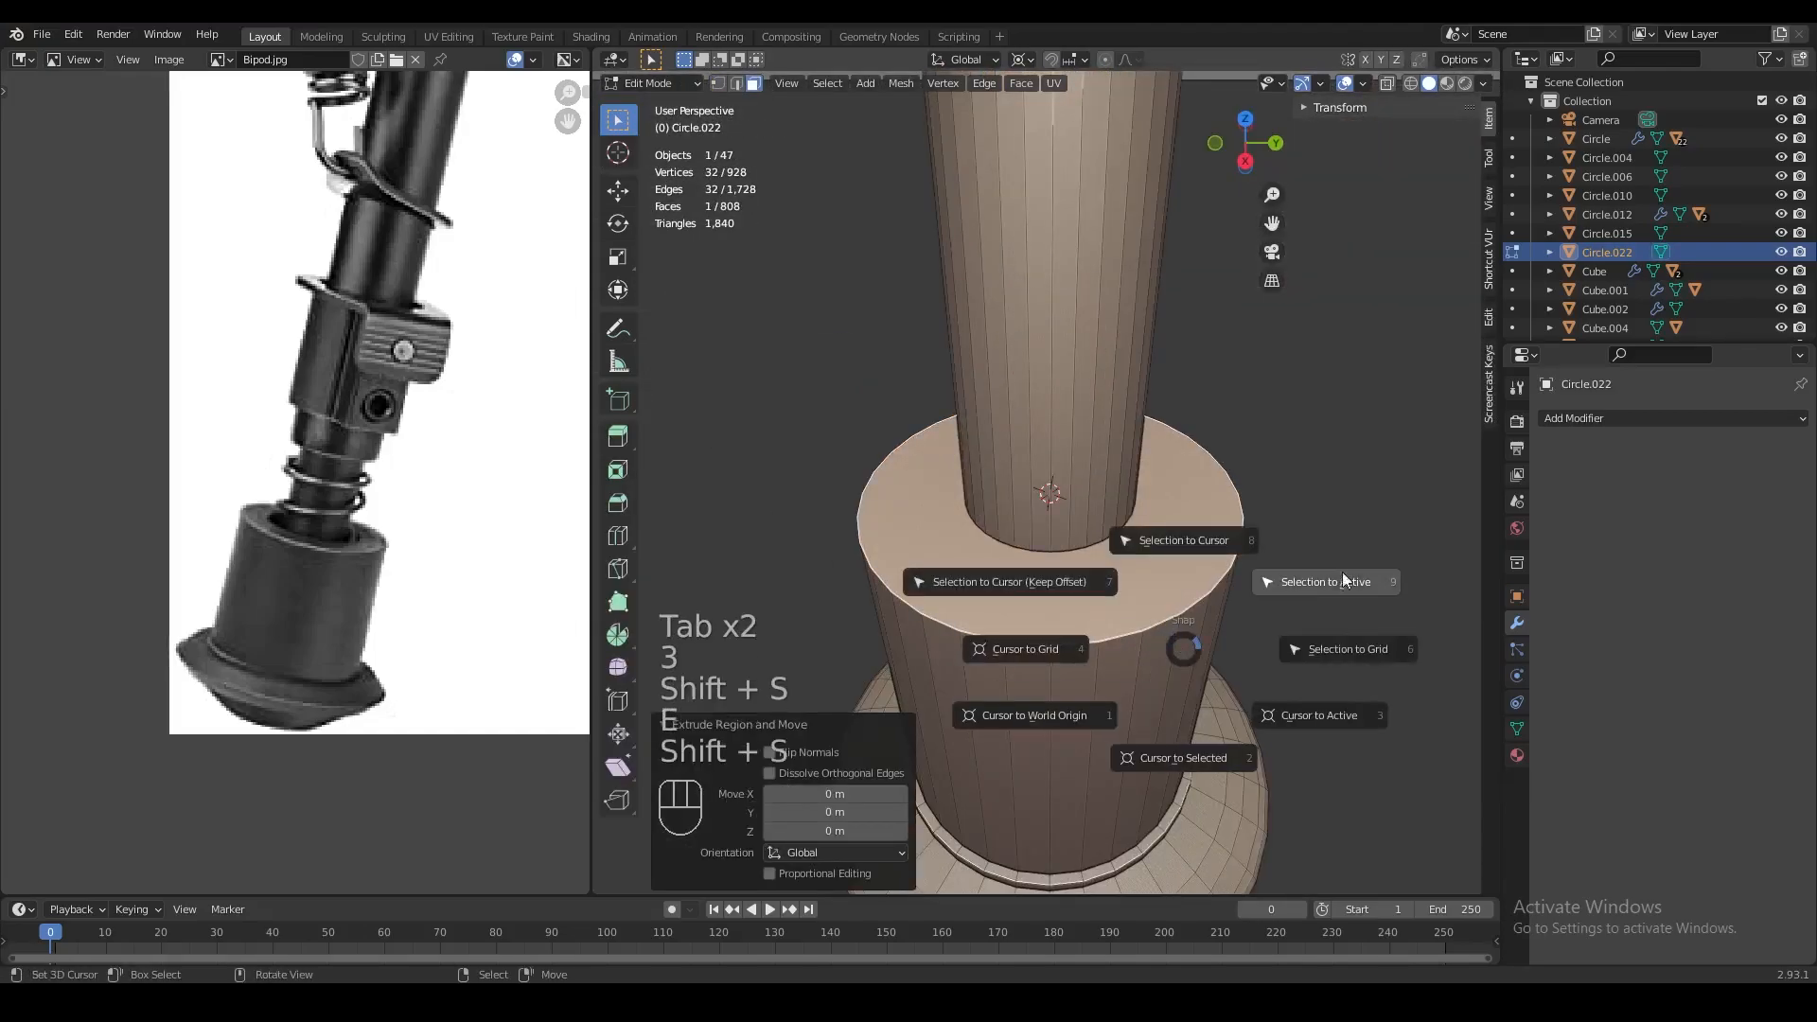
{"action": "left_click", "coordinate": [1268, 606]}
{"action": "key", "text": "s"}
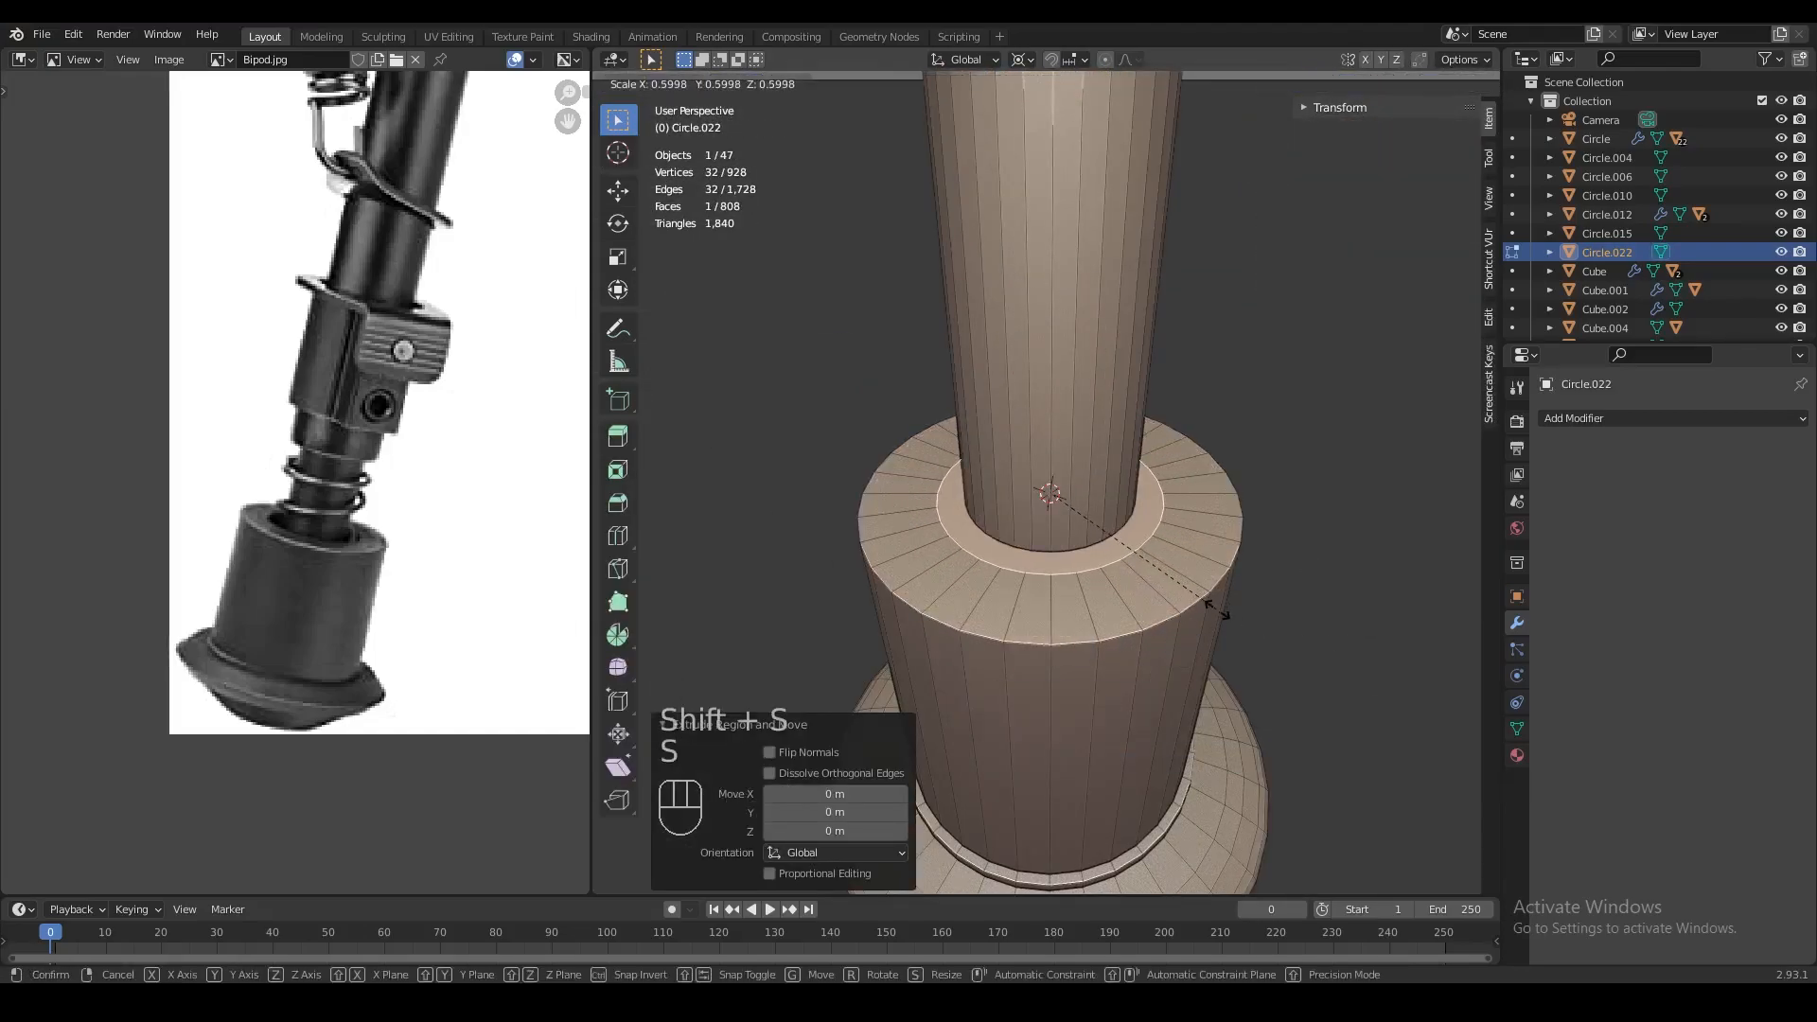
{"action": "left_click", "coordinate": [1217, 609]}
{"action": "key", "text": "e"}
{"action": "left_click", "coordinate": [1194, 641]}
Select the inner tube's bottom face and lower it about 0.0126 m along Z into the foot's recess
{"action": "key", "text": "1"}
{"action": "key", "text": "z"}
{"action": "key", "text": "3"}
{"action": "right_click", "coordinate": [1052, 474]}
{"action": "right_click", "coordinate": [1055, 546]}
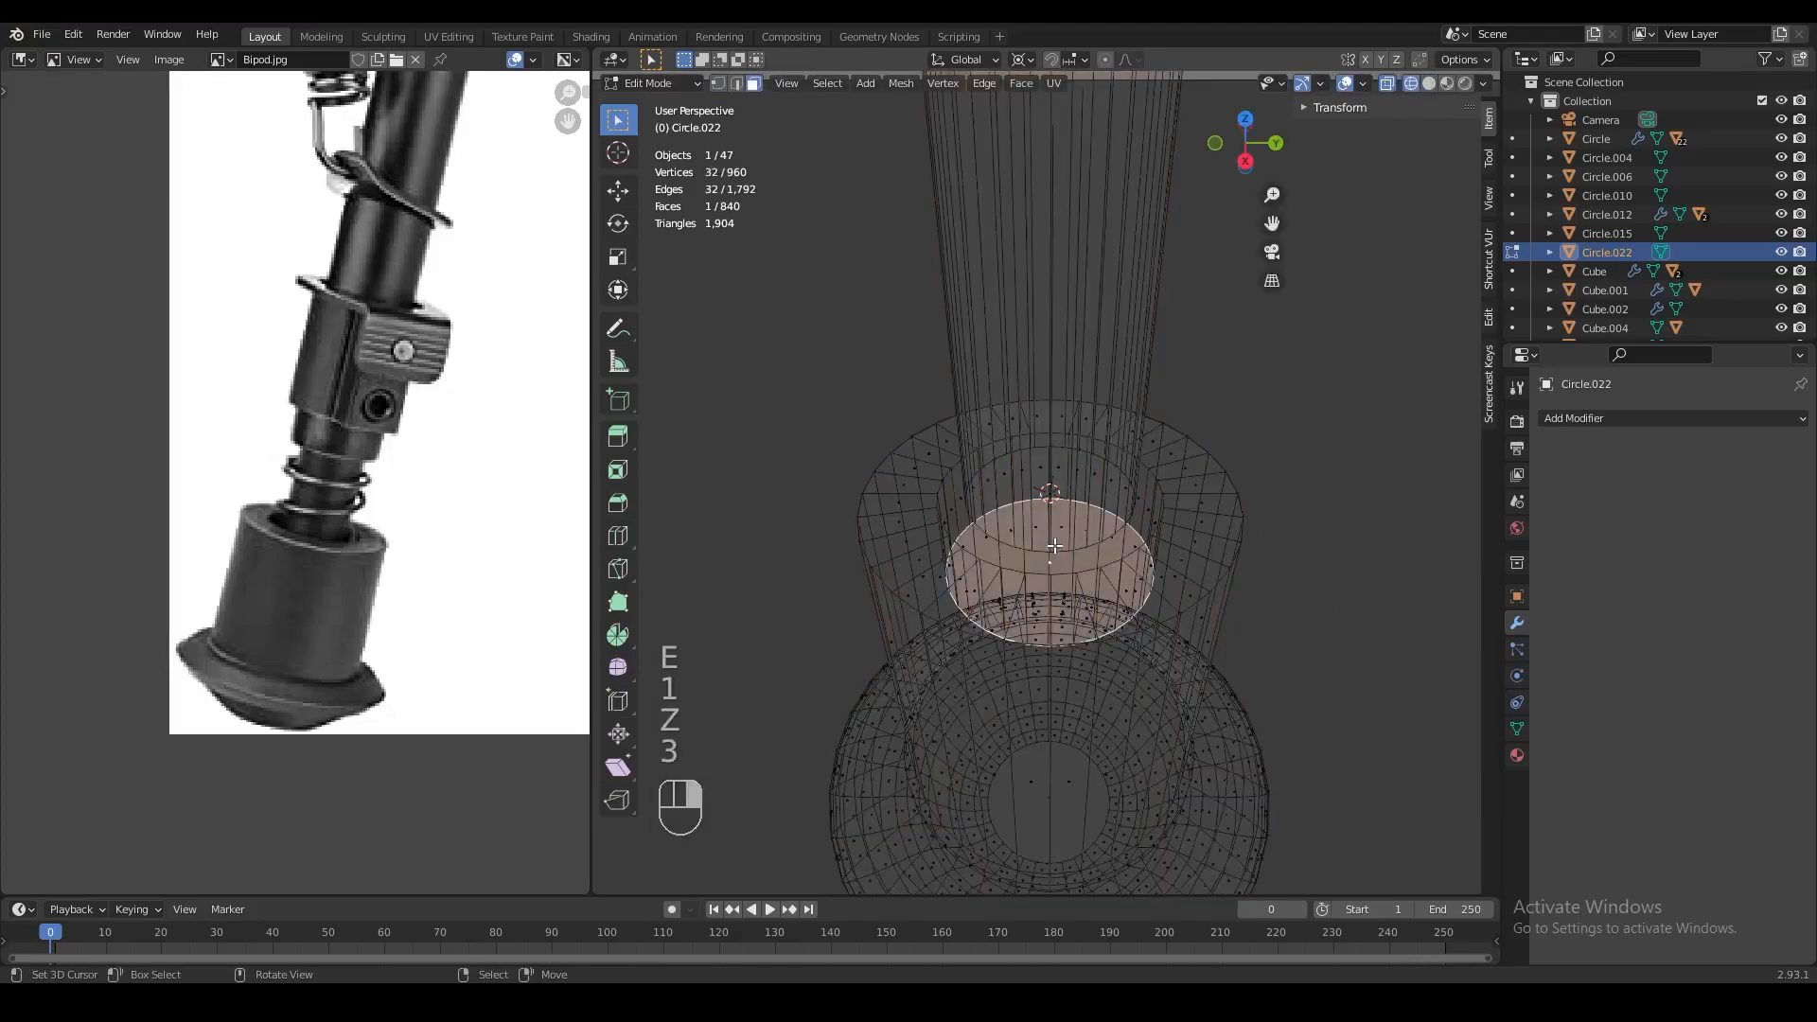
{"action": "key", "text": "1"}
{"action": "key", "text": "alt+z"}
{"action": "key", "text": "g"}
{"action": "key", "text": "z"}
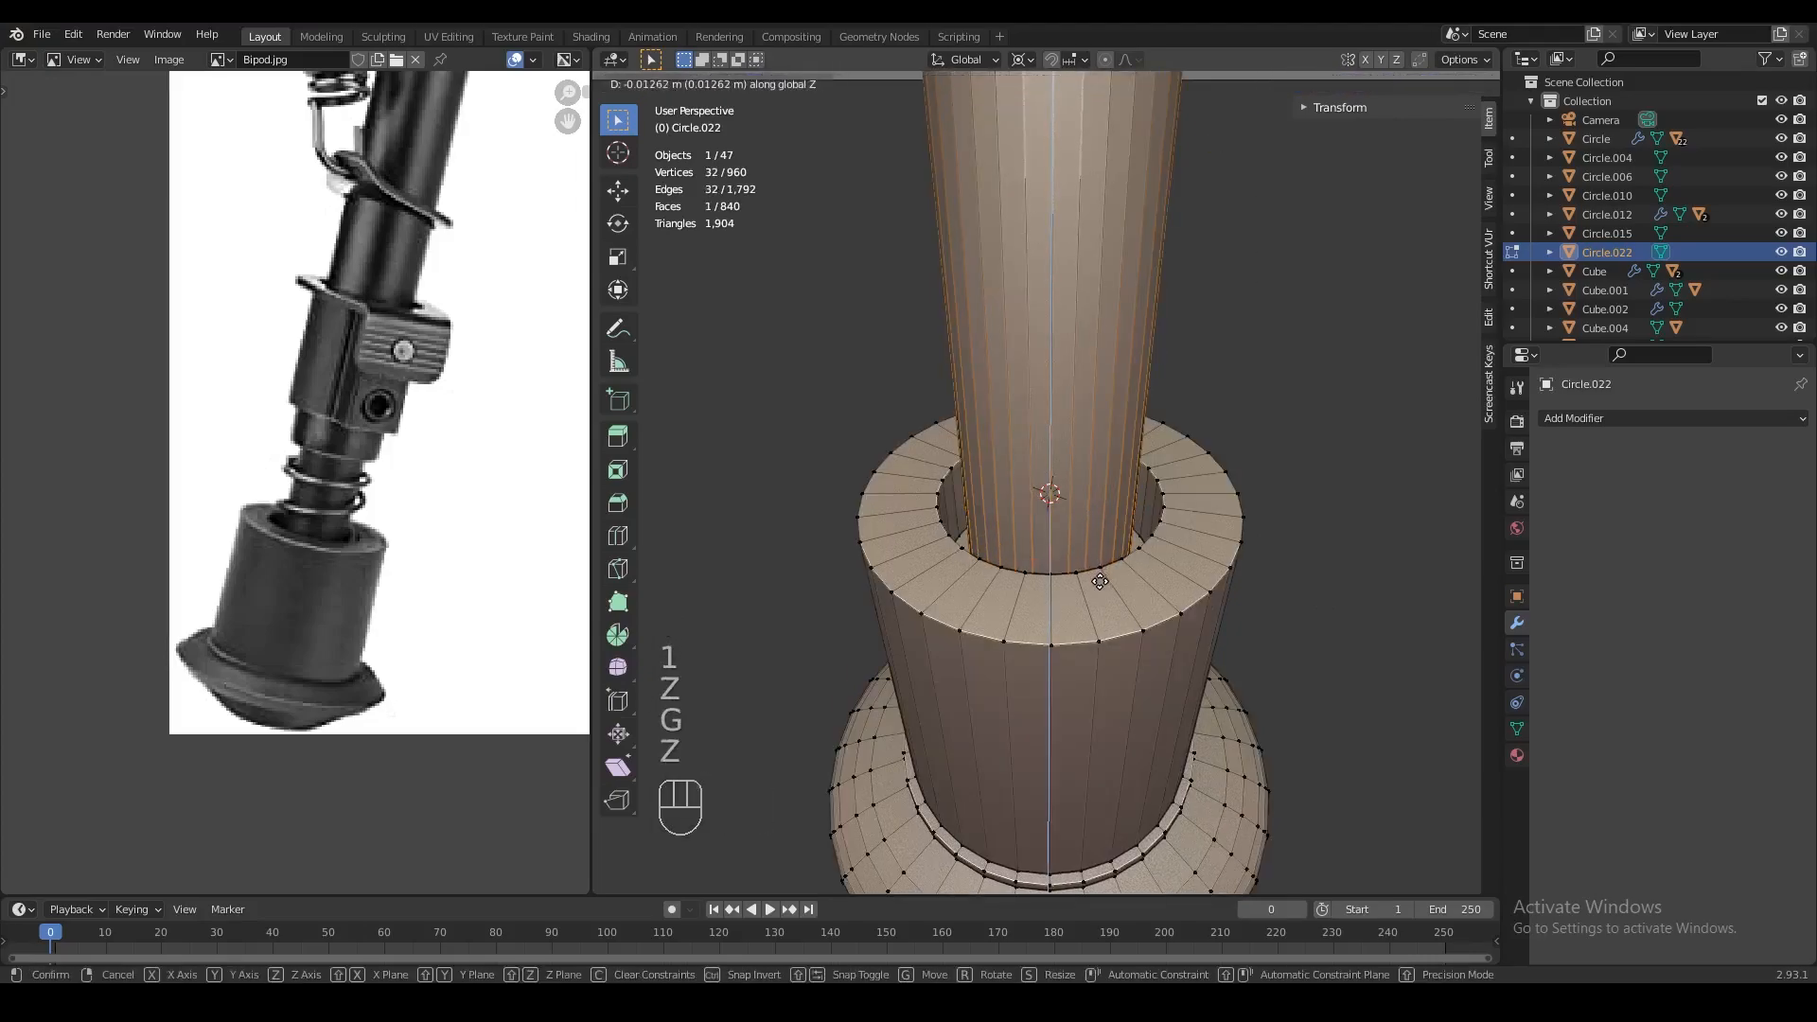
{"action": "left_click", "coordinate": [1100, 581]}
Bevel the inner and outer edge loops of the foot's top opening
{"action": "key", "text": "2"}
{"action": "key", "text": "ctrl+z"}
{"action": "scroll", "coordinate": [944, 623], "scroll_direction": "up", "scroll_amount": 2}
{"action": "key", "text": "ctrl+b"}
{"action": "scroll", "coordinate": [1163, 568], "scroll_direction": "down", "scroll_amount": 5}
{"action": "key", "text": "a"}
{"action": "key", "text": "a"}
Examine the whole leg in the model and the lower leg clamp in the bipod reference photo
{"action": "middle_click_drag", "start_coordinate": [1162, 651], "coordinate": [1155, 738]}
{"action": "scroll", "coordinate": [1162, 528], "scroll_direction": "down", "scroll_amount": 2}
{"action": "middle_click_drag", "start_coordinate": [1080, 492], "coordinate": [1110, 585], "text": "shift"}
{"action": "scroll", "coordinate": [502, 537], "scroll_direction": "down", "scroll_amount": 1}
{"action": "middle_click_drag", "start_coordinate": [474, 501], "coordinate": [470, 572], "text": "shift"}
{"action": "scroll", "coordinate": [470, 572], "scroll_direction": "down", "scroll_amount": 2}
{"action": "middle_click_drag", "start_coordinate": [1029, 458], "coordinate": [1020, 382], "text": "shift"}
{"action": "scroll", "coordinate": [1081, 452], "scroll_direction": "down", "scroll_amount": 3}
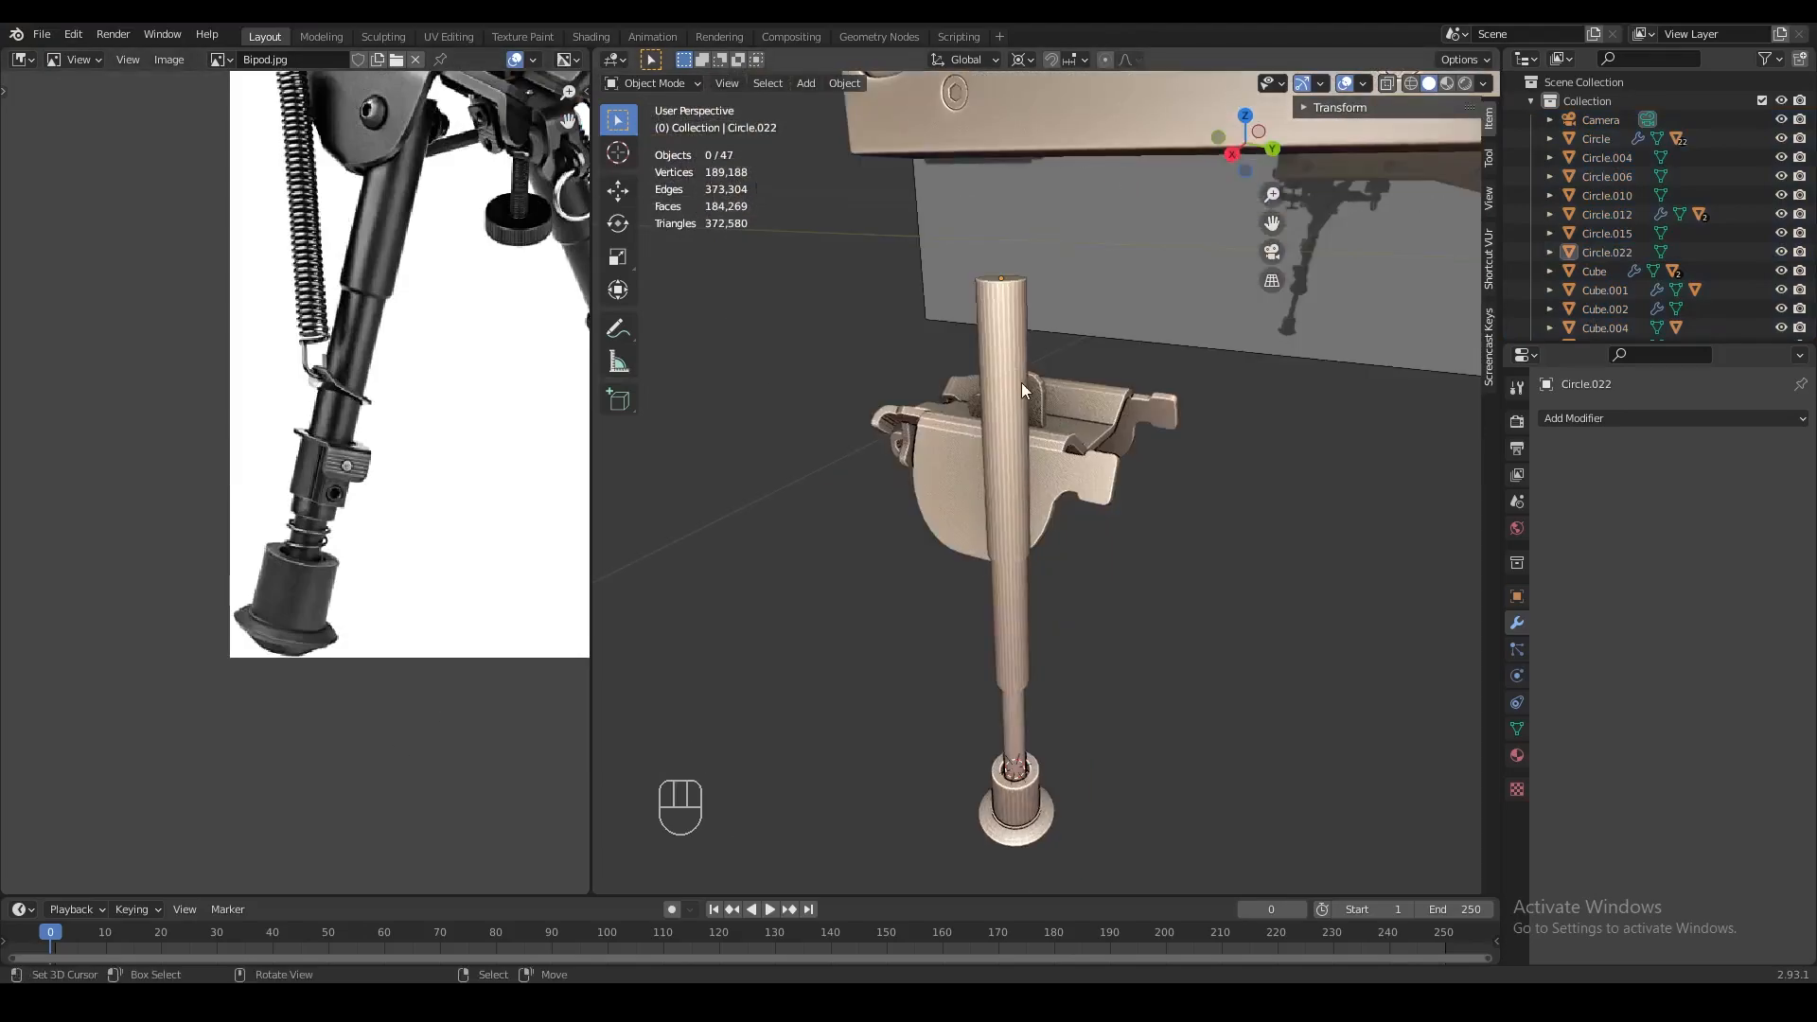
{"action": "scroll", "coordinate": [381, 475], "scroll_direction": "up", "scroll_amount": 2}
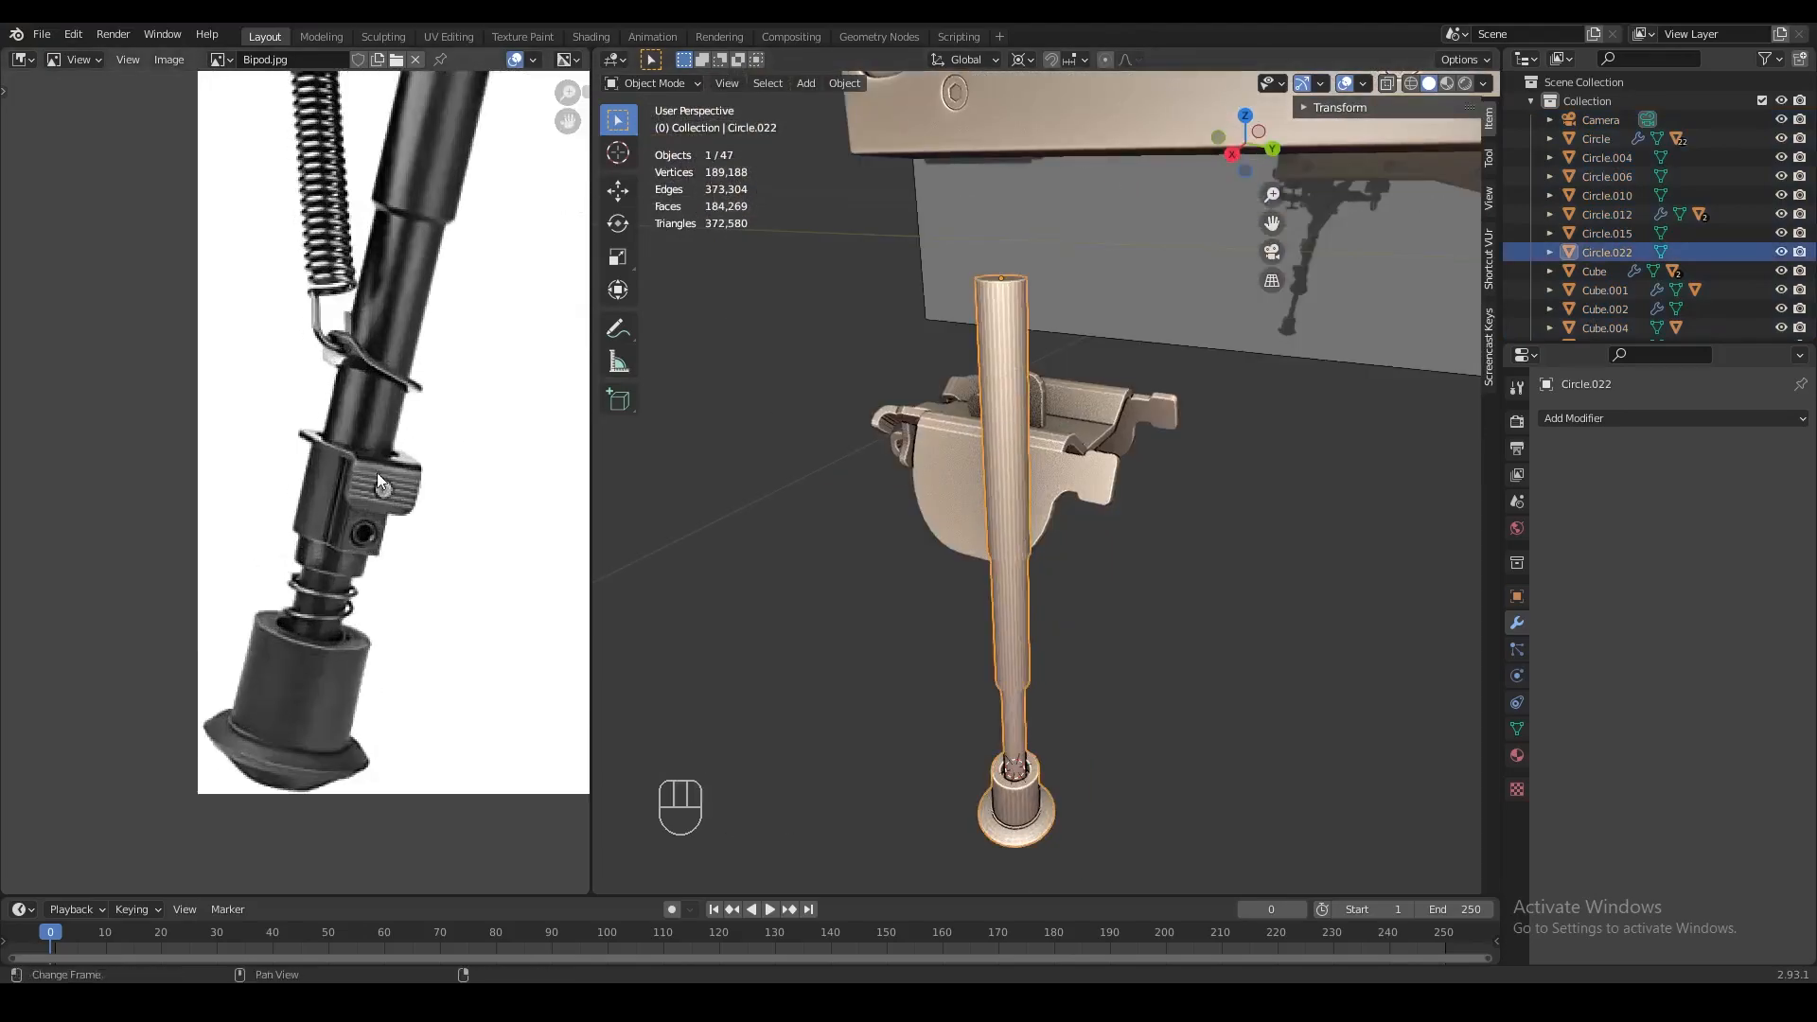
Save the file and snap the 3D cursor to the bottom edge loop of the wider leg tube
{"action": "key", "text": "ctrl+s"}
{"action": "key", "text": "Tab"}
{"action": "key", "text": "1"}
{"action": "scroll", "coordinate": [1036, 649], "scroll_direction": "up", "scroll_amount": 3}
{"action": "left_click", "coordinate": [1031, 703], "text": "alt"}
{"action": "key", "text": "shift+s"}
{"action": "left_click", "coordinate": [1070, 769]}
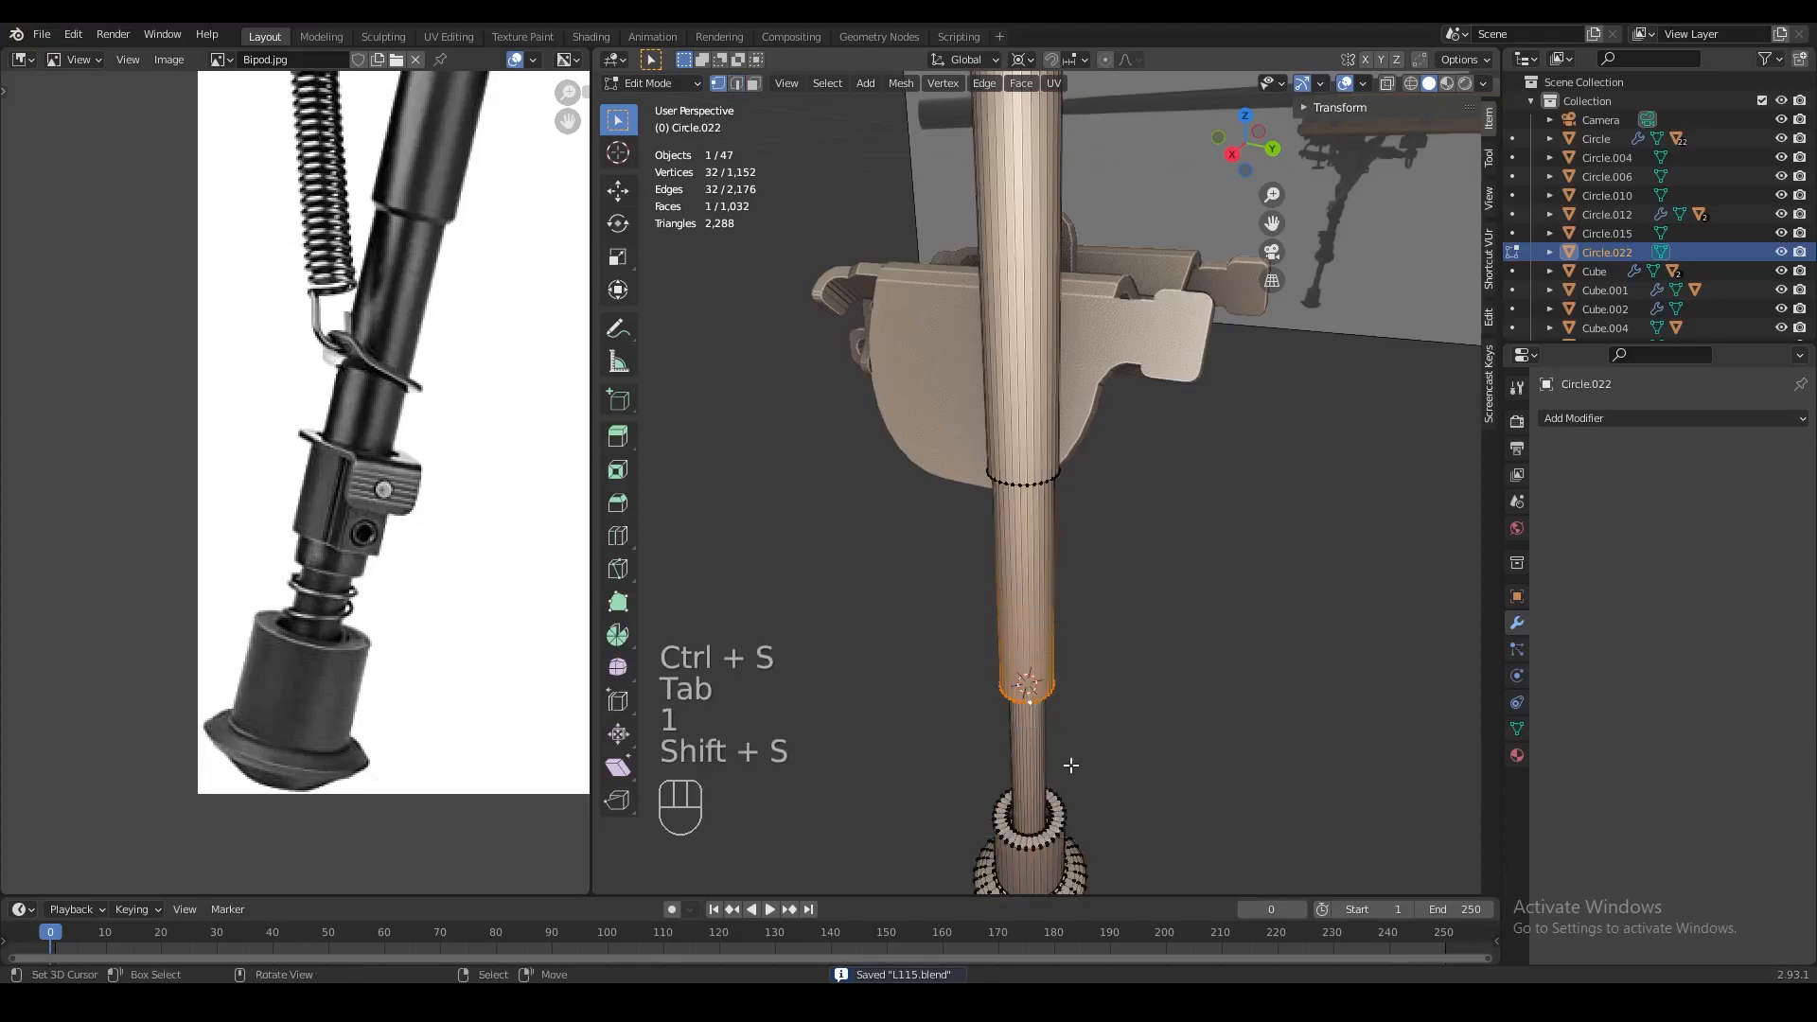
{"action": "middle_click_drag", "start_coordinate": [1096, 679], "coordinate": [1110, 608], "text": "shift"}
{"action": "key", "text": "KP_Decimal"}
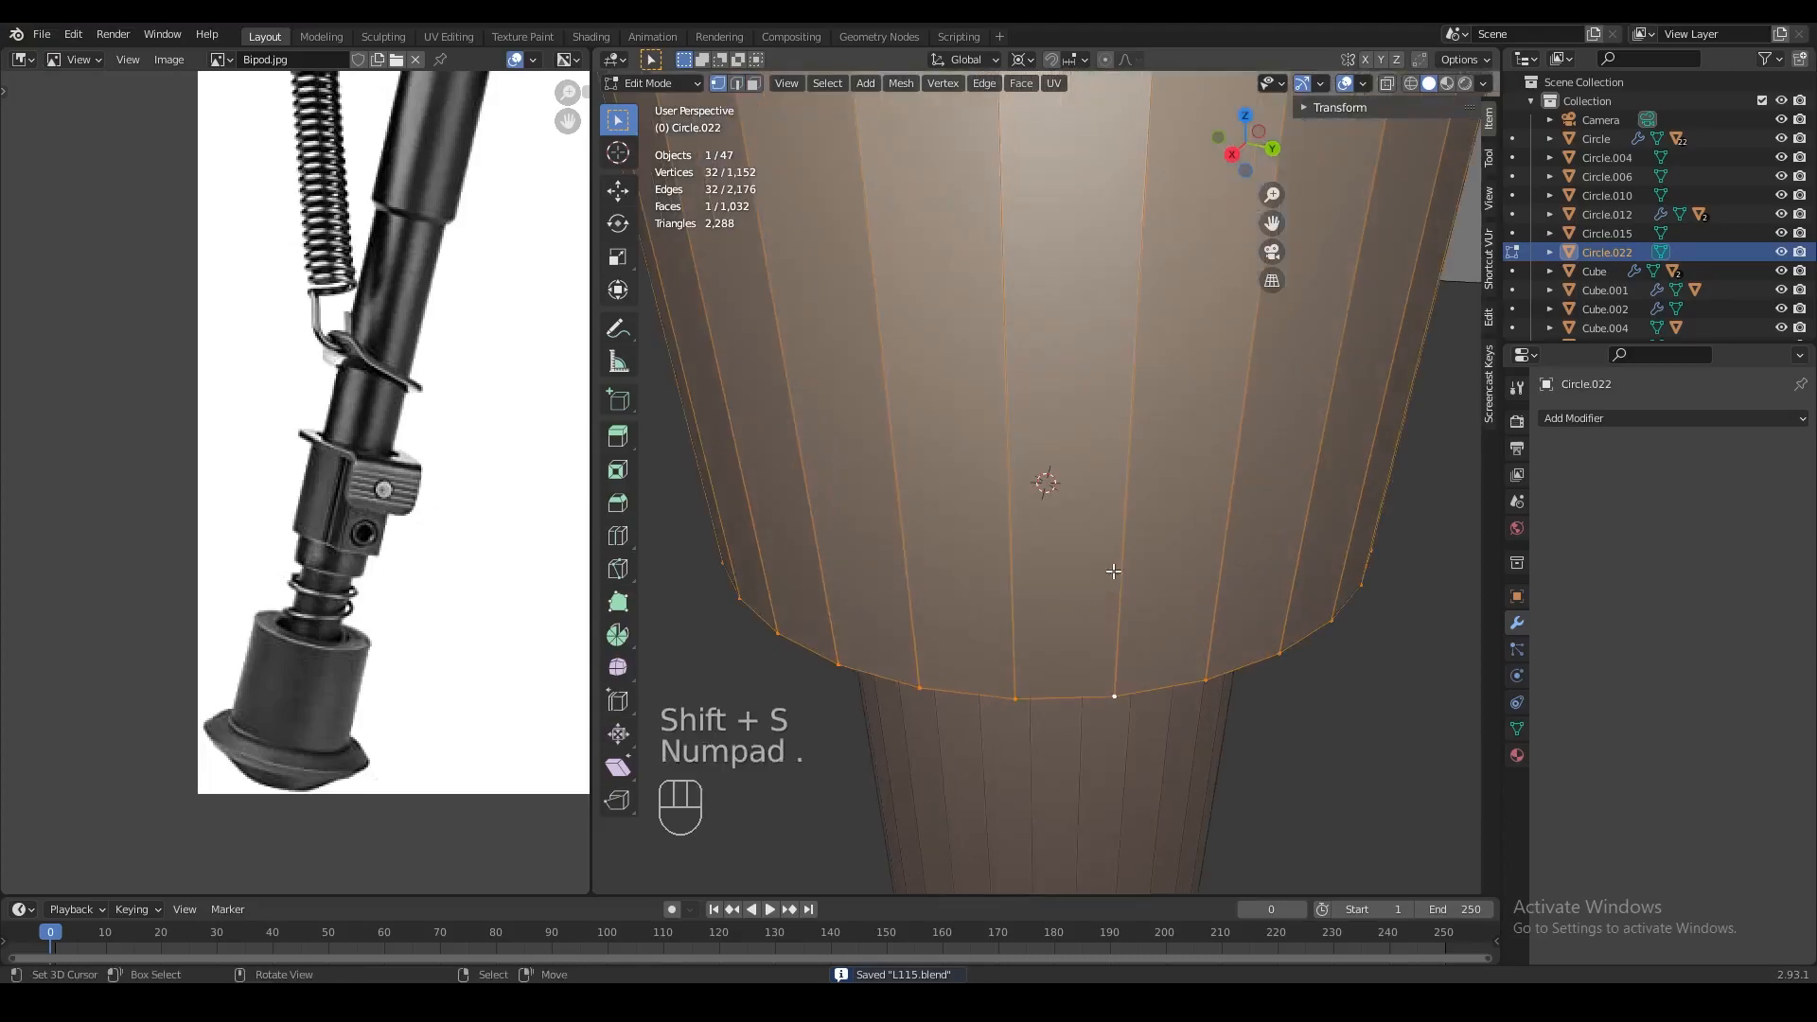
Add a plane at the 3D cursor and scale it to 0.1, shrinking it further to slightly wider than the tube
{"action": "key", "text": "Tab"}
{"action": "key", "text": "shift+a"}
{"action": "left_click", "coordinate": [1183, 542]}
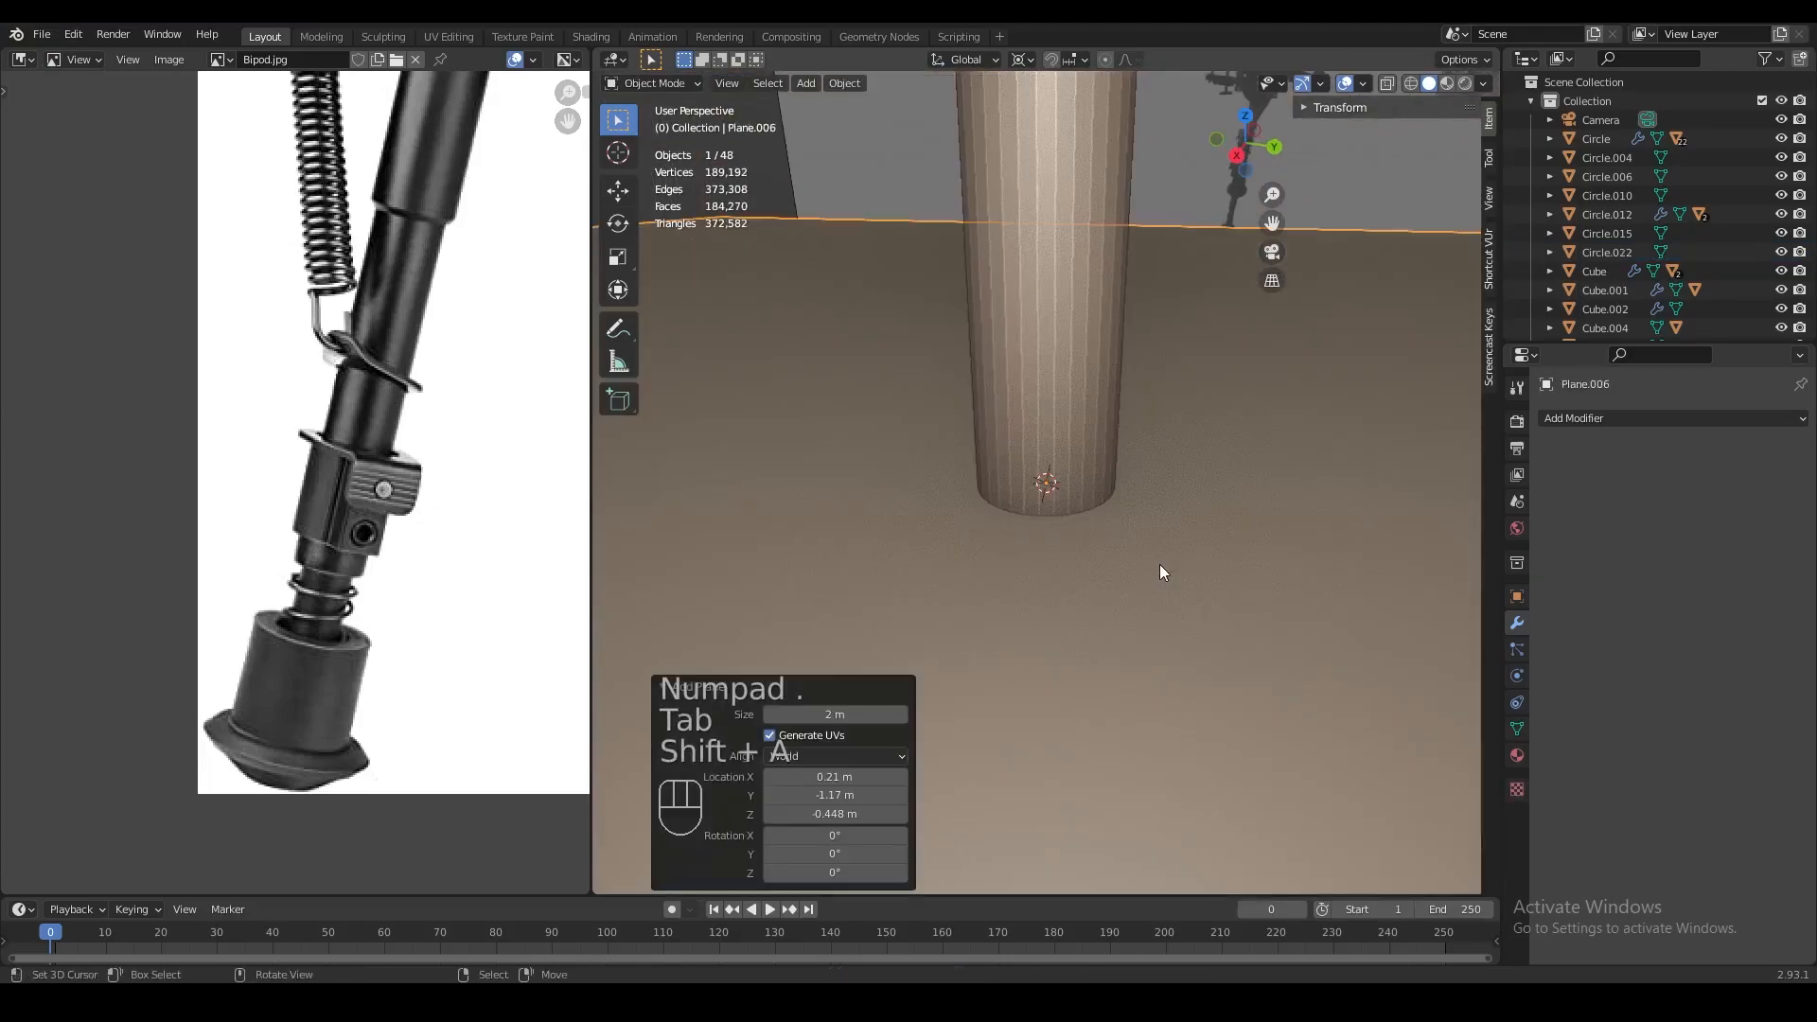
{"action": "key", "text": "Tab"}
{"action": "type", "text": "s.1"}
{"action": "key", "text": "Return"}
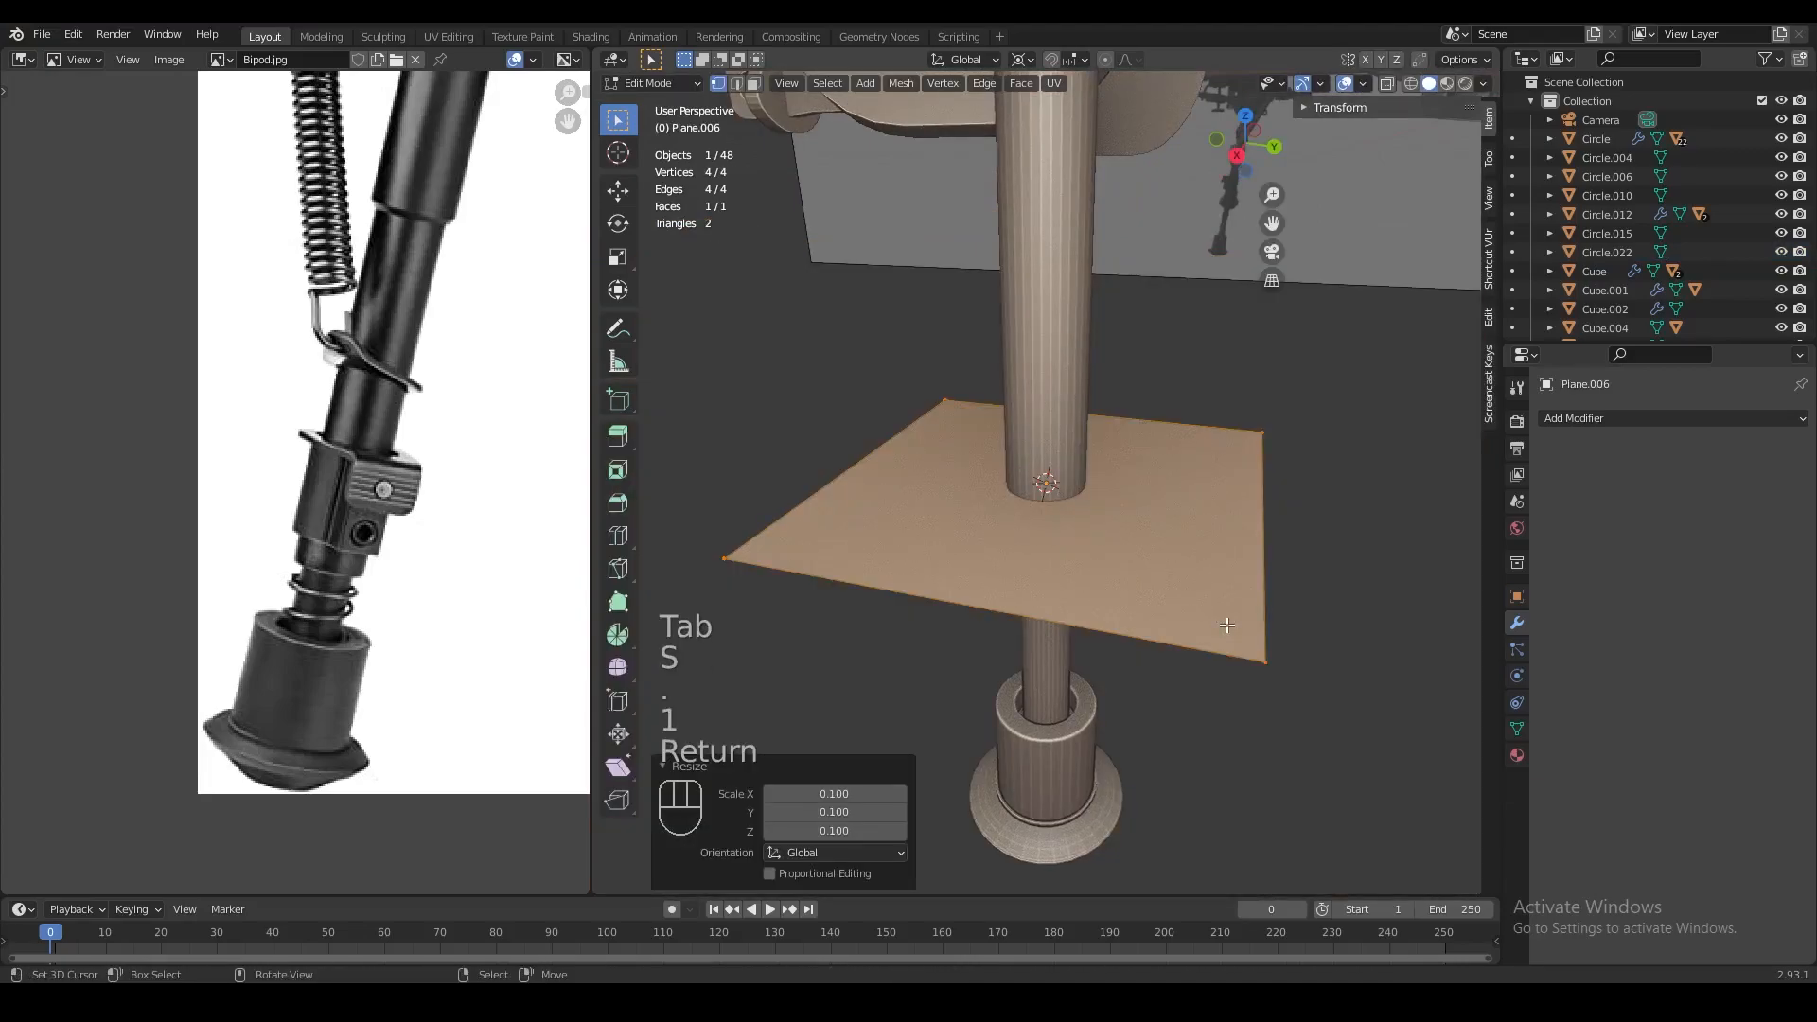
{"action": "key", "text": "s"}
{"action": "key", "text": "s"}
{"action": "left_click", "coordinate": [1185, 611]}
Raise the plane along Z to just above the wide tube's lower end and scale it to about 0.88
{"action": "key", "text": "g"}
{"action": "key", "text": "z"}
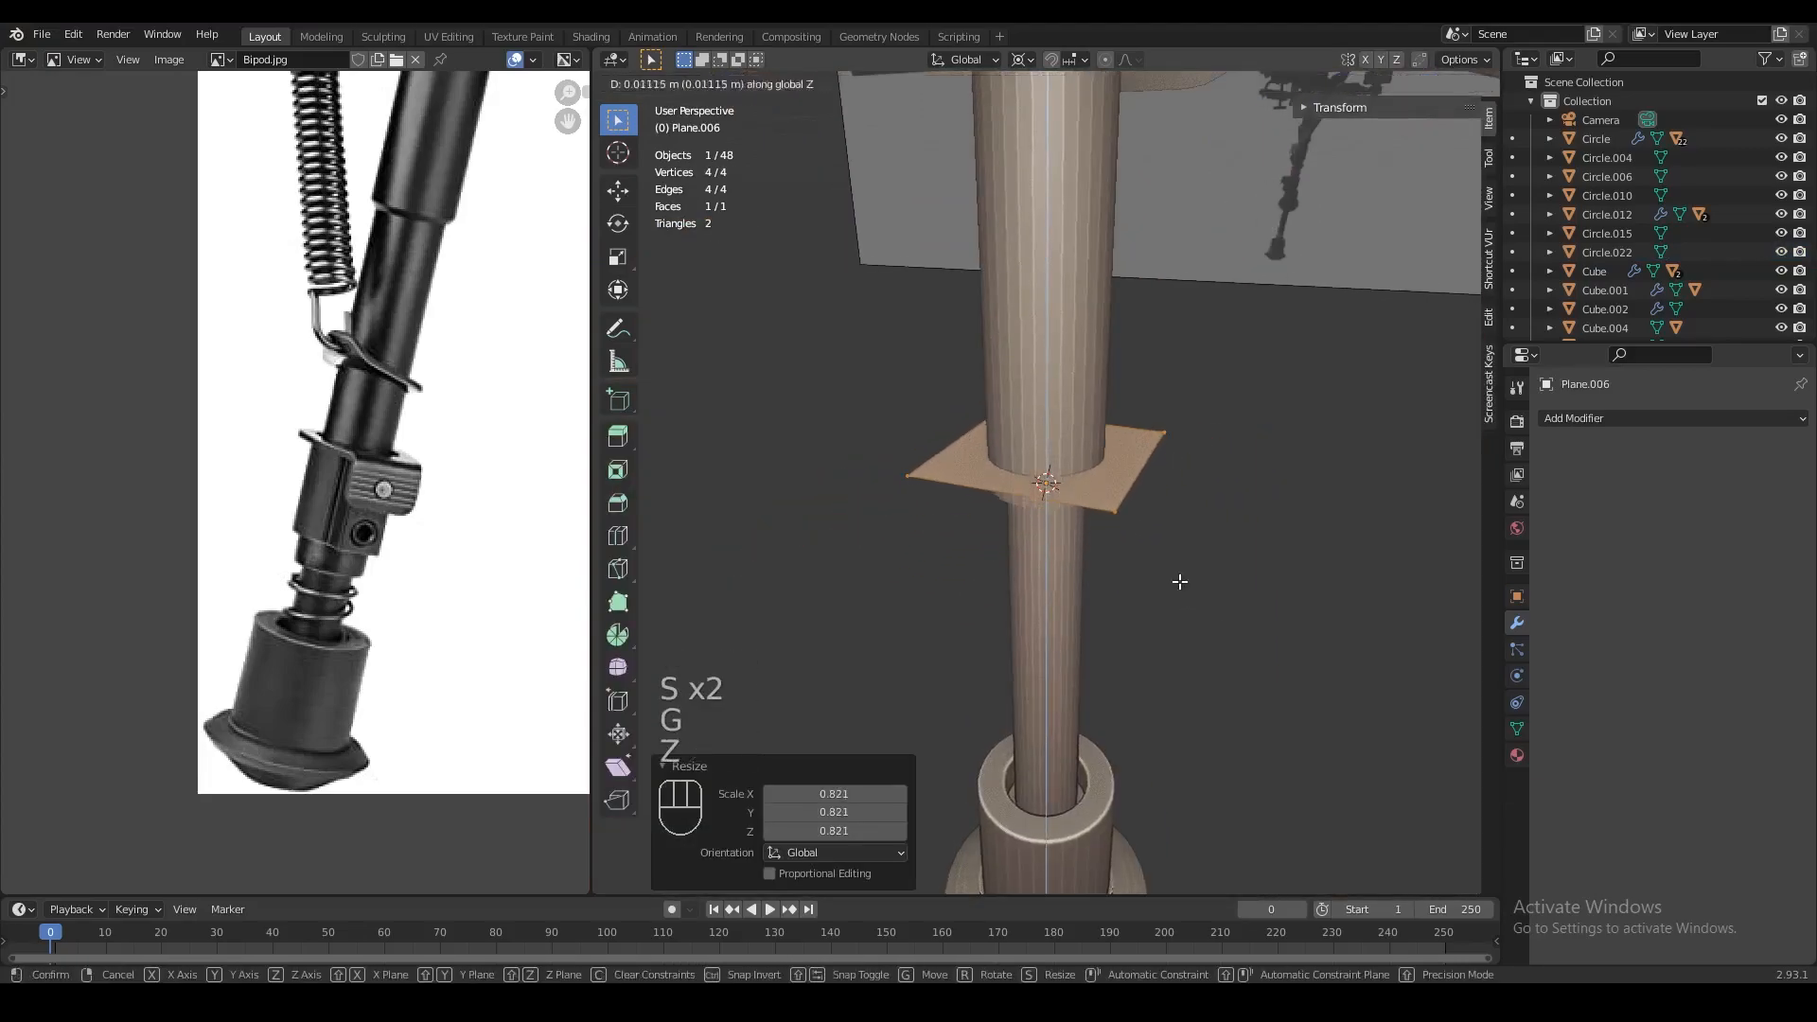
{"action": "left_click", "coordinate": [1176, 581]}
{"action": "key", "text": "Tab"}
{"action": "key", "text": "g"}
{"action": "key", "text": "z"}
{"action": "left_click", "coordinate": [1175, 606]}
{"action": "key", "text": "Tab"}
{"action": "key", "text": "s"}
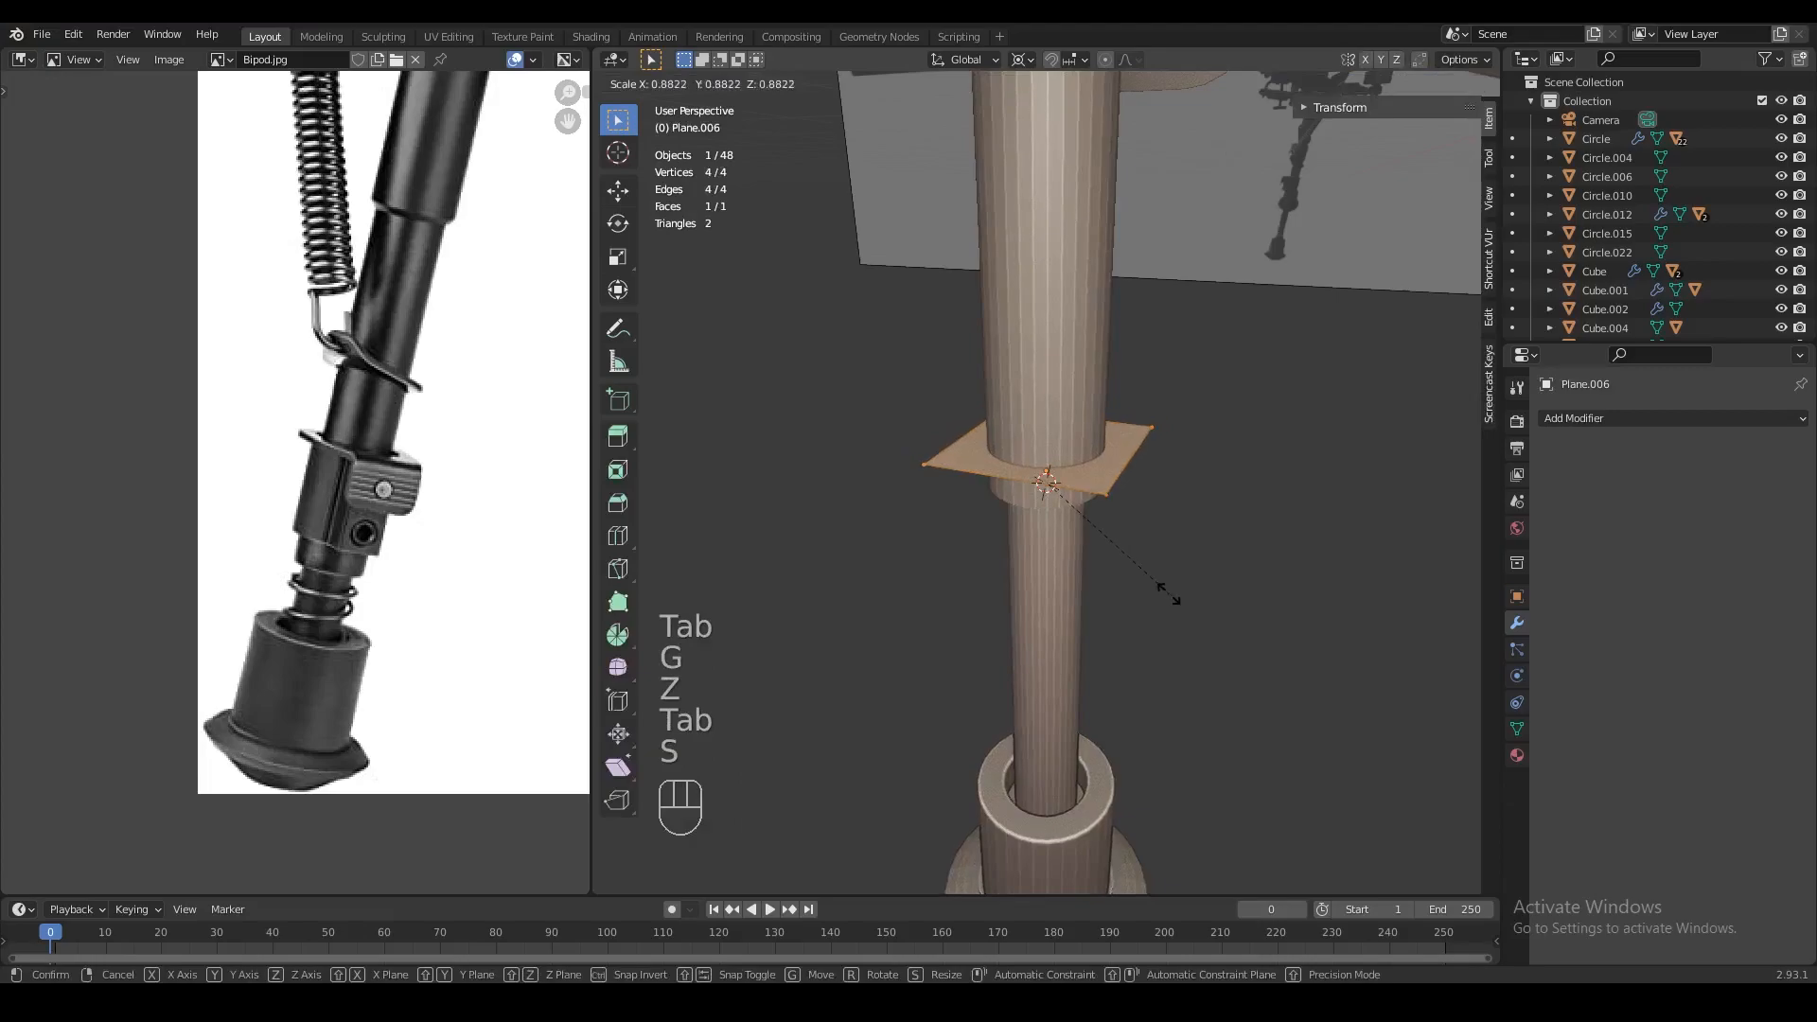
{"action": "left_click", "coordinate": [1164, 589]}
Add a Solidify modifier to the plane and set its thickness to 0.004 m
{"action": "key", "text": "Tab"}
{"action": "middle_click_drag", "start_coordinate": [1155, 600], "coordinate": [1185, 611]}
{"action": "key", "text": "Tab"}
{"action": "key", "text": "2"}
{"action": "right_click", "coordinate": [1135, 473]}
{"action": "key", "text": "Tab"}
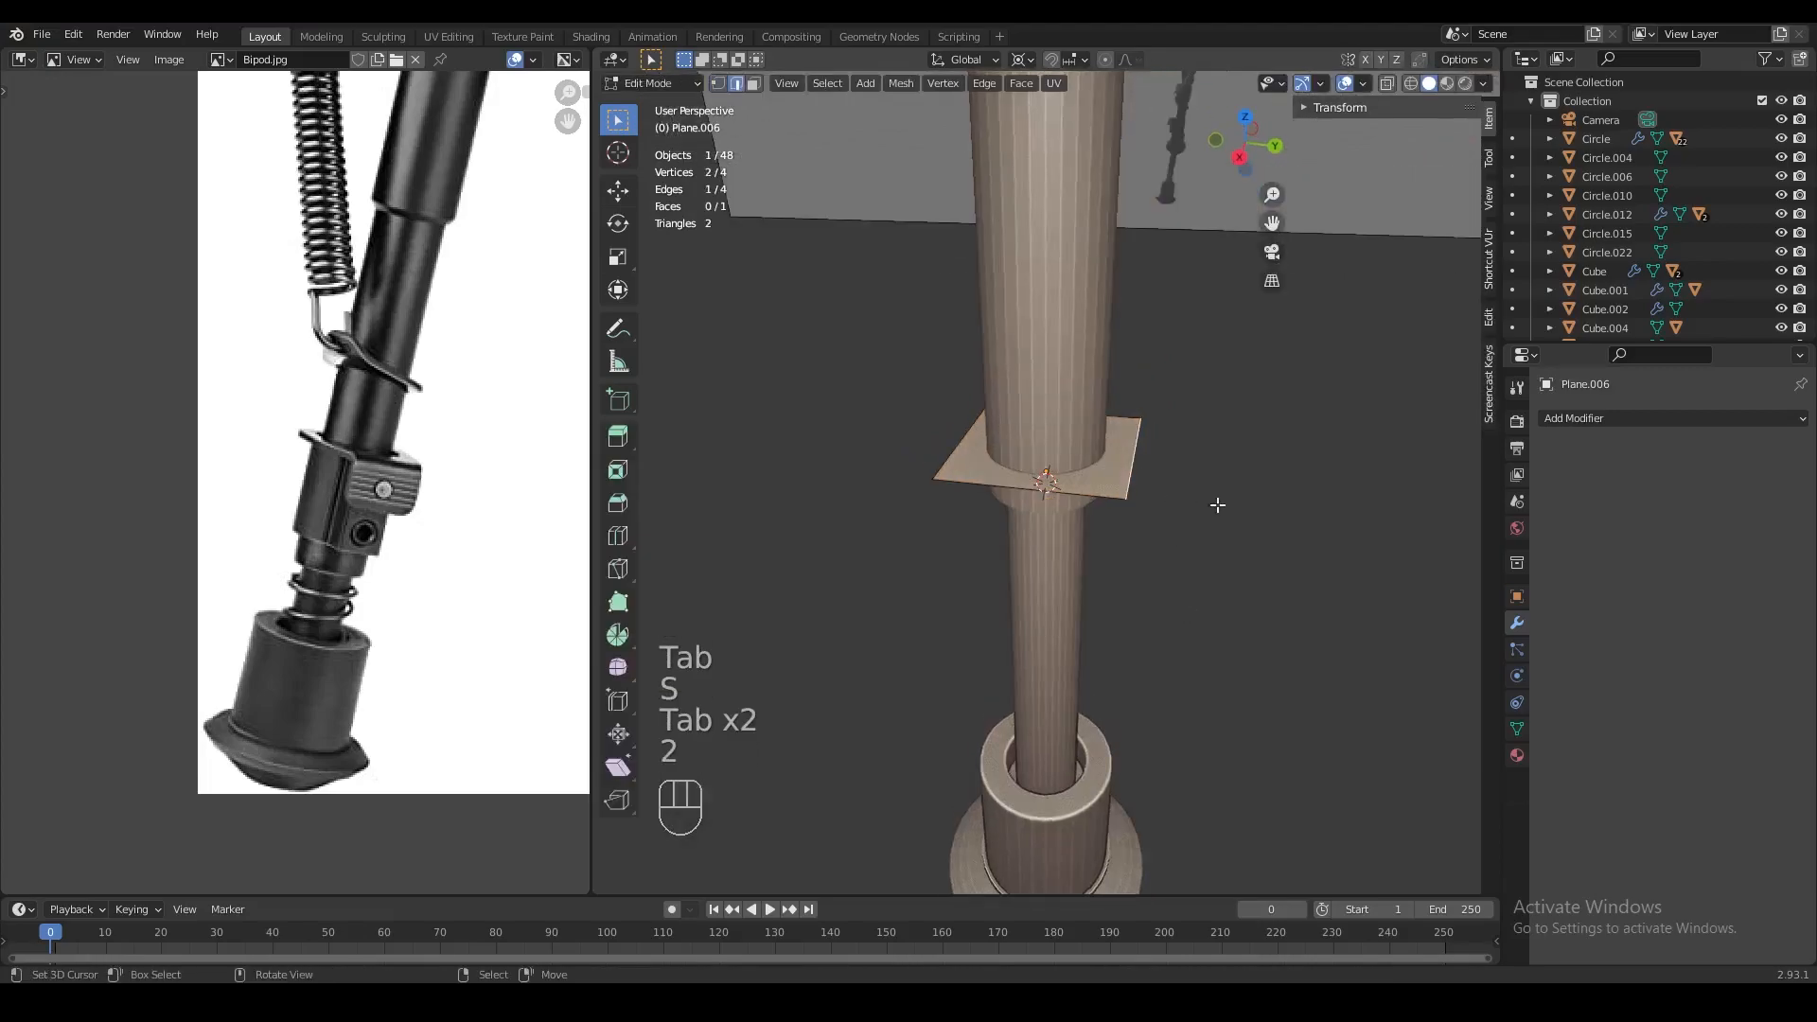
{"action": "left_click", "coordinate": [1581, 421]}
{"action": "left_click", "coordinate": [1432, 744]}
{"action": "middle_click_drag", "start_coordinate": [1395, 710], "coordinate": [1415, 696]}
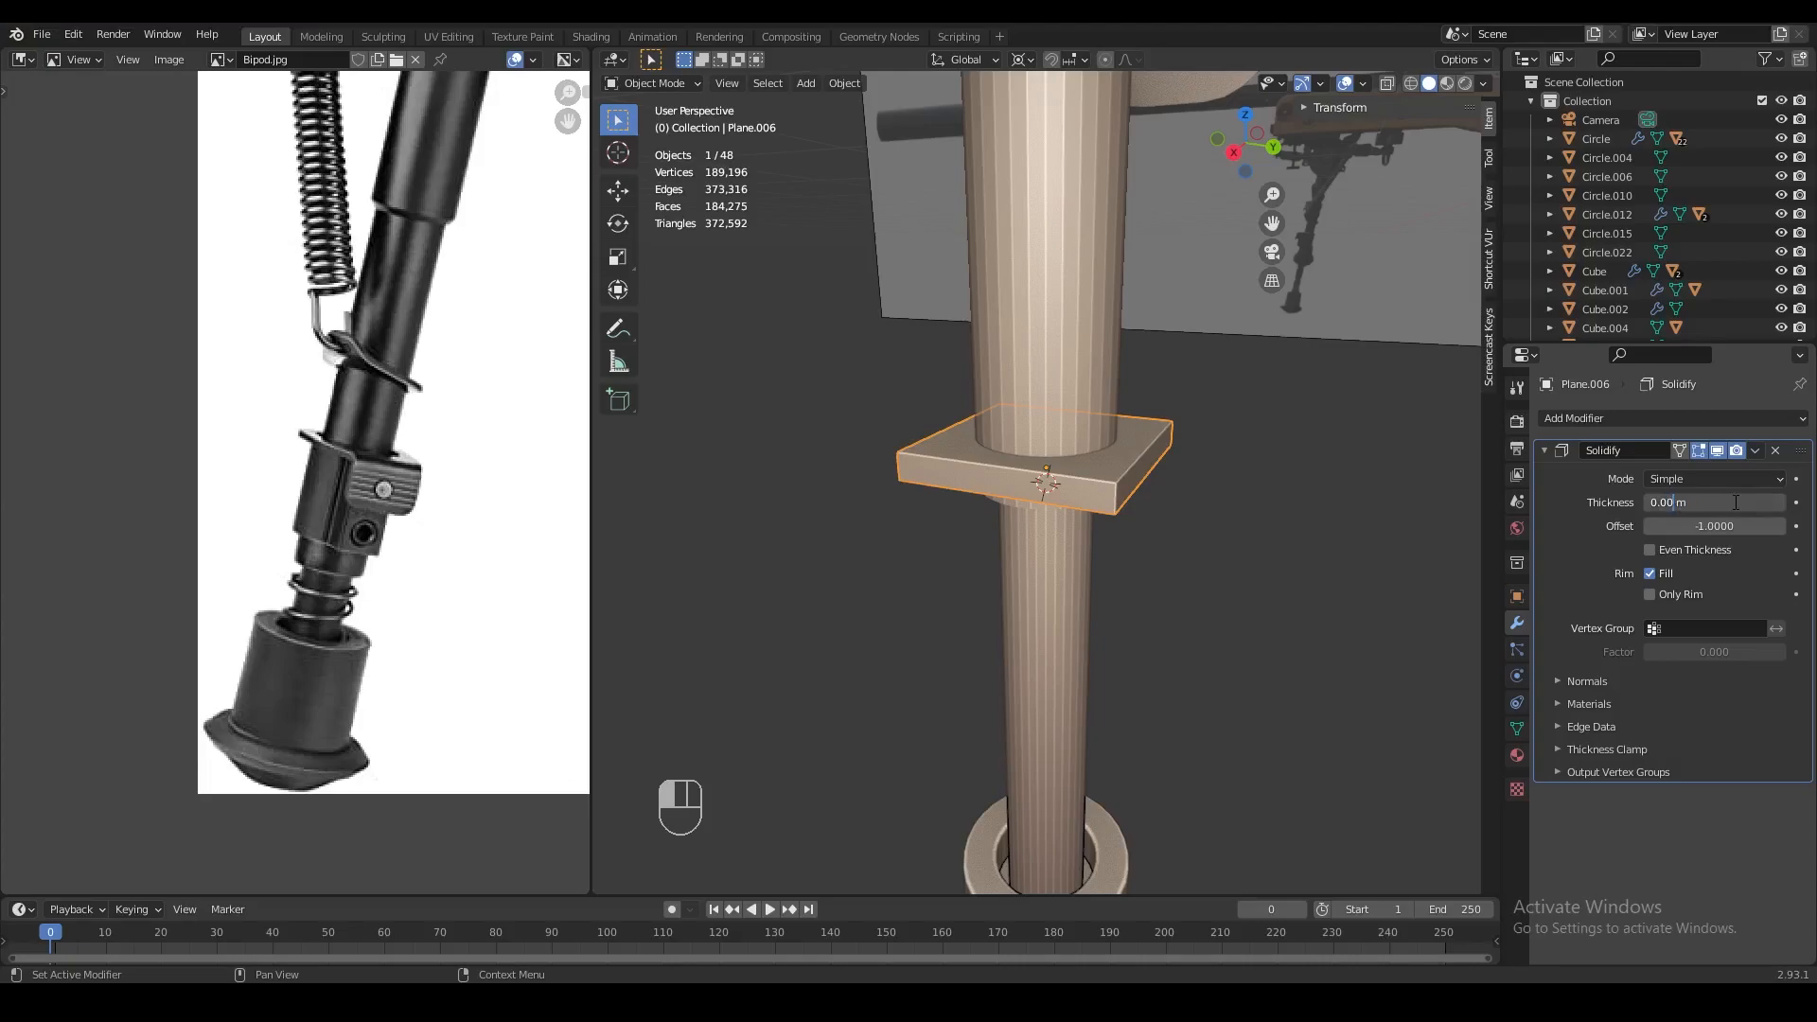
Move the plate's side edge about 0.0053 m outward along Y
{"action": "key", "text": "Tab"}
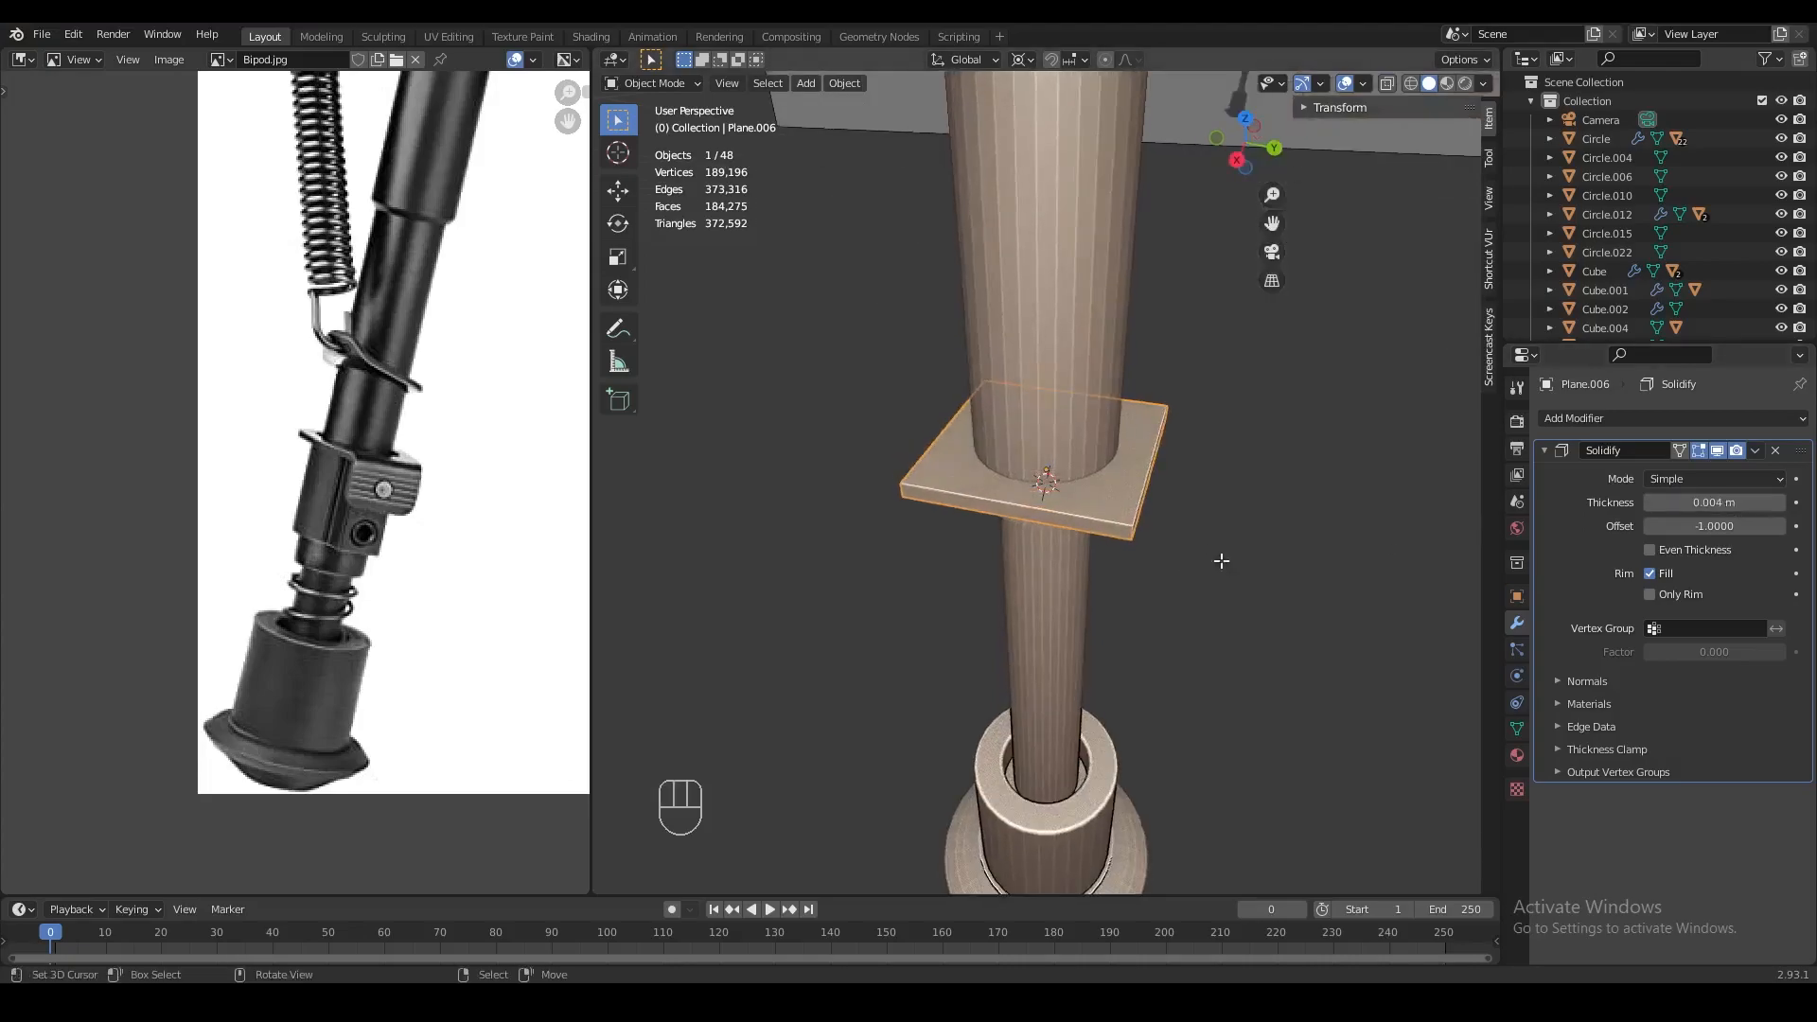
{"action": "key", "text": "2"}
{"action": "middle_click_drag", "start_coordinate": [1167, 478], "coordinate": [1164, 451]}
{"action": "scroll", "coordinate": [1164, 451], "scroll_direction": "down", "scroll_amount": 2}
{"action": "key", "text": "g"}
{"action": "key", "text": "x"}
{"action": "right_click", "coordinate": [1124, 466]}
{"action": "key", "text": "g"}
{"action": "key", "text": "y"}
{"action": "left_click", "coordinate": [1142, 477]}
Set the pivot to Median Point and extrude the plate's side edge about 0.02 m down along Z as a flange
{"action": "left_click", "coordinate": [1021, 59]}
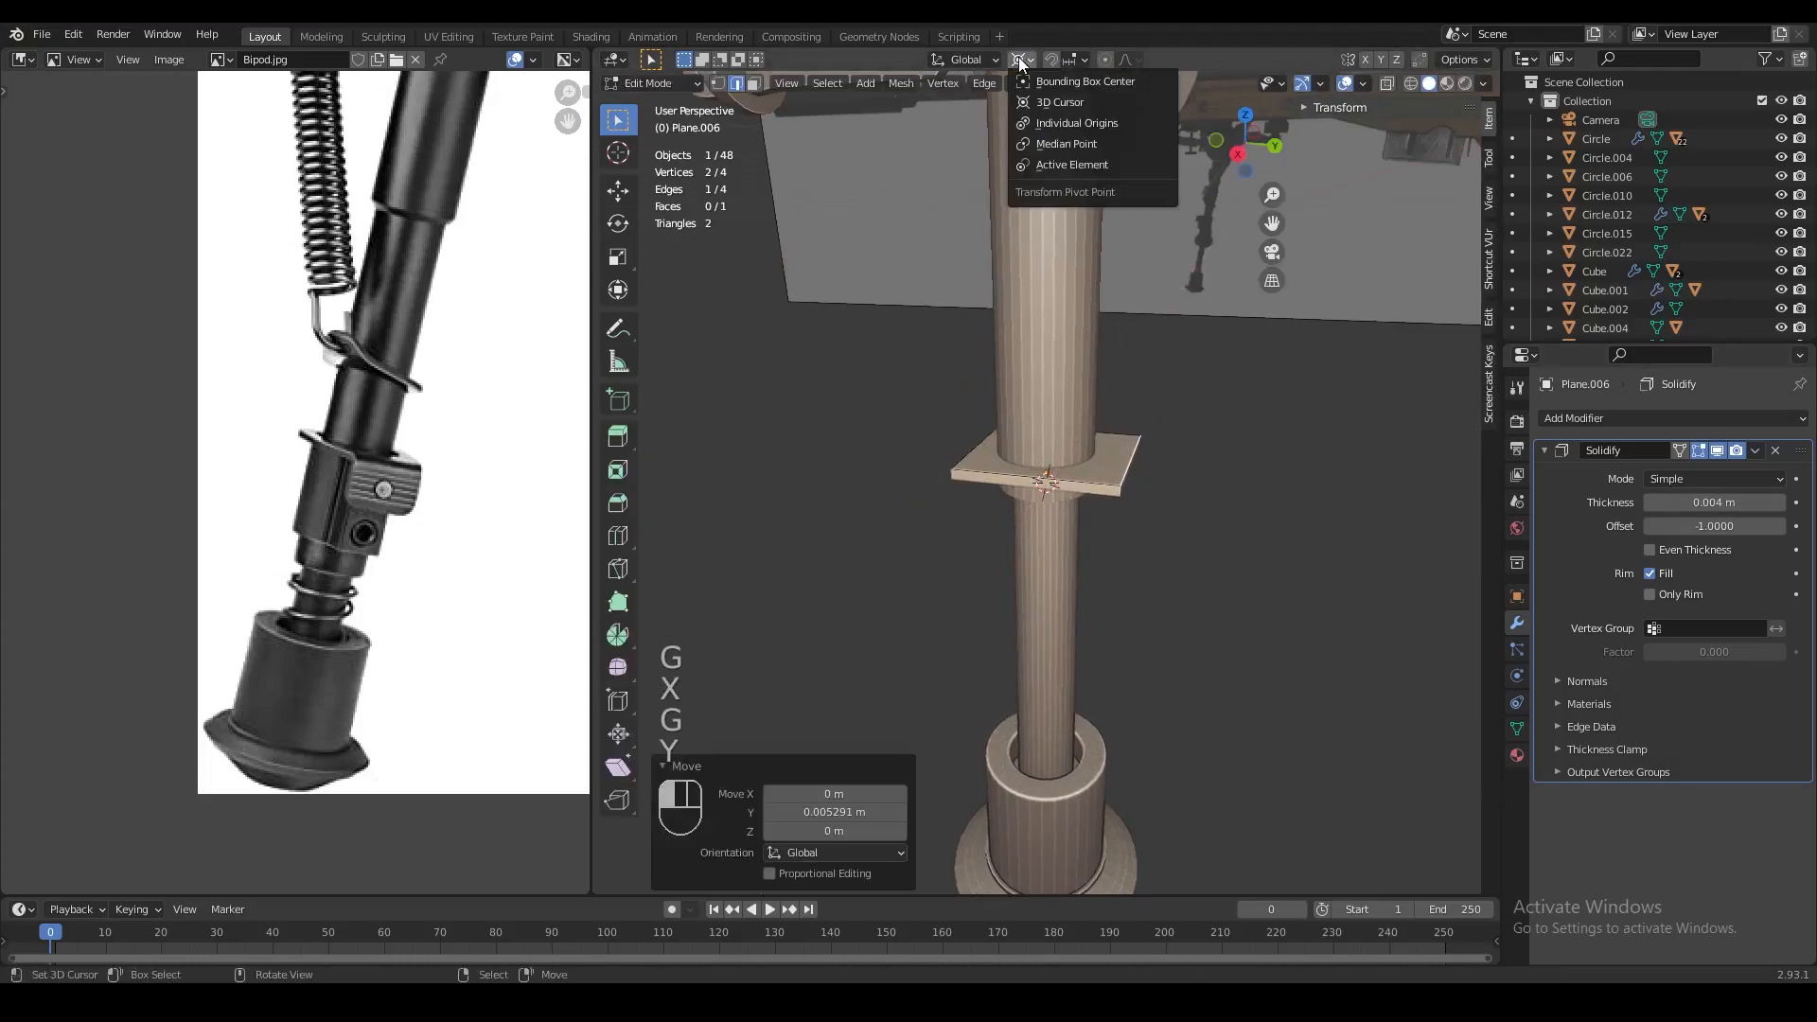
{"action": "left_click", "coordinate": [1038, 143]}
{"action": "middle_click_drag", "start_coordinate": [1197, 346], "coordinate": [1169, 341], "text": "shift"}
{"action": "key", "text": "e"}
{"action": "key", "text": "z"}
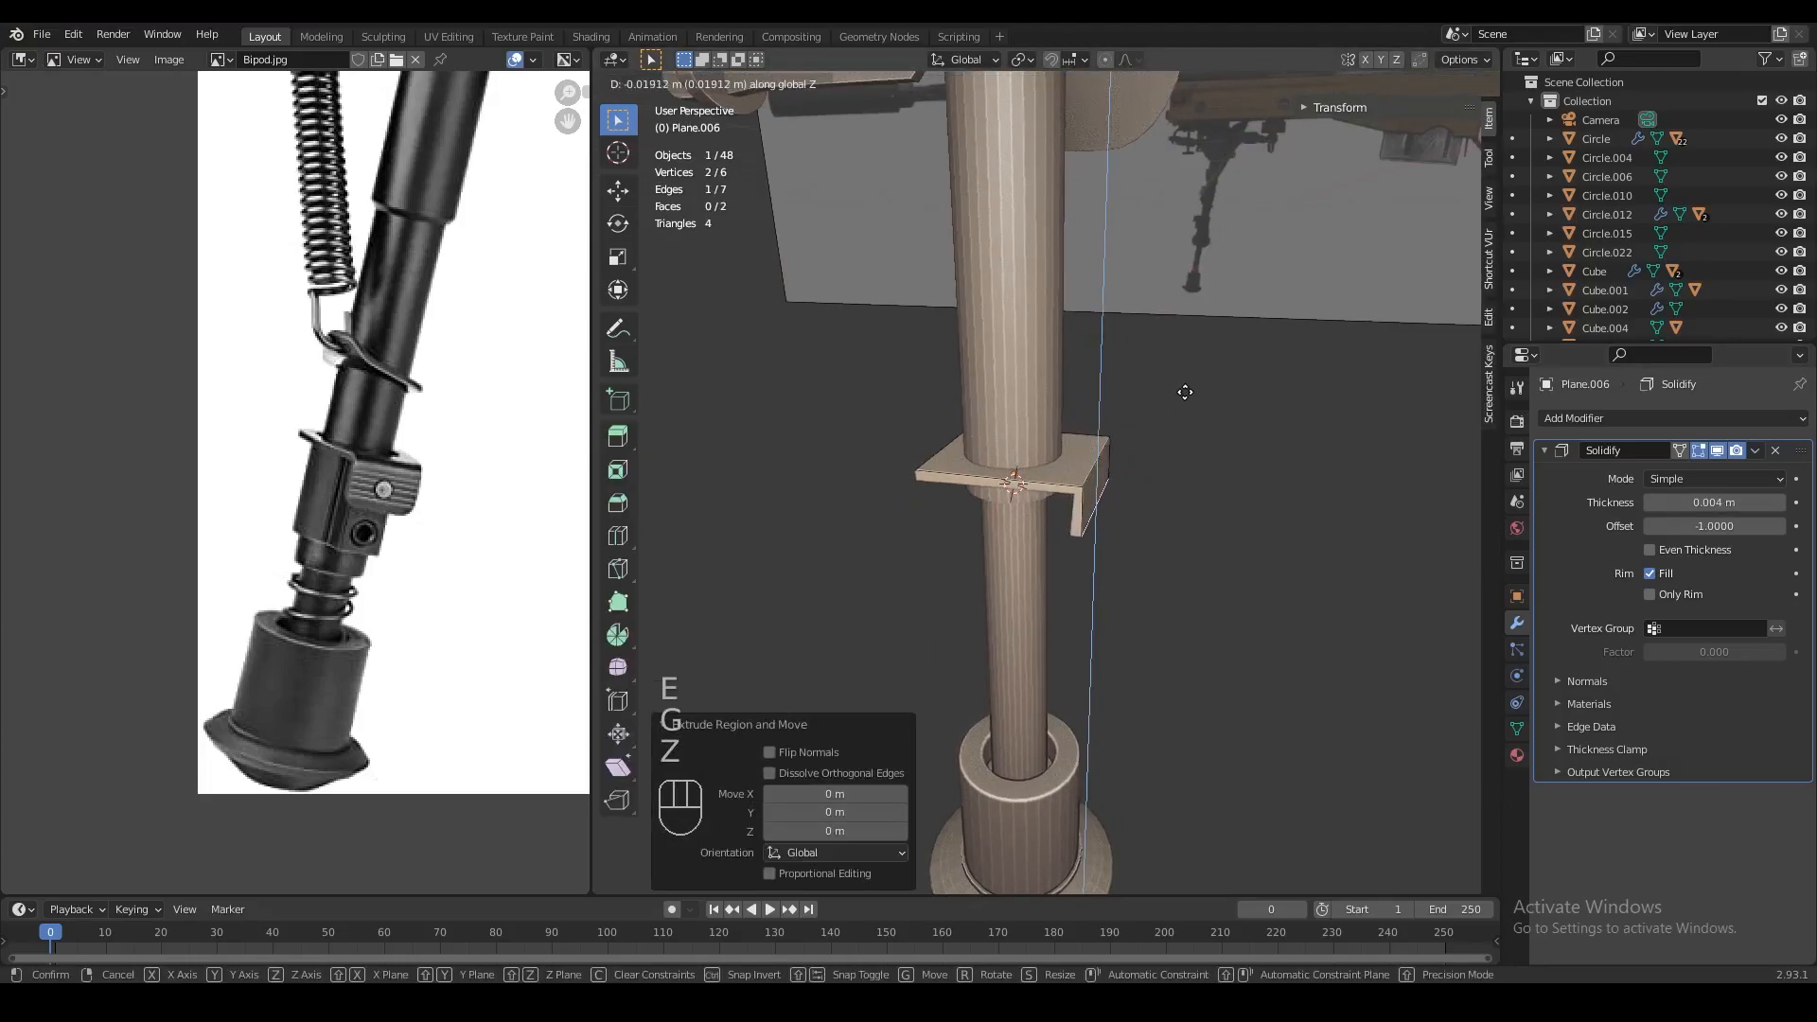
{"action": "left_click", "coordinate": [1185, 392]}
Enable Even Thickness in the Solidify modifier and lower the flange's bottom edge further along Z
{"action": "left_click", "coordinate": [1653, 549]}
{"action": "scroll", "coordinate": [1160, 491], "scroll_direction": "up", "scroll_amount": 1}
{"action": "middle_click_drag", "start_coordinate": [1160, 491], "coordinate": [1107, 483]}
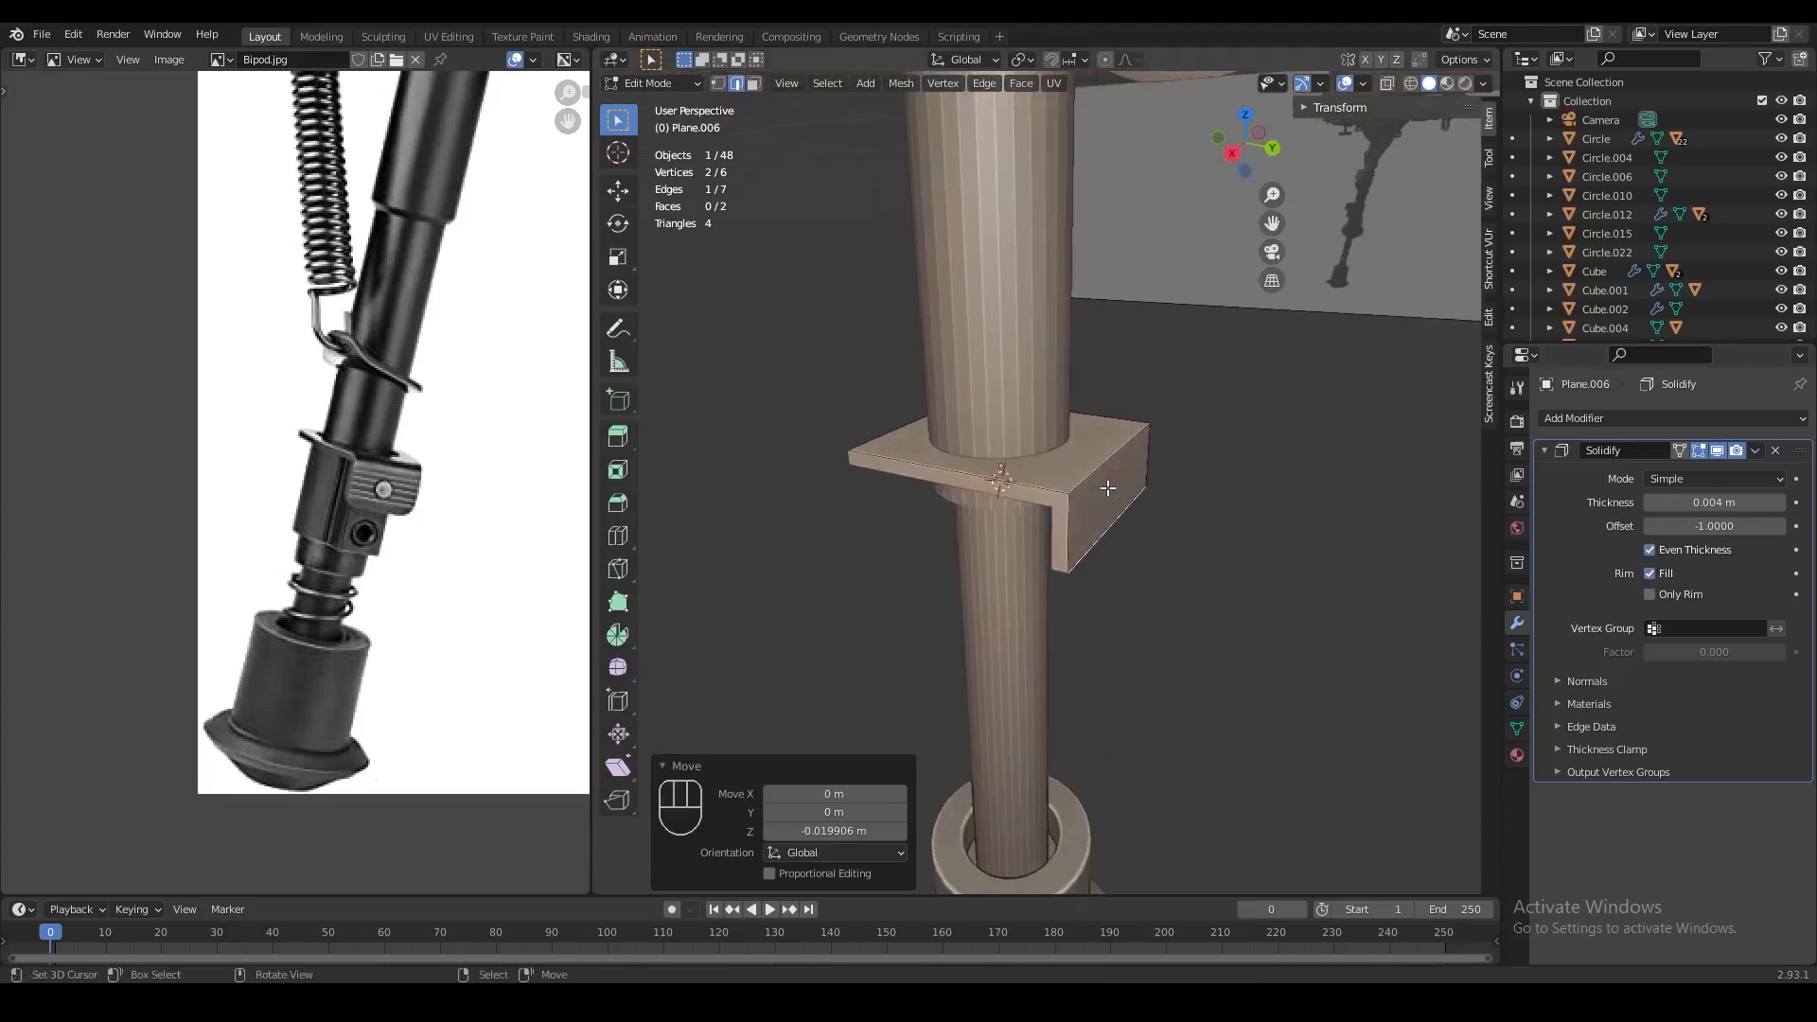
{"action": "scroll", "coordinate": [1109, 484], "scroll_direction": "up", "scroll_amount": 2}
{"action": "key", "text": "g"}
{"action": "key", "text": "z"}
{"action": "left_click", "coordinate": [1181, 529]}
Bevel the corner edge between plate and flange with three segments, 0.0144 m wide
{"action": "key", "text": "2"}
{"action": "key", "text": "ctrl+b"}
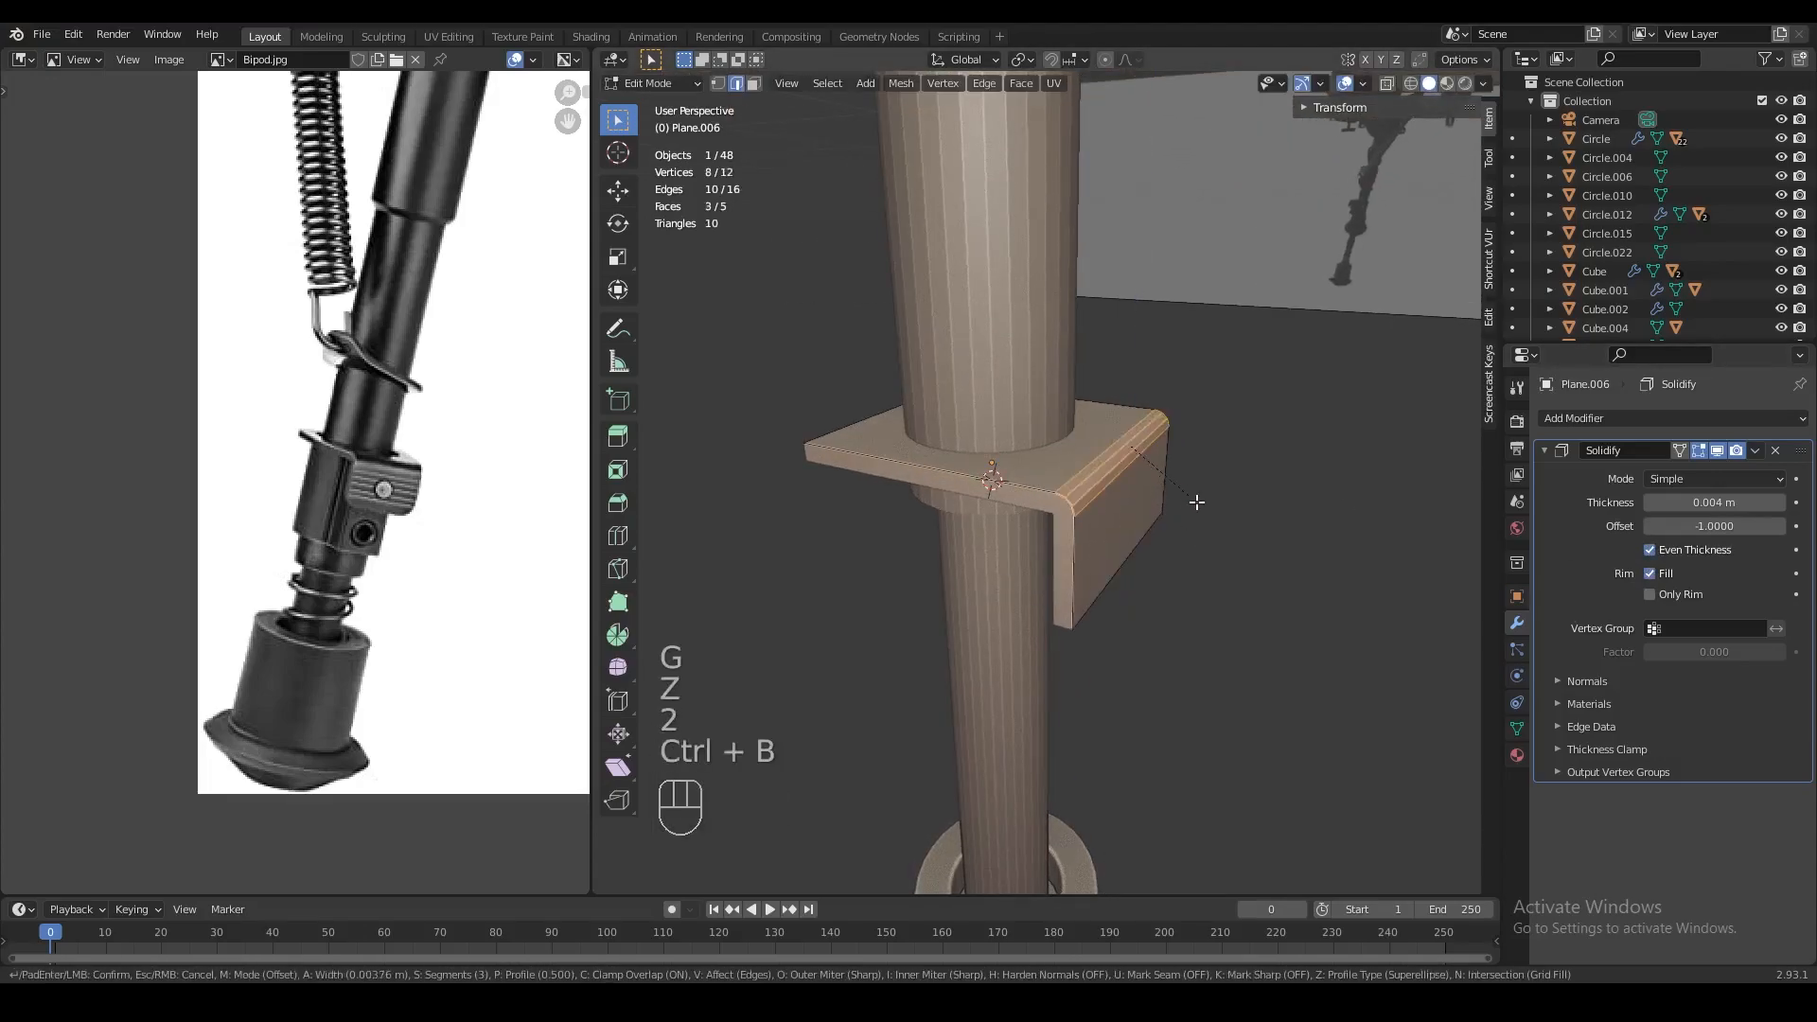
{"action": "left_click", "coordinate": [1229, 528]}
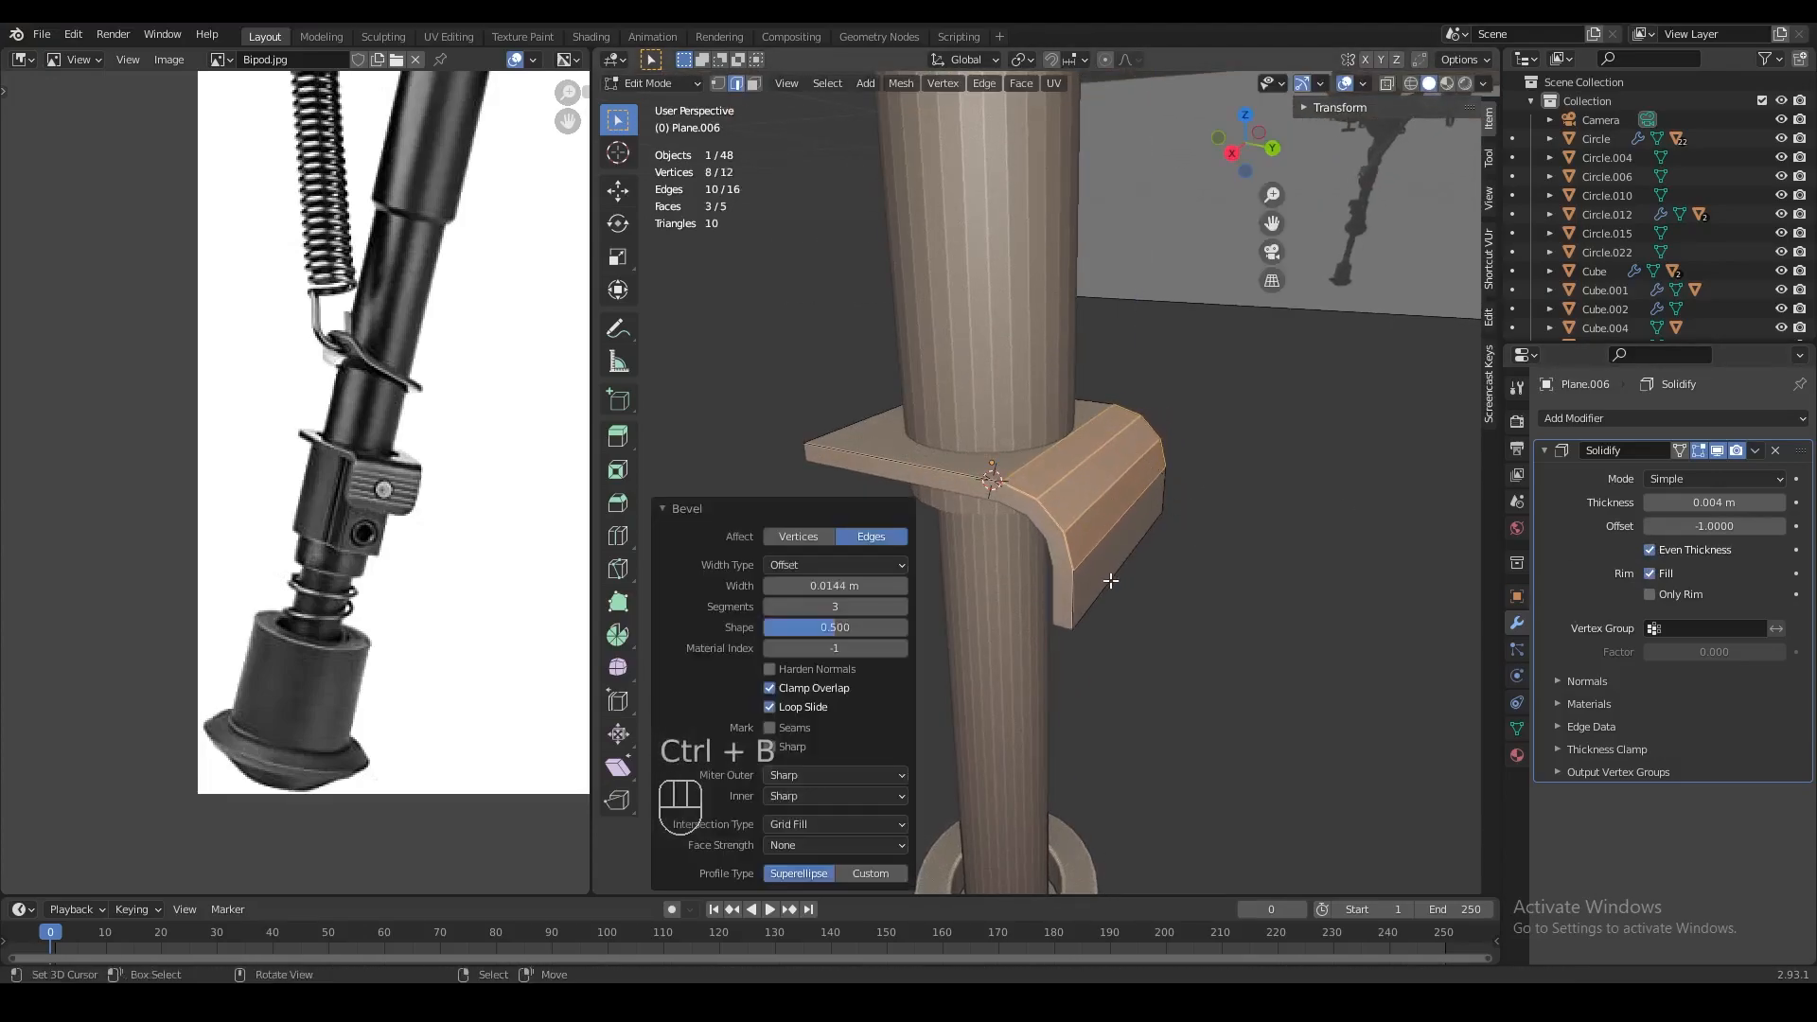
Move the rounded flange farther out from the tube along Y and select the plate's opposite corner vertex
{"action": "key", "text": "1"}
{"action": "key", "text": "g"}
{"action": "key", "text": "y"}
{"action": "left_click", "coordinate": [1170, 558]}
{"action": "right_click", "coordinate": [791, 478]}
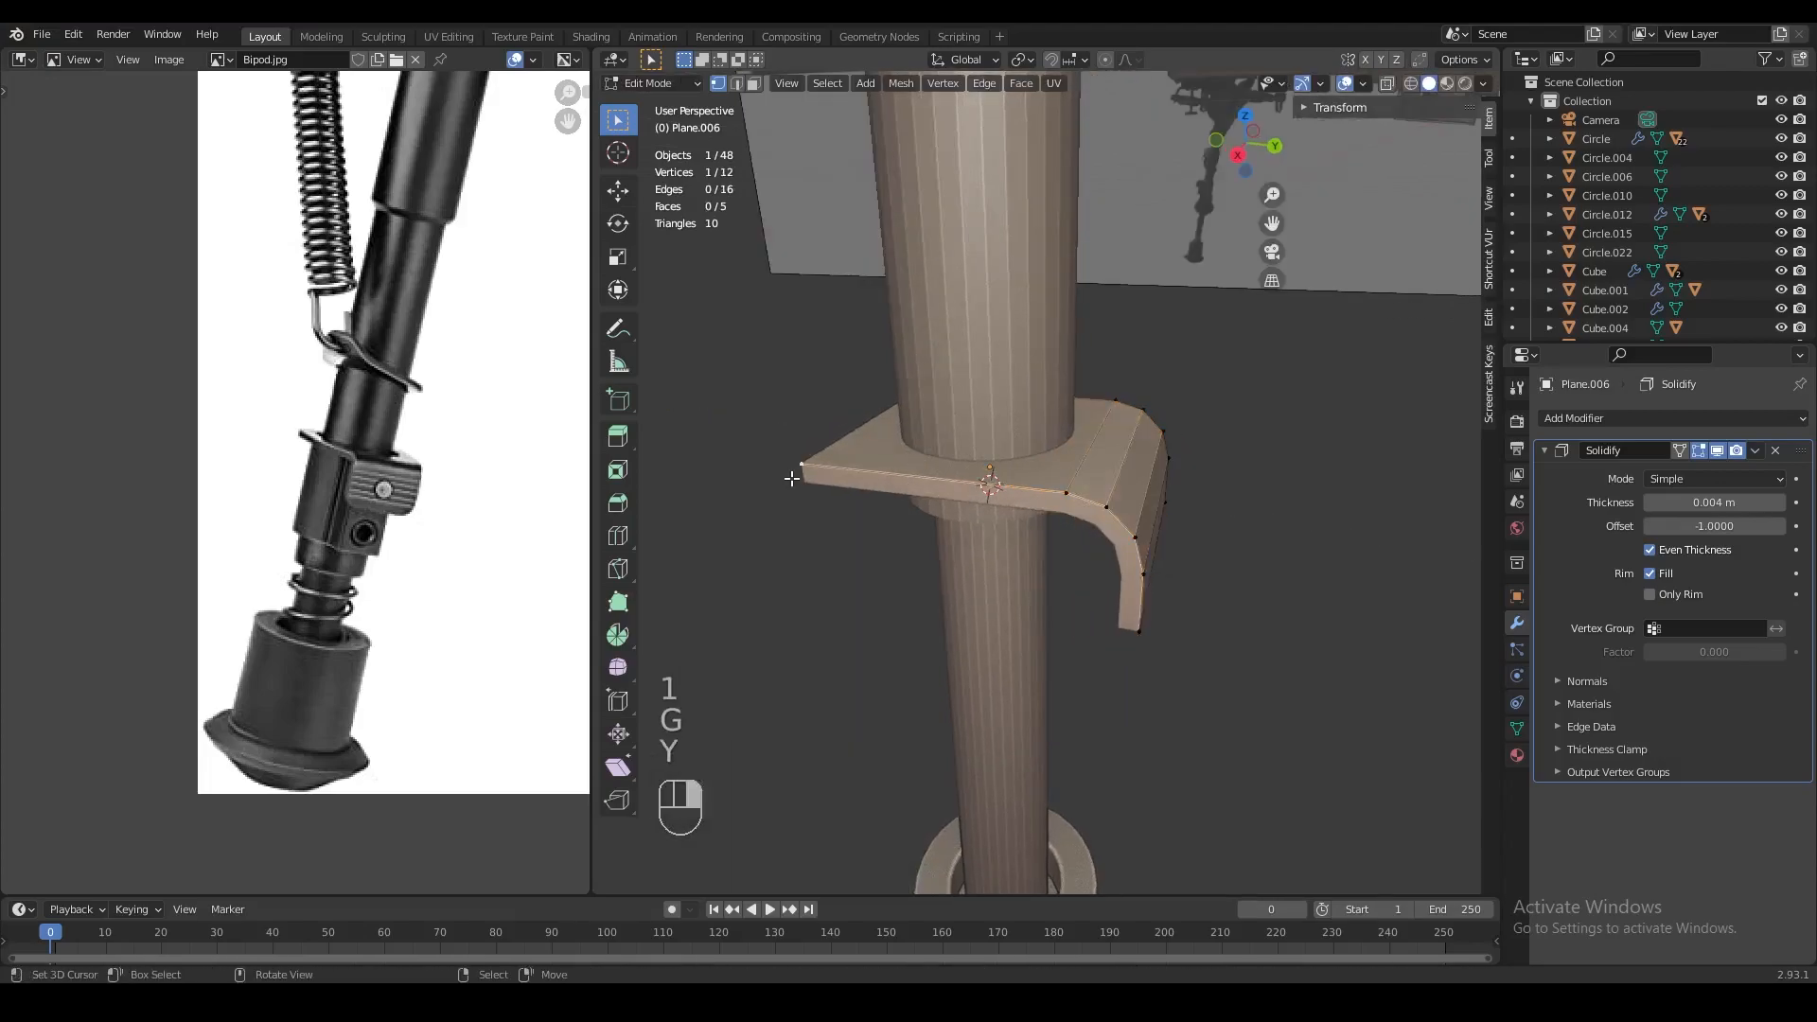
Bevel the plate's remaining corner vertices, including the flange's lower ones, with three segments, 0.02 m wide
{"action": "key", "text": "z"}
{"action": "right_click", "coordinate": [925, 389], "text": "shift"}
{"action": "middle_click_drag", "start_coordinate": [1092, 487], "coordinate": [1068, 439]}
{"action": "key", "text": "z"}
{"action": "right_click", "coordinate": [1119, 572], "text": "shift"}
{"action": "key", "text": "z"}
{"action": "key", "text": "z"}
{"action": "middle_click_drag", "start_coordinate": [1217, 564], "coordinate": [1253, 572]}
{"action": "key", "text": "ctrl+b"}
{"action": "right_click", "coordinate": [1205, 532]}
{"action": "key", "text": "z"}
{"action": "key", "text": "ctrl+b"}
{"action": "left_click", "coordinate": [1253, 572]}
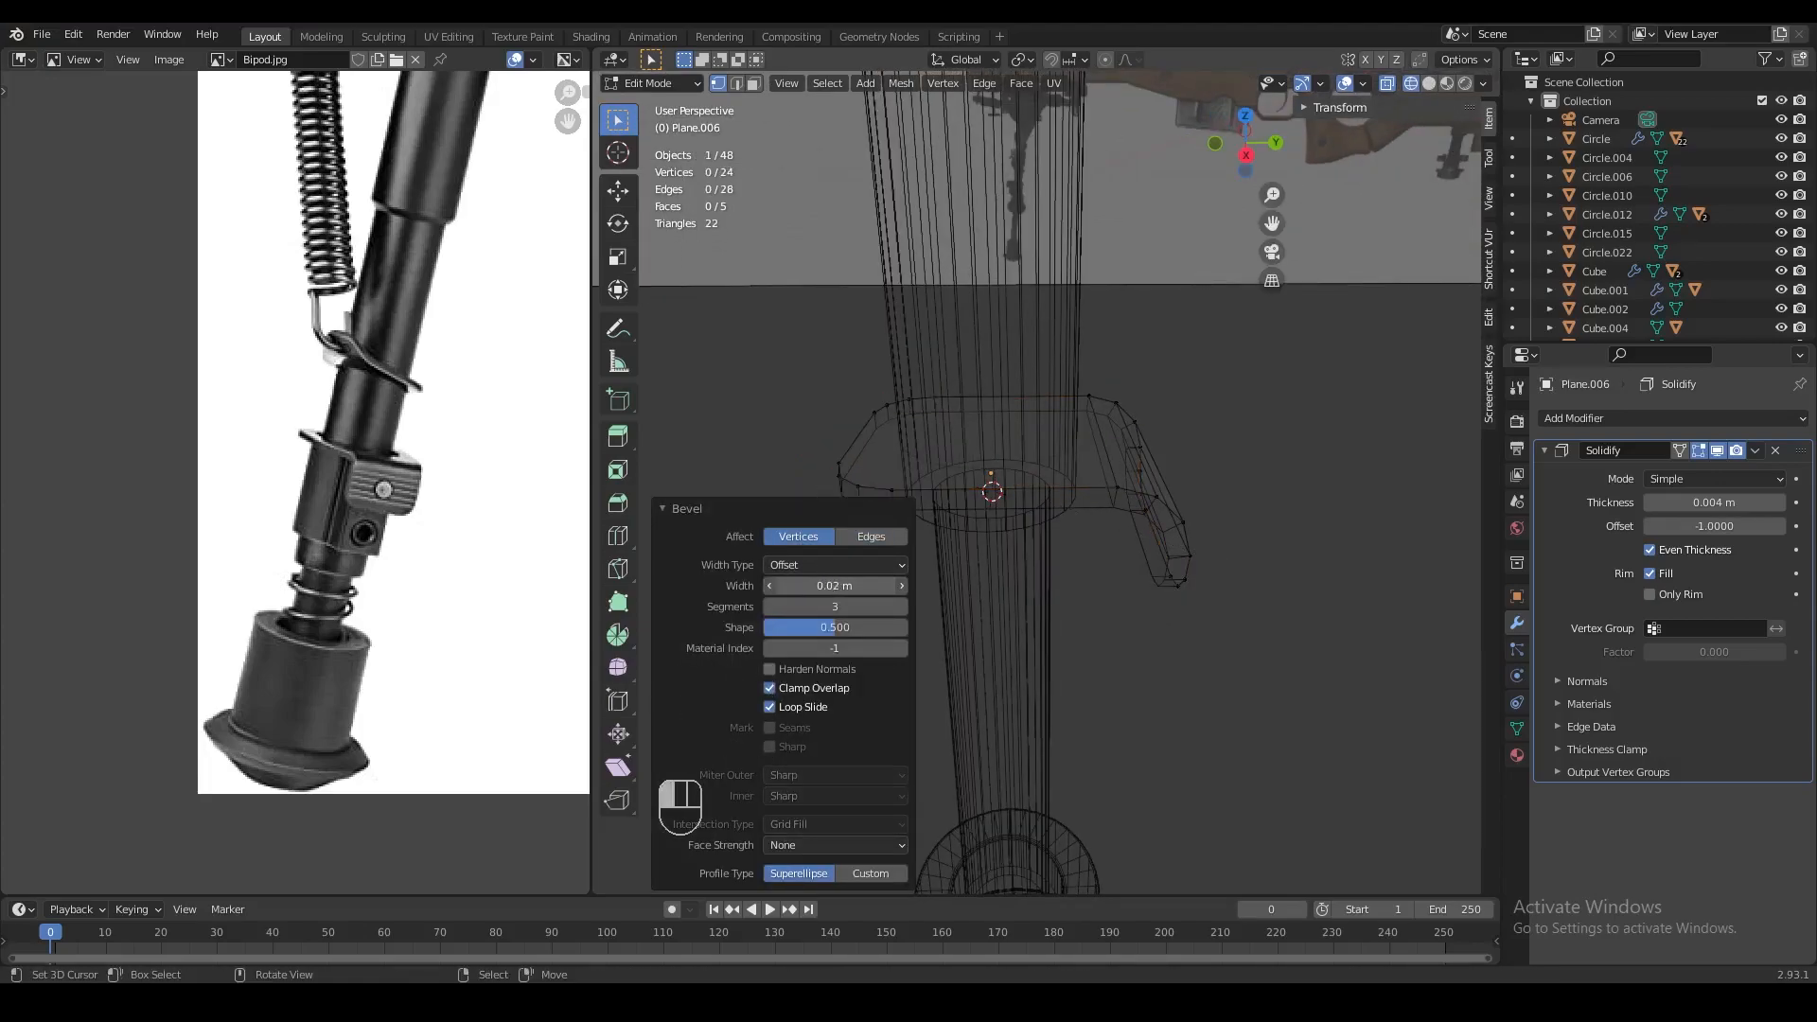
{"action": "middle_click_drag", "start_coordinate": [1195, 578], "coordinate": [1049, 524]}
{"action": "key", "text": "z"}
{"action": "key", "text": "Tab"}
{"action": "key", "text": "Tab"}
{"action": "key", "text": "Tab"}
{"action": "scroll", "coordinate": [379, 505], "scroll_direction": "up", "scroll_amount": 2}
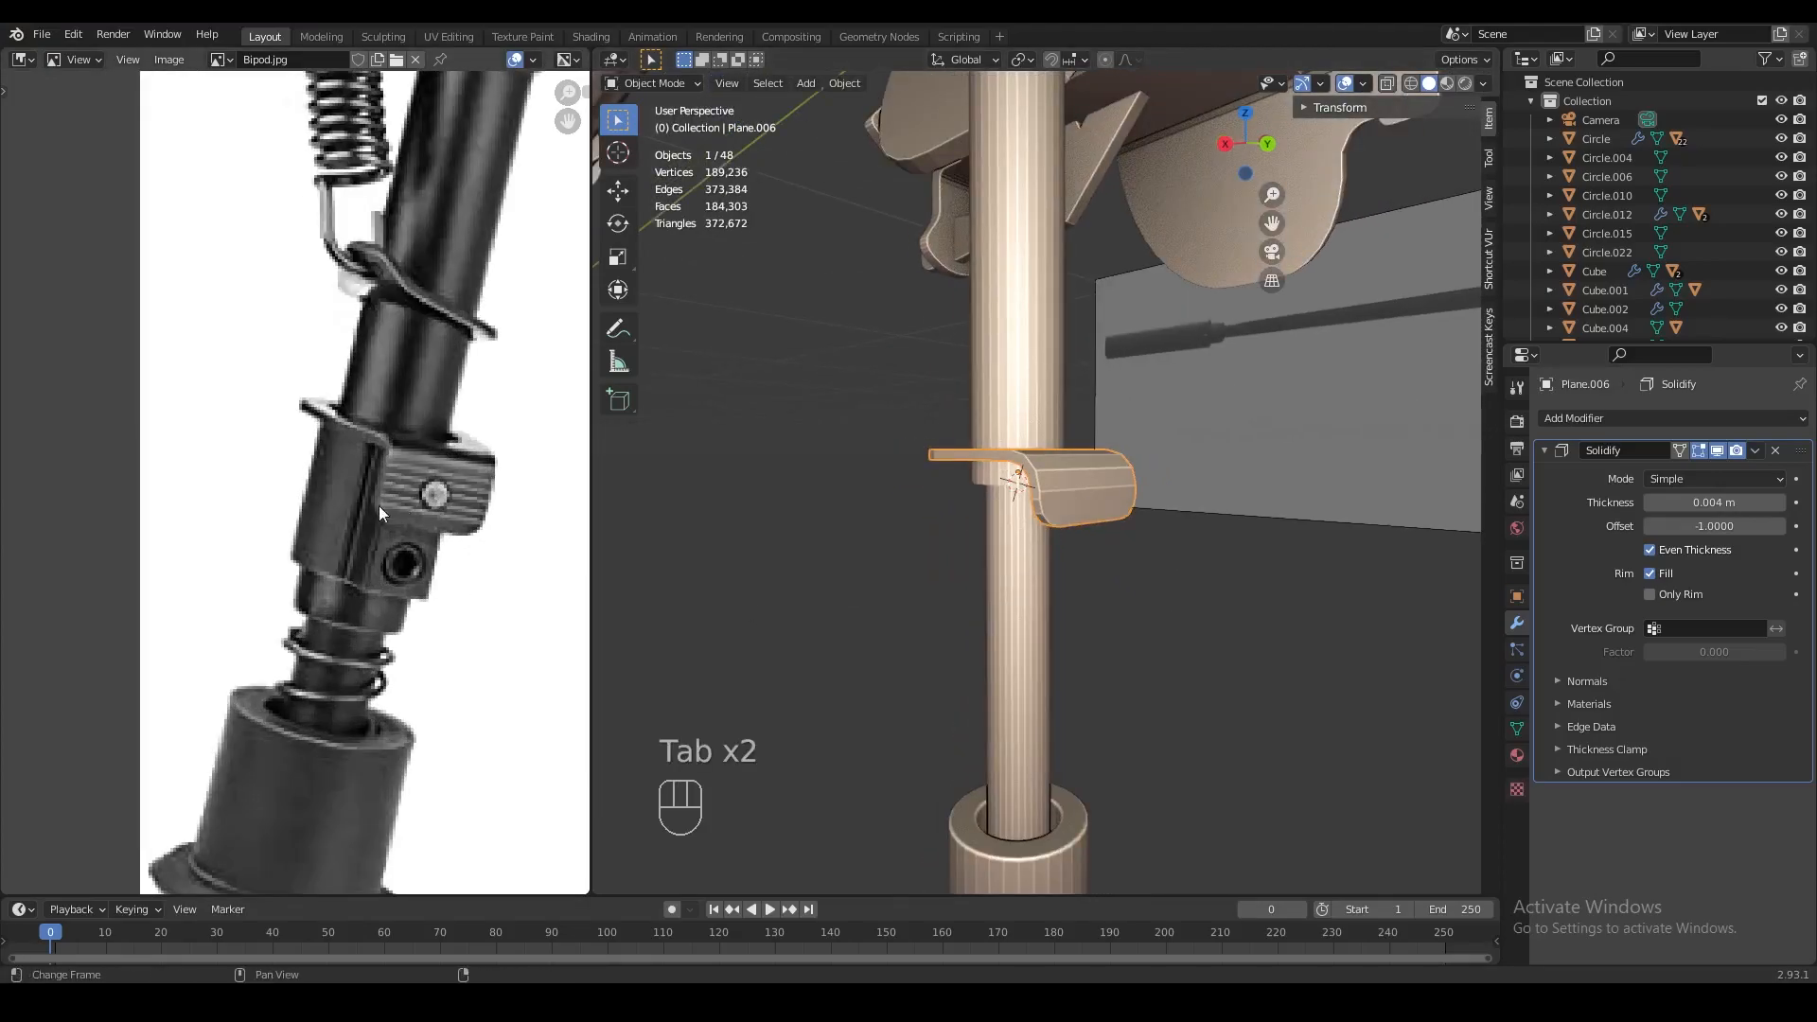
Move the bent plate up along Z so it sits well above the thicker tube's lower end
{"action": "middle_click_drag", "start_coordinate": [937, 521], "coordinate": [1083, 460]}
{"action": "key", "text": "Tab"}
{"action": "scroll", "coordinate": [1050, 525], "scroll_direction": "up", "scroll_amount": 2}
{"action": "key", "text": "Tab"}
{"action": "right_click", "coordinate": [1083, 460]}
{"action": "key", "text": "g"}
{"action": "key", "text": "z"}
{"action": "right_click", "coordinate": [1083, 460]}
{"action": "left_click", "coordinate": [1083, 460]}
{"action": "key", "text": "g"}
{"action": "key", "text": "z"}
{"action": "left_click", "coordinate": [1079, 324]}
{"action": "key", "text": "Tab"}
{"action": "key", "text": "3"}
{"action": "middle_click_drag", "start_coordinate": [1060, 378], "coordinate": [1012, 467]}
{"action": "scroll", "coordinate": [1011, 468], "scroll_direction": "up", "scroll_amount": 2}
{"action": "key", "text": "Tab"}
{"action": "key", "text": "Tab"}
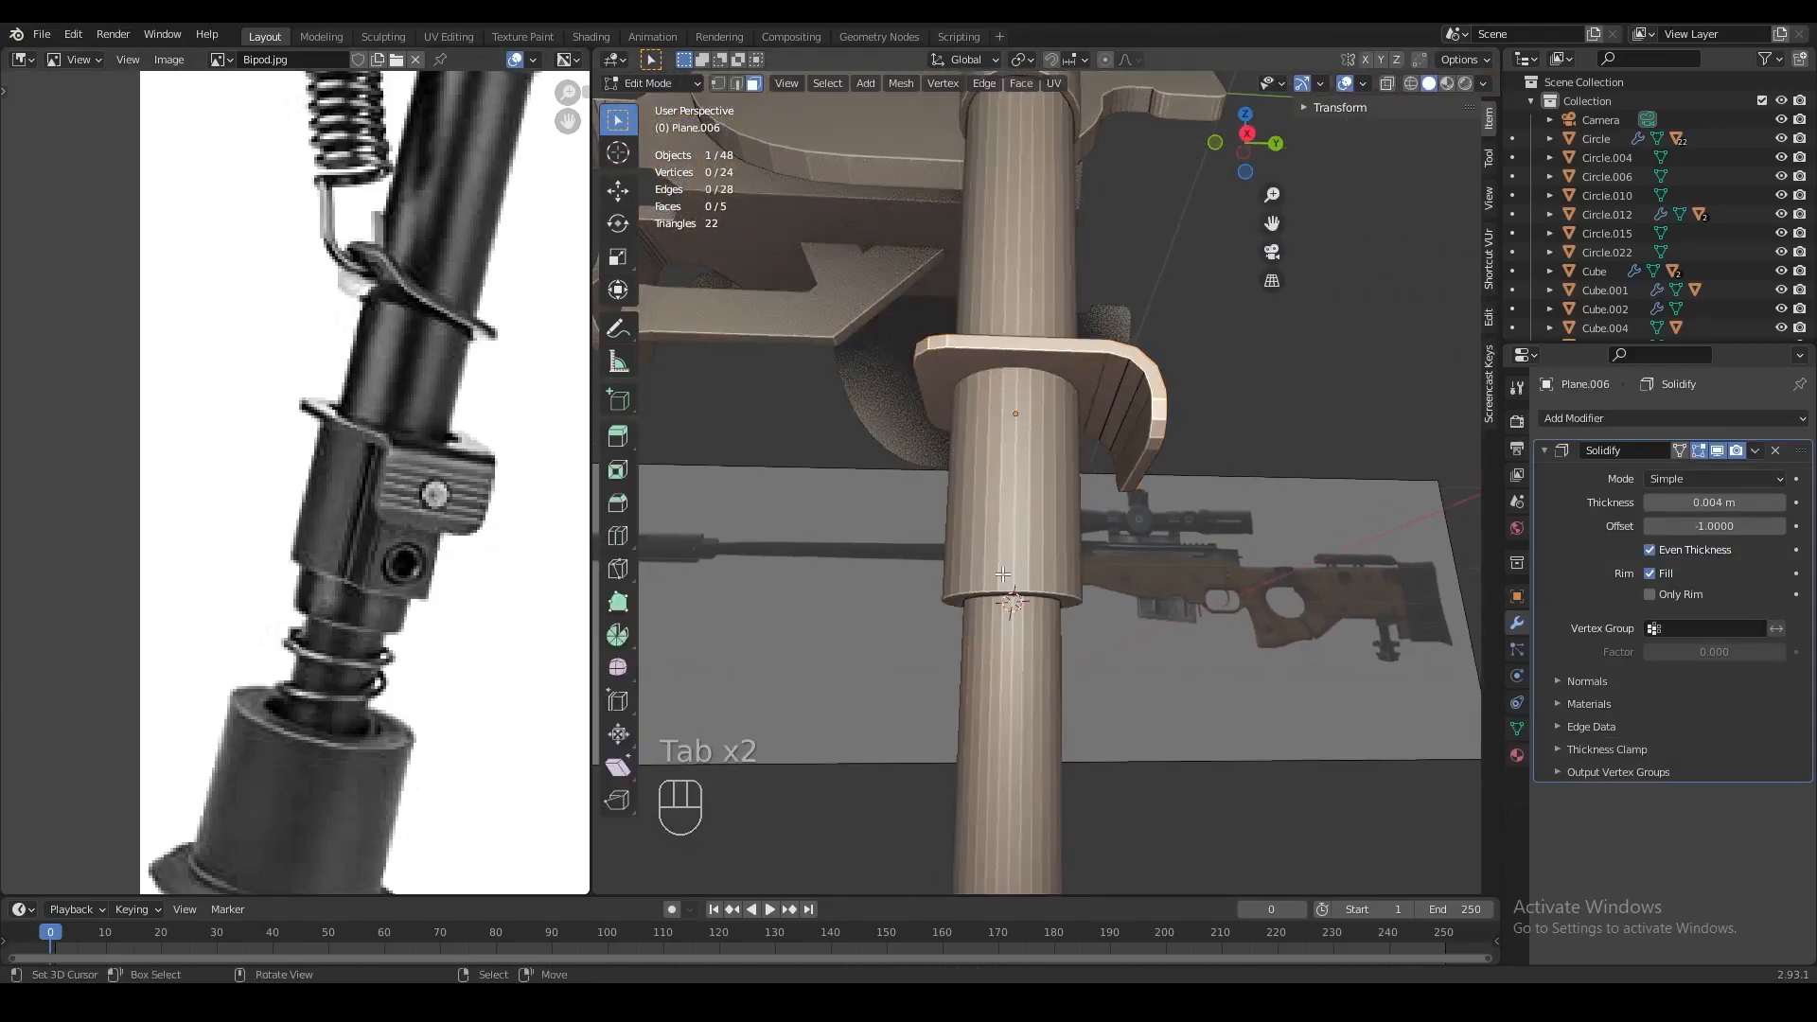
Duplicate the ring of vertices at the thicker tube's lower end and separate it into its own object
{"action": "key", "text": "Tab"}
{"action": "left_click", "coordinate": [1013, 460]}
{"action": "key", "text": "Tab"}
{"action": "key", "text": "1"}
{"action": "key", "text": "shift+s"}
{"action": "left_click", "coordinate": [1049, 716]}
{"action": "key", "text": "shift+d"}
{"action": "right_click", "coordinate": [1058, 604]}
{"action": "key", "text": "p"}
{"action": "left_click", "coordinate": [1059, 604]}
{"action": "key", "text": "Tab"}
{"action": "left_click", "coordinate": [1033, 587]}
Move the separated ring up along Z, slightly above the thicker tube's lower end
{"action": "key", "text": "Tab"}
{"action": "key", "text": "1"}
{"action": "key", "text": "a"}
{"action": "key", "text": "g"}
{"action": "key", "text": "z"}
{"action": "left_click", "coordinate": [1092, 610]}
{"action": "key", "text": "Tab"}
{"action": "key", "text": "g"}
{"action": "key", "text": "z"}
{"action": "left_click", "coordinate": [1107, 625]}
{"action": "key", "text": "Tab"}
{"action": "key", "text": "shift+s"}
{"action": "key", "text": "Tab"}
{"action": "key", "text": "g"}
{"action": "key", "text": "z"}
{"action": "left_click", "coordinate": [1102, 625]}
Scale the ring to 1.141, fill it and extrude it upward toward the plate as a sleeve
{"action": "key", "text": "Tab"}
{"action": "key", "text": "s"}
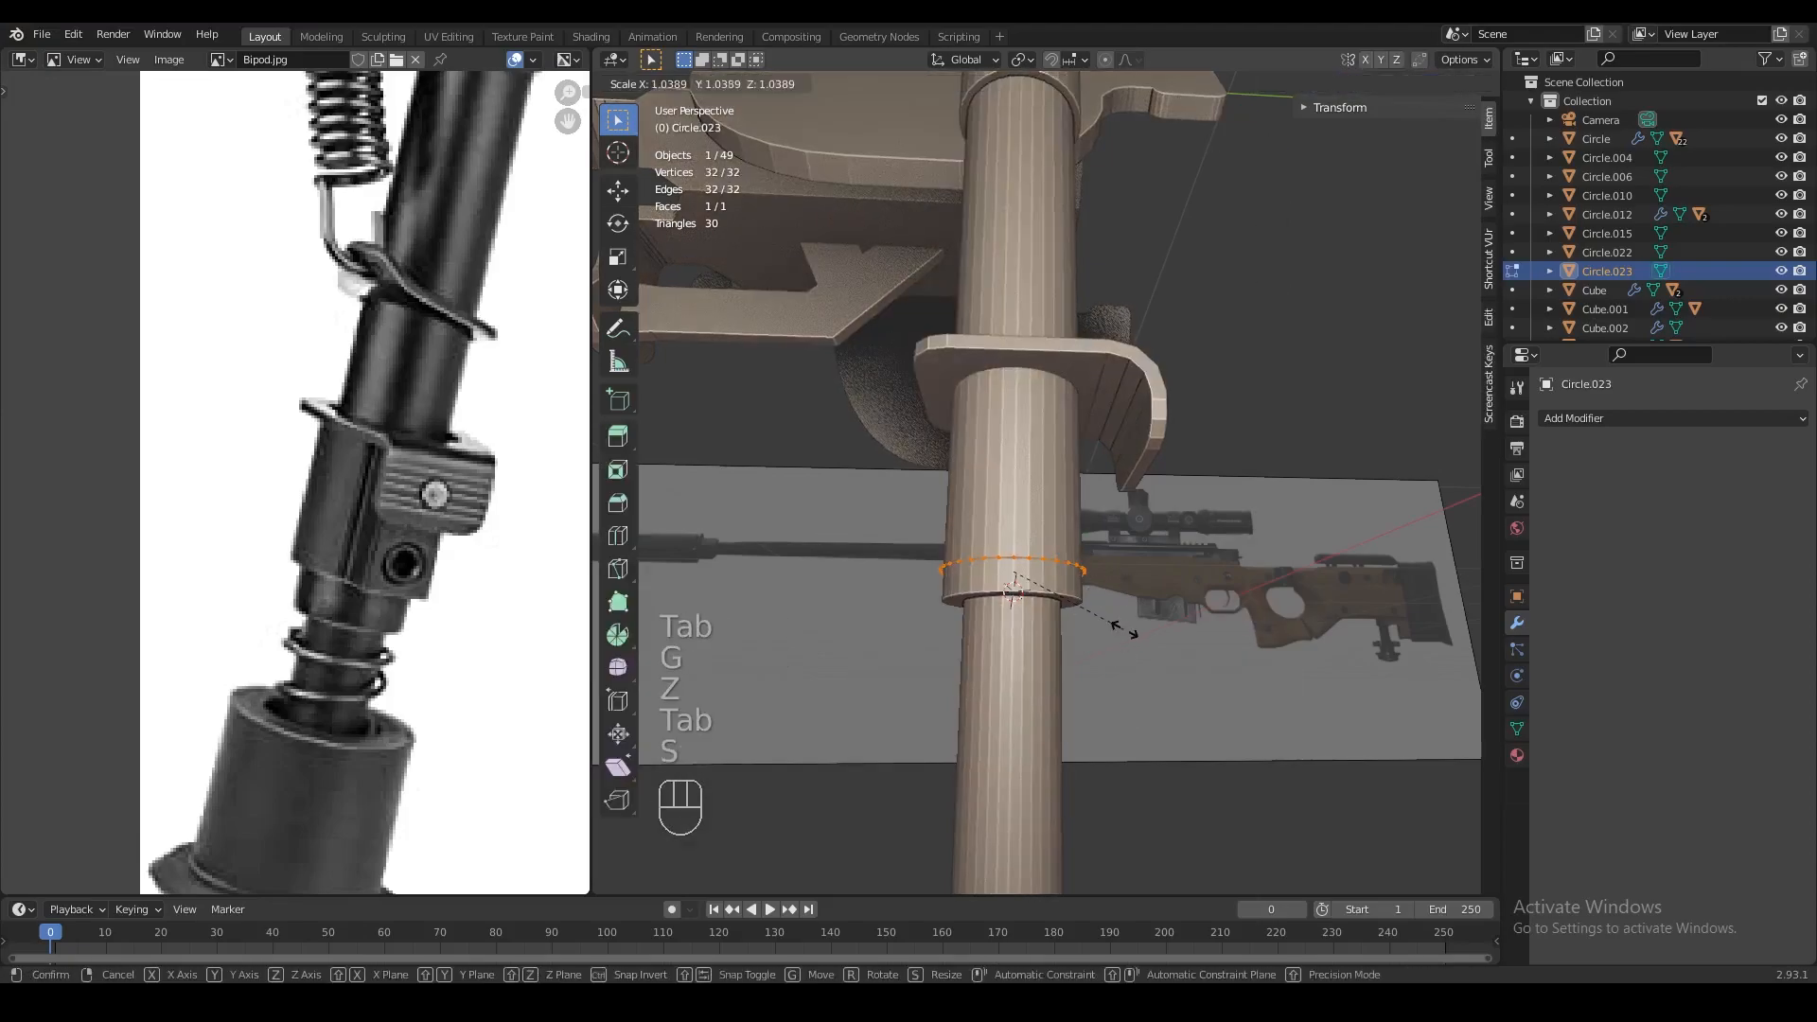
{"action": "left_click", "coordinate": [1145, 641]}
{"action": "key", "text": "f"}
{"action": "key", "text": "e"}
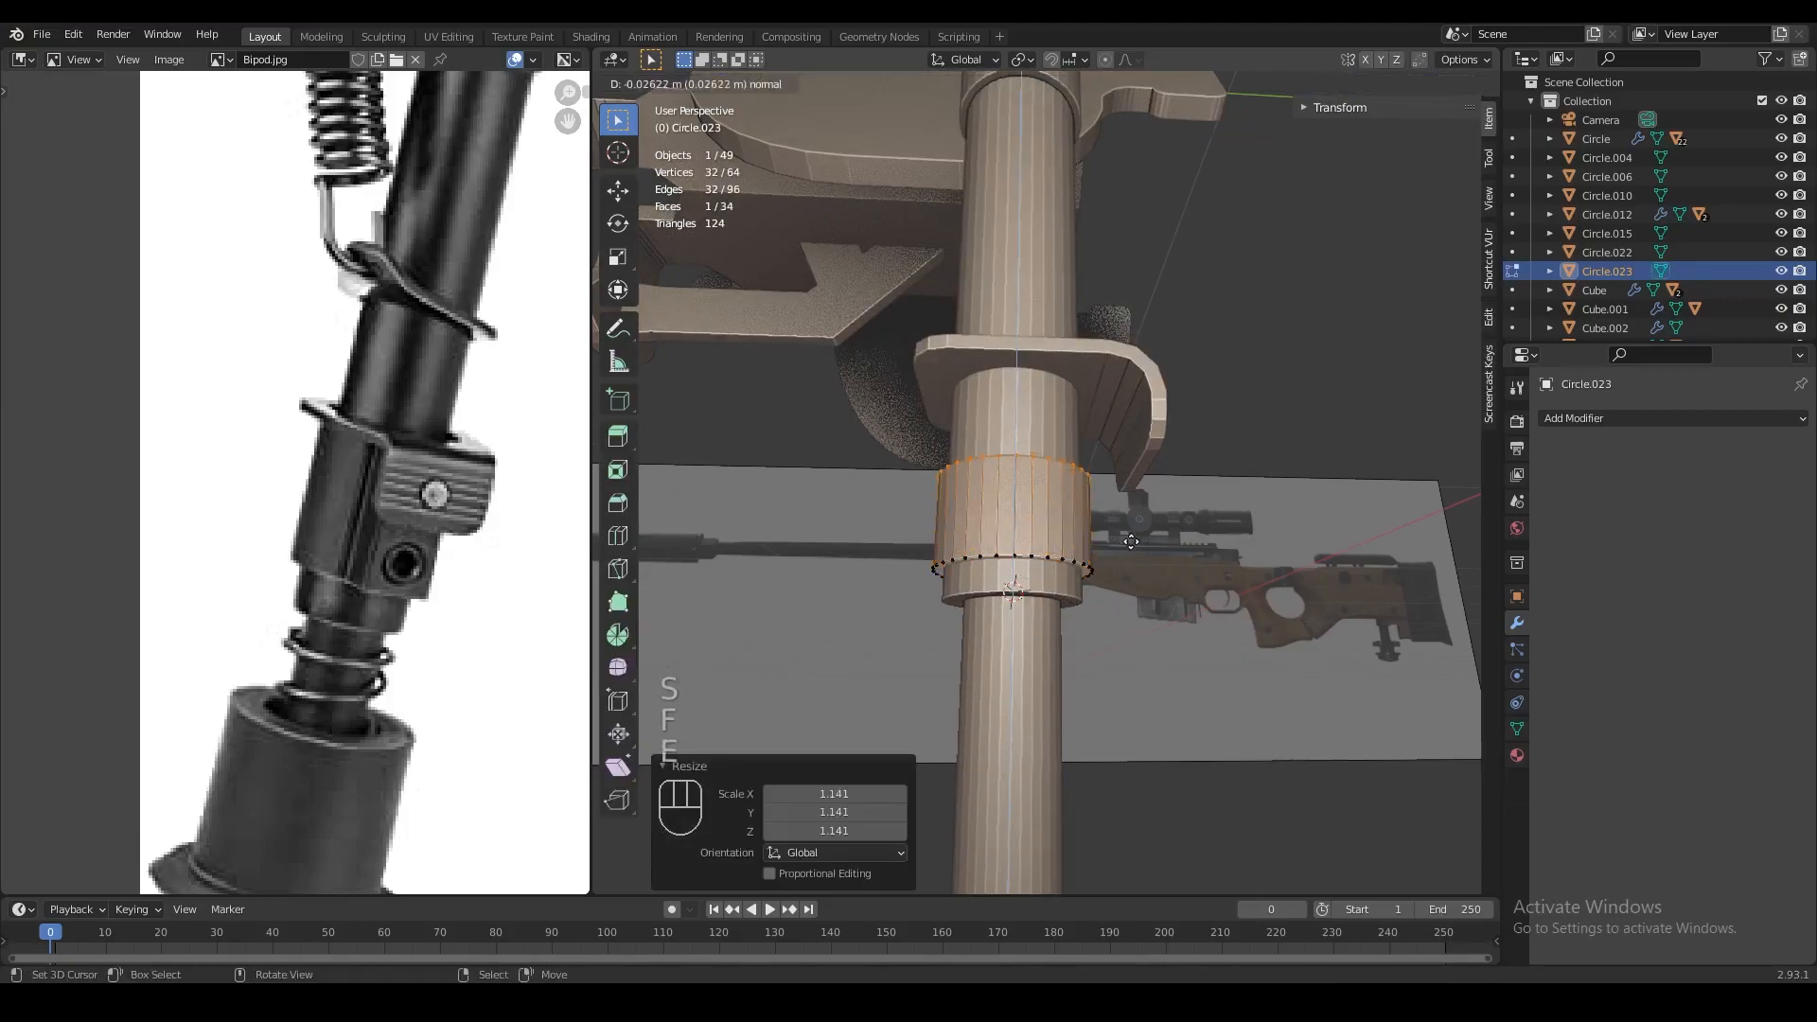
{"action": "left_click", "coordinate": [1122, 482]}
Extrude the sleeve's adjacent side faces on the flange side about 0.009 m outward
{"action": "middle_click_drag", "start_coordinate": [1122, 483], "coordinate": [1066, 509]}
{"action": "key", "text": "3"}
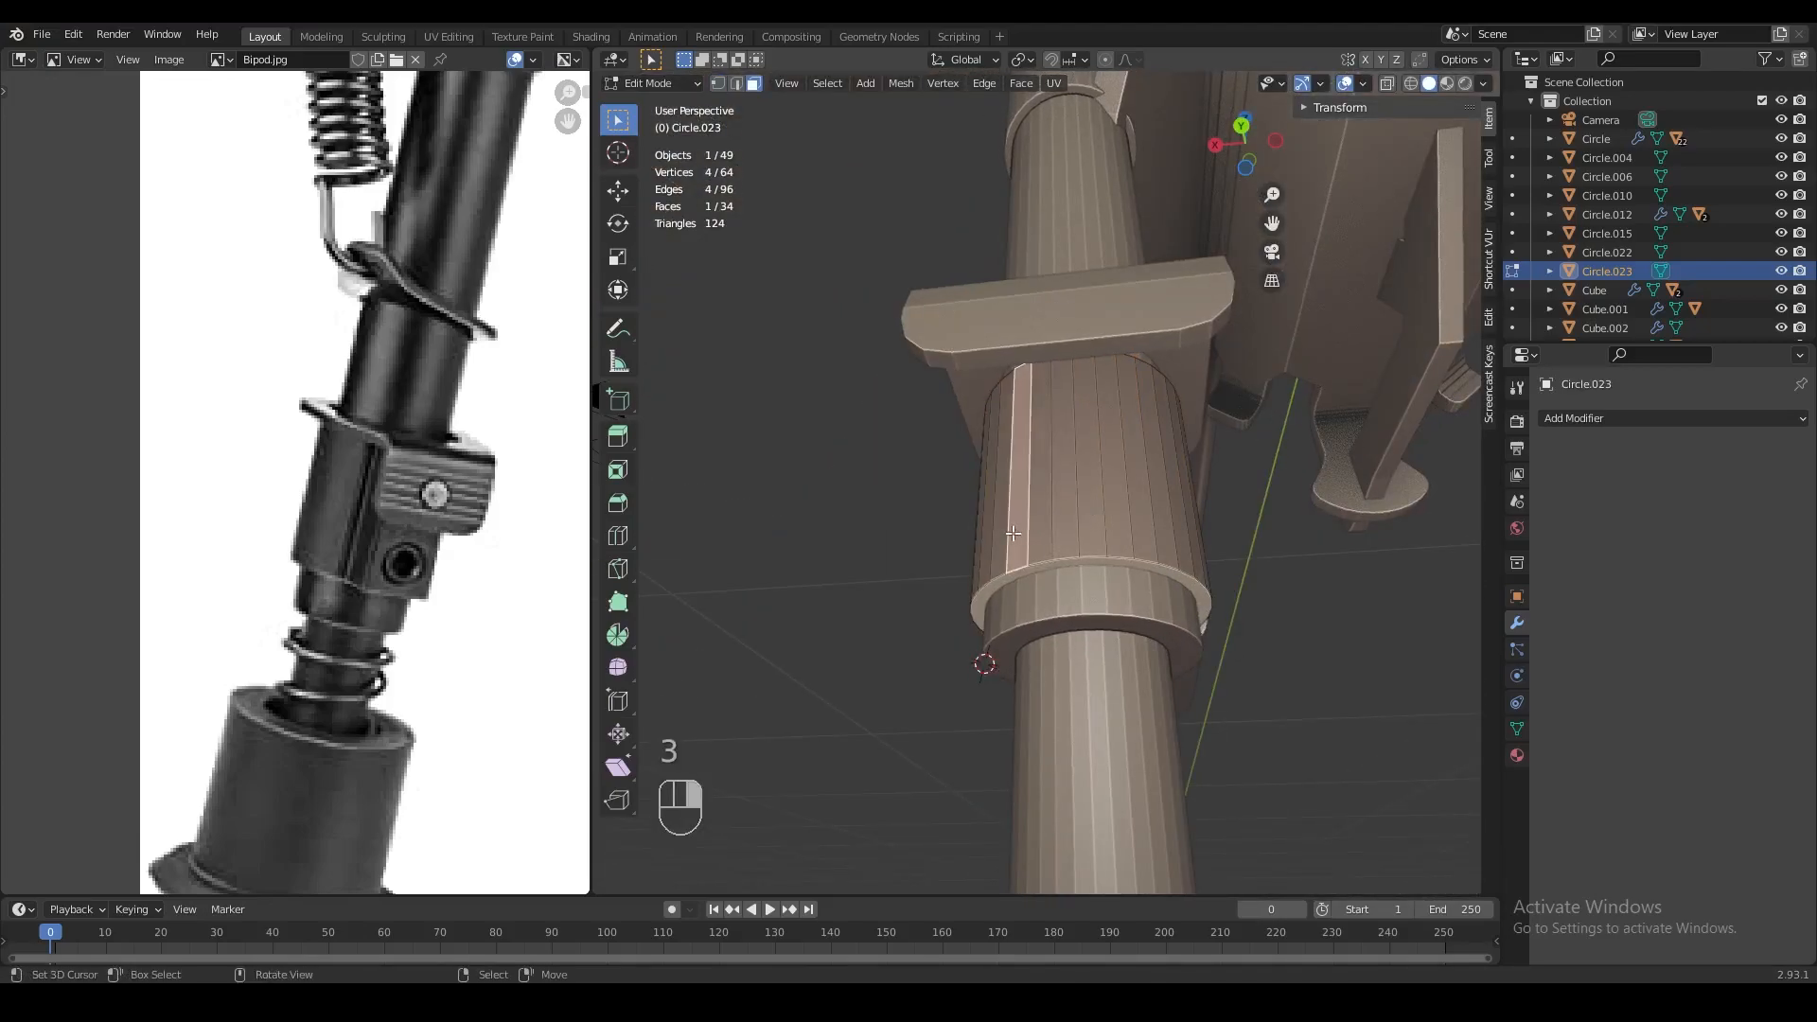
{"action": "left_click", "coordinate": [1144, 527], "text": "ctrl+shift"}
{"action": "middle_click_drag", "start_coordinate": [1144, 526], "coordinate": [1168, 492]}
{"action": "left_click", "coordinate": [1168, 492], "text": "shift"}
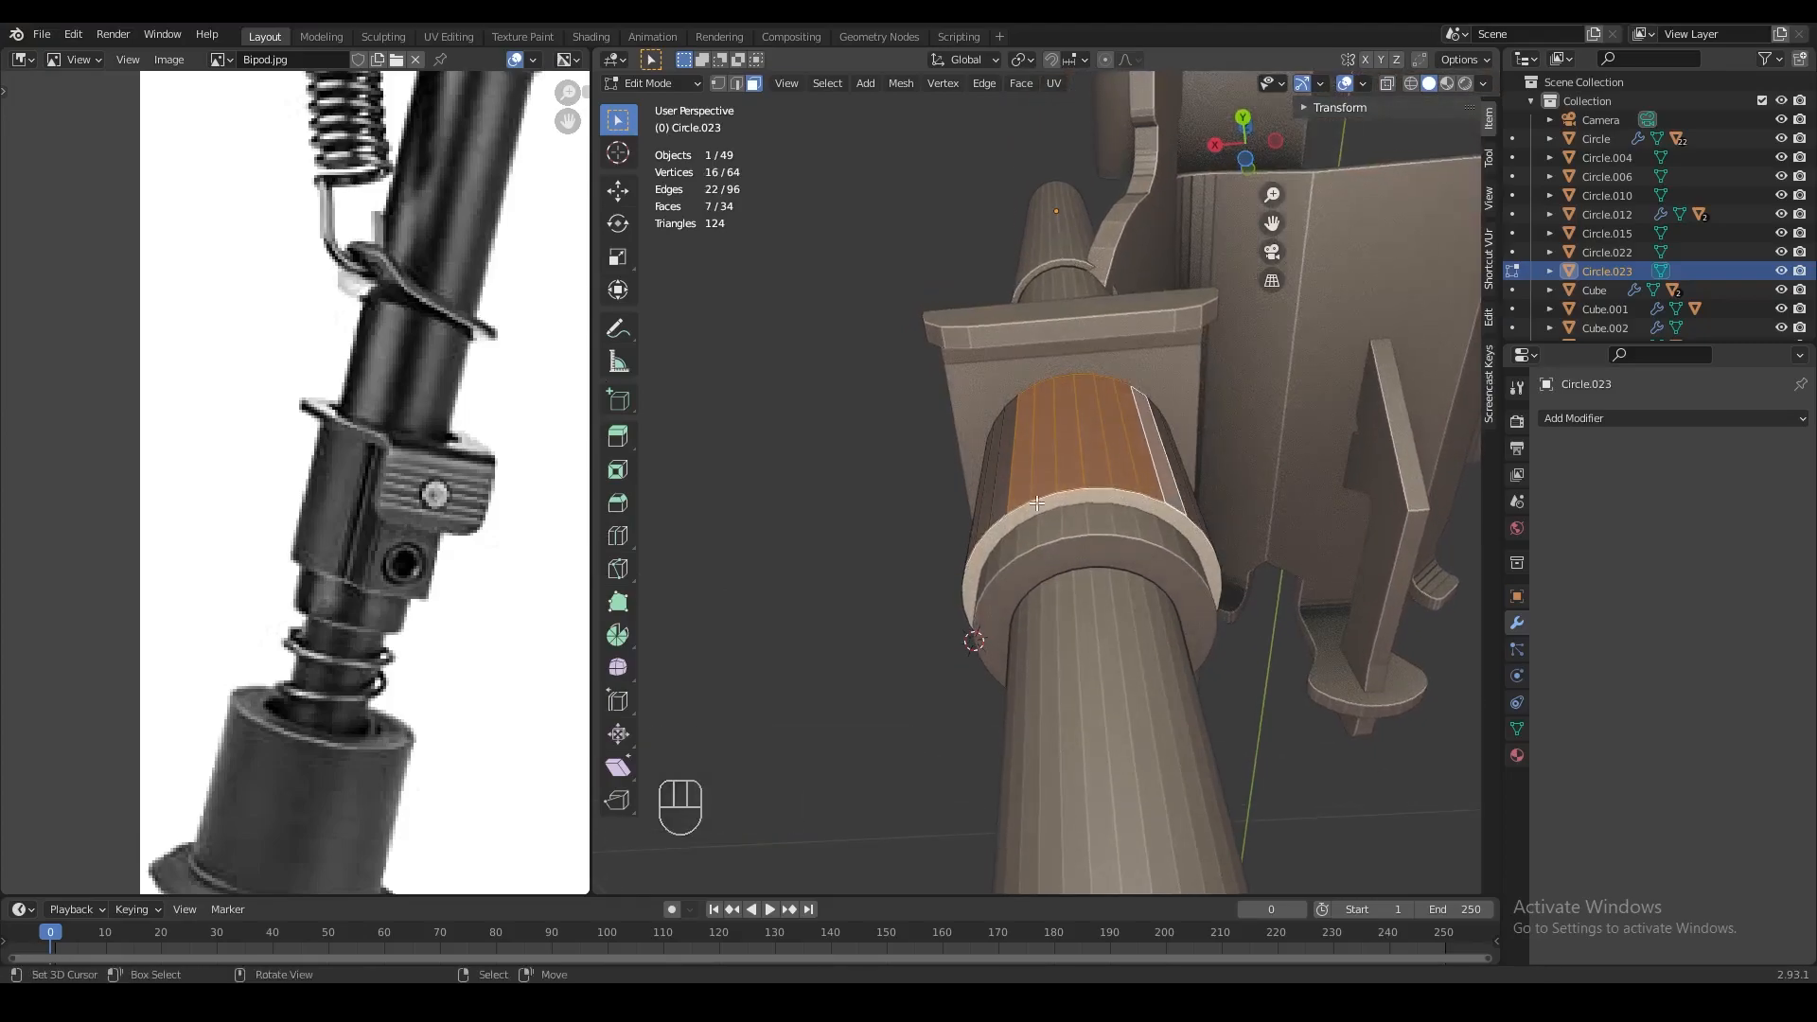
{"action": "middle_click_drag", "start_coordinate": [1002, 499], "coordinate": [1088, 568]}
{"action": "key", "text": "e"}
Snap the cursor to the extruded faces and flatten them by scaling to 0 along Y
{"action": "key", "text": "shift+s"}
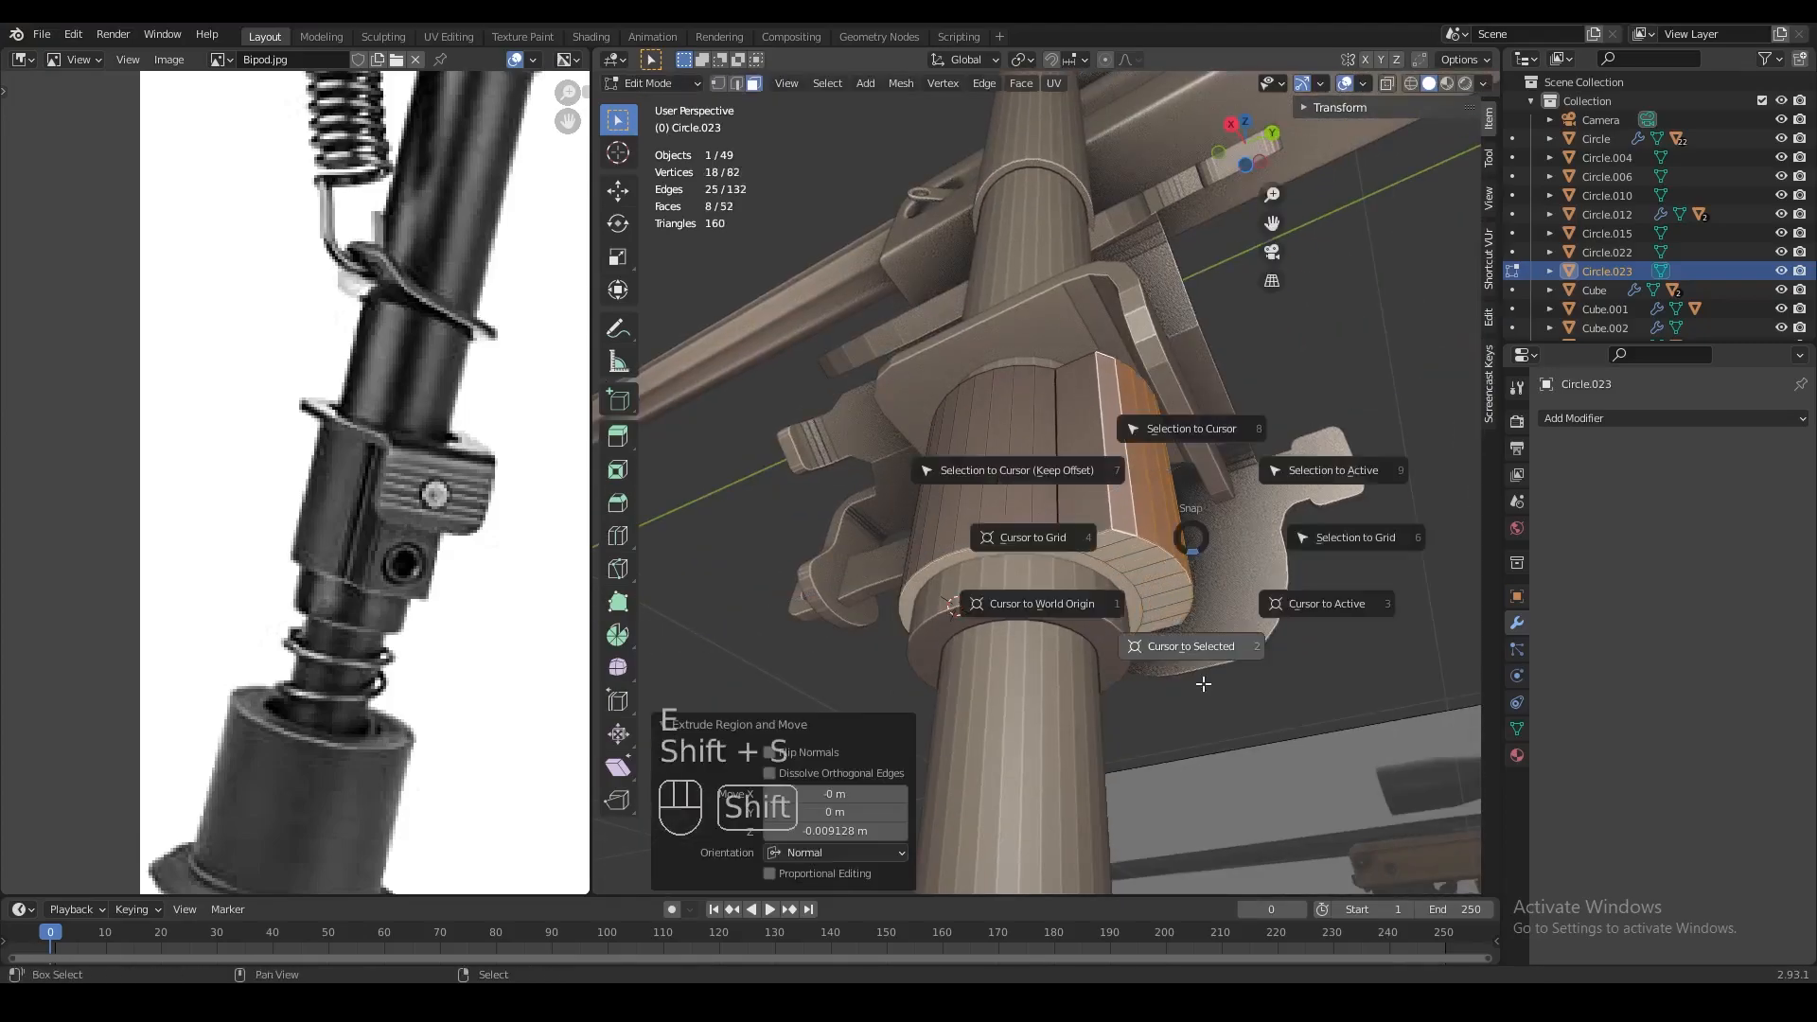
{"action": "key", "text": "s"}
{"action": "key", "text": "x"}
{"action": "key", "text": "y"}
{"action": "key", "text": "0"}
{"action": "left_click", "coordinate": [1207, 689]}
Dissolve the flattened outer faces of the sleeve's block into one face
{"action": "middle_click_drag", "start_coordinate": [1206, 689], "coordinate": [1191, 578]}
{"action": "key", "text": "x"}
{"action": "left_click", "coordinate": [1191, 577]}
{"action": "key", "text": "z"}
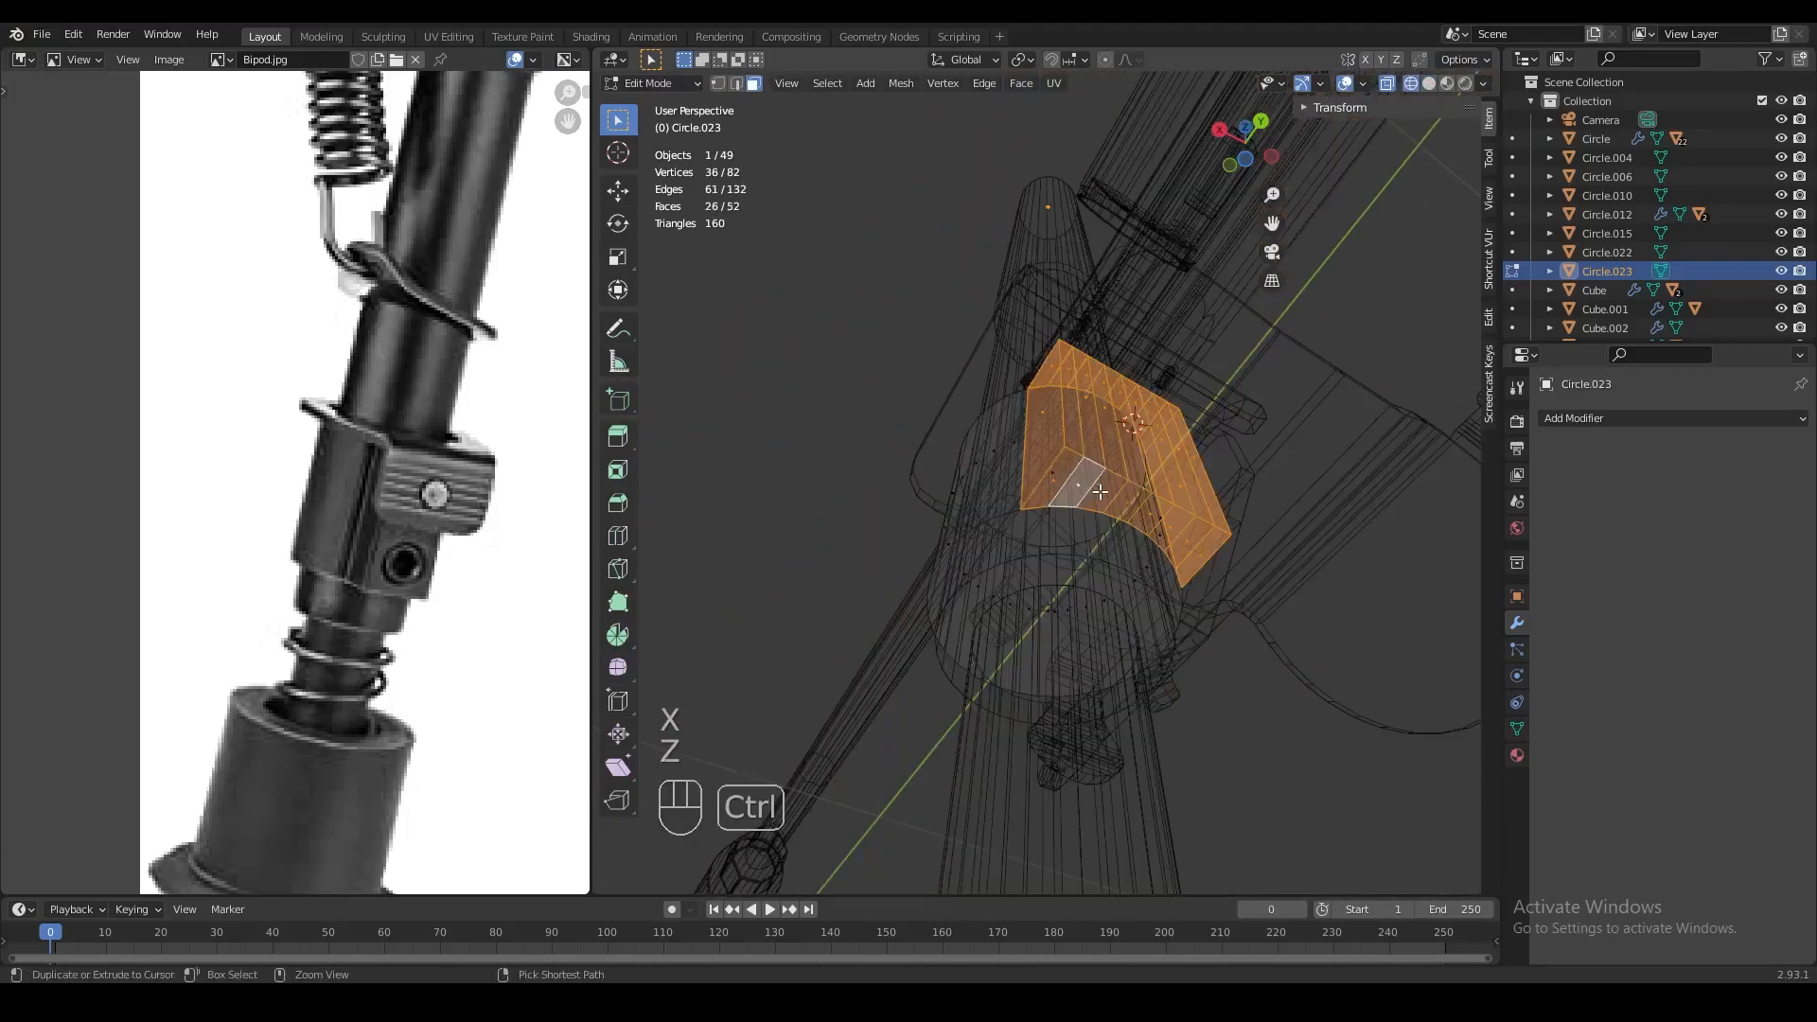
{"action": "key", "text": "ctrl+z"}
{"action": "key", "text": "z"}
{"action": "key", "text": "x"}
{"action": "left_click", "coordinate": [1179, 587]}
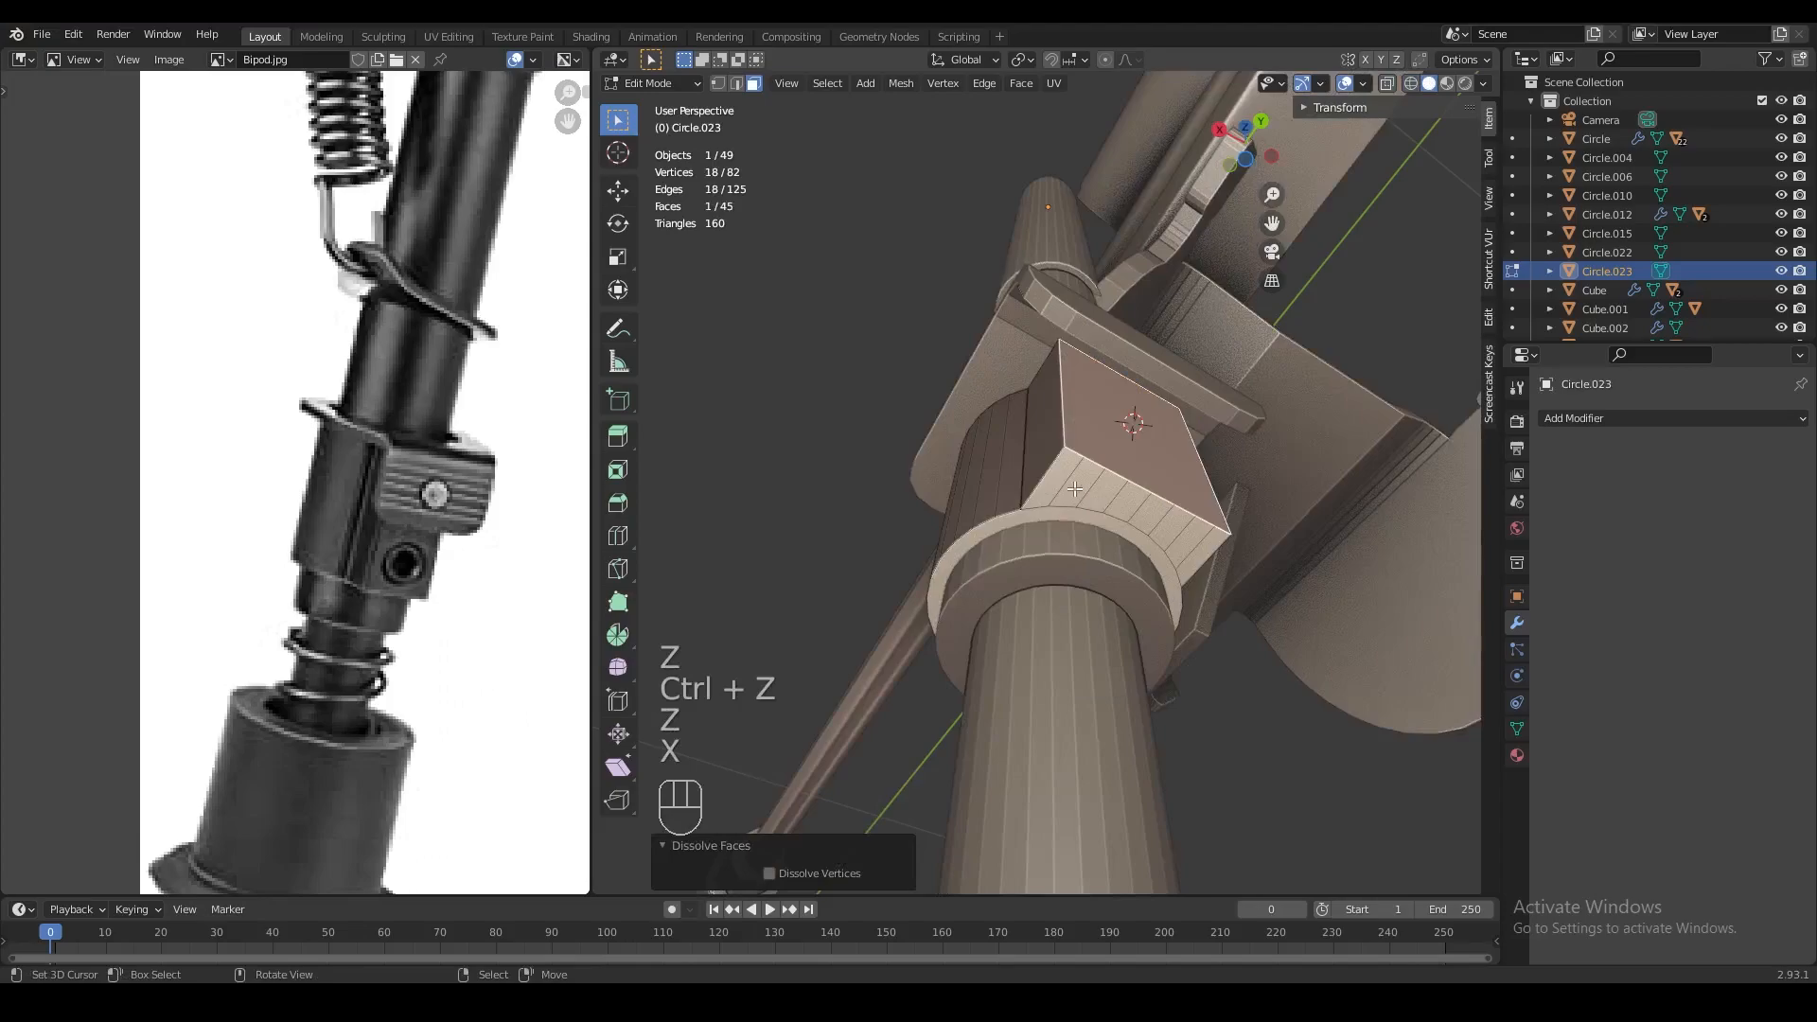
Dissolve the strip of faces on the block's underside into one face
{"action": "left_click", "coordinate": [1183, 532]}
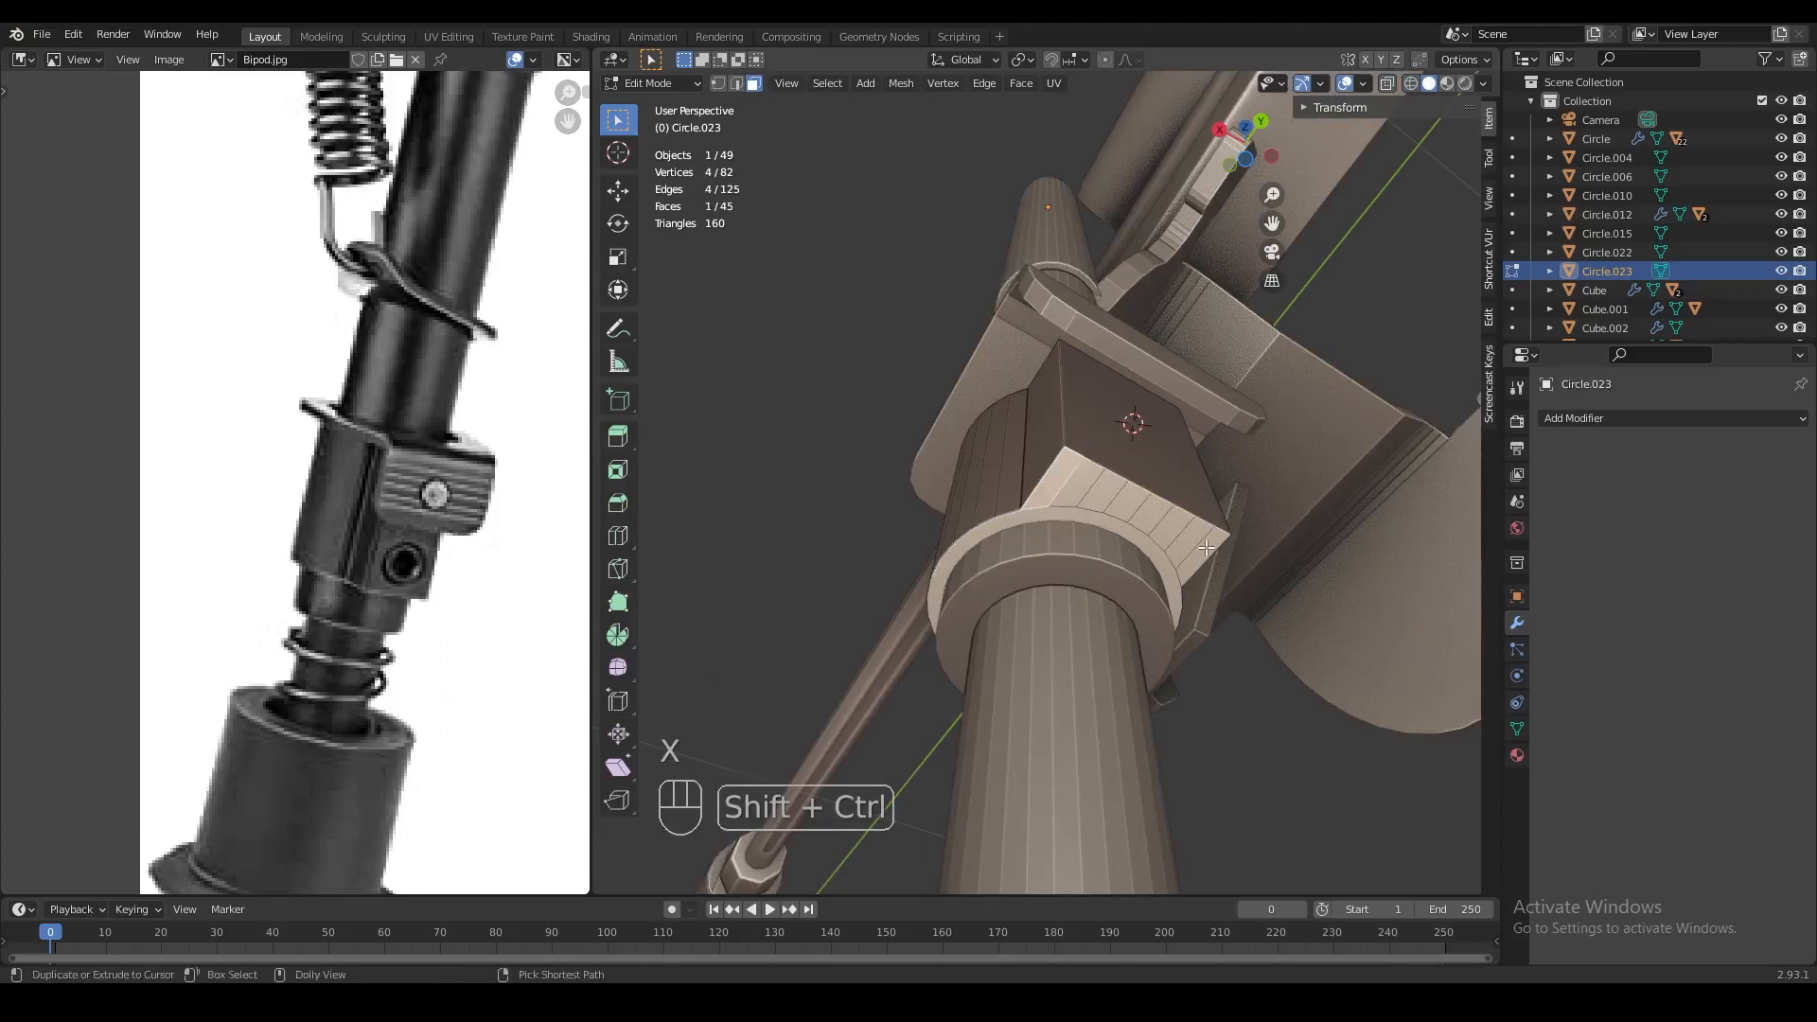
{"action": "left_click", "coordinate": [1206, 547], "text": "ctrl+shift"}
{"action": "key", "text": "x"}
{"action": "left_click", "coordinate": [1206, 547]}
{"action": "key", "text": "z"}
{"action": "middle_click_drag", "start_coordinate": [1206, 547], "coordinate": [1172, 497]}
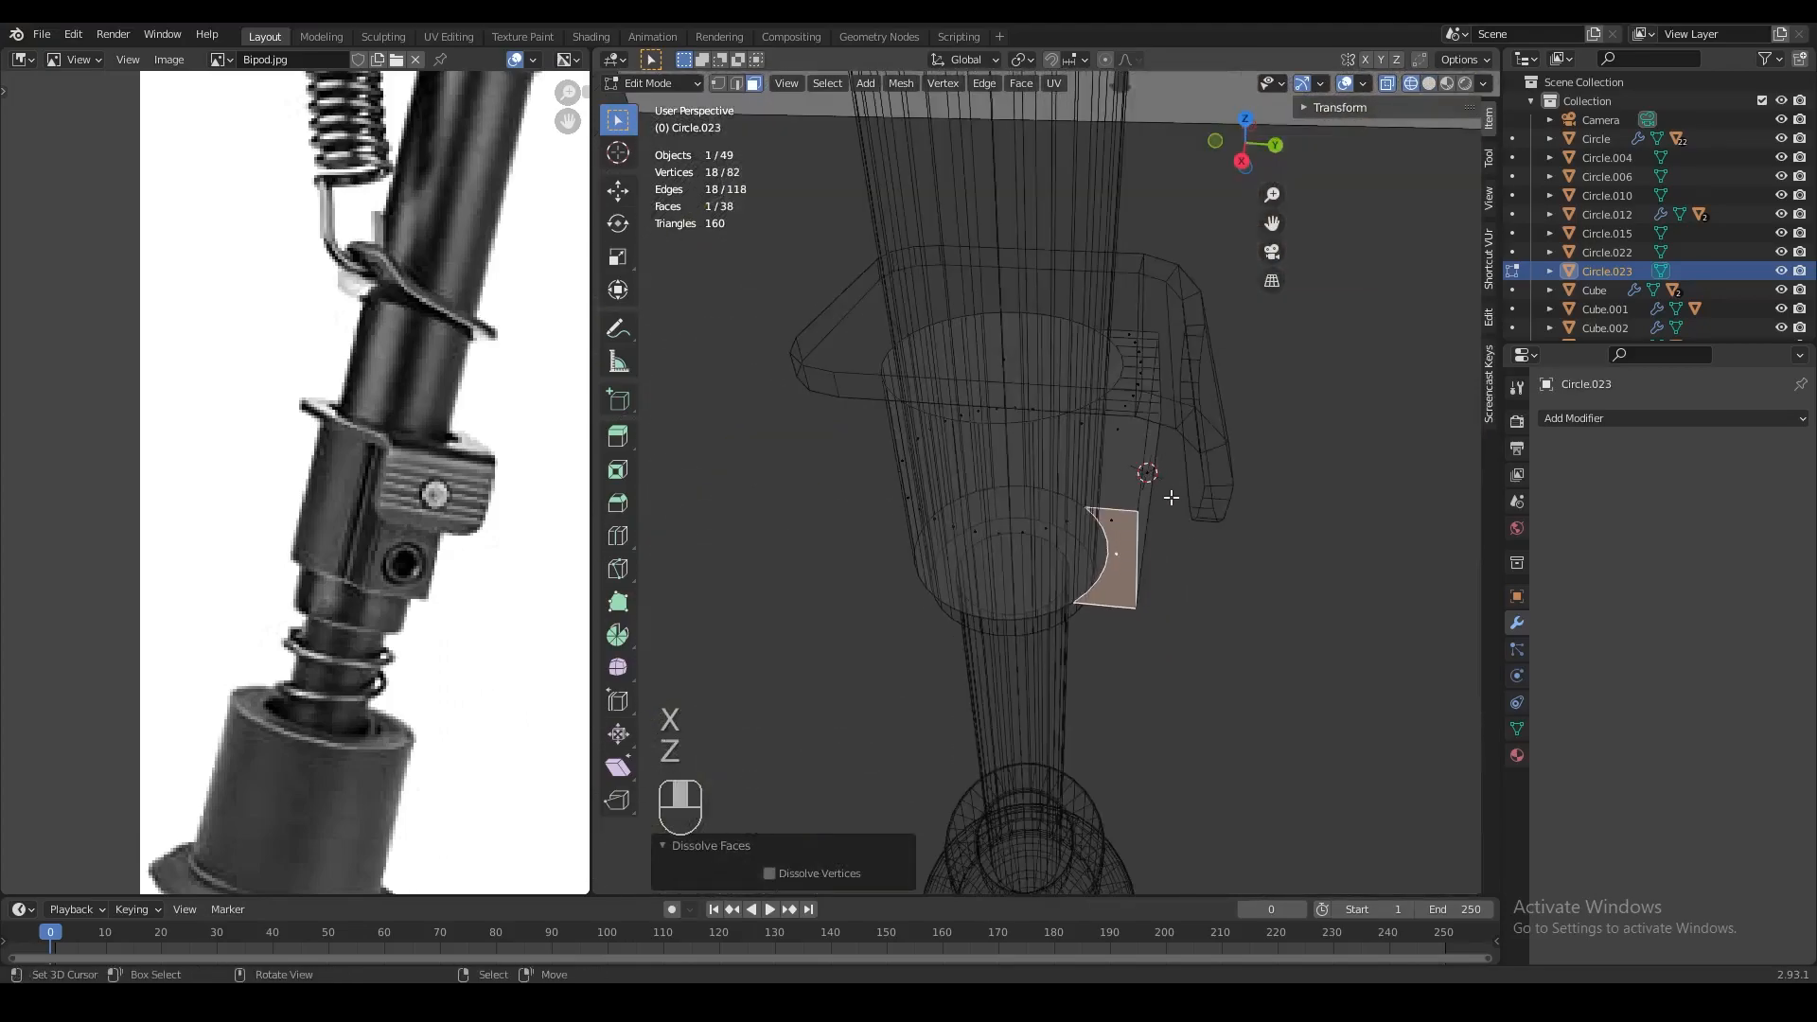
{"action": "left_click", "coordinate": [1129, 407]}
{"action": "key", "text": "ctrl+z"}
Dissolve the strip of faces on the block's upper side into one face
{"action": "middle_click_drag", "start_coordinate": [1138, 338], "coordinate": [1118, 346]}
{"action": "key", "text": "a"}
{"action": "key", "text": "a"}
{"action": "key", "text": "b"}
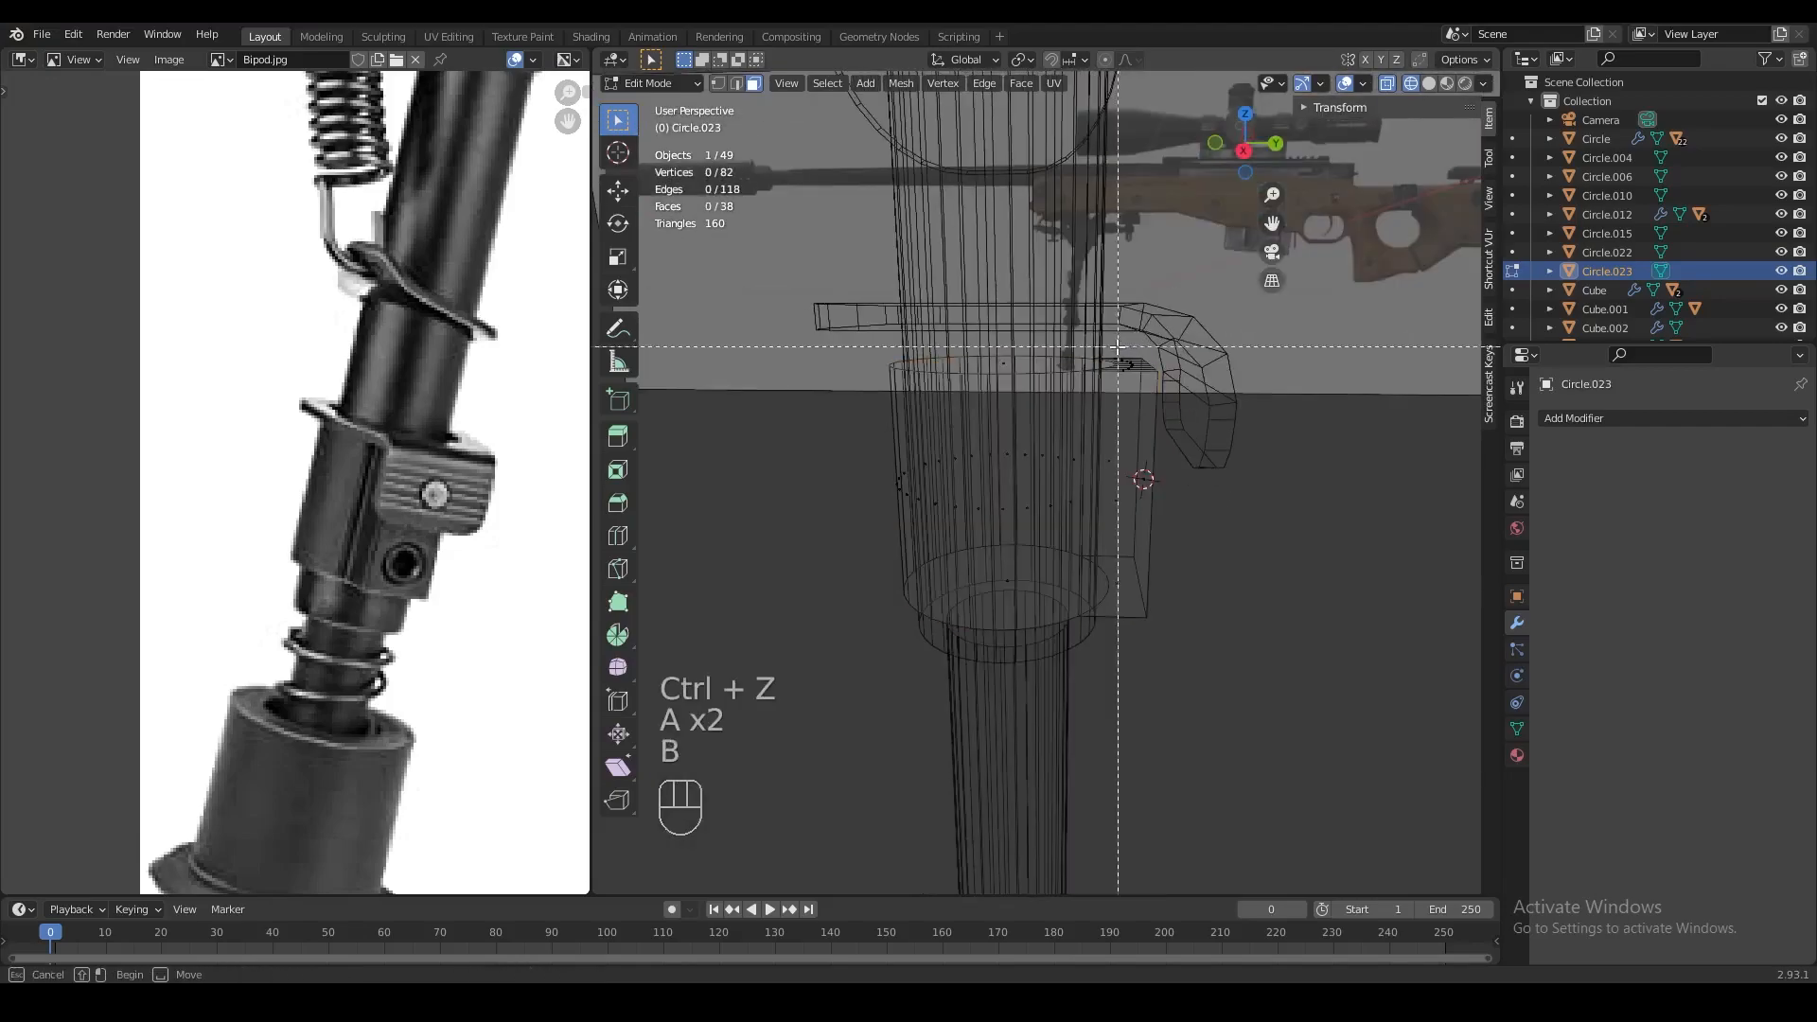
{"action": "key", "text": "x"}
{"action": "left_click", "coordinate": [1178, 401]}
{"action": "key", "text": "1"}
{"action": "mouse_move", "coordinate": [1177, 402]}
{"action": "middle_mouse_down"}
{"action": "mouse_move", "coordinate": [1212, 504]}
{"action": "mouse_move", "coordinate": [1204, 684]}
{"action": "mouse_move", "coordinate": [1187, 435]}
{"action": "middle_mouse_up"}
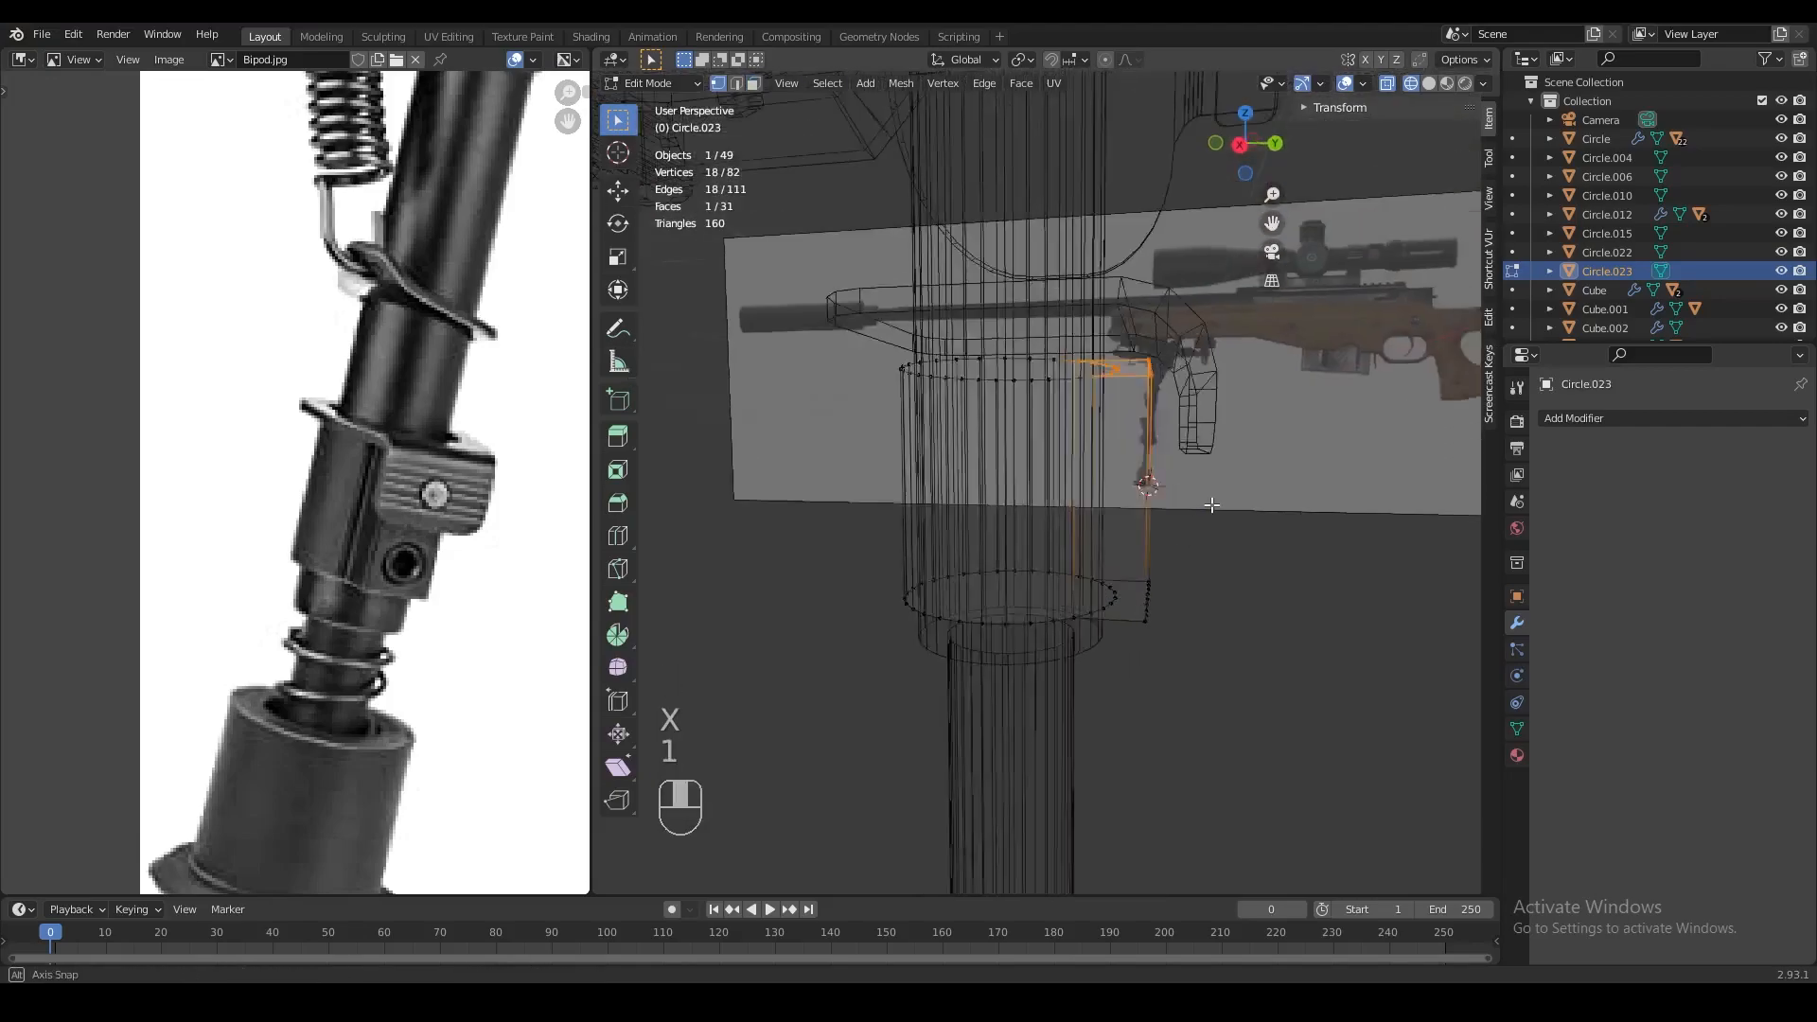
Dissolve the leftover vertices along the block's upper and lower outer edges, and save the file
{"action": "key", "text": "a"}
{"action": "key", "text": "a"}
{"action": "key", "text": "b"}
{"action": "right_click", "coordinate": [1184, 661], "text": "shift"}
{"action": "key", "text": "b"}
{"action": "left_click_drag", "start_coordinate": [1148, 284], "coordinate": [1182, 342]}
{"action": "key", "text": "x"}
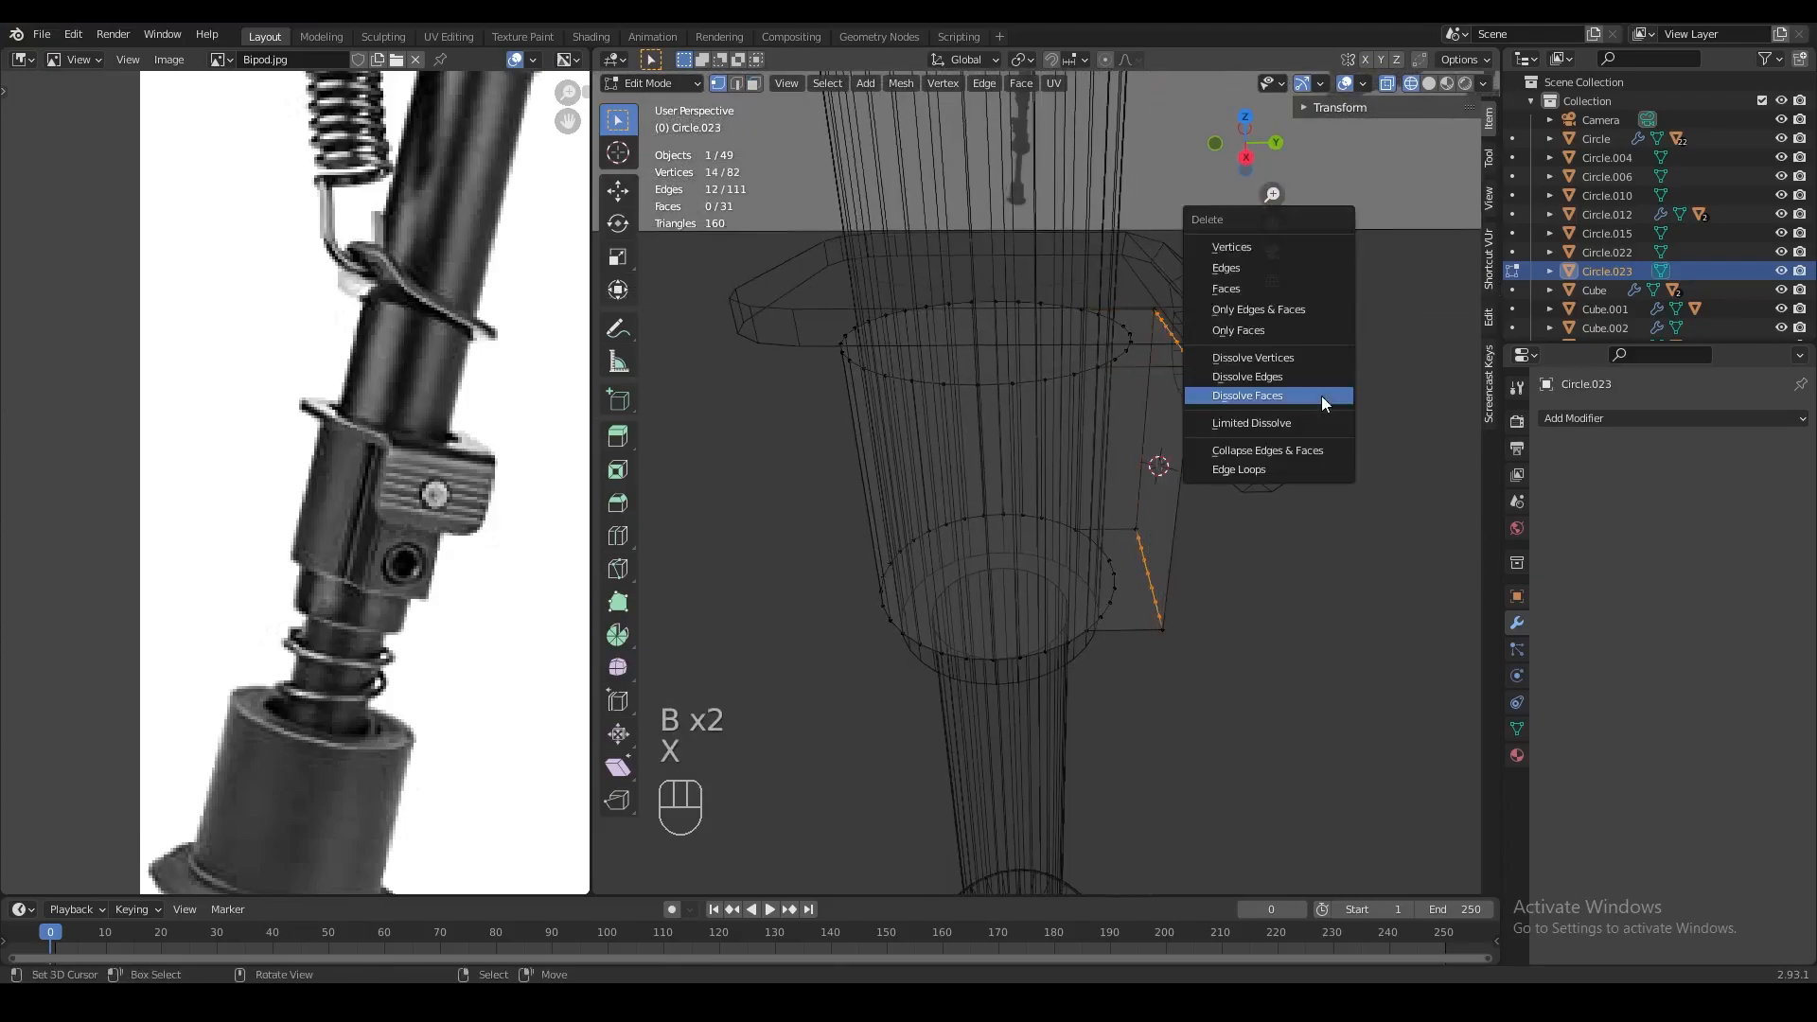
{"action": "left_click", "coordinate": [1281, 367]}
{"action": "key", "text": "z"}
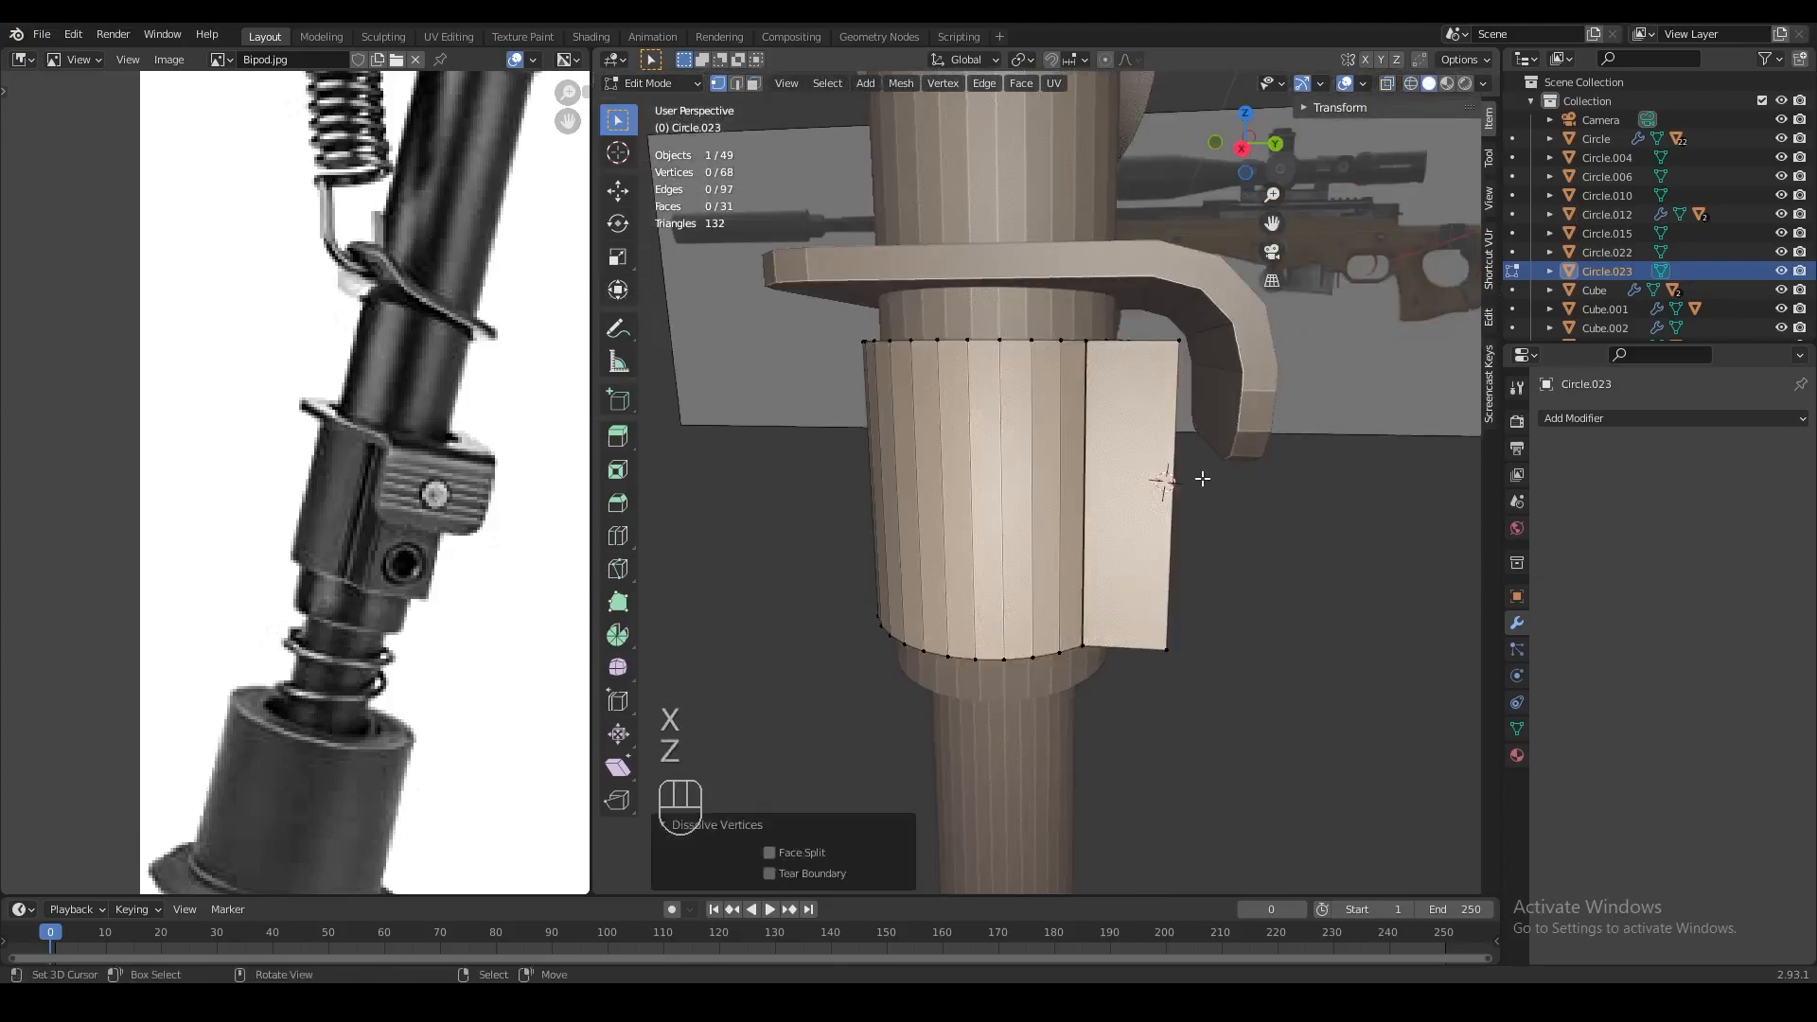
{"action": "key", "text": "ctrl+s"}
Bevel the block's two outer vertical edges and recalculate the normals of the whole sleeve mesh
{"action": "middle_click_drag", "start_coordinate": [1202, 479], "coordinate": [1183, 527]}
{"action": "key", "text": "2"}
{"action": "right_click", "coordinate": [1141, 478]}
{"action": "right_click", "coordinate": [1218, 486], "text": "shift"}
{"action": "key", "text": "ctrl+b"}
{"action": "left_click", "coordinate": [1284, 502]}
{"action": "key", "text": "Tab"}
{"action": "key", "text": "Tab"}
{"action": "key", "text": "a"}
{"action": "key", "text": "shift+n"}
{"action": "key", "text": "Tab"}
Add a 16-vertex circle at the centre of the block's outer face and scale it by 0.1
{"action": "key", "text": "Tab"}
{"action": "key", "text": "3"}
{"action": "right_click", "coordinate": [1098, 501]}
{"action": "key", "text": "shift+s"}
{"action": "key", "text": "shift+a"}
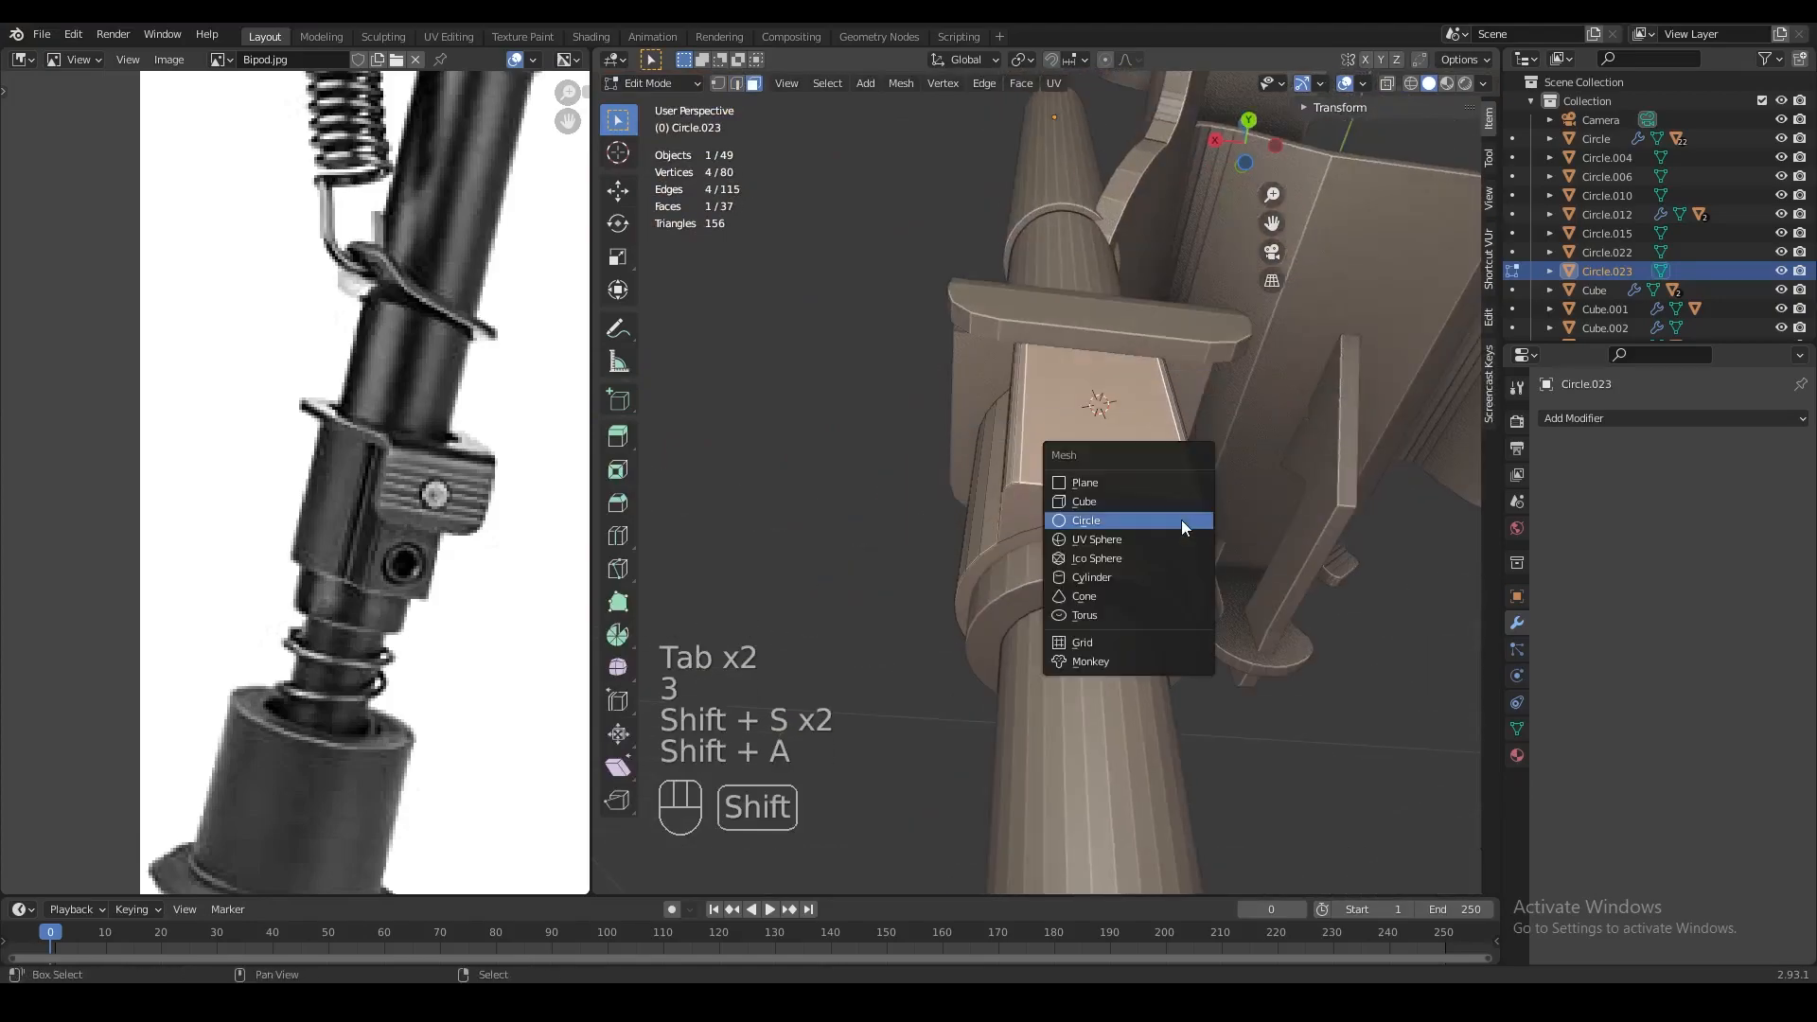
{"action": "left_click", "coordinate": [1089, 521]}
{"action": "type", "text": "1"}
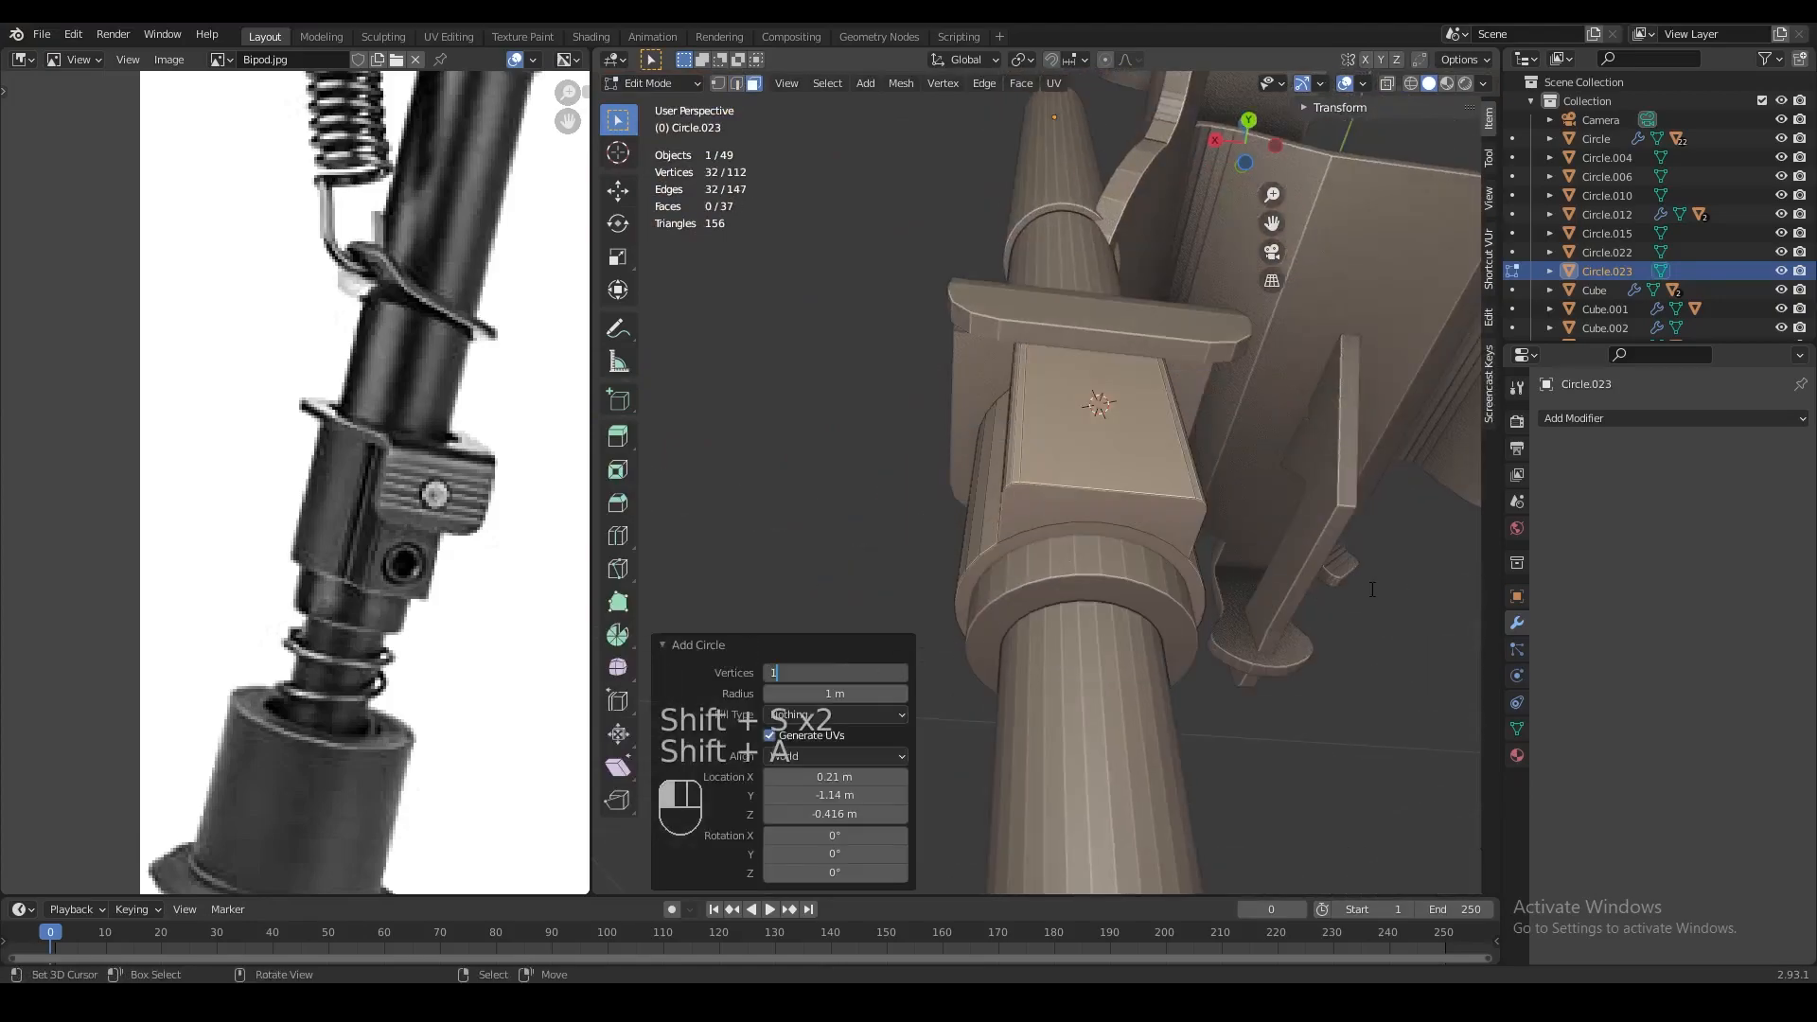
{"action": "type", "text": "6"}
{"action": "key", "text": "Return"}
{"action": "middle_click_drag", "start_coordinate": [1373, 589], "coordinate": [1230, 538]}
{"action": "type", "text": "1s.1"}
{"action": "key", "text": "Return"}
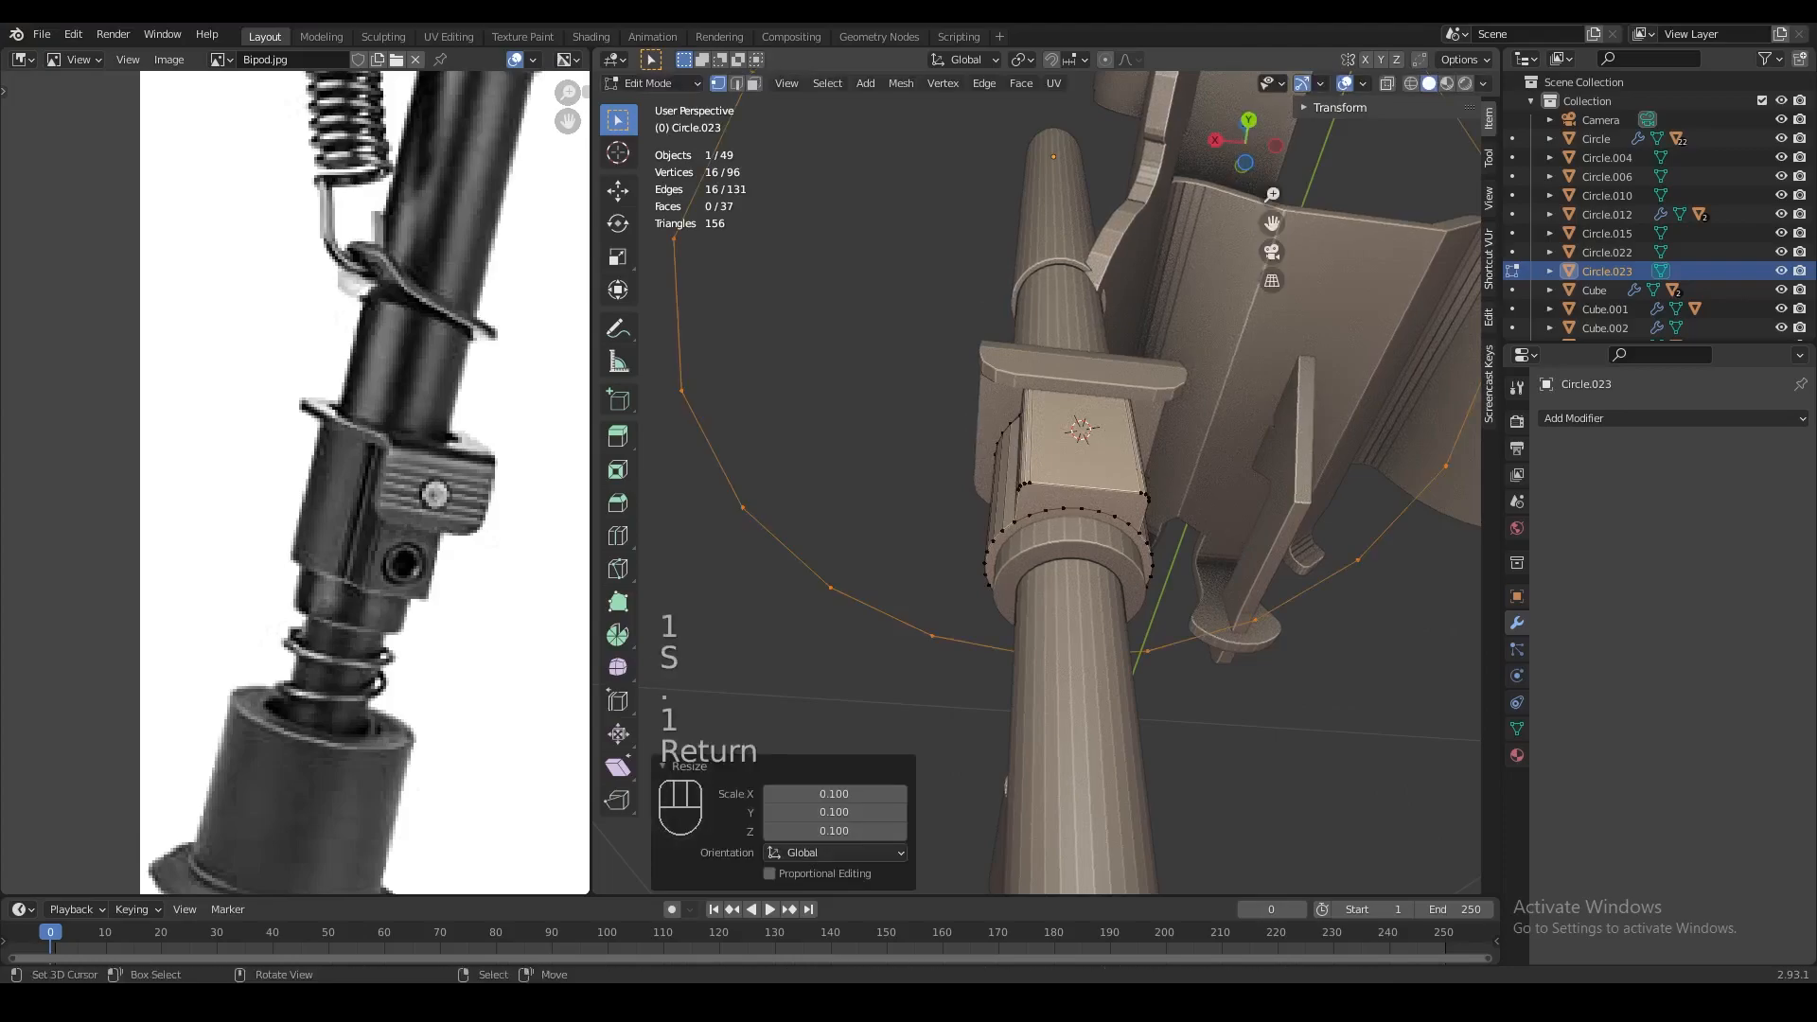
Shrink the circle to the block's width, rotate it 90° about X and move it down along Z
{"action": "key", "text": "y"}
{"action": "key", "text": "Return"}
{"action": "type", "text": "ry9"}
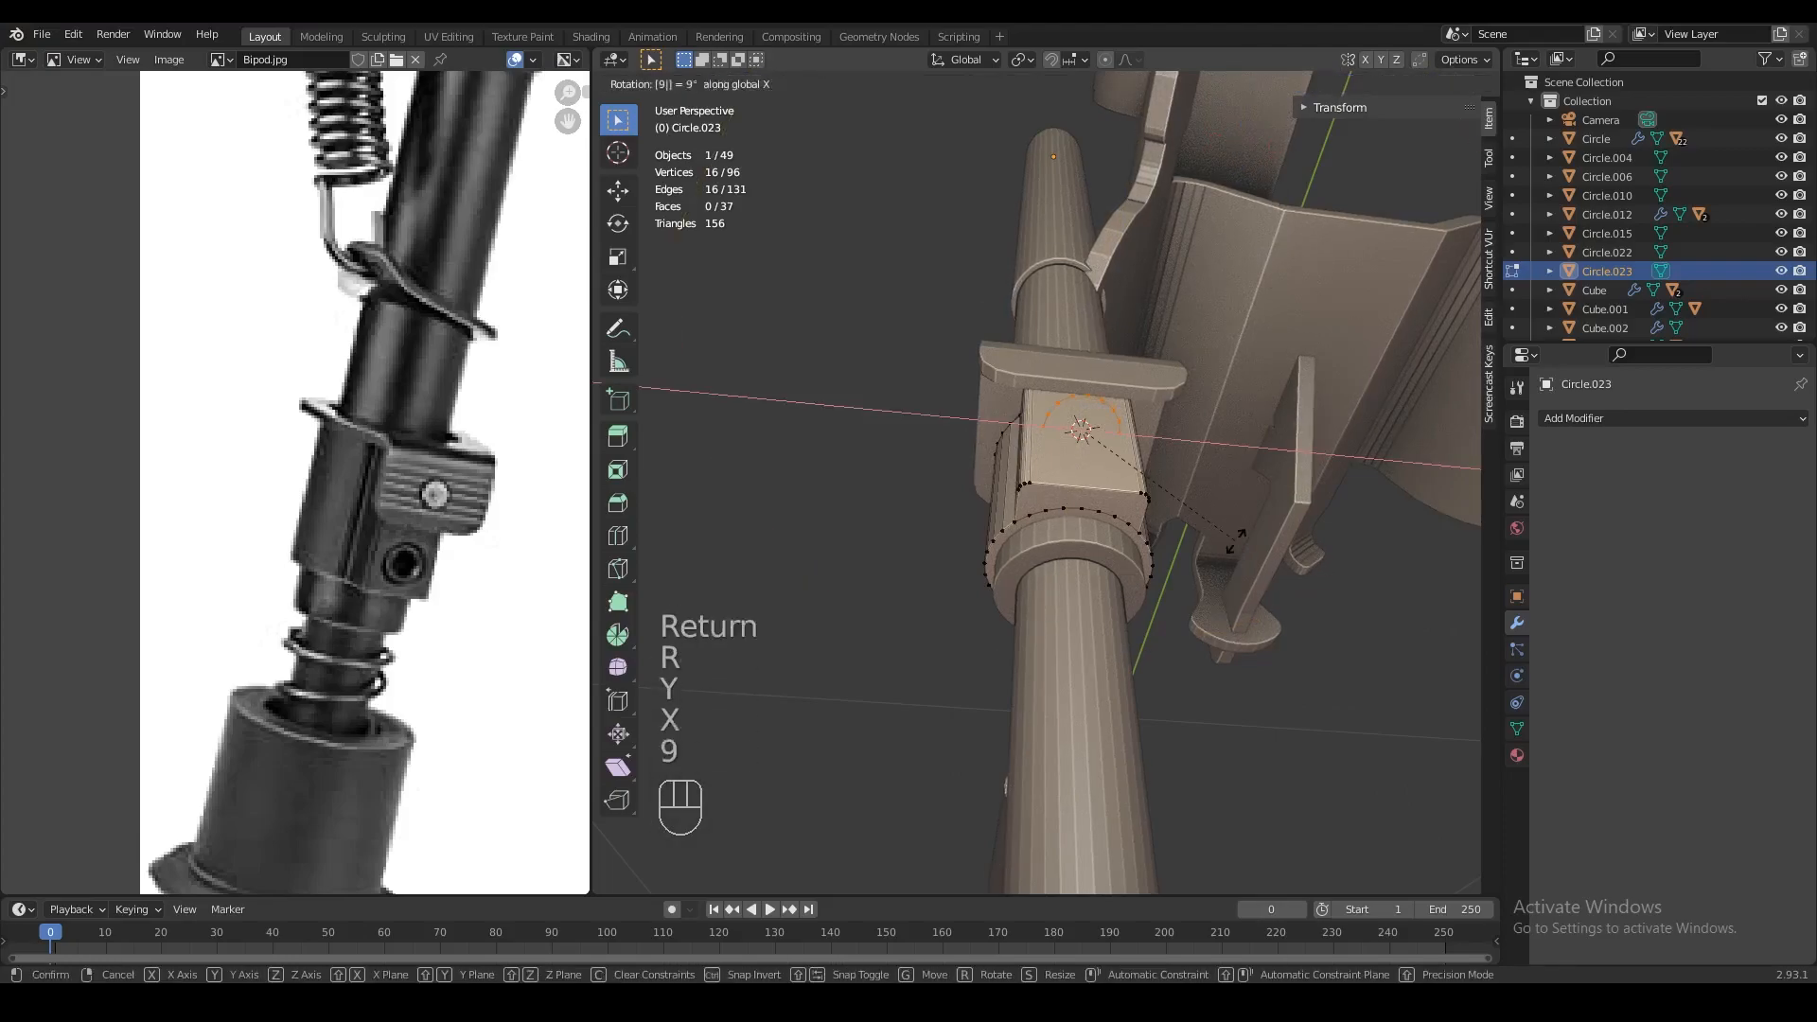
{"action": "type", "text": "0"}
{"action": "key", "text": "Return"}
{"action": "key", "text": "g"}
{"action": "key", "text": "z"}
{"action": "left_click", "coordinate": [1195, 532]}
Snap the 3D cursor to the circle's centre, fill the circle and extrude it about 0.0014 m along its normal
{"action": "key", "text": "shift+s"}
{"action": "left_click", "coordinate": [1191, 615]}
{"action": "middle_click_drag", "start_coordinate": [1173, 616], "coordinate": [1187, 681]}
{"action": "scroll", "coordinate": [1193, 663], "scroll_direction": "up", "scroll_amount": 2}
{"action": "key", "text": "shift+s"}
{"action": "left_click", "coordinate": [1197, 683]}
{"action": "key", "text": "f"}
{"action": "key", "text": "e"}
{"action": "left_click", "coordinate": [1193, 652]}
Duplicate the button's front face, scale the copy down around its centre, extrude it outward and snap the 3D cursor to it
{"action": "key", "text": "shift+s"}
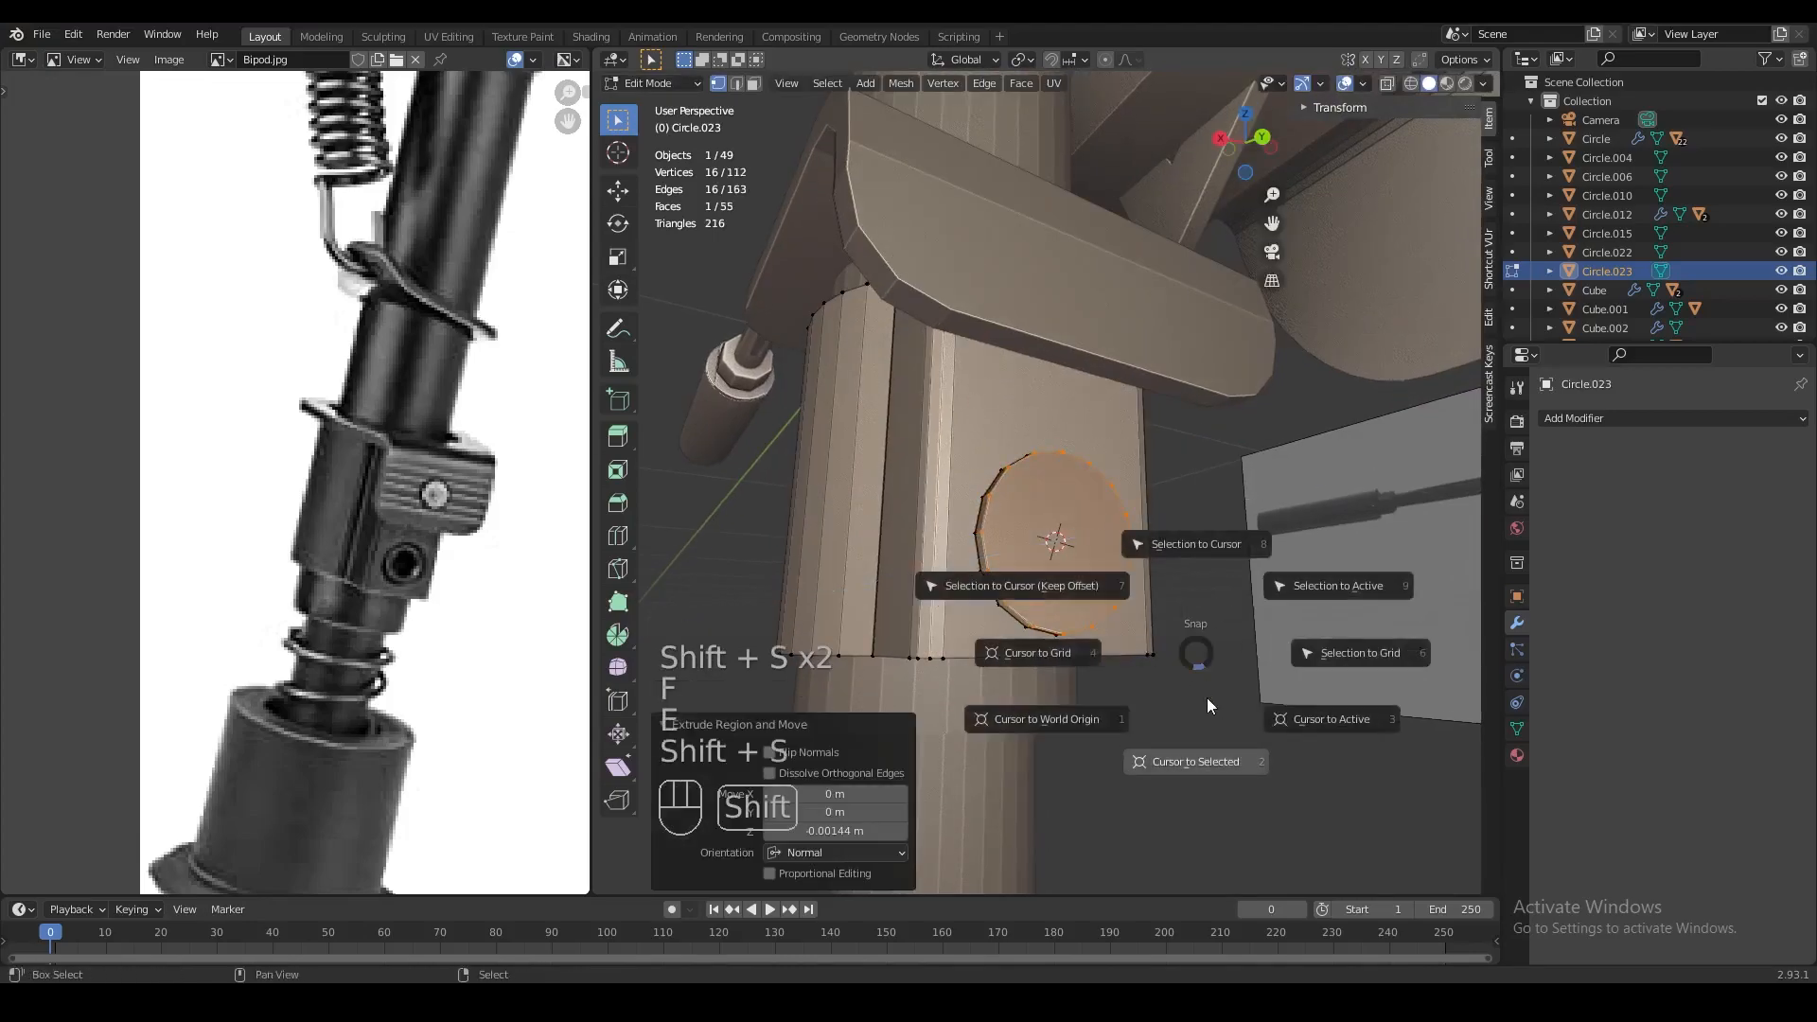
{"action": "key", "text": "shift+d"}
{"action": "key", "text": "s"}
{"action": "left_click", "coordinate": [1210, 692]}
{"action": "key", "text": "e"}
{"action": "left_click", "coordinate": [1220, 688]}
{"action": "key", "text": "shift+s"}
Try duplicating and rescaling the extruded button face, and undo it
{"action": "key", "text": "shift+d"}
{"action": "key", "text": "s"}
{"action": "left_click", "coordinate": [1268, 715]}
{"action": "key", "text": "ctrl+z"}
Inset the button's front face with a scaled extrusion and extrude the inner face about 0.0031 m inward as a recess
{"action": "key", "text": "e"}
{"action": "key", "text": "s"}
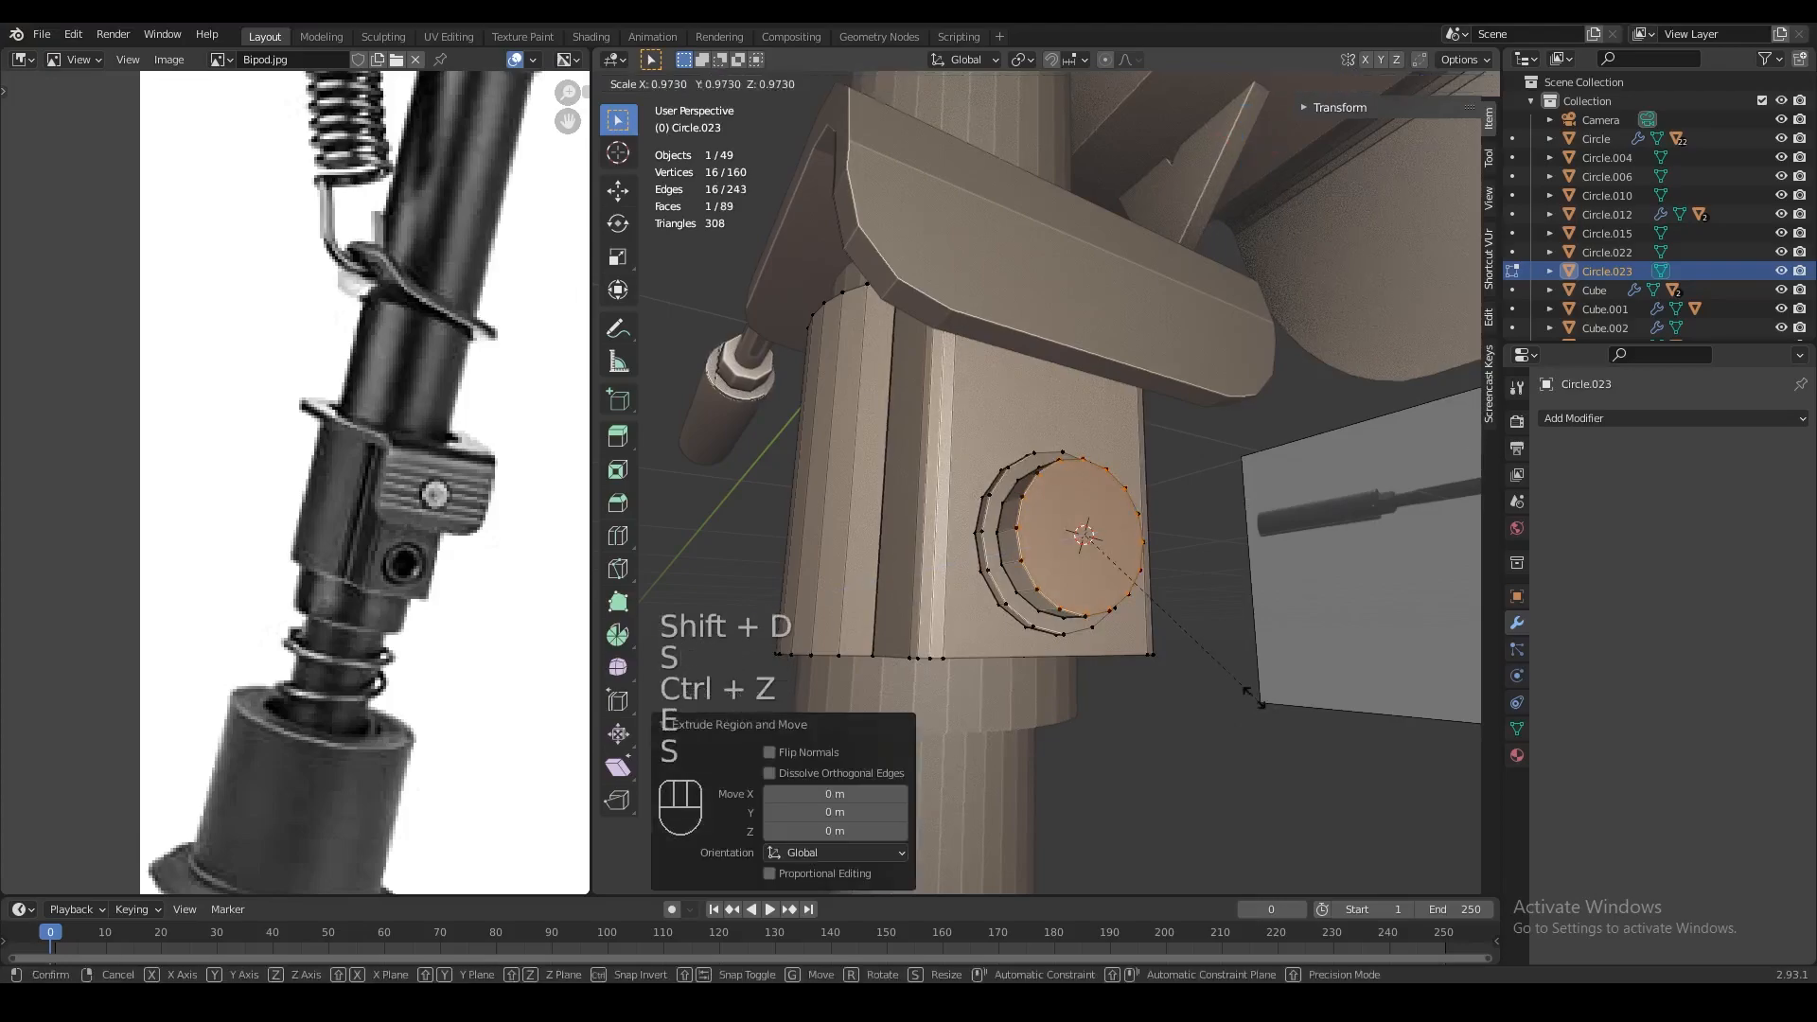
{"action": "left_click", "coordinate": [1218, 687]}
{"action": "key", "text": "e"}
{"action": "left_click", "coordinate": [1209, 687]}
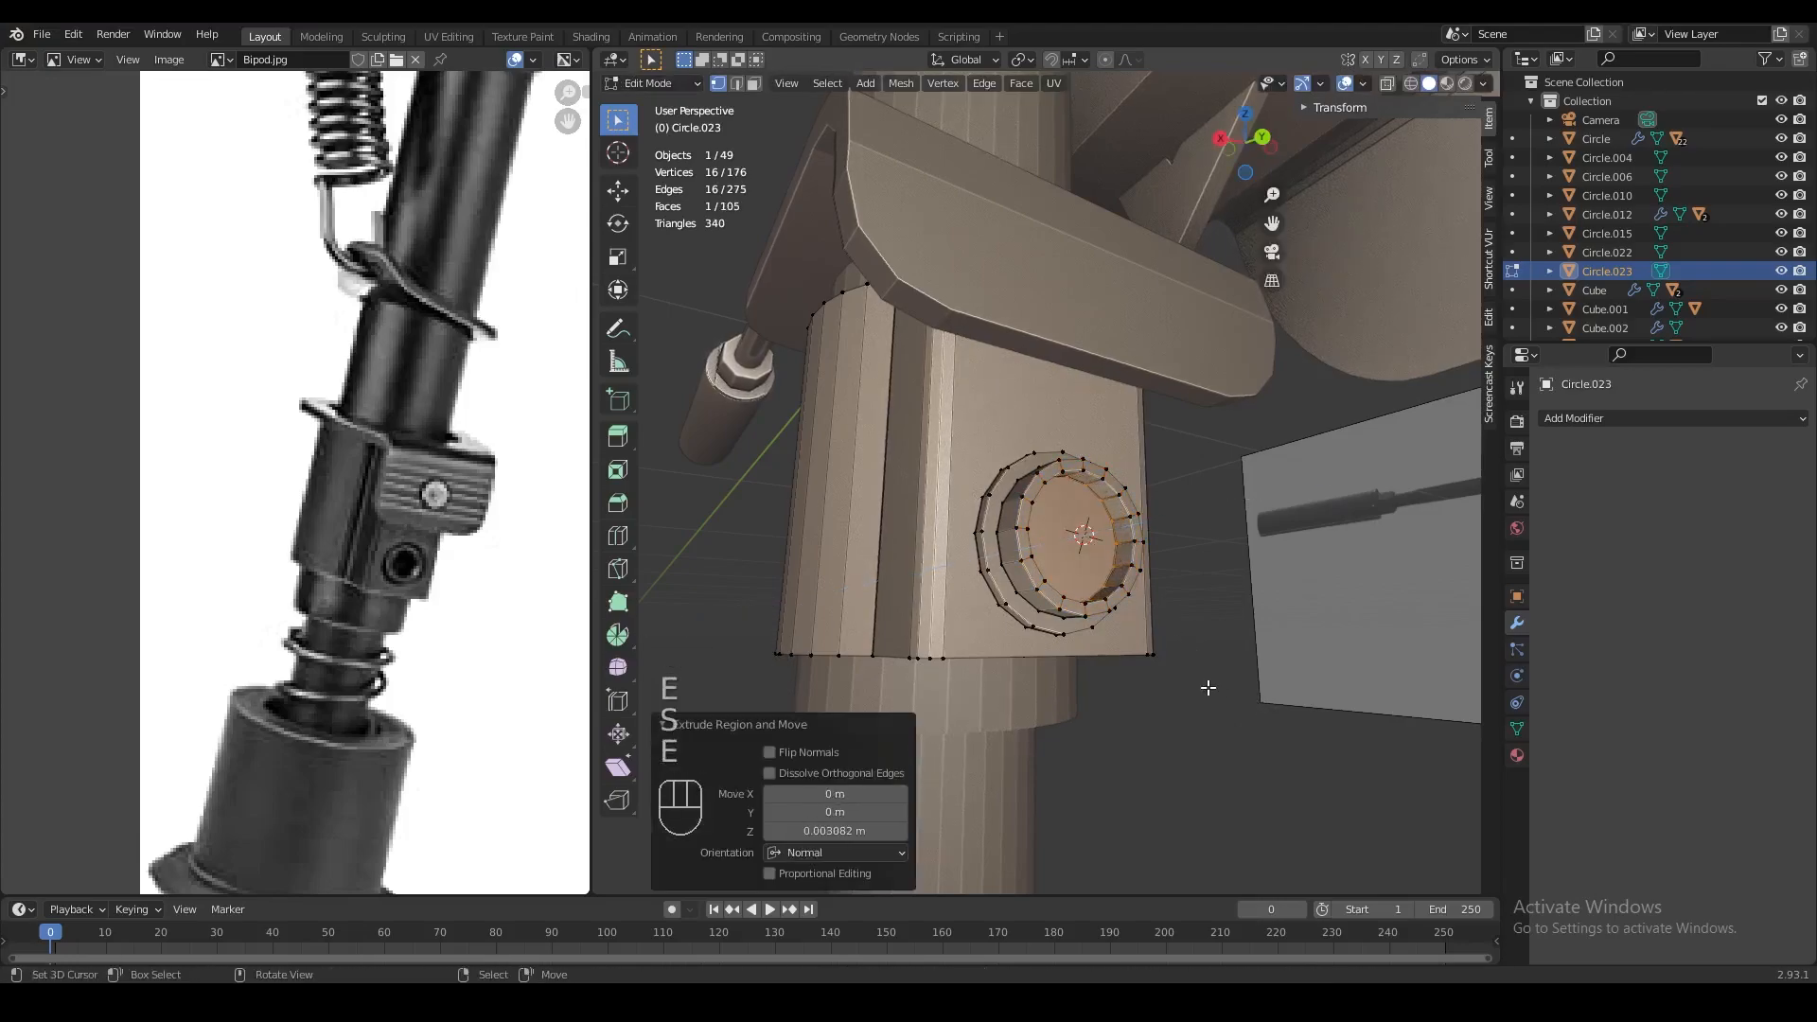
{"action": "key", "text": "a"}
{"action": "key", "text": "s"}
{"action": "key", "text": "shift+x"}
{"action": "right_click", "coordinate": [1233, 682]}
Select both linked parts of the button, scale them to 0.773 on X and Z only, and leave mesh editing
{"action": "key", "text": "a"}
{"action": "key", "text": "a"}
{"action": "key", "text": "l"}
{"action": "key", "text": "l"}
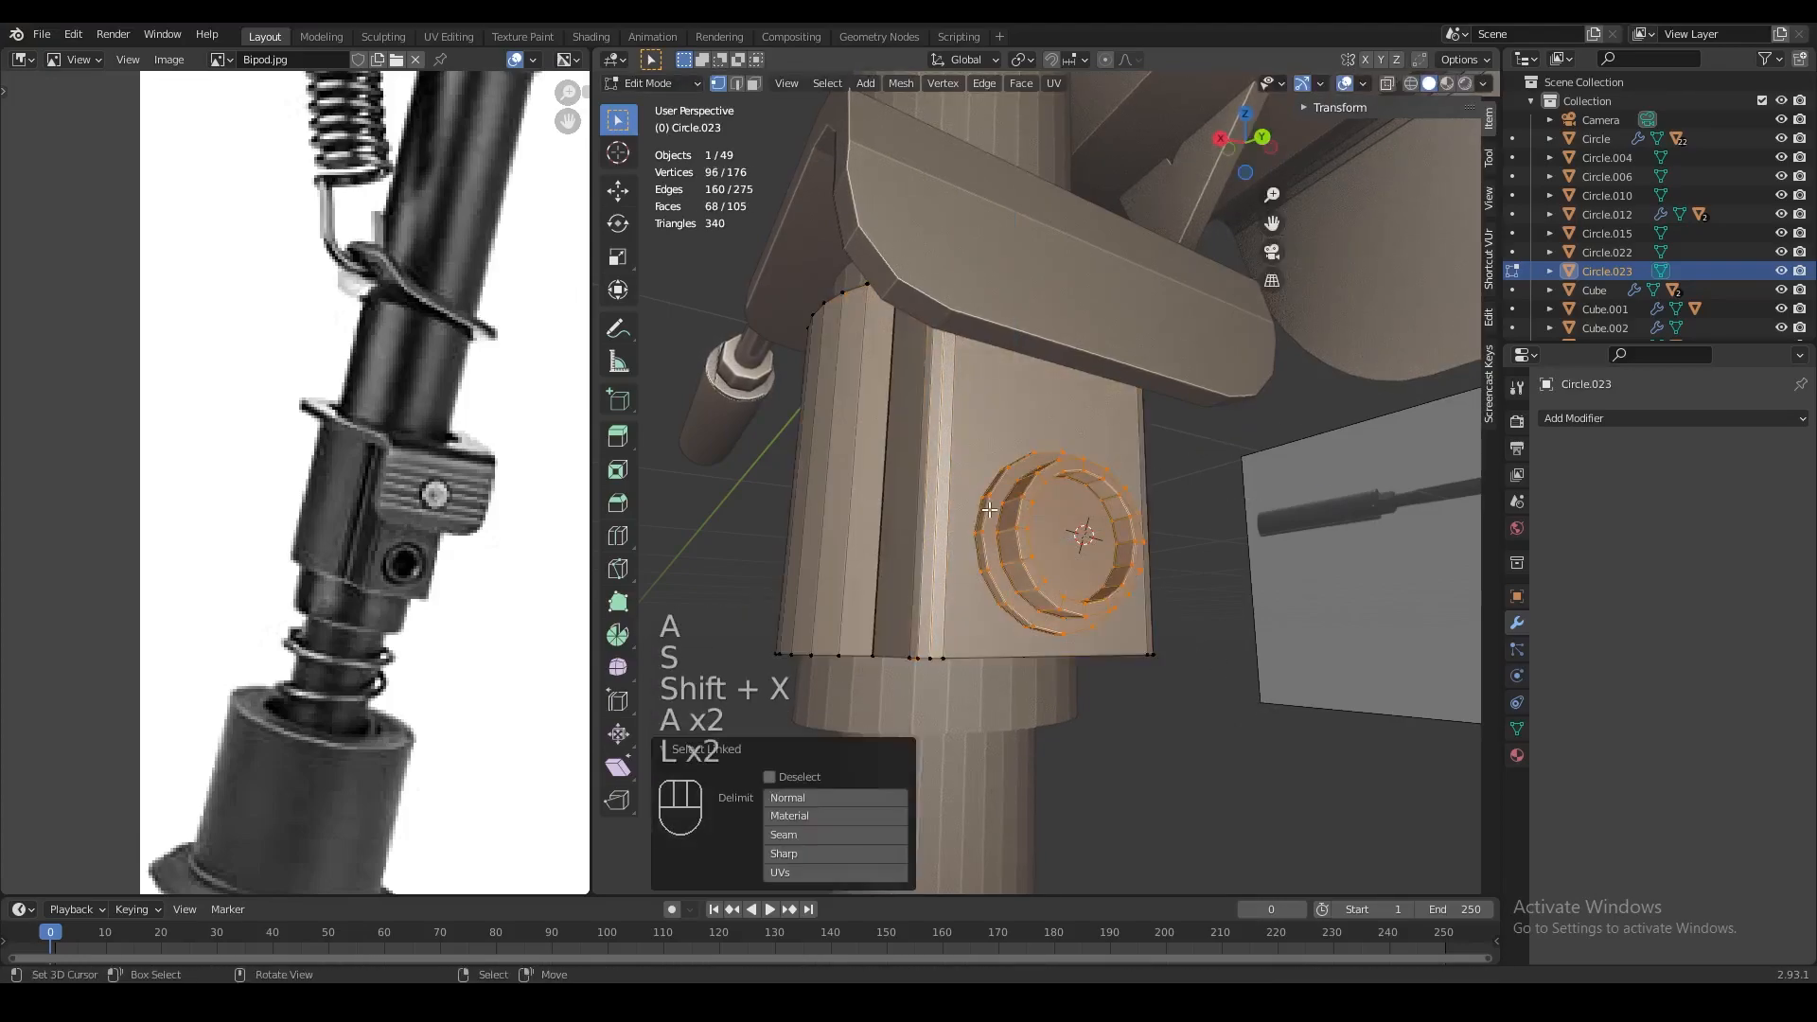
{"action": "key", "text": "s"}
{"action": "key", "text": "shift+x"}
{"action": "key", "text": "shift+y"}
{"action": "left_click", "coordinate": [1260, 637]}
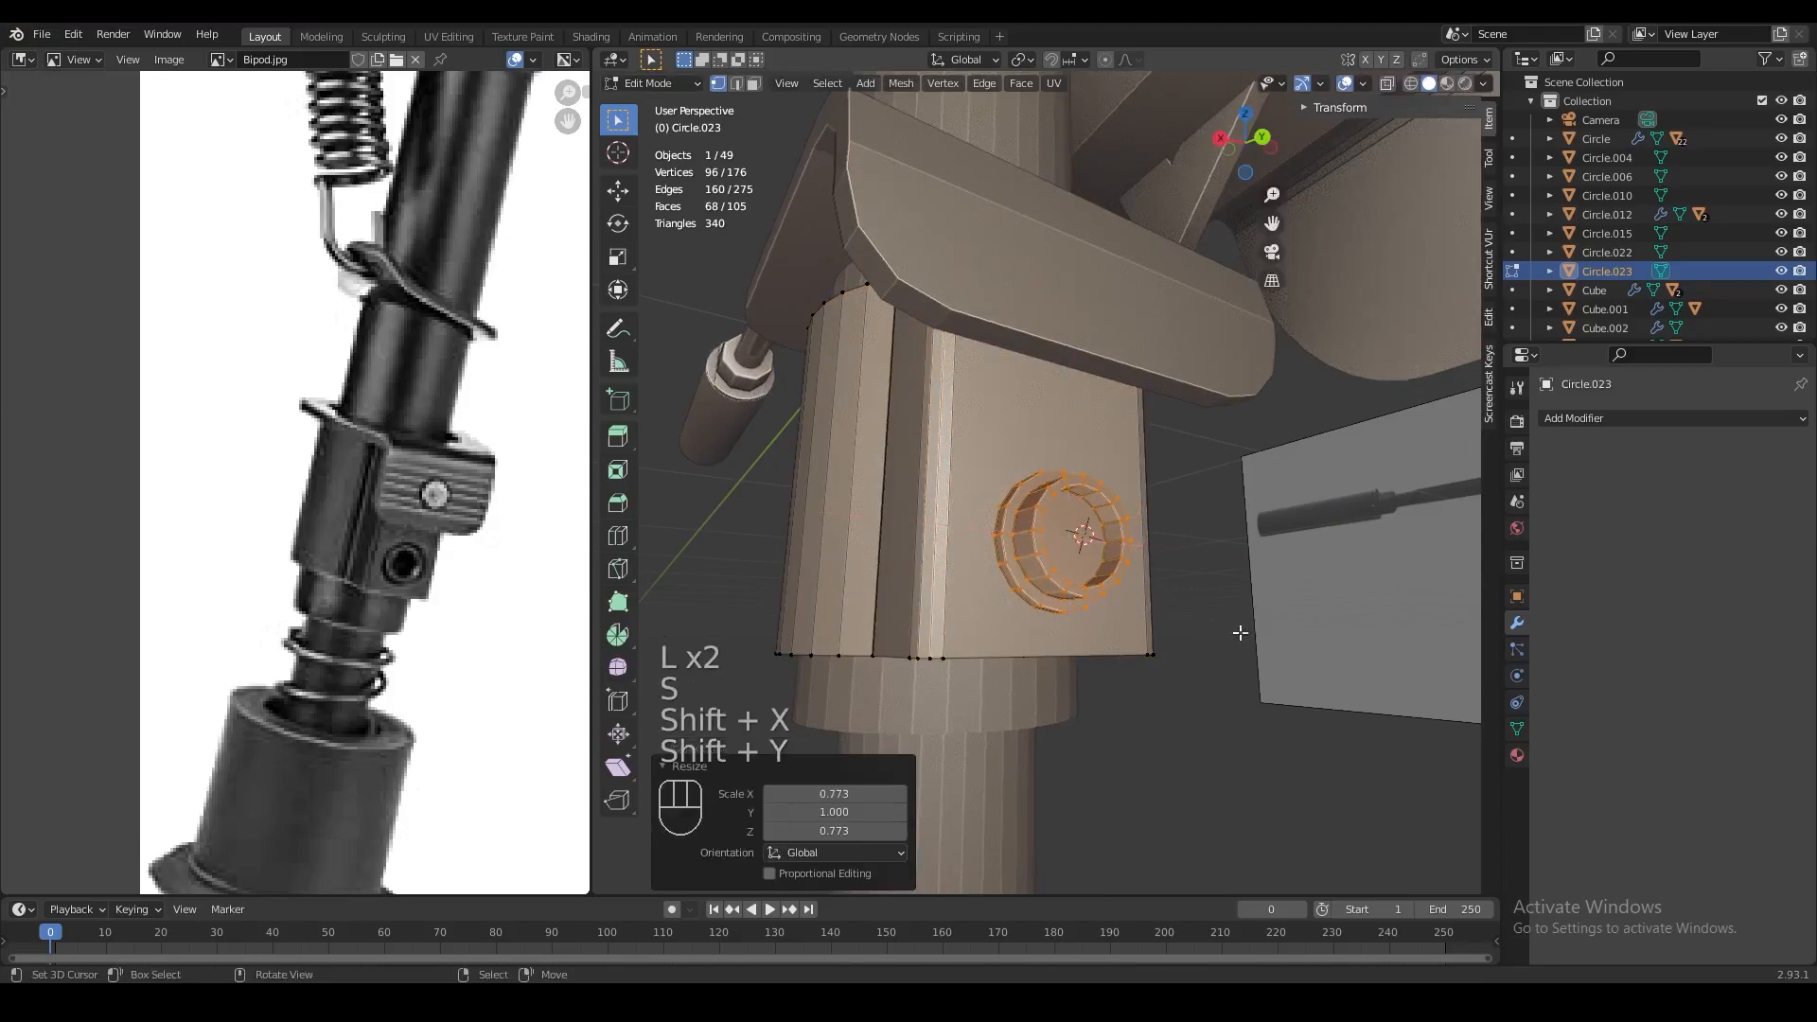
{"action": "key", "text": "Tab"}
Try joining the clamp plate and the sleeve into one object, and undo the join
{"action": "middle_click_drag", "start_coordinate": [1141, 596], "coordinate": [1193, 592]}
{"action": "scroll", "coordinate": [1192, 591], "scroll_direction": "down", "scroll_amount": 2}
{"action": "scroll", "coordinate": [1193, 591], "scroll_direction": "down", "scroll_amount": 3}
{"action": "right_click", "coordinate": [1068, 409]}
{"action": "right_click", "coordinate": [1021, 452], "text": "shift"}
{"action": "key", "text": "ctrl+j"}
{"action": "key", "text": "Tab"}
{"action": "key", "text": "Tab"}
{"action": "key", "text": "ctrl+z"}
{"action": "key", "text": "ctrl+z"}
{"action": "key", "text": "ctrl+z"}
{"action": "key", "text": "ctrl+z"}
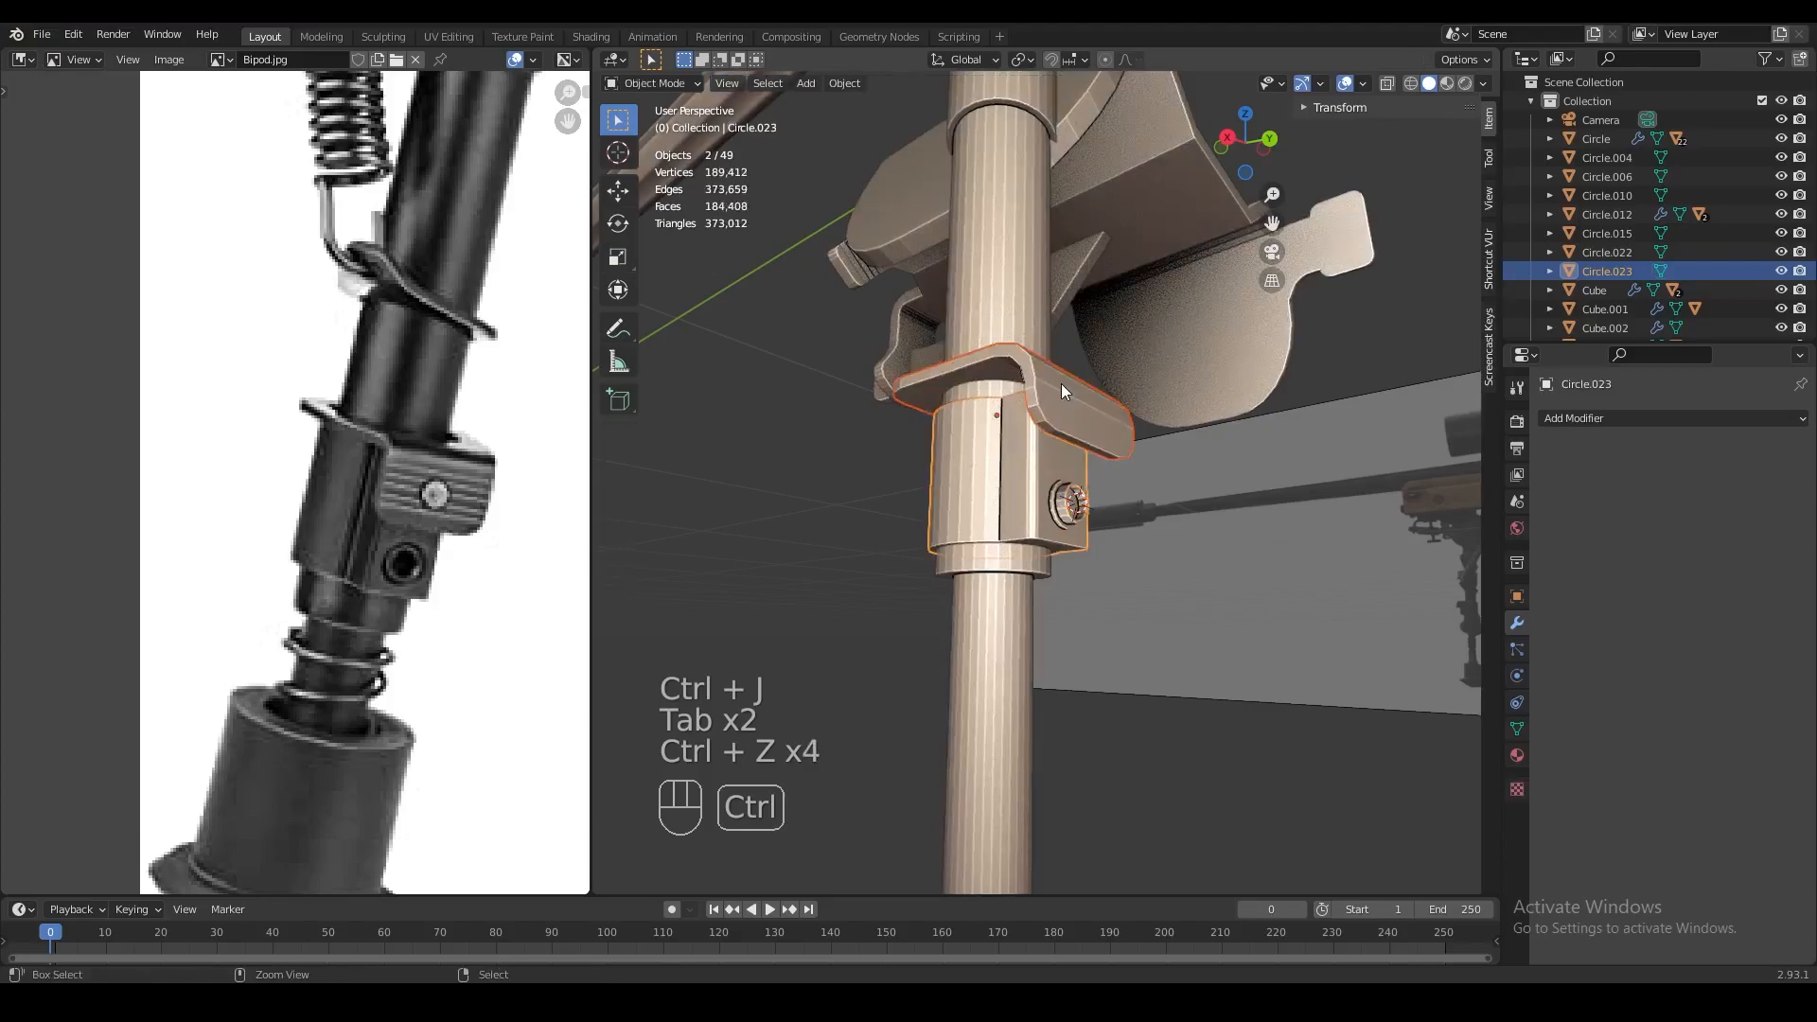
Move the selected clamp plate and sleeve together along the Z axis on the leg tube
{"action": "mouse_move", "coordinate": [1054, 388]}
{"action": "middle_mouse_down"}
{"action": "mouse_move", "coordinate": [1065, 468]}
{"action": "mouse_move", "coordinate": [1121, 386]}
{"action": "mouse_move", "coordinate": [1156, 486]}
{"action": "mouse_move", "coordinate": [1111, 424]}
{"action": "mouse_move", "coordinate": [1176, 468]}
{"action": "mouse_move", "coordinate": [1020, 415]}
{"action": "mouse_move", "coordinate": [1024, 382]}
{"action": "middle_mouse_up"}
{"action": "key", "text": "g"}
{"action": "key", "text": "z"}
{"action": "left_click", "coordinate": [1132, 412]}
{"action": "scroll", "coordinate": [1155, 486], "scroll_direction": "up", "scroll_amount": 2}
Join the clamp plate, the sleeve and the leg tube with its foot into a single object, and save the file
{"action": "key", "text": "ctrl+a"}
{"action": "left_click", "coordinate": [1075, 446], "text": "shift"}
{"action": "key", "text": "ctrl+j"}
{"action": "left_click", "coordinate": [1024, 382], "text": "shift"}
{"action": "key", "text": "ctrl+j"}
{"action": "key", "text": "Tab"}
{"action": "key", "text": "Tab"}
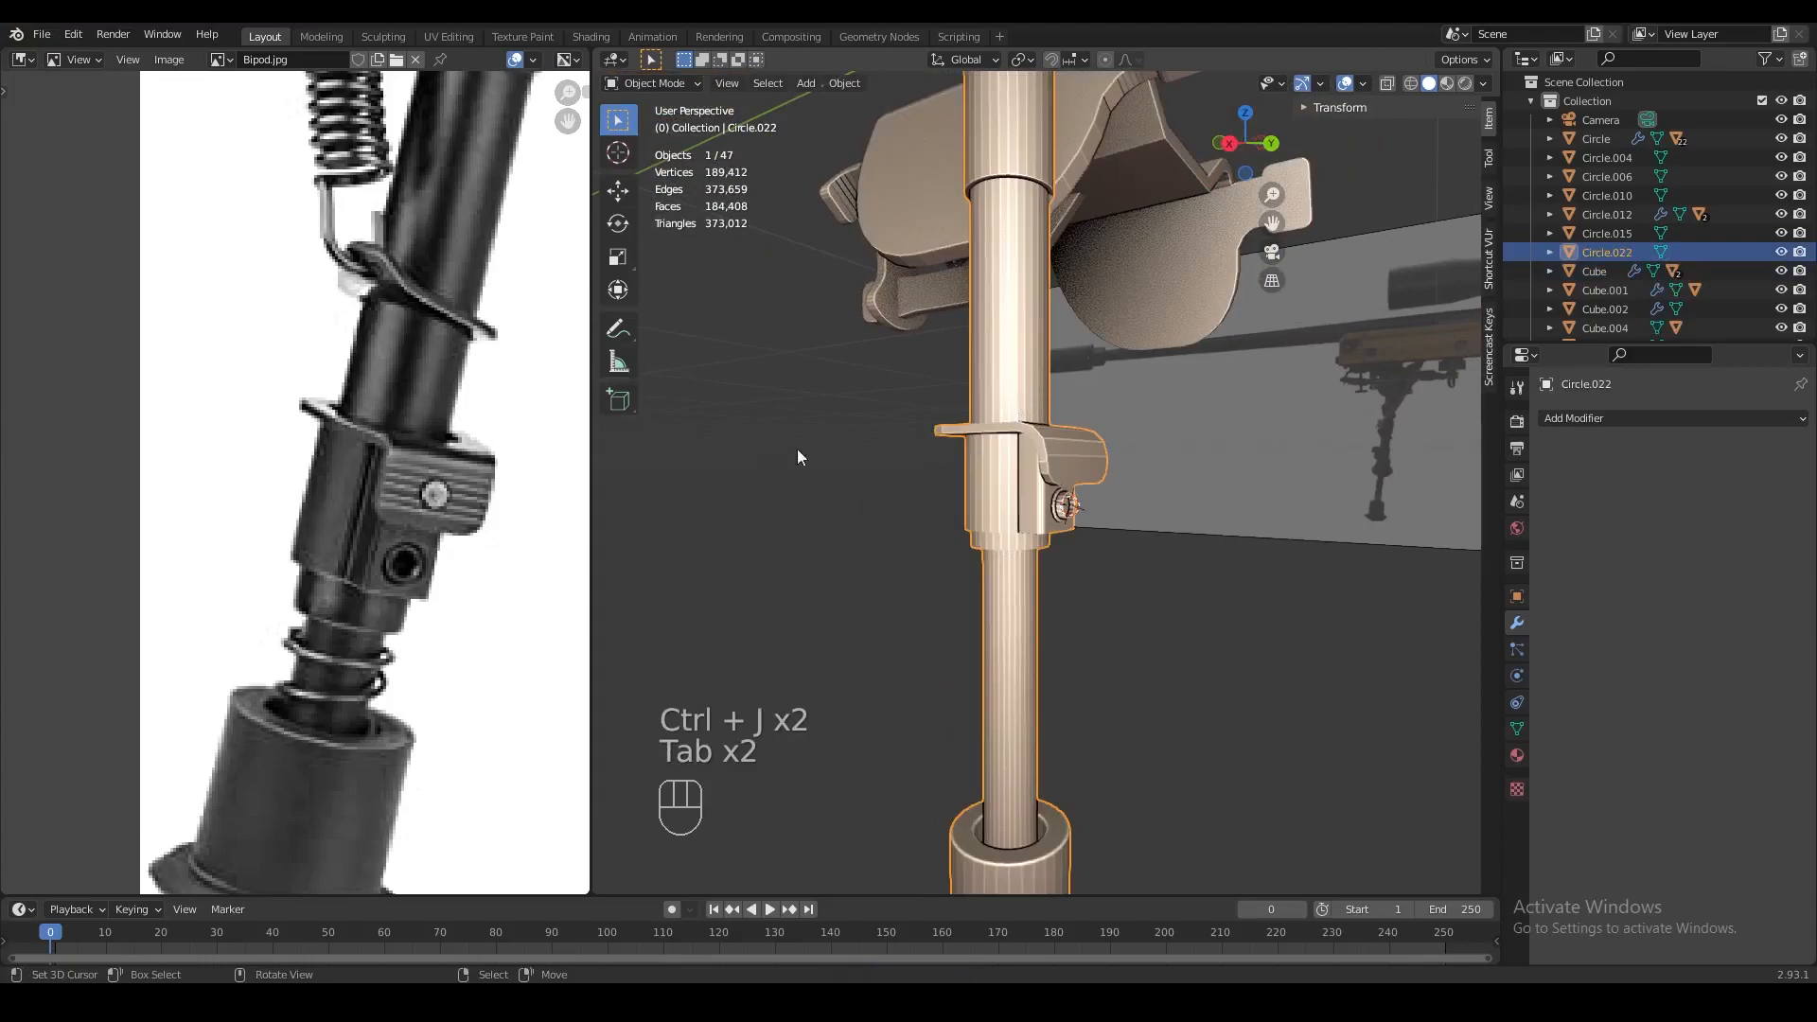
{"action": "scroll", "coordinate": [477, 549], "scroll_direction": "down", "scroll_amount": 3}
{"action": "middle_click_drag", "start_coordinate": [939, 604], "coordinate": [1111, 541]}
{"action": "scroll", "coordinate": [1095, 751], "scroll_direction": "down", "scroll_amount": 2}
{"action": "scroll", "coordinate": [1177, 645], "scroll_direction": "down", "scroll_amount": 3}
{"action": "scroll", "coordinate": [1030, 503], "scroll_direction": "up", "scroll_amount": 5}
{"action": "key", "text": "ctrl+s"}
Select the inner rim edge loop at the upper end of the leg's foot socket and snap the 3D cursor to its centre
{"action": "key", "text": "Tab"}
{"action": "key", "text": "1"}
{"action": "key", "text": "z"}
{"action": "mouse_move", "coordinate": [1096, 651]}
{"action": "middle_mouse_down"}
{"action": "mouse_move", "coordinate": [1079, 615]}
{"action": "mouse_move", "coordinate": [1070, 646]}
{"action": "mouse_move", "coordinate": [1104, 630]}
{"action": "middle_mouse_up"}
{"action": "key", "text": "z"}
{"action": "scroll", "coordinate": [1079, 615], "scroll_direction": "up", "scroll_amount": 4}
{"action": "right_click", "coordinate": [1070, 645]}
{"action": "scroll", "coordinate": [1048, 620], "scroll_direction": "up", "scroll_amount": 1}
{"action": "key", "text": "shift+s"}
{"action": "left_click", "coordinate": [1138, 702]}
{"action": "key", "text": "Tab"}
{"action": "key", "text": "Tab"}
{"action": "left_click", "coordinate": [1105, 630], "text": "alt"}
{"action": "key", "text": "shift+s"}
{"action": "left_click", "coordinate": [1103, 710]}
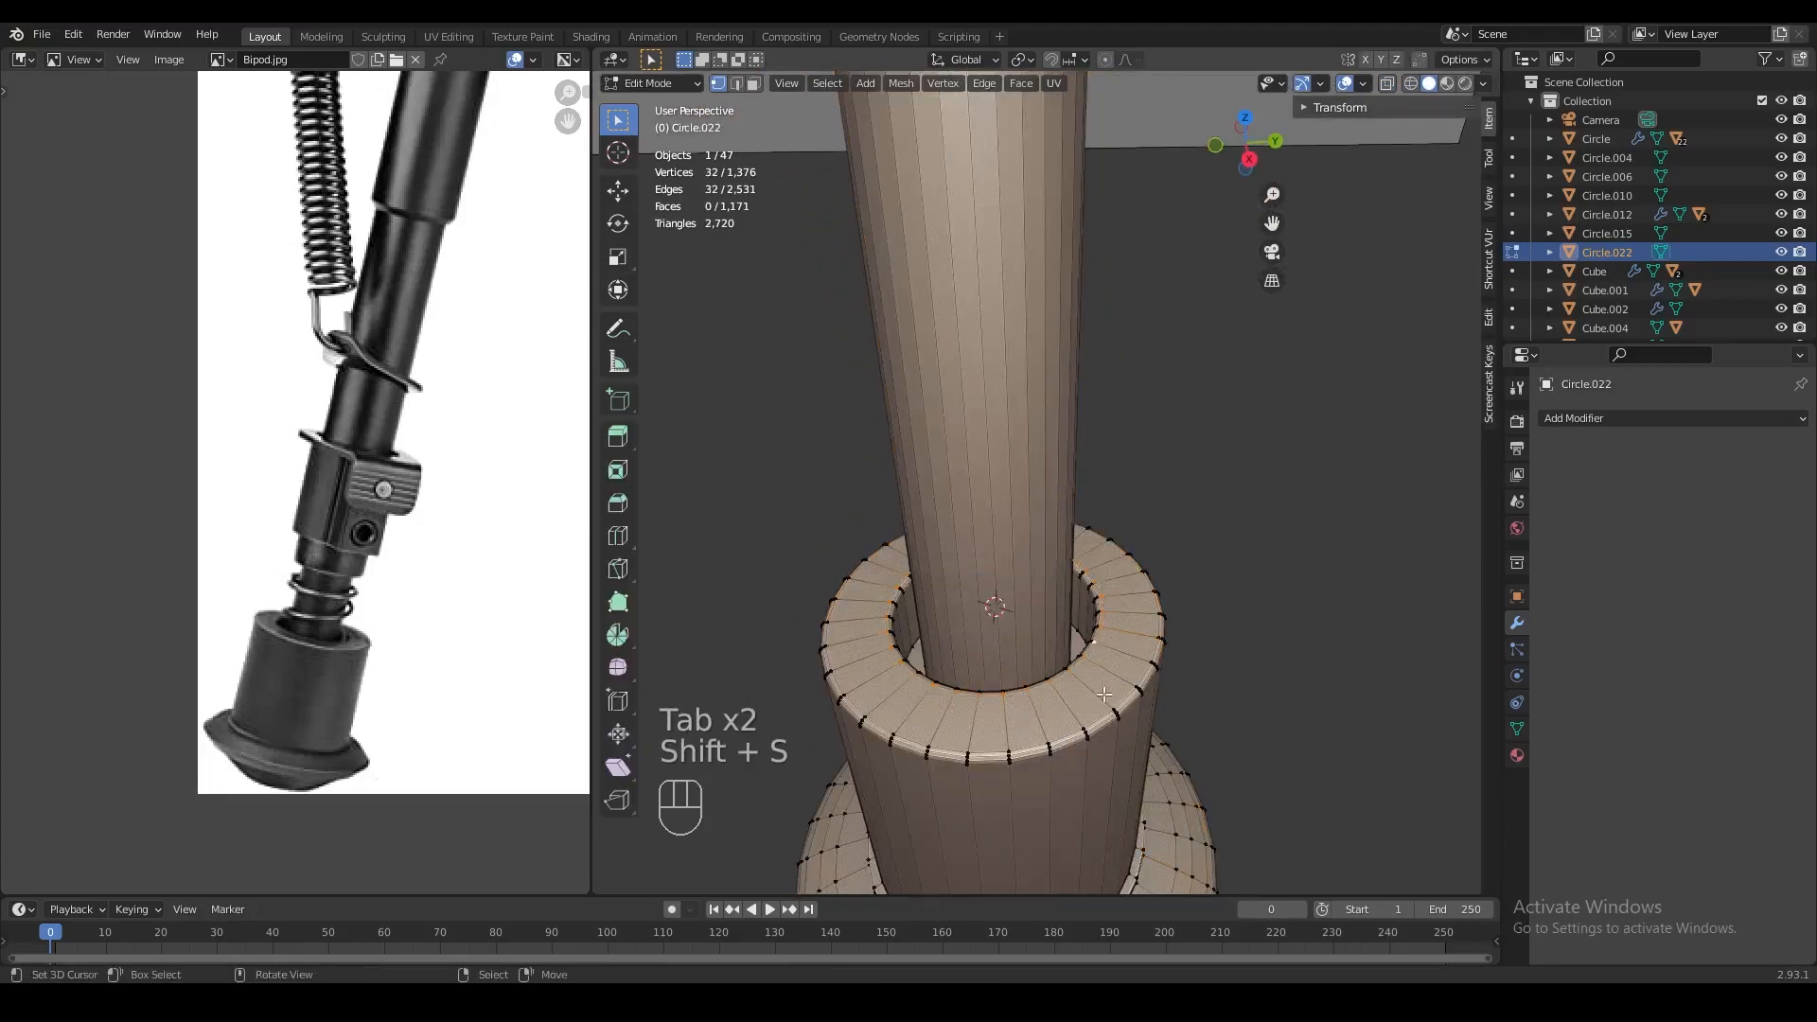
Add a mesh circle with 8 vertices as a separate object at the centre of the foot socket's rim
{"action": "key", "text": "Tab"}
{"action": "key", "text": "shift+a"}
{"action": "mouse_move", "coordinate": [1014, 600]}
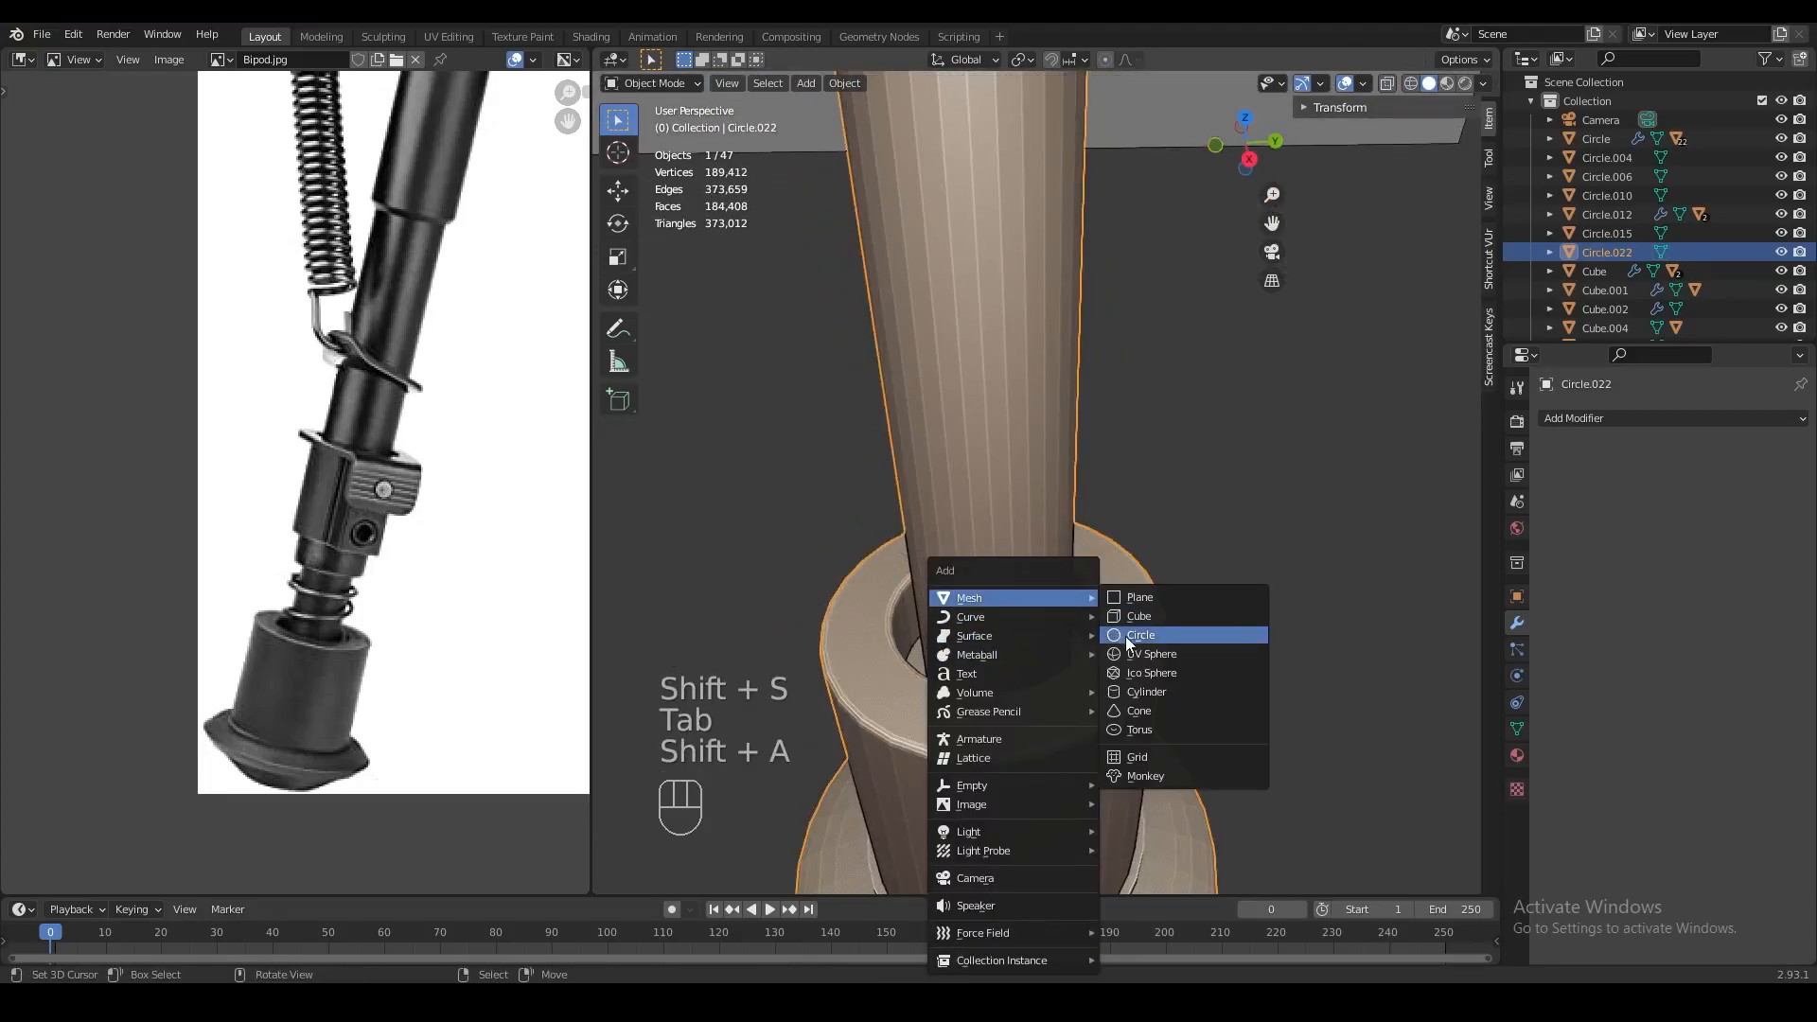
{"action": "left_click", "coordinate": [1126, 636]}
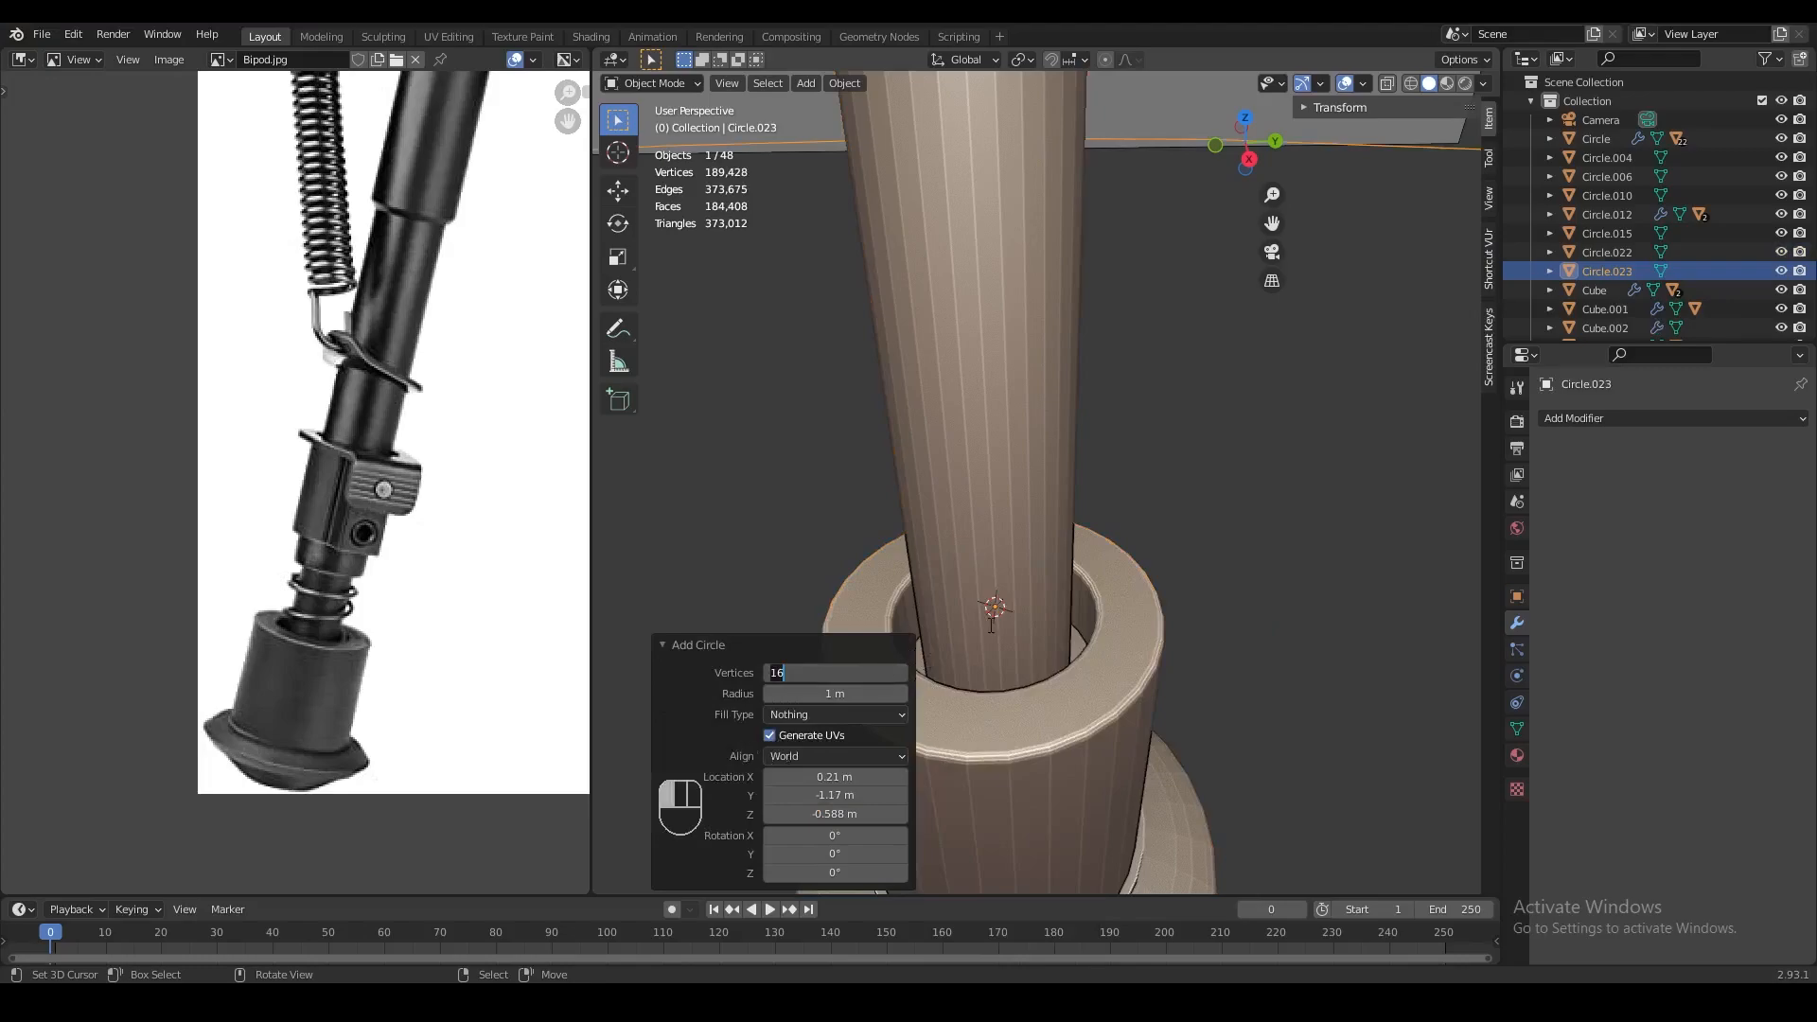
{"action": "type", "text": "12"}
{"action": "key", "text": "Return"}
{"action": "scroll", "coordinate": [990, 633], "scroll_direction": "down", "scroll_amount": 3}
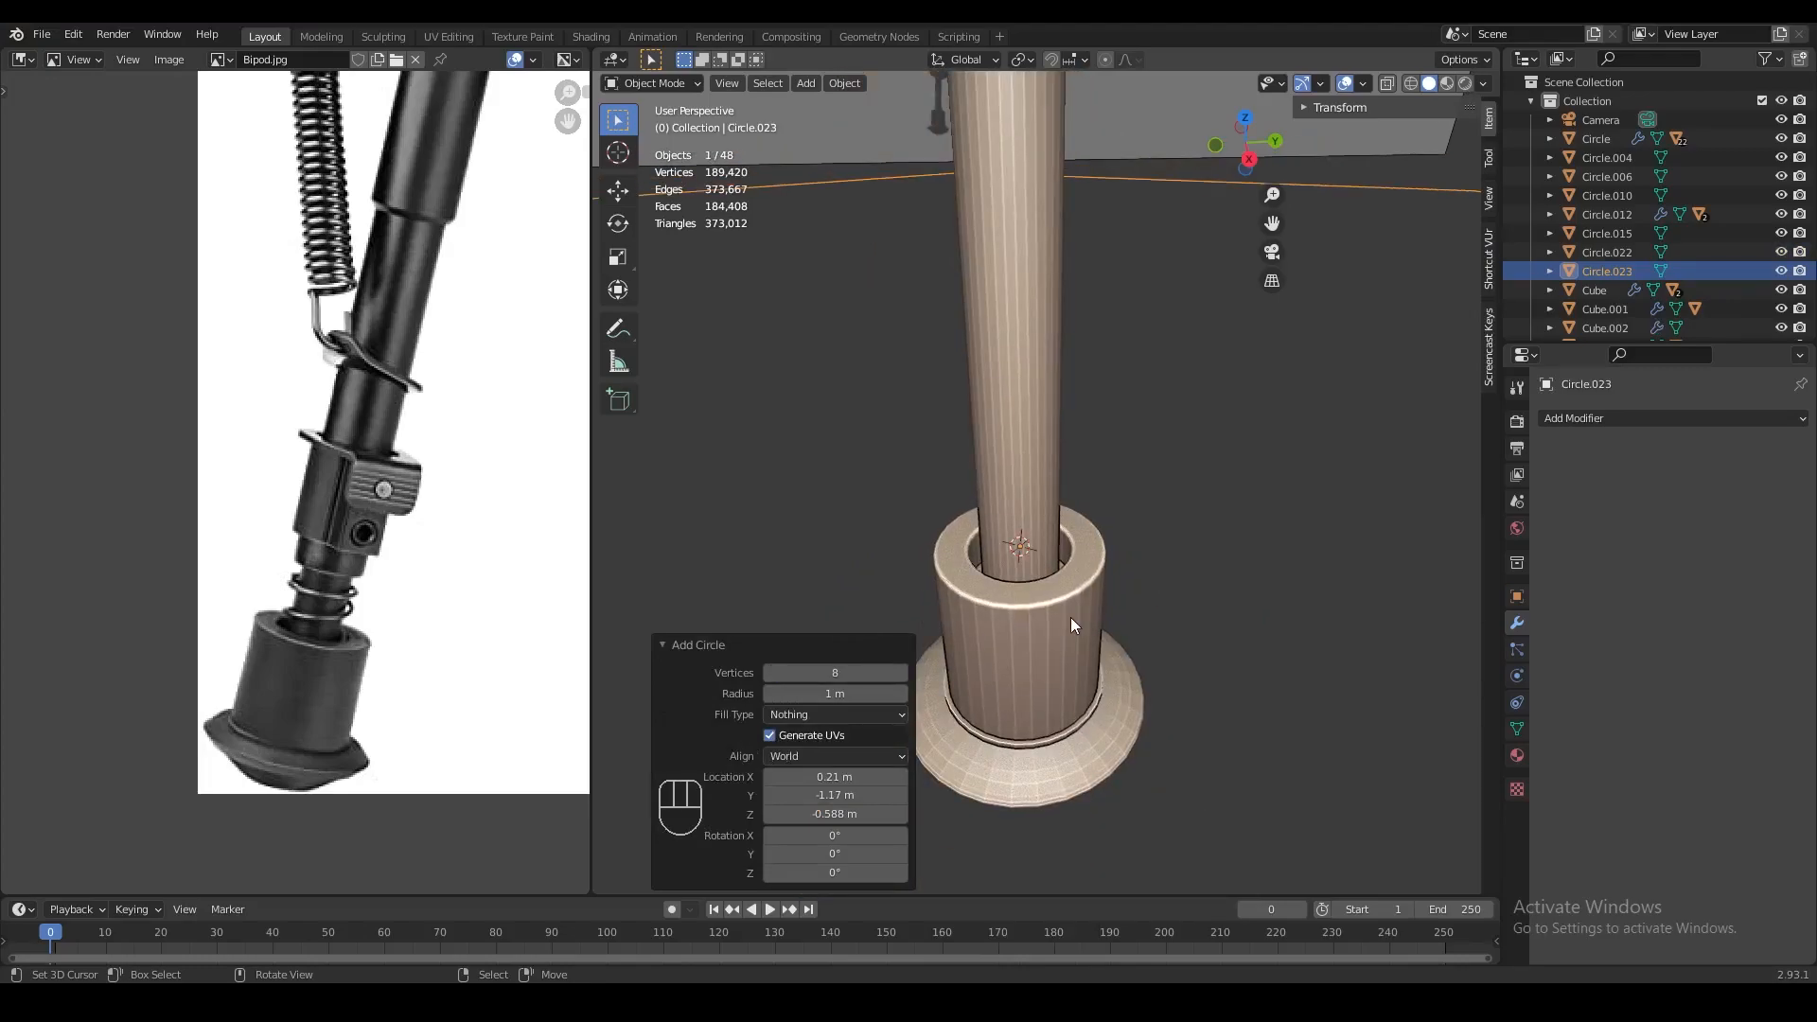
Scale the circle's mesh by 0.1 twice and show it in wireframe inside the socket
{"action": "scroll", "coordinate": [1112, 582], "scroll_direction": "down", "scroll_amount": 5}
{"action": "key", "text": "Tab"}
{"action": "type", "text": "1s.1"}
{"action": "key", "text": "Return"}
{"action": "type", "text": "s.1"}
{"action": "key", "text": "Return"}
{"action": "key", "text": "KP_Decimal"}
{"action": "key", "text": "z"}
{"action": "scroll", "coordinate": [1118, 572], "scroll_direction": "down", "scroll_amount": 8}
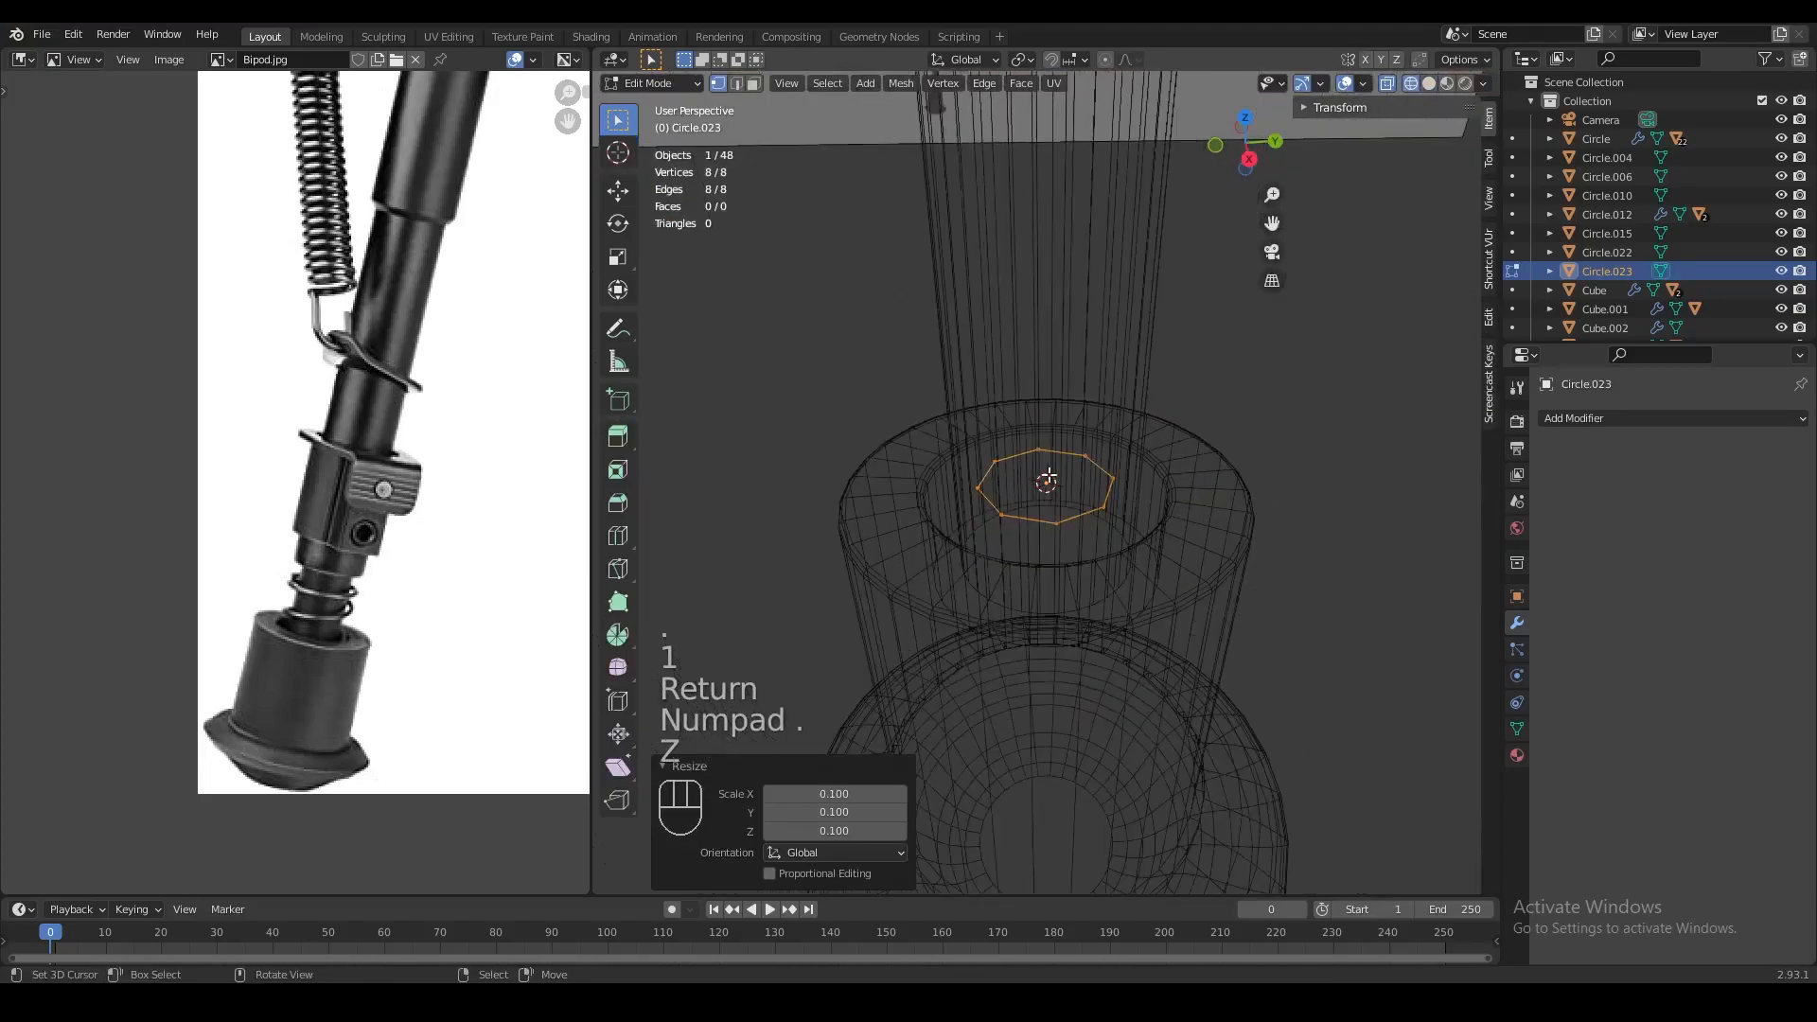
Rotate the small circle 90° about the Y axis so it stands upright in the socket
{"action": "key", "text": "g"}
{"action": "right_click", "coordinate": [1088, 522]}
{"action": "middle_click_drag", "start_coordinate": [1088, 521], "coordinate": [1050, 488]}
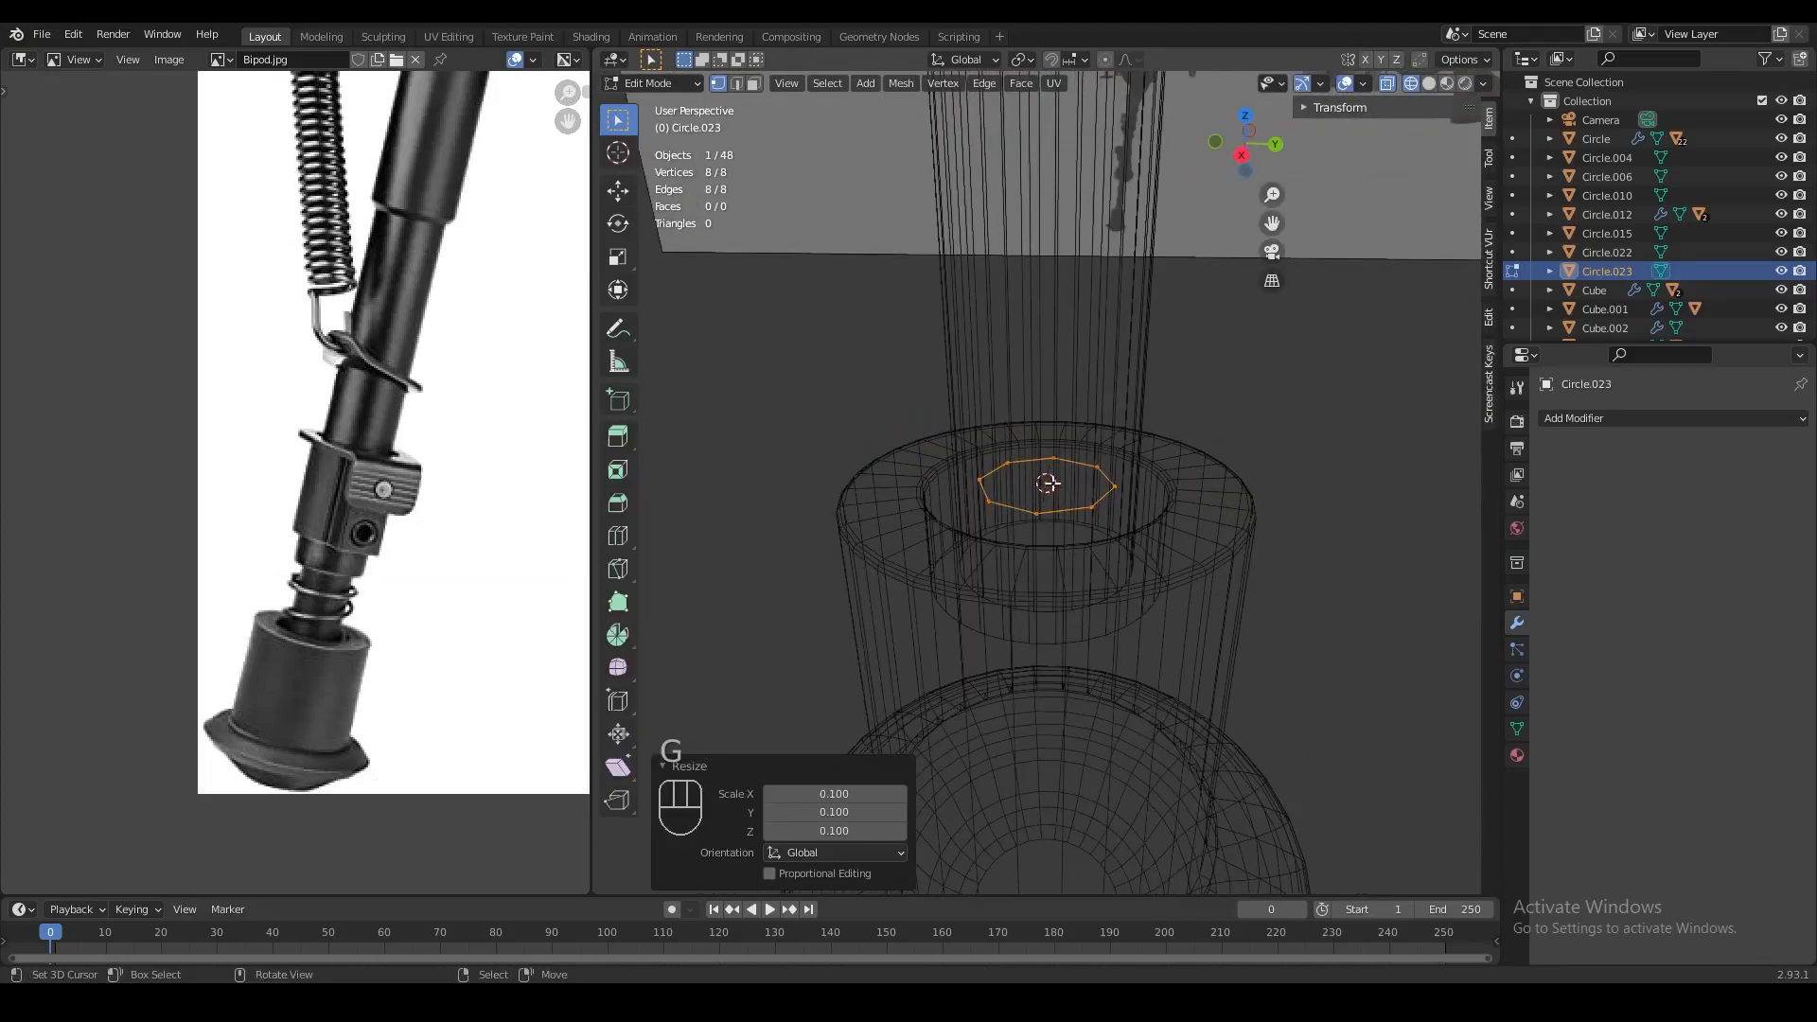
{"action": "key", "text": "r"}
{"action": "key", "text": "x"}
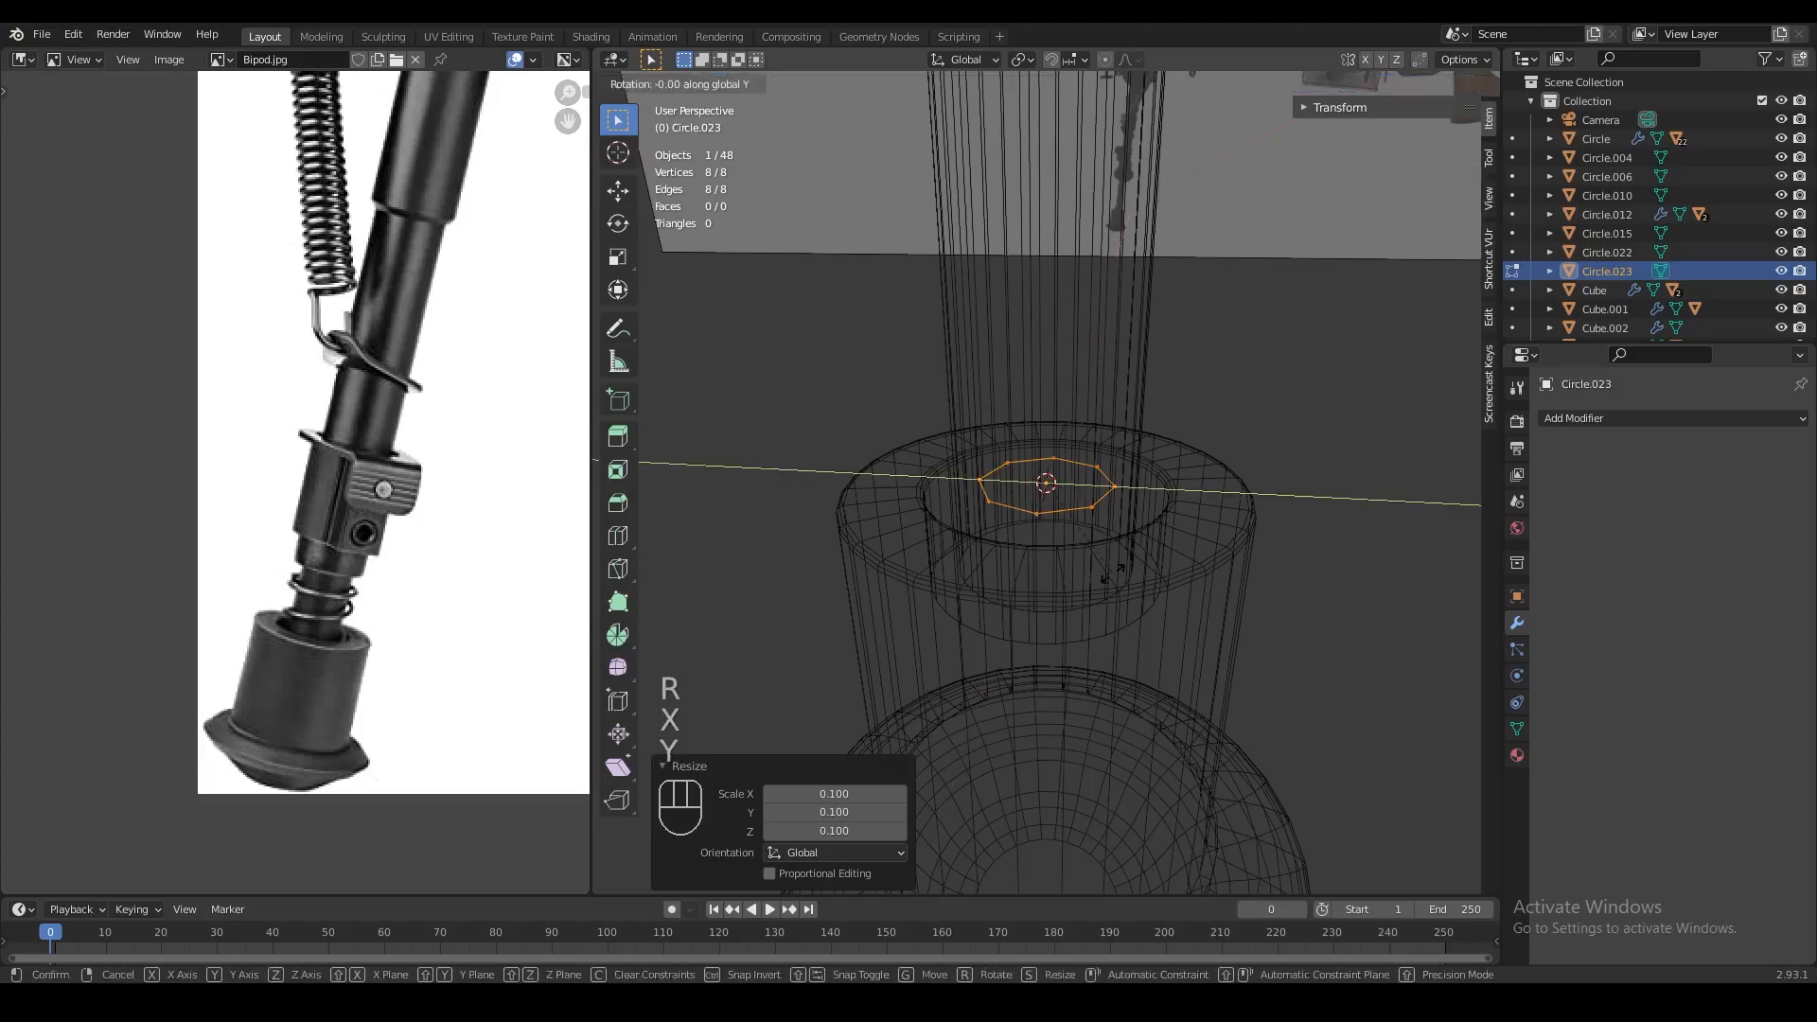
{"action": "key", "text": "9"}
{"action": "key", "text": "0"}
{"action": "left_click", "coordinate": [1103, 595]}
Move the upright circle along the Y axis away from the leg's centre, by about 0.018 m
{"action": "key", "text": "g"}
{"action": "key", "text": "x"}
{"action": "key", "text": "g"}
{"action": "key", "text": "y"}
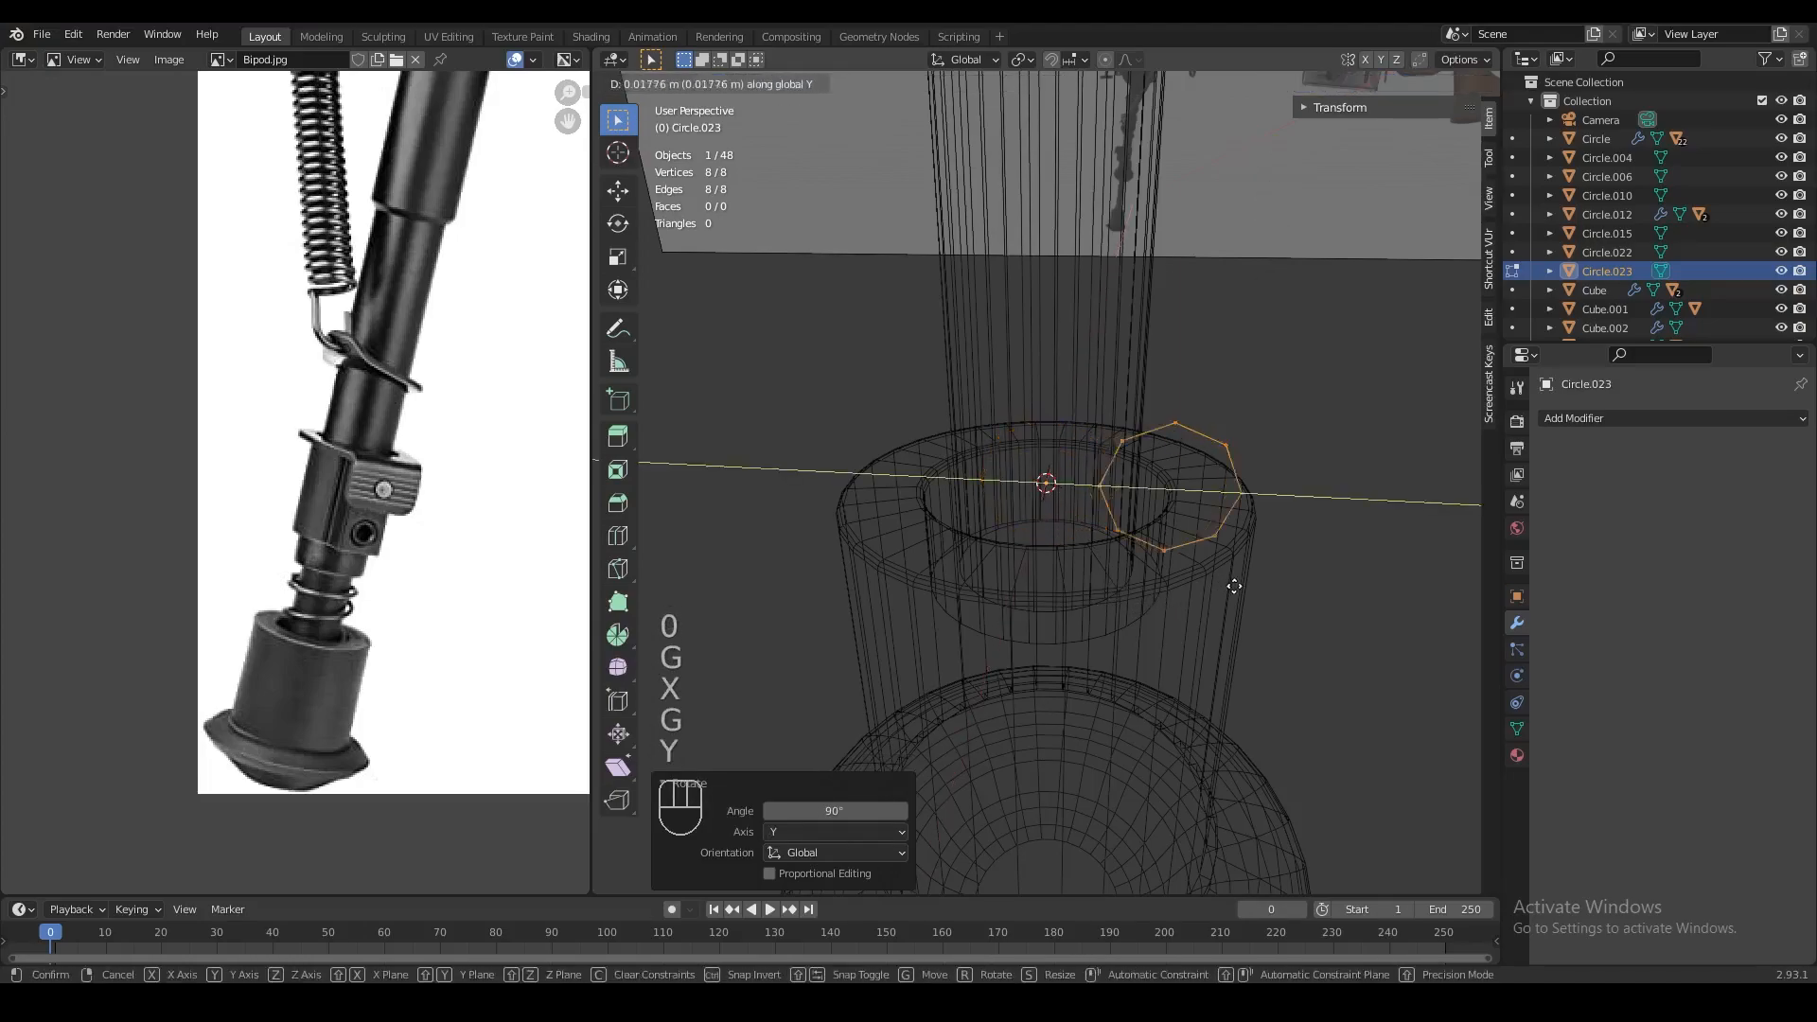
Move the circle profile about 0.018 m along Y over the foot collar's rim and scale it to 0.375 about its centre
{"action": "left_click", "coordinate": [1233, 586]}
{"action": "key", "text": "shift+s"}
{"action": "left_click", "coordinate": [1322, 718]}
{"action": "key", "text": "s"}
{"action": "left_click", "coordinate": [1210, 590]}
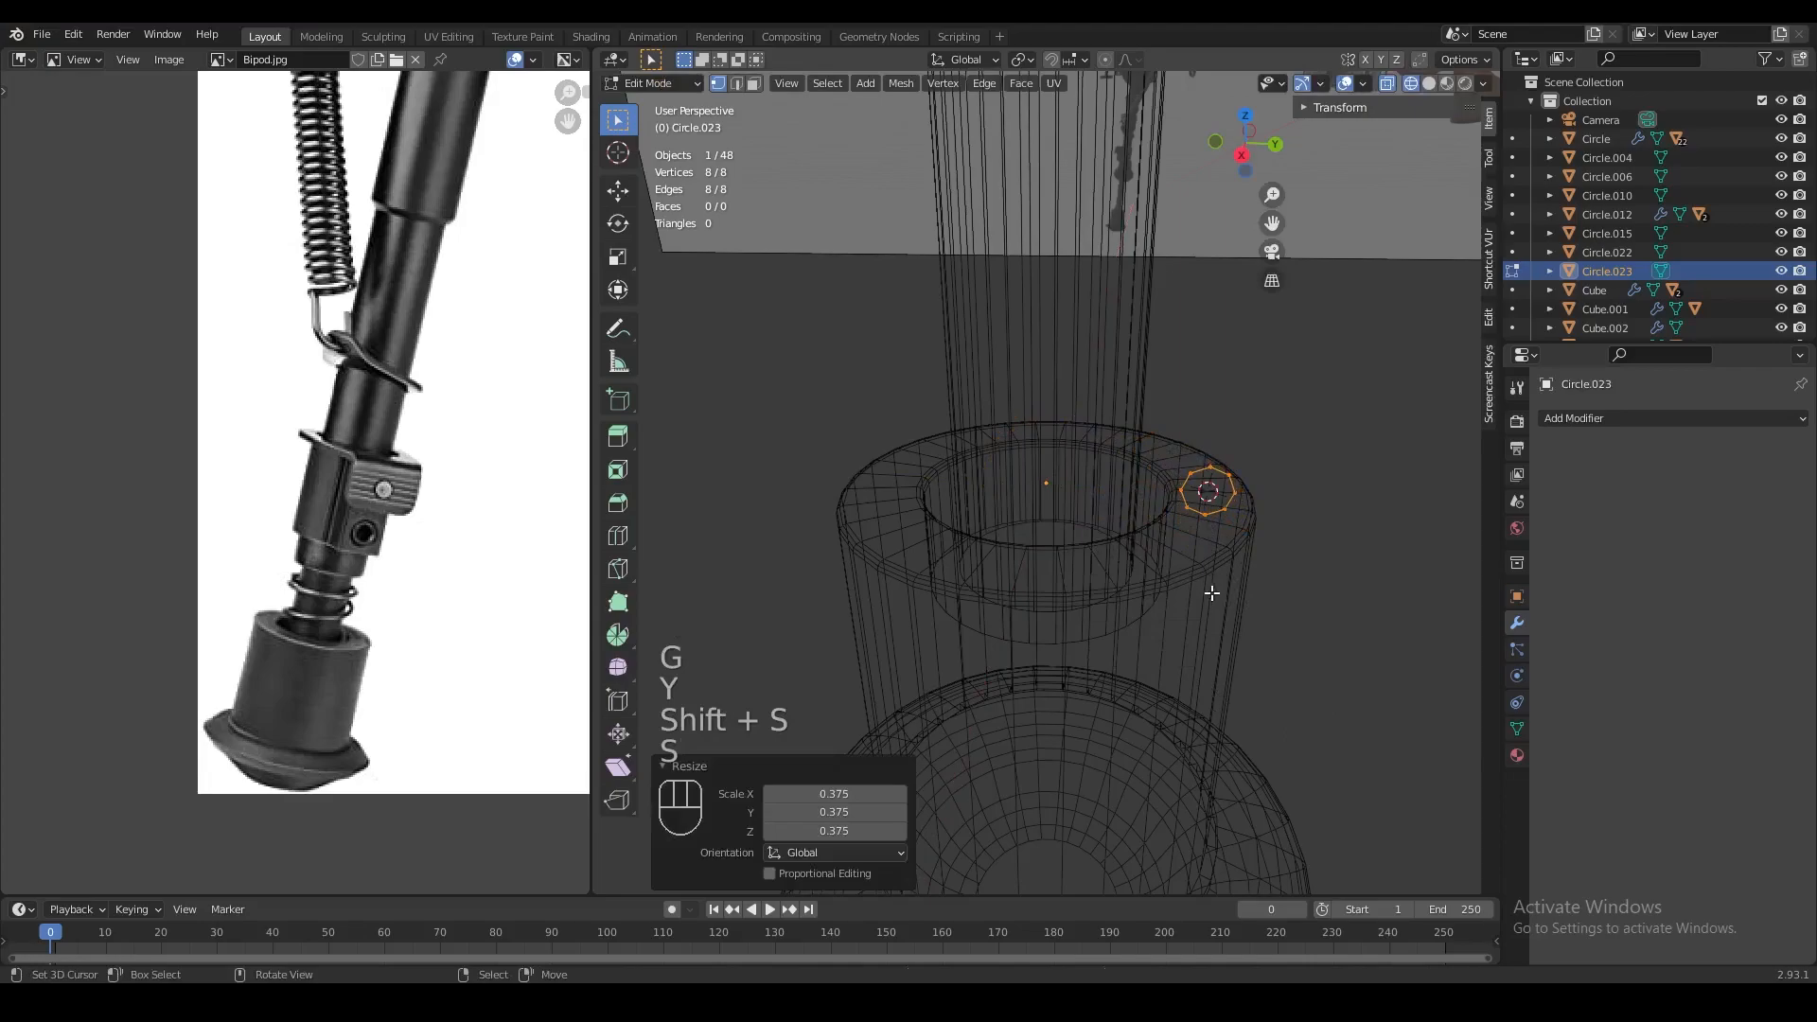
Raise the circle object 0.00694 m along Z and add a Screw modifier to it
{"action": "key", "text": "Tab"}
{"action": "key", "text": "g"}
{"action": "key", "text": "z"}
{"action": "left_click", "coordinate": [1211, 560]}
{"action": "key", "text": "z"}
{"action": "left_click", "coordinate": [1275, 536]}
{"action": "left_click", "coordinate": [1649, 418]}
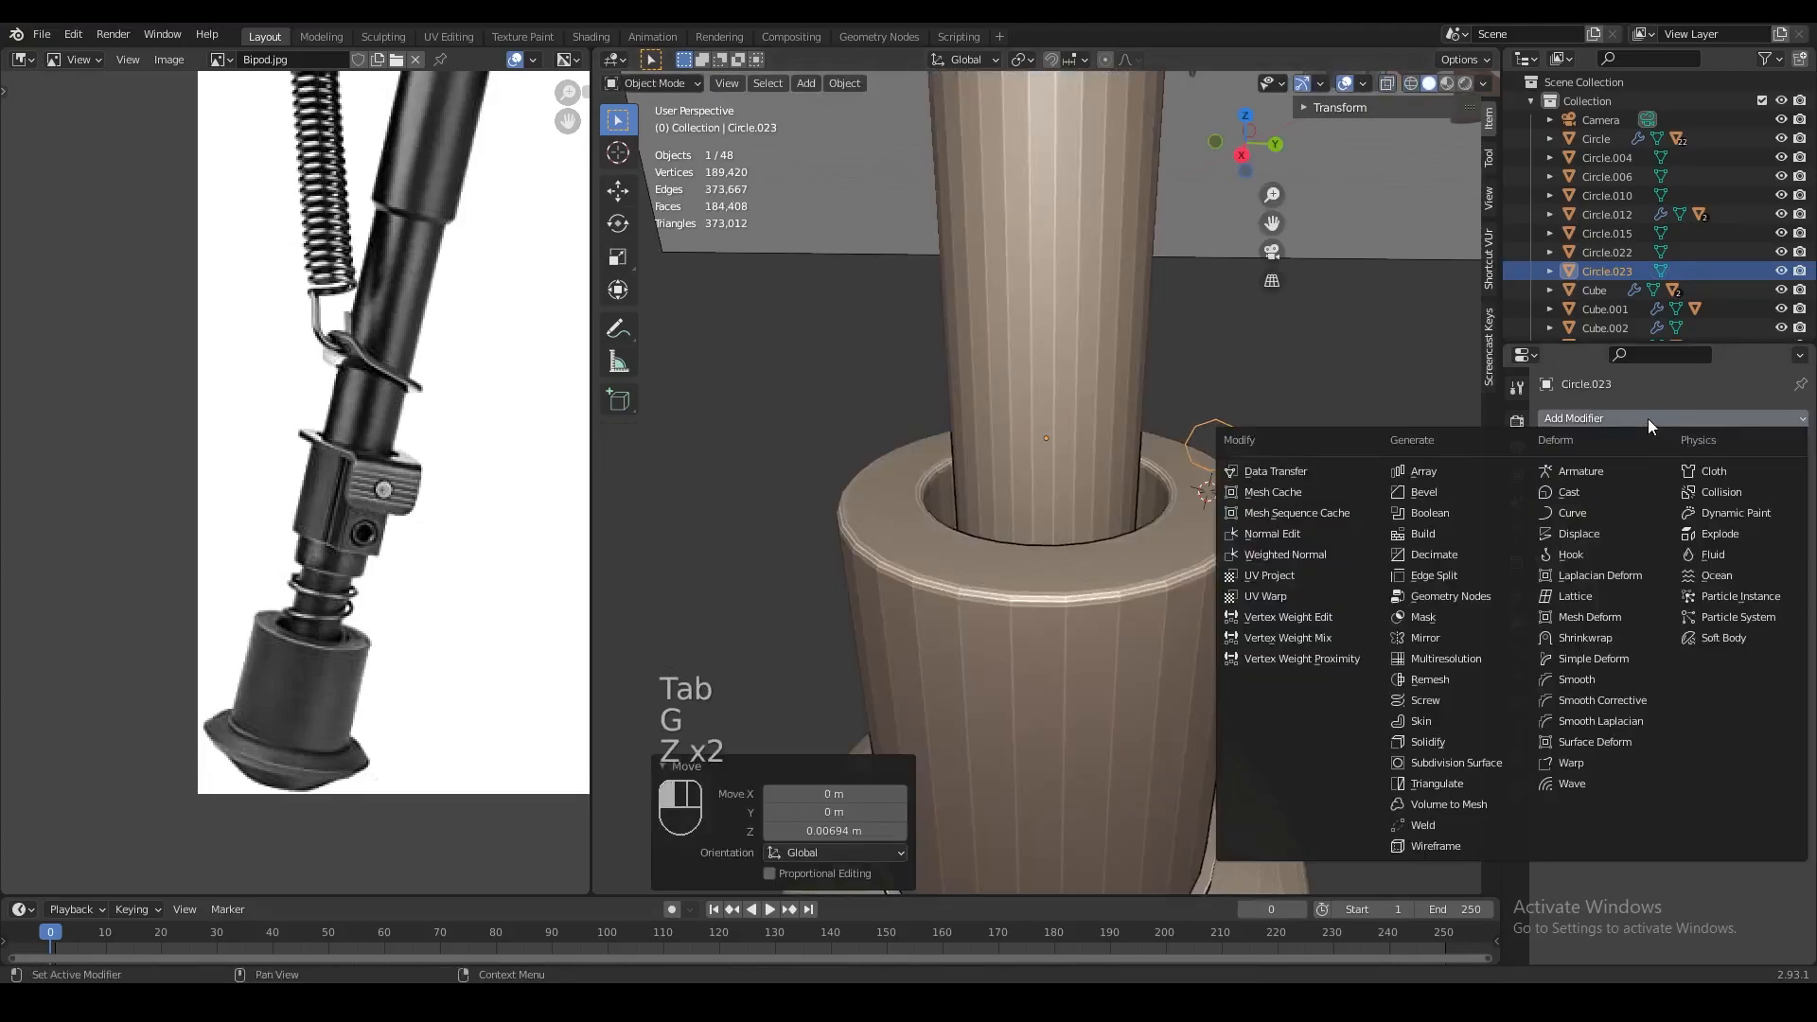
{"action": "left_click", "coordinate": [1440, 700]}
Scale down the circle profile about its own centre to thin the ring around the rod
{"action": "middle_click_drag", "start_coordinate": [1350, 537], "coordinate": [1278, 544]}
{"action": "key", "text": "Tab"}
{"action": "key", "text": "z"}
{"action": "left_click", "coordinate": [1310, 554]}
{"action": "key", "text": "shift+s"}
{"action": "left_click", "coordinate": [1371, 653]}
{"action": "middle_click_drag", "start_coordinate": [1372, 653], "coordinate": [1406, 653]}
{"action": "key", "text": "s"}
{"action": "left_click", "coordinate": [1318, 588]}
{"action": "key", "text": "z"}
{"action": "left_click", "coordinate": [1326, 573]}
{"action": "middle_click_drag", "start_coordinate": [1195, 540], "coordinate": [1214, 538]}
{"action": "key", "text": "Tab"}
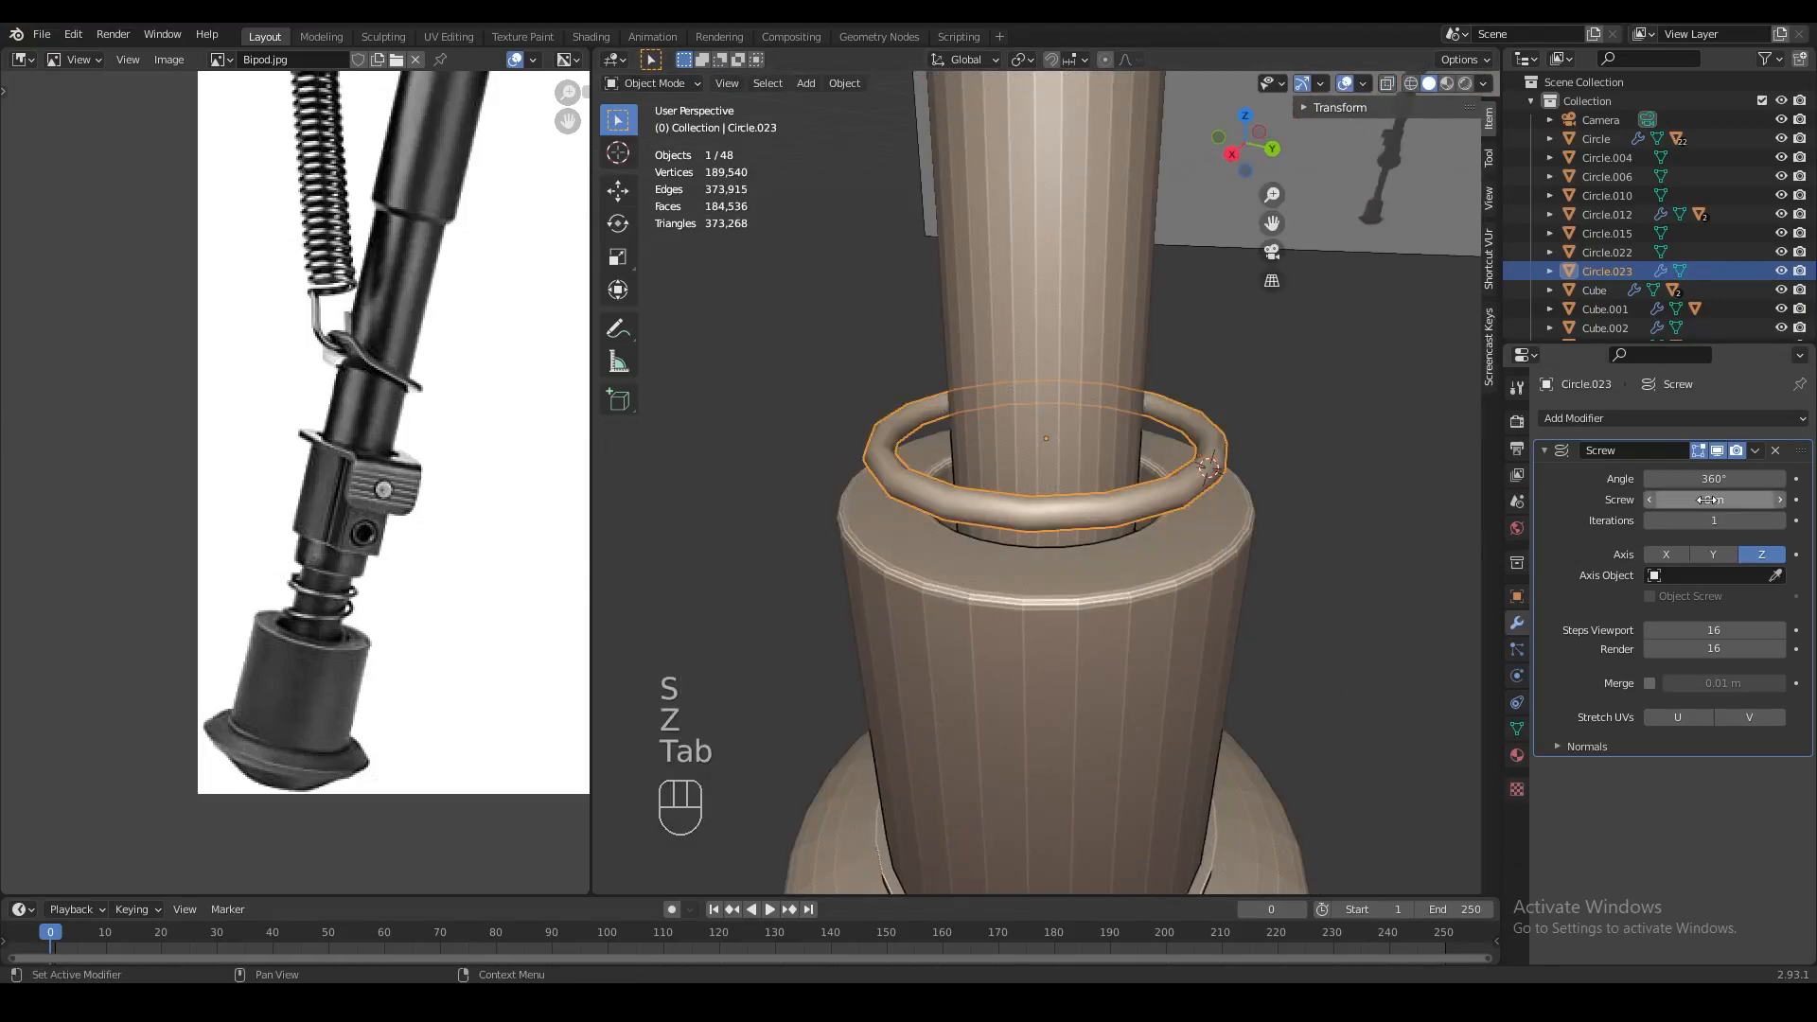
Try Screw modifier heights of 0.001 m and 0.1 m on the ring
{"action": "left_click_drag", "start_coordinate": [1714, 499], "coordinate": [1736, 498]}
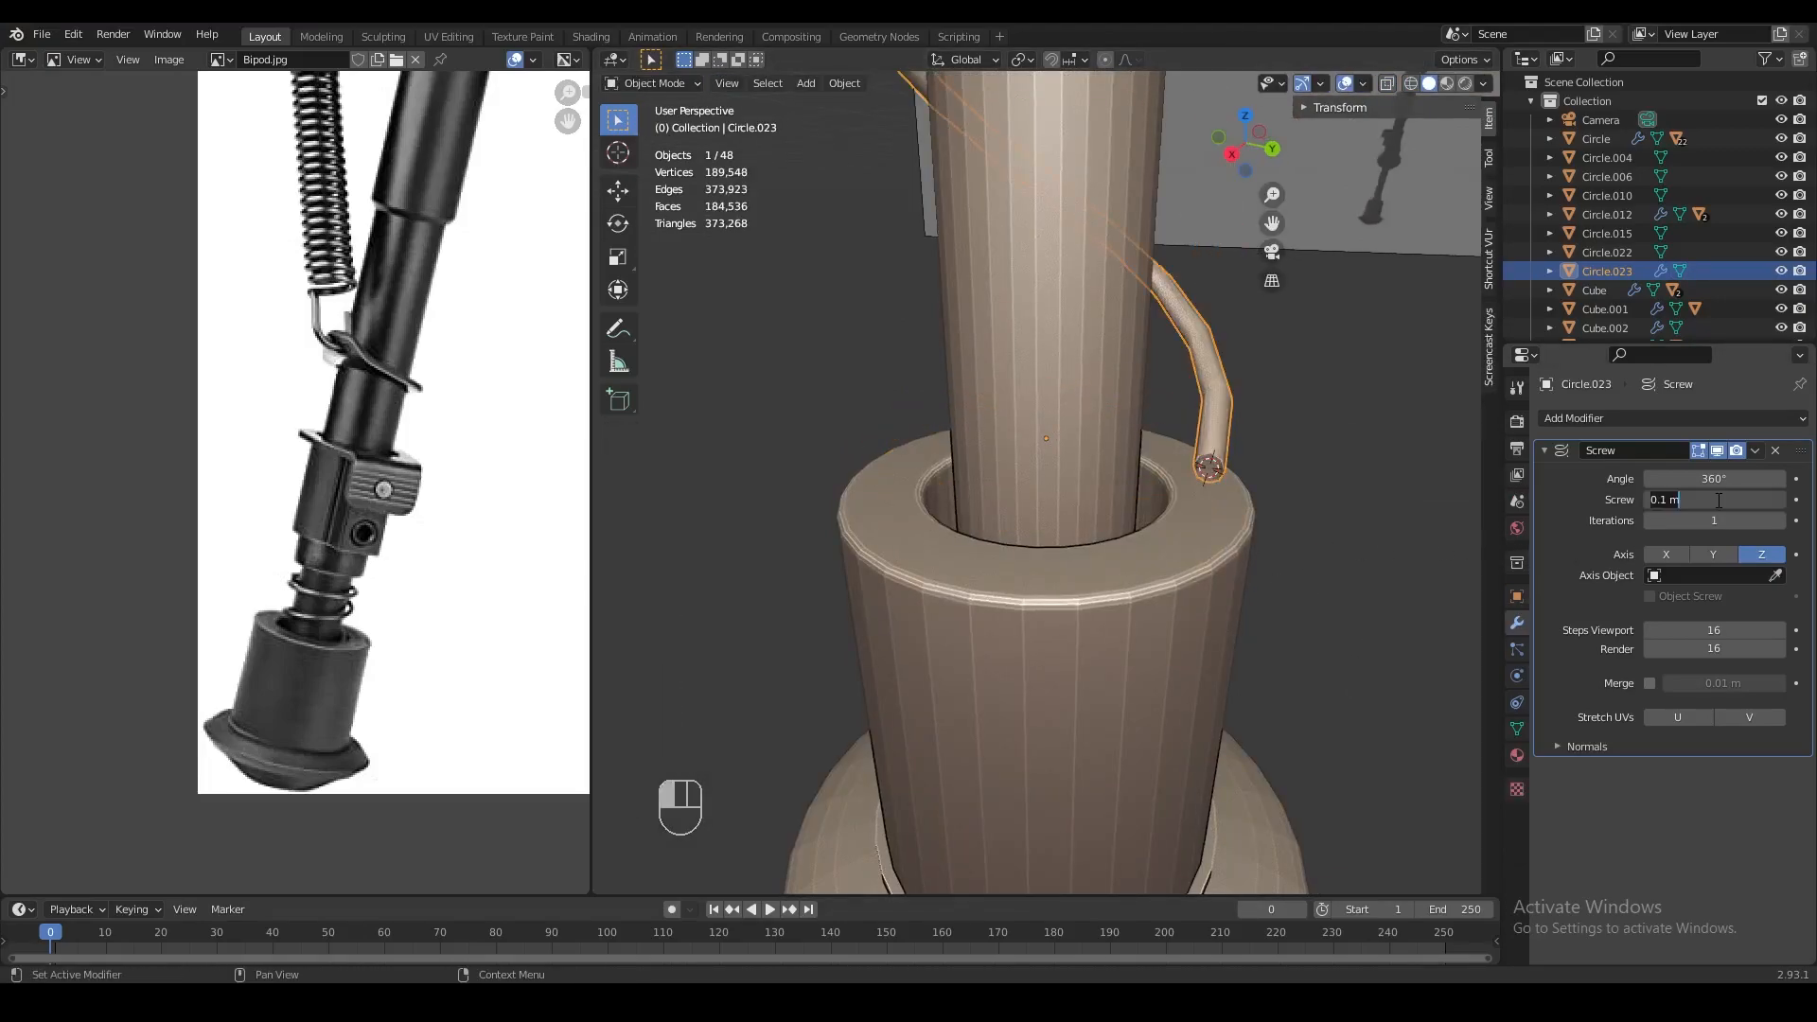
{"action": "type", "text": "0"}
{"action": "key", "text": "Return"}
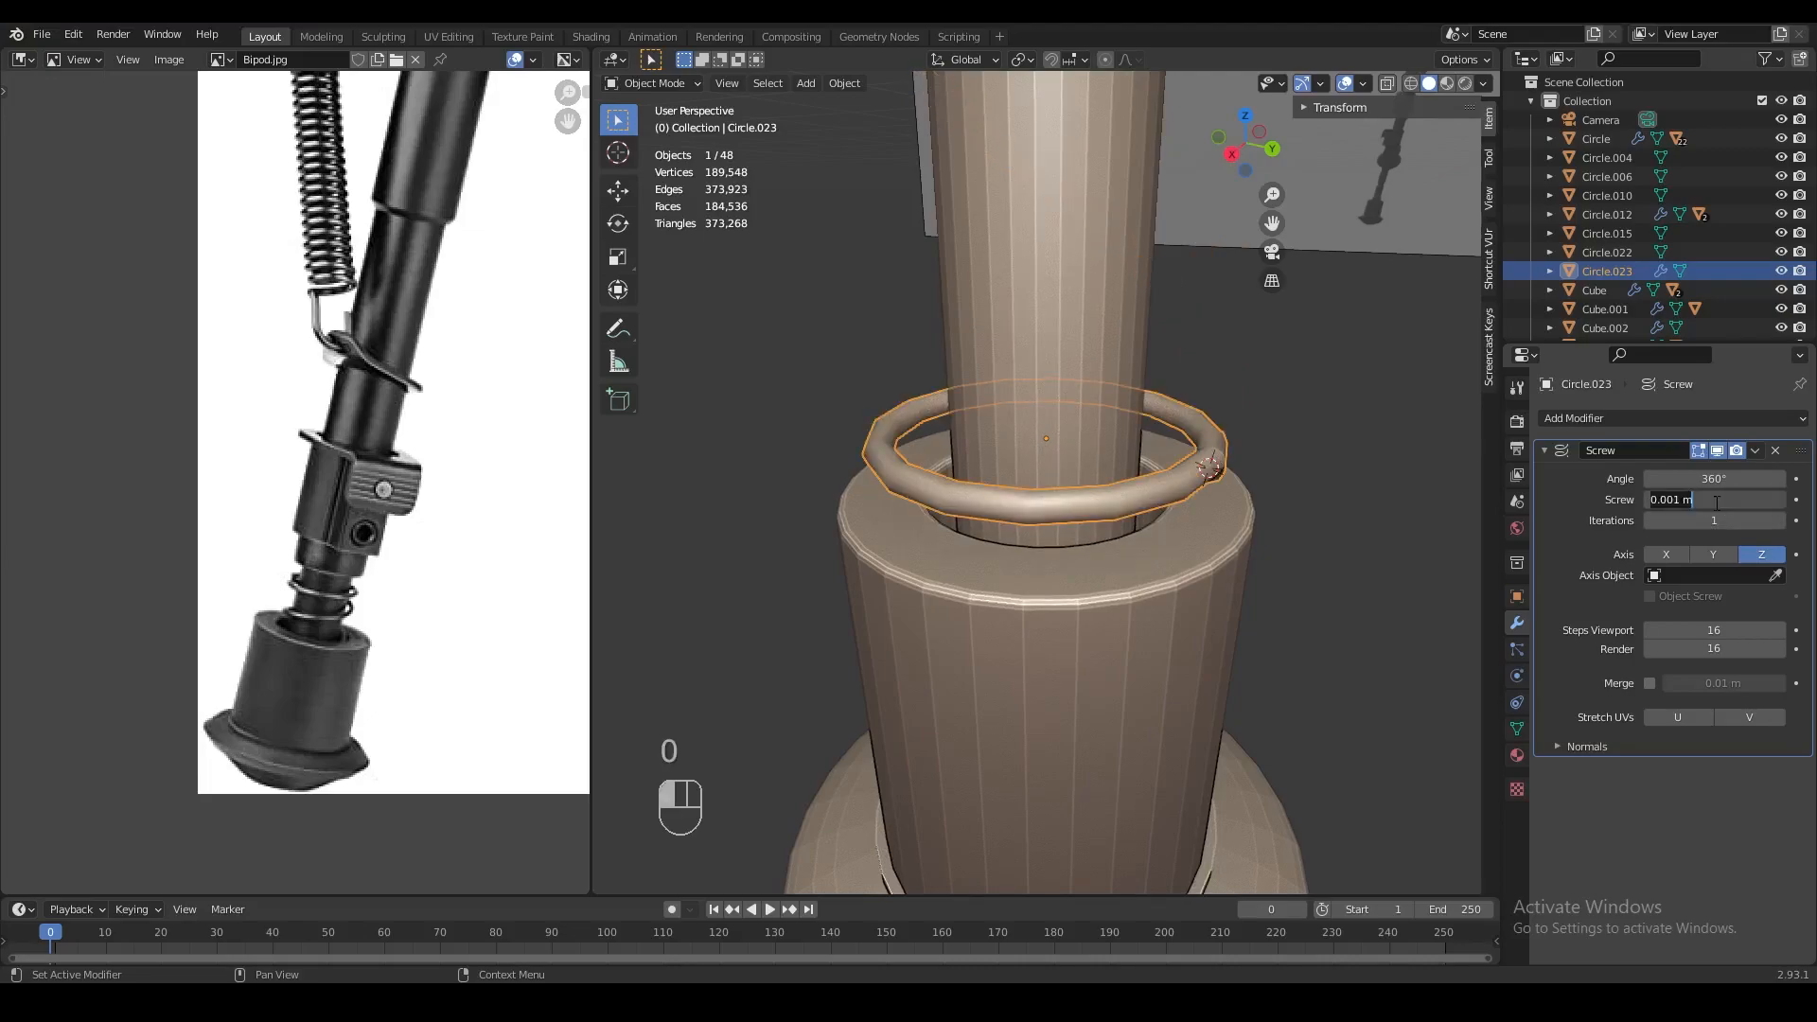
{"action": "key", "text": "Return"}
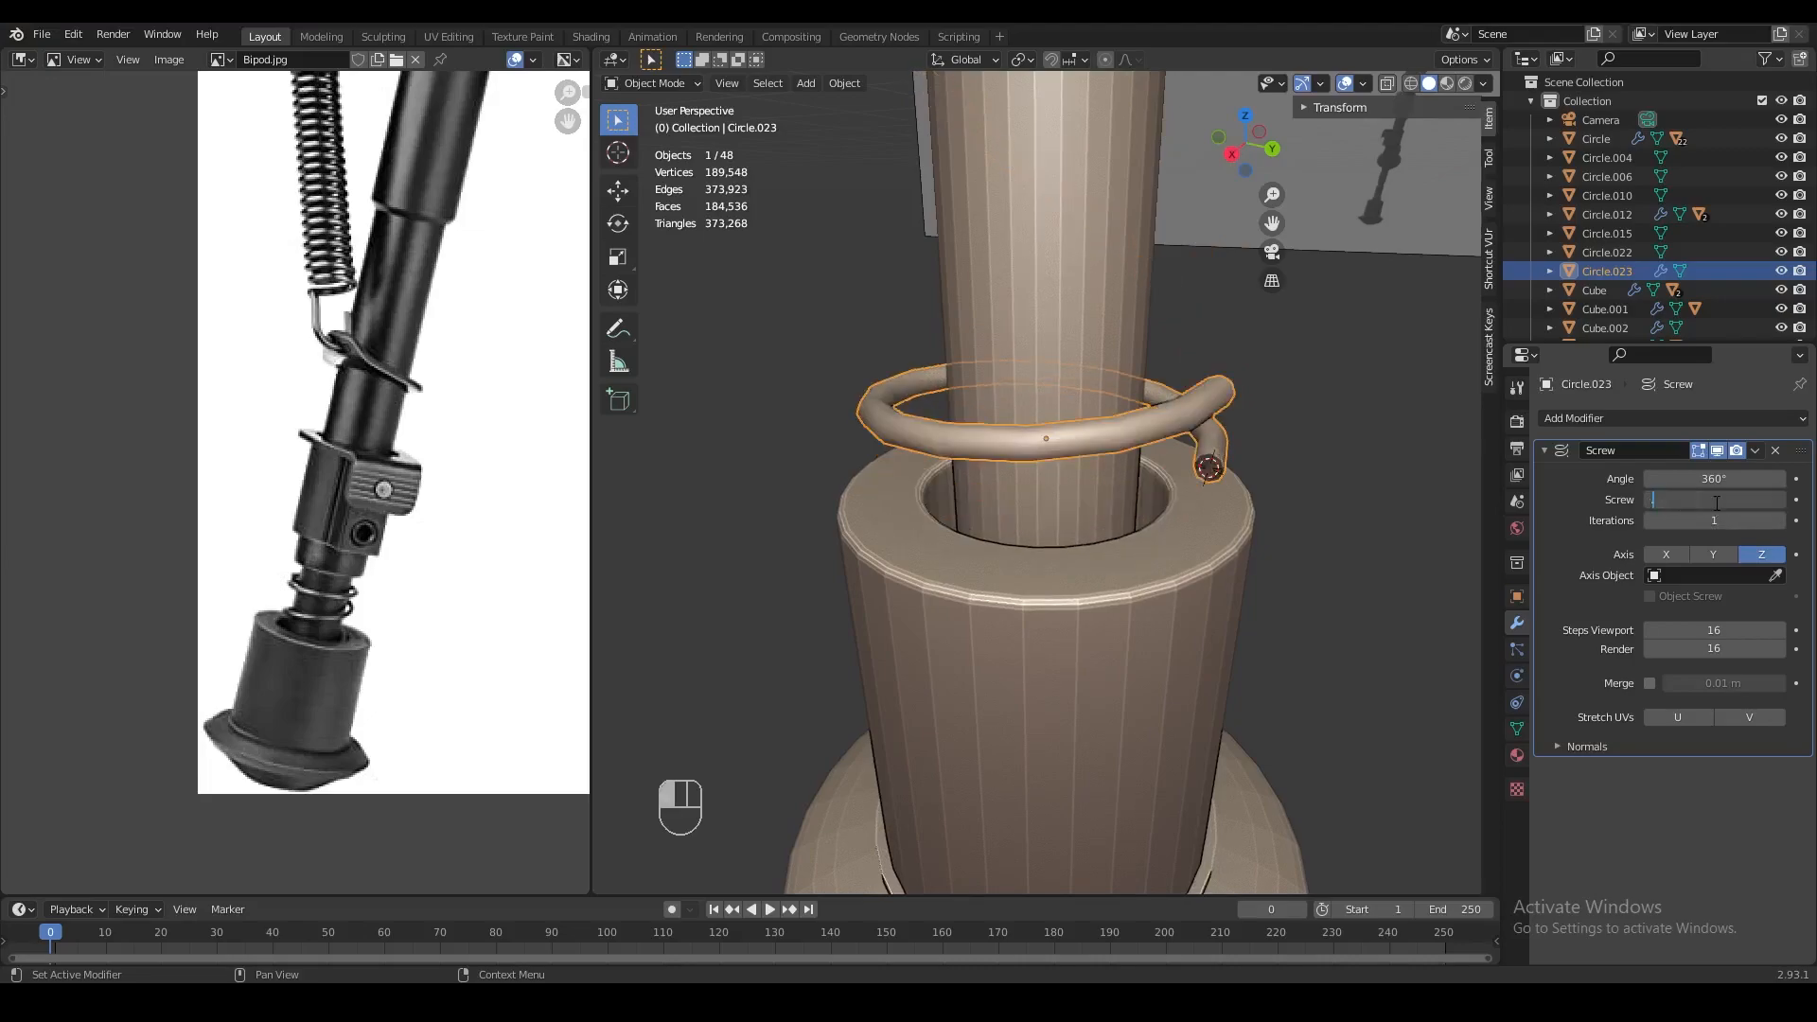
{"action": "type", "text": ".1"}
{"action": "key", "text": "Return"}
{"action": "scroll", "coordinate": [1049, 468], "scroll_direction": "down", "scroll_amount": 6}
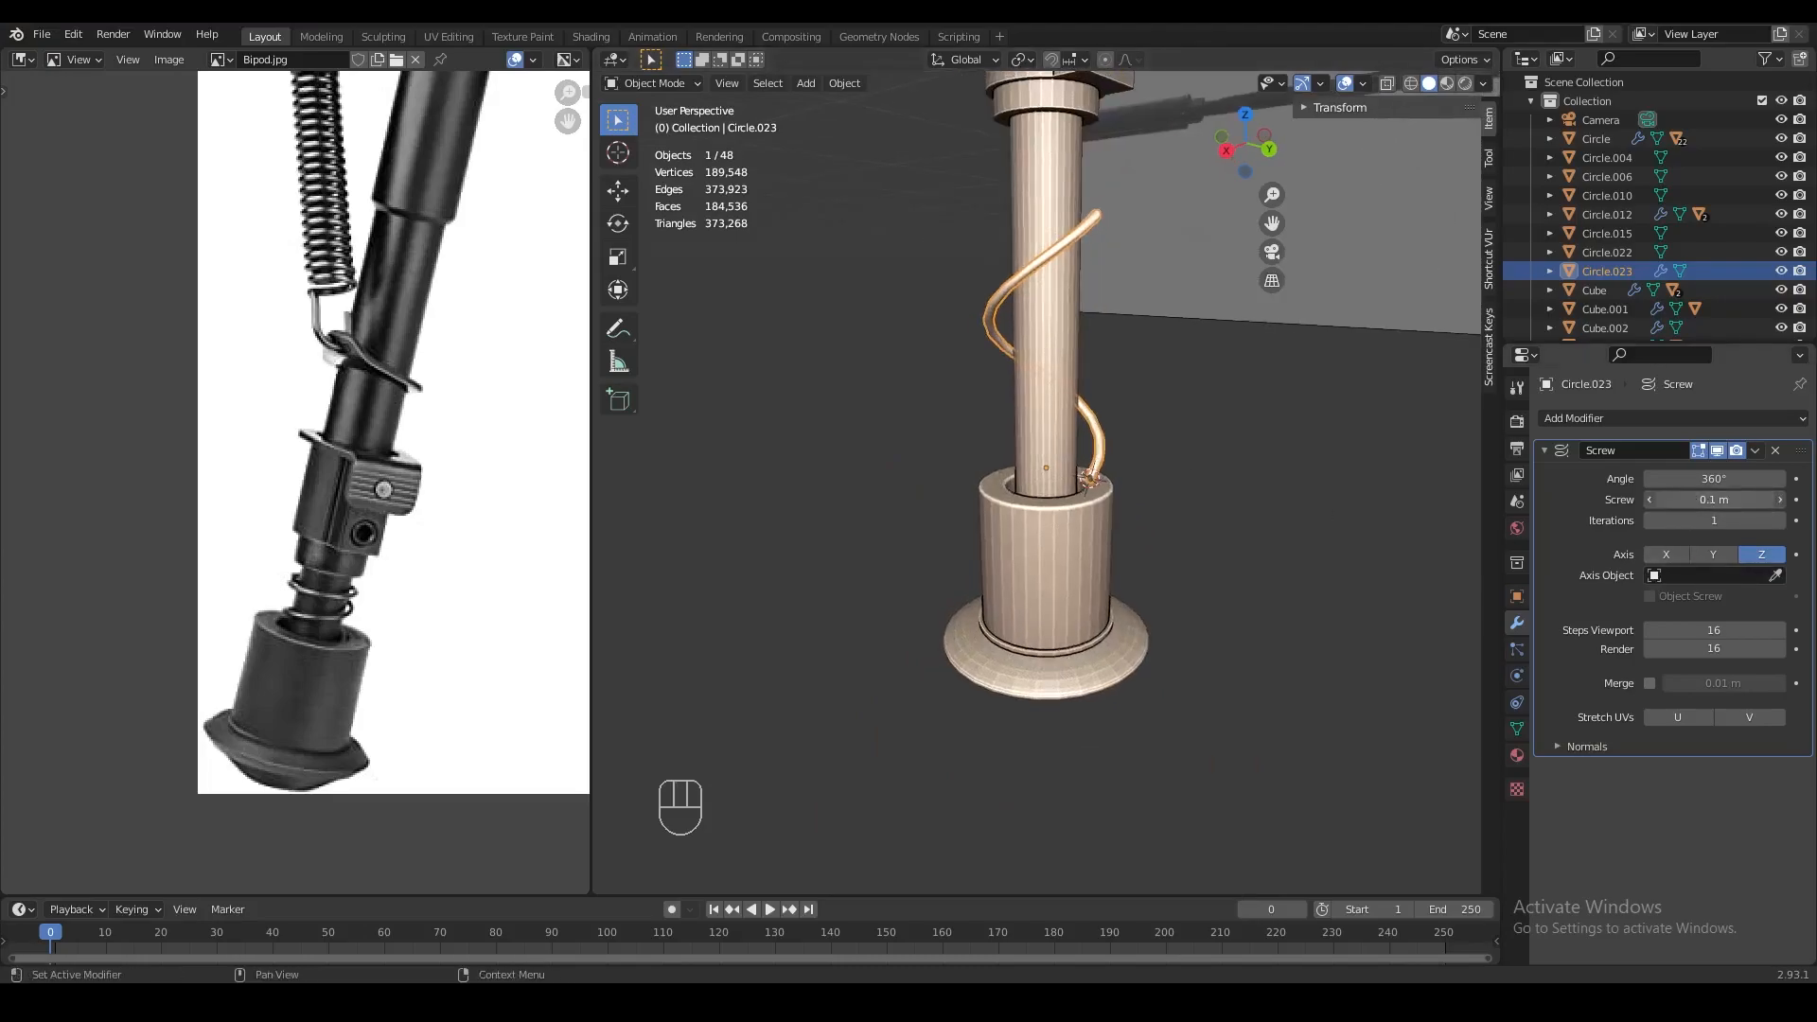
Set the Screw modifier's height to 0.02 m and its iterations to 3
{"action": "left_click", "coordinate": [1703, 502]}
{"action": "type", "text": ".02"}
{"action": "key", "text": "Return"}
{"action": "middle_click_drag", "start_coordinate": [1264, 472], "coordinate": [1148, 506]}
{"action": "scroll", "coordinate": [1147, 507], "scroll_direction": "up", "scroll_amount": 2}
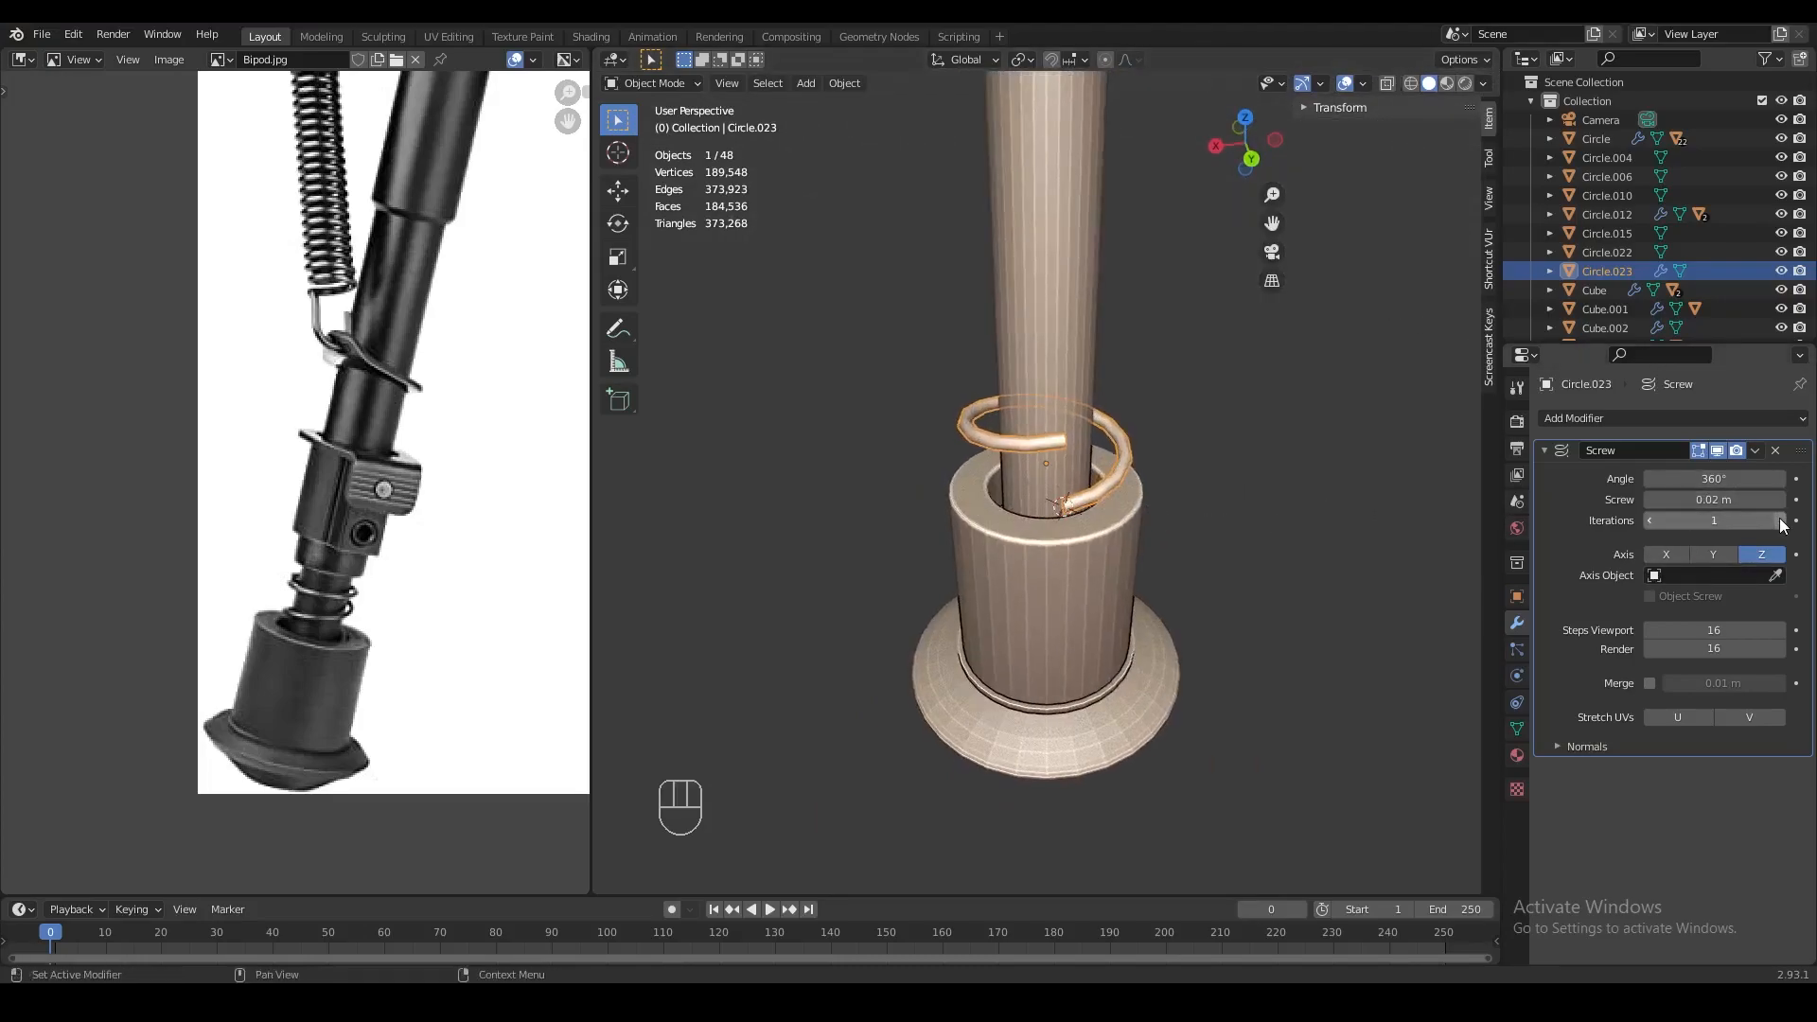
Move the spring's circle profile about 0.0067 m inward along Y so the coil sits closer to the rod
{"action": "key", "text": "Tab"}
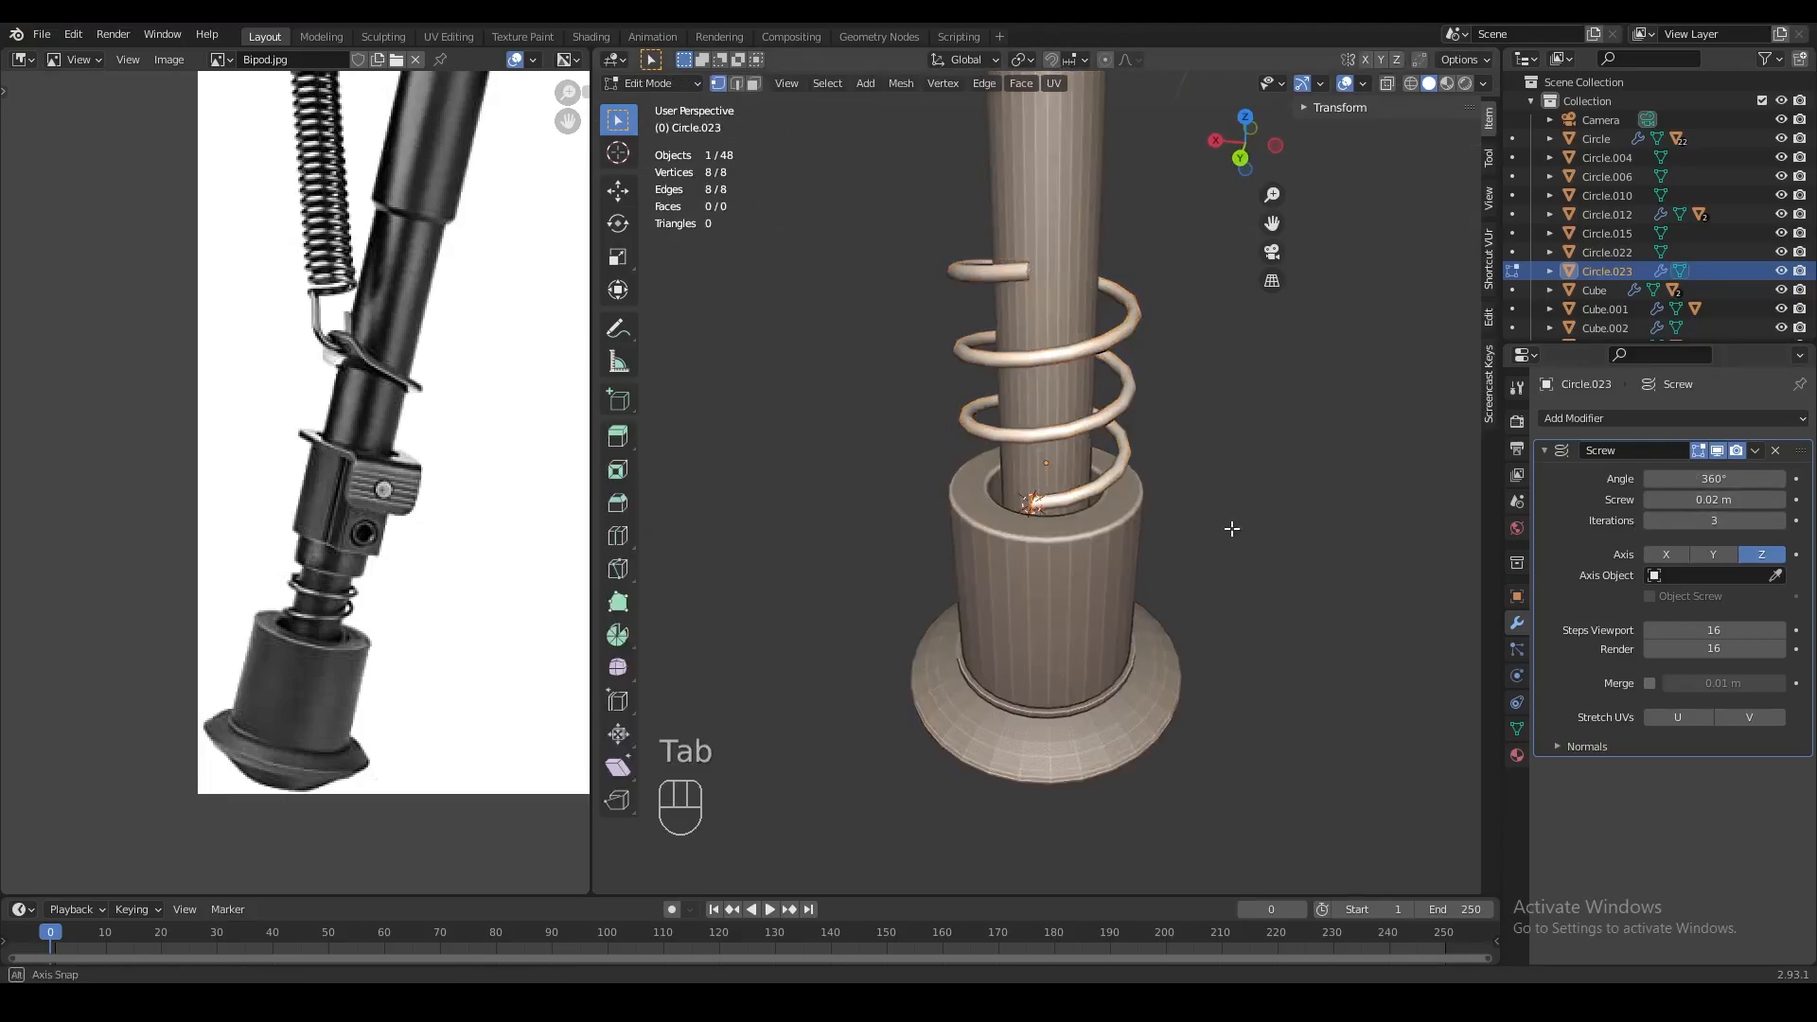
{"action": "scroll", "coordinate": [1217, 520], "scroll_direction": "up", "scroll_amount": 3}
{"action": "key", "text": "g"}
{"action": "key", "text": "y"}
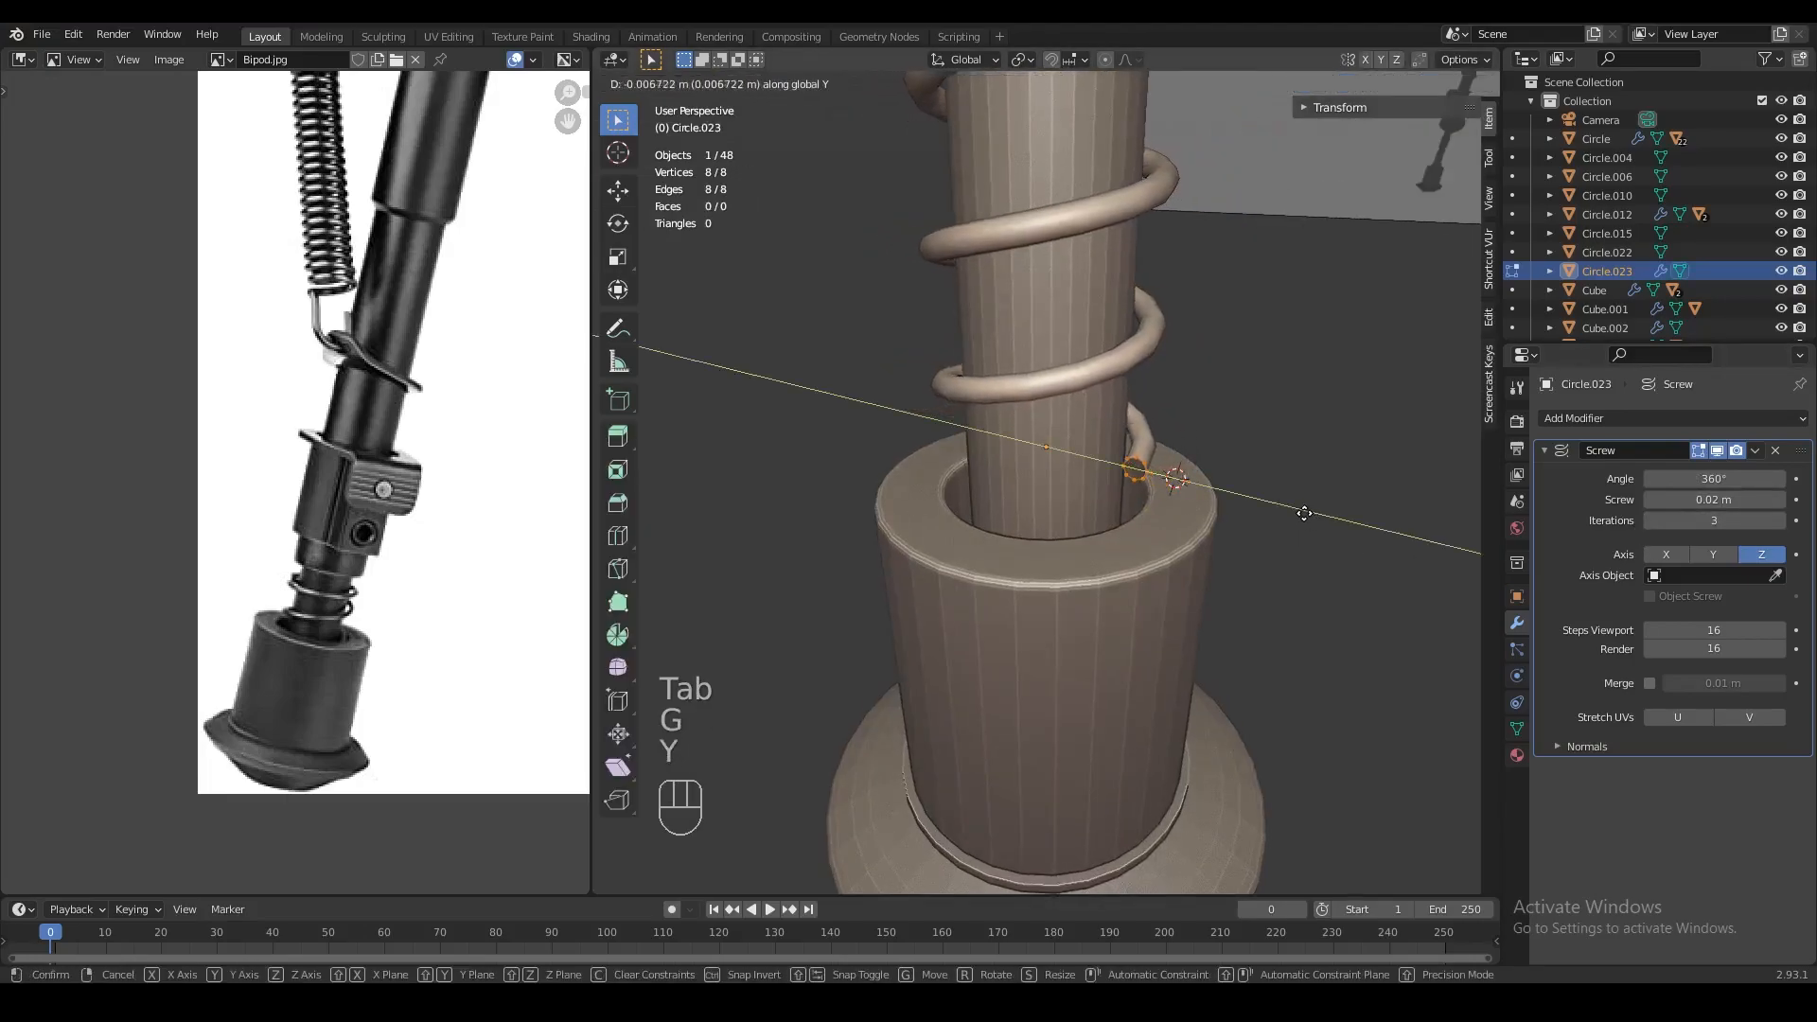
{"action": "left_click", "coordinate": [1301, 514]}
{"action": "key", "text": "Tab"}
{"action": "scroll", "coordinate": [1299, 480], "scroll_direction": "down", "scroll_amount": 6}
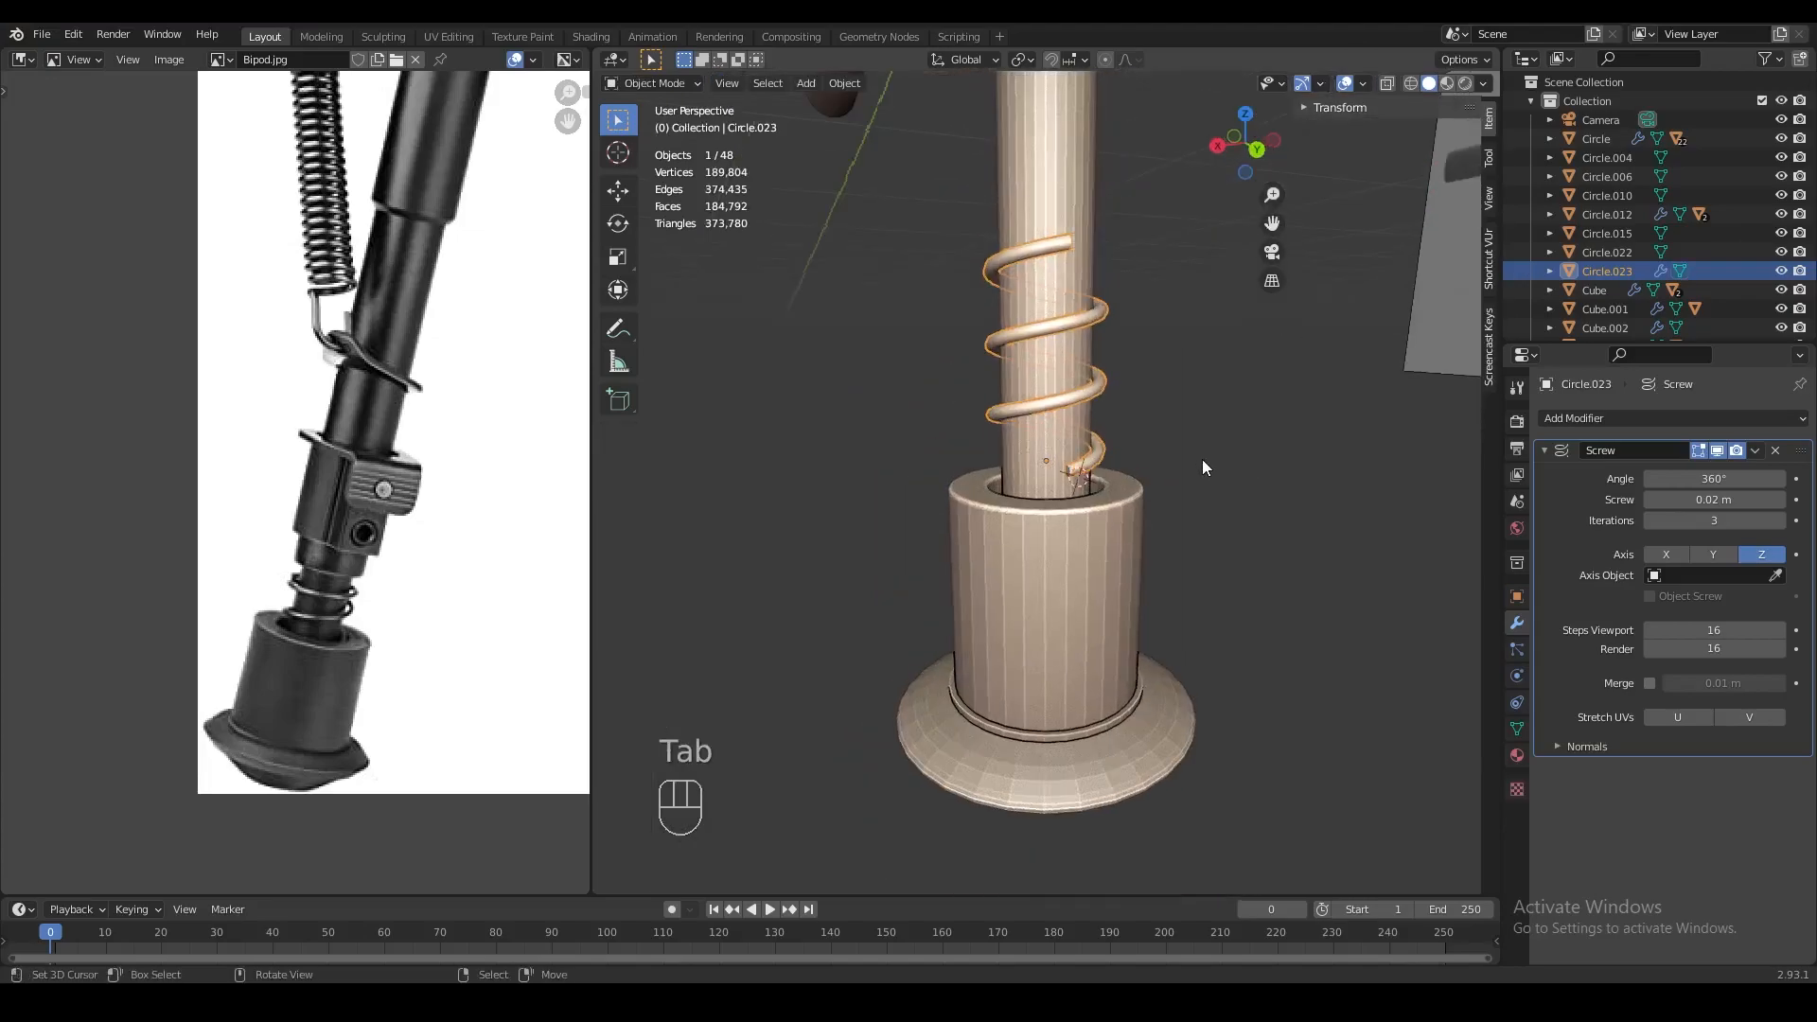
Reposition the spring along Z beneath the leg's clamp and set its Screw iterations to 5
{"action": "middle_click_drag", "start_coordinate": [1193, 449], "coordinate": [1136, 620]}
{"action": "key", "text": "Tab"}
{"action": "key", "text": "Tab"}
{"action": "key", "text": "g"}
{"action": "key", "text": "z"}
{"action": "left_click", "coordinate": [1114, 444]}
{"action": "scroll", "coordinate": [1104, 555], "scroll_direction": "up", "scroll_amount": 2}
{"action": "key", "text": "g"}
{"action": "key", "text": "z"}
{"action": "left_click", "coordinate": [1131, 555]}
{"action": "key", "text": "z"}
{"action": "key", "text": "z"}
Select the foot and collar vertices of the bipod leg and raise them about 0.034 m along Z to meet the spring
{"action": "right_click", "coordinate": [1047, 719]}
{"action": "scroll", "coordinate": [1050, 738], "scroll_direction": "down", "scroll_amount": 2}
{"action": "key", "text": "Tab"}
{"action": "middle_click_drag", "start_coordinate": [1049, 738], "coordinate": [1087, 706]}
{"action": "key", "text": "z"}
{"action": "key", "text": "a"}
{"action": "key", "text": "a"}
{"action": "key", "text": "b"}
{"action": "left_click_drag", "start_coordinate": [949, 592], "coordinate": [1180, 873]}
{"action": "key", "text": "b"}
{"action": "left_click_drag", "start_coordinate": [871, 686], "coordinate": [1160, 852]}
{"action": "key", "text": "z"}
{"action": "key", "text": "g"}
{"action": "key", "text": "z"}
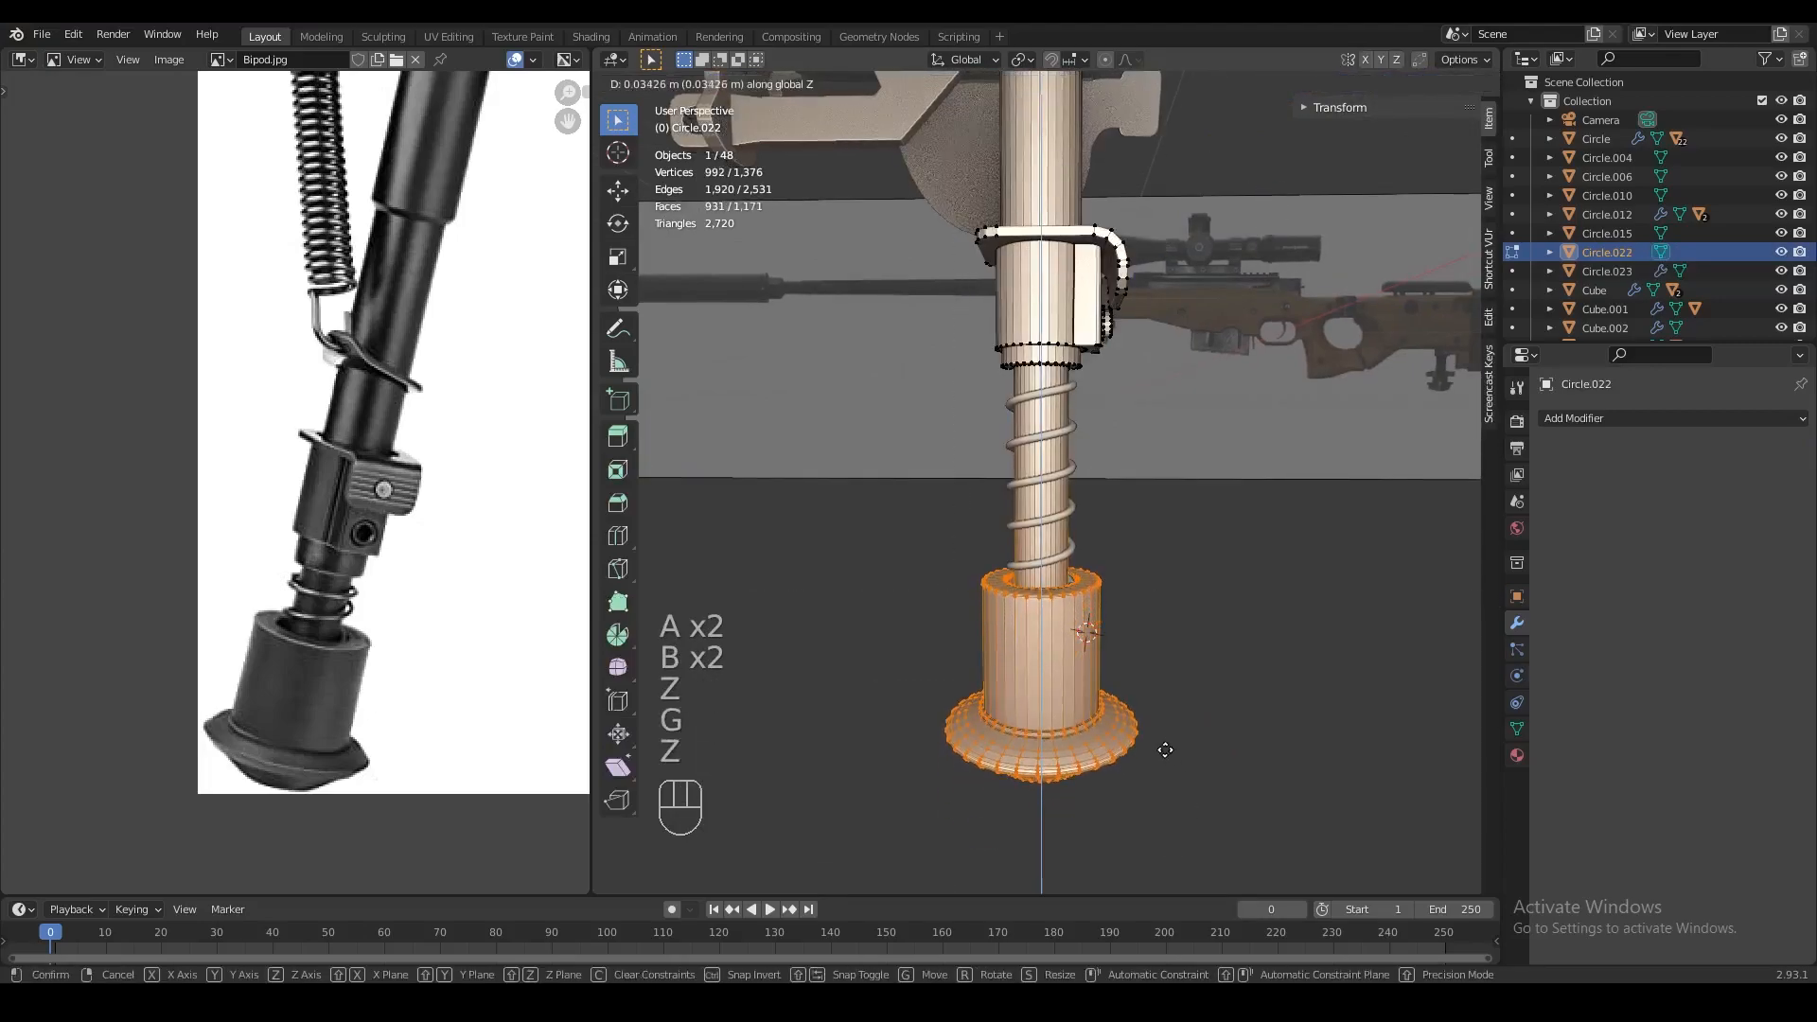
{"action": "left_click", "coordinate": [1156, 739]}
{"action": "key", "text": "Tab"}
{"action": "key", "text": "a"}
{"action": "key", "text": "a"}
Inspect the spring between the clamp and the foot and compare the lower leg with the reference image
{"action": "right_click", "coordinate": [1072, 509]}
{"action": "middle_click_drag", "start_coordinate": [1126, 509], "coordinate": [828, 572]}
{"action": "key", "text": "a"}
{"action": "key", "text": "a"}
{"action": "scroll", "coordinate": [908, 576], "scroll_direction": "up", "scroll_amount": 3}
{"action": "scroll", "coordinate": [390, 404], "scroll_direction": "up", "scroll_amount": 2}
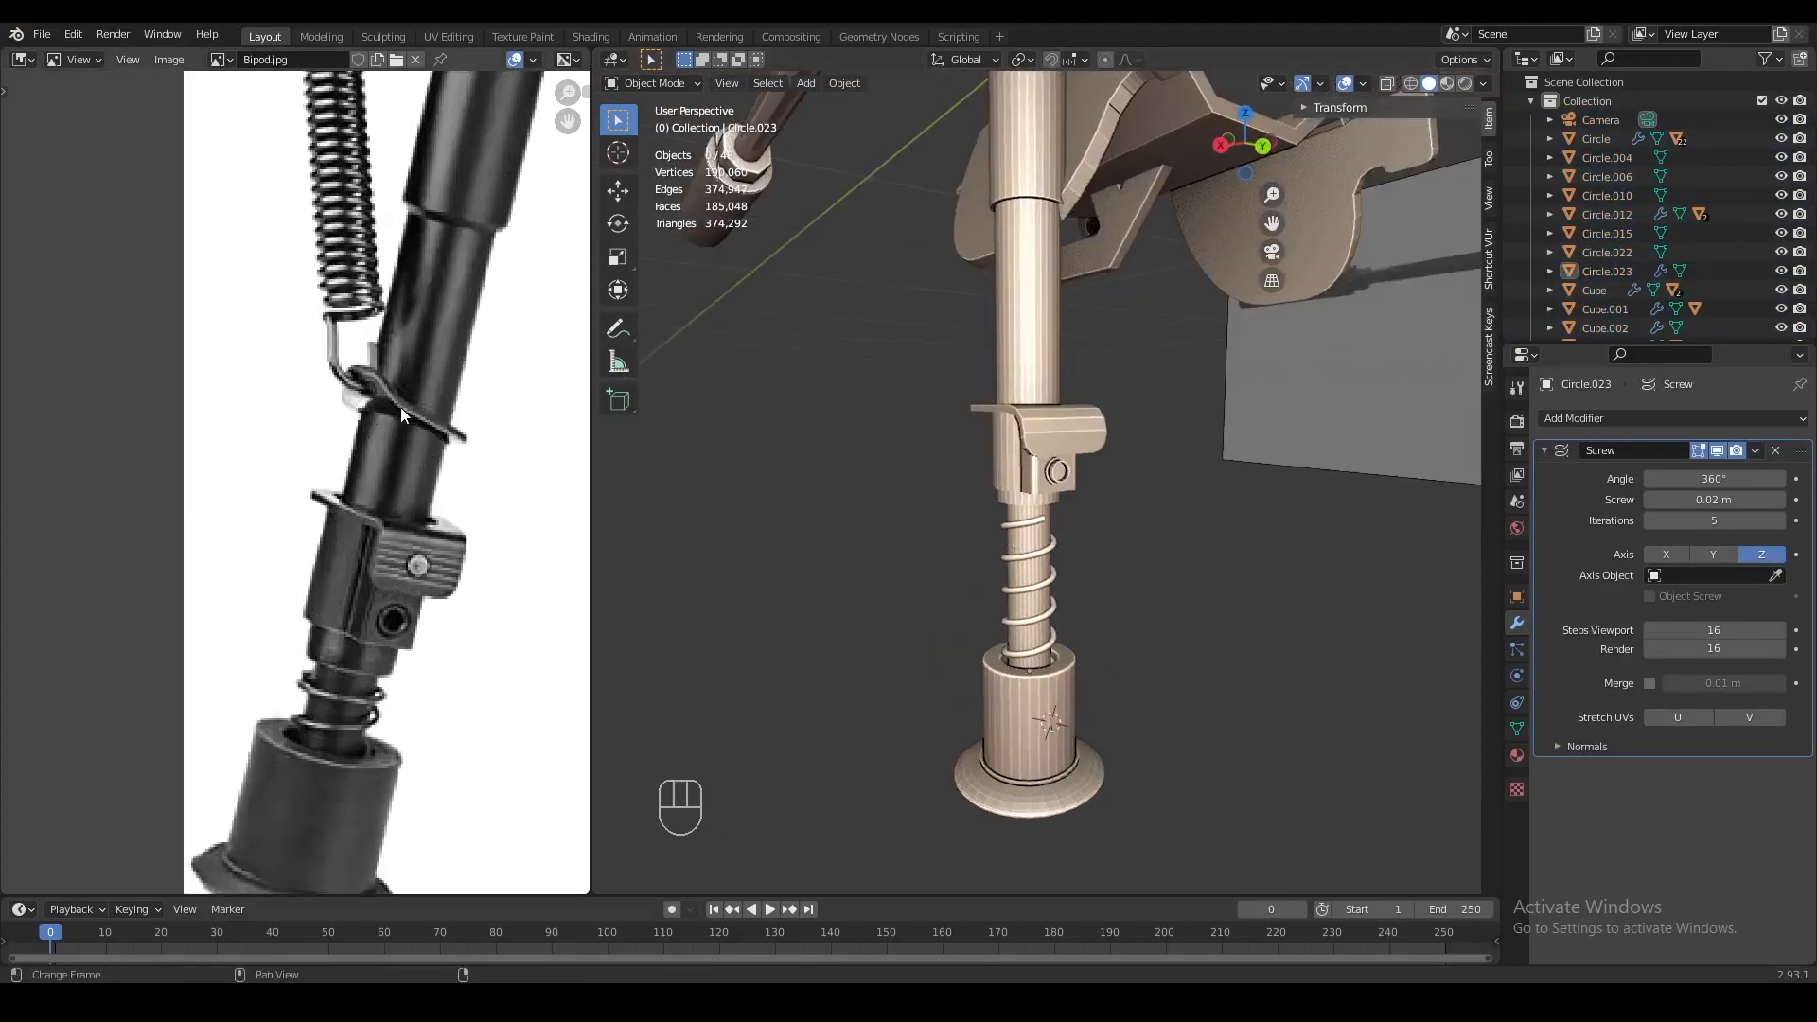
{"action": "middle_click_drag", "start_coordinate": [979, 473], "coordinate": [1058, 539]}
Apply the spring's Screw modifier and parent the spring to the bipod leg
{"action": "right_click", "coordinate": [1044, 602]}
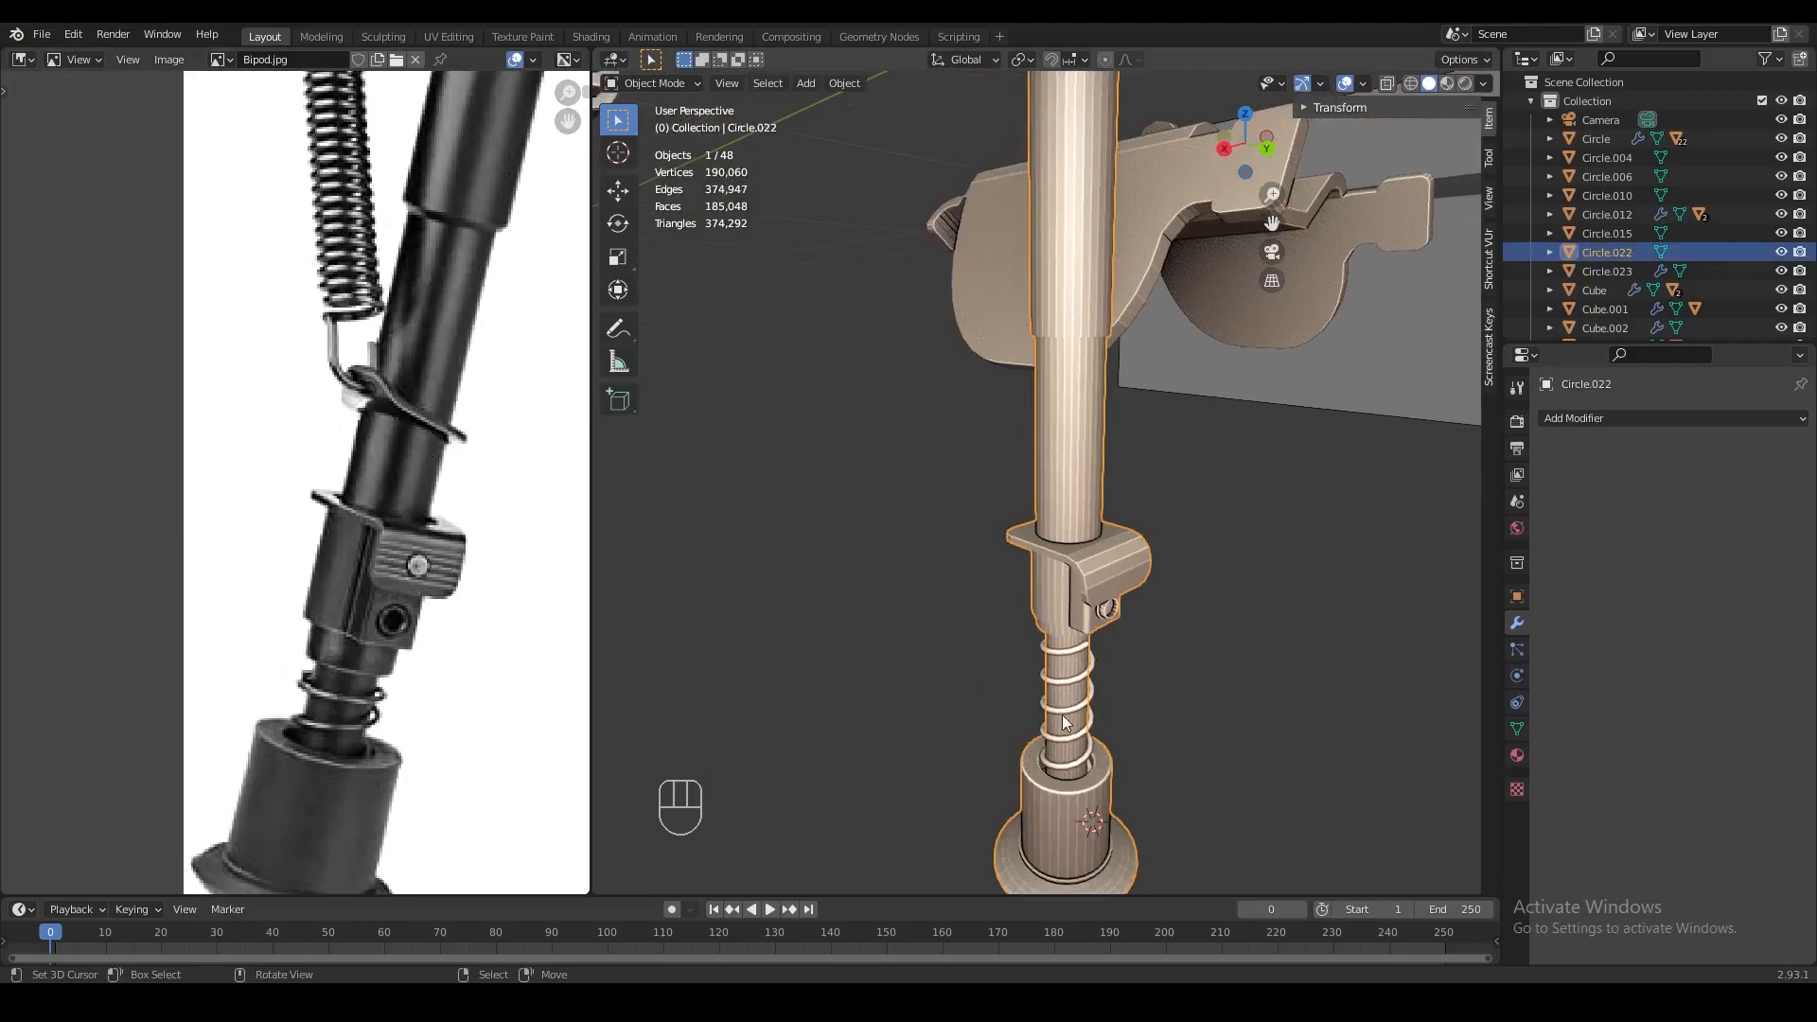
{"action": "right_click", "coordinate": [1062, 713], "text": "shift"}
{"action": "key", "text": "ctrl+a"}
{"action": "right_click", "coordinate": [1056, 621], "text": "shift"}
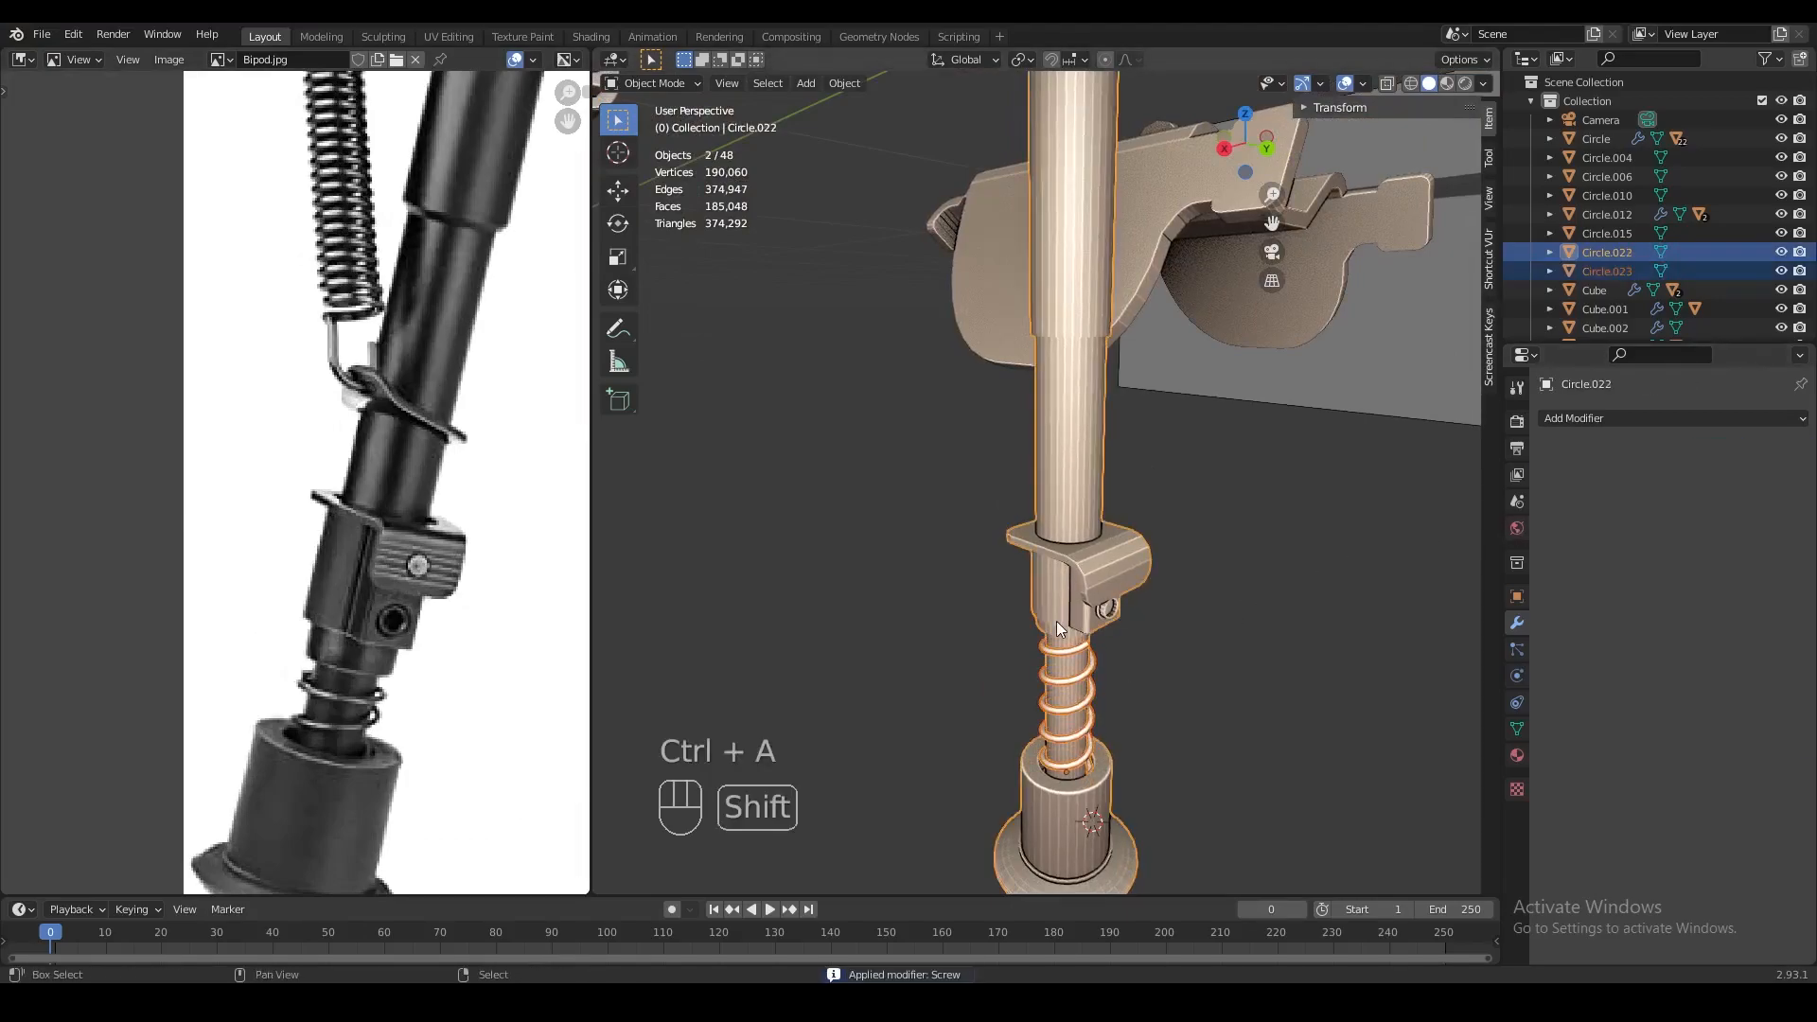
{"action": "key", "text": "ctrl+p"}
{"action": "left_click", "coordinate": [1056, 622]}
{"action": "key", "text": "a"}
{"action": "key", "text": "a"}
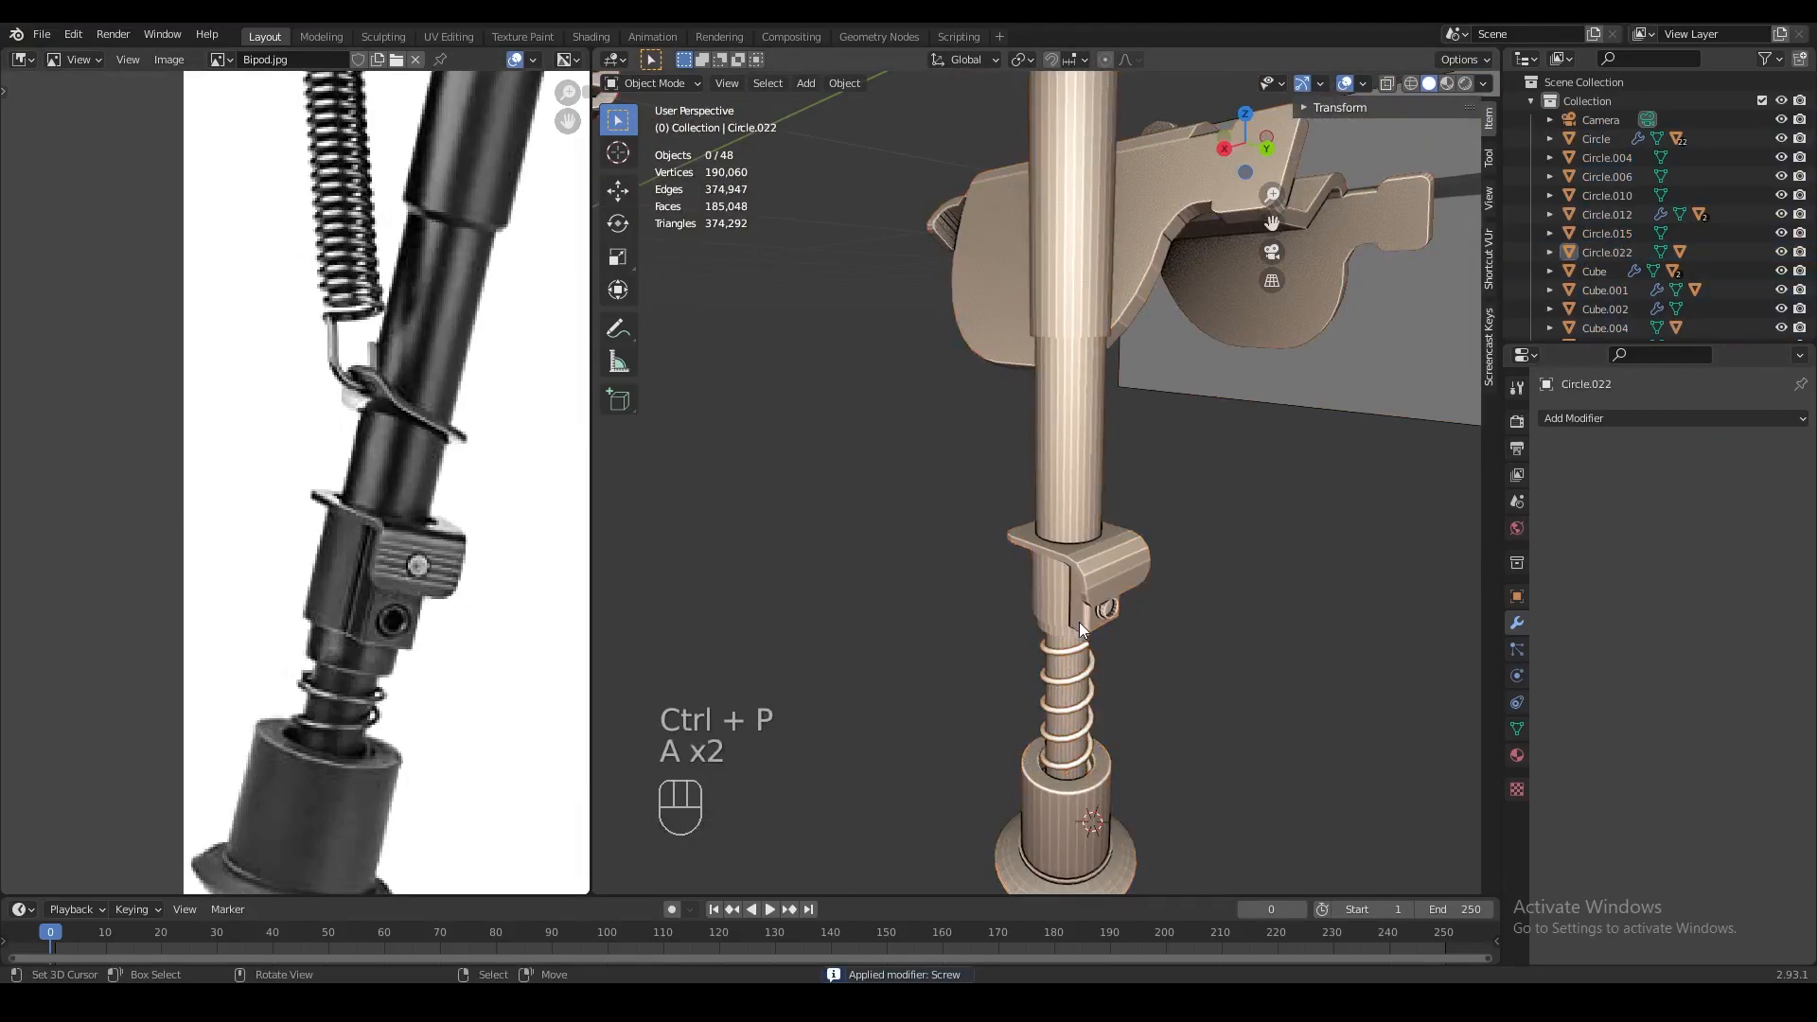
Select the bipod leg and save the file
{"action": "scroll", "coordinate": [1079, 620], "scroll_direction": "down", "scroll_amount": 2}
{"action": "right_click", "coordinate": [1082, 555]}
{"action": "scroll", "coordinate": [1042, 554], "scroll_direction": "up", "scroll_amount": 3}
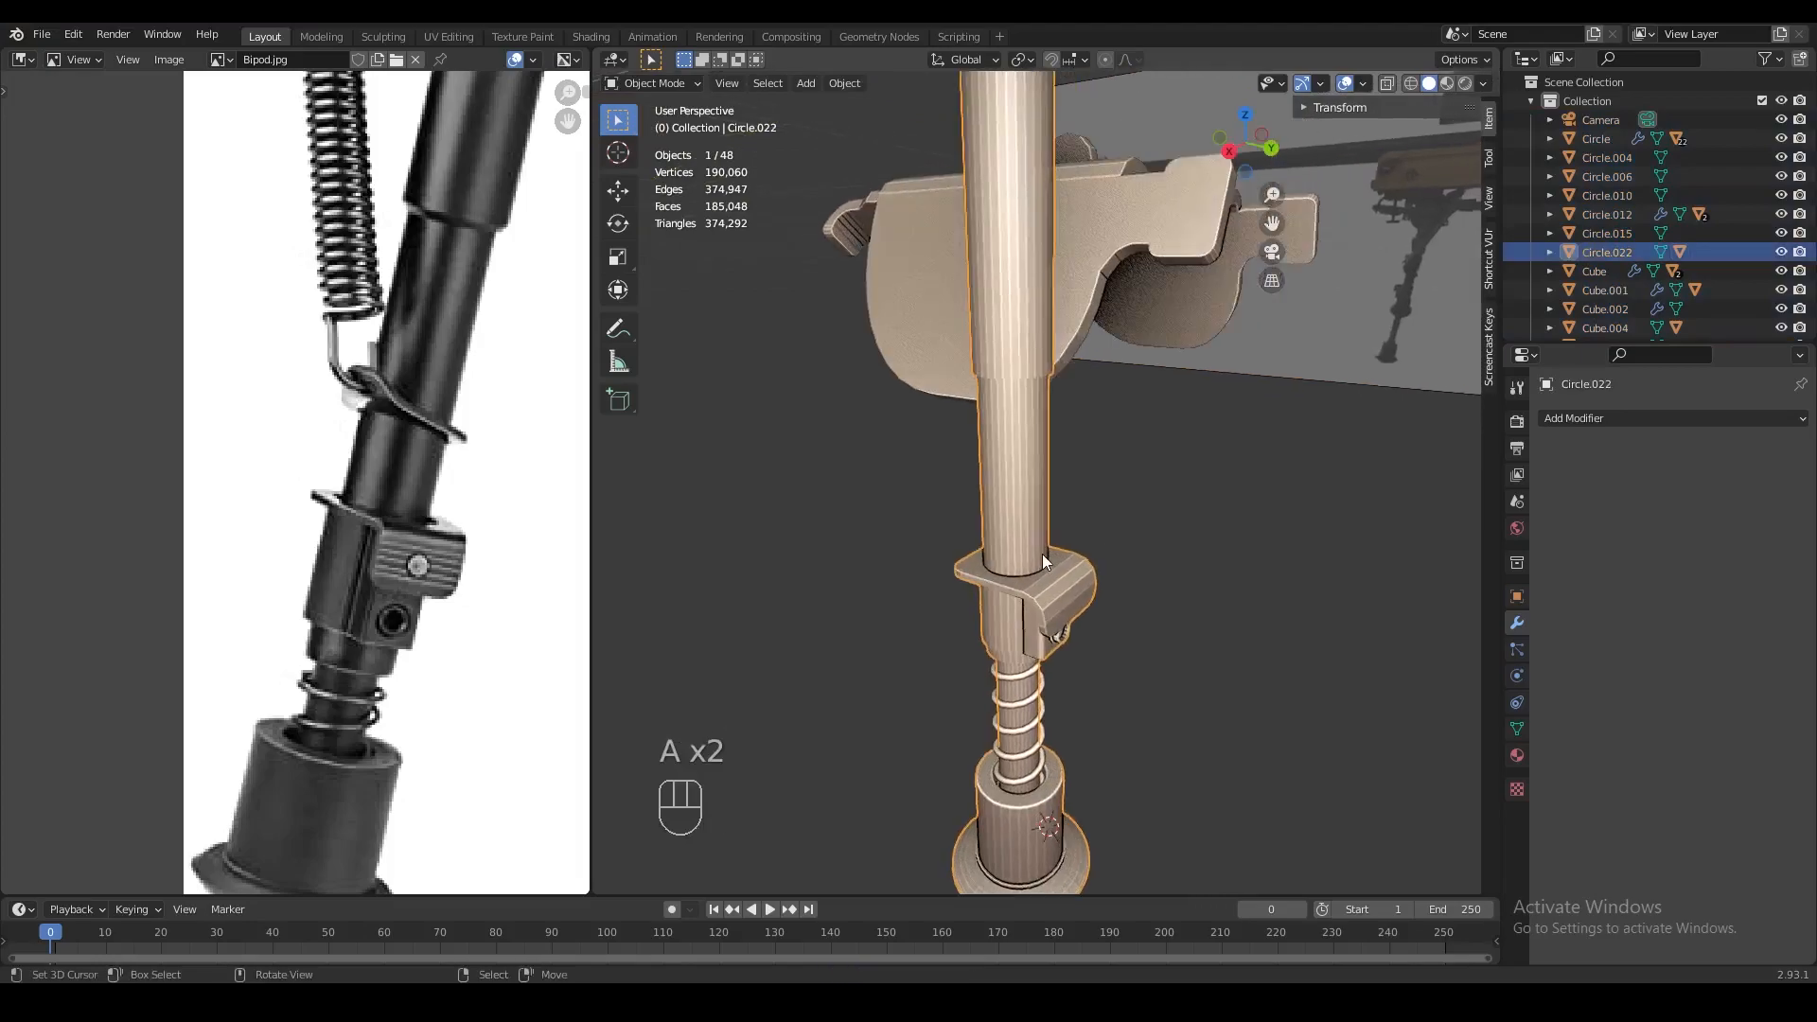
{"action": "key", "text": "ctrl+s"}
Snap the 3D cursor to the centre of the edge ring at the lower end of the leg's upper tube
{"action": "key", "text": "Tab"}
{"action": "left_click", "coordinate": [1026, 371]}
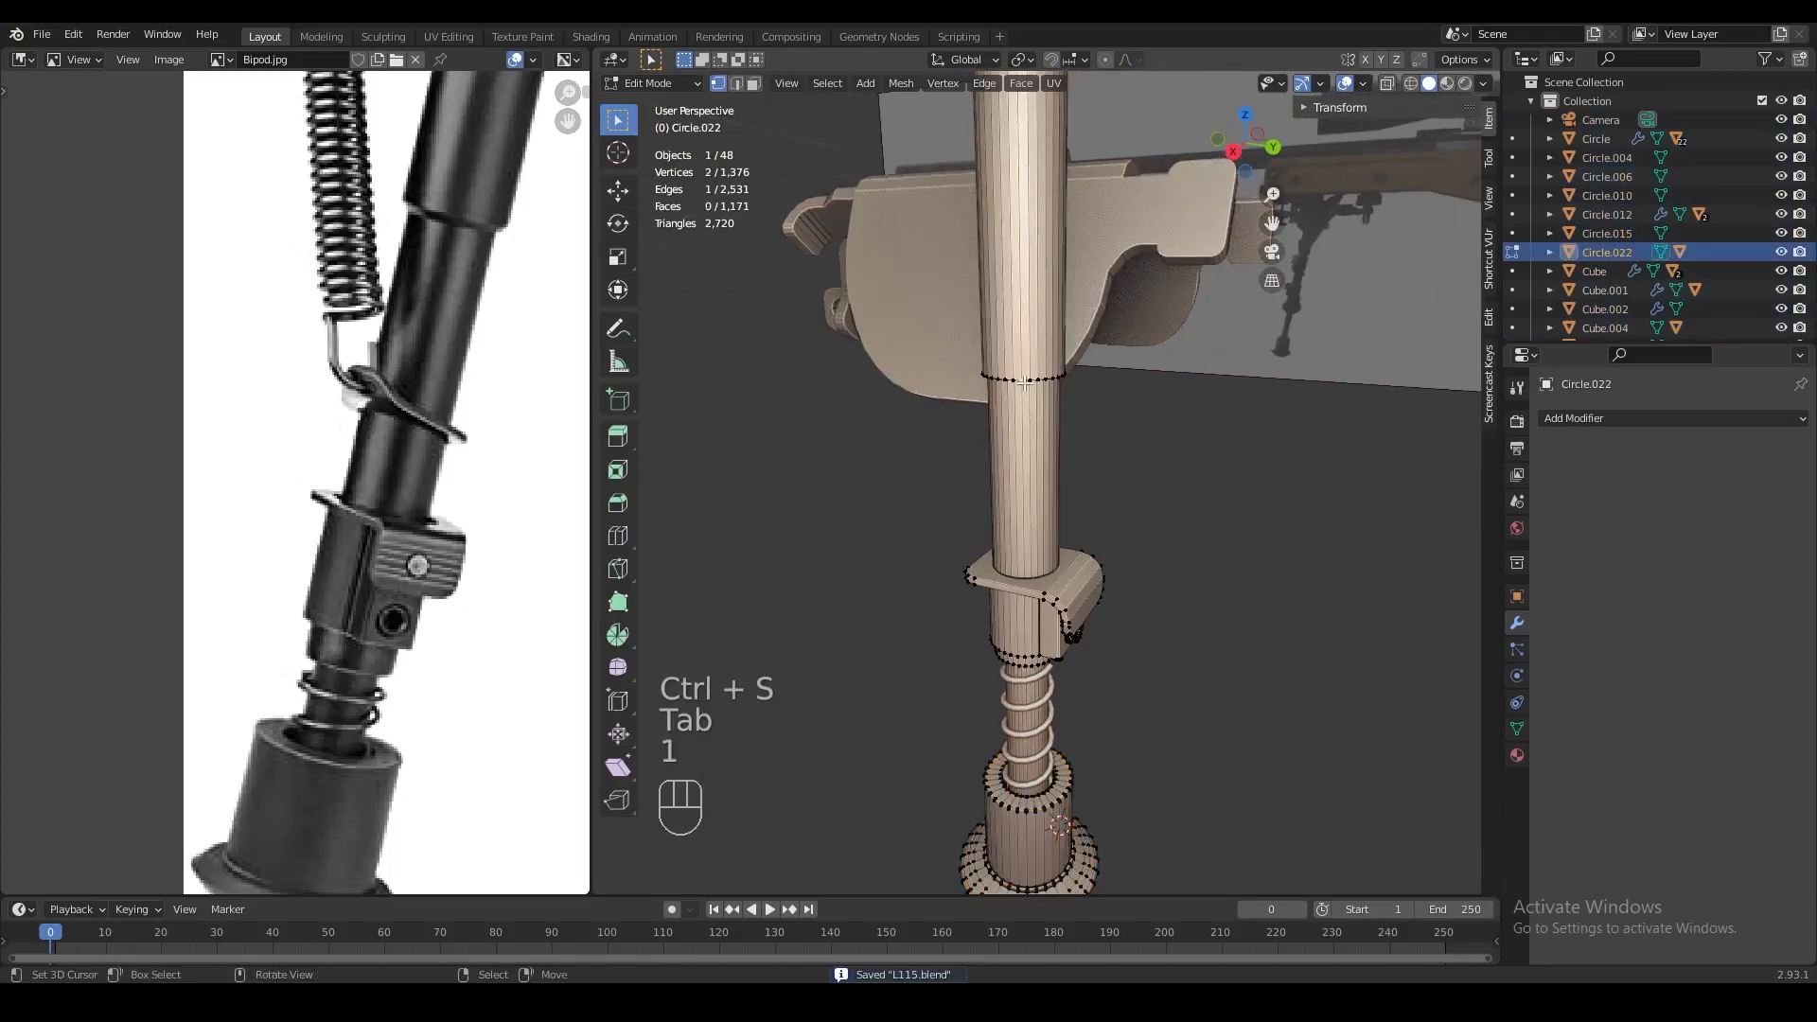
{"action": "key", "text": "z"}
{"action": "right_click", "coordinate": [1051, 382], "text": "alt"}
{"action": "middle_click_drag", "start_coordinate": [1051, 382], "coordinate": [1086, 447]}
{"action": "key", "text": "shift+s"}
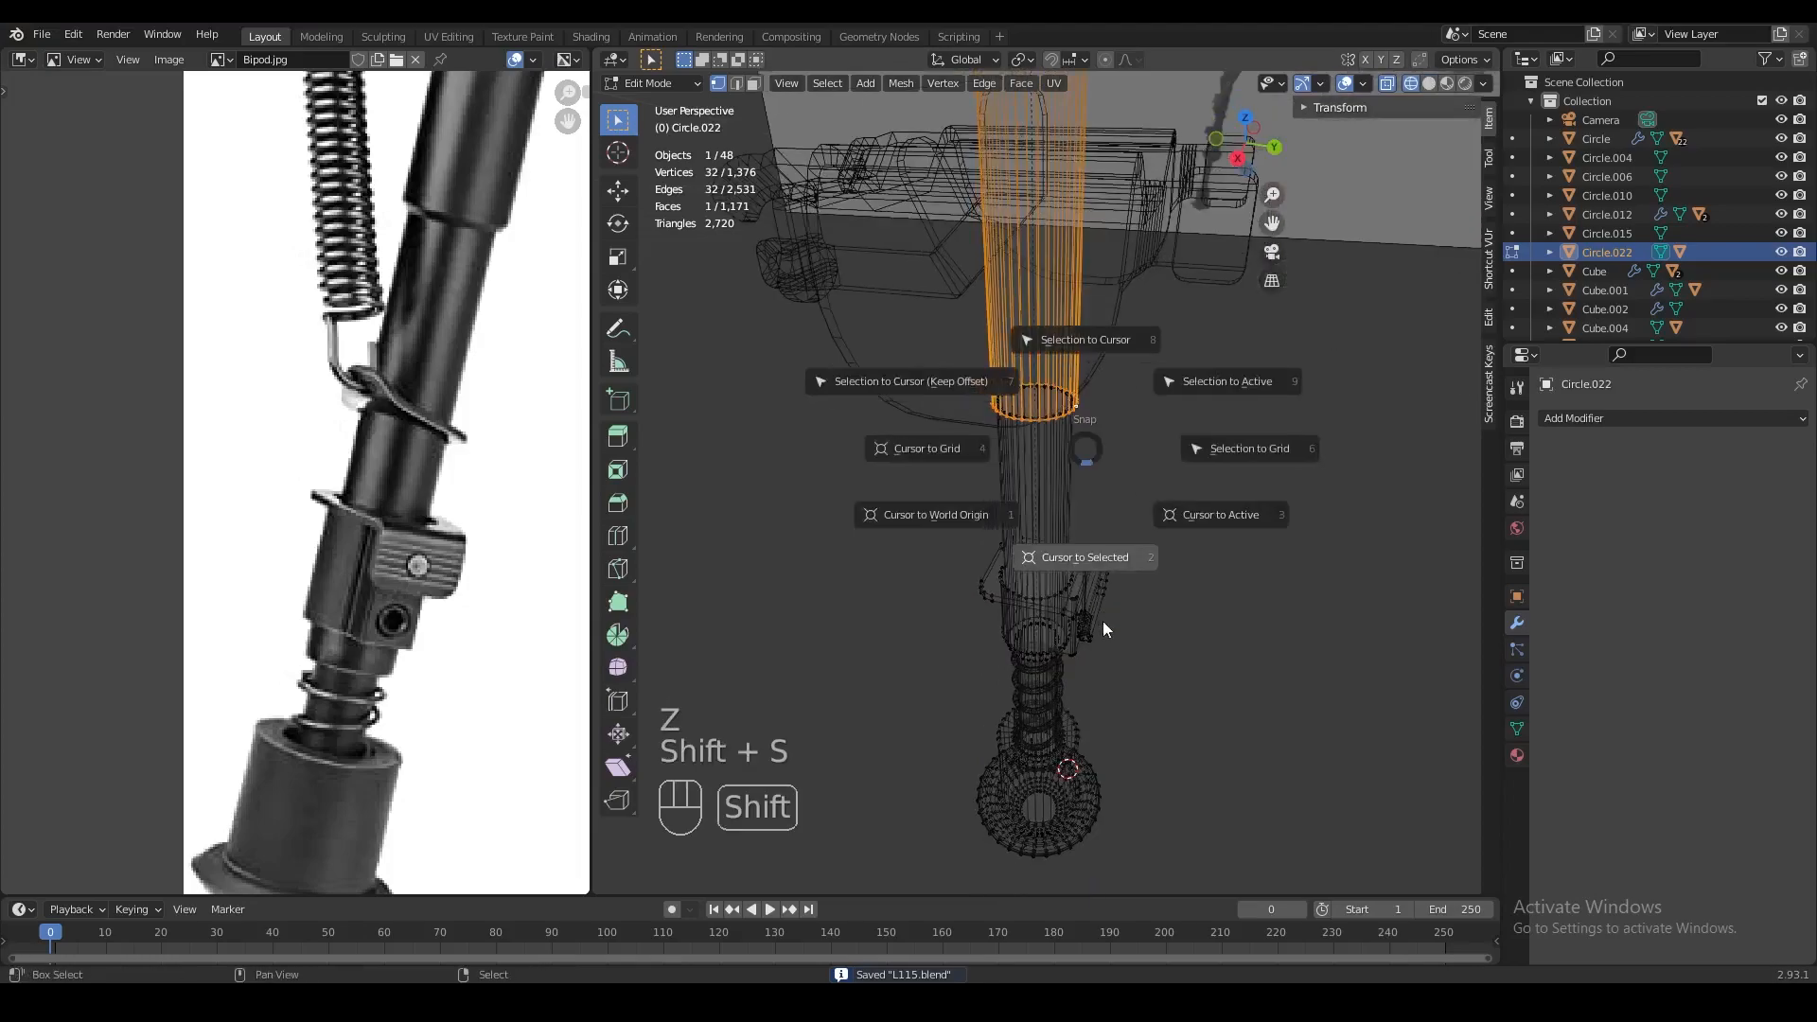
{"action": "left_click", "coordinate": [1102, 612]}
{"action": "key", "text": "z"}
Add a plane at the 3D cursor and scale it by 0.1, then further down to slightly wider than the tube
{"action": "key", "text": "Tab"}
{"action": "key", "text": "shift+a"}
{"action": "mouse_move", "coordinate": [1098, 480]}
{"action": "left_click", "coordinate": [1166, 484]}
{"action": "key", "text": "Tab"}
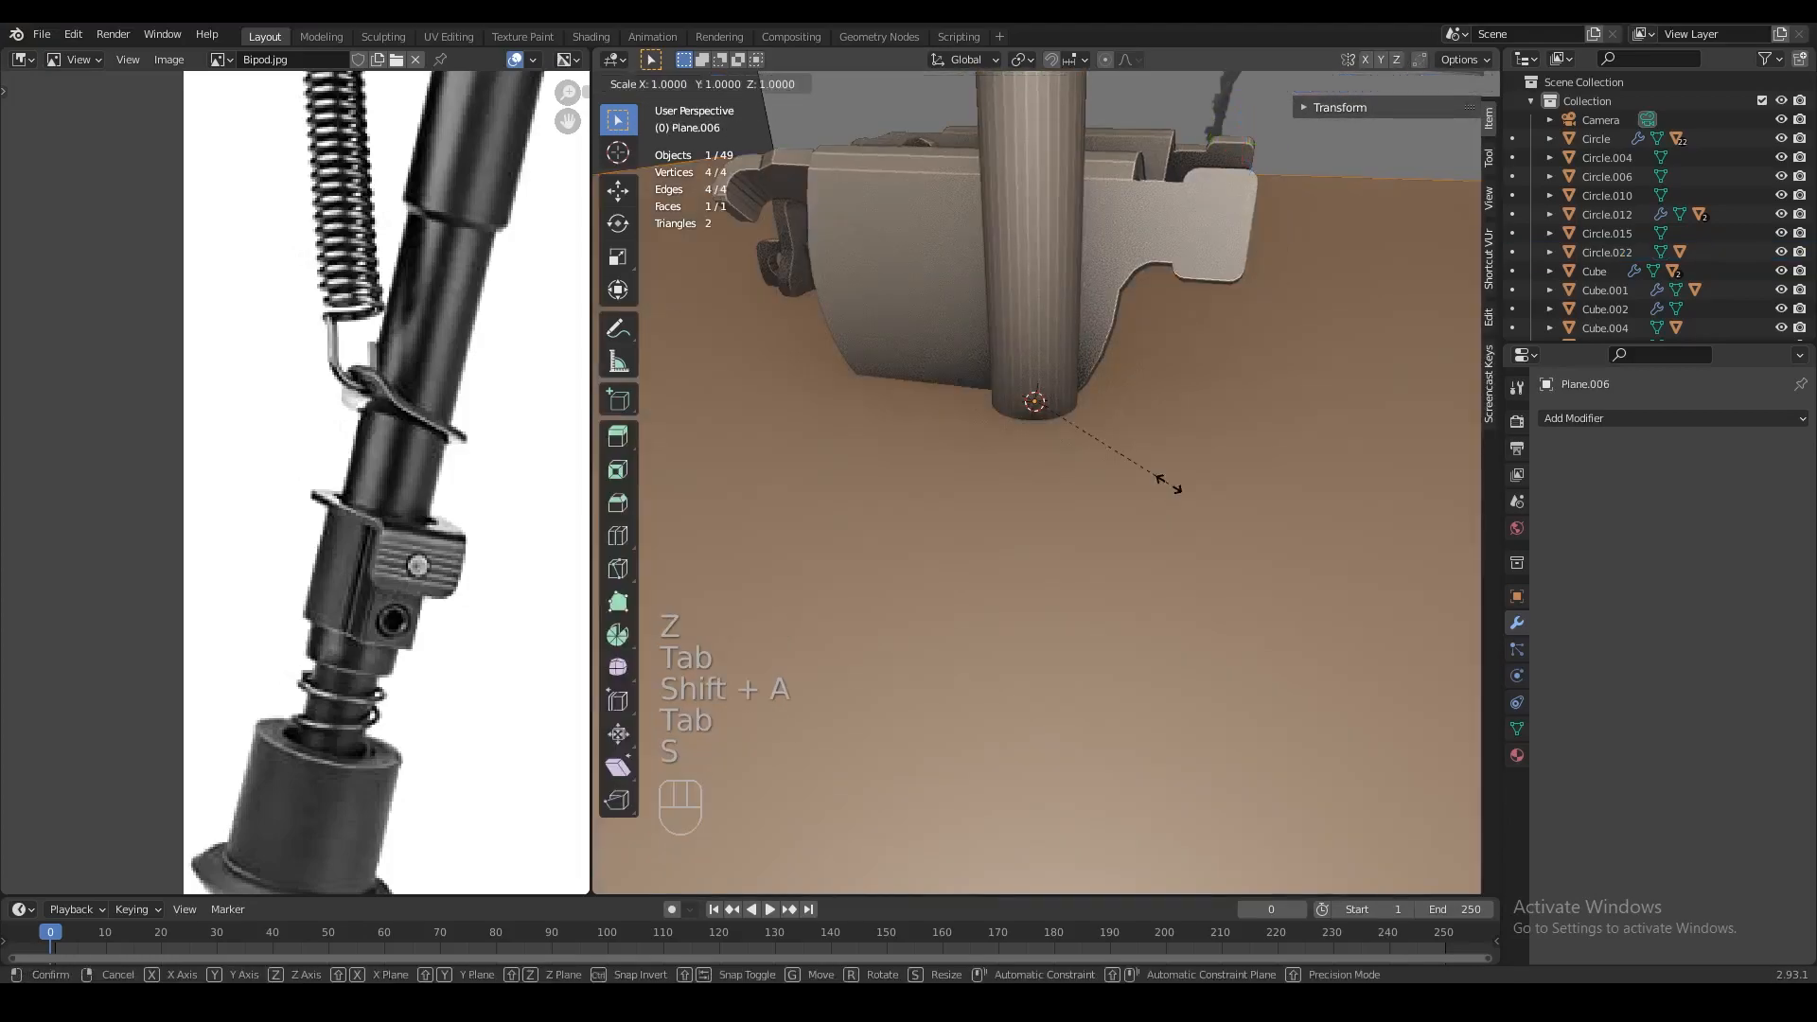
{"action": "type", "text": "s.1"}
{"action": "key", "text": "Return"}
{"action": "key", "text": "s"}
{"action": "left_click", "coordinate": [1168, 484]}
{"action": "key", "text": "s"}
{"action": "left_click", "coordinate": [1161, 473]}
Lower the plane along Z to between the upper tube's end and the clamp
{"action": "key", "text": "Tab"}
{"action": "key", "text": "g"}
{"action": "key", "text": "z"}
{"action": "left_click", "coordinate": [1161, 537]}
{"action": "scroll", "coordinate": [1148, 541], "scroll_direction": "up", "scroll_amount": 2}
{"action": "middle_click_drag", "start_coordinate": [1146, 538], "coordinate": [972, 518]}
Add a Solidify modifier to the plane with a thickness of 0.004 m
{"action": "key", "text": "Tab"}
{"action": "key", "text": "3"}
{"action": "right_click", "coordinate": [972, 517]}
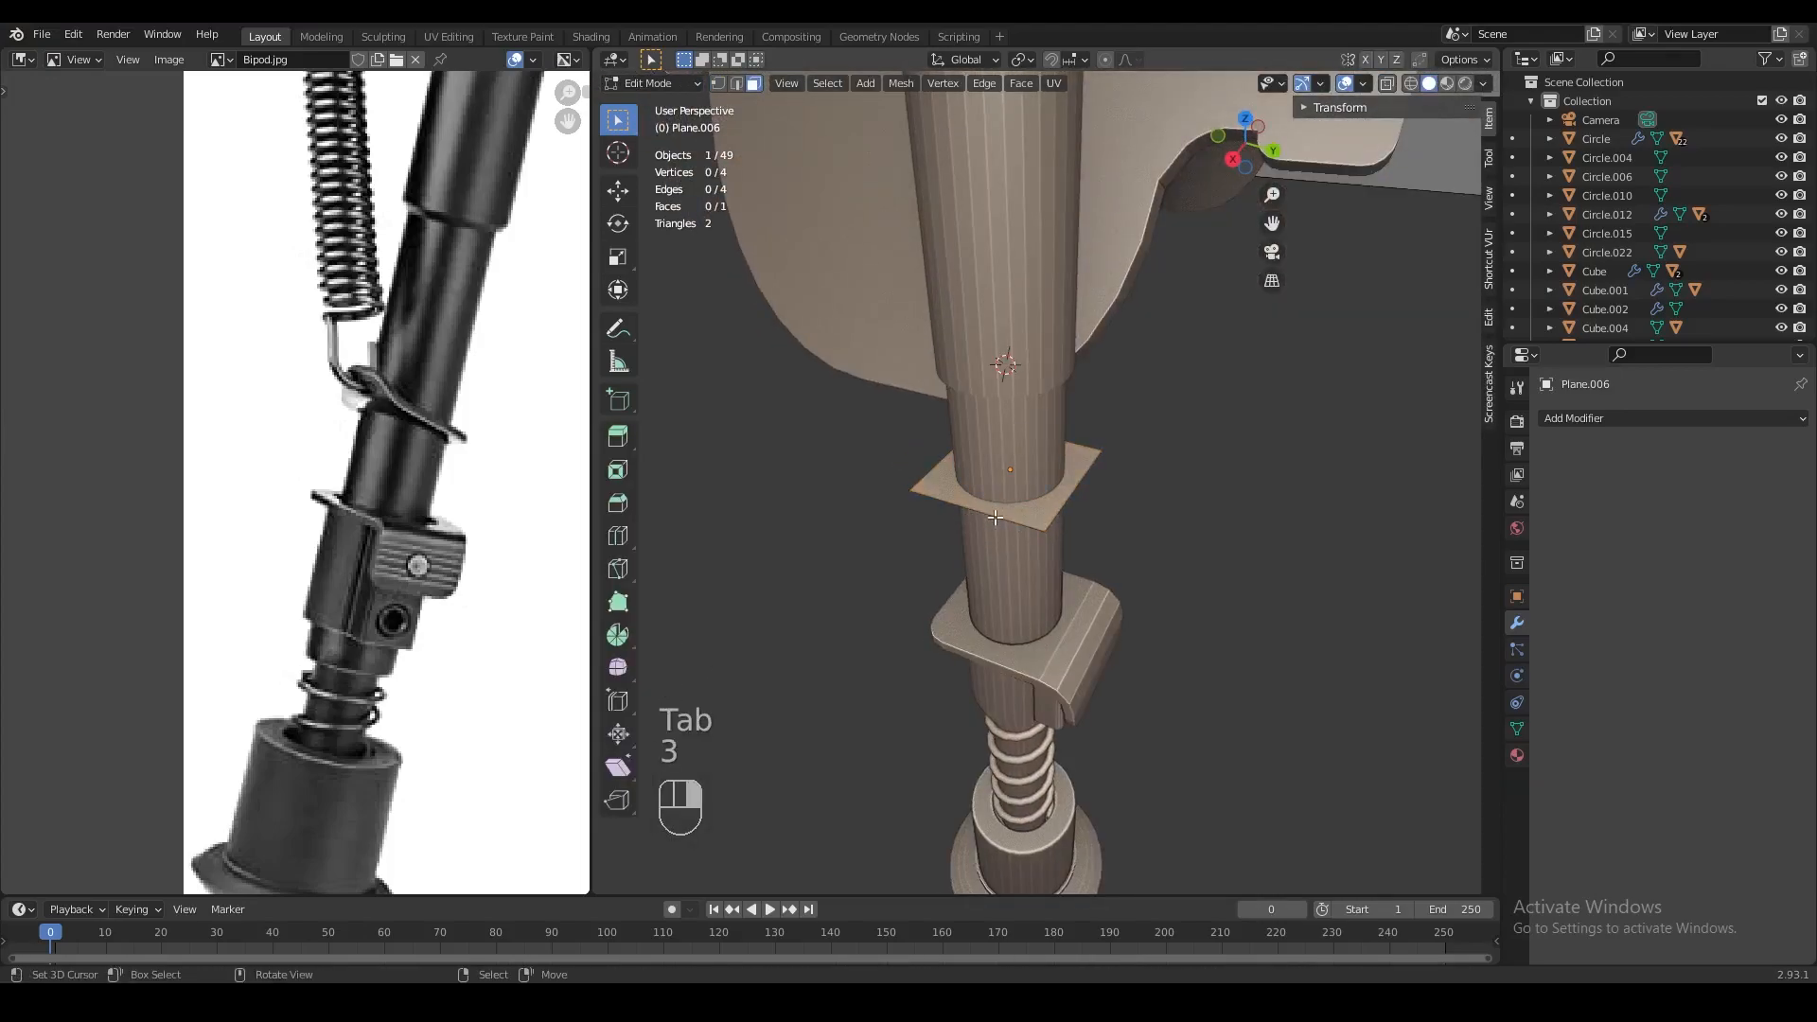
{"action": "key", "text": "Tab"}
{"action": "left_click", "coordinate": [1594, 418]}
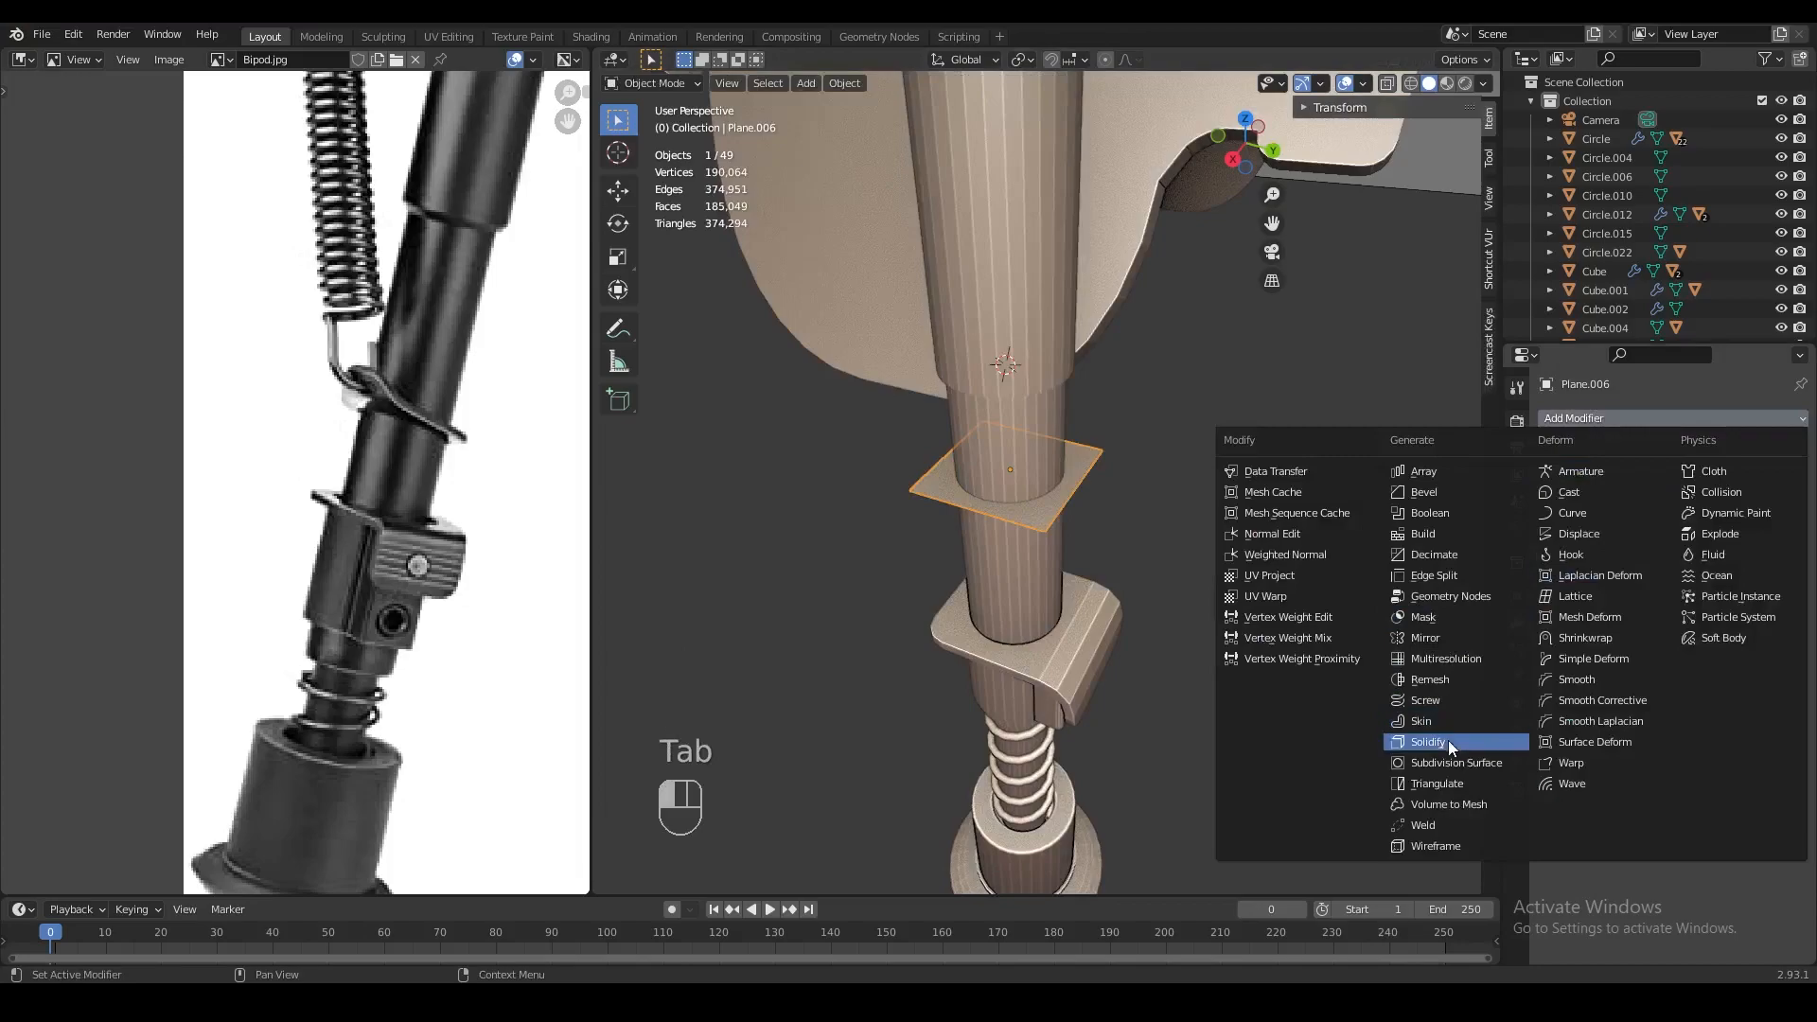
{"action": "left_click", "coordinate": [1448, 740]}
{"action": "middle_click_drag", "start_coordinate": [1359, 661], "coordinate": [1439, 606]}
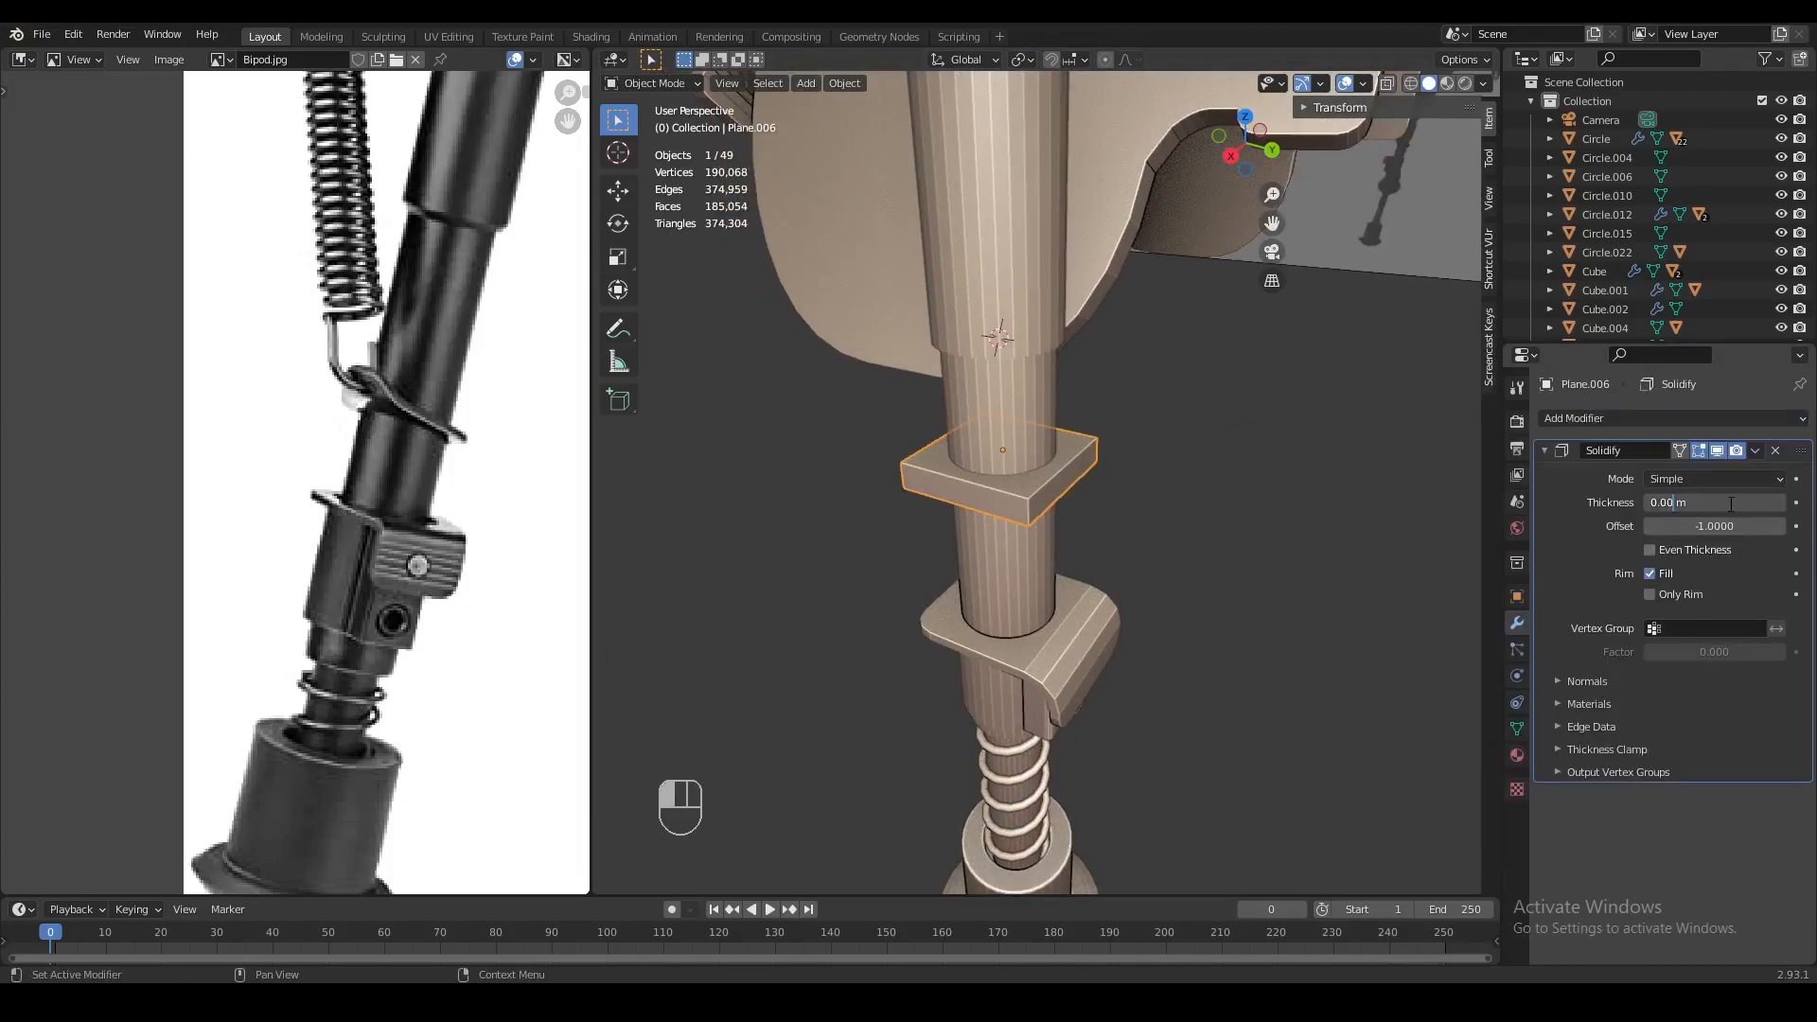
Select the plane's front edge and snap the 3D cursor to its midpoint
{"action": "key", "text": "Tab"}
{"action": "key", "text": "2"}
{"action": "key", "text": "z"}
{"action": "left_click", "coordinate": [1014, 494]}
{"action": "middle_click_drag", "start_coordinate": [1031, 499], "coordinate": [1107, 640]}
{"action": "key", "text": "shift+s"}
Extrude the plane's front edge and move the new edge outward along X
{"action": "key", "text": "e"}
{"action": "right_click", "coordinate": [1116, 555]}
{"action": "key", "text": "g"}
{"action": "key", "text": "y"}
{"action": "key", "text": "g"}
{"action": "key", "text": "x"}
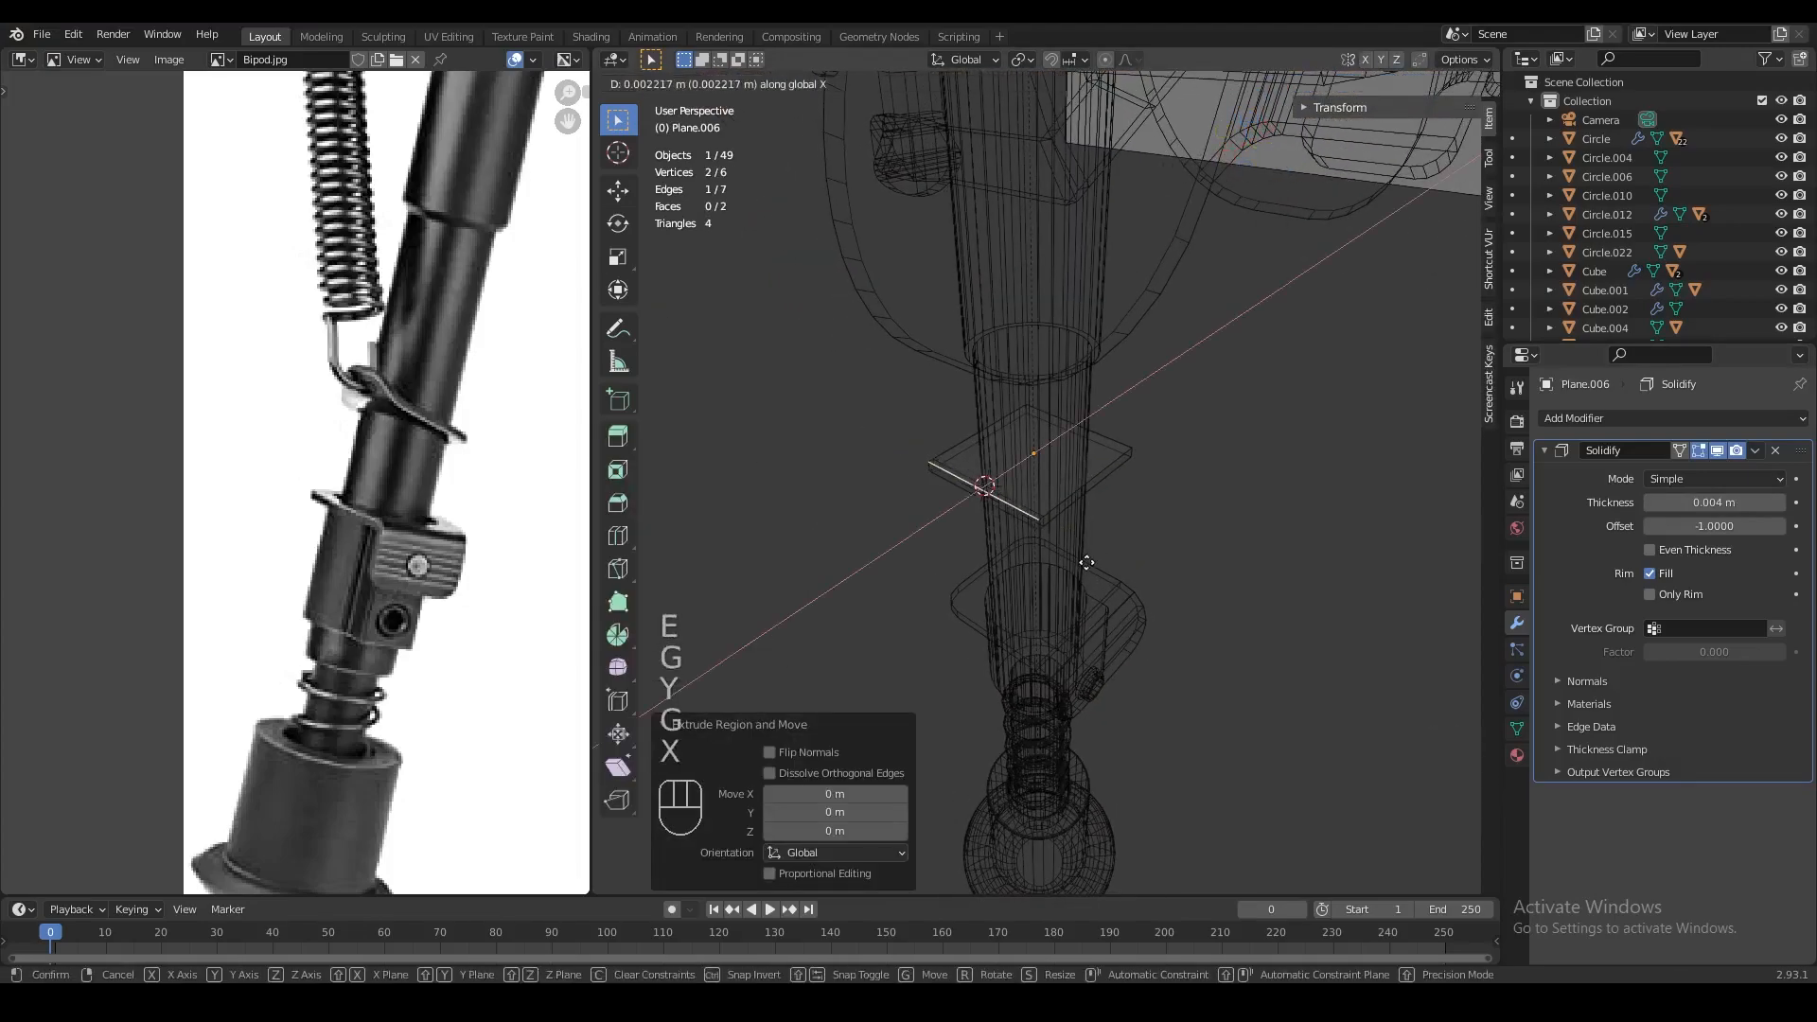
{"action": "left_click", "coordinate": [1068, 578]}
Raise the extruded edge 0.00823 m along Z into a slanted lip and enable even thickness on the Solidify modifier
{"action": "key", "text": "z"}
{"action": "key", "text": "g"}
{"action": "key", "text": "z"}
{"action": "left_click", "coordinate": [1074, 558]}
{"action": "left_click", "coordinate": [1676, 552]}
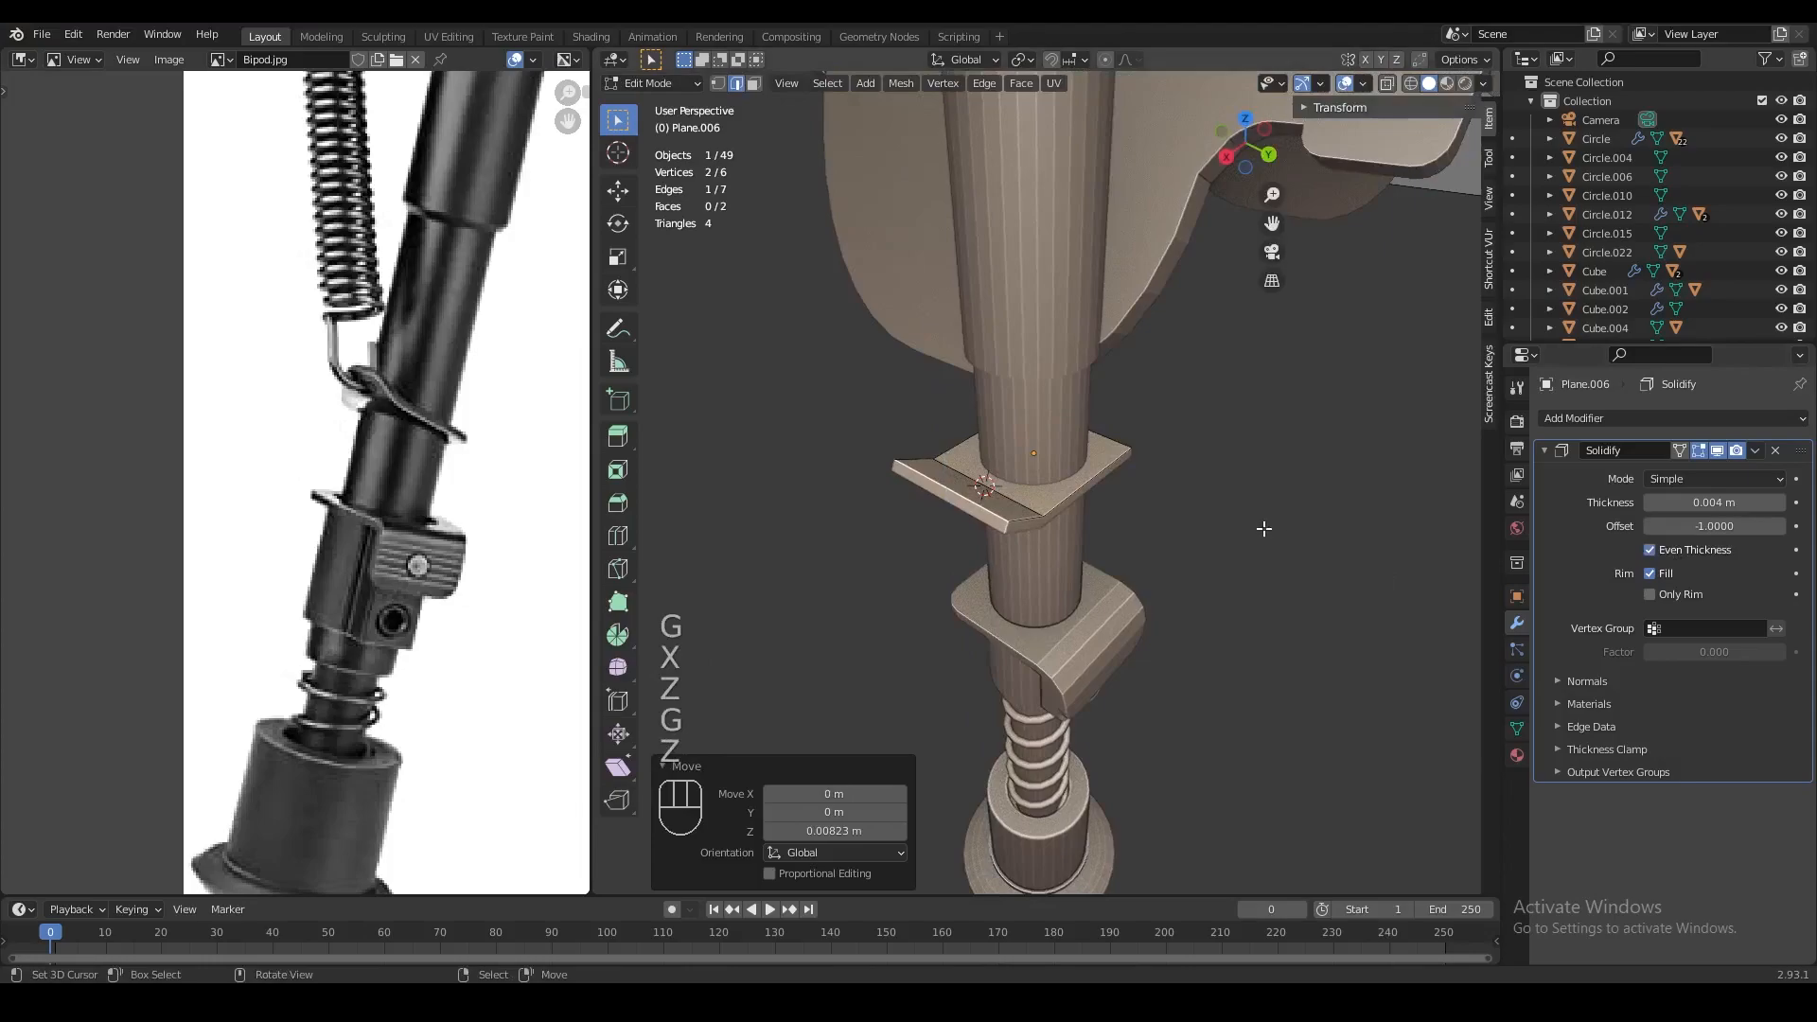
Reposition the slanted lip's outer edge with separate moves along Y, X and Z
{"action": "middle_click_drag", "start_coordinate": [1265, 527], "coordinate": [1226, 522]}
{"action": "middle_click_drag", "start_coordinate": [1126, 571], "coordinate": [1190, 627], "text": "shift"}
{"action": "key", "text": "shift+s"}
{"action": "key", "text": "g"}
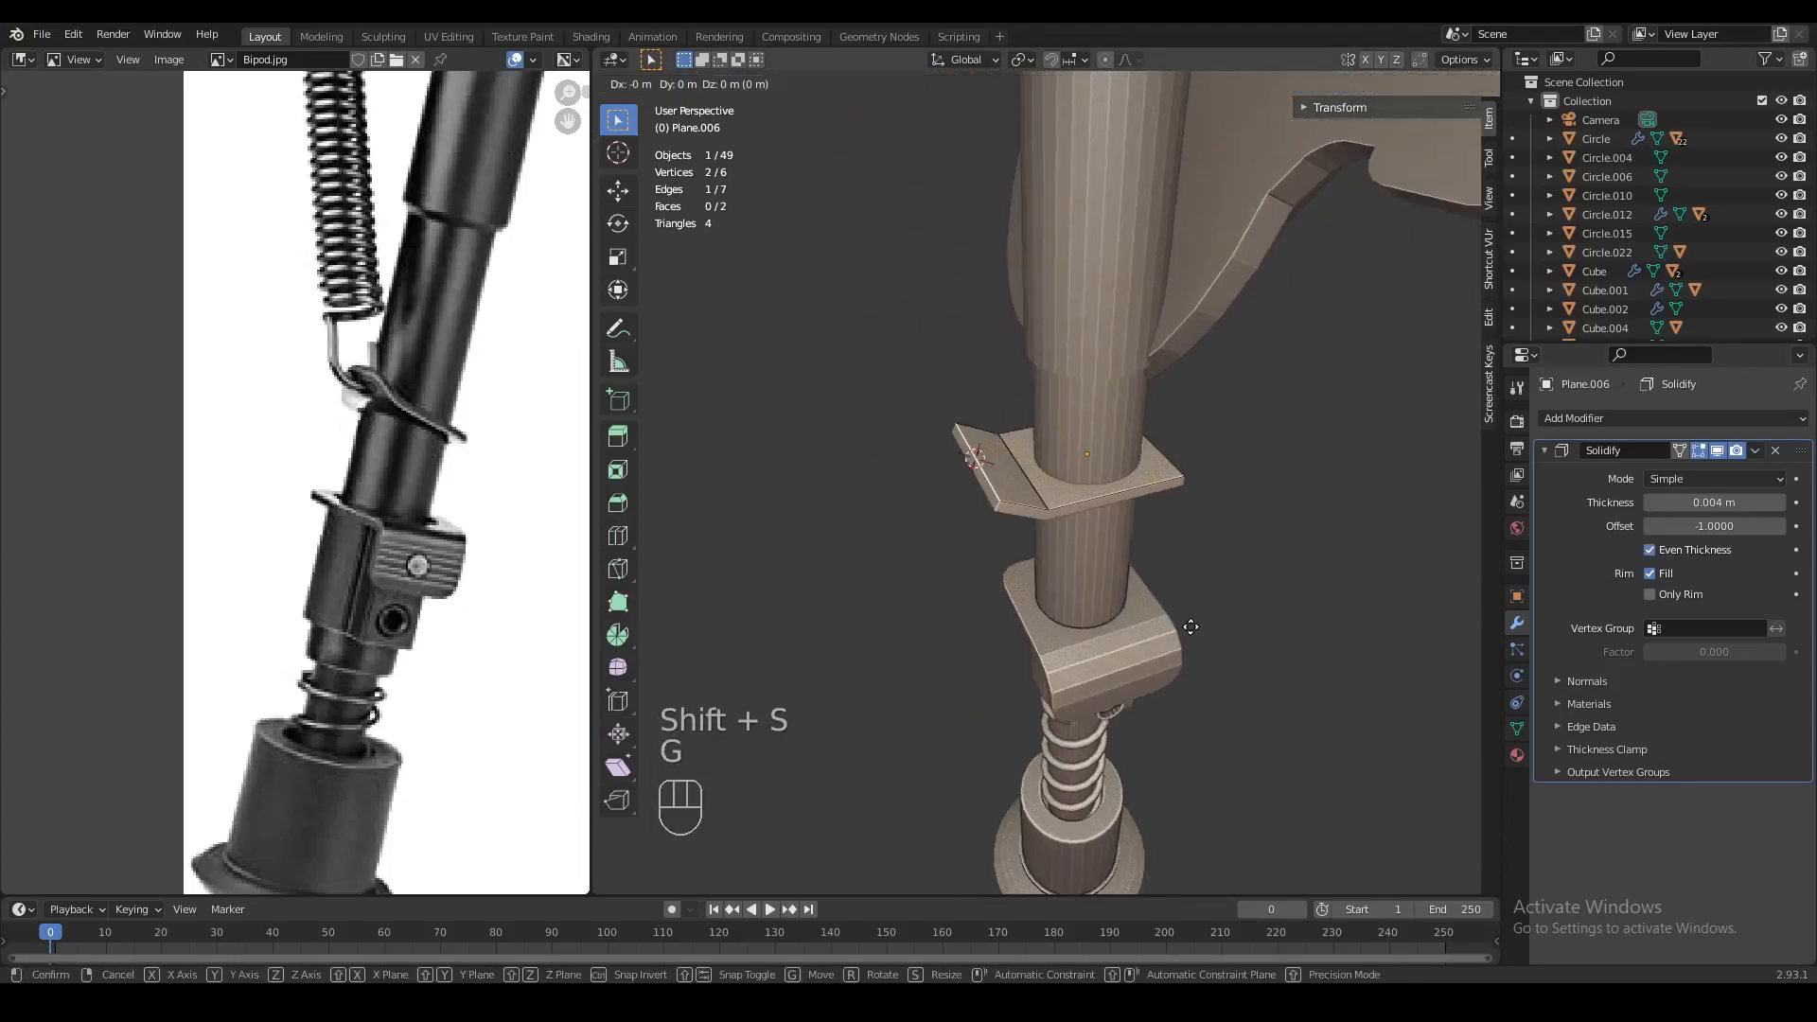
{"action": "key", "text": "y"}
{"action": "left_click", "coordinate": [1191, 626]}
{"action": "key", "text": "g"}
{"action": "key", "text": "x"}
{"action": "left_click", "coordinate": [1183, 644]}
{"action": "key", "text": "g"}
{"action": "key", "text": "z"}
{"action": "left_click", "coordinate": [1181, 651]}
Snap the 3D cursor to the lip's outer edge and scale that edge narrower than the plate
{"action": "key", "text": "shift+s"}
{"action": "key", "text": "s"}
{"action": "left_click", "coordinate": [1069, 563]}
Inset the lip's face to form a smaller quad inside it
{"action": "key", "text": "3"}
{"action": "right_click", "coordinate": [973, 471]}
{"action": "middle_click_drag", "start_coordinate": [1117, 516], "coordinate": [1127, 559]}
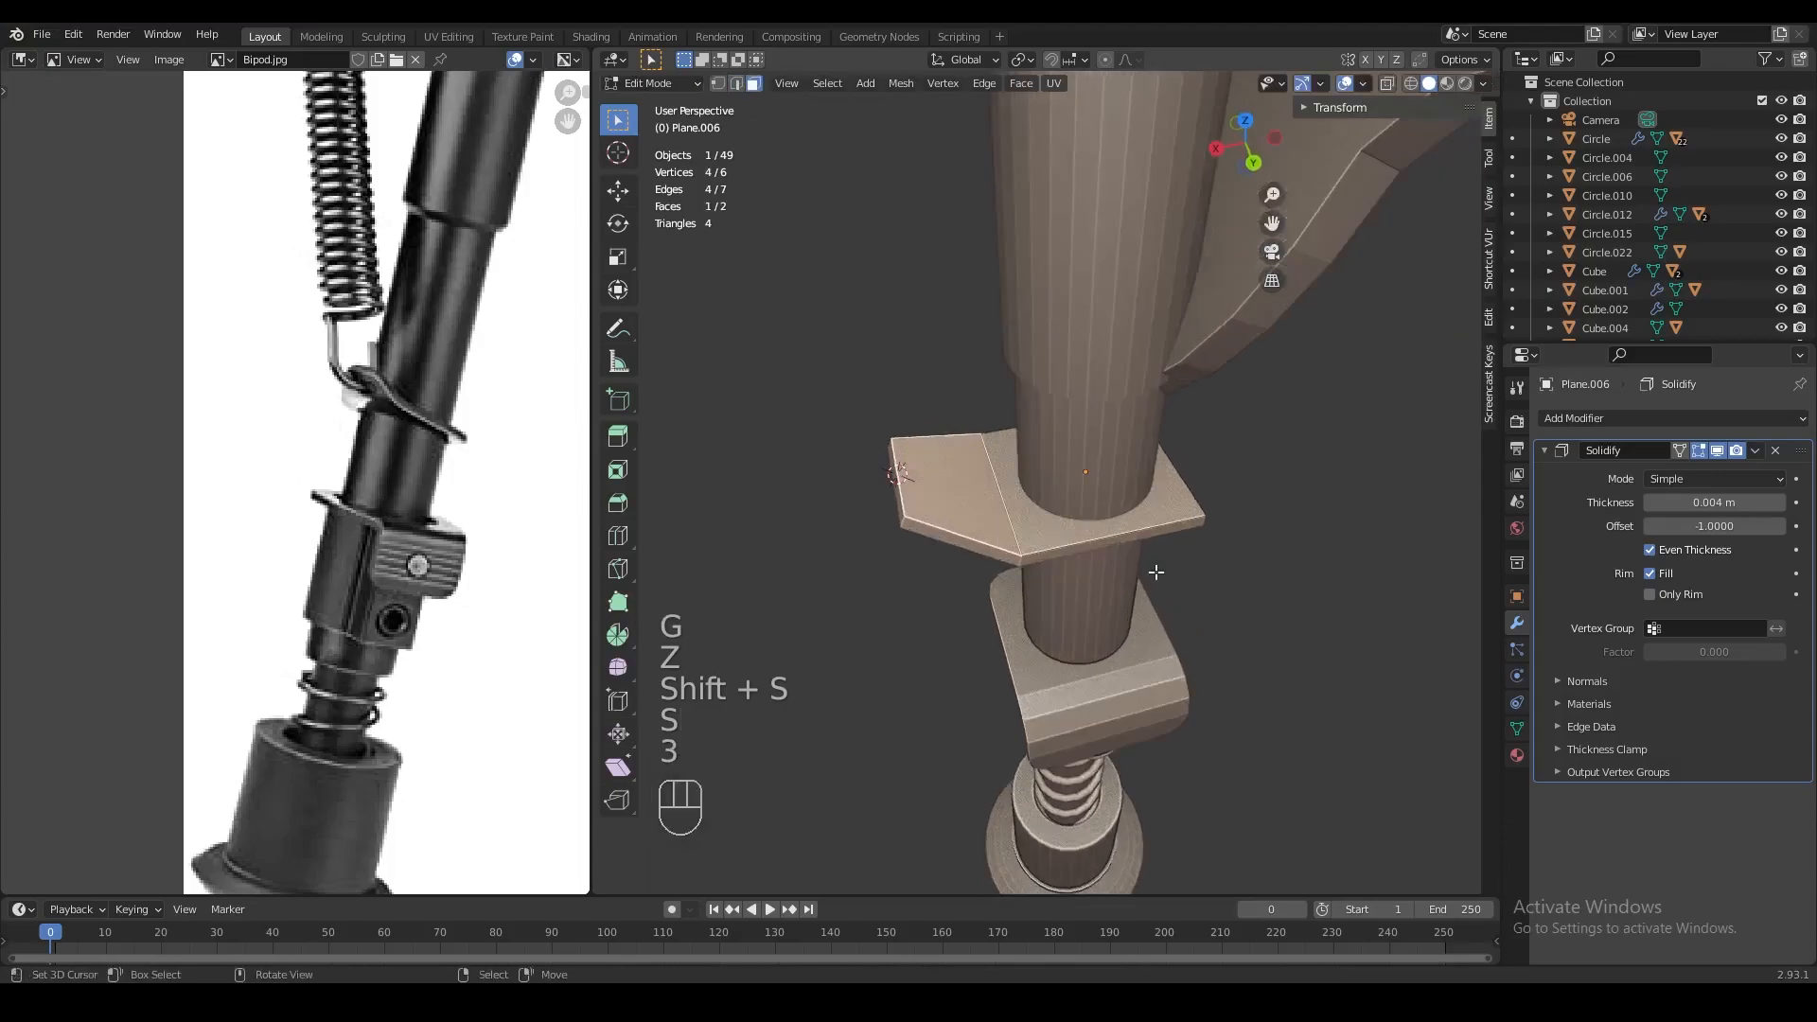
{"action": "key", "text": "i"}
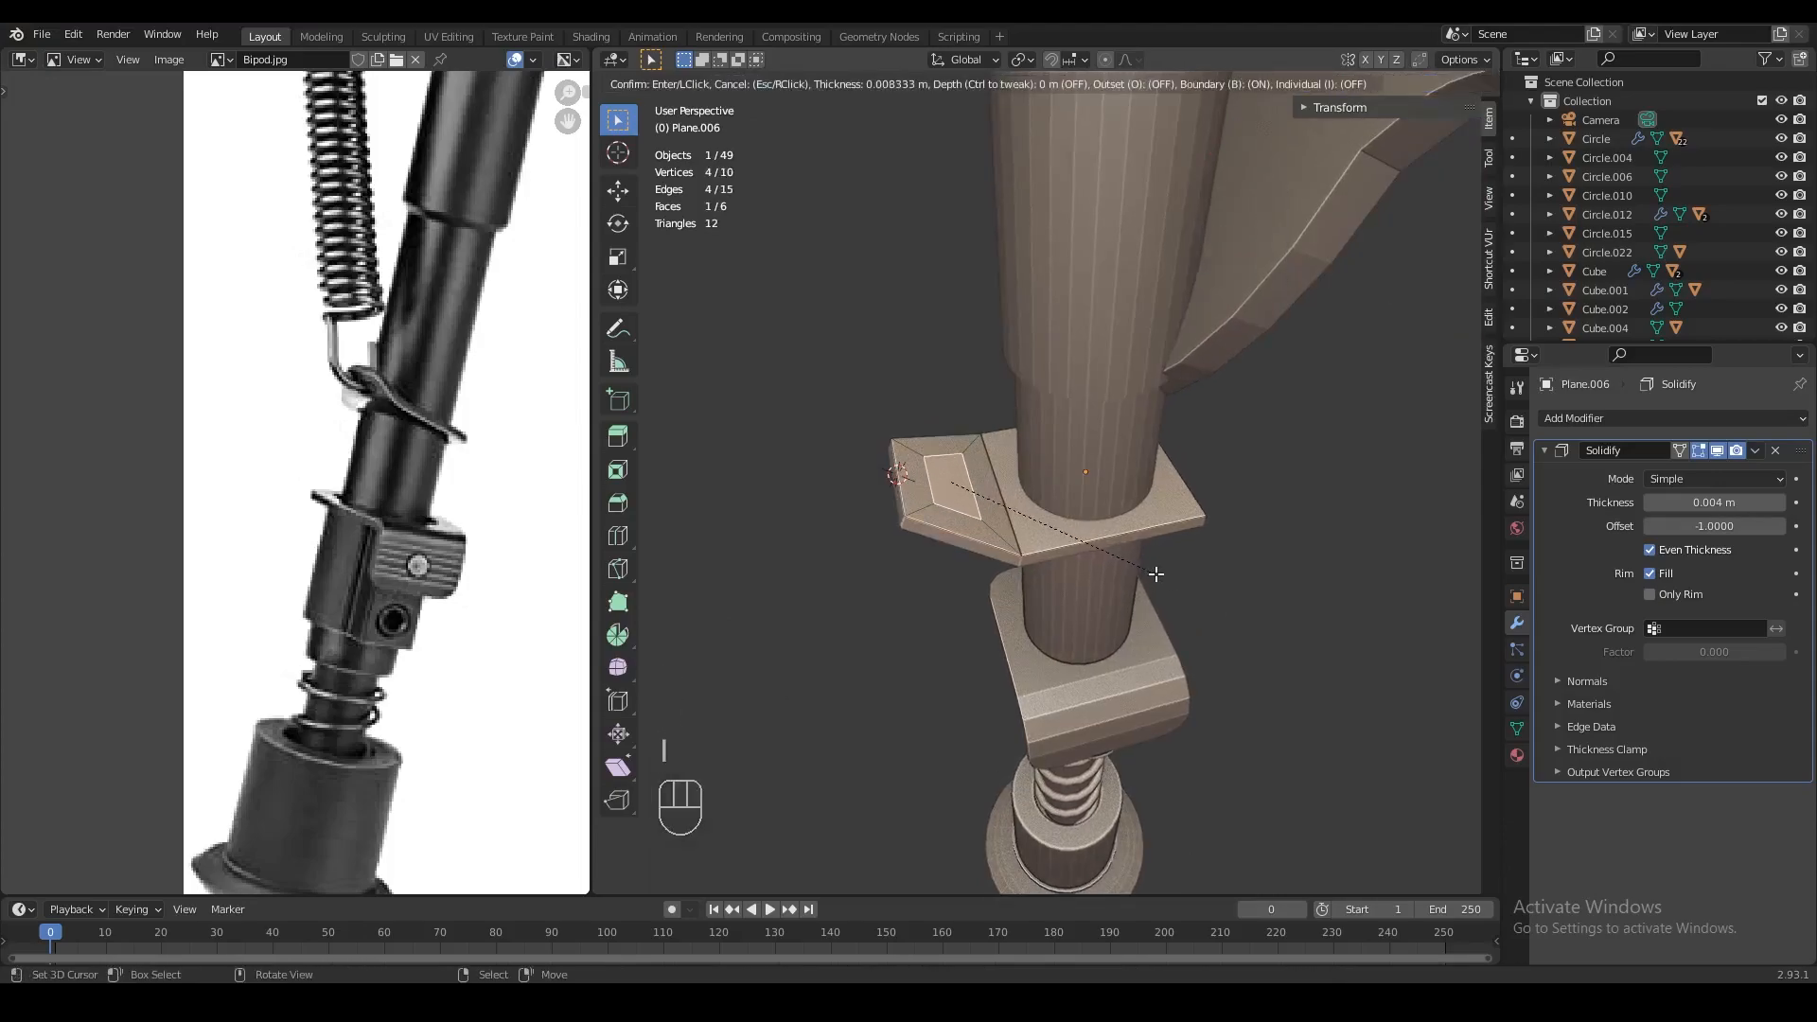
{"action": "left_click", "coordinate": [1156, 574]}
Scale the inset quad's opposite edges about their own midpoints using the 3D cursor
{"action": "middle_click_drag", "start_coordinate": [1041, 522], "coordinate": [1037, 579]}
{"action": "scroll", "coordinate": [1037, 579], "scroll_direction": "up", "scroll_amount": 1}
{"action": "key", "text": "1"}
{"action": "right_click", "coordinate": [976, 574]}
{"action": "right_click", "coordinate": [947, 486], "text": "shift"}
{"action": "key", "text": "shift+s"}
{"action": "left_click", "coordinate": [1032, 632]}
{"action": "key", "text": "s"}
{"action": "right_click", "coordinate": [1122, 638]}
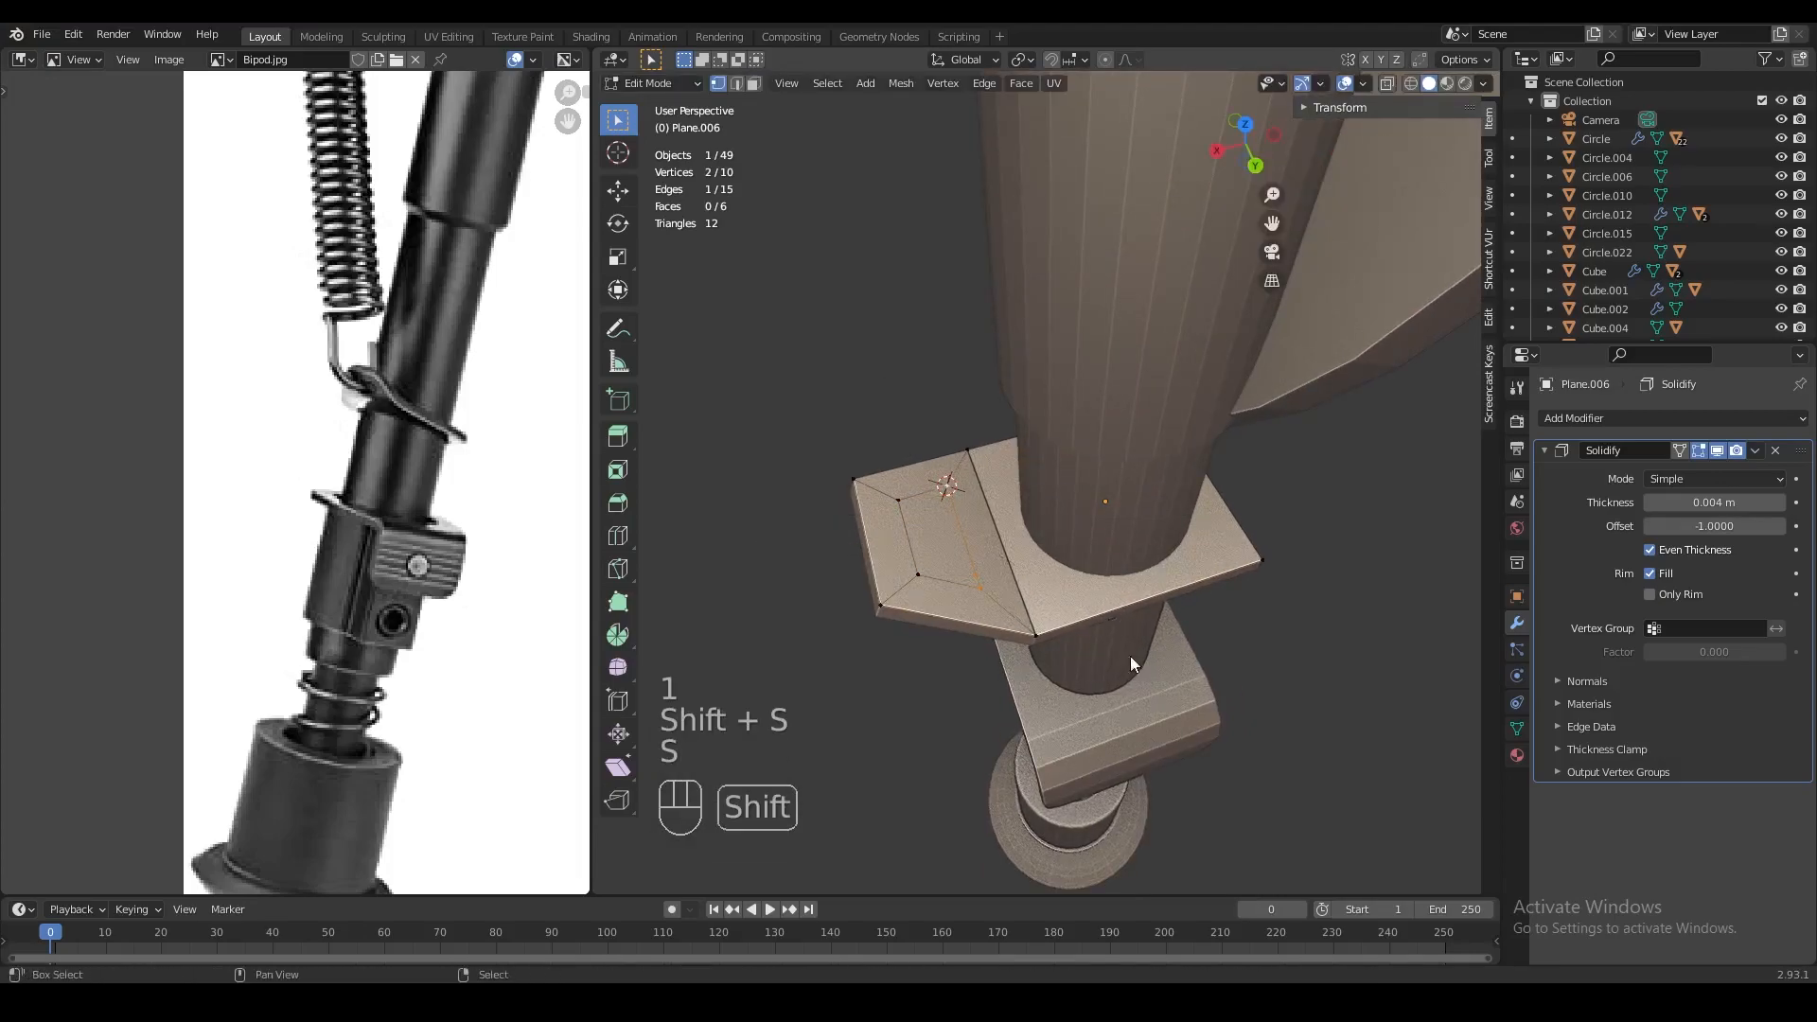
{"action": "key", "text": "shift+s"}
{"action": "left_click", "coordinate": [1128, 674]}
{"action": "key", "text": "s"}
{"action": "left_click", "coordinate": [1138, 648]}
Delete the inset quad's face to open a hole in the lip
{"action": "key", "text": "3"}
{"action": "right_click", "coordinate": [934, 532]}
{"action": "key", "text": "x"}
{"action": "left_click", "coordinate": [930, 509]}
{"action": "middle_click_drag", "start_coordinate": [929, 509], "coordinate": [958, 528]}
{"action": "scroll", "coordinate": [959, 528], "scroll_direction": "down", "scroll_amount": 5}
{"action": "key", "text": "Tab"}
{"action": "mouse_move", "coordinate": [1088, 517]}
{"action": "middle_mouse_down"}
{"action": "mouse_move", "coordinate": [1284, 389]}
{"action": "mouse_move", "coordinate": [1201, 406]}
{"action": "mouse_move", "coordinate": [1095, 522]}
{"action": "mouse_move", "coordinate": [1074, 570]}
{"action": "mouse_move", "coordinate": [1096, 565]}
{"action": "mouse_move", "coordinate": [1041, 559]}
{"action": "middle_mouse_up"}
{"action": "scroll", "coordinate": [1095, 523], "scroll_direction": "up", "scroll_amount": 4}
{"action": "key", "text": "Tab"}
Delete the inset's vertices, refill the lip with a single face and merge the mesh by distance
{"action": "key", "text": "z"}
{"action": "left_click", "coordinate": [960, 545]}
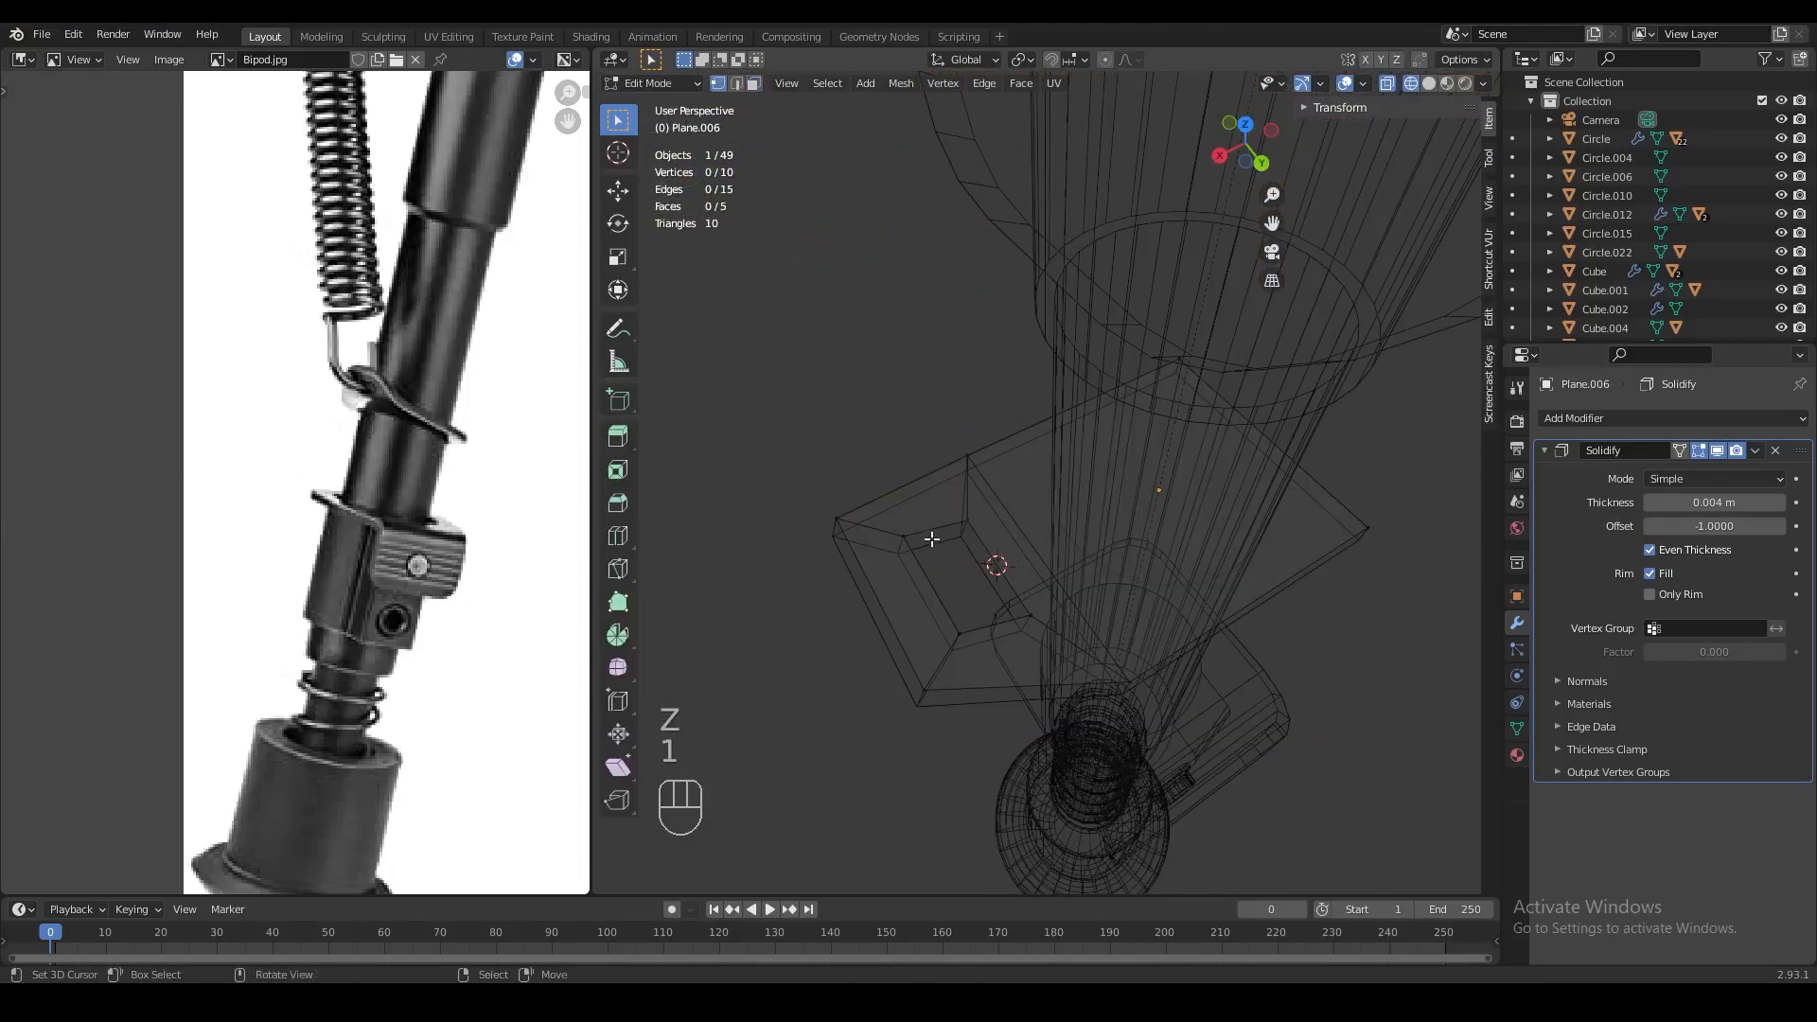
{"action": "key", "text": "x"}
{"action": "left_click", "coordinate": [1003, 513]}
{"action": "key", "text": "z"}
{"action": "left_click", "coordinate": [1008, 522]}
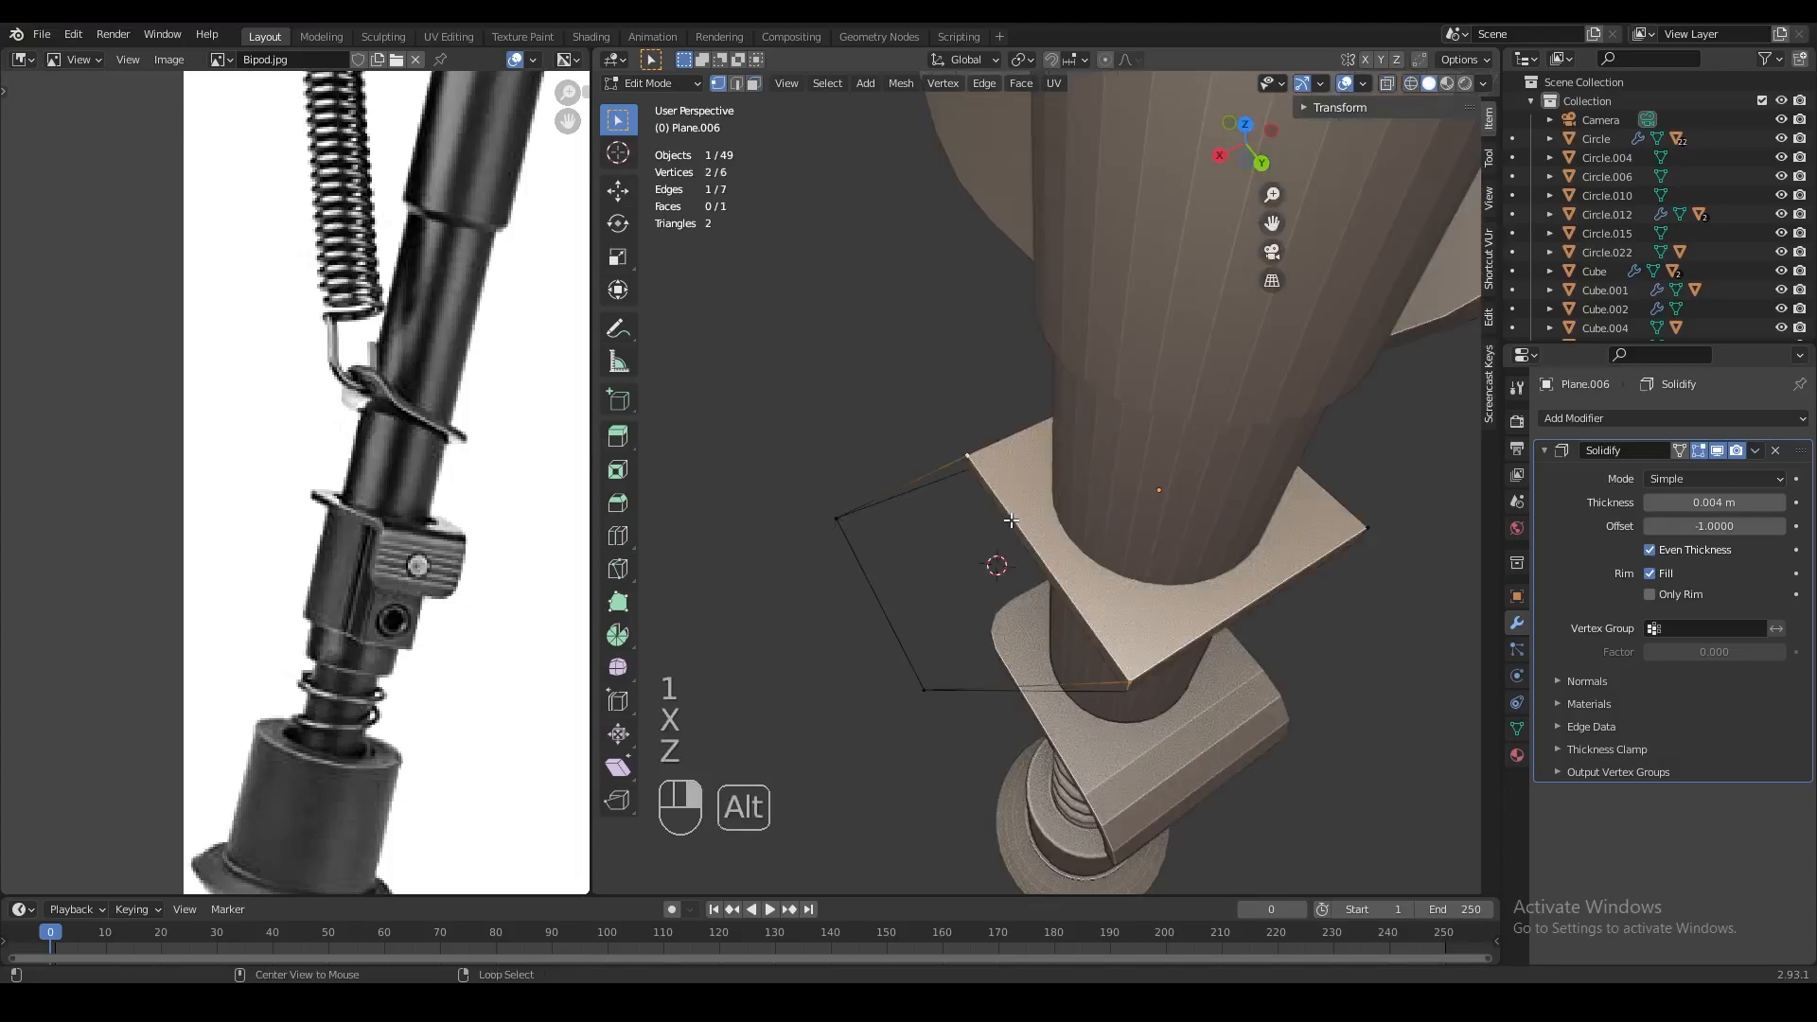
{"action": "key", "text": "f"}
{"action": "key", "text": "a"}
{"action": "key", "text": "shift+w"}
Snap the 3D cursor to the lip face's centre and add an 8-vertex circle there, aligned to the face's view
{"action": "key", "text": "z"}
{"action": "key", "text": "3"}
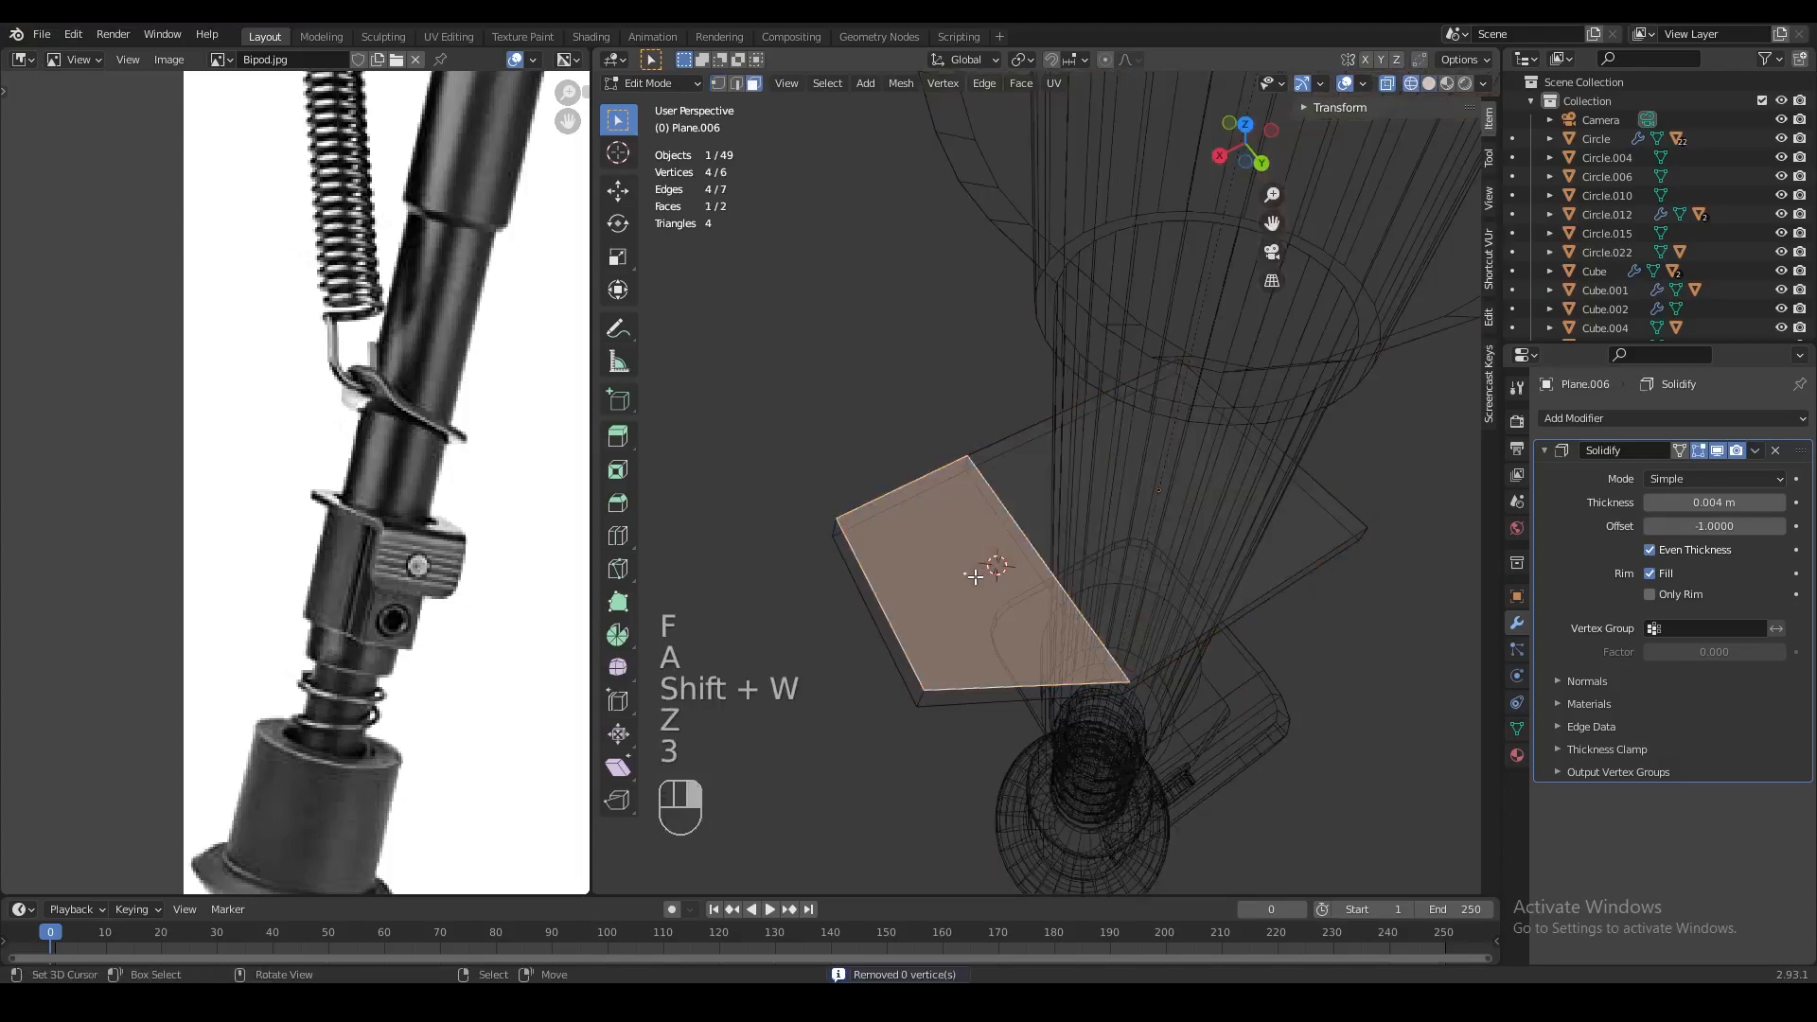
{"action": "key", "text": "shift+KP_7"}
{"action": "key", "text": "z"}
{"action": "key", "text": "z"}
{"action": "key", "text": "shift+a"}
{"action": "key", "text": "shift+s"}
{"action": "left_click", "coordinate": [1130, 697]}
{"action": "key", "text": "shift+a"}
{"action": "left_click", "coordinate": [1075, 595]}
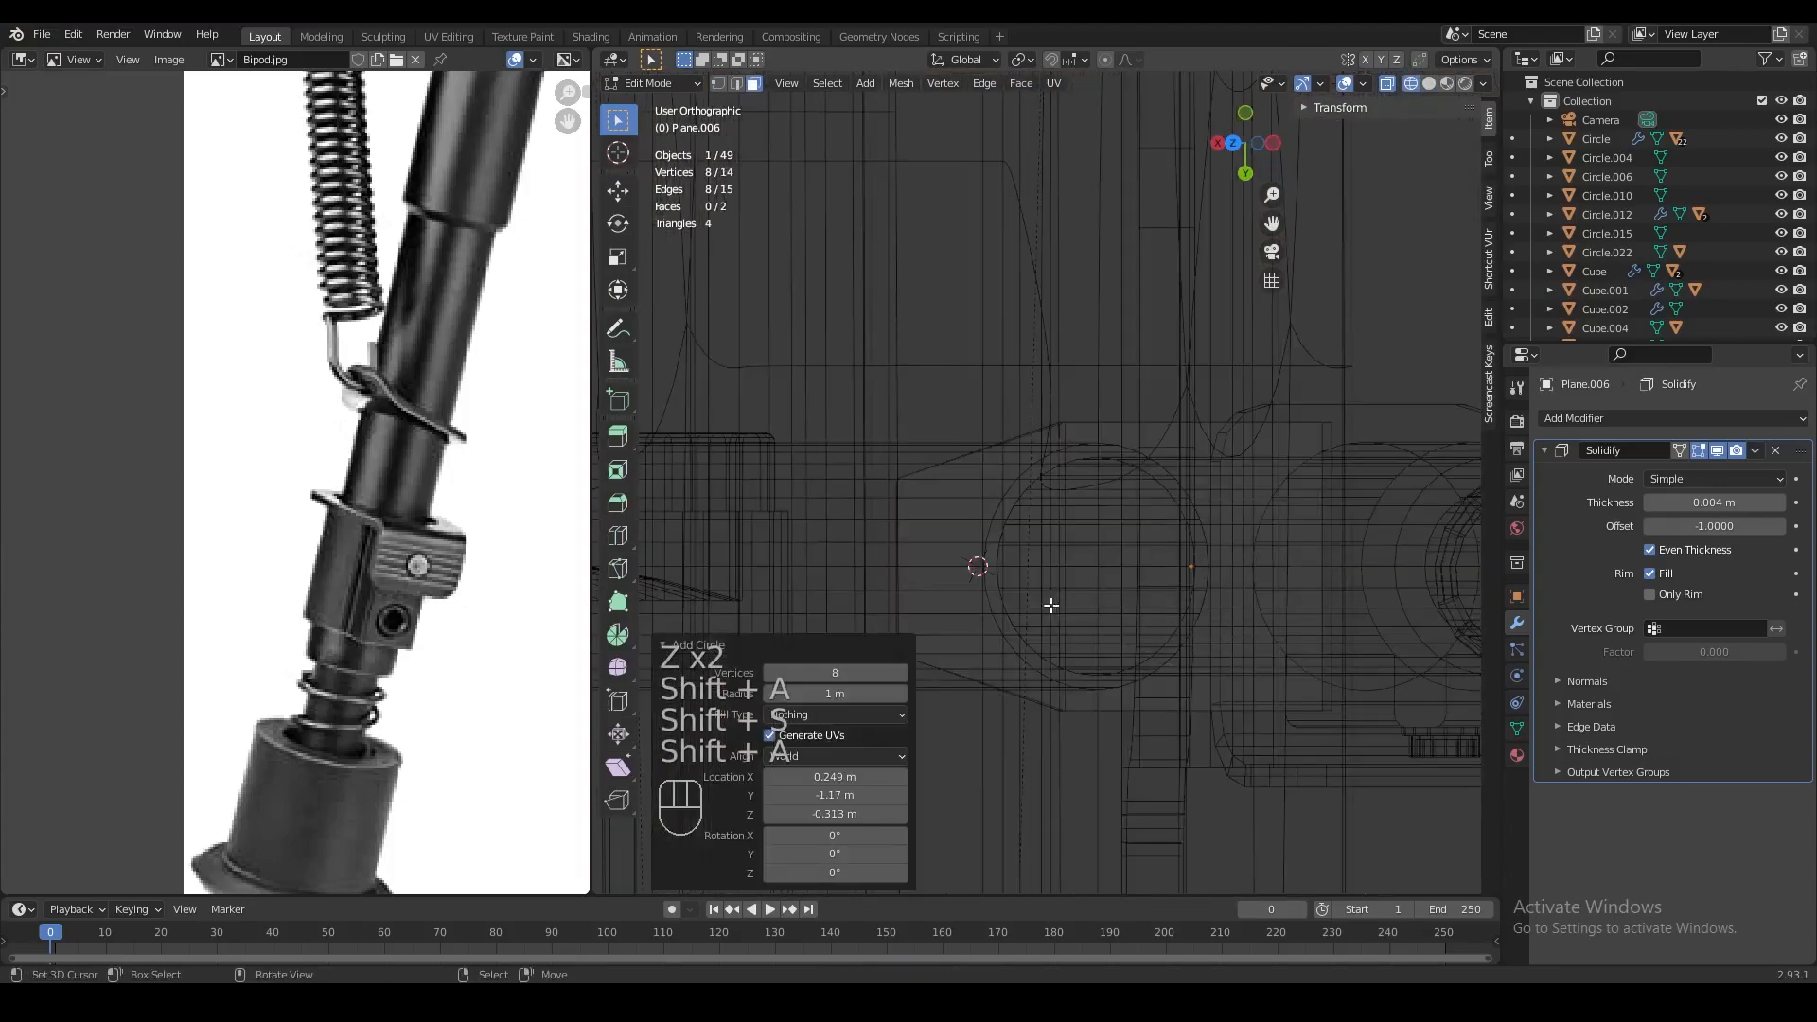
{"action": "left_click", "coordinate": [821, 756]}
{"action": "left_click", "coordinate": [796, 803]}
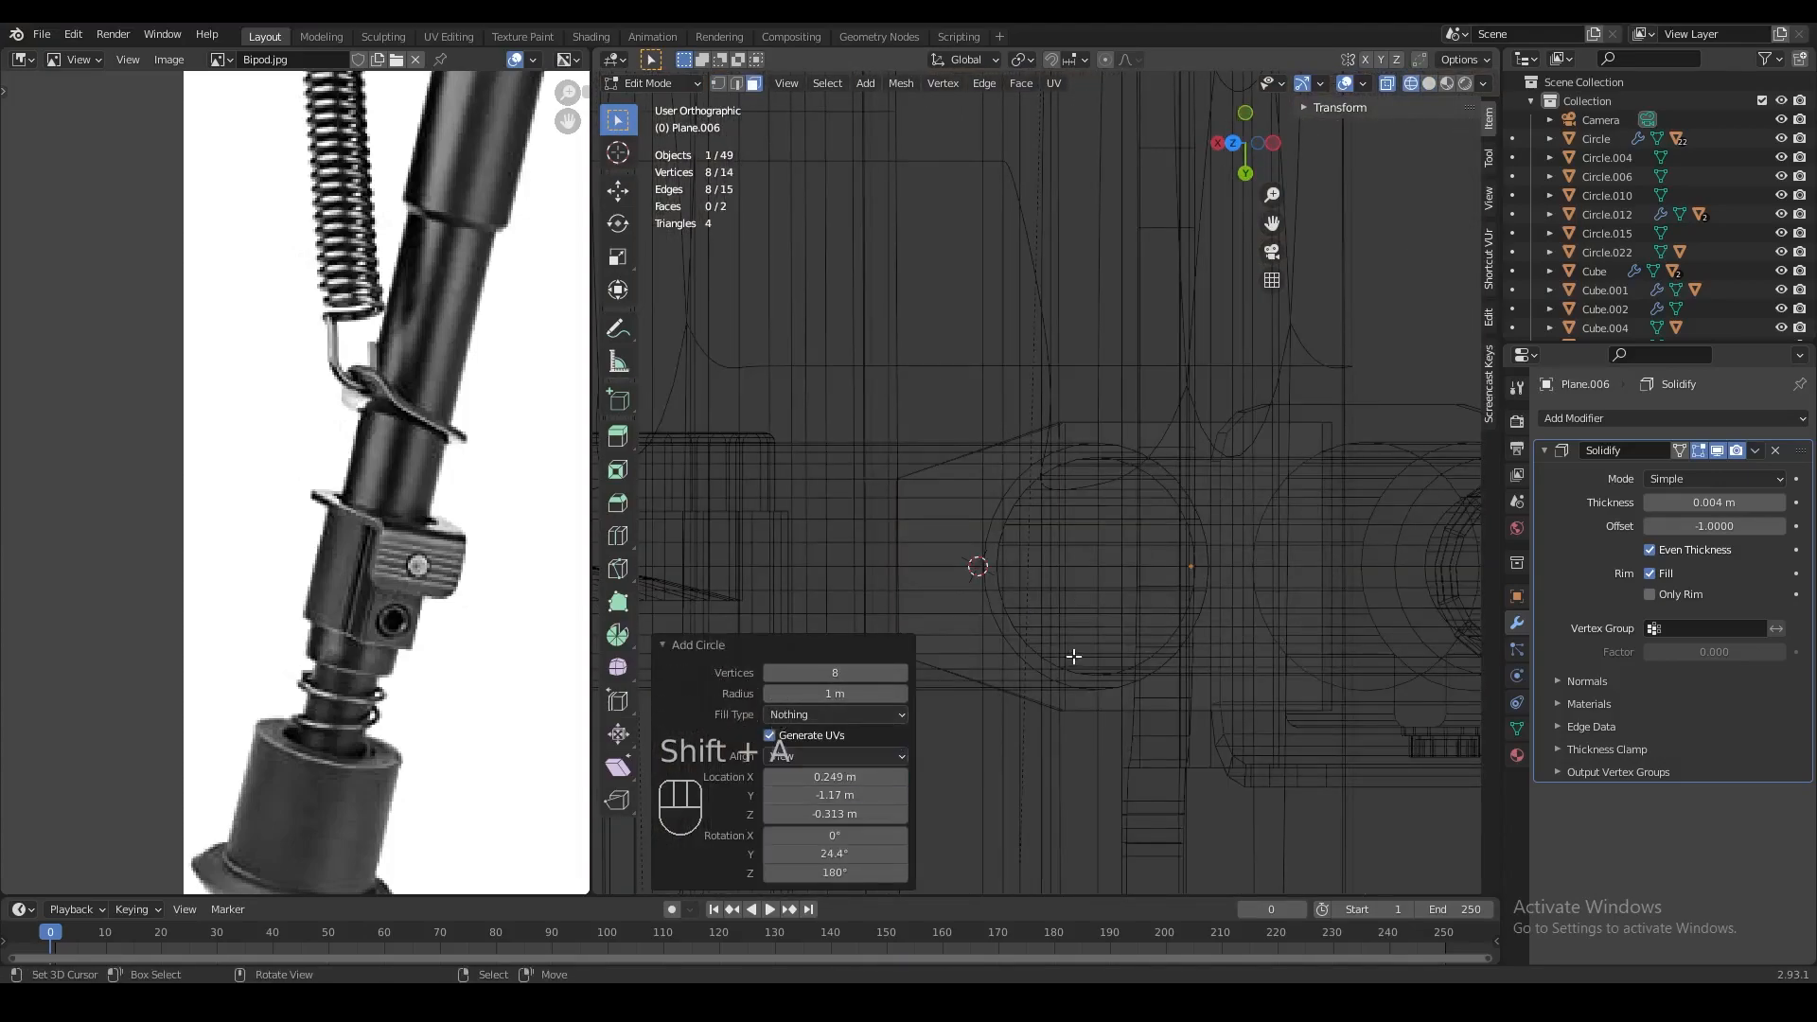
Scale the circle by 0.01 and fine-tune its size to fit inside the lip
{"action": "key", "text": "z"}
{"action": "key", "text": "KP_3"}
{"action": "scroll", "coordinate": [1147, 547], "scroll_direction": "down", "scroll_amount": 4}
{"action": "mouse_move", "coordinate": [1168, 528]}
{"action": "middle_mouse_down"}
{"action": "mouse_move", "coordinate": [1205, 515]}
{"action": "mouse_move", "coordinate": [1172, 527]}
{"action": "middle_mouse_up"}
{"action": "key", "text": "1"}
{"action": "key", "text": "s"}
{"action": "key", "text": "period"}
{"action": "type", "text": "01"}
{"action": "key", "text": "Return"}
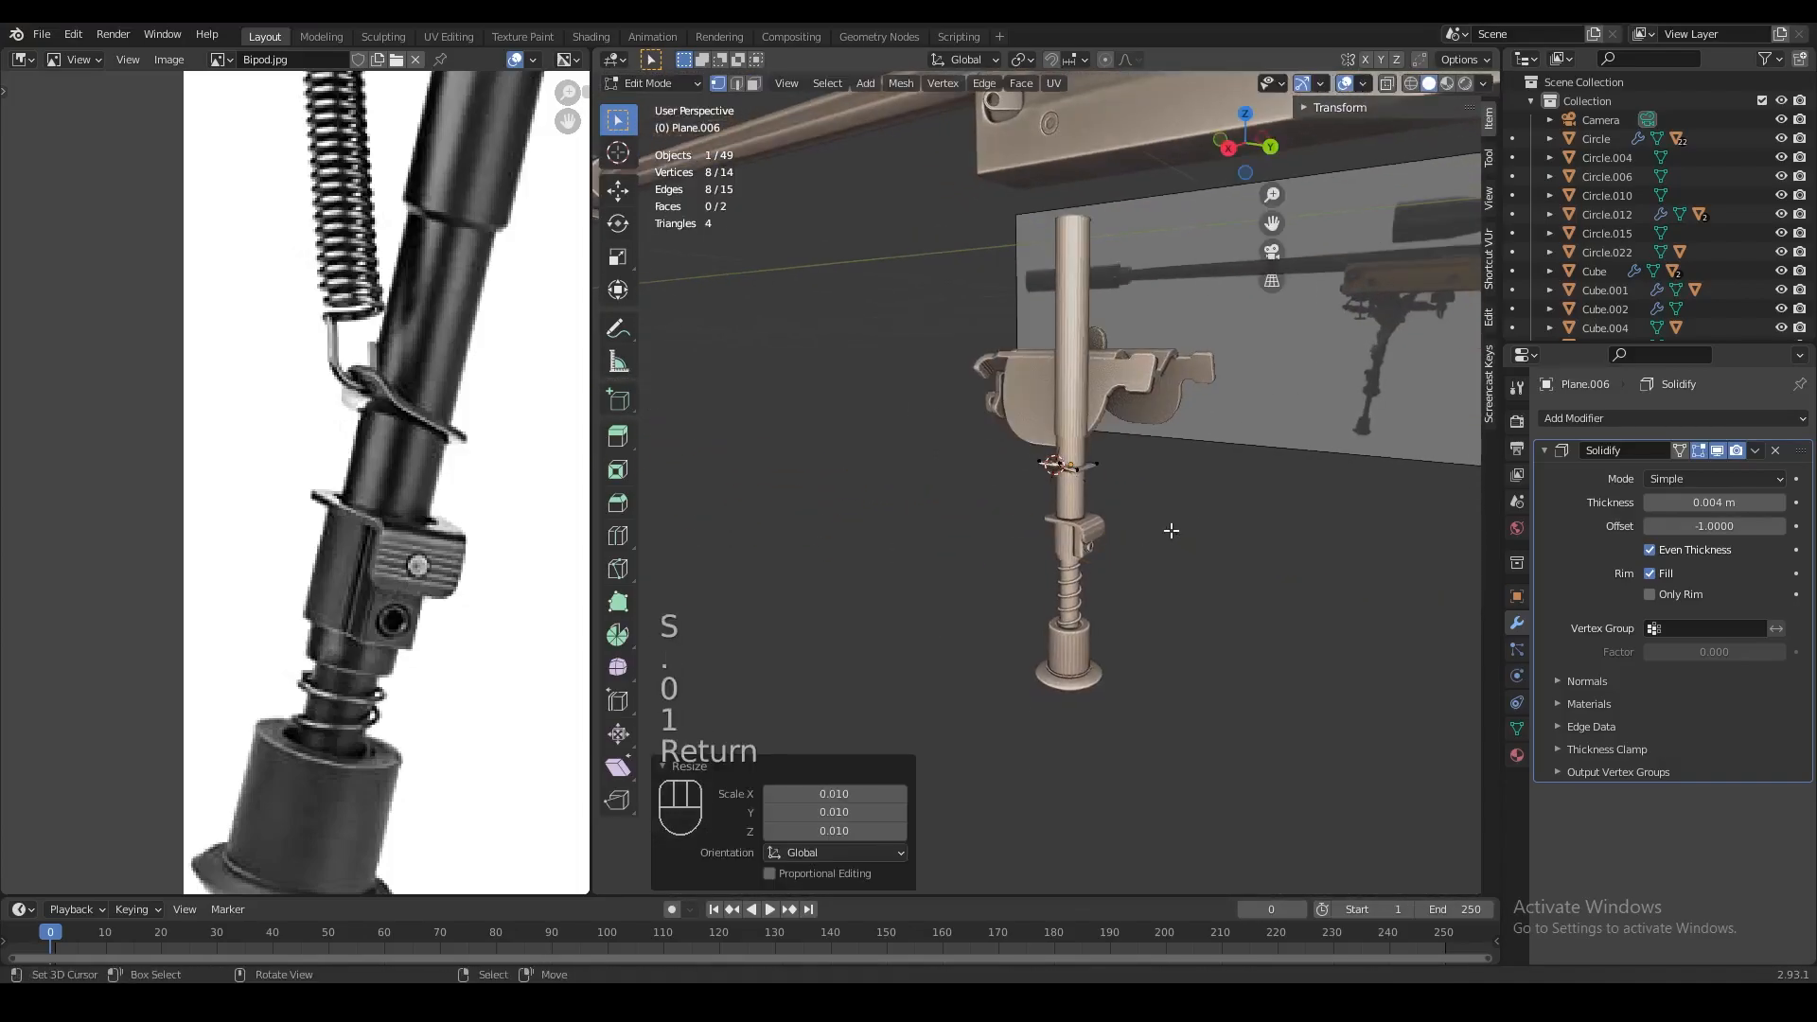
{"action": "key", "text": "KP_Decimal"}
{"action": "scroll", "coordinate": [1154, 574], "scroll_direction": "down", "scroll_amount": 2}
{"action": "key", "text": "s"}
{"action": "left_click", "coordinate": [1235, 587]}
Bevel the lip's two outer corner vertices with a width of 0.01 m and 2 segments
{"action": "key", "text": "2"}
{"action": "left_click", "coordinate": [1015, 632]}
{"action": "left_click", "coordinate": [926, 535], "text": "shift"}
{"action": "key", "text": "1"}
{"action": "right_click", "coordinate": [885, 372]}
{"action": "right_click", "coordinate": [947, 617], "text": "shift"}
{"action": "key", "text": "z"}
{"action": "key", "text": "z"}
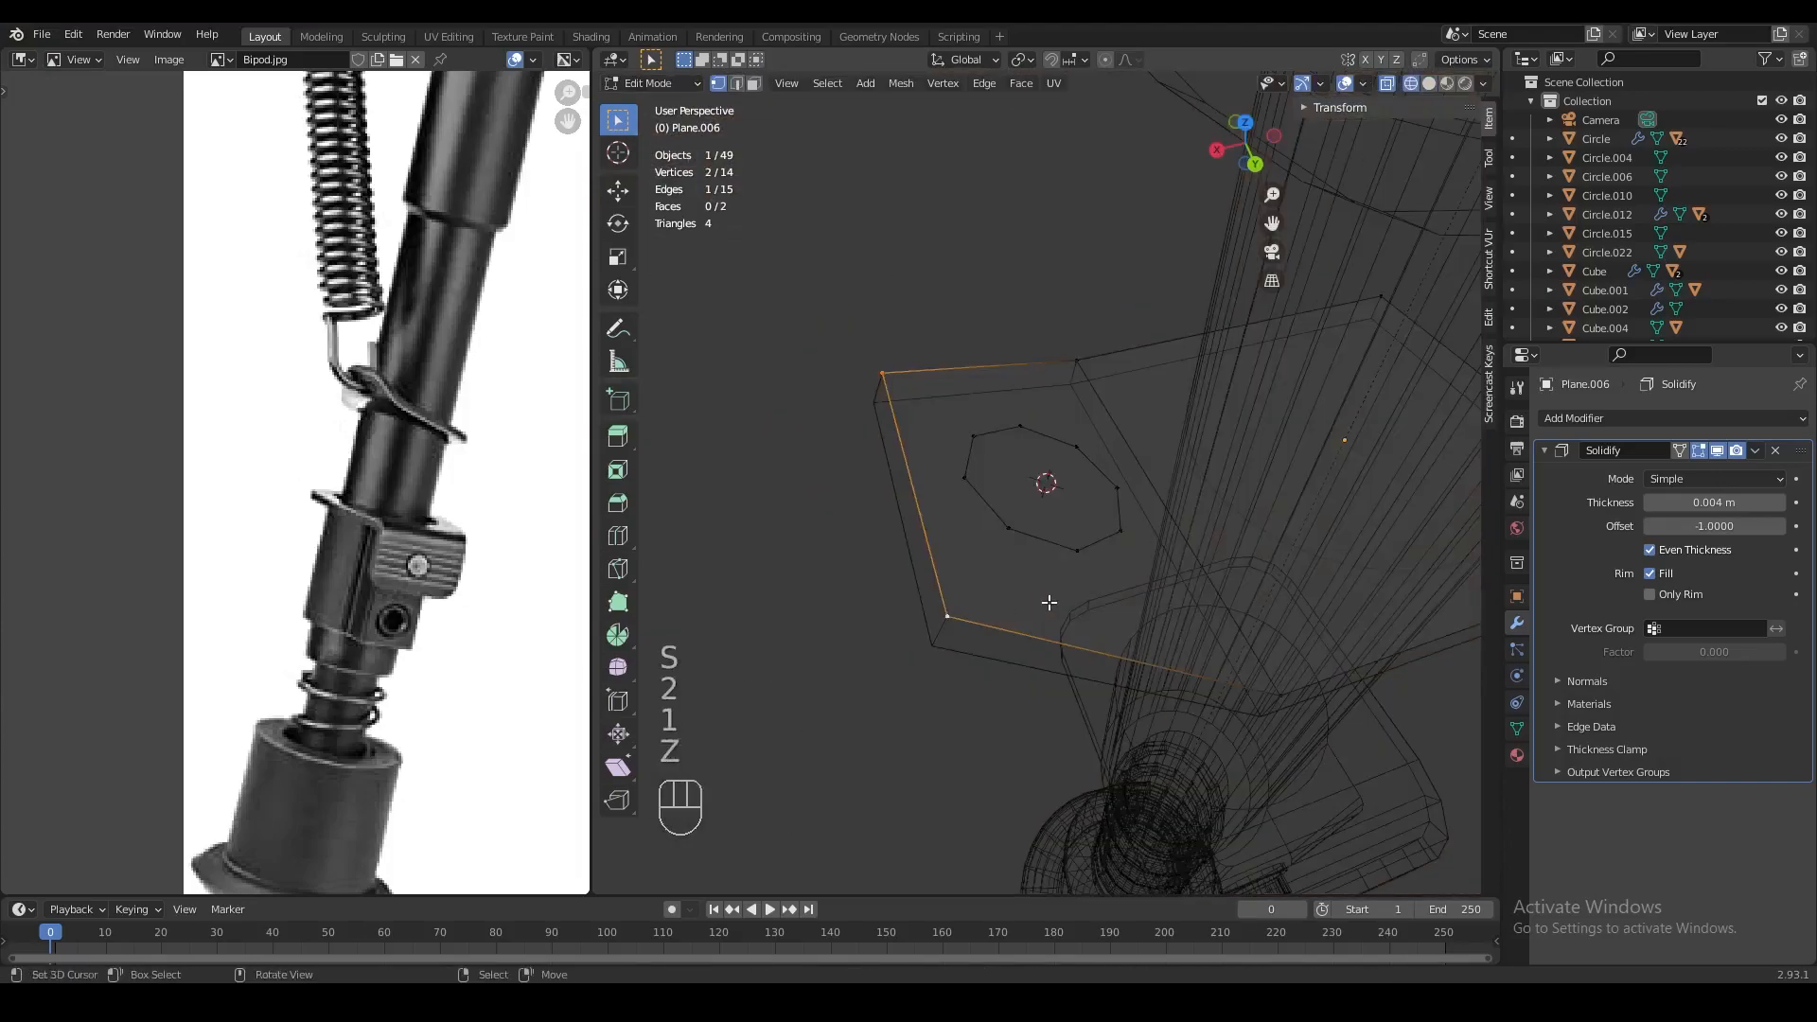
{"action": "scroll", "coordinate": [1051, 602], "scroll_direction": "down", "scroll_amount": 1}
{"action": "key", "text": "ctrl+b"}
{"action": "left_click", "coordinate": [1053, 602]}
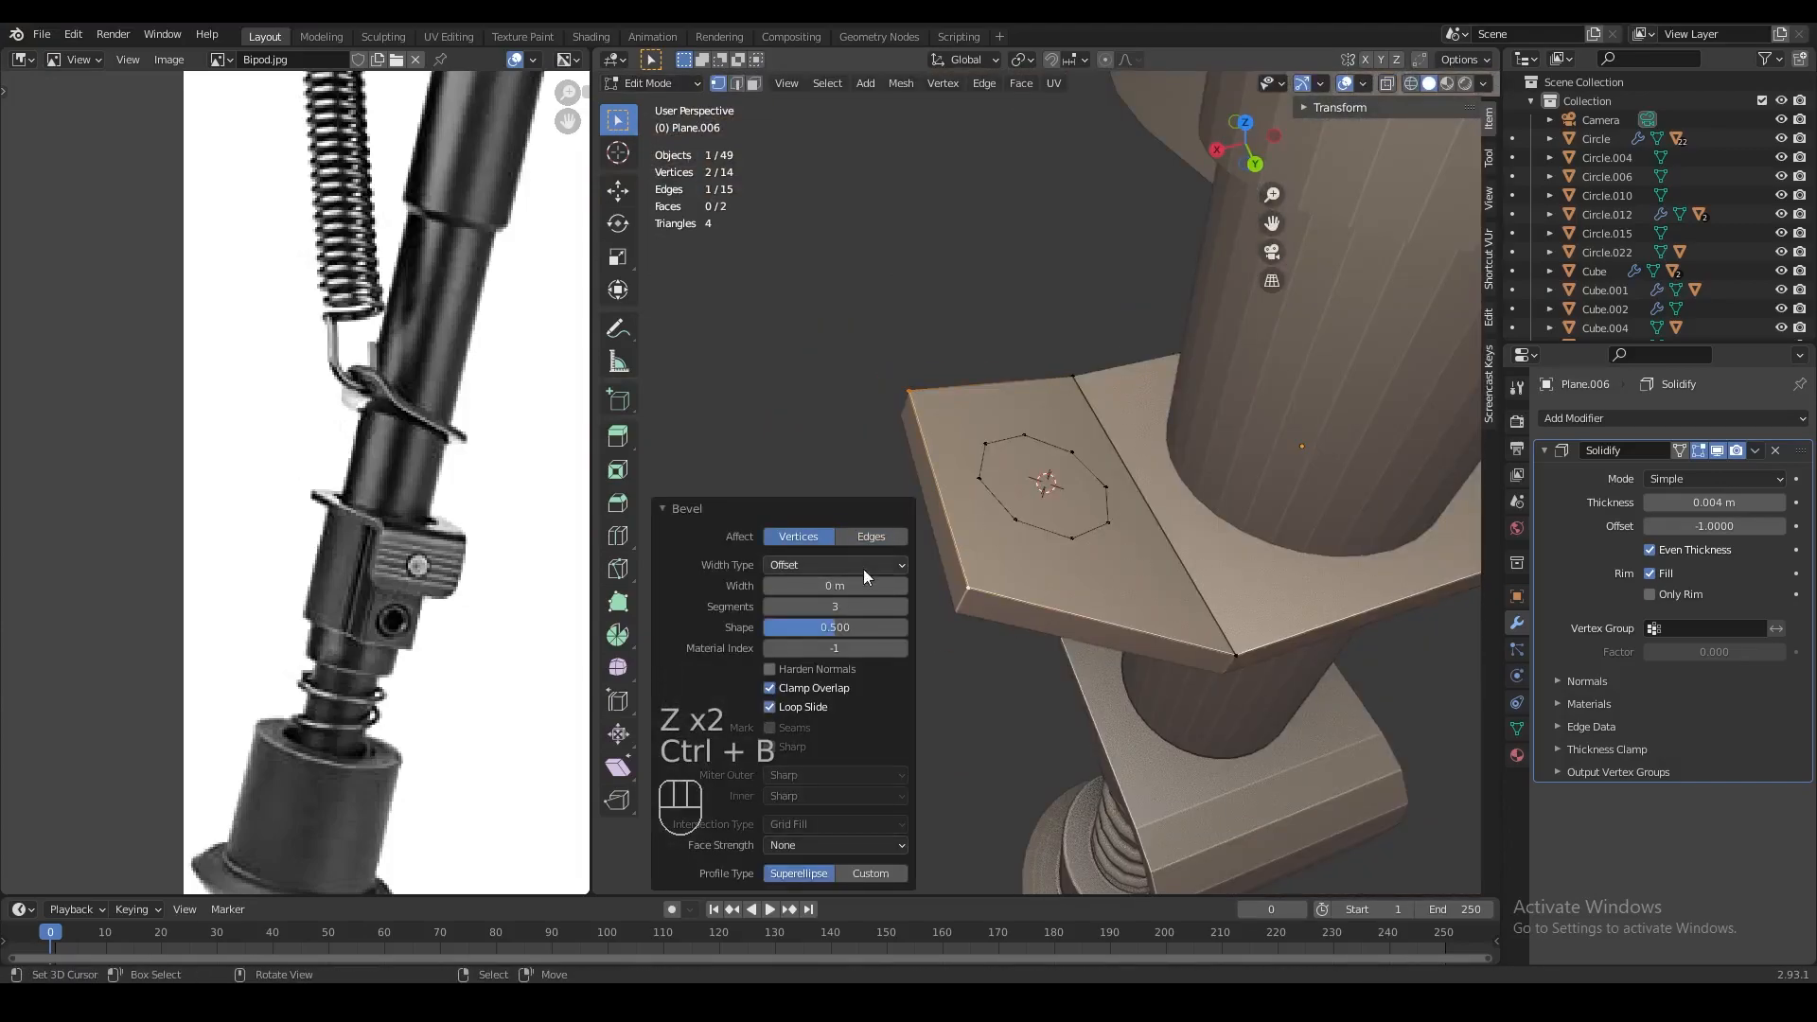
{"action": "left_click", "coordinate": [882, 585]}
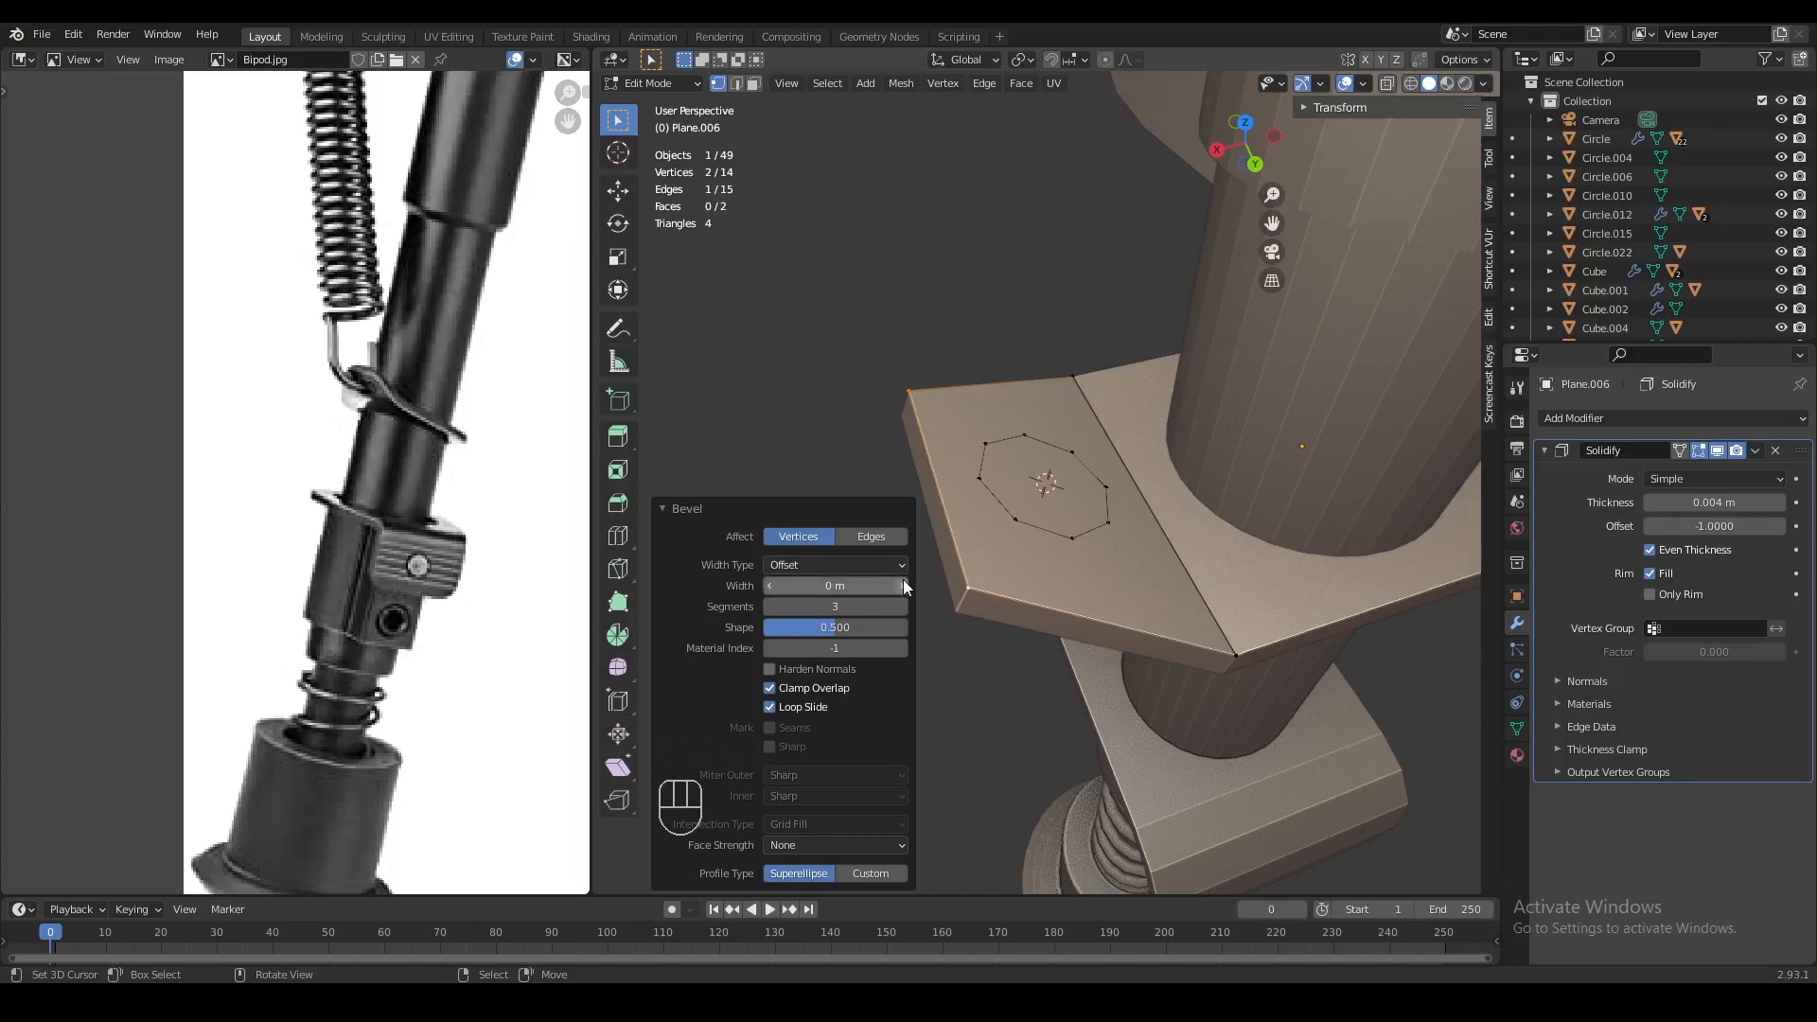
{"action": "left_click", "coordinate": [904, 586]}
{"action": "middle_click_drag", "start_coordinate": [1014, 571], "coordinate": [1053, 546]}
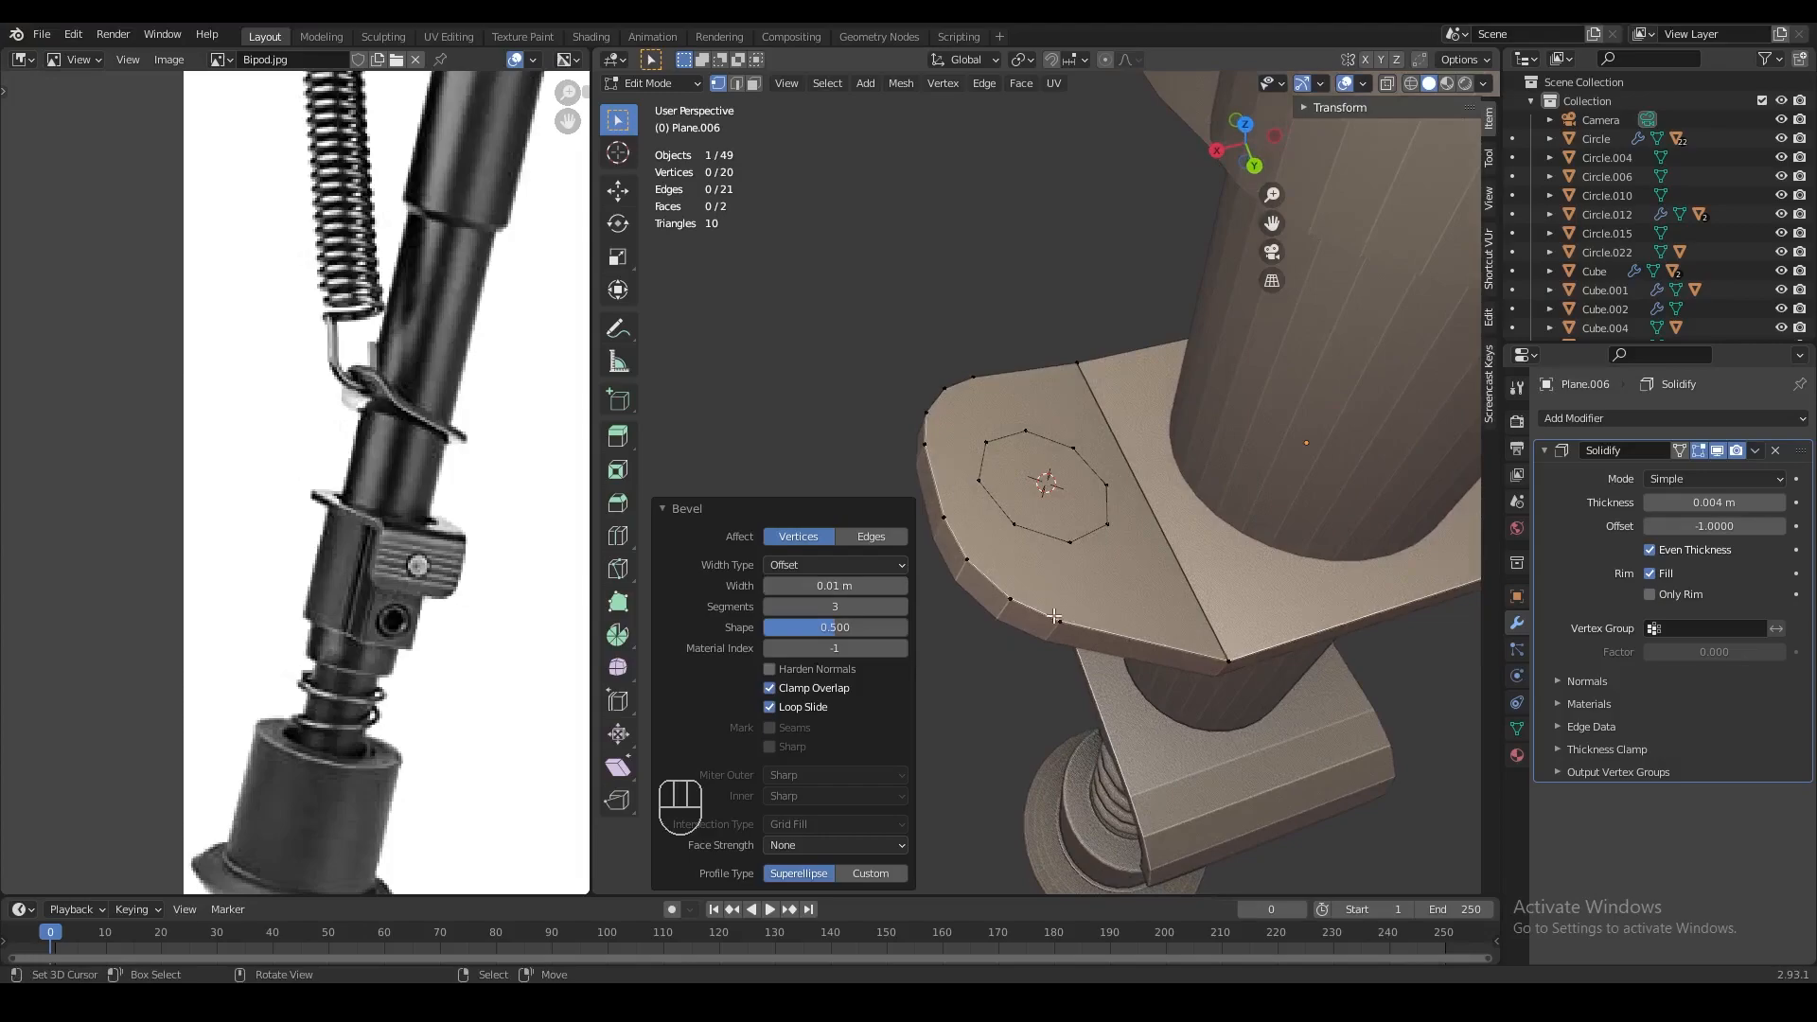
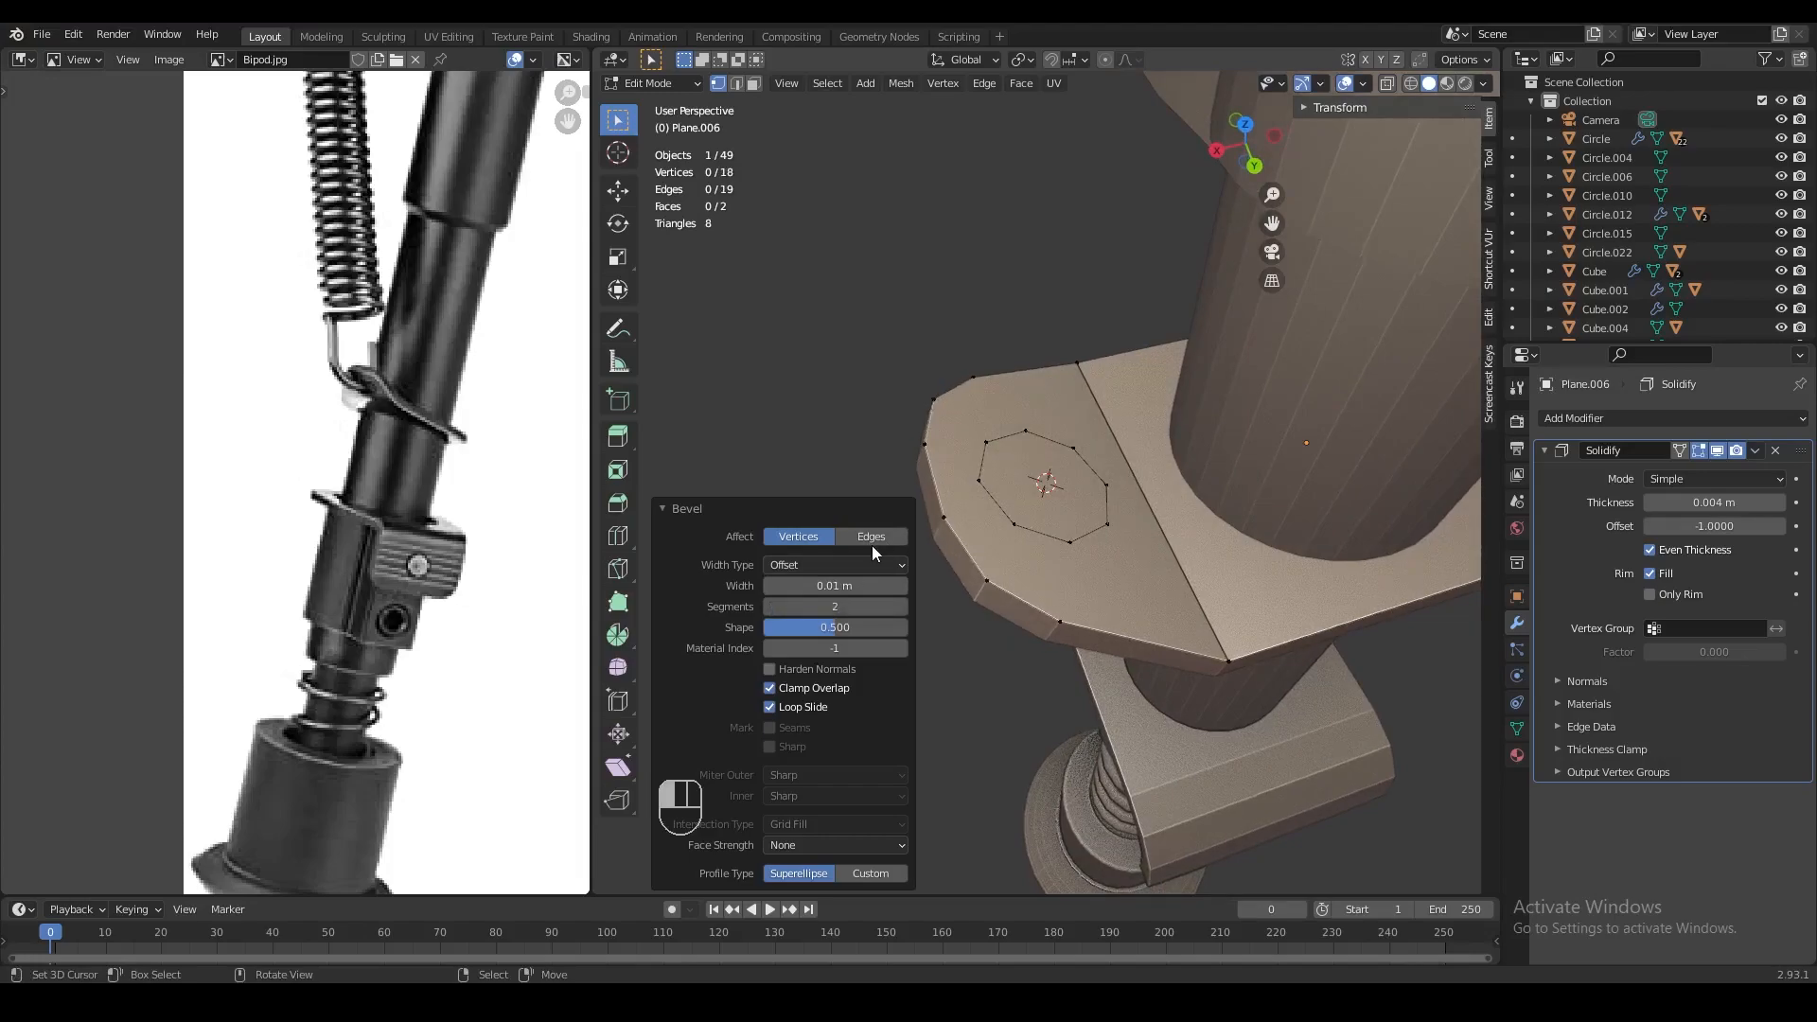
Remove the Solidify modifier from the plate
{"action": "middle_click_drag", "start_coordinate": [1136, 502], "coordinate": [976, 494]}
{"action": "key", "text": "Tab"}
{"action": "key", "text": "Tab"}
{"action": "left_click", "coordinate": [976, 493]}
{"action": "left_click", "coordinate": [1775, 450]}
{"action": "key", "text": "Tab"}
{"action": "key", "text": "Tab"}
Extrude the lip's curved outline edges in place and delete the lip's face, leaving only the outline
{"action": "right_click", "coordinate": [1097, 574]}
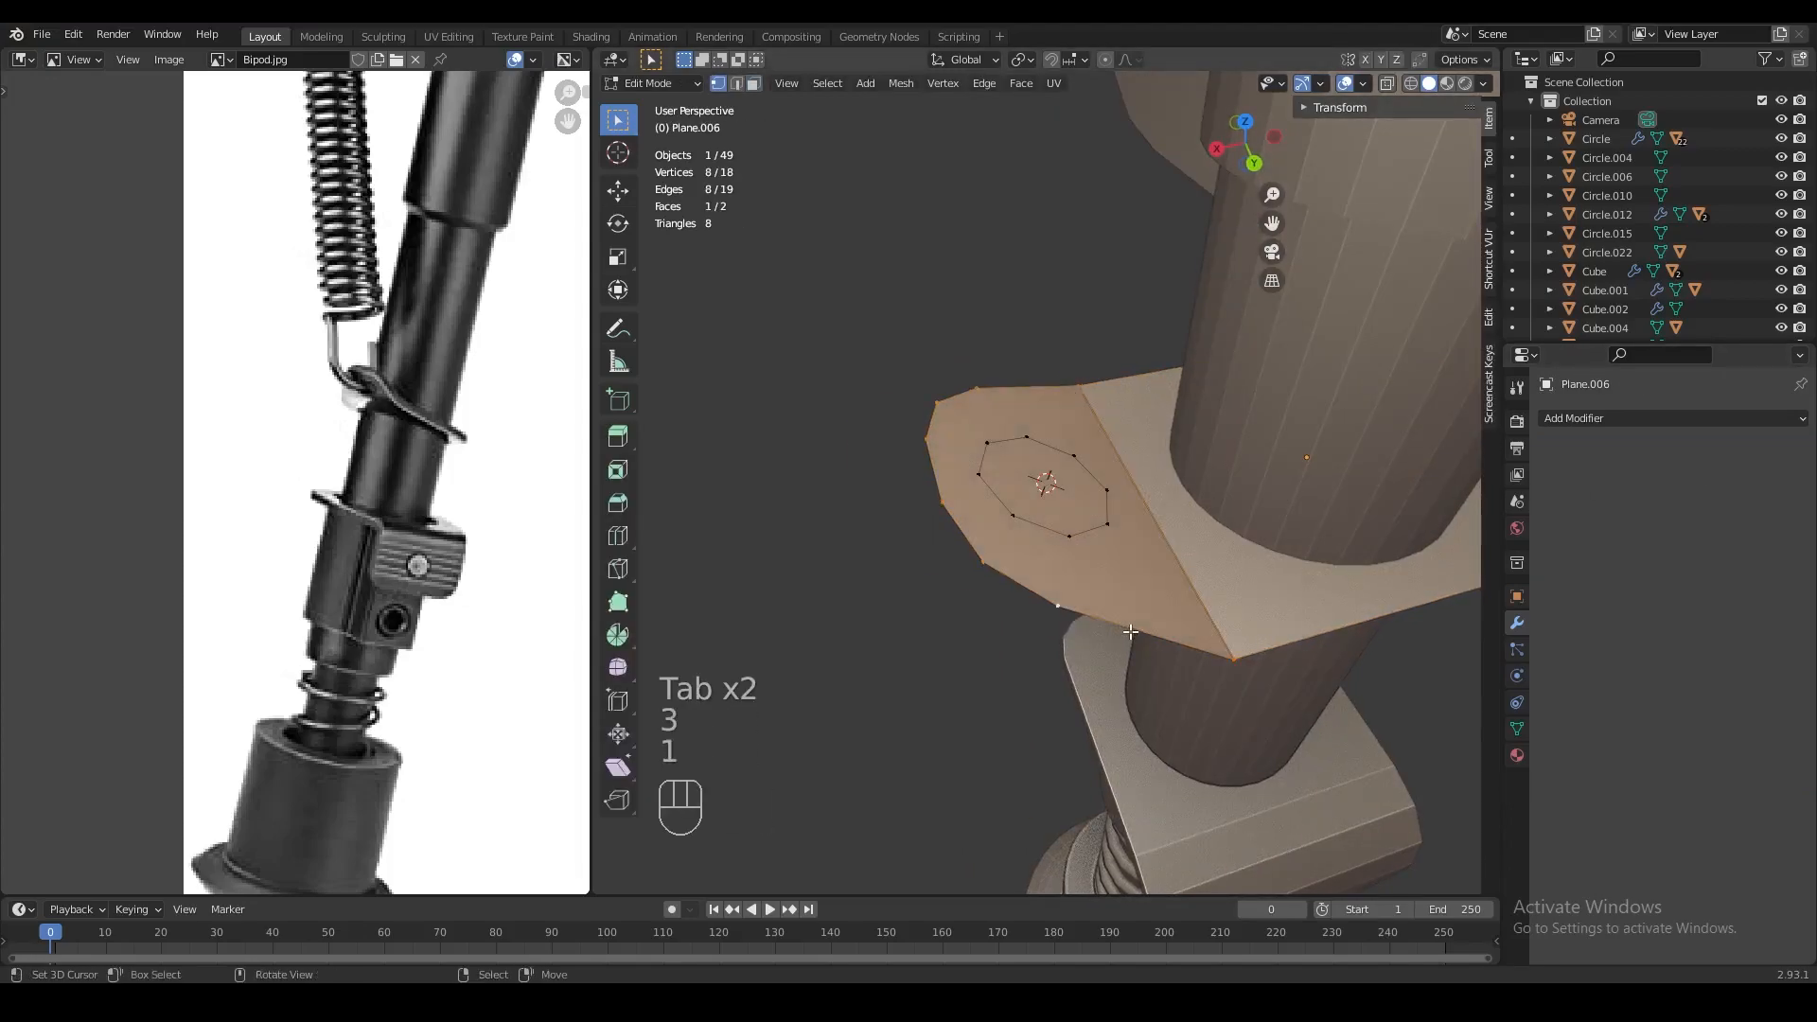
{"action": "middle_click_drag", "start_coordinate": [1130, 633], "coordinate": [1094, 617]}
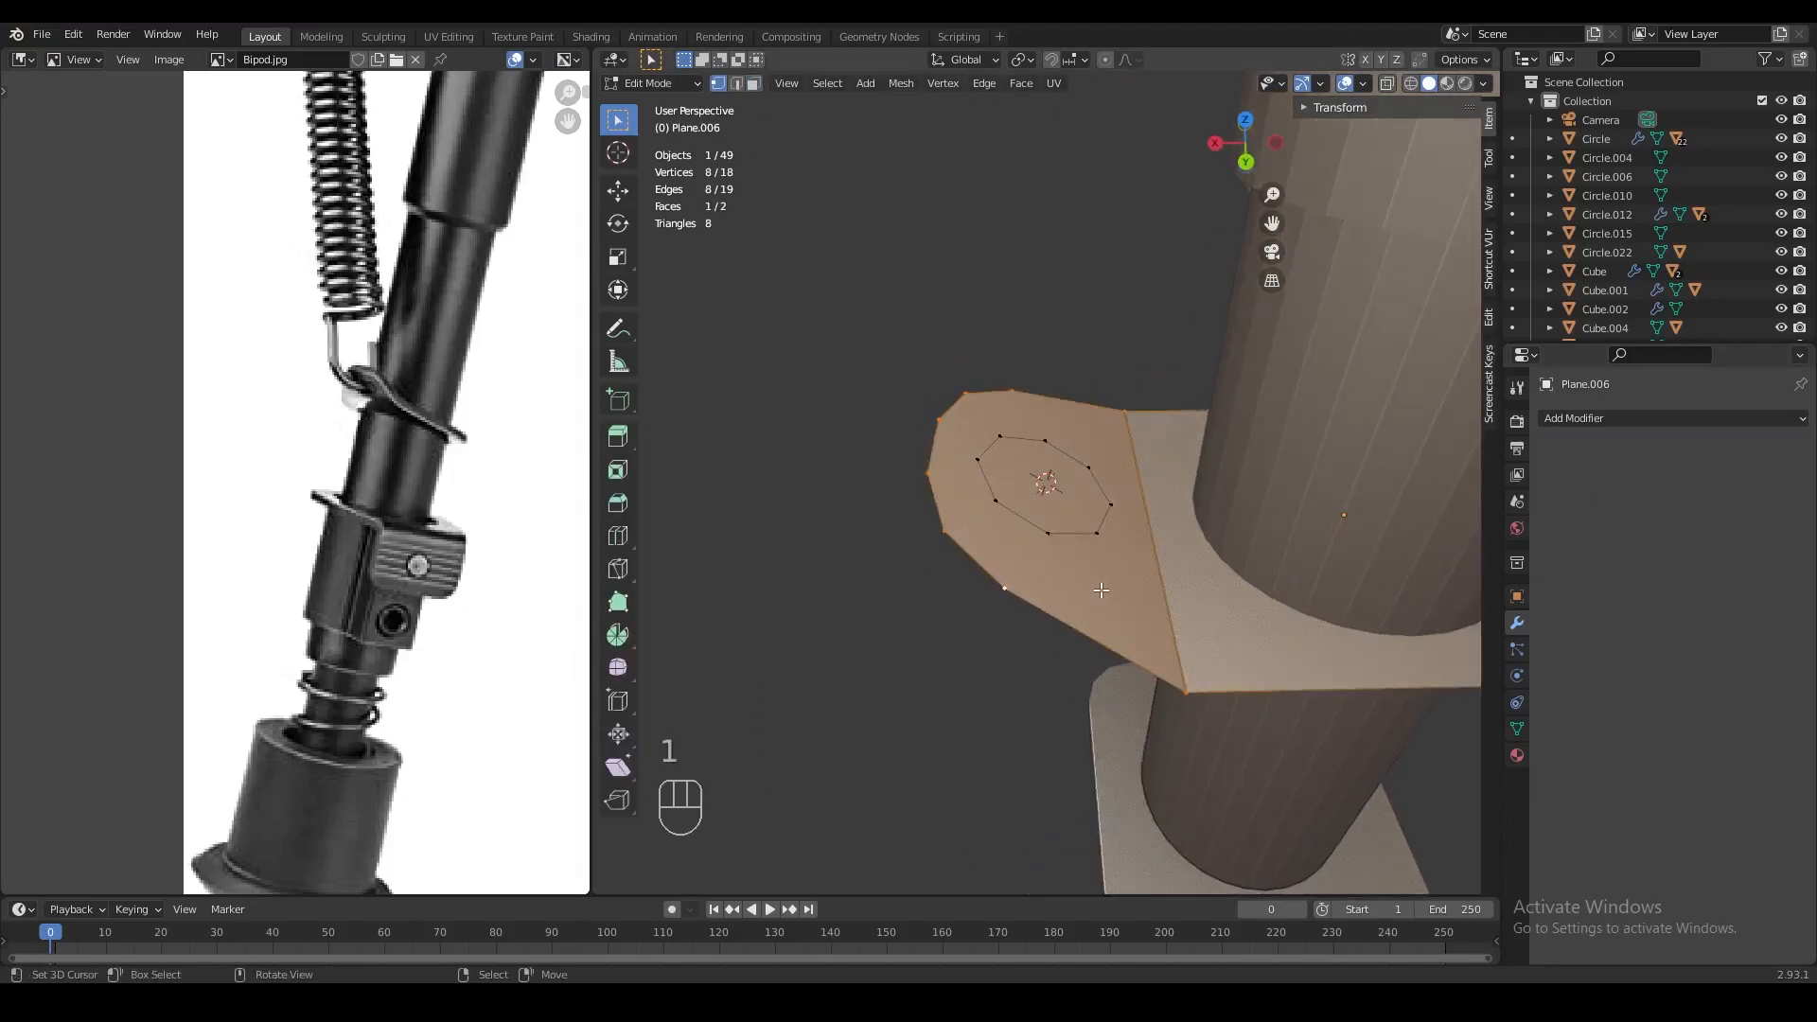
{"action": "left_click", "coordinate": [1136, 449], "text": "shift"}
{"action": "key", "text": "e"}
{"action": "right_click", "coordinate": [1206, 555]}
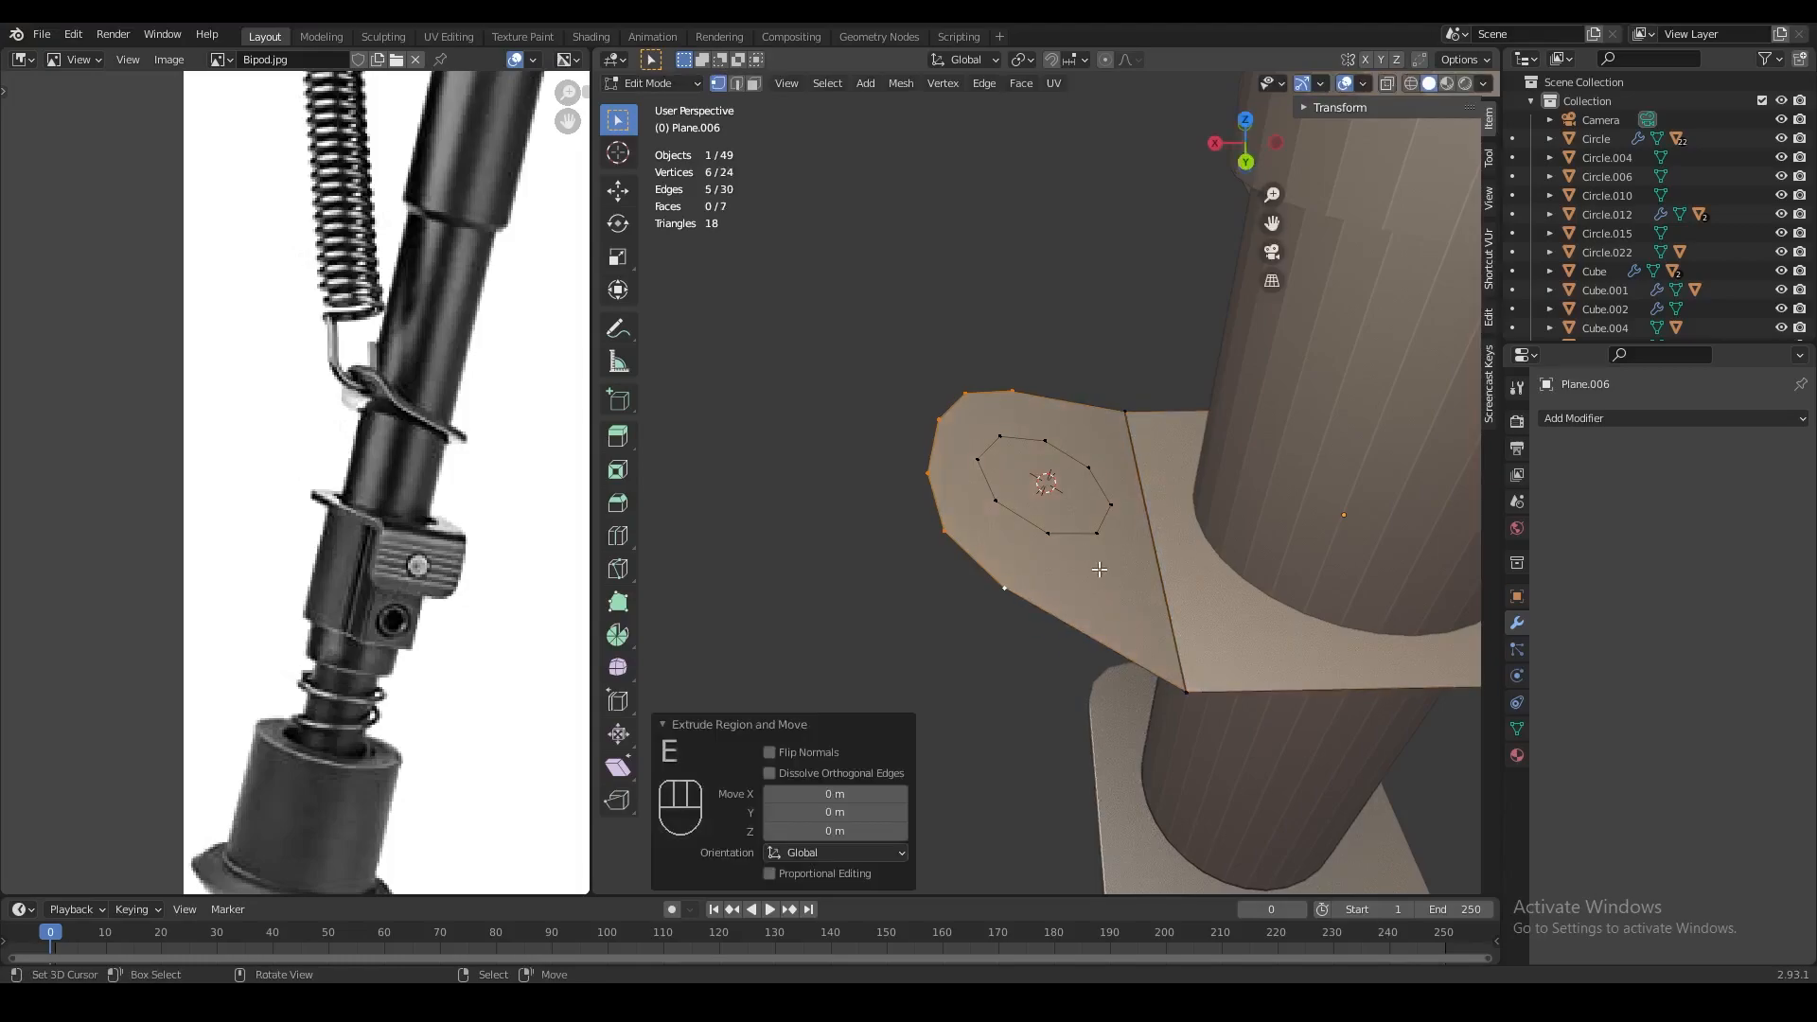
{"action": "key", "text": "3"}
{"action": "key", "text": "x"}
{"action": "left_click", "coordinate": [1085, 610]}
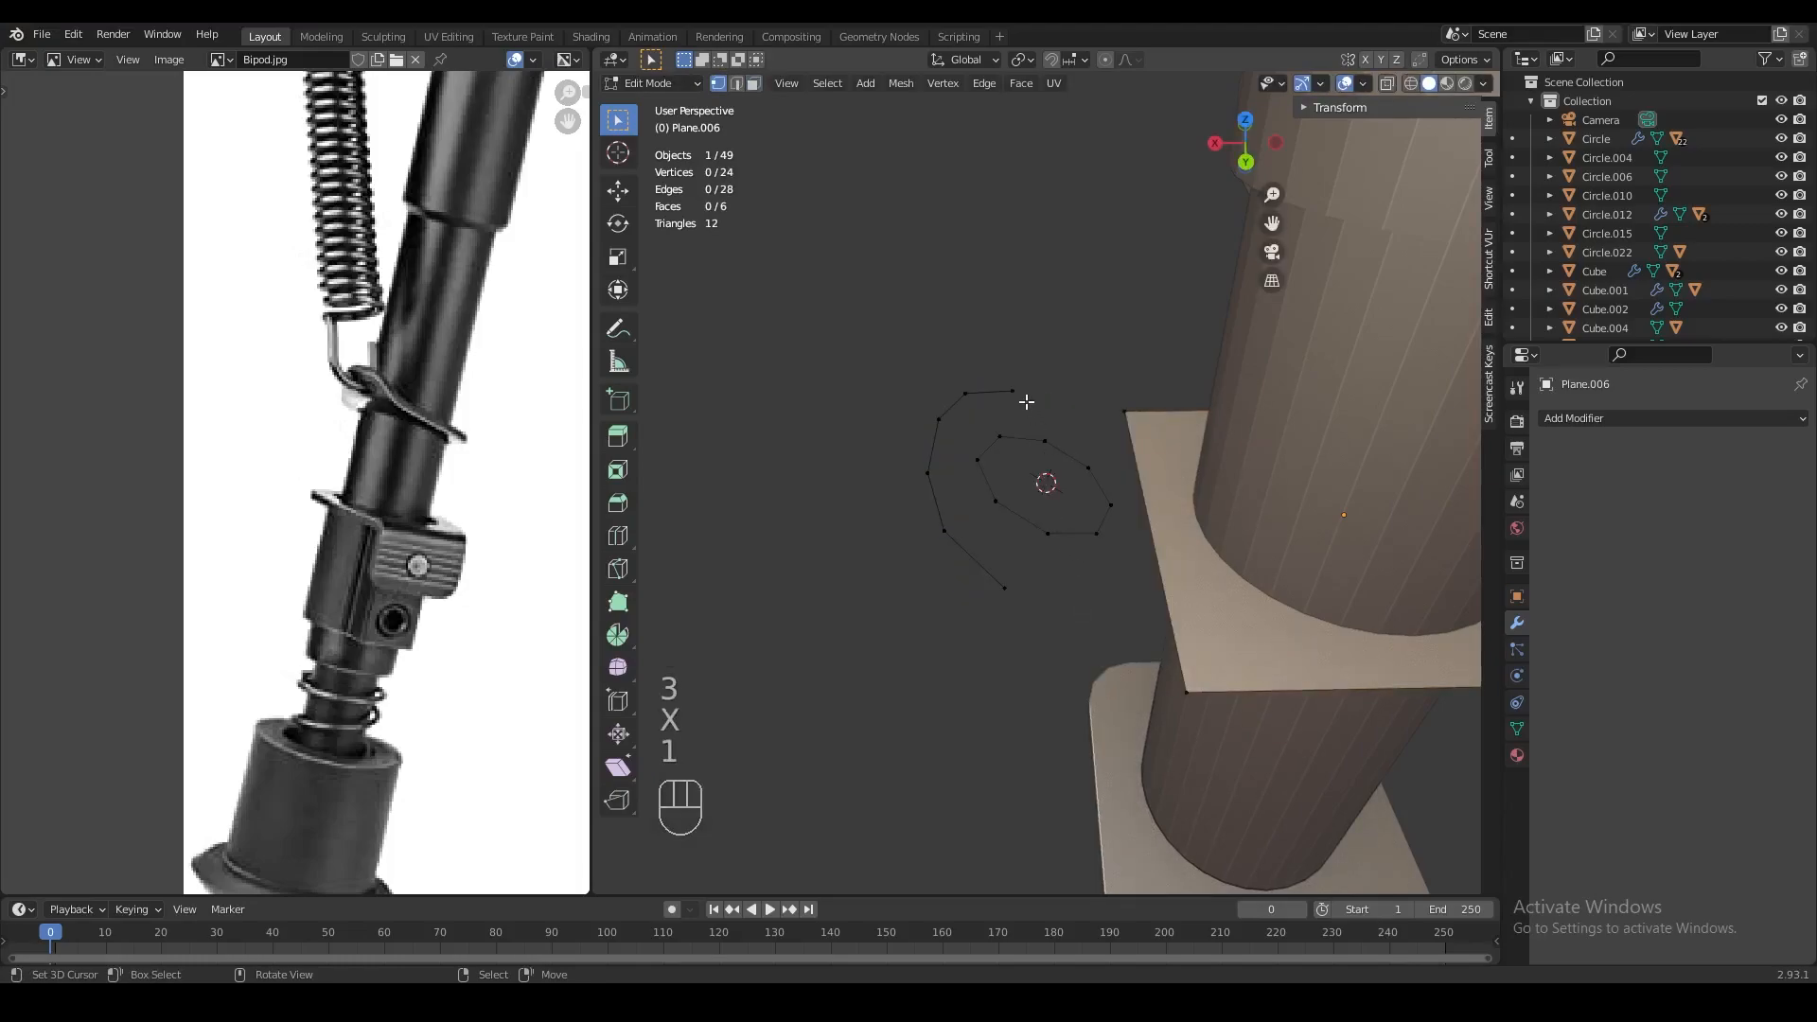
Fill four faces between the curved outline and the circle, and fill the circle with a face
{"action": "key", "text": "f"}
{"action": "left_click", "coordinate": [966, 402]}
{"action": "middle_click_drag", "start_coordinate": [967, 403], "coordinate": [1030, 426]}
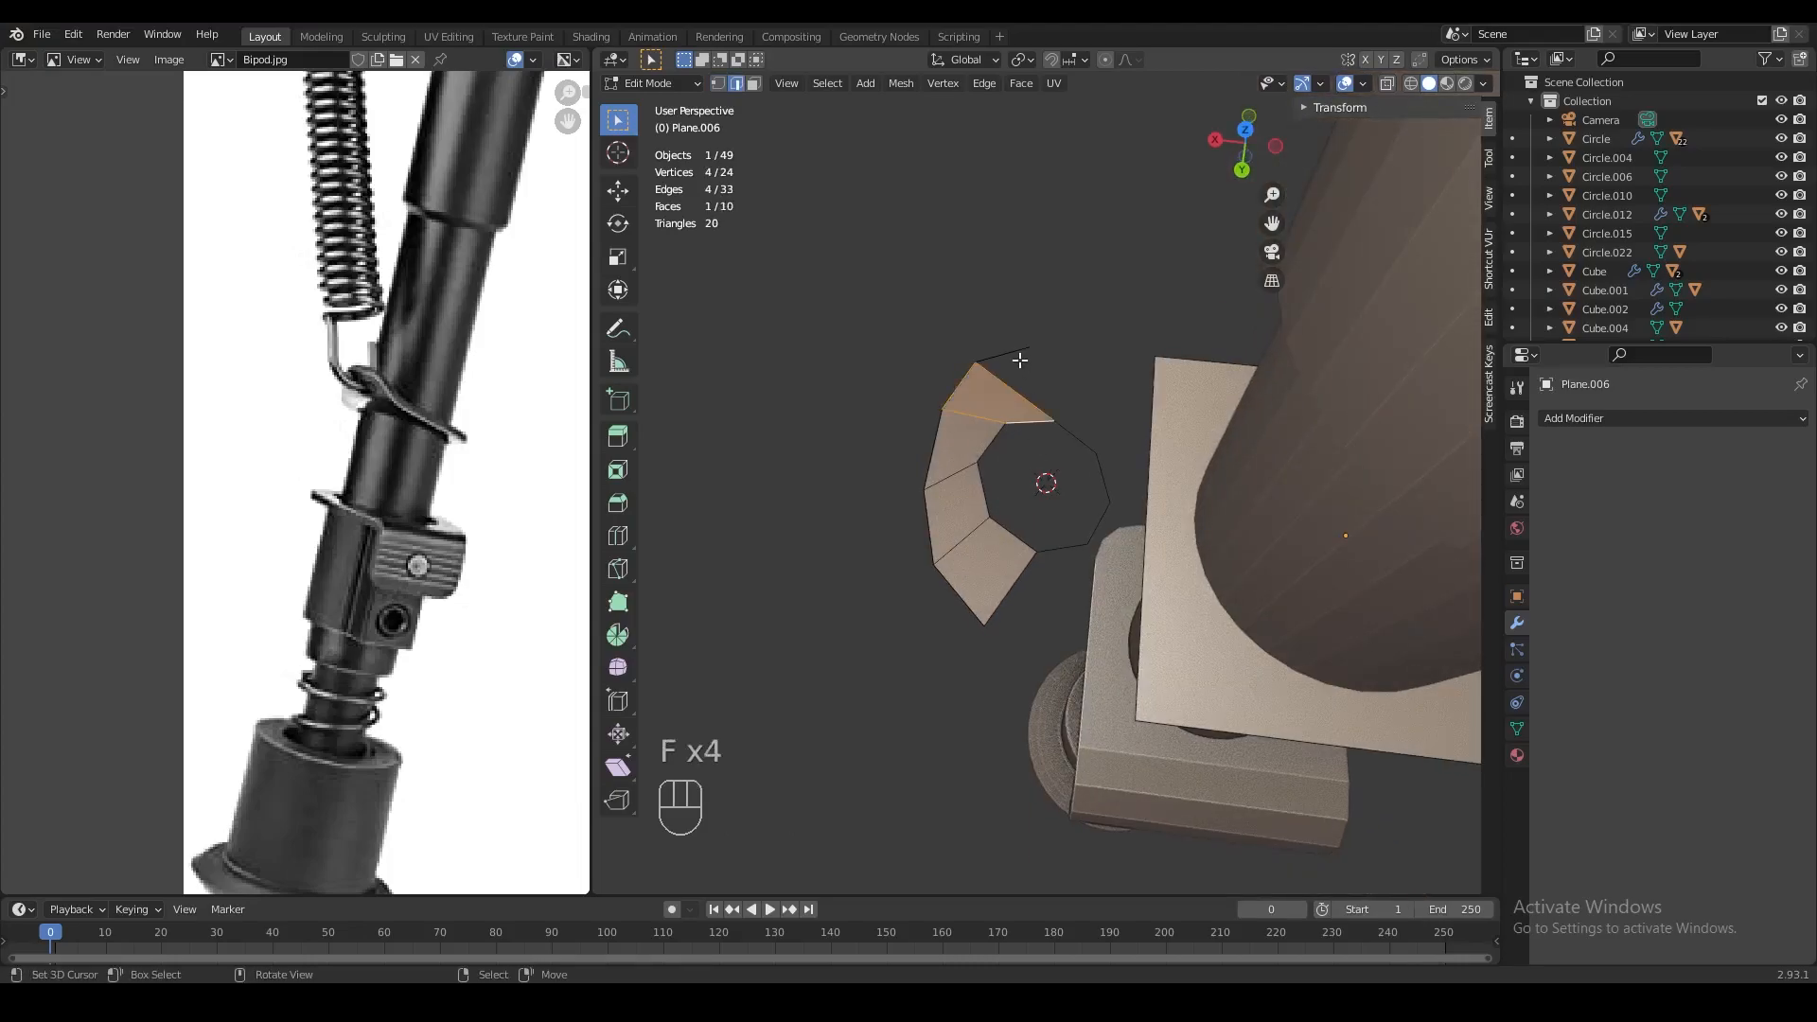
{"action": "key", "text": "f"}
Rotate the circle in the face-aligned view so its vertices line up with the lip's outline
{"action": "key", "text": "shift+KP_7"}
{"action": "key", "text": "z"}
{"action": "key", "text": "r"}
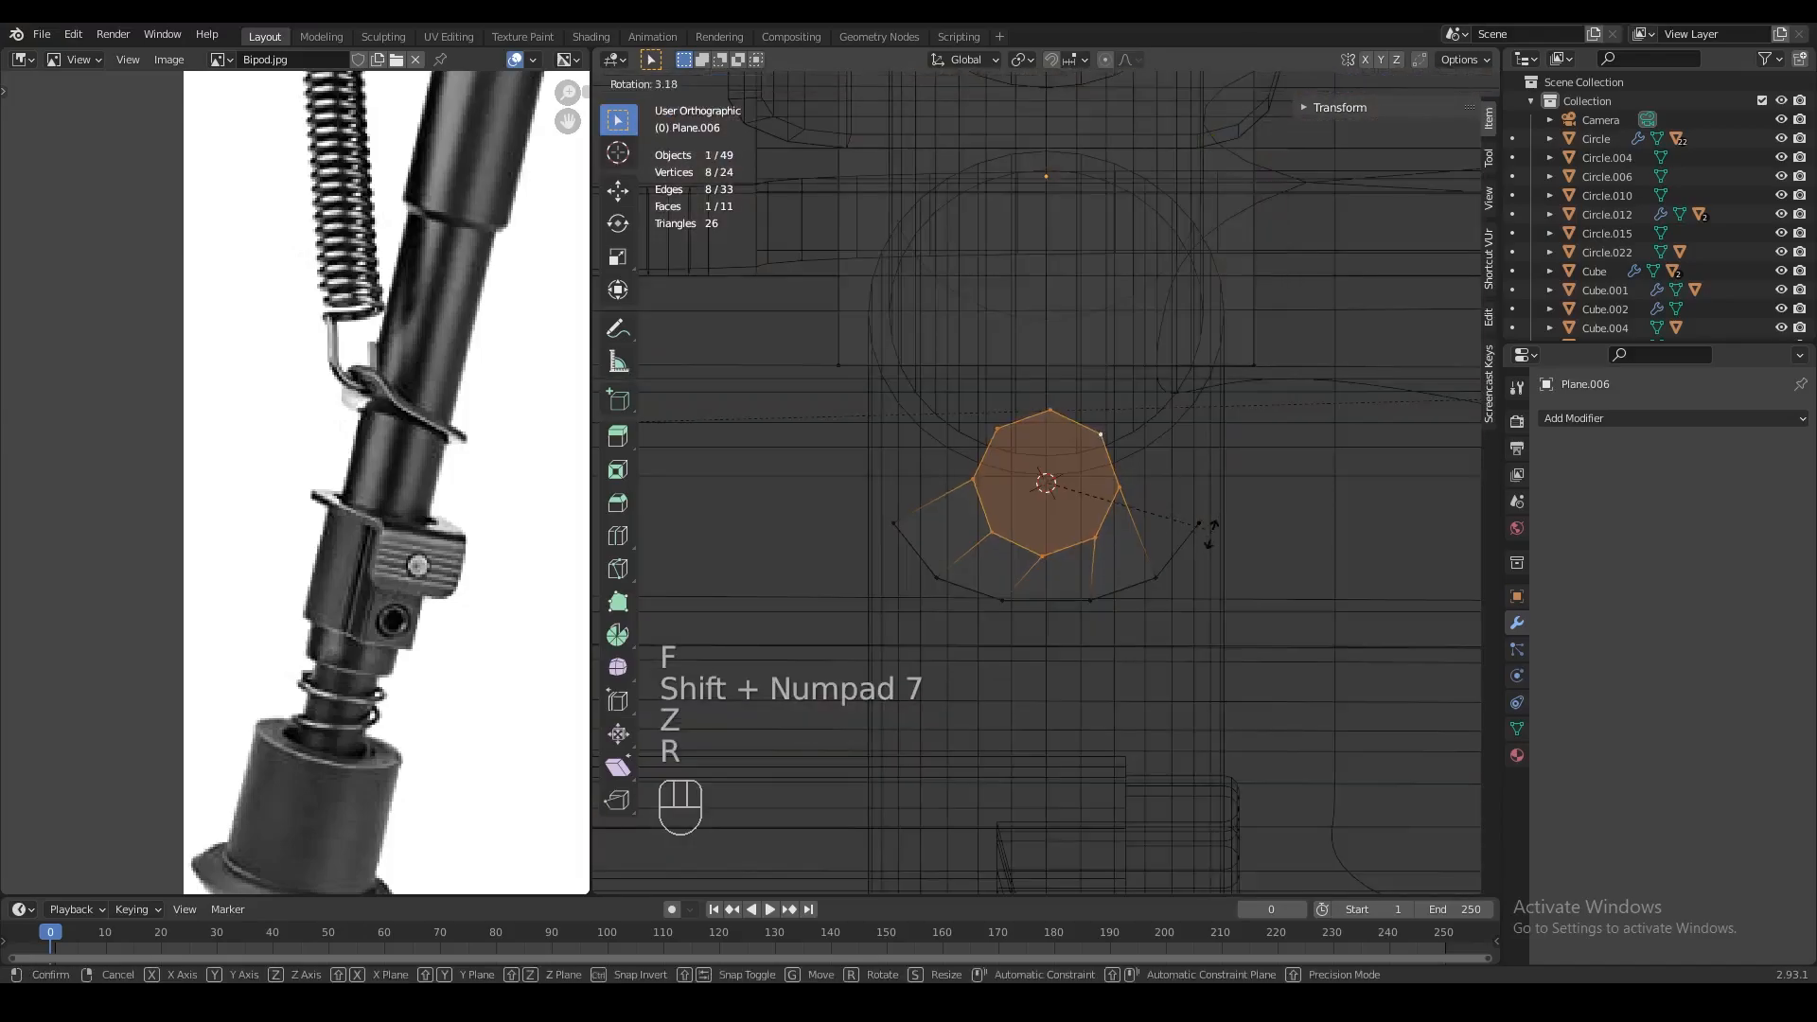
{"action": "left_click", "coordinate": [1156, 570]}
Fill the remaining gap between the circle's edge and the curved outline with a face
{"action": "key", "text": "2"}
{"action": "right_click", "coordinate": [1125, 497]}
{"action": "right_click", "coordinate": [1166, 544], "text": "shift"}
{"action": "key", "text": "f"}
Fill the faces that connect the circle and the curved outline to the plate's front edge
{"action": "mouse_move", "coordinate": [1166, 540]}
{"action": "middle_mouse_down"}
{"action": "mouse_move", "coordinate": [1120, 398]}
{"action": "mouse_move", "coordinate": [1177, 520]}
{"action": "mouse_move", "coordinate": [1005, 506]}
{"action": "mouse_move", "coordinate": [1022, 497]}
{"action": "mouse_move", "coordinate": [1067, 573]}
{"action": "middle_mouse_up"}
{"action": "key", "text": "z"}
{"action": "key", "text": "KP_1"}
{"action": "key", "text": "2"}
{"action": "right_click", "coordinate": [1005, 505]}
{"action": "right_click", "coordinate": [1005, 465], "text": "shift"}
{"action": "key", "text": "f"}
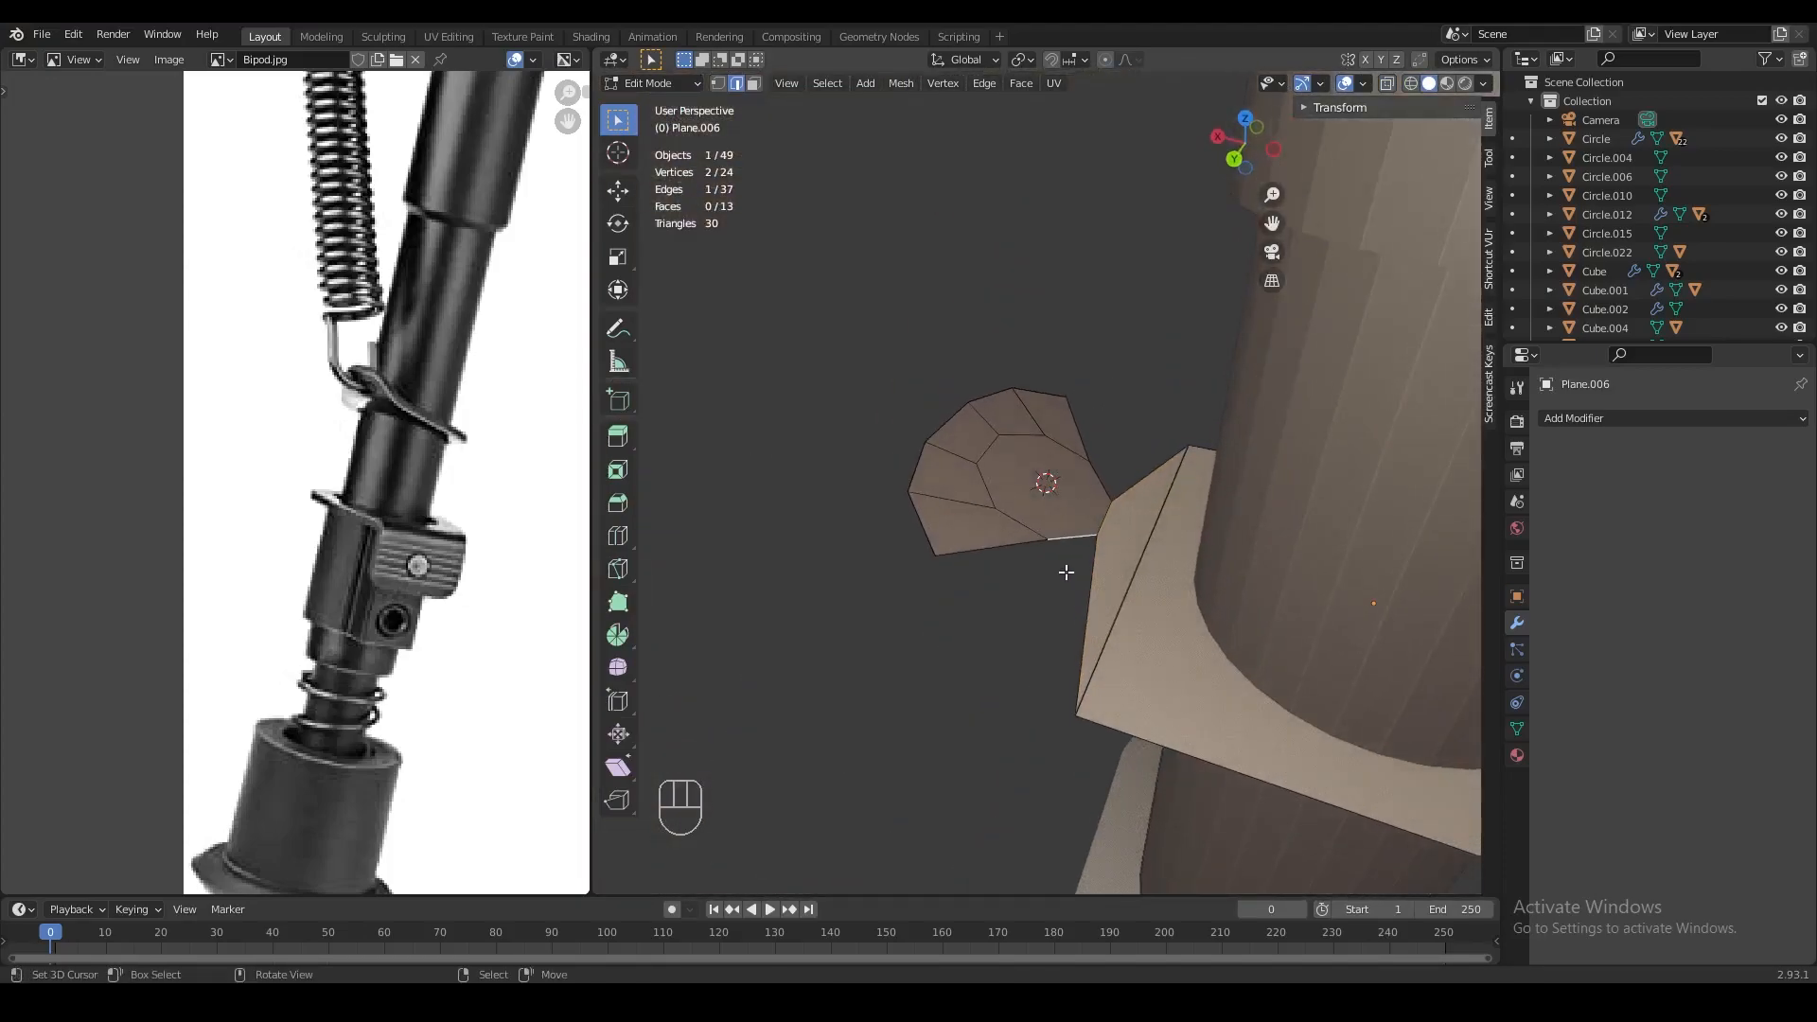
{"action": "right_click", "coordinate": [1088, 585], "text": "shift"}
{"action": "key", "text": "f"}
{"action": "key", "text": "f"}
Merge the whole plate mesh by distance and recalculate its normals
{"action": "key", "text": "a"}
{"action": "middle_click_drag", "start_coordinate": [1088, 442], "coordinate": [1183, 447]}
{"action": "key", "text": "shift+w"}
{"action": "key", "text": "1"}
{"action": "key", "text": "a"}
{"action": "key", "text": "shift+n"}
Delete the circle's face to open the spring hole in the lip
{"action": "key", "text": "3"}
{"action": "right_click", "coordinate": [1074, 496]}
{"action": "key", "text": "x"}
{"action": "left_click", "coordinate": [1073, 496]}
Add a Solidify modifier to the plate and reduce its thickness
{"action": "key", "text": "Tab"}
{"action": "left_click", "coordinate": [1542, 423]}
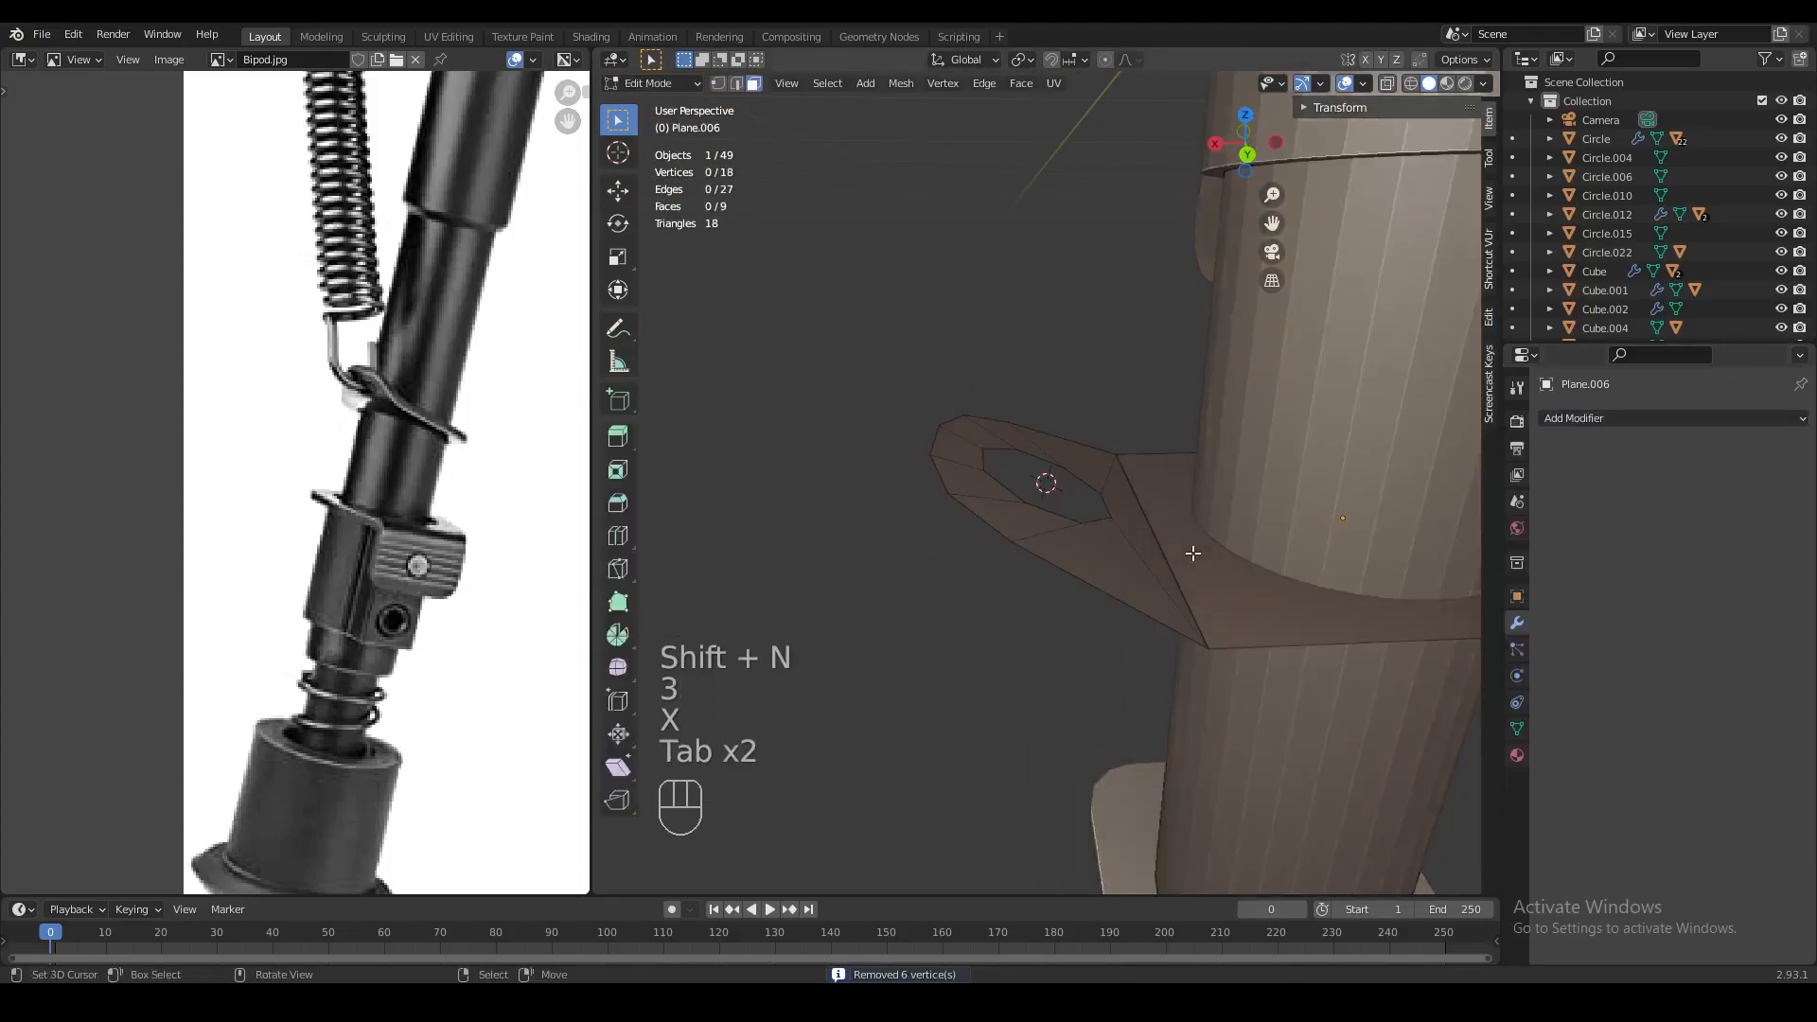
{"action": "key", "text": "Tab"}
{"action": "key", "text": "Tab"}
{"action": "left_click", "coordinate": [1622, 422]}
{"action": "left_click", "coordinate": [1615, 415]}
{"action": "left_click", "coordinate": [1614, 414]}
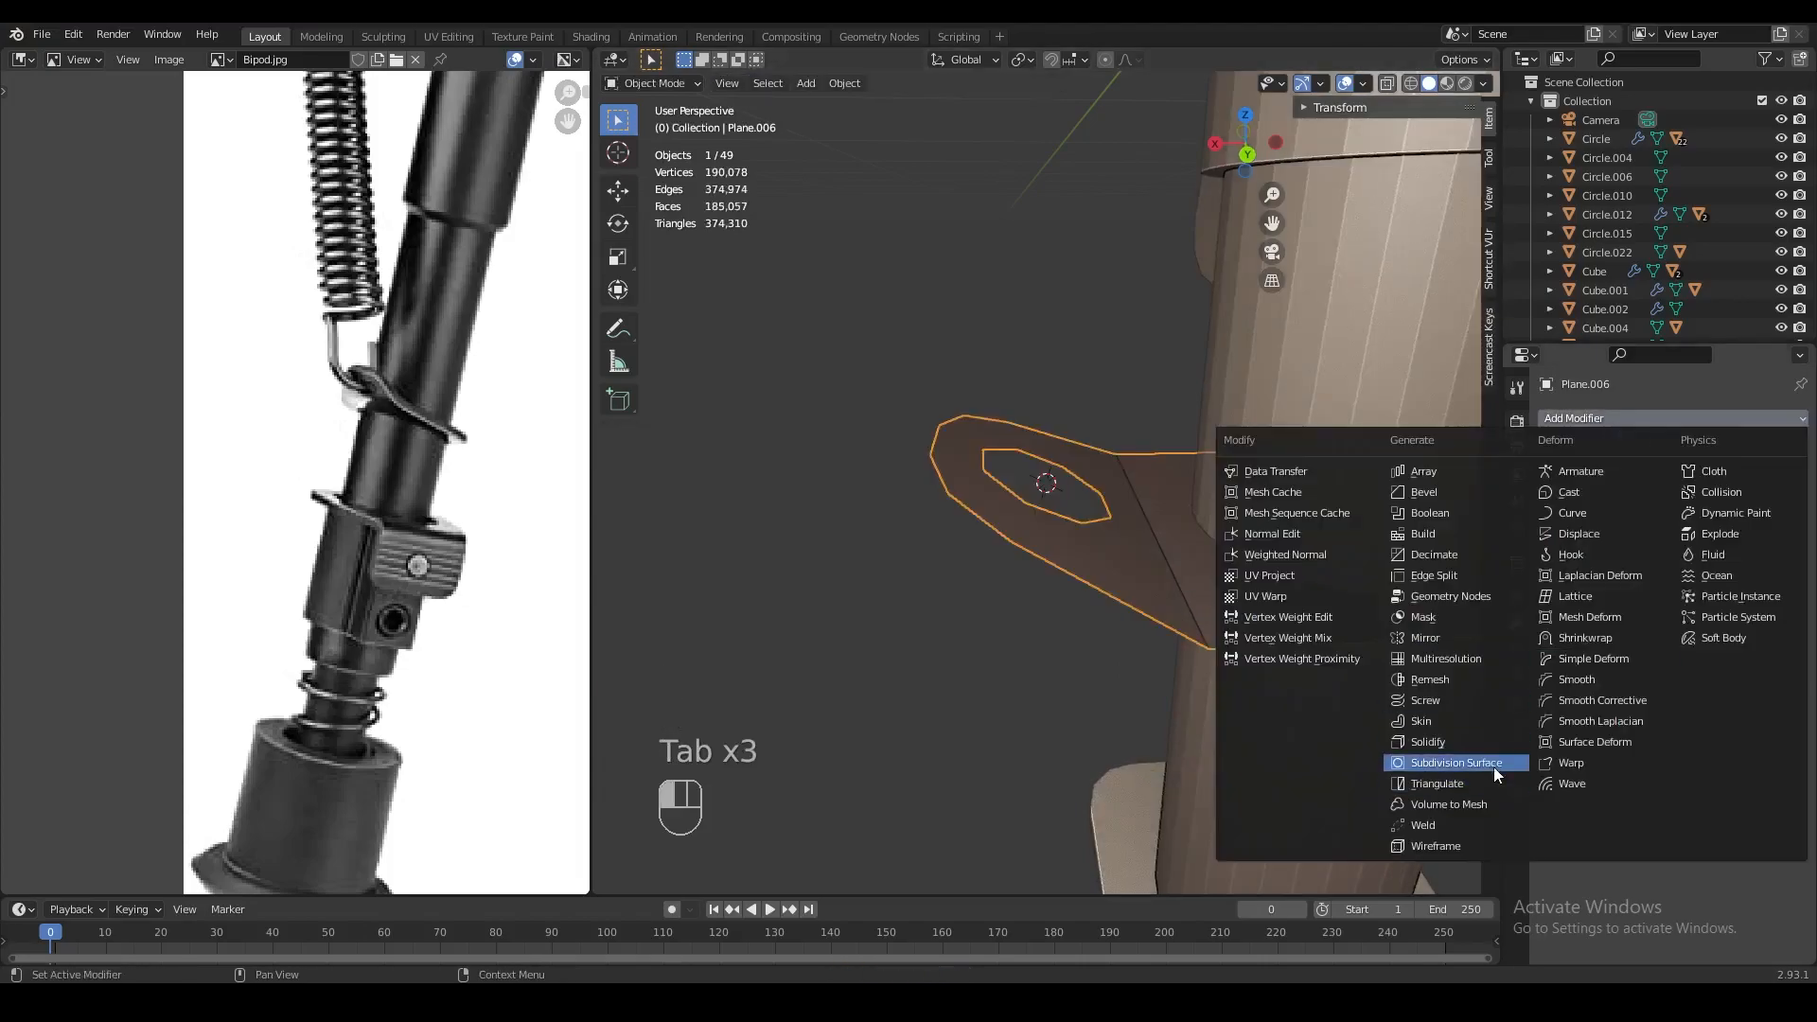
{"action": "left_click", "coordinate": [1496, 766]}
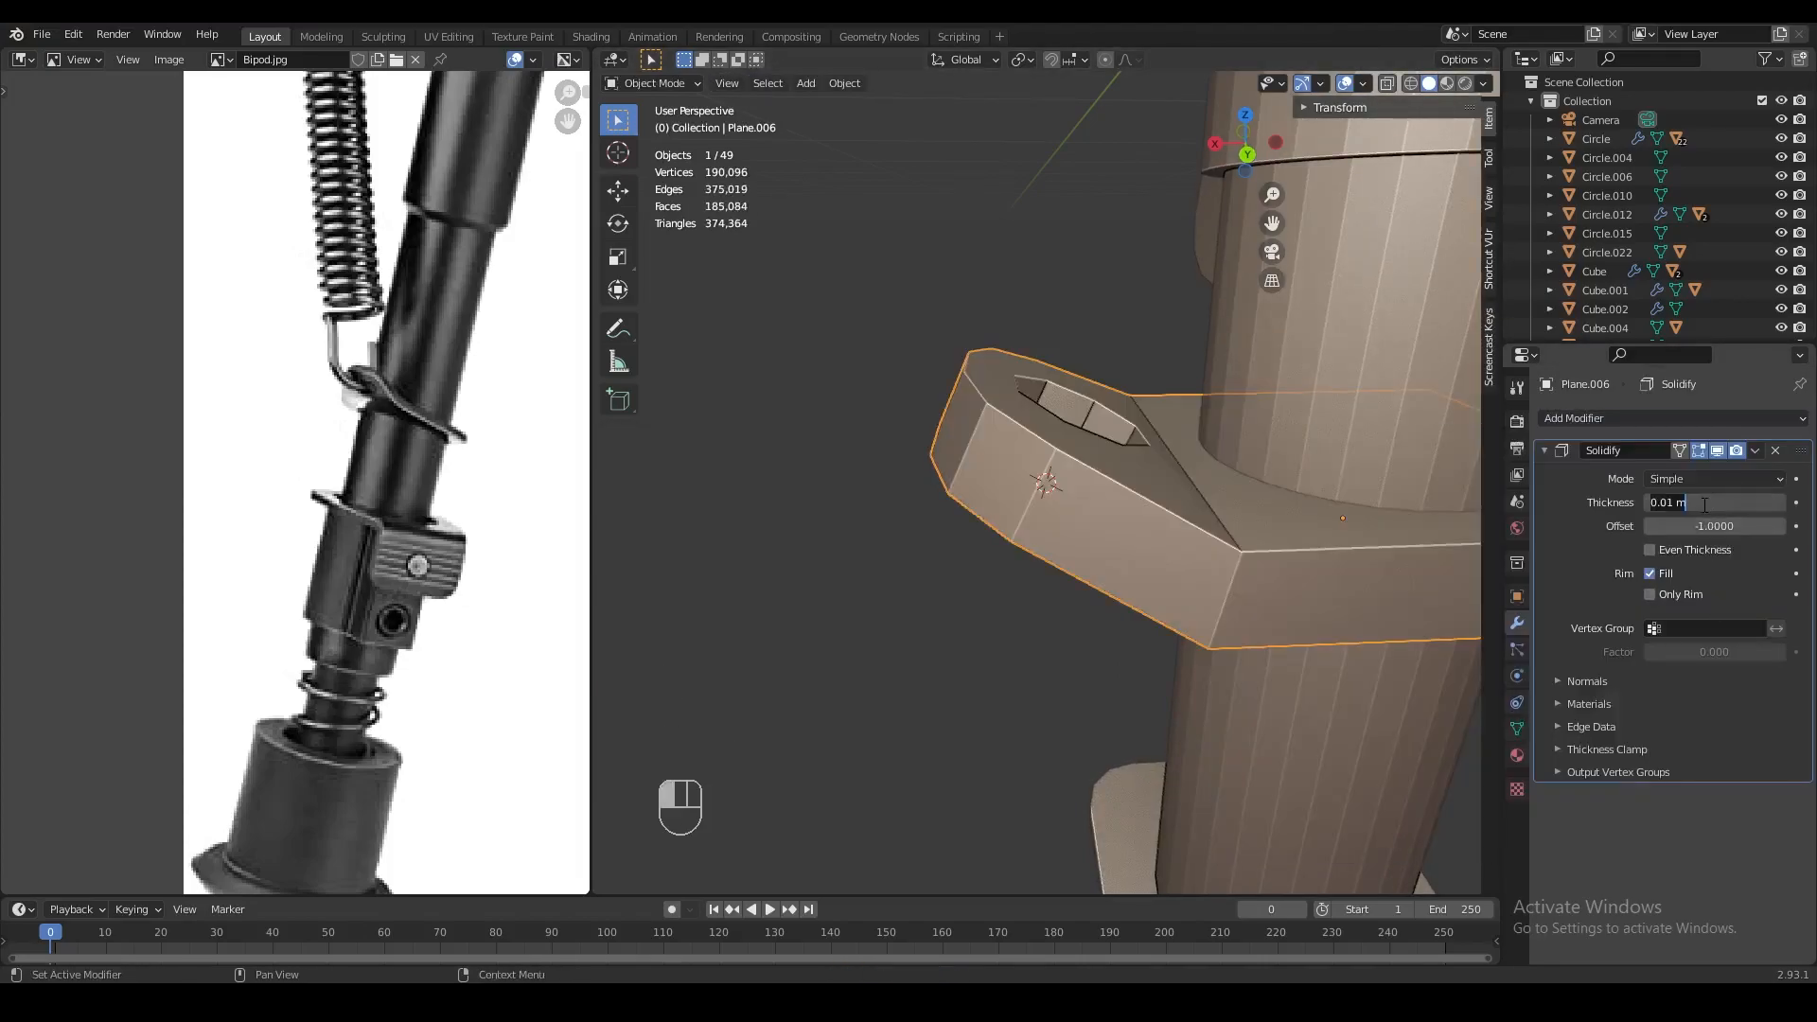
{"action": "type", "text": "04"}
{"action": "key", "text": "Return"}
Apply the plate's Solidify modifier and save the file
{"action": "scroll", "coordinate": [1392, 502], "scroll_direction": "down", "scroll_amount": 5}
{"action": "middle_click_drag", "start_coordinate": [1373, 511], "coordinate": [1528, 466]}
{"action": "key", "text": "ctrl+a"}
{"action": "middle_click_drag", "start_coordinate": [1083, 558], "coordinate": [1150, 549]}
{"action": "scroll", "coordinate": [398, 474], "scroll_direction": "down", "scroll_amount": 3}
{"action": "scroll", "coordinate": [388, 466], "scroll_direction": "up", "scroll_amount": 2, "text": "shift"}
{"action": "key", "text": "ctrl+s"}
{"action": "scroll", "coordinate": [1105, 592], "scroll_direction": "down", "scroll_amount": 6}
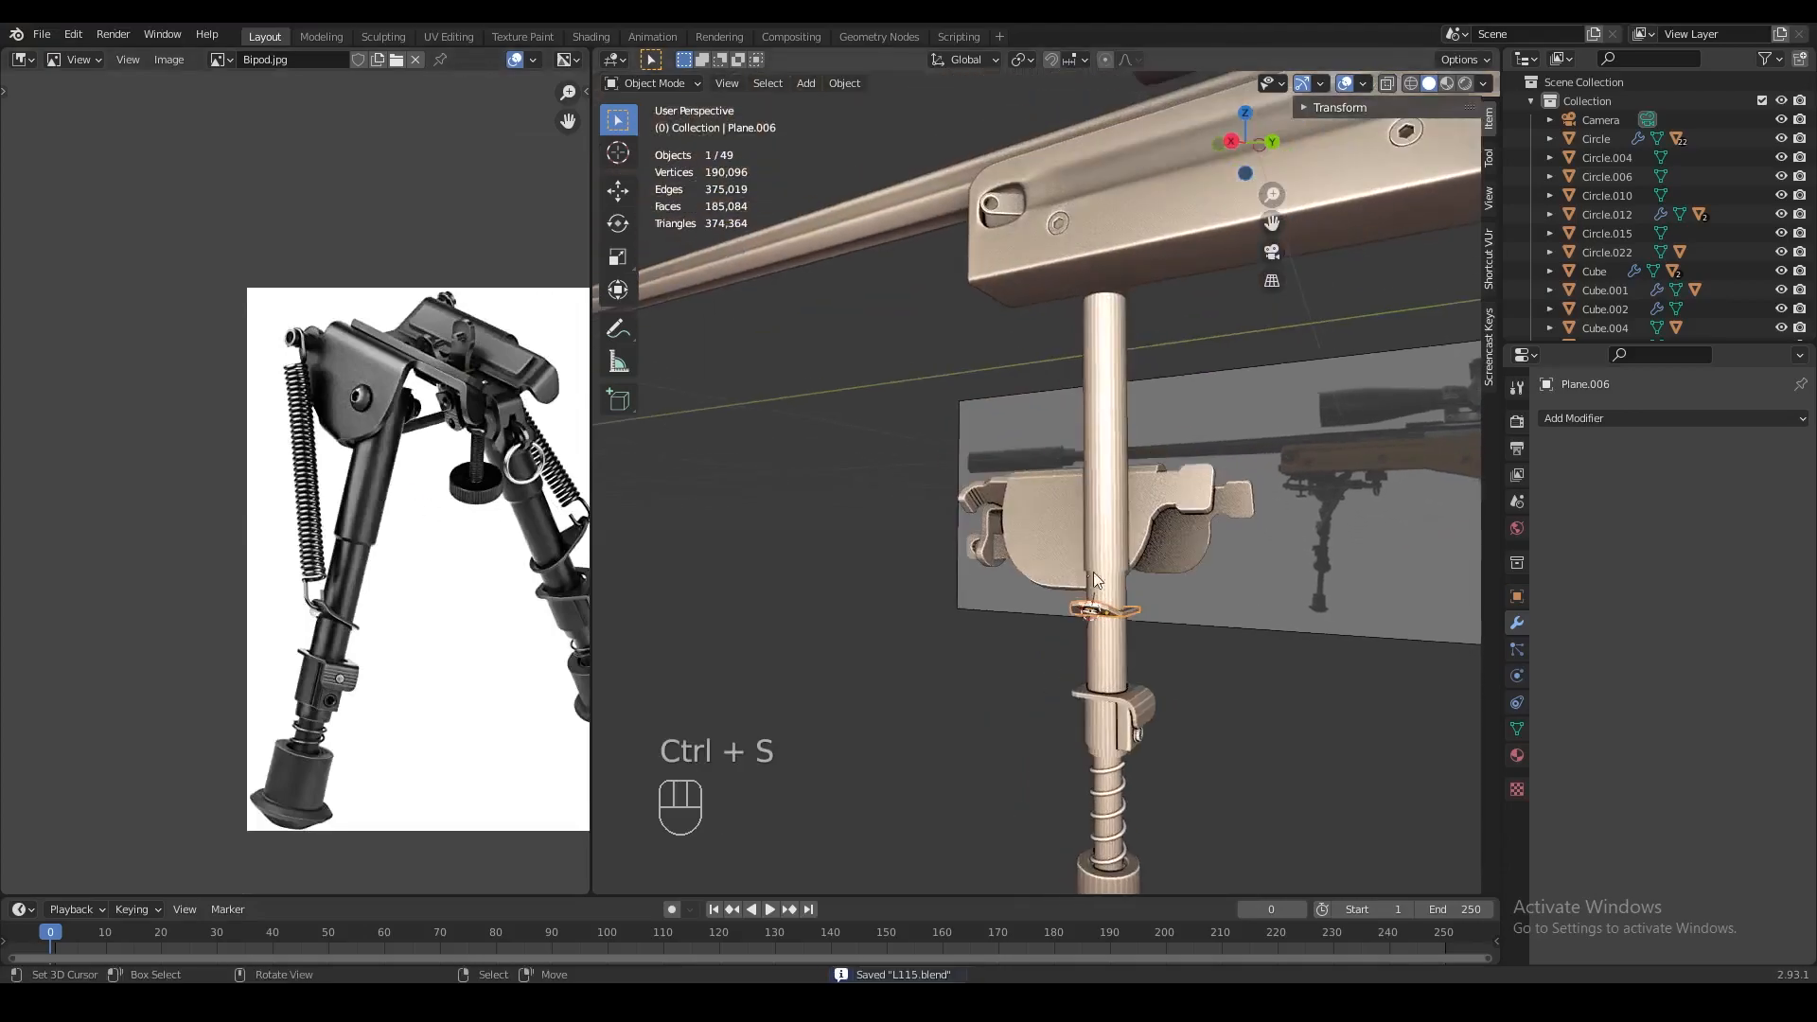
Parent the holed spring-hook plate to the bipod leg tube and check the resulting selection
{"action": "scroll", "coordinate": [1106, 591], "scroll_direction": "down", "scroll_amount": 2}
{"action": "middle_click_drag", "start_coordinate": [1106, 591], "coordinate": [1131, 521]}
{"action": "left_click", "coordinate": [1124, 518]}
{"action": "key", "text": "g"}
{"action": "right_click", "coordinate": [1134, 515]}
{"action": "left_click", "coordinate": [1068, 572]}
{"action": "left_click", "coordinate": [1050, 526], "text": "shift"}
{"action": "key", "text": "ctrl+p"}
{"action": "left_click", "coordinate": [1053, 512]}
{"action": "key", "text": "a"}
{"action": "key", "text": "a"}
Shade the bipod leg smooth and enable Auto Smooth on its normals with a 45° angle
{"action": "left_click", "coordinate": [1039, 483]}
{"action": "left_click", "coordinate": [849, 84]}
{"action": "left_click", "coordinate": [924, 462]}
{"action": "middle_click_drag", "start_coordinate": [1050, 500], "coordinate": [1102, 506]}
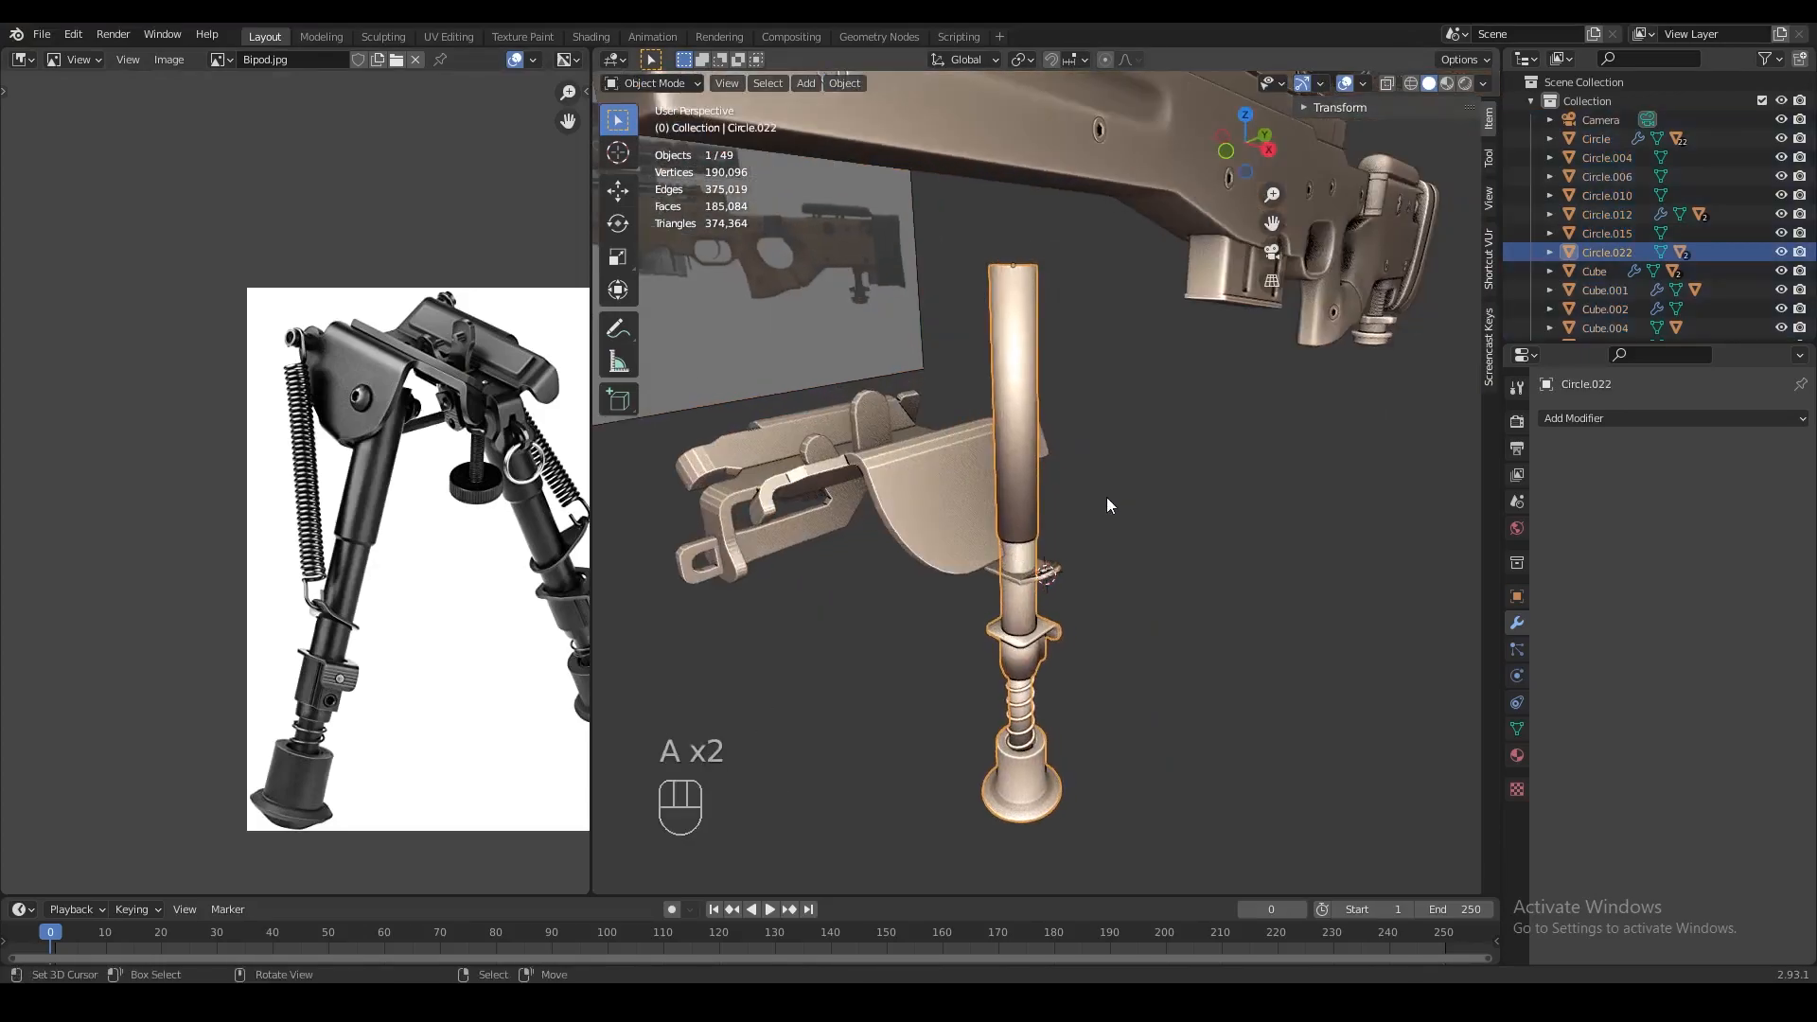
{"action": "left_click", "coordinate": [1518, 729]}
{"action": "left_click", "coordinate": [1649, 771]}
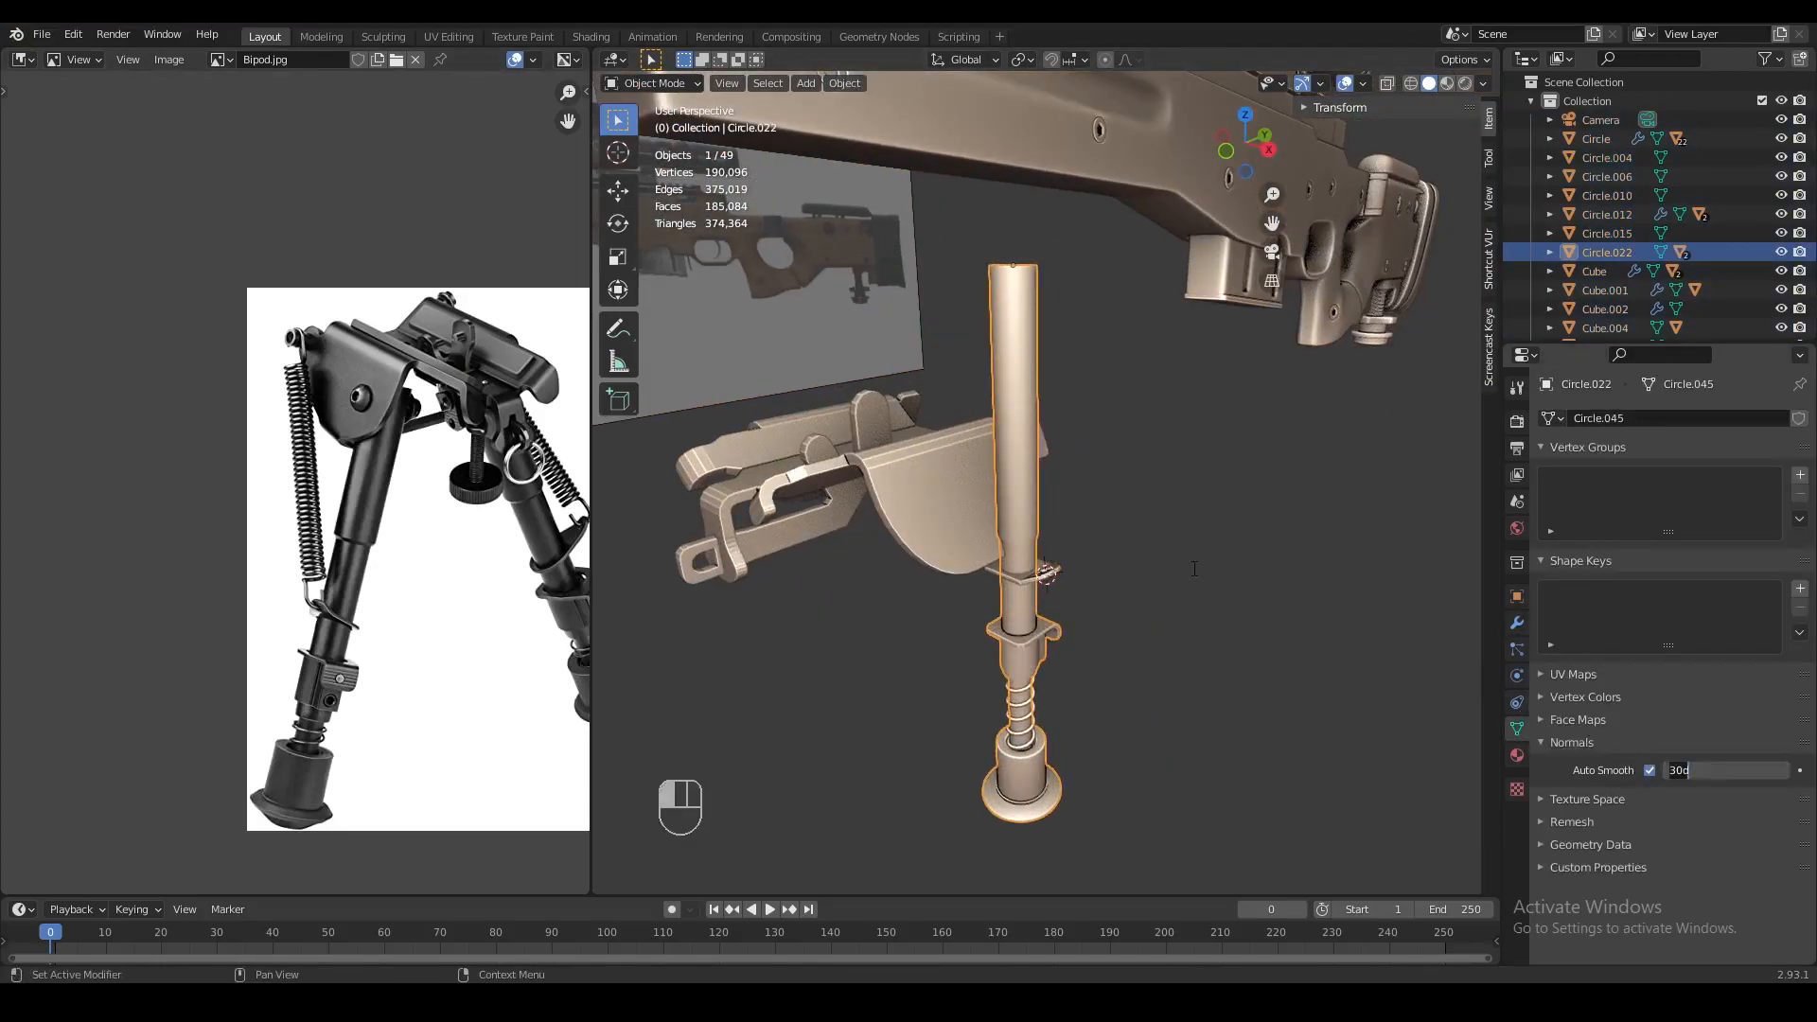
{"action": "middle_click_drag", "start_coordinate": [1148, 570], "coordinate": [1273, 516], "text": "shift"}
{"action": "left_click", "coordinate": [1164, 453]}
{"action": "middle_click_drag", "start_coordinate": [1164, 453], "coordinate": [1249, 417]}
{"action": "key", "text": "g"}
{"action": "right_click", "coordinate": [1187, 417]}
{"action": "left_click", "coordinate": [1195, 418]}
{"action": "key", "text": "g"}
{"action": "left_click", "coordinate": [970, 478]}
{"action": "right_click", "coordinate": [1208, 446]}
Snap the 3D cursor to a selection on the lower part of the bipod bracket's side plate
{"action": "key", "text": "Tab"}
{"action": "scroll", "coordinate": [1209, 446], "scroll_direction": "up", "scroll_amount": 2}
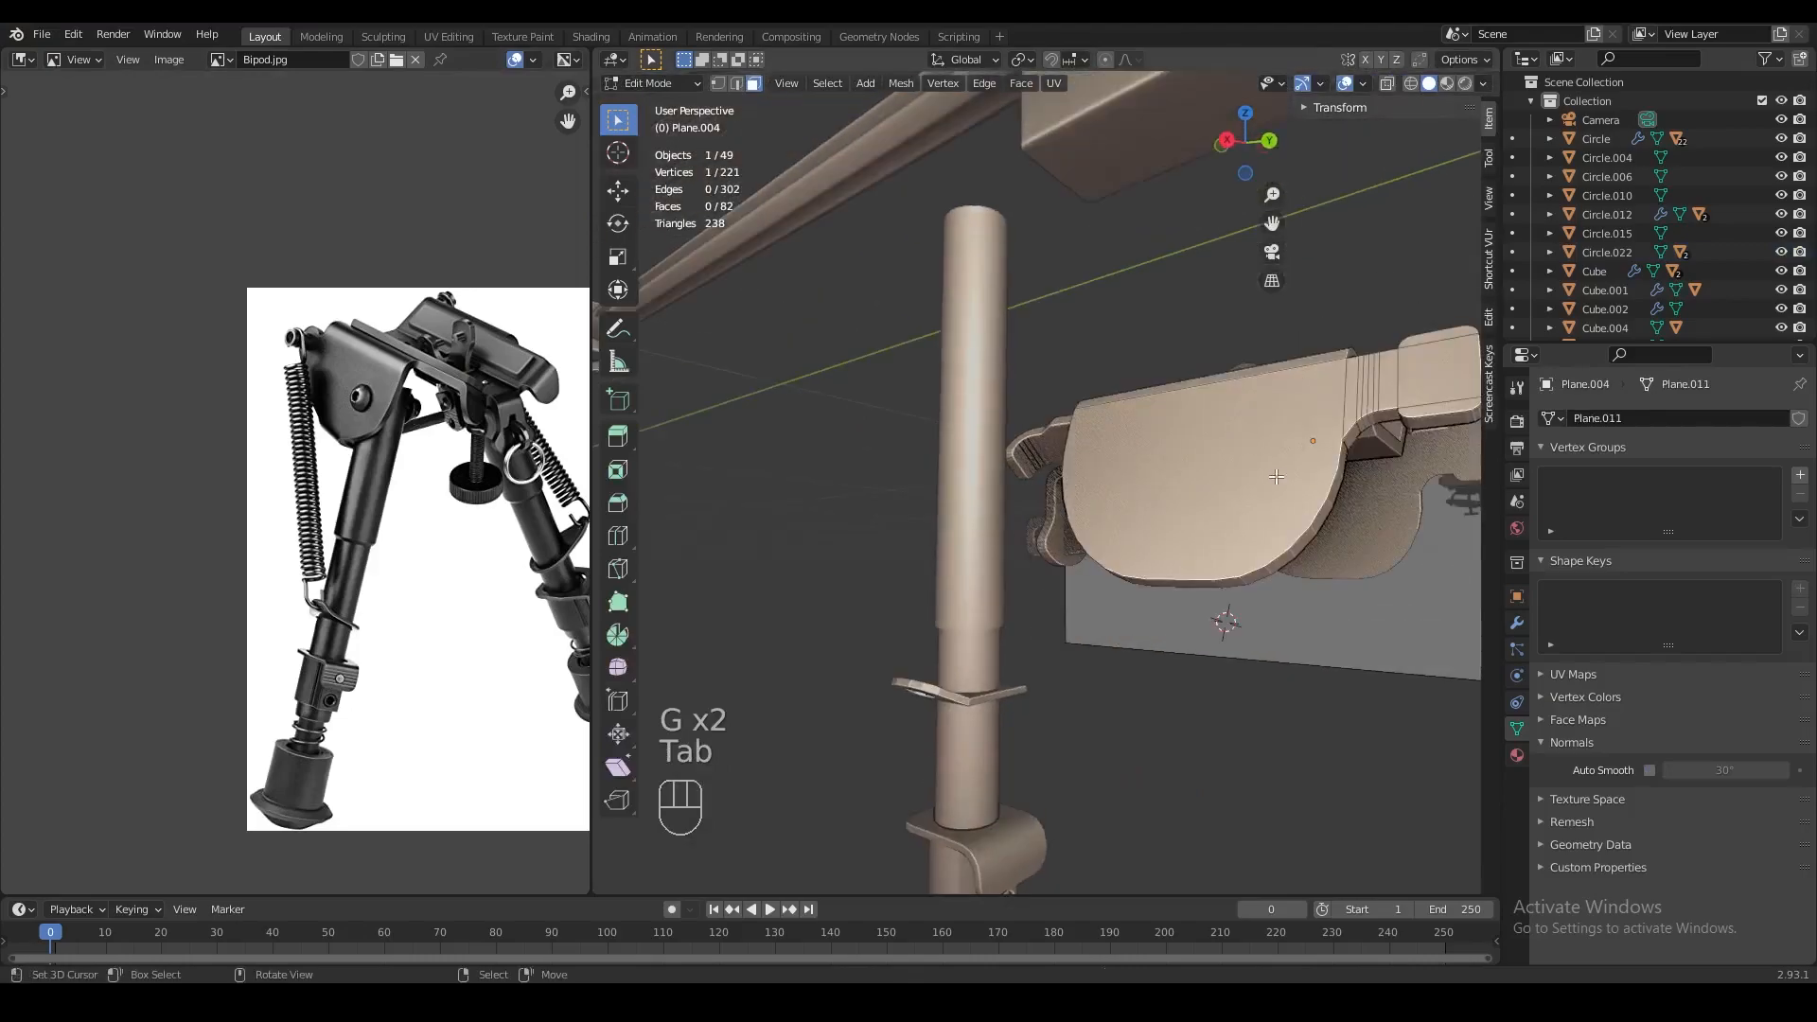
{"action": "key", "text": "3"}
{"action": "right_click", "coordinate": [1268, 445]}
{"action": "key", "text": "1"}
{"action": "key", "text": "shift+s"}
{"action": "left_click", "coordinate": [1245, 697]}
{"action": "key", "text": "Tab"}
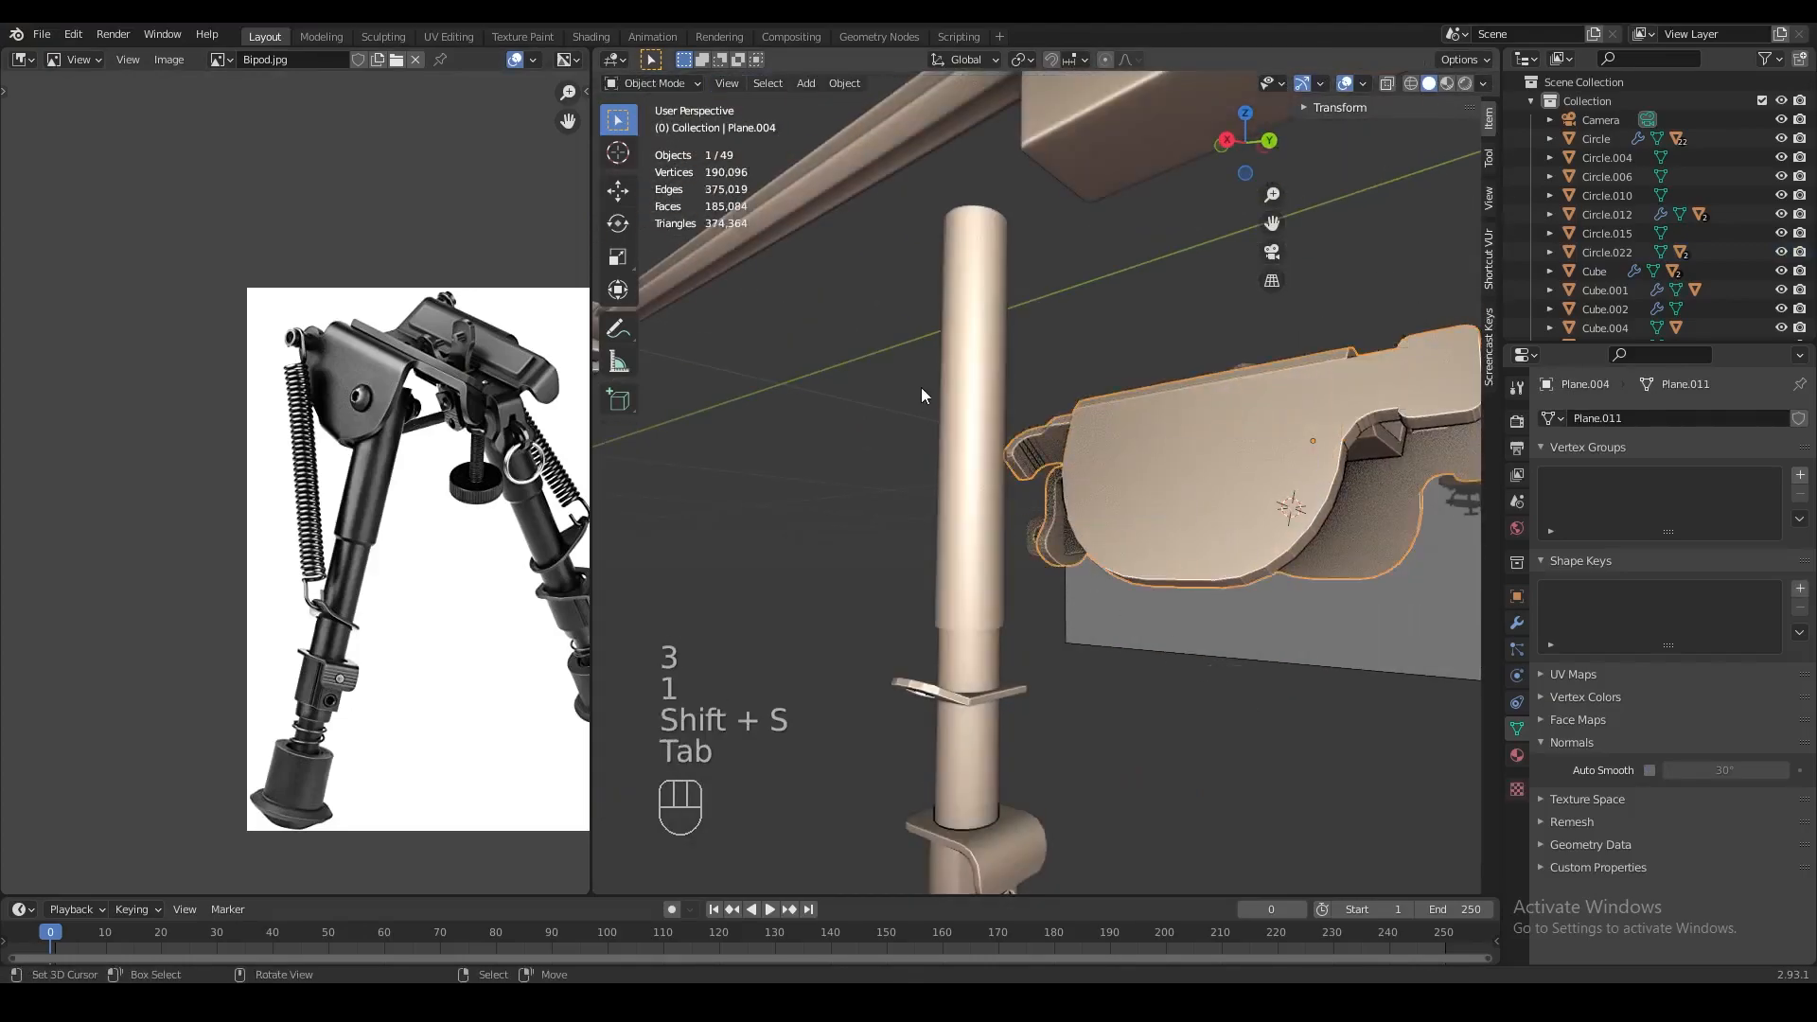
Move the bipod leg to the 3D cursor so its upper end sits at the bracket's side plate
{"action": "right_click", "coordinate": [965, 306]}
{"action": "key", "text": "Tab"}
{"action": "middle_click_drag", "start_coordinate": [966, 306], "coordinate": [1168, 416]}
{"action": "key", "text": "Tab"}
{"action": "key", "text": "shift+s"}
{"action": "left_click", "coordinate": [1168, 320]}
Extrude a lower edge of the bracket's side plate about 0.065 m along X as a horizontal reference flap
{"action": "middle_click_drag", "start_coordinate": [1280, 506], "coordinate": [1150, 528]}
{"action": "right_click", "coordinate": [1117, 448]}
{"action": "key", "text": "Tab"}
{"action": "key", "text": "3"}
{"action": "right_click", "coordinate": [1120, 454]}
{"action": "key", "text": "2"}
{"action": "right_click", "coordinate": [1178, 417]}
{"action": "key", "text": "2"}
{"action": "middle_click_drag", "start_coordinate": [1088, 632], "coordinate": [1100, 642]}
{"action": "key", "text": "e"}
{"action": "right_click", "coordinate": [1098, 641]}
{"action": "key", "text": "g"}
{"action": "key", "text": "y"}
{"action": "right_click", "coordinate": [1041, 636]}
{"action": "key", "text": "g"}
{"action": "key", "text": "x"}
{"action": "left_click", "coordinate": [906, 655]}
Display face angle measurements and inspect the reference flap's upper face
{"action": "mouse_move", "coordinate": [1098, 715]}
{"action": "middle_mouse_down", "text": "shift"}
{"action": "mouse_move", "coordinate": [1146, 589]}
{"action": "mouse_move", "coordinate": [1188, 604]}
{"action": "middle_mouse_up", "text": "shift"}
{"action": "left_click", "coordinate": [1486, 83]}
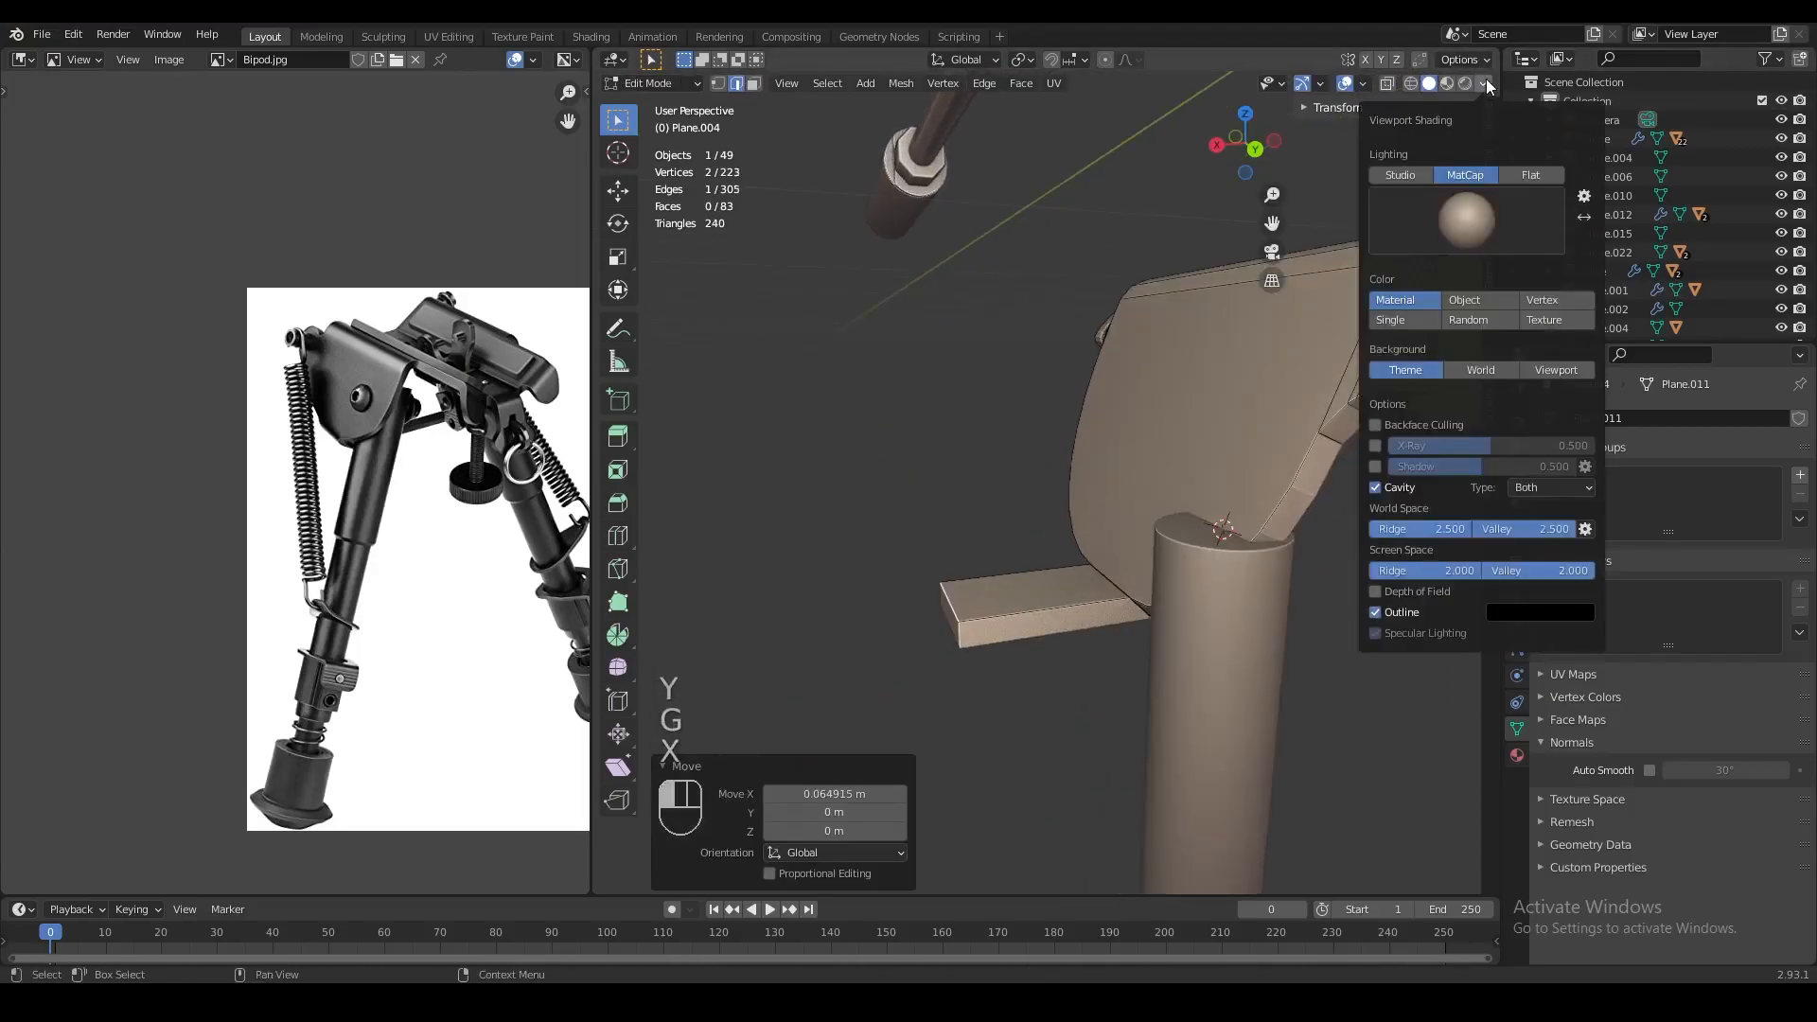
{"action": "left_click", "coordinate": [1365, 84]}
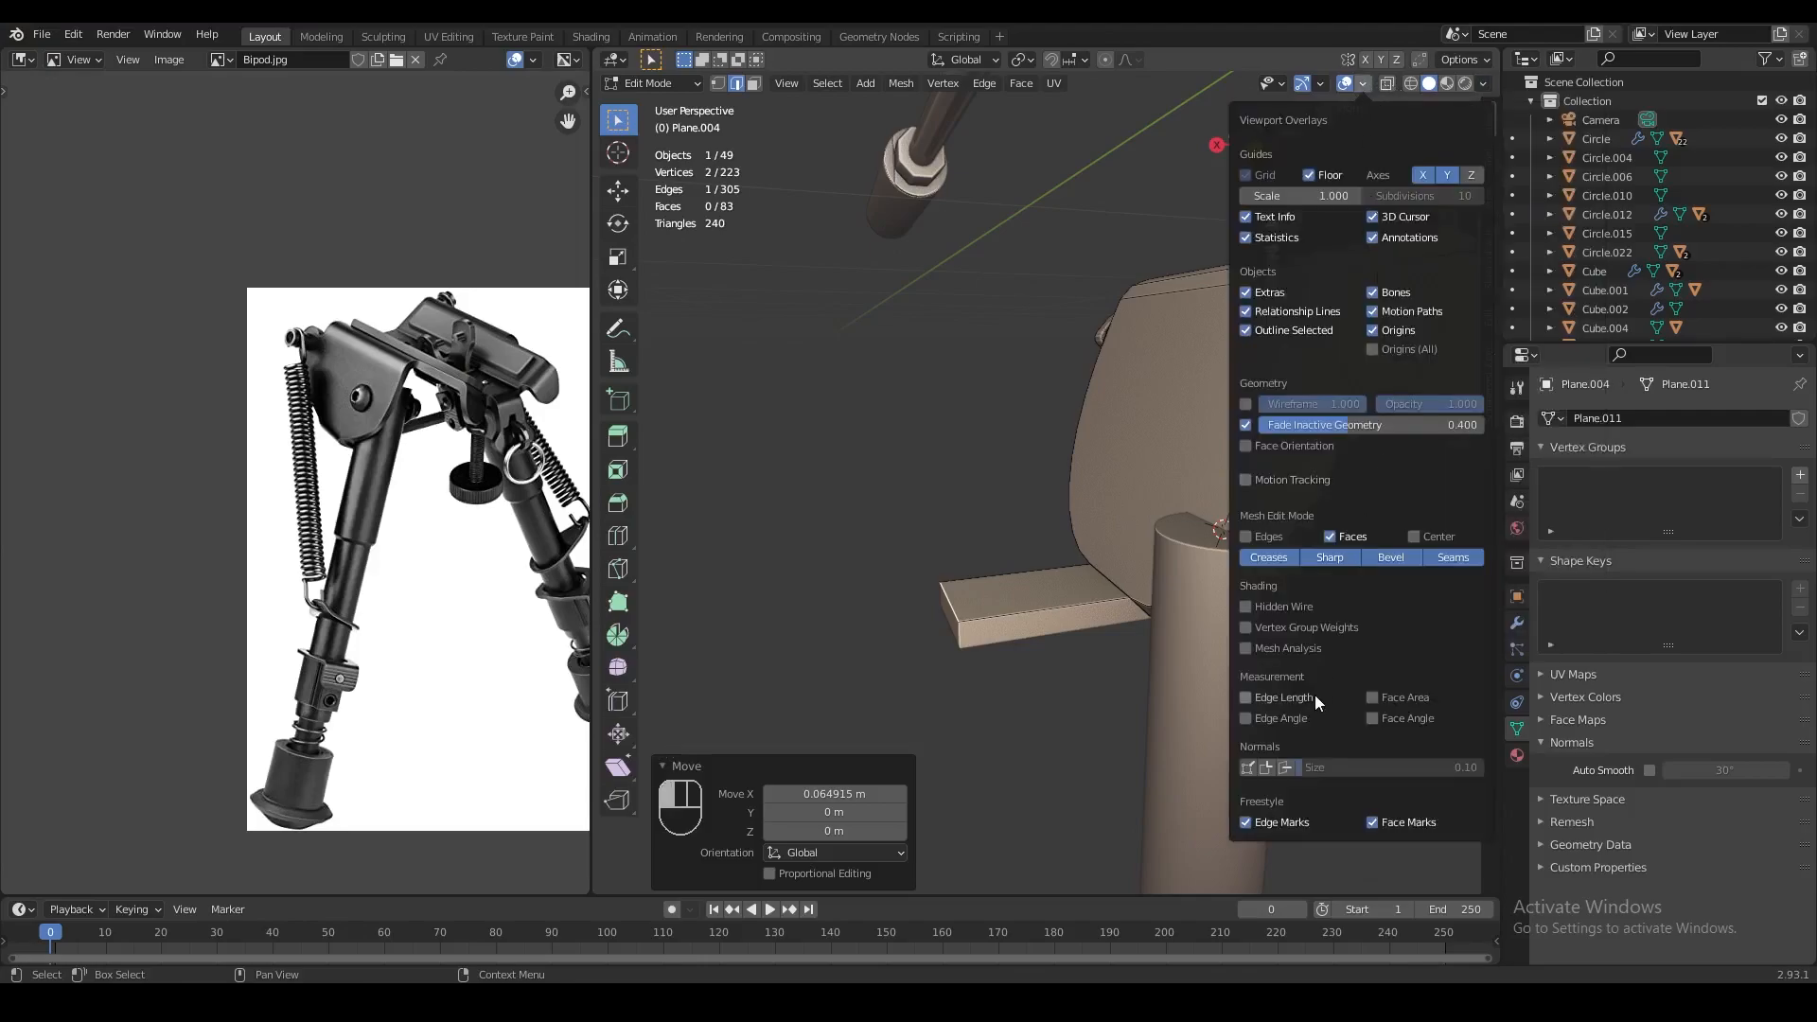
{"action": "middle_click_drag", "start_coordinate": [1095, 611], "coordinate": [1053, 536], "text": "shift"}
{"action": "key", "text": "3"}
{"action": "right_click", "coordinate": [1098, 625]}
{"action": "scroll", "coordinate": [1053, 536], "scroll_direction": "up", "scroll_amount": 3}
{"action": "middle_click_drag", "start_coordinate": [1052, 536], "coordinate": [1057, 550]}
{"action": "left_click", "coordinate": [1485, 83]}
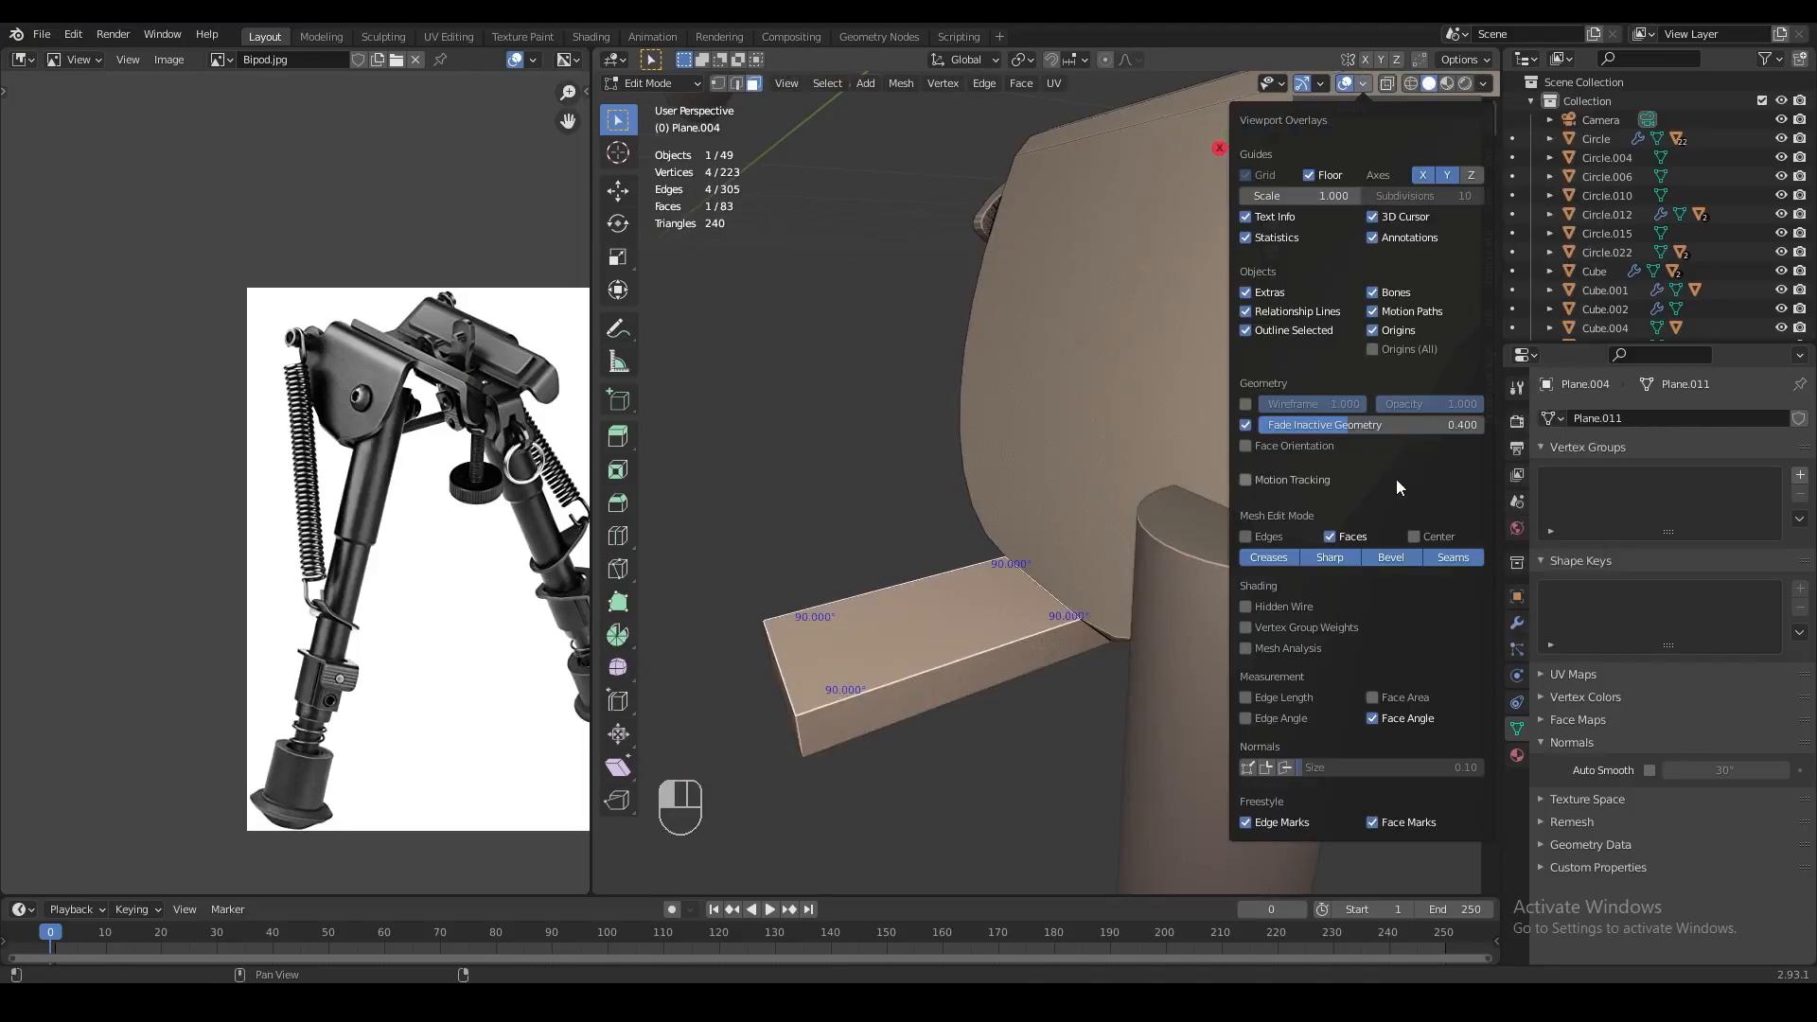
{"action": "right_click", "coordinate": [1088, 554], "text": "shift"}
{"action": "middle_click_drag", "start_coordinate": [1089, 553], "coordinate": [1126, 632]}
{"action": "right_click", "coordinate": [1156, 625]}
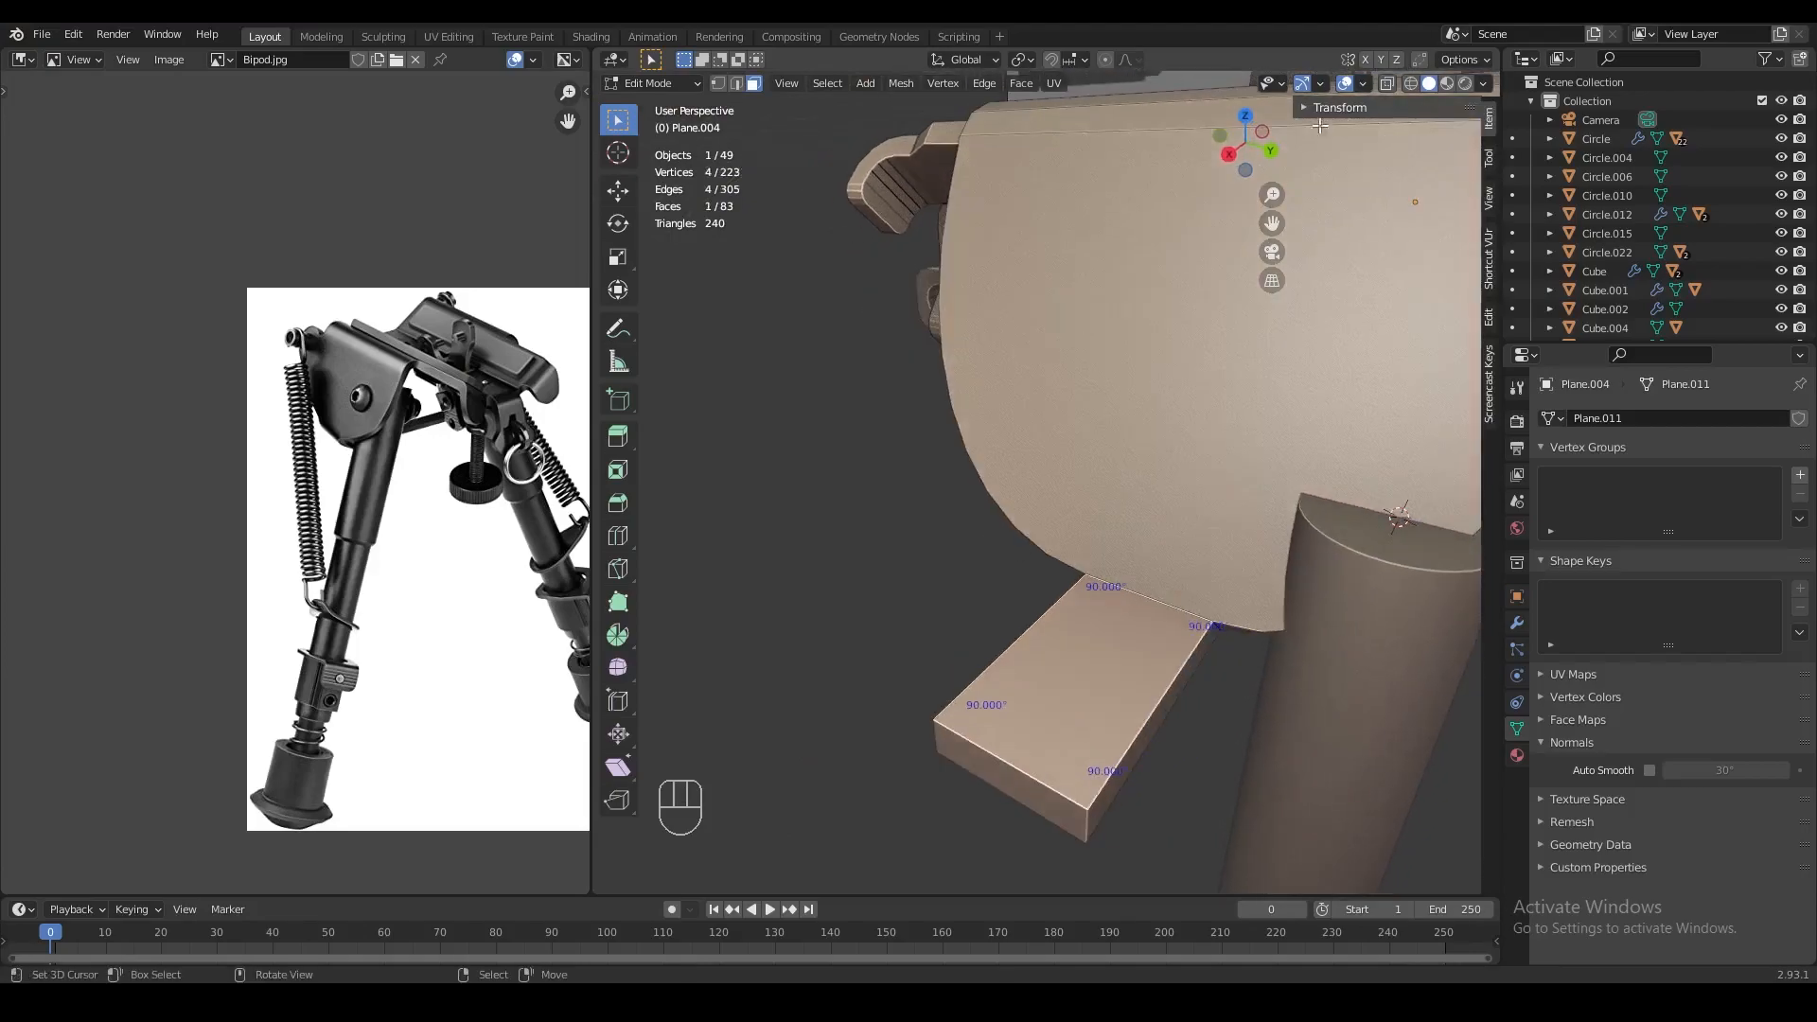
Display edge angles instead of face angles and examine the angle between the flap and the side plate
{"action": "left_click", "coordinate": [1365, 84]}
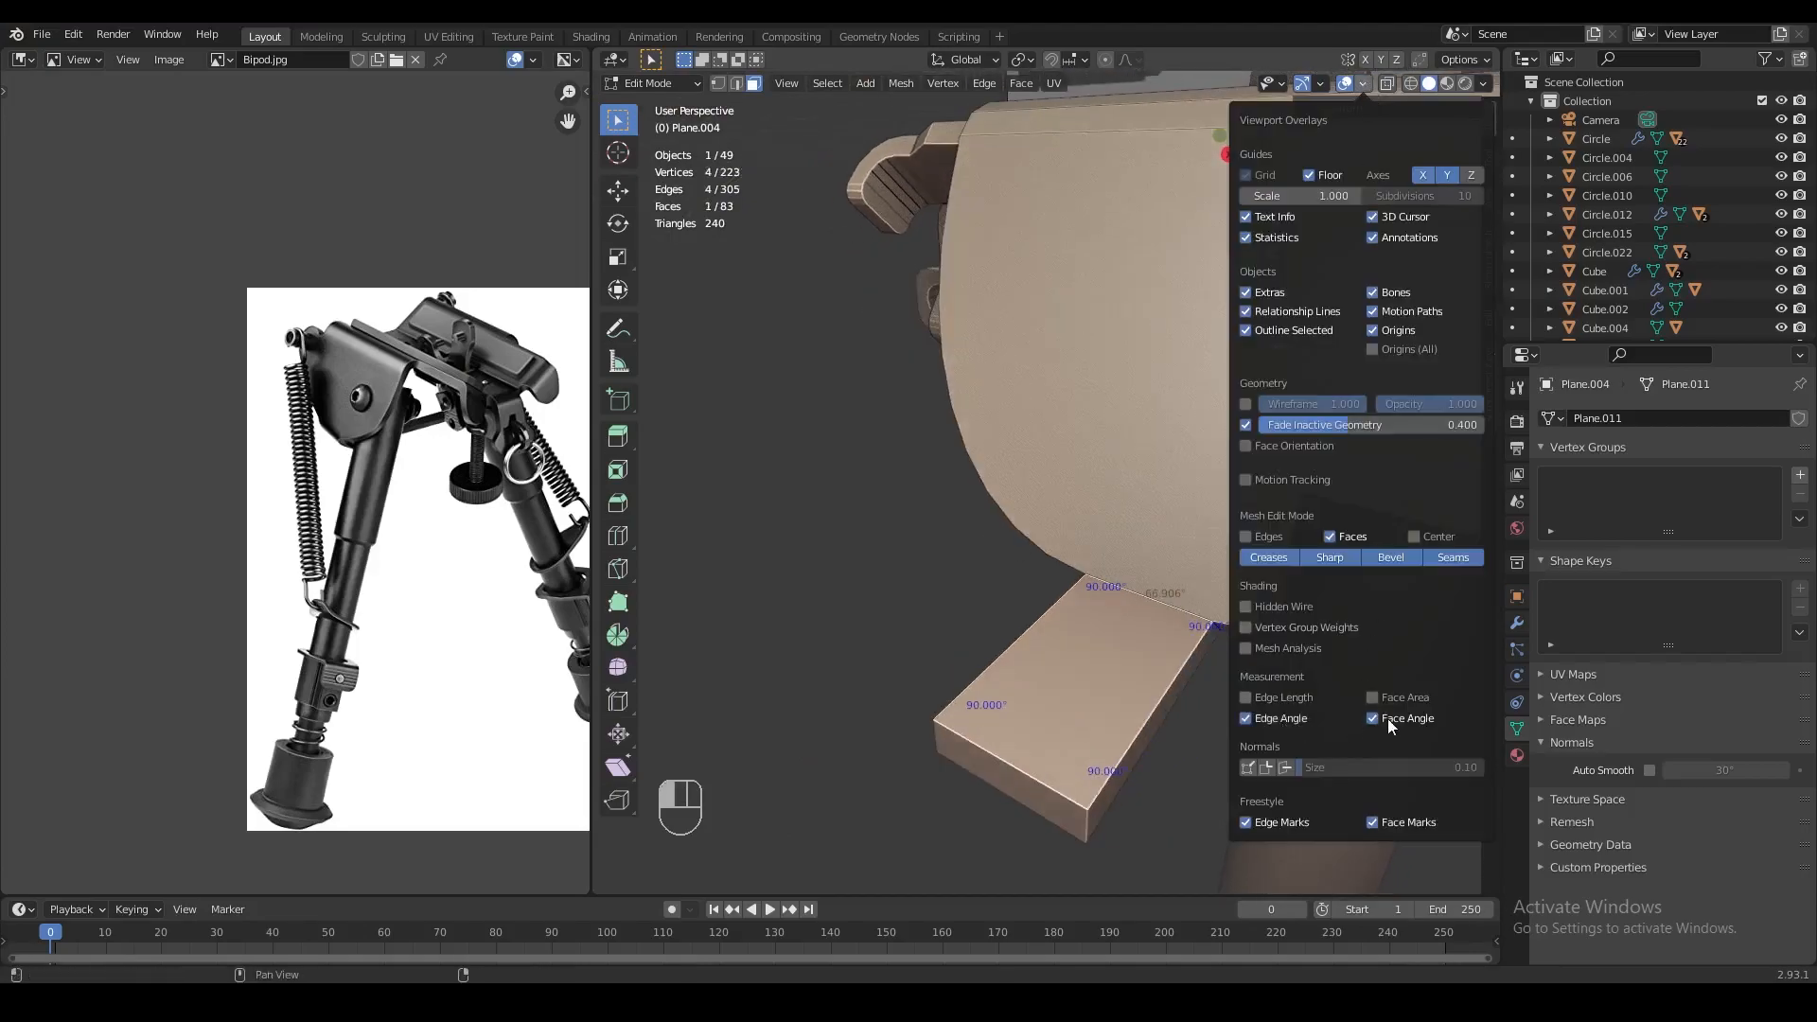
{"action": "mouse_move", "coordinate": [1041, 586]}
{"action": "middle_mouse_down"}
{"action": "mouse_move", "coordinate": [976, 599]}
{"action": "mouse_move", "coordinate": [1066, 583]}
{"action": "middle_mouse_up"}
{"action": "scroll", "coordinate": [1051, 581], "scroll_direction": "up", "scroll_amount": 3}
{"action": "scroll", "coordinate": [1066, 583], "scroll_direction": "down", "scroll_amount": 2}
{"action": "key", "text": "z"}
{"action": "key", "text": "z"}
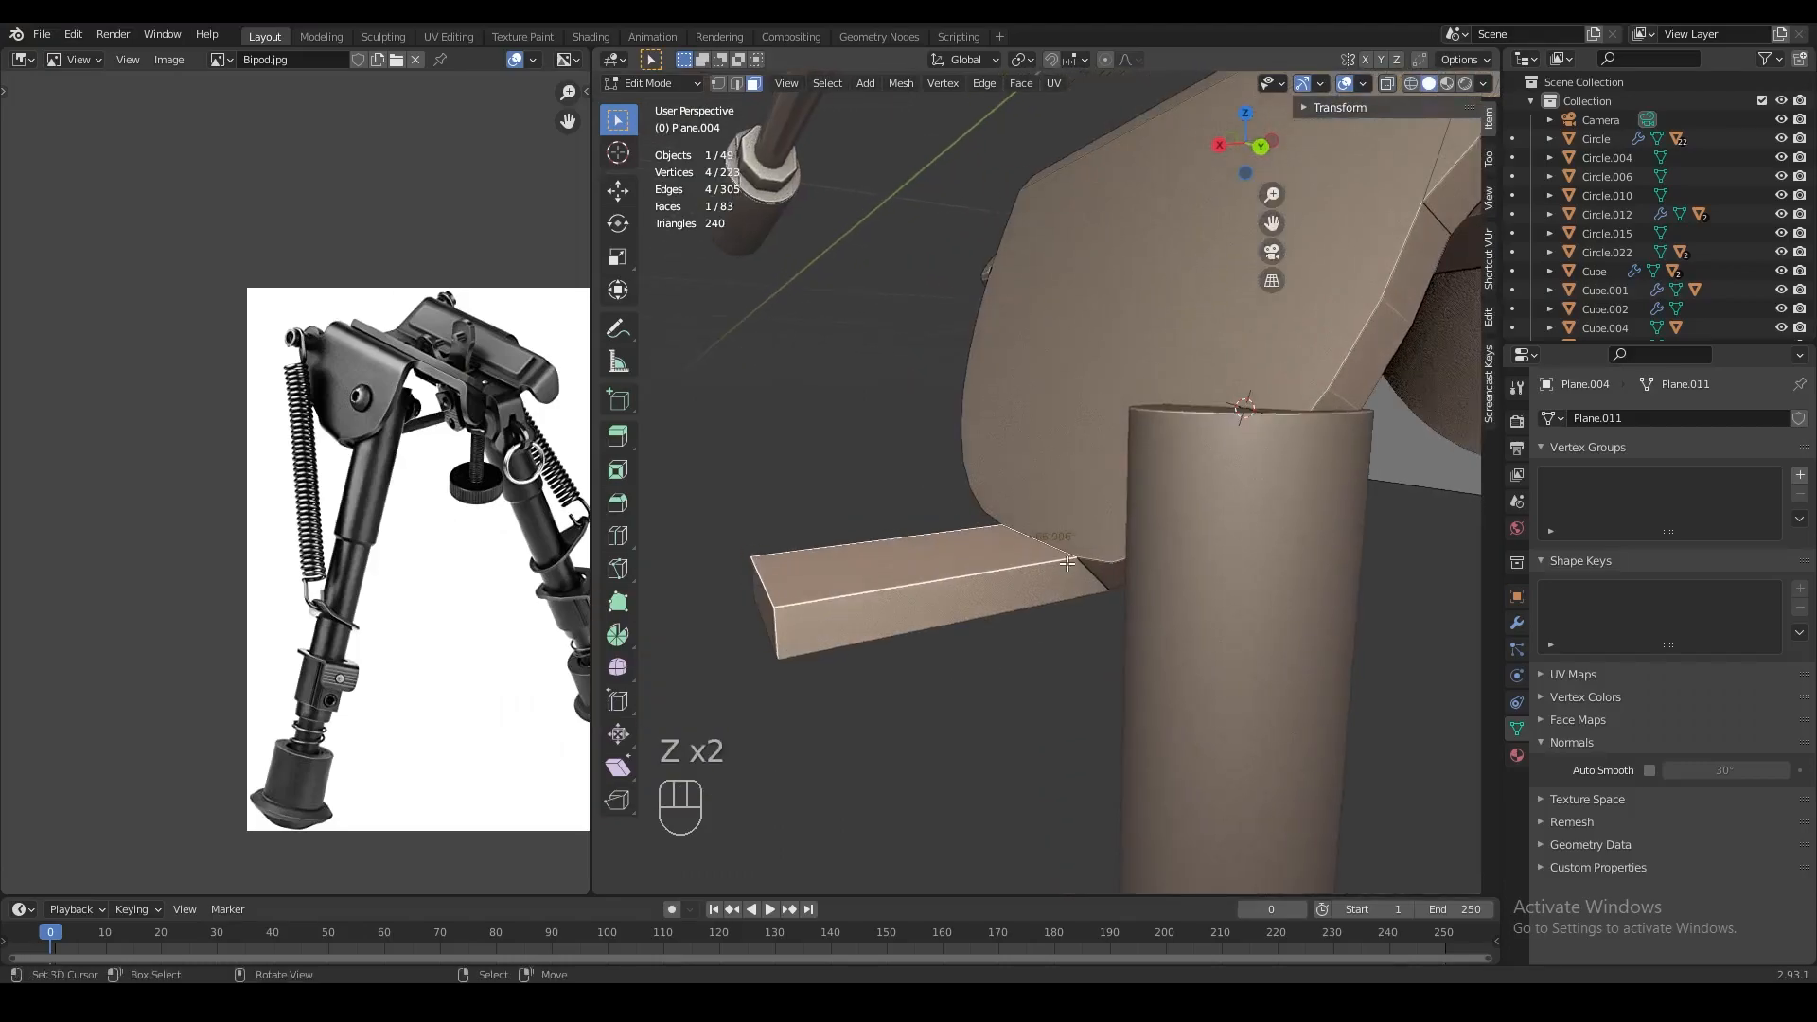
Snap the 3D cursor to the edge joining the flap and side plate, and set the pivot point to 3D Cursor
{"action": "key", "text": "r"}
{"action": "key", "text": "x"}
{"action": "key", "text": "2"}
{"action": "left_click", "coordinate": [1037, 538]}
{"action": "key", "text": "shift+s"}
{"action": "left_click", "coordinate": [1041, 650]}
{"action": "left_click", "coordinate": [1019, 59]}
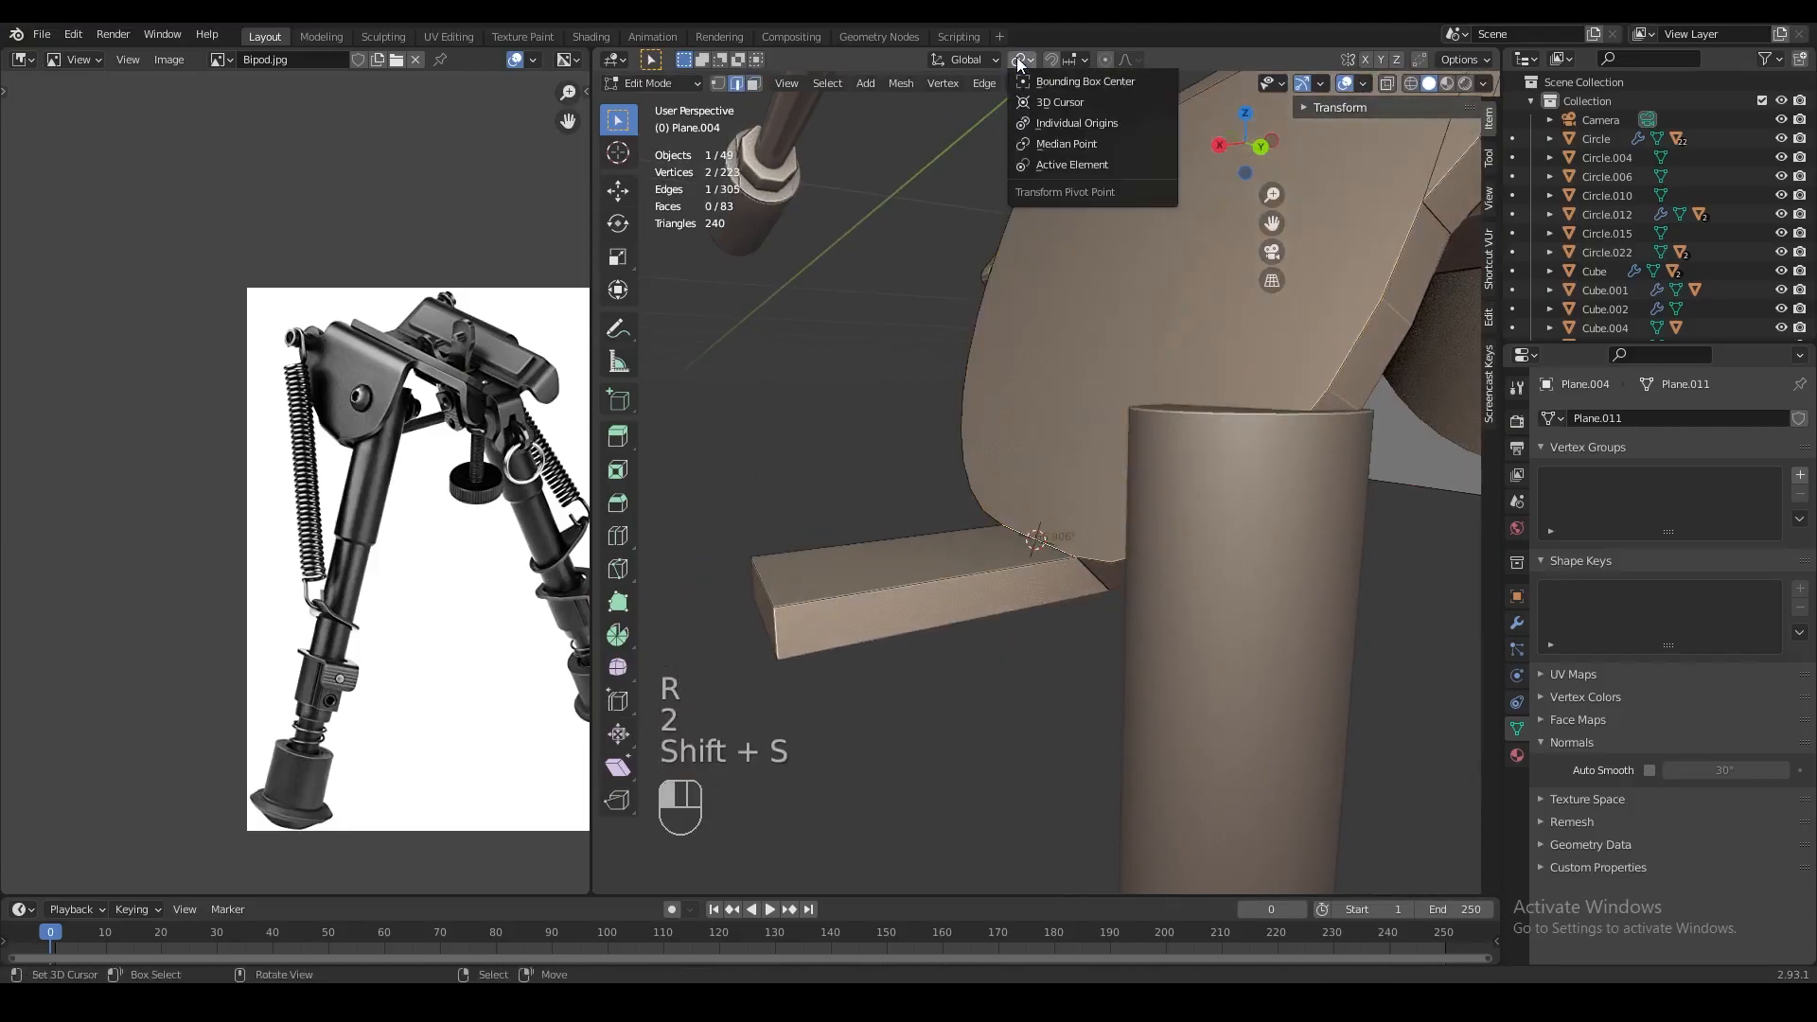
{"action": "left_click", "coordinate": [1061, 101]}
{"action": "key", "text": "3"}
{"action": "left_click", "coordinate": [1018, 554]}
{"action": "key", "text": "r"}
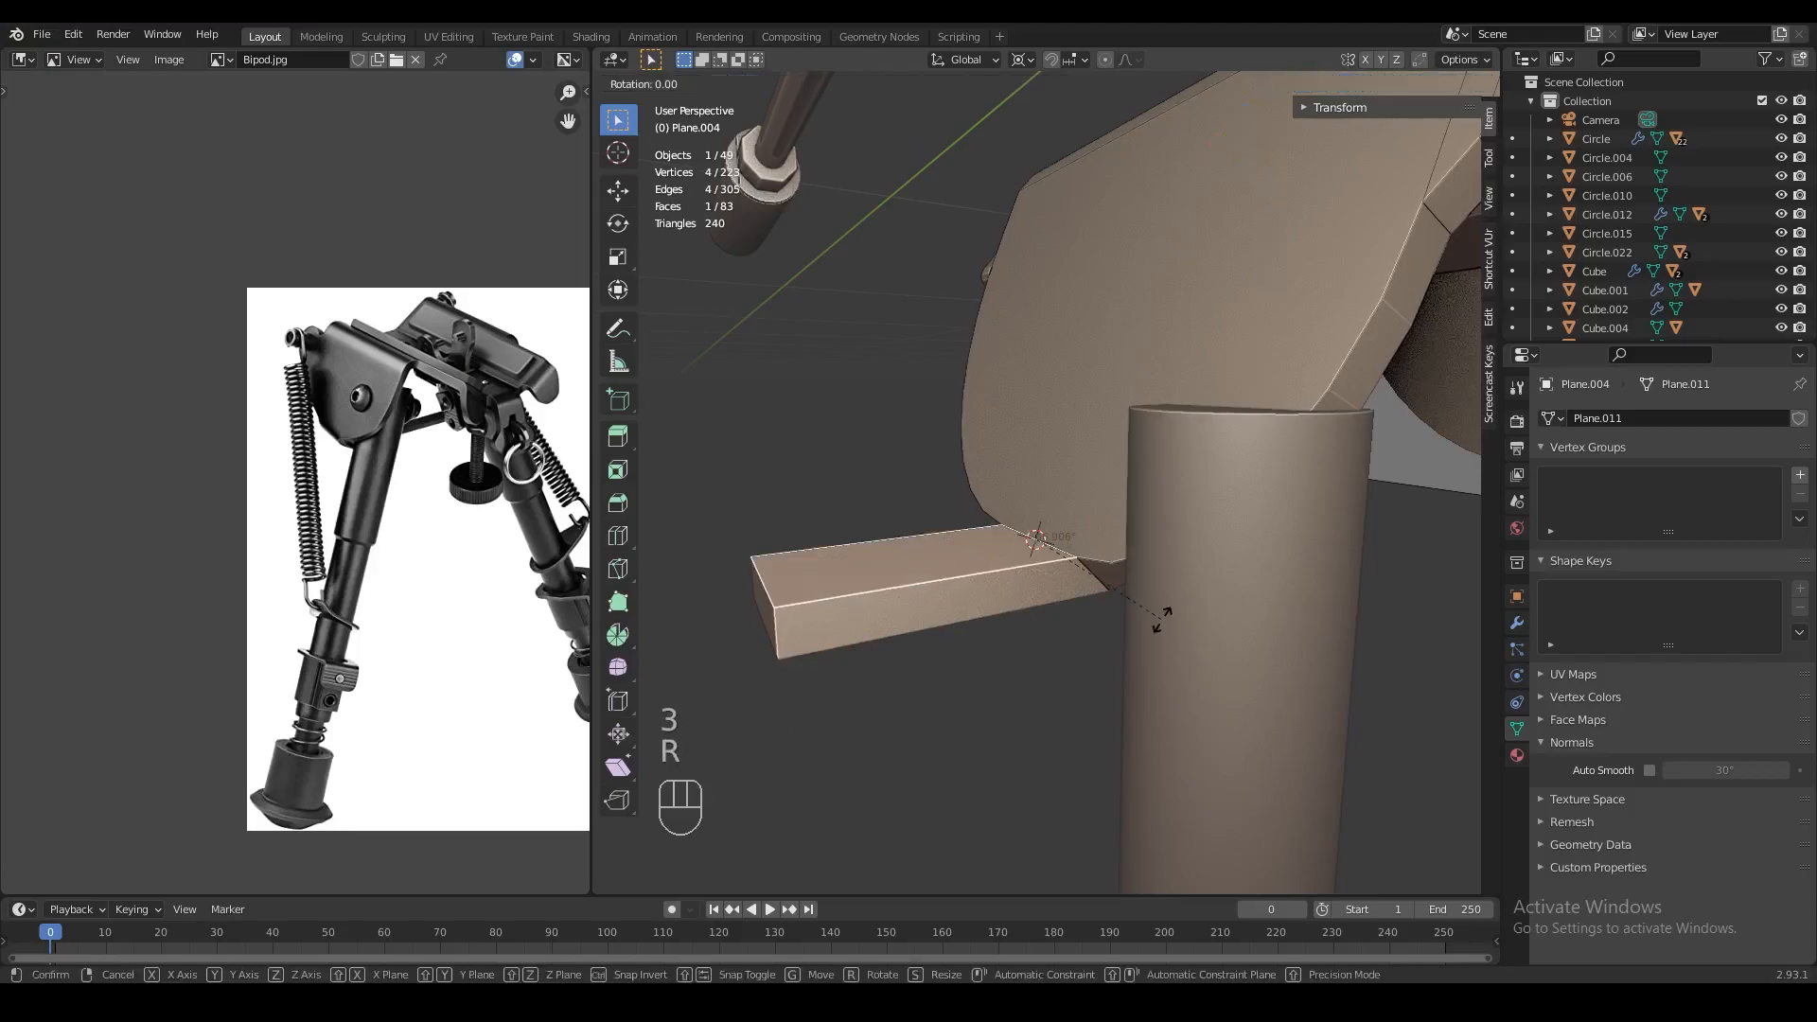
{"action": "key", "text": "y"}
{"action": "right_click", "coordinate": [1088, 622]}
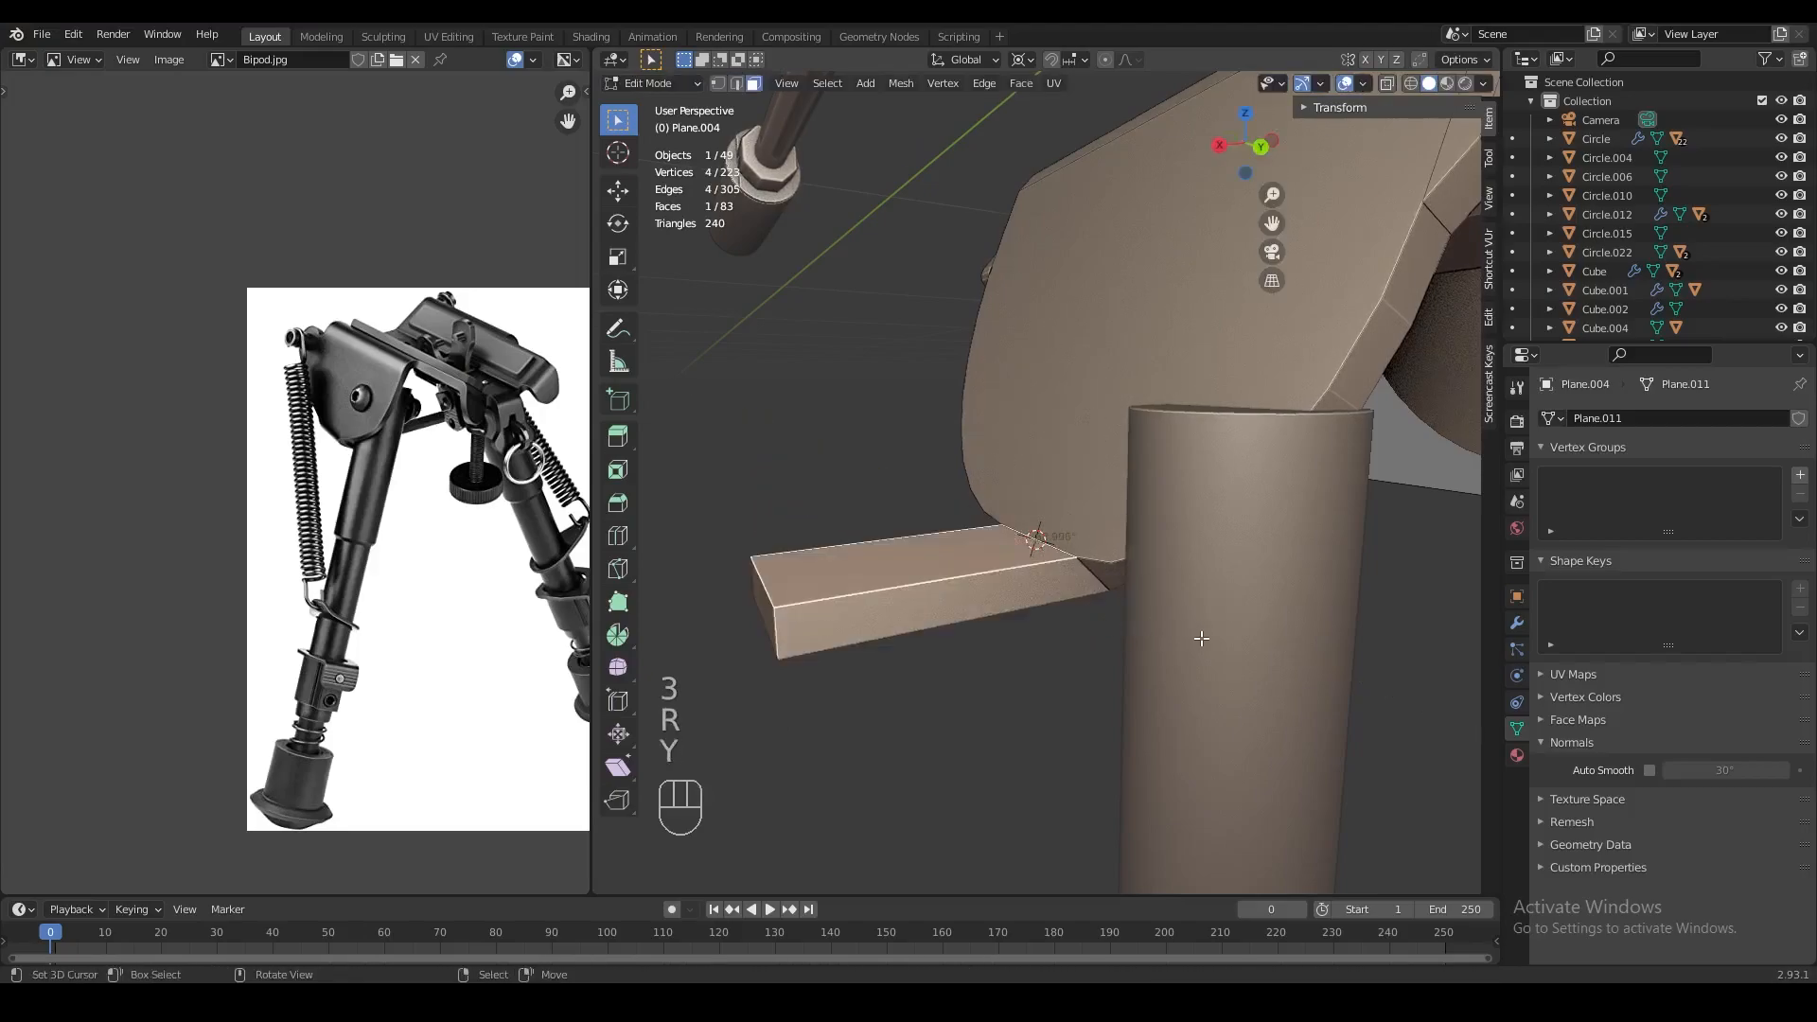
{"action": "key", "text": "r"}
{"action": "key", "text": "y"}
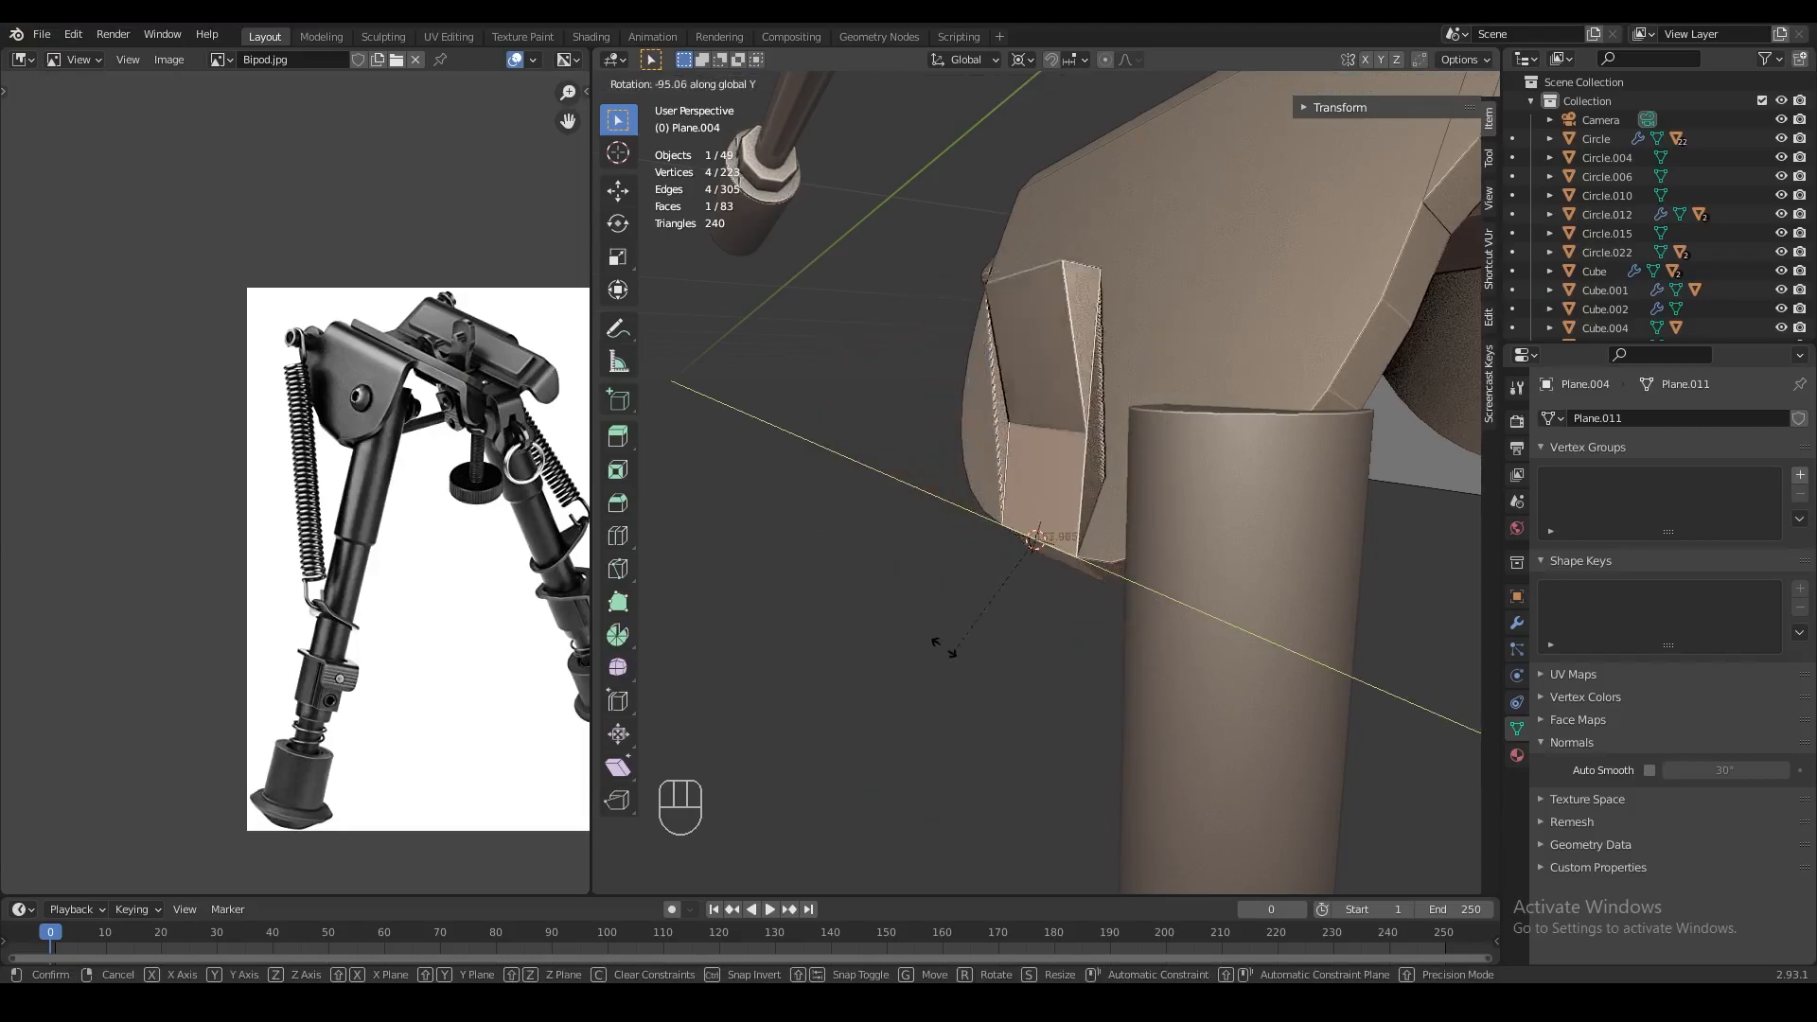
{"action": "right_click", "coordinate": [935, 582]}
Return to Object Mode, select the bipod leg and snap the 3D cursor to its upper end
{"action": "middle_click_drag", "start_coordinate": [1045, 558], "coordinate": [1155, 577]}
{"action": "scroll", "coordinate": [1155, 577], "scroll_direction": "down", "scroll_amount": 3}
{"action": "key", "text": "Tab"}
{"action": "key", "text": "shift+s"}
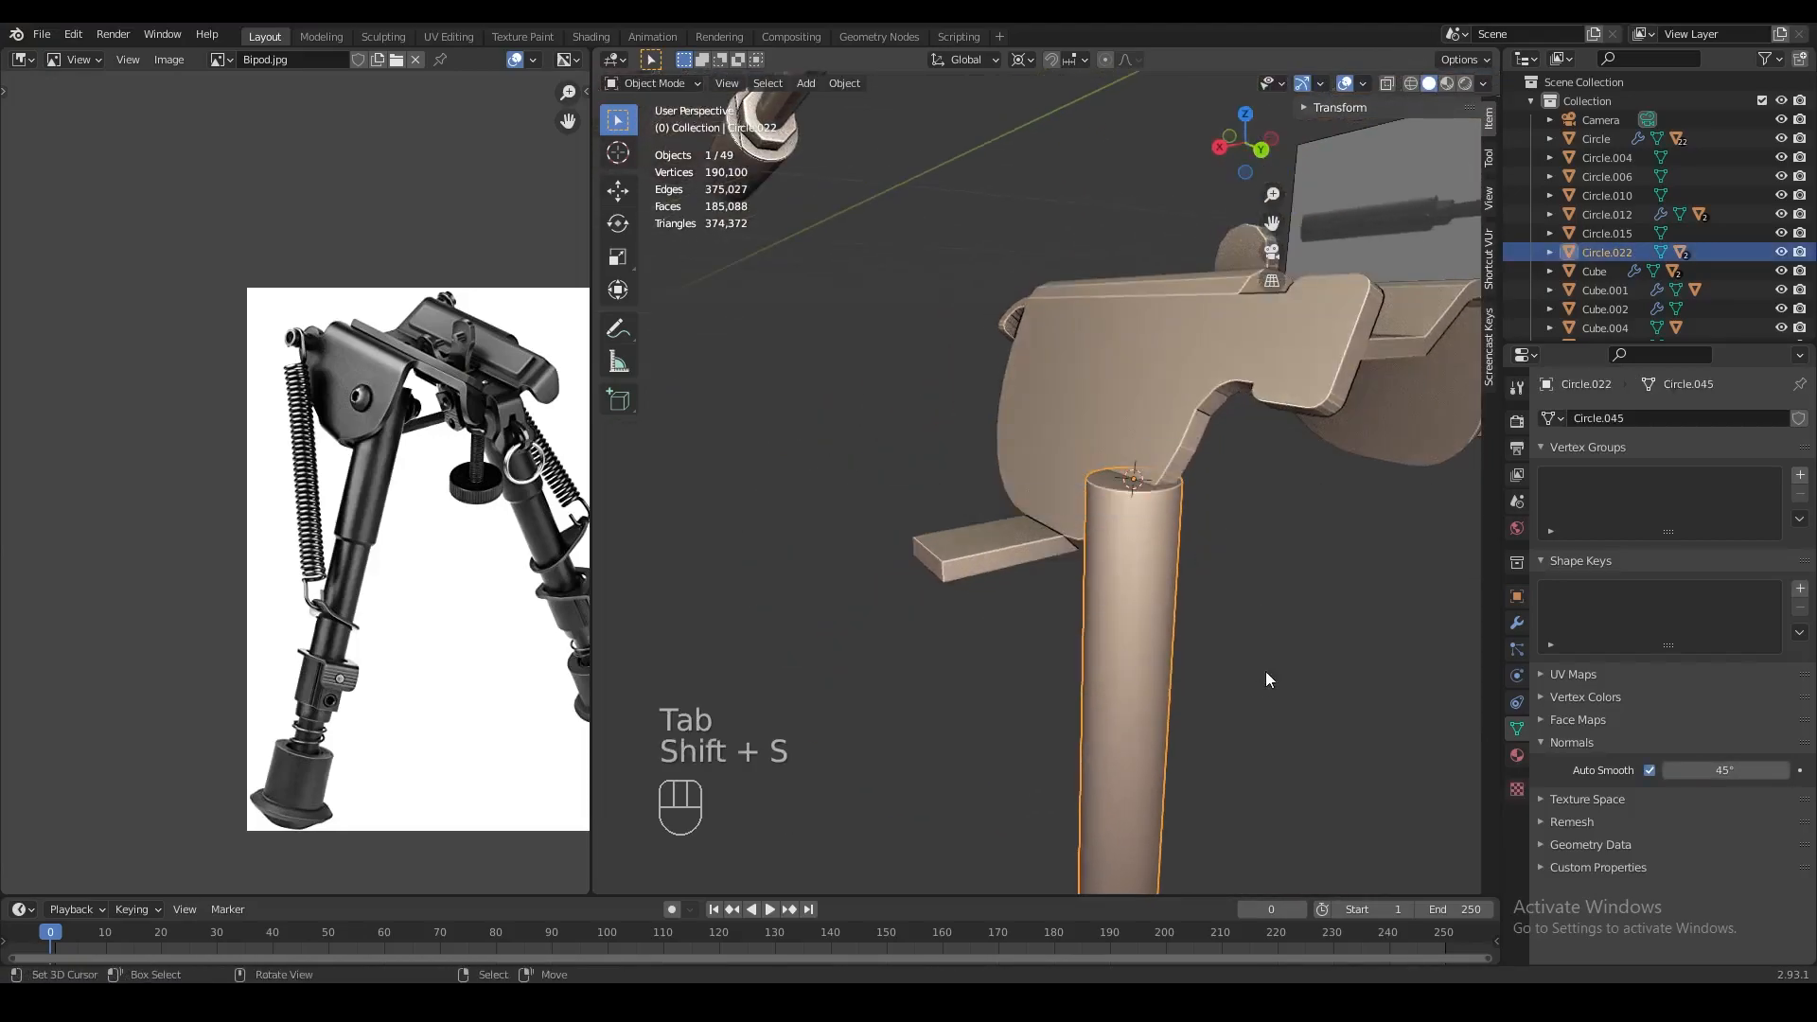
{"action": "left_click", "coordinate": [1216, 674]}
Try rotating the bipod leg 66° about the global Y axis, check its alignment, and undo the rotation
{"action": "type", "text": "ry"}
{"action": "type", "text": "66"}
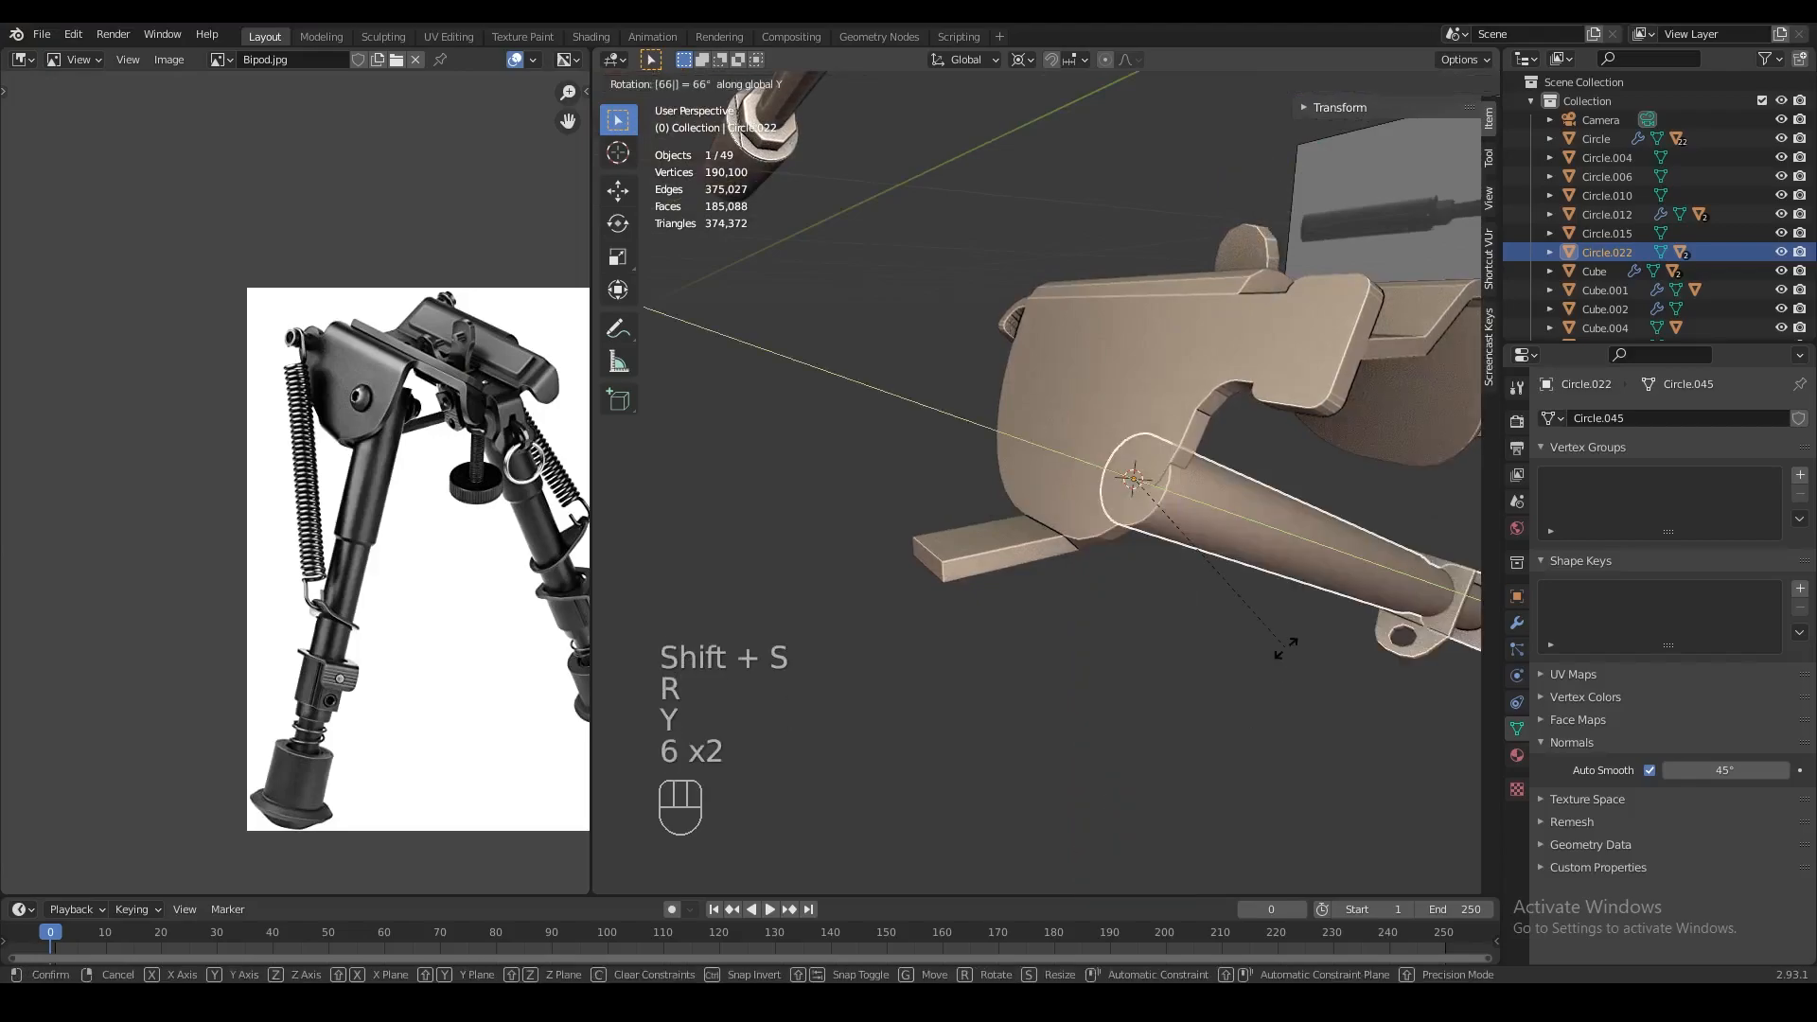
{"action": "key", "text": "Return"}
{"action": "middle_click_drag", "start_coordinate": [1268, 634], "coordinate": [1024, 461]}
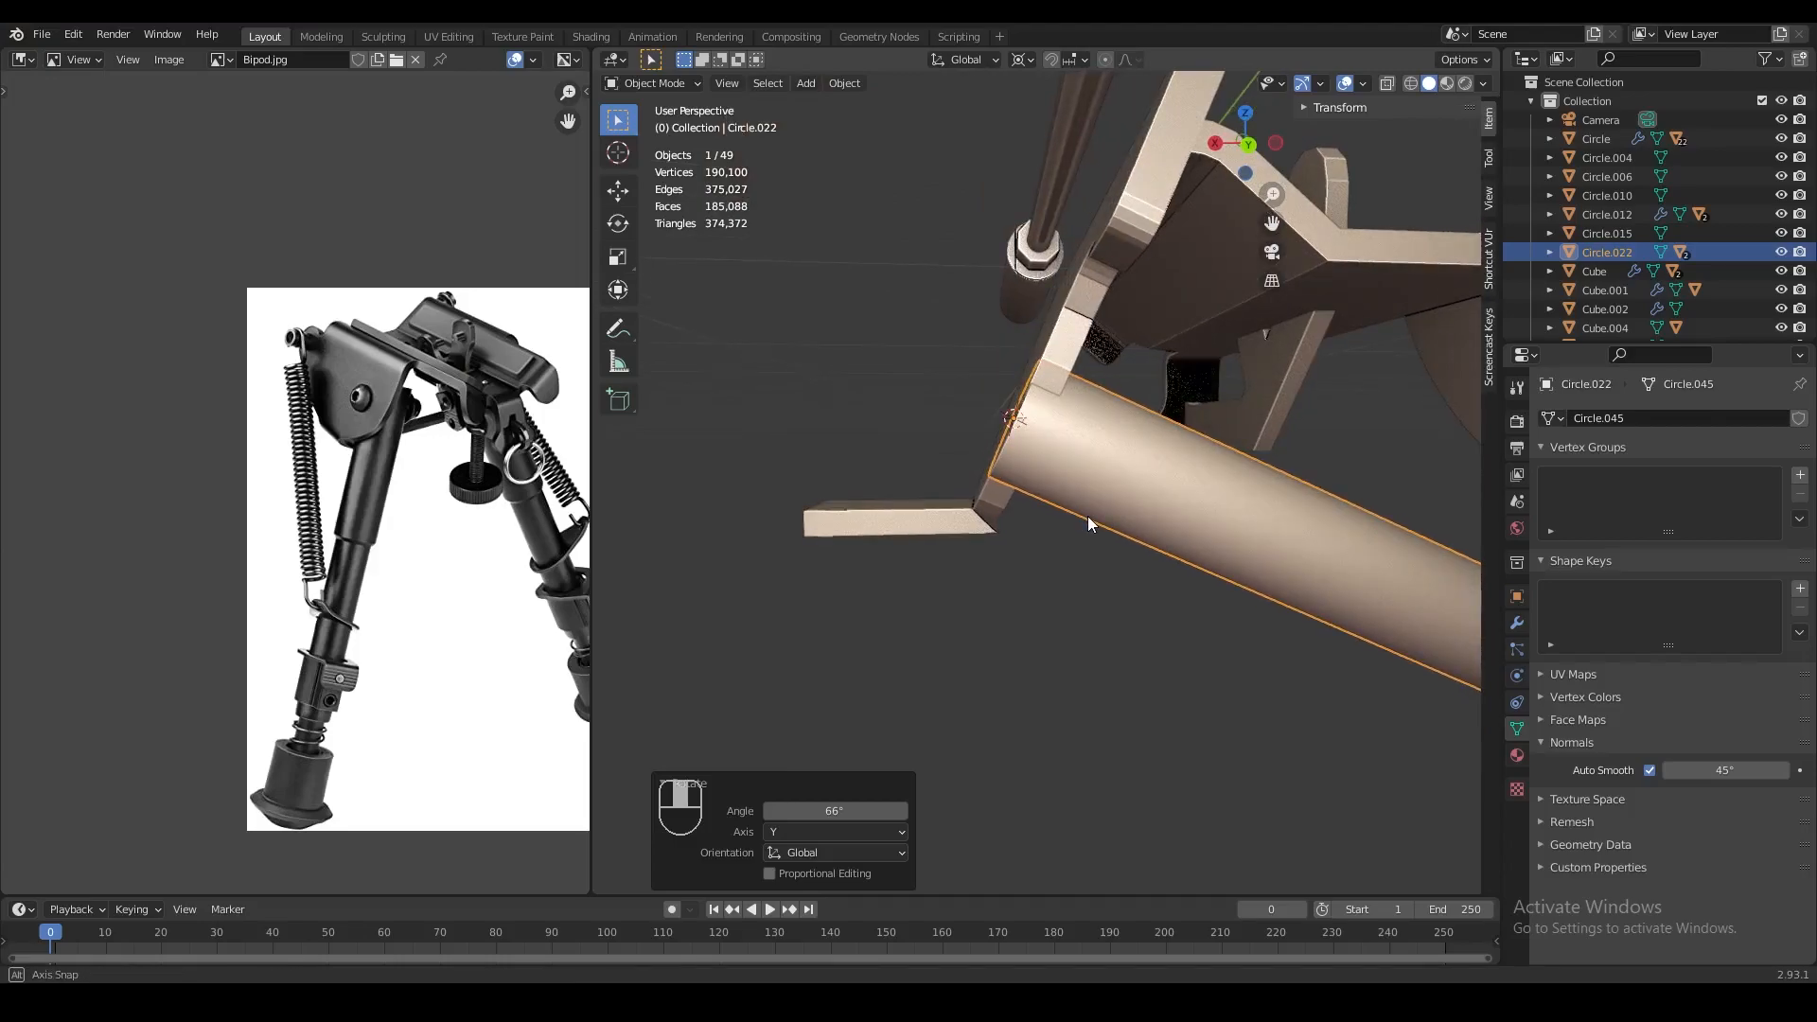
{"action": "middle_click_drag", "start_coordinate": [1089, 523], "coordinate": [1056, 563]}
{"action": "key", "text": "ctrl+z"}
Recheck the flap's edge angle and rotate the bipod leg 66.9° about the global Y axis
{"action": "key", "text": "Tab"}
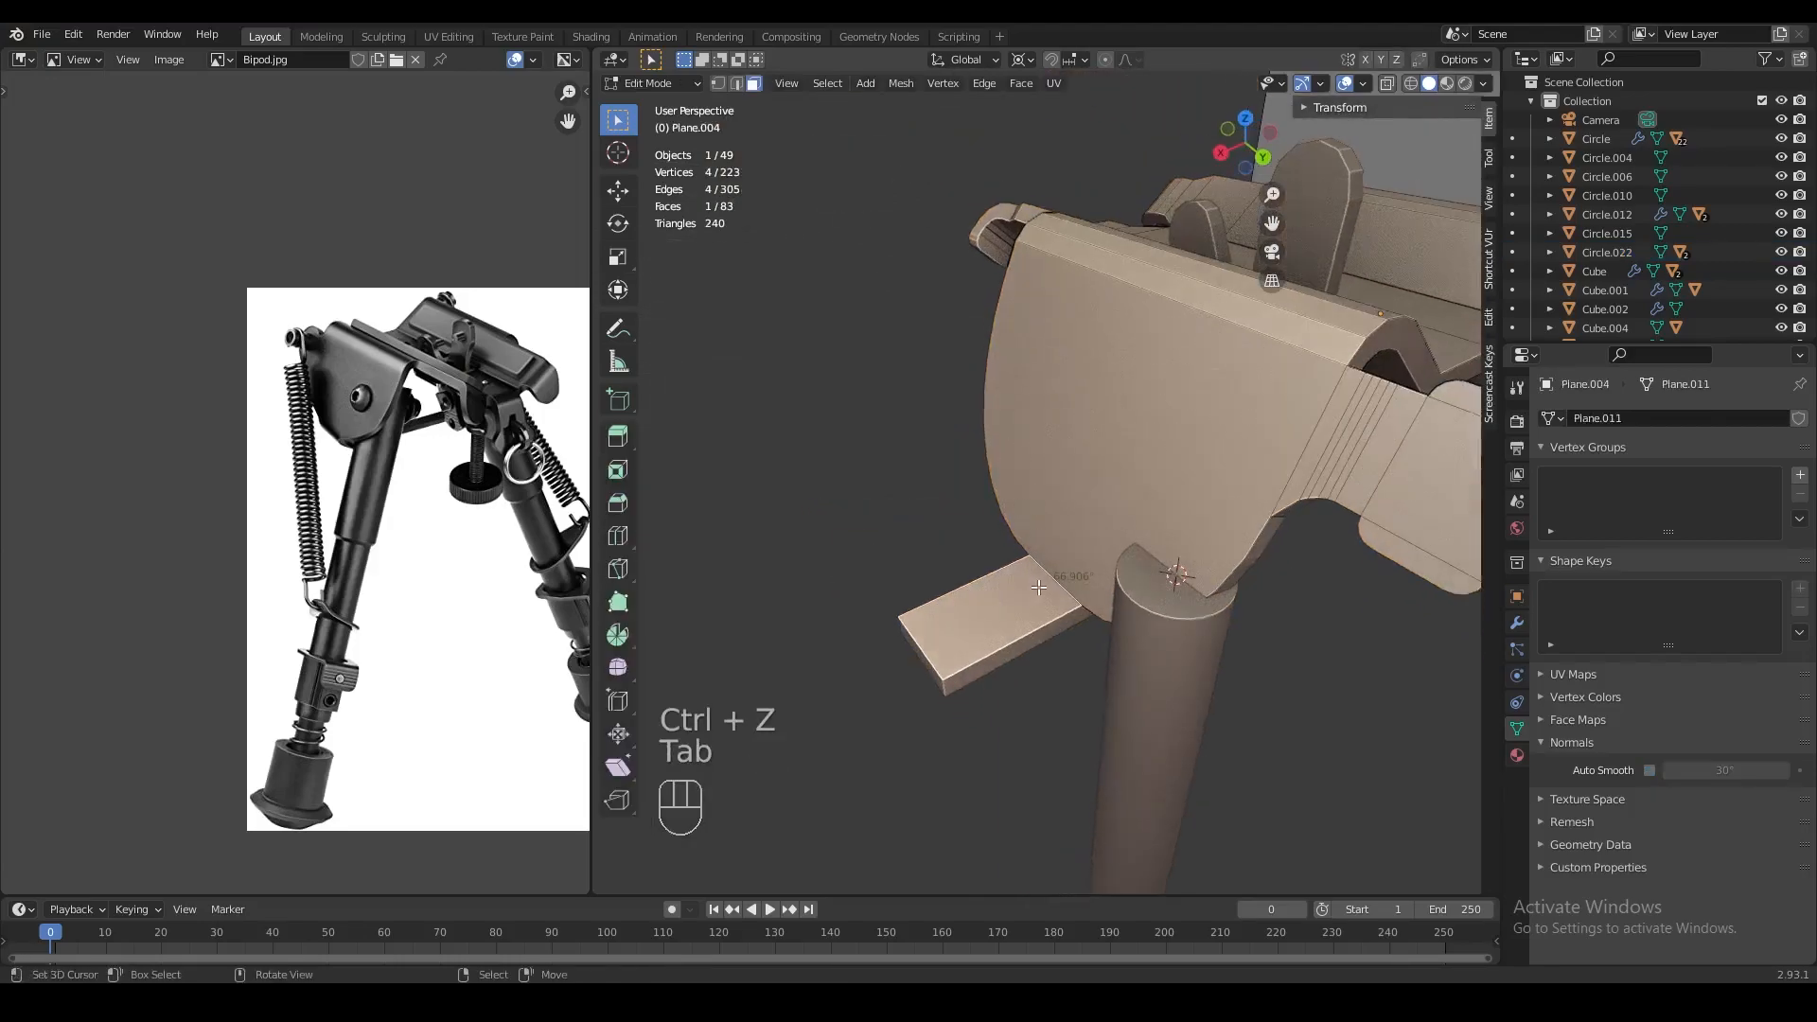
{"action": "key", "text": "Tab"}
{"action": "right_click", "coordinate": [1176, 650]}
{"action": "middle_click_drag", "start_coordinate": [1176, 649], "coordinate": [1136, 604]}
{"action": "key", "text": "Tab"}
{"action": "key", "text": "Tab"}
{"action": "type", "text": "r"}
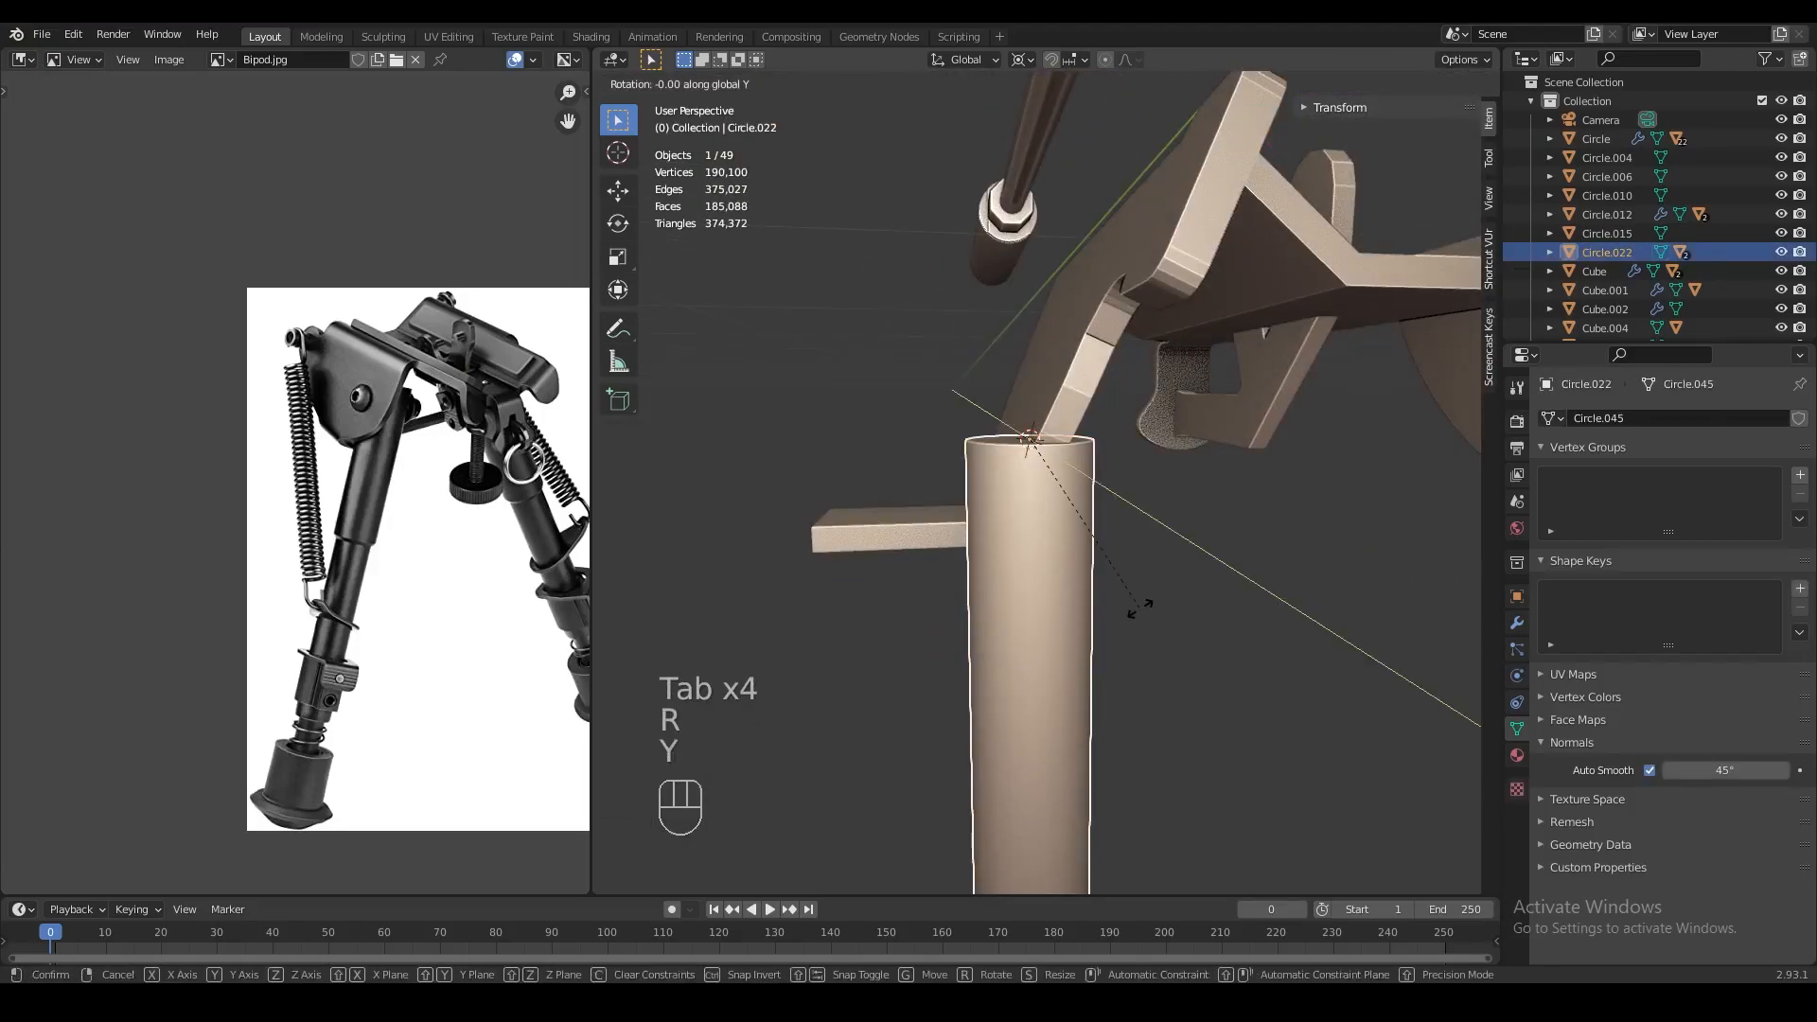
{"action": "type", "text": "66"}
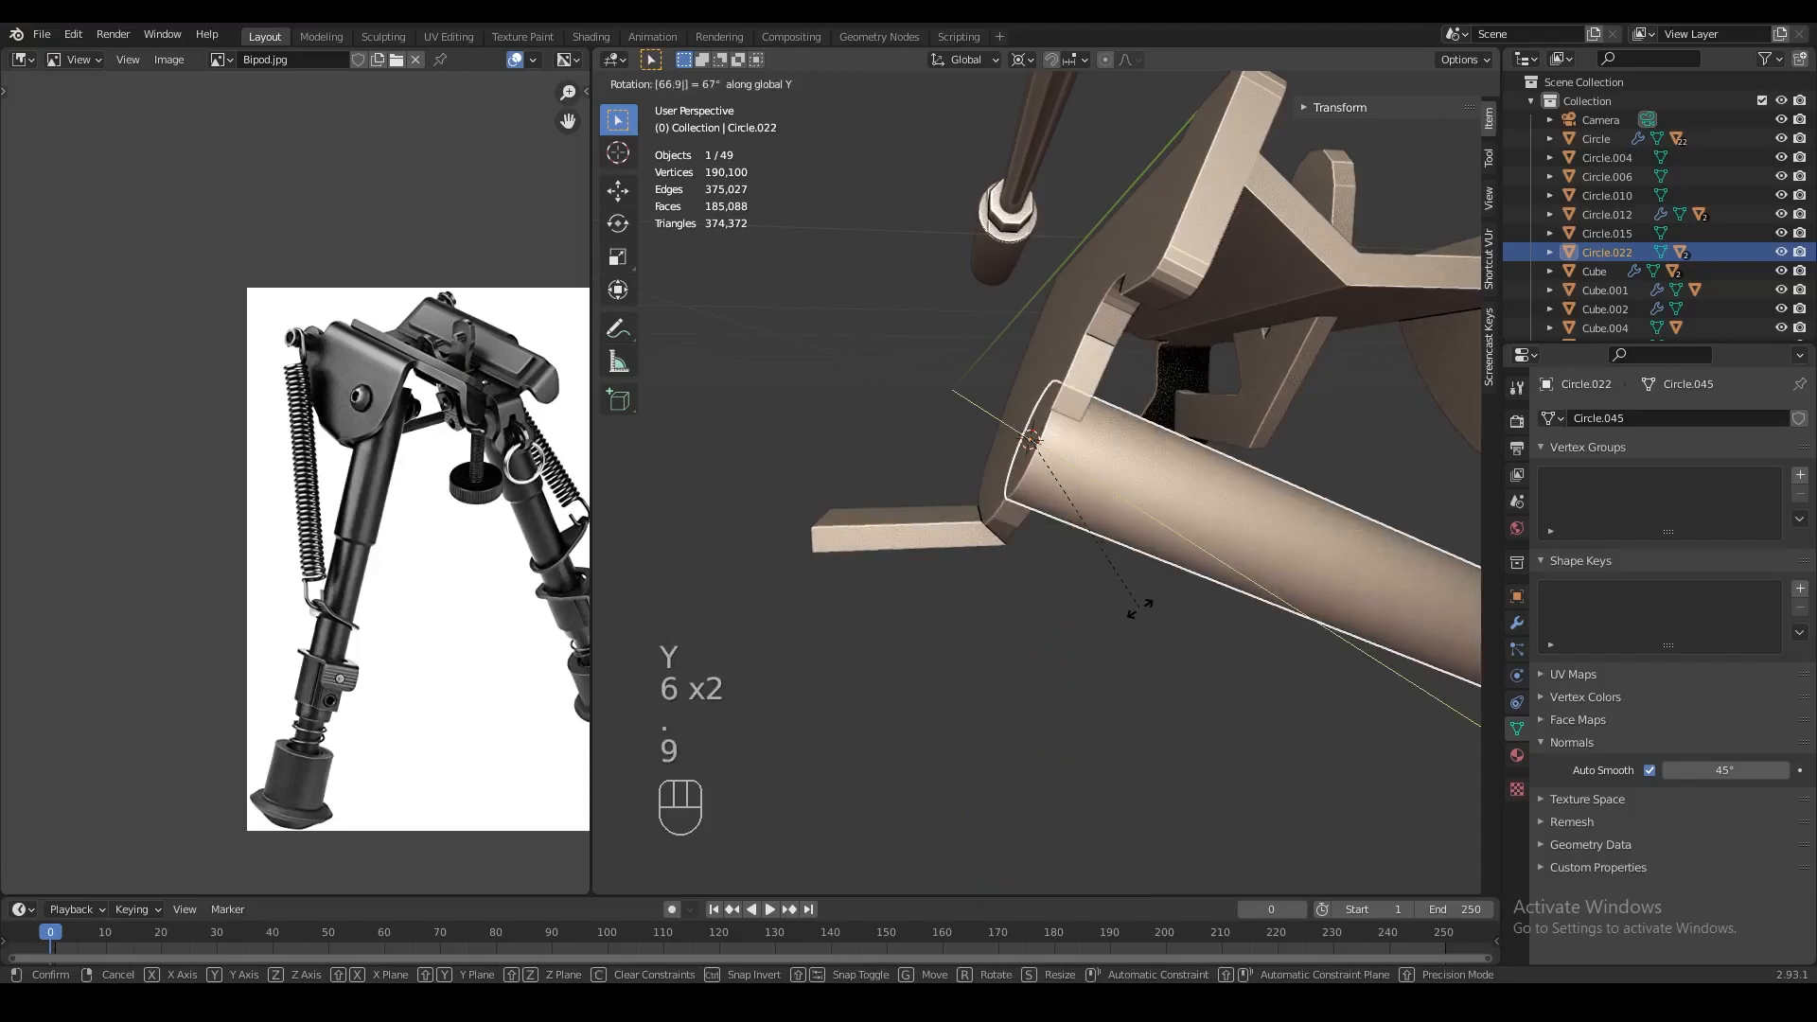
{"action": "key", "text": "Return"}
Rotate the bipod leg a further -90° about the global Y axis to align it with the side plate
{"action": "type", "text": "rx"}
{"action": "type", "text": "-90"}
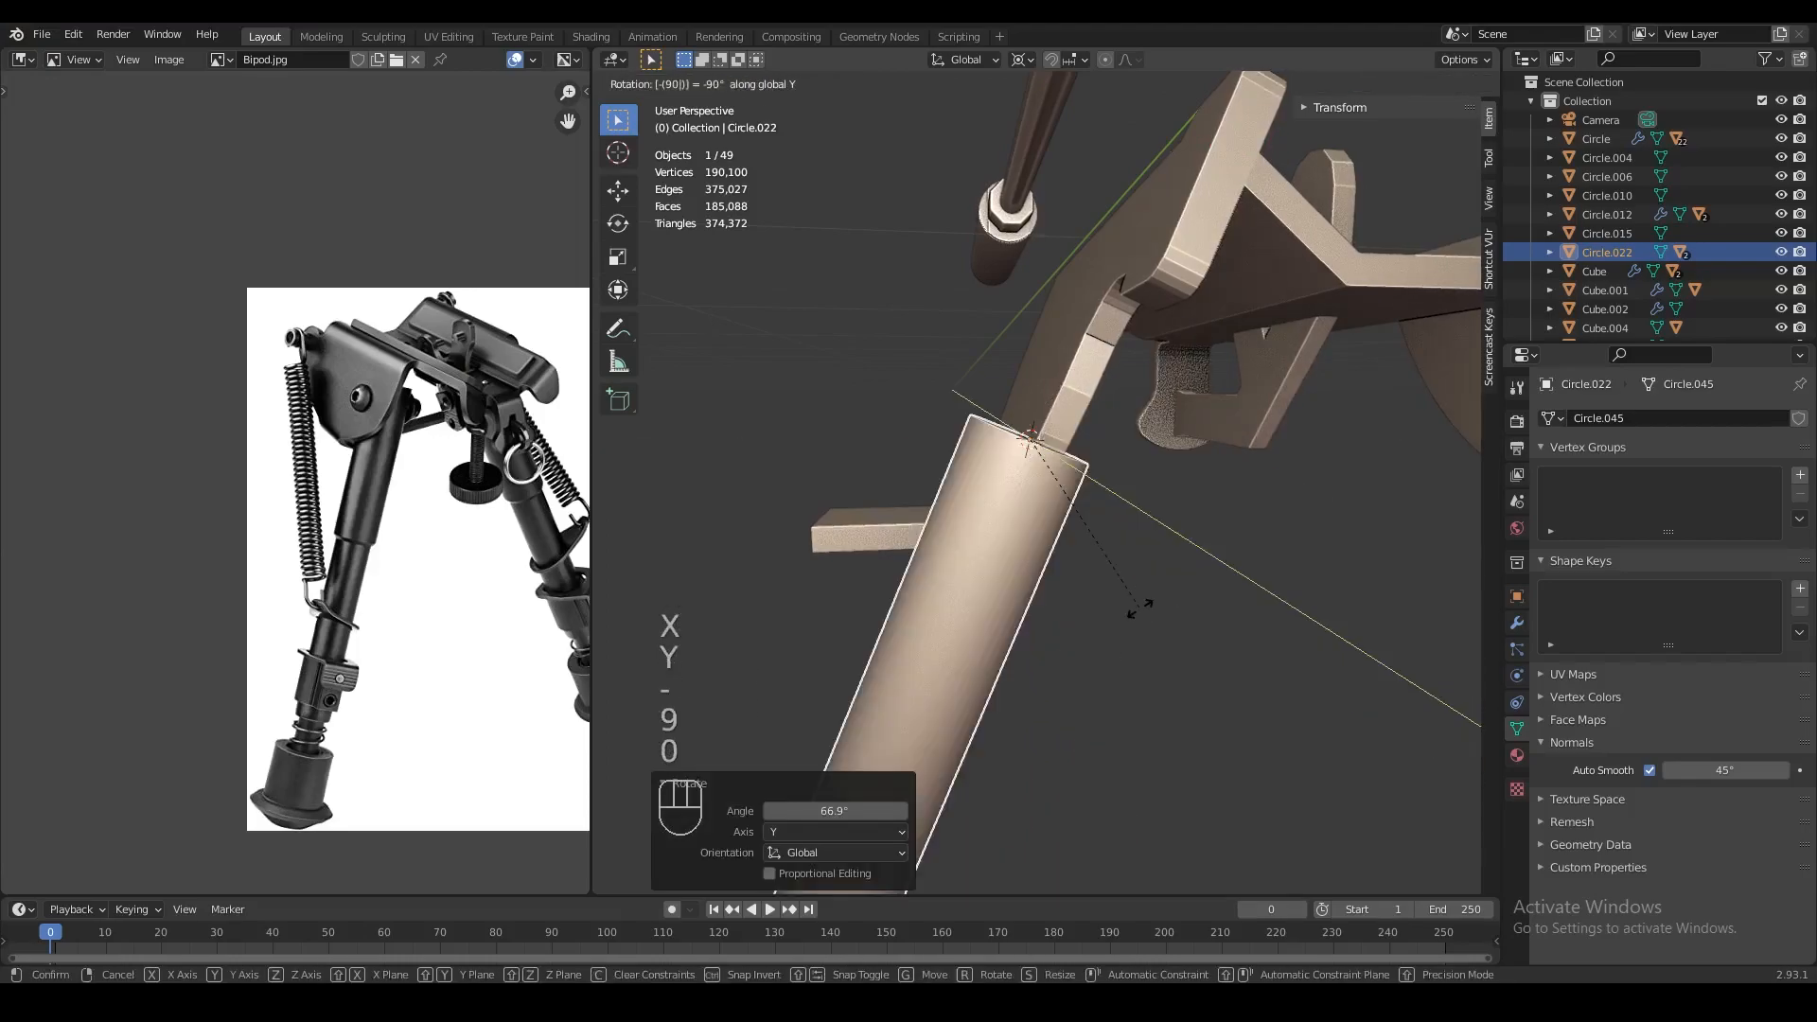
{"action": "key", "text": "Return"}
Move the bipod leg about -0.032 m along its local X axis, towards the inside of the side plate
{"action": "middle_click_drag", "start_coordinate": [1140, 612], "coordinate": [1063, 565]}
{"action": "scroll", "coordinate": [1058, 559], "scroll_direction": "up", "scroll_amount": 2}
{"action": "key", "text": "g"}
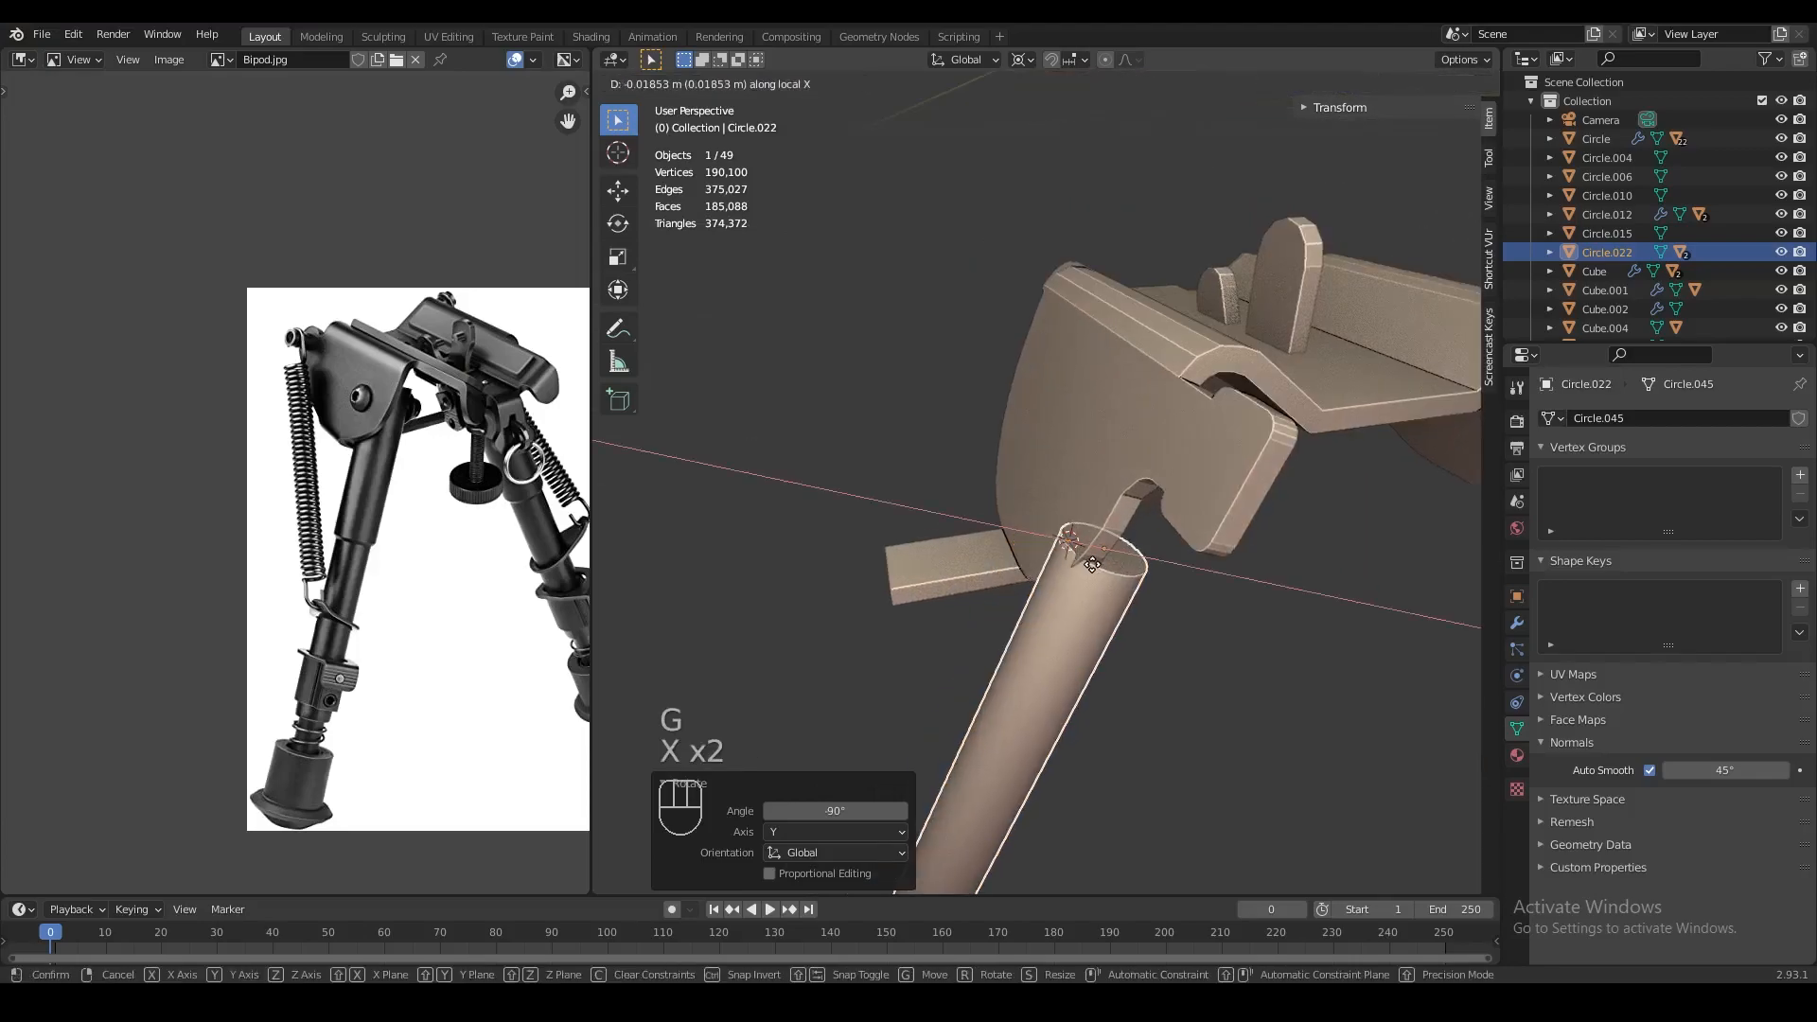
{"action": "left_click", "coordinate": [1115, 571]}
{"action": "middle_click_drag", "start_coordinate": [1115, 571], "coordinate": [1126, 604]}
Reposition the leg's upper end behind the side plate, moving it perpendicular to local X and along local Z
{"action": "key", "text": "g"}
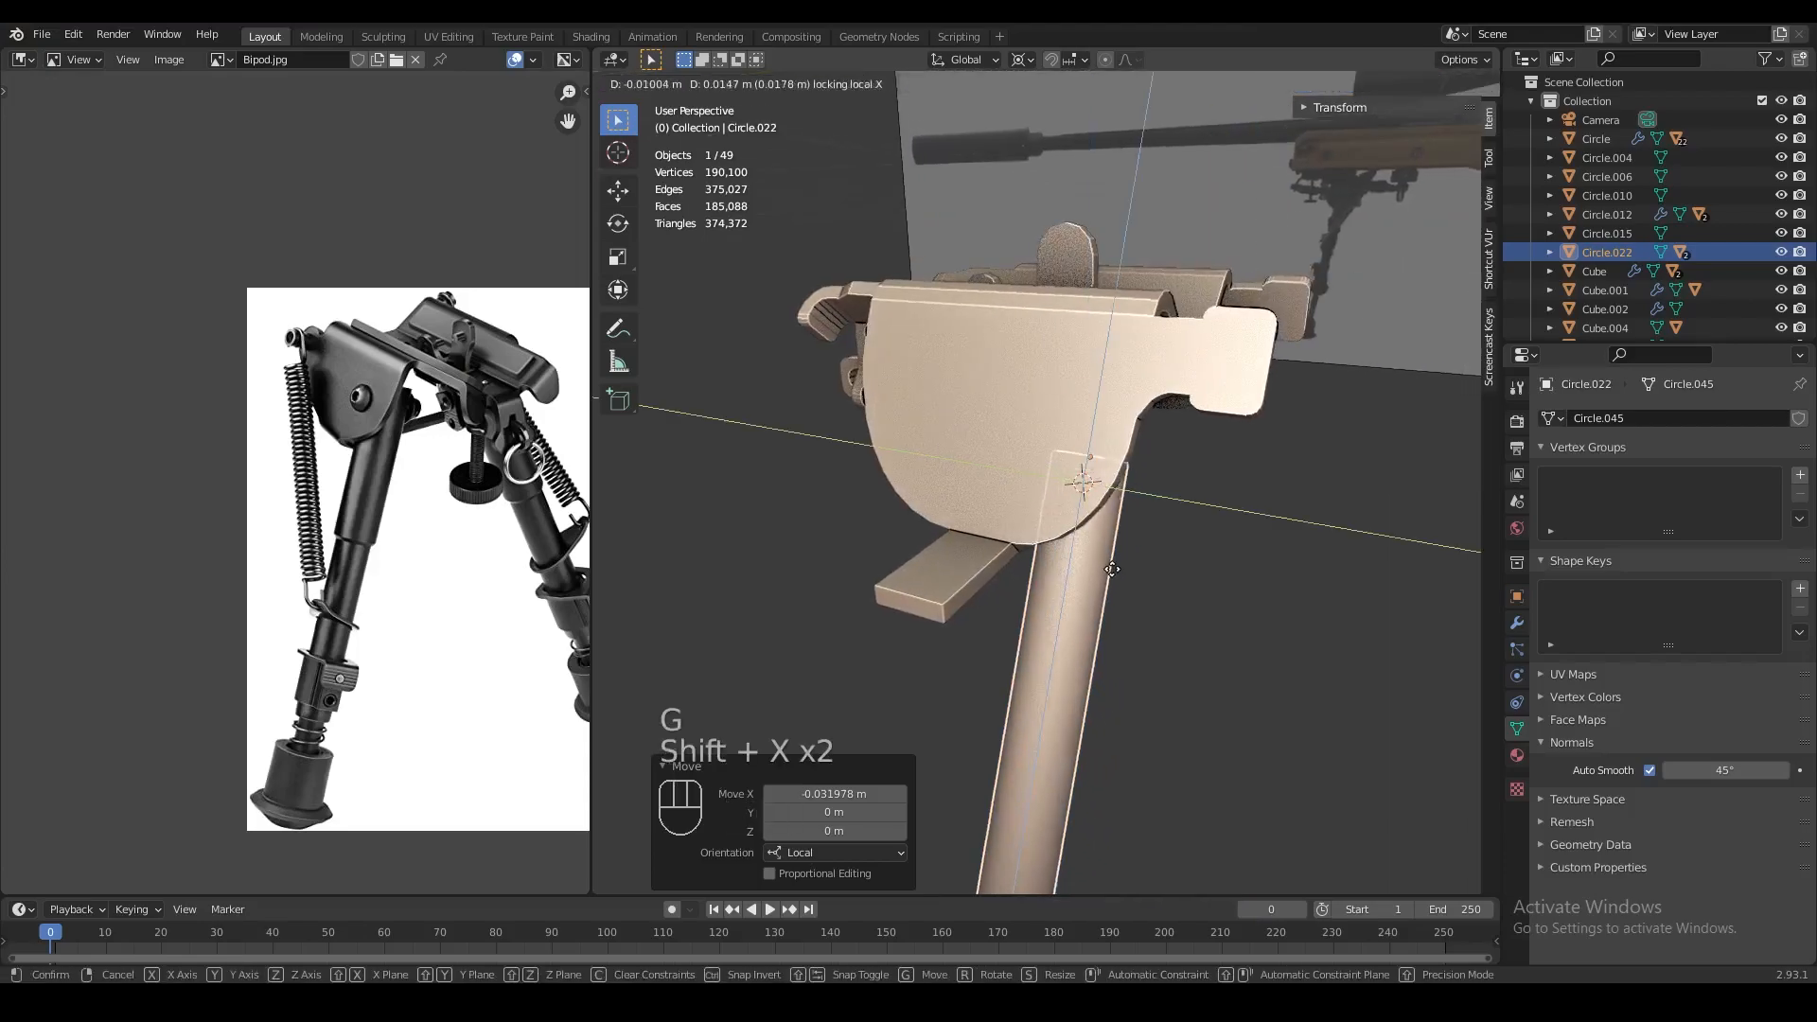
{"action": "left_click", "coordinate": [1107, 535]}
{"action": "middle_click_drag", "start_coordinate": [1107, 535], "coordinate": [985, 589]}
{"action": "key", "text": "g"}
{"action": "key", "text": "z"}
{"action": "key", "text": "z"}
{"action": "left_click", "coordinate": [1037, 521]}
{"action": "scroll", "coordinate": [1195, 617], "scroll_direction": "down", "scroll_amount": 5}
{"action": "key", "text": "a"}
{"action": "key", "text": "a"}
{"action": "scroll", "coordinate": [1156, 634], "scroll_direction": "down", "scroll_amount": 1}
{"action": "scroll", "coordinate": [985, 589], "scroll_direction": "up", "scroll_amount": 4}
Delete the reference flap from the bracket's side plate and merge the bracket mesh by distance
{"action": "right_click", "coordinate": [970, 537]}
{"action": "key", "text": "Tab"}
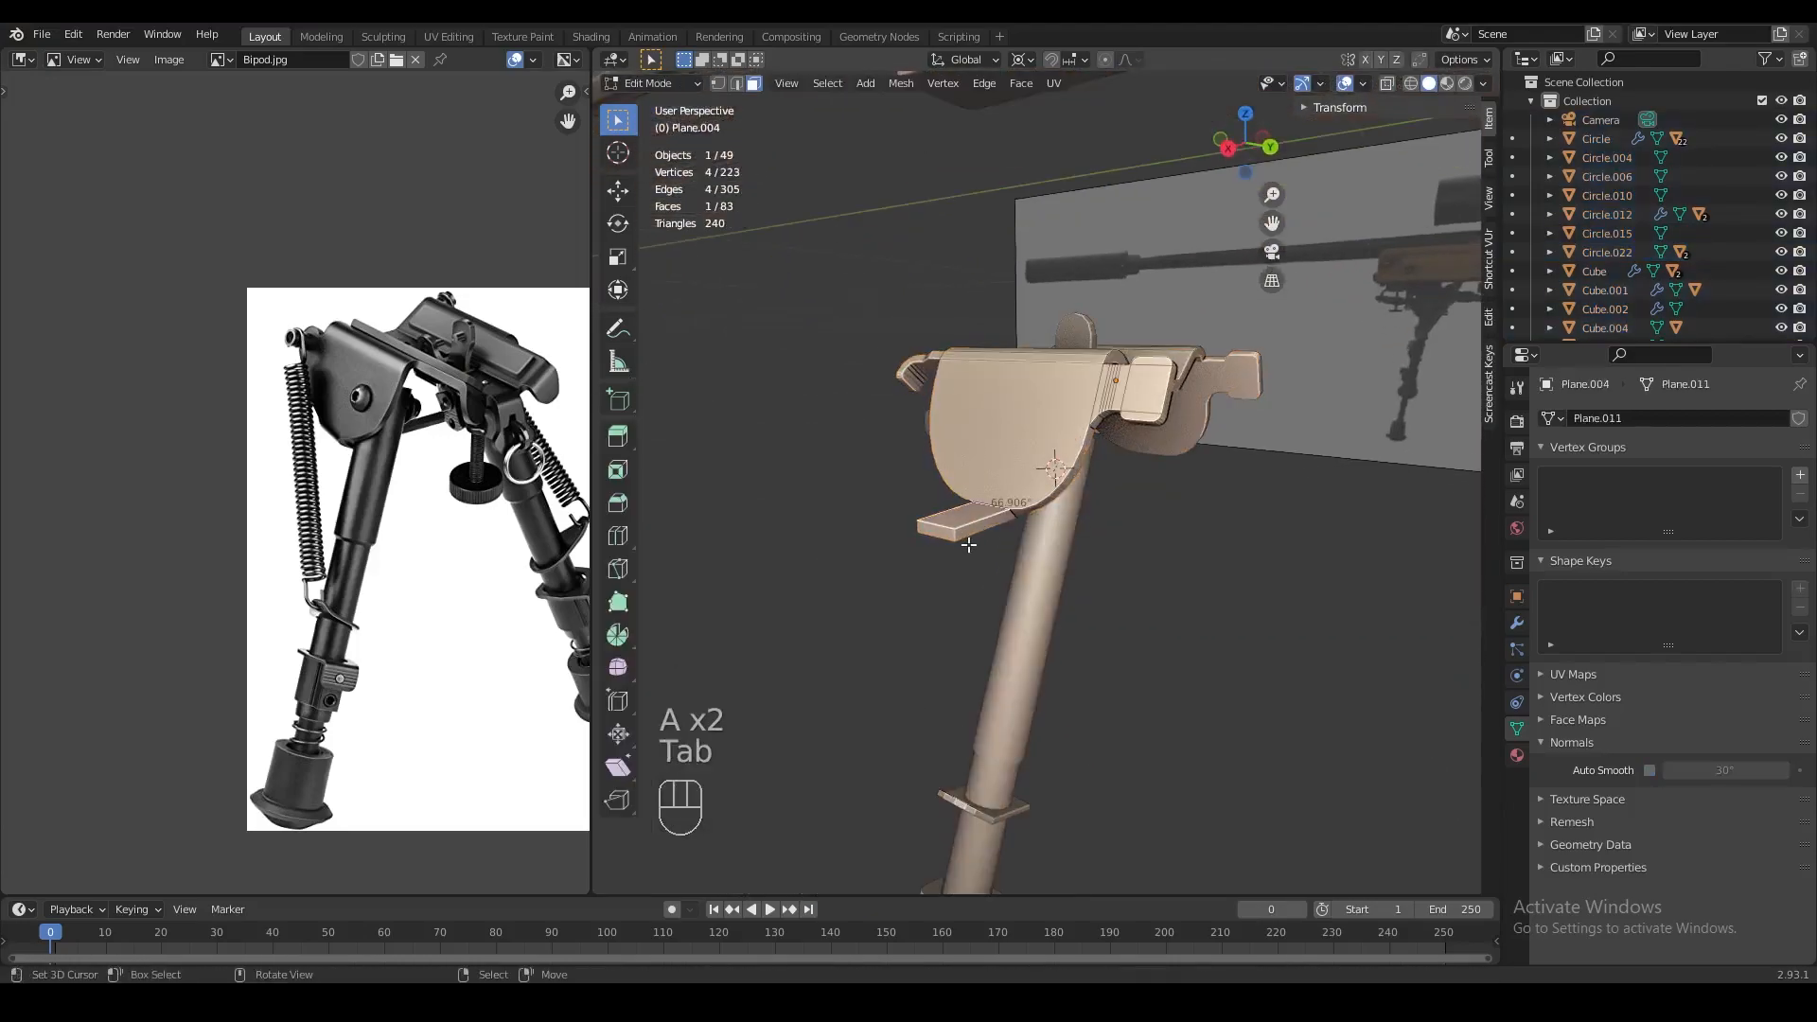
{"action": "right_click", "coordinate": [920, 522], "text": "shift"}
{"action": "key", "text": "x"}
{"action": "left_click", "coordinate": [1012, 452]}
{"action": "key", "text": "a"}
{"action": "key", "text": "shift+w"}
{"action": "key", "text": "Tab"}
{"action": "middle_click_drag", "start_coordinate": [1024, 487], "coordinate": [1132, 600]}
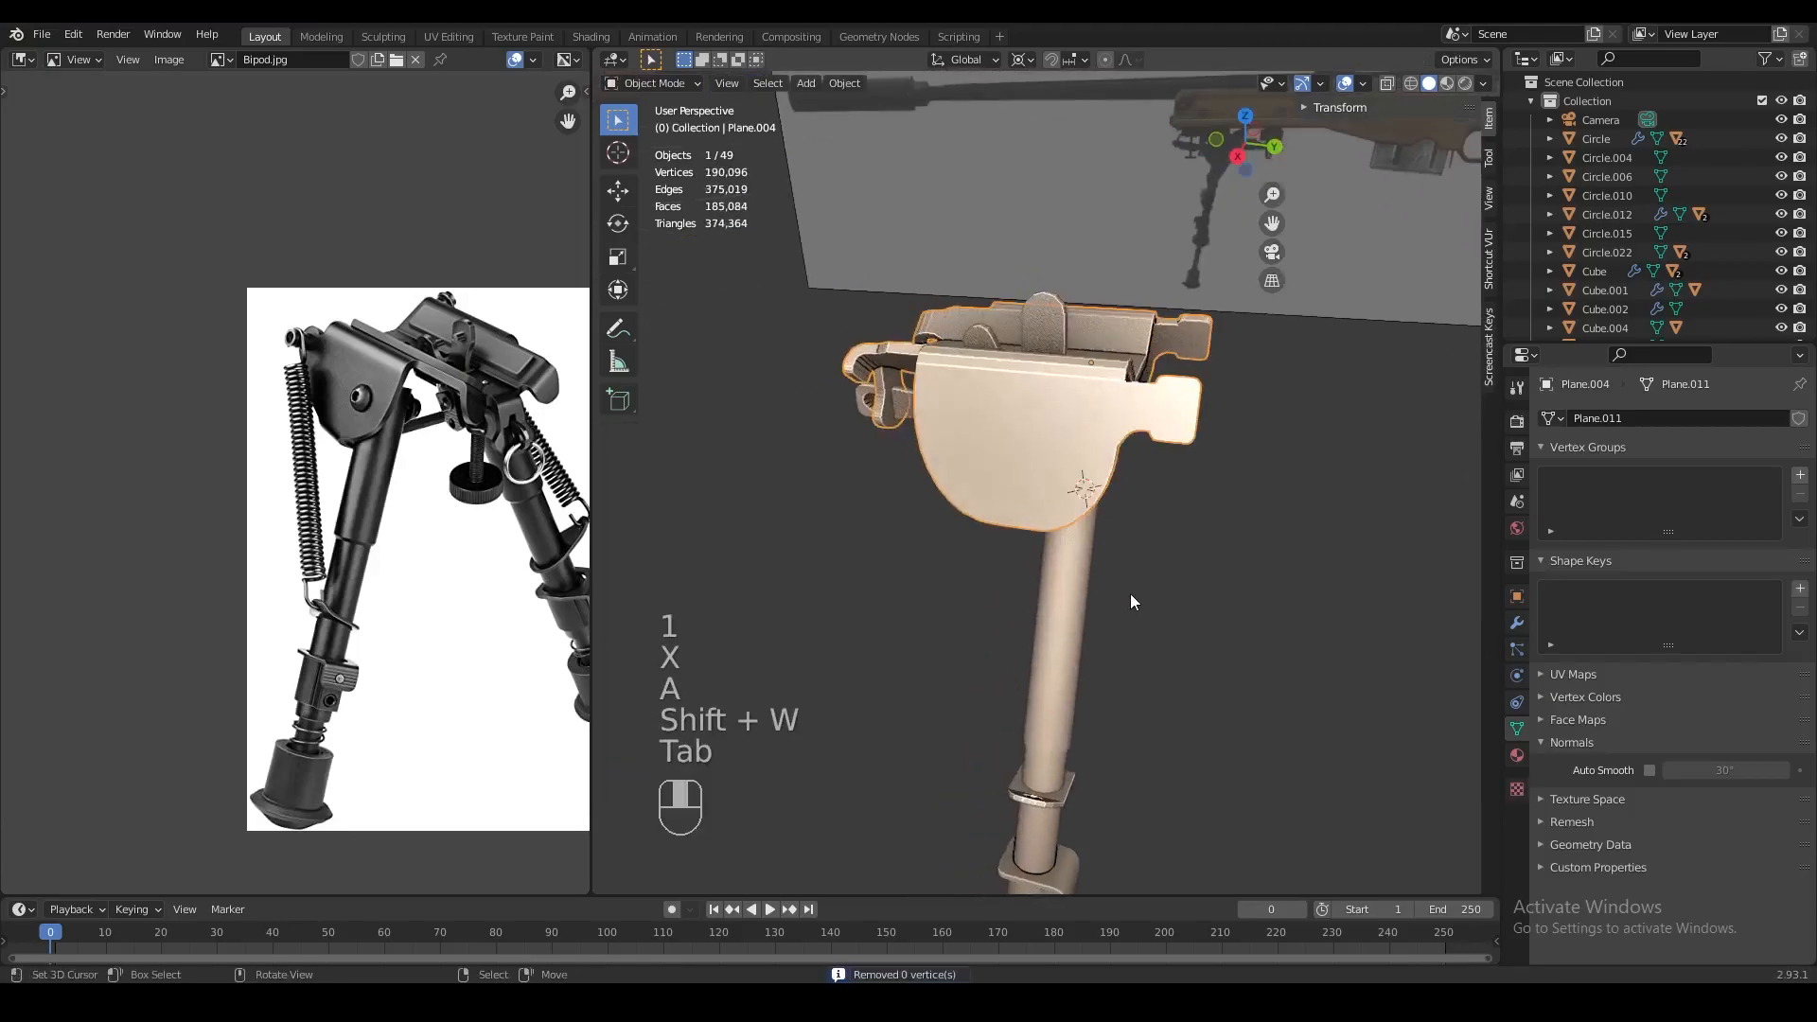
Turn off the edge angle overlay for the bracket's mesh and save the file
{"action": "scroll", "coordinate": [1132, 600], "scroll_direction": "up", "scroll_amount": 2}
{"action": "key", "text": "Tab"}
{"action": "left_click", "coordinate": [1365, 86]}
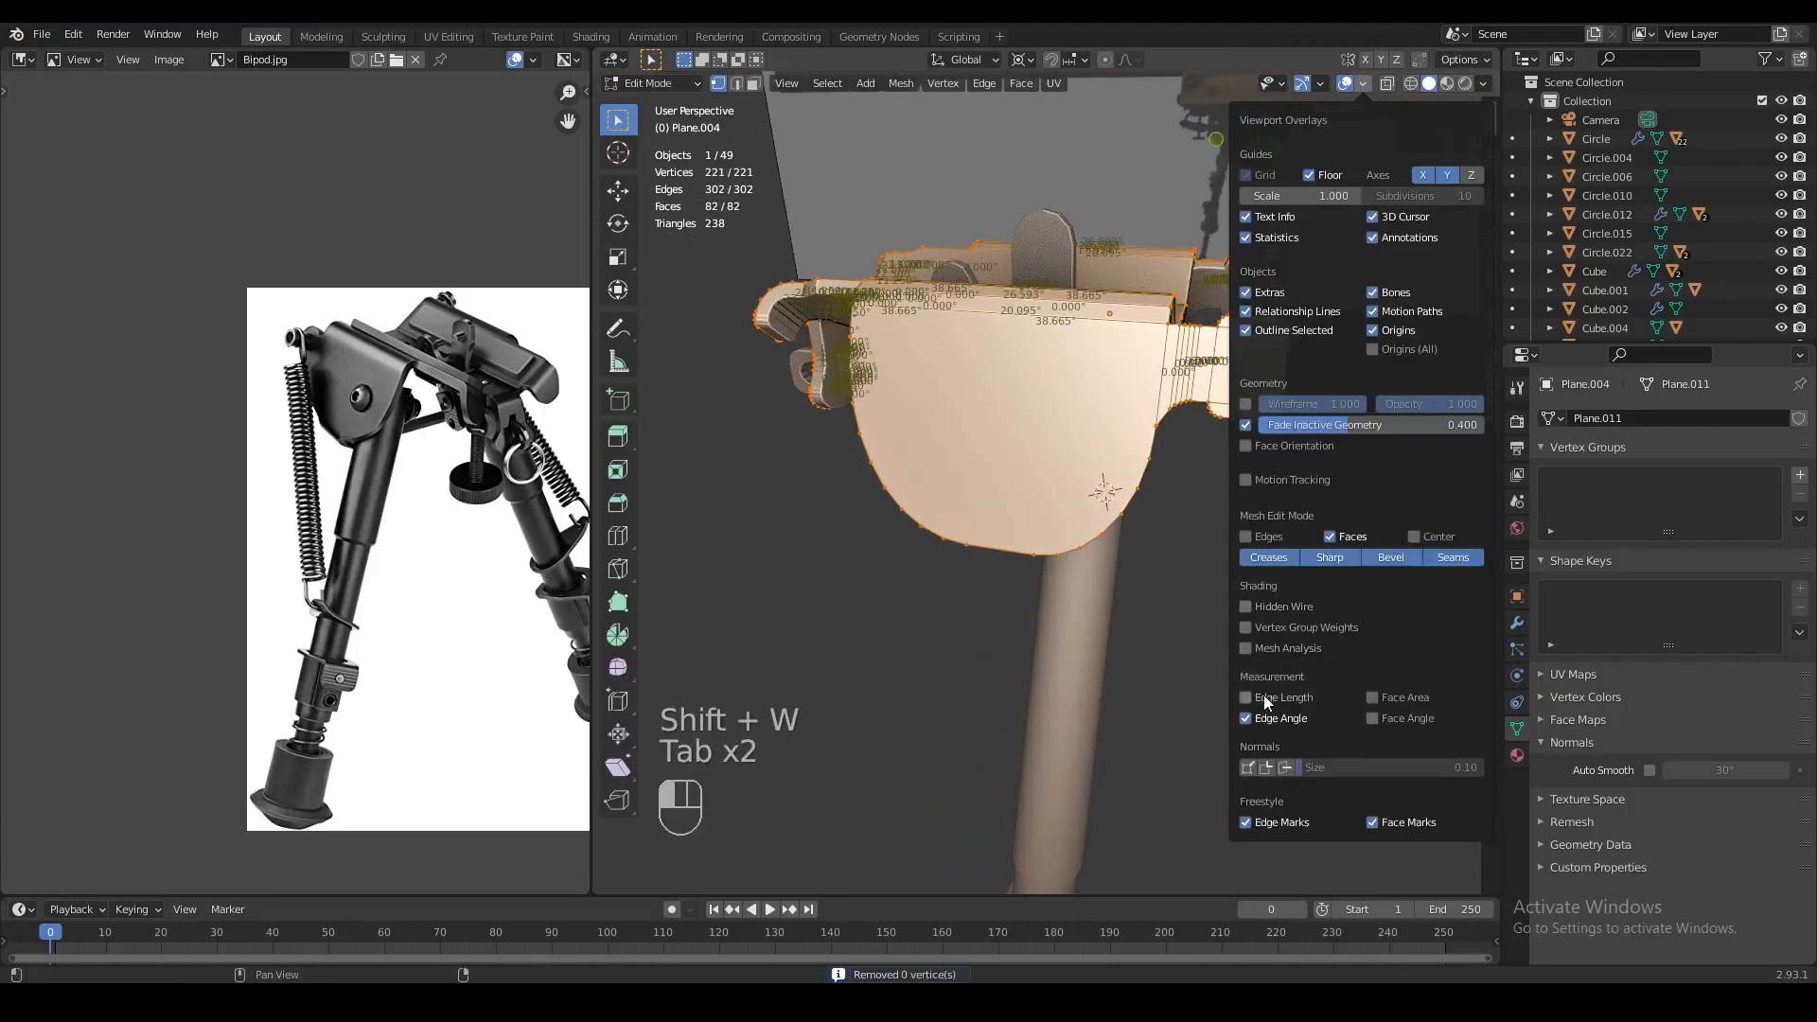
{"action": "key", "text": "ctrl+s"}
{"action": "key", "text": "Tab"}
{"action": "key", "text": "a"}
{"action": "key", "text": "a"}
Duplicate an existing cross-head screw and snap the copy to the 3D cursor on the bipod bracket's side plate
{"action": "middle_click_drag", "start_coordinate": [1042, 530], "coordinate": [1212, 516]}
{"action": "right_click", "coordinate": [1150, 370]}
{"action": "key", "text": "Tab"}
{"action": "middle_click_drag", "start_coordinate": [1150, 369], "coordinate": [1089, 520]}
{"action": "key", "text": "3"}
{"action": "key", "text": "Tab"}
{"action": "scroll", "coordinate": [1184, 389], "scroll_direction": "down", "scroll_amount": 9}
{"action": "scroll", "coordinate": [1185, 382], "scroll_direction": "up", "scroll_amount": 3}
{"action": "scroll", "coordinate": [1089, 521], "scroll_direction": "up", "scroll_amount": 2}
{"action": "middle_click_drag", "start_coordinate": [1168, 466], "coordinate": [1128, 446]}
{"action": "key", "text": "shift+d"}
{"action": "right_click", "coordinate": [903, 585]}
{"action": "key", "text": "shift+s"}
{"action": "left_click", "coordinate": [925, 484]}
{"action": "key", "text": "KP_Decimal"}
{"action": "scroll", "coordinate": [1127, 446], "scroll_direction": "down", "scroll_amount": 6}
Set the copied screw head's rotation to 0° on the X, Y and Z axes
{"action": "key", "text": "Tab"}
{"action": "key", "text": "r"}
{"action": "key", "text": "y"}
{"action": "key", "text": "Tab"}
{"action": "key", "text": "n"}
{"action": "key", "text": "n"}
{"action": "key", "text": "Tab"}
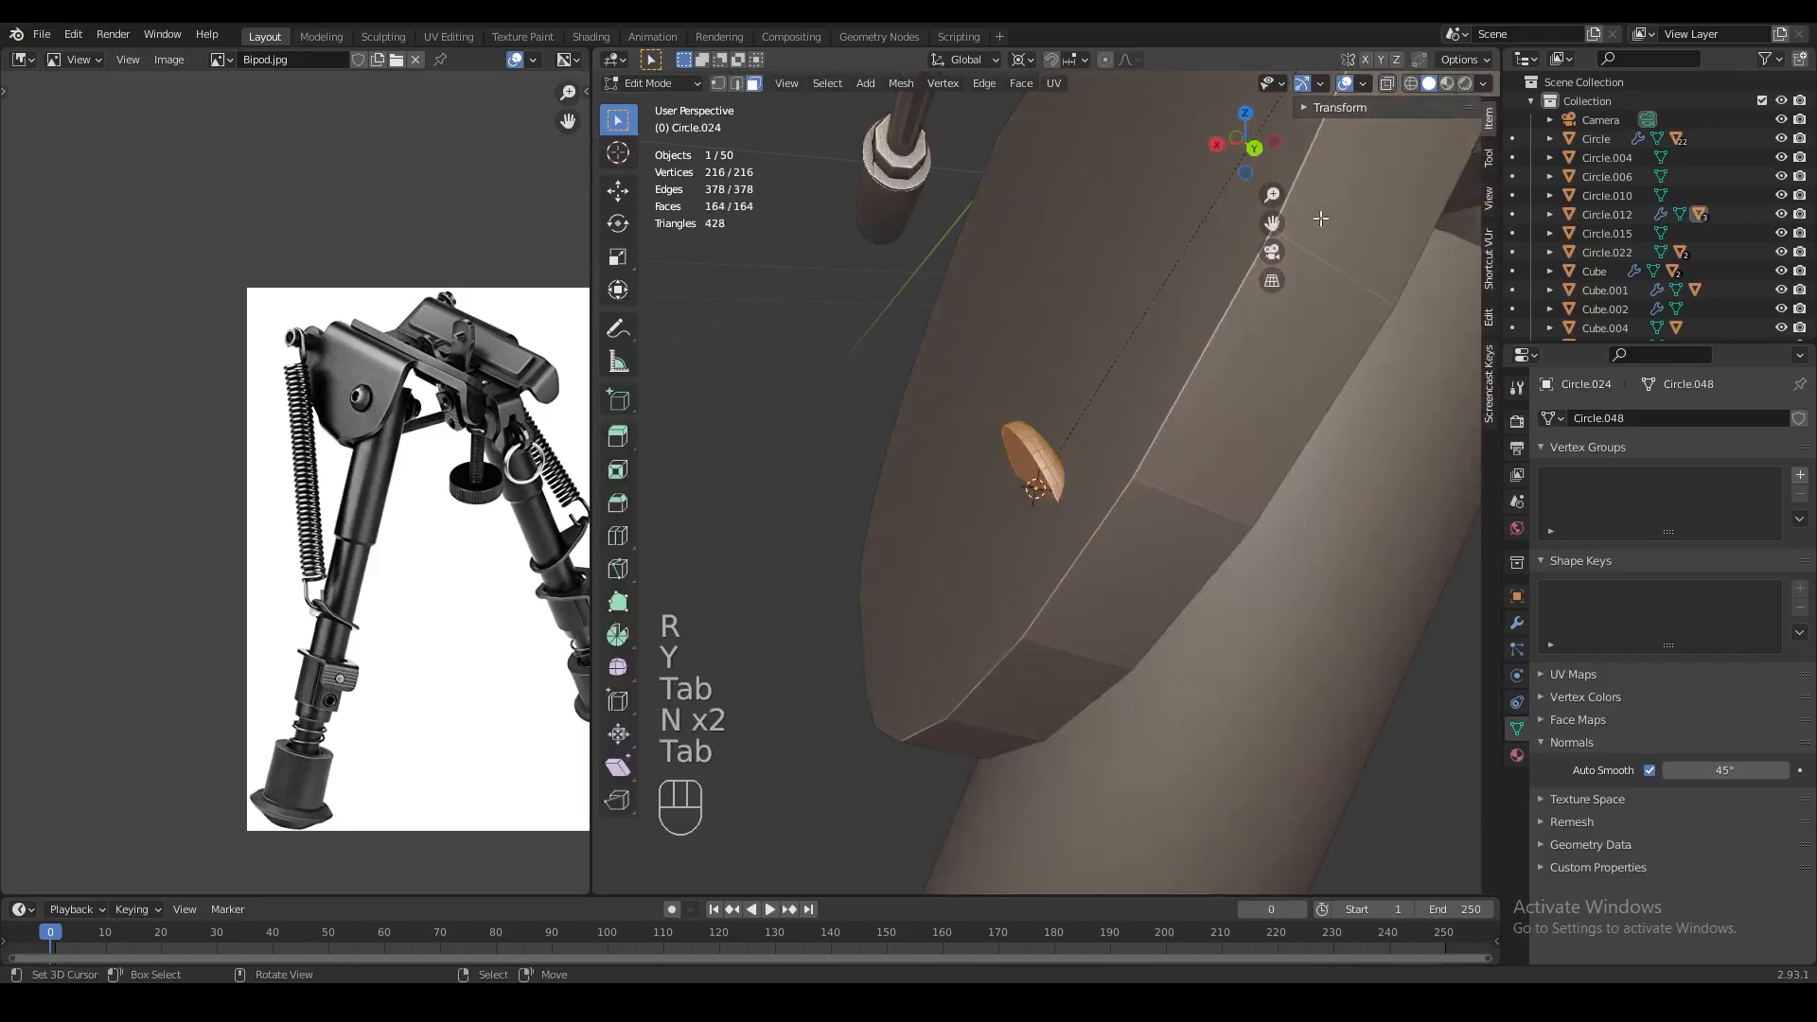
{"action": "key", "text": "Tab"}
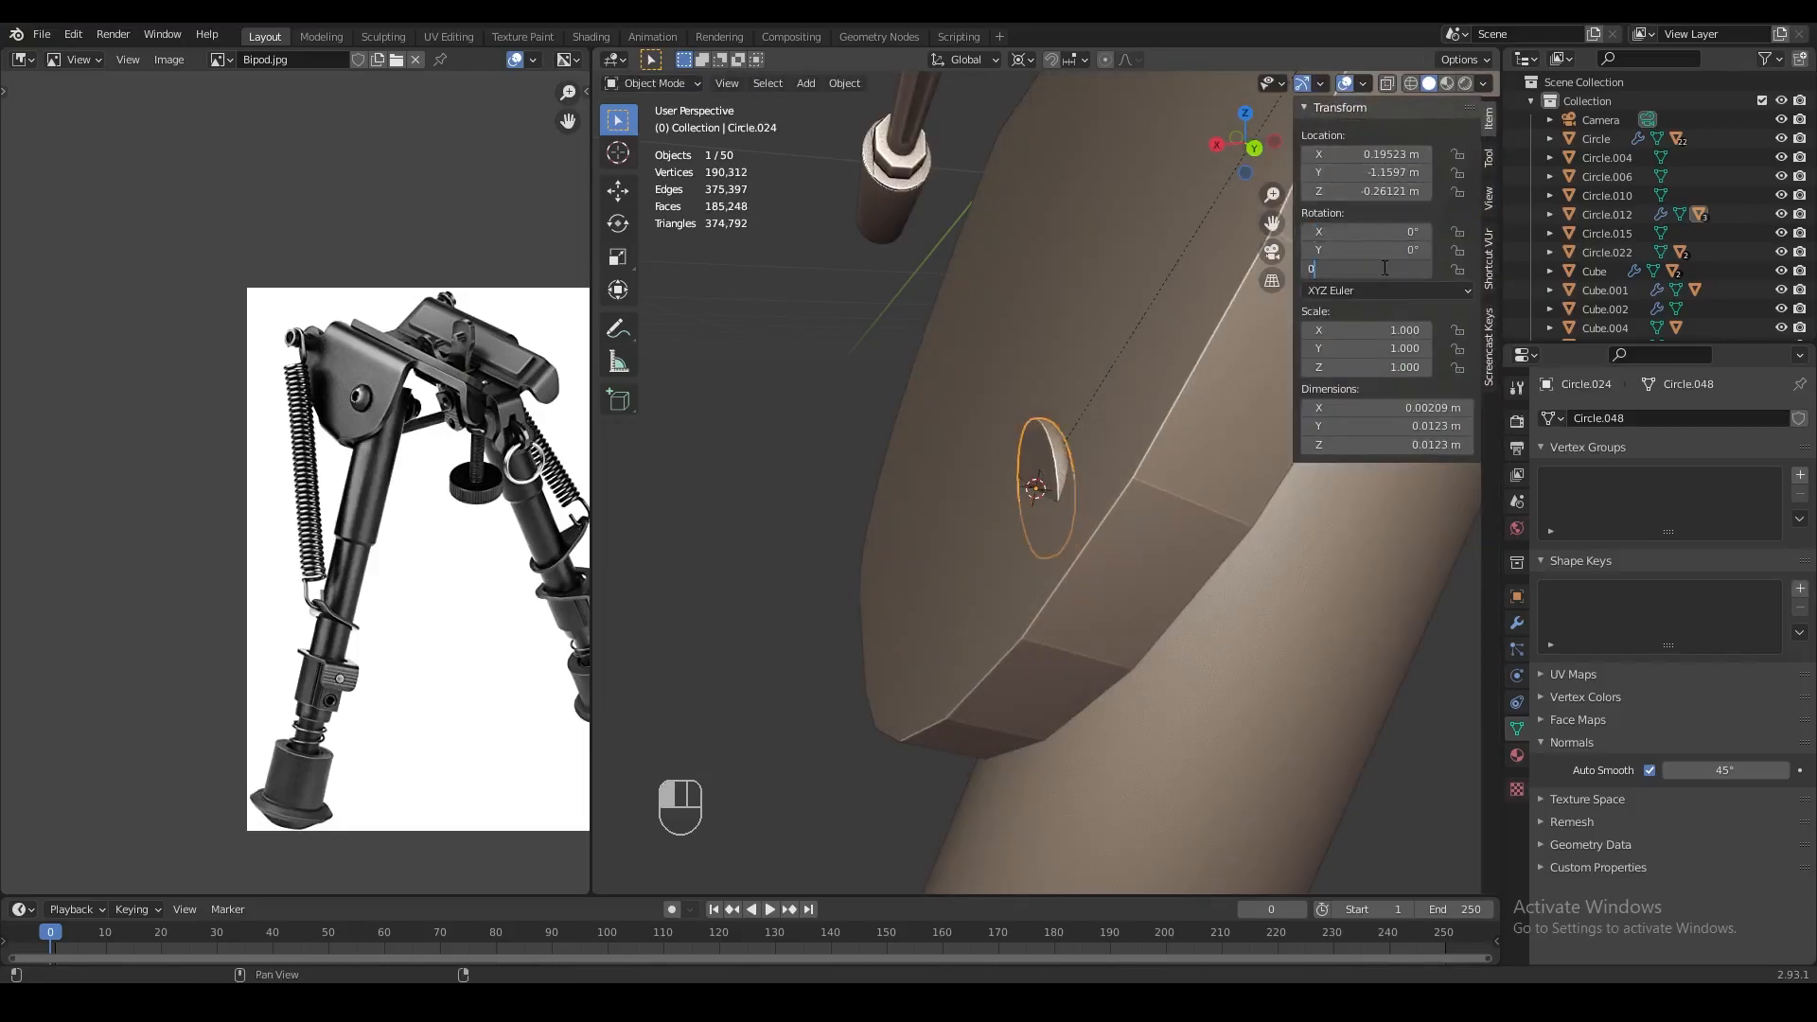
Rotate the screw head 90° and a further 66.9° about the global Y axis to match the side plate
{"action": "middle_click_drag", "start_coordinate": [1115, 408], "coordinate": [1101, 432]}
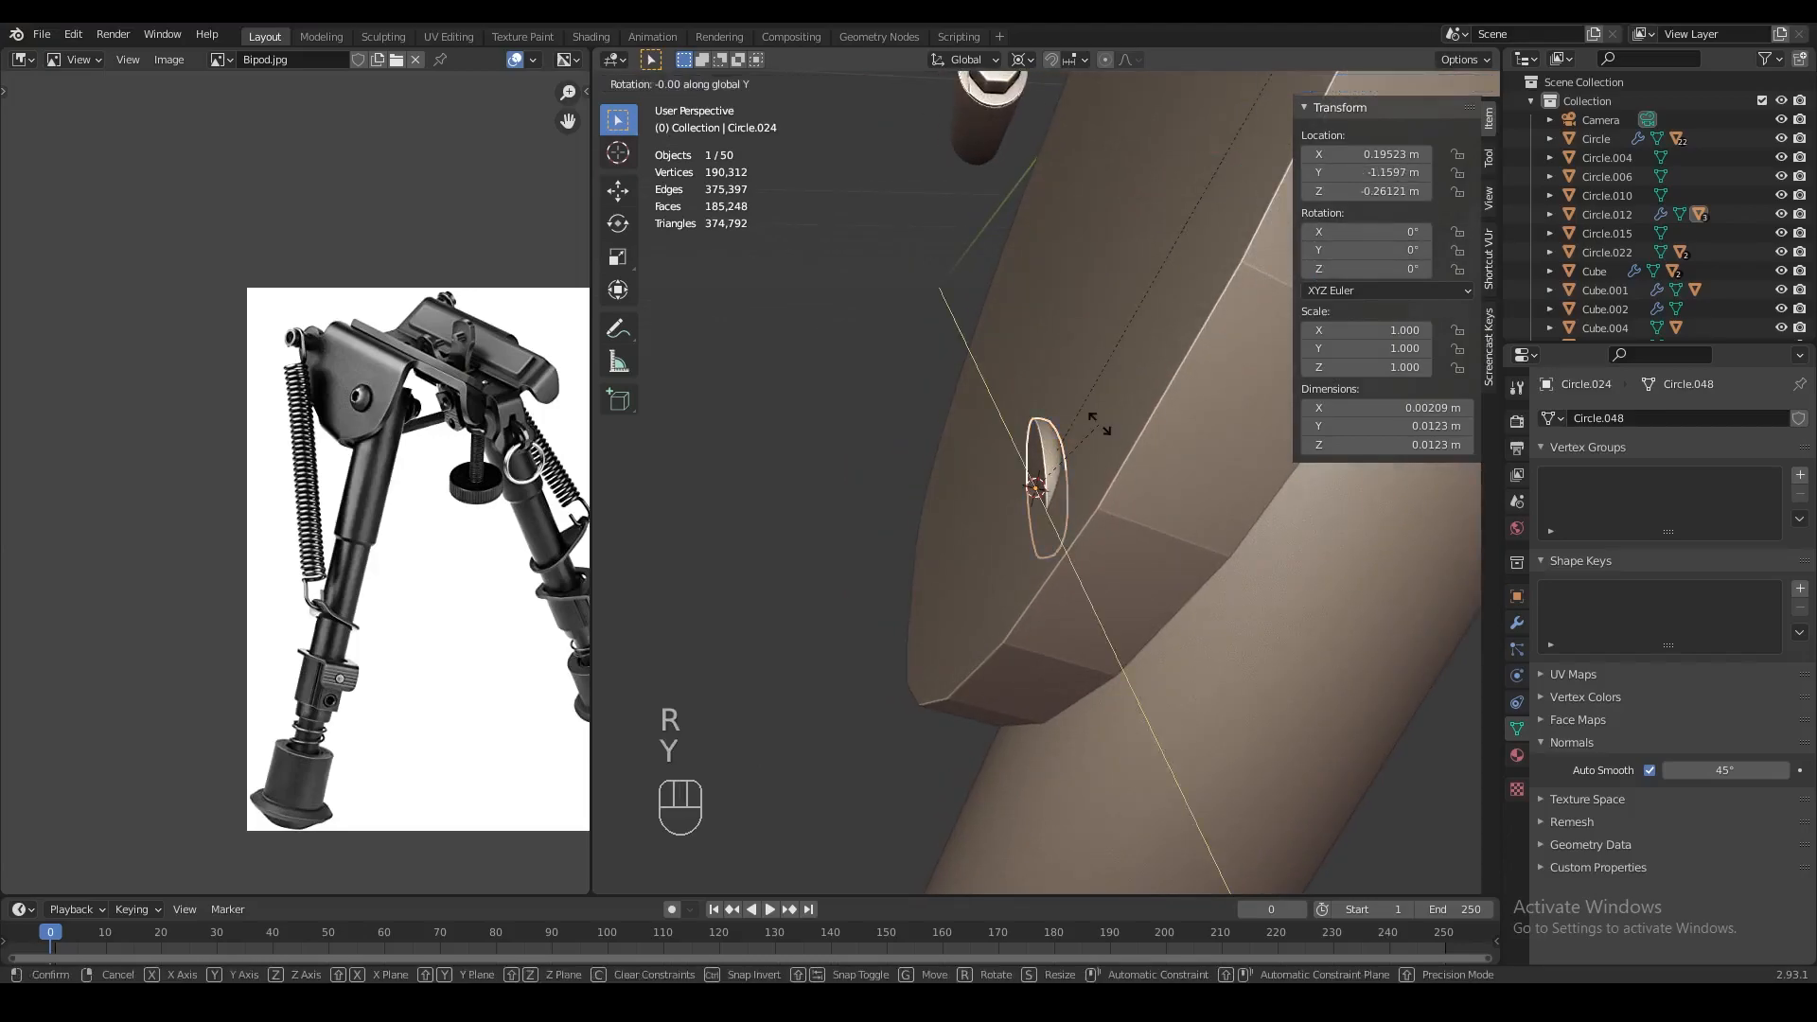
{"action": "key", "text": "Return"}
{"action": "key", "text": "ctrl+z"}
{"action": "key", "text": "r"}
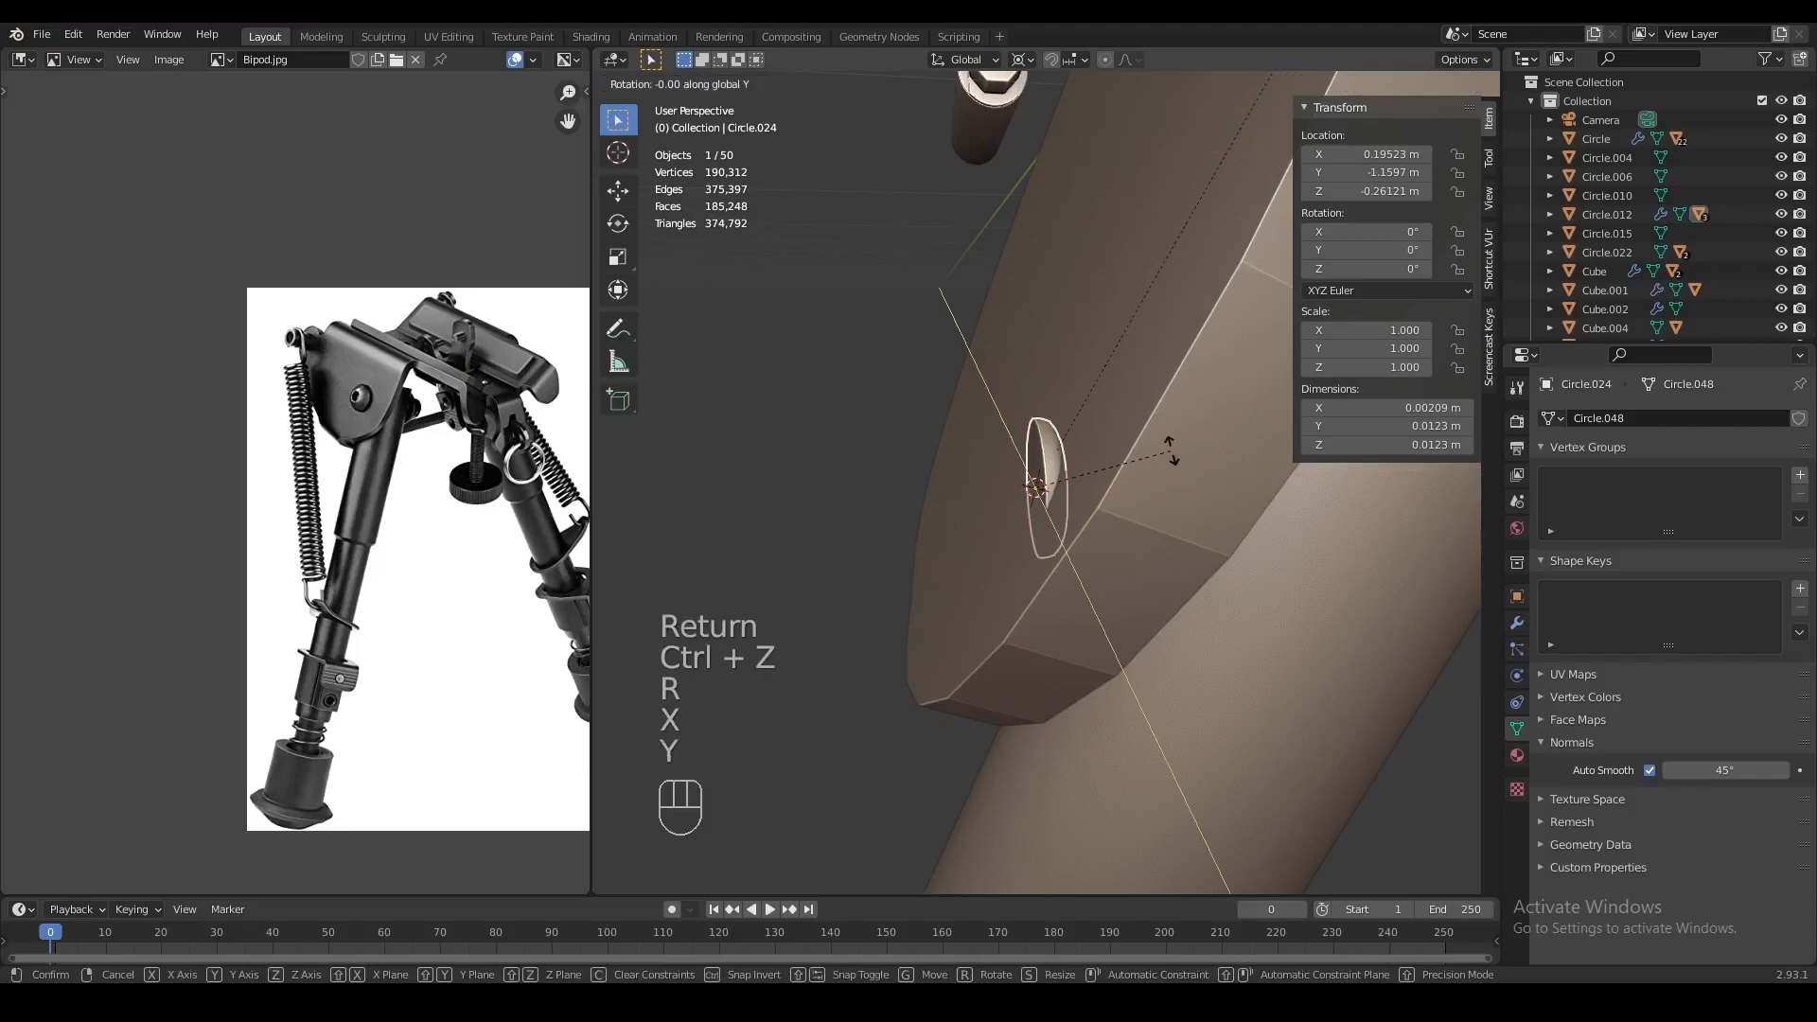
{"action": "key", "text": "Return"}
{"action": "key", "text": "r"}
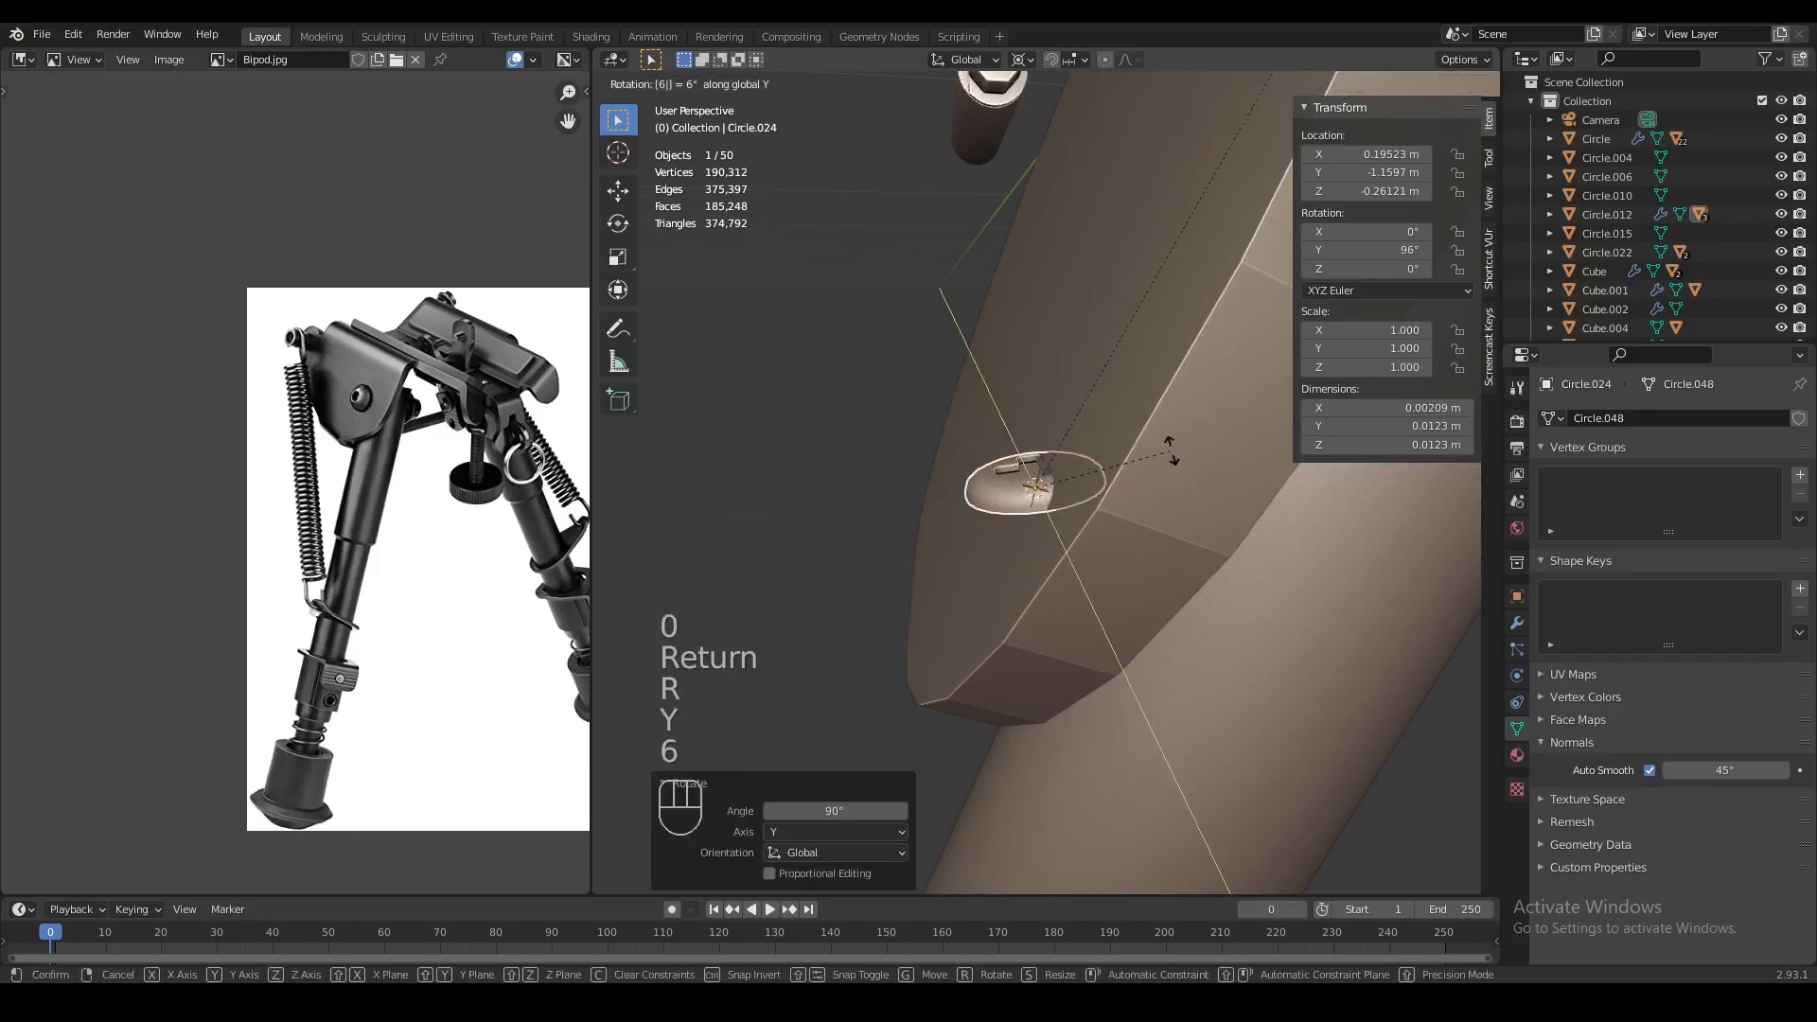
{"action": "key", "text": "9"}
{"action": "key", "text": "Return"}
{"action": "middle_click_drag", "start_coordinate": [1172, 449], "coordinate": [1066, 497]}
{"action": "scroll", "coordinate": [1143, 479], "scroll_direction": "down", "scroll_amount": 2}
{"action": "scroll", "coordinate": [1067, 497], "scroll_direction": "up", "scroll_amount": 4}
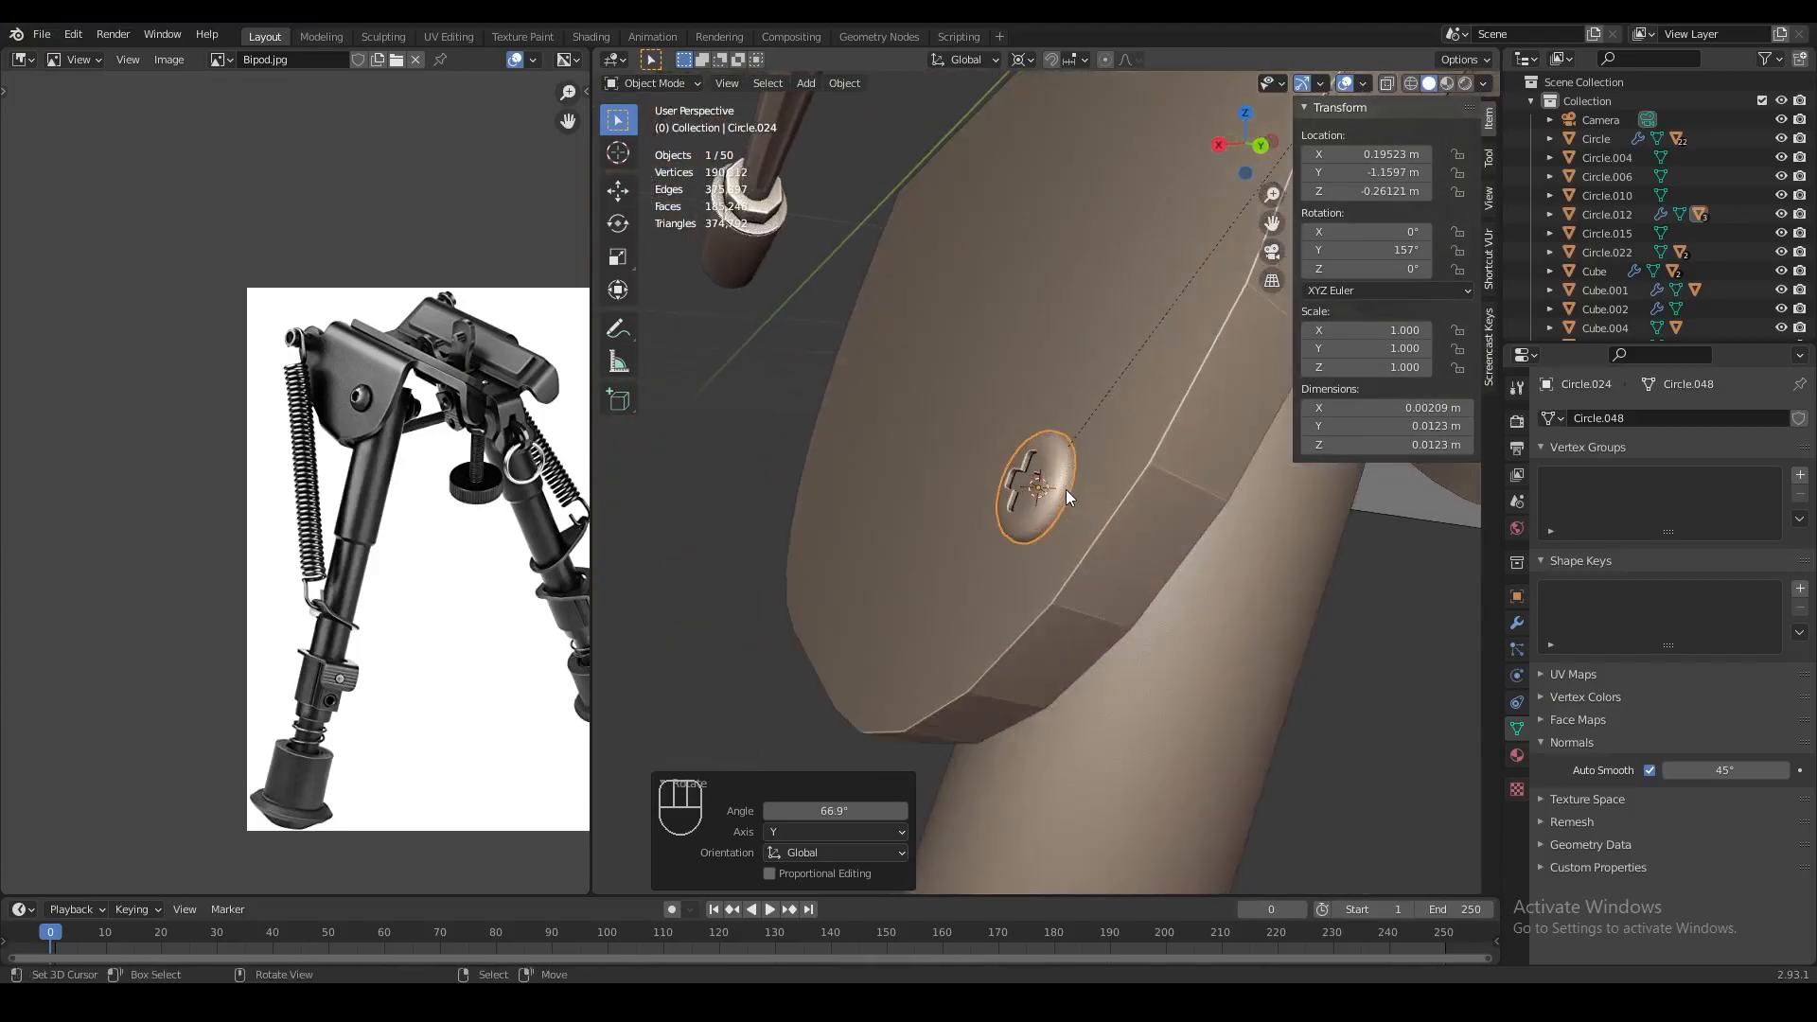
Snap the 3D cursor to the centre of the screw head's base rim
{"action": "key", "text": "Tab"}
{"action": "key", "text": "1"}
{"action": "right_click", "coordinate": [1073, 479], "text": "alt"}
{"action": "key", "text": "shift+s"}
{"action": "key", "text": "z"}
{"action": "key", "text": "shift+s"}
{"action": "key", "text": "a"}
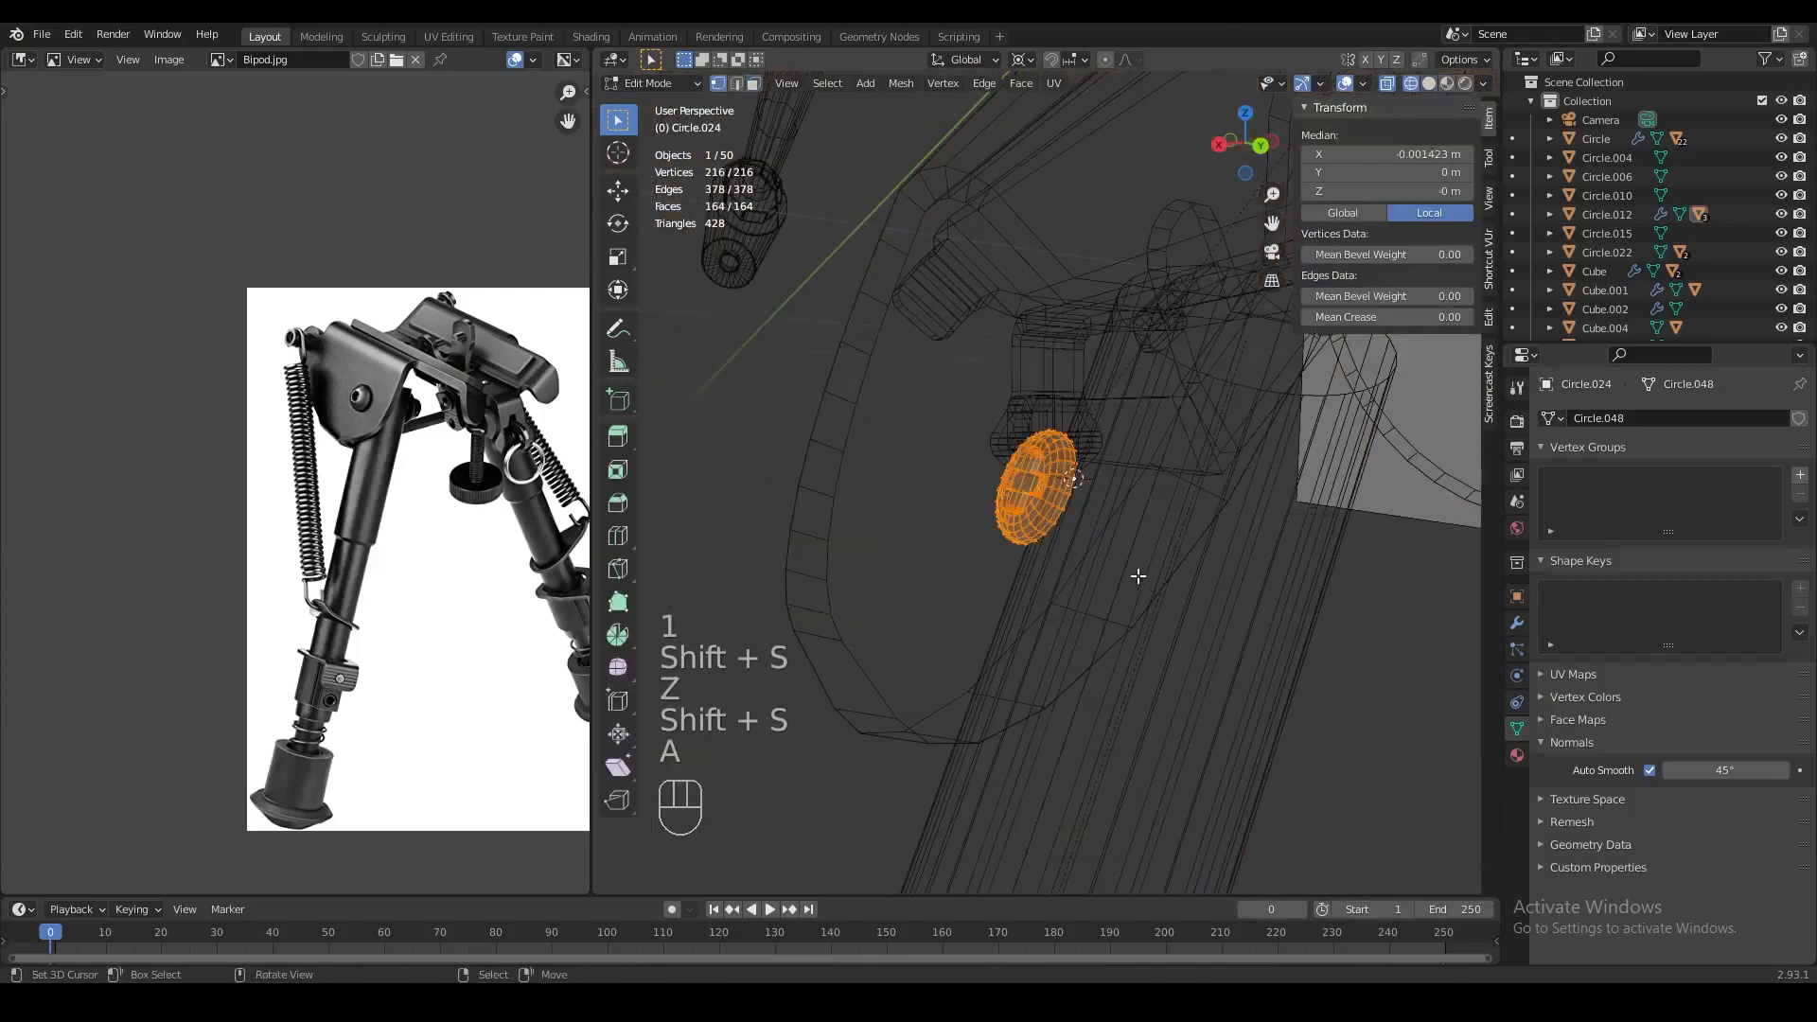
{"action": "key", "text": "Tab"}
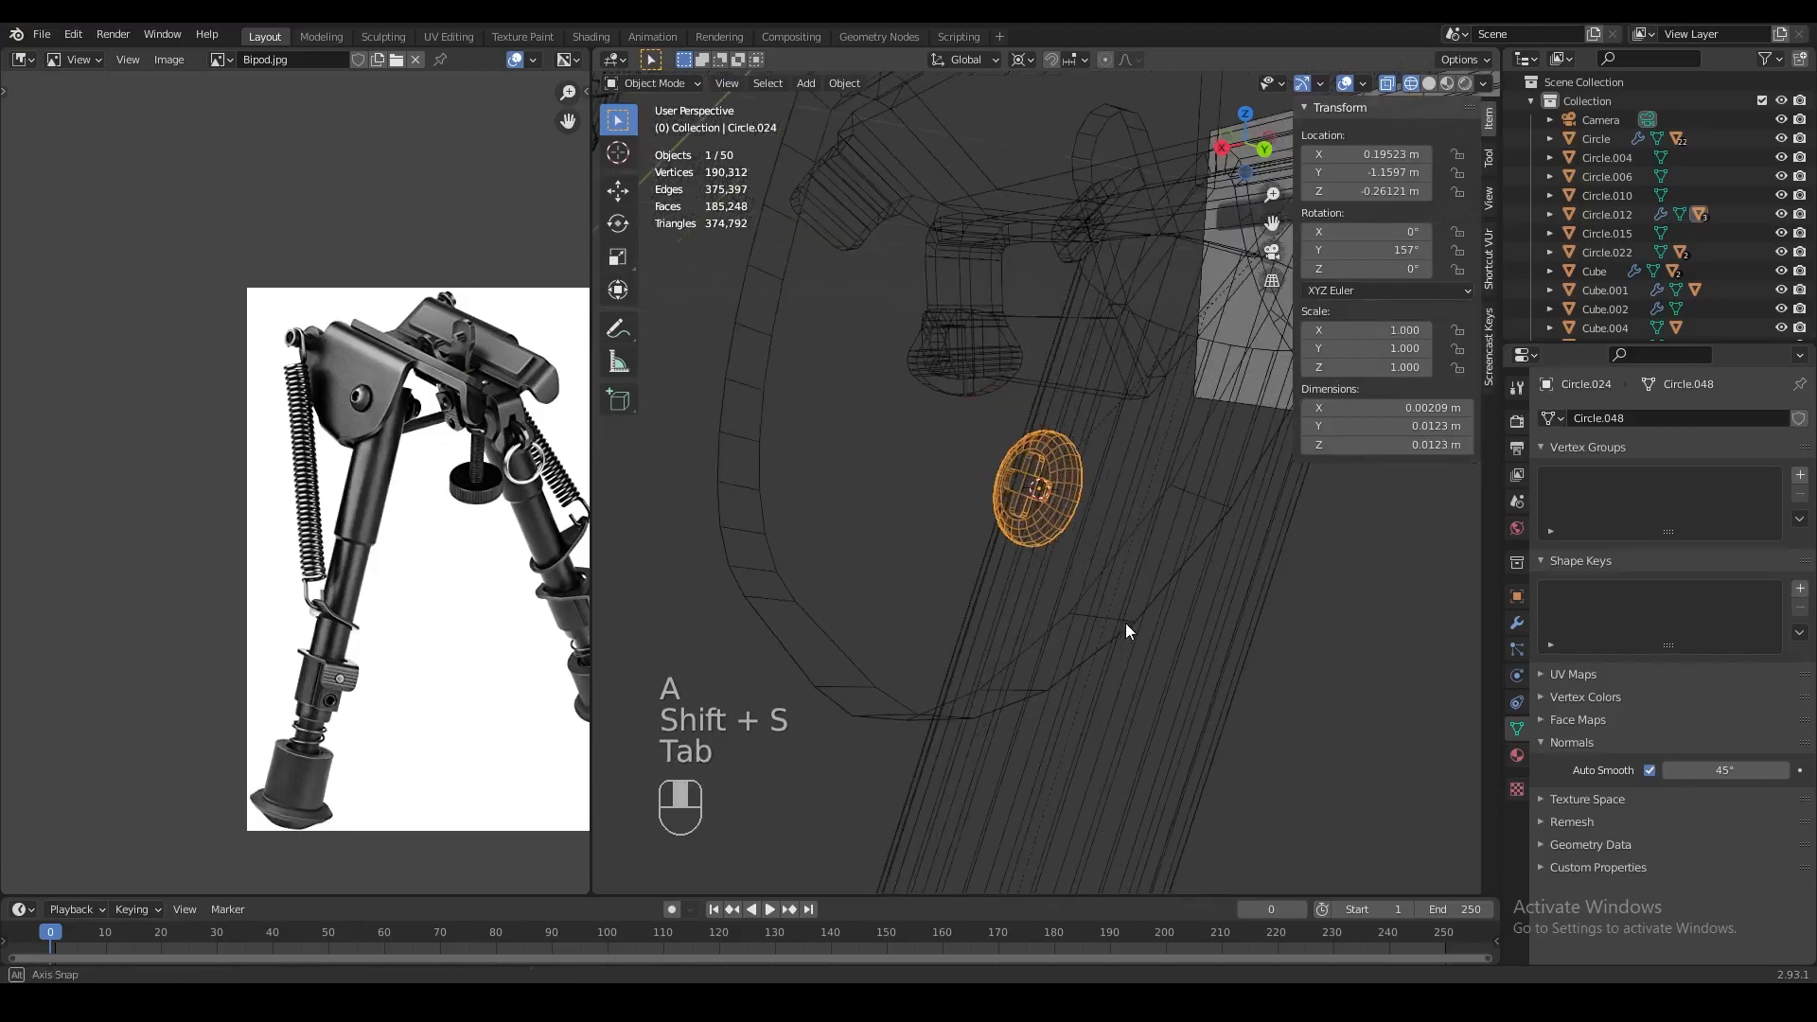
Scale the screw head's mesh along its local X axis to a depth of about 0.00406 m
{"action": "key", "text": "Tab"}
{"action": "key", "text": "z"}
{"action": "key", "text": "s"}
{"action": "key", "text": "x"}
{"action": "key", "text": "x"}
{"action": "left_click", "coordinate": [1256, 651]}
{"action": "key", "text": "Tab"}
{"action": "middle_click_drag", "start_coordinate": [1256, 652], "coordinate": [1060, 520]}
{"action": "scroll", "coordinate": [391, 408], "scroll_direction": "up", "scroll_amount": 2}
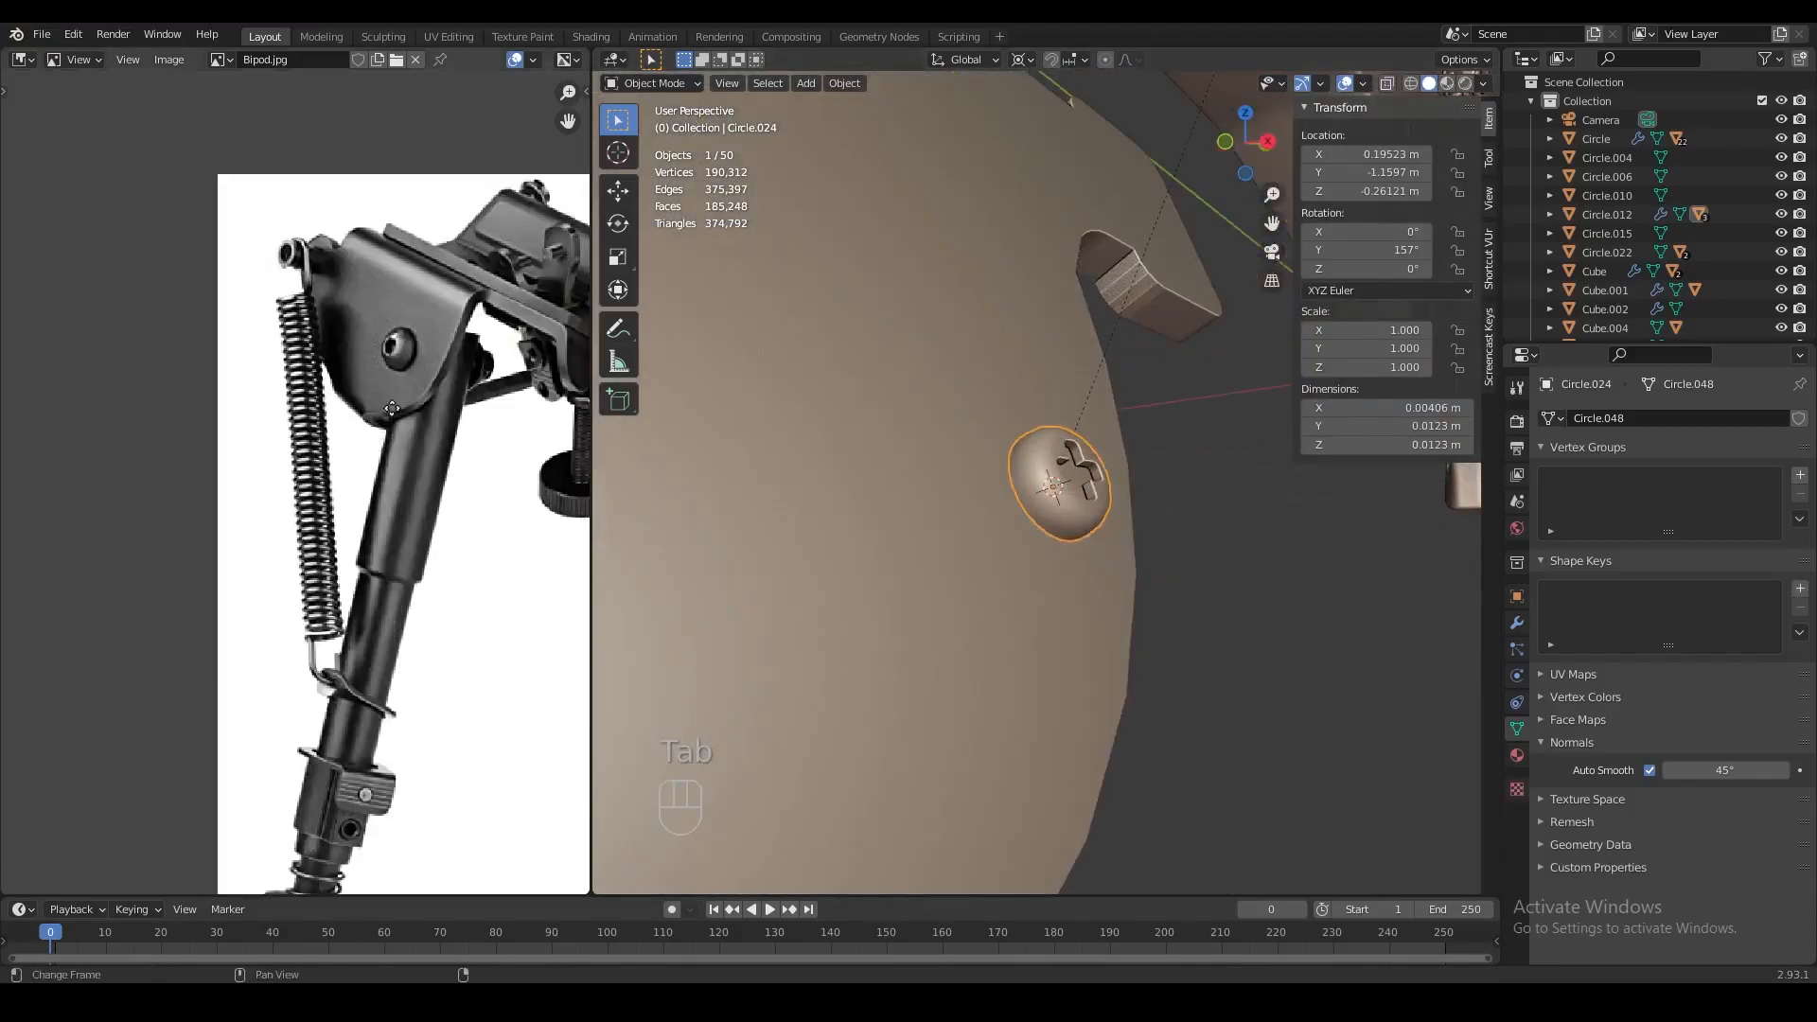
Move the screw across the side plate's face, about -0.012 m along both local Y and local Z
{"action": "middle_click_drag", "start_coordinate": [391, 408], "coordinate": [357, 482]}
{"action": "middle_click_drag", "start_coordinate": [986, 633], "coordinate": [909, 407]}
{"action": "key", "text": "KP_7"}
{"action": "middle_click_drag", "start_coordinate": [1130, 519], "coordinate": [1072, 466]}
{"action": "key", "text": "g"}
{"action": "key", "text": "shift+x"}
{"action": "key", "text": "shift+x"}
{"action": "left_click", "coordinate": [1095, 470]}
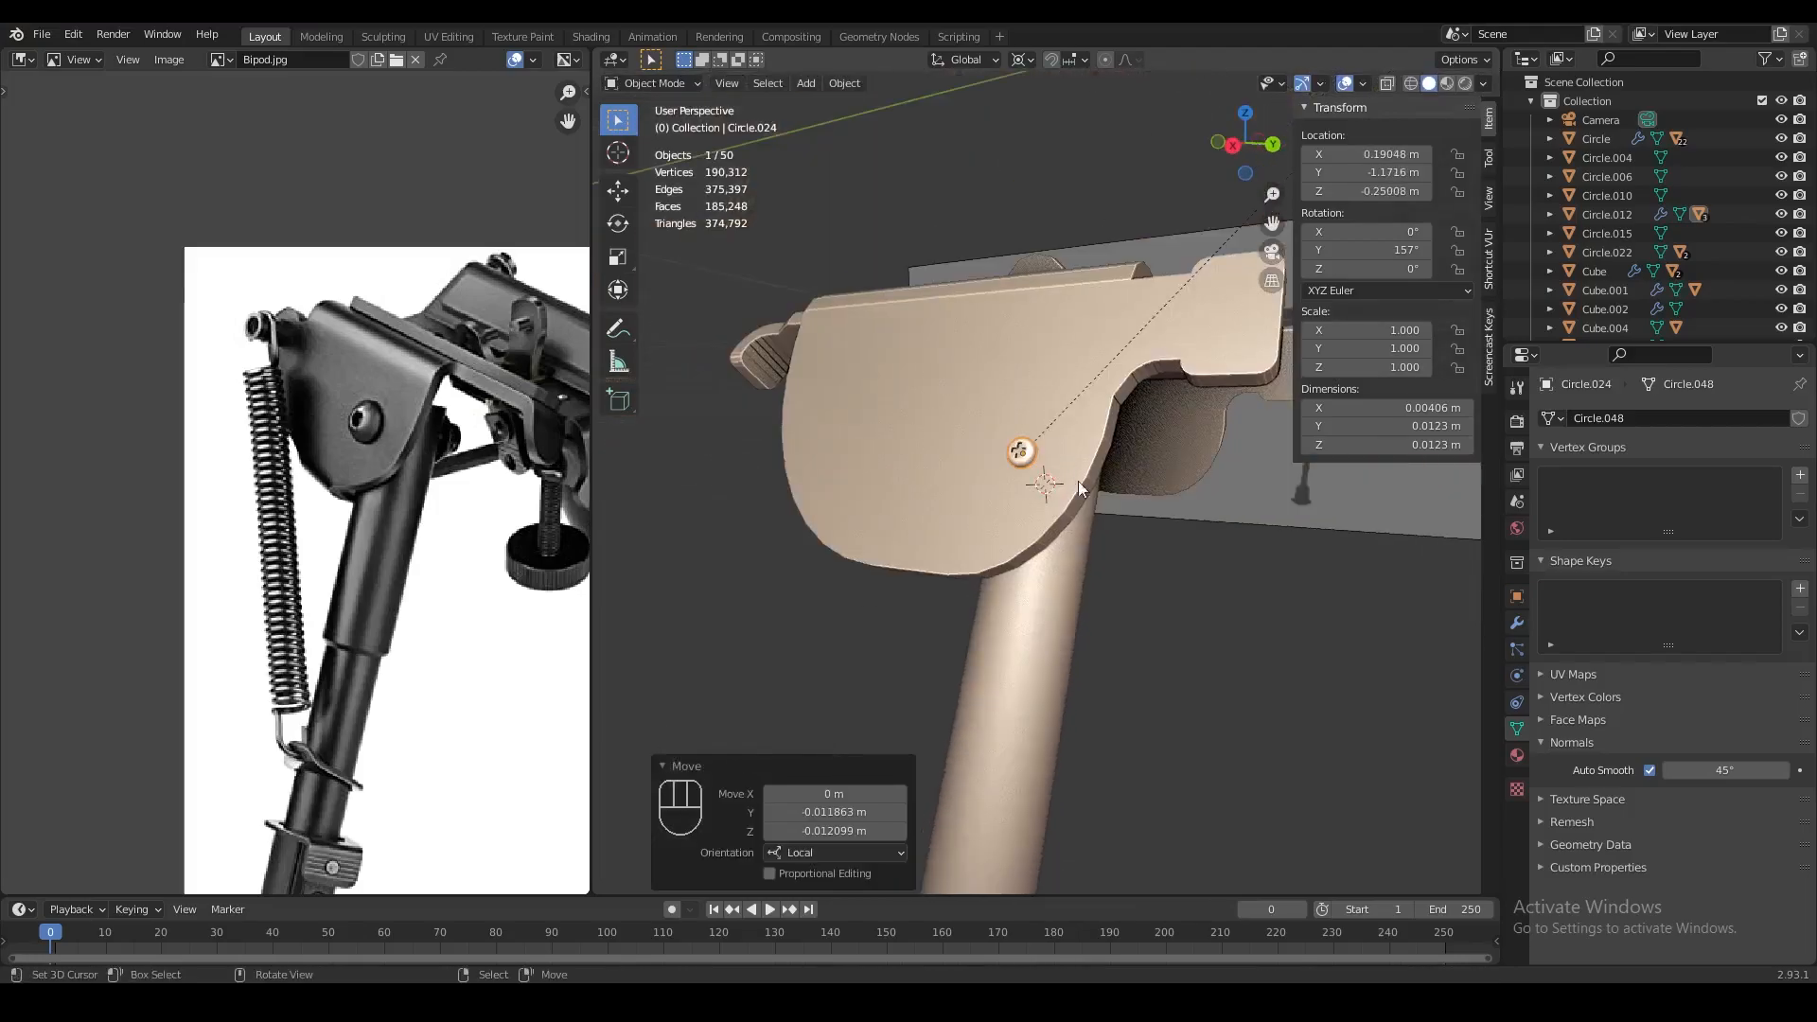
Scale the screw's mesh by 2 and slightly more from its own centre, to about 0.0277 m across
{"action": "key", "text": "shift+s"}
{"action": "left_click", "coordinate": [1118, 558]}
{"action": "key", "text": "Tab"}
{"action": "key", "text": "s"}
{"action": "key", "text": "2"}
{"action": "left_click", "coordinate": [1118, 557]}
{"action": "key", "text": "Tab"}
{"action": "mouse_move", "coordinate": [1117, 557]}
{"action": "middle_mouse_down"}
{"action": "mouse_move", "coordinate": [1030, 549]}
{"action": "mouse_move", "coordinate": [1114, 546]}
{"action": "mouse_move", "coordinate": [1098, 528]}
{"action": "middle_mouse_up"}
{"action": "key", "text": "Tab"}
{"action": "key", "text": "s"}
{"action": "left_click", "coordinate": [1107, 539]}
{"action": "key", "text": "Tab"}
Assign a parent object to the enlarged screw and clear the selection
{"action": "key", "text": "ctrl+p"}
{"action": "left_click", "coordinate": [1092, 460]}
{"action": "key", "text": "a"}
{"action": "key", "text": "a"}
Snap the 3D cursor to a vertex on the inner side of the bipod leg's top rim
{"action": "middle_click_drag", "start_coordinate": [1100, 464], "coordinate": [1014, 485]}
{"action": "left_click", "coordinate": [1116, 509]}
{"action": "key", "text": "Tab"}
{"action": "middle_click_drag", "start_coordinate": [1159, 540], "coordinate": [1091, 516]}
{"action": "key", "text": "Tab"}
{"action": "scroll", "coordinate": [1136, 478], "scroll_direction": "up", "scroll_amount": 4}
{"action": "key", "text": "Tab"}
{"action": "key", "text": "1"}
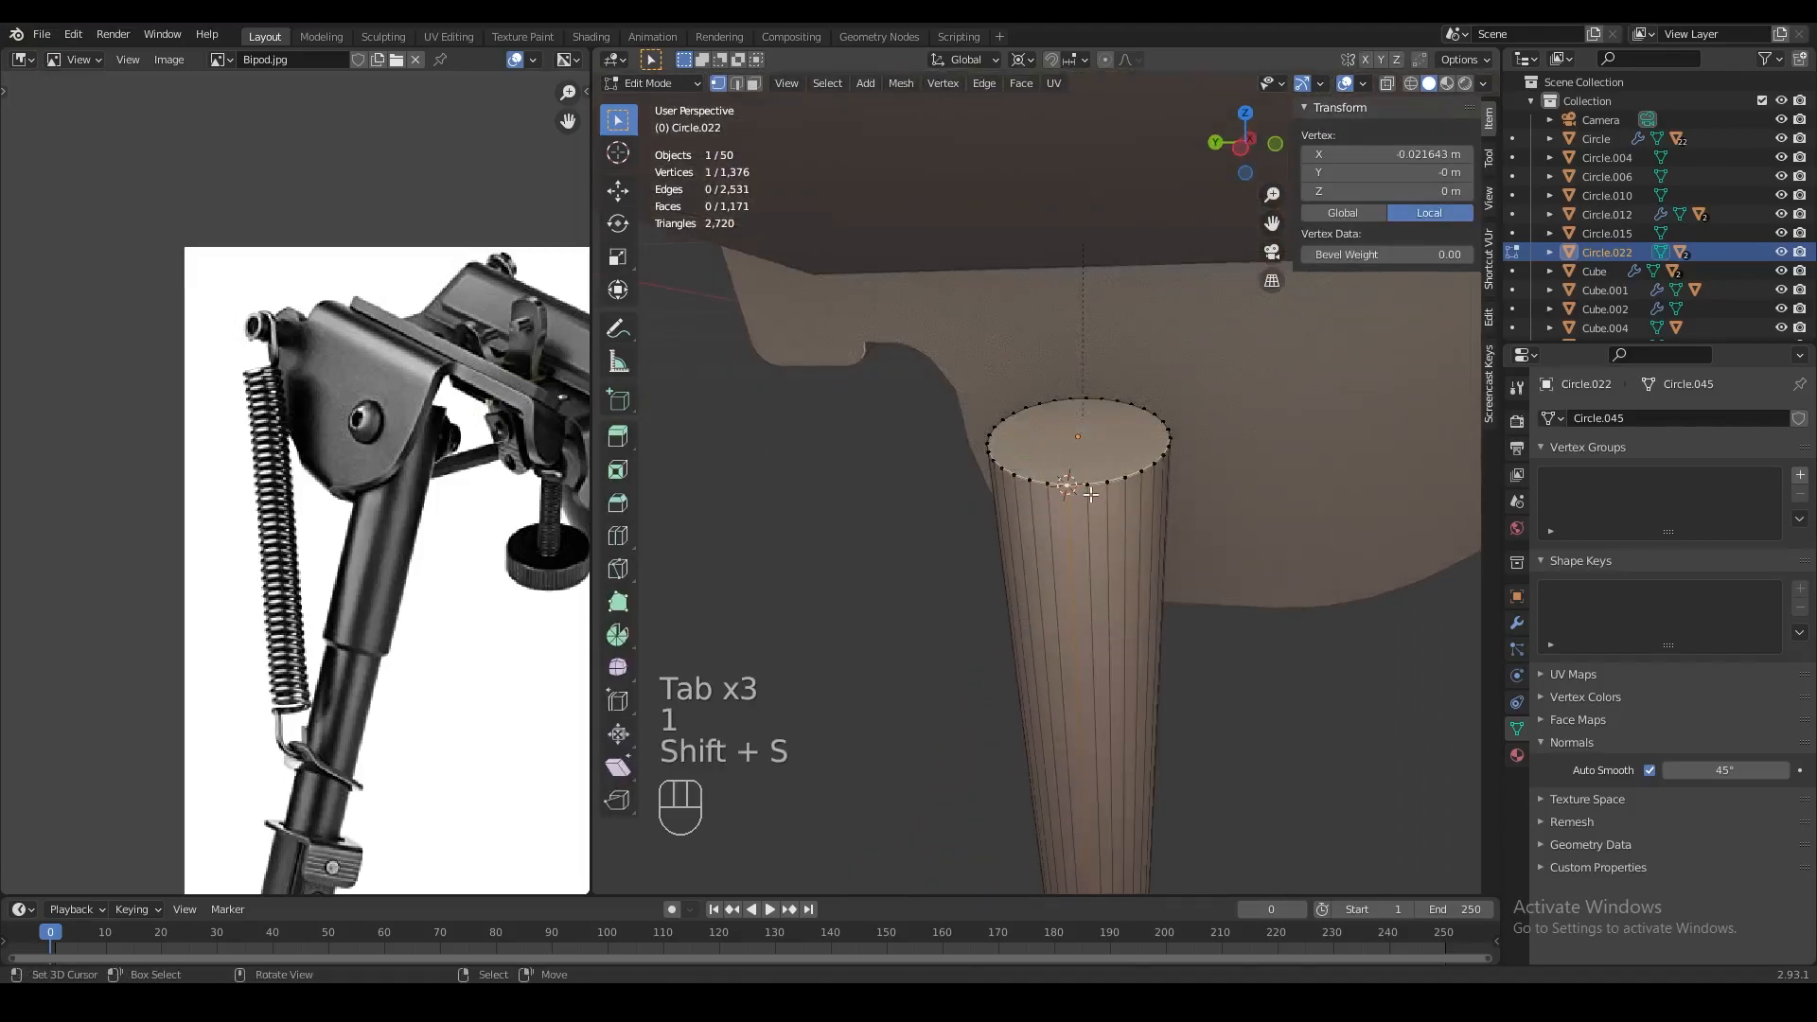
{"action": "scroll", "coordinate": [1120, 578], "scroll_direction": "up", "scroll_amount": 1}
{"action": "middle_click_drag", "start_coordinate": [1107, 602], "coordinate": [962, 564]}
{"action": "right_click", "coordinate": [1083, 490]}
{"action": "key", "text": "Tab"}
{"action": "scroll", "coordinate": [984, 554], "scroll_direction": "down", "scroll_amount": 3}
Duplicate the side plate's screw and snap the copy to the 3D cursor at the leg's upper end
{"action": "right_click", "coordinate": [1038, 464]}
{"action": "key", "text": "shift+d"}
{"action": "right_click", "coordinate": [1058, 530]}
{"action": "key", "text": "shift+s"}
{"action": "middle_click_drag", "start_coordinate": [1025, 418], "coordinate": [1000, 511]}
Turn the duplicated screw to face the opposite way, at a Y rotation of 337°
{"action": "key", "text": "Tab"}
{"action": "key", "text": "r"}
{"action": "key", "text": "Tab"}
{"action": "key", "text": "r"}
{"action": "key", "text": "x"}
{"action": "key", "text": "r"}
{"action": "key", "text": "8"}
{"action": "key", "text": "0"}
{"action": "key", "text": "Return"}
Move the duplicated screw along local X against the leg's inner side and about -0.0056 m along local Z
{"action": "key", "text": "g"}
{"action": "key", "text": "x"}
{"action": "key", "text": "x"}
{"action": "left_click", "coordinate": [1089, 518]}
{"action": "key", "text": "g"}
{"action": "key", "text": "z"}
{"action": "key", "text": "z"}
{"action": "left_click", "coordinate": [1039, 520]}
{"action": "scroll", "coordinate": [999, 512], "scroll_direction": "up", "scroll_amount": 3}
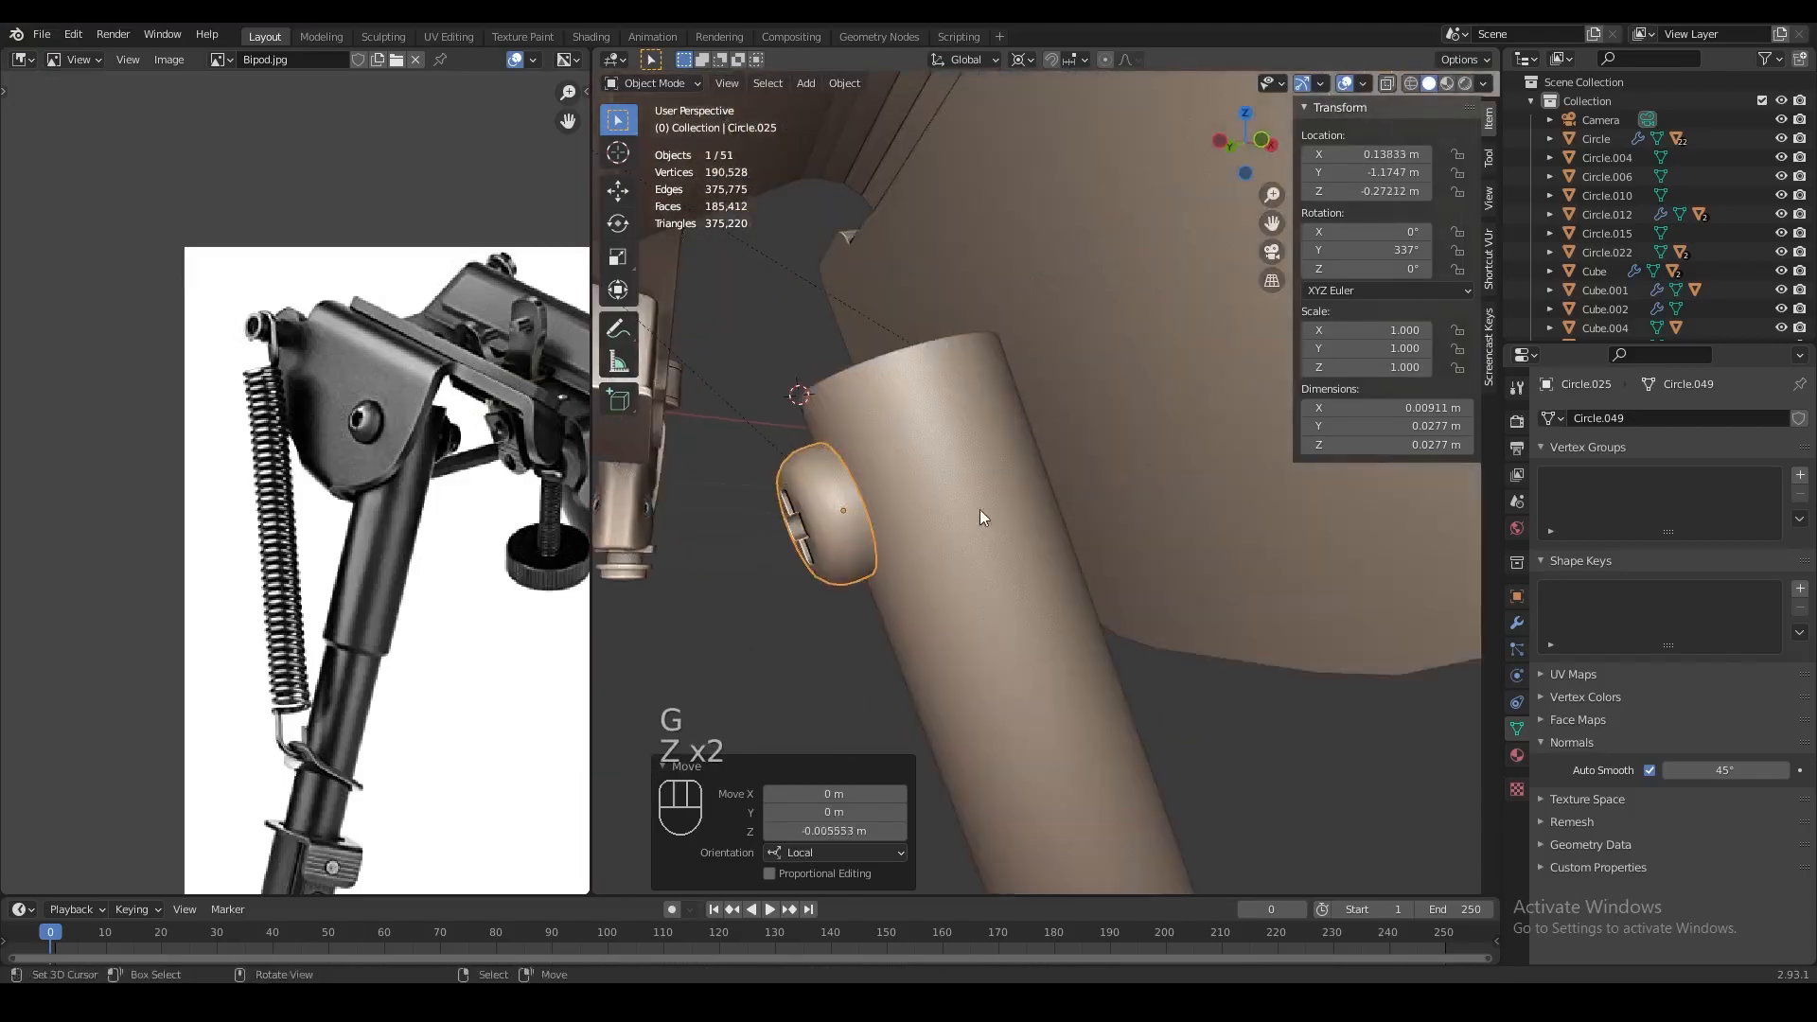
Duplicate the inner screw's base face, scale it up about 1.6 times and extrude it into a washer
{"action": "key", "text": "Tab"}
{"action": "key", "text": "1"}
{"action": "scroll", "coordinate": [1056, 612], "scroll_direction": "up", "scroll_amount": 2}
{"action": "key", "text": "shift+s"}
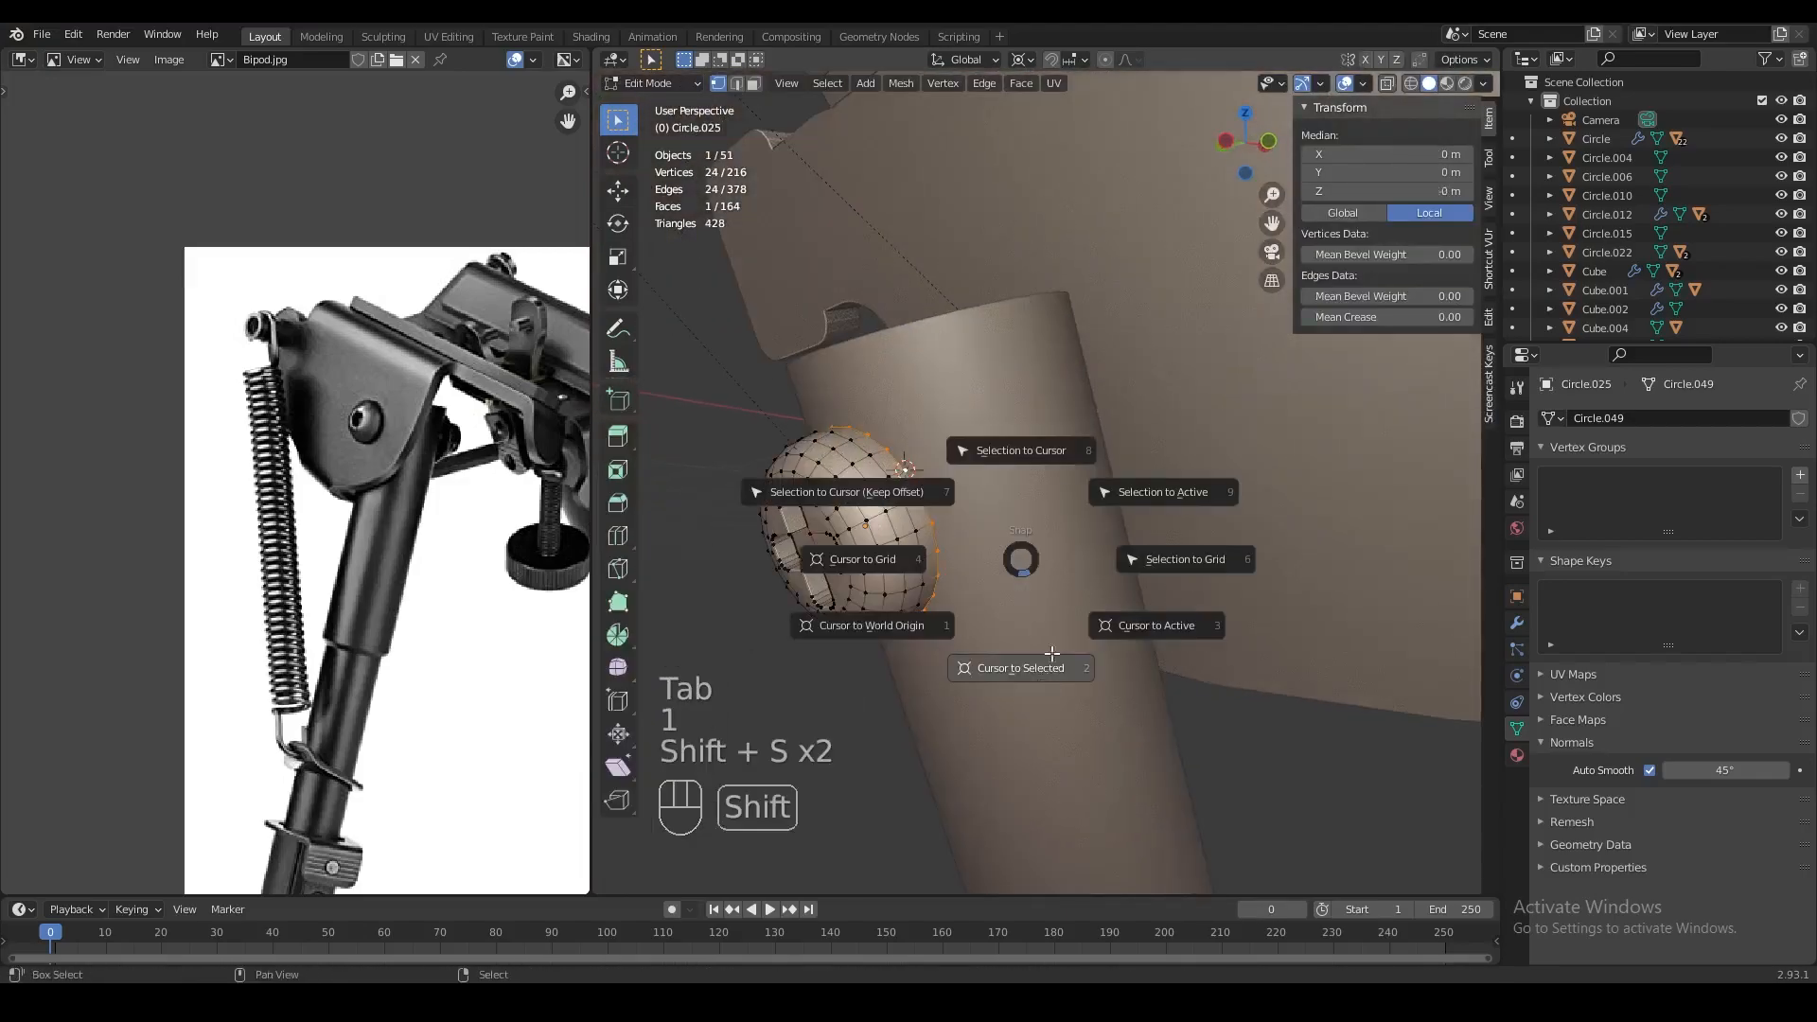
{"action": "key", "text": "shift+d"}
{"action": "right_click", "coordinate": [1022, 549]}
{"action": "key", "text": "s"}
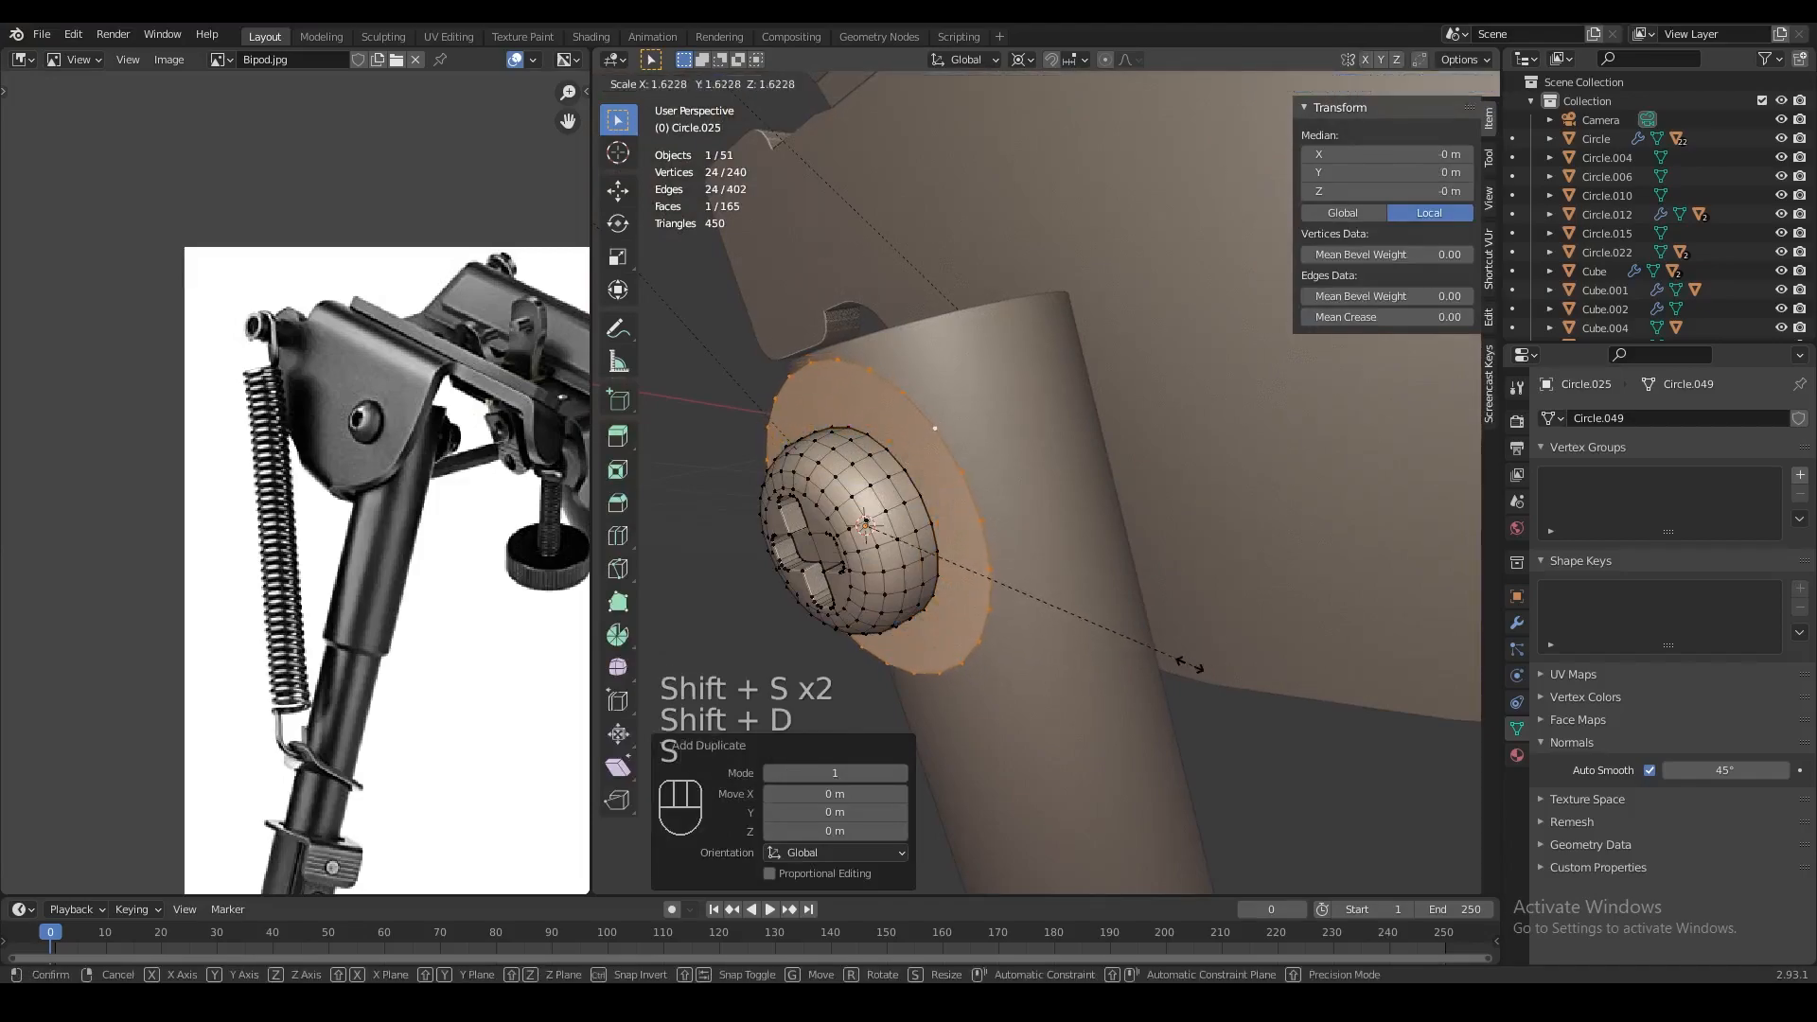
{"action": "left_click", "coordinate": [1166, 653]}
{"action": "key", "text": "e"}
{"action": "left_click", "coordinate": [1008, 600]}
{"action": "key", "text": "Tab"}
Join both screws into the bipod leg object and save the file
{"action": "mouse_move", "coordinate": [1008, 600]}
{"action": "middle_mouse_down"}
{"action": "mouse_move", "coordinate": [1287, 615]}
{"action": "mouse_move", "coordinate": [1241, 541]}
{"action": "mouse_move", "coordinate": [1226, 554]}
{"action": "mouse_move", "coordinate": [1257, 573]}
{"action": "mouse_move", "coordinate": [1183, 530]}
{"action": "middle_mouse_up"}
{"action": "key", "text": "z"}
{"action": "left_click", "coordinate": [1031, 420], "text": "shift"}
{"action": "left_click", "coordinate": [1174, 502], "text": "shift"}
{"action": "key", "text": "z"}
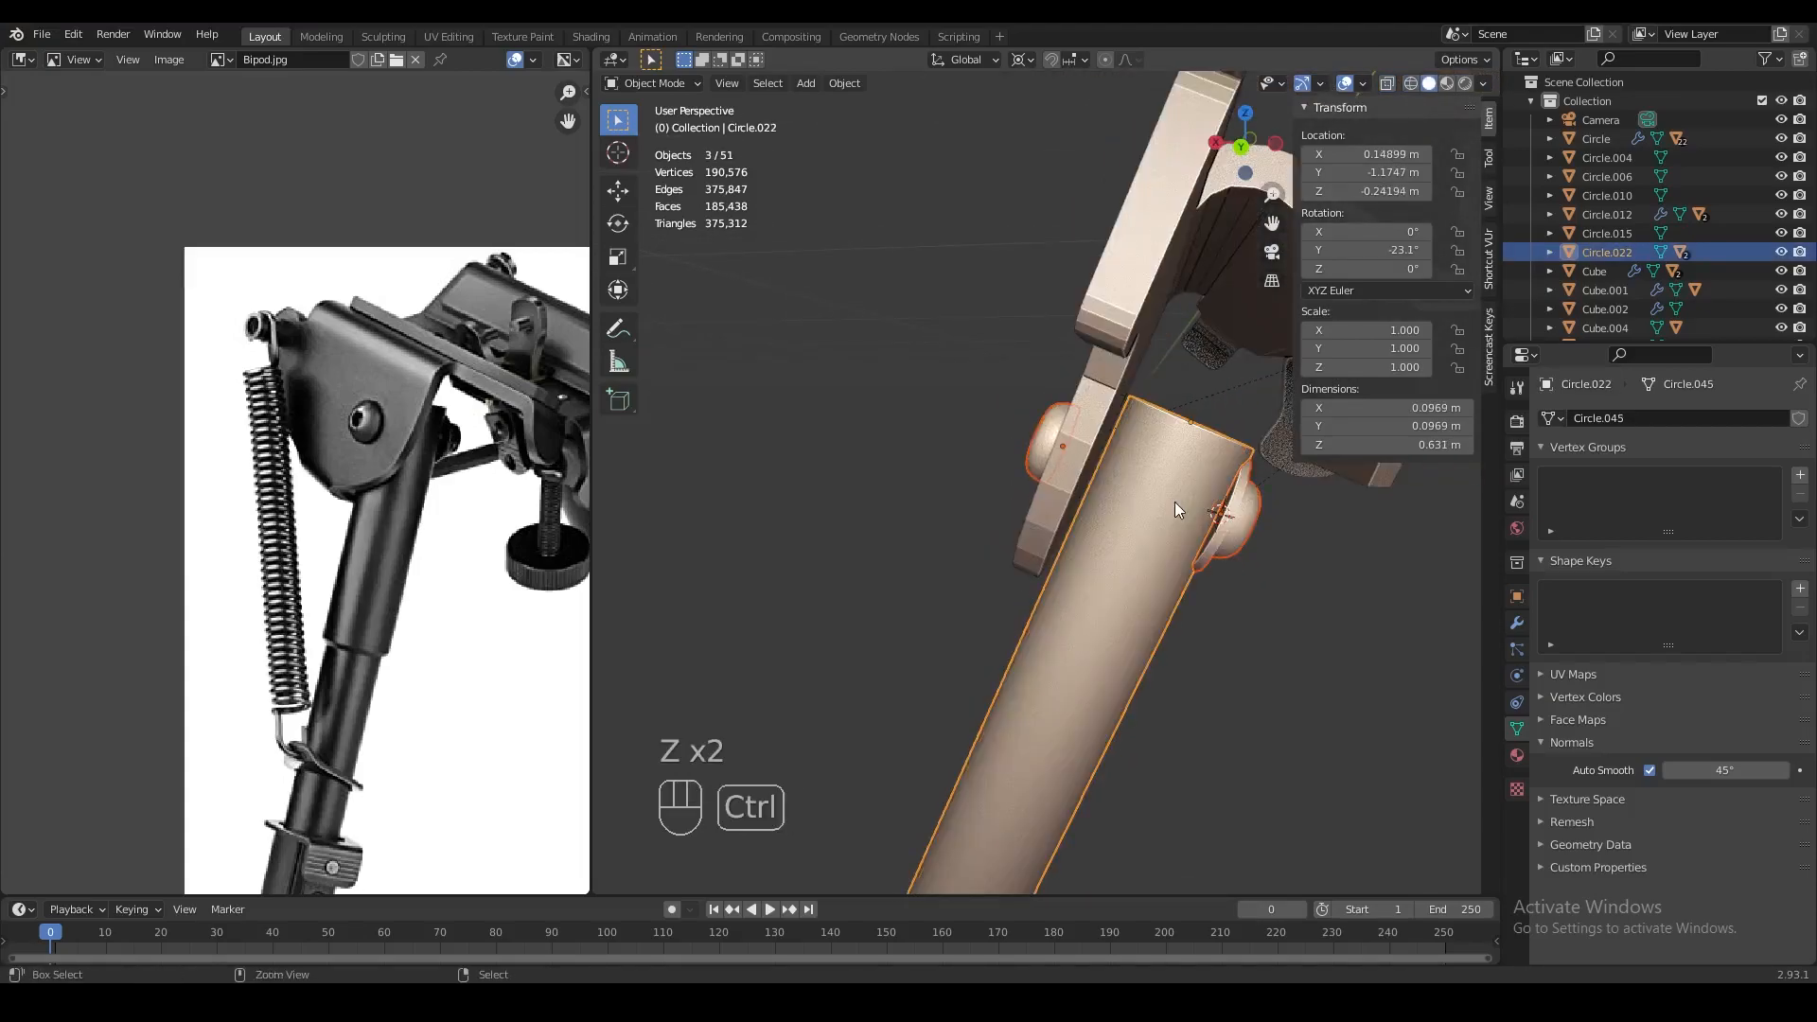
{"action": "key", "text": "ctrl+j"}
{"action": "key", "text": "Tab"}
{"action": "key", "text": "a"}
{"action": "key", "text": "a"}
{"action": "scroll", "coordinate": [1117, 473], "scroll_direction": "down", "scroll_amount": 5}
{"action": "key", "text": "ctrl+s"}
{"action": "key", "text": "Tab"}
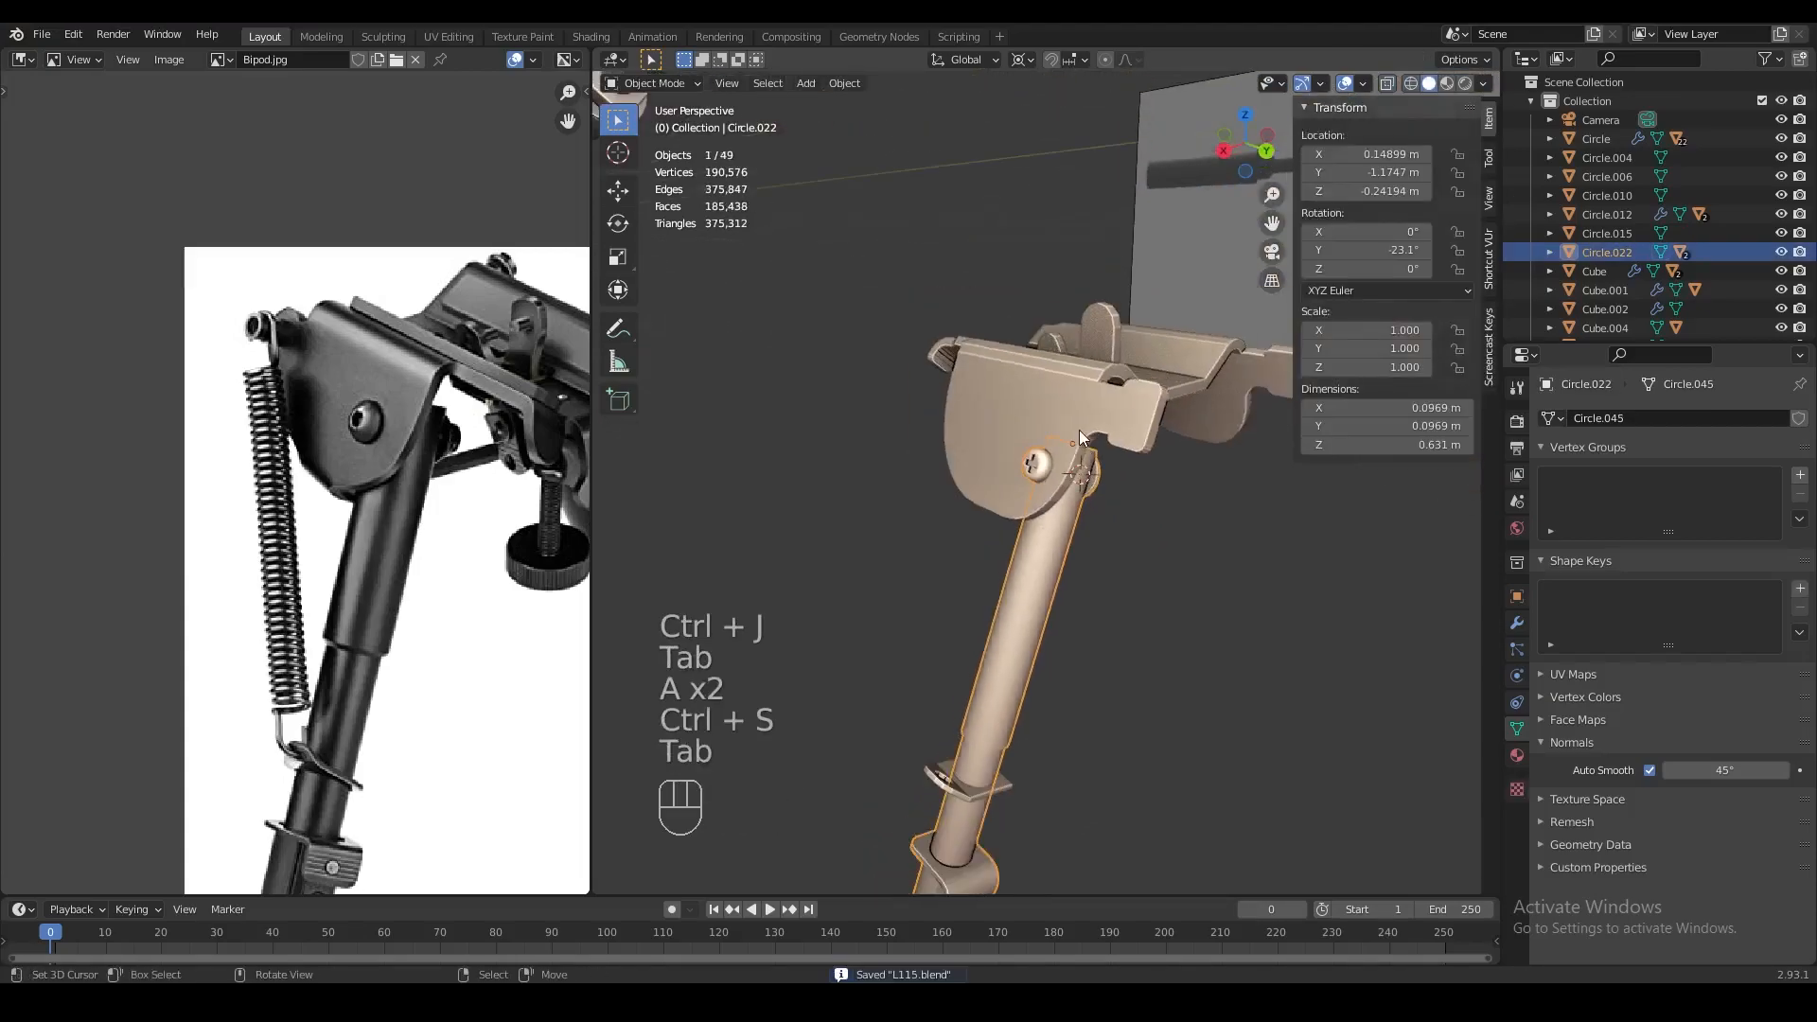
Parent the bipod leg to the bracket and clear the selection
{"action": "left_click", "coordinate": [1115, 381]}
{"action": "key", "text": "g"}
{"action": "key", "text": "ctrl+p"}
{"action": "left_click", "coordinate": [1037, 462]}
{"action": "key", "text": "a"}
{"action": "key", "text": "a"}
Examine the leg and screw's position behind the side plate in solid and wireframe shading, comparing them with Bipod.jpg
{"action": "middle_click_drag", "start_coordinate": [1036, 461], "coordinate": [1055, 564]}
{"action": "scroll", "coordinate": [504, 577], "scroll_direction": "down", "scroll_amount": 2}
{"action": "middle_click_drag", "start_coordinate": [977, 452], "coordinate": [953, 371]}
{"action": "scroll", "coordinate": [1037, 469], "scroll_direction": "up", "scroll_amount": 1}
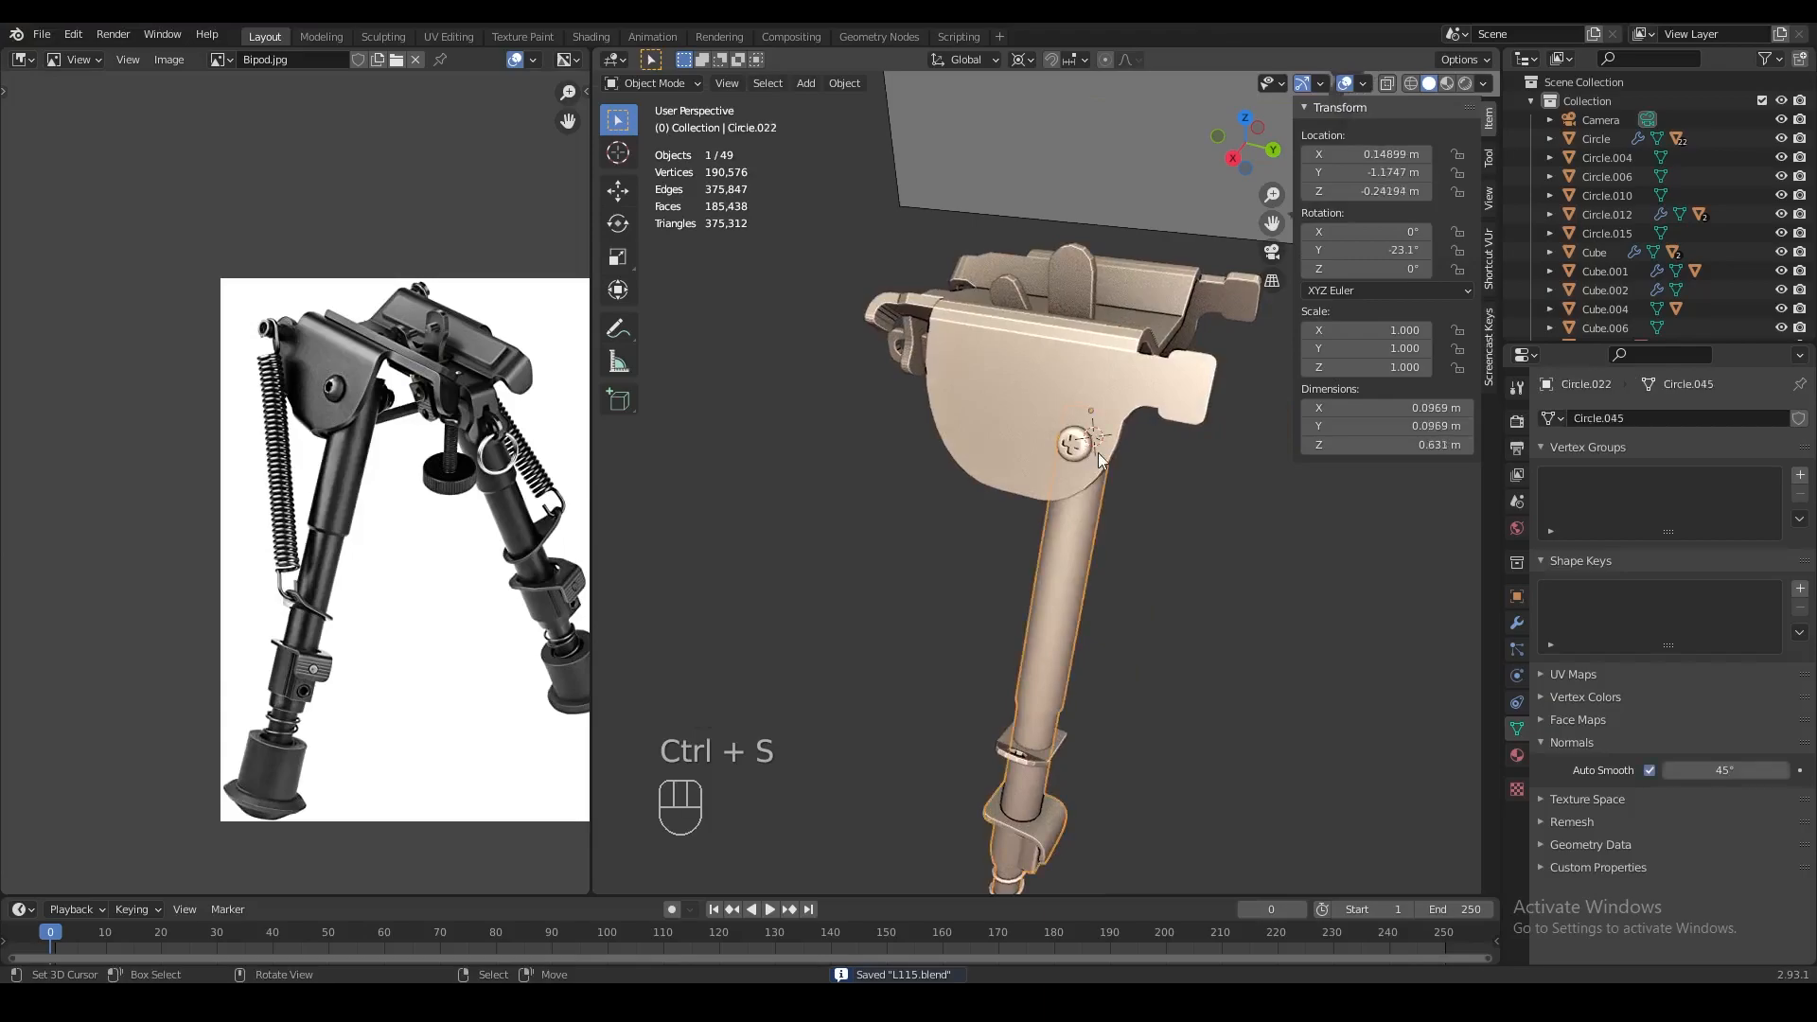
{"action": "key", "text": "z"}
{"action": "middle_click_drag", "start_coordinate": [1049, 645], "coordinate": [1102, 502]}
{"action": "key", "text": "g"}
{"action": "right_click", "coordinate": [1079, 450]}
{"action": "middle_click_drag", "start_coordinate": [1079, 428], "coordinate": [1099, 475]}
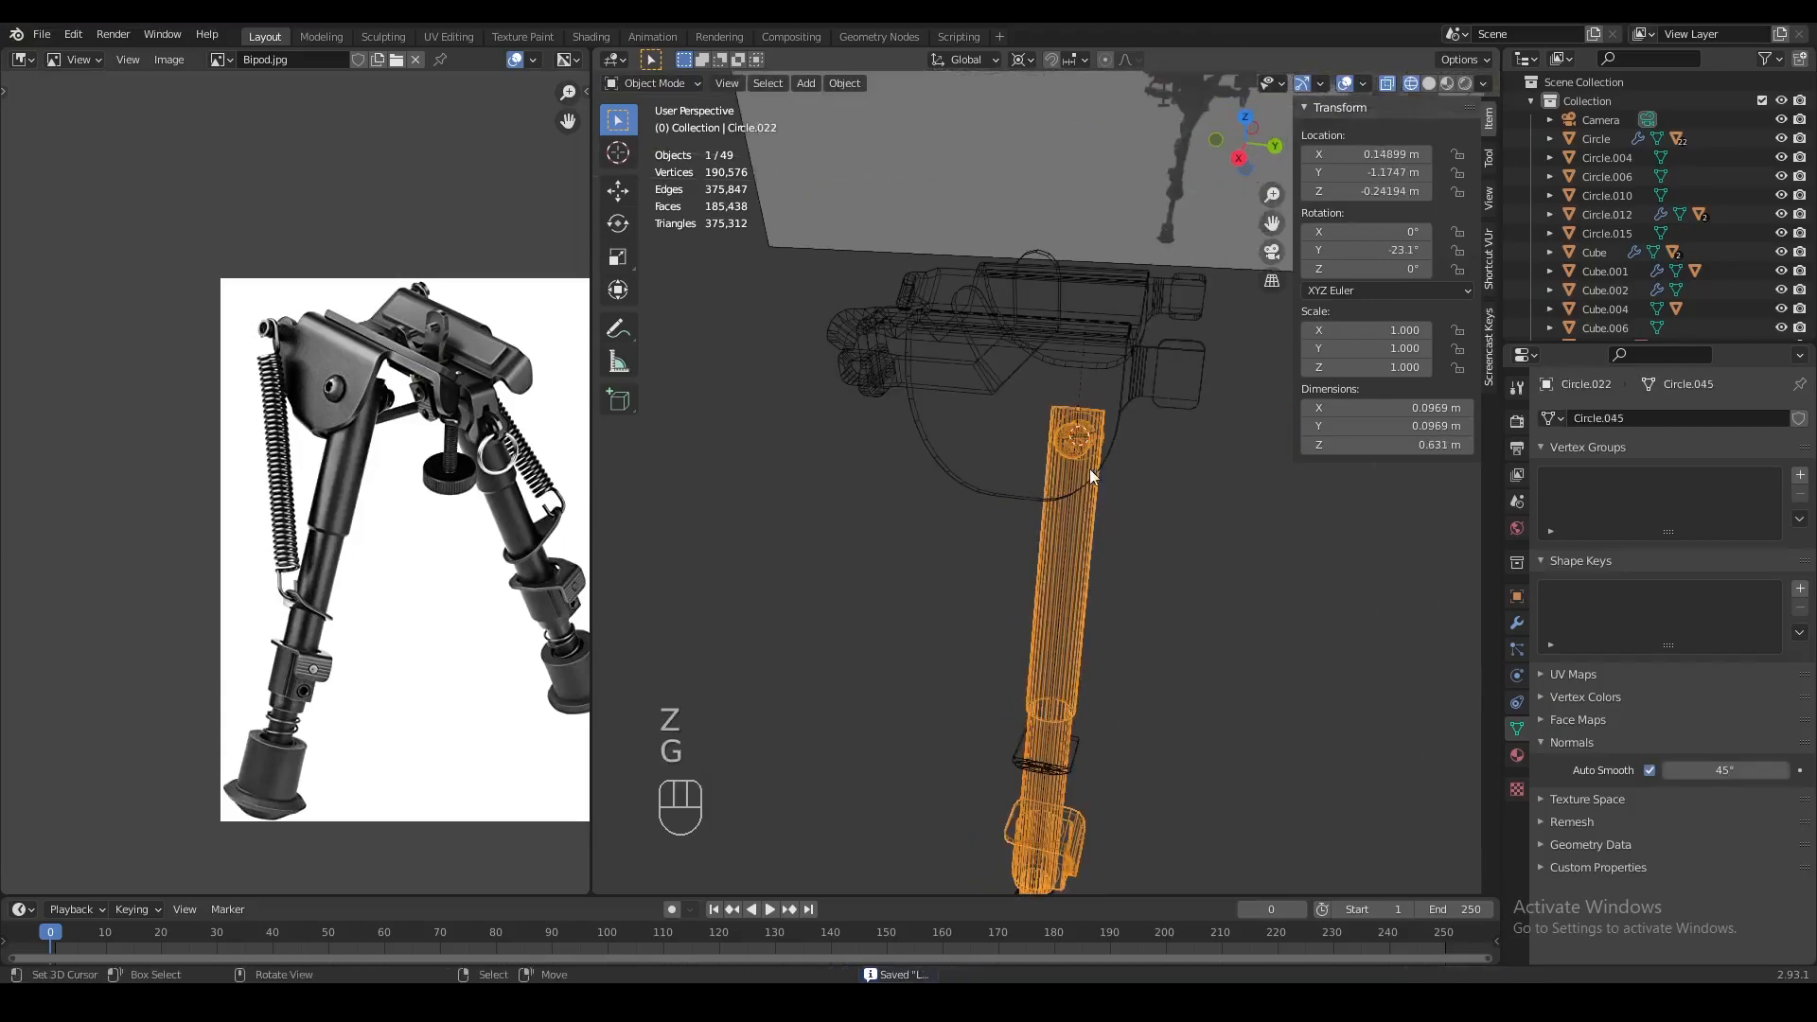
{"action": "key", "text": "z"}
{"action": "middle_click_drag", "start_coordinate": [366, 409], "coordinate": [395, 457]}
{"action": "scroll", "coordinate": [924, 441], "scroll_direction": "up", "scroll_amount": 2}
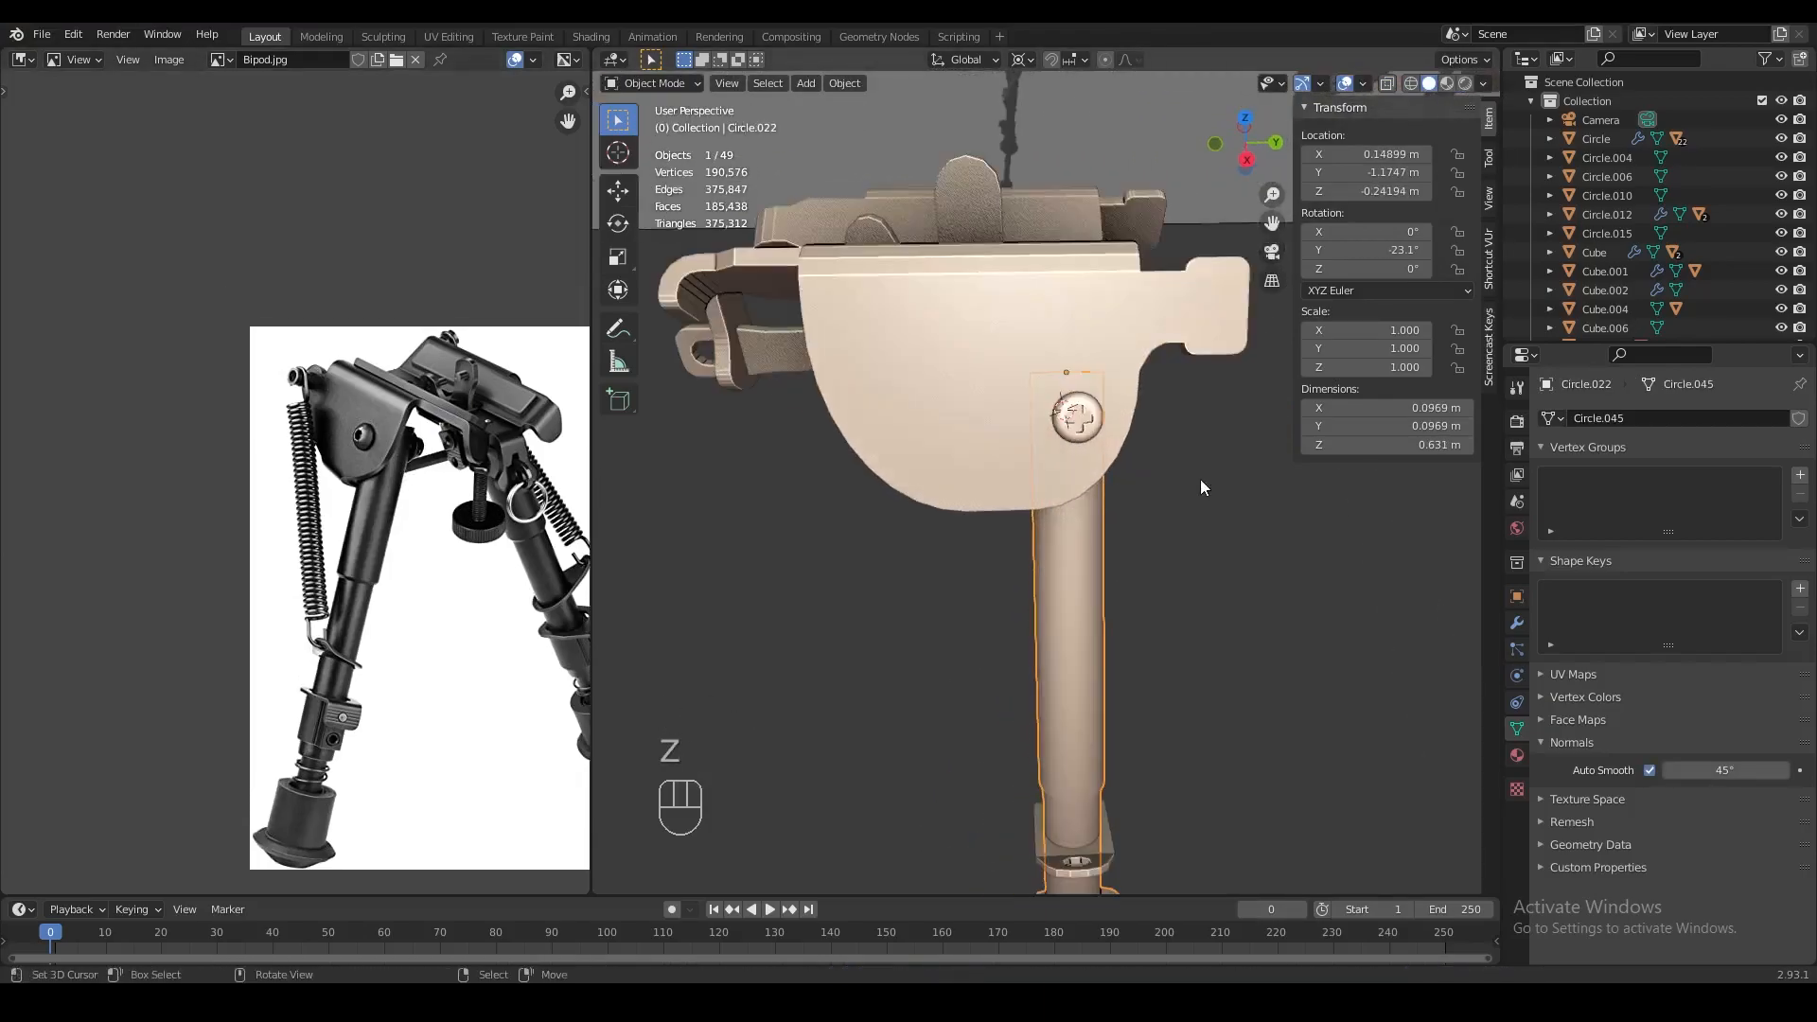
Move the bipod leg along Y away from the side plate's tab, fine-tune its position, save the file and clear the selection
{"action": "key", "text": "g"}
{"action": "key", "text": "y"}
{"action": "left_click", "coordinate": [1046, 480]}
{"action": "key", "text": "g"}
{"action": "middle_click_drag", "start_coordinate": [1046, 480], "coordinate": [793, 595]}
{"action": "left_click", "coordinate": [994, 514]}
{"action": "key", "text": "ctrl+s"}
{"action": "key", "text": "a"}
{"action": "key", "text": "a"}
{"action": "scroll", "coordinate": [312, 436], "scroll_direction": "up", "scroll_amount": 2}
{"action": "middle_click_drag", "start_coordinate": [305, 435], "coordinate": [299, 435], "text": "shift"}
{"action": "scroll", "coordinate": [299, 435], "scroll_direction": "up", "scroll_amount": 1}
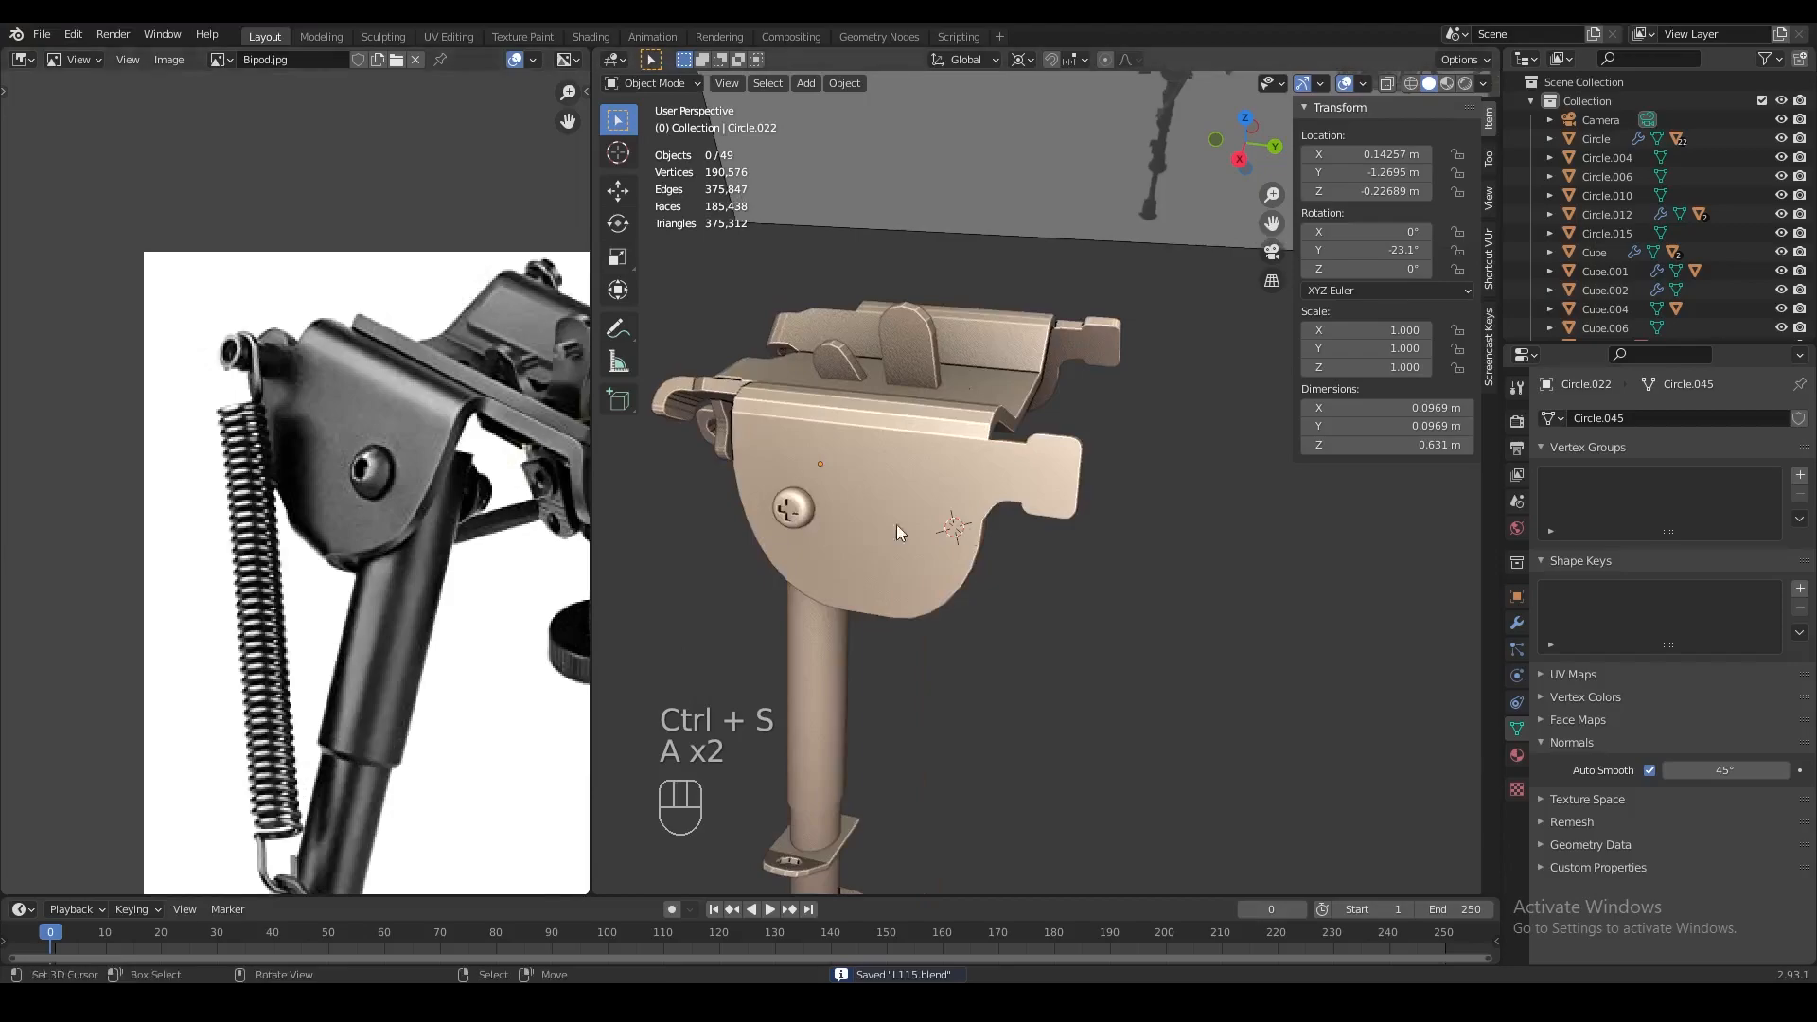
Snap the 3D cursor to the outer face of the side plate's tab and align the view to that face
{"action": "key", "text": "Tab"}
{"action": "key", "text": "3"}
{"action": "key", "text": "shift+s"}
{"action": "left_click", "coordinate": [1102, 593]}
{"action": "key", "text": "shift+KP_7"}
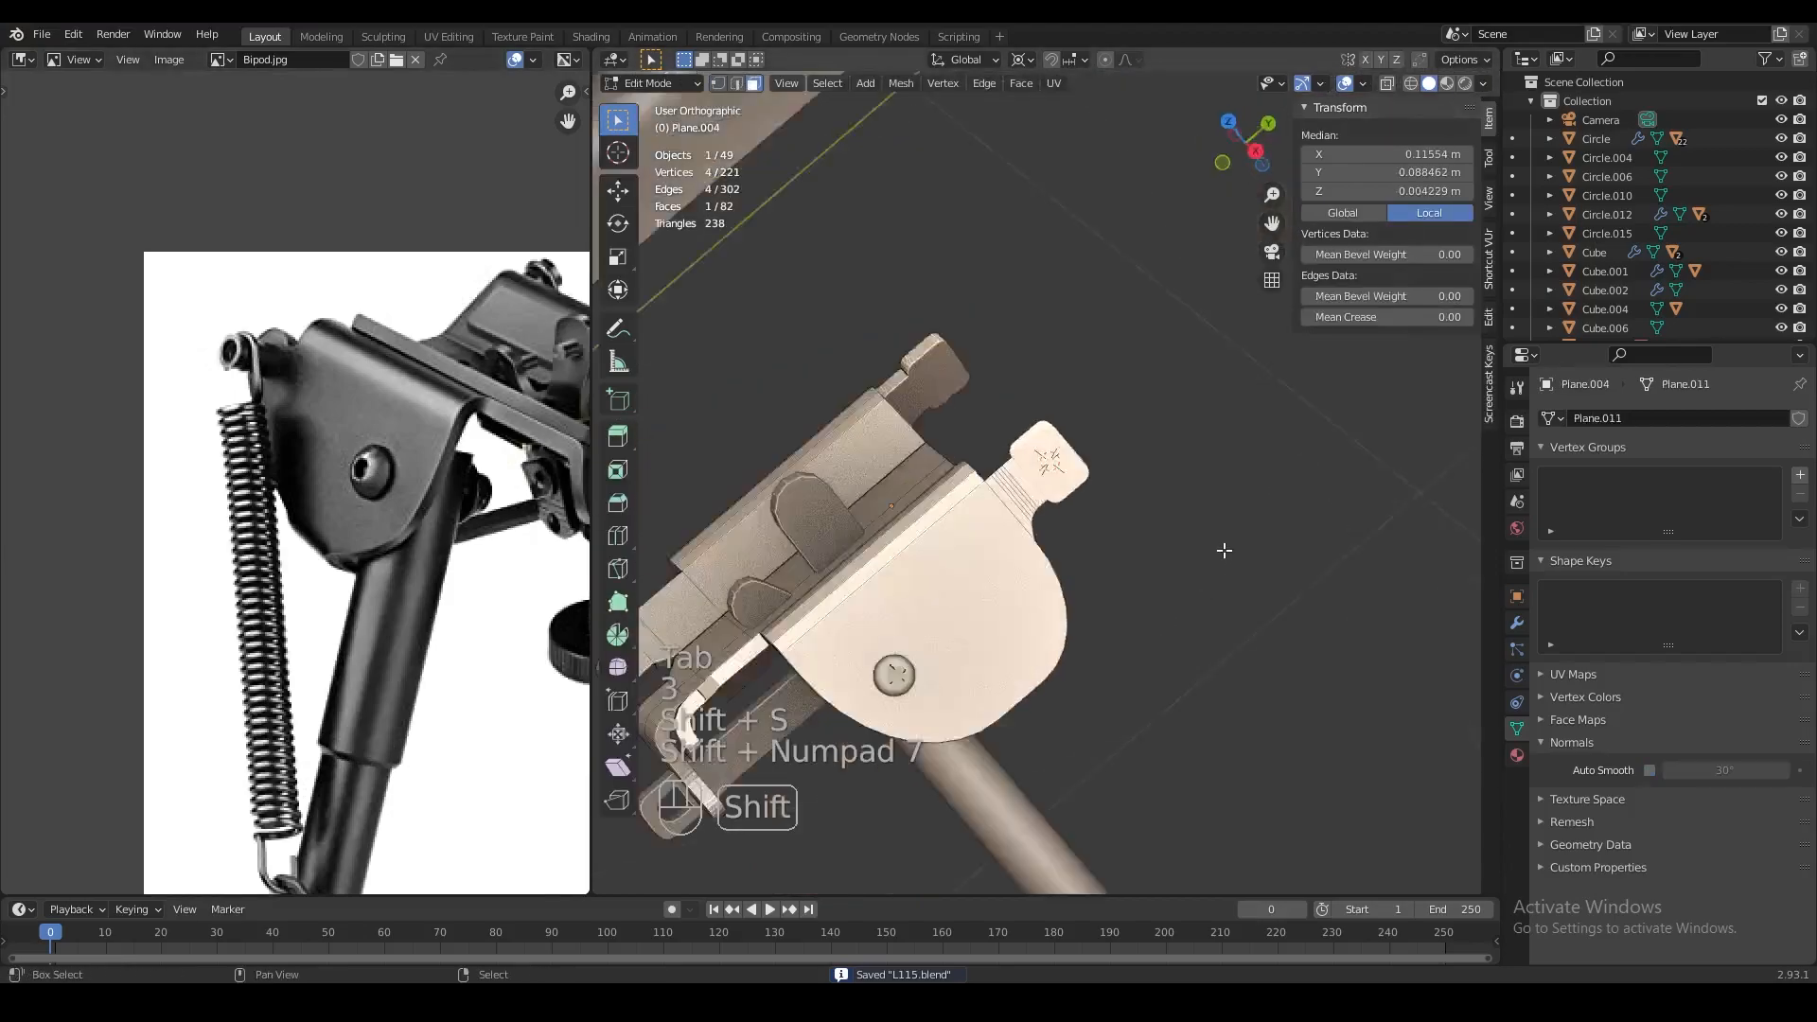
{"action": "key", "text": "z"}
{"action": "key", "text": "Tab"}
{"action": "key", "text": "shift+a"}
{"action": "left_click", "coordinate": [1198, 575]}
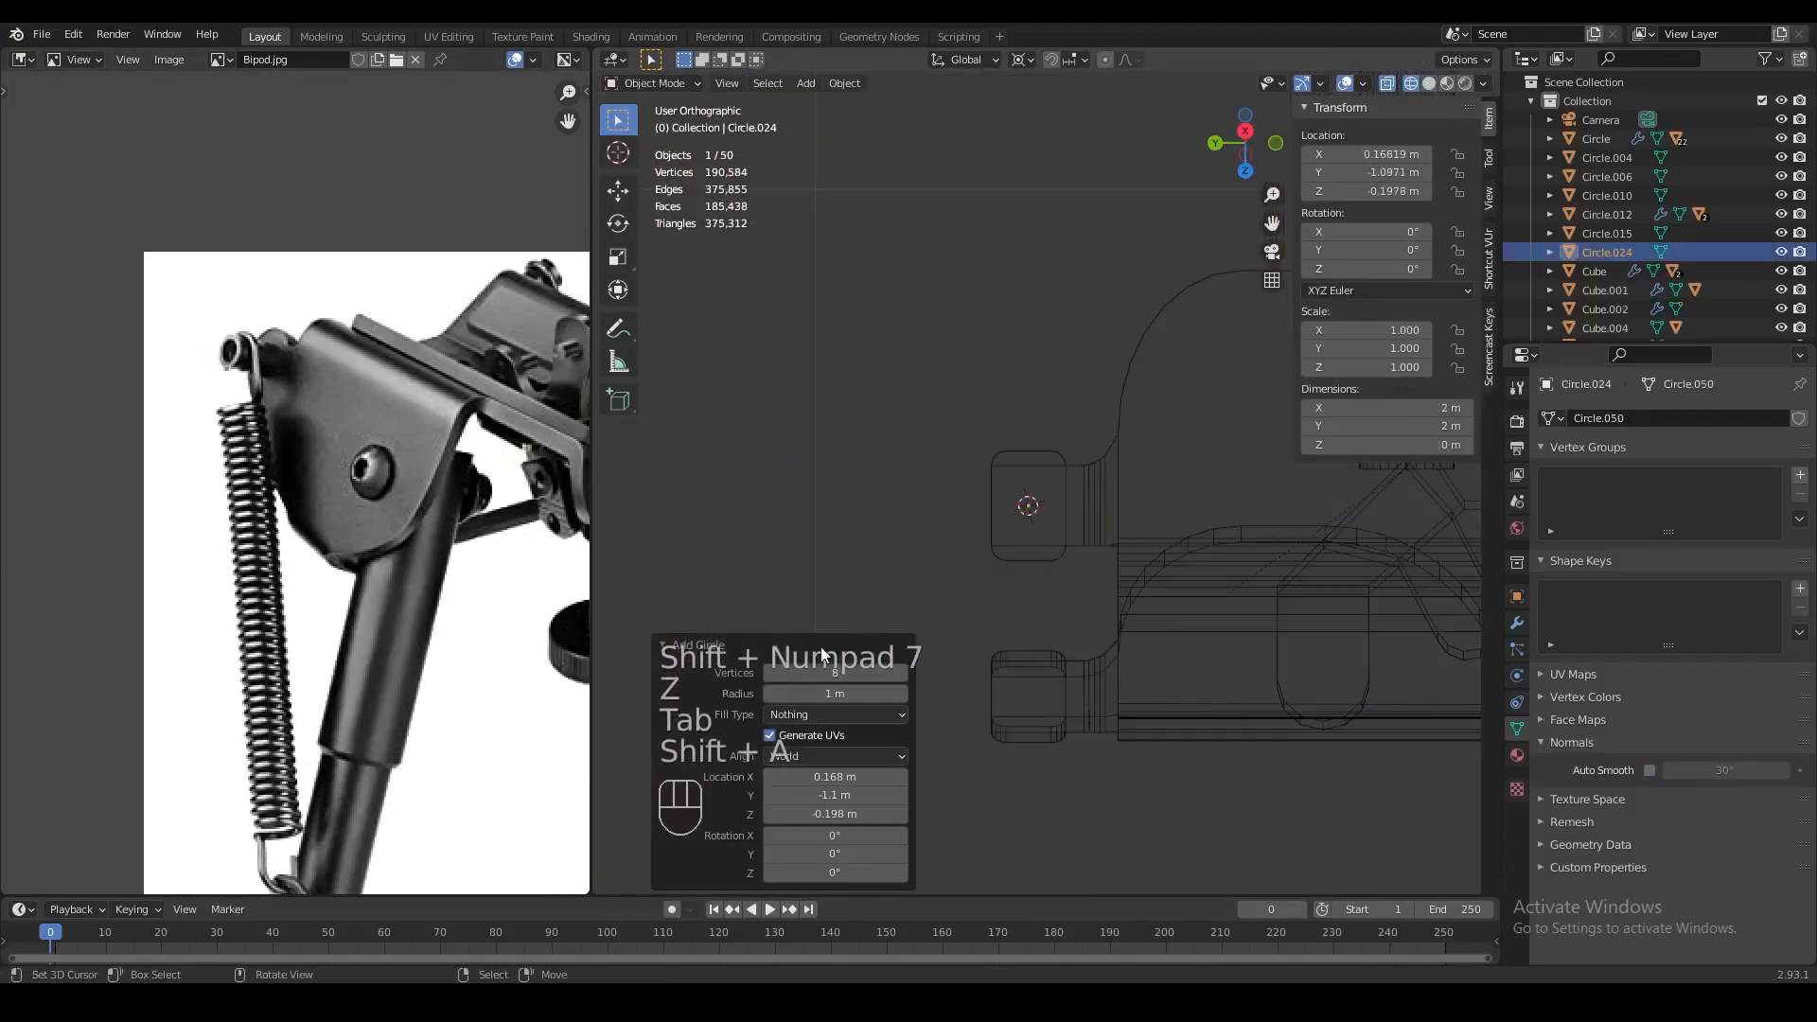
{"action": "type", "text": "12"}
{"action": "key", "text": "Return"}
{"action": "mouse_move", "coordinate": [1125, 599]}
{"action": "middle_mouse_down"}
{"action": "mouse_move", "coordinate": [940, 523]}
{"action": "mouse_move", "coordinate": [1065, 567]}
{"action": "mouse_move", "coordinate": [1075, 536]}
{"action": "mouse_move", "coordinate": [1005, 574]}
{"action": "mouse_move", "coordinate": [1070, 461]}
{"action": "middle_mouse_up"}
{"action": "key", "text": "KP_1"}
{"action": "key", "text": "z"}
{"action": "key", "text": "x"}
{"action": "left_click", "coordinate": [1058, 480]}
{"action": "left_click", "coordinate": [1058, 480]}
Realign the view to the tab's face and add a 12-vertex circle at the 3D cursor with View alignment
{"action": "key", "text": "Tab"}
{"action": "key", "text": "shift+KP_7"}
{"action": "key", "text": "z"}
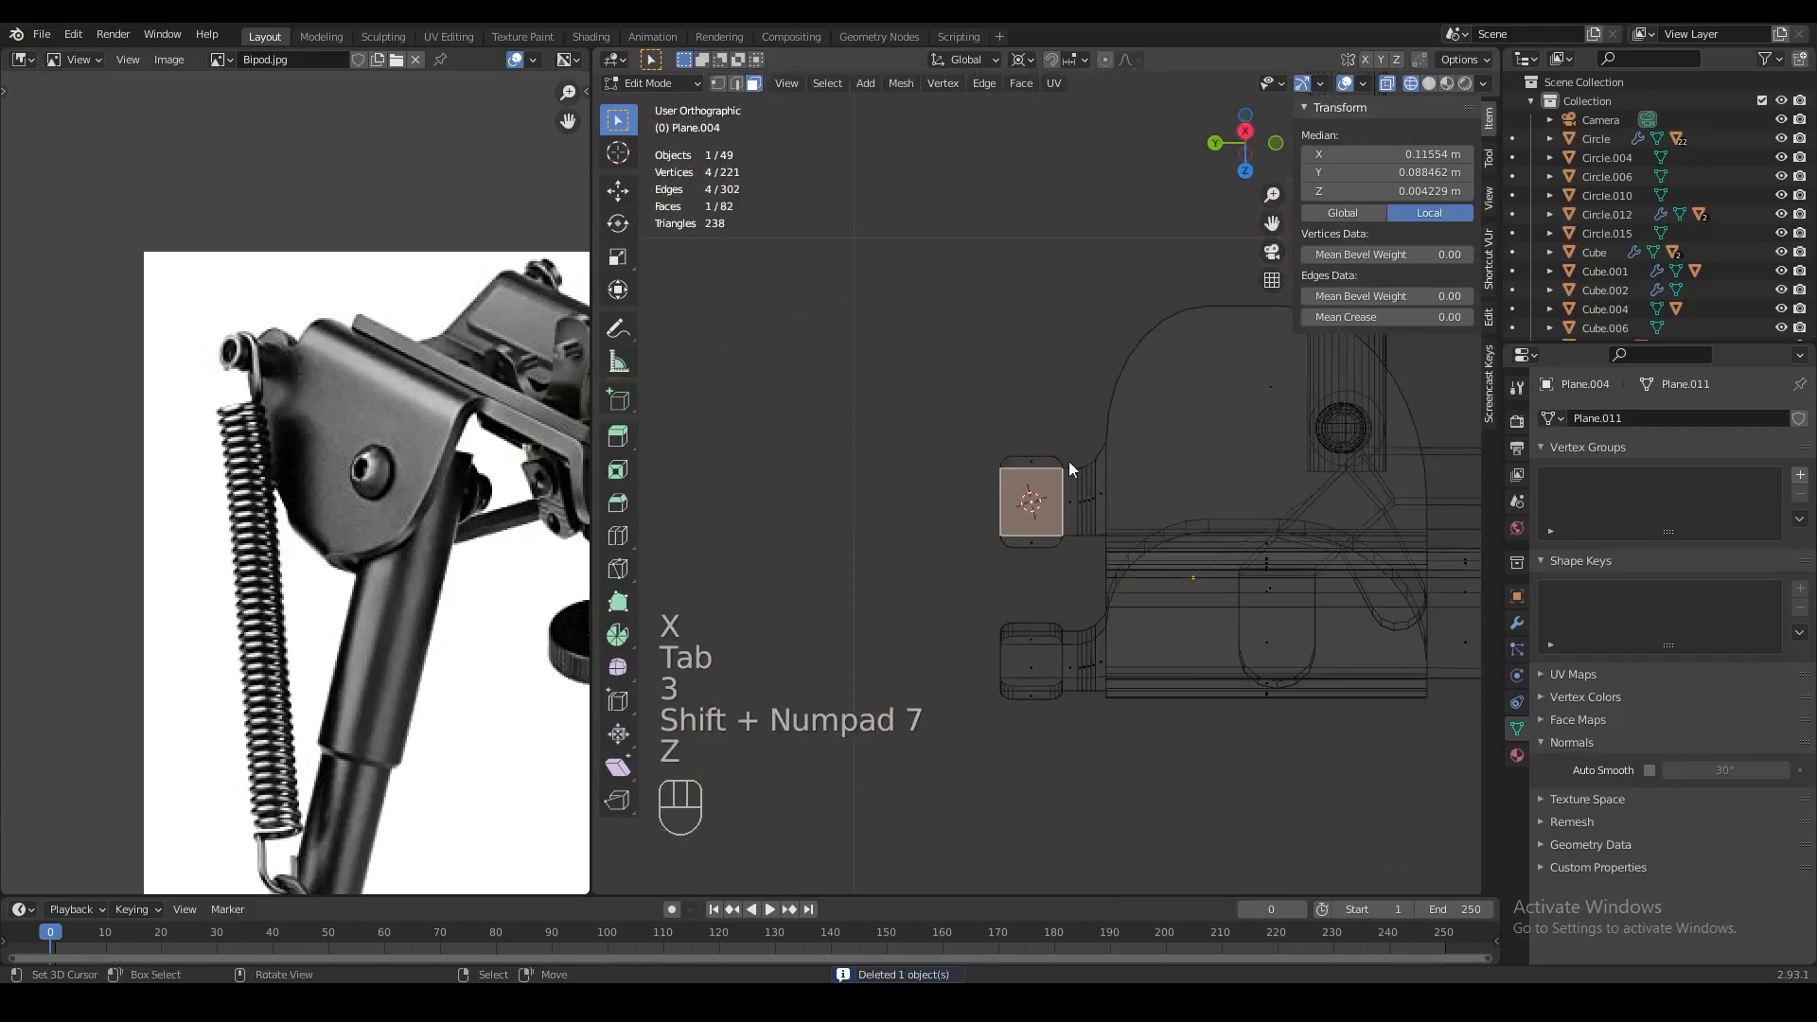
{"action": "key", "text": "Tab"}
{"action": "key", "text": "shift+a"}
{"action": "mouse_move", "coordinate": [1075, 462]}
{"action": "left_click", "coordinate": [1144, 502]}
{"action": "scroll", "coordinate": [878, 684], "scroll_direction": "down", "scroll_amount": 3}
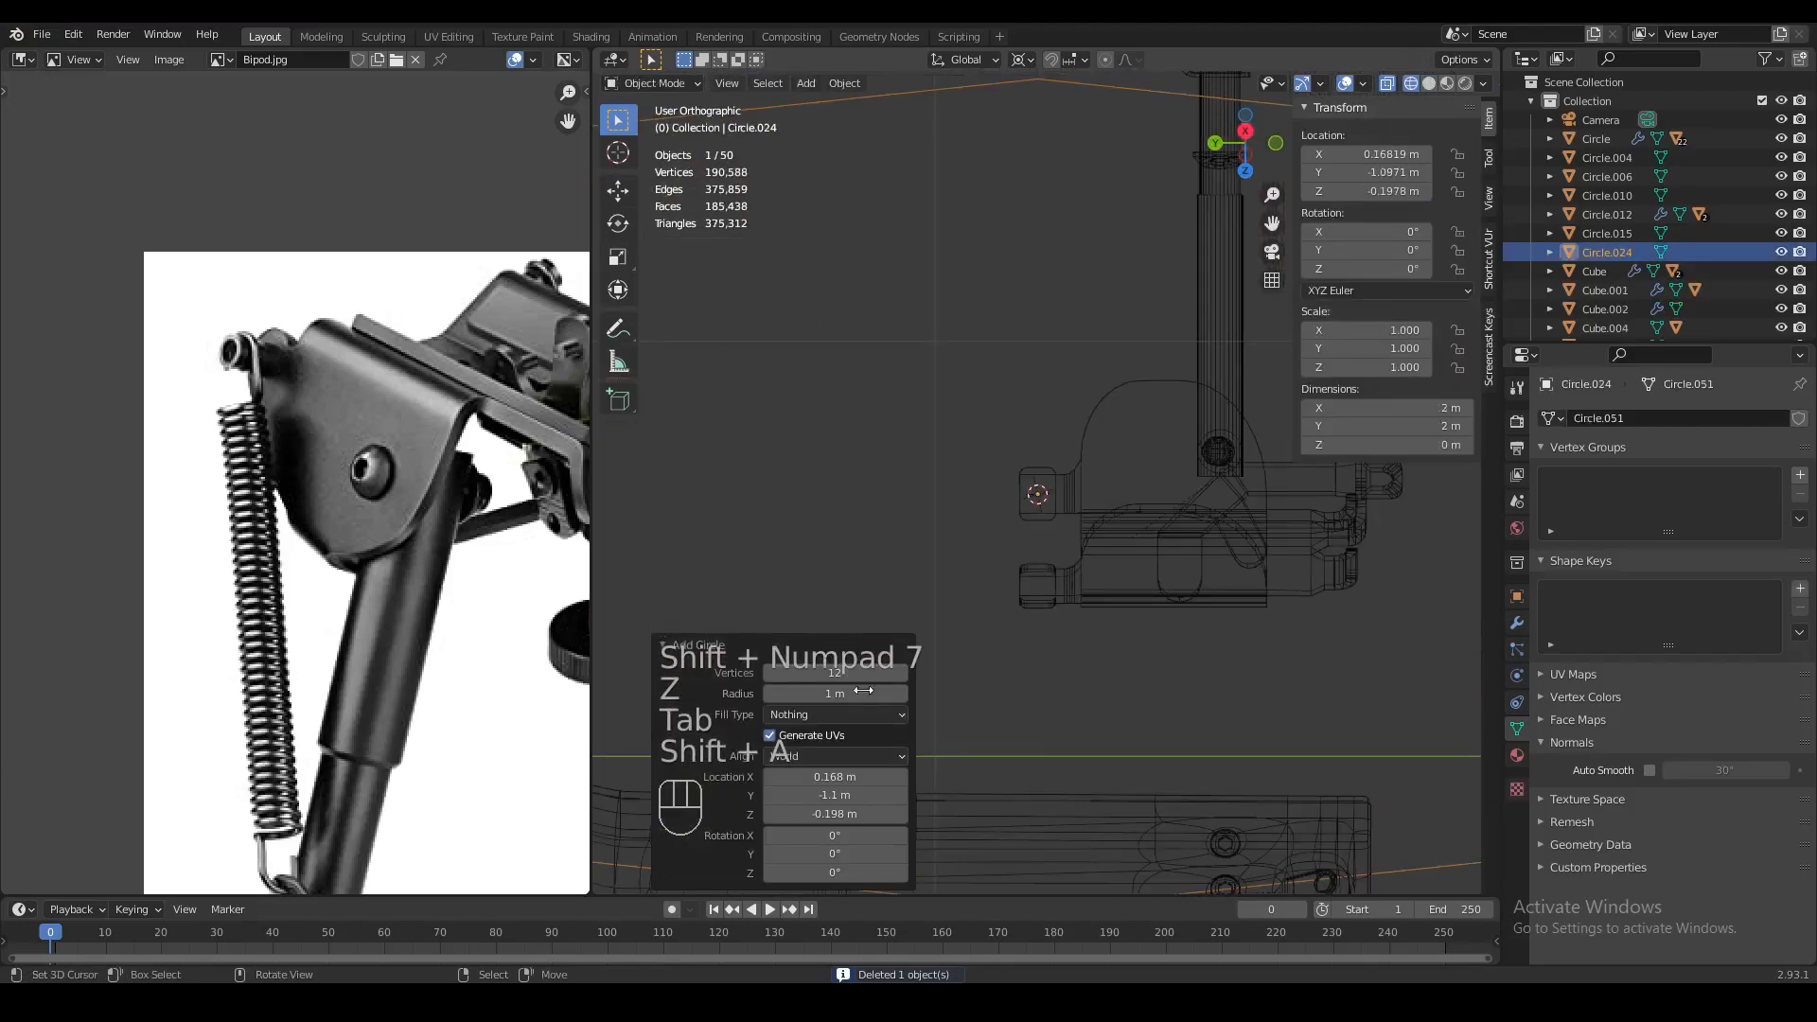
{"action": "left_click", "coordinate": [797, 798]}
{"action": "key", "text": "KP_1"}
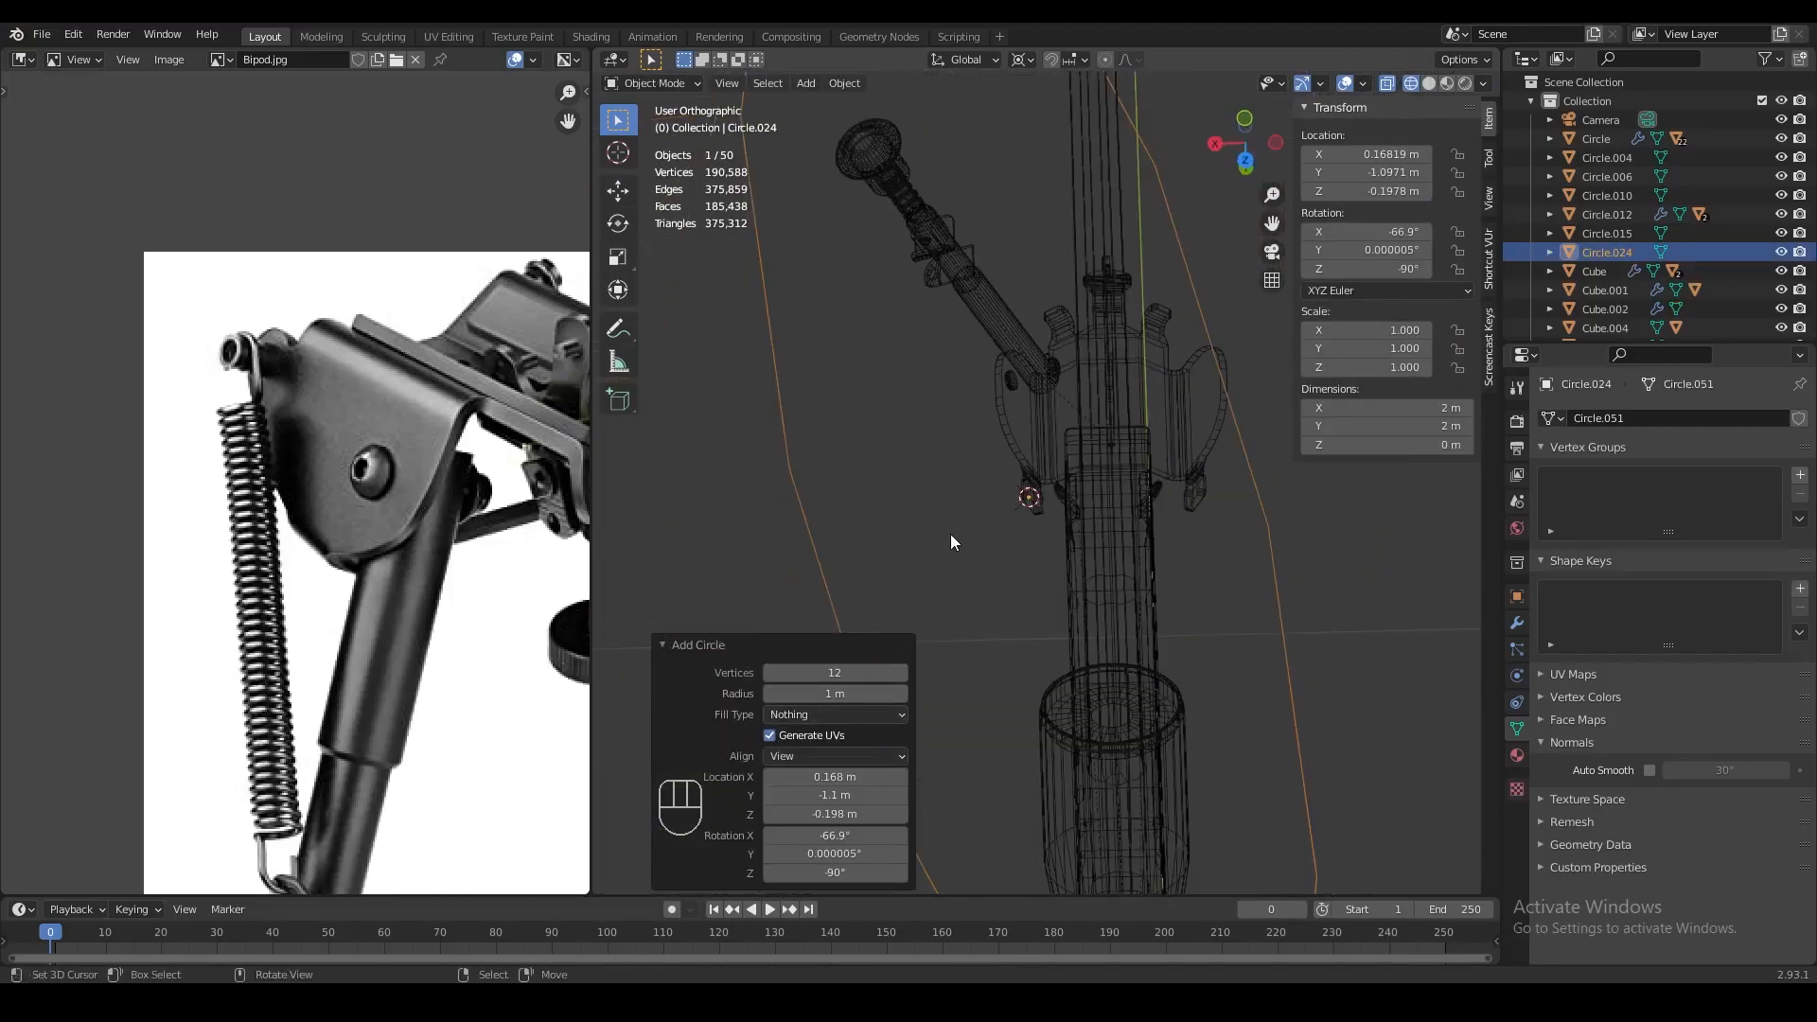
Scale all of the circle's vertices by 0.1 twice in Edit Mode
{"action": "key", "text": "z"}
{"action": "key", "text": "Tab"}
{"action": "middle_click_drag", "start_coordinate": [1018, 549], "coordinate": [959, 524]}
{"action": "type", "text": "s.1"}
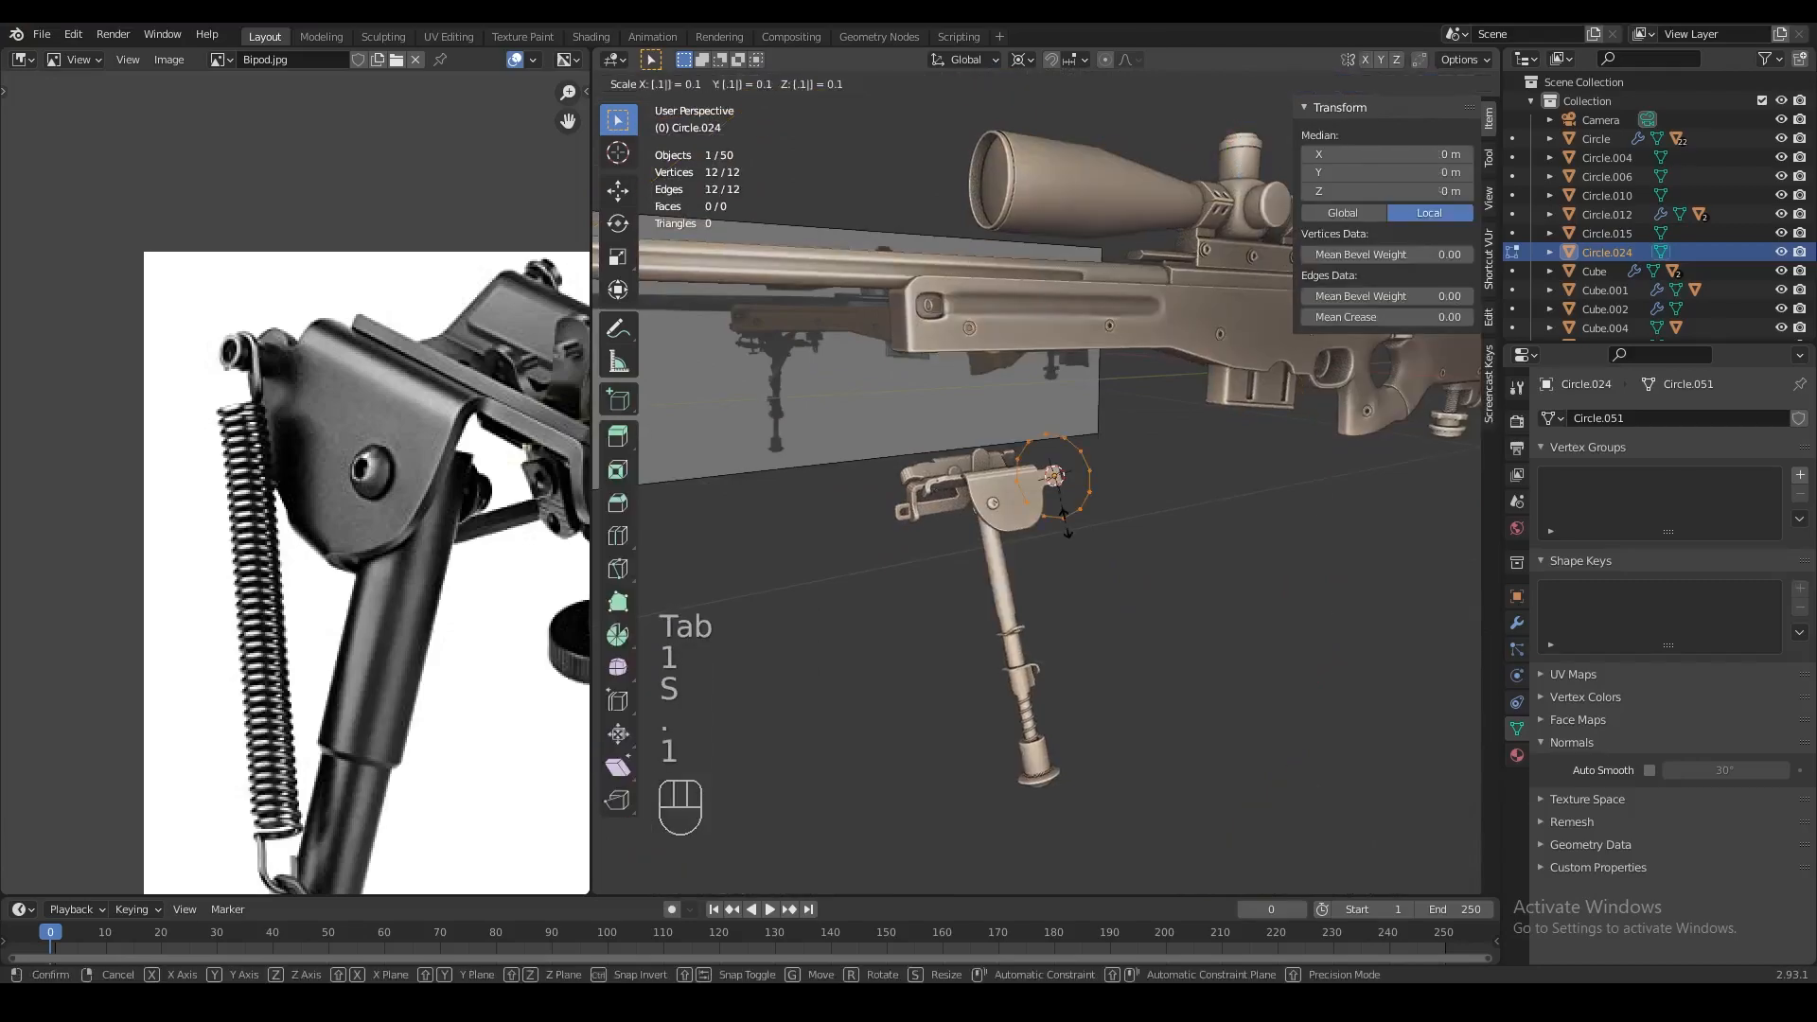
{"action": "key", "text": "Return"}
{"action": "type", "text": "s.1"}
{"action": "key", "text": "Return"}
Shrink the circle further until it fits well inside the tab's face
{"action": "key", "text": "KP_Decimal"}
{"action": "key", "text": "z"}
{"action": "key", "text": "z"}
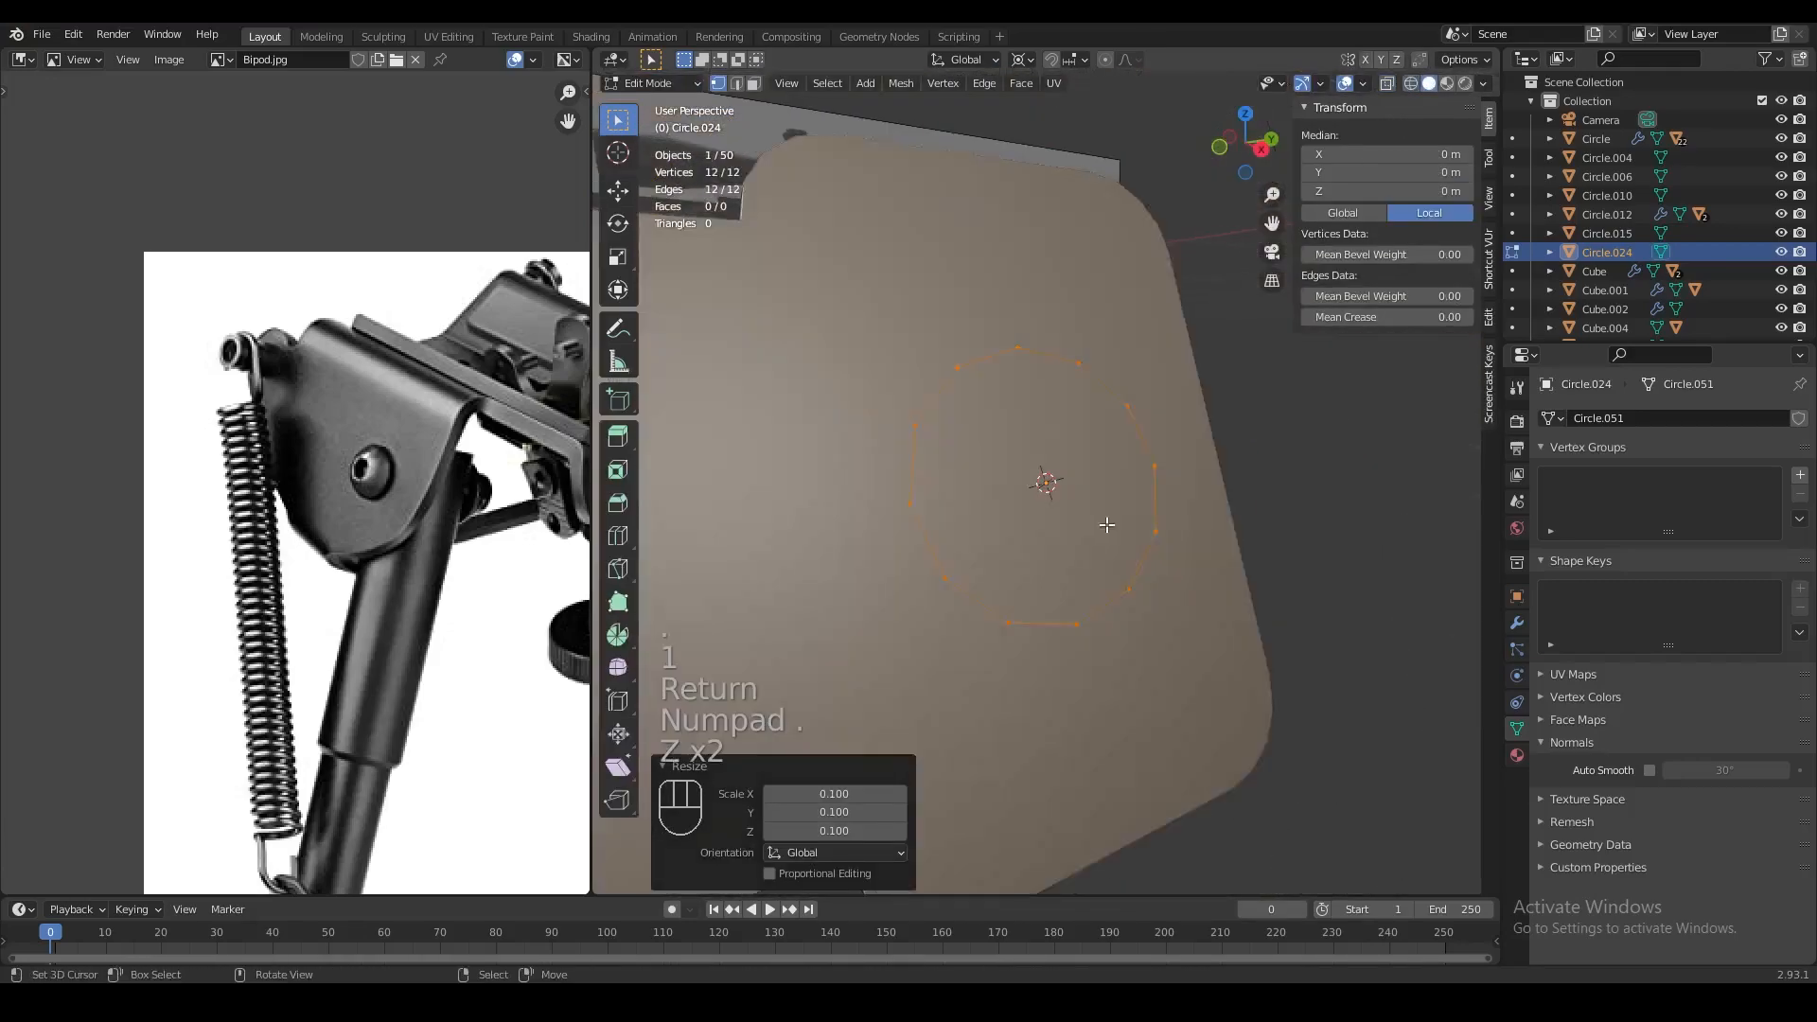
{"action": "scroll", "coordinate": [1104, 524], "scroll_direction": "down", "scroll_amount": 3}
{"action": "key", "text": "s"}
{"action": "left_click", "coordinate": [1189, 545]}
{"action": "key", "text": "shift+s"}
{"action": "scroll", "coordinate": [1157, 596], "scroll_direction": "down", "scroll_amount": 2}
{"action": "mouse_move", "coordinate": [1156, 598]}
{"action": "middle_mouse_down"}
{"action": "mouse_move", "coordinate": [1191, 603]}
{"action": "mouse_move", "coordinate": [1120, 576]}
{"action": "middle_mouse_up"}
{"action": "key", "text": "s"}
{"action": "left_click", "coordinate": [1162, 584]}
Fill the circle, extrude it about 0.013 m into a pin, and snap the 3D cursor to the pin's end face
{"action": "key", "text": "f"}
{"action": "key", "text": "e"}
{"action": "left_click", "coordinate": [1177, 548]}
{"action": "key", "text": "shift+s"}
{"action": "left_click", "coordinate": [1016, 212]}
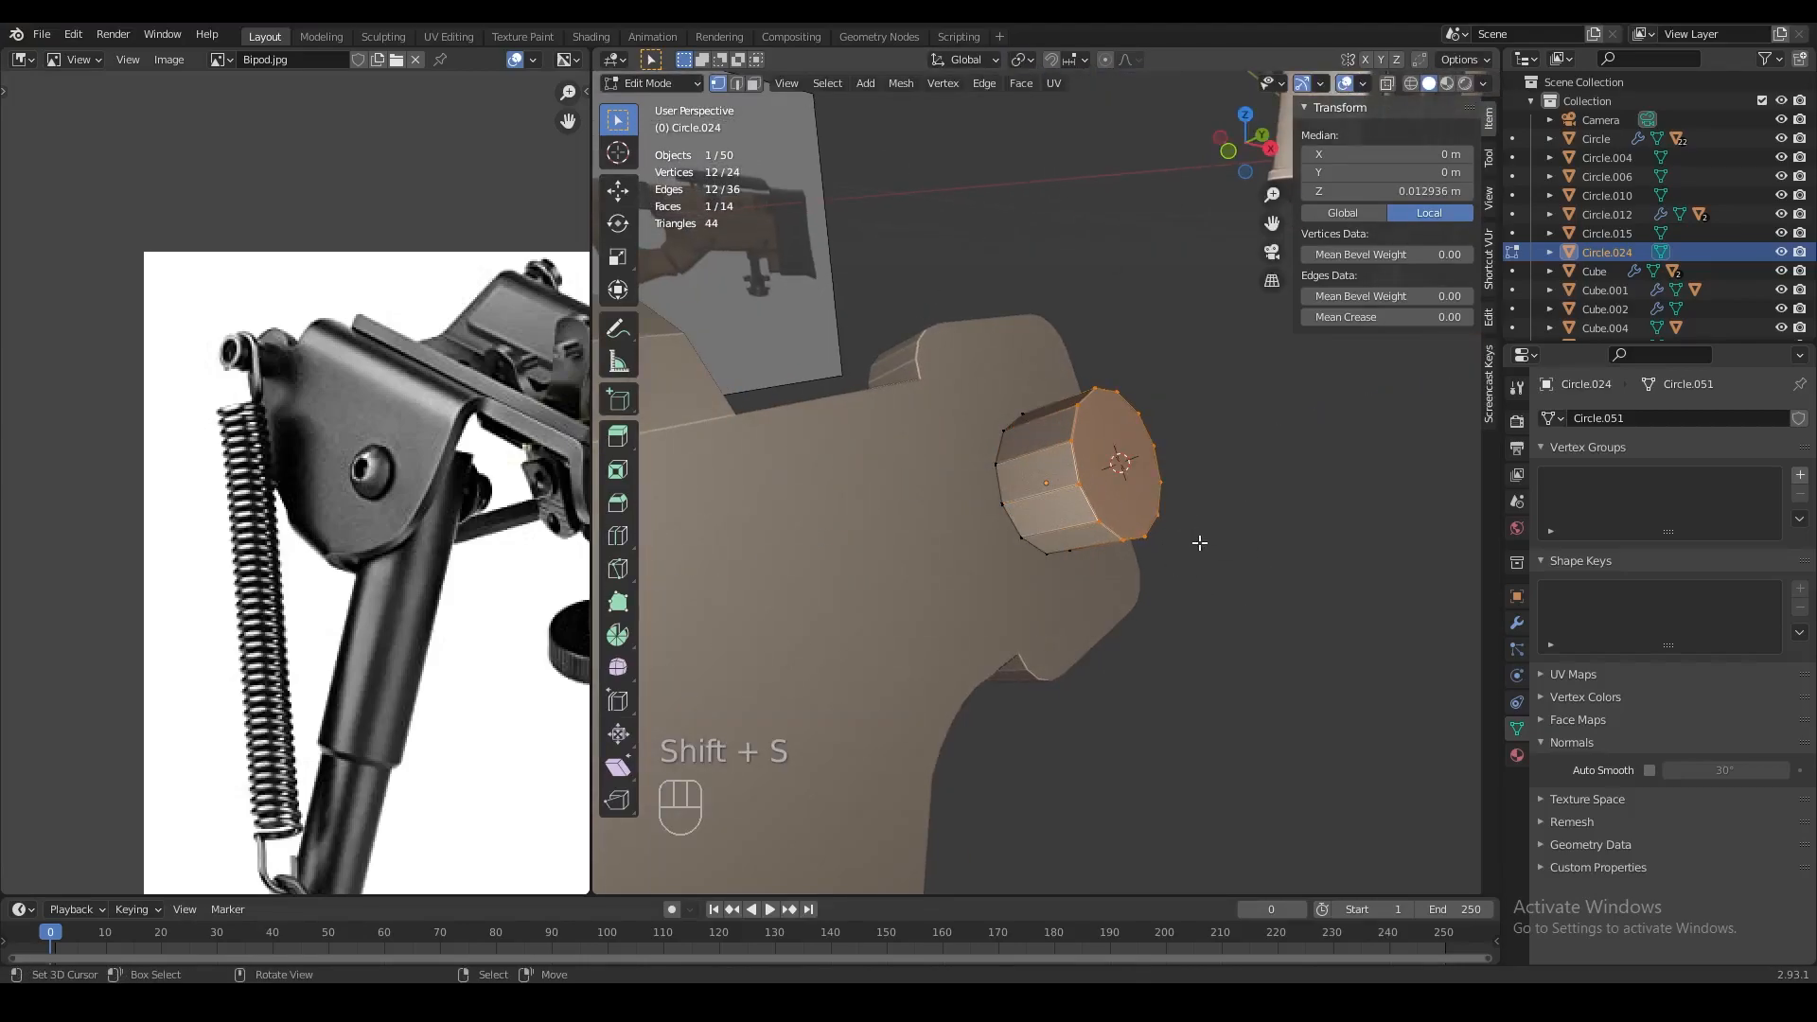
Extrude the pin's end face in place, scale it slightly, and extrude it about 0.008 m outward
{"action": "key", "text": "e"}
{"action": "right_click", "coordinate": [1202, 543]}
{"action": "key", "text": "s"}
{"action": "left_click", "coordinate": [1211, 545]}
{"action": "key", "text": "e"}
{"action": "left_click", "coordinate": [1259, 527]}
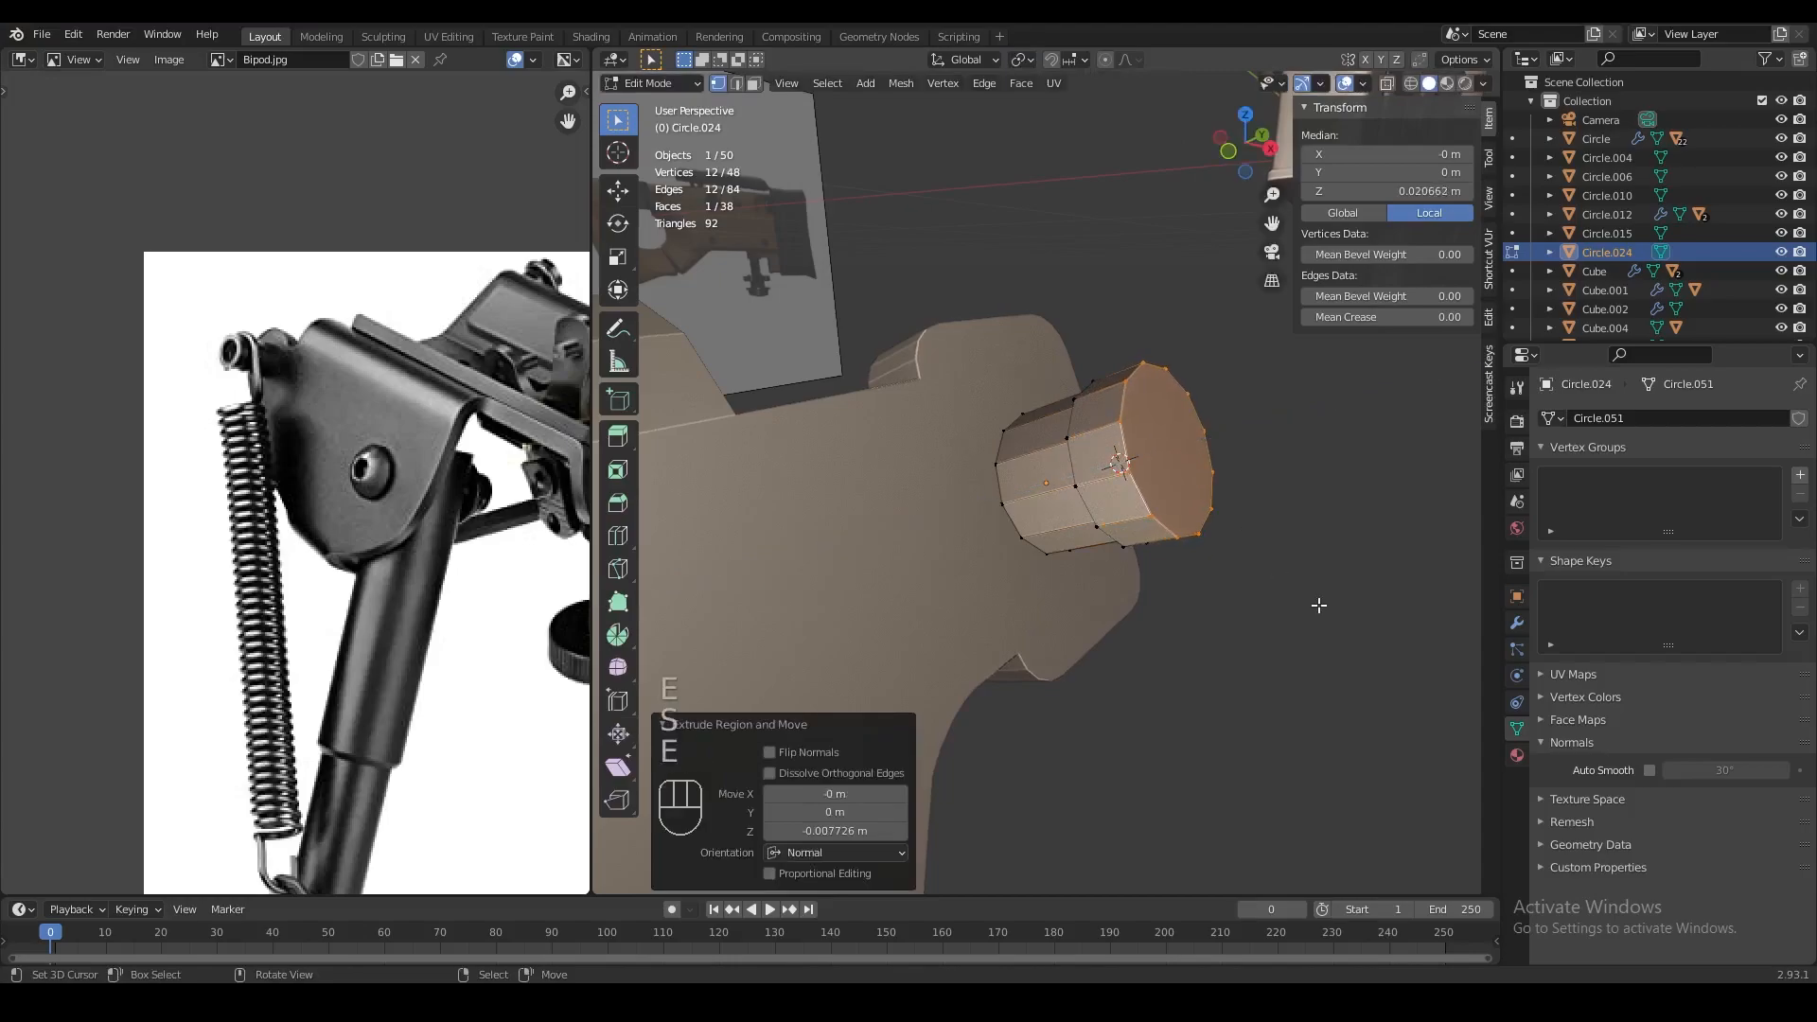
Inset the pin's end face by scaling an extrusion to about 0.69, then extrude it inward about 0.008 m as a recess
{"action": "key", "text": "e"}
{"action": "right_click", "coordinate": [1320, 605]}
{"action": "key", "text": "s"}
{"action": "left_click", "coordinate": [1268, 562]}
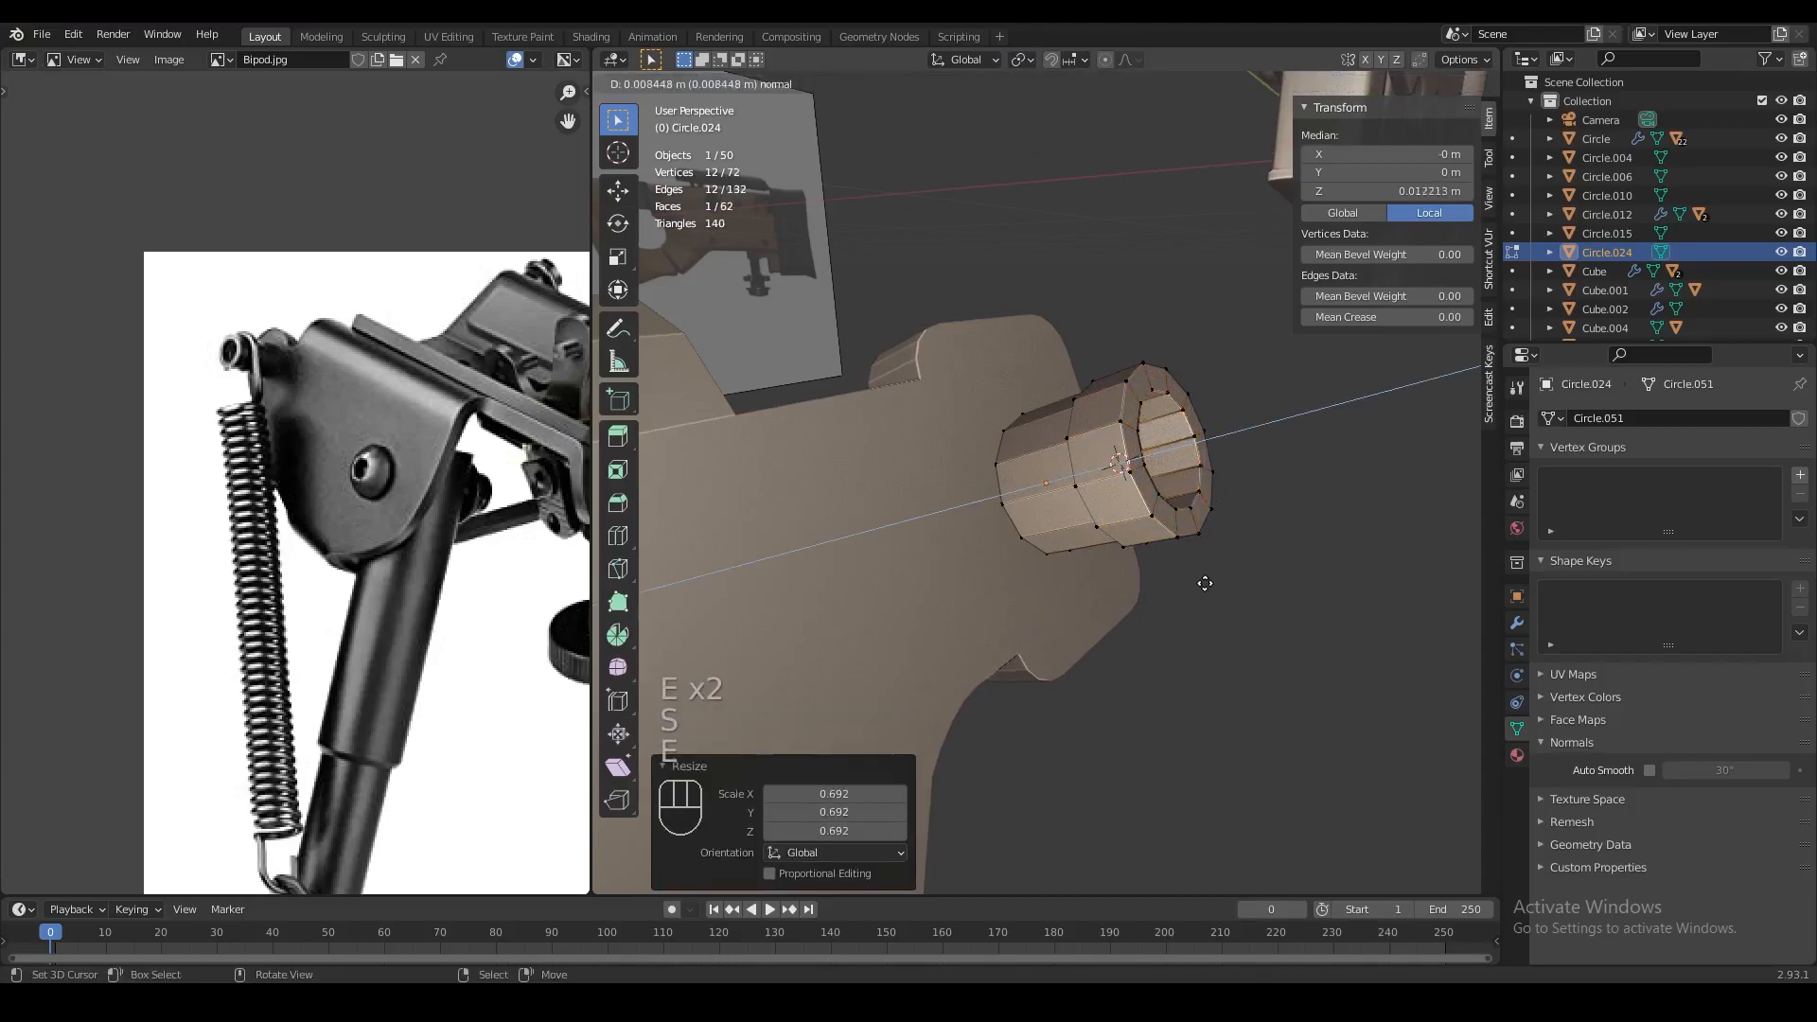
{"action": "left_click", "coordinate": [1207, 582]}
Shade the pin smooth and enable Auto Smooth at 45°
{"action": "key", "text": "Tab"}
{"action": "scroll", "coordinate": [1141, 600], "scroll_direction": "down", "scroll_amount": 2}
{"action": "middle_click_drag", "start_coordinate": [1141, 600], "coordinate": [1116, 508]}
{"action": "scroll", "coordinate": [1094, 513], "scroll_direction": "down", "scroll_amount": 3}
{"action": "key", "text": "ctrl+z"}
{"action": "scroll", "coordinate": [1031, 492], "scroll_direction": "up", "scroll_amount": 2}
{"action": "key", "text": "z"}
{"action": "key", "text": "z"}
{"action": "right_click", "coordinate": [1045, 500]}
{"action": "left_click", "coordinate": [832, 87]}
{"action": "left_click", "coordinate": [928, 461]}
{"action": "middle_click_drag", "start_coordinate": [963, 479], "coordinate": [1323, 610]}
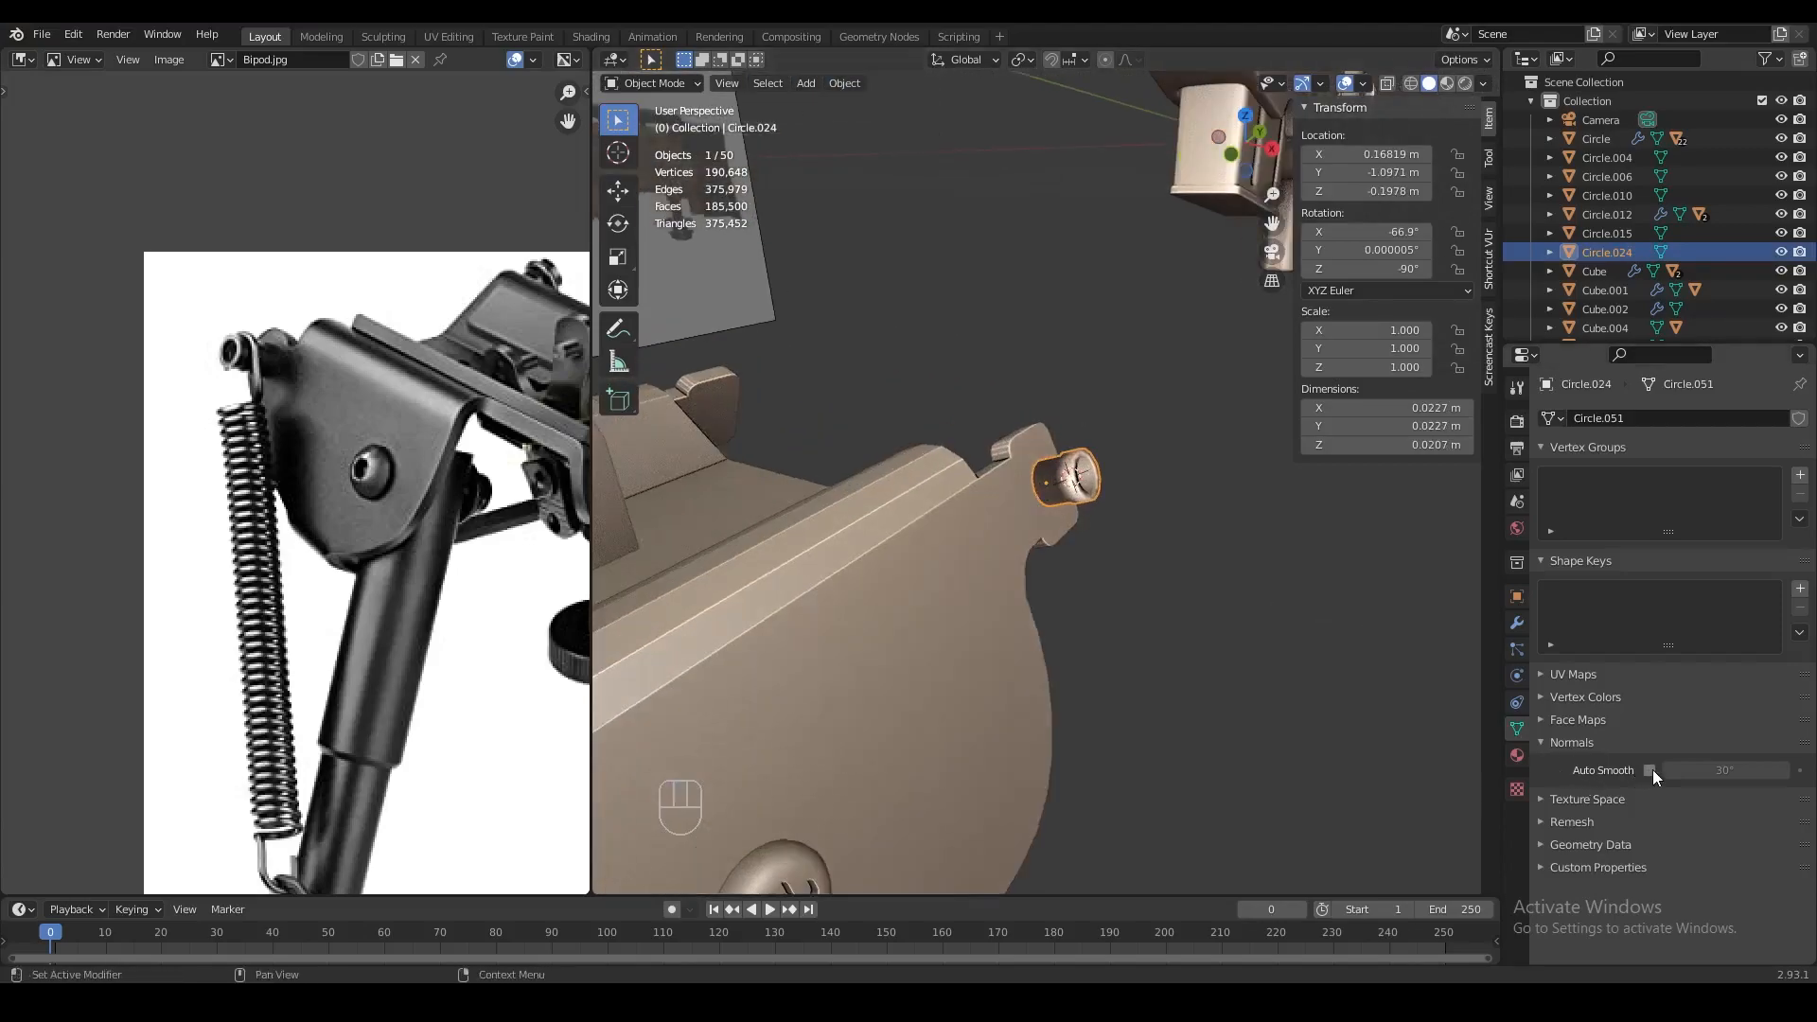
{"action": "middle_click_drag", "start_coordinate": [1156, 666], "coordinate": [1019, 632]}
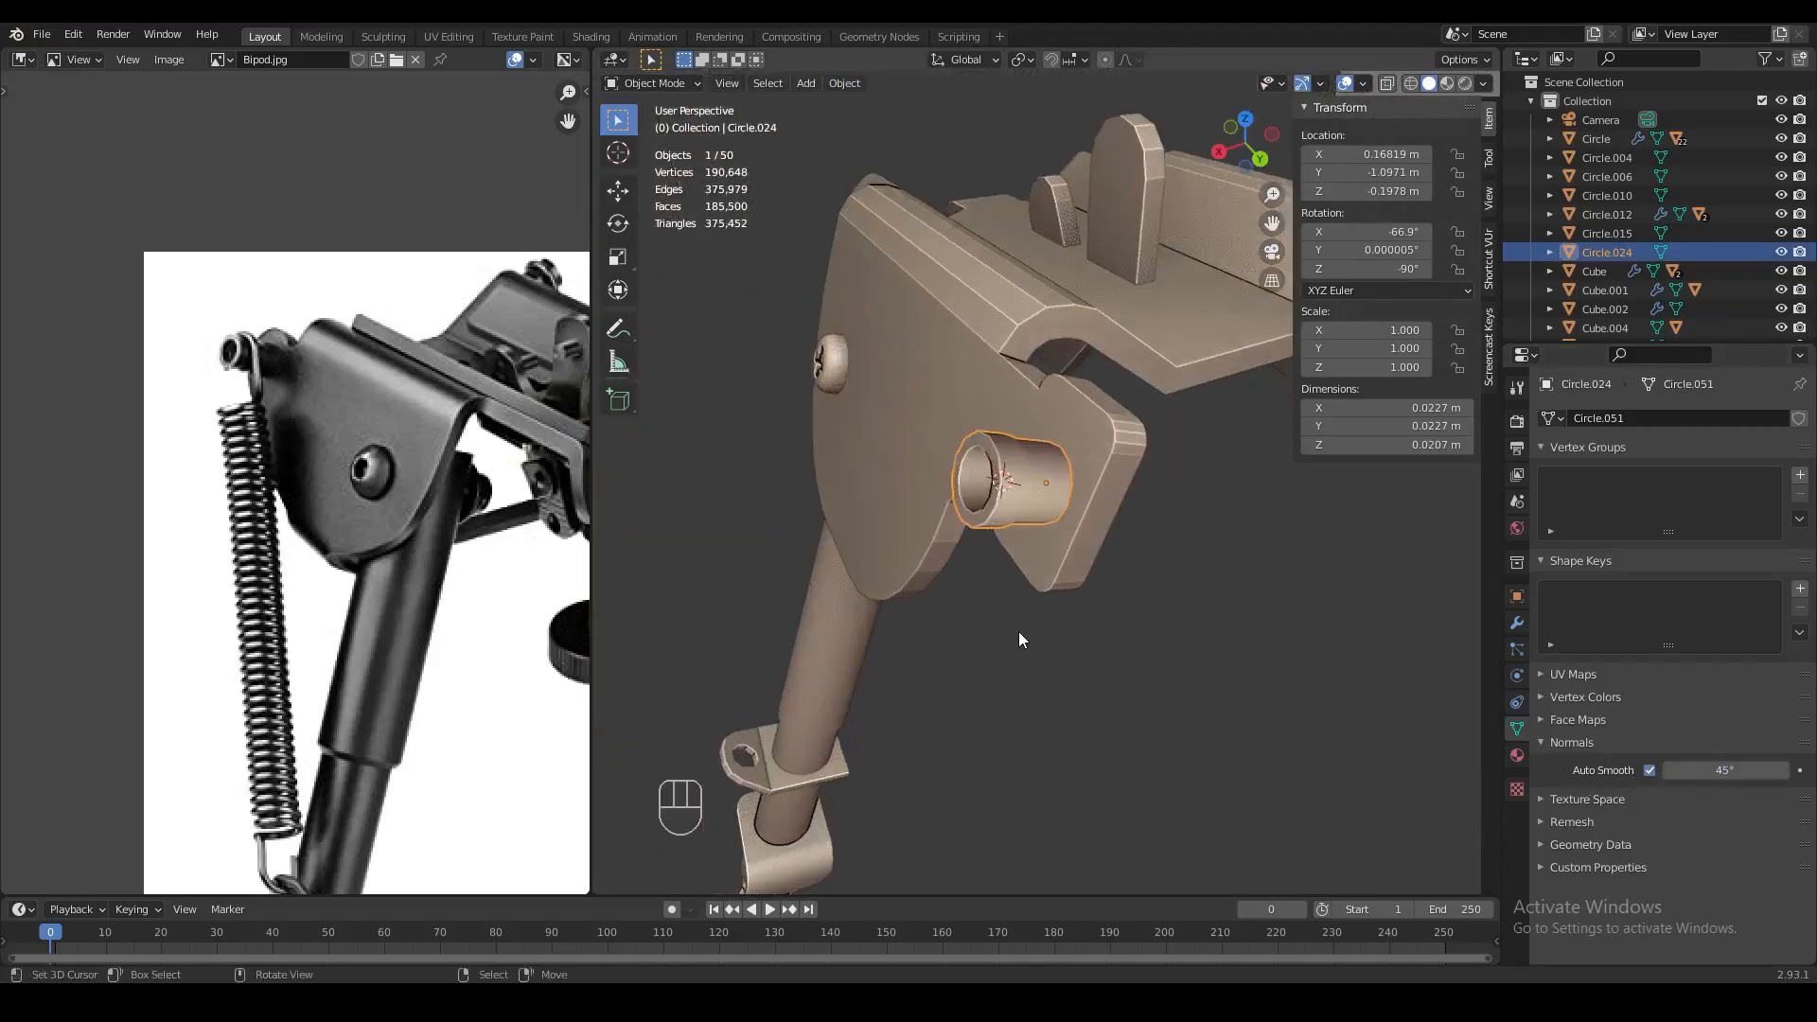
Inspect the new pin and the leg's hook plate from several sides and save the file
{"action": "scroll", "coordinate": [1018, 632], "scroll_direction": "down", "scroll_amount": 4}
{"action": "key", "text": "ctrl+s"}
{"action": "scroll", "coordinate": [451, 564], "scroll_direction": "up", "scroll_amount": 3}
{"action": "middle_click_drag", "start_coordinate": [776, 632], "coordinate": [1071, 719]}
{"action": "scroll", "coordinate": [902, 649], "scroll_direction": "up", "scroll_amount": 2}
{"action": "key", "text": "ctrl+s"}
{"action": "scroll", "coordinate": [920, 560], "scroll_direction": "up", "scroll_amount": 2}
Start a separate object with a single vertex at the hole in the leg's hook plate
{"action": "right_click", "coordinate": [962, 673]}
{"action": "key", "text": "Tab"}
{"action": "right_click", "coordinate": [1014, 717]}
{"action": "middle_click_drag", "start_coordinate": [1045, 620], "coordinate": [1124, 677]}
{"action": "left_click", "coordinate": [1123, 678]}
{"action": "key", "text": "Tab"}
{"action": "left_click", "coordinate": [1090, 657]}
{"action": "key", "text": "z"}
{"action": "key", "text": "Tab"}
{"action": "key", "text": "a"}
{"action": "key", "text": "z"}
{"action": "middle_click_drag", "start_coordinate": [1120, 661], "coordinate": [957, 616]}
{"action": "scroll", "coordinate": [957, 616], "scroll_direction": "down", "scroll_amount": 3}
{"action": "middle_click_drag", "start_coordinate": [1051, 540], "coordinate": [996, 626], "text": "shift"}
Extrude the vertex into a straight edge reaching the side plate's pin, adjust its end along X, and save the file
{"action": "key", "text": "e"}
{"action": "left_click", "coordinate": [1193, 408]}
{"action": "key", "text": "shift+s"}
{"action": "middle_click_drag", "start_coordinate": [1183, 398], "coordinate": [1032, 430]}
{"action": "scroll", "coordinate": [1135, 359], "scroll_direction": "up", "scroll_amount": 4}
{"action": "middle_click_drag", "start_coordinate": [1164, 341], "coordinate": [1178, 568], "text": "shift"}
{"action": "key", "text": "g"}
{"action": "key", "text": "x"}
{"action": "left_click", "coordinate": [1079, 493]}
{"action": "key", "text": "Tab"}
{"action": "scroll", "coordinate": [974, 508], "scroll_direction": "down", "scroll_amount": 2}
{"action": "key", "text": "ctrl+s"}
Snap the 3D cursor to the edge's lower end at the hook plate and add a circle there
{"action": "key", "text": "Tab"}
{"action": "right_click", "coordinate": [1033, 695]}
{"action": "key", "text": "shift+s"}
{"action": "scroll", "coordinate": [1270, 614], "scroll_direction": "up", "scroll_amount": 2}
{"action": "key", "text": "Tab"}
{"action": "key", "text": "shift+a"}
{"action": "mouse_move", "coordinate": [1179, 568]}
{"action": "left_click", "coordinate": [1264, 611]}
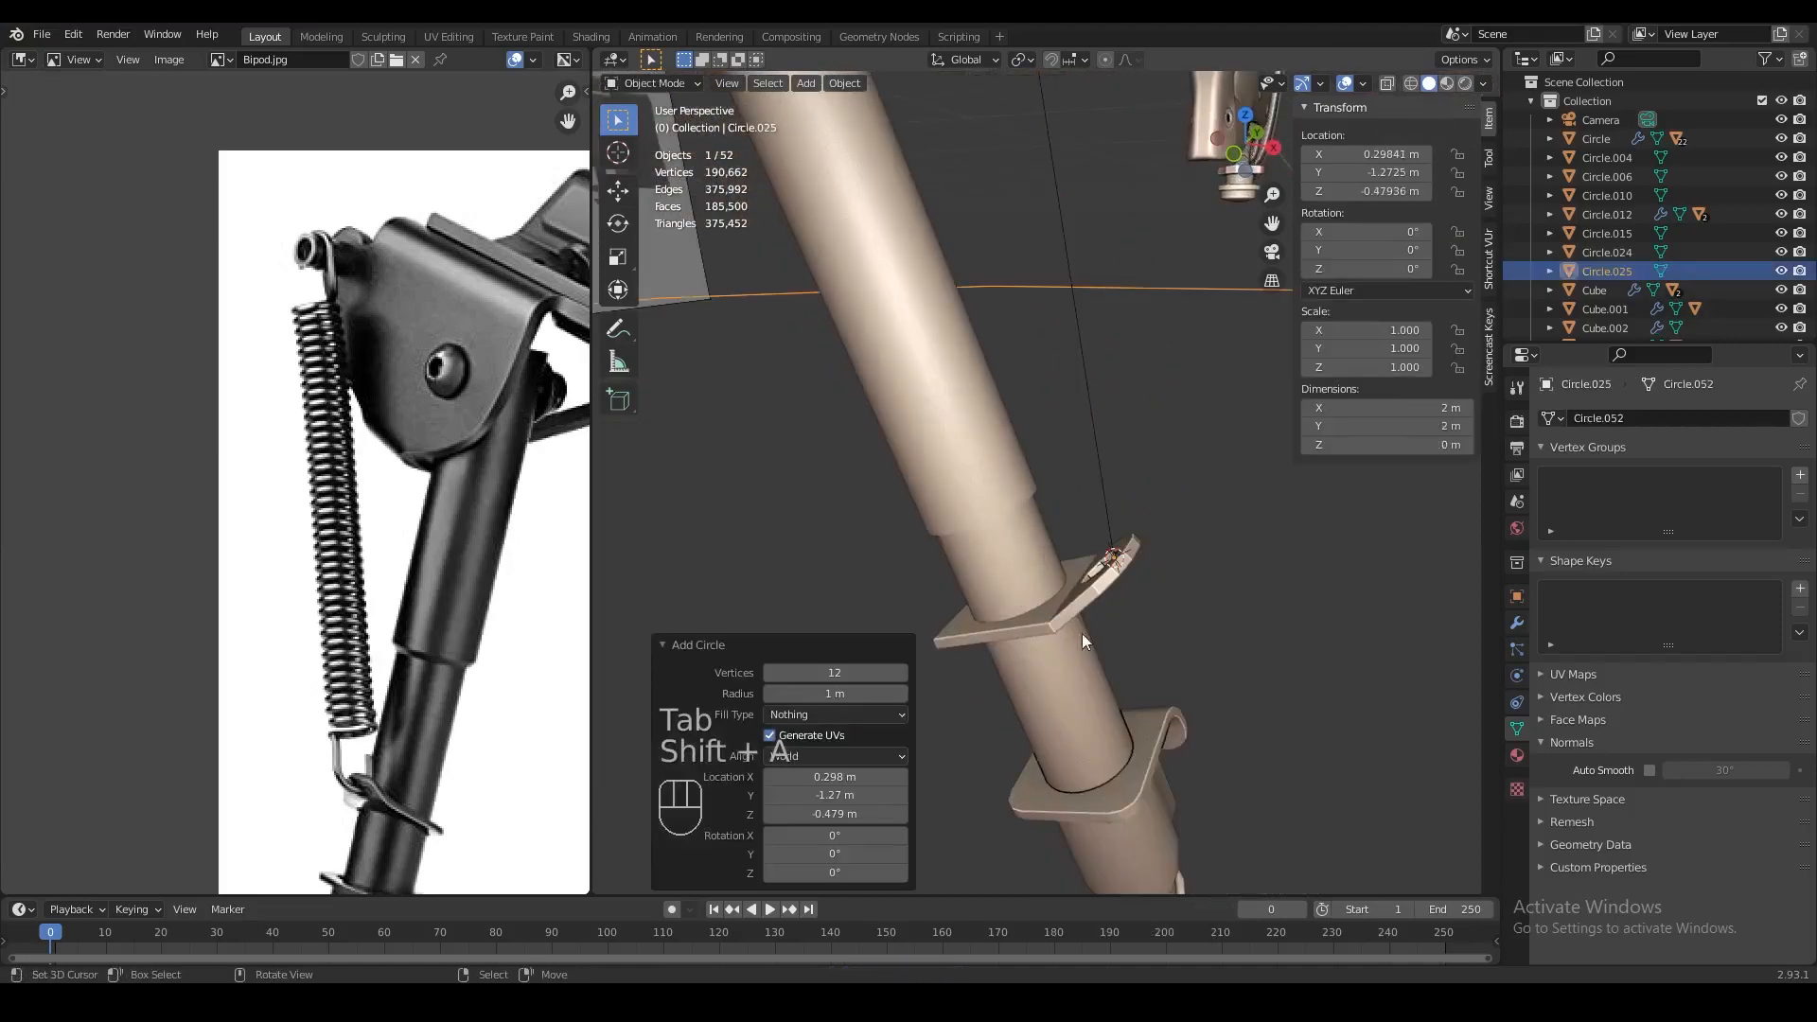
Reduce the new circle to eight vertices and scale it by 0.1 twice in Edit Mode
{"action": "key", "text": "Tab"}
{"action": "scroll", "coordinate": [1201, 625], "scroll_direction": "down", "scroll_amount": 4}
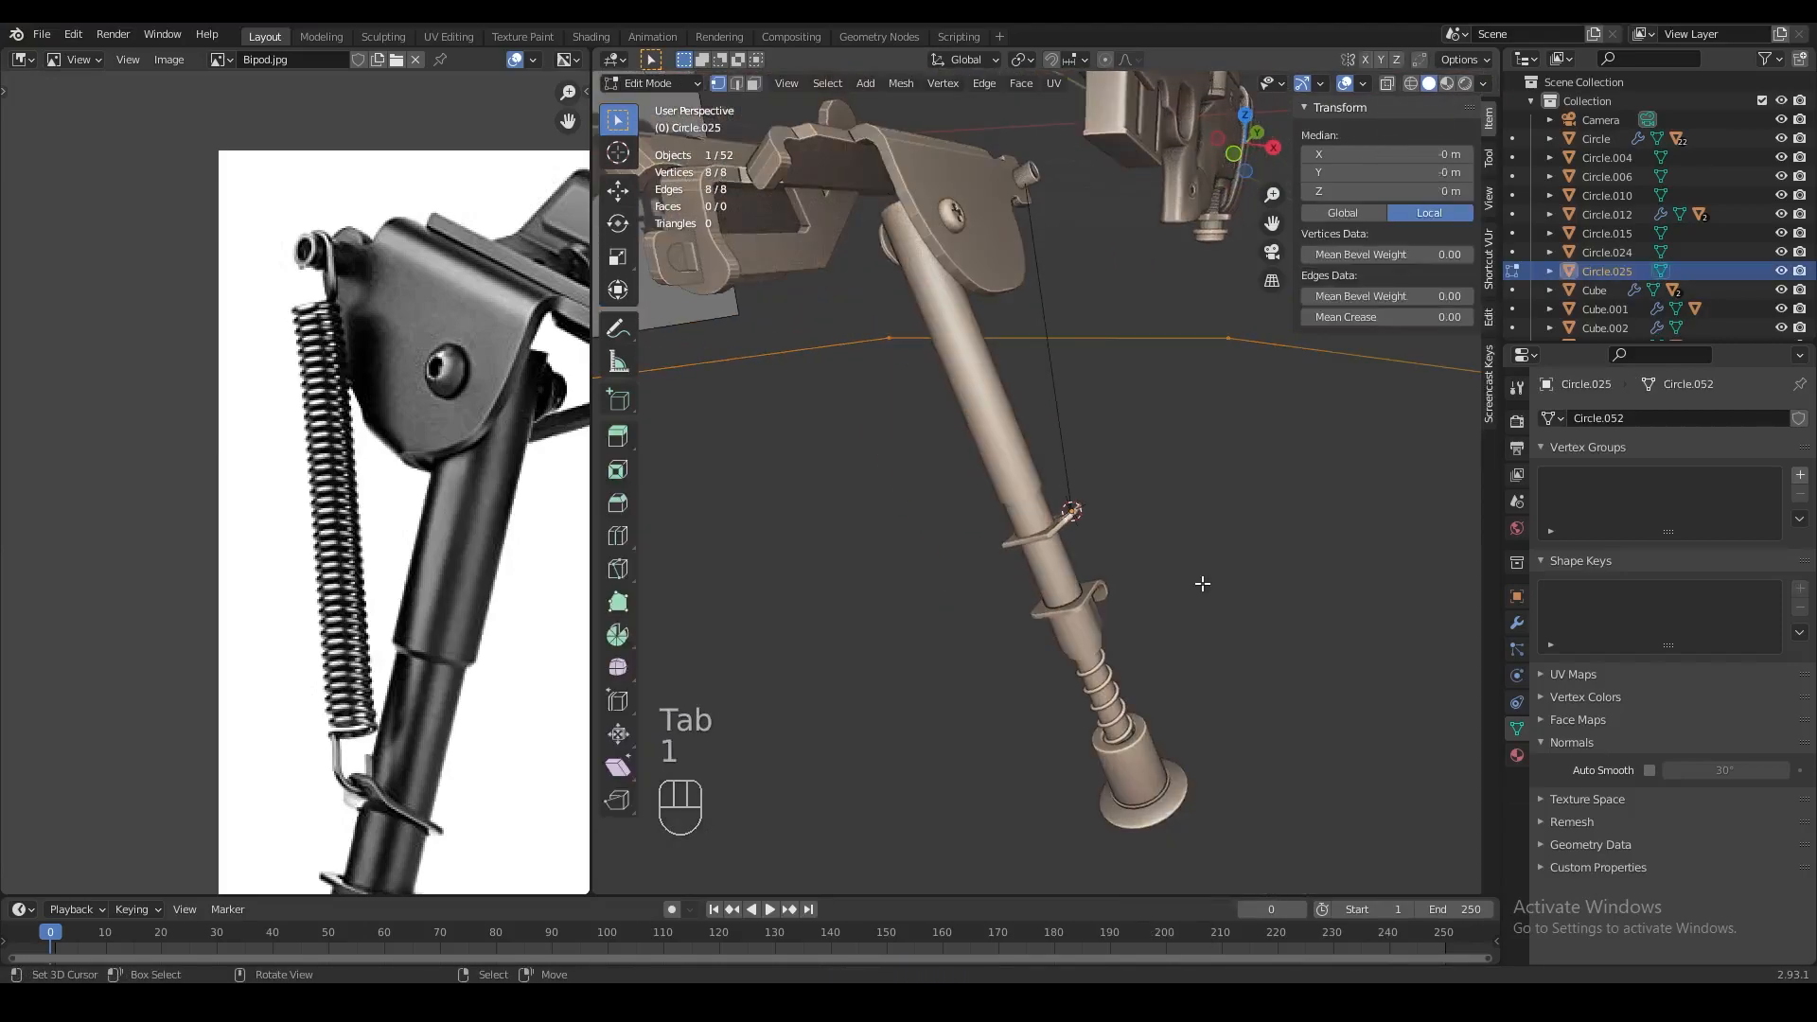
{"action": "key", "text": "s"}
{"action": "key", "text": "period"}
{"action": "key", "text": "1"}
{"action": "key", "text": "Return"}
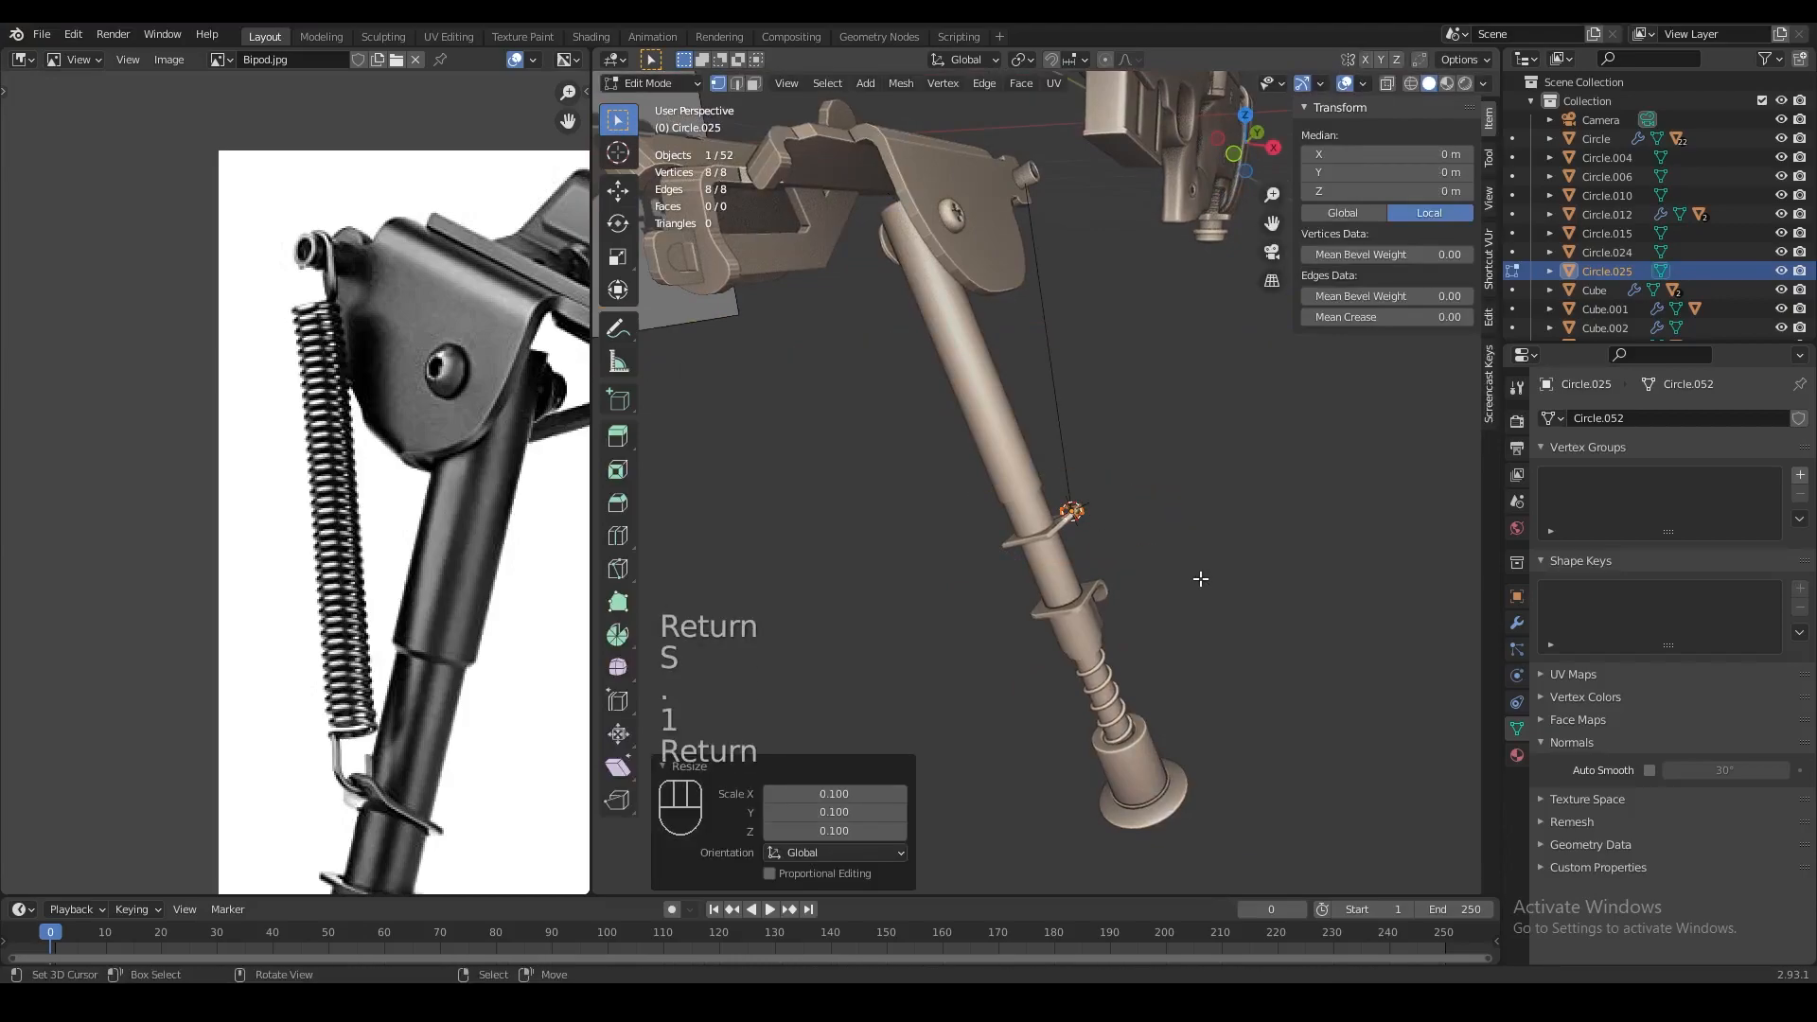
Rotate the circle 90° about X and move its vertices along X away from the hook plate
{"action": "scroll", "coordinate": [1200, 578], "scroll_direction": "up", "scroll_amount": 5}
{"action": "type", "text": "rx0"}
{"action": "left_click", "coordinate": [1194, 624]}
{"action": "middle_click_drag", "start_coordinate": [1194, 623], "coordinate": [1218, 645]}
{"action": "key", "text": "g"}
{"action": "key", "text": "z"}
{"action": "right_click", "coordinate": [1218, 645]}
{"action": "key", "text": "g"}
{"action": "key", "text": "y"}
{"action": "right_click", "coordinate": [1218, 646]}
{"action": "key", "text": "g"}
{"action": "key", "text": "x"}
{"action": "left_click", "coordinate": [1278, 662]}
Snap the 3D cursor to the circle's centre and scale the circle down to about 0.011 m across
{"action": "key", "text": "shift+s"}
{"action": "left_click", "coordinate": [1344, 740]}
{"action": "key", "text": "s"}
{"action": "left_click", "coordinate": [1310, 724]}
{"action": "key", "text": "Tab"}
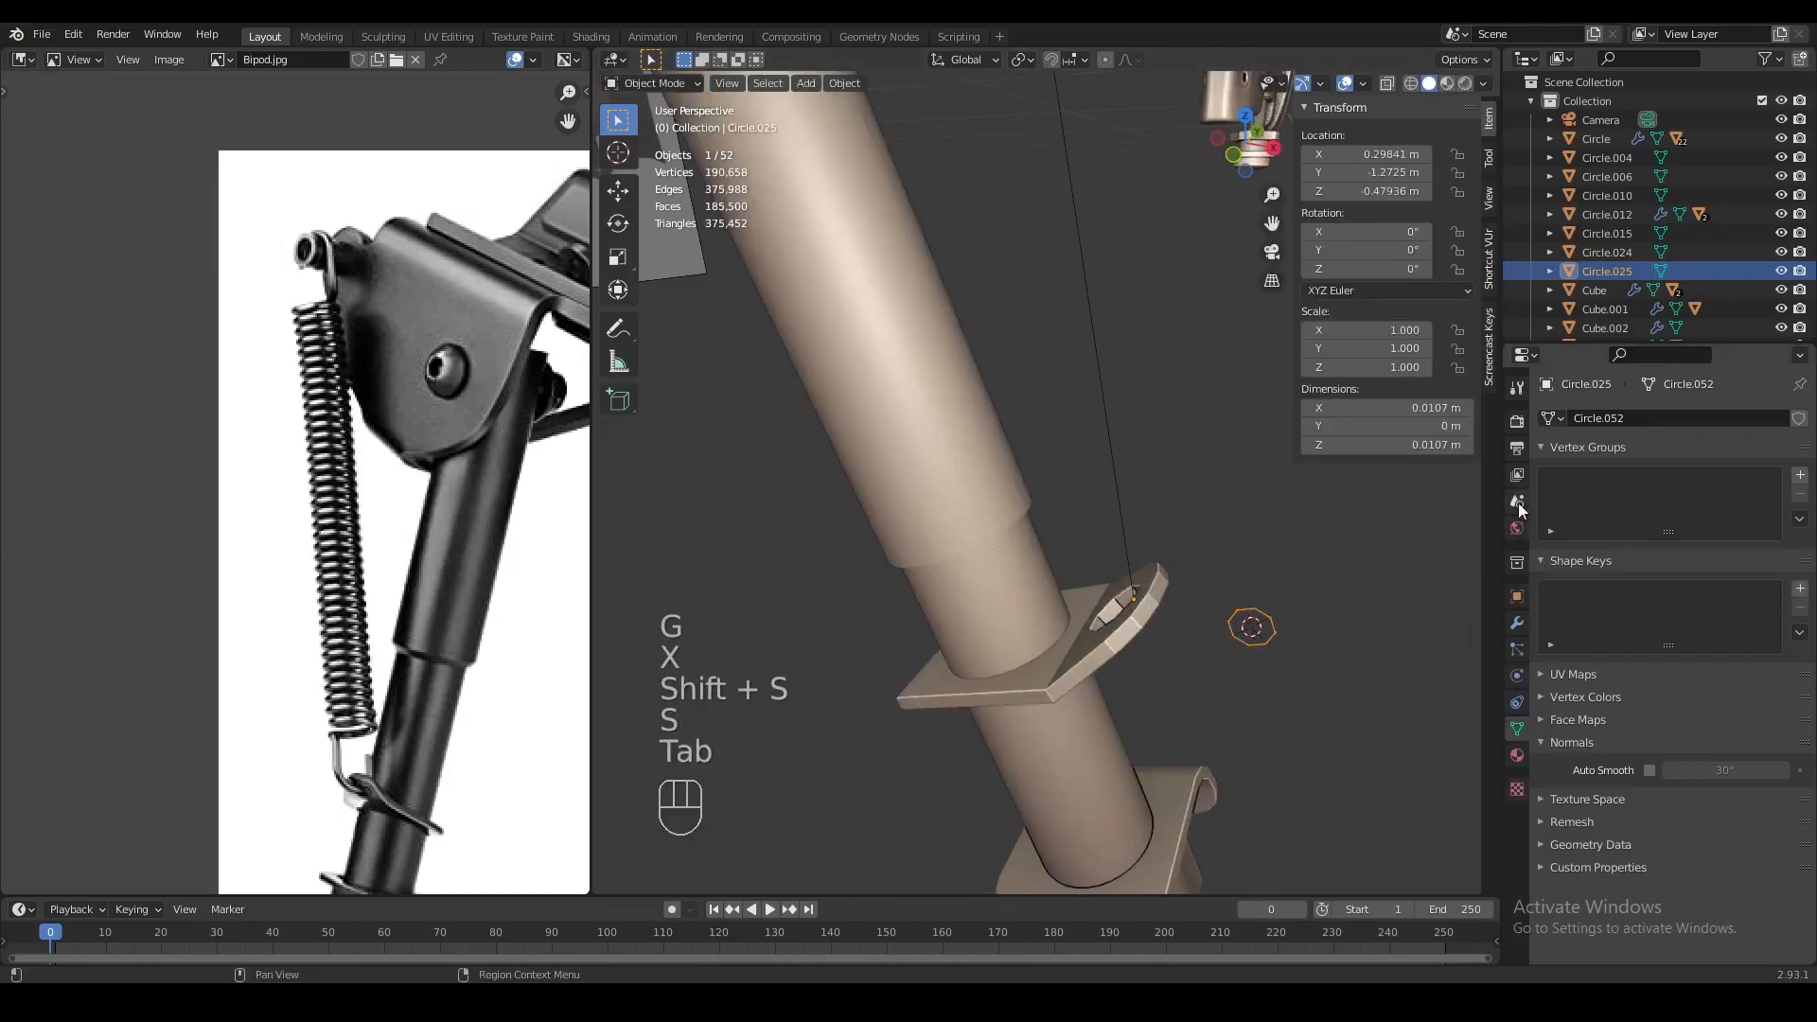
Add a Screw modifier to the circle and scale its vertices by about 0.437 in Edit Mode
{"action": "left_click", "coordinate": [1518, 623]}
{"action": "left_click", "coordinate": [1577, 428]}
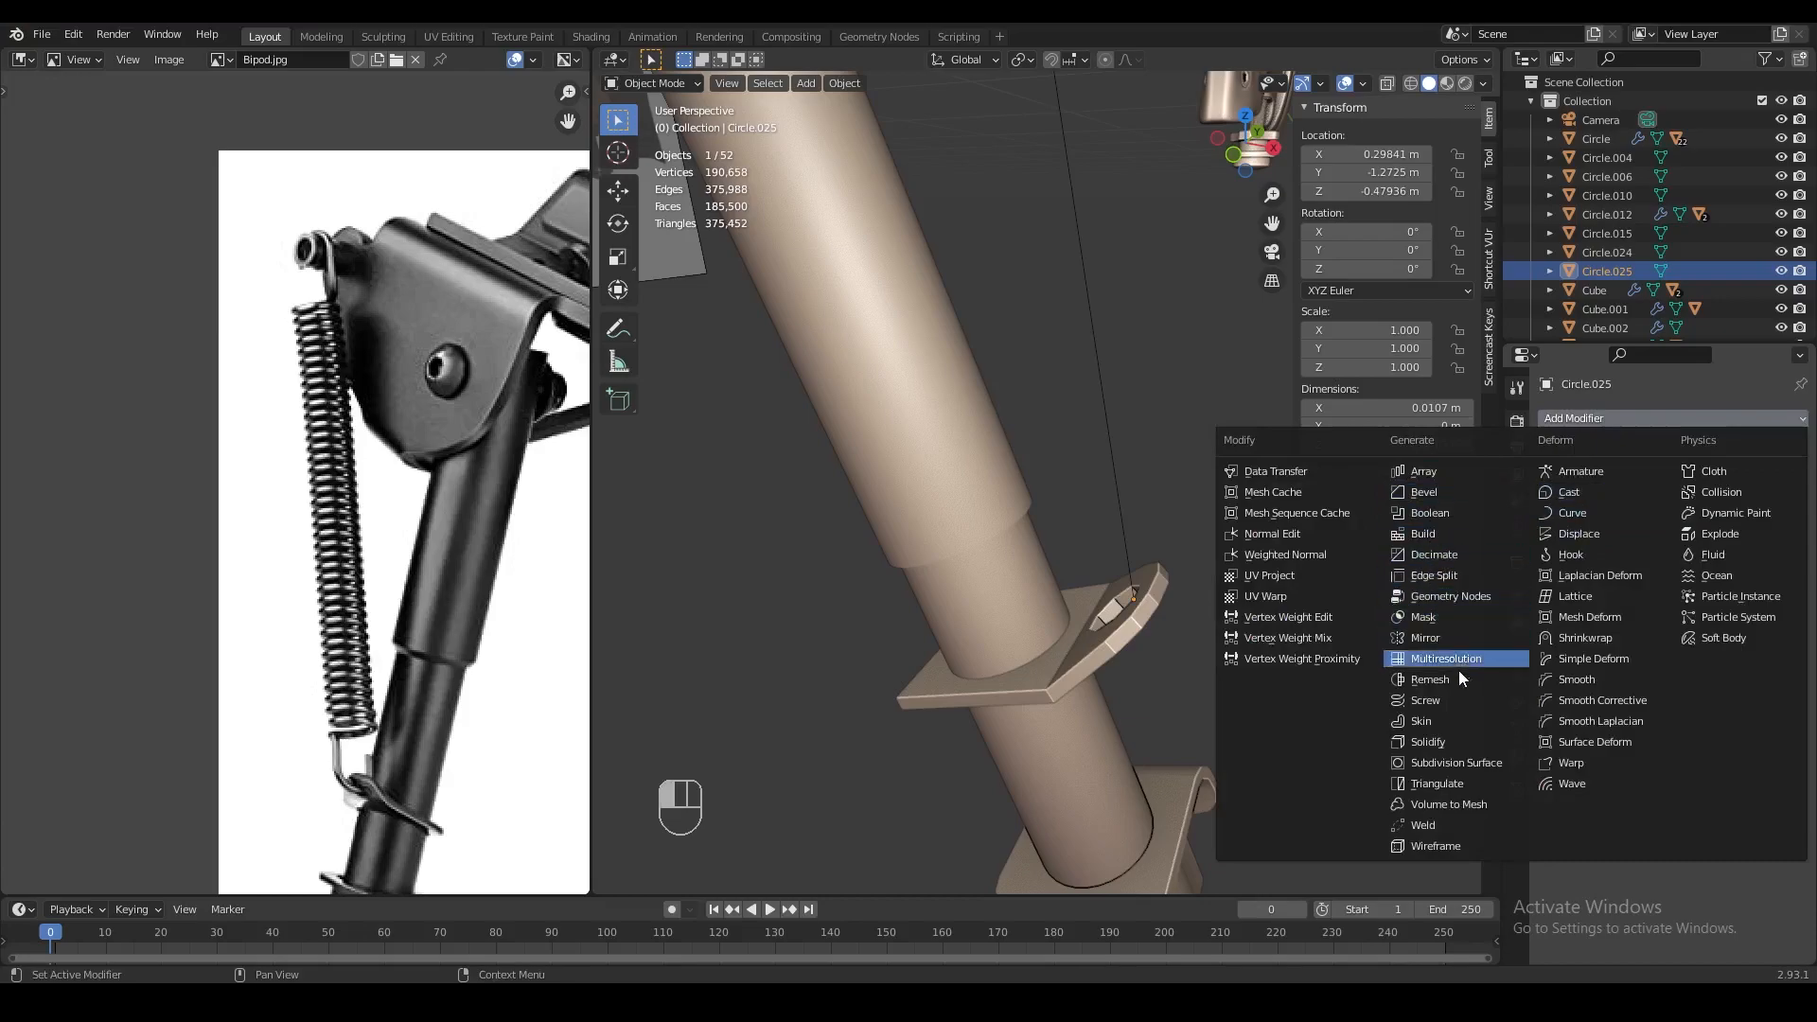
{"action": "left_click", "coordinate": [1429, 701]}
{"action": "scroll", "coordinate": [1273, 619], "scroll_direction": "down", "scroll_amount": 3}
{"action": "middle_click_drag", "start_coordinate": [1276, 621], "coordinate": [1164, 580]}
{"action": "key", "text": "Tab"}
{"action": "key", "text": "z"}
{"action": "key", "text": "s"}
{"action": "left_click", "coordinate": [1079, 594]}
{"action": "key", "text": "z"}
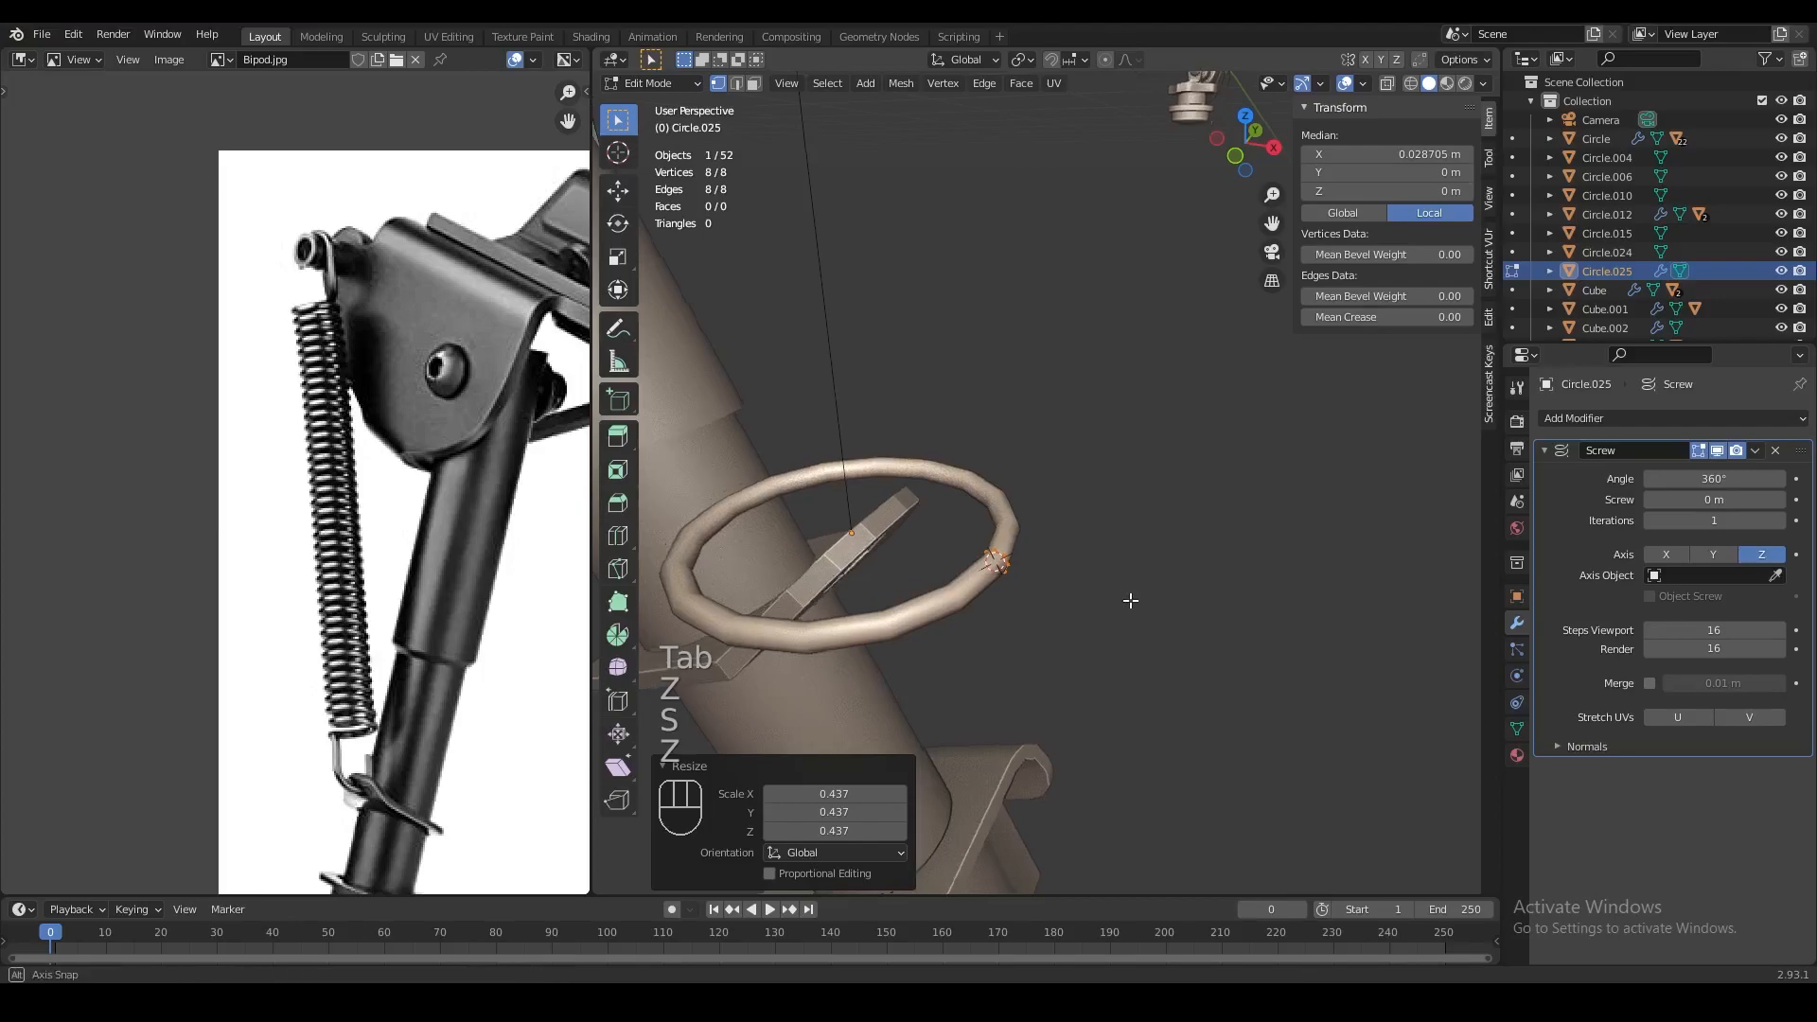
Shrink the coil by moving the profile about -0.011 m in X, scaling it by 0.776, and moving it another -0.002 m in X
{"action": "key", "text": "g"}
{"action": "key", "text": "x"}
{"action": "left_click", "coordinate": [1232, 666]}
{"action": "key", "text": "shift+s"}
{"action": "key", "text": "s"}
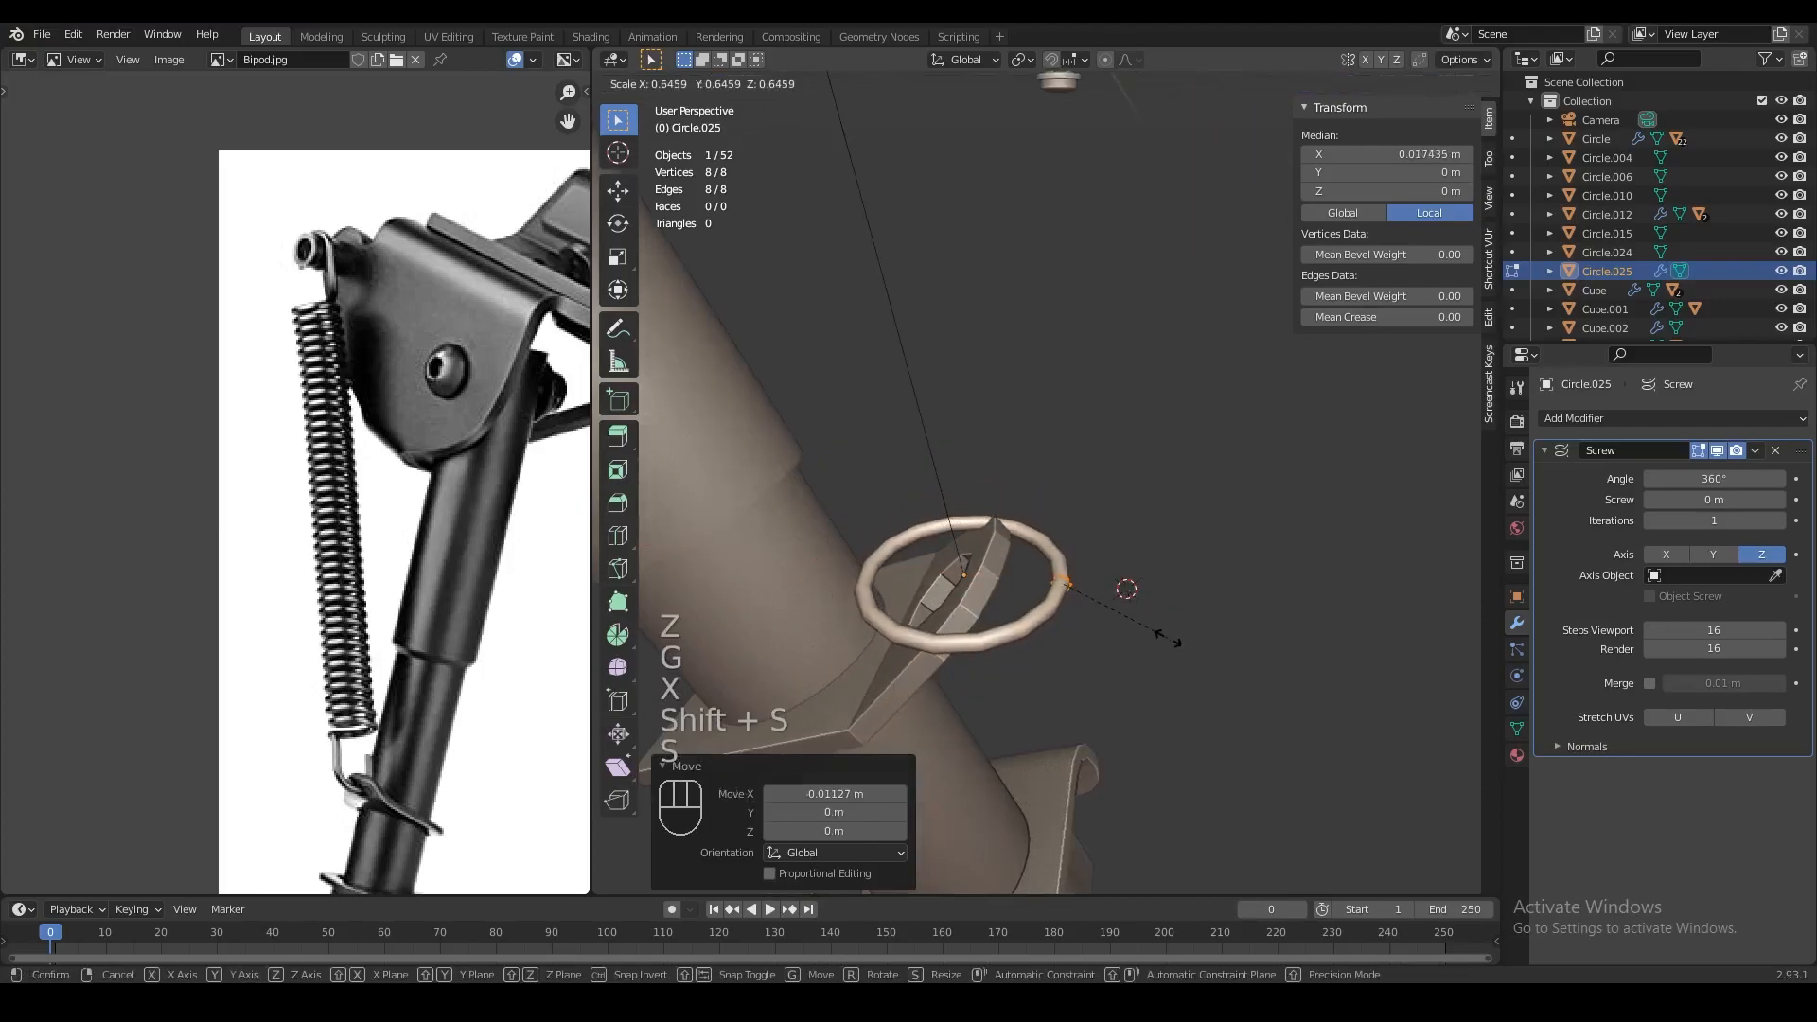
{"action": "left_click", "coordinate": [1191, 647]}
{"action": "key", "text": "g"}
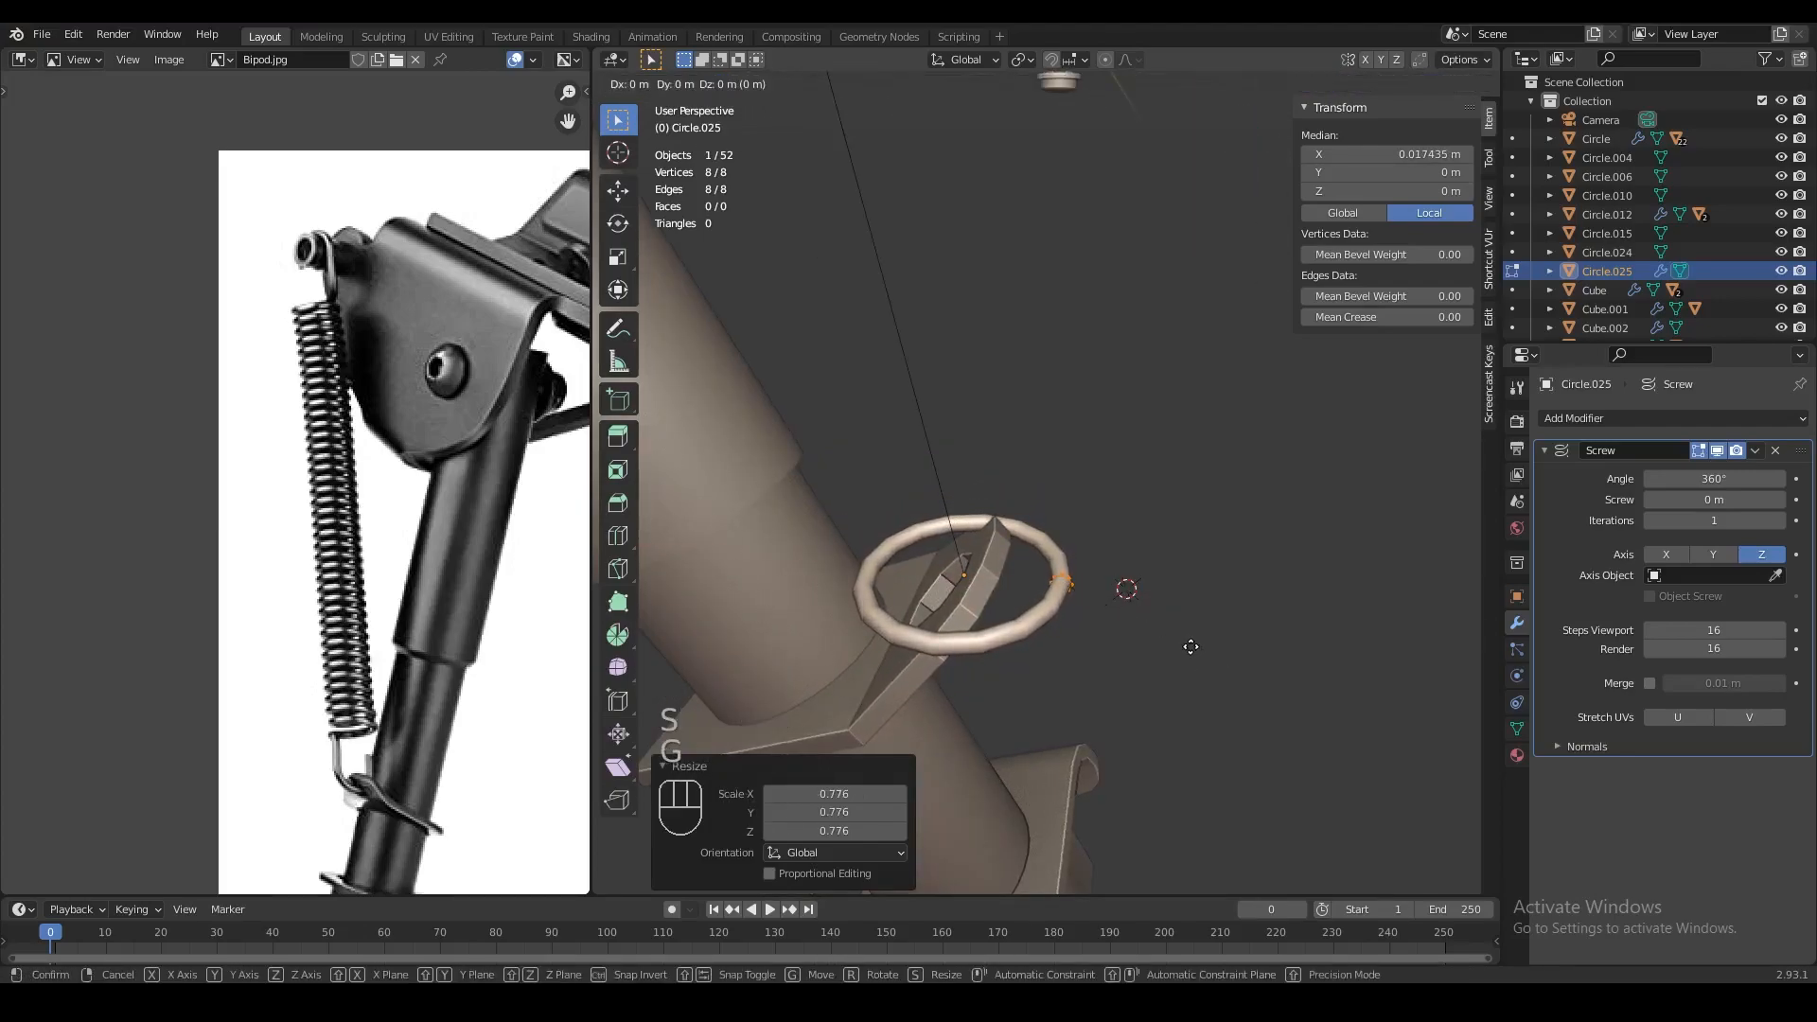
{"action": "key", "text": "x"}
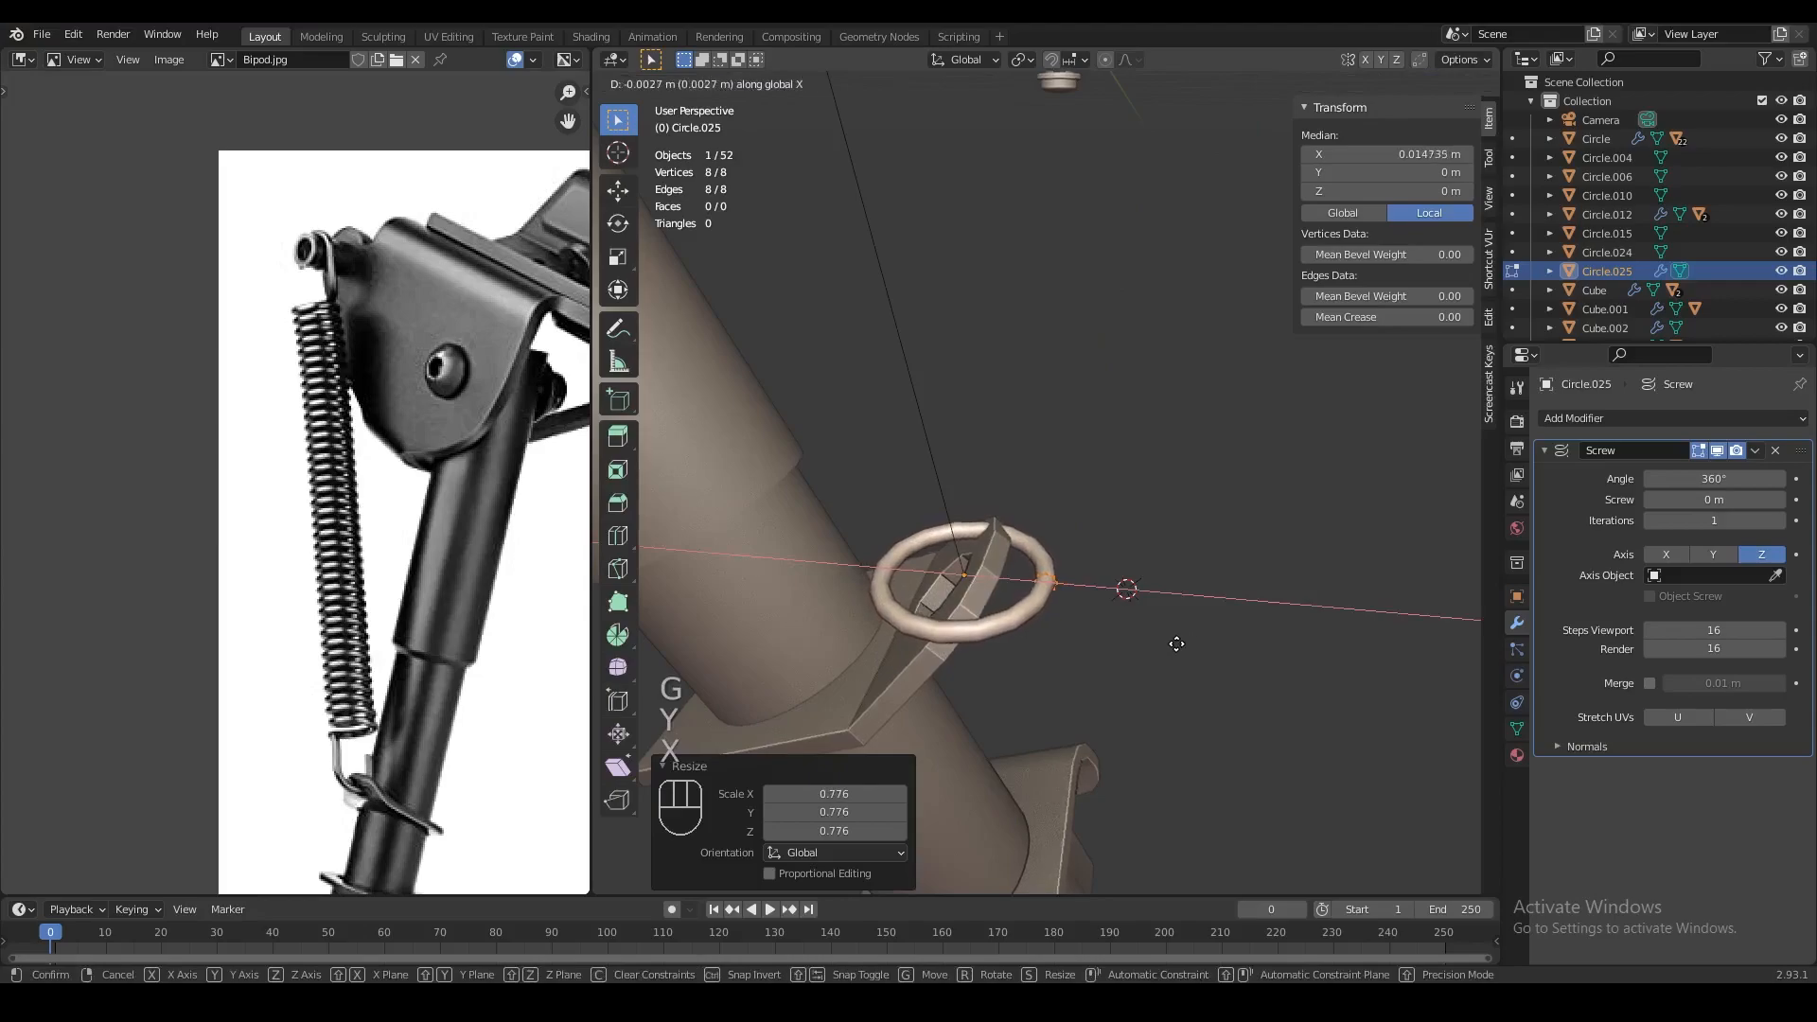
{"action": "left_click", "coordinate": [1179, 646]}
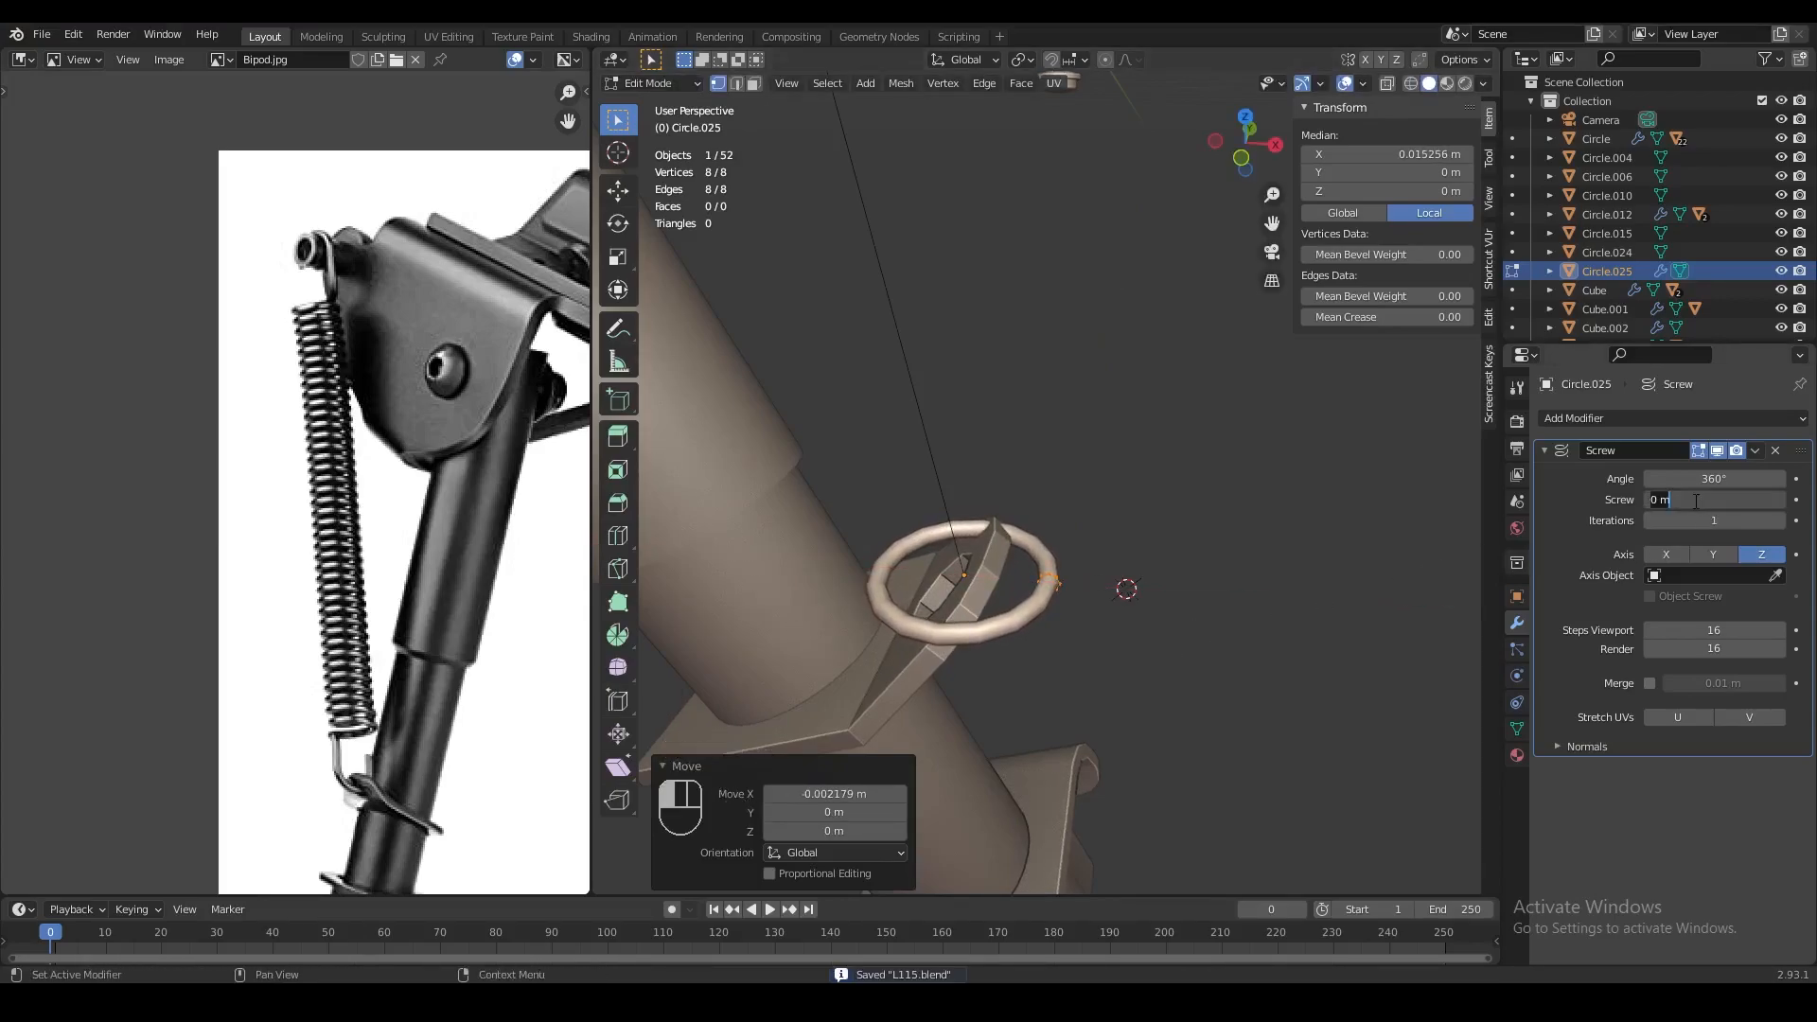
Set the Screw modifier to 9 iterations with a 0.006 m screw offset and save the file
{"action": "type", "text": ".01"}
{"action": "key", "text": "Return"}
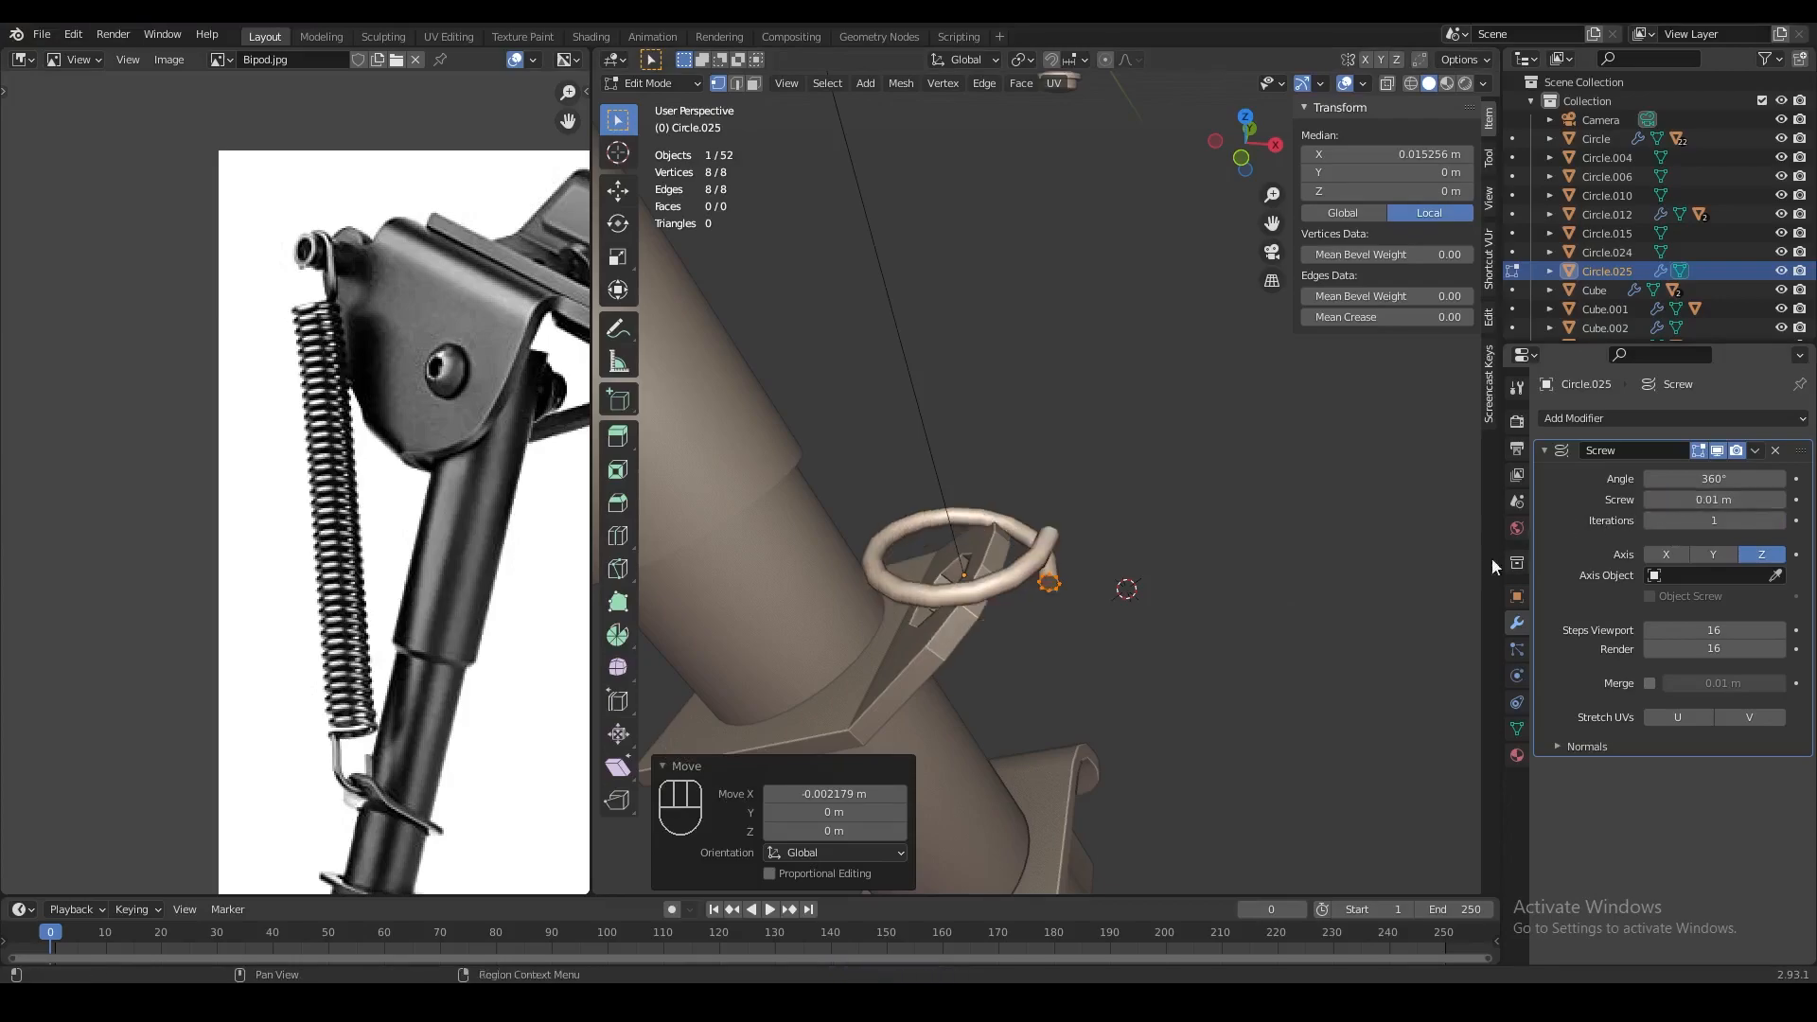
{"action": "left_click_drag", "start_coordinate": [1713, 520], "coordinate": [1779, 519]}
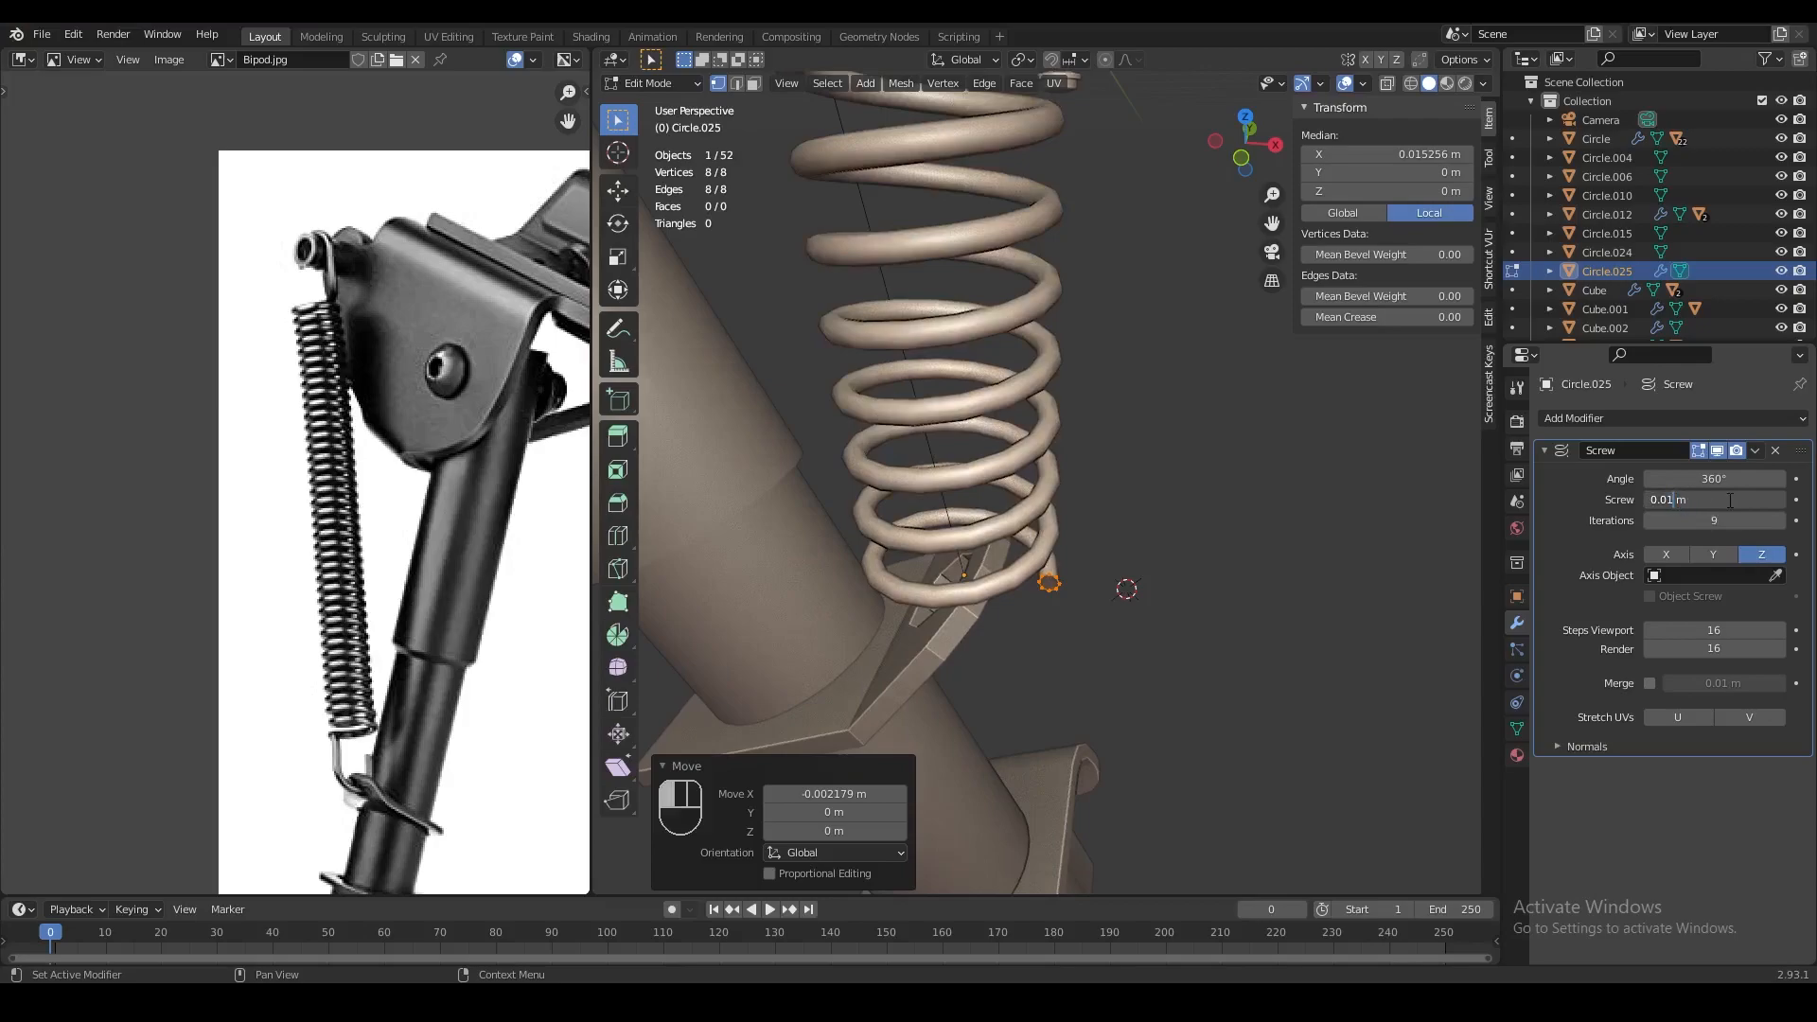
{"action": "key", "text": "Return"}
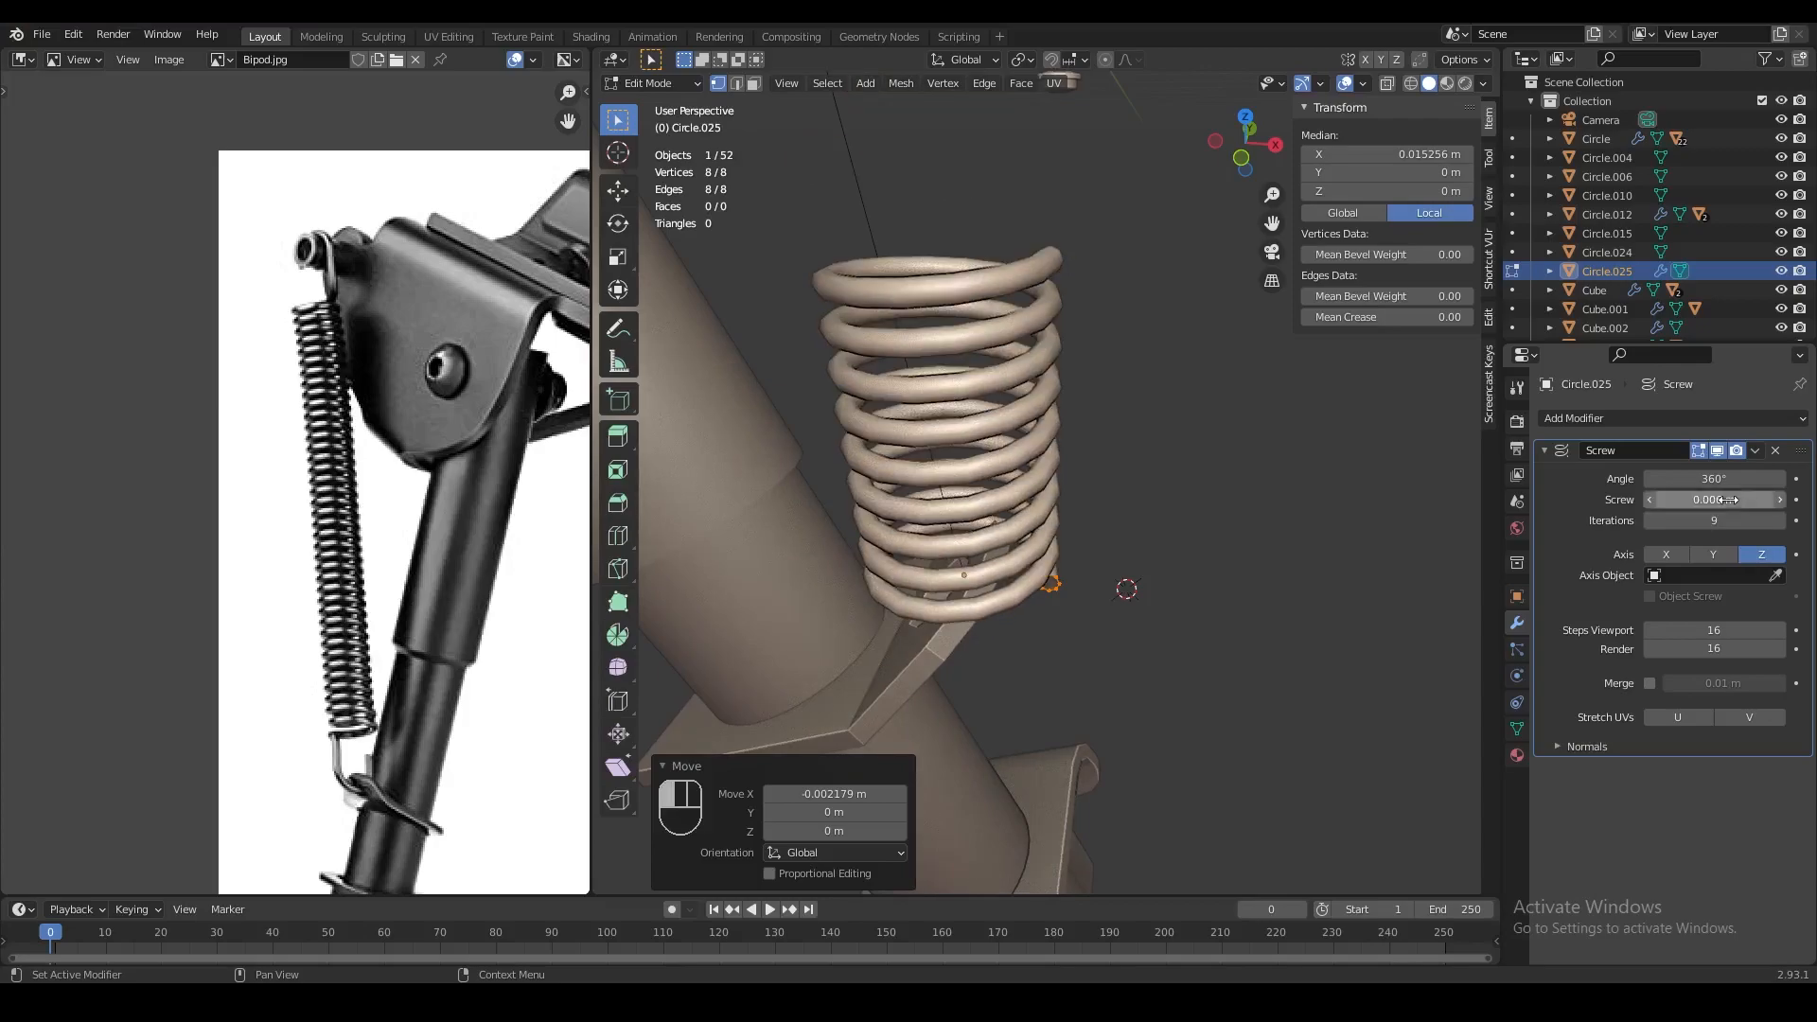
{"action": "scroll", "coordinate": [1230, 483], "scroll_direction": "down", "scroll_amount": 6}
{"action": "middle_click_drag", "start_coordinate": [1231, 483], "coordinate": [1148, 507]}
{"action": "key", "text": "ctrl+s"}
{"action": "scroll", "coordinate": [1148, 507], "scroll_direction": "down", "scroll_amount": 3}
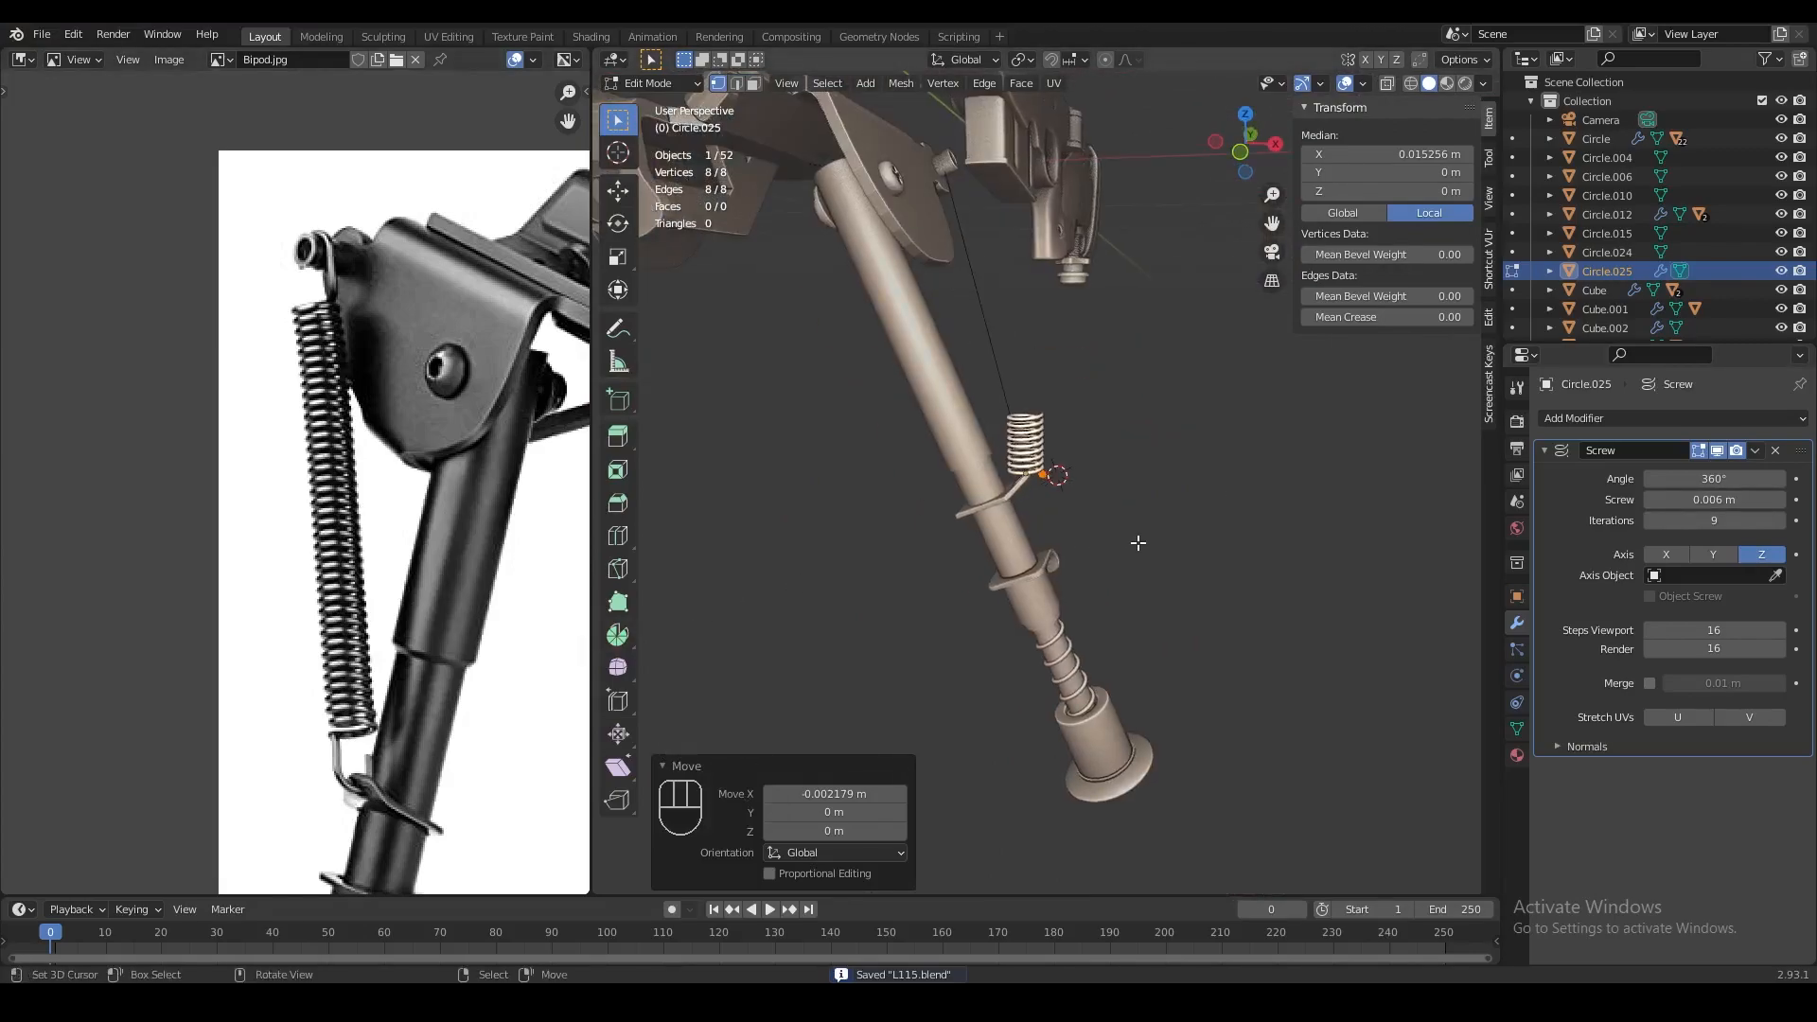
Move the profile circle slightly along X toward the coil's axis, snap the 3D cursor to it and scale it down
{"action": "scroll", "coordinate": [1138, 542], "scroll_direction": "up", "scroll_amount": 5}
{"action": "key", "text": "g"}
{"action": "right_click", "coordinate": [1186, 548]}
{"action": "key", "text": "g"}
{"action": "key", "text": "x"}
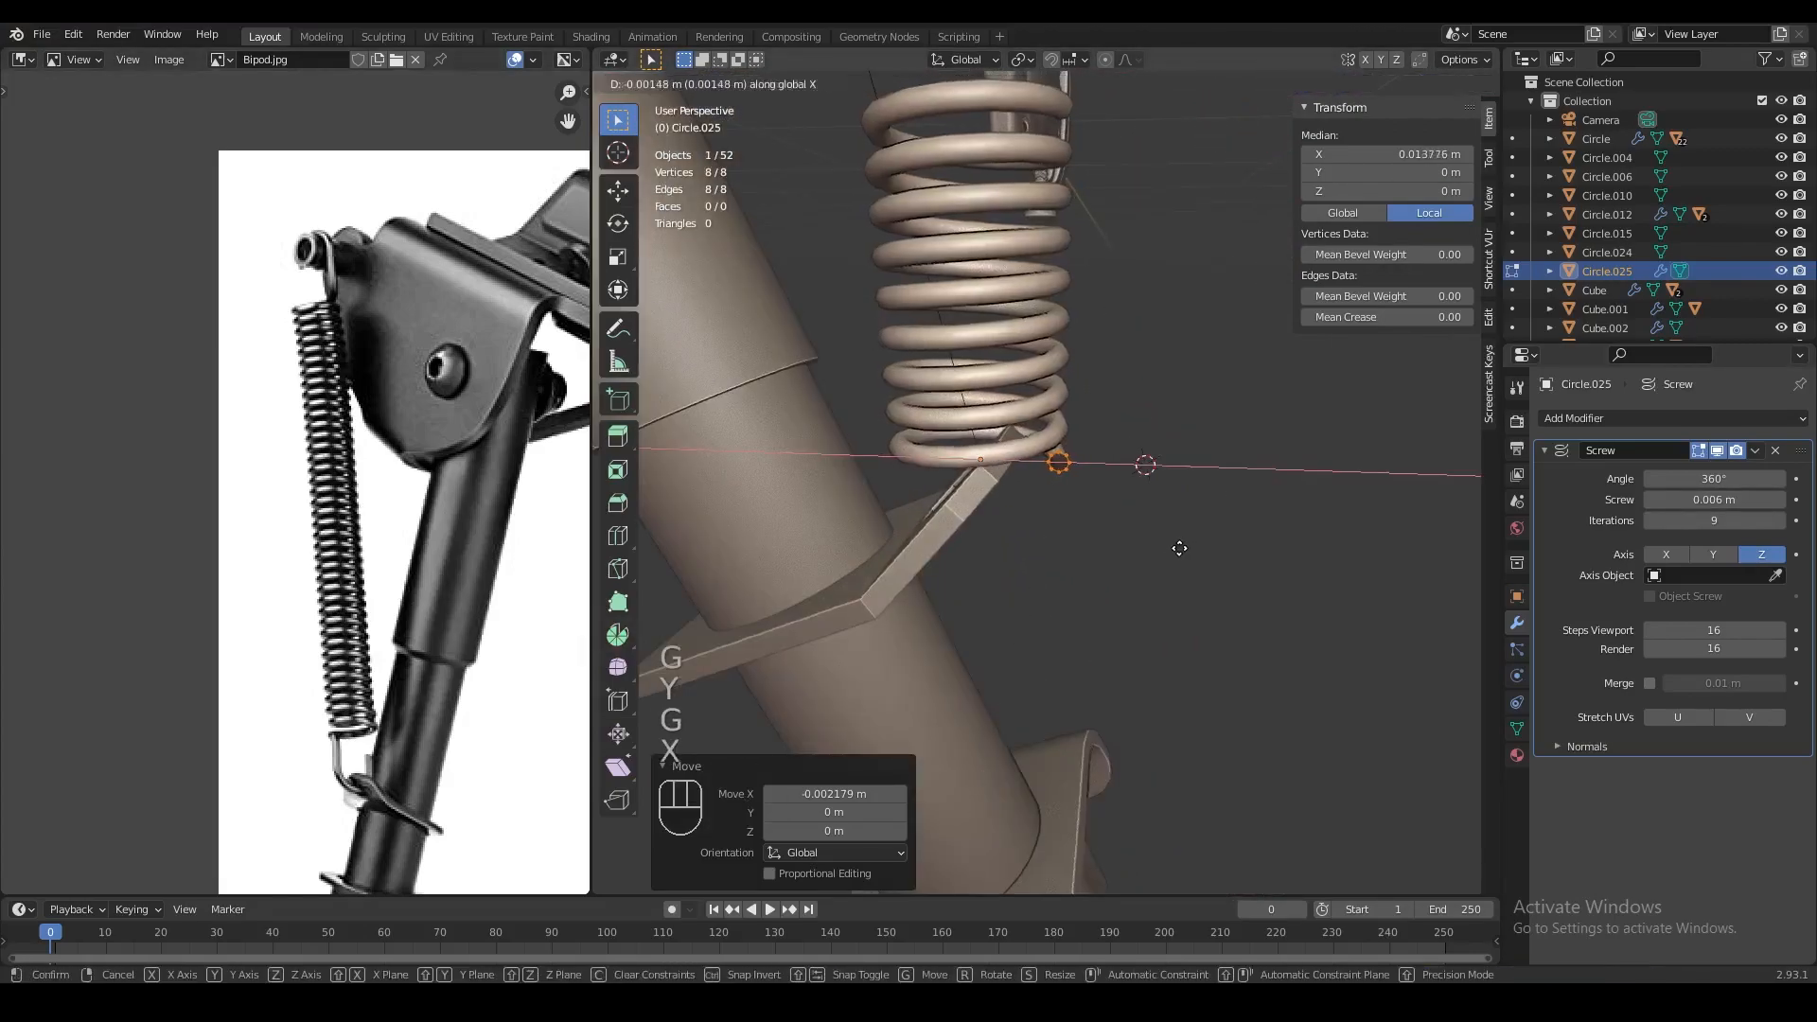
{"action": "left_click", "coordinate": [1173, 548]}
{"action": "key", "text": "shift+s"}
{"action": "left_click", "coordinate": [1235, 639]}
{"action": "key", "text": "s"}
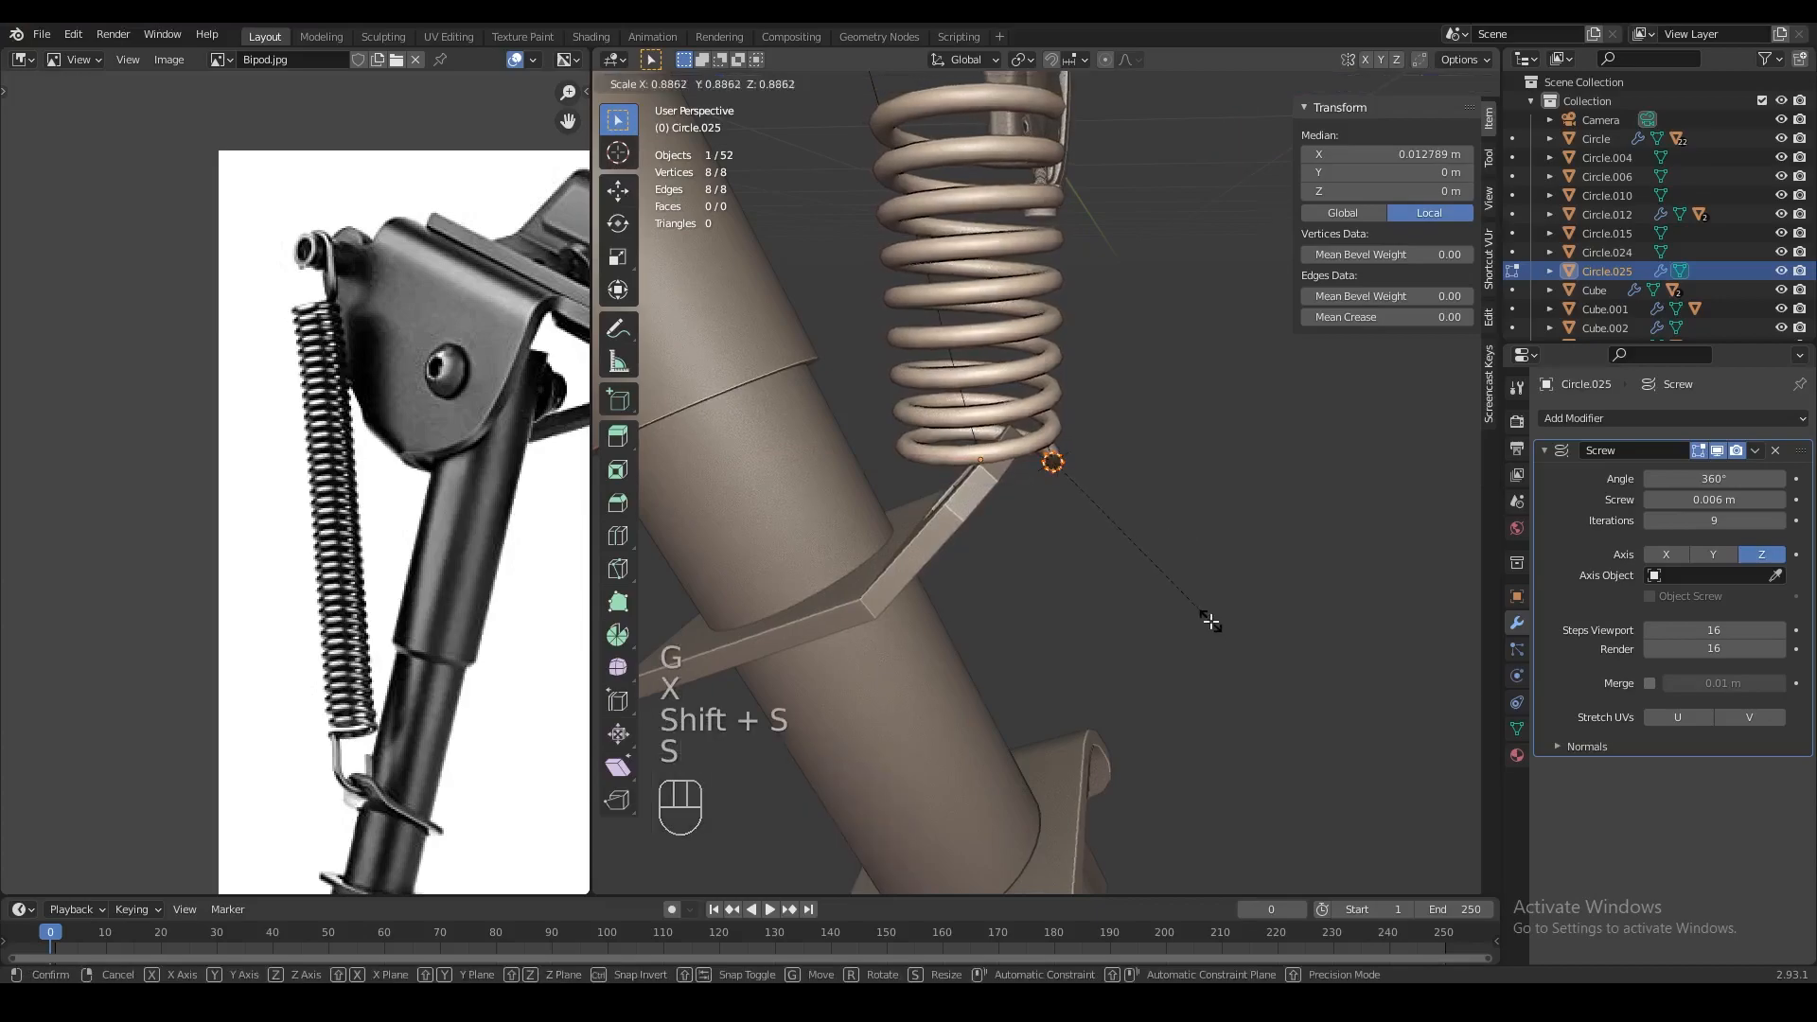
{"action": "left_click", "coordinate": [1207, 621]}
Nudge the profile circle along X once more, return to Object Mode and deselect everything
{"action": "key", "text": "g"}
{"action": "key", "text": "y"}
{"action": "right_click", "coordinate": [1201, 621]}
{"action": "key", "text": "g"}
{"action": "key", "text": "x"}
{"action": "left_click", "coordinate": [1198, 615]}
{"action": "key", "text": "Tab"}
{"action": "scroll", "coordinate": [1187, 572], "scroll_direction": "down", "scroll_amount": 5}
{"action": "middle_click_drag", "start_coordinate": [1187, 571], "coordinate": [1121, 452]}
{"action": "key", "text": "a"}
{"action": "key", "text": "a"}
{"action": "left_click", "coordinate": [1015, 488]}
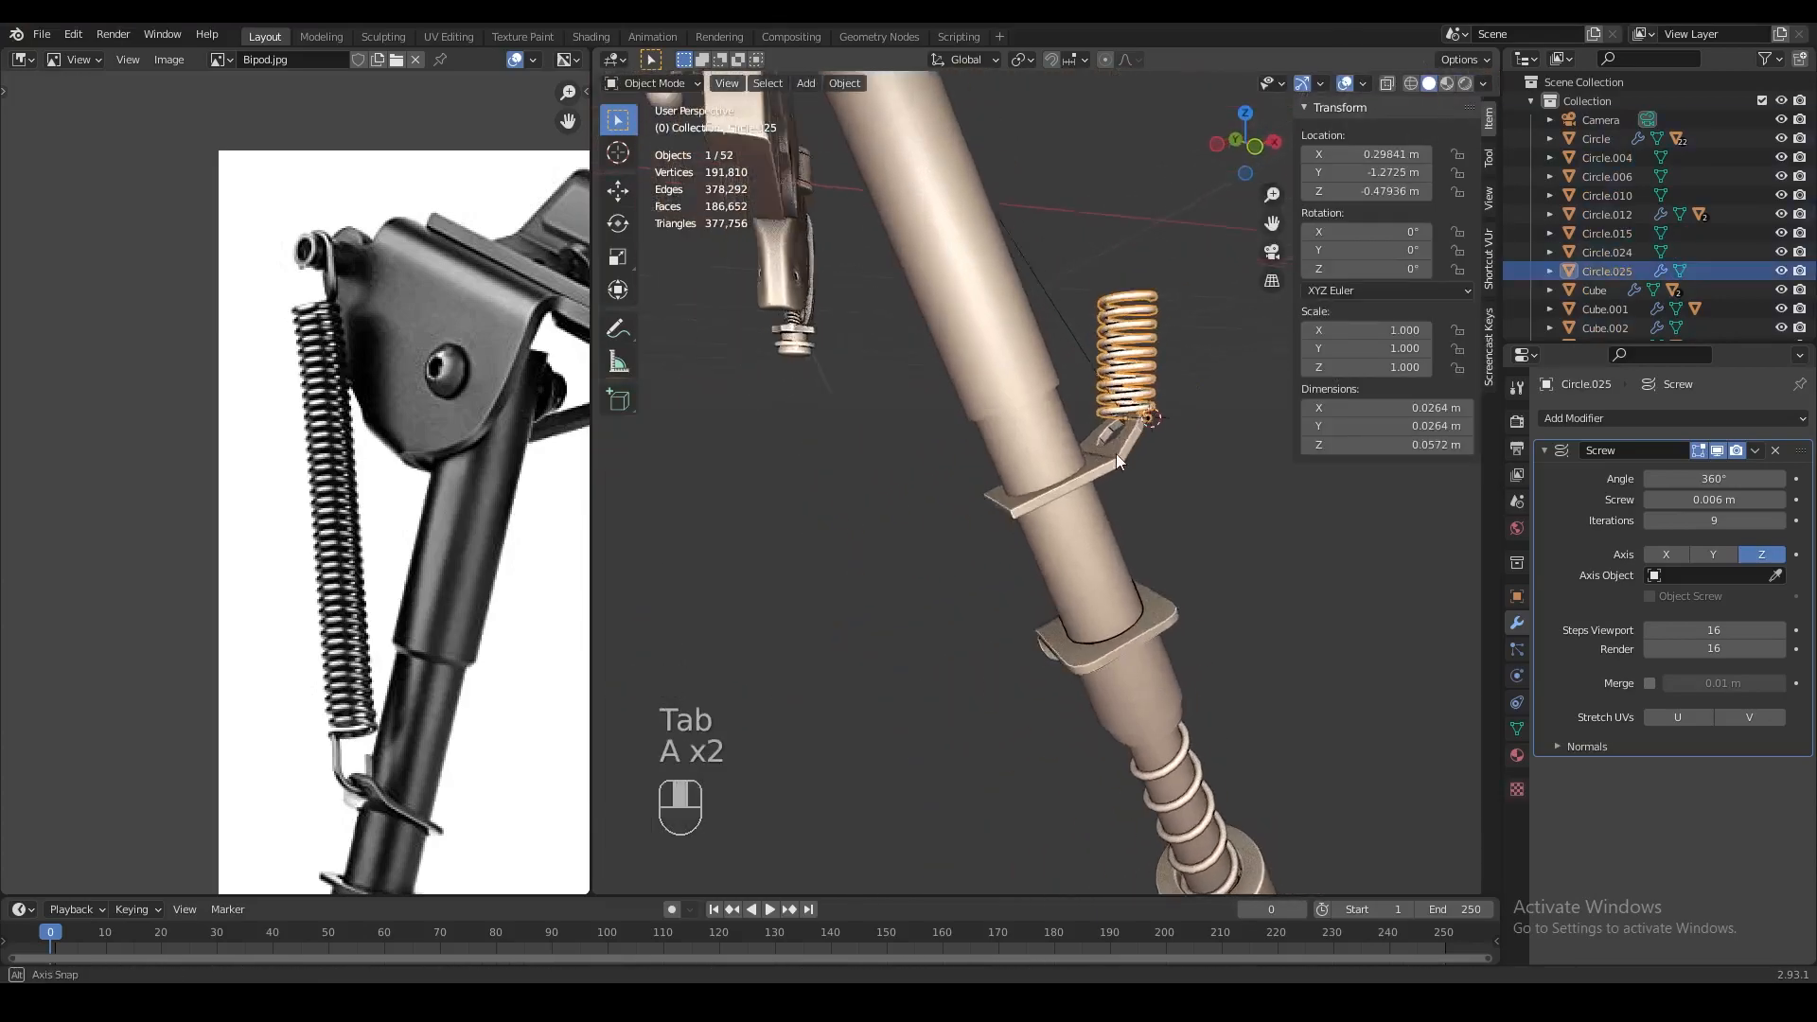
{"action": "scroll", "coordinate": [1121, 451], "scroll_direction": "down", "scroll_amount": 4}
{"action": "middle_click_drag", "start_coordinate": [1223, 513], "coordinate": [1132, 604]}
{"action": "key", "text": "a"}
{"action": "key", "text": "a"}
{"action": "scroll", "coordinate": [1132, 604], "scroll_direction": "up", "scroll_amount": 3}
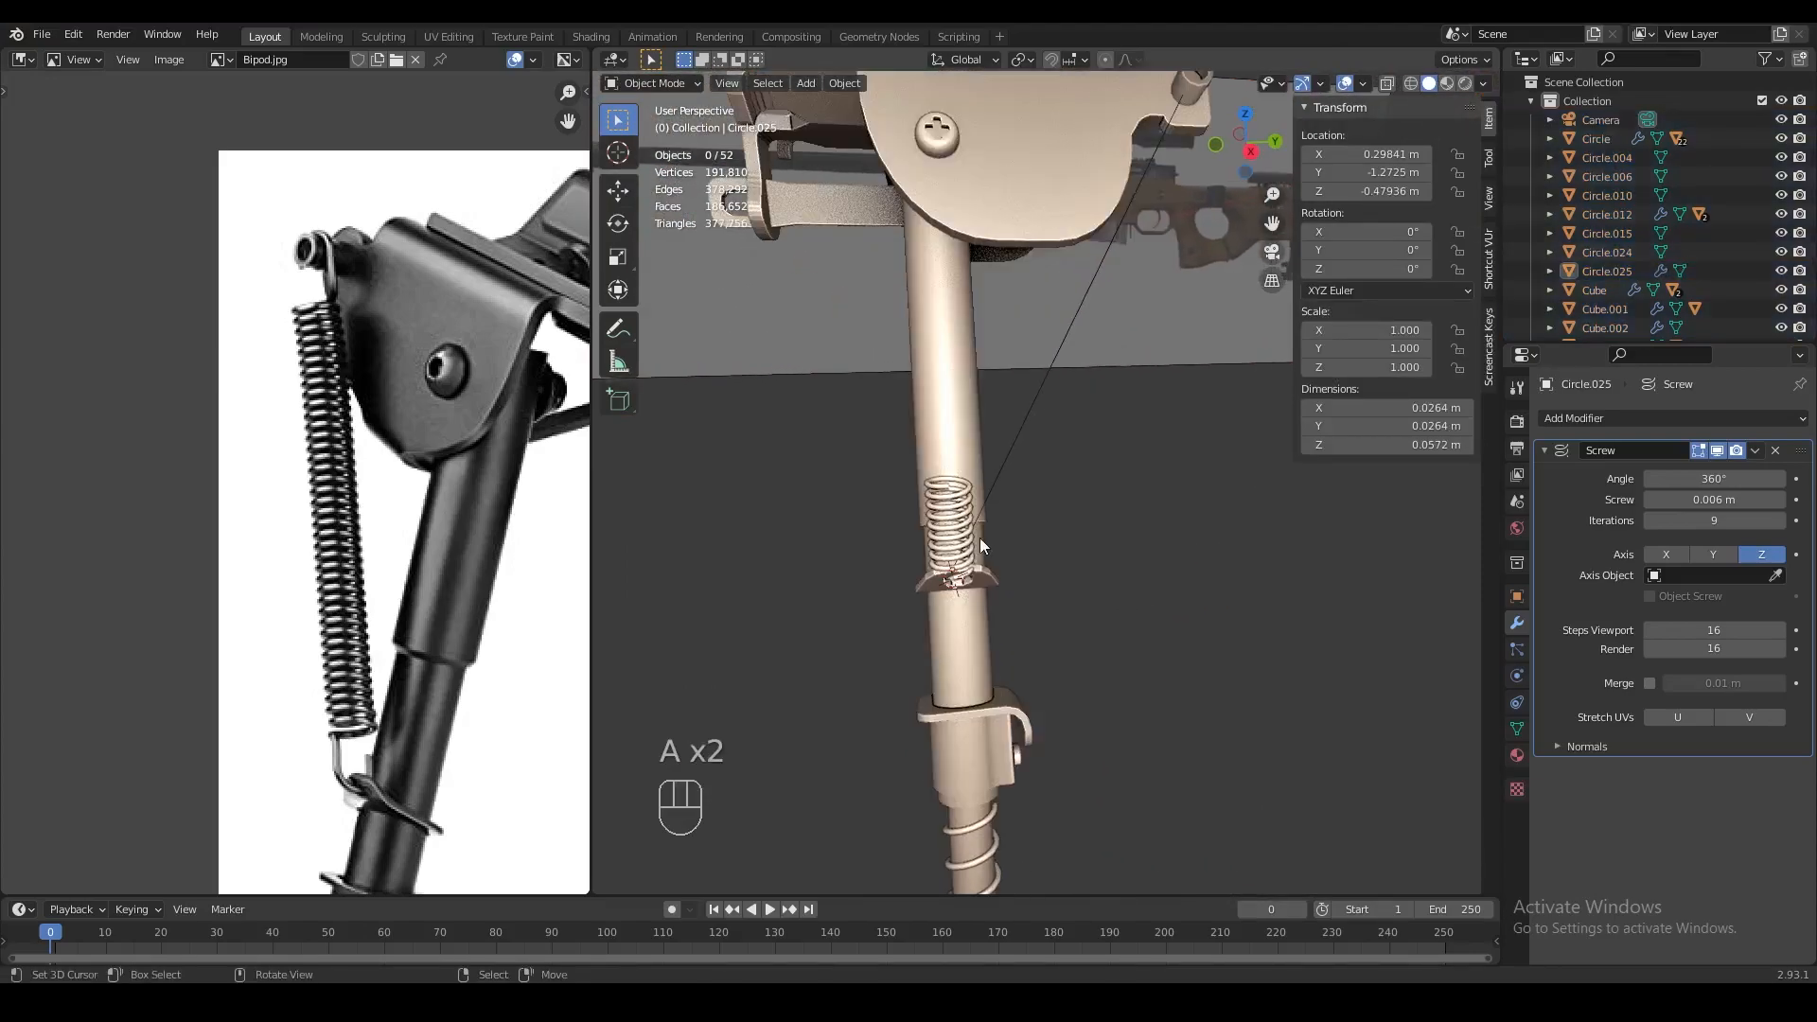
Narrow the spring further by moving its profile along X, then snap the 3D cursor to the profile and scale it by 0.842
{"action": "left_click", "coordinate": [979, 538]}
{"action": "middle_click_drag", "start_coordinate": [980, 537], "coordinate": [1177, 552]}
{"action": "key", "text": "Tab"}
{"action": "middle_click_drag", "start_coordinate": [1285, 540], "coordinate": [1267, 449], "text": "shift"}
{"action": "scroll", "coordinate": [1332, 592], "scroll_direction": "up", "scroll_amount": 5}
{"action": "key", "text": "g"}
{"action": "key", "text": "y"}
{"action": "key", "text": "g"}
{"action": "key", "text": "x"}
{"action": "left_click", "coordinate": [1318, 596]}
{"action": "middle_click_drag", "start_coordinate": [1319, 596], "coordinate": [1266, 546]}
{"action": "key", "text": "shift+s"}
{"action": "left_click", "coordinate": [1297, 663]}
{"action": "key", "text": "s"}
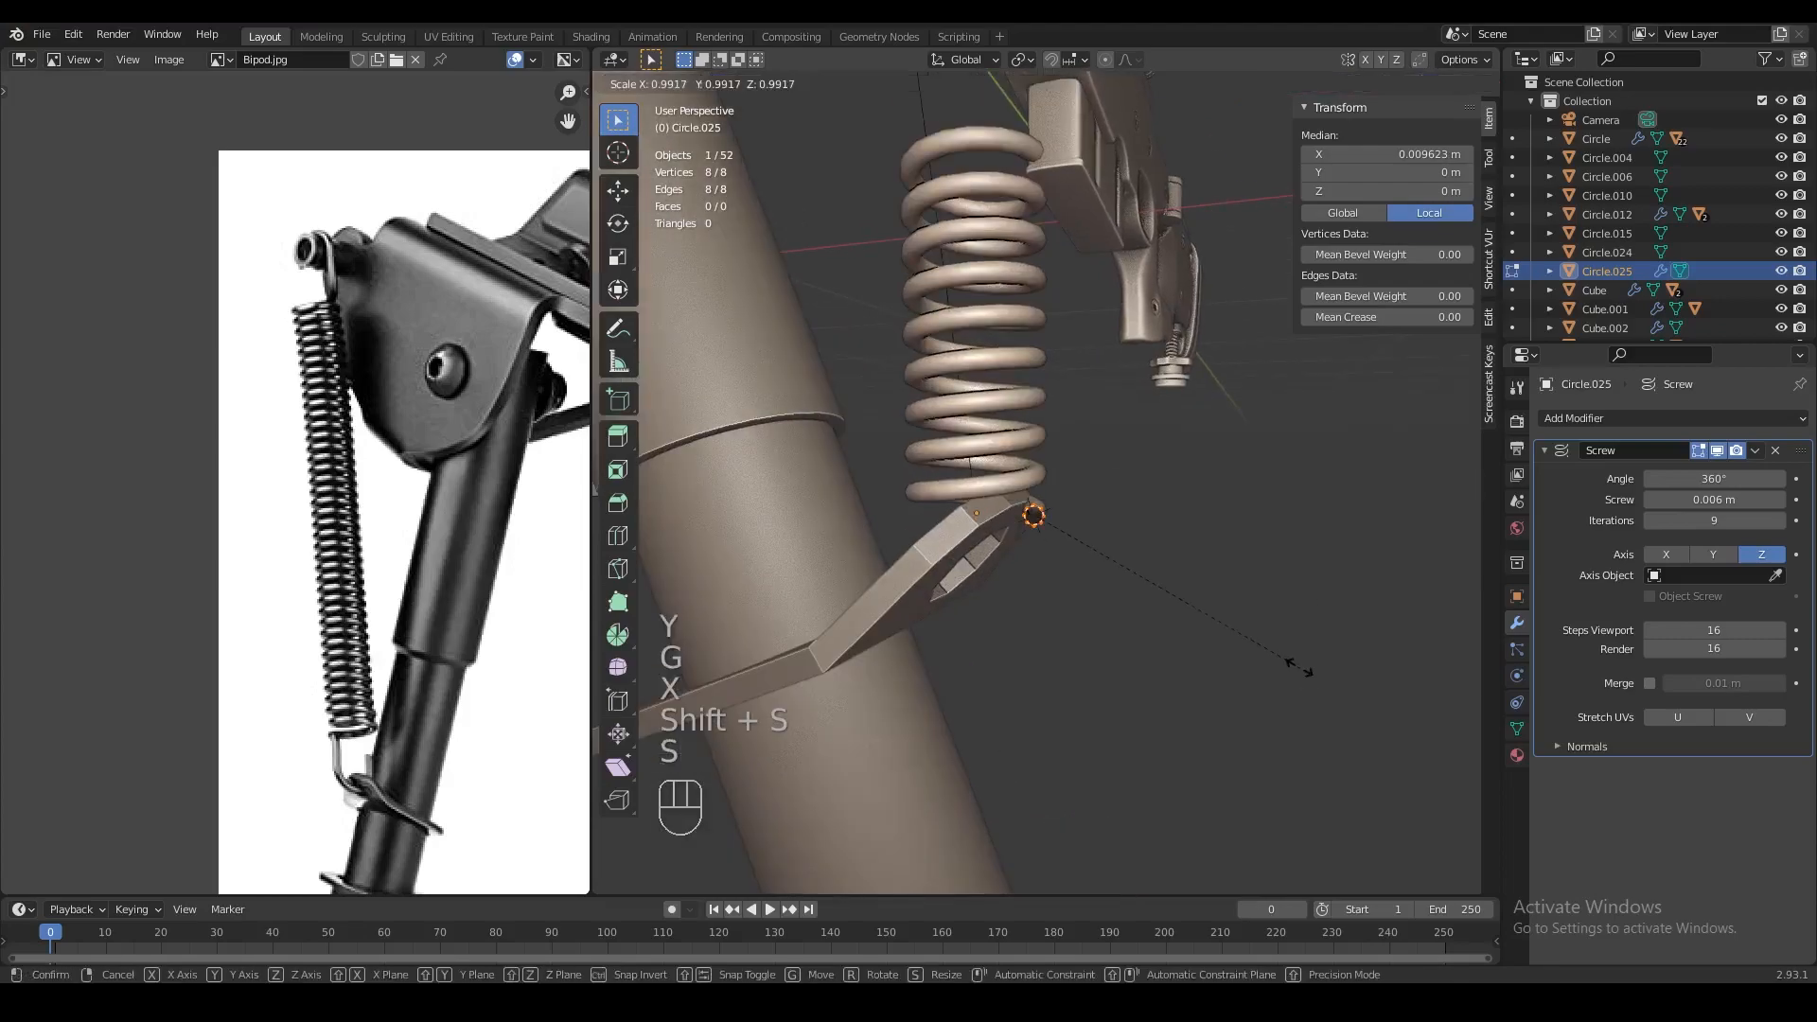
{"action": "left_click", "coordinate": [1261, 645]}
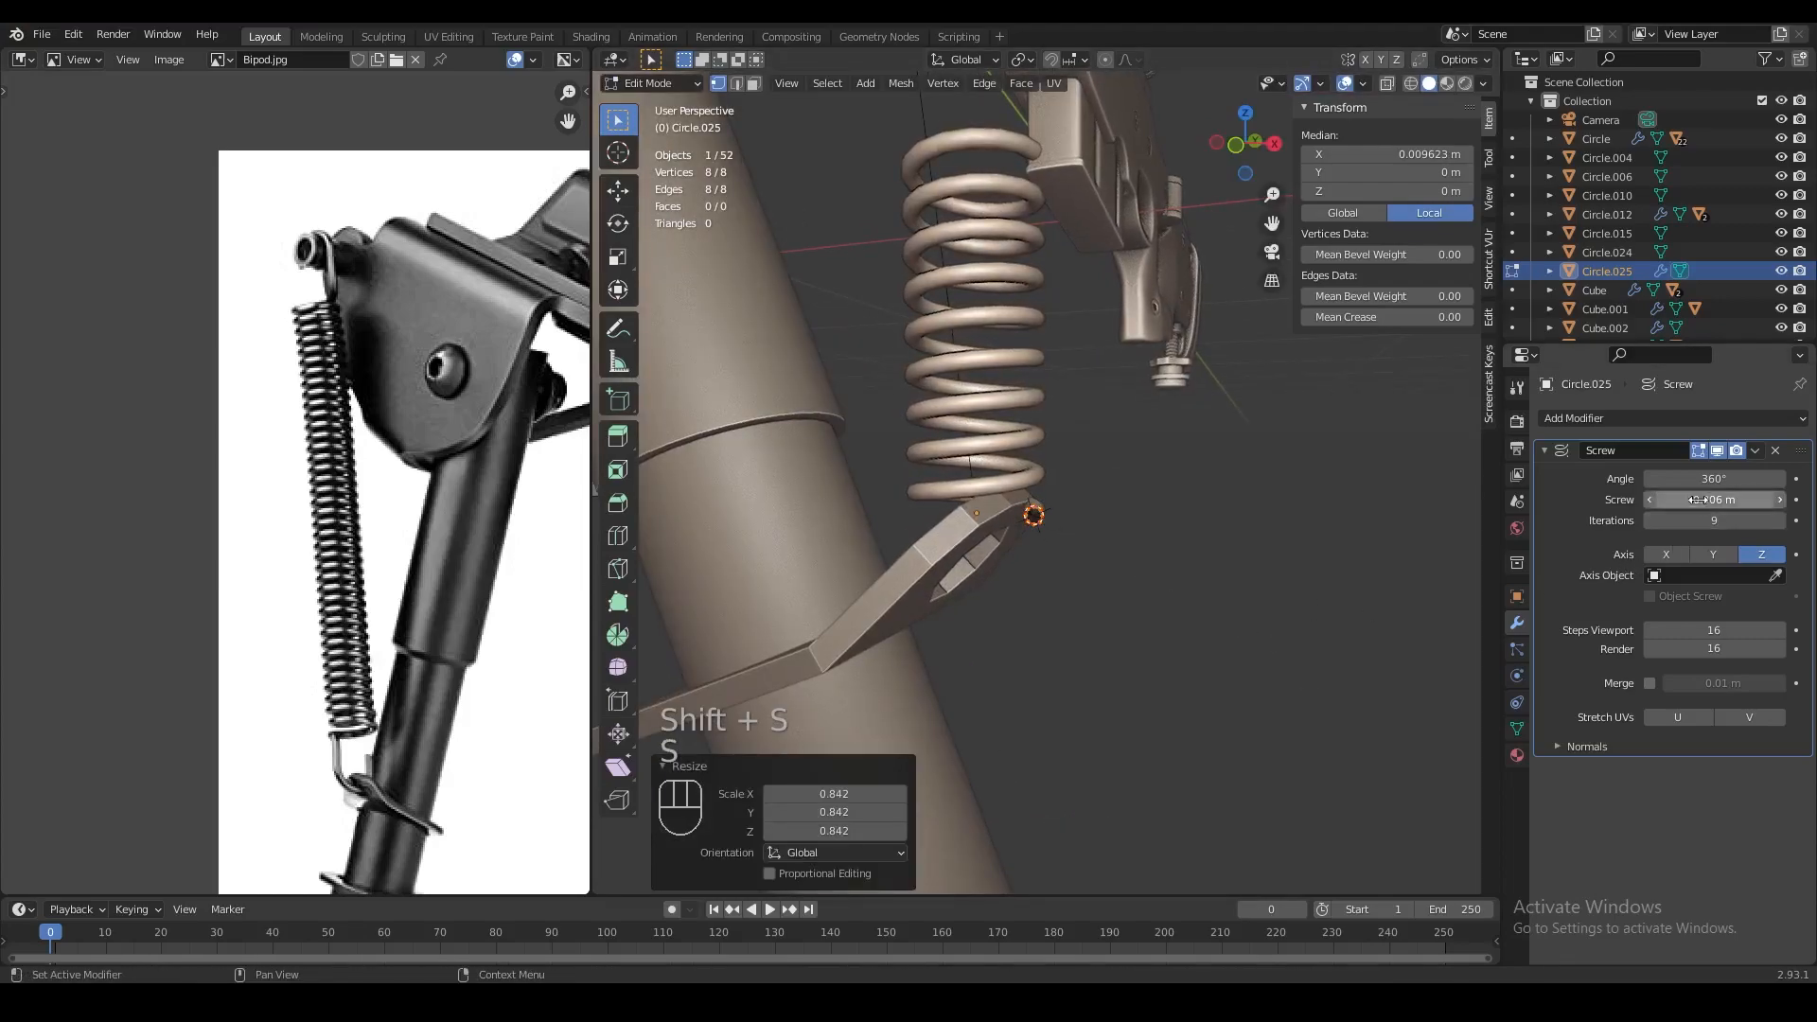
Set the spring's screw offset to 0.005 m and return to Object Mode
{"action": "type", "text": "5"}
{"action": "key", "text": "Return"}
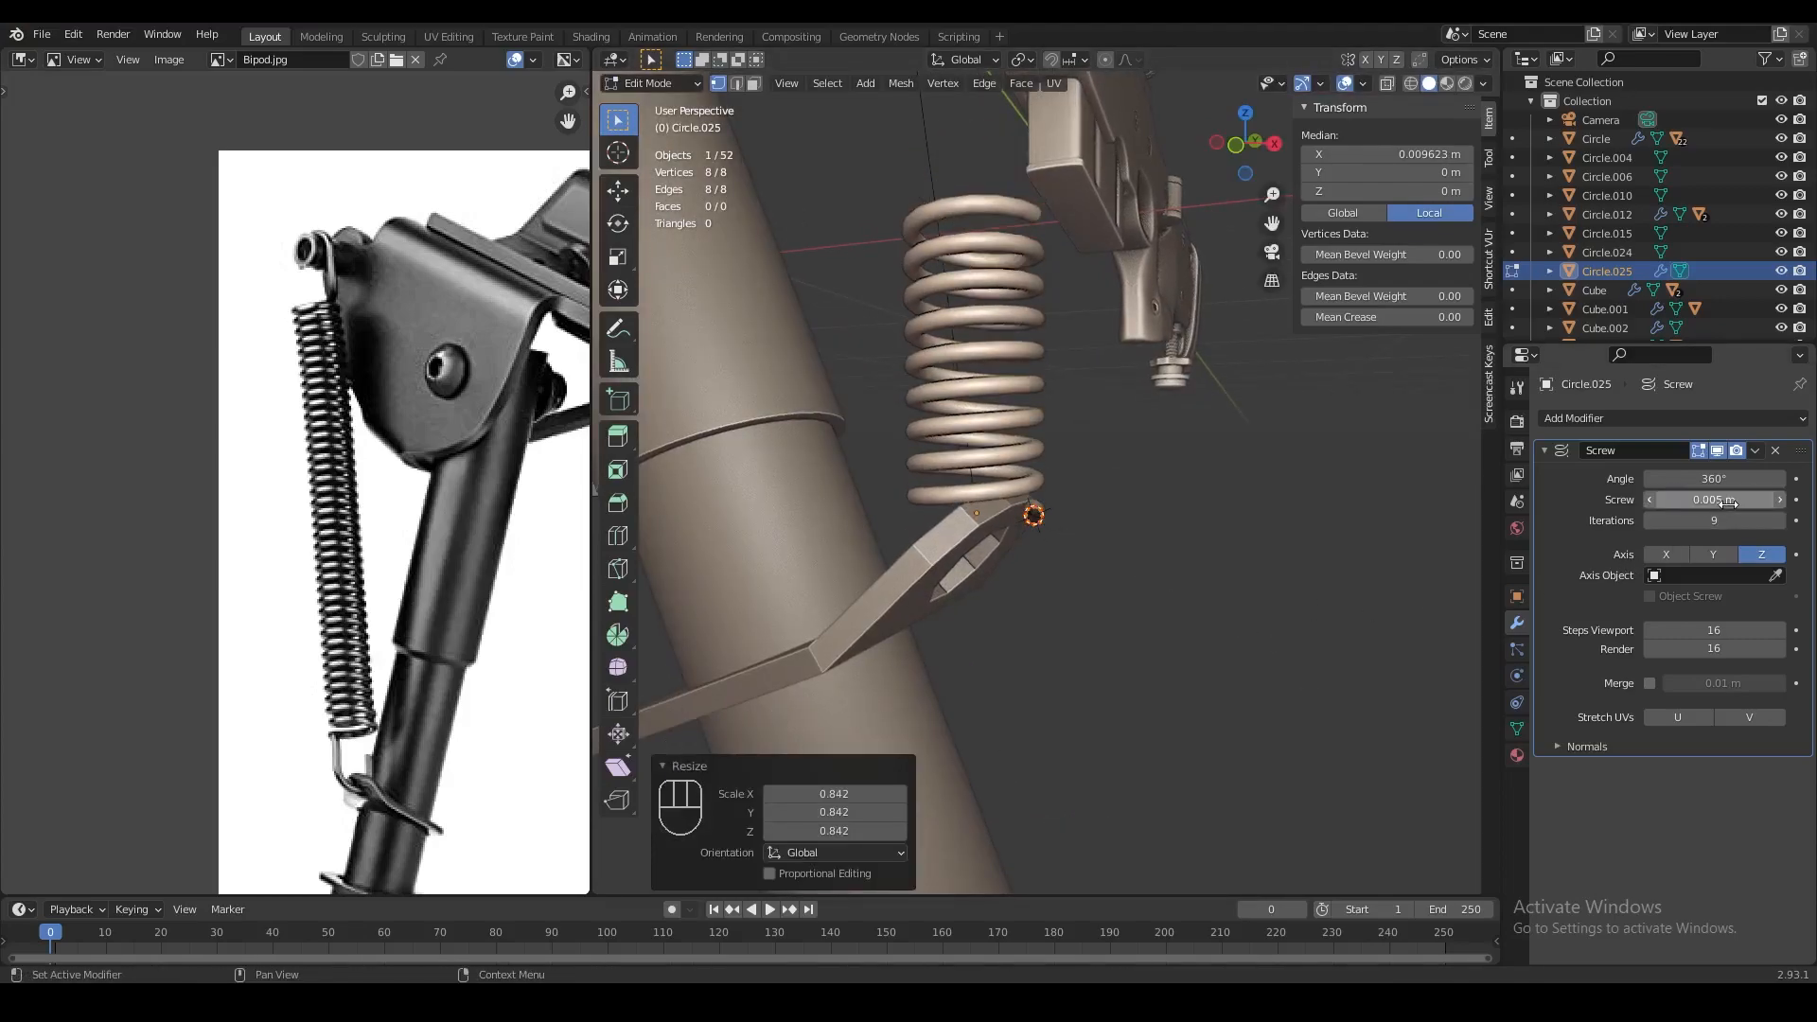
{"action": "scroll", "coordinate": [1163, 525], "scroll_direction": "down", "scroll_amount": 5}
{"action": "key", "text": "Tab"}
{"action": "middle_click_drag", "start_coordinate": [1228, 521], "coordinate": [1260, 544]}
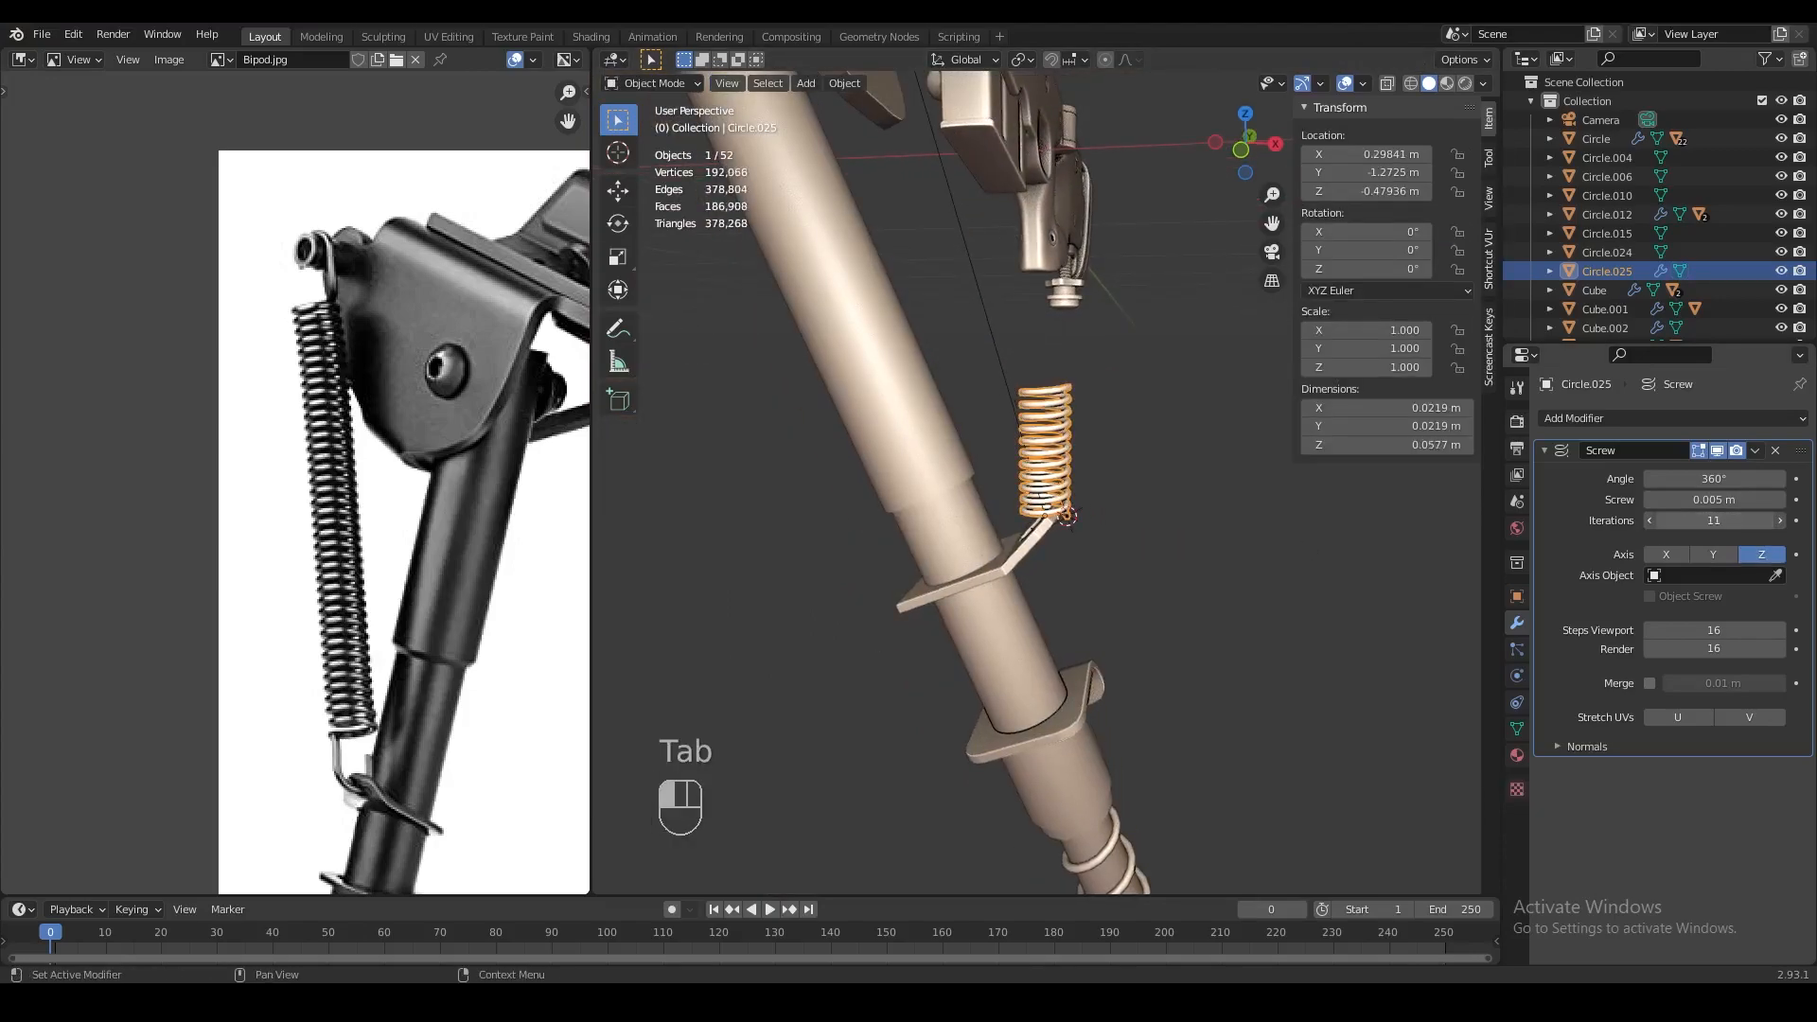
Lengthen the spring toward the side plate's pin by setting the Screw iterations to 60, and save the file
{"action": "left_click_drag", "start_coordinate": [1713, 521], "coordinate": [1757, 520]}
{"action": "scroll", "coordinate": [1161, 562], "scroll_direction": "down", "scroll_amount": 4}
{"action": "middle_click_drag", "start_coordinate": [1160, 562], "coordinate": [1009, 492]}
{"action": "scroll", "coordinate": [1028, 502], "scroll_direction": "up", "scroll_amount": 2}
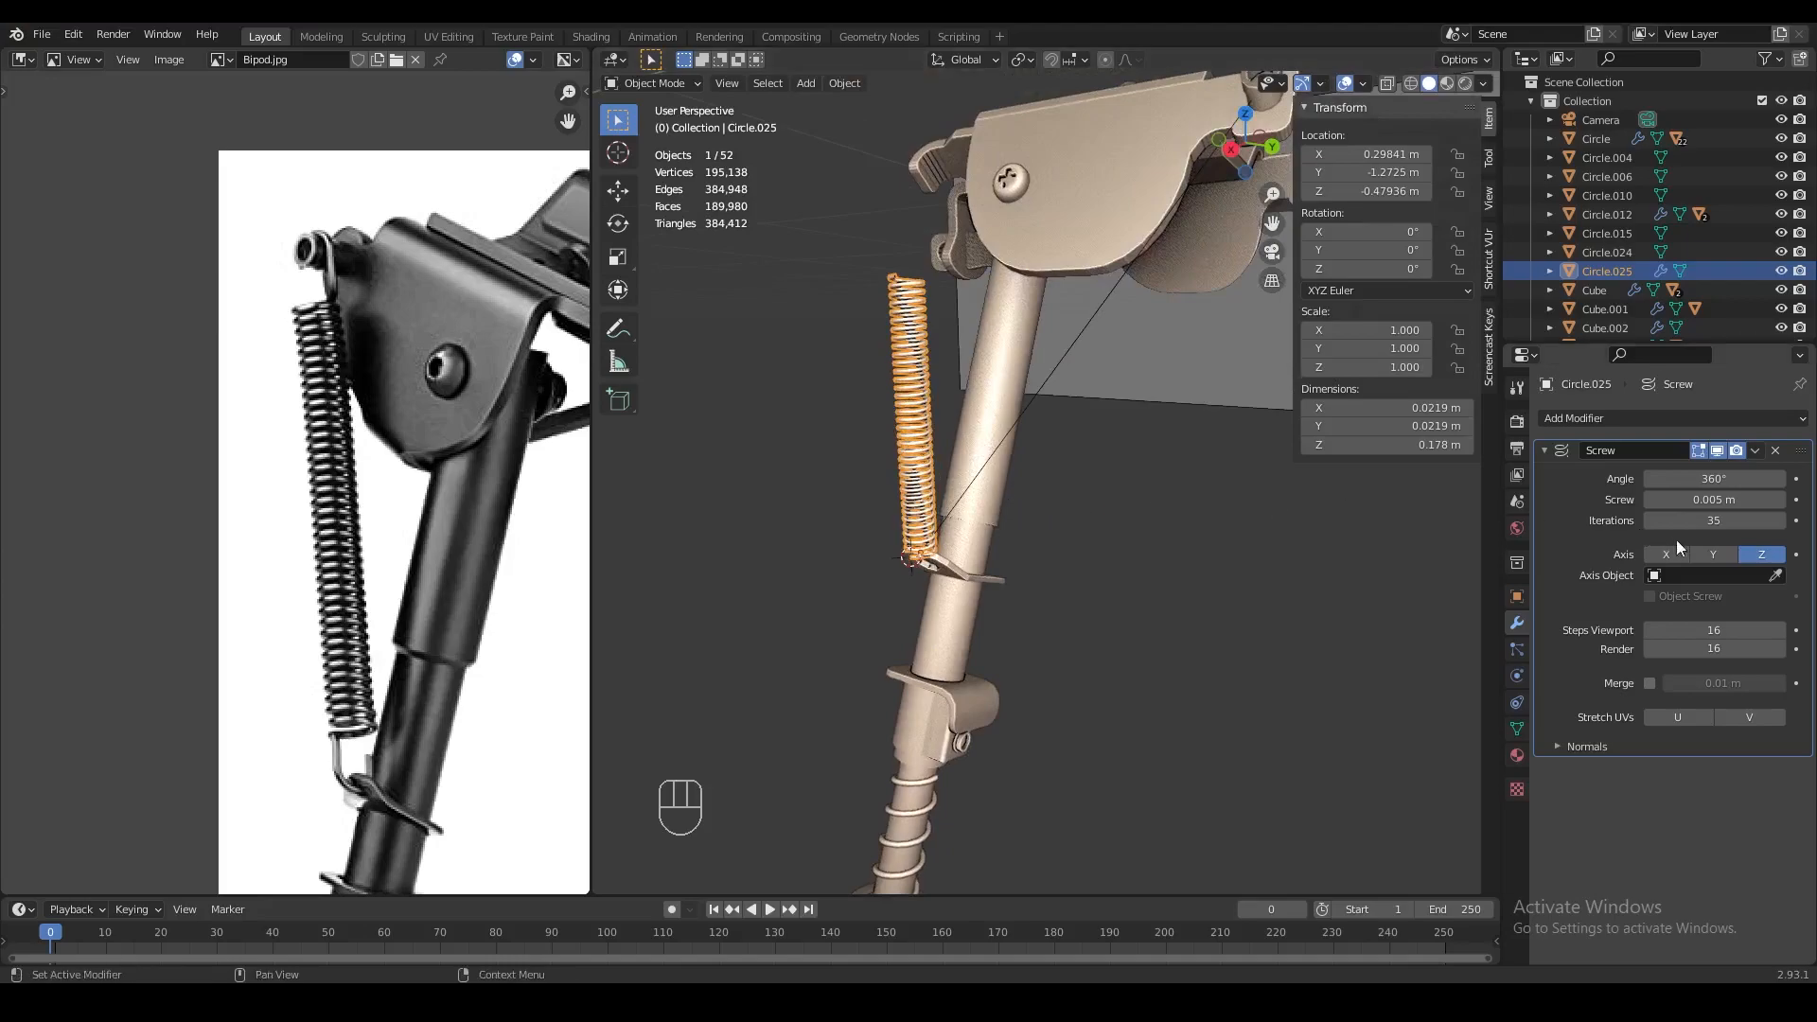
{"action": "type", "text": "0"}
{"action": "key", "text": "Return"}
{"action": "middle_click_drag", "start_coordinate": [1116, 430], "coordinate": [1173, 566]}
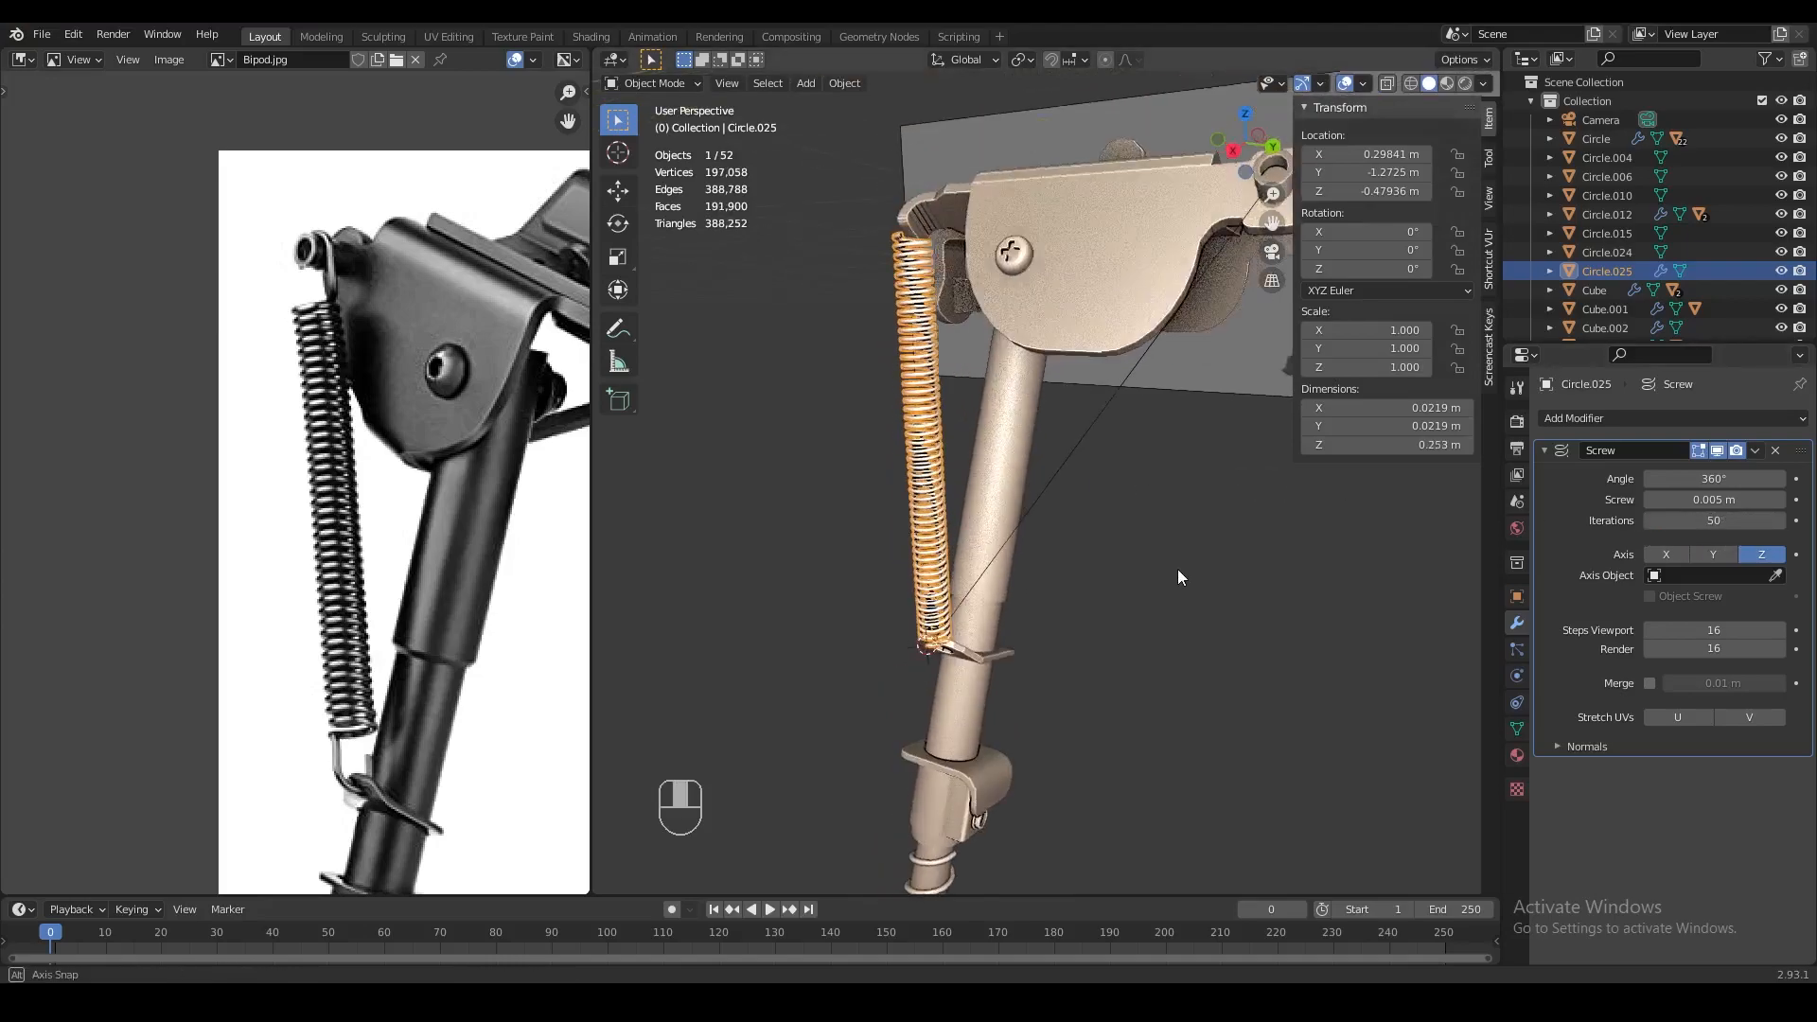
{"action": "scroll", "coordinate": [1173, 566], "scroll_direction": "up", "scroll_amount": 2}
{"action": "key", "text": "ctrl+s"}
{"action": "key", "text": "Return"}
{"action": "scroll", "coordinate": [1175, 502], "scroll_direction": "down", "scroll_amount": 2}
{"action": "mouse_move", "coordinate": [1176, 503]}
{"action": "middle_mouse_down"}
{"action": "mouse_move", "coordinate": [1150, 520]}
{"action": "mouse_move", "coordinate": [1151, 479]}
{"action": "middle_mouse_up"}
{"action": "scroll", "coordinate": [1115, 525], "scroll_direction": "up", "scroll_amount": 3}
Rotate the spring 31.9° in the right orthographic wireframe view so it leans toward the side plate's pin
{"action": "key", "text": "KP_1"}
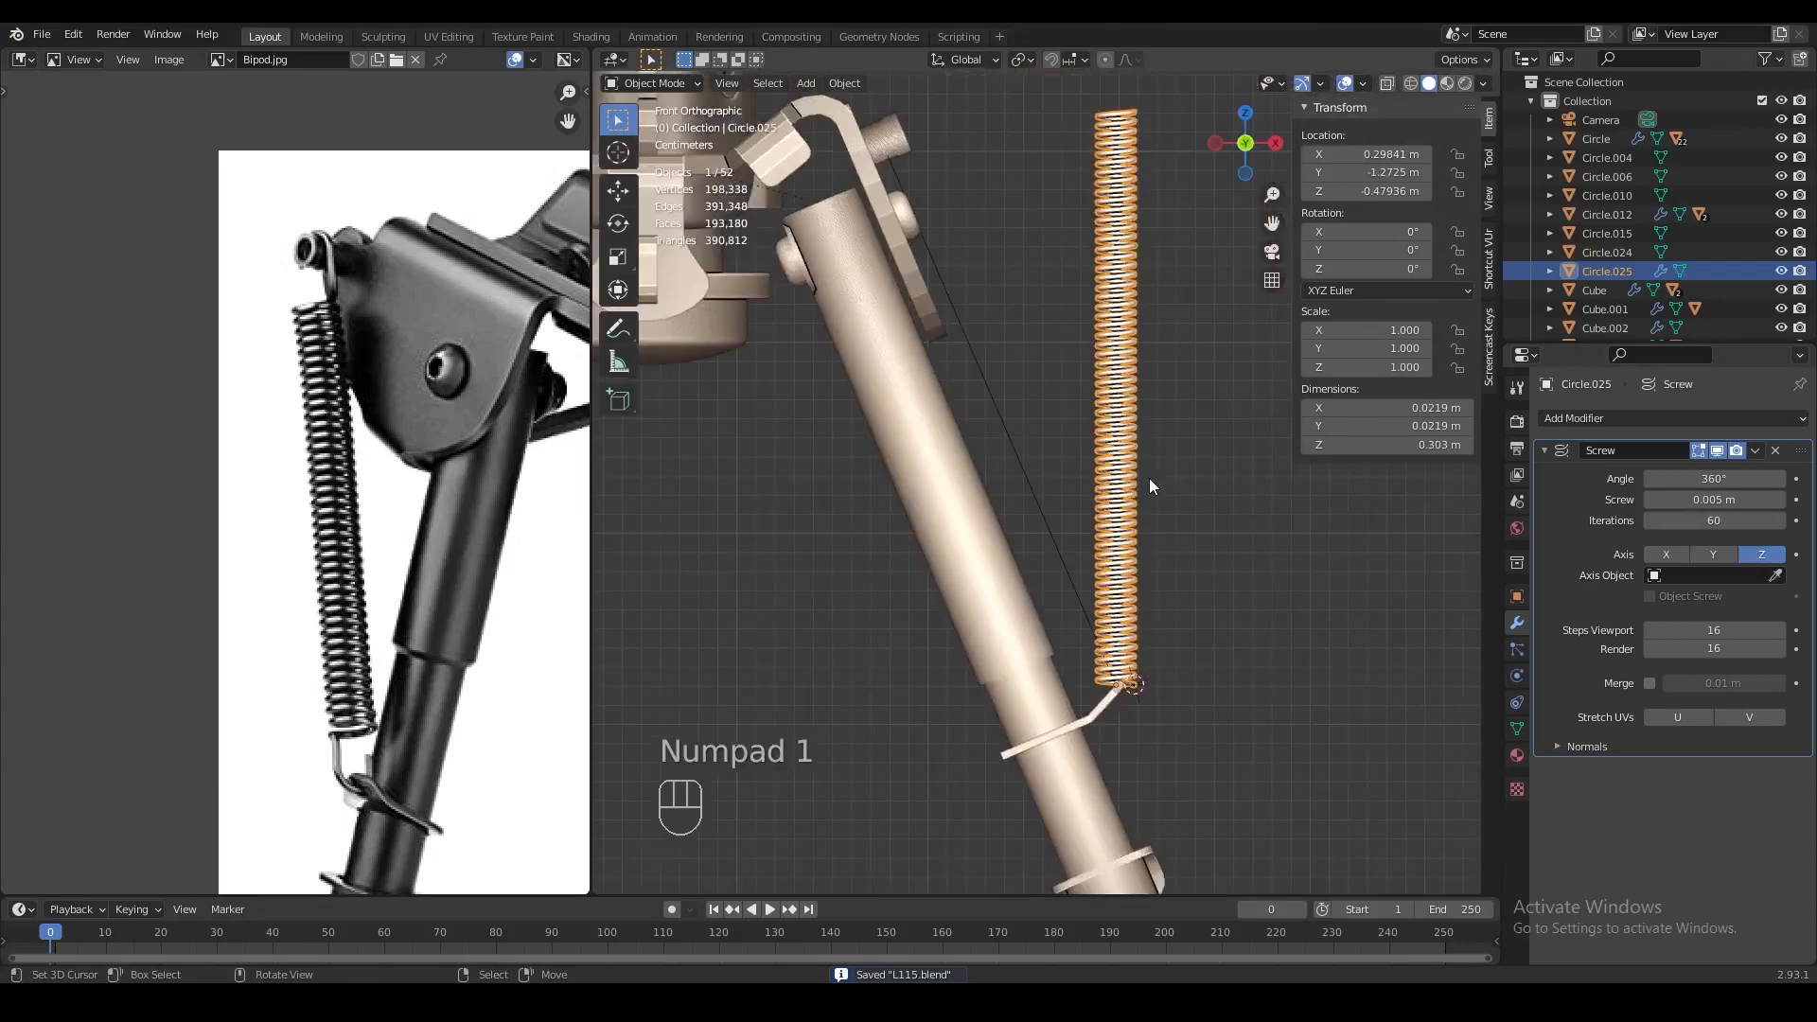
{"action": "key", "text": "KP_3"}
{"action": "key", "text": "z"}
{"action": "scroll", "coordinate": [1149, 479], "scroll_direction": "down", "scroll_amount": 2}
{"action": "key", "text": "r"}
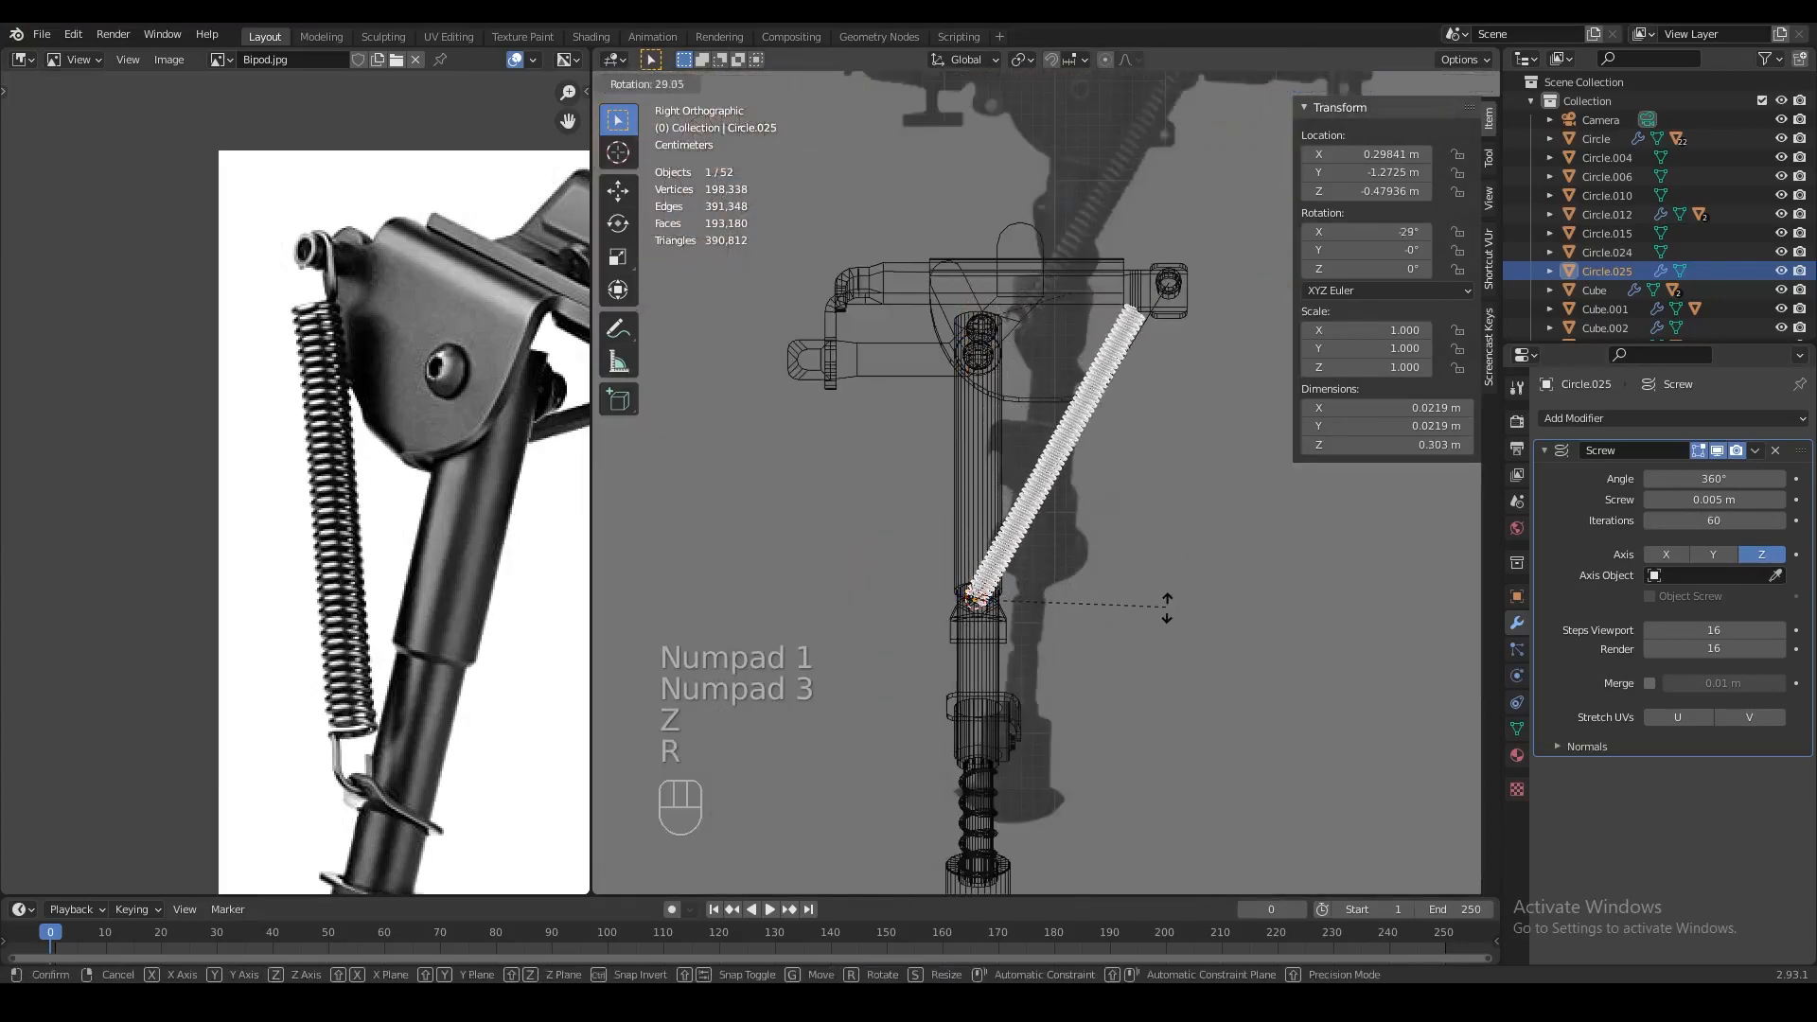
{"action": "left_click", "coordinate": [1164, 616]}
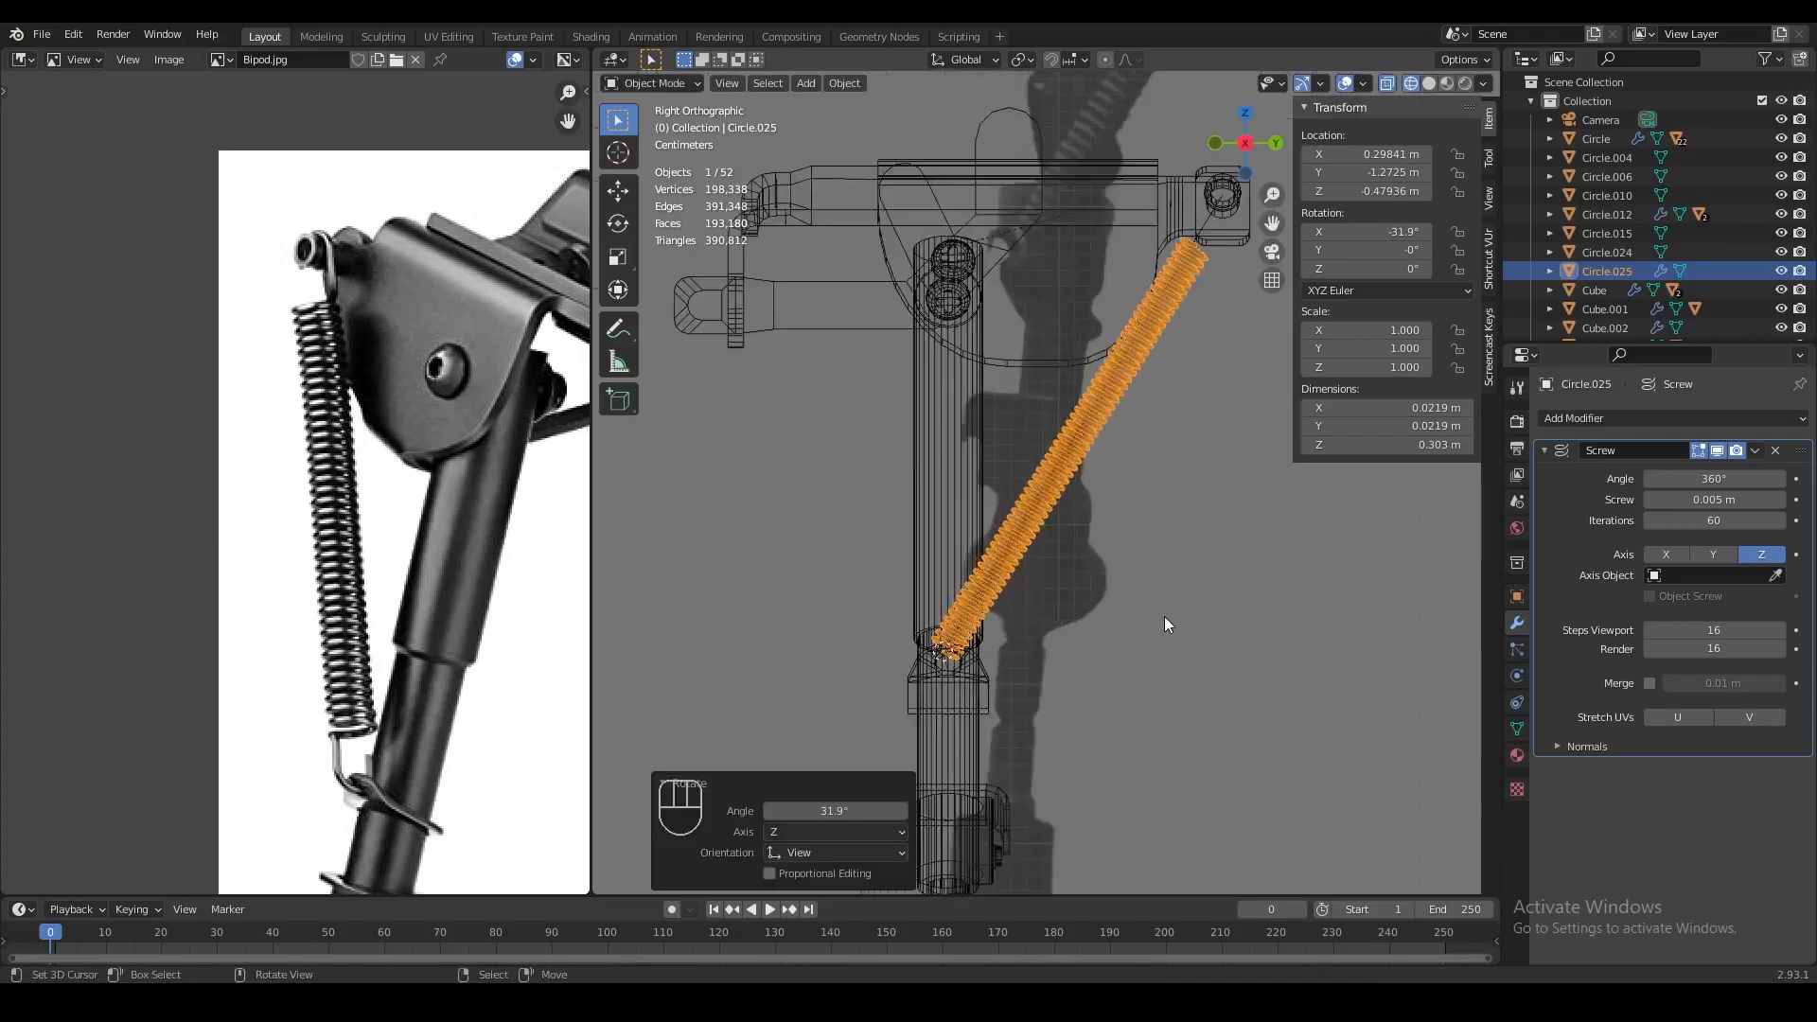
Rotate the spring -23.5° in the front view and move it about 0.0175 m along its local Z axis
{"action": "scroll", "coordinate": [1168, 606], "scroll_direction": "up", "scroll_amount": 2}
{"action": "key", "text": "KP_1"}
{"action": "scroll", "coordinate": [1184, 608], "scroll_direction": "down", "scroll_amount": 1}
{"action": "key", "text": "r"}
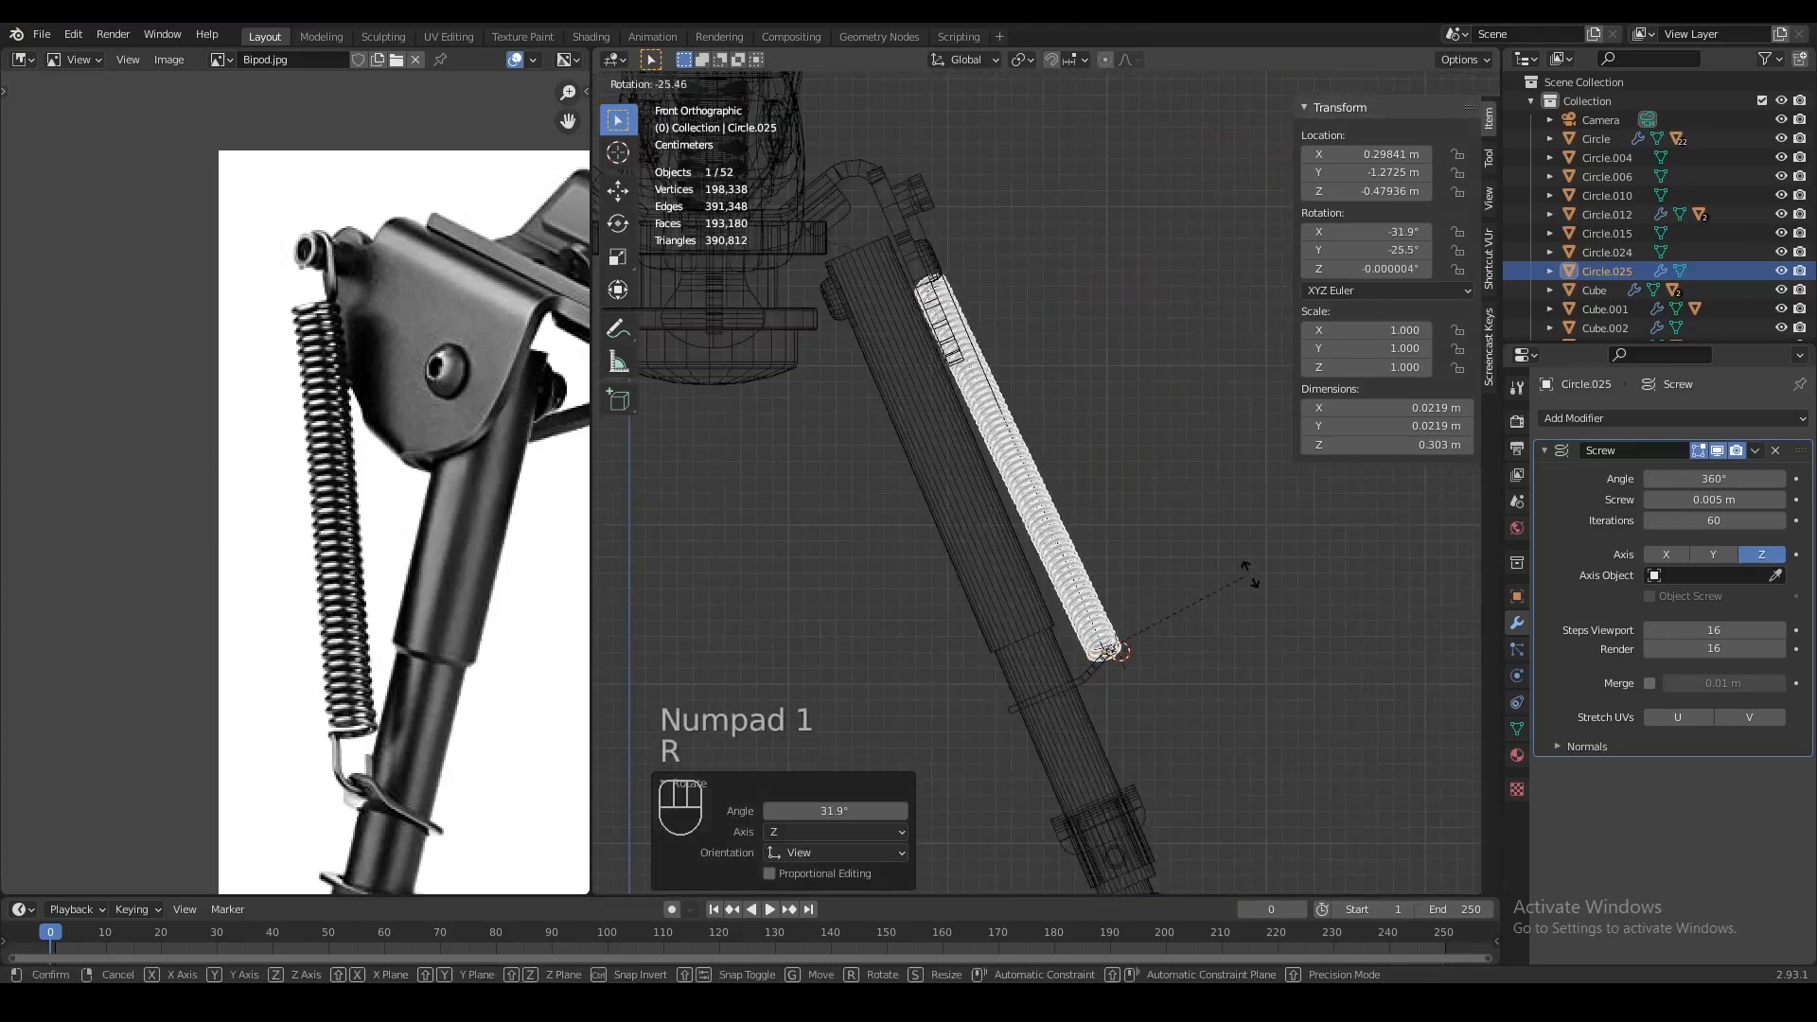
{"action": "left_click", "coordinate": [1249, 582]}
{"action": "key", "text": "g"}
{"action": "key", "text": "z"}
{"action": "key", "text": "z"}
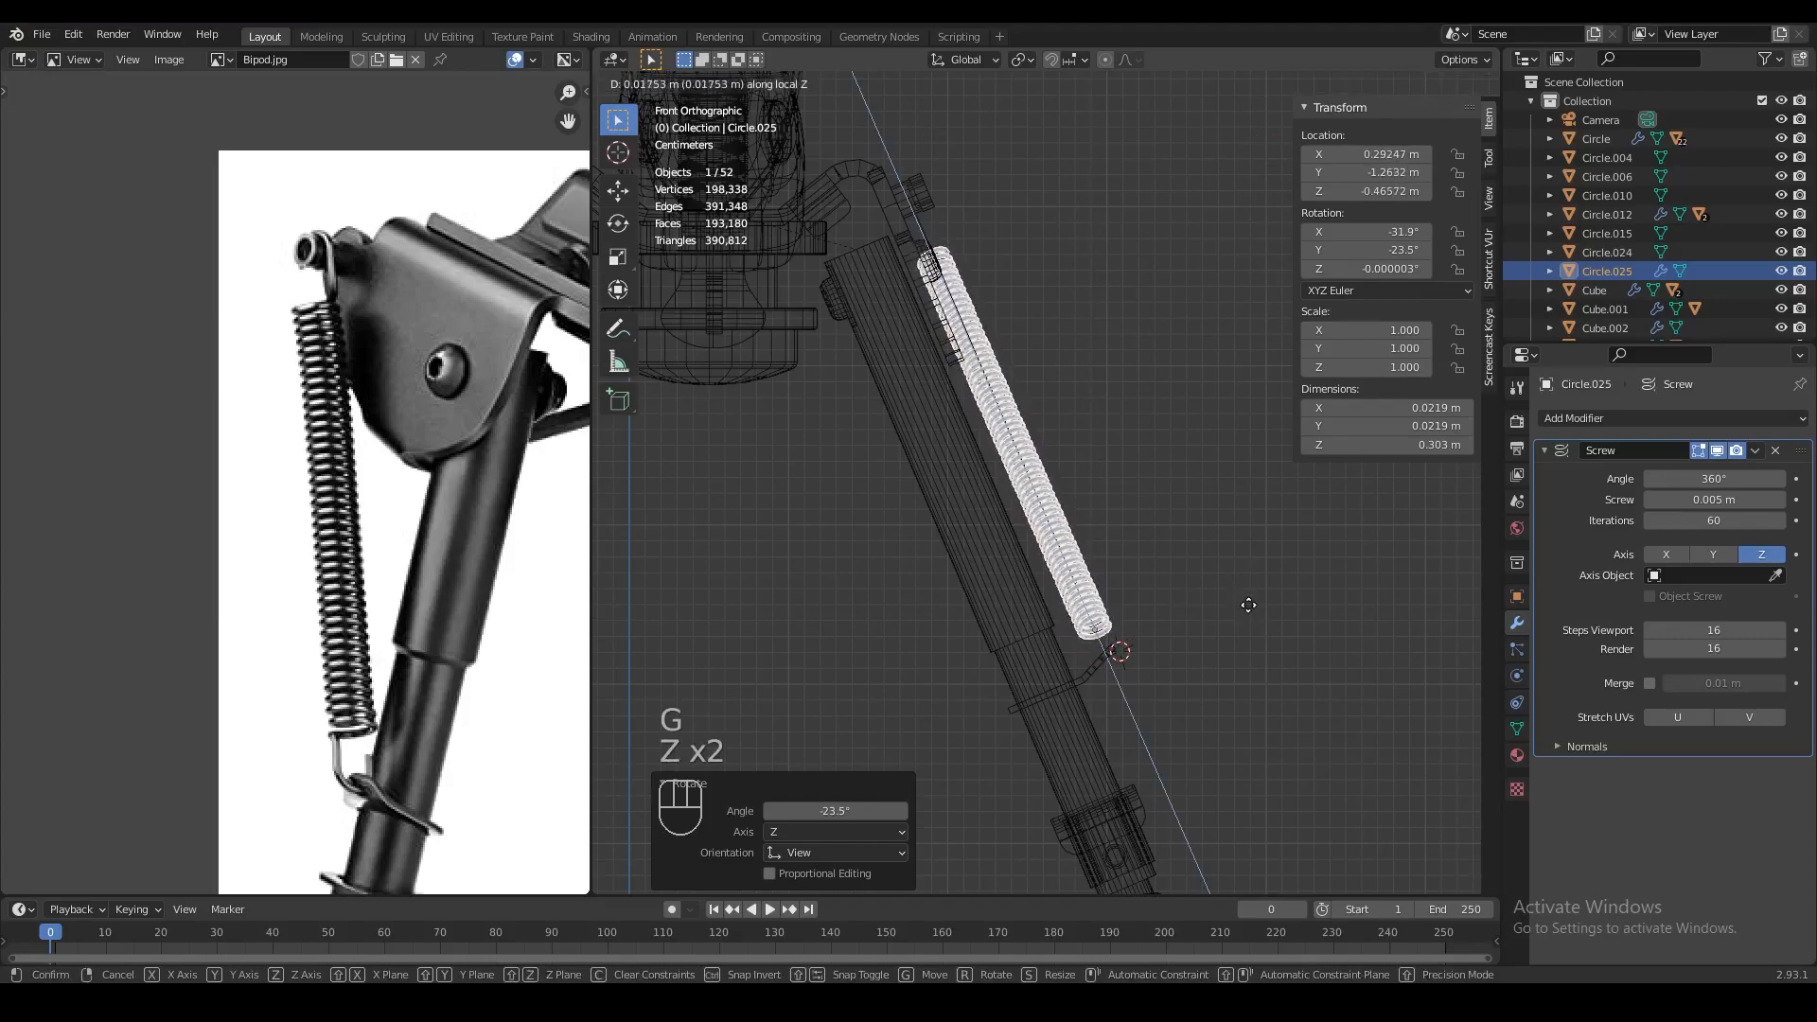
{"action": "left_click", "coordinate": [1241, 583]}
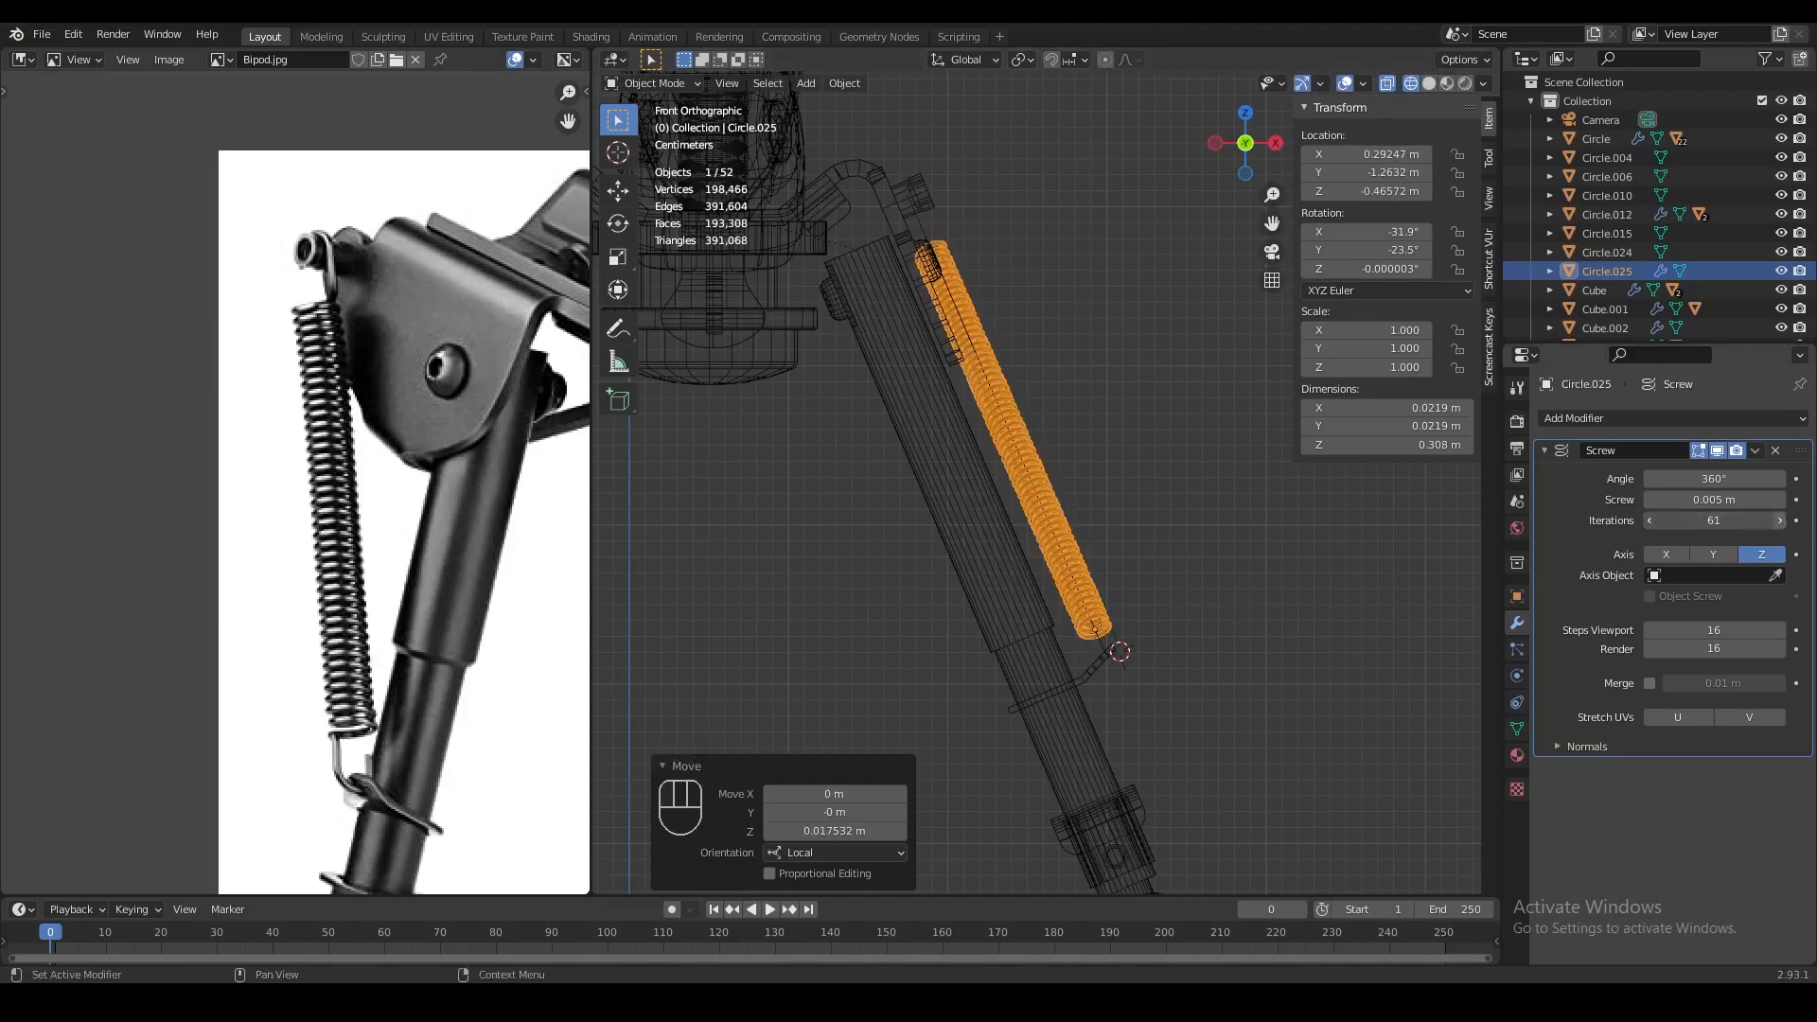
Raise the spring's iterations to 65 and rotate it 2.85° about its local X axis in solid shading
{"action": "left_click", "coordinate": [1651, 521]}
{"action": "mouse_move", "coordinate": [1325, 549]}
{"action": "middle_mouse_down"}
{"action": "mouse_move", "coordinate": [1136, 568]}
{"action": "mouse_move", "coordinate": [1132, 620]}
{"action": "mouse_move", "coordinate": [1101, 626]}
{"action": "mouse_move", "coordinate": [1251, 643]}
{"action": "middle_mouse_up"}
{"action": "key", "text": "z"}
{"action": "key", "text": "r"}
{"action": "key", "text": "x"}
{"action": "key", "text": "x"}
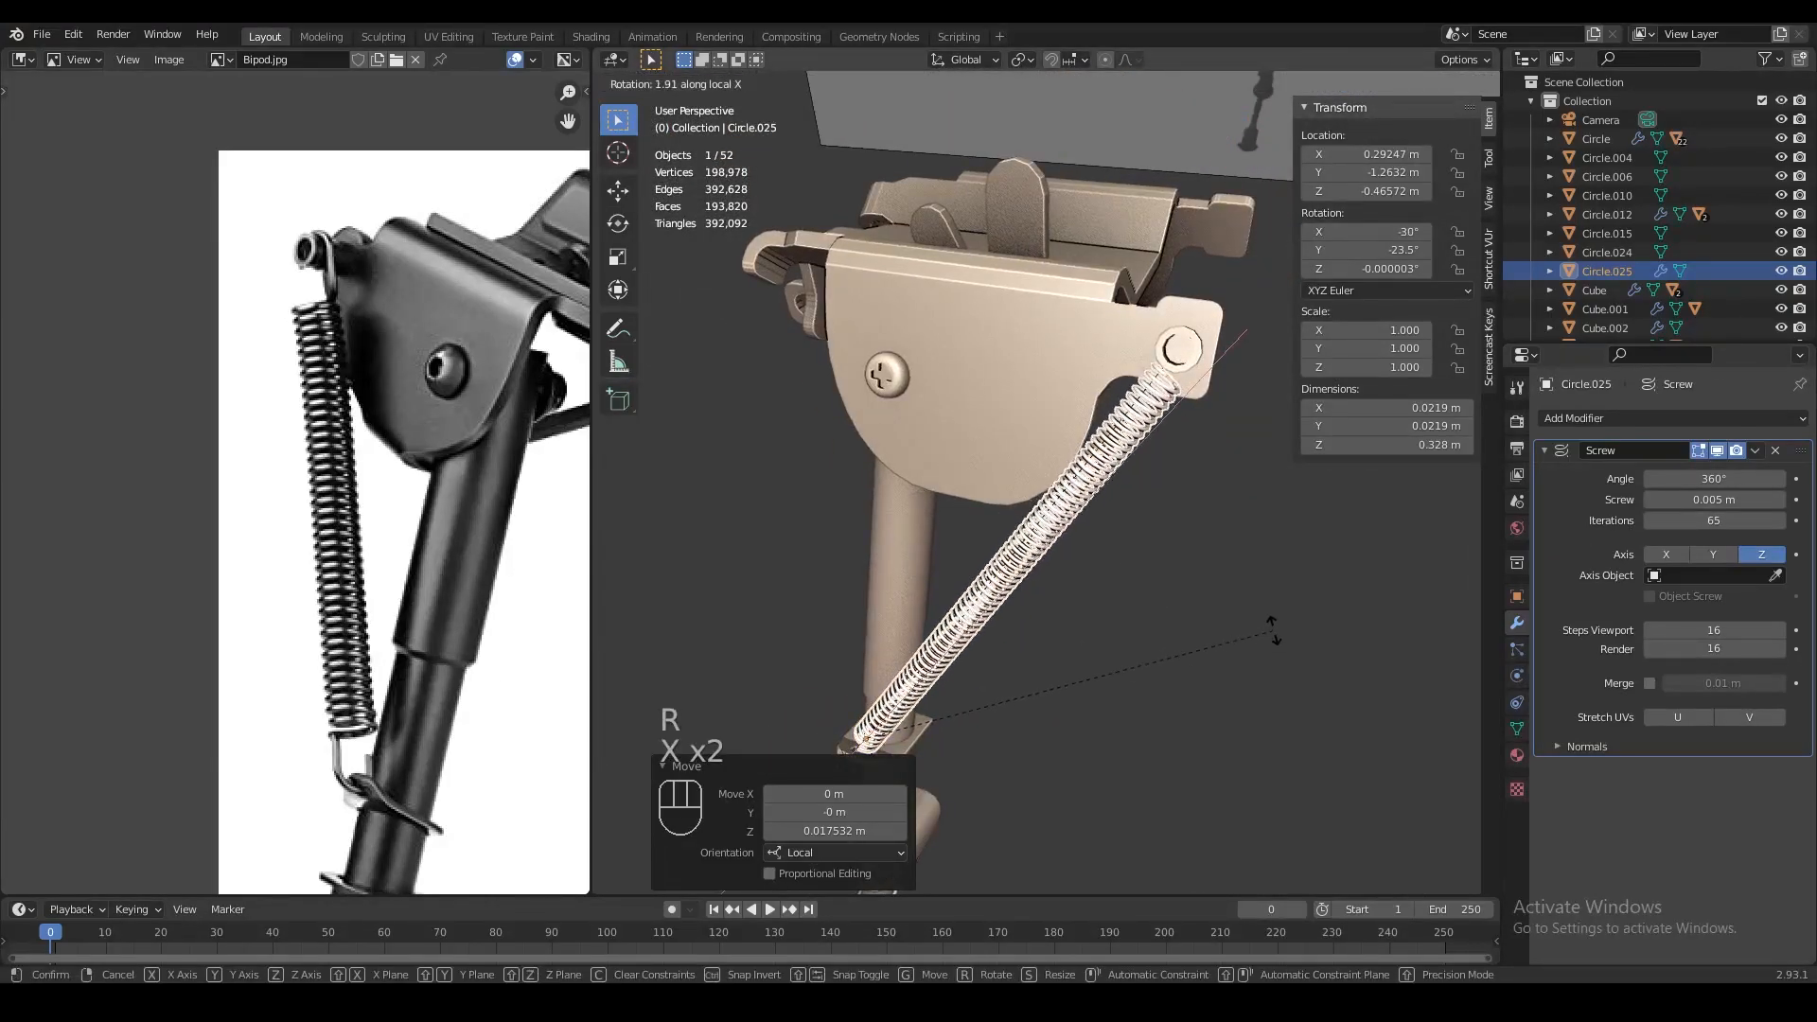
{"action": "left_click", "coordinate": [1266, 629]}
{"action": "middle_click_drag", "start_coordinate": [1256, 630], "coordinate": [1207, 606]}
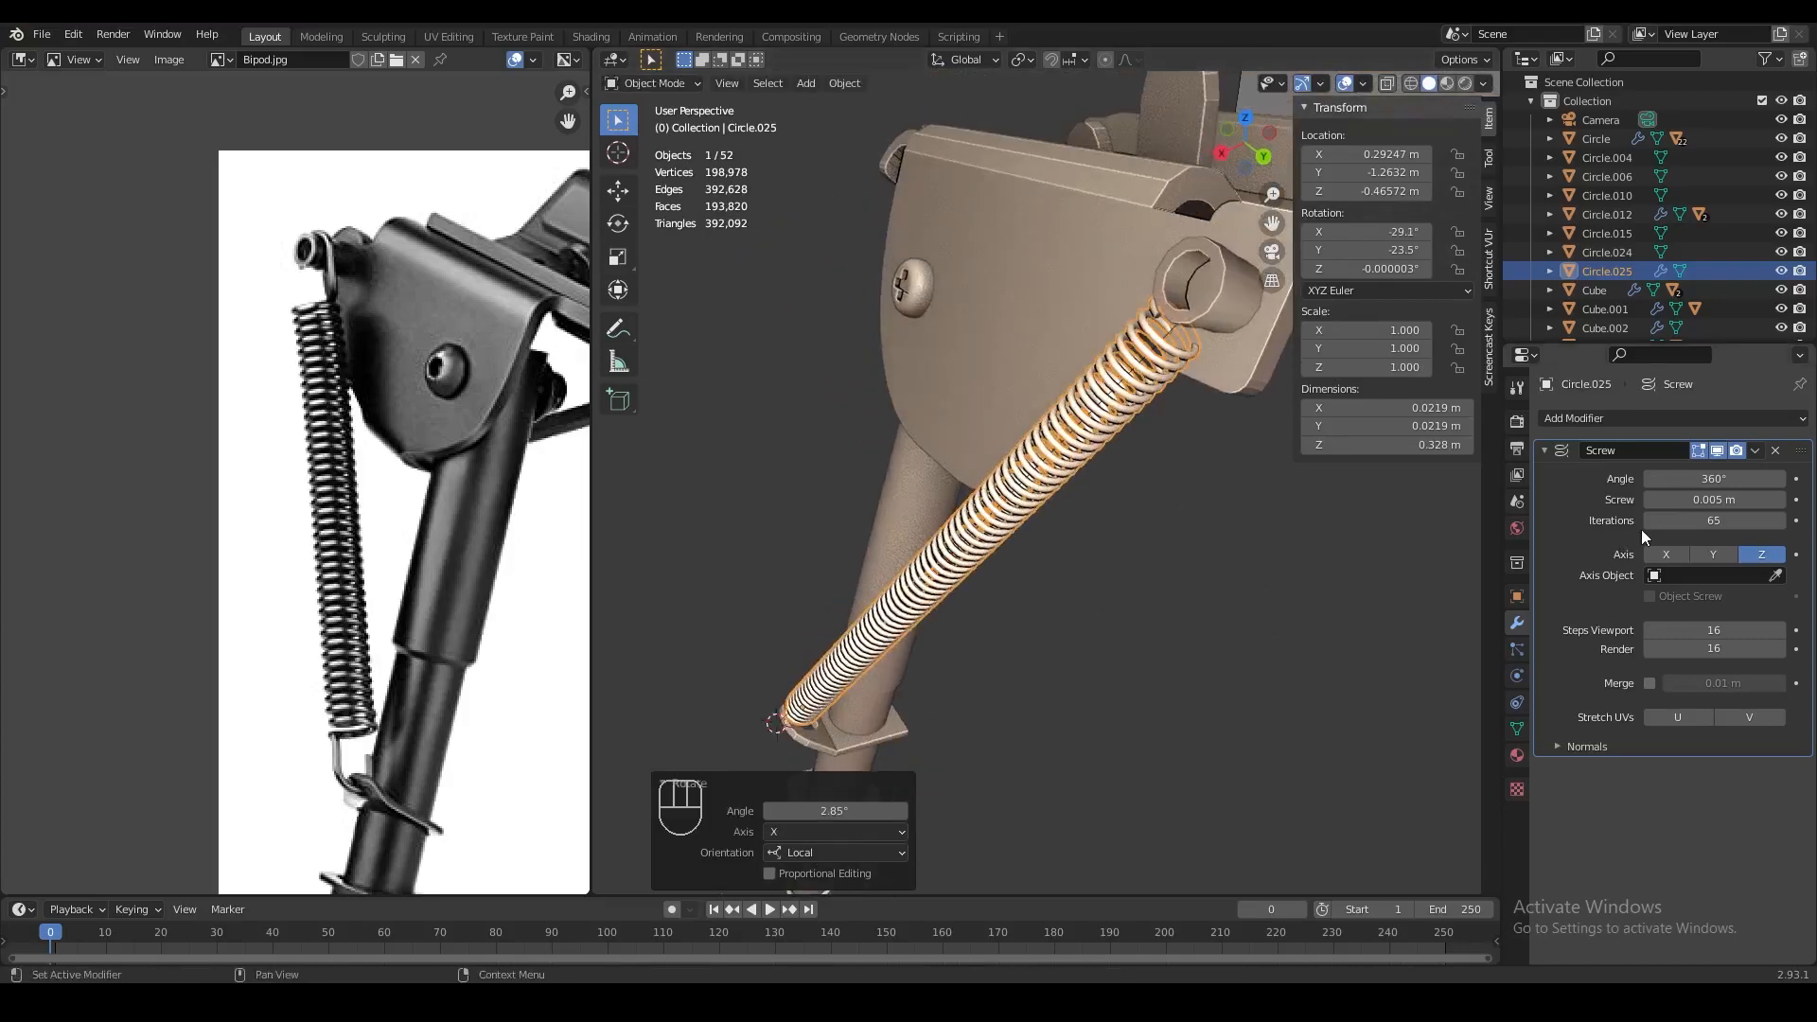
Reduce the spring's iterations to 64, rotate it slightly and shift it along its local Z axis between the hook plate and pin
{"action": "left_click", "coordinate": [1650, 520]}
{"action": "middle_click_drag", "start_coordinate": [1024, 618], "coordinate": [1053, 738]}
{"action": "key", "text": "r"}
{"action": "left_click", "coordinate": [1090, 611]}
{"action": "scroll", "coordinate": [1134, 603], "scroll_direction": "up", "scroll_amount": 2}
{"action": "key", "text": "g"}
{"action": "key", "text": "z"}
{"action": "key", "text": "z"}
{"action": "left_click", "coordinate": [1134, 624]}
Apply the spring's Screw modifier and merge all its vertices by distance at 0.0001 m
{"action": "key", "text": "Tab"}
{"action": "key", "text": "Tab"}
{"action": "key", "text": "Tab"}
{"action": "key", "text": "Tab"}
{"action": "middle_click_drag", "start_coordinate": [1121, 528], "coordinate": [1418, 556]}
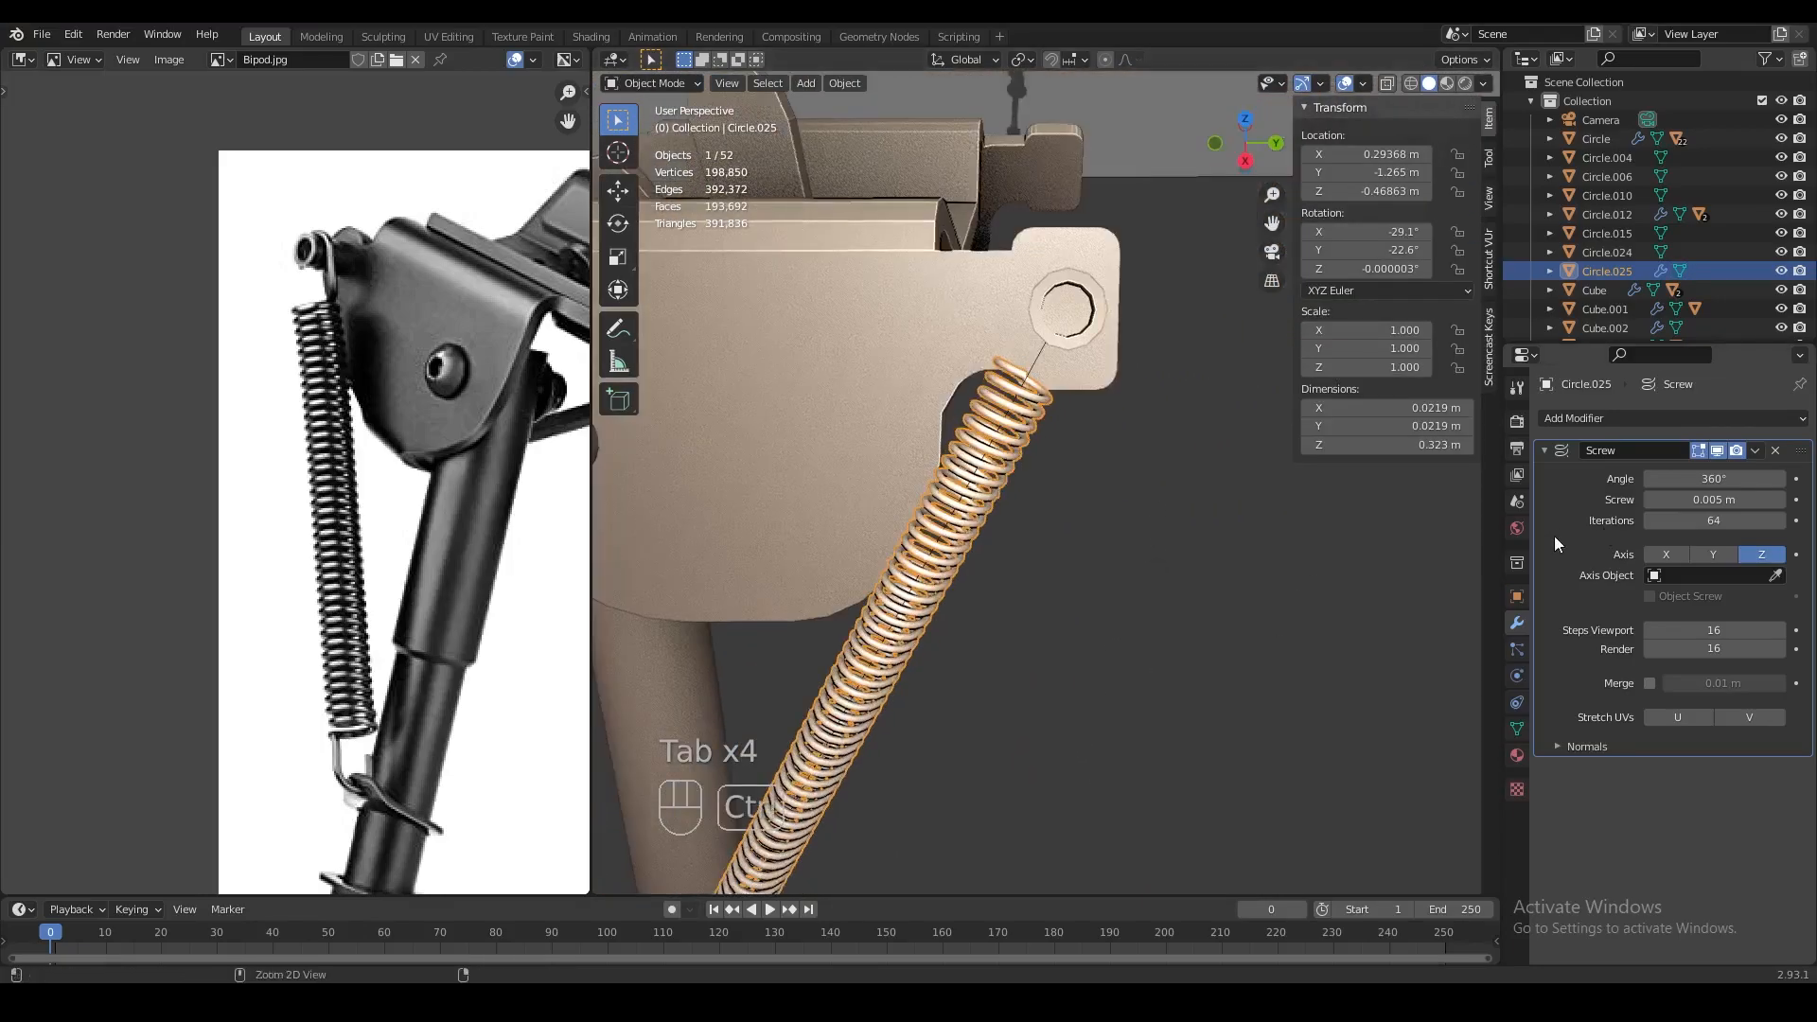
{"action": "key", "text": "ctrl+a"}
{"action": "key", "text": "Tab"}
{"action": "key", "text": "a"}
{"action": "key", "text": "shift+w"}
{"action": "scroll", "coordinate": [1063, 493], "scroll_direction": "up", "scroll_amount": 5}
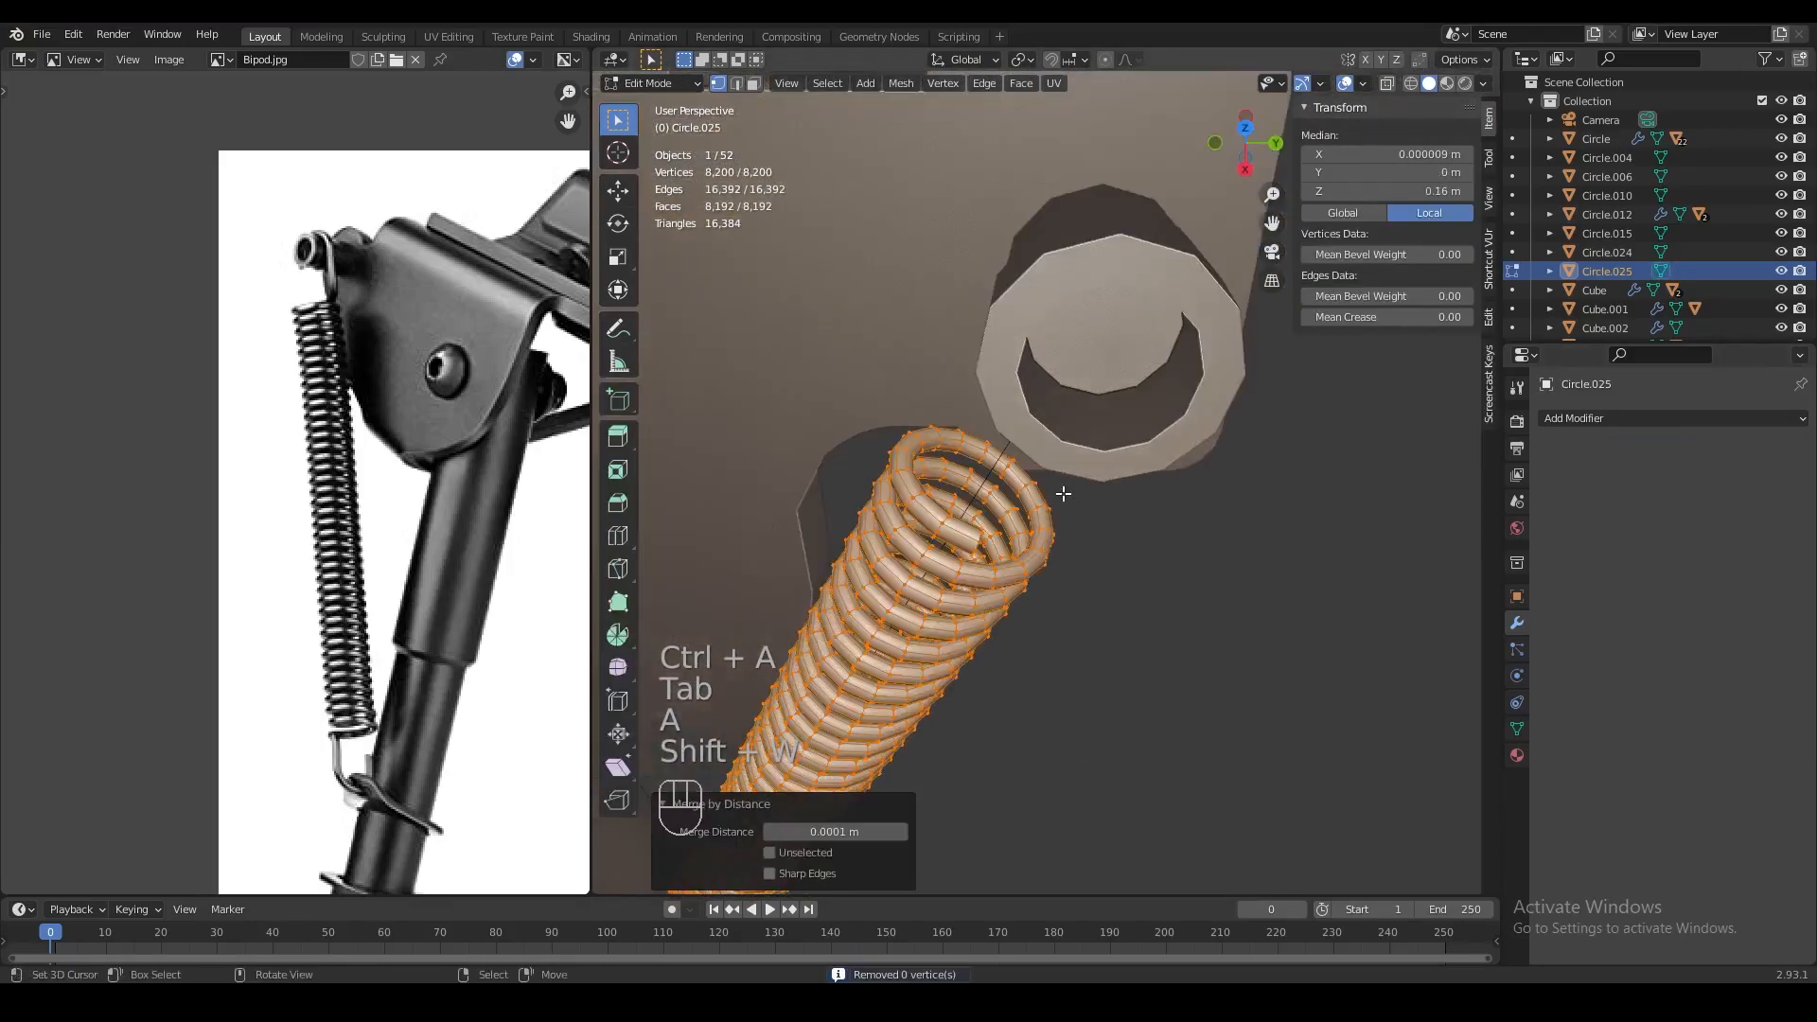
Try to extend the spring's open end loop near the side plate's pin, and undo the attempt
{"action": "left_click", "coordinate": [970, 537], "text": "alt"}
{"action": "middle_click_drag", "start_coordinate": [971, 537], "coordinate": [926, 485]}
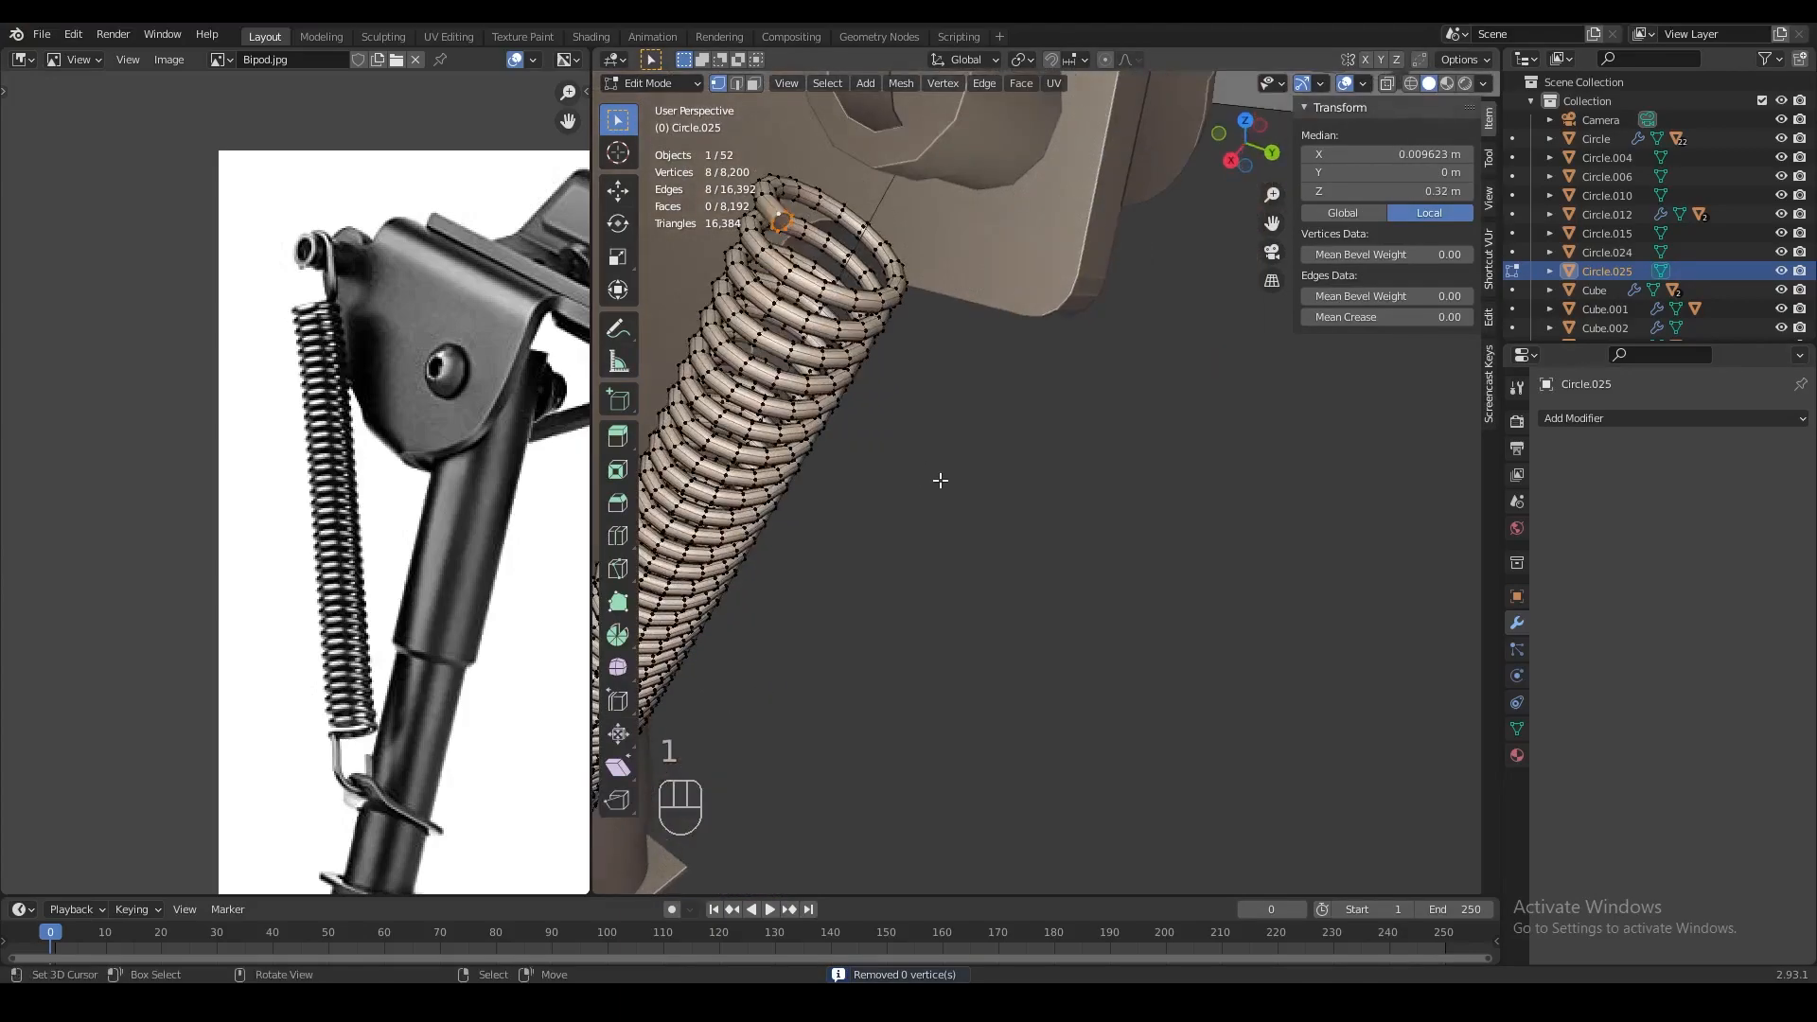
{"action": "key", "text": "KP_Decimal"}
{"action": "scroll", "coordinate": [939, 481], "scroll_direction": "down", "scroll_amount": 4}
{"action": "middle_click_drag", "start_coordinate": [1237, 426], "coordinate": [1090, 598]}
{"action": "scroll", "coordinate": [1228, 506], "scroll_direction": "down", "scroll_amount": 4}
{"action": "left_click", "coordinate": [1184, 511], "text": "ctrl"}
{"action": "left_click", "coordinate": [1236, 400], "text": "ctrl"}
{"action": "middle_click_drag", "start_coordinate": [1202, 535], "coordinate": [1261, 531]}
{"action": "key", "text": "g"}
{"action": "left_click", "coordinate": [1147, 493]}
{"action": "key", "text": "ctrl+z"}
{"action": "key", "text": "ctrl+z"}
{"action": "key", "text": "ctrl+z"}
Rotate all of the spring's vertices about the local Z axis and return to Object Mode
{"action": "key", "text": "a"}
{"action": "key", "text": "r"}
{"action": "key", "text": "z"}
{"action": "key", "text": "z"}
{"action": "left_click", "coordinate": [916, 170]}
{"action": "key", "text": "Tab"}
Rotate the spring slightly about its local X axis so its upper end lines up with the side plate's pin
{"action": "key", "text": "r"}
{"action": "key", "text": "x"}
{"action": "key", "text": "r"}
{"action": "key", "text": "x"}
{"action": "right_click", "coordinate": [1251, 523]}
{"action": "key", "text": "r"}
{"action": "key", "text": "x"}
{"action": "key", "text": "x"}
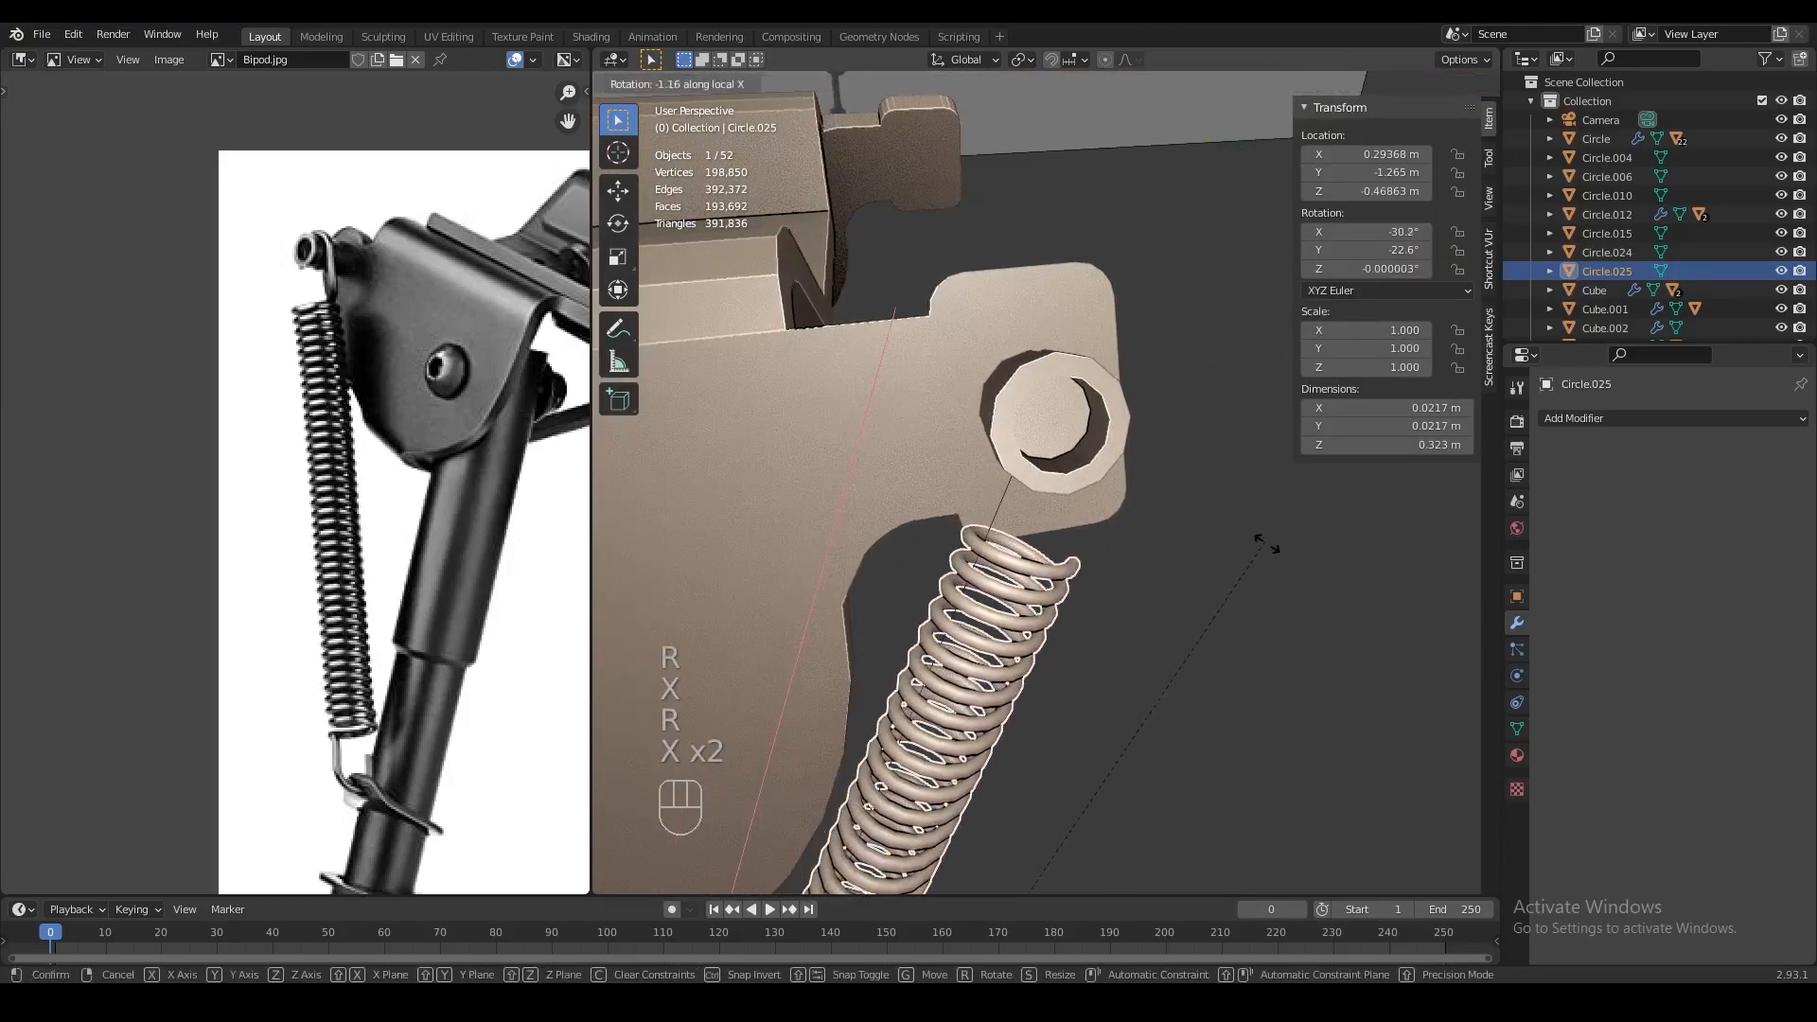
{"action": "left_click", "coordinate": [1264, 556]}
{"action": "middle_click_drag", "start_coordinate": [1265, 556], "coordinate": [1147, 585]}
{"action": "key", "text": "r"}
{"action": "key", "text": "x"}
{"action": "key", "text": "x"}
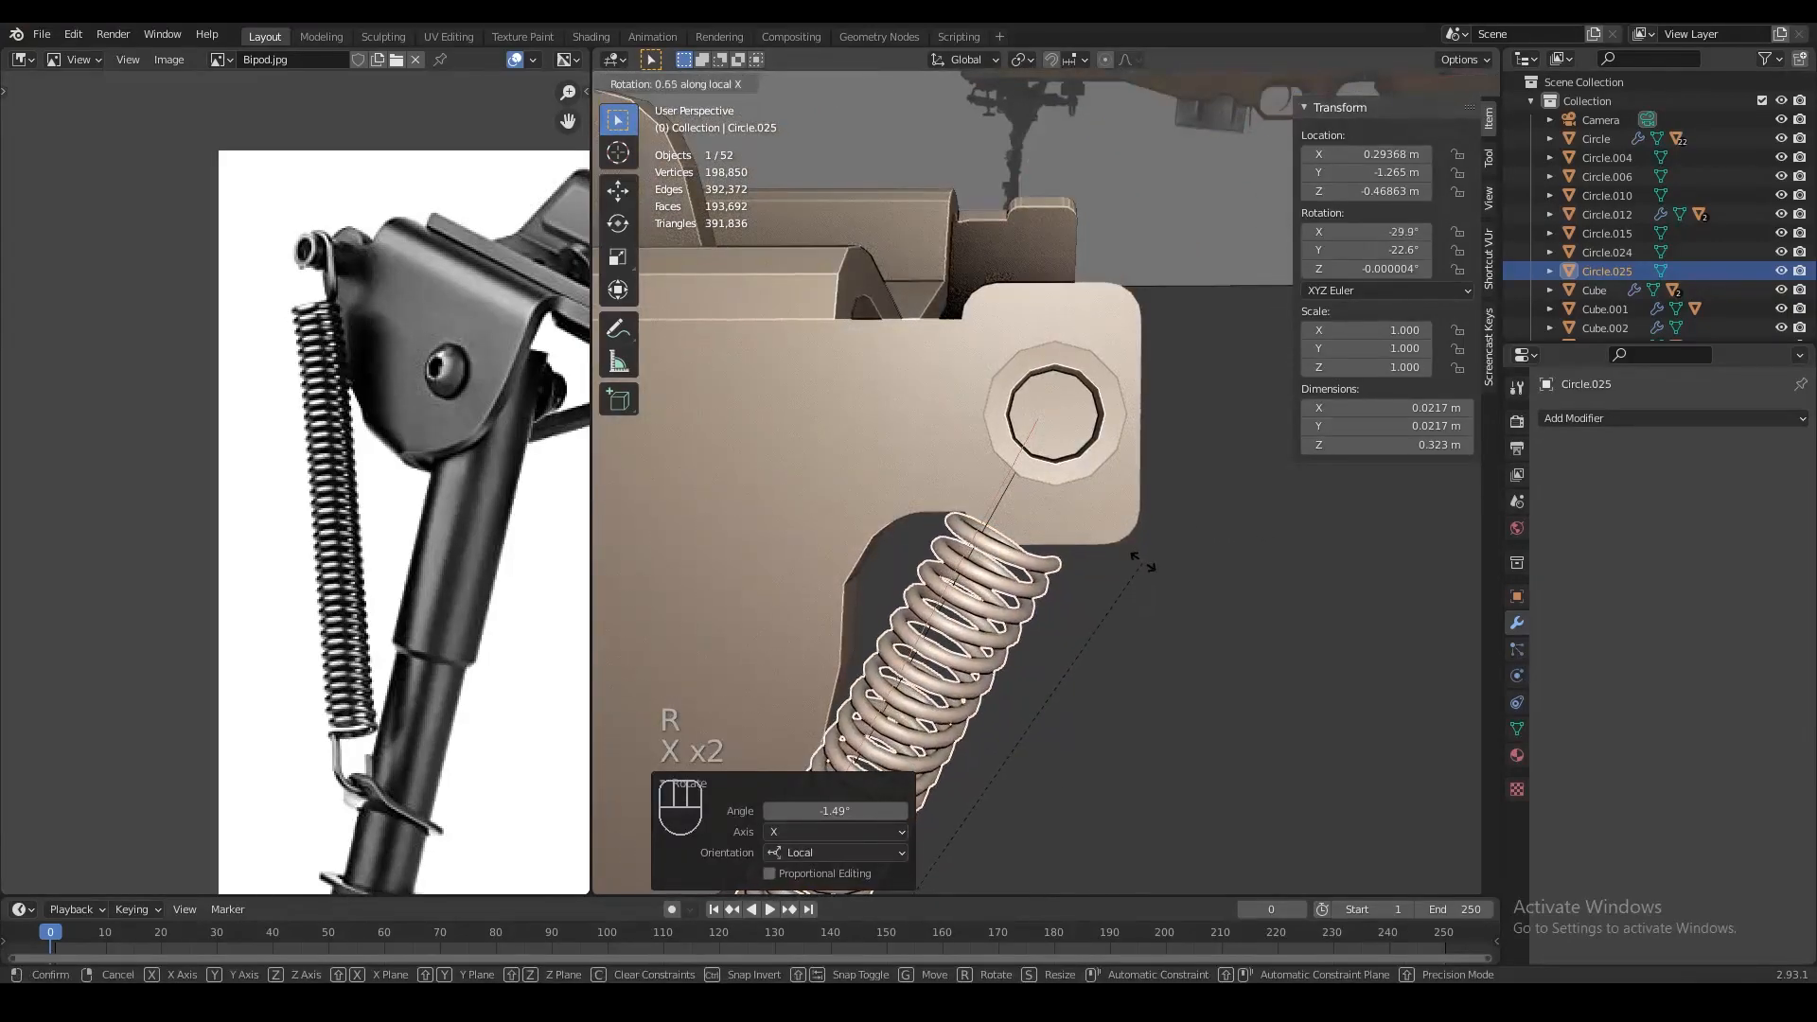
{"action": "left_click", "coordinate": [1125, 566]}
{"action": "middle_click_drag", "start_coordinate": [1103, 394], "coordinate": [1075, 548]}
Select the spring's upper open end loop and extrude it in segments alongside the side plate's pin
{"action": "key", "text": "Tab"}
{"action": "key", "text": "1"}
{"action": "right_click", "coordinate": [1012, 588], "text": "alt"}
{"action": "scroll", "coordinate": [1075, 548], "scroll_direction": "up", "scroll_amount": 3}
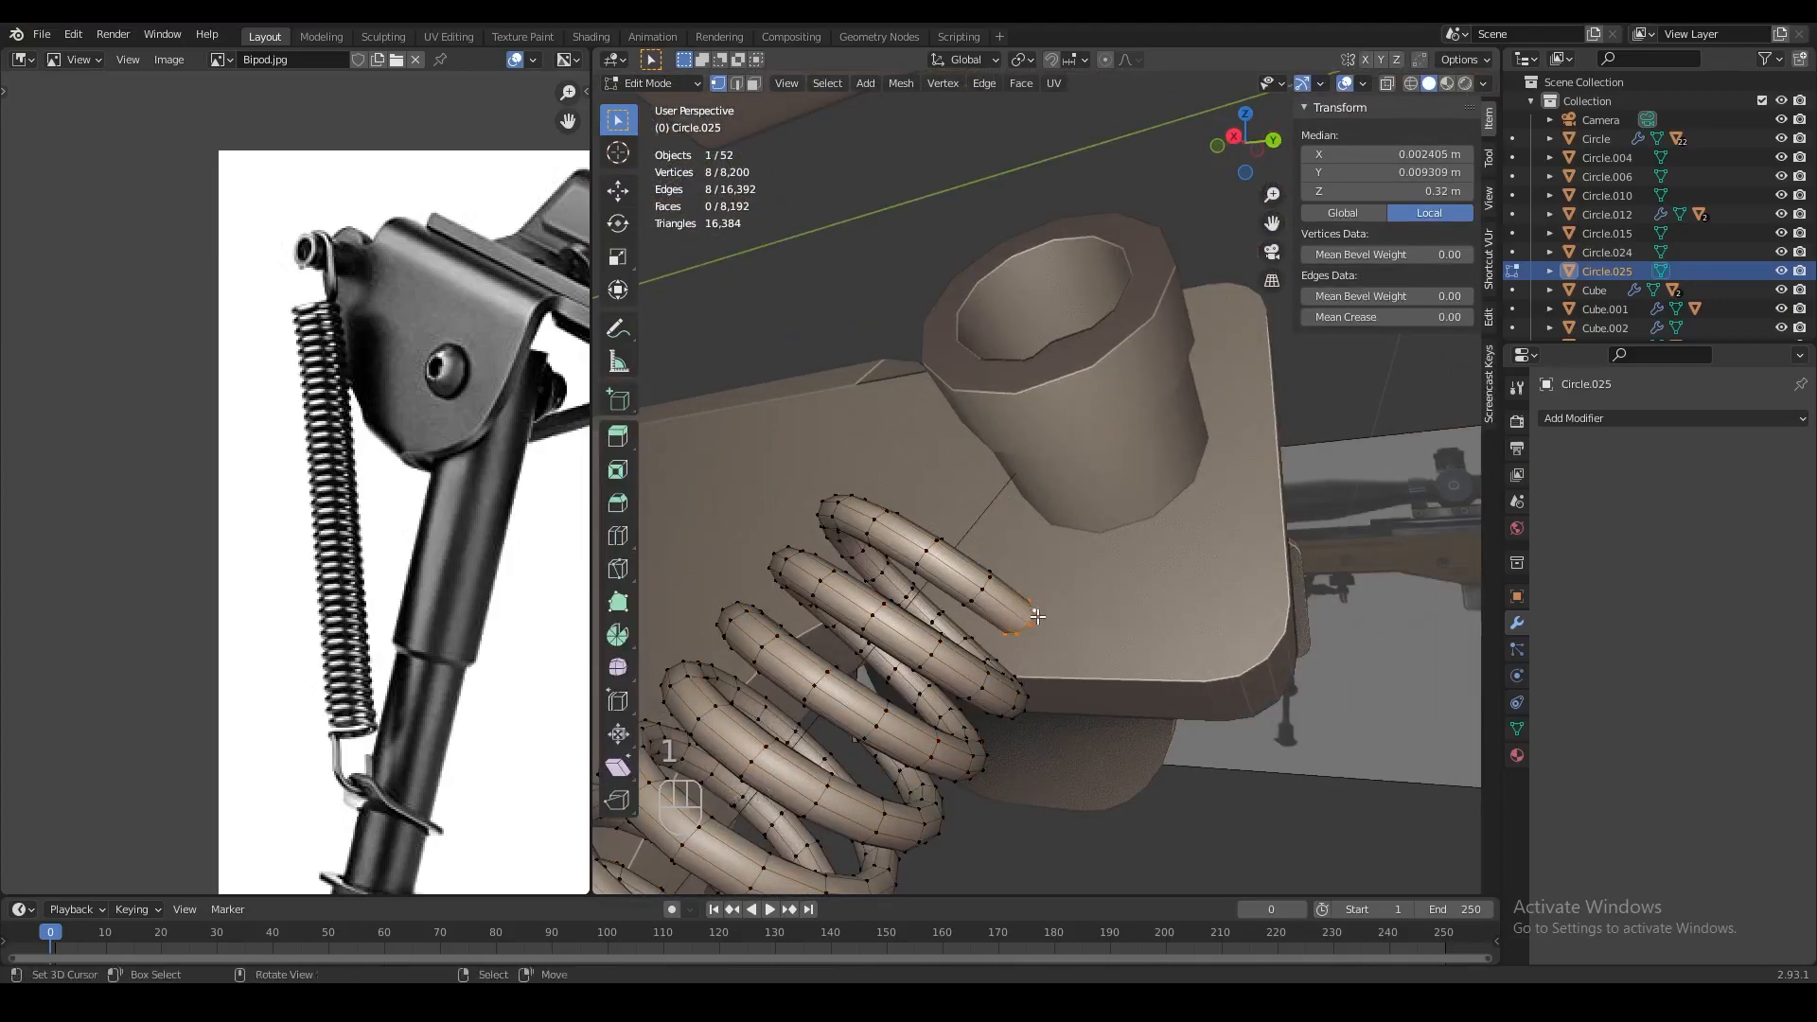
{"action": "middle_click_drag", "start_coordinate": [1050, 616], "coordinate": [1180, 471]}
{"action": "left_click", "coordinate": [1189, 482], "text": "ctrl"}
{"action": "key", "text": "ctrl+z"}
{"action": "key", "text": "ctrl+z"}
{"action": "middle_click_drag", "start_coordinate": [1182, 544], "coordinate": [1181, 617], "text": "shift"}
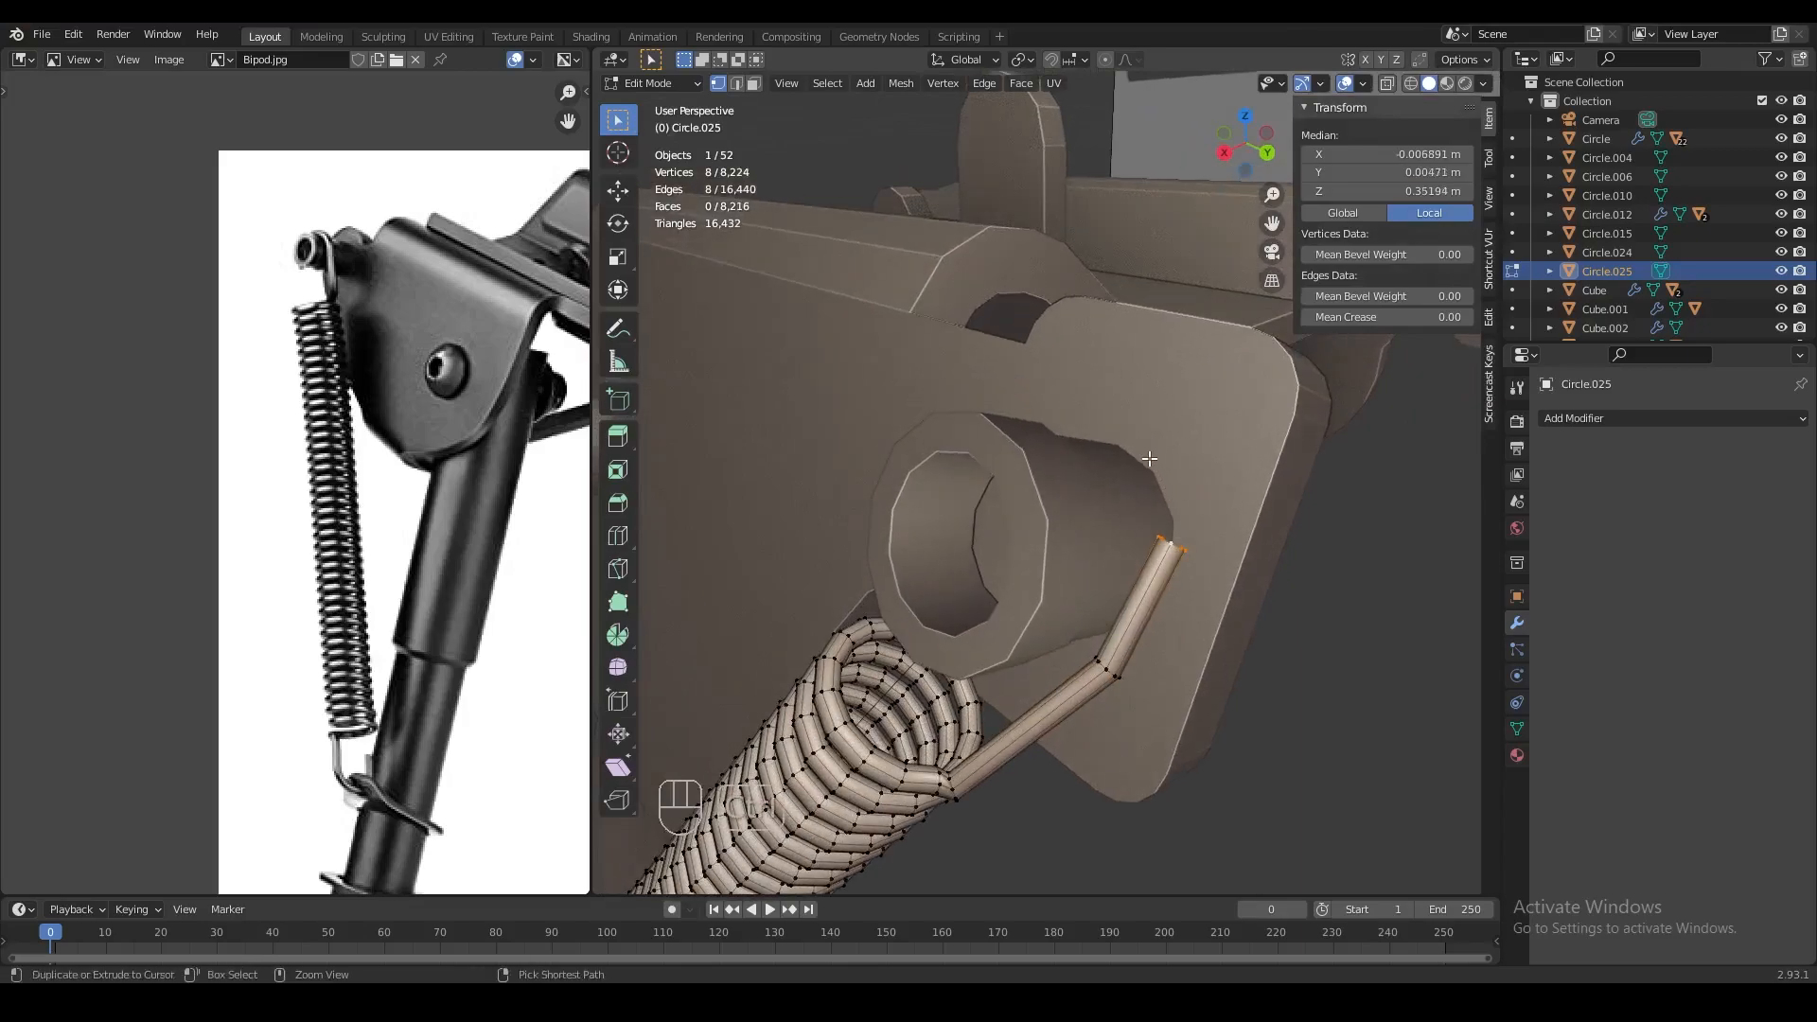
Continue extruding the wire end over the top of the pin and reposition its last loops to form a hook
{"action": "left_click", "coordinate": [1154, 463], "text": "ctrl"}
{"action": "middle_click_drag", "start_coordinate": [1154, 463], "coordinate": [1194, 473]}
{"action": "left_click", "coordinate": [1085, 412], "text": "ctrl"}
{"action": "middle_click_drag", "start_coordinate": [1086, 412], "coordinate": [1198, 462]}
{"action": "left_click", "coordinate": [1070, 435], "text": "ctrl"}
{"action": "key", "text": "g"}
{"action": "left_click", "coordinate": [1037, 509]}
{"action": "key", "text": "Tab"}
{"action": "key", "text": "Tab"}
{"action": "key", "text": "g"}
{"action": "left_click", "coordinate": [1132, 515]}
{"action": "key", "text": "Tab"}
{"action": "middle_click_drag", "start_coordinate": [1132, 514], "coordinate": [956, 470]}
Bevel the edge loops at the bends of the upper hook to round its corners
{"action": "key", "text": "Tab"}
{"action": "left_click", "coordinate": [1188, 665], "text": "alt"}
{"action": "left_click", "coordinate": [1156, 701], "text": "alt"}
{"action": "key", "text": "ctrl+b"}
{"action": "left_click", "coordinate": [1255, 724]}
{"action": "left_click", "coordinate": [1247, 569], "text": "alt"}
{"action": "left_click", "coordinate": [1310, 611]}
{"action": "key", "text": "Tab"}
{"action": "middle_click_drag", "start_coordinate": [1194, 596], "coordinate": [1382, 530]}
Fill the open end of the upper hook with a face and return to Object Mode
{"action": "key", "text": "Tab"}
{"action": "key", "text": "1"}
{"action": "key", "text": "f"}
{"action": "scroll", "coordinate": [1020, 443], "scroll_direction": "down", "scroll_amount": 6}
{"action": "middle_click_drag", "start_coordinate": [1150, 568], "coordinate": [1135, 439]}
{"action": "key", "text": "Tab"}
Select the spring's lower open end loop and extrude it in segments that curve around the hook plate's edge
{"action": "scroll", "coordinate": [1113, 474], "scroll_direction": "up", "scroll_amount": 3}
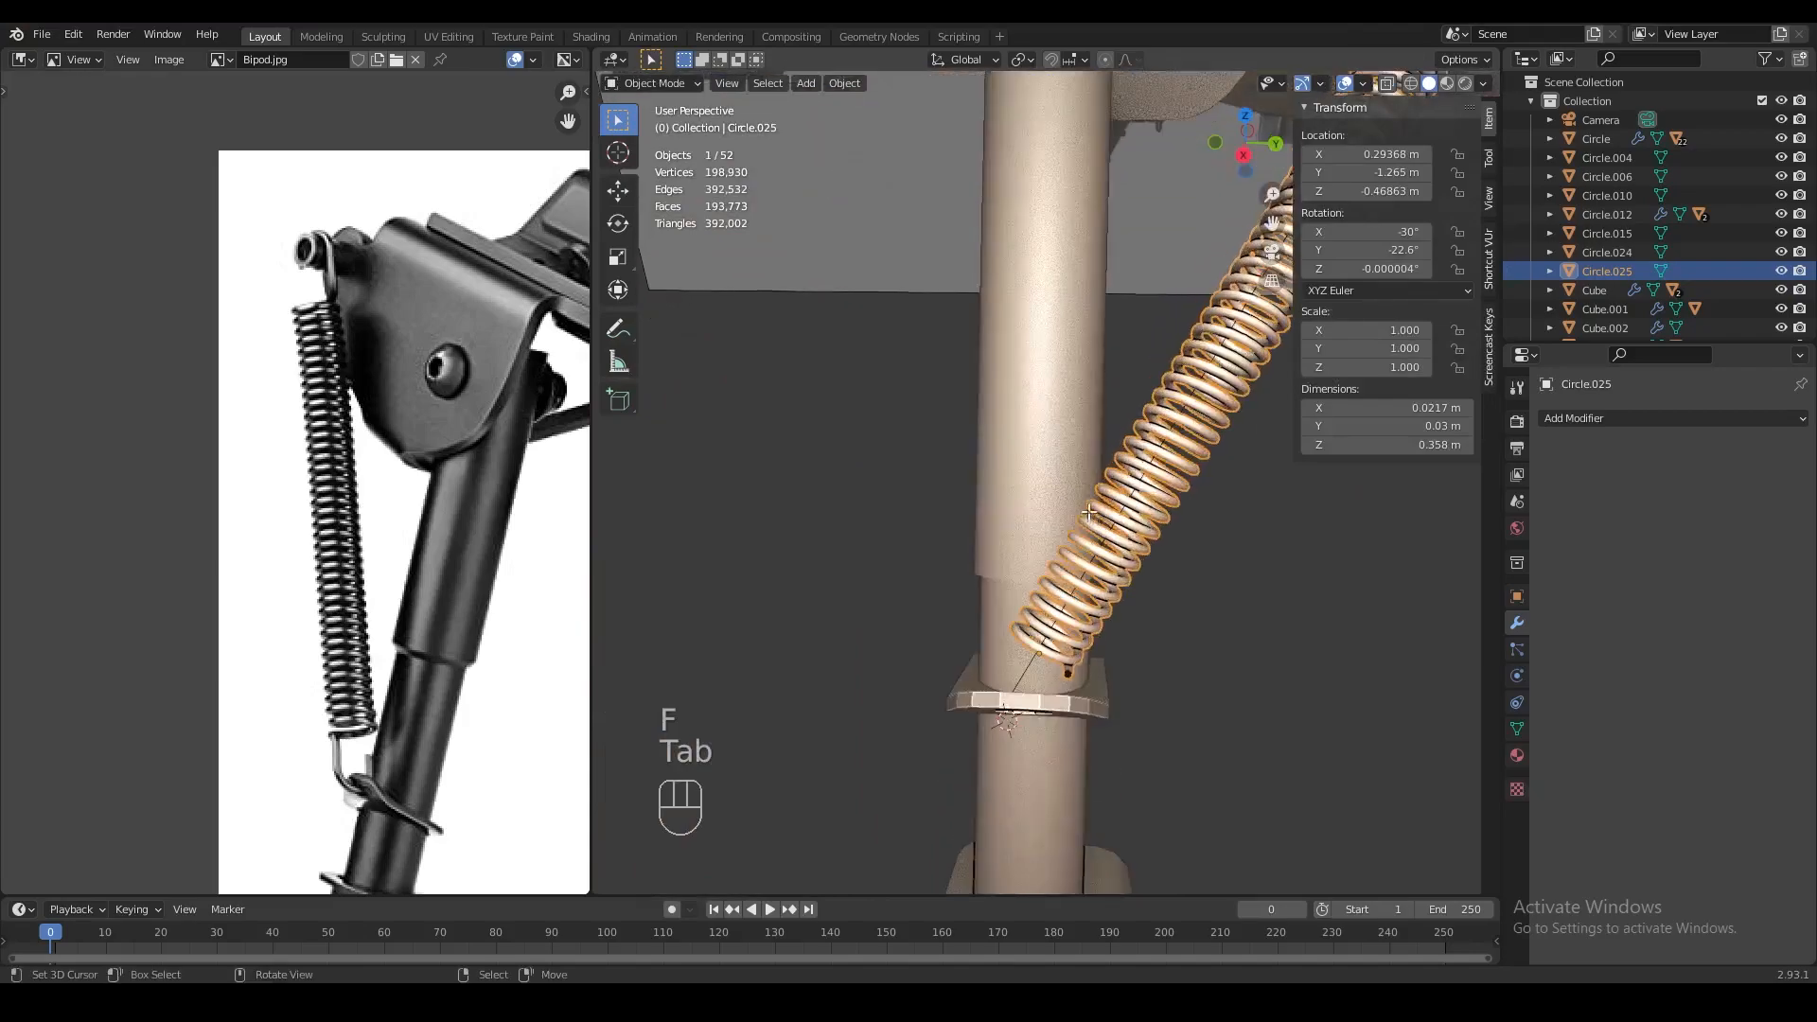
{"action": "key", "text": "Tab"}
{"action": "left_click", "coordinate": [1076, 666], "text": "alt"}
{"action": "key", "text": "KP_Decimal"}
{"action": "middle_click_drag", "start_coordinate": [1070, 662], "coordinate": [1163, 549]}
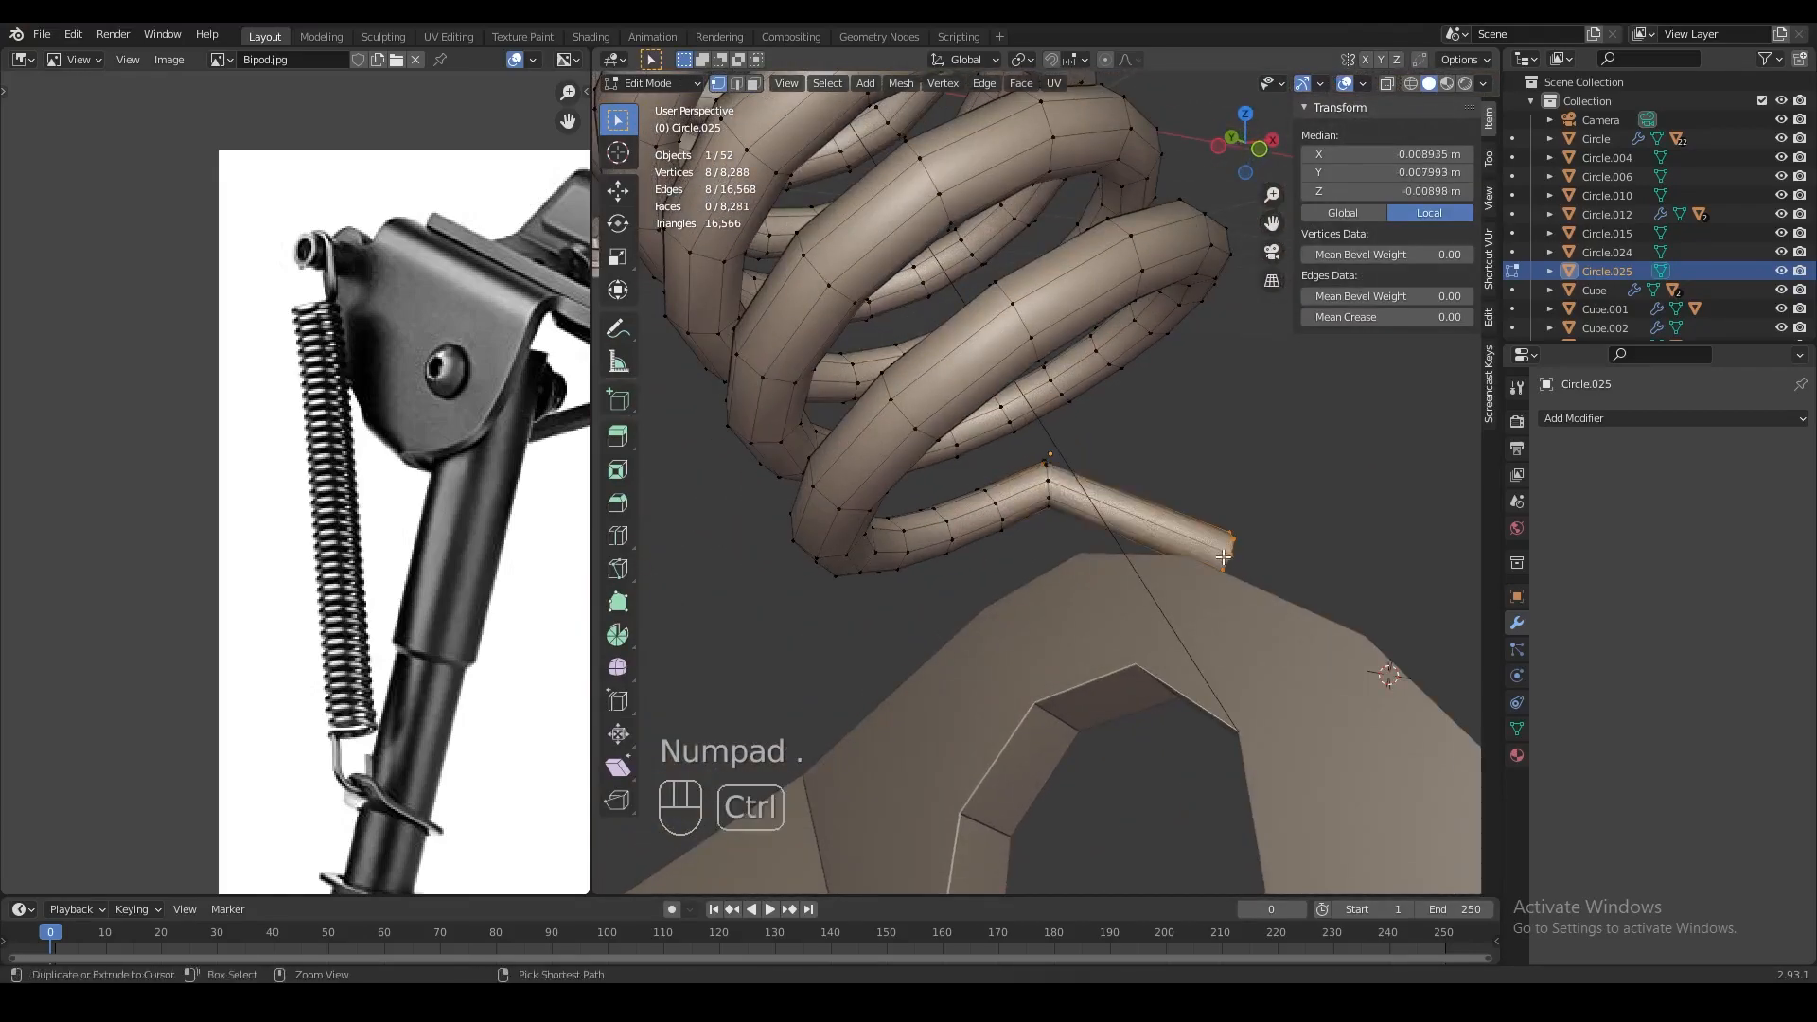
{"action": "middle_click_drag", "start_coordinate": [1326, 656], "coordinate": [1213, 549]}
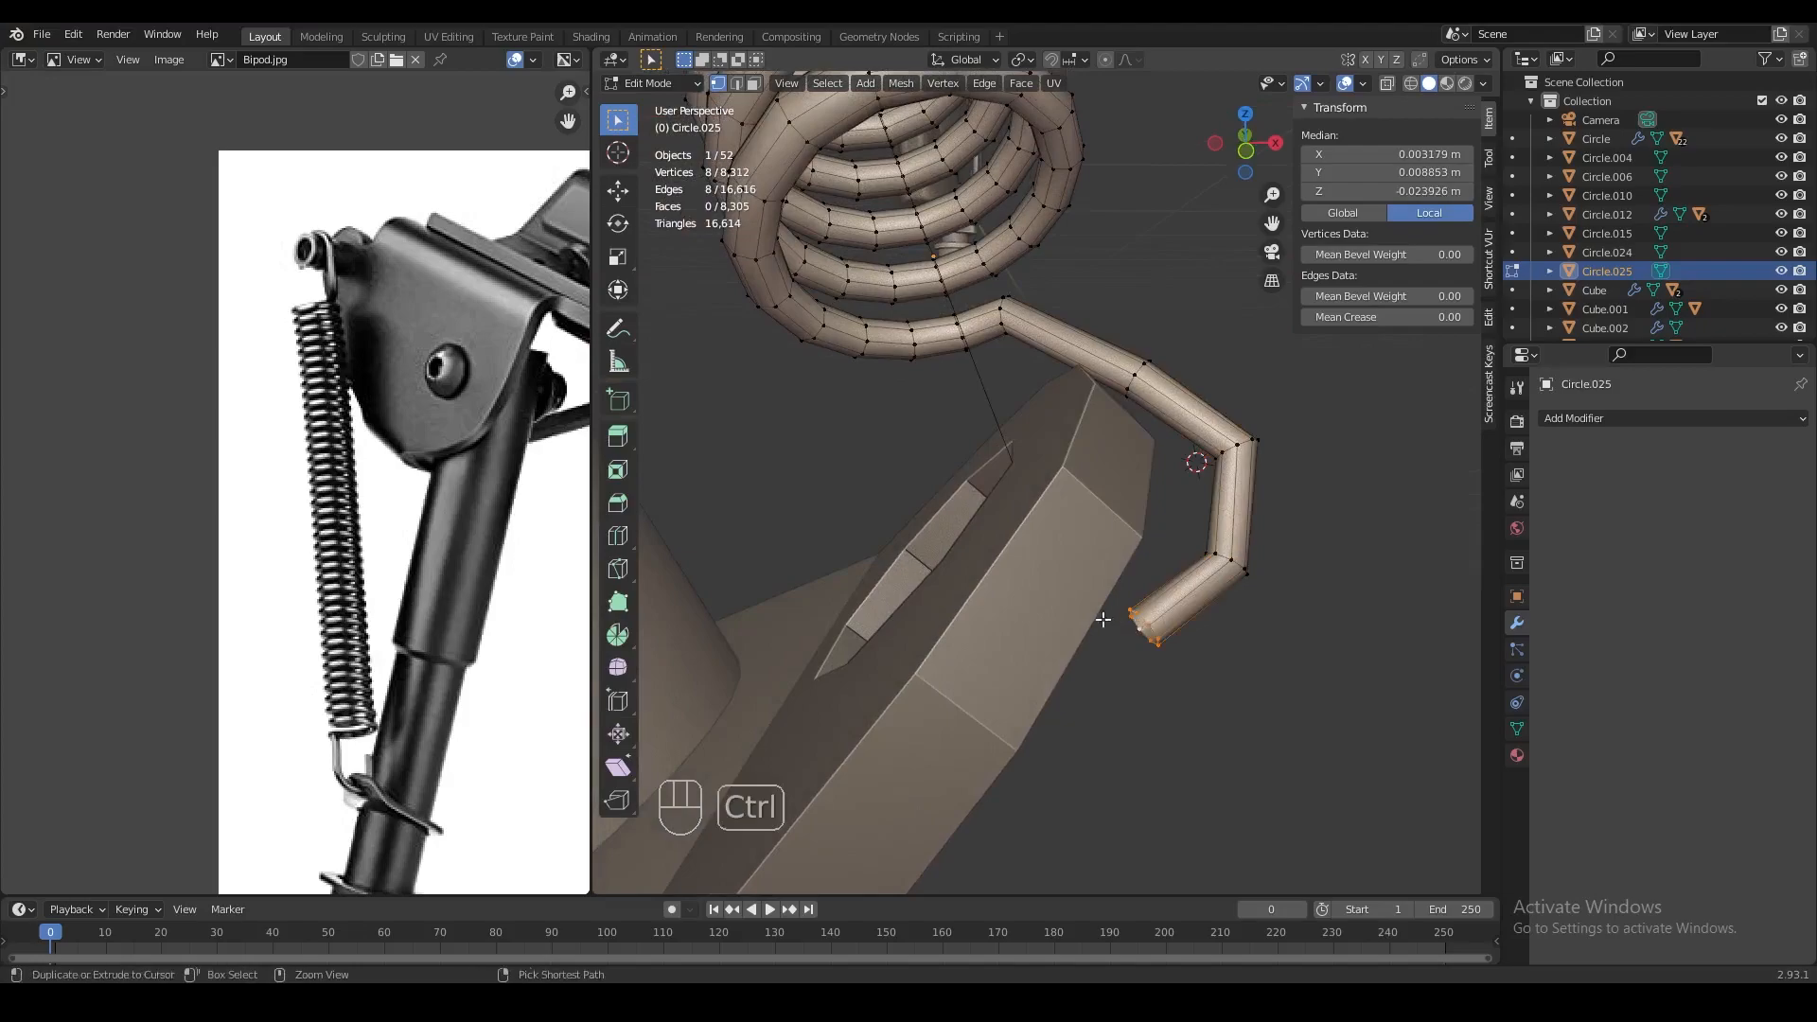
Box-select the lower hook's segments in wireframe and move them so the wire passes through the hook plate's hole
{"action": "middle_click_drag", "start_coordinate": [1095, 555], "coordinate": [1116, 548]}
{"action": "key", "text": "1"}
{"action": "key", "text": "z"}
{"action": "key", "text": "a"}
{"action": "key", "text": "a"}
{"action": "key", "text": "b"}
{"action": "left_click_drag", "start_coordinate": [1100, 353], "coordinate": [1314, 620]}
{"action": "key", "text": "b"}
{"action": "left_click_drag", "start_coordinate": [901, 503], "coordinate": [1314, 755]}
{"action": "key", "text": "g"}
{"action": "left_click", "coordinate": [1300, 710]}
{"action": "key", "text": "z"}
{"action": "mouse_move", "coordinate": [1300, 710]}
{"action": "middle_mouse_down"}
{"action": "mouse_move", "coordinate": [1225, 690]}
{"action": "mouse_move", "coordinate": [1204, 640]}
{"action": "middle_mouse_up"}
{"action": "key", "text": "g"}
{"action": "left_click", "coordinate": [1192, 669]}
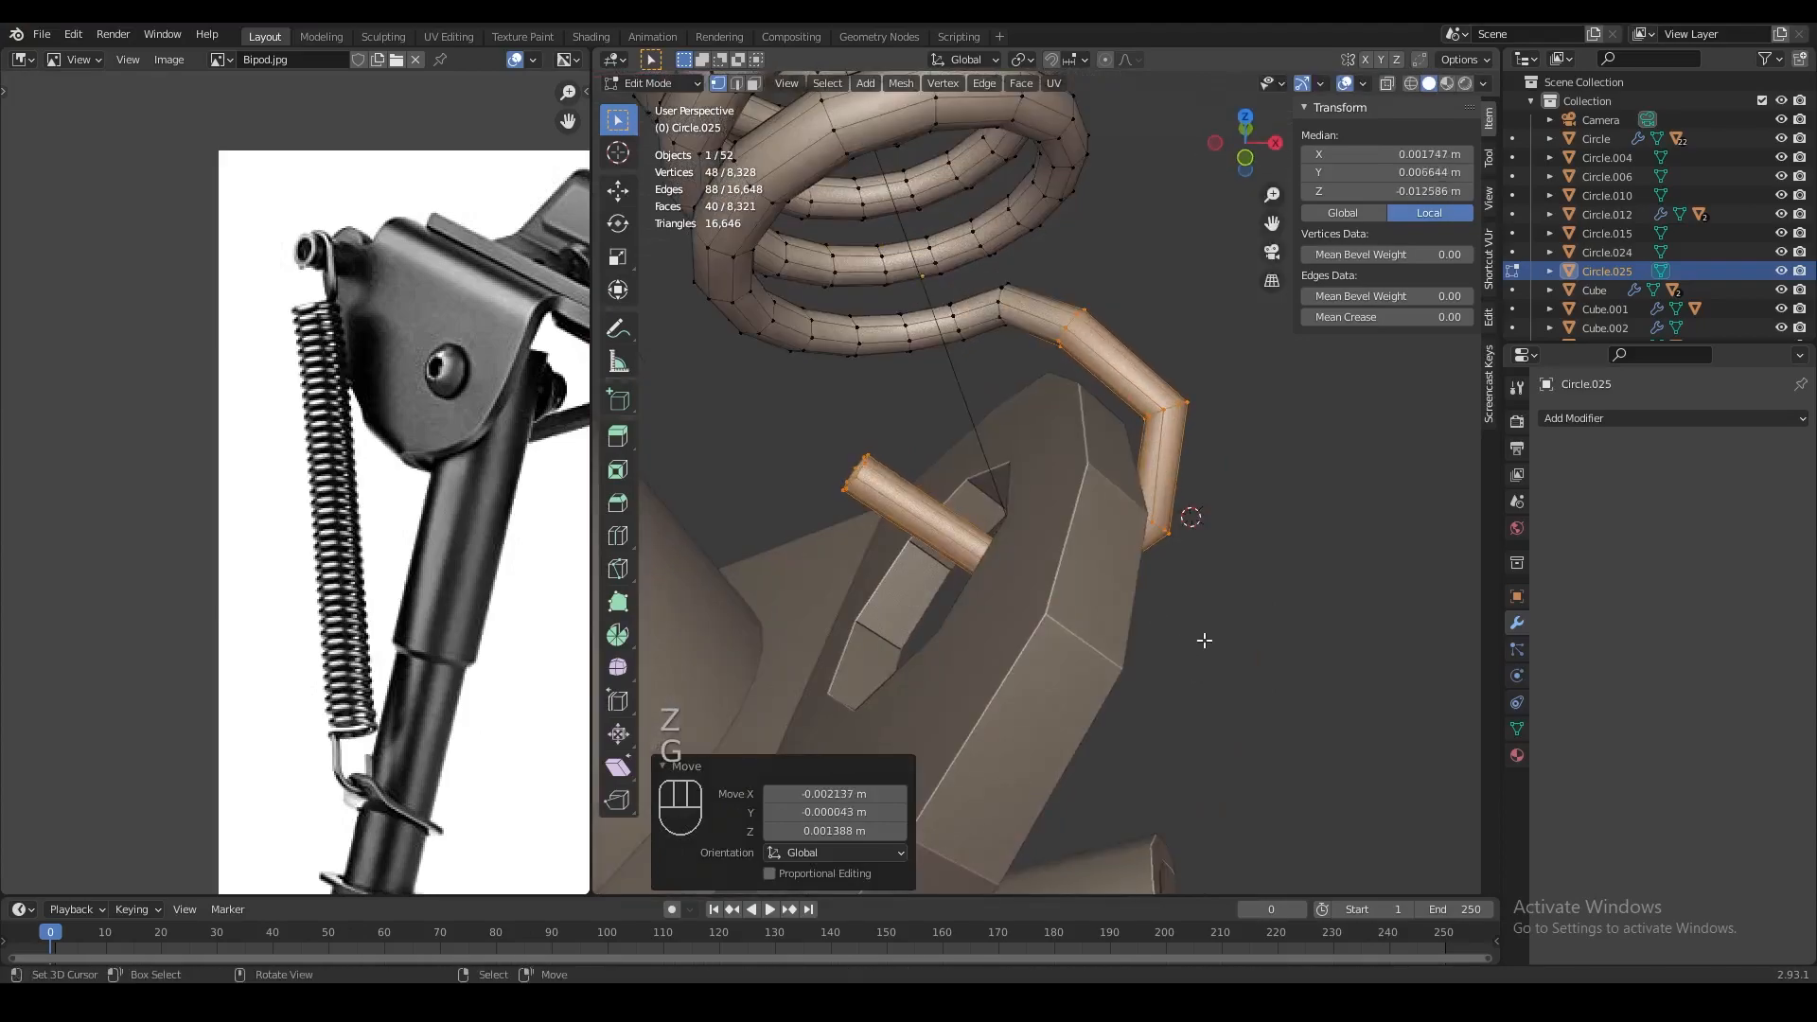
Shift the edge loop near the top of the lower hook to refine the wire's curve
{"action": "middle_click_drag", "start_coordinate": [1051, 385], "coordinate": [904, 458]}
{"action": "right_click", "coordinate": [1079, 406], "text": "alt"}
{"action": "key", "text": "g"}
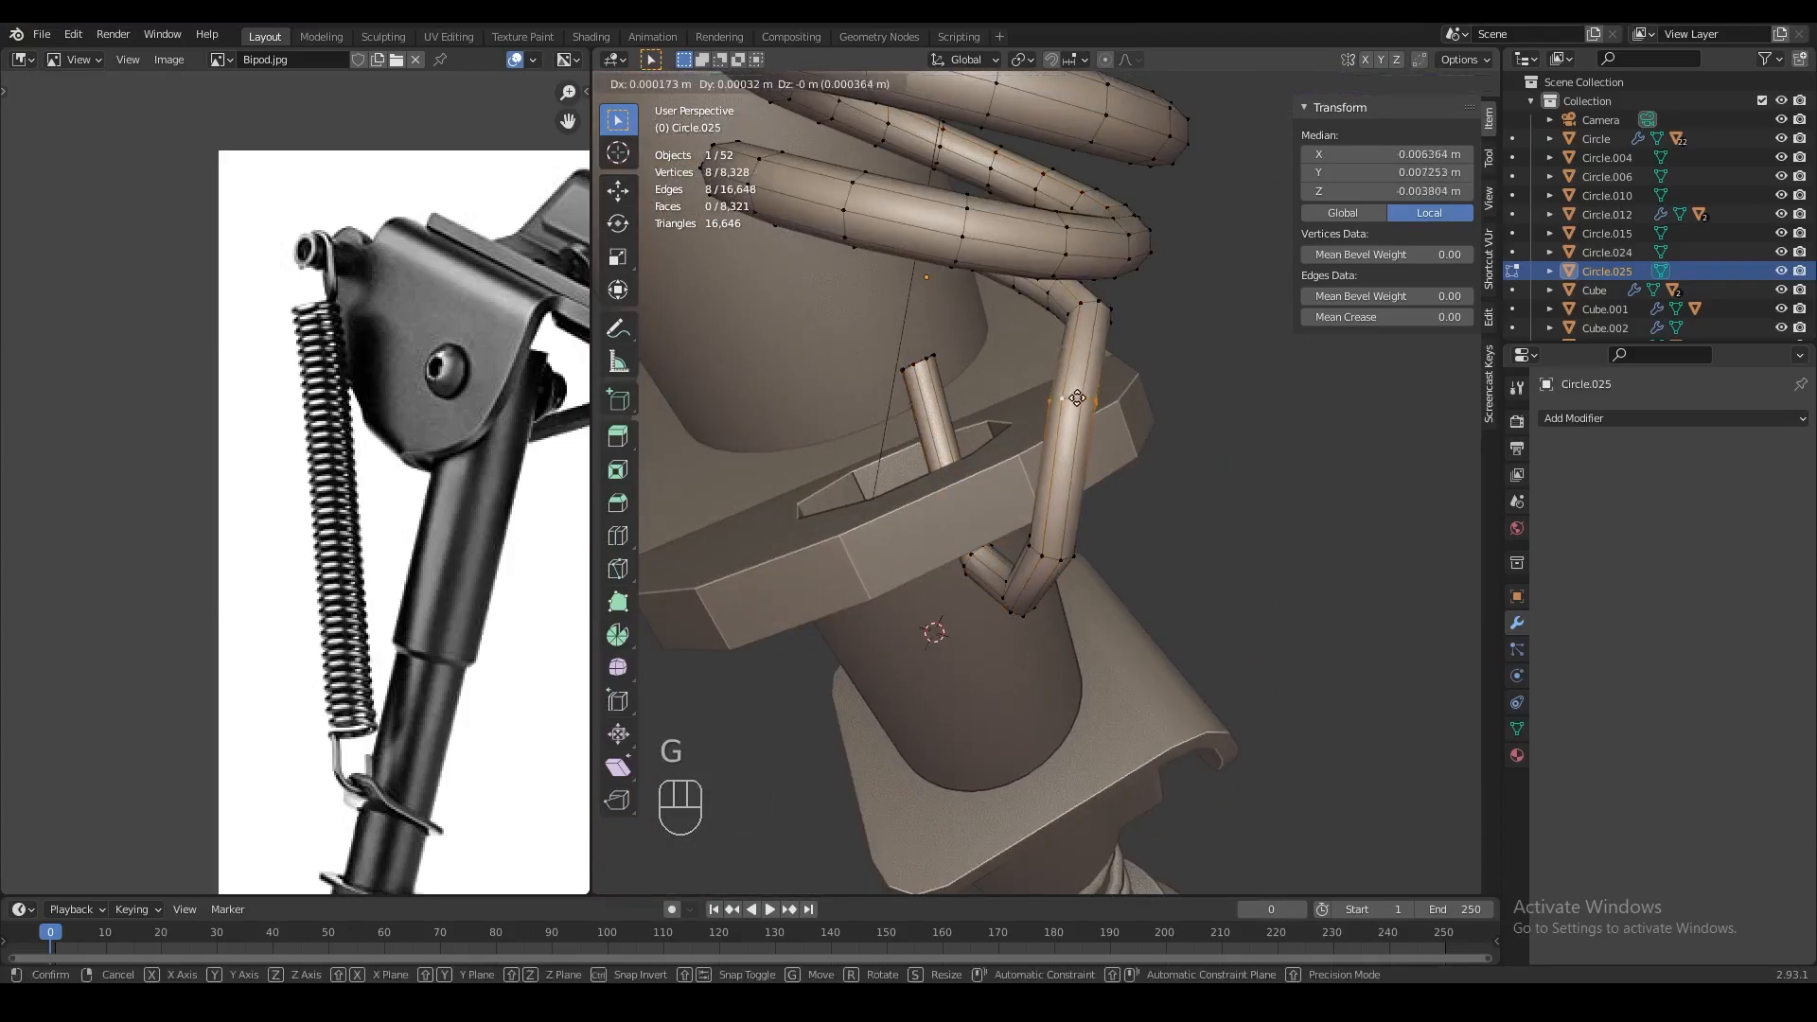
{"action": "left_click", "coordinate": [1100, 406]}
Bevel the edge loops at the bends of the lower hook to round the wire
{"action": "middle_click_drag", "start_coordinate": [1100, 407], "coordinate": [1209, 389]}
{"action": "key", "text": "2"}
{"action": "left_click", "coordinate": [1122, 458], "text": "alt"}
{"action": "left_click", "coordinate": [1076, 578], "text": "alt+shift"}
{"action": "middle_click_drag", "start_coordinate": [1076, 578], "coordinate": [1200, 577]}
{"action": "key", "text": "ctrl+b"}
{"action": "left_click", "coordinate": [1232, 614]}
{"action": "key", "text": "Tab"}
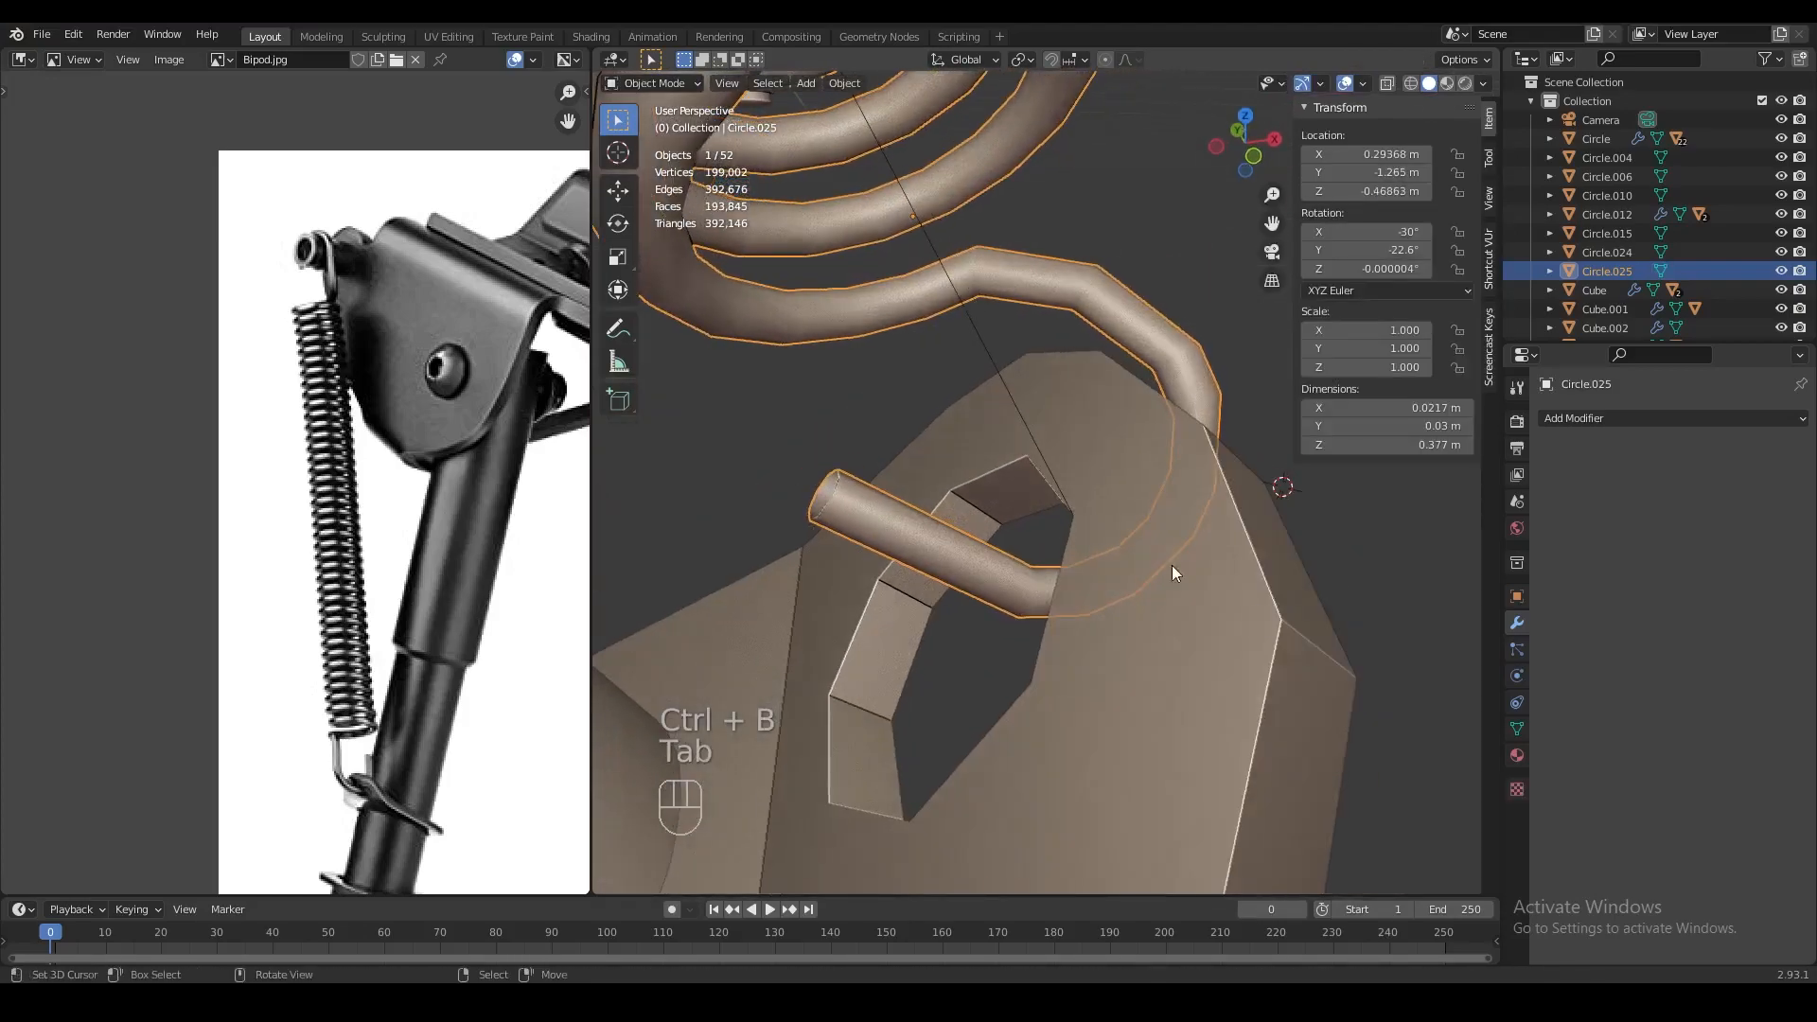
Fill the open end of the lower hook with a face and save the file
{"action": "key", "text": "Tab"}
{"action": "key", "text": "1"}
{"action": "left_click", "coordinate": [837, 498], "text": "alt"}
{"action": "key", "text": "f"}
{"action": "middle_click_drag", "start_coordinate": [837, 498], "coordinate": [1066, 457]}
{"action": "key", "text": "Tab"}
{"action": "scroll", "coordinate": [1015, 443], "scroll_direction": "down", "scroll_amount": 8}
{"action": "key", "text": "ctrl+s"}
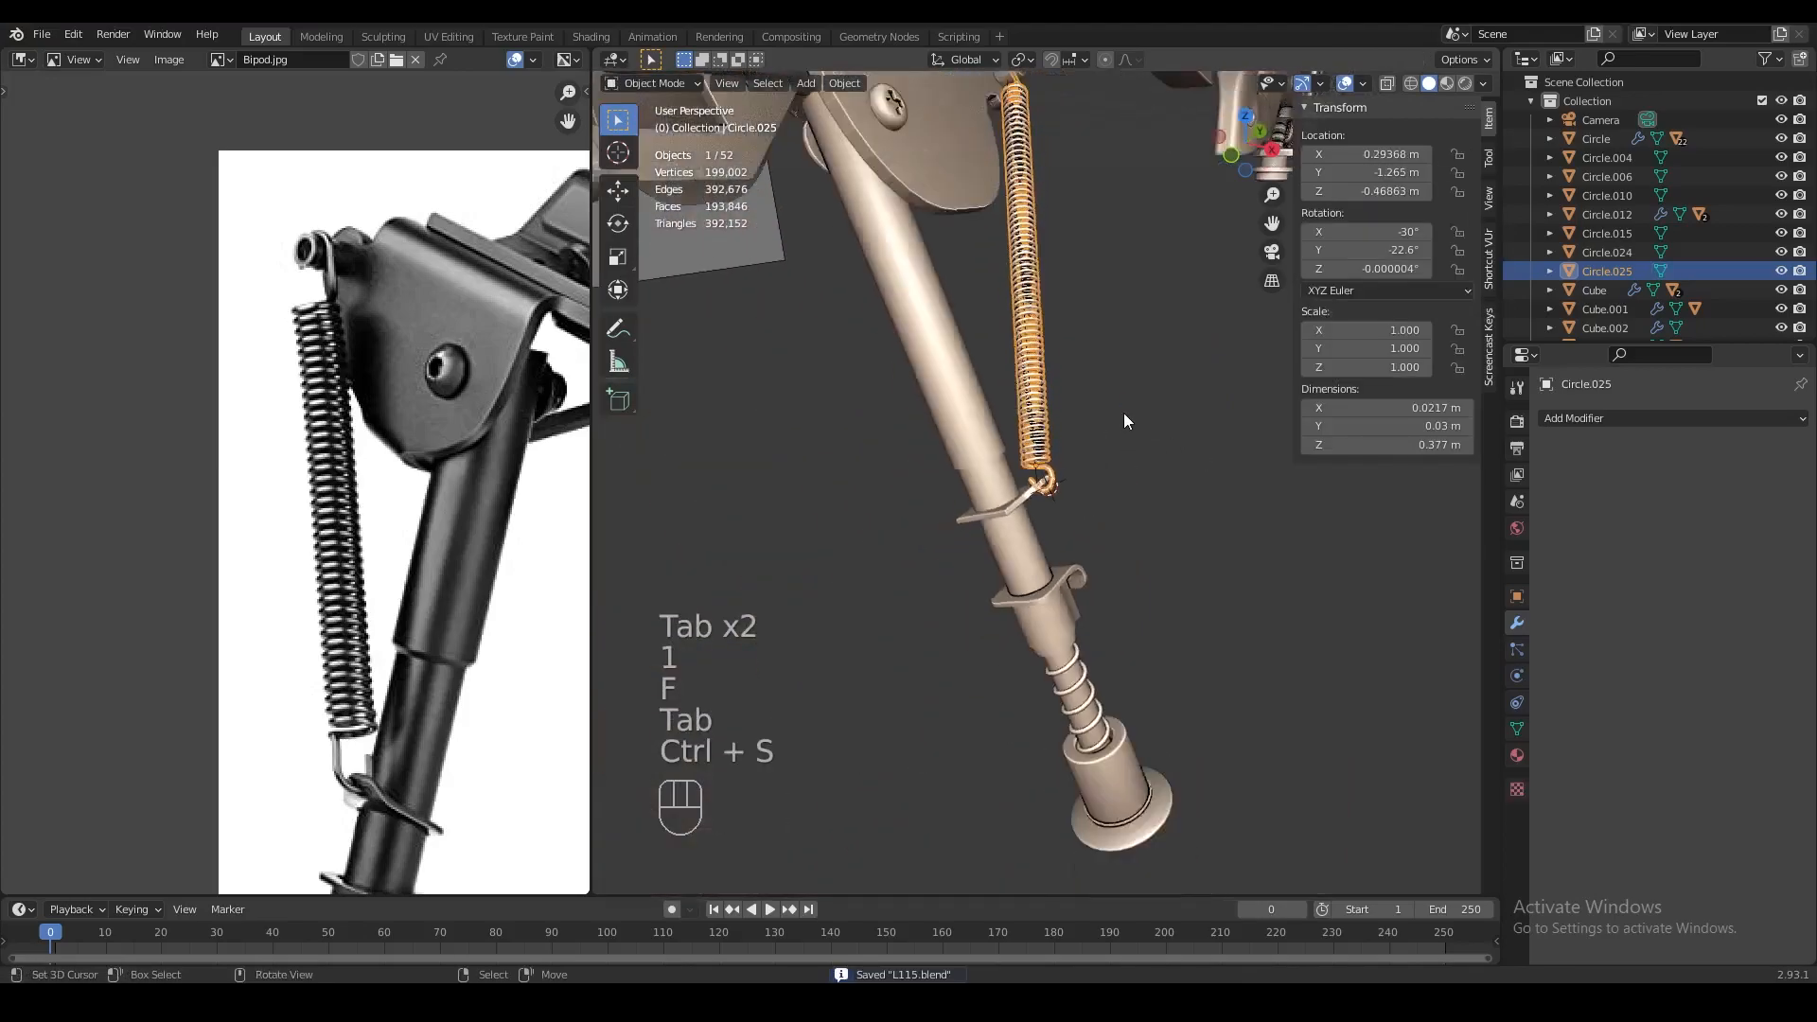
Select the finished outer spring together with the bipod leg and parent the spring to the leg
{"action": "key", "text": "a"}
{"action": "key", "text": "a"}
{"action": "left_click", "coordinate": [1016, 432], "text": "shift"}
{"action": "middle_click_drag", "start_coordinate": [1016, 432], "coordinate": [1125, 384]}
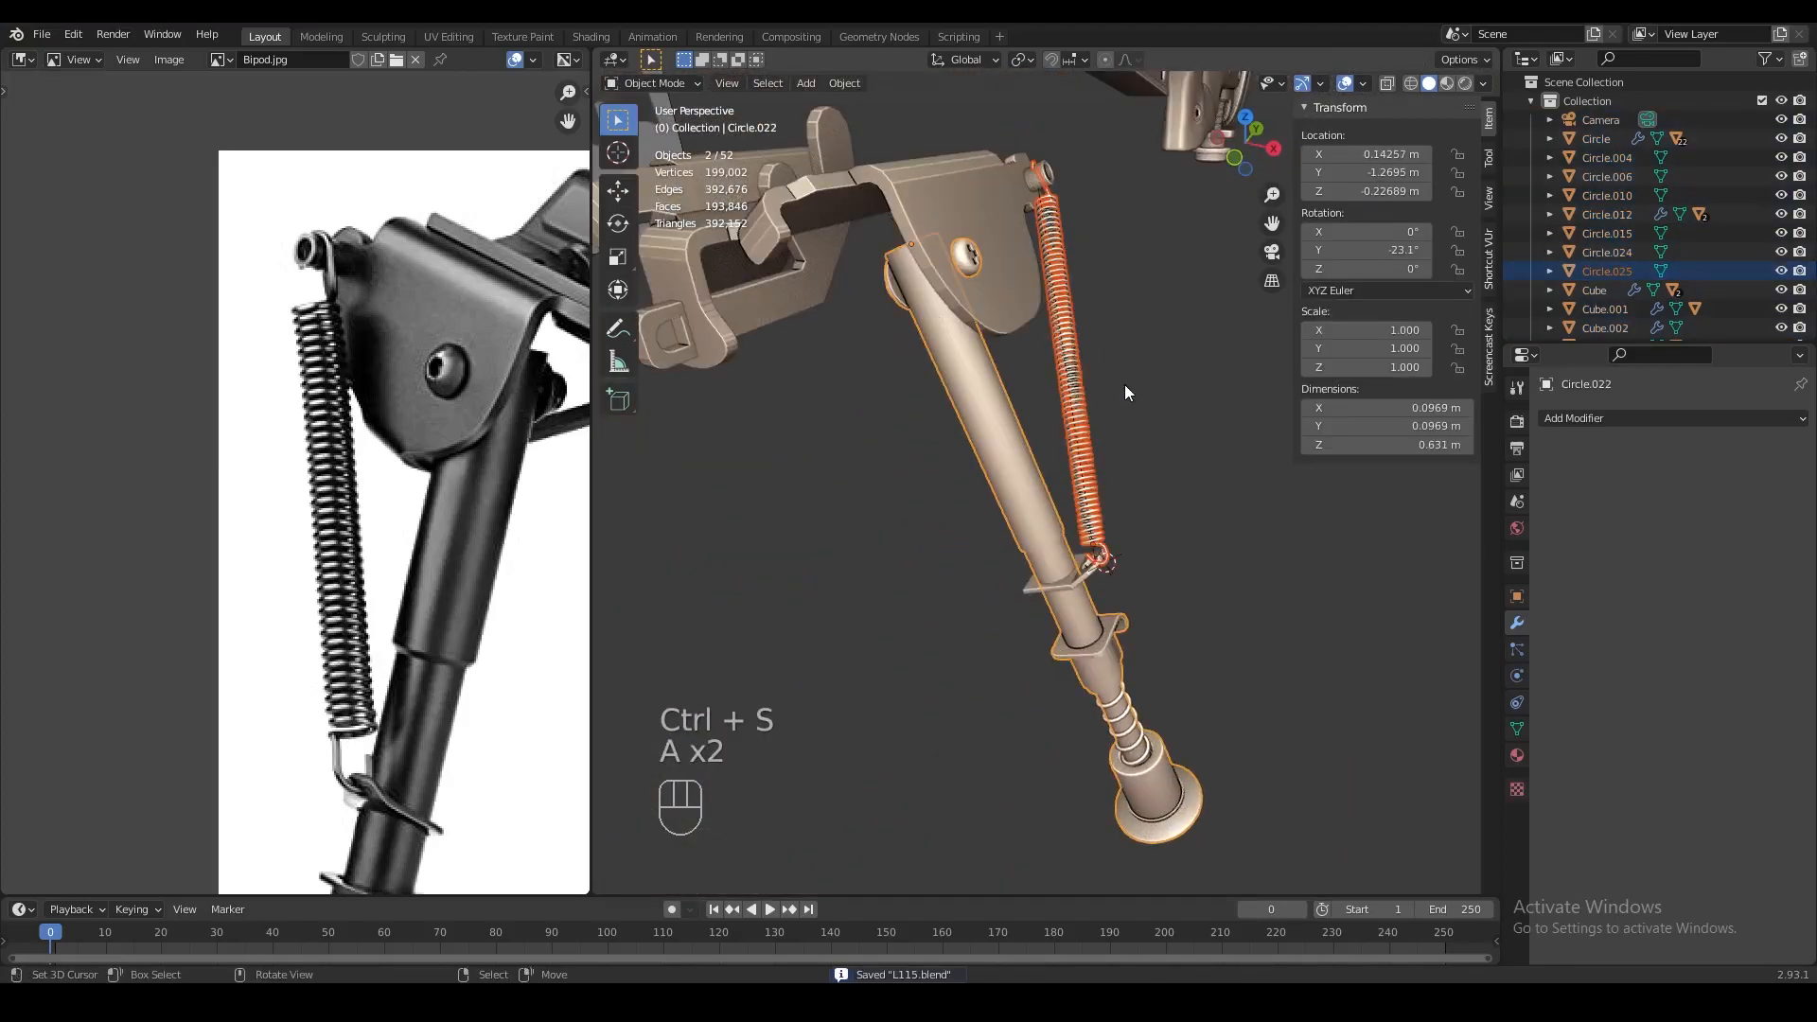
{"action": "key", "text": "ctrl+p"}
{"action": "left_click", "coordinate": [1124, 384]}
Try moving the bipod bracket with its attached parts and cancel the move
{"action": "key", "text": "a"}
{"action": "key", "text": "a"}
{"action": "scroll", "coordinate": [1128, 416], "scroll_direction": "down", "scroll_amount": 2}
{"action": "left_click", "coordinate": [1024, 312]}
{"action": "key", "text": "g"}
{"action": "right_click", "coordinate": [1055, 331]}
Examine the whole bipod in the reference image and compare it with the underside of the modelled bracket
{"action": "scroll", "coordinate": [1144, 514], "scroll_direction": "down", "scroll_amount": 1}
{"action": "middle_click_drag", "start_coordinate": [1054, 331], "coordinate": [1045, 459], "text": "shift"}
{"action": "scroll", "coordinate": [1046, 459], "scroll_direction": "up", "scroll_amount": 3}
{"action": "scroll", "coordinate": [513, 405], "scroll_direction": "down", "scroll_amount": 4}
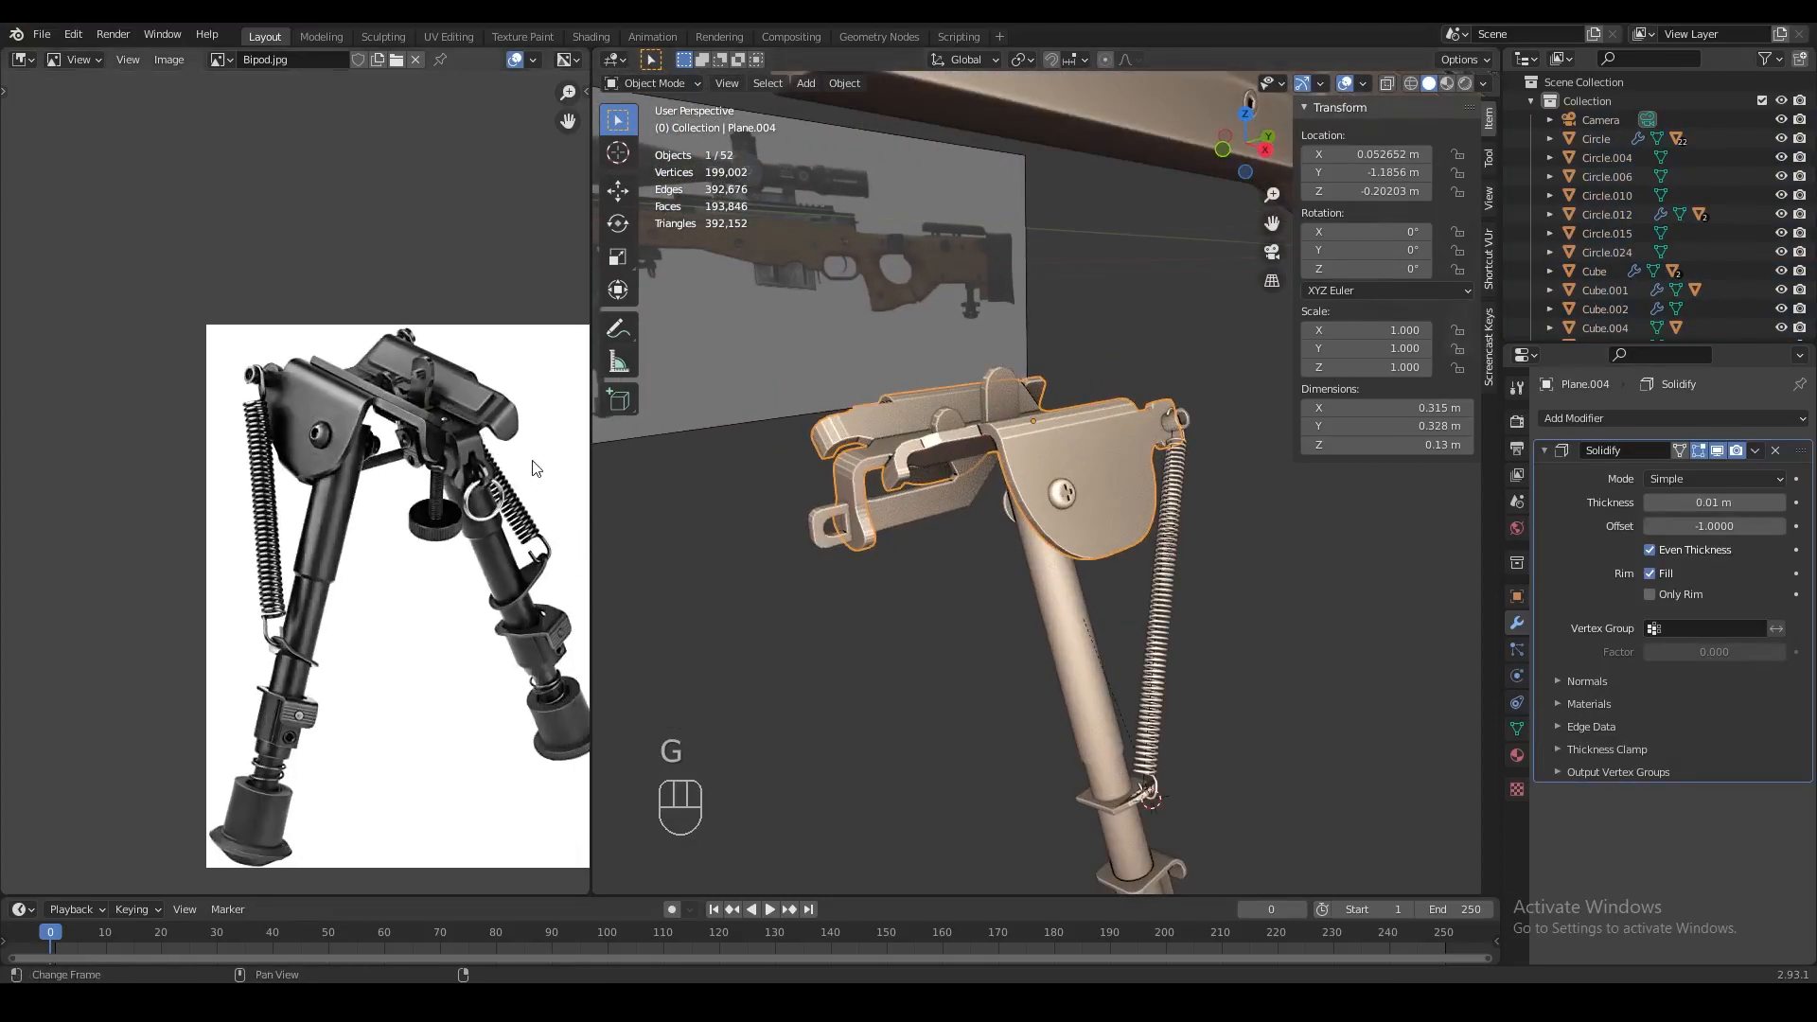
{"action": "scroll", "coordinate": [533, 468], "scroll_direction": "up", "scroll_amount": 2}
{"action": "middle_click_drag", "start_coordinate": [533, 469], "coordinate": [533, 555]}
{"action": "middle_click_drag", "start_coordinate": [1078, 474], "coordinate": [1037, 445]}
{"action": "middle_click_drag", "start_coordinate": [505, 504], "coordinate": [499, 513]}
{"action": "middle_click_drag", "start_coordinate": [1048, 499], "coordinate": [1010, 407]}
Save the file and add a mesh circle at the 3D cursor, snapped to the underside of the bracket
{"action": "key", "text": "ctrl+s"}
{"action": "key", "text": "Tab"}
{"action": "key", "text": "z"}
{"action": "key", "text": "z"}
{"action": "key", "text": "Tab"}
{"action": "key", "text": "shift+a"}
{"action": "mouse_move", "coordinate": [1066, 497]}
{"action": "left_click", "coordinate": [1173, 535]}
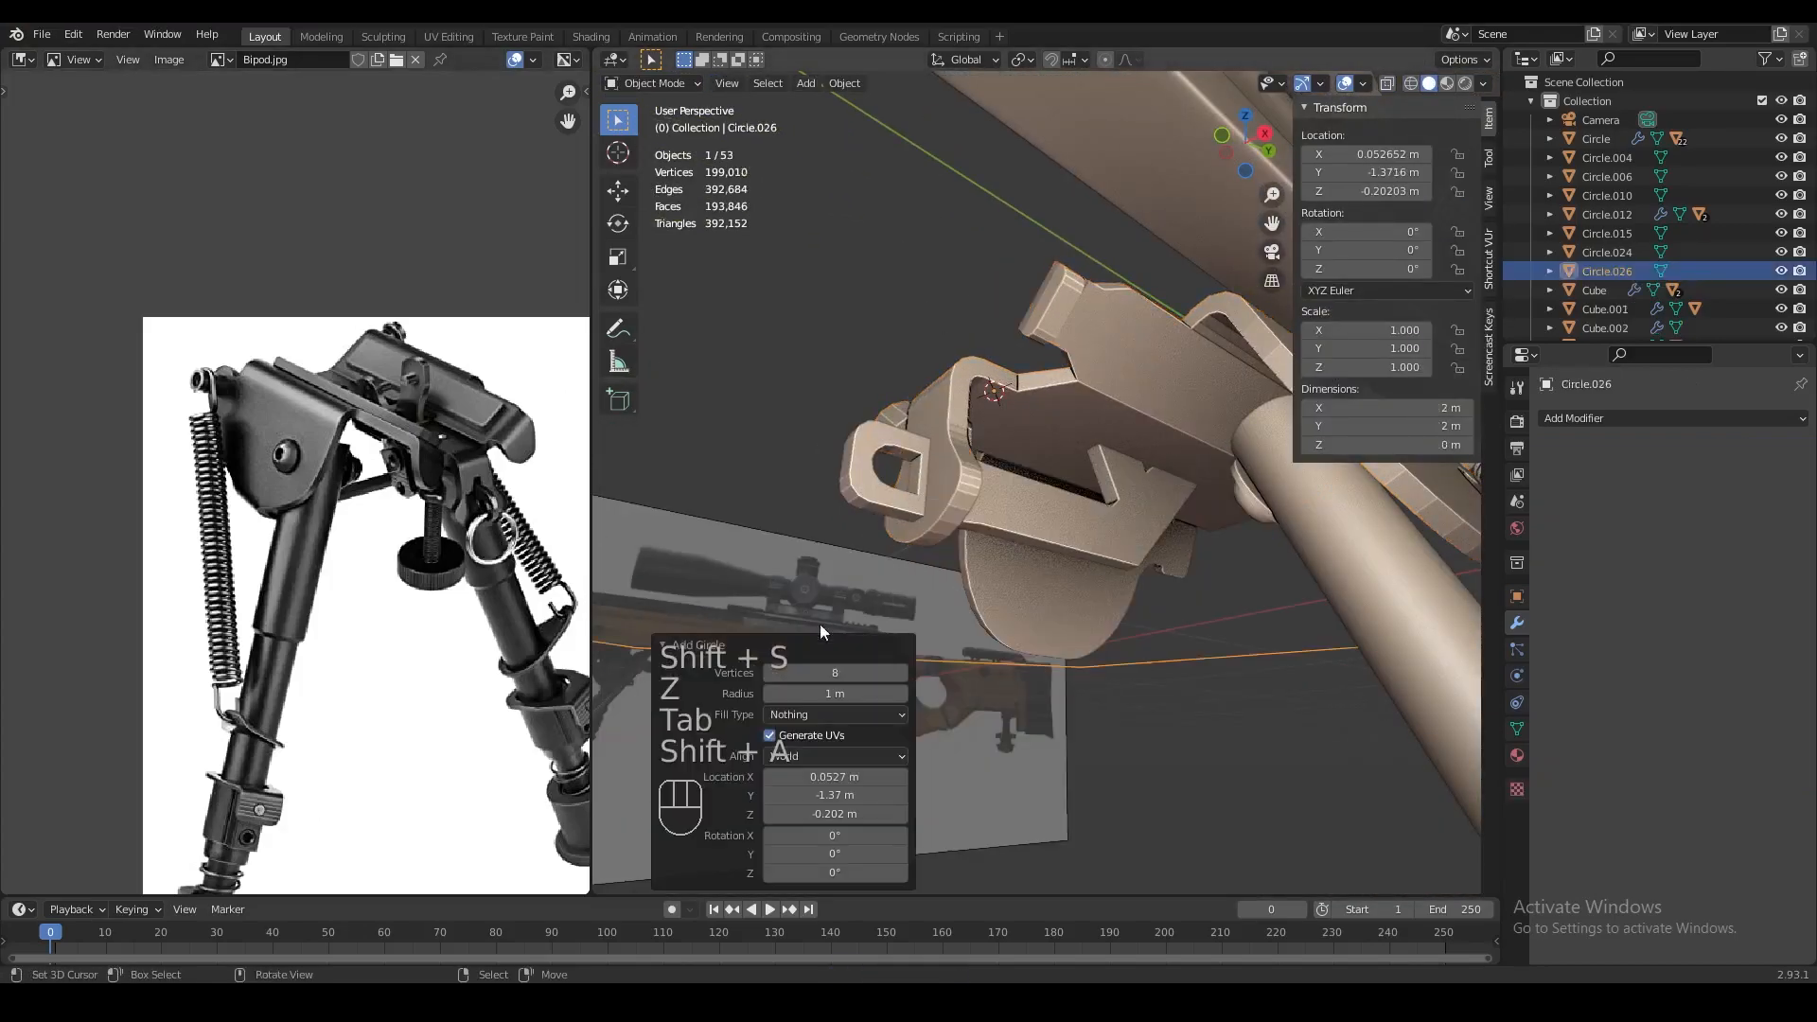
Set the circle to 12 vertices and scale it by 0.1 and then by about 0.42 in Edit Mode
{"action": "middle_click_drag", "start_coordinate": [959, 649], "coordinate": [1156, 571]}
{"action": "key", "text": "Tab"}
{"action": "type", "text": "s.1"}
{"action": "key", "text": "Return"}
{"action": "scroll", "coordinate": [1157, 572], "scroll_direction": "up", "scroll_amount": 3}
{"action": "key", "text": "s"}
{"action": "left_click", "coordinate": [1032, 435]}
Shrink the circle slightly, fill it and extrude it downward into a screw shaft about 0.11 m long
{"action": "key", "text": "z"}
{"action": "key", "text": "z"}
{"action": "key", "text": "z"}
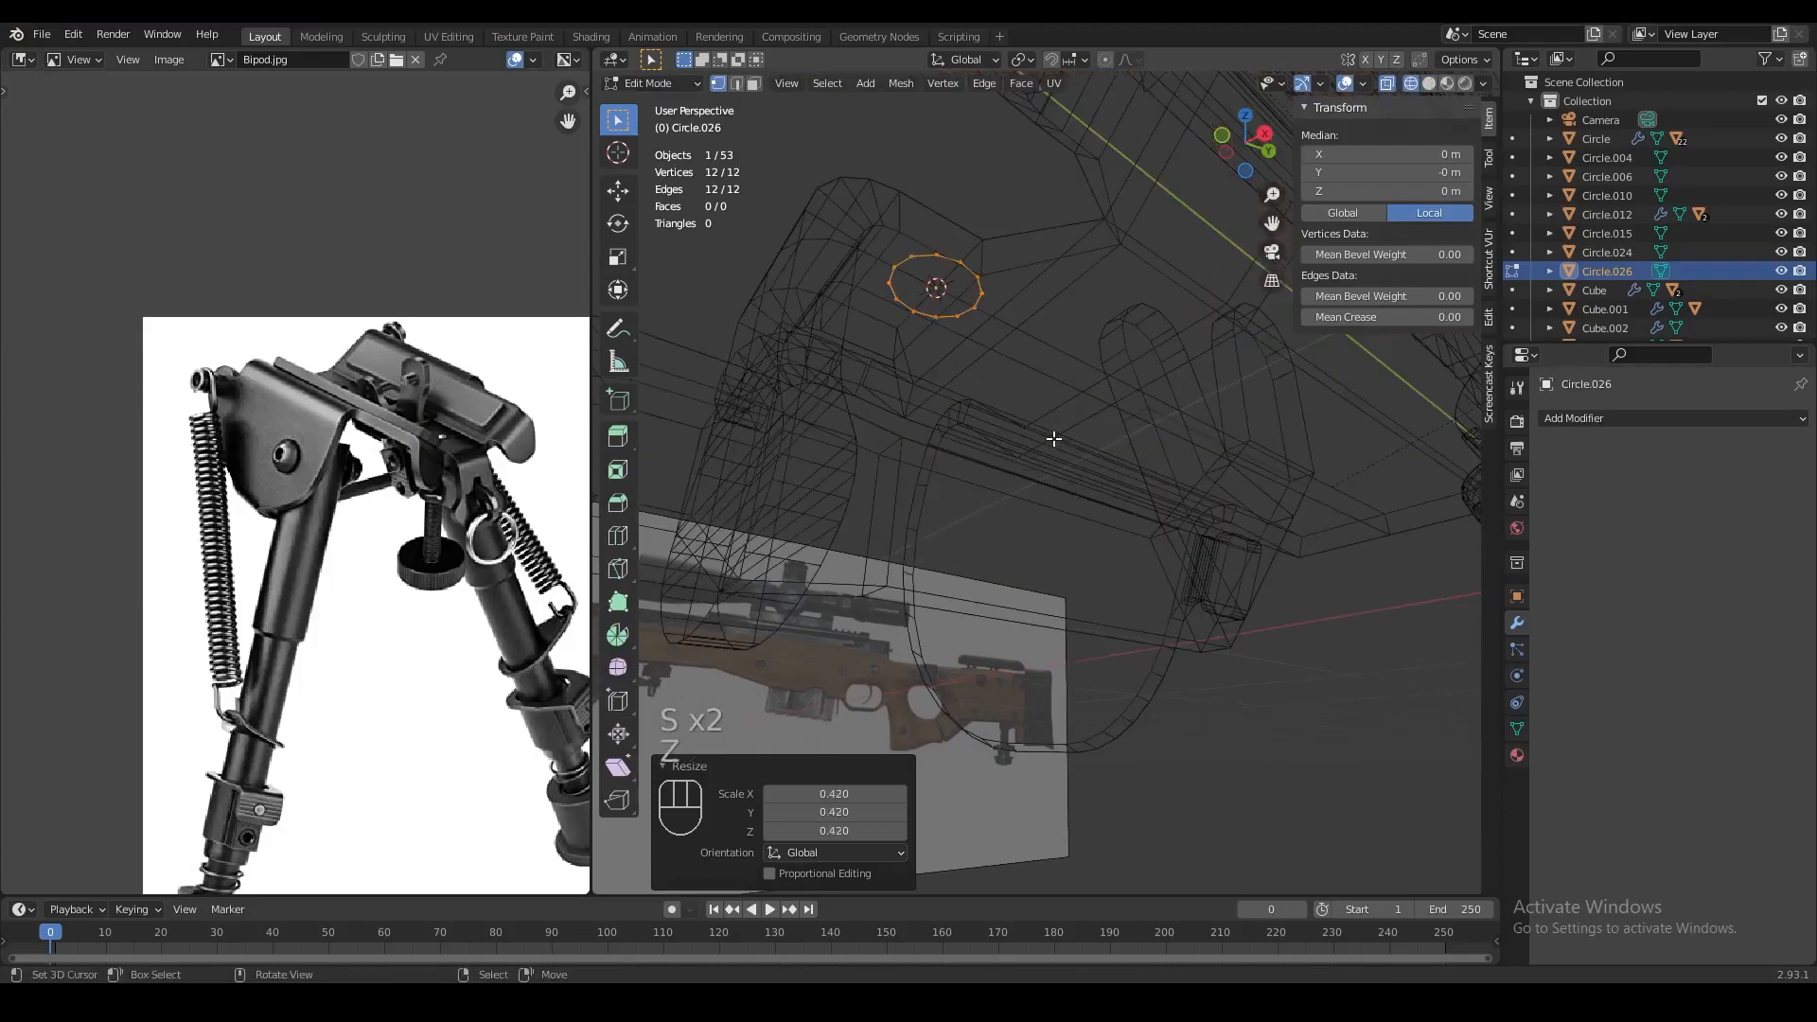
{"action": "key", "text": "s"}
{"action": "key", "text": "f"}
{"action": "key", "text": "e"}
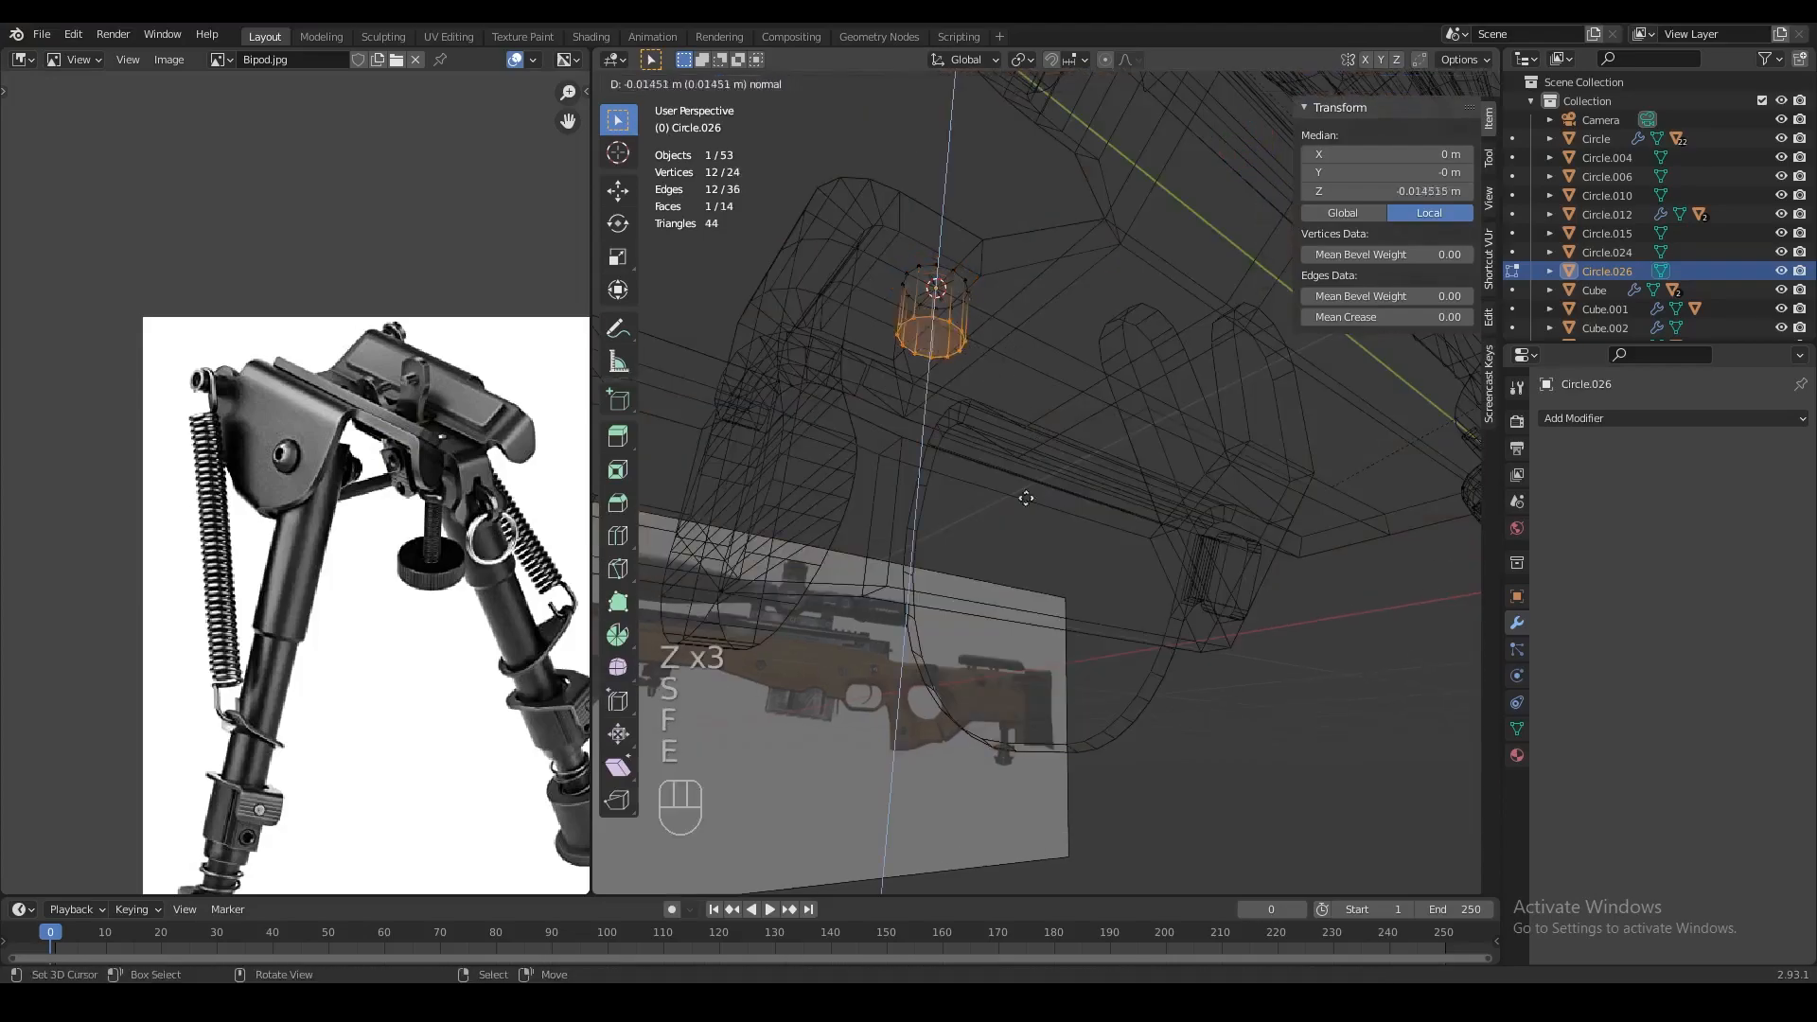
{"action": "left_click", "coordinate": [1059, 568]}
{"action": "key", "text": "z"}
{"action": "key", "text": "g"}
{"action": "key", "text": "z"}
{"action": "left_click", "coordinate": [1066, 623]}
Snap the 3D cursor to the shaft's lower end, then add a 16-vertex circle there and scale it by 0.1
{"action": "middle_click_drag", "start_coordinate": [1067, 623], "coordinate": [1094, 555], "text": "shift"}
{"action": "key", "text": "shift+s"}
{"action": "left_click", "coordinate": [1109, 757]}
{"action": "middle_click_drag", "start_coordinate": [1124, 632], "coordinate": [1124, 588]}
{"action": "scroll", "coordinate": [1123, 588], "scroll_direction": "up", "scroll_amount": 1}
{"action": "key", "text": "shift+a"}
{"action": "left_click", "coordinate": [1072, 594]}
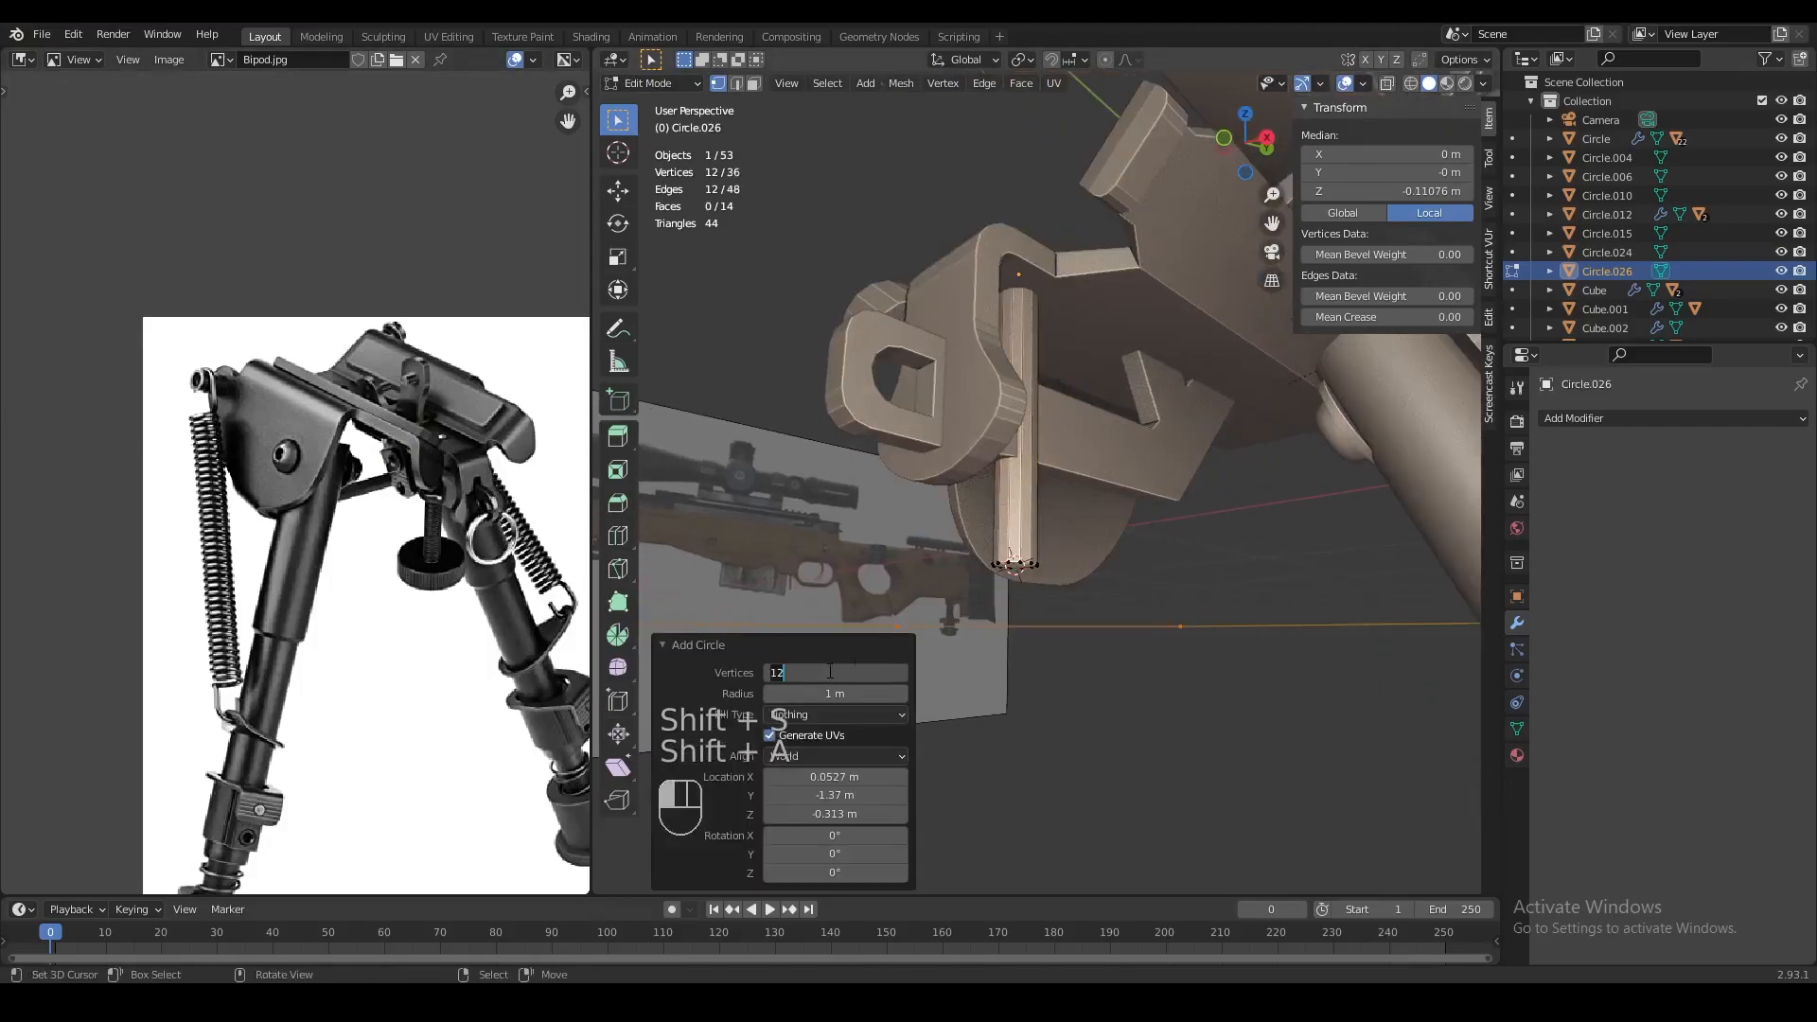
{"action": "type", "text": "s.1"}
{"action": "key", "text": "Return"}
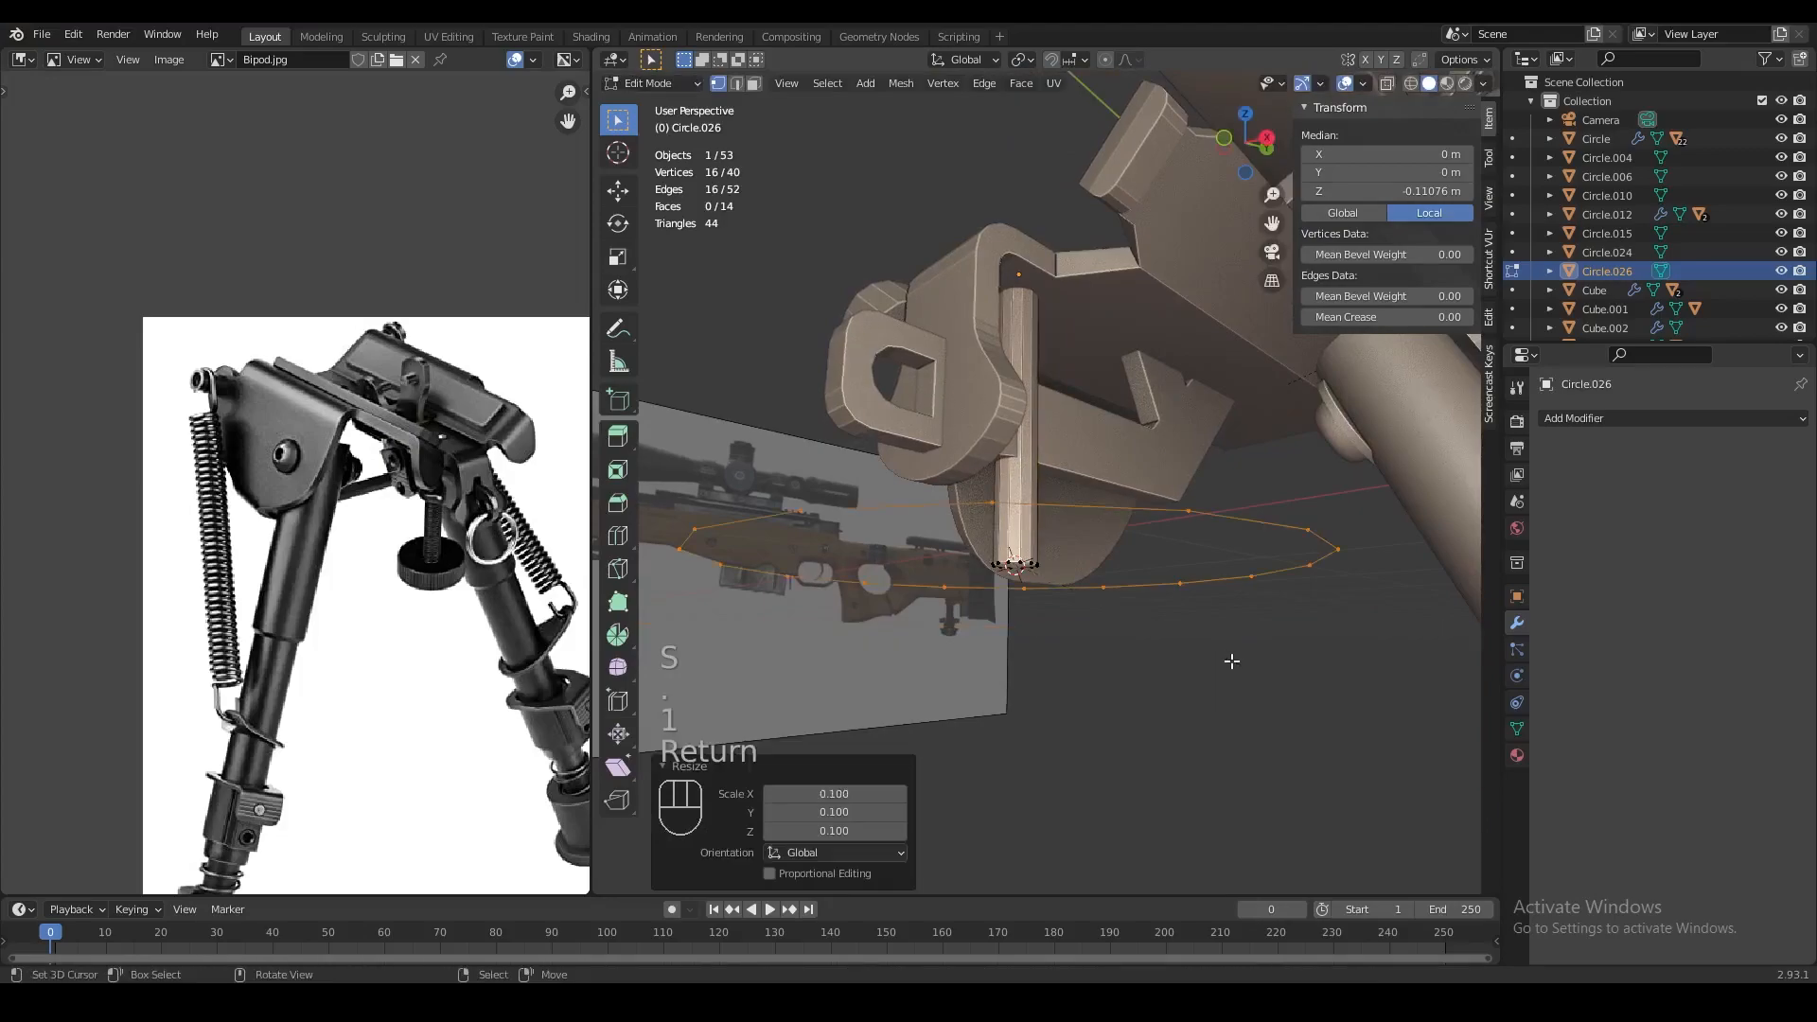
Shrink the circle by about 0.31 and again slightly, then fill and extrude it down about 0.011 m as the knob
{"action": "key", "text": "s"}
{"action": "left_click", "coordinate": [1136, 582]}
{"action": "mouse_move", "coordinate": [1135, 582]}
{"action": "middle_mouse_down"}
{"action": "mouse_move", "coordinate": [1164, 580]}
{"action": "mouse_move", "coordinate": [1159, 563]}
{"action": "middle_mouse_up"}
{"action": "key", "text": "s"}
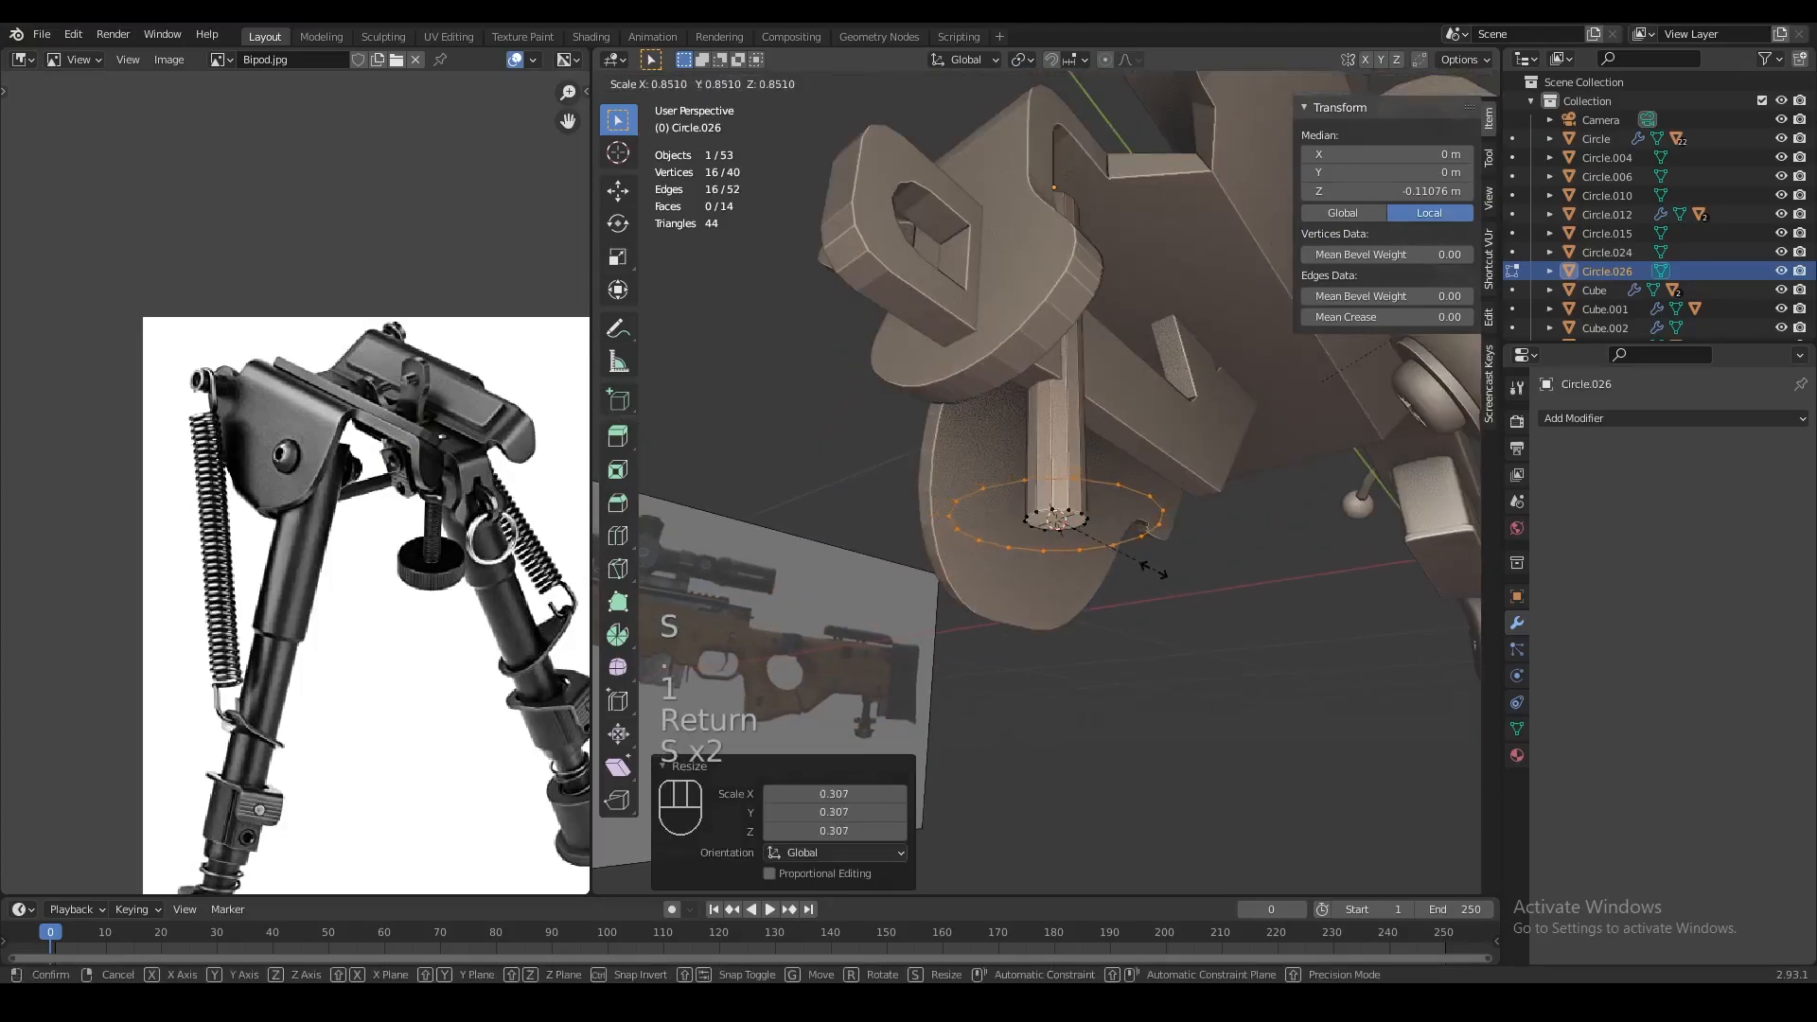
{"action": "left_click", "coordinate": [1170, 559]}
{"action": "key", "text": "f"}
{"action": "key", "text": "e"}
{"action": "left_click", "coordinate": [1170, 602]}
Extrude the knob's underside slightly, scale the new face by about 0.54 and bevel it
{"action": "key", "text": "e"}
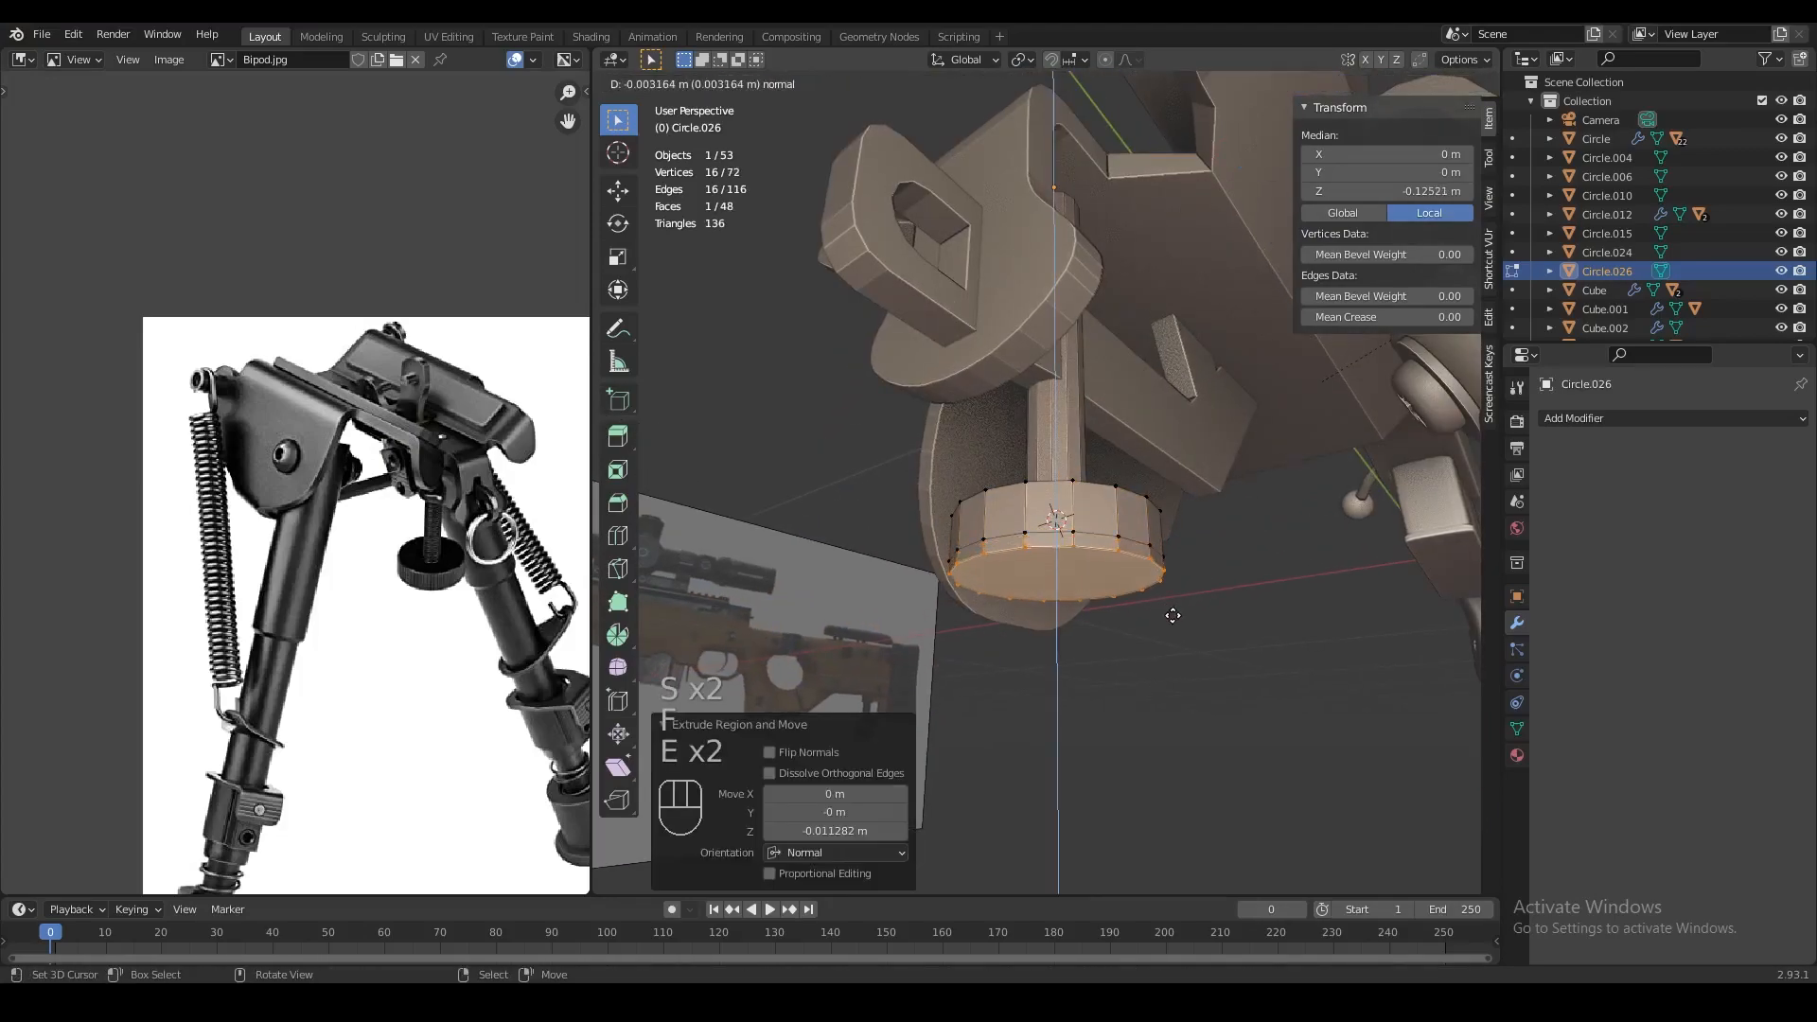
{"action": "key", "text": "s"}
{"action": "left_click", "coordinate": [1221, 643]}
{"action": "key", "text": "ctrl+b"}
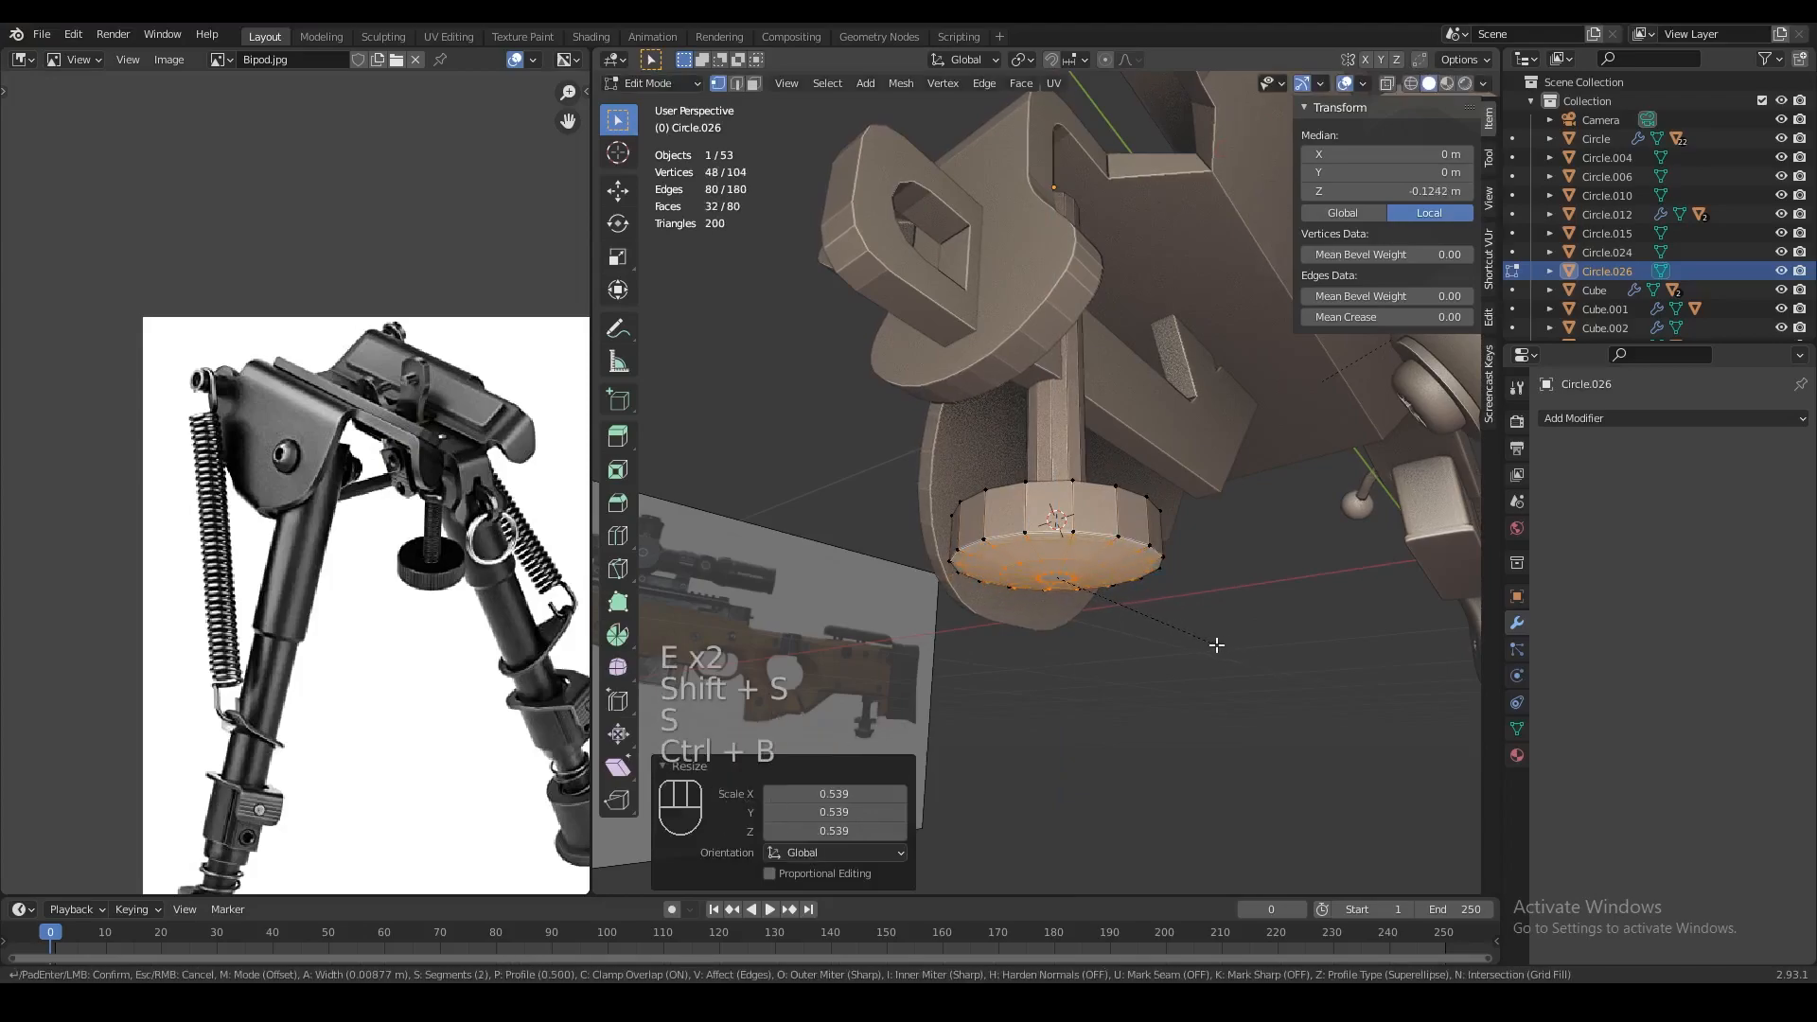
{"action": "left_click", "coordinate": [1209, 643]}
{"action": "key", "text": "Tab"}
{"action": "middle_click_drag", "start_coordinate": [1208, 643], "coordinate": [1117, 623]}
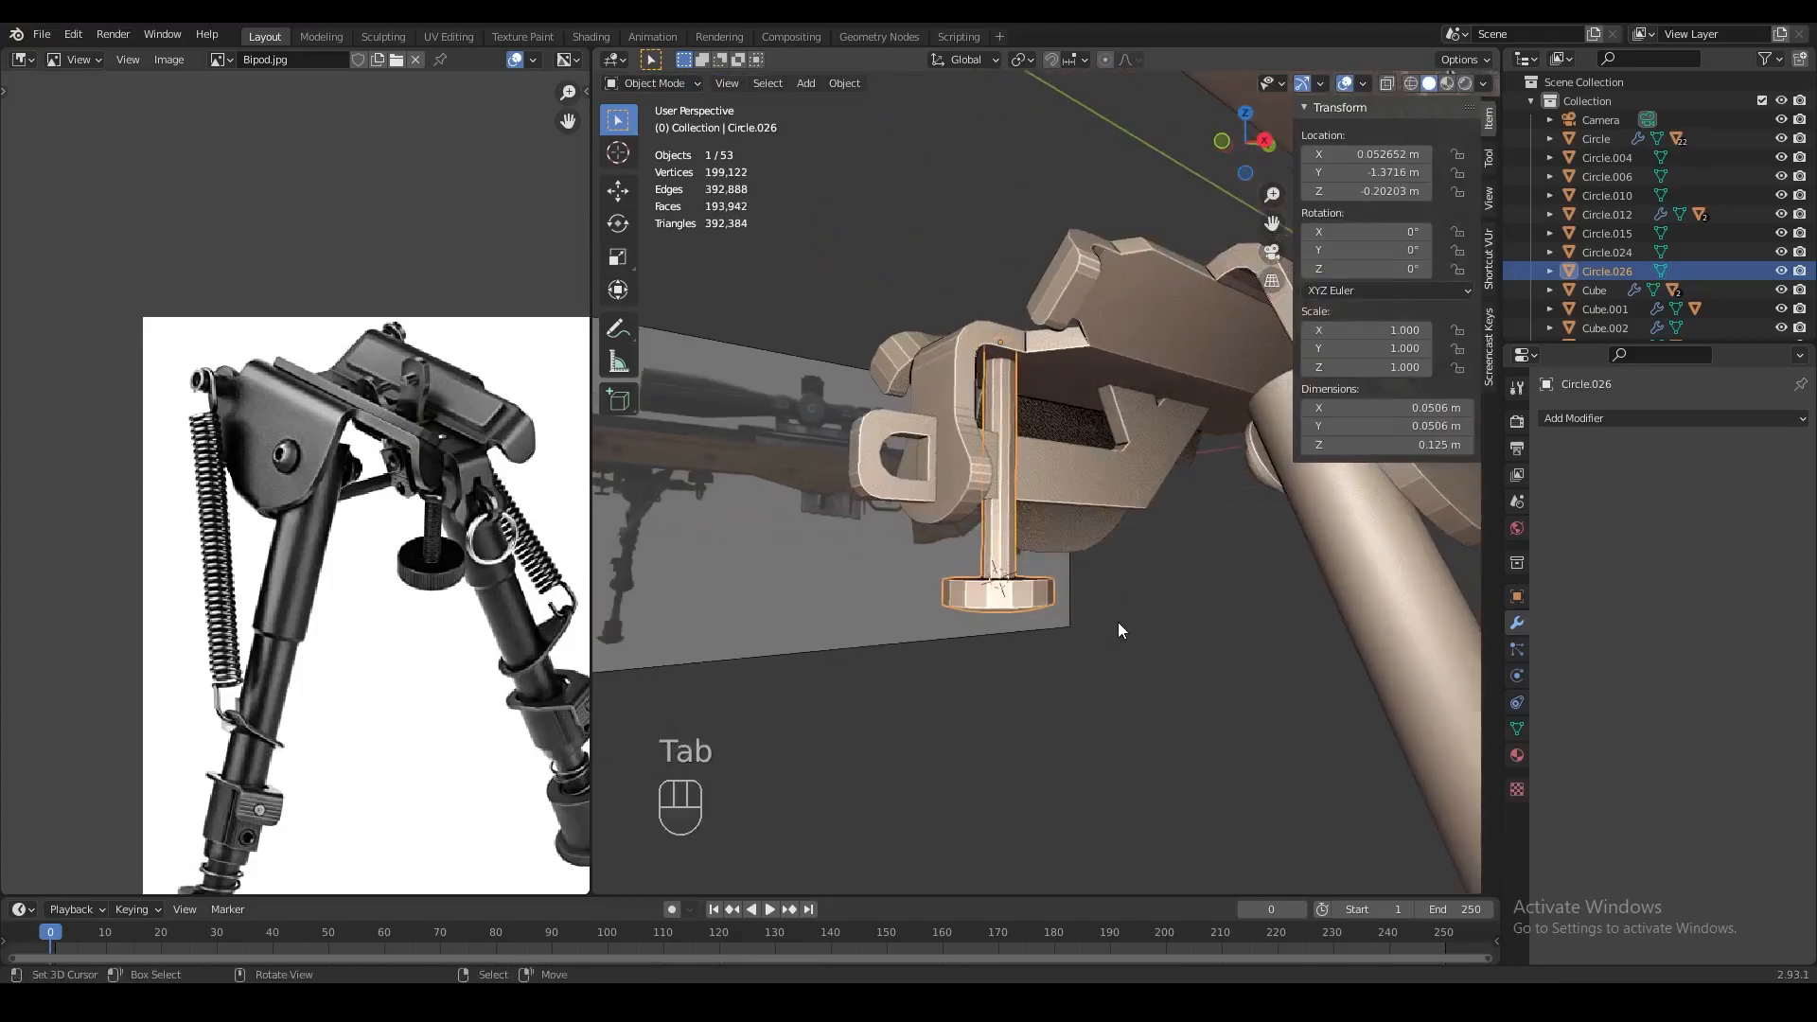
Deselect everything, save the file and compare the new adjustment screw with the one in the reference image
{"action": "left_click", "coordinate": [1057, 362], "text": "shift"}
{"action": "middle_click_drag", "start_coordinate": [1100, 474], "coordinate": [1194, 558]}
{"action": "key", "text": "a"}
{"action": "key", "text": "a"}
{"action": "key", "text": "ctrl+s"}
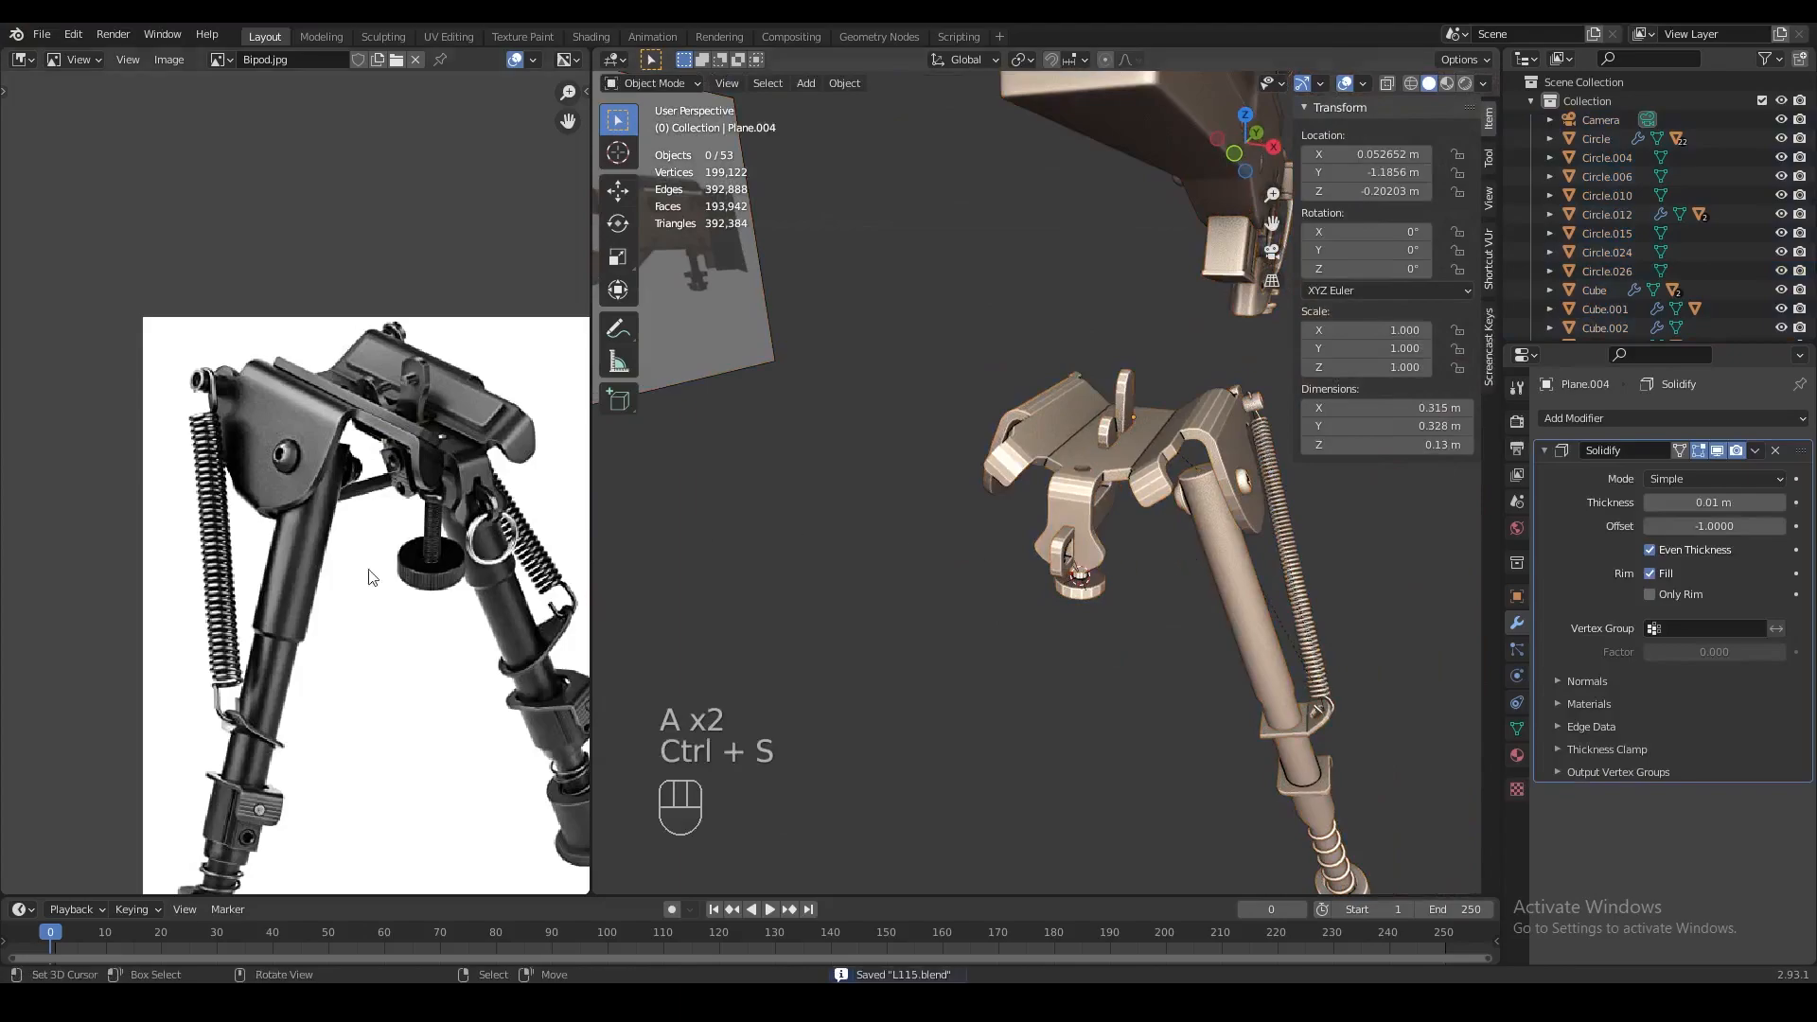
{"action": "scroll", "coordinate": [413, 563], "scroll_direction": "down", "scroll_amount": 2}
{"action": "scroll", "coordinate": [413, 563], "scroll_direction": "up", "scroll_amount": 3}
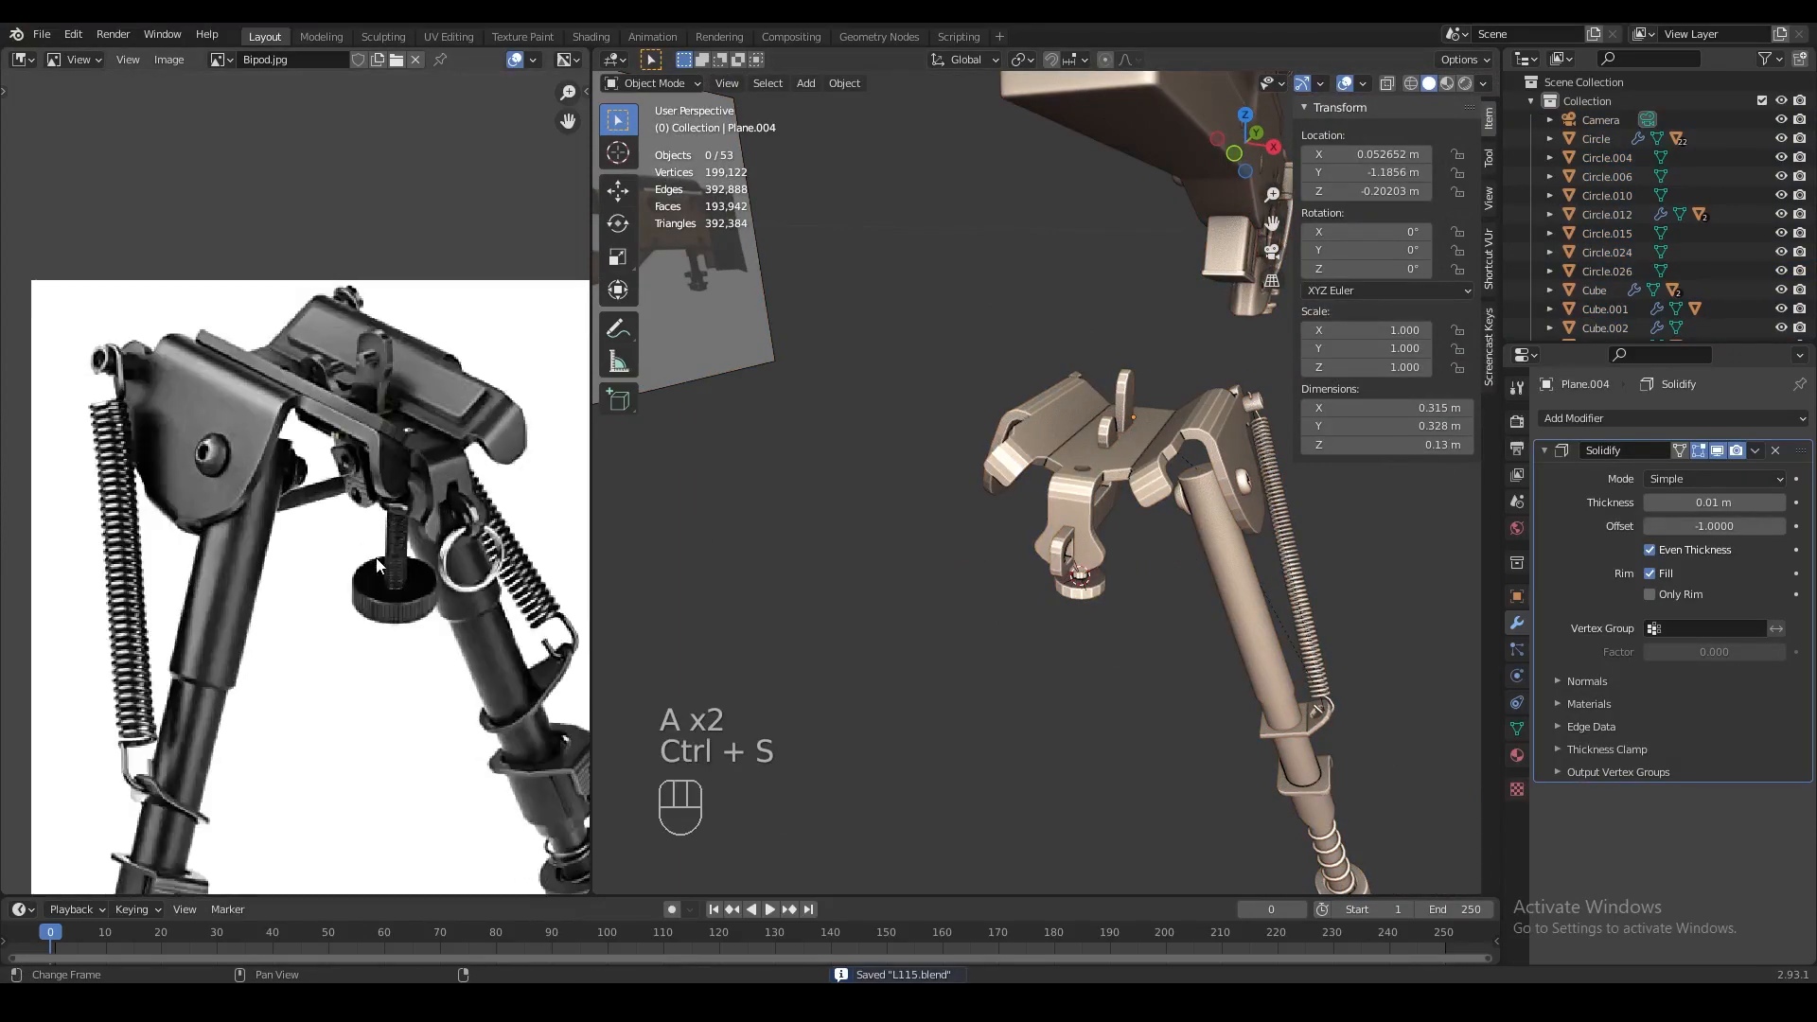
Snap the 3D cursor to a vertex on the edge of the bracket lug's square hole
{"action": "left_click", "coordinate": [1071, 579]}
{"action": "scroll", "coordinate": [1070, 579], "scroll_direction": "up", "scroll_amount": 5}
{"action": "key", "text": "Tab"}
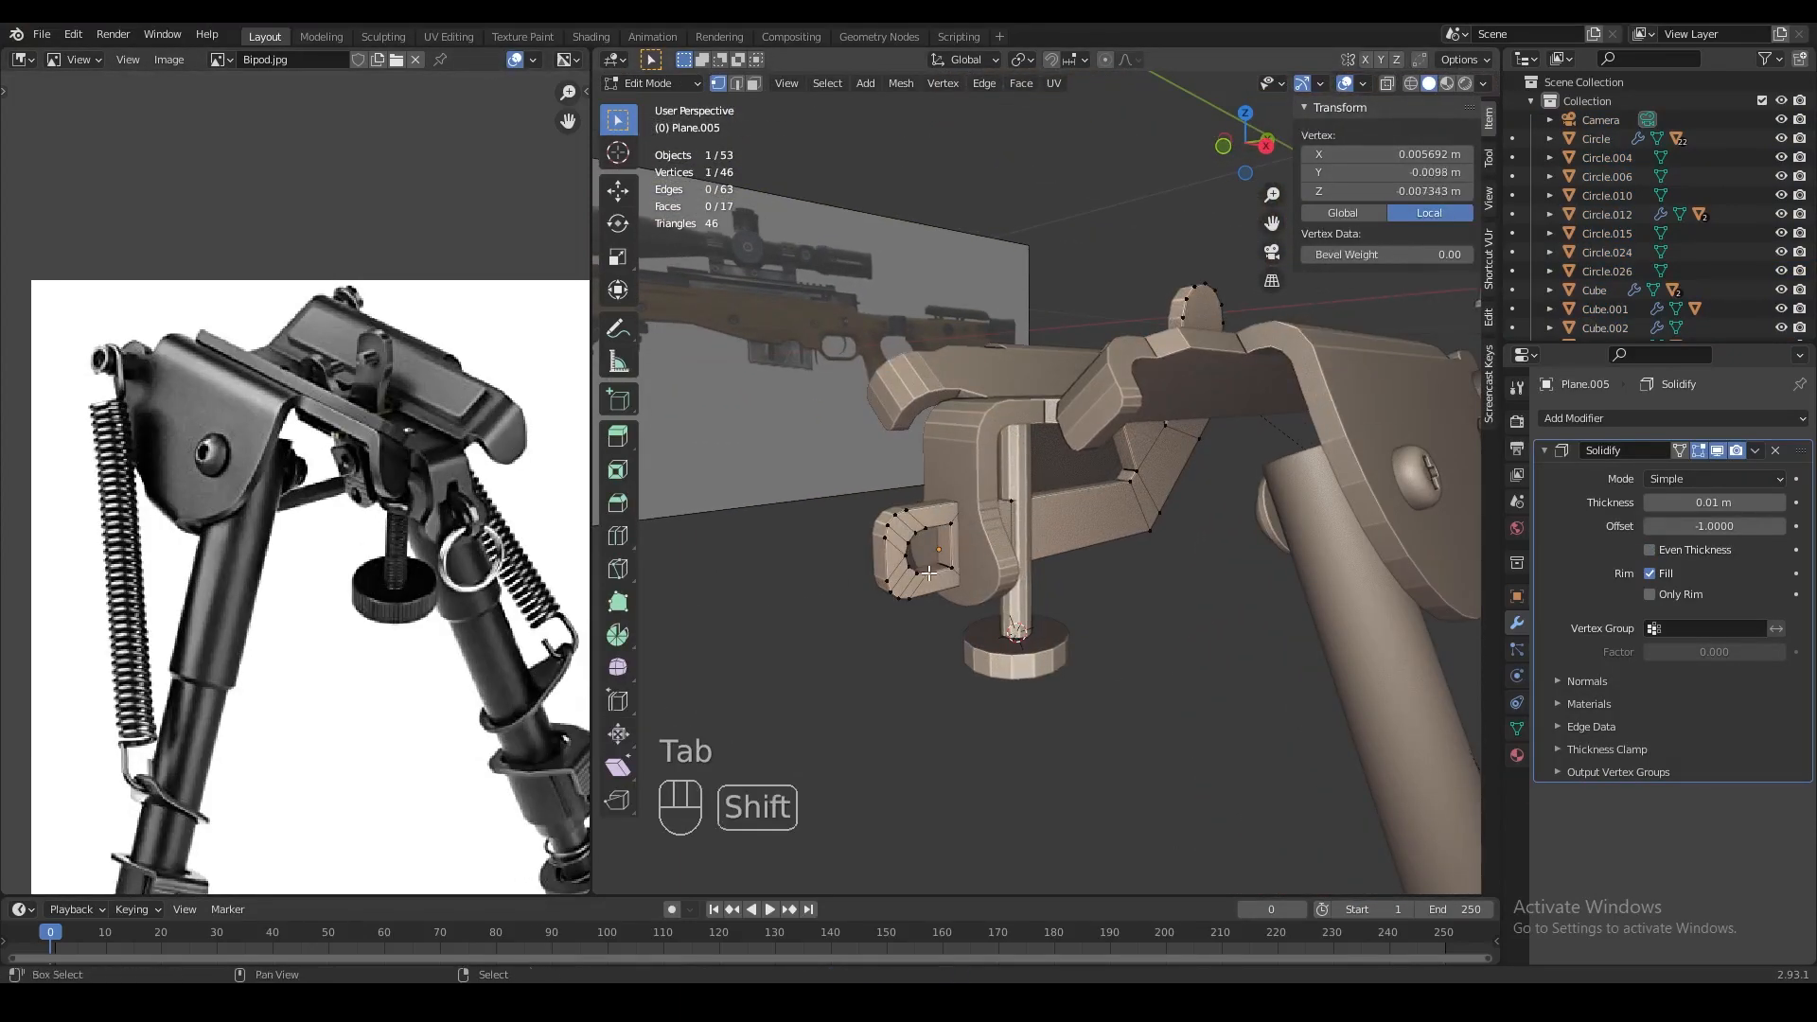
{"action": "right_click", "coordinate": [949, 569], "text": "shift"}
{"action": "key", "text": "z"}
{"action": "key", "text": "ctrl+z"}
{"action": "middle_click_drag", "start_coordinate": [923, 568], "coordinate": [852, 600]}
{"action": "scroll", "coordinate": [852, 611], "scroll_direction": "up", "scroll_amount": 4}
{"action": "key", "text": "z"}
{"action": "key", "text": "shift+s"}
{"action": "middle_click_drag", "start_coordinate": [1077, 621], "coordinate": [1081, 630], "text": "shift"}
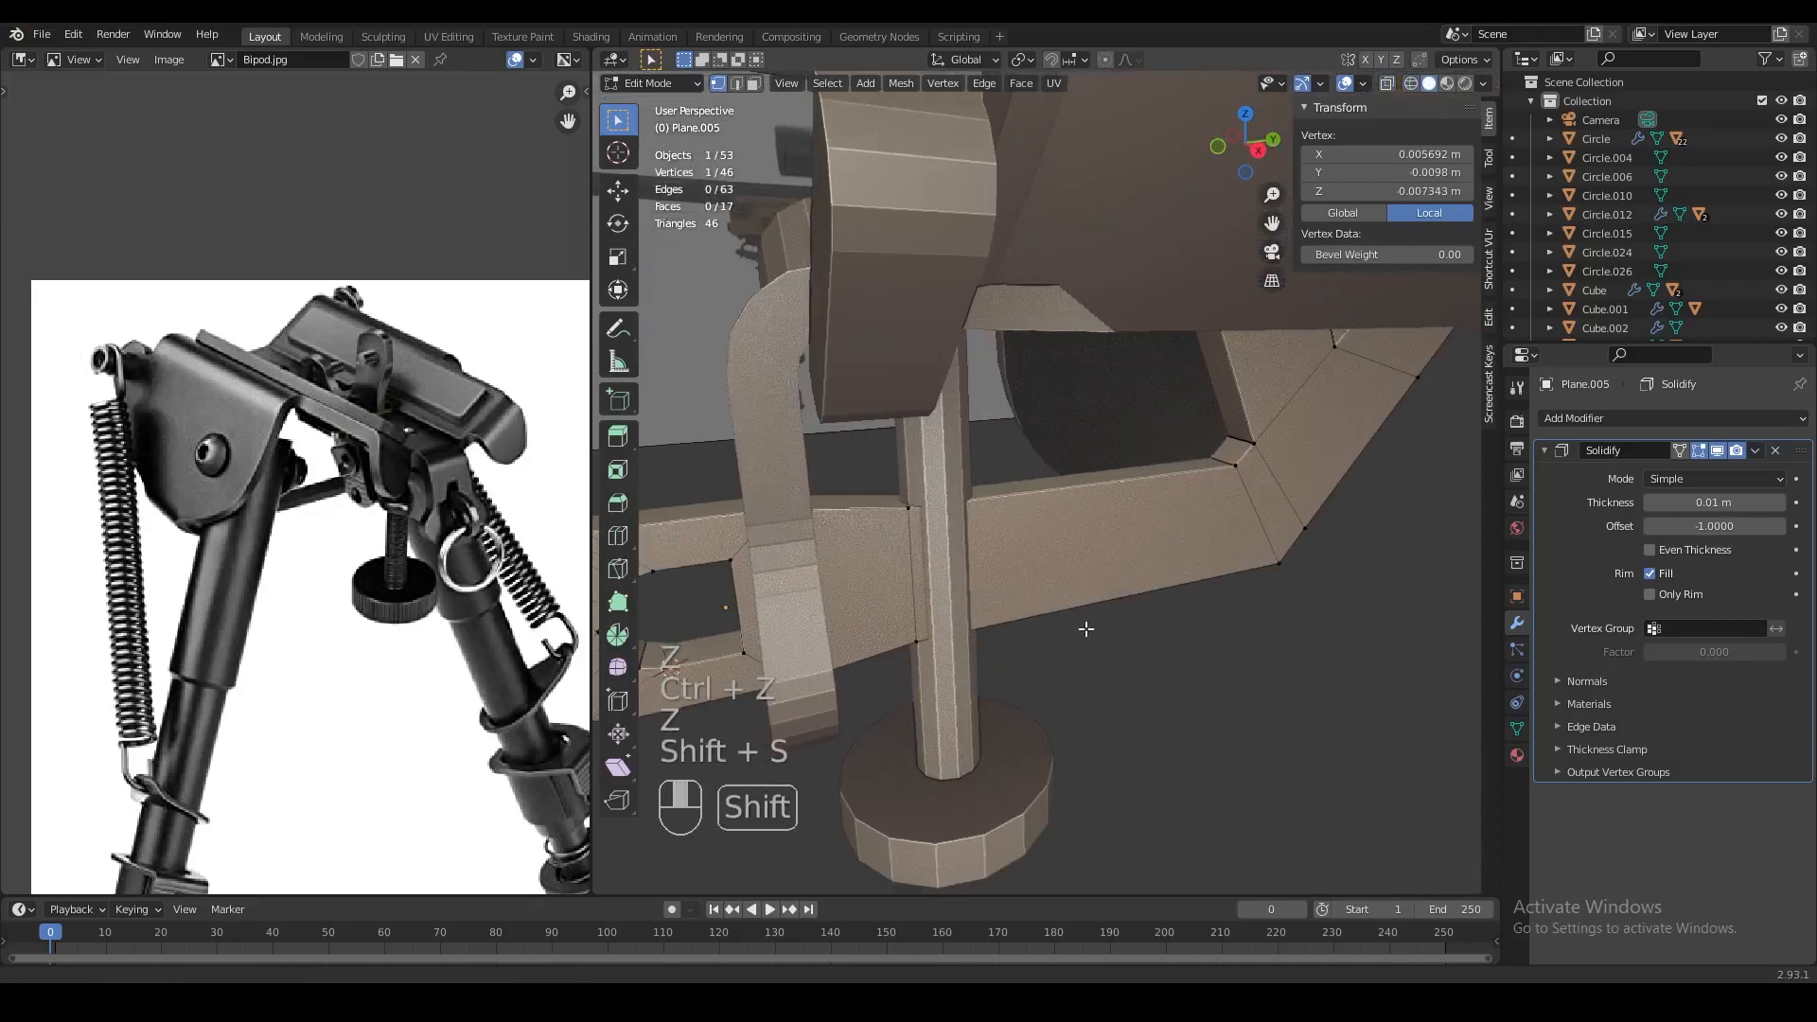
{"action": "scroll", "coordinate": [1081, 630], "scroll_direction": "down", "scroll_amount": 4}
{"action": "key", "text": "Tab"}
{"action": "key", "text": "shift+a"}
{"action": "mouse_move", "coordinate": [814, 564]}
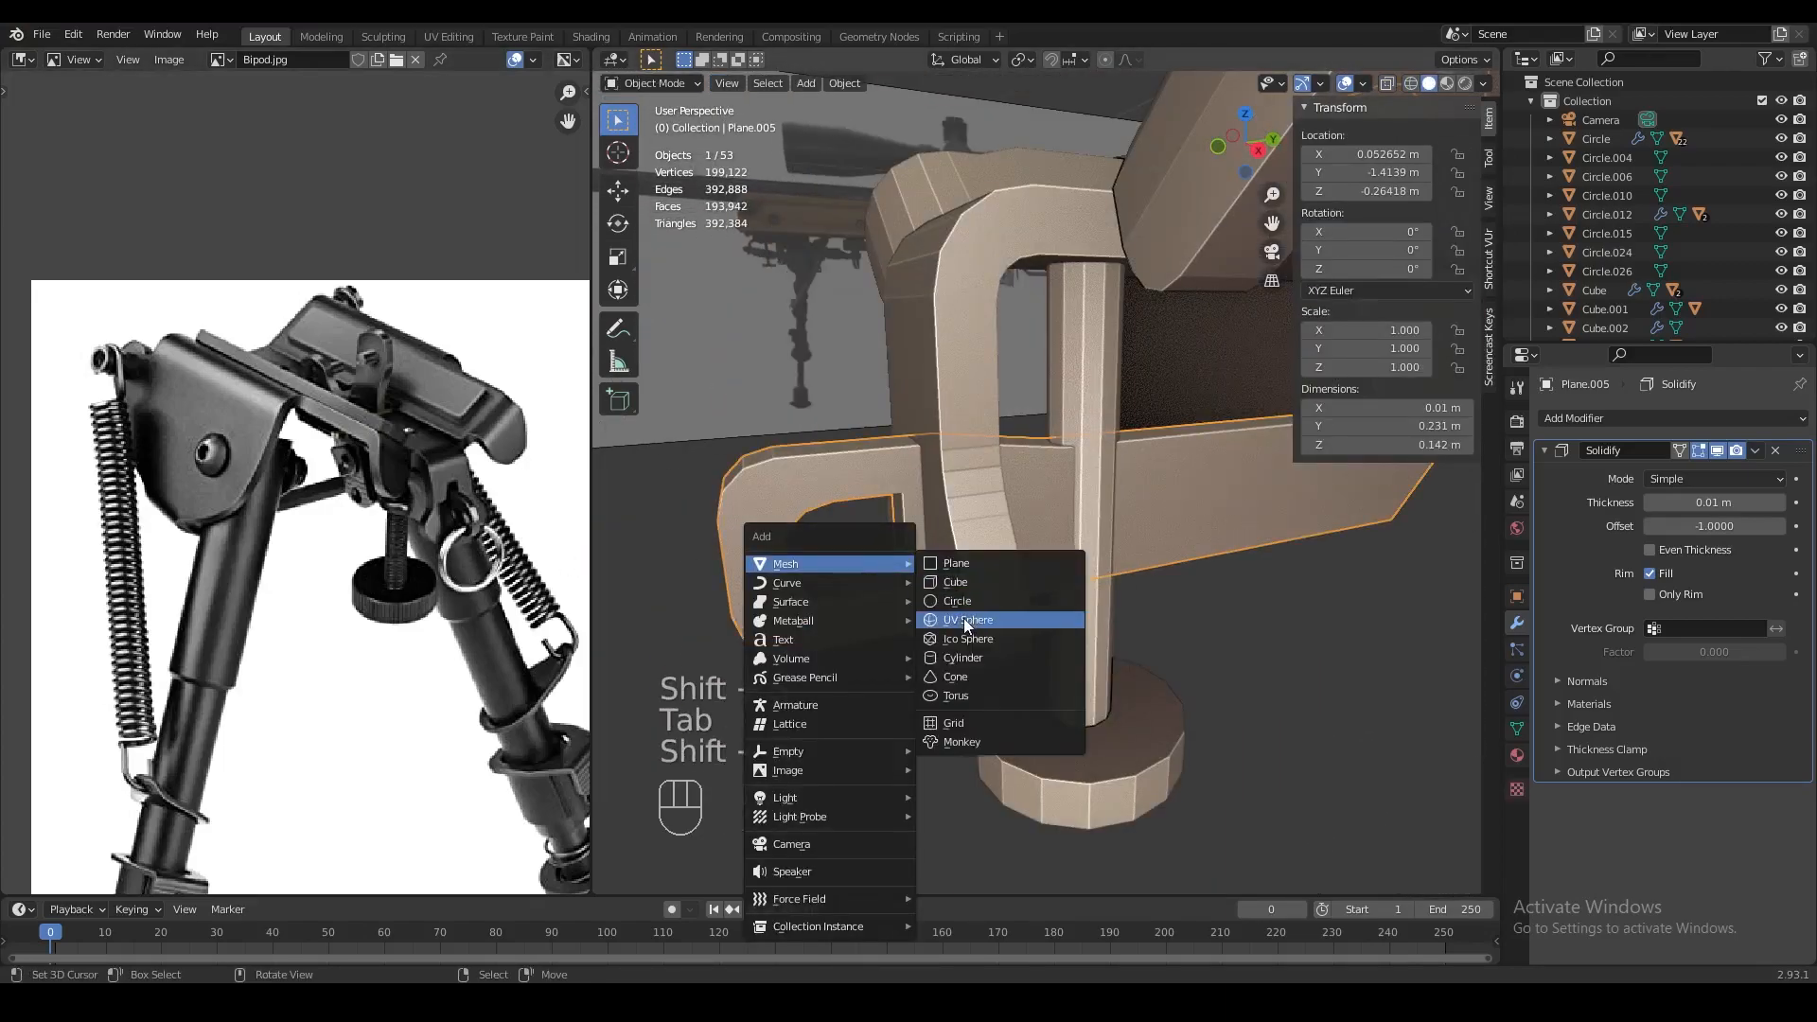
{"action": "left_click", "coordinate": [962, 674]}
{"action": "scroll", "coordinate": [962, 684], "scroll_direction": "down", "scroll_amount": 3}
{"action": "key", "text": "x"}
{"action": "left_click", "coordinate": [1041, 572]}
Add a torus at the 3D cursor with 16 major segments and 8 minor segments
{"action": "key", "text": "shift+a"}
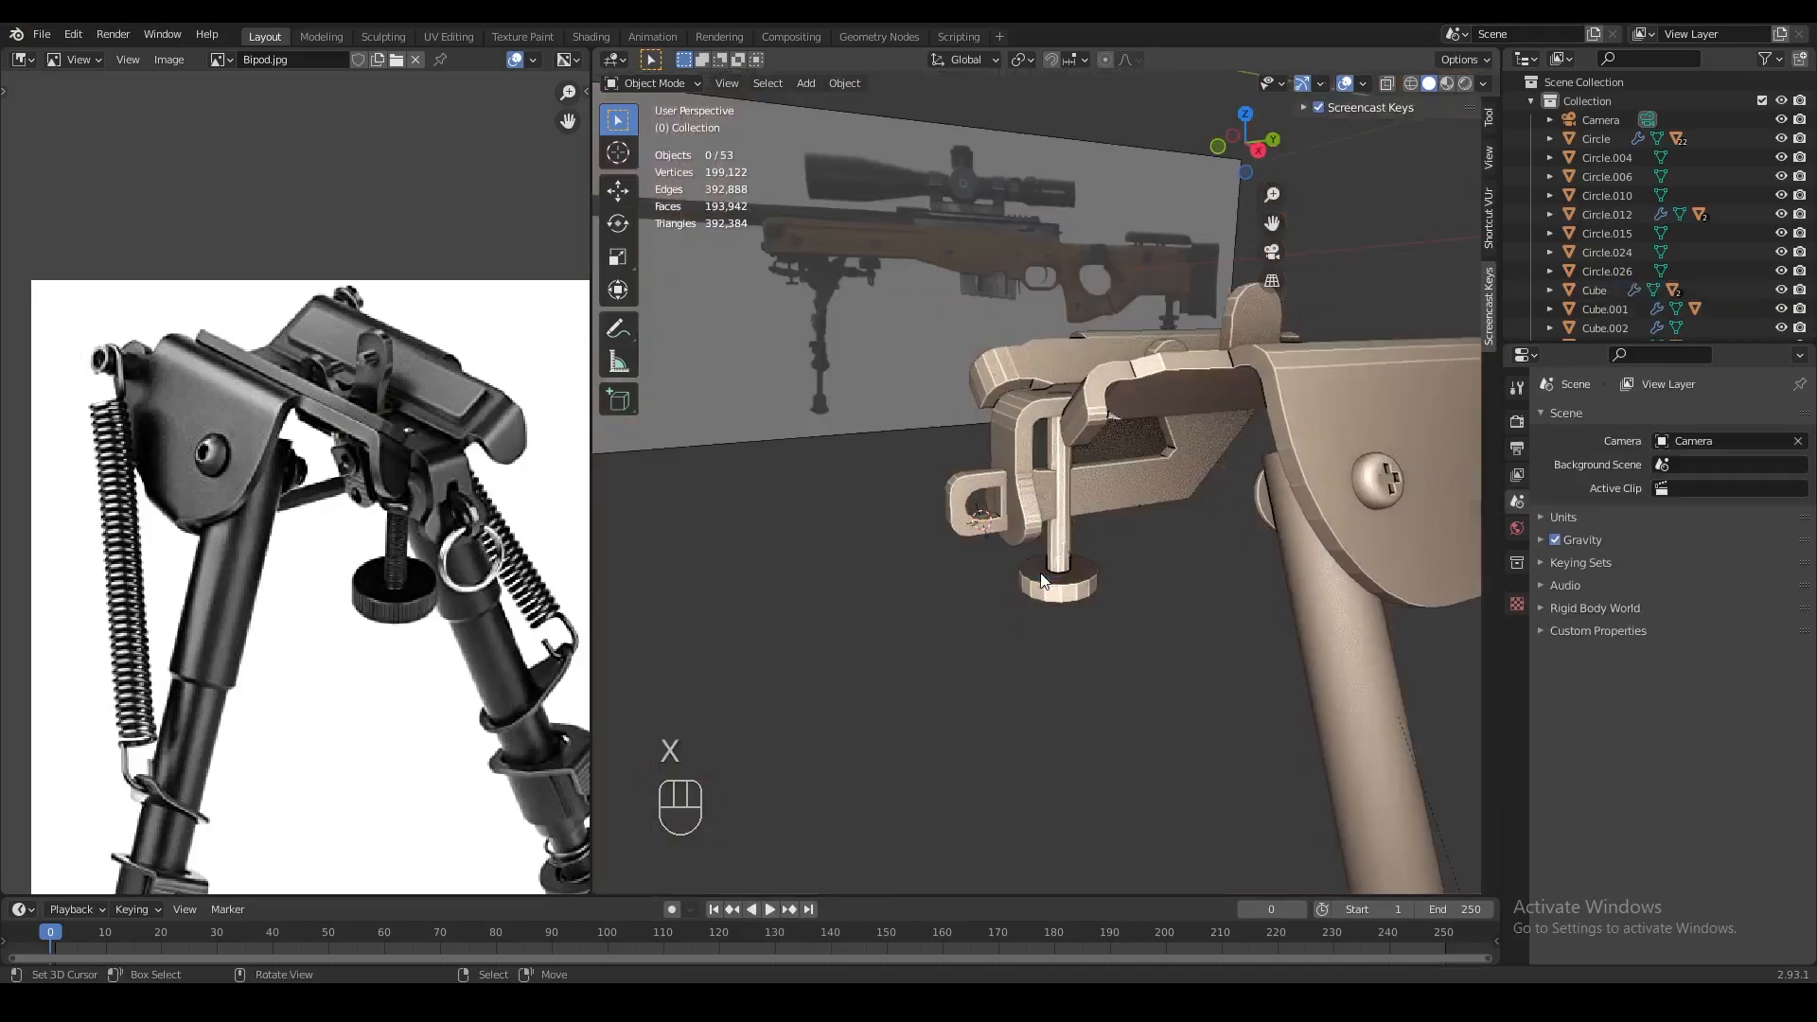
{"action": "mouse_move", "coordinate": [974, 568]}
{"action": "left_click", "coordinate": [1121, 701]}
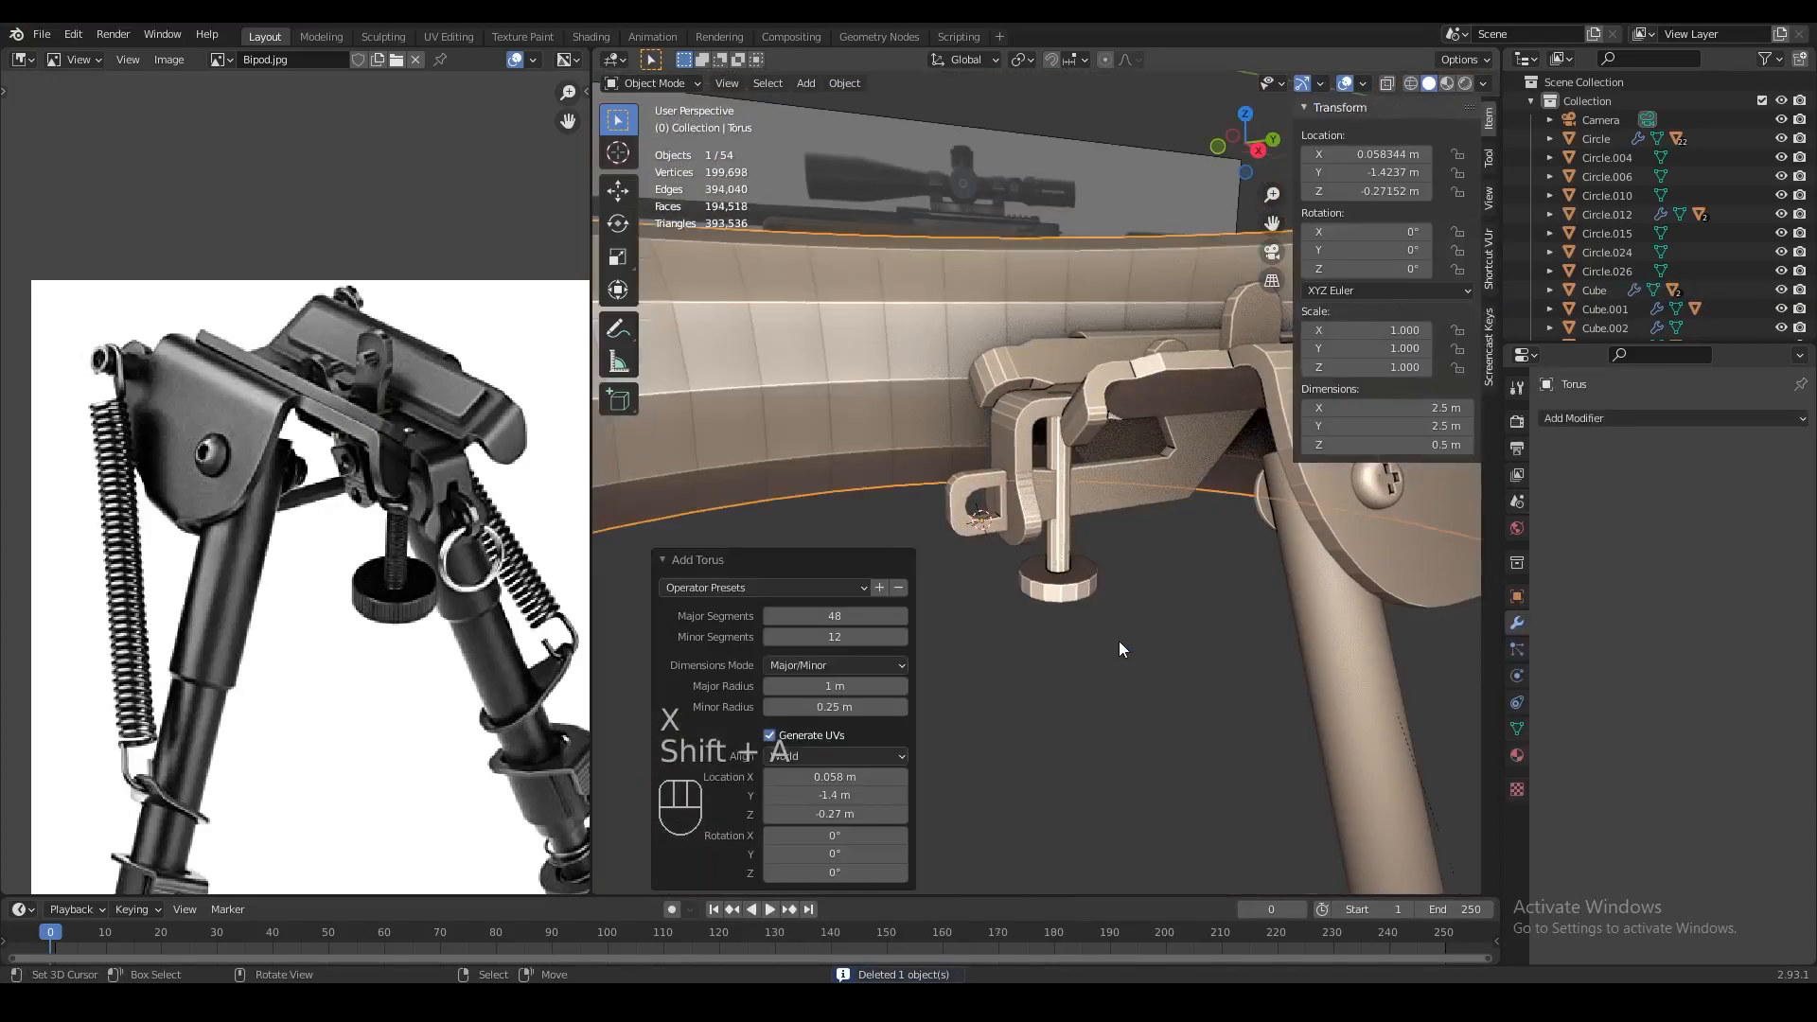
{"action": "scroll", "coordinate": [1115, 625], "scroll_direction": "down", "scroll_amount": 3}
{"action": "scroll", "coordinate": [1093, 636], "scroll_direction": "up", "scroll_amount": 2}
{"action": "mouse_move", "coordinate": [1045, 598]}
{"action": "middle_mouse_down"}
{"action": "mouse_move", "coordinate": [1052, 632]}
{"action": "mouse_move", "coordinate": [1071, 611]}
{"action": "middle_mouse_up"}
{"action": "type", "text": "32"}
{"action": "key", "text": "Return"}
{"action": "left_click", "coordinate": [863, 618]}
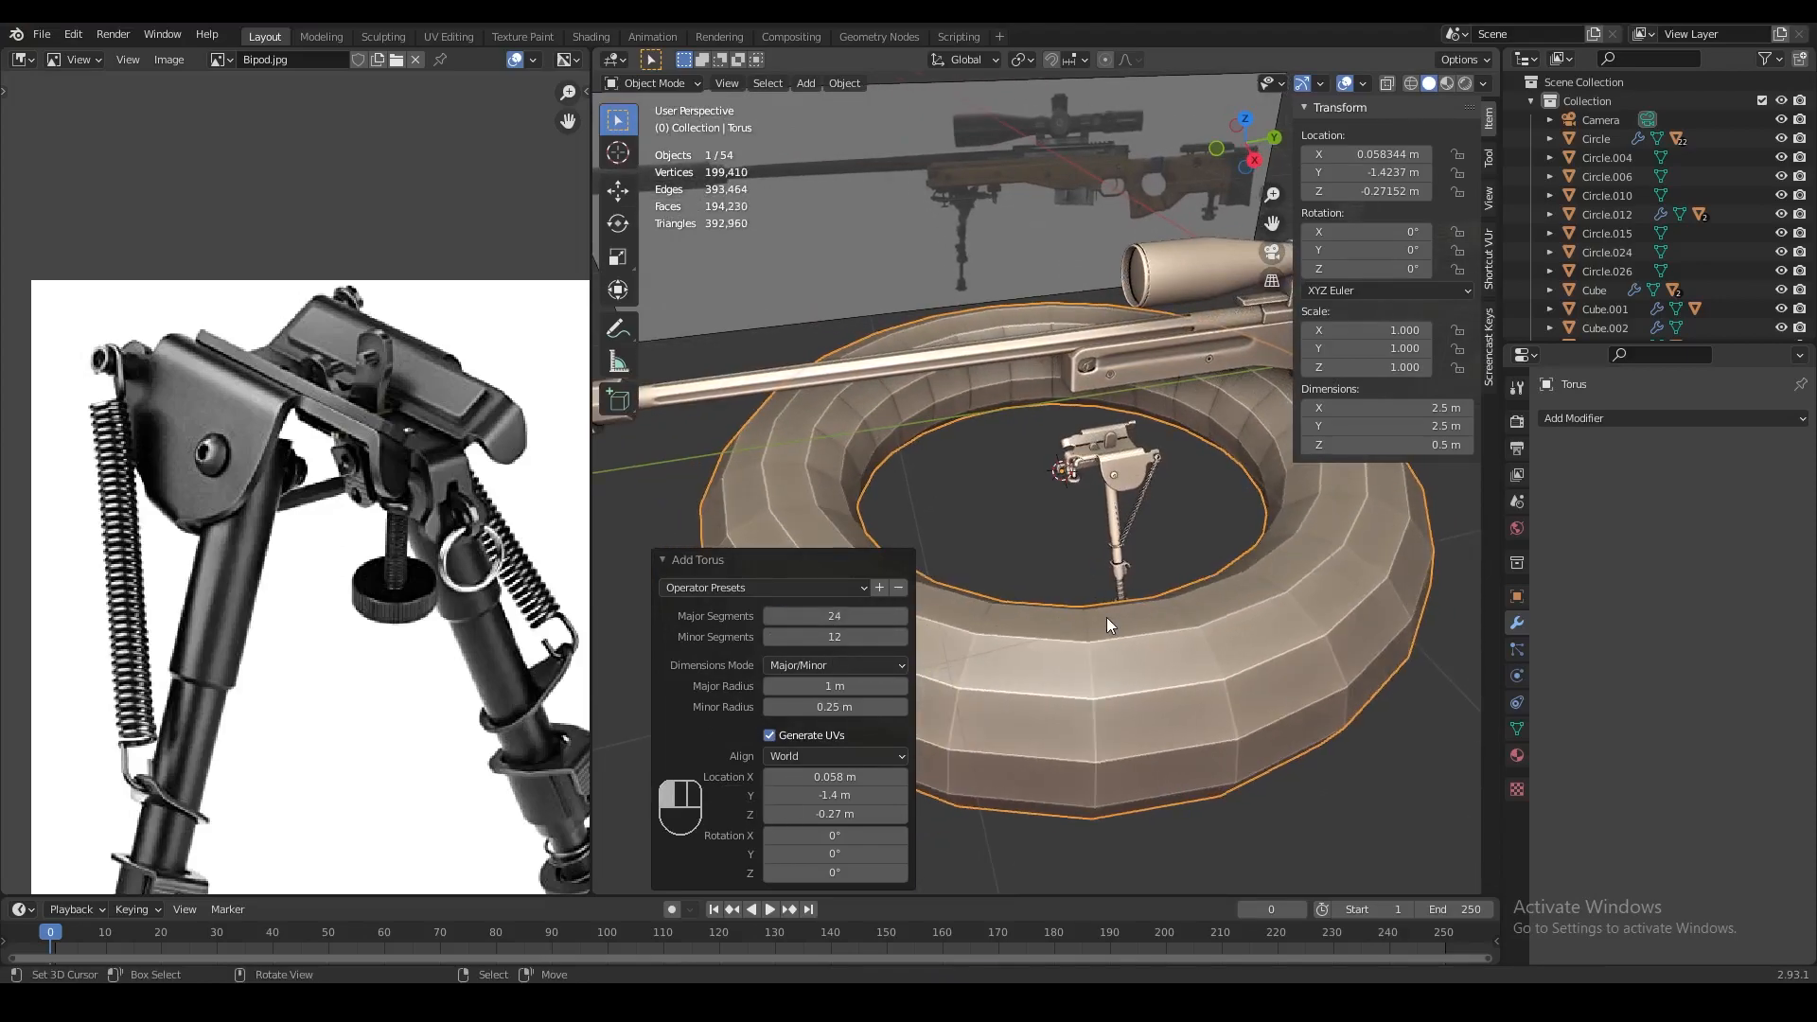
{"action": "scroll", "coordinate": [1089, 611], "scroll_direction": "down", "scroll_amount": 3}
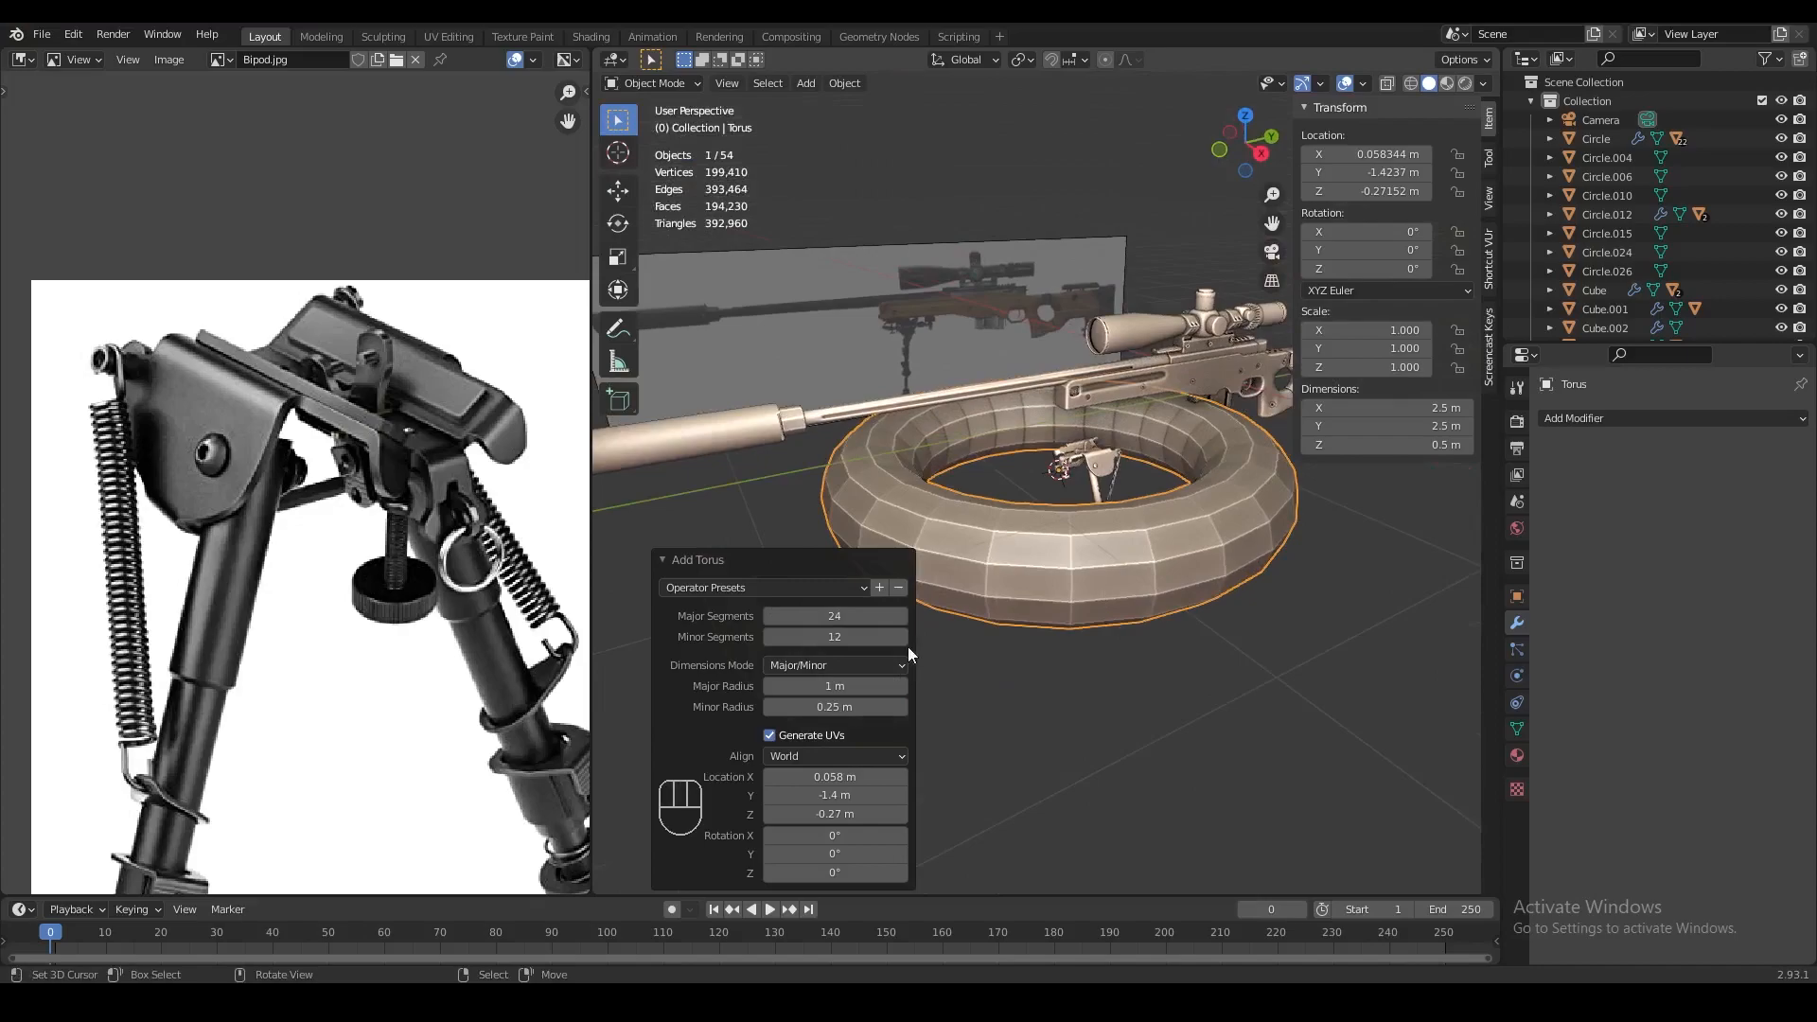
{"action": "key", "text": "Return"}
{"action": "middle_click_drag", "start_coordinate": [1073, 644], "coordinate": [1024, 674]}
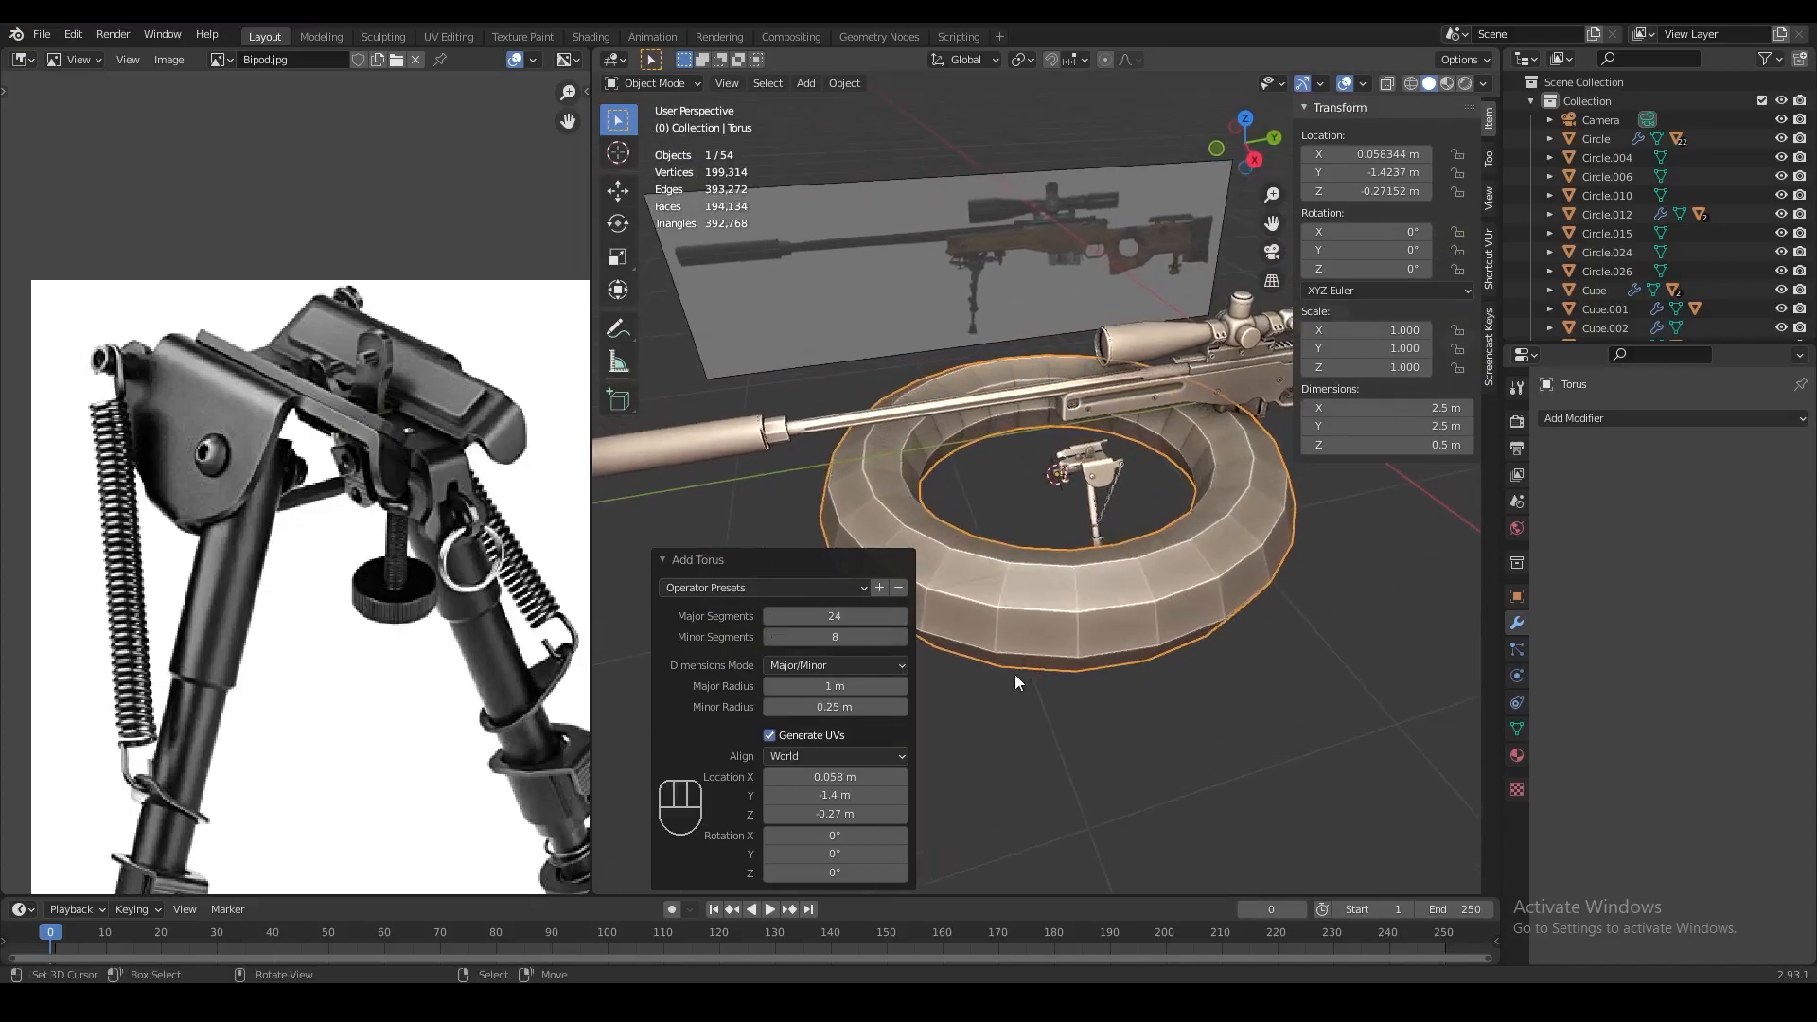
{"action": "key", "text": "Return"}
{"action": "middle_click_drag", "start_coordinate": [1160, 636], "coordinate": [983, 678]}
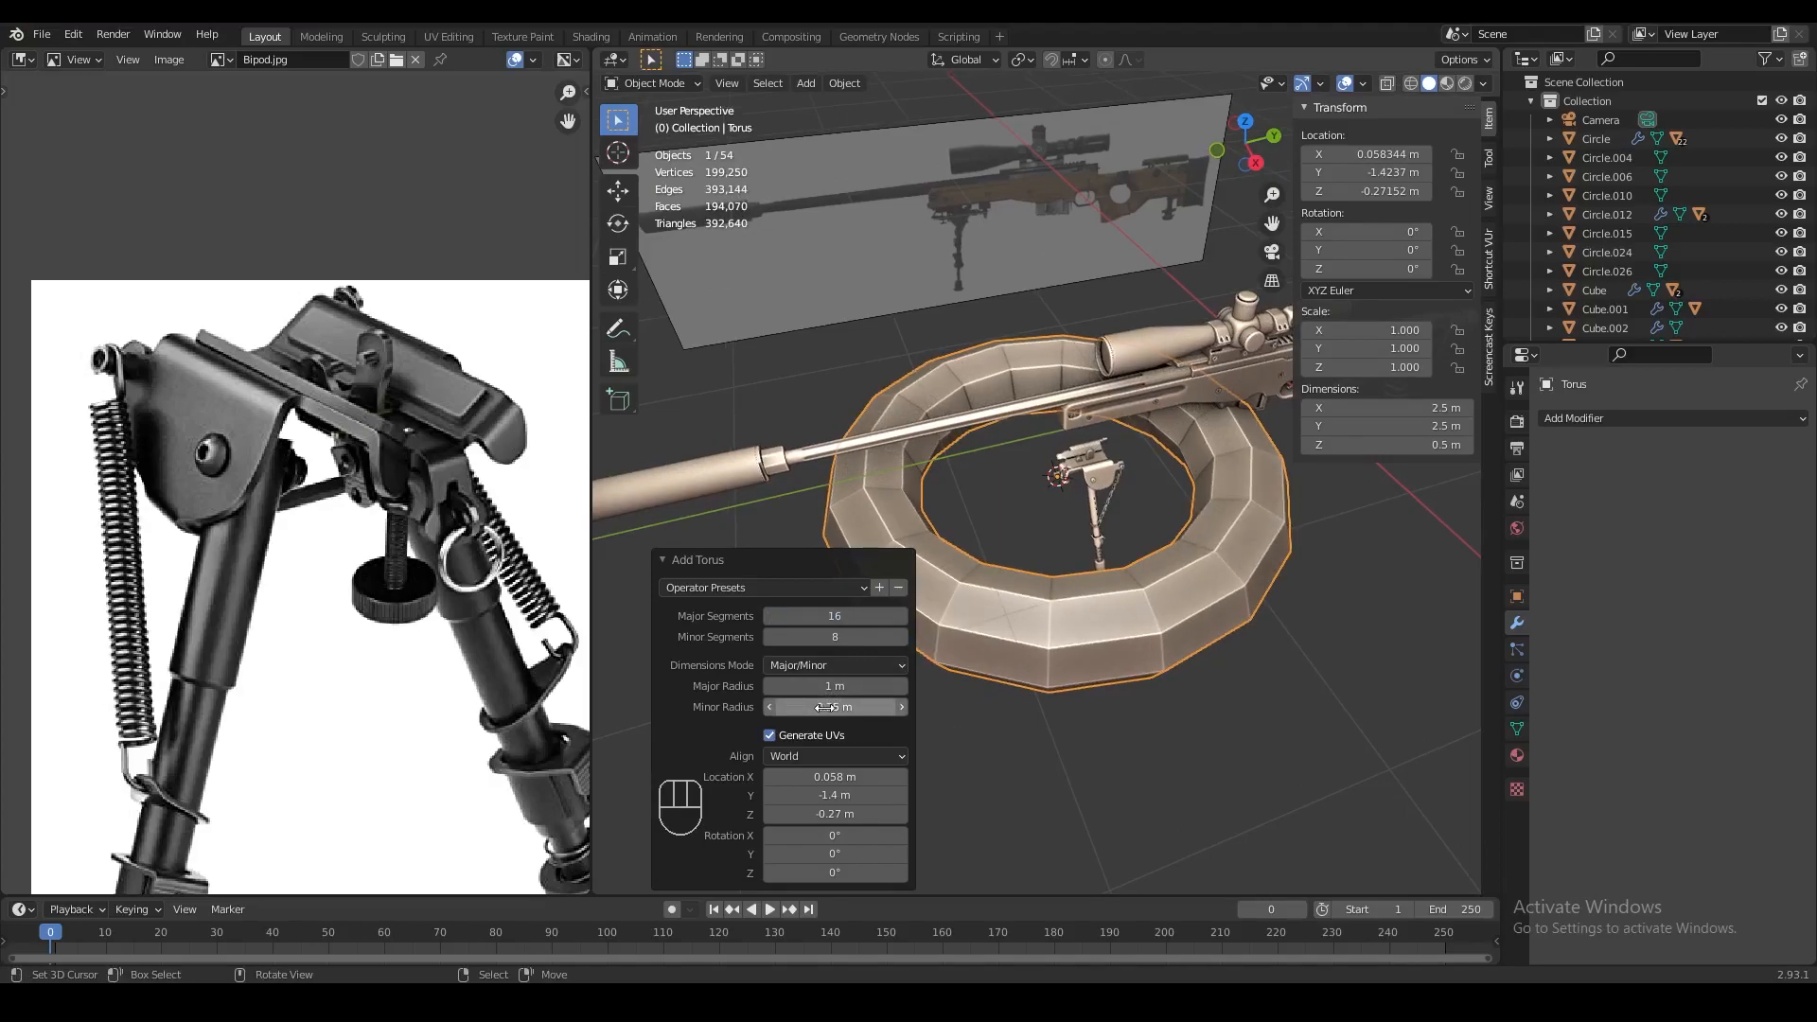
Set the torus's minor radius to 0.12 m
{"action": "type", "text": "0.1"}
{"action": "key", "text": "Return"}
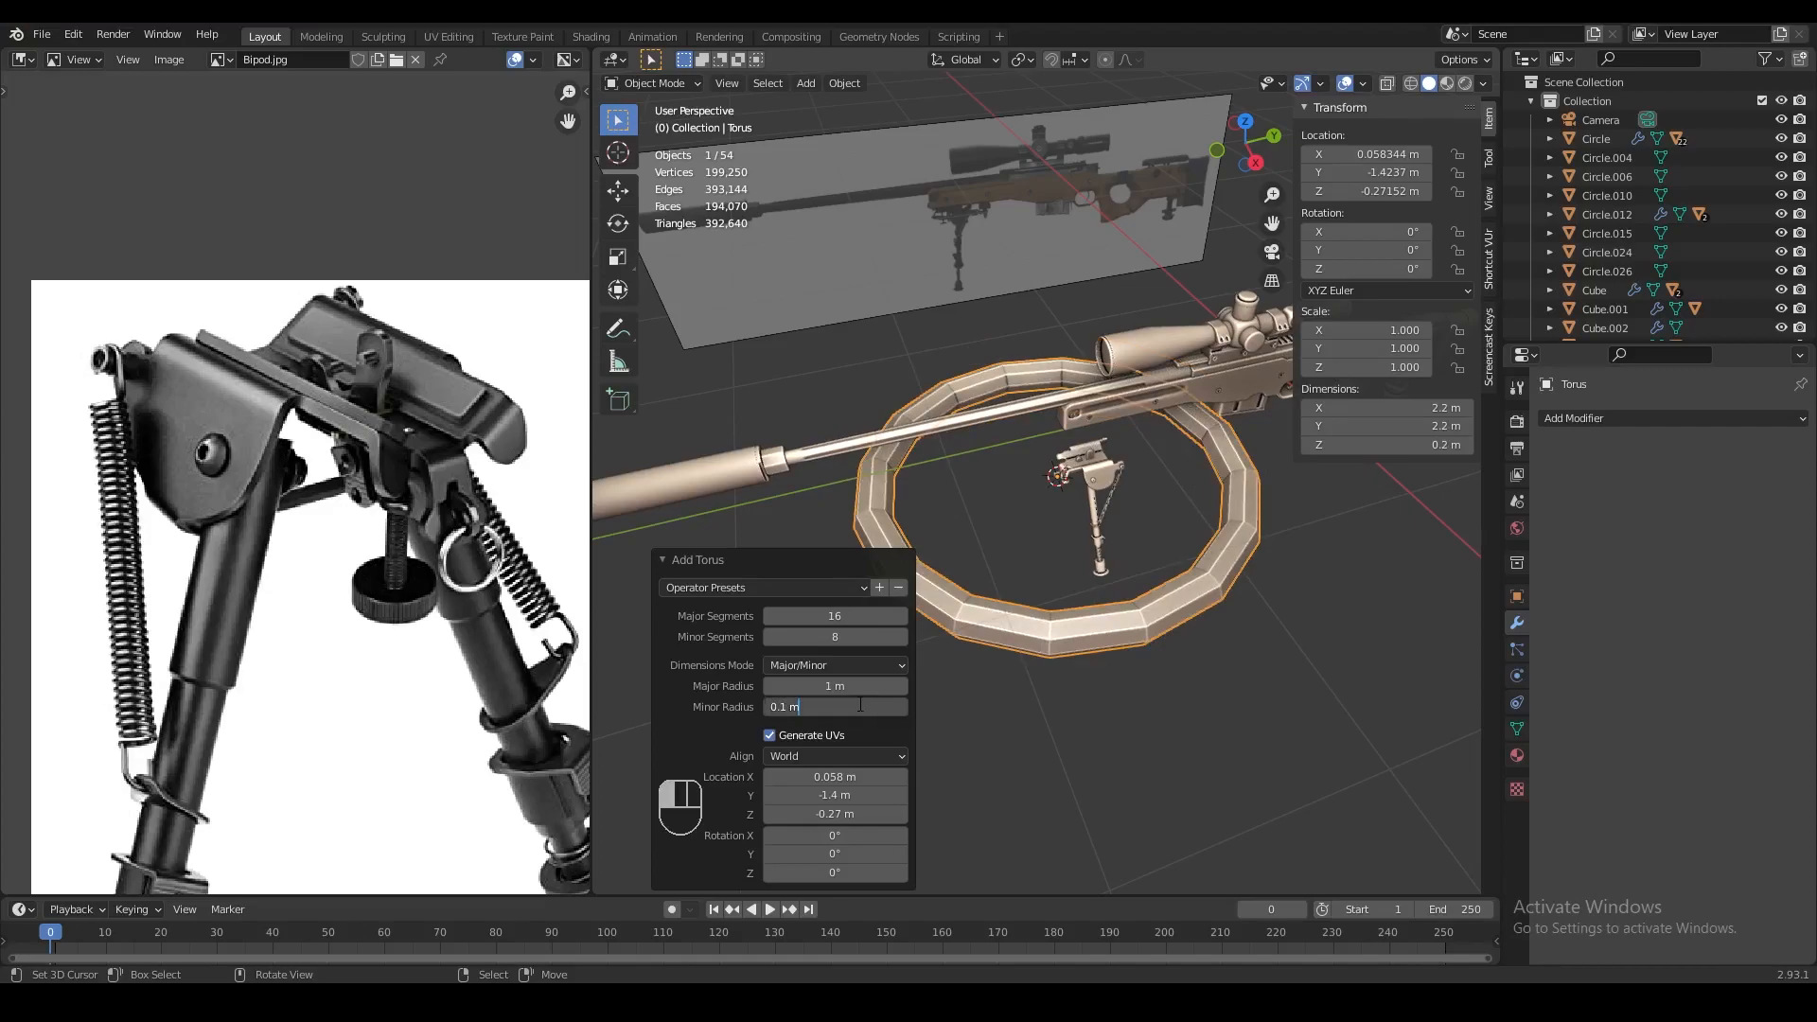
{"action": "type", "text": "2"}
{"action": "key", "text": "Return"}
{"action": "middle_click_drag", "start_coordinate": [1103, 610], "coordinate": [1136, 595]}
Scale the torus object down to about 0.099 around the bracket lug
{"action": "scroll", "coordinate": [1135, 594], "scroll_direction": "up", "scroll_amount": 3}
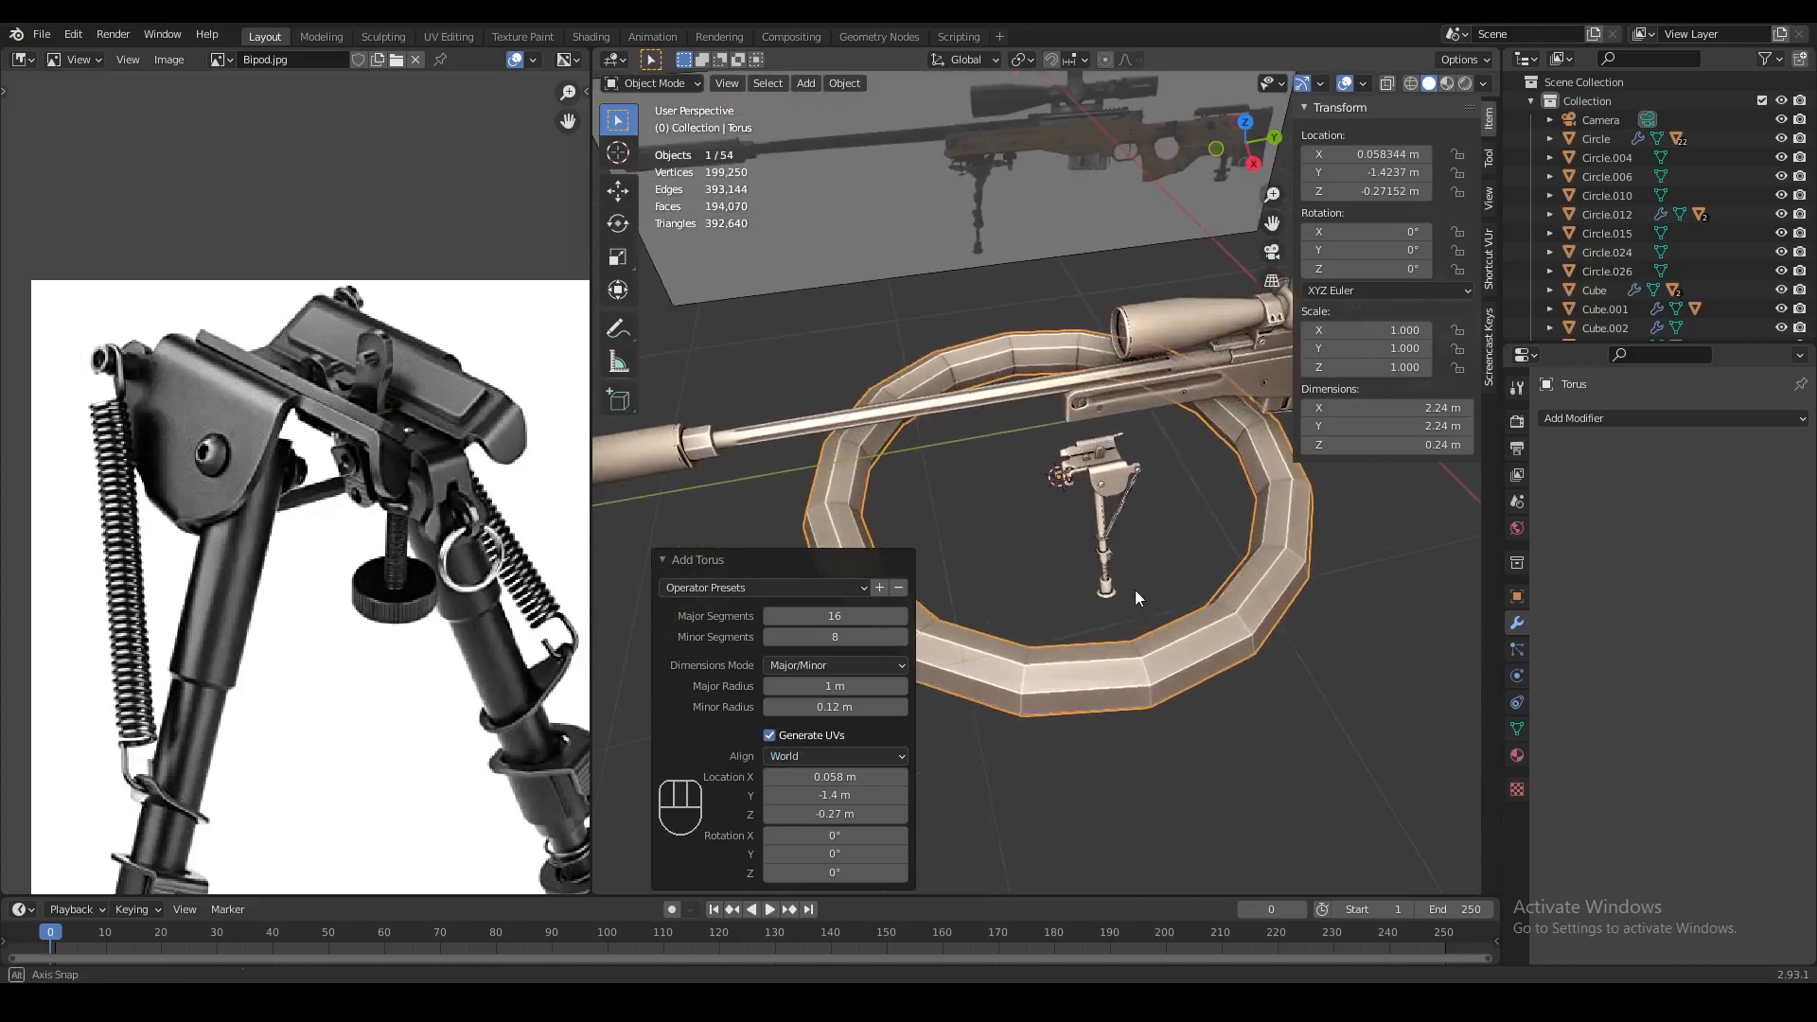
{"action": "key", "text": "s"}
{"action": "left_click", "coordinate": [1099, 541]}
{"action": "scroll", "coordinate": [1100, 542], "scroll_direction": "up", "scroll_amount": 3}
{"action": "scroll", "coordinate": [1100, 542], "scroll_direction": "up", "scroll_amount": 3}
{"action": "key", "text": "s"}
{"action": "left_click", "coordinate": [1141, 493]}
{"action": "key", "text": "KP_Decimal"}
{"action": "scroll", "coordinate": [1240, 610], "scroll_direction": "down", "scroll_amount": 5}
Move the torus mesh about 0.095 m along negative Y in Edit Mode so its rim passes through the lug hole
{"action": "key", "text": "Tab"}
{"action": "mouse_move", "coordinate": [1240, 609]}
{"action": "middle_mouse_down"}
{"action": "mouse_move", "coordinate": [1227, 617]}
{"action": "mouse_move", "coordinate": [1225, 587]}
{"action": "mouse_move", "coordinate": [1211, 605]}
{"action": "middle_mouse_up"}
{"action": "key", "text": "Tab"}
{"action": "key", "text": "Tab"}
{"action": "key", "text": "g"}
{"action": "key", "text": "y"}
{"action": "left_click", "coordinate": [1092, 629]}
{"action": "scroll", "coordinate": [1046, 387], "scroll_direction": "up", "scroll_amount": 2}
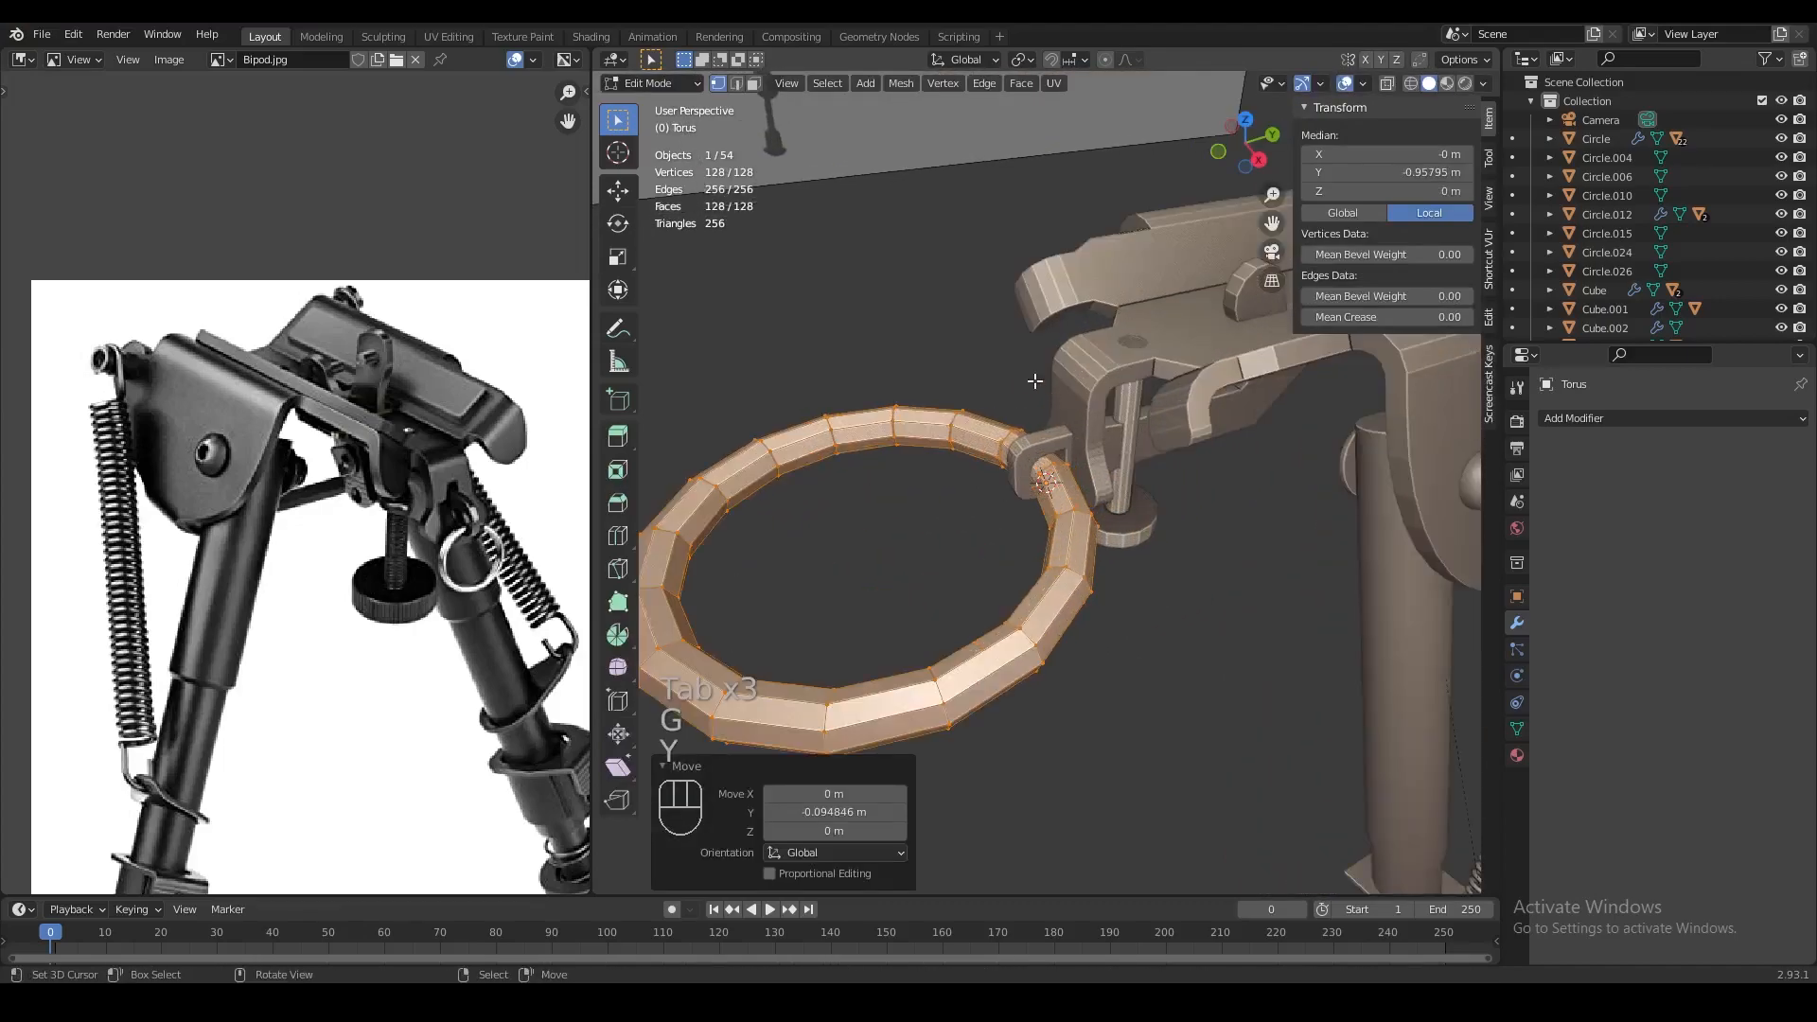
Scale the ring mesh by about 0.4 around the 3D cursor and rotate it 90° about X to hang from the lug
{"action": "left_click", "coordinate": [1029, 101]}
{"action": "key", "text": "s"}
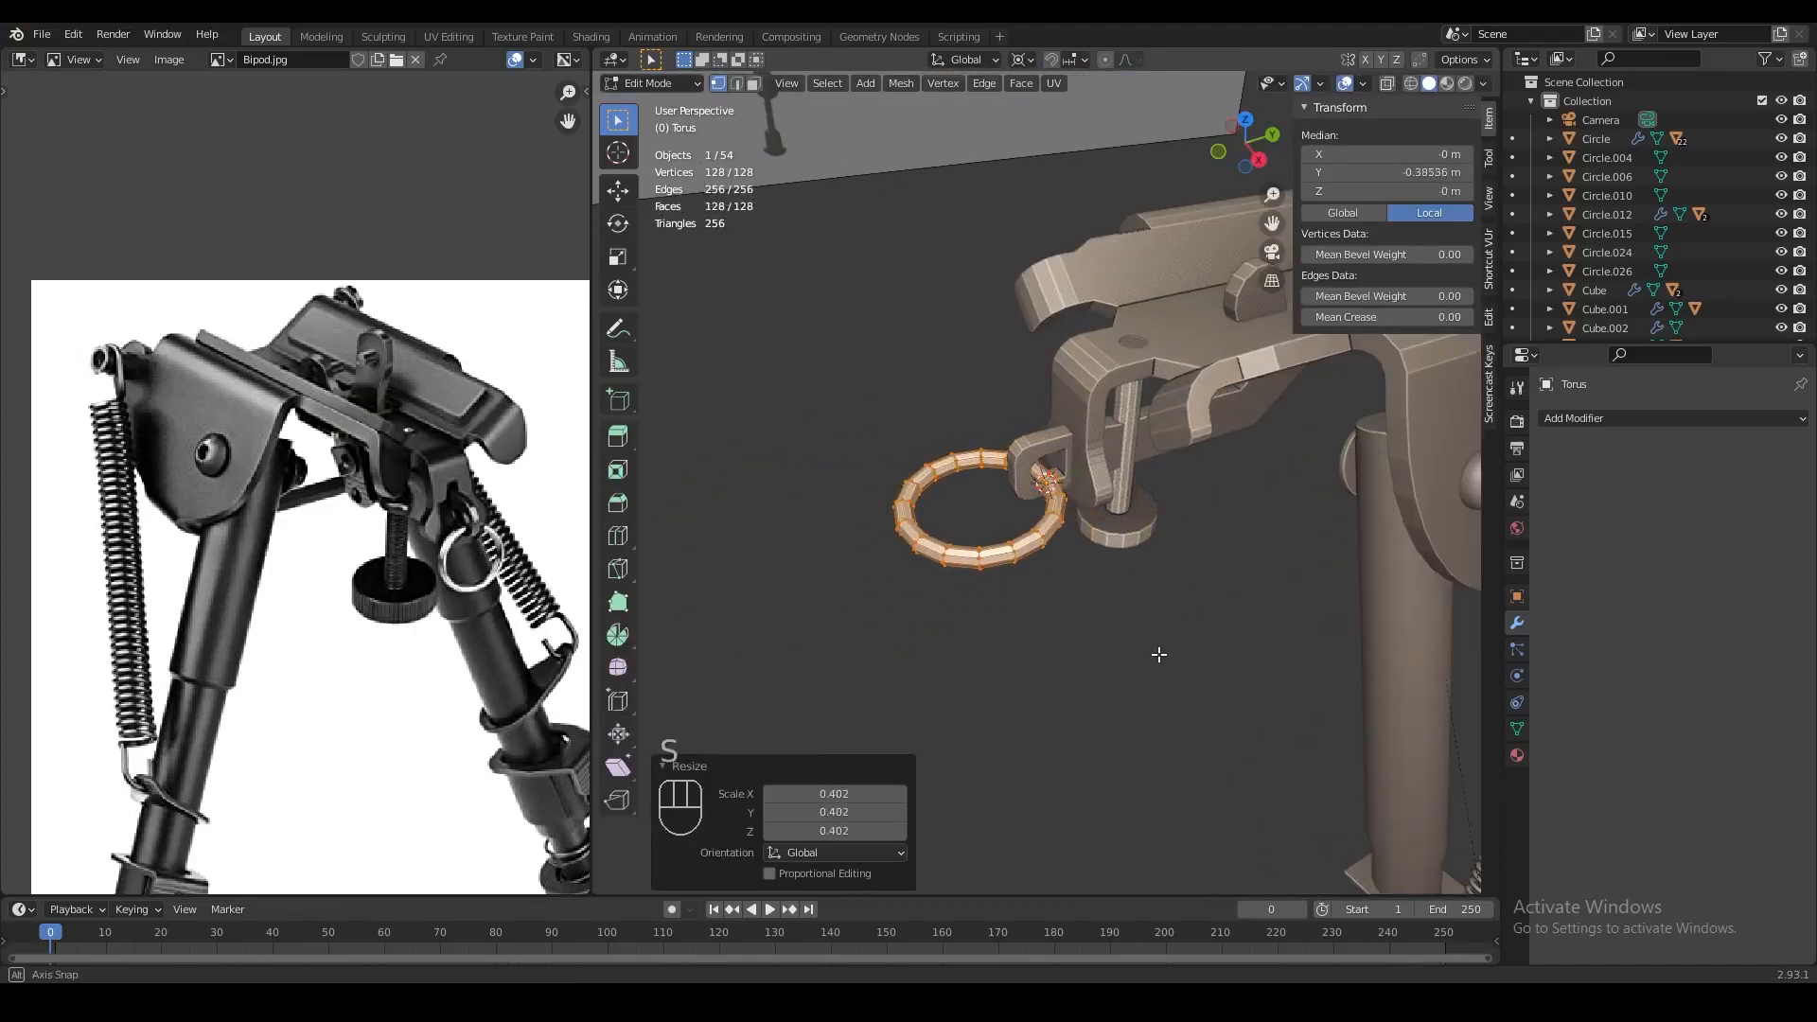
{"action": "left_click", "coordinate": [1152, 644]}
{"action": "scroll", "coordinate": [1152, 644], "scroll_direction": "up", "scroll_amount": 2}
{"action": "key", "text": "r"}
{"action": "key", "text": "y"}
{"action": "key", "text": "9"}
{"action": "key", "text": "0"}
{"action": "key", "text": "Return"}
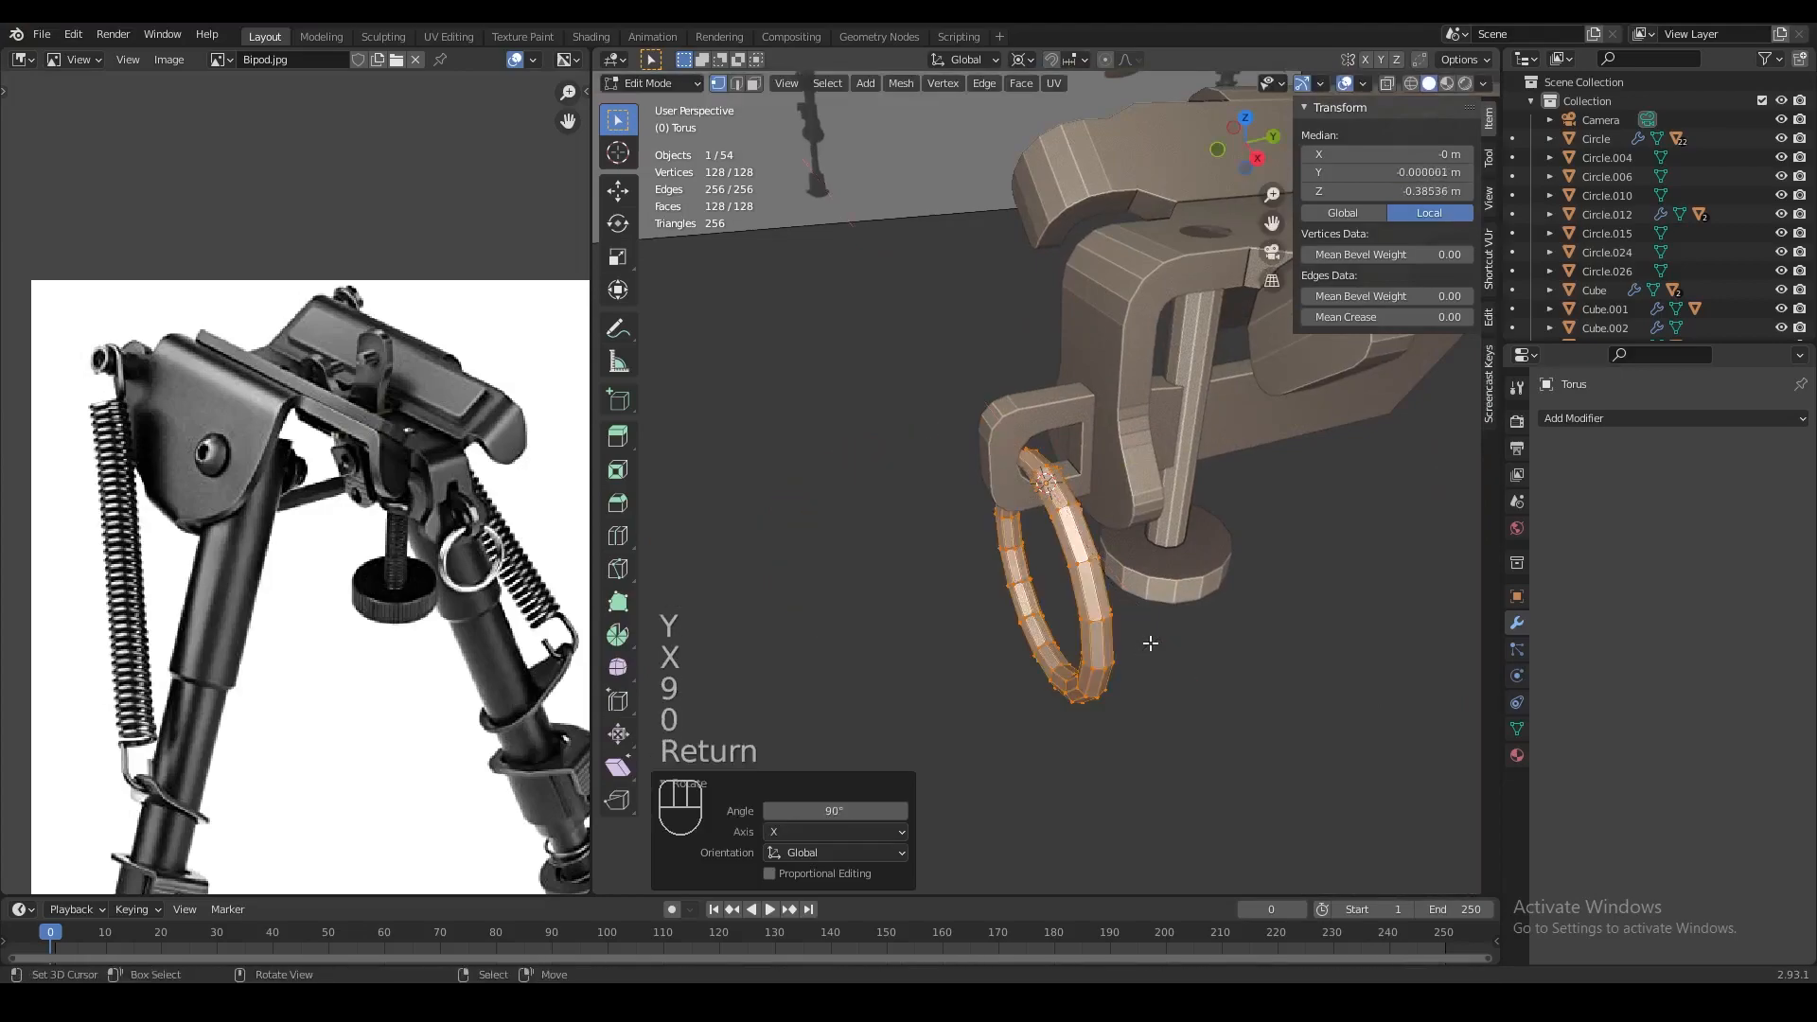
Raise the ring object about 0.004 m along Z and shade it smooth
{"action": "key", "text": "Tab"}
{"action": "scroll", "coordinate": [1124, 575], "scroll_direction": "up", "scroll_amount": 2}
{"action": "key", "text": "g"}
{"action": "key", "text": "z"}
{"action": "left_click", "coordinate": [1127, 563]}
{"action": "left_click", "coordinate": [843, 87]}
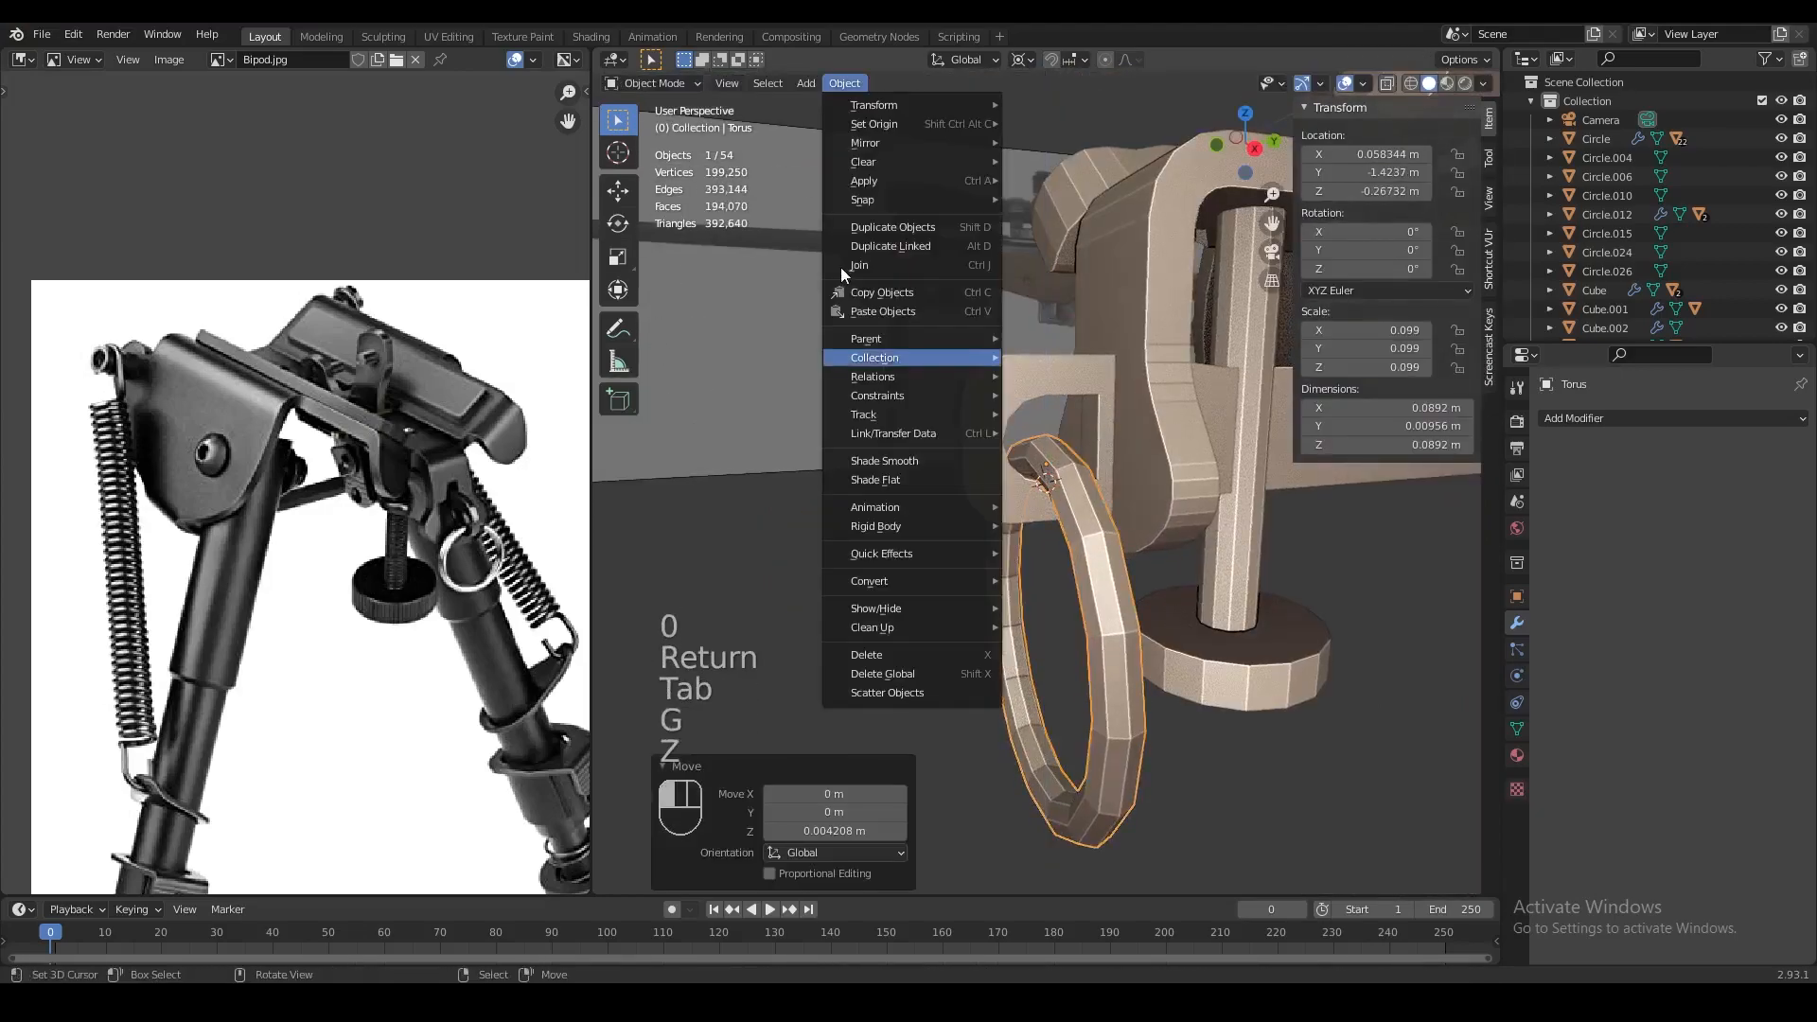
{"action": "left_click", "coordinate": [906, 464]}
Fine-tune the ring's height along Z to seat it in the lug hole
{"action": "middle_click_drag", "start_coordinate": [1072, 511], "coordinate": [1042, 587]}
{"action": "scroll", "coordinate": [1063, 549], "scroll_direction": "up", "scroll_amount": 3}
{"action": "key", "text": "g"}
{"action": "key", "text": "z"}
{"action": "left_click", "coordinate": [1018, 574]}
Shade the adjustment screw smooth and enable Auto Smooth with an angle of 45°
{"action": "key", "text": "a"}
{"action": "key", "text": "a"}
{"action": "right_click", "coordinate": [1042, 602]}
{"action": "left_click", "coordinate": [844, 83]}
{"action": "left_click", "coordinate": [905, 465]}
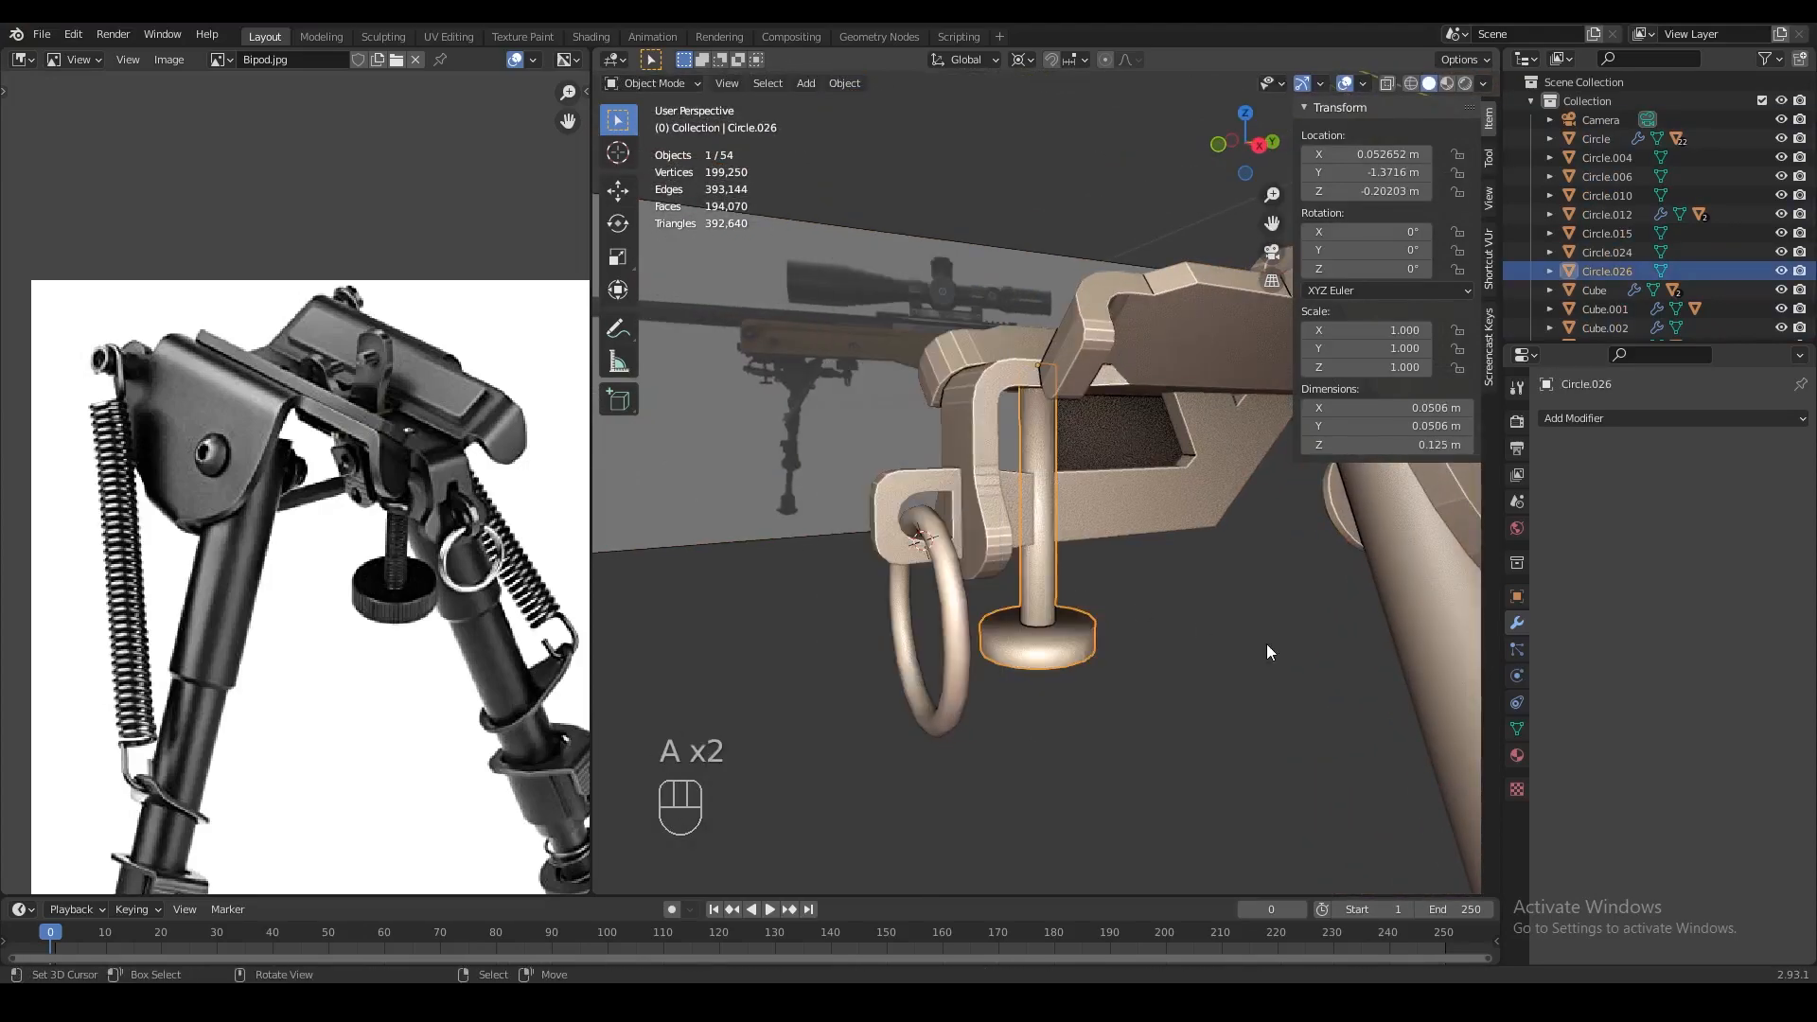
{"action": "left_click", "coordinate": [1518, 729]}
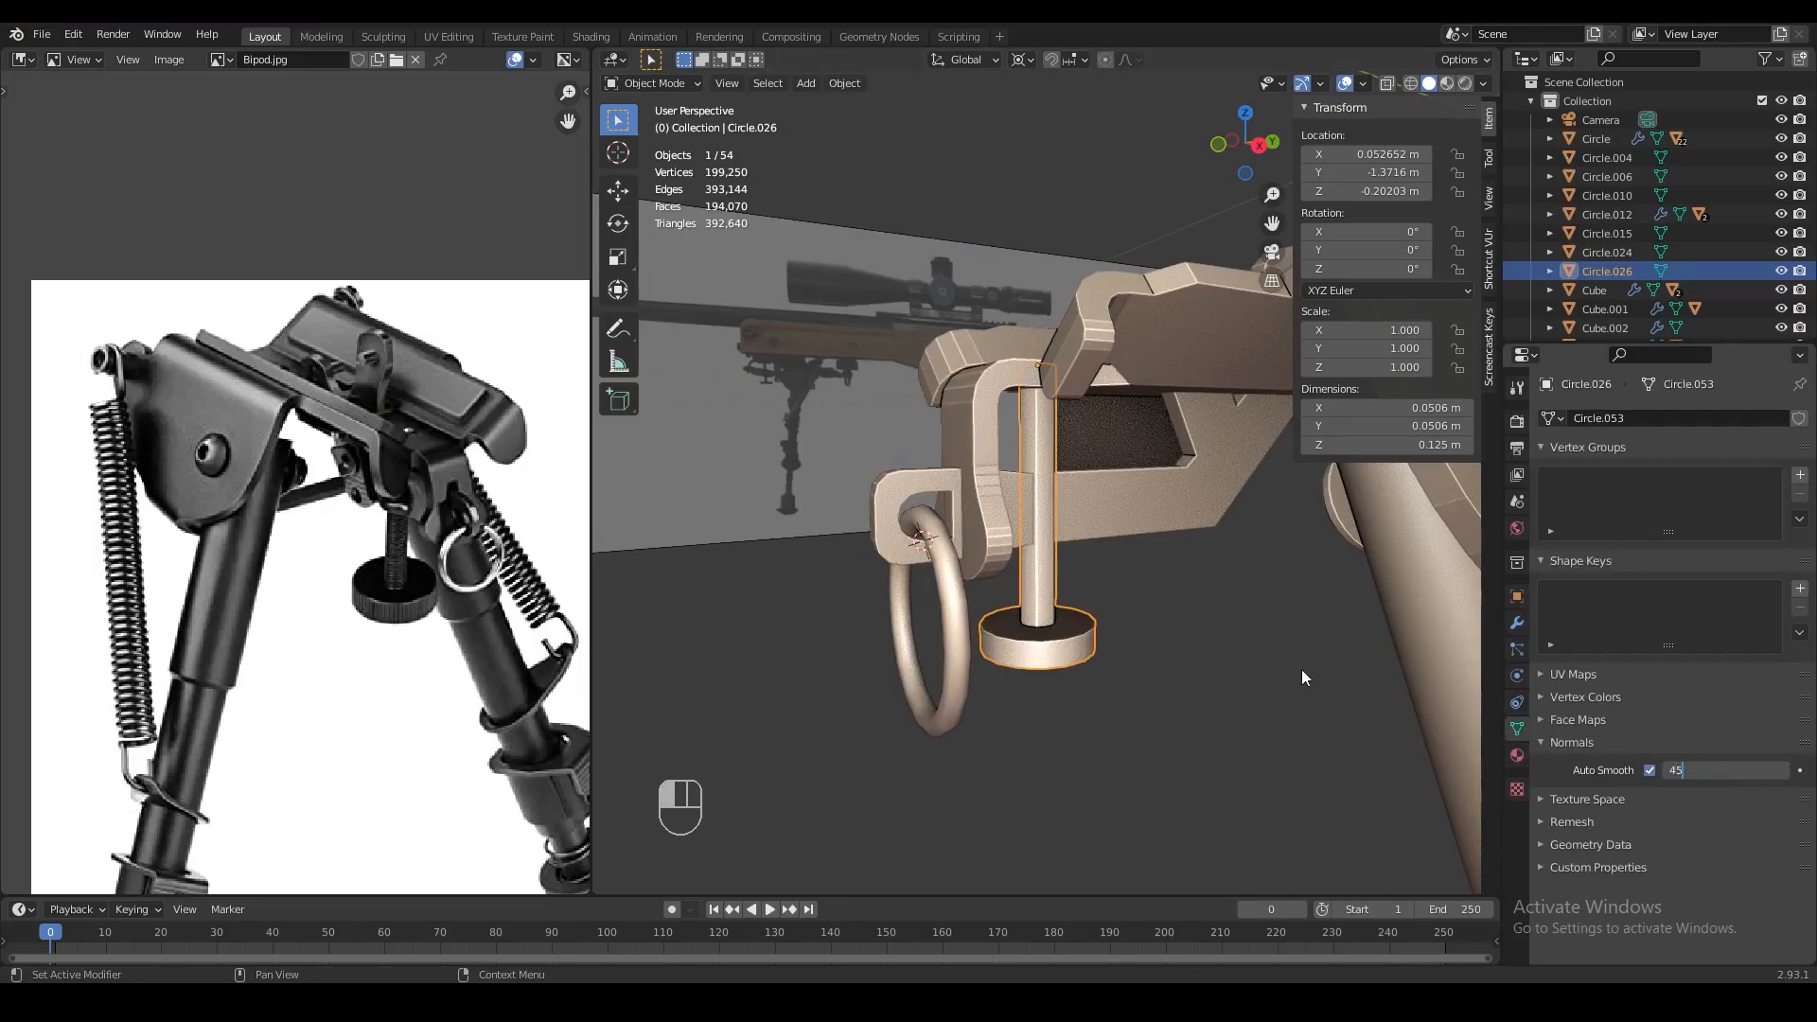
Confirm the adjustment screw's 45° Auto Smooth angle, deselect everything and save the file
{"action": "key", "text": "Return"}
{"action": "key", "text": "a"}
{"action": "key", "text": "a"}
{"action": "scroll", "coordinate": [1306, 653], "scroll_direction": "down", "scroll_amount": 4}
{"action": "mouse_move", "coordinate": [1314, 623]}
{"action": "middle_mouse_down"}
{"action": "mouse_move", "coordinate": [1265, 600]}
{"action": "mouse_move", "coordinate": [1119, 615]}
{"action": "middle_mouse_up"}
{"action": "key", "text": "ctrl+s"}
Examine the bipod bracket from below and compare it with the reference photo for missing parts
{"action": "left_click", "coordinate": [1099, 519]}
{"action": "mouse_move", "coordinate": [1099, 520]}
{"action": "middle_mouse_down"}
{"action": "mouse_move", "coordinate": [1050, 536]}
{"action": "mouse_move", "coordinate": [1083, 514]}
{"action": "middle_mouse_up"}
{"action": "key", "text": "z"}
{"action": "key", "text": "z"}
{"action": "scroll", "coordinate": [1081, 528], "scroll_direction": "down", "scroll_amount": 4}
{"action": "scroll", "coordinate": [1081, 528], "scroll_direction": "up", "scroll_amount": 3}
{"action": "scroll", "coordinate": [717, 541], "scroll_direction": "down", "scroll_amount": 2}
{"action": "middle_click_drag", "start_coordinate": [514, 500], "coordinate": [493, 480]}
{"action": "scroll", "coordinate": [1116, 579], "scroll_direction": "down", "scroll_amount": 1}
{"action": "middle_click_drag", "start_coordinate": [1117, 579], "coordinate": [882, 562]}
{"action": "scroll", "coordinate": [1077, 530], "scroll_direction": "up", "scroll_amount": 3}
{"action": "middle_click_drag", "start_coordinate": [1202, 518], "coordinate": [1070, 467]}
Snap the 3D cursor to the middle vertex on the spring-side edge of the bracket's base plate
{"action": "scroll", "coordinate": [1081, 511], "scroll_direction": "up", "scroll_amount": 2}
{"action": "left_click", "coordinate": [1098, 477]}
{"action": "key", "text": "Tab"}
{"action": "scroll", "coordinate": [1098, 477], "scroll_direction": "up", "scroll_amount": 2}
{"action": "right_click", "coordinate": [863, 413]}
{"action": "key", "text": "Tab"}
{"action": "key", "text": "Tab"}
{"action": "key", "text": "Tab"}
{"action": "right_click", "coordinate": [1092, 369]}
{"action": "key", "text": "Tab"}
{"action": "right_click", "coordinate": [1116, 295]}
{"action": "key", "text": "z"}
{"action": "key", "text": "shift+s"}
{"action": "key", "text": "z"}
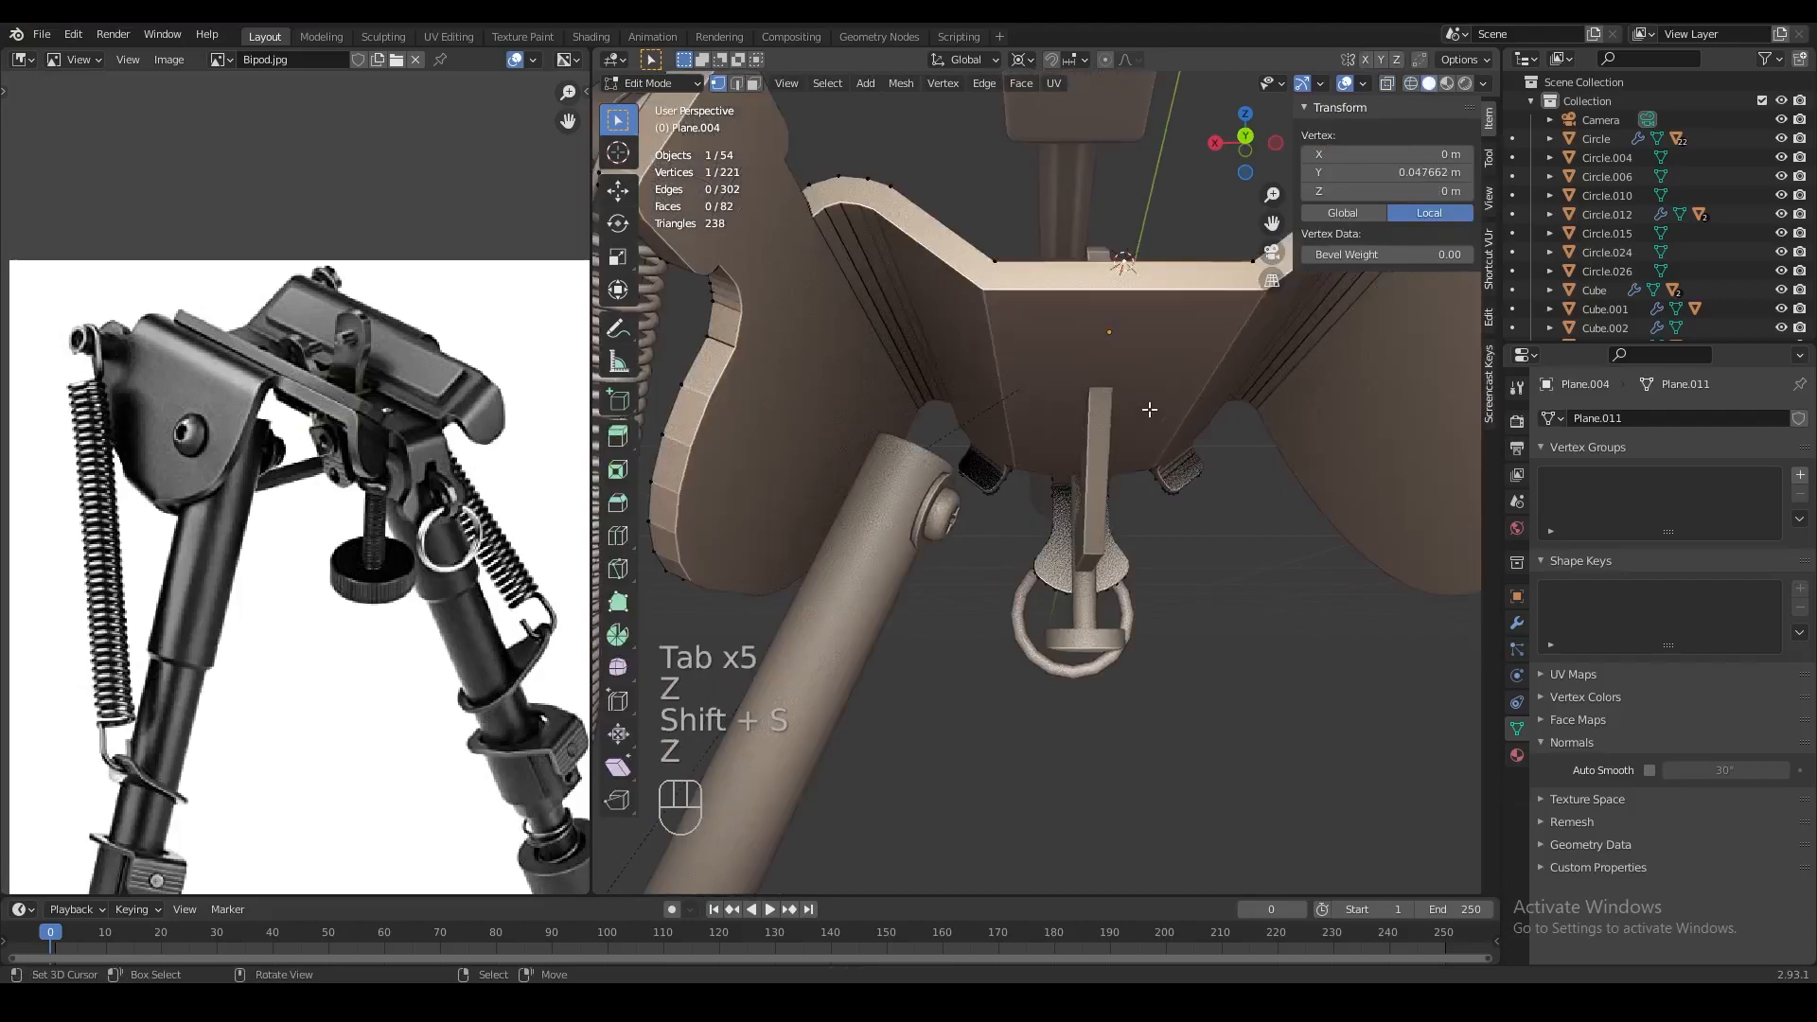
Add a cube at the 3D cursor and scale its mesh by 0.1 twice
{"action": "key", "text": "Tab"}
{"action": "key", "text": "shift+a"}
{"action": "left_click", "coordinate": [1198, 411]}
{"action": "key", "text": "Tab"}
{"action": "type", "text": "s"}
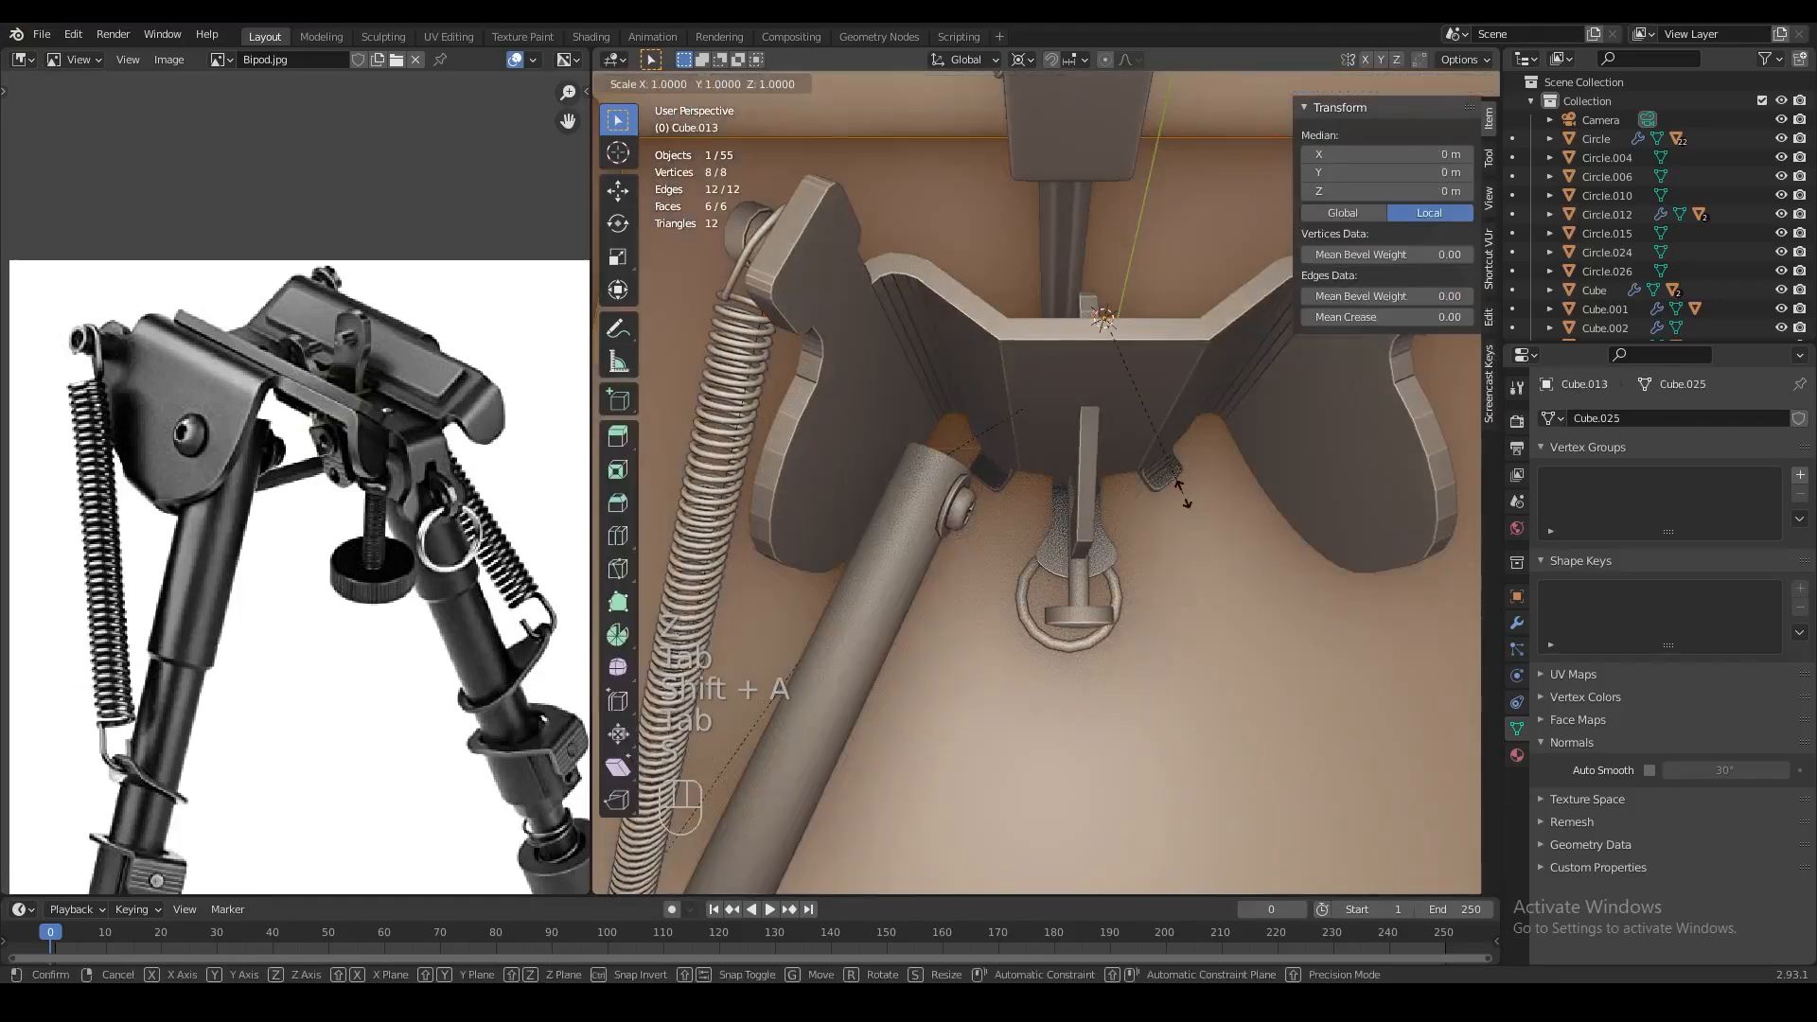
{"action": "type", "text": ".1"}
{"action": "key", "text": "Return"}
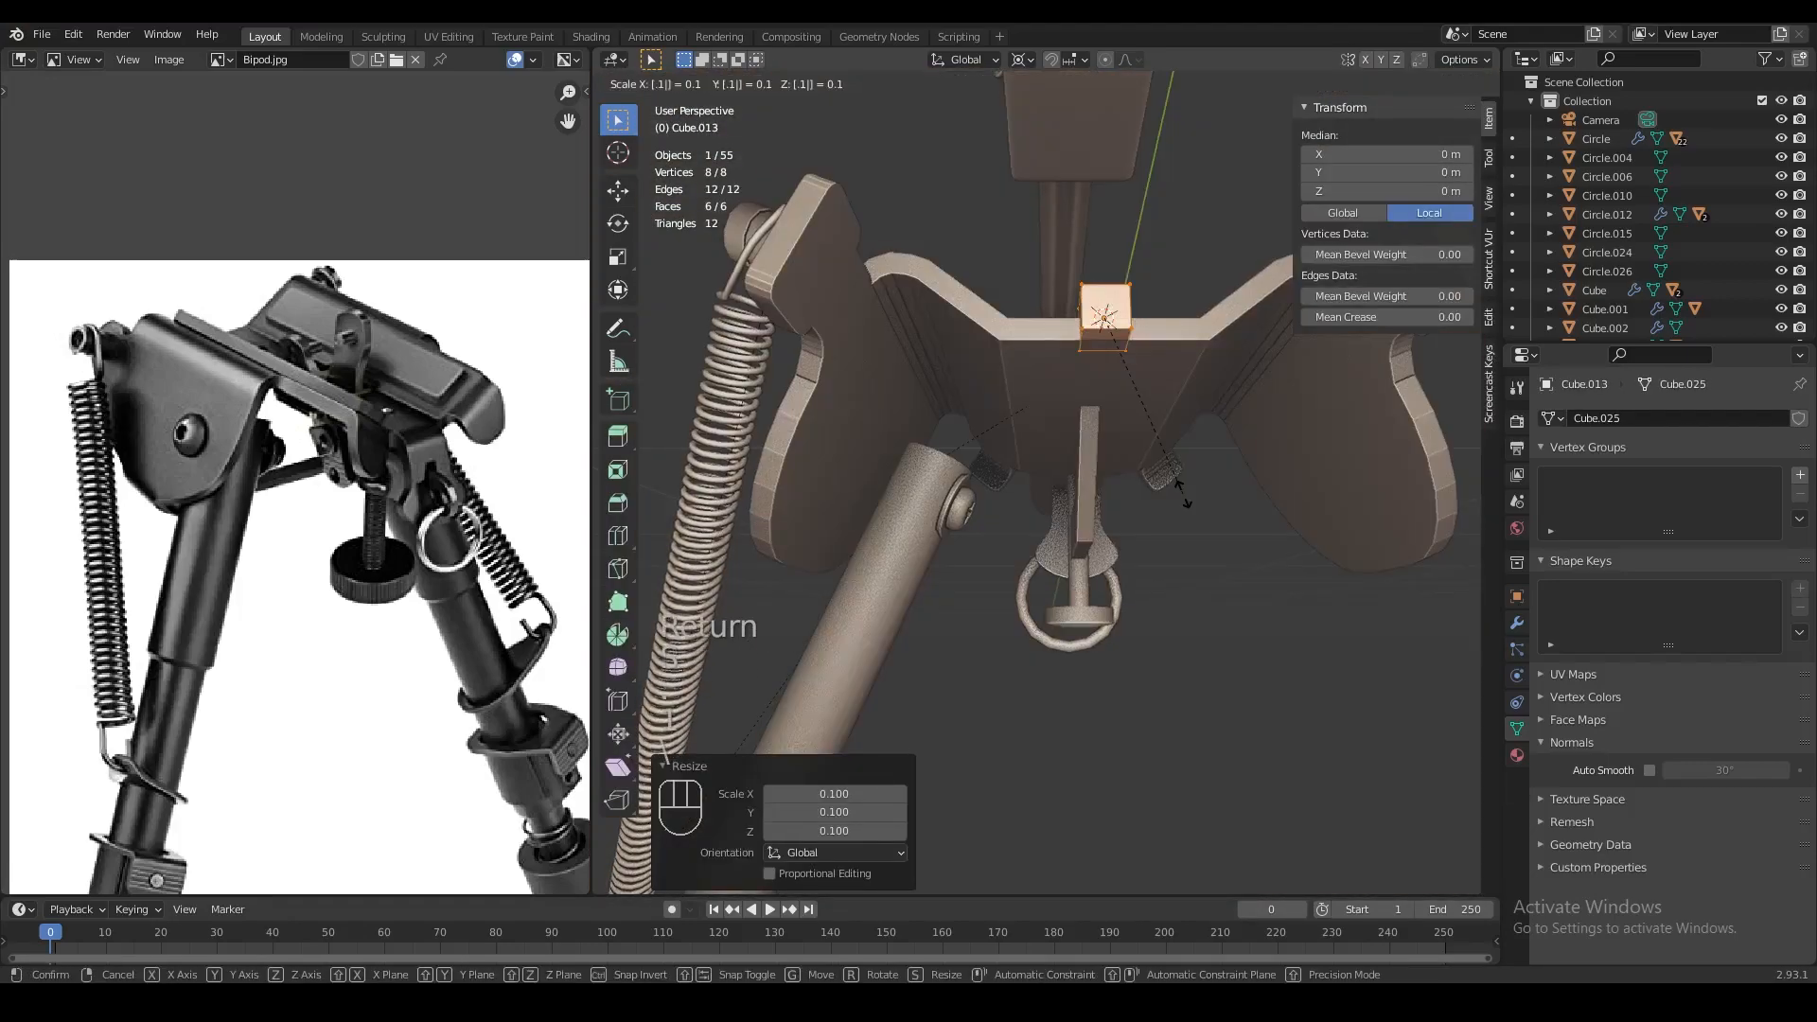
{"action": "right_click", "coordinate": [1157, 348]}
{"action": "type", "text": "s.1"}
{"action": "key", "text": "Return"}
Lower the cube about 0.025 m along Z, shift it along Y beneath the base plate and snap the 3D cursor to it
{"action": "key", "text": "g"}
{"action": "key", "text": "z"}
{"action": "right_click", "coordinate": [1164, 318]}
{"action": "key", "text": "Tab"}
{"action": "key", "text": "g"}
{"action": "key", "text": "z"}
{"action": "left_click", "coordinate": [1161, 394]}
{"action": "middle_click_drag", "start_coordinate": [1160, 393], "coordinate": [1219, 425]}
{"action": "key", "text": "g"}
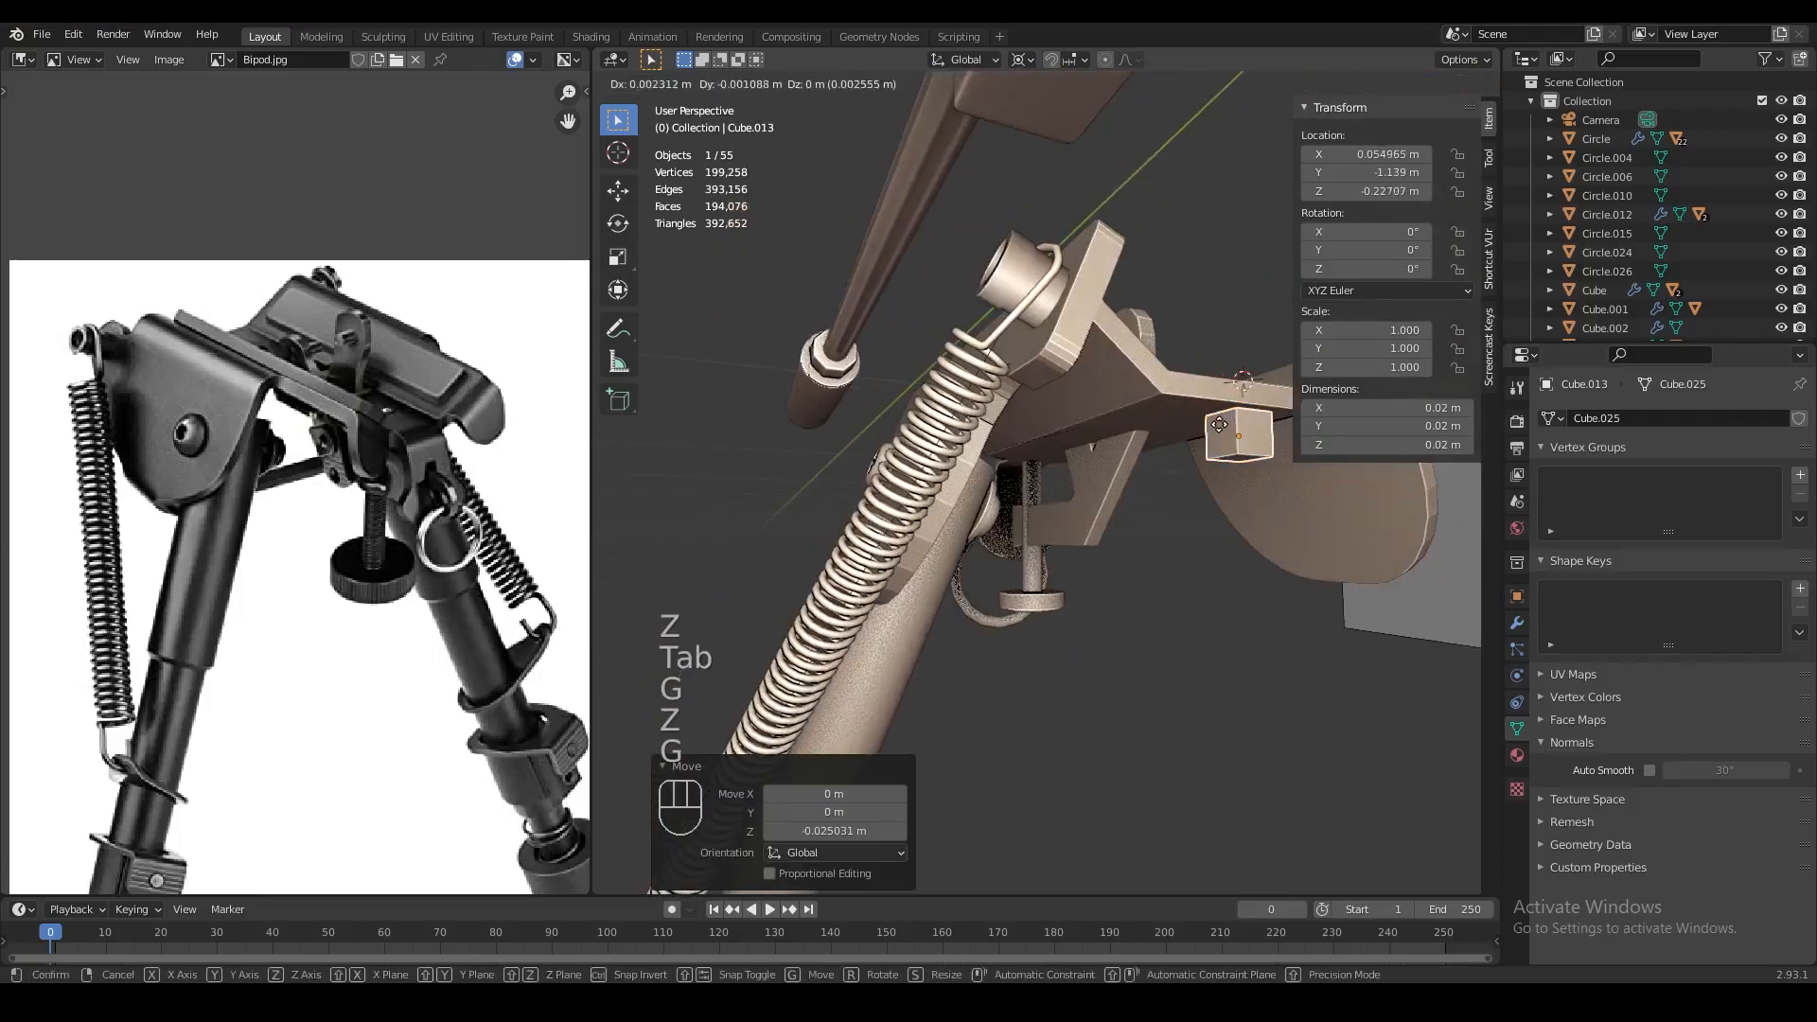
{"action": "left_click", "coordinate": [1170, 429]}
{"action": "key", "text": "shift+s"}
{"action": "left_click", "coordinate": [1213, 527]}
Stretch the cube's mesh along X into a crossbar about 0.24 m long between the bracket's side plates
{"action": "key", "text": "Tab"}
{"action": "middle_click_drag", "start_coordinate": [1212, 527], "coordinate": [1162, 490]}
{"action": "key", "text": "s"}
{"action": "key", "text": "x"}
{"action": "left_click", "coordinate": [1258, 576]}
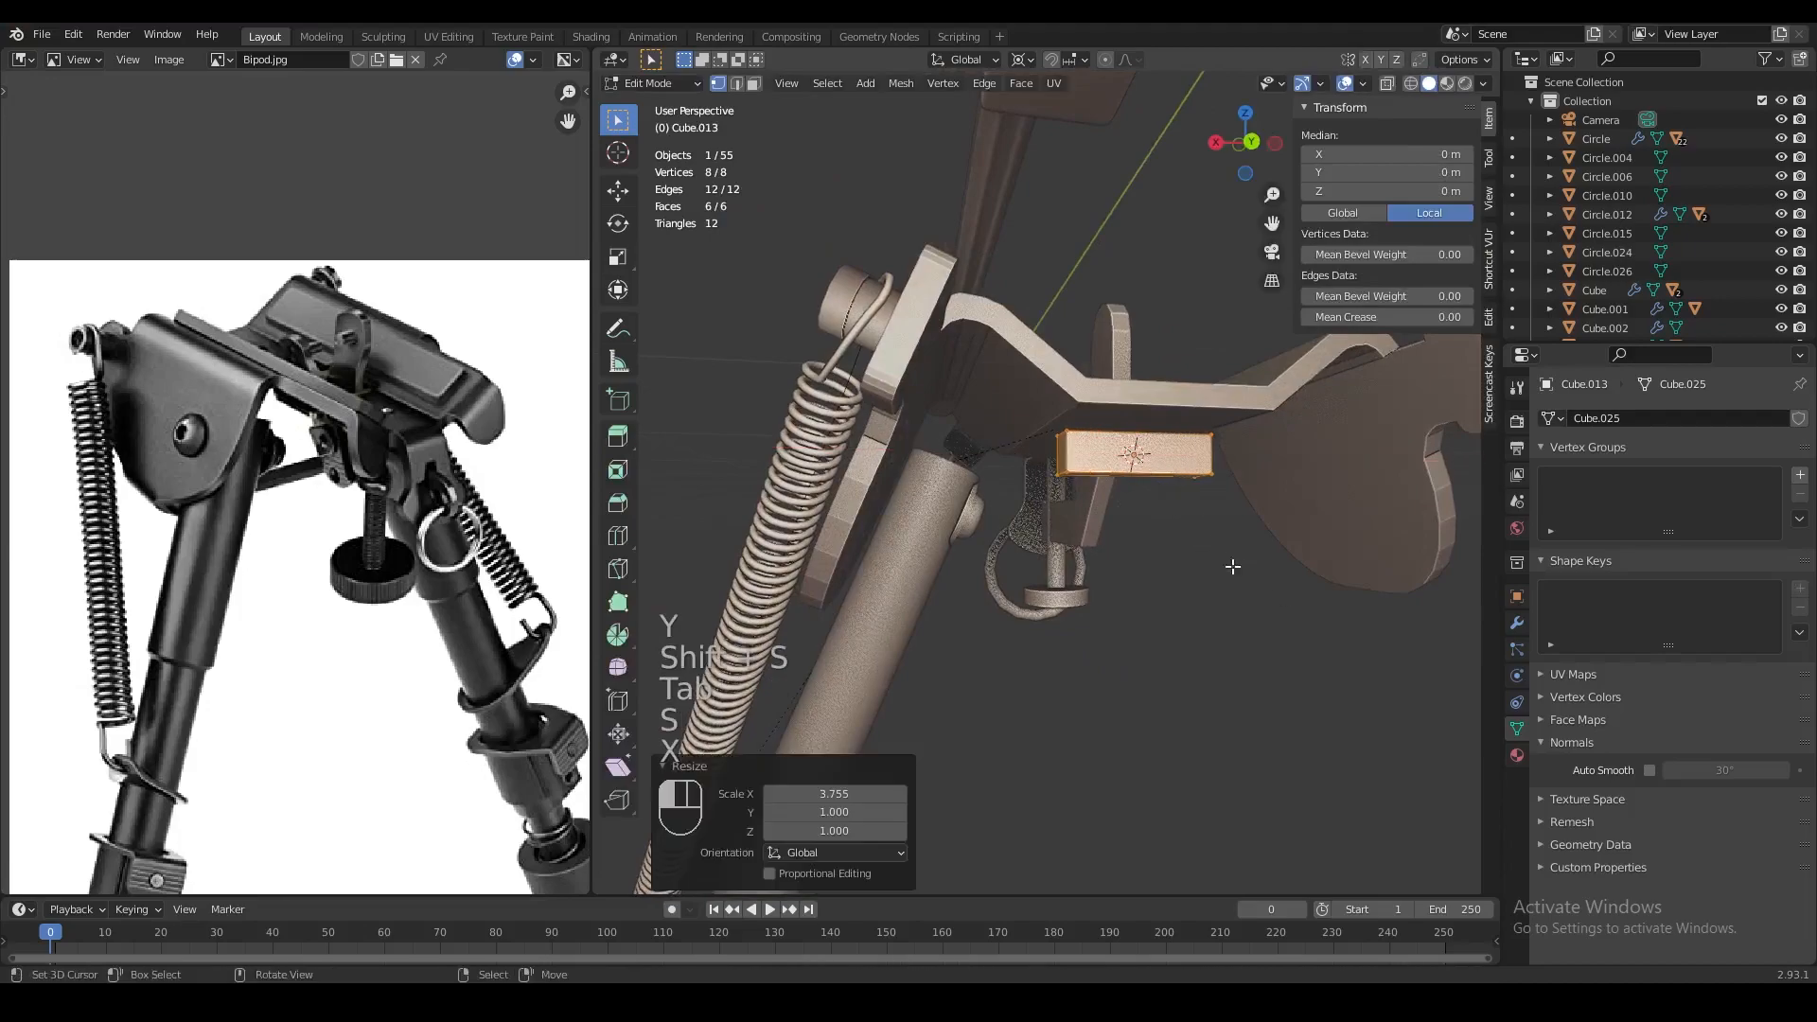
{"action": "key", "text": "s"}
{"action": "key", "text": "x"}
{"action": "left_click", "coordinate": [1216, 582]}
{"action": "mouse_move", "coordinate": [1219, 594]}
{"action": "middle_mouse_down"}
{"action": "mouse_move", "coordinate": [1306, 616]}
{"action": "mouse_move", "coordinate": [1189, 592]}
{"action": "middle_mouse_up"}
{"action": "key", "text": "s"}
{"action": "key", "text": "x"}
{"action": "left_click", "coordinate": [1295, 608]}
Select a lower end edge of the crossbar in wireframe view and scale it along Y
{"action": "key", "text": "shift+s"}
{"action": "scroll", "coordinate": [1027, 491], "scroll_direction": "up", "scroll_amount": 1}
{"action": "key", "text": "z"}
{"action": "key", "text": "2"}
{"action": "left_click", "coordinate": [810, 465]}
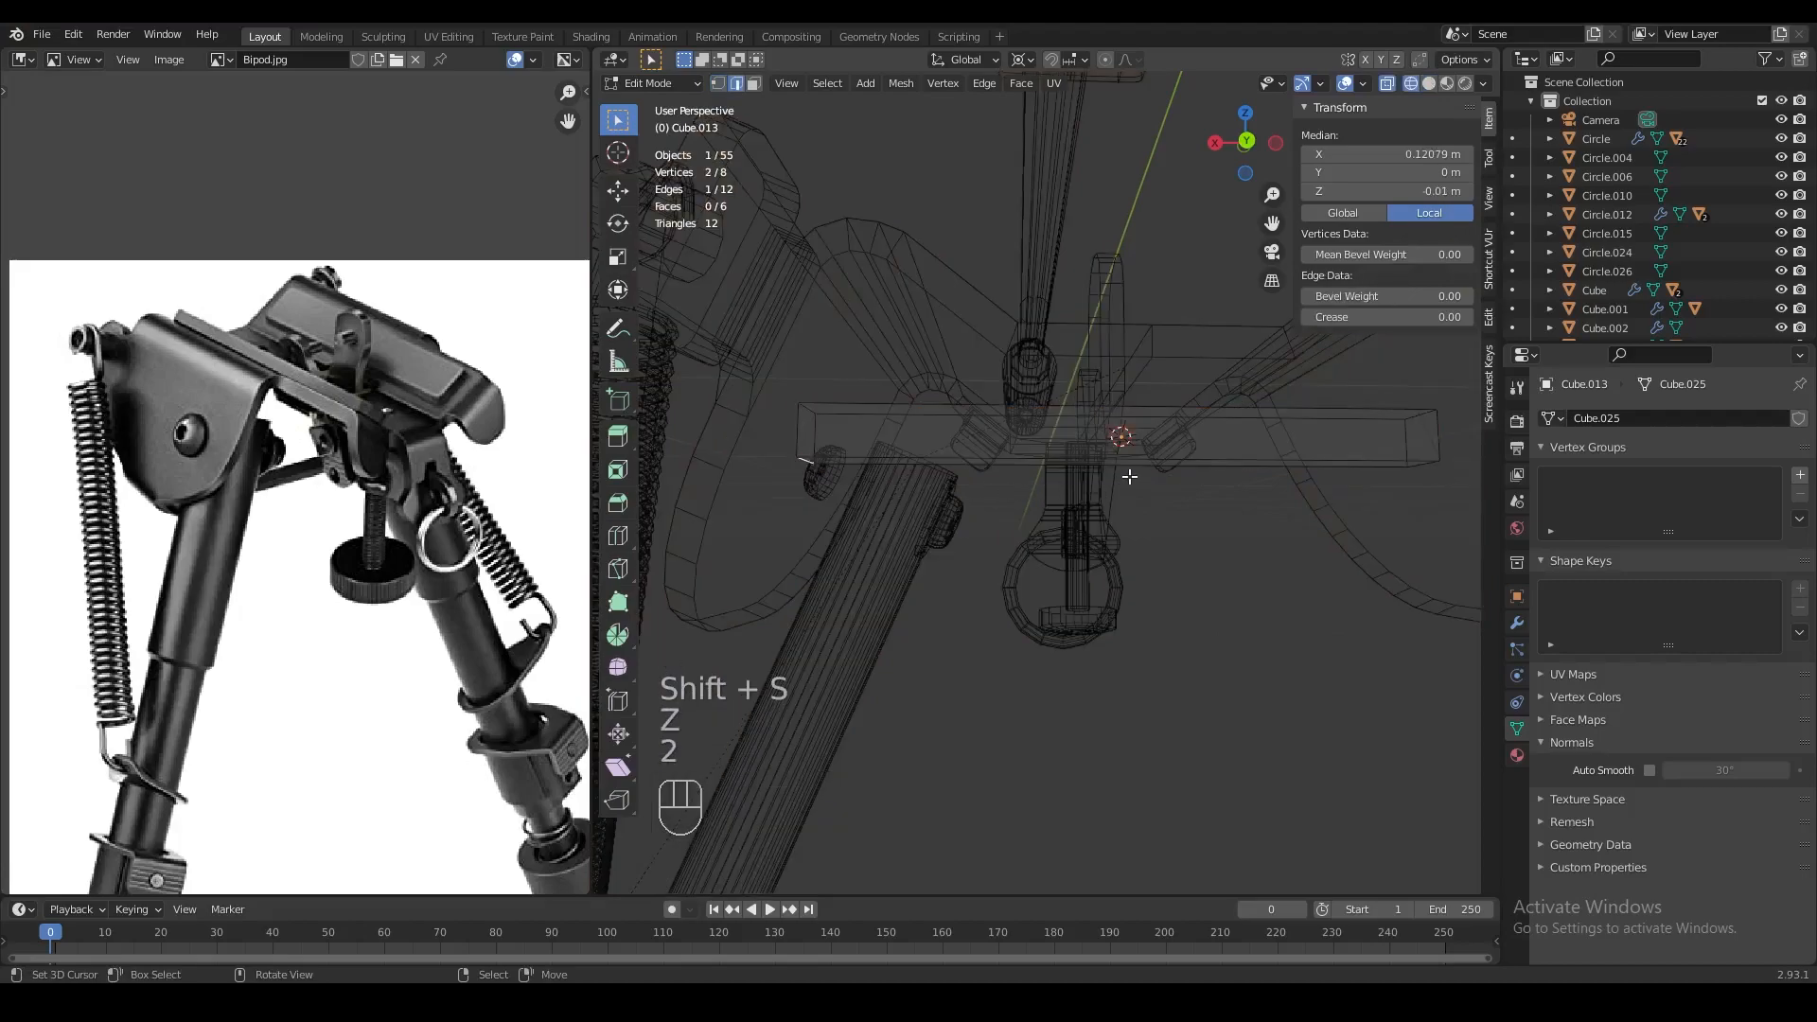
{"action": "key", "text": "s"}
{"action": "key", "text": "y"}
{"action": "left_click", "coordinate": [1200, 534]}
{"action": "key", "text": "z"}
Scale the whole crossbar mesh along Y to a thickness of about 0.011 m
{"action": "key", "text": "a"}
{"action": "key", "text": "shift+s"}
{"action": "key", "text": "s"}
{"action": "key", "text": "x"}
{"action": "right_click", "coordinate": [1201, 600]}
{"action": "middle_click_drag", "start_coordinate": [1201, 600], "coordinate": [1139, 571]}
{"action": "key", "text": "s"}
{"action": "key", "text": "y"}
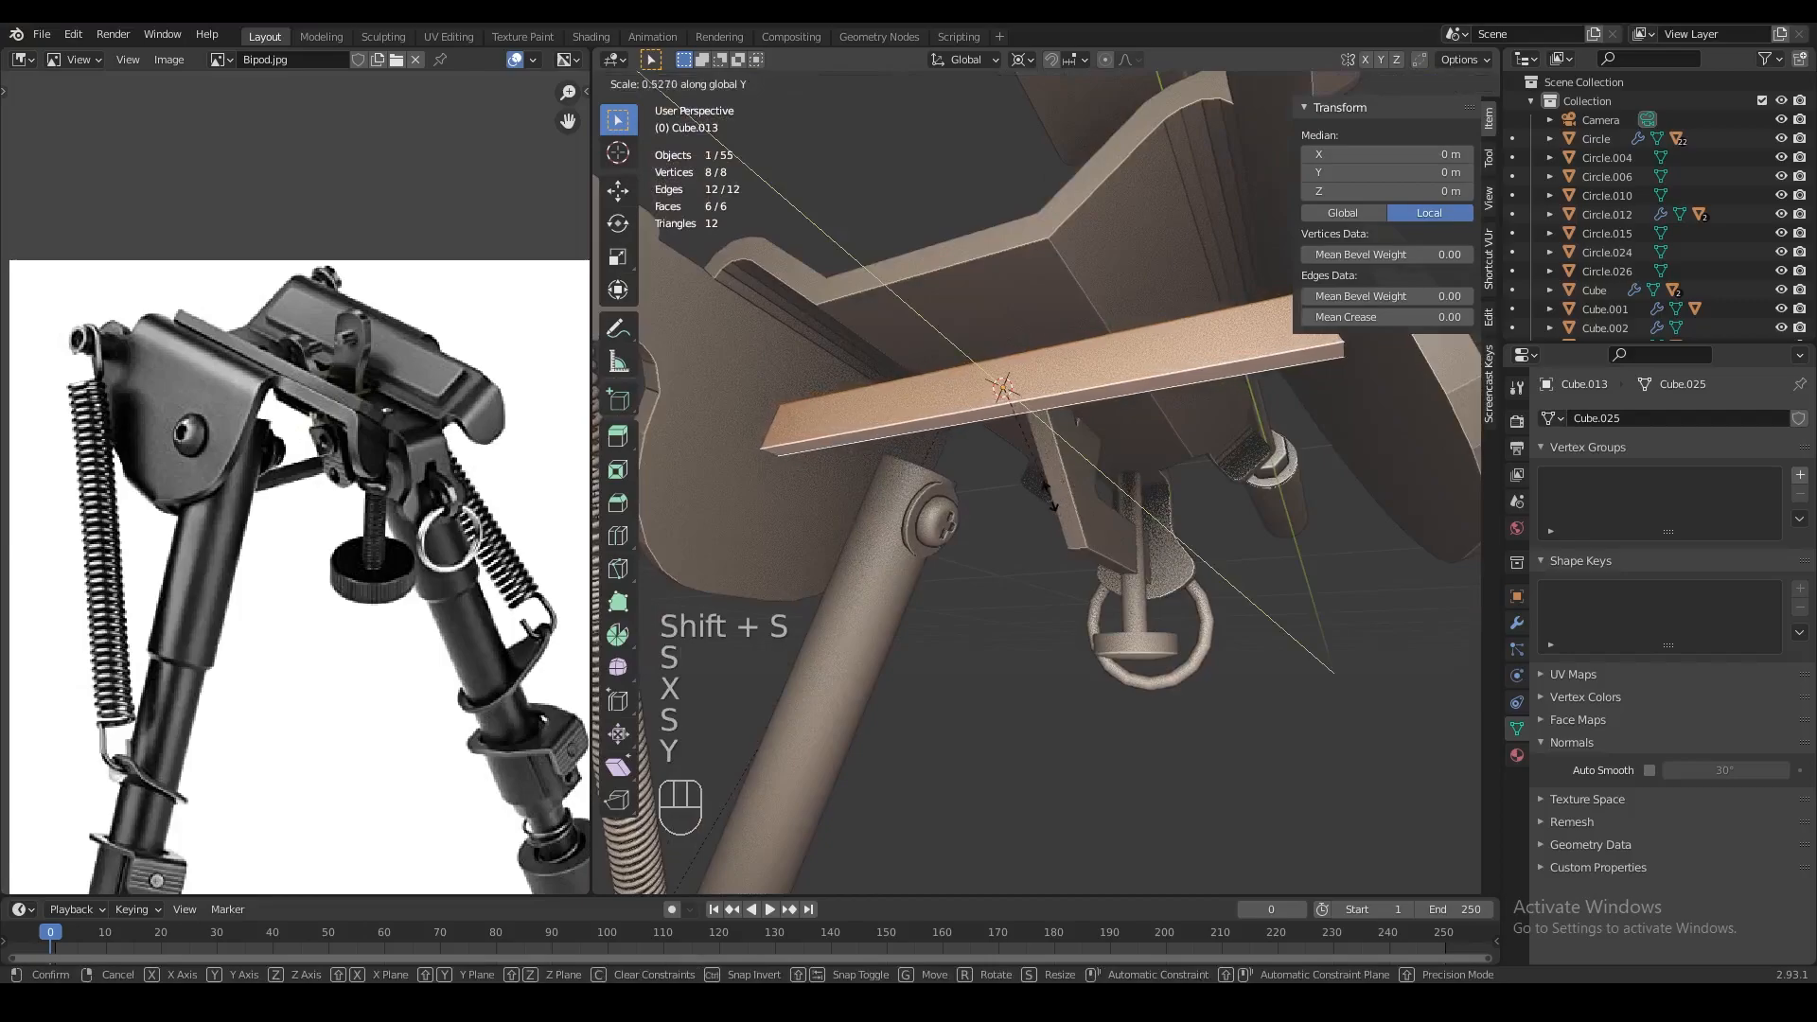
{"action": "left_click", "coordinate": [1050, 501]}
{"action": "key", "text": "Tab"}
{"action": "middle_click_drag", "start_coordinate": [1050, 500], "coordinate": [1238, 519]}
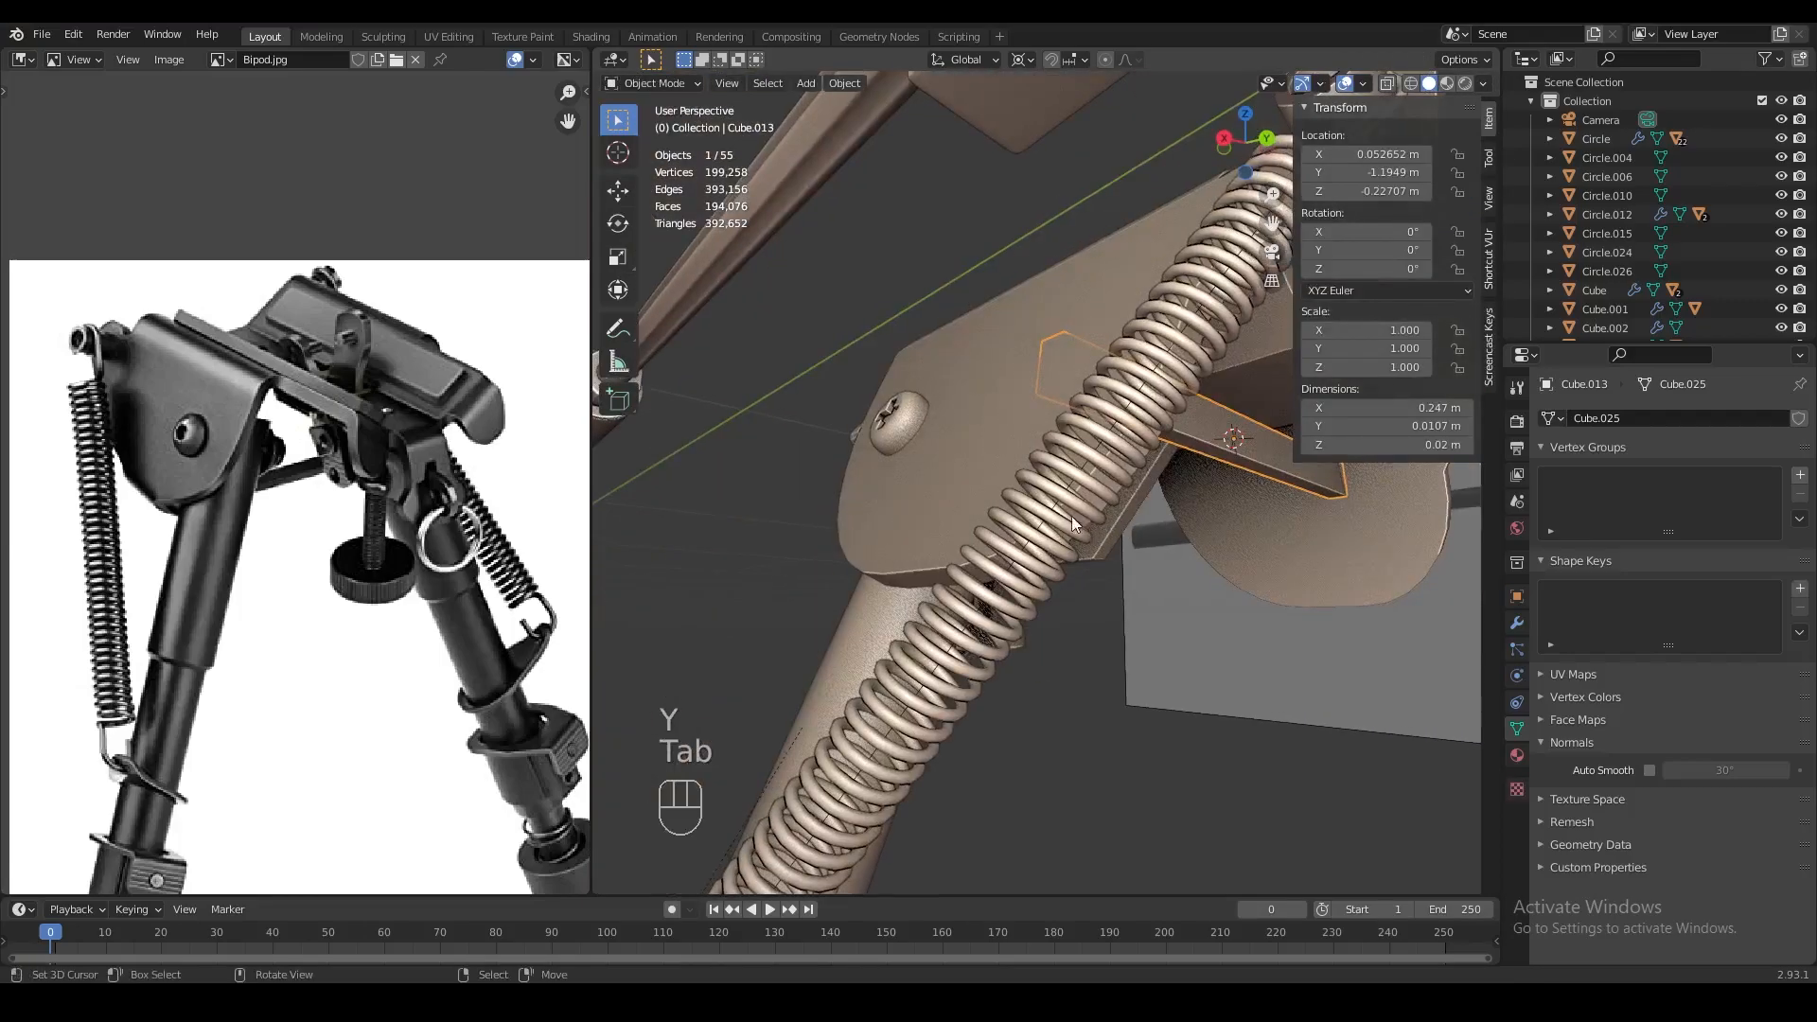
Check the crossbar's fit under the bracket from several angles, save the file and deselect everything
{"action": "scroll", "coordinate": [1236, 519], "scroll_direction": "down", "scroll_amount": 3}
{"action": "middle_click_drag", "start_coordinate": [818, 477], "coordinate": [1047, 493]}
{"action": "left_click", "coordinate": [1047, 492]}
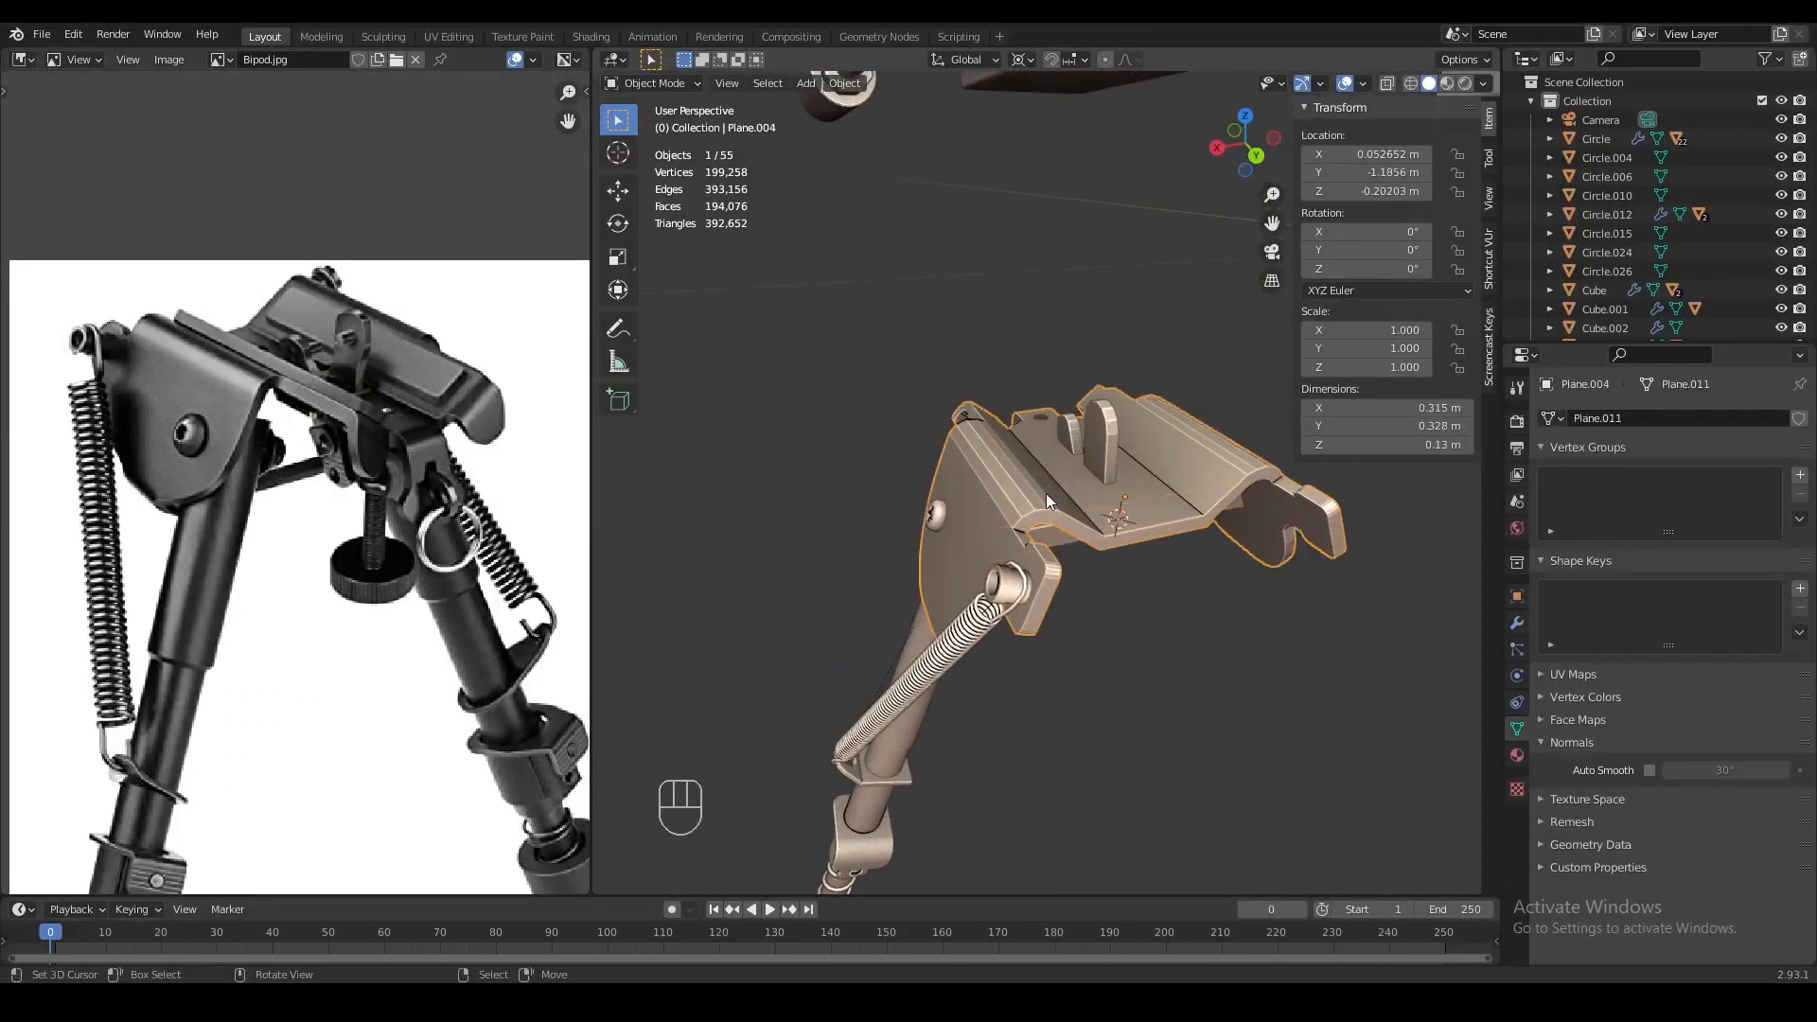
{"action": "key", "text": "Tab"}
{"action": "key", "text": "Tab"}
{"action": "middle_click_drag", "start_coordinate": [1115, 439], "coordinate": [1174, 449]}
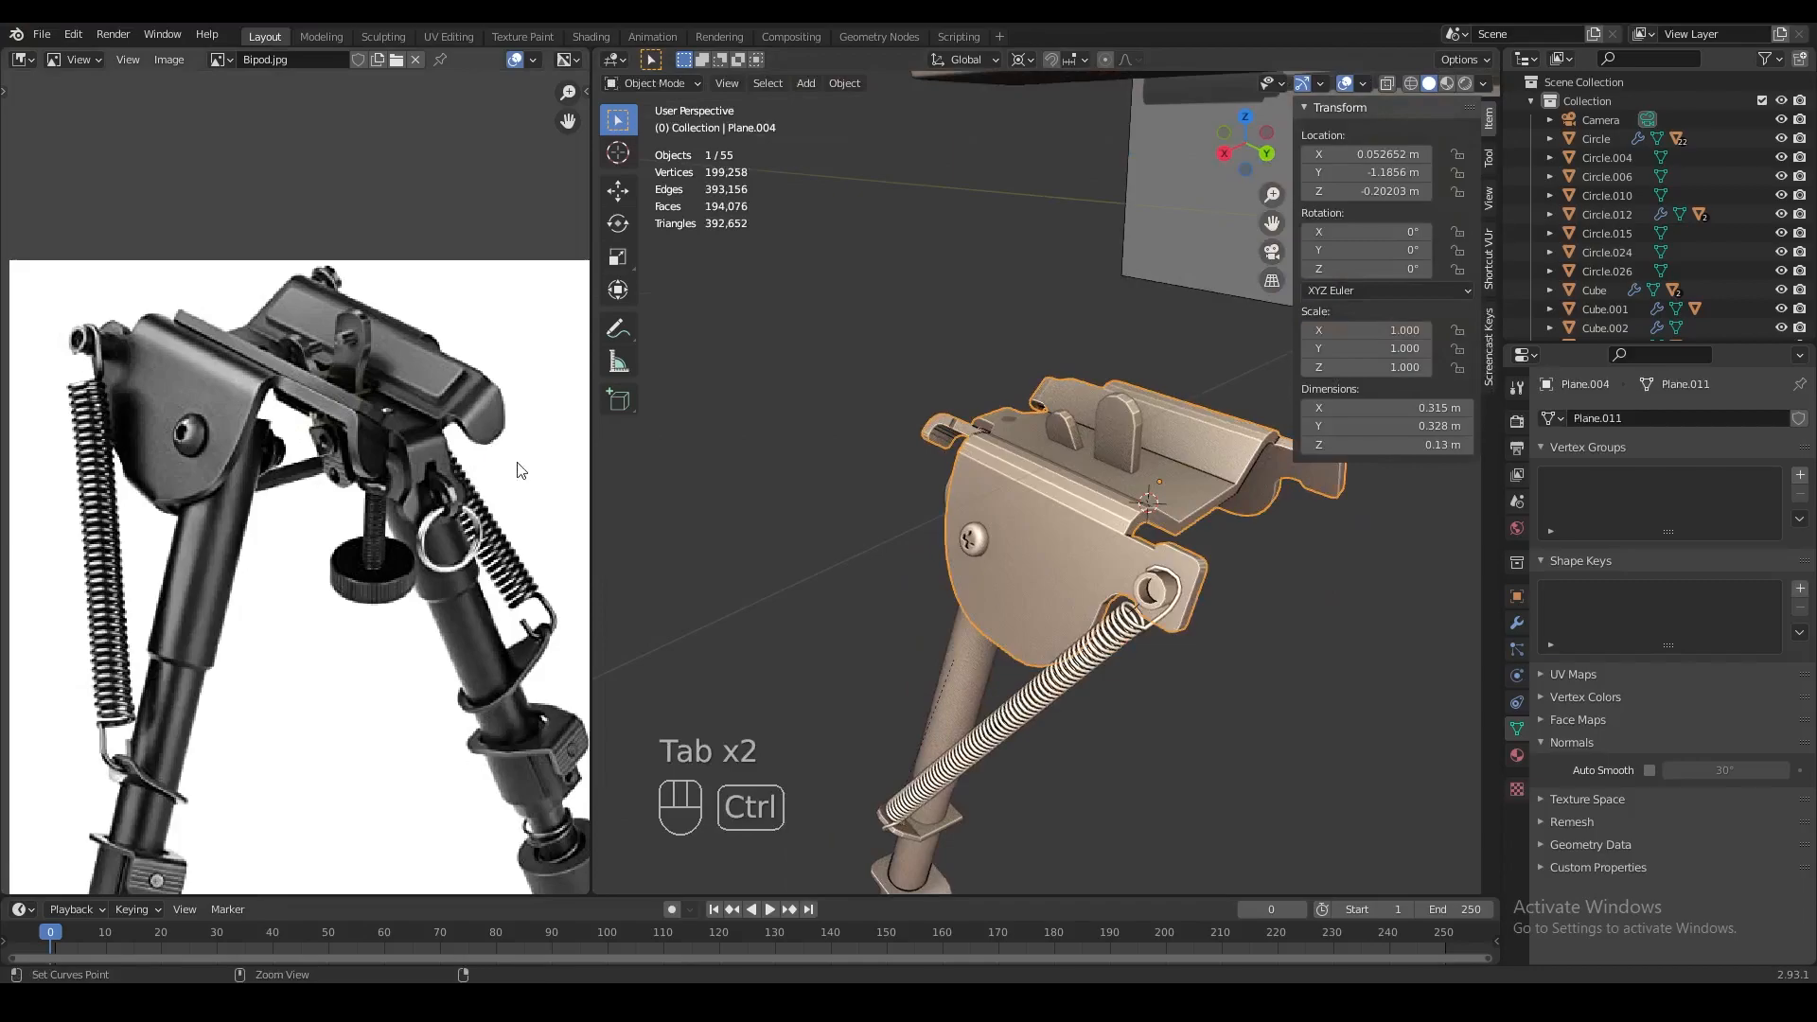
{"action": "key", "text": "ctrl+s"}
{"action": "scroll", "coordinate": [446, 474], "scroll_direction": "down", "scroll_amount": 3}
{"action": "mouse_move", "coordinate": [1088, 568]}
{"action": "middle_mouse_down"}
{"action": "mouse_move", "coordinate": [1115, 594]}
{"action": "mouse_move", "coordinate": [1089, 568]}
{"action": "middle_mouse_up"}
{"action": "key", "text": "a"}
{"action": "key", "text": "a"}
{"action": "scroll", "coordinate": [355, 481], "scroll_direction": "up", "scroll_amount": 3}
{"action": "middle_click_drag", "start_coordinate": [859, 565], "coordinate": [910, 549], "text": "shift"}
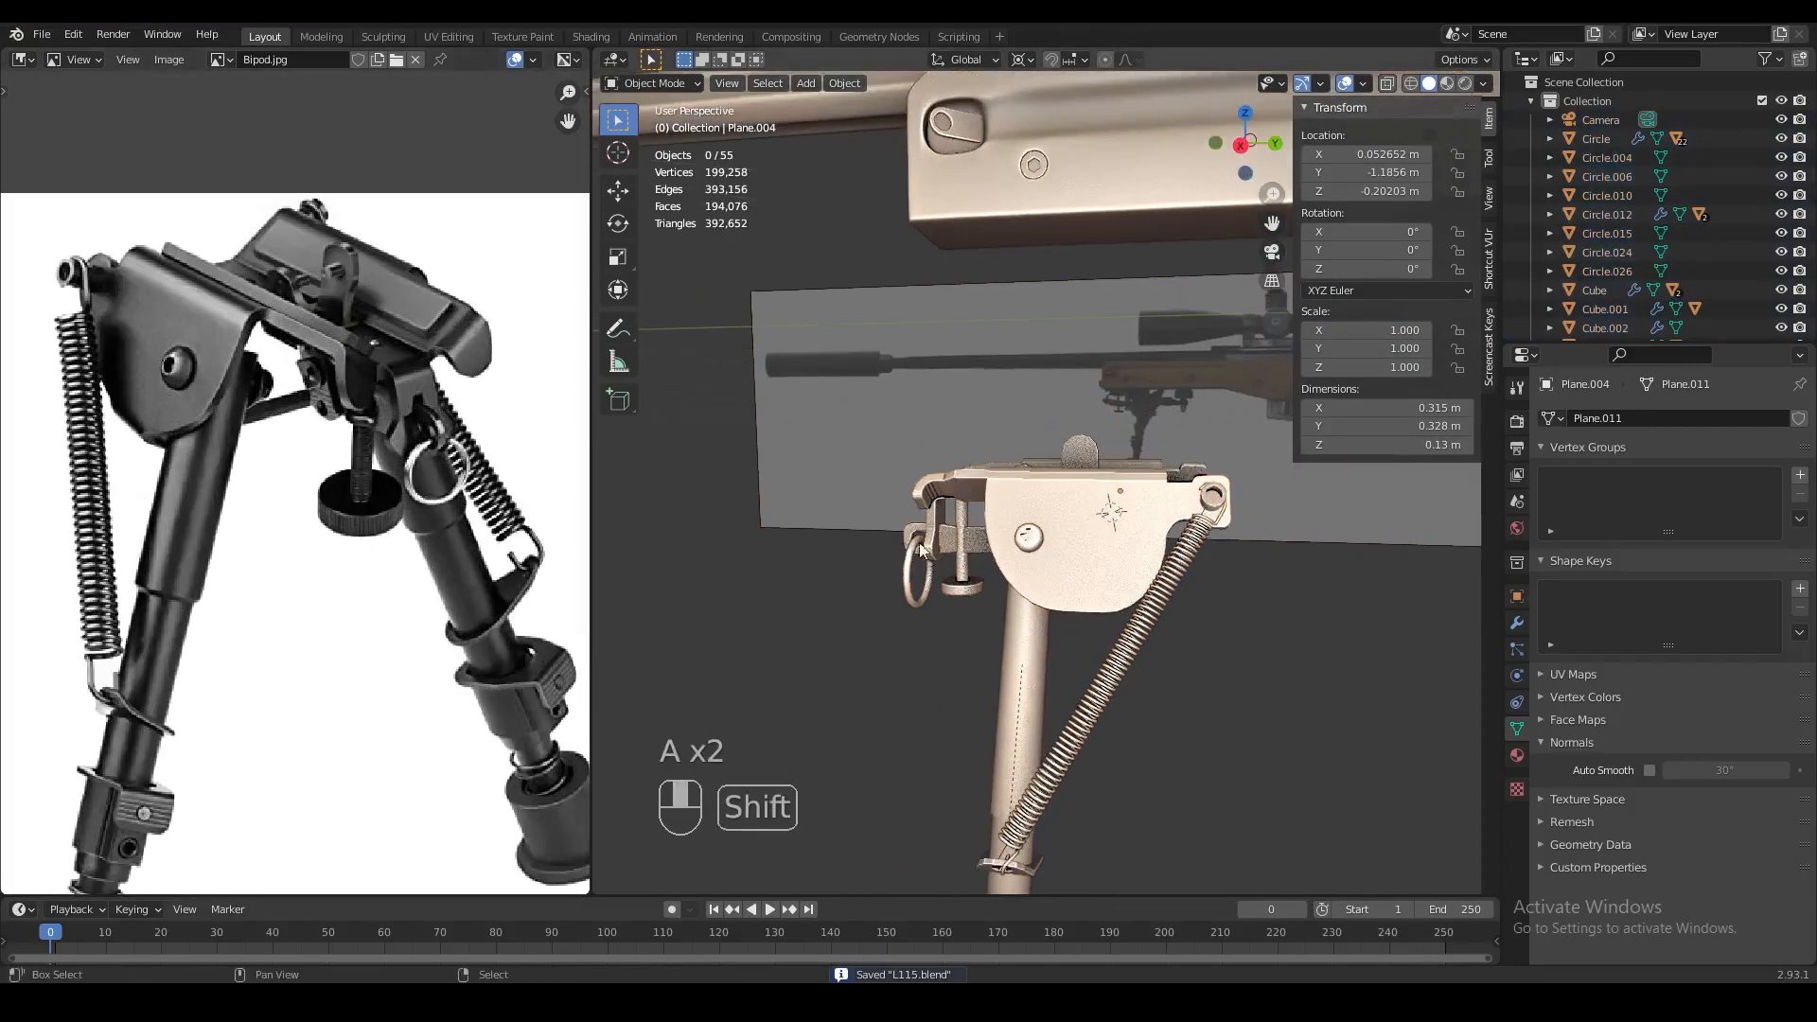
Apply the bracket's Solidify modifier and shade the bracket smooth
{"action": "right_click", "coordinate": [1150, 554]}
{"action": "middle_click_drag", "start_coordinate": [1151, 554], "coordinate": [1192, 573]}
{"action": "left_click", "coordinate": [1517, 622]}
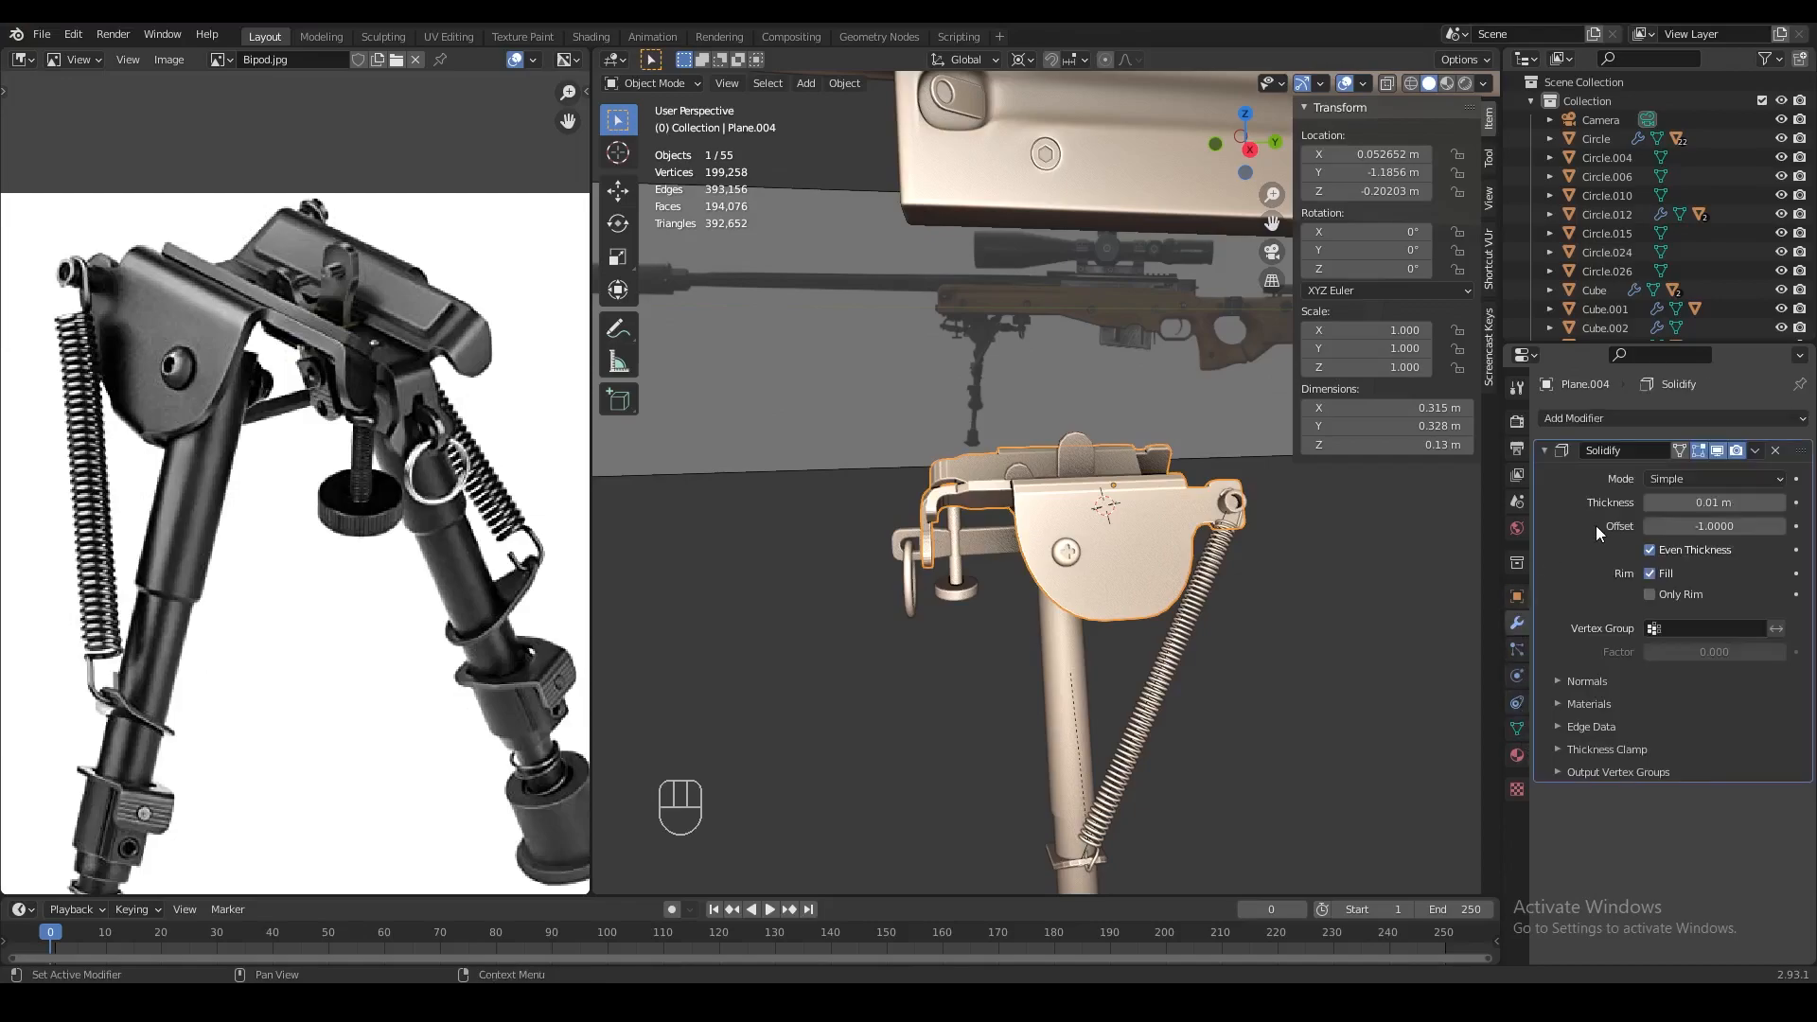
{"action": "key", "text": "ctrl+a"}
{"action": "middle_click_drag", "start_coordinate": [1024, 615], "coordinate": [1117, 626]}
{"action": "scroll", "coordinate": [1117, 627], "scroll_direction": "up", "scroll_amount": 5}
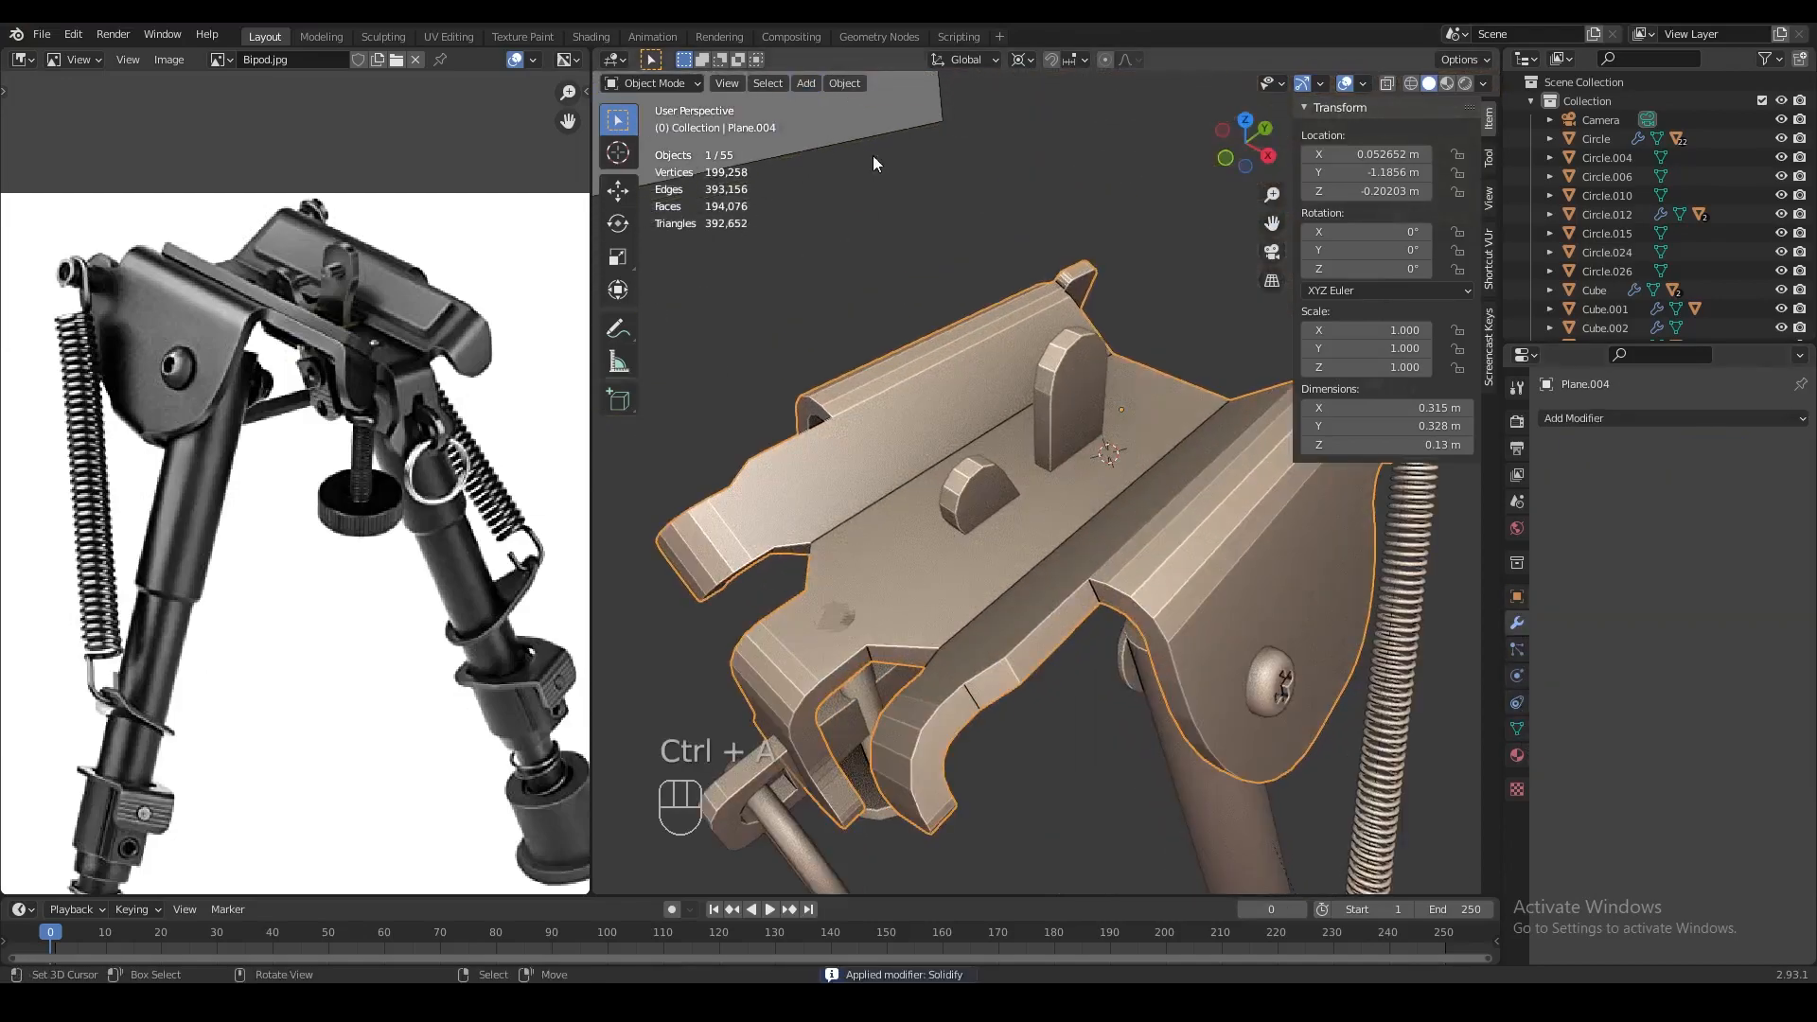
{"action": "left_click", "coordinate": [844, 83]}
{"action": "left_click", "coordinate": [884, 460]}
{"action": "scroll", "coordinate": [1031, 517], "scroll_direction": "down", "scroll_amount": 5}
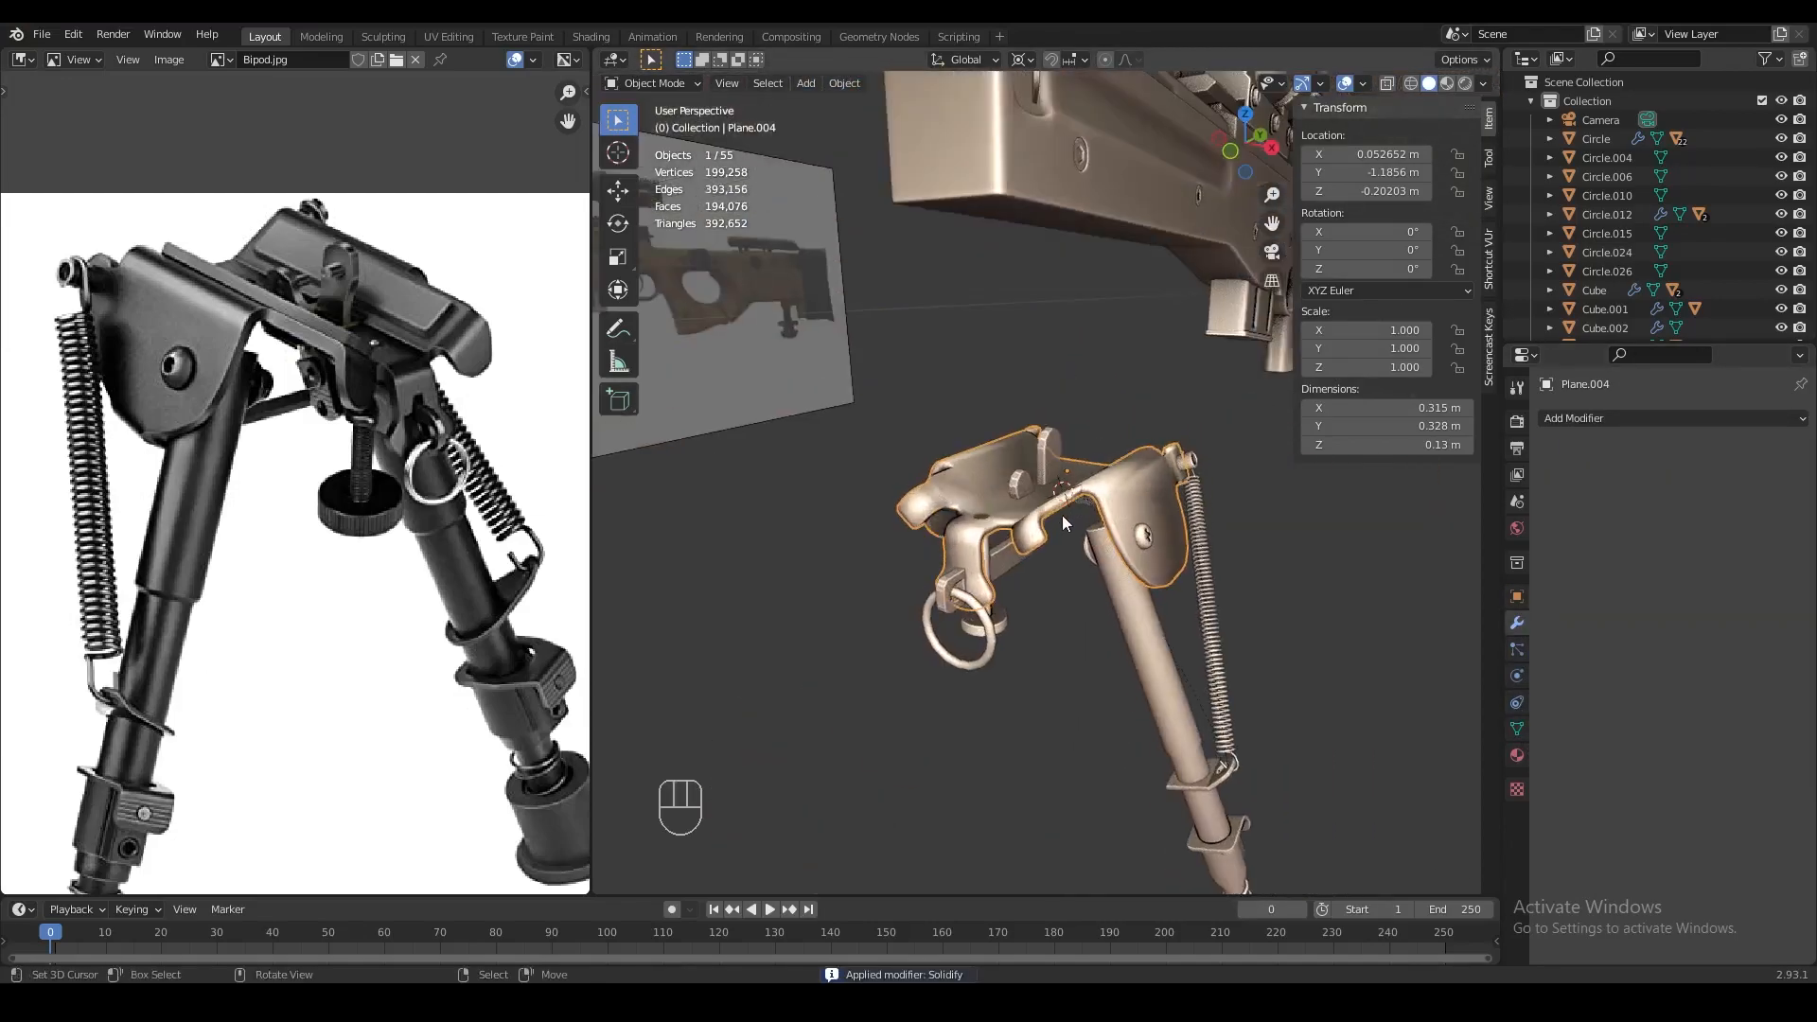
Box-select the bracket and its attached parts in wireframe view and refine the selection around the leg and spring
{"action": "key", "text": "z"}
{"action": "key", "text": "a"}
{"action": "key", "text": "a"}
{"action": "key", "text": "b"}
{"action": "left_click_drag", "start_coordinate": [874, 407], "coordinate": [1237, 757]}
{"action": "middle_click_drag", "start_coordinate": [1184, 691], "coordinate": [1170, 687]}
{"action": "scroll", "coordinate": [1122, 628], "scroll_direction": "up", "scroll_amount": 2}
{"action": "left_click", "coordinate": [1190, 623], "text": "shift"}
{"action": "left_click", "coordinate": [1190, 623], "text": "shift"}
{"action": "left_click", "coordinate": [1274, 611], "text": "shift"}
{"action": "left_click", "coordinate": [1274, 612], "text": "shift"}
{"action": "middle_click_drag", "start_coordinate": [1232, 454], "coordinate": [1208, 451]}
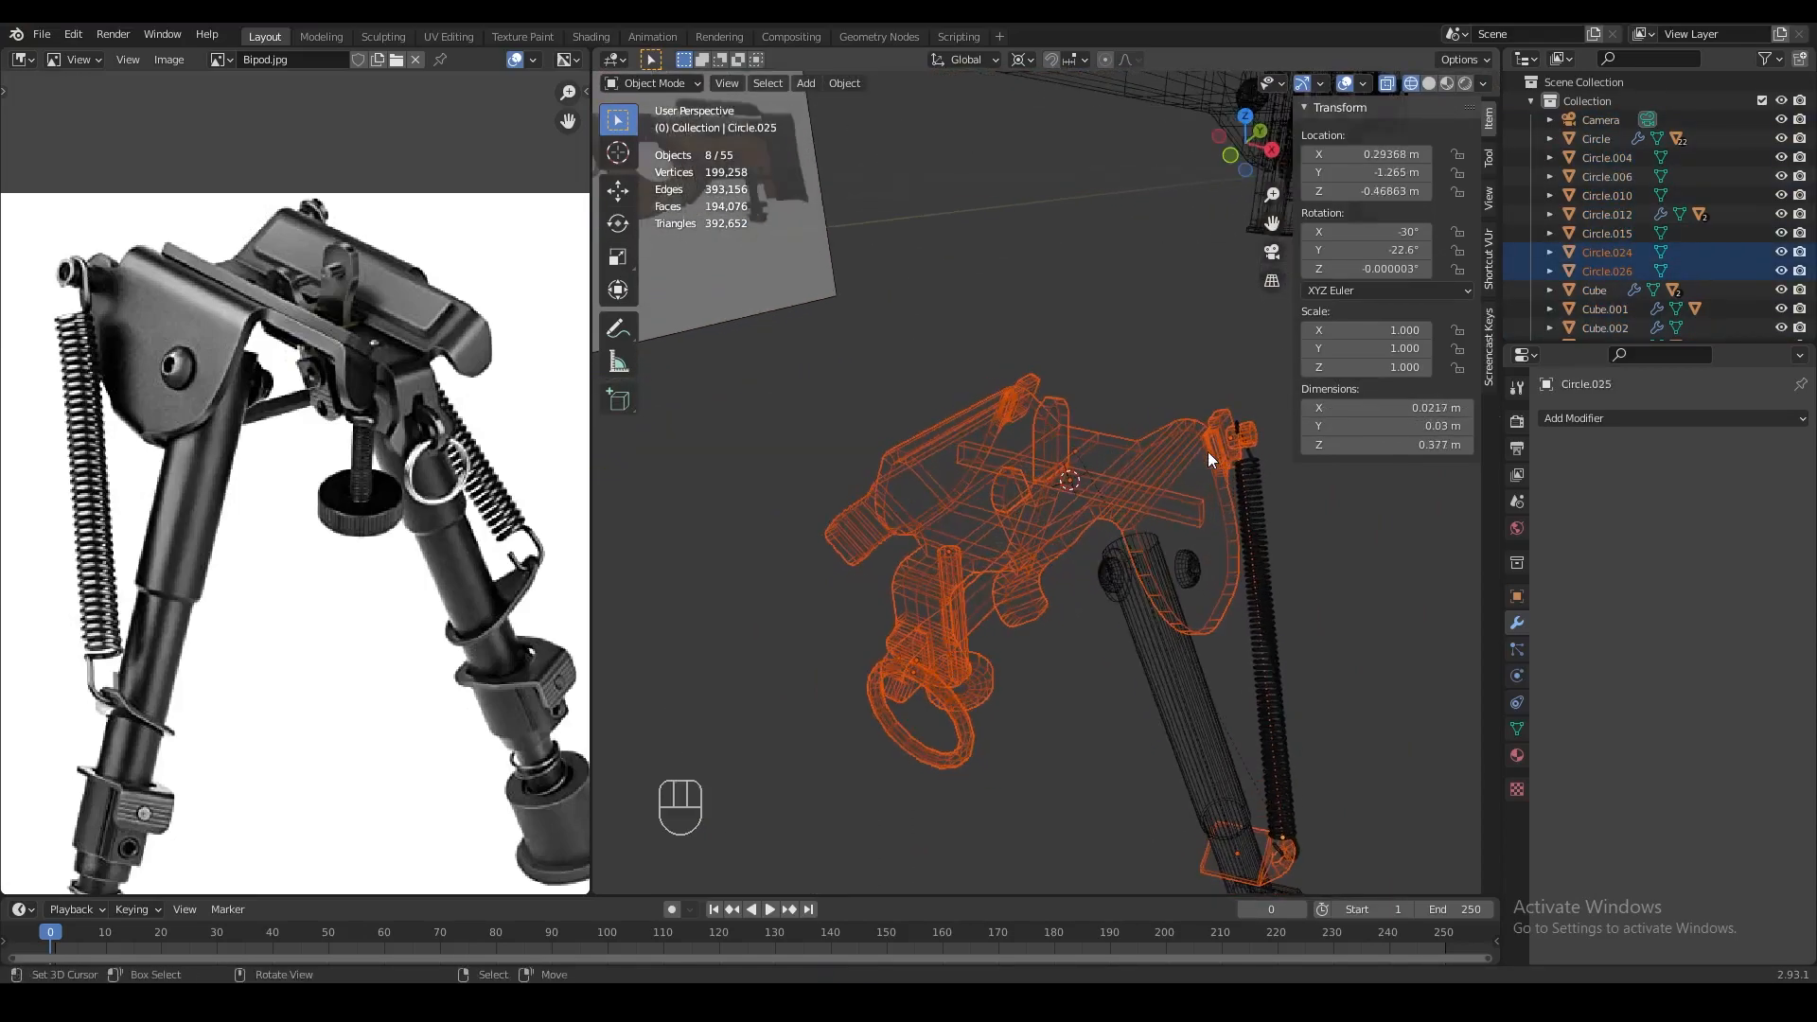
Try to join the selected parts into the bracket, and undo the join
{"action": "middle_click_drag", "start_coordinate": [1275, 699], "coordinate": [1227, 576], "text": "shift"}
{"action": "left_click", "coordinate": [1234, 742], "text": "shift"}
{"action": "left_click", "coordinate": [1152, 748], "text": "shift"}
{"action": "left_click", "coordinate": [1153, 748], "text": "shift"}
{"action": "left_click", "coordinate": [1152, 748], "text": "shift"}
{"action": "scroll", "coordinate": [1151, 742], "scroll_direction": "down", "scroll_amount": 1}
{"action": "key", "text": "g"}
{"action": "mouse_move", "coordinate": [1151, 742]}
{"action": "middle_mouse_down"}
{"action": "mouse_move", "coordinate": [1139, 700]}
{"action": "mouse_move", "coordinate": [1169, 748]}
{"action": "middle_mouse_up"}
{"action": "right_click", "coordinate": [1139, 689]}
{"action": "scroll", "coordinate": [1040, 622], "scroll_direction": "up", "scroll_amount": 1}
{"action": "left_click", "coordinate": [1066, 292], "text": "shift"}
{"action": "left_click", "coordinate": [1065, 291], "text": "shift"}
{"action": "left_click", "coordinate": [1065, 292], "text": "shift"}
{"action": "key", "text": "ctrl+j"}
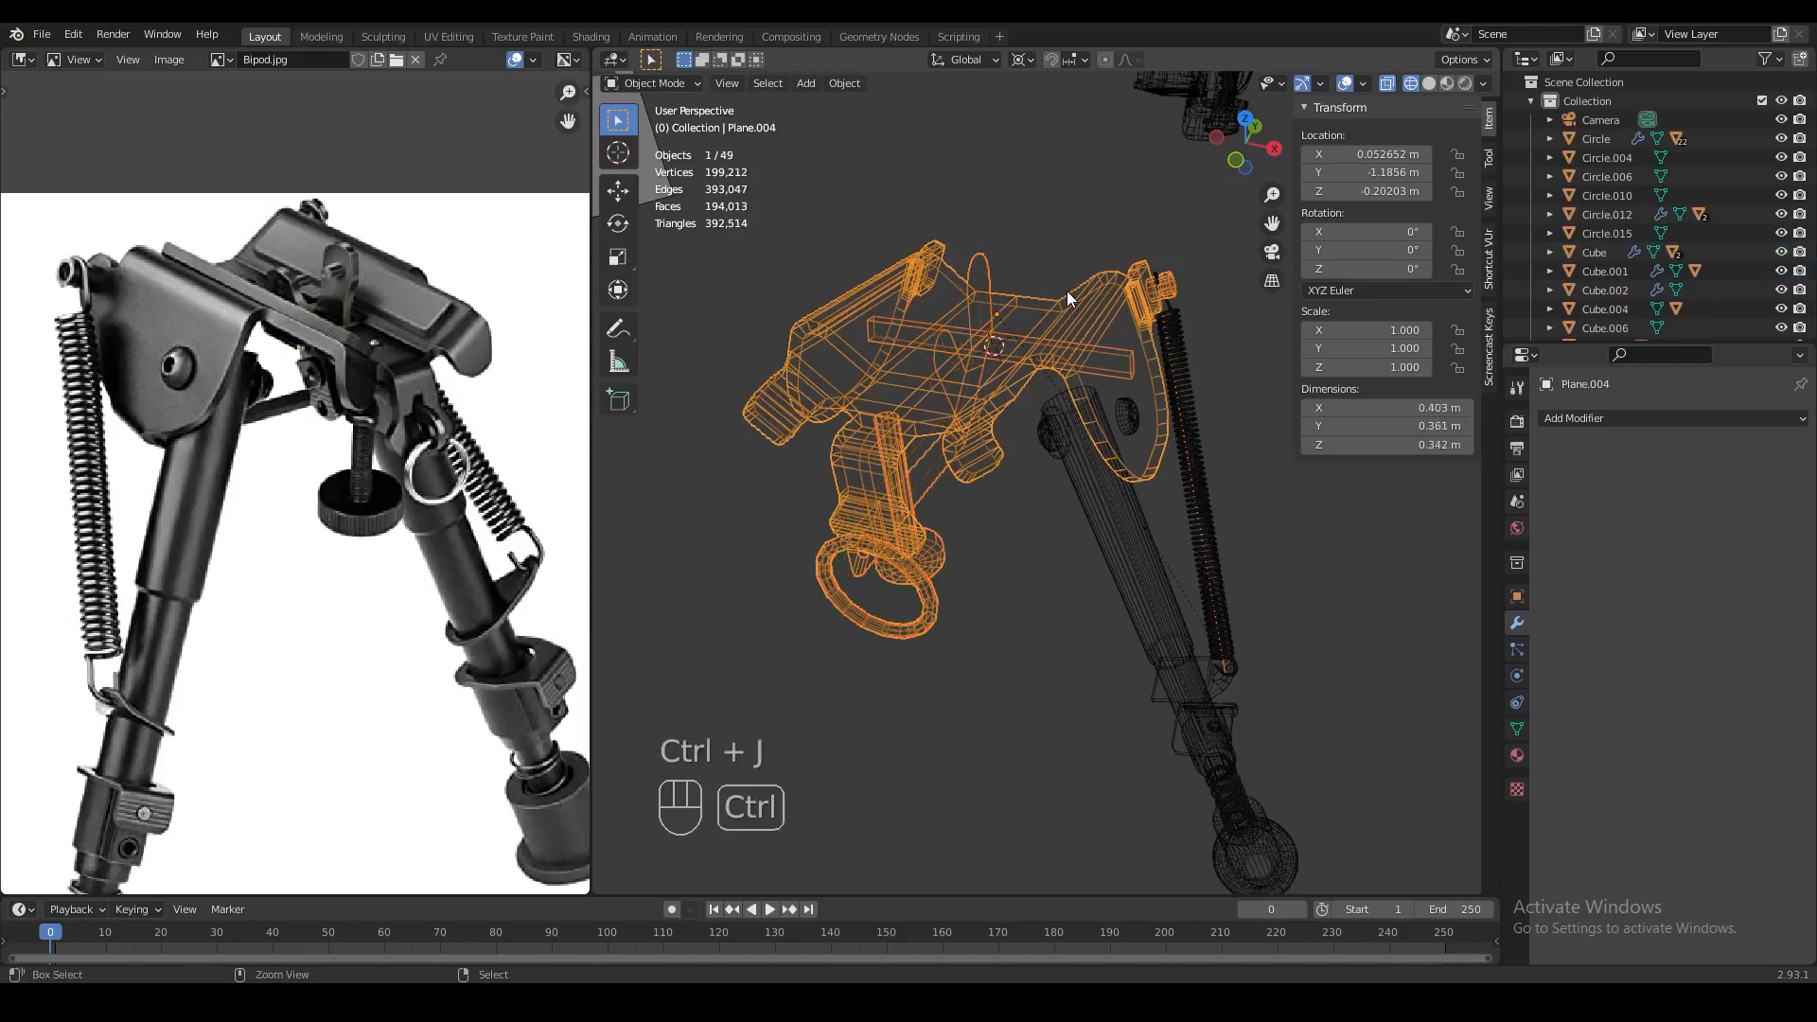
{"action": "key", "text": "ctrl+z"}
Apply the Solidify modifier on the upright lug plate in the middle of the bracket
{"action": "left_click", "coordinate": [945, 269]}
{"action": "key", "text": "ctrl+a"}
{"action": "key", "text": "z"}
{"action": "key", "text": "z"}
{"action": "left_click", "coordinate": [1007, 355]}
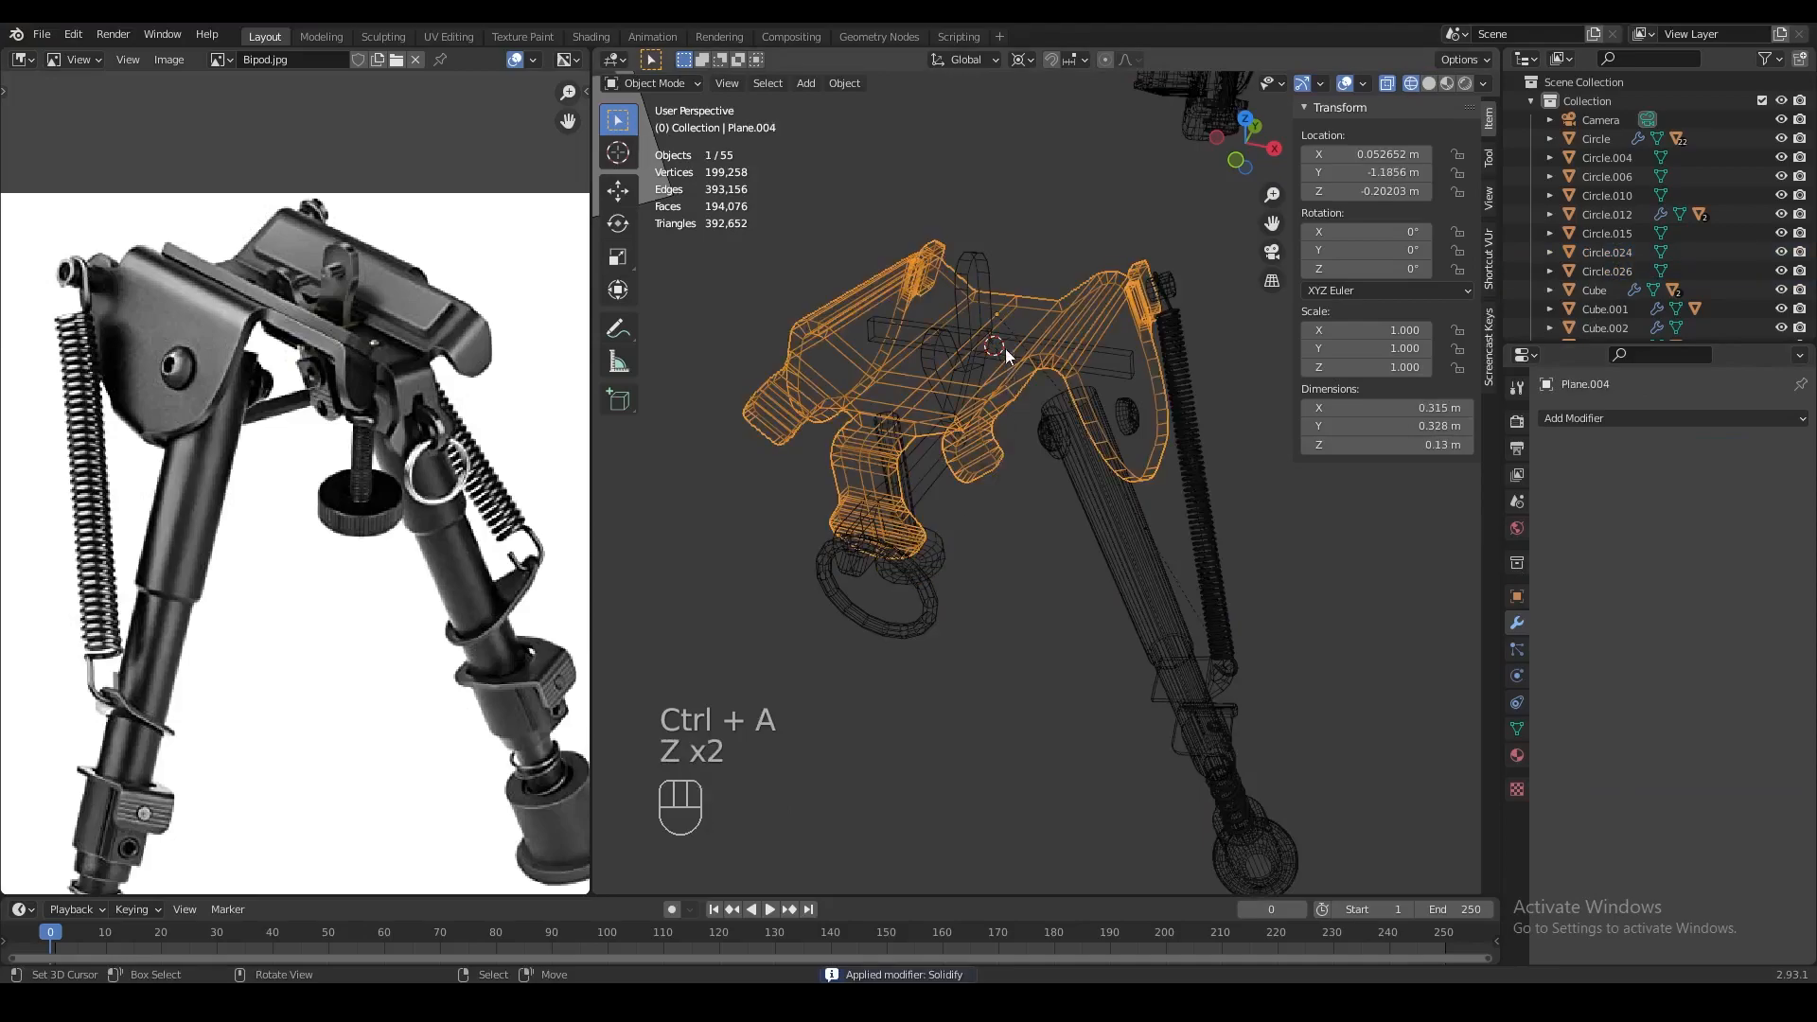
Join the ring, adjustment screw, central lug plate and crossbar into the bracket and return to solid view
{"action": "left_click", "coordinate": [942, 371]}
{"action": "left_click", "coordinate": [918, 586]}
{"action": "left_click", "coordinate": [945, 560], "text": "shift"}
{"action": "left_click", "coordinate": [956, 407], "text": "shift"}
{"action": "key", "text": "ctrl+z"}
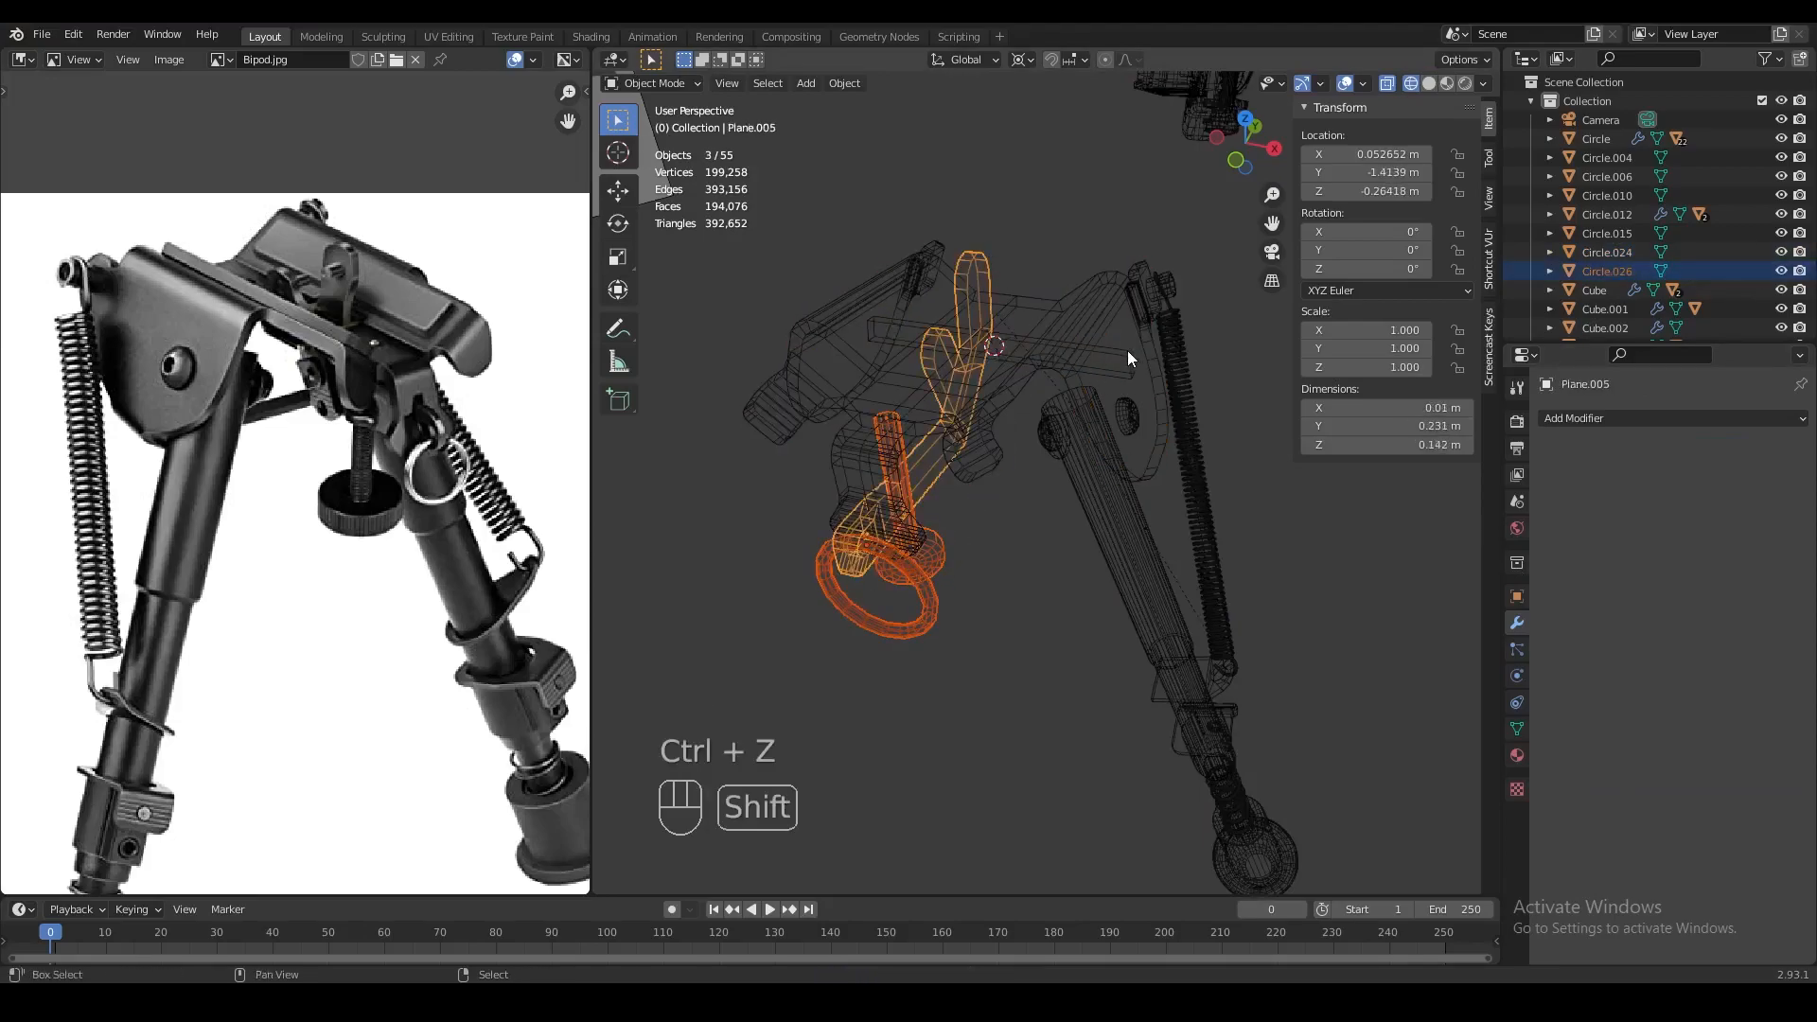
{"action": "left_click", "coordinate": [1134, 420], "text": "shift"}
{"action": "left_click", "coordinate": [1134, 420], "text": "shift"}
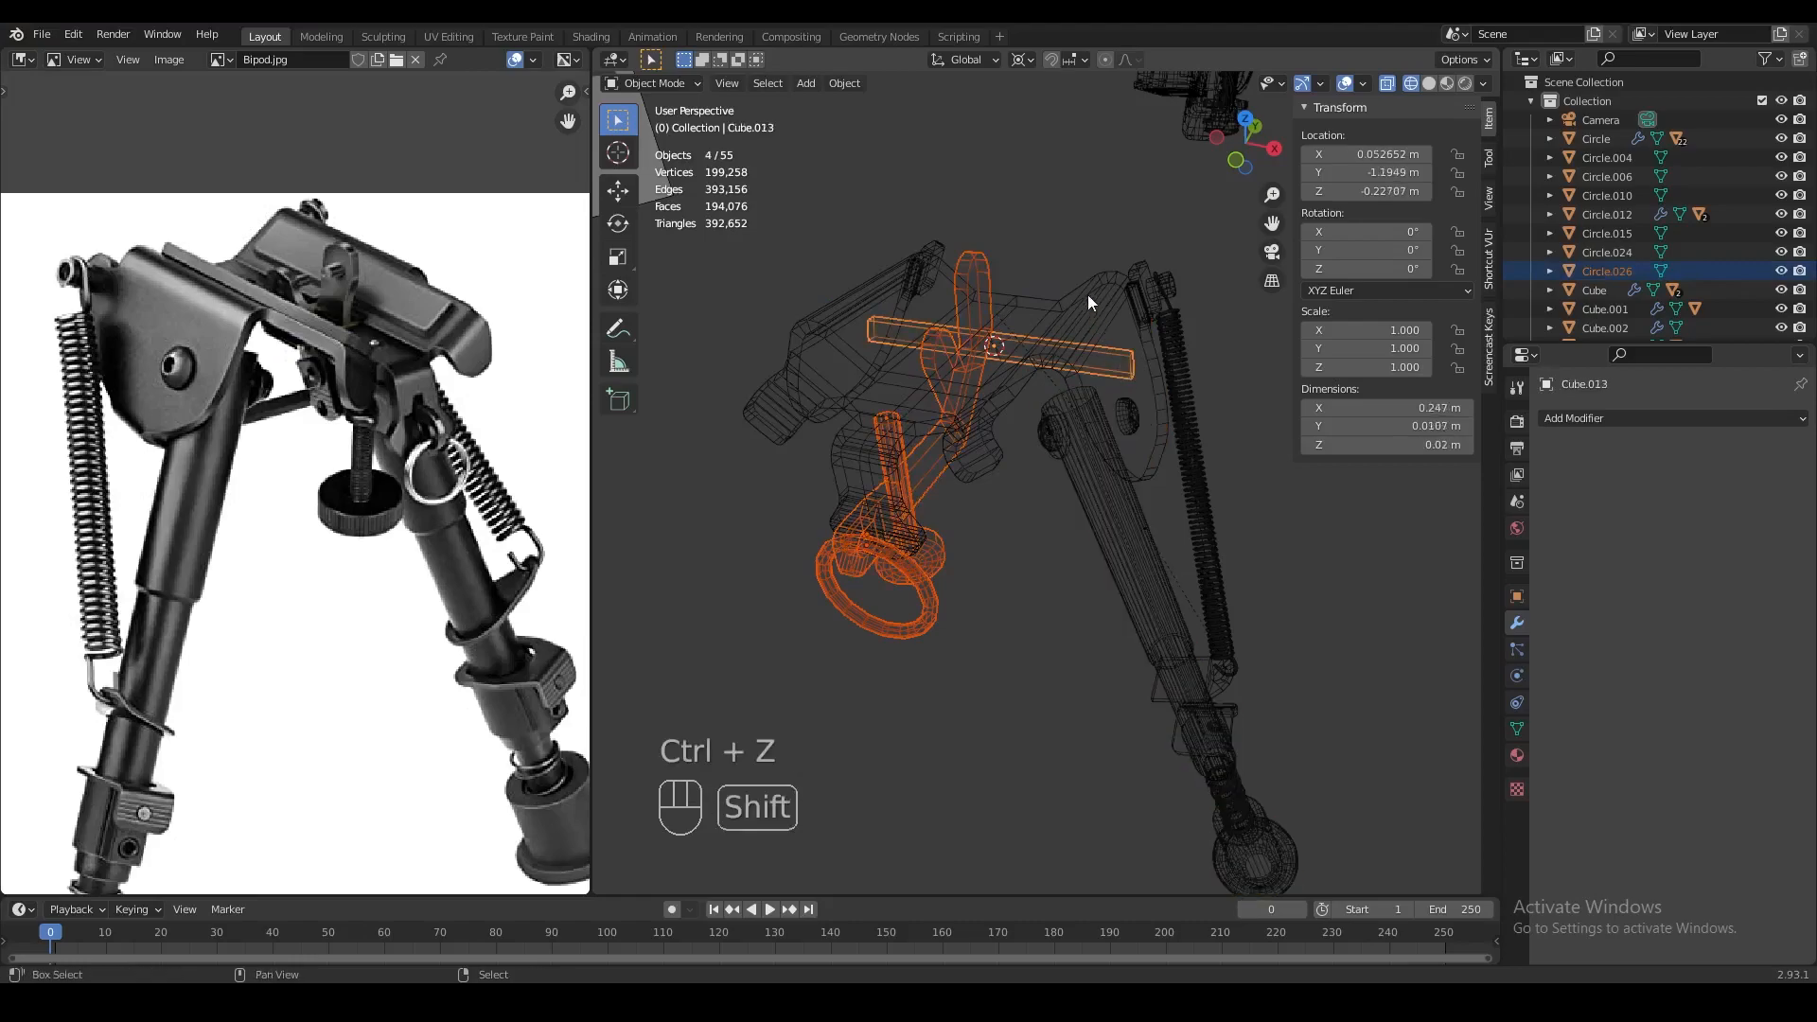
{"action": "left_click", "coordinate": [1089, 317], "text": "shift"}
{"action": "key", "text": "ctrl+j"}
{"action": "key", "text": "z"}
{"action": "key", "text": "Tab"}
{"action": "key", "text": "Tab"}
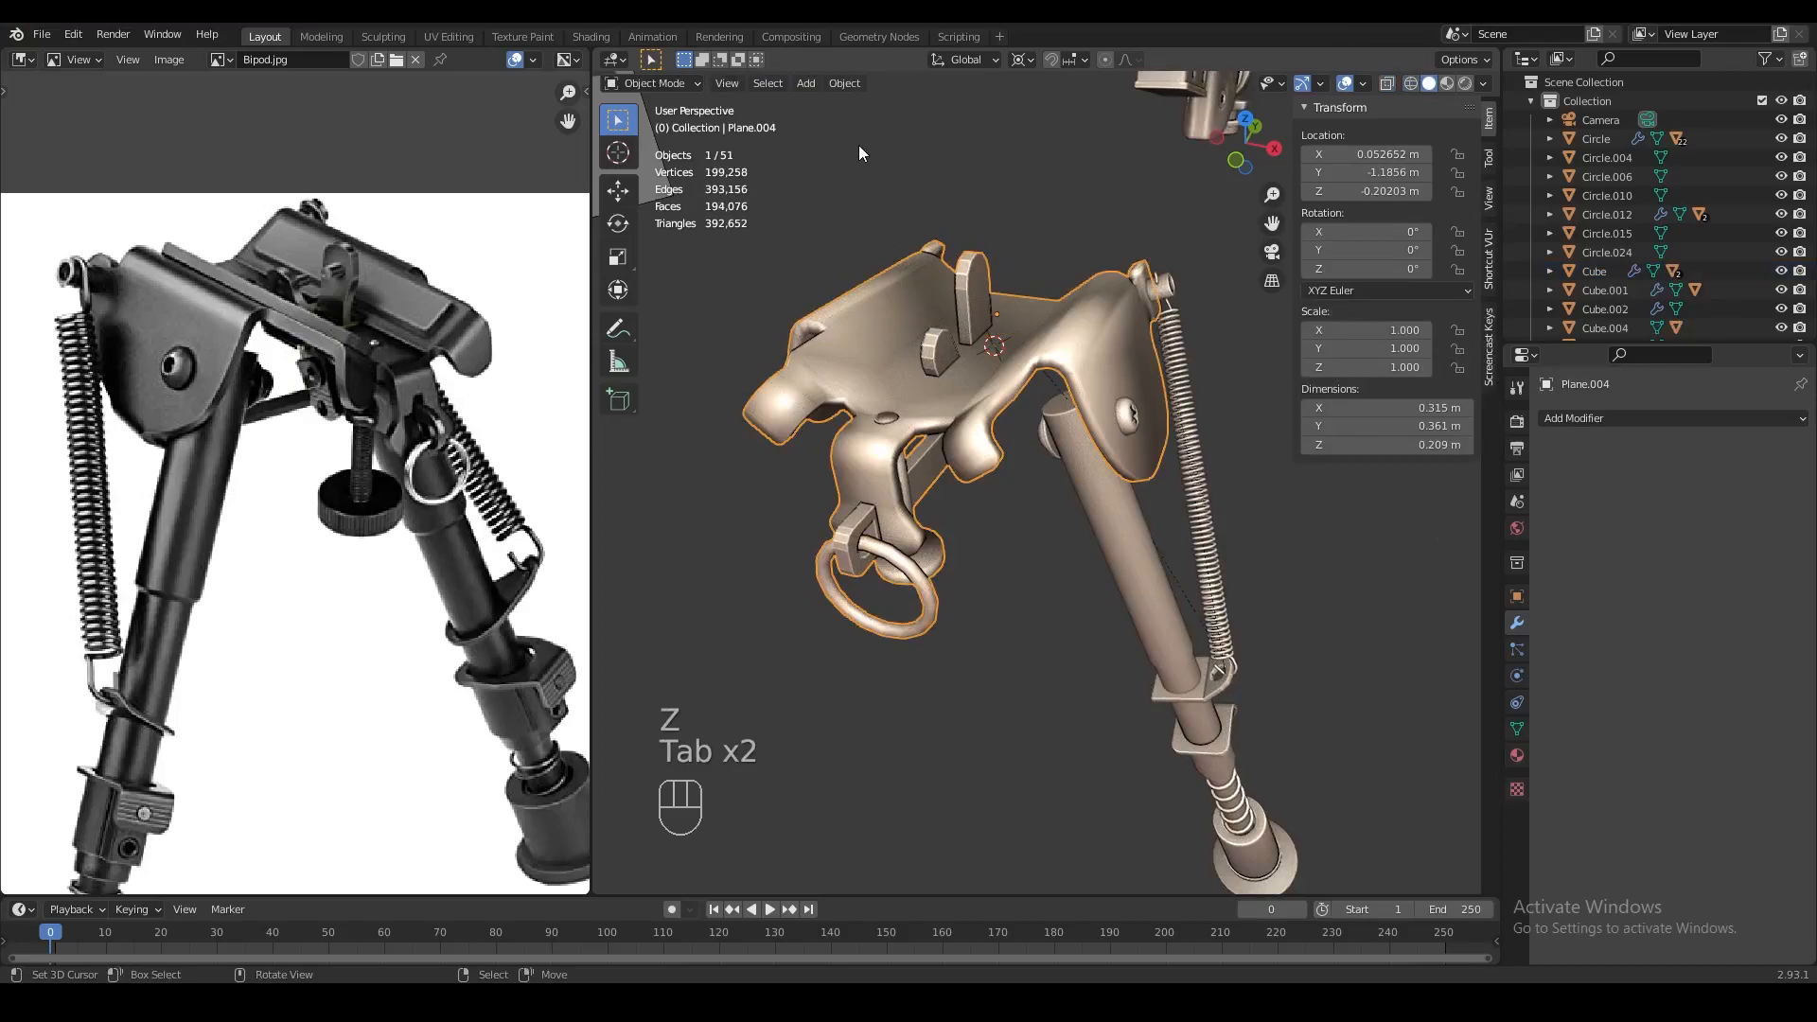
Shade the joined bracket smooth and enable Auto Smooth at 45° in its normals settings
{"action": "left_click", "coordinate": [845, 84]}
{"action": "left_click", "coordinate": [890, 461]}
{"action": "left_click", "coordinate": [1517, 729]}
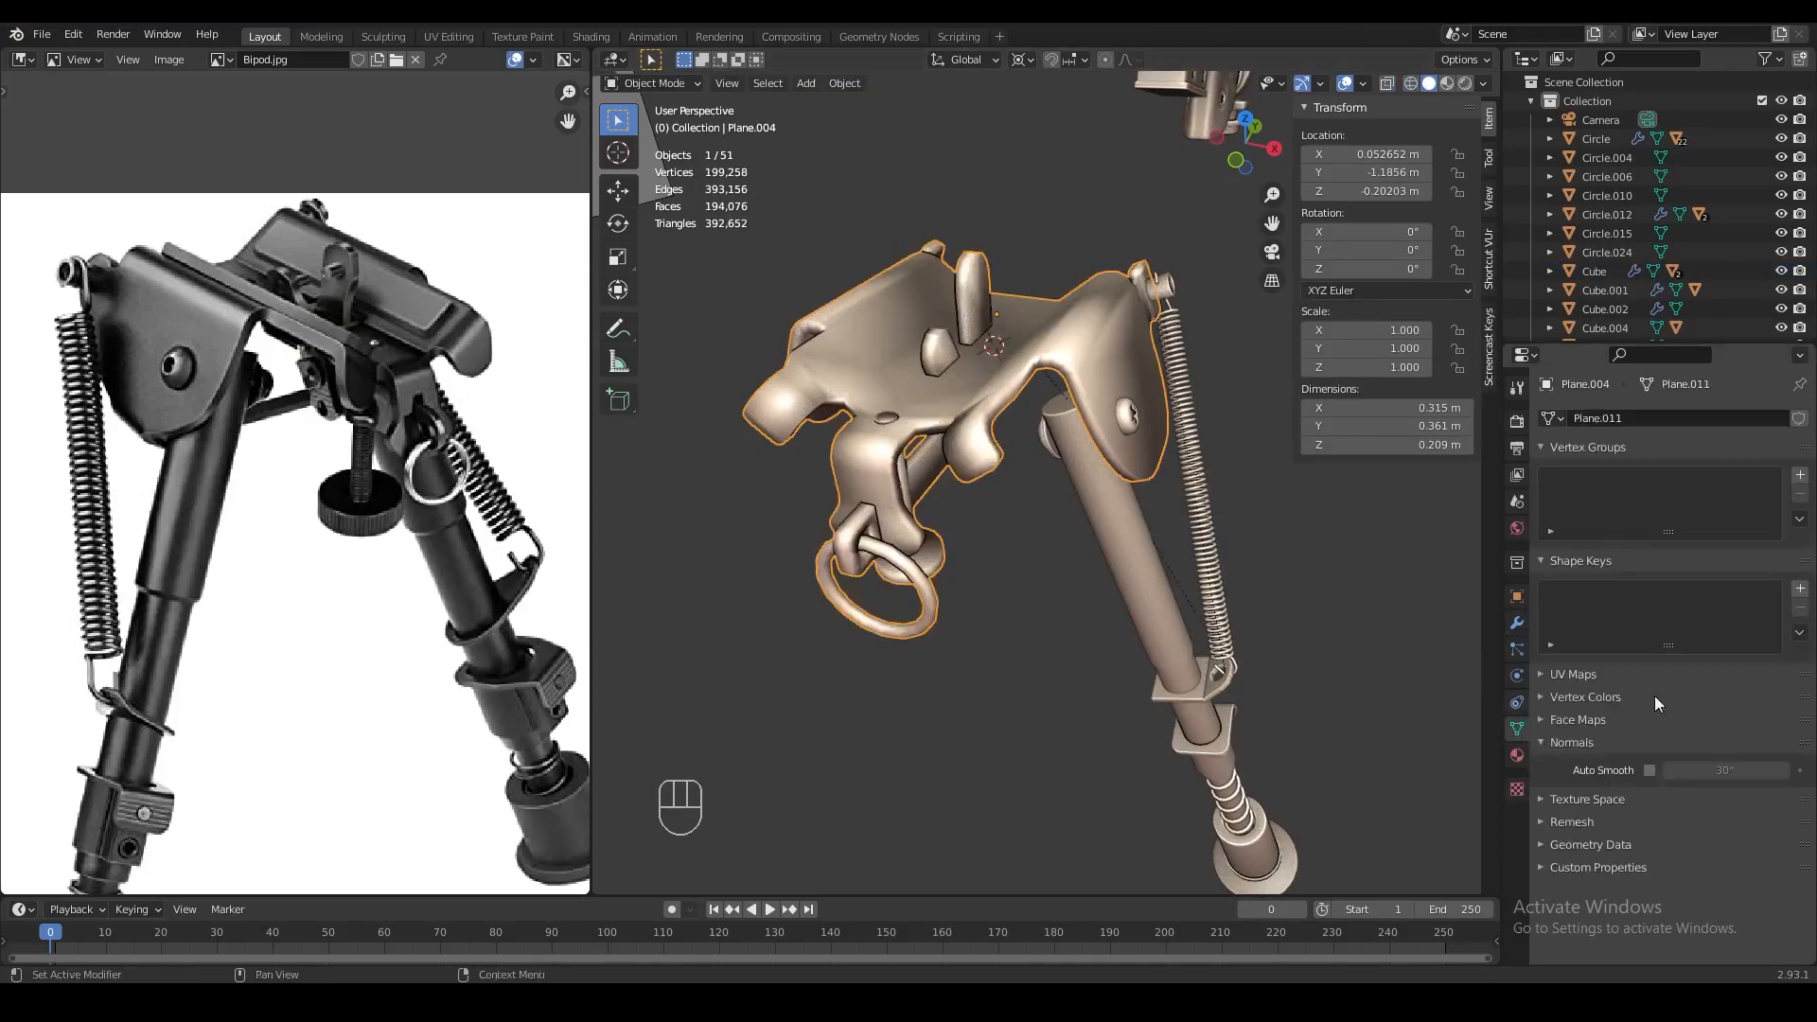
{"action": "left_click", "coordinate": [1649, 770]}
{"action": "double_click", "coordinate": [1725, 771]}
Move the selected geometry within the bracket mesh along the Z axis
{"action": "middle_click_drag", "start_coordinate": [1155, 547], "coordinate": [1053, 521]}
{"action": "key", "text": "Tab"}
{"action": "scroll", "coordinate": [1148, 499], "scroll_direction": "up", "scroll_amount": 4}
{"action": "key", "text": "g"}
{"action": "key", "text": "z"}
{"action": "left_click", "coordinate": [1174, 526]}
{"action": "key", "text": "Tab"}
Select the leg parts with the lower spring clip, using wireframe view to find them, and join them into one leg object
{"action": "scroll", "coordinate": [1173, 526], "scroll_direction": "down", "scroll_amount": 3}
{"action": "key", "text": "z"}
{"action": "scroll", "coordinate": [1098, 517], "scroll_direction": "down", "scroll_amount": 3}
{"action": "left_click", "coordinate": [1113, 527]}
{"action": "left_click", "coordinate": [1204, 513], "text": "shift"}
{"action": "left_click", "coordinate": [1211, 418]}
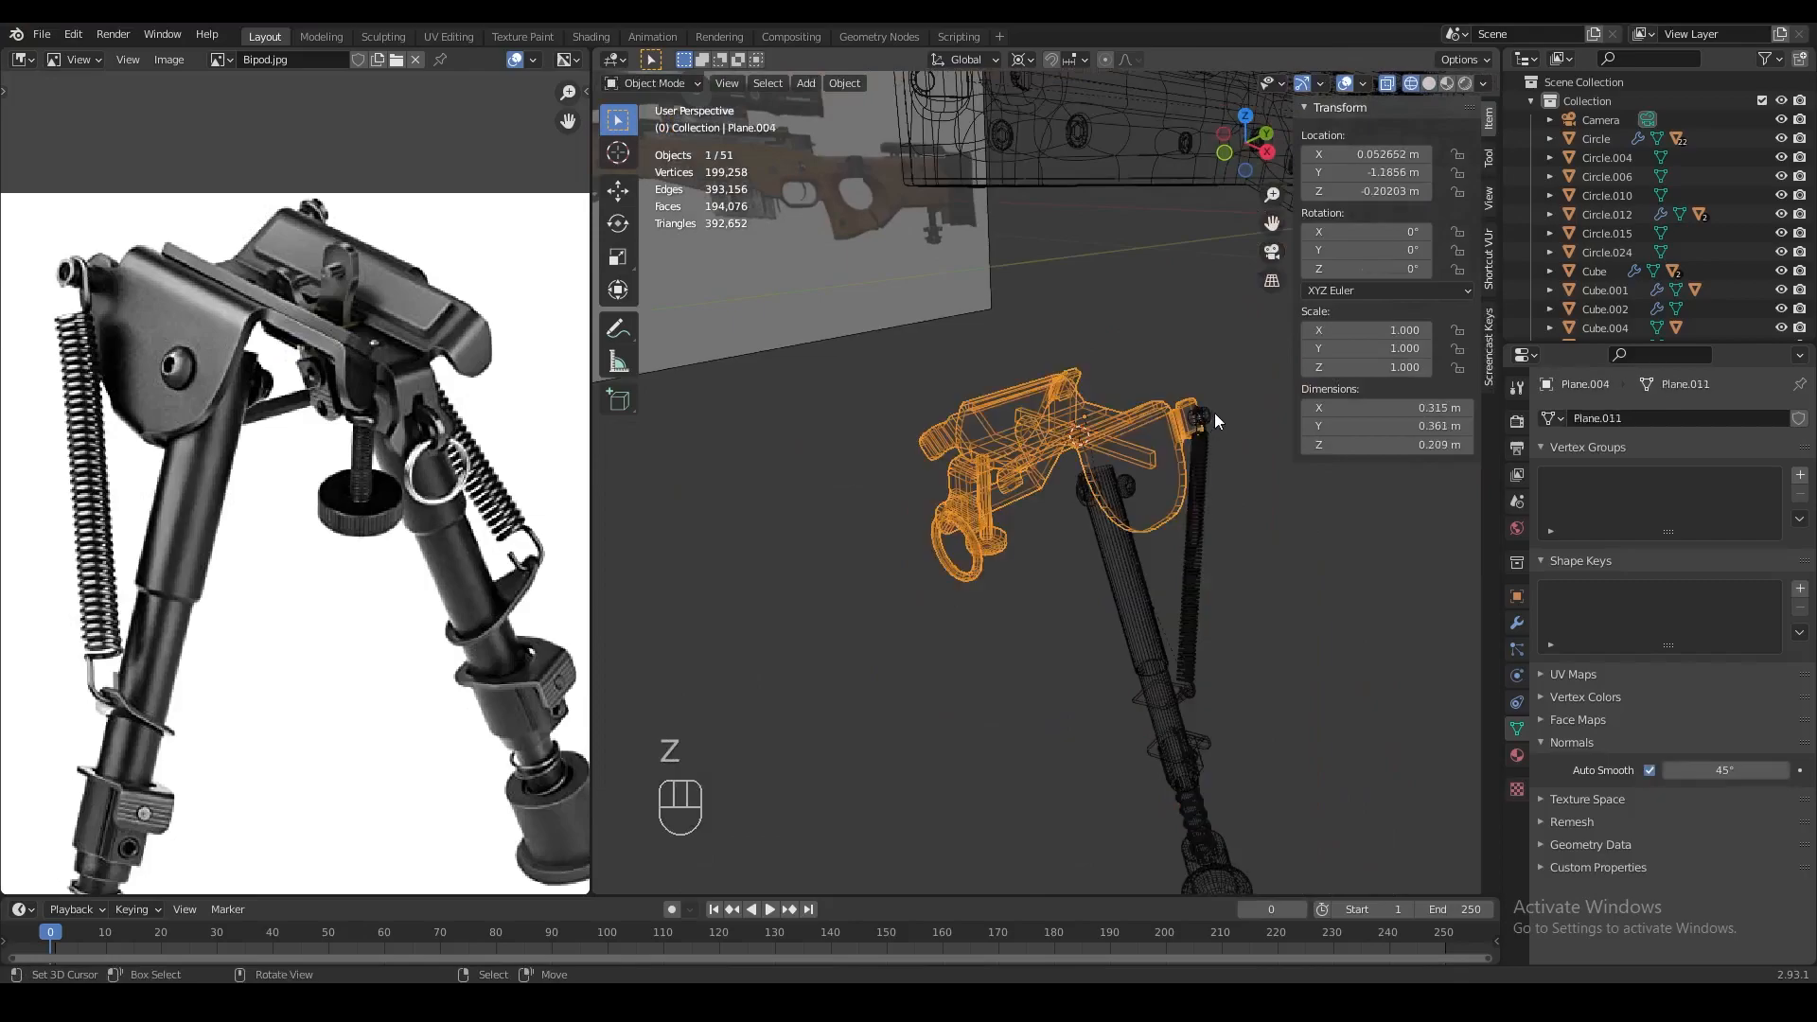
{"action": "left_click", "coordinate": [1210, 419]}
{"action": "key", "text": "z"}
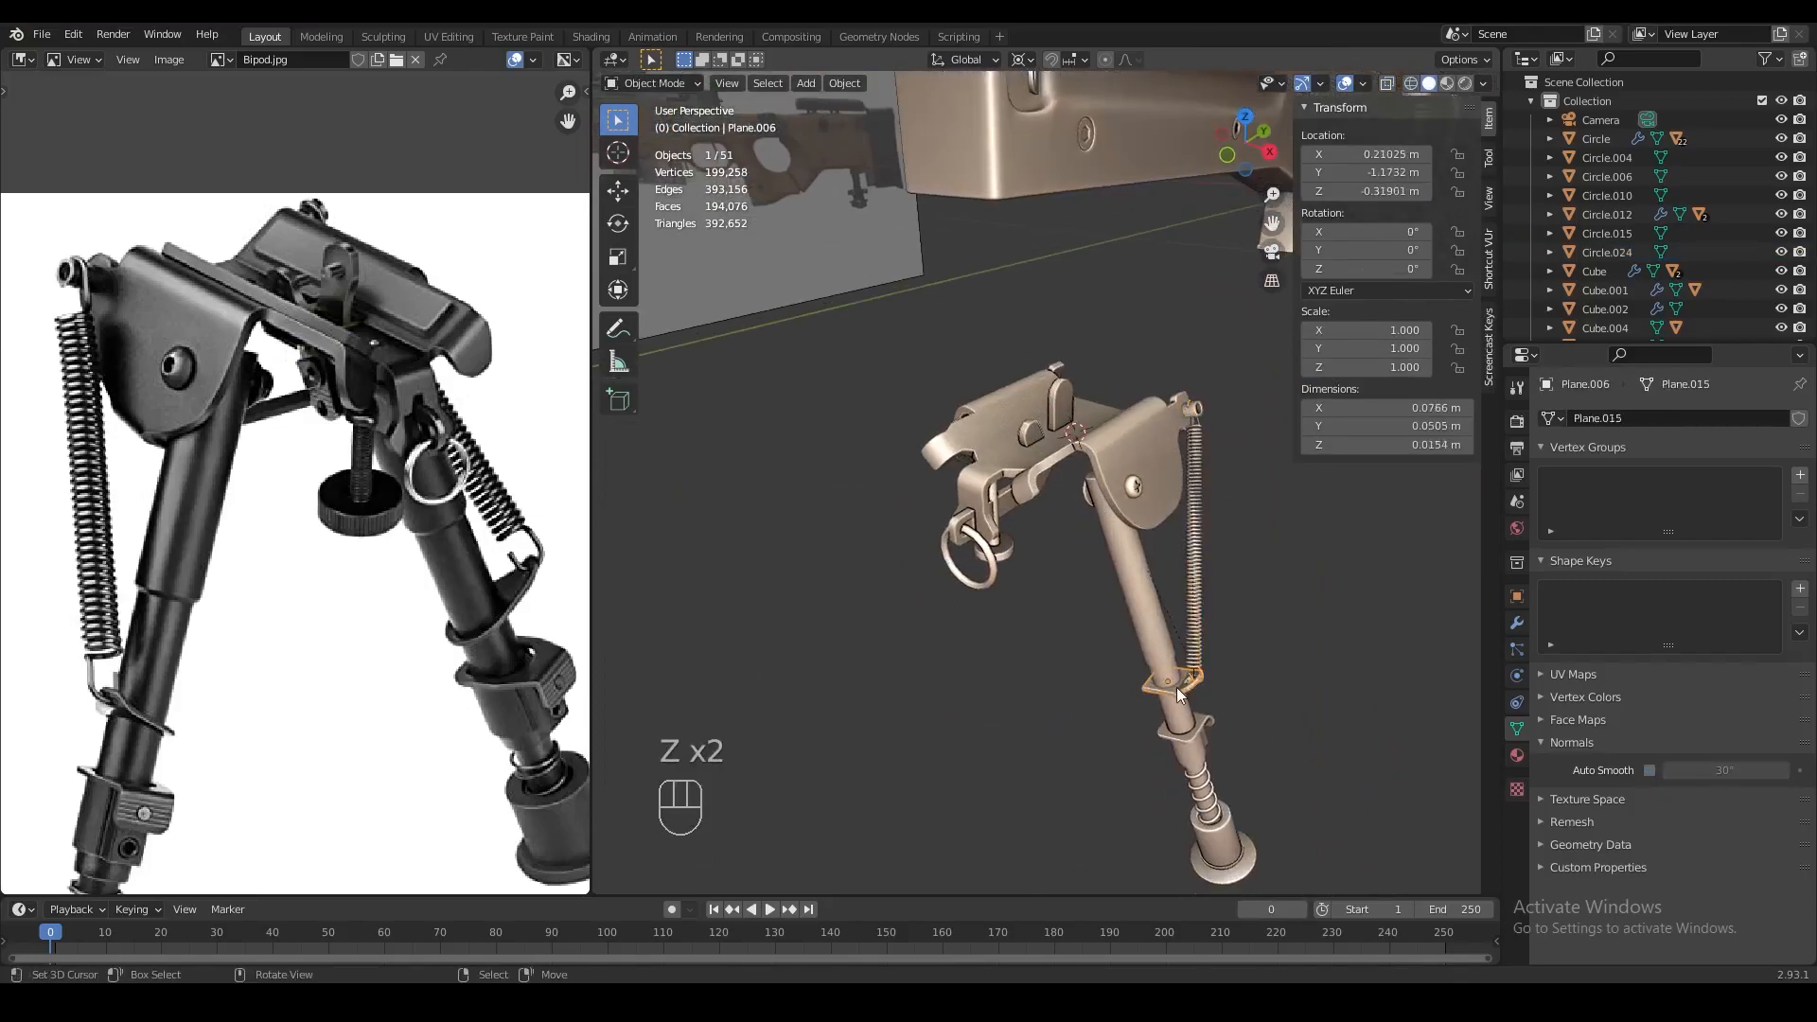
{"action": "key", "text": "Tab"}
{"action": "key", "text": "z"}
{"action": "key", "text": "z"}
{"action": "key", "text": "ctrl+j"}
{"action": "key", "text": "Tab"}
{"action": "key", "text": "a"}
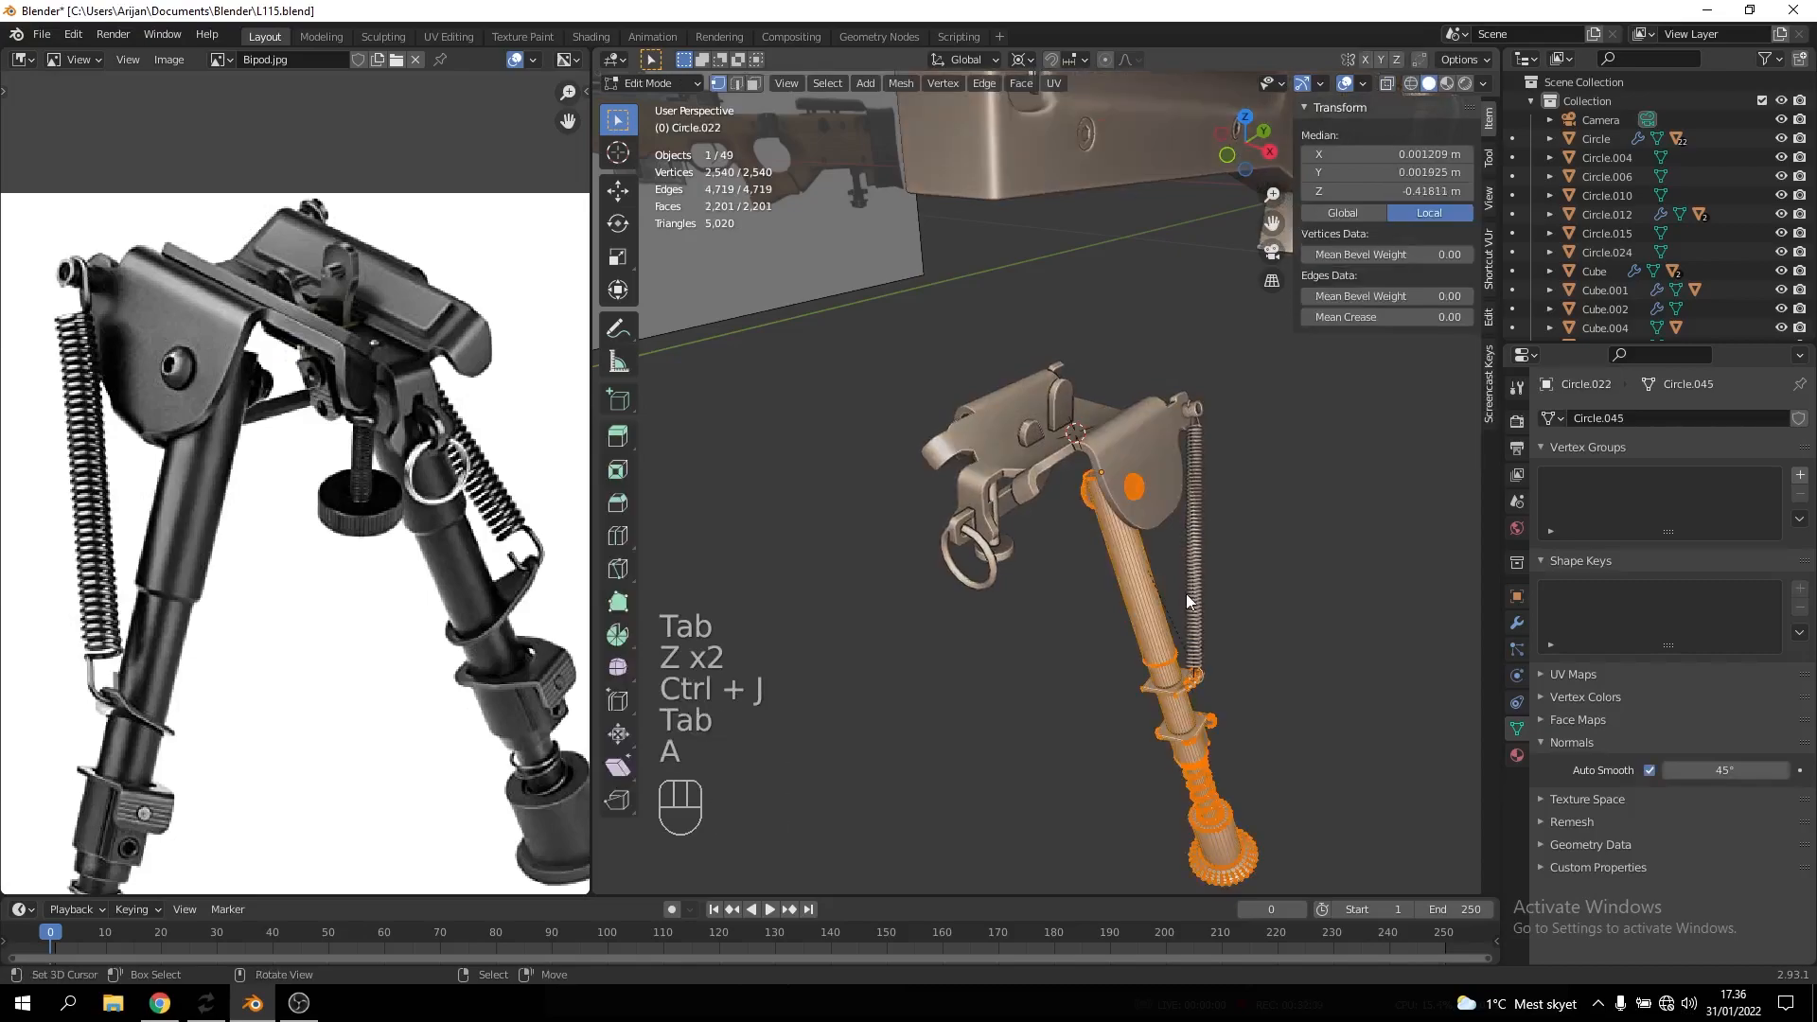
Join the long spring into the leg object and select its whole mesh to check it
{"action": "key", "text": "Tab"}
{"action": "left_click", "coordinate": [1194, 568], "text": "shift"}
{"action": "key", "text": "ctrl+j"}
{"action": "key", "text": "Tab"}
{"action": "key", "text": "a"}
{"action": "key", "text": "Tab"}
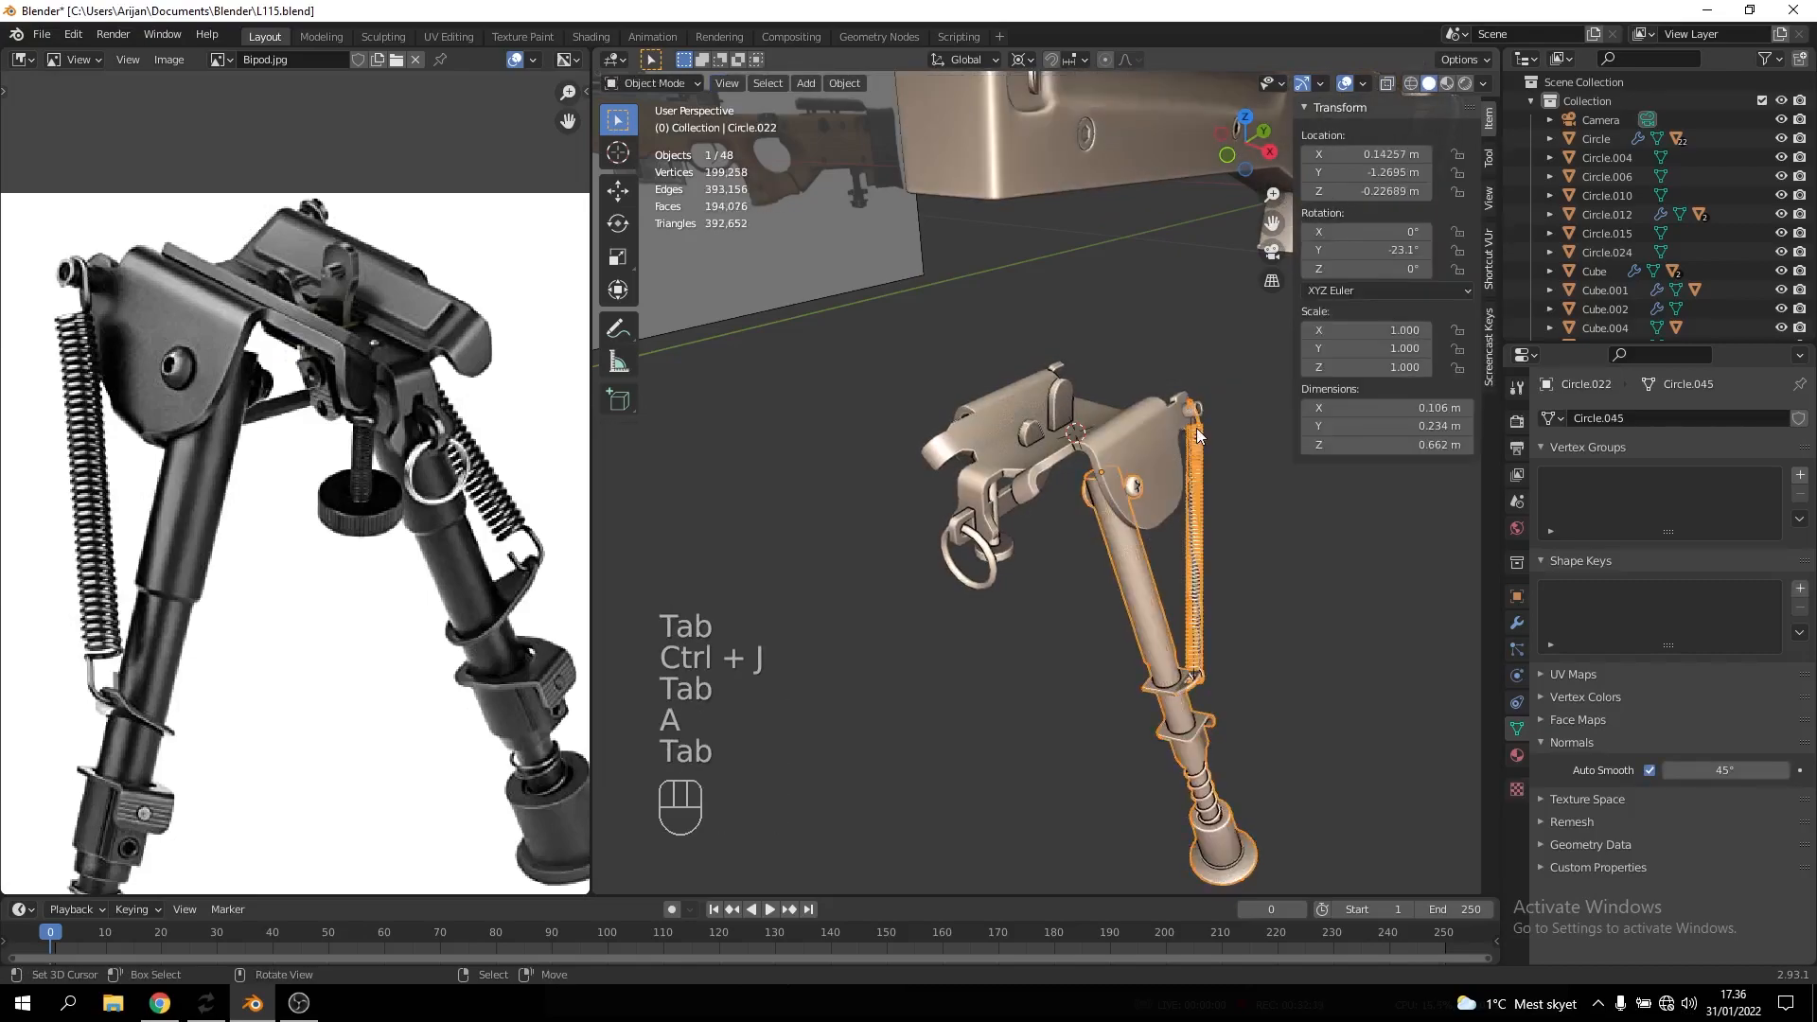
Snap the 3D cursor to the middle of the bracket's edge as the mirroring centre
{"action": "middle_click_drag", "start_coordinate": [1201, 407], "coordinate": [1048, 479]}
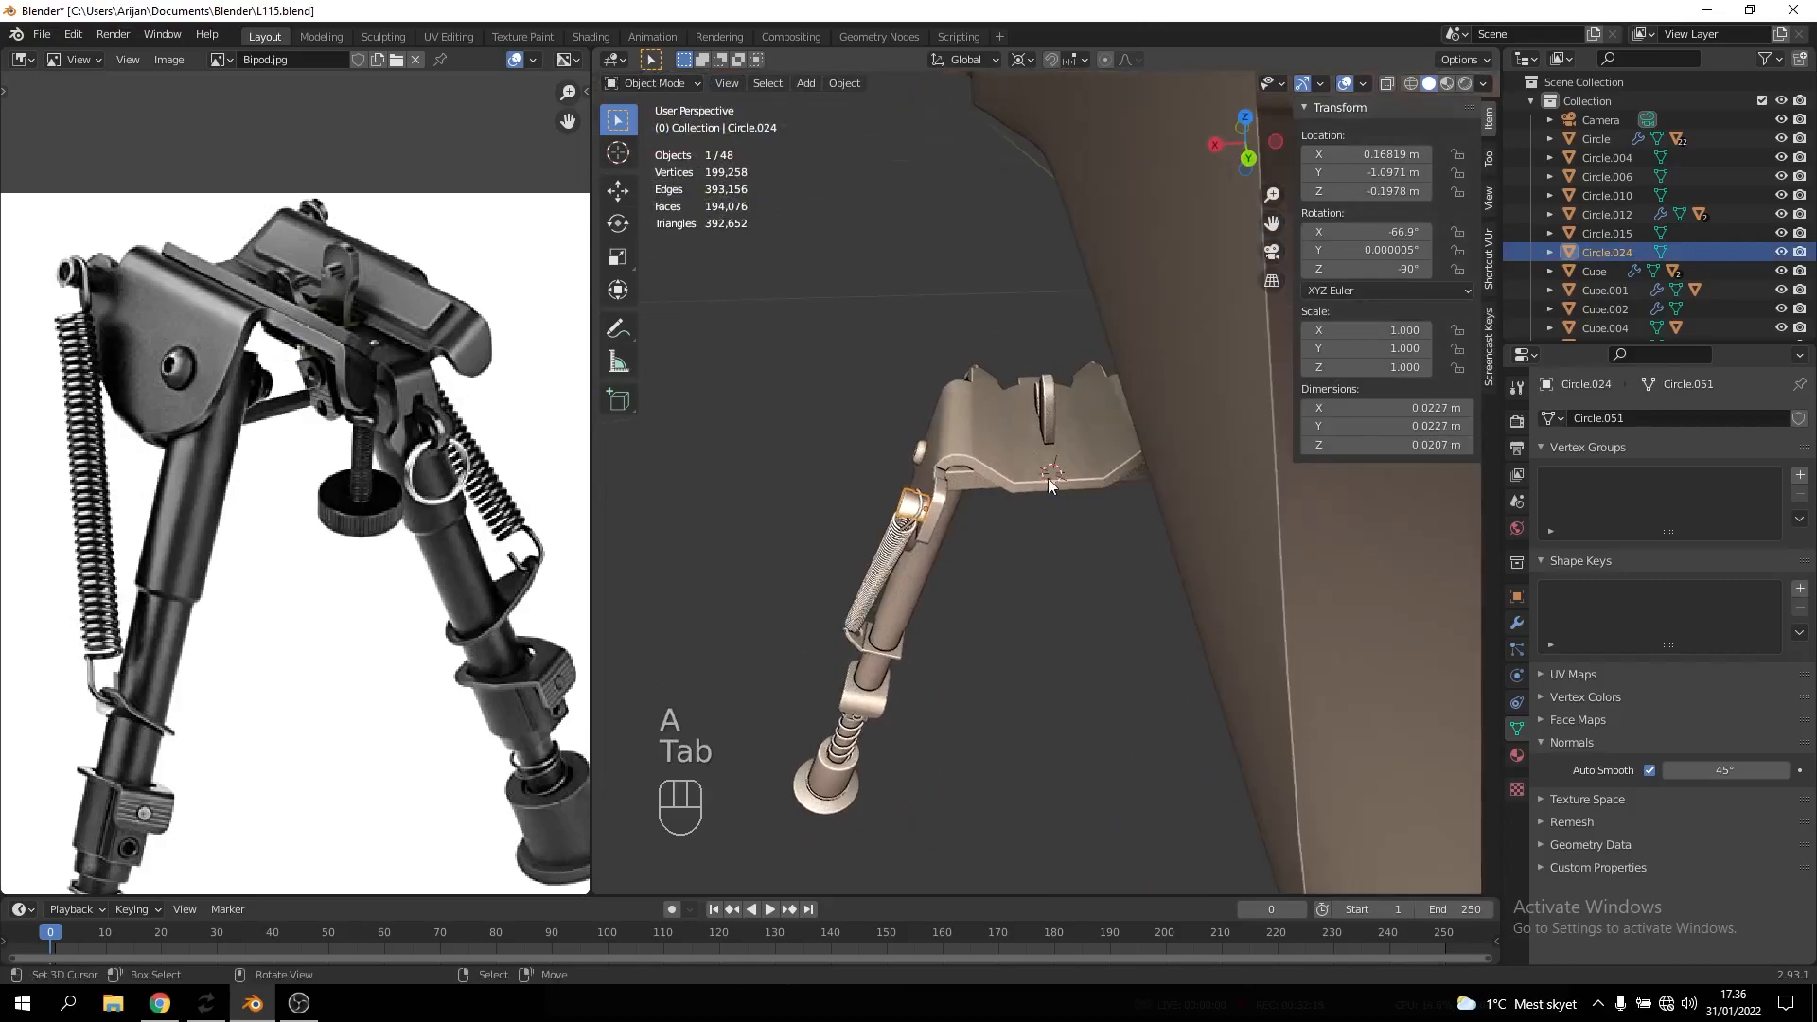
{"action": "scroll", "coordinate": [1049, 480], "scroll_direction": "up", "scroll_amount": 4}
{"action": "key", "text": "Tab"}
{"action": "key", "text": "Tab"}
{"action": "right_click", "coordinate": [1052, 476]}
{"action": "key", "text": "Tab"}
{"action": "key", "text": "1"}
{"action": "right_click", "coordinate": [1063, 478]}
{"action": "key", "text": "shift+s"}
{"action": "key", "text": "Tab"}
Duplicate the spring's mounting pin, mirror the copy across the bracket by scaling X by -1, and recalculate its normals
{"action": "middle_click_drag", "start_coordinate": [1007, 575], "coordinate": [1041, 577]}
{"action": "right_click", "coordinate": [854, 599]}
{"action": "key", "text": "Tab"}
{"action": "middle_click_drag", "start_coordinate": [854, 600], "coordinate": [1167, 582]}
{"action": "key", "text": "a"}
{"action": "key", "text": "shift+d"}
{"action": "key", "text": "s"}
{"action": "key", "text": "x"}
{"action": "key", "text": "Tab"}
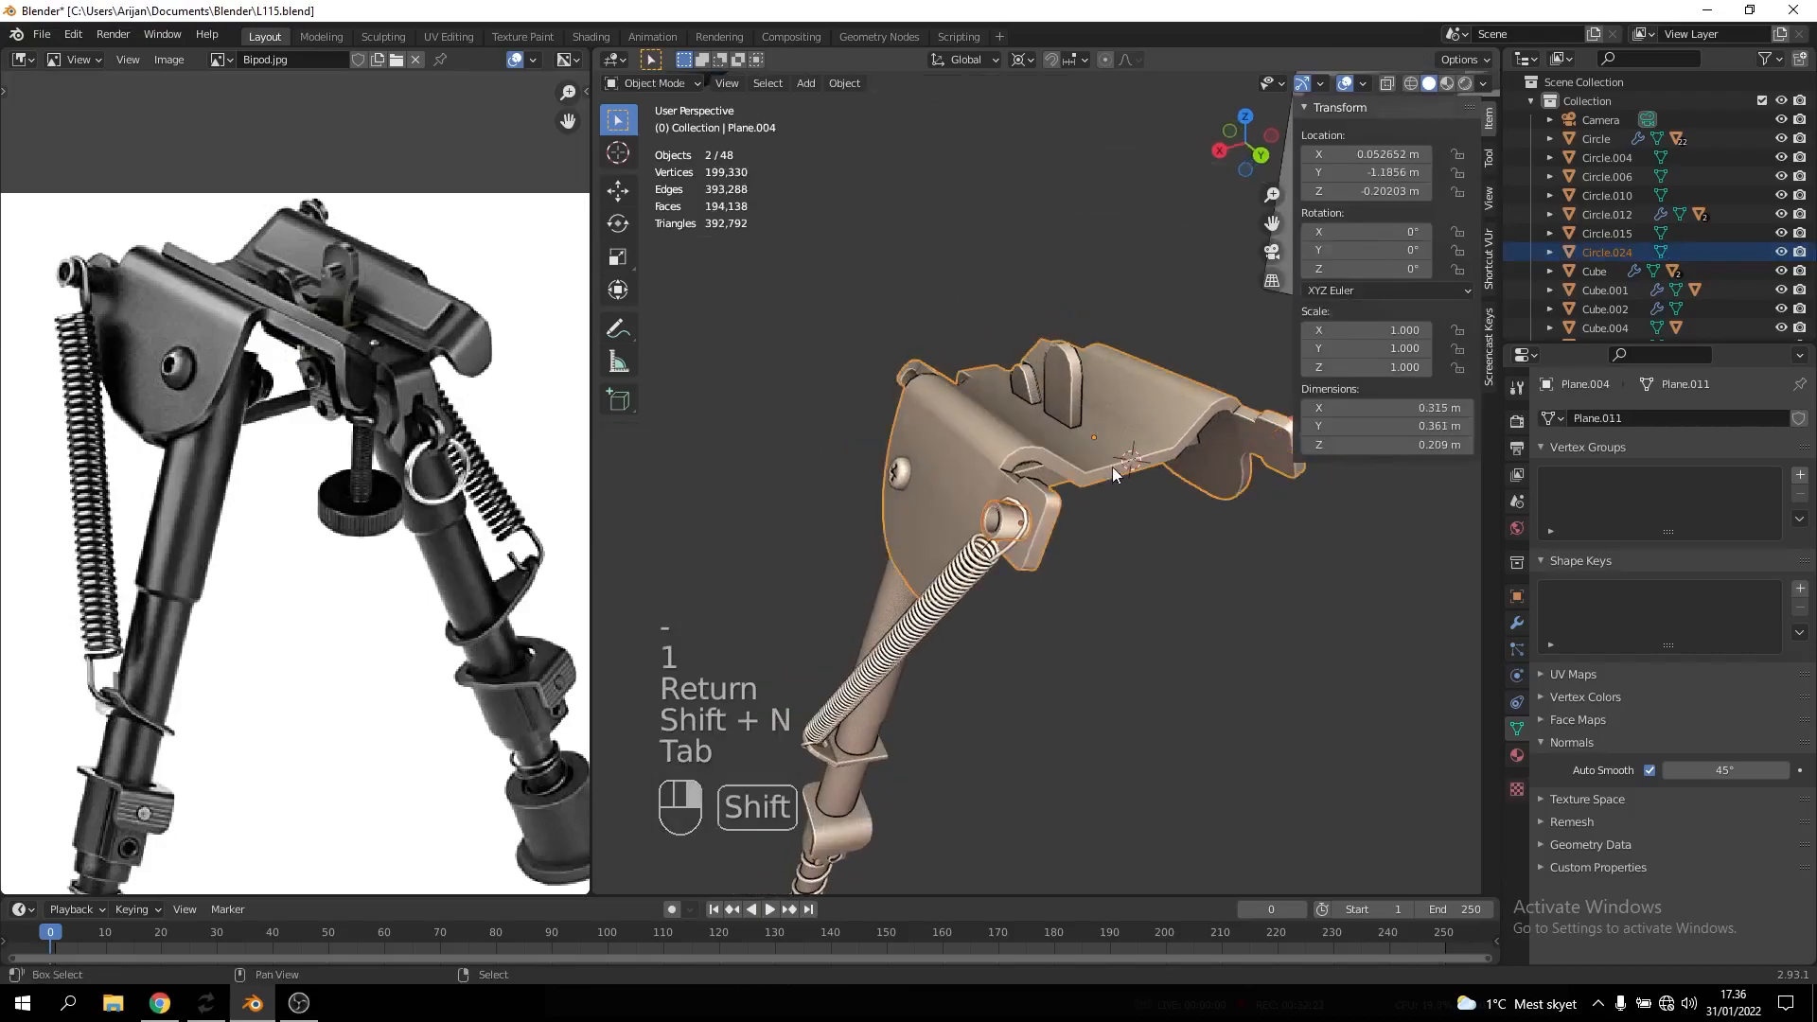
Join the spring mounting pins into the bracket object
{"action": "key", "text": "ctrl+j"}
{"action": "key", "text": "Tab"}
{"action": "key", "text": "Tab"}
Duplicate the complete leg and spring mesh, mirror the copy to the other side with a scale of -1, and recalculate its normals
{"action": "middle_click_drag", "start_coordinate": [1111, 468], "coordinate": [933, 577]}
{"action": "key", "text": "g"}
{"action": "key", "text": "Tab"}
{"action": "key", "text": "a"}
{"action": "key", "text": "shift+d"}
{"action": "type", "text": "-1"}
{"action": "key", "text": "Return"}
{"action": "key", "text": "shift+n"}
{"action": "key", "text": "Tab"}
Check that the bipod parts hold together as joined objects and save the file
{"action": "key", "text": "a"}
{"action": "key", "text": "a"}
{"action": "right_click", "coordinate": [993, 486]}
{"action": "key", "text": "g"}
{"action": "right_click", "coordinate": [1042, 491]}
{"action": "scroll", "coordinate": [1042, 493], "scroll_direction": "down", "scroll_amount": 3}
{"action": "key", "text": "ctrl+s"}
{"action": "key", "text": "a"}
{"action": "key", "text": "a"}
{"action": "middle_click_drag", "start_coordinate": [1100, 571], "coordinate": [1003, 563]}
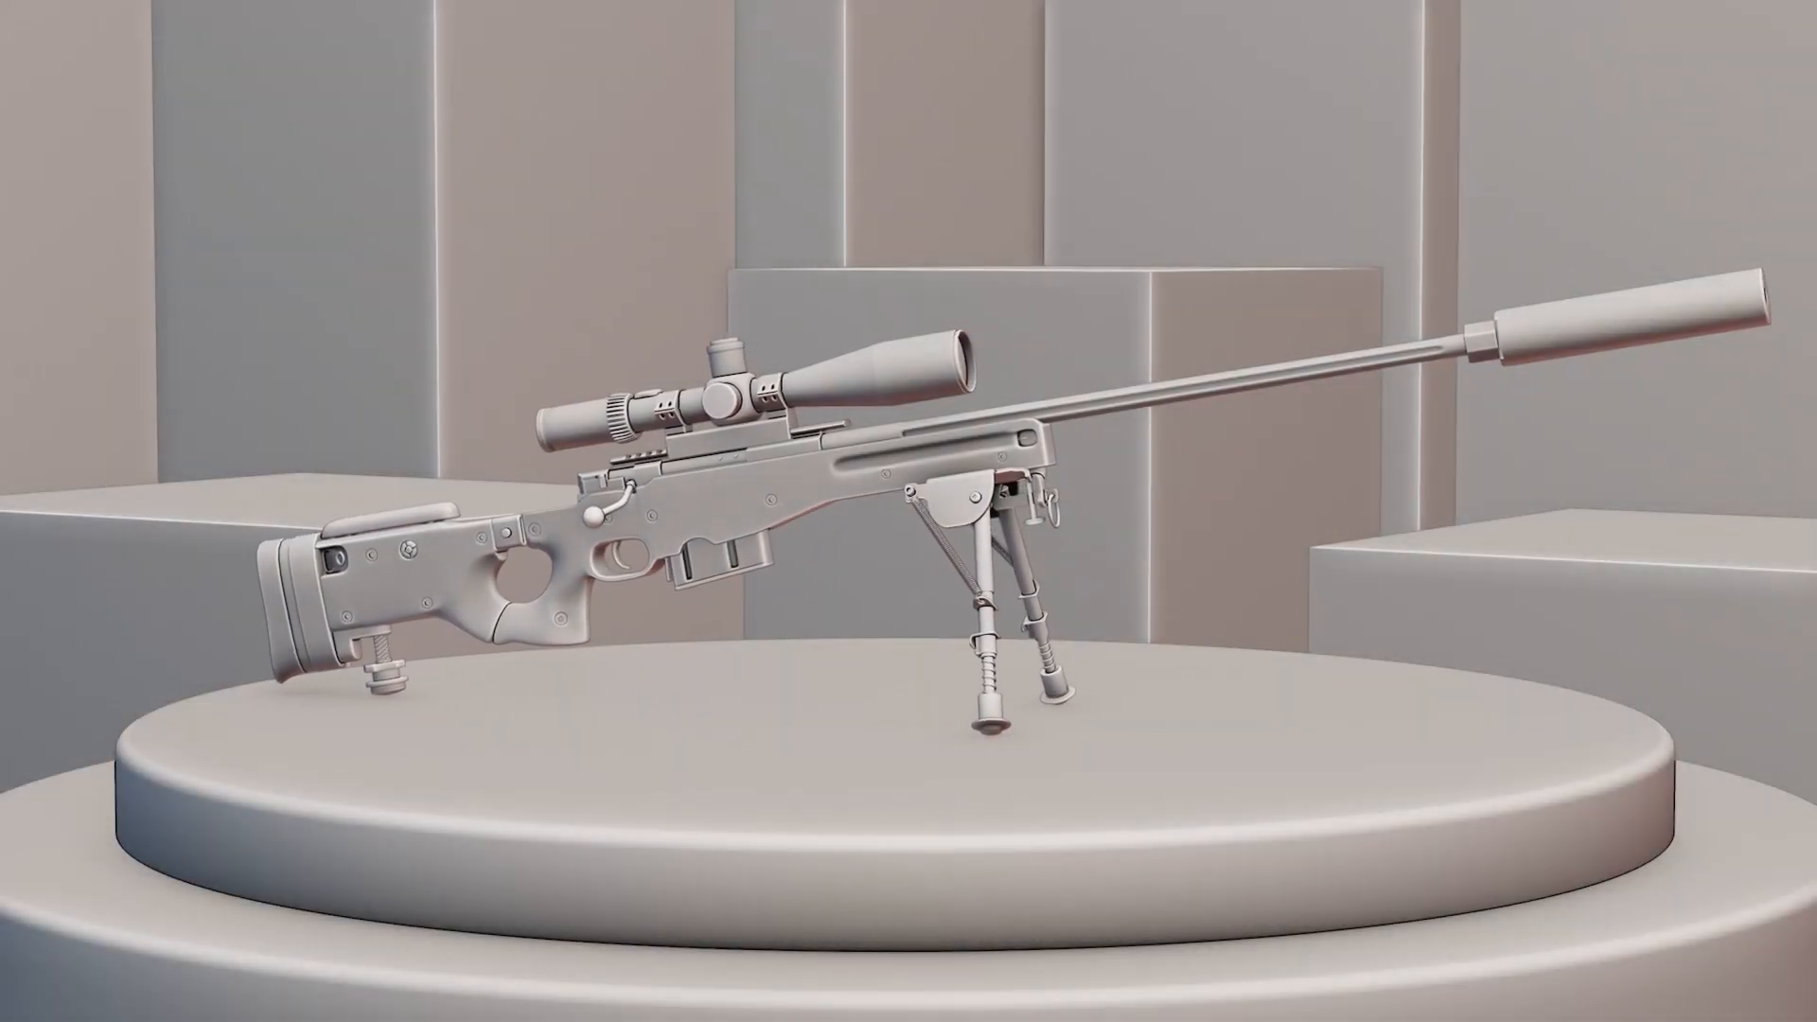